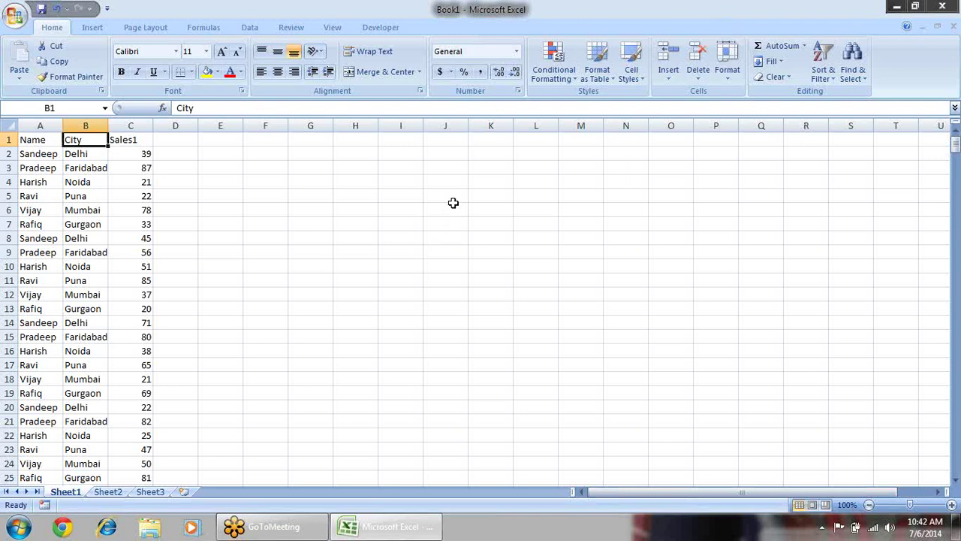
# - Autofit columns A and B and select cells in the Name, City, Sales1 data
pyautogui.click(245, 154)
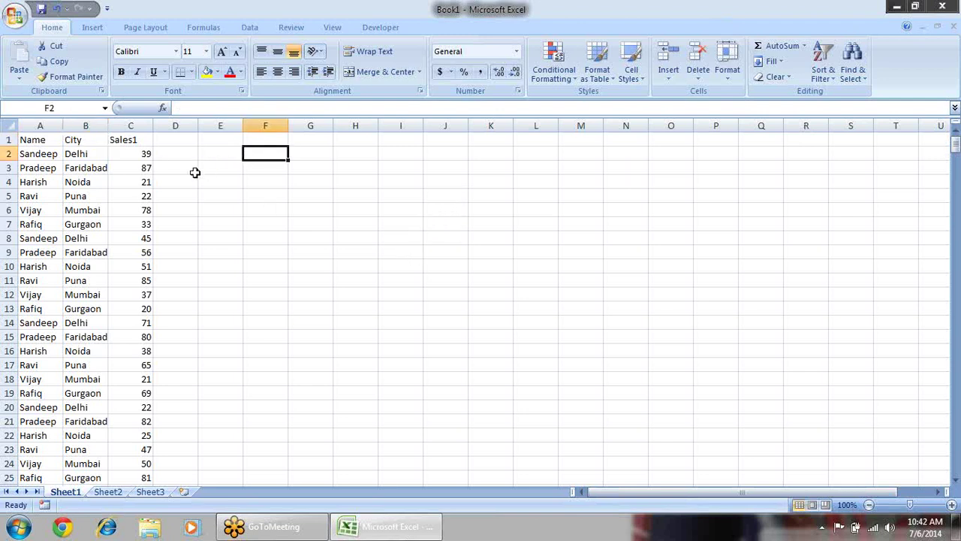
pyautogui.click(207, 156)
pyautogui.click(173, 179)
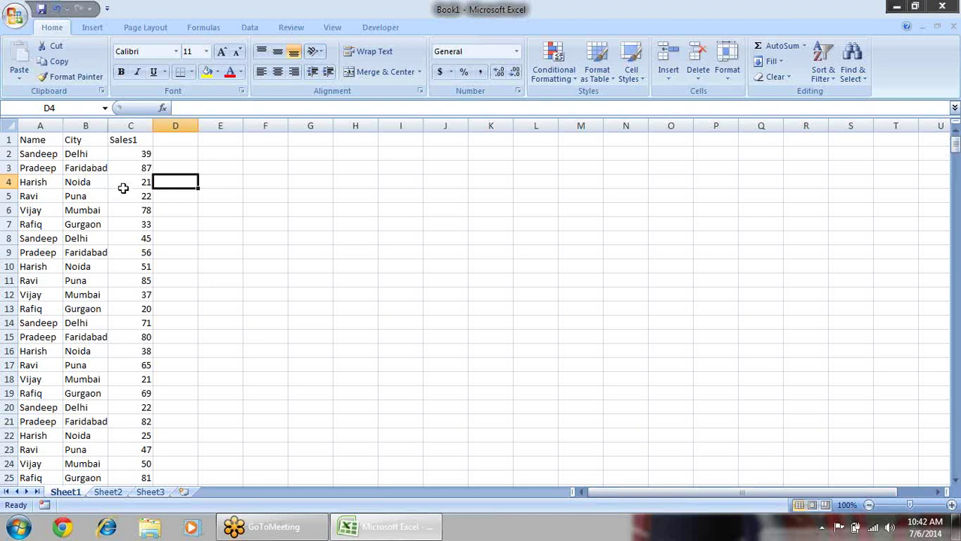
pyautogui.doubleClick(108, 125)
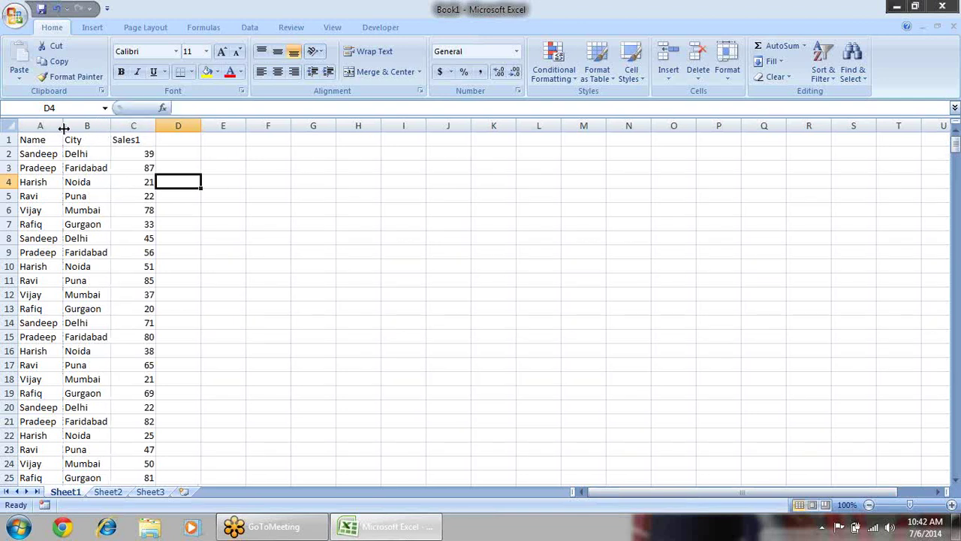
pyautogui.doubleClick(64, 128)
pyautogui.moveTo(135, 140); pyautogui.dragTo(15, 139)
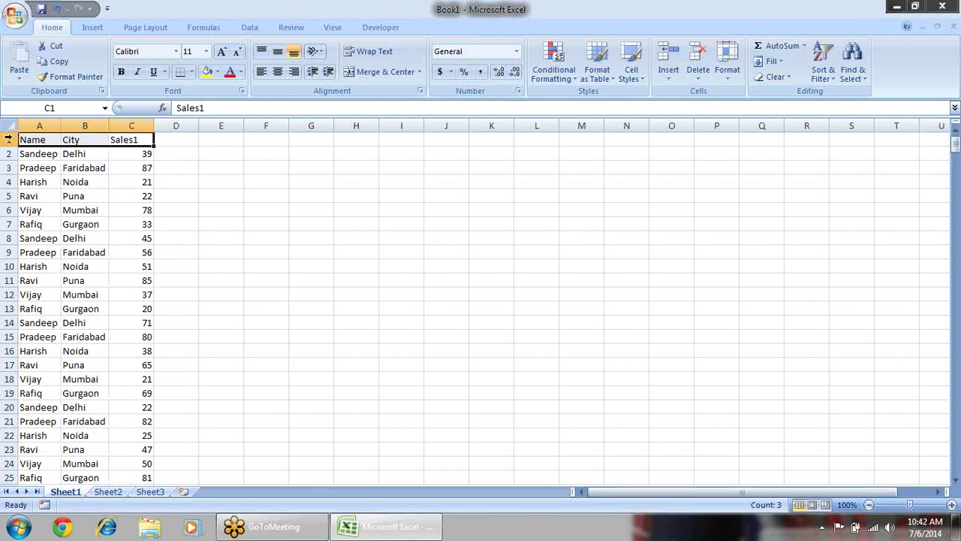
pyautogui.click(134, 167)
pyautogui.click(52, 168)
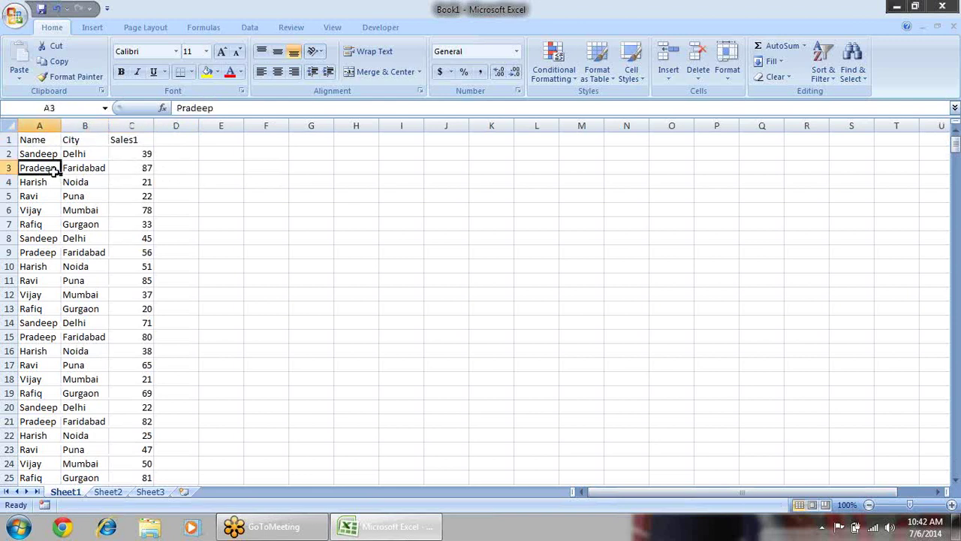
pyautogui.click(128, 153)
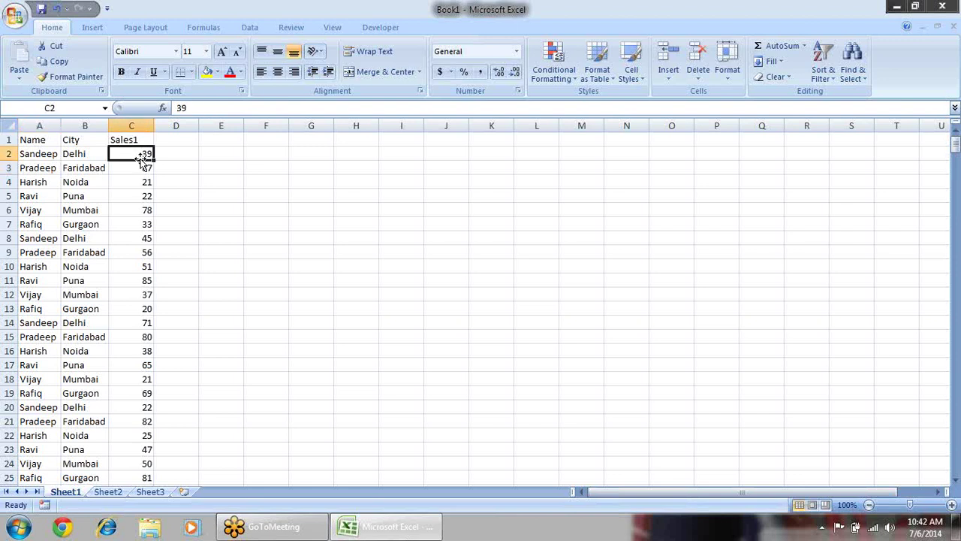
pyautogui.moveTo(137, 139); pyautogui.dragTo(133, 155)
pyautogui.click(183, 172)
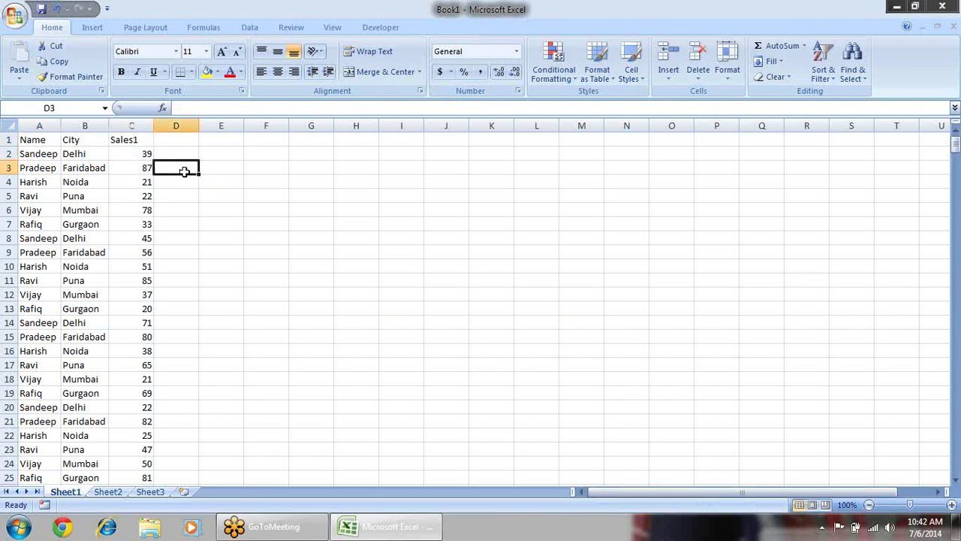
# - Select the header row and the first records, A1:C7, of the data
pyautogui.click(54, 143)
pyautogui.moveTo(54, 143); pyautogui.dragTo(131, 222)
pyautogui.click(191, 255)
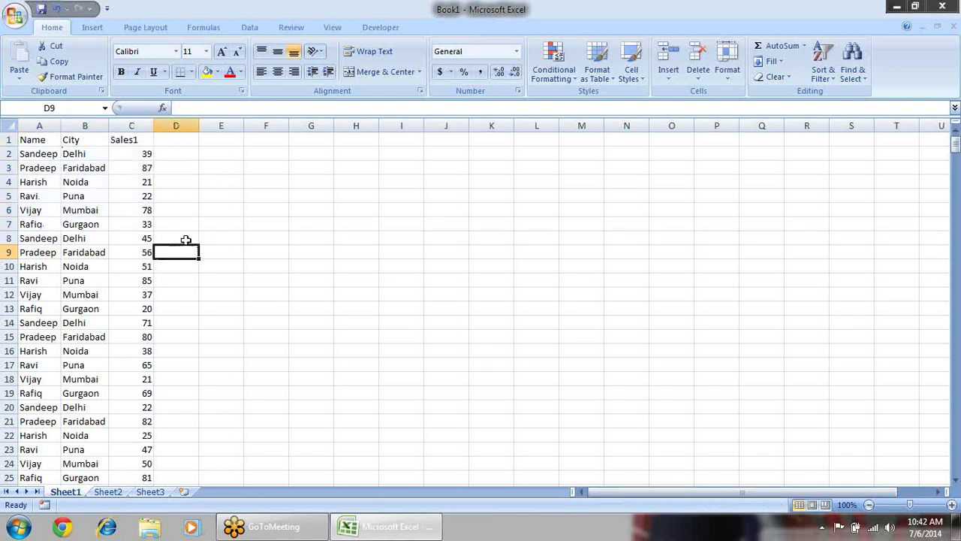
pyautogui.click(127, 166)
pyautogui.moveTo(132, 143); pyautogui.dragTo(45, 143)
pyautogui.click(45, 142)
pyautogui.click(129, 140)
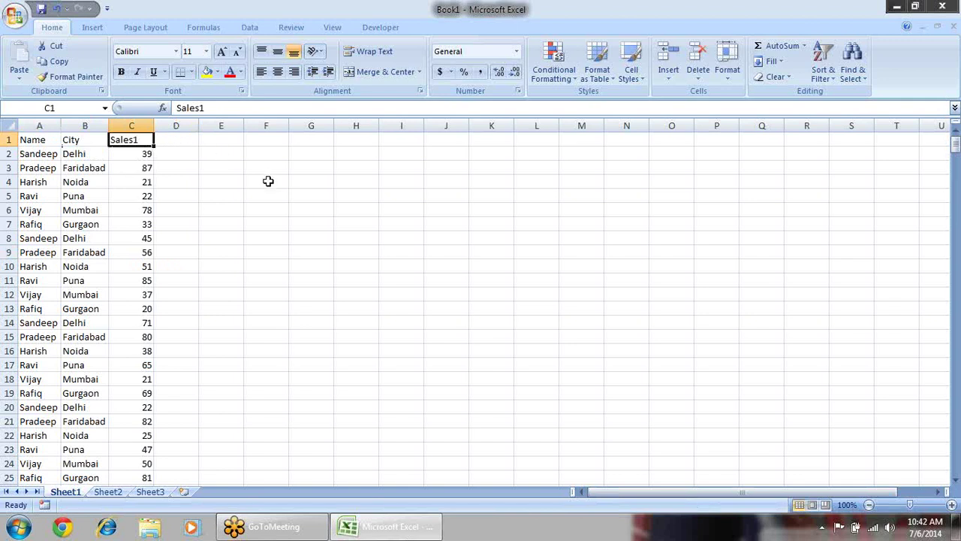
pyautogui.scroll(-11, 176, 221)
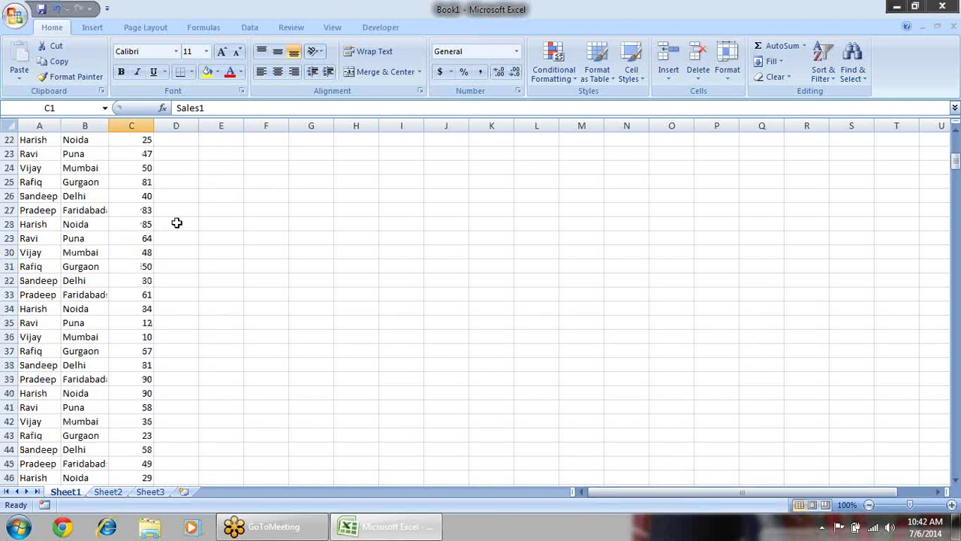
pyautogui.scroll(7, 163, 234)
pyautogui.scroll(4, 163, 238)
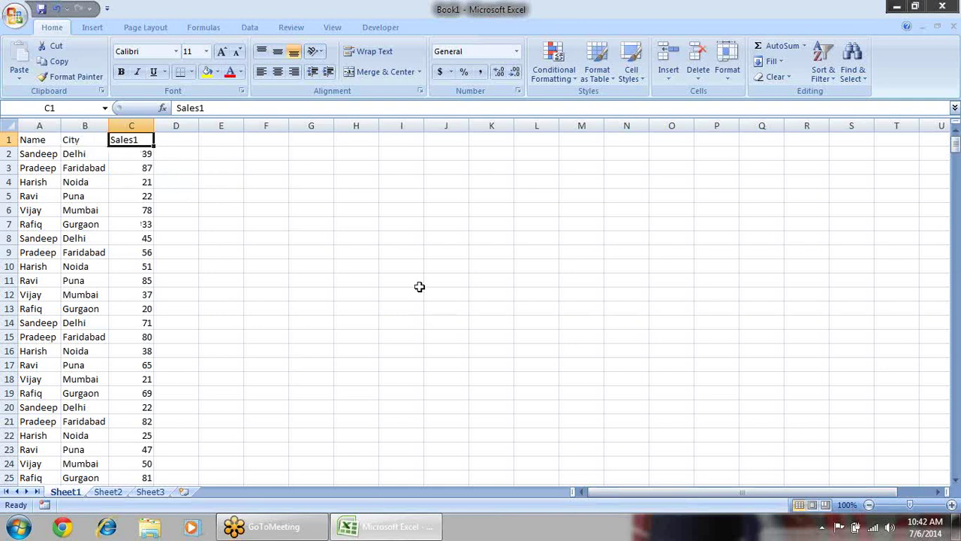
# - Search Help for 'limits' and open the Excel specifications and limits article maximized
pyautogui.click(628, 208)
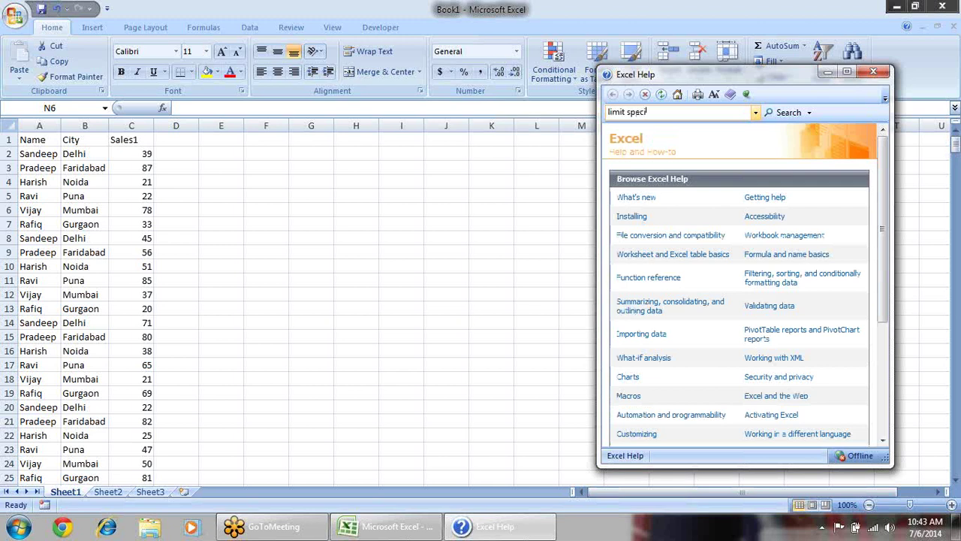
pyautogui.press('Return')
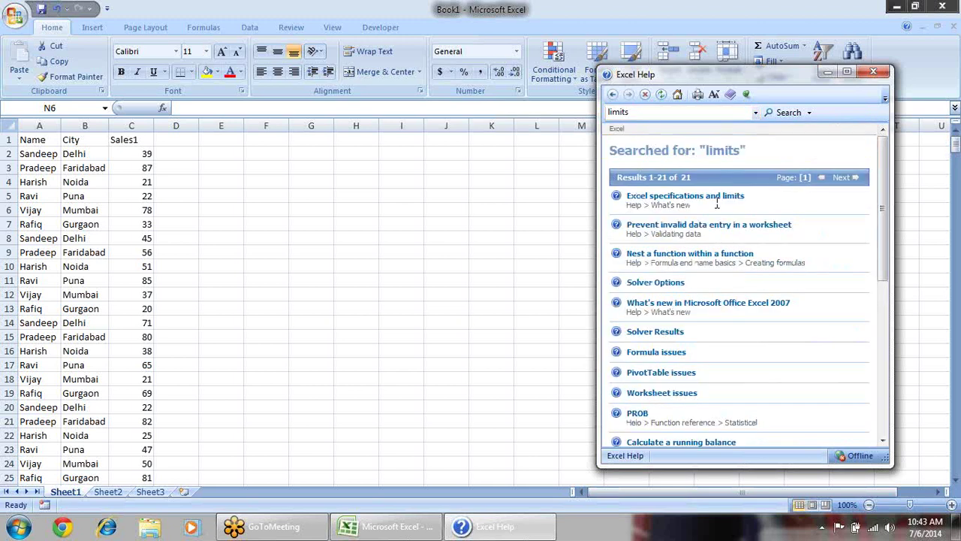
pyautogui.click(719, 197)
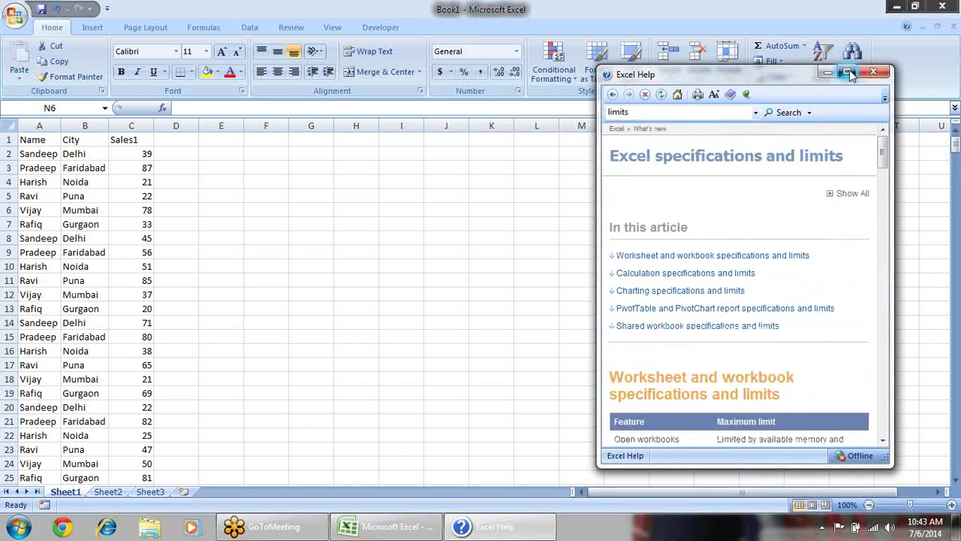
pyautogui.click(849, 72)
# - Find 'pi' in the article and jump to the PivotTable and PivotChart limits section
pyautogui.scroll(-5, 556, 221)
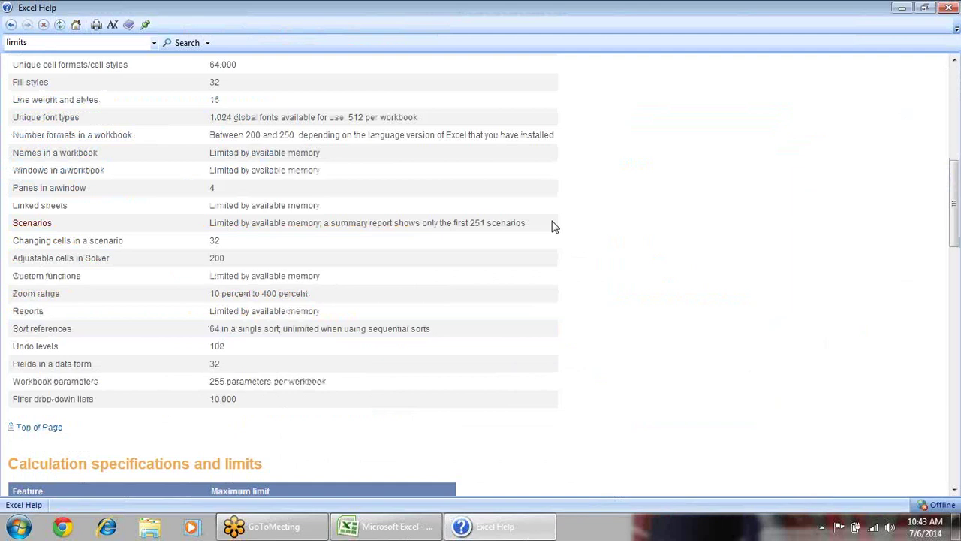
pyautogui.scroll(-5, 500, 220)
pyautogui.hotkey('ctrl', 'f')
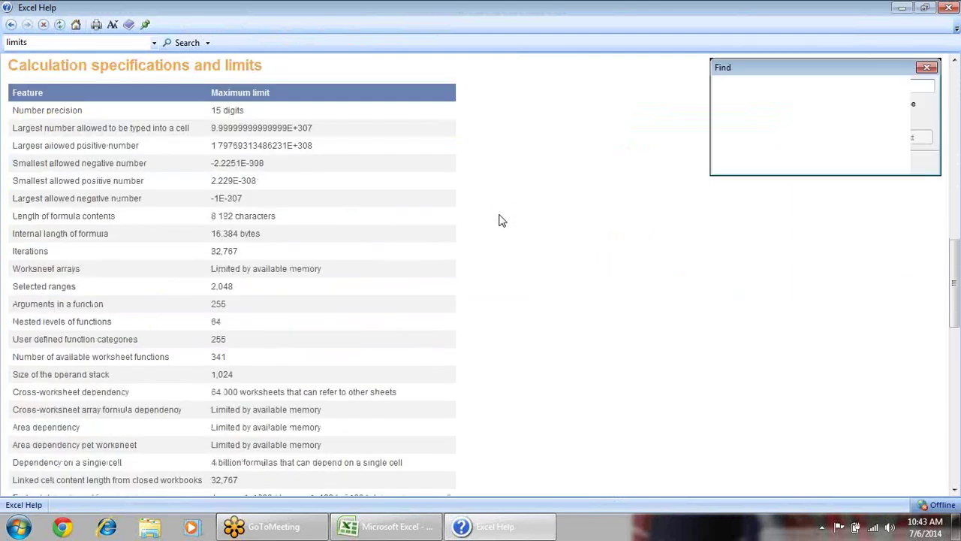
pyautogui.write('pi')
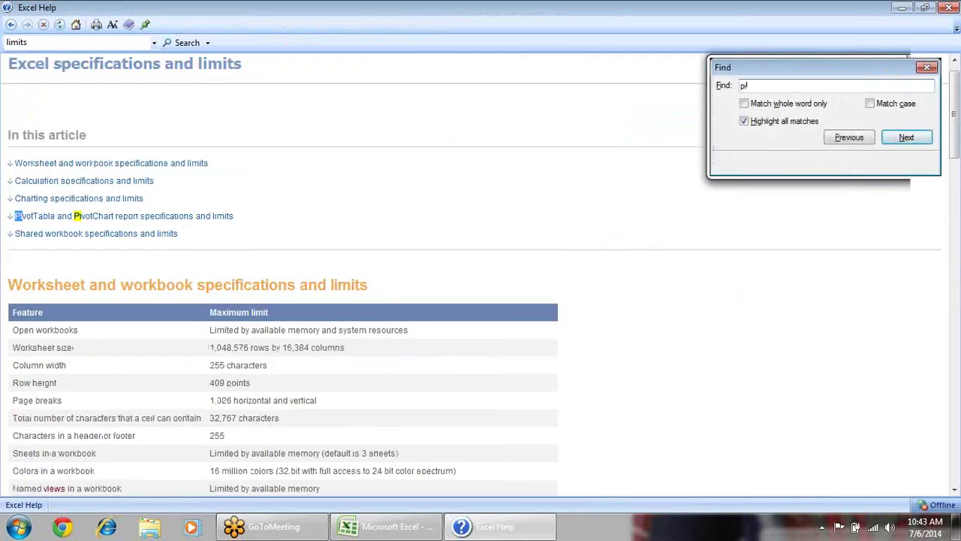
pyautogui.click(174, 217)
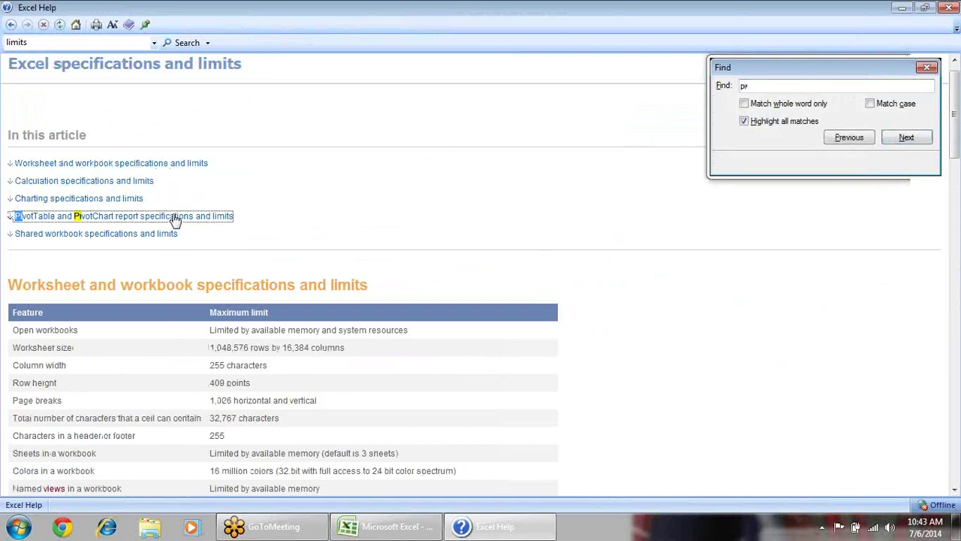
pyautogui.click(174, 217)
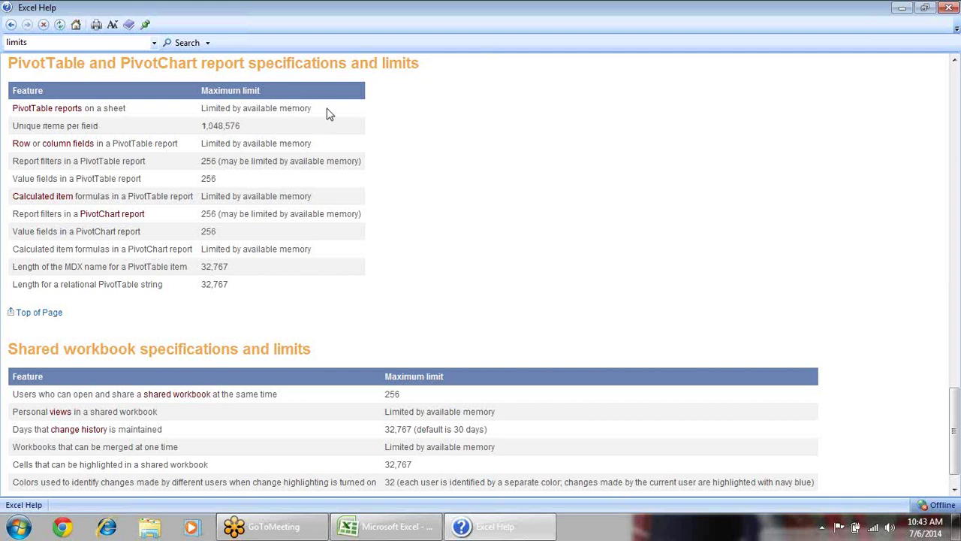
# - Highlight the reports-per-sheet, 1,048,576 unique items per field and row/column field limits
pyautogui.moveTo(311, 108); pyautogui.dragTo(203, 113)
pyautogui.click(284, 134)
pyautogui.moveTo(111, 130); pyautogui.dragTo(18, 132)
pyautogui.moveTo(250, 127); pyautogui.dragTo(206, 133)
pyautogui.click(308, 138)
pyautogui.moveTo(199, 144)
pyautogui.mouseDown()
pyautogui.moveTo(319, 148)
pyautogui.moveTo(190, 144)
pyautogui.mouseUp()
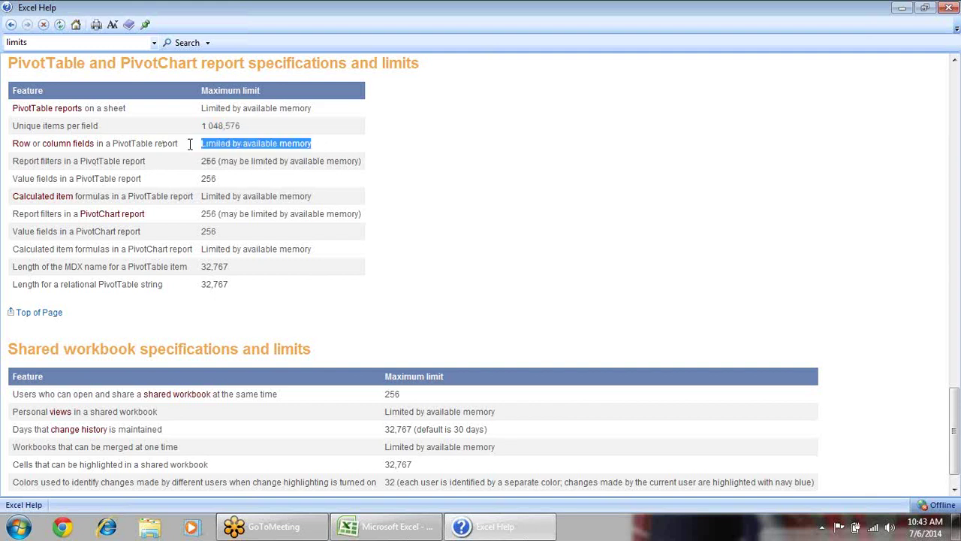
pyautogui.click(441, 172)
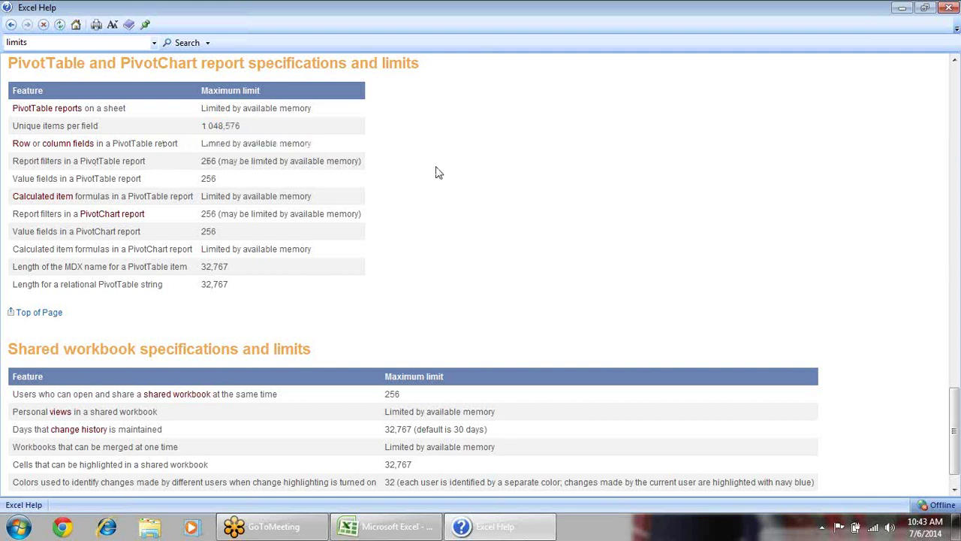
# - Highlight the 256 report filters per PivotTable report limit
pyautogui.moveTo(12, 161); pyautogui.dragTo(194, 160)
pyautogui.click(245, 193)
pyautogui.moveTo(79, 161); pyautogui.dragTo(157, 160)
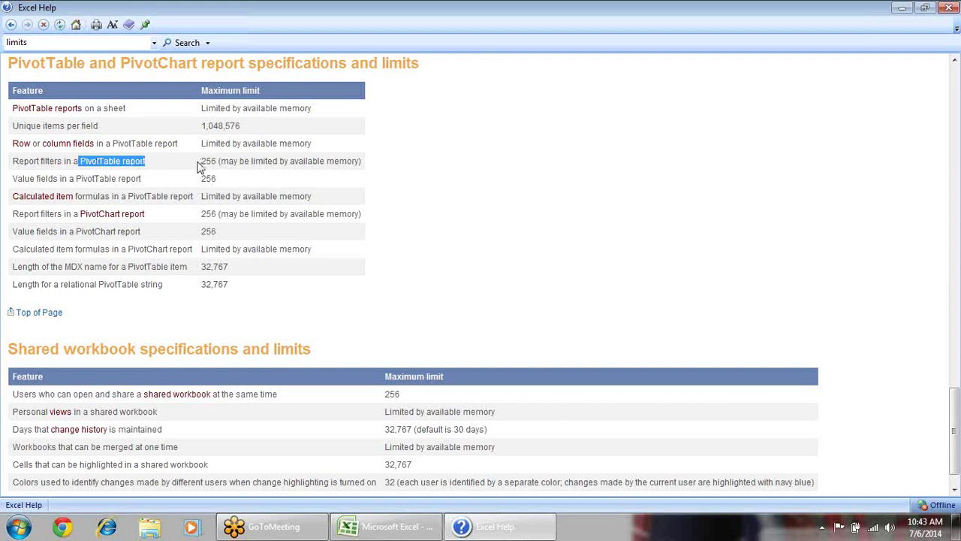
pyautogui.moveTo(200, 162); pyautogui.dragTo(218, 161)
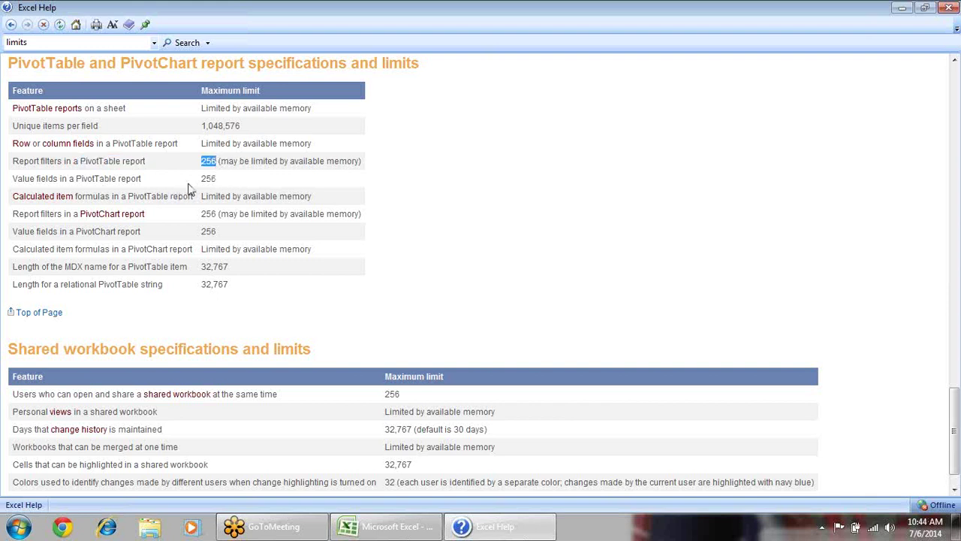
pyautogui.click(337, 200)
pyautogui.moveTo(222, 179); pyautogui.dragTo(199, 166)
pyautogui.click(241, 181)
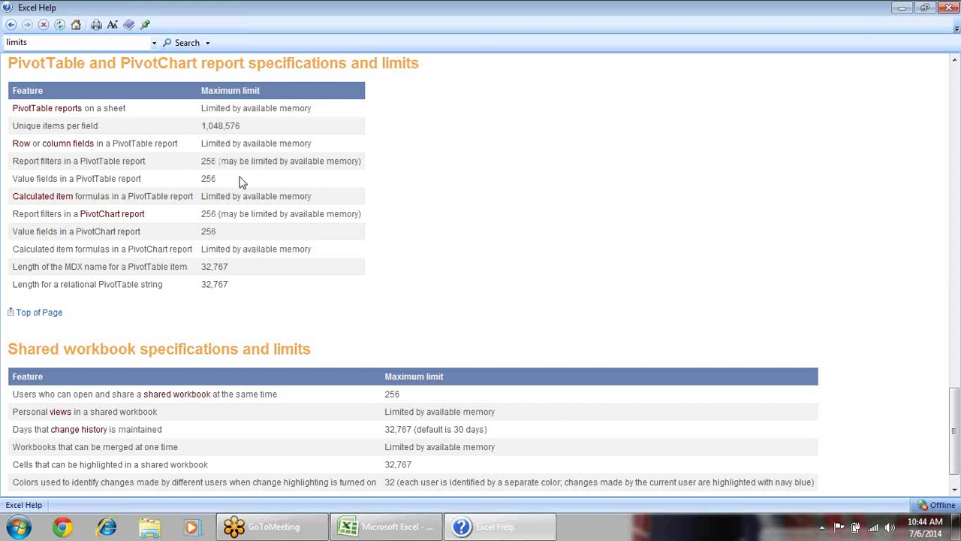
pyautogui.rightClick(250, 213)
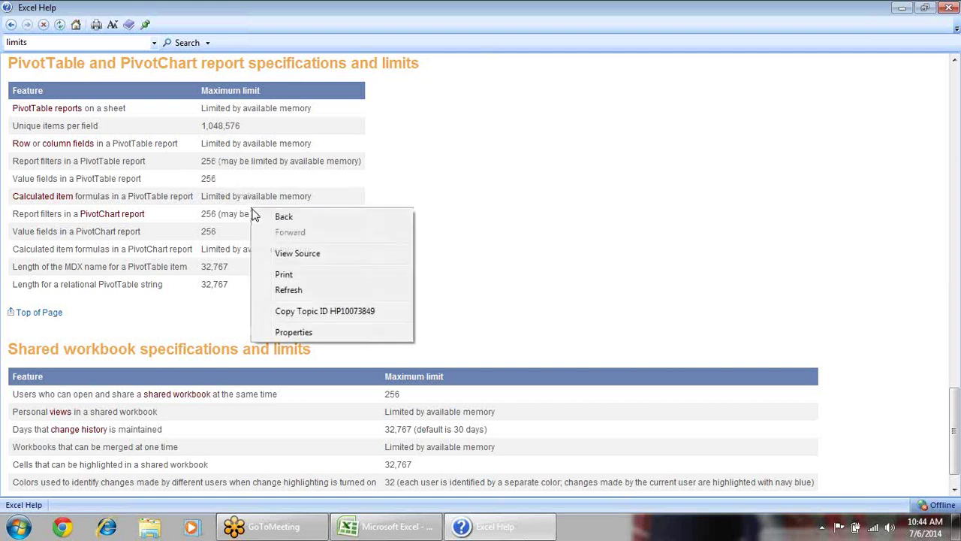
pyautogui.click(432, 206)
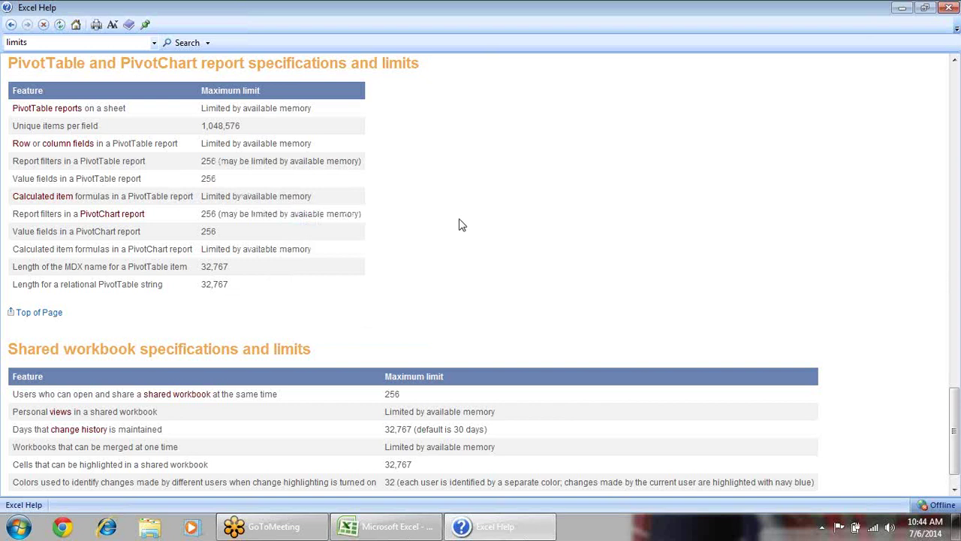
# - Scroll the limits section, then switch back to the Book1 workbook
pyautogui.scroll(-1, 459, 223)
pyautogui.scroll(6, 459, 223)
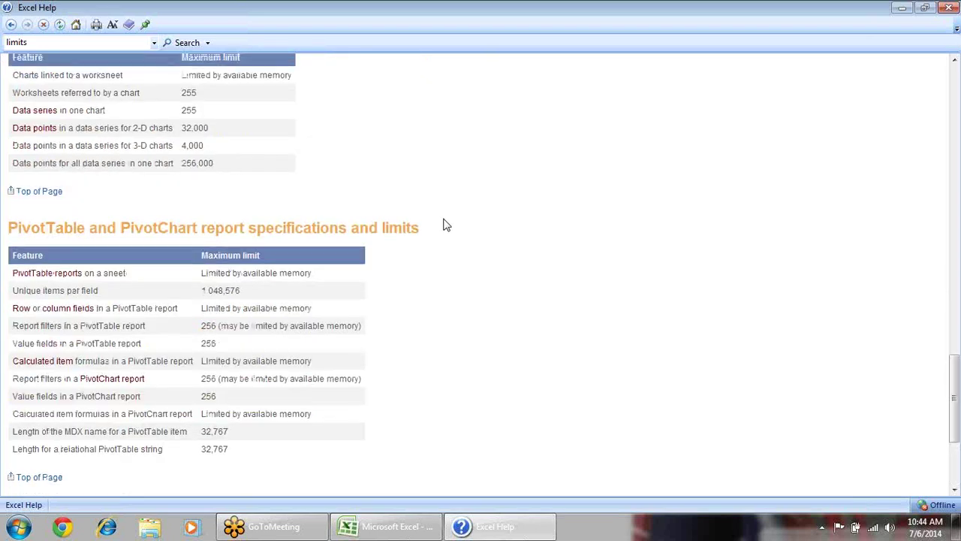
pyautogui.scroll(-10, 450, 222)
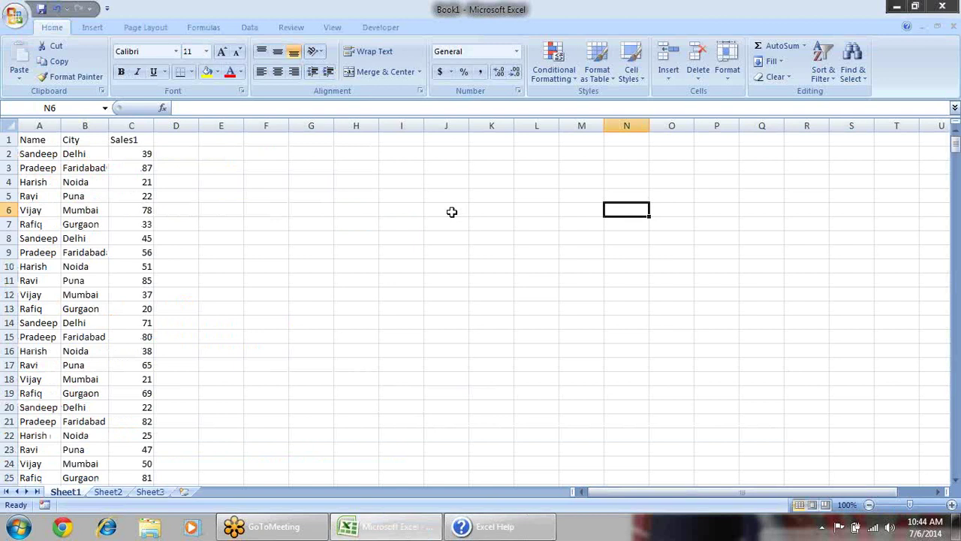
pyautogui.hotkey('alt', 'Tab')
pyautogui.click(275, 180)
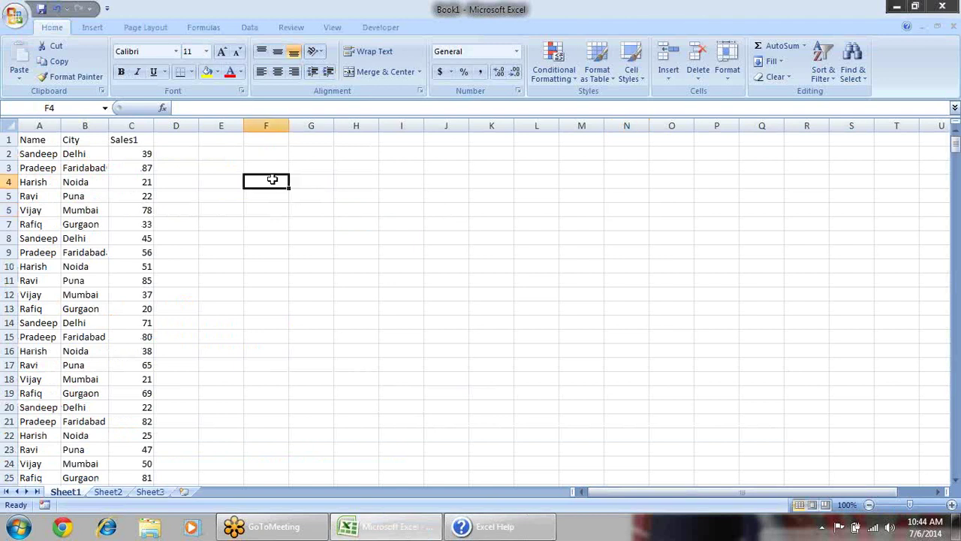
pyautogui.click(37, 141)
pyautogui.moveTo(37, 141); pyautogui.dragTo(135, 177)
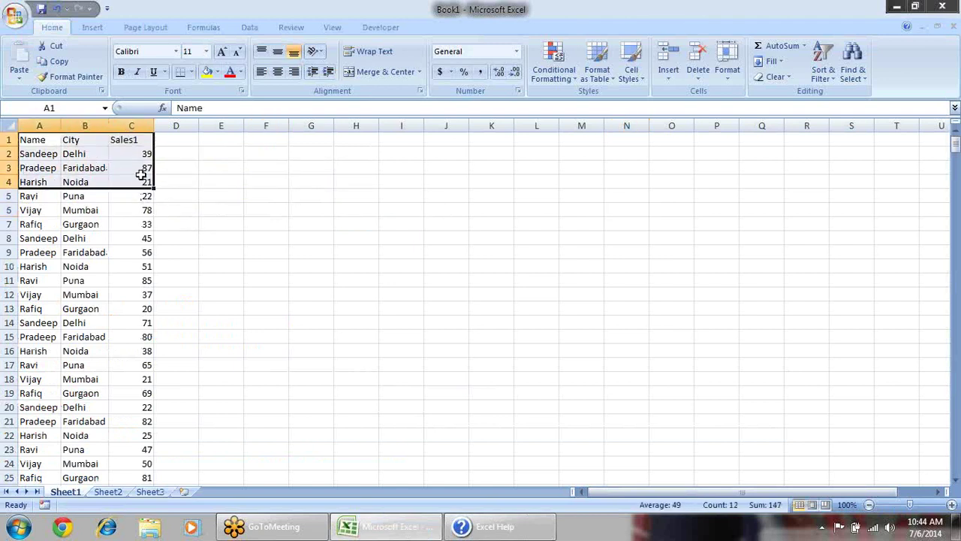
pyautogui.click(237, 153)
pyautogui.moveTo(49, 145); pyautogui.dragTo(147, 183)
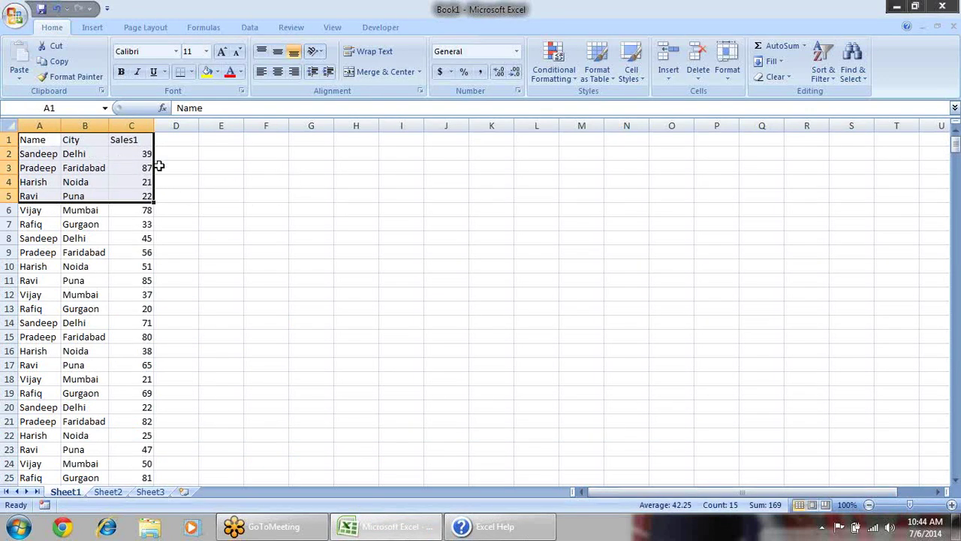
pyautogui.click(249, 169)
pyautogui.click(157, 150)
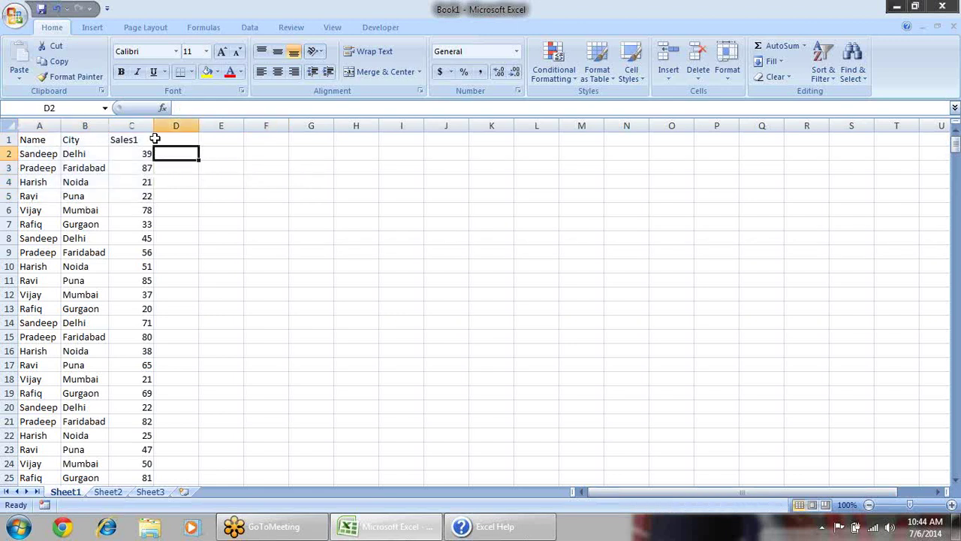
pyautogui.moveTo(127, 142); pyautogui.dragTo(42, 147)
pyautogui.click(256, 163)
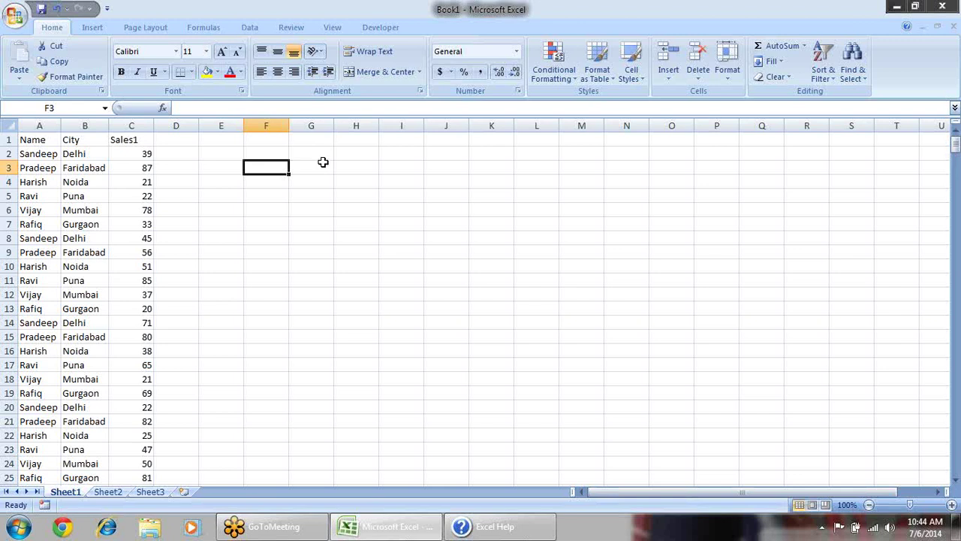
pyautogui.click(185, 159)
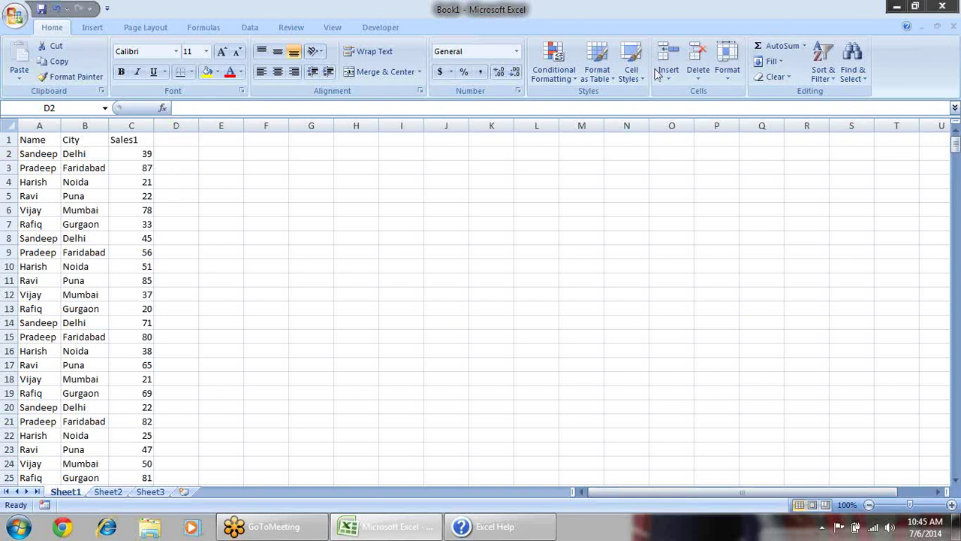
pyautogui.click(143, 138)
pyautogui.moveTo(28, 141); pyautogui.dragTo(109, 335)
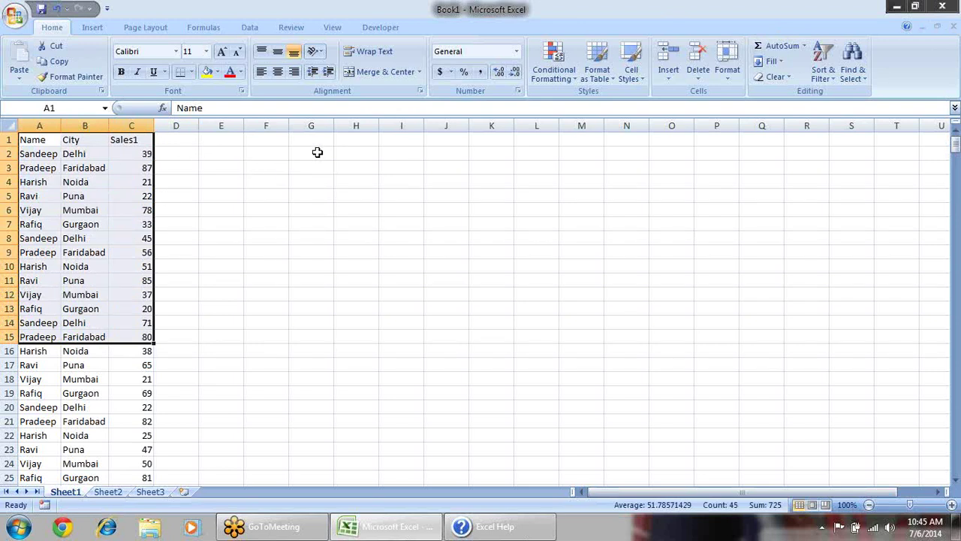
pyautogui.click(262, 237)
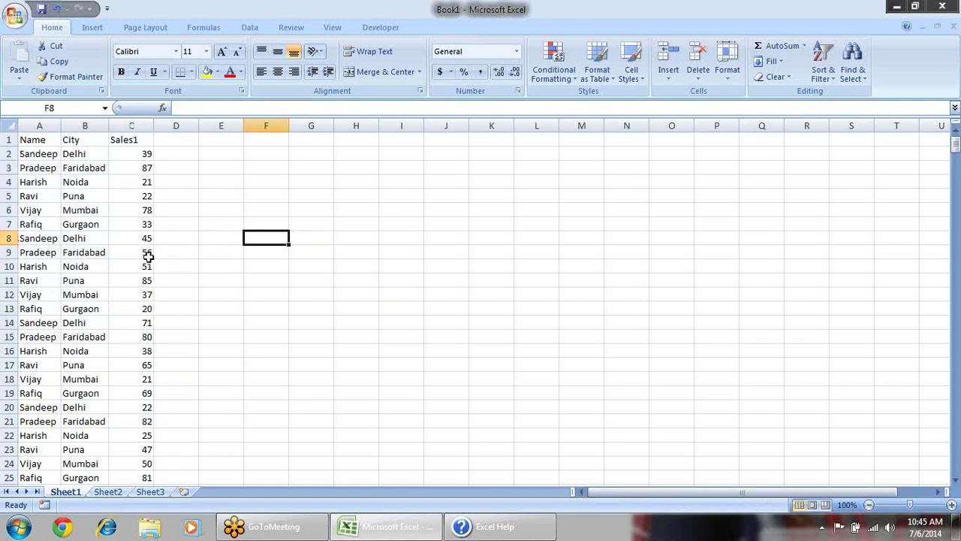
pyautogui.moveTo(48, 140); pyautogui.dragTo(131, 201)
pyautogui.click(225, 166)
pyautogui.click(88, 167)
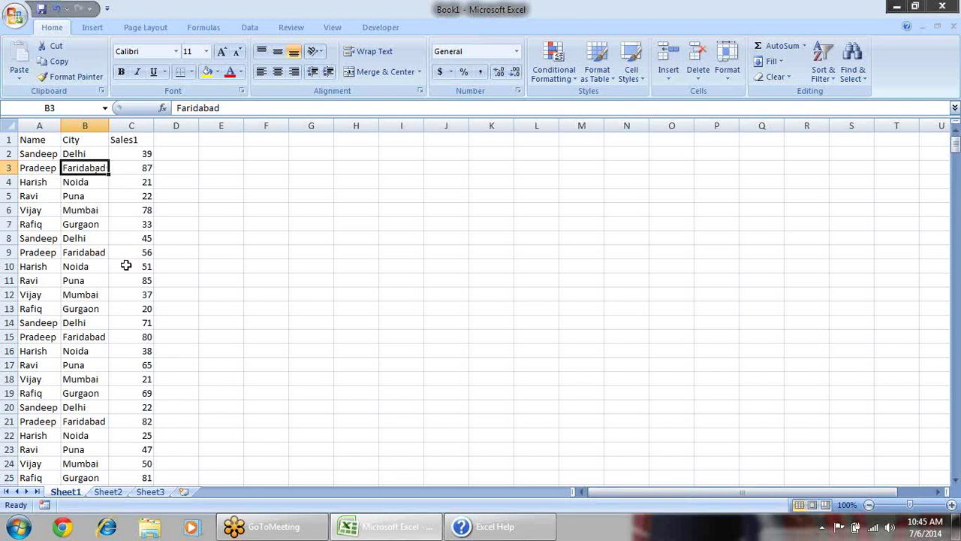
pyautogui.scroll(-5, 219, 260)
pyautogui.scroll(5, 233, 288)
# - Start Insert > PivotTable, then cancel the dialog proposing Sheet1!$A$1:$C$489
pyautogui.click(102, 29)
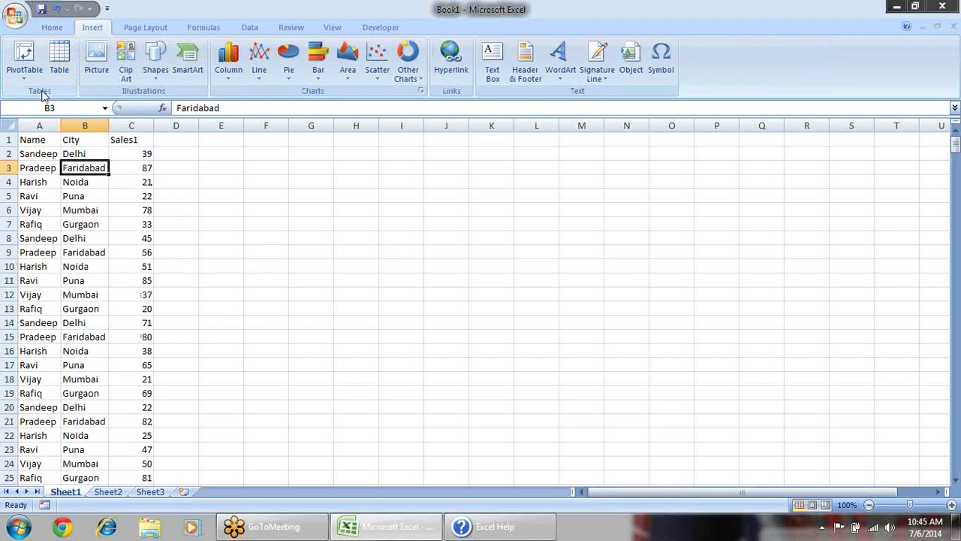
pyautogui.click(24, 73)
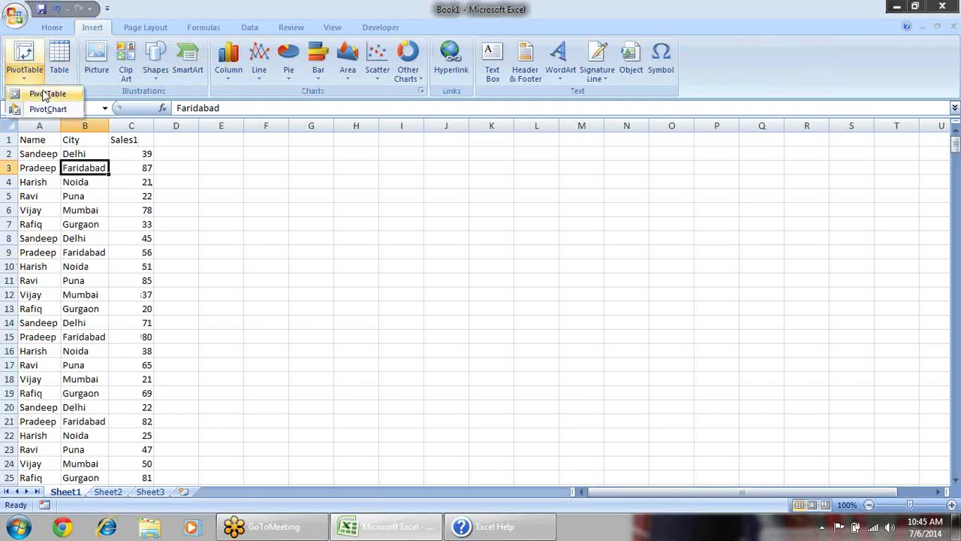
pyautogui.click(45, 92)
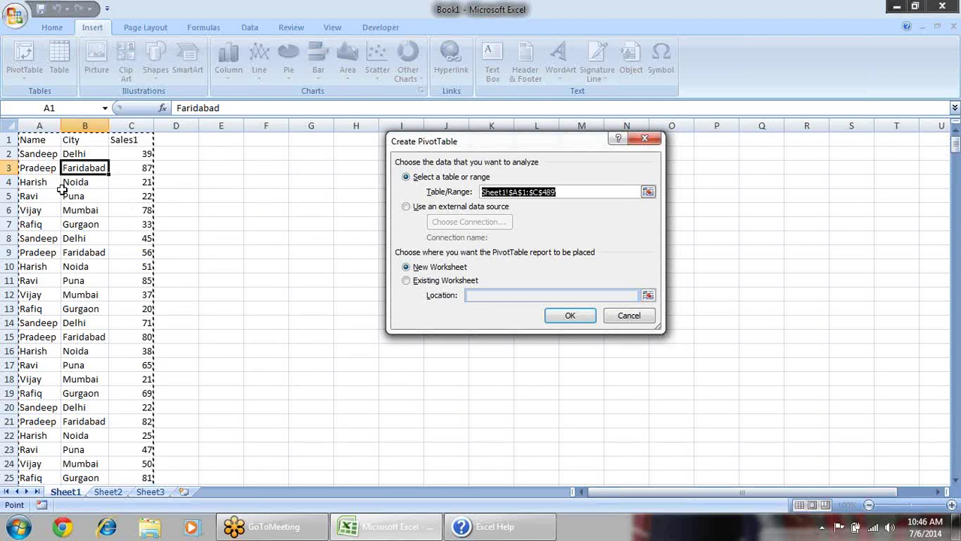
pyautogui.press('Escape')
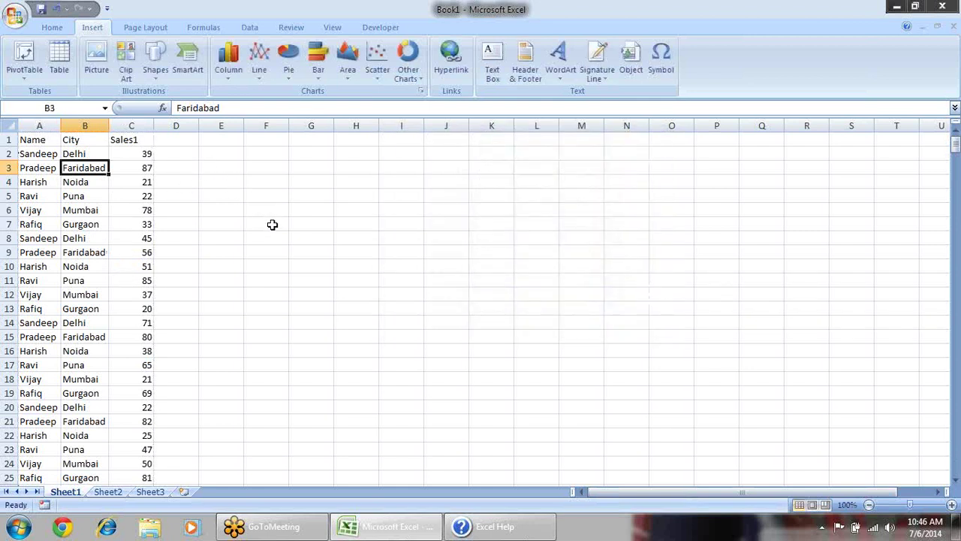
# - Select the whole data region and scroll through it to its last row
pyautogui.click(81, 211)
pyautogui.hotkey('ctrl', 'a')
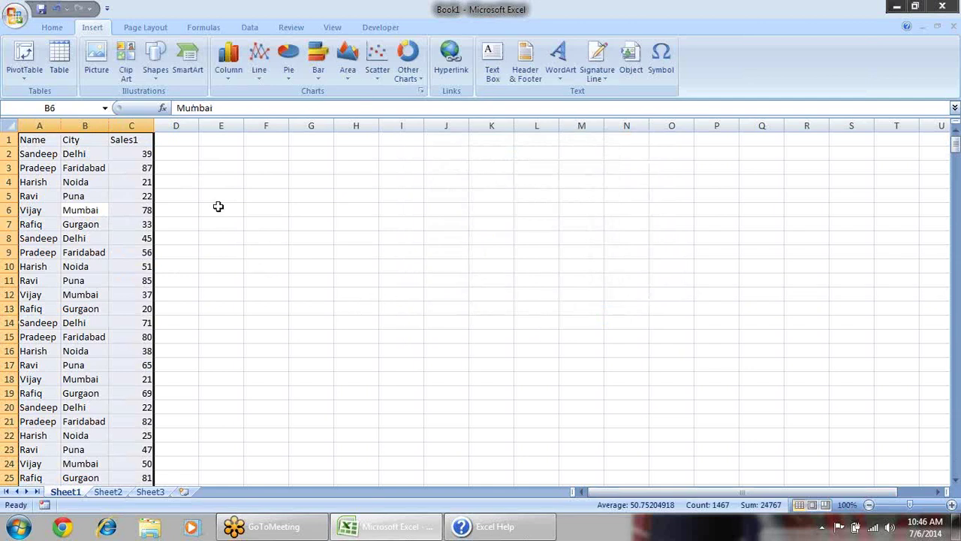
pyautogui.scroll(-18, 244, 320)
pyautogui.scroll(-20, 239, 319)
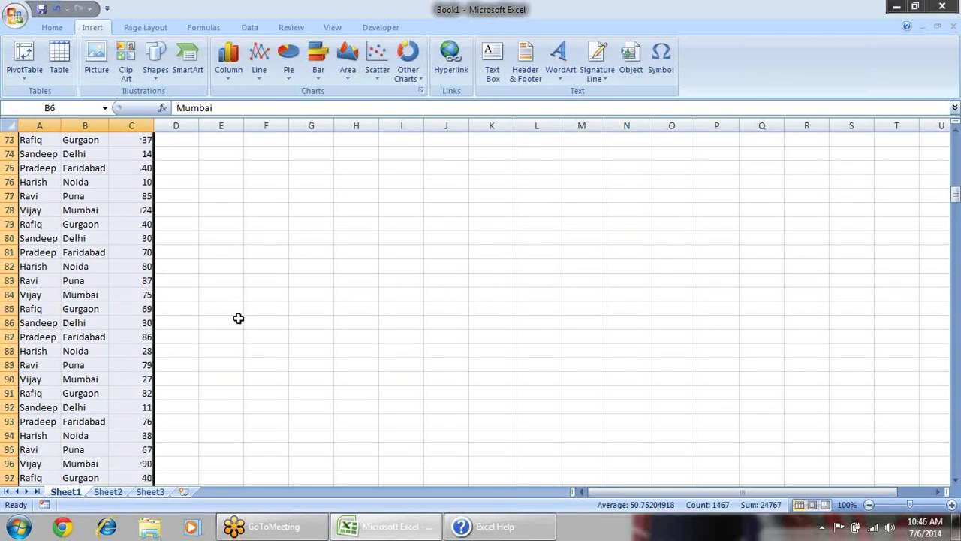
pyautogui.scroll(20, 233, 318)
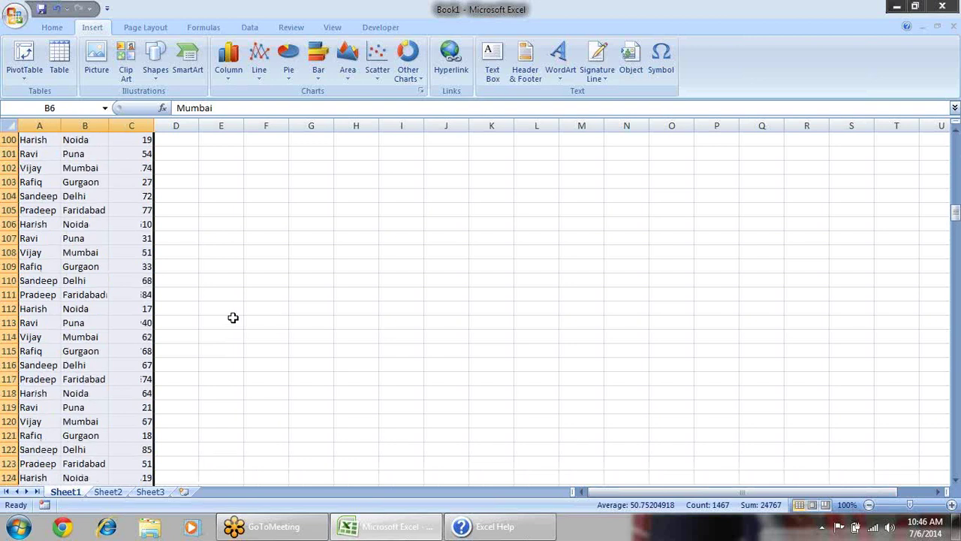
pyautogui.scroll(7, 227, 312)
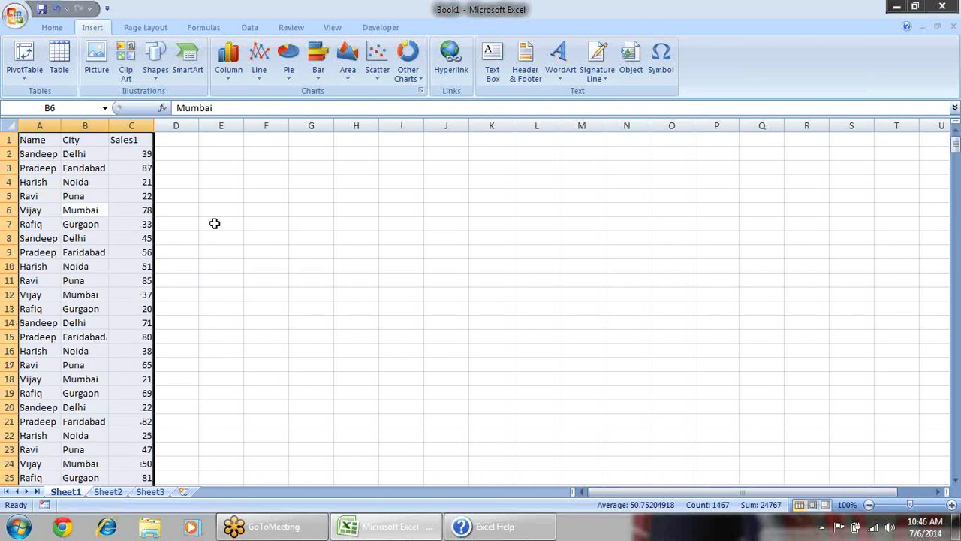
# - Clear row 6's Vijay, Mumbai, 78 entry in A6:C6
pyautogui.click(185, 208)
pyautogui.moveTo(147, 213); pyautogui.dragTo(26, 216)
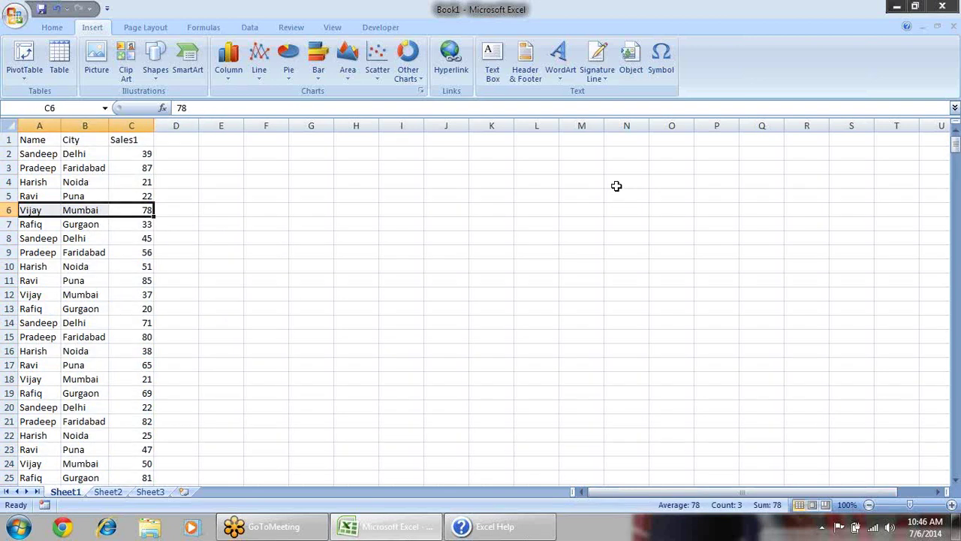
pyautogui.press('Delete')
pyautogui.click(408, 198)
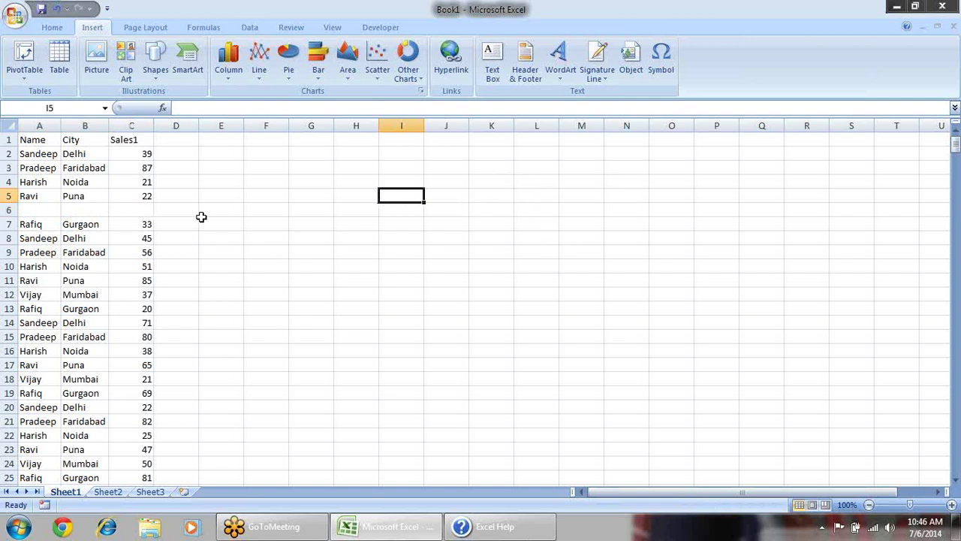
# - Copy Ravi down into A6 as a test, then clear it again
pyautogui.click(9, 211)
pyautogui.click(23, 209)
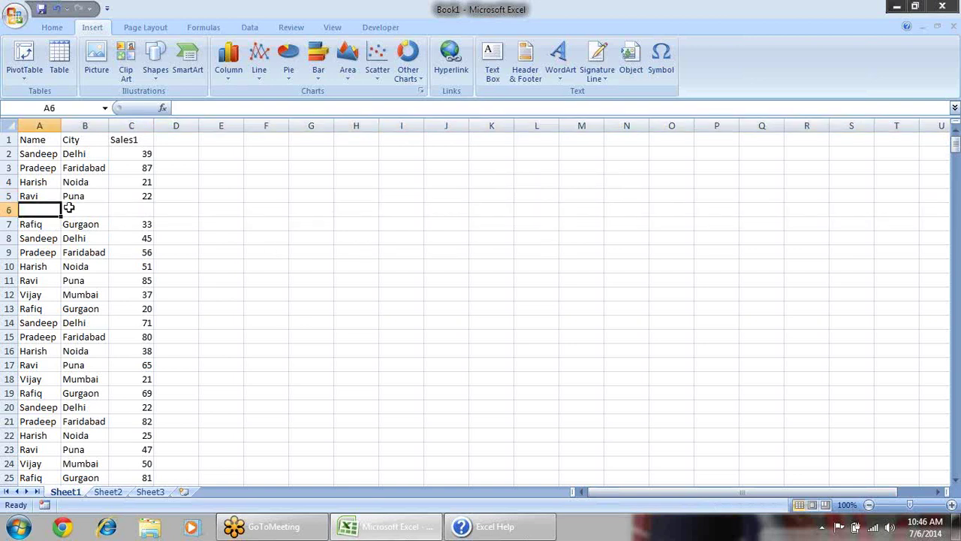
pyautogui.hotkey('ctrl', 'd')
pyautogui.hotkey('ctrl', 'a')
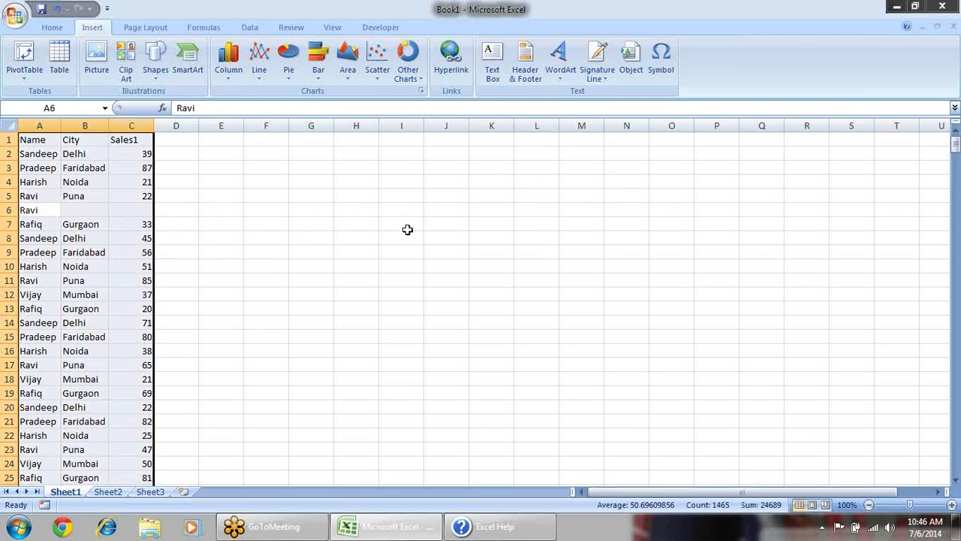
pyautogui.click(37, 209)
pyautogui.press('Delete')
# - Confirm the region stops at row 5, then fill A6:C6 with Ravi, Puna, 22
pyautogui.click(73, 172)
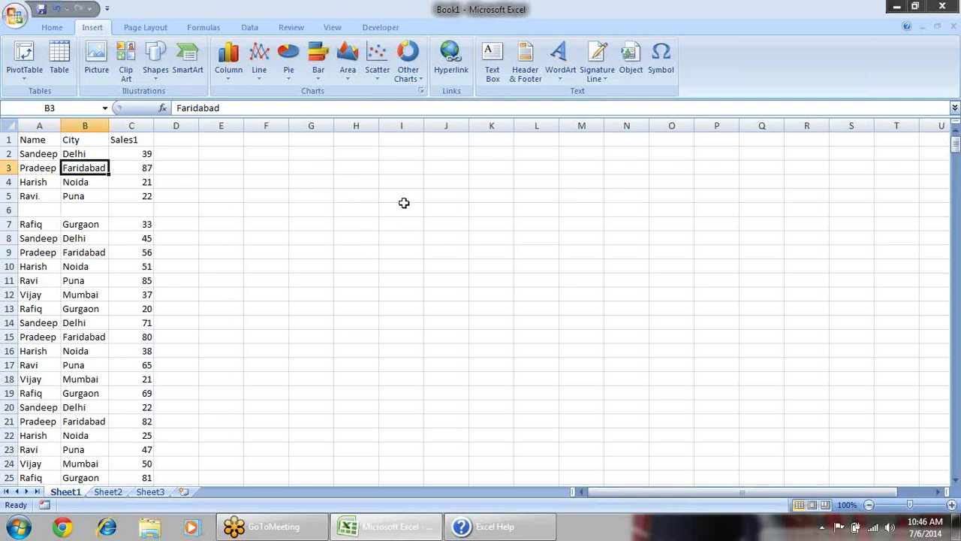
pyautogui.hotkey('ctrl', 'a')
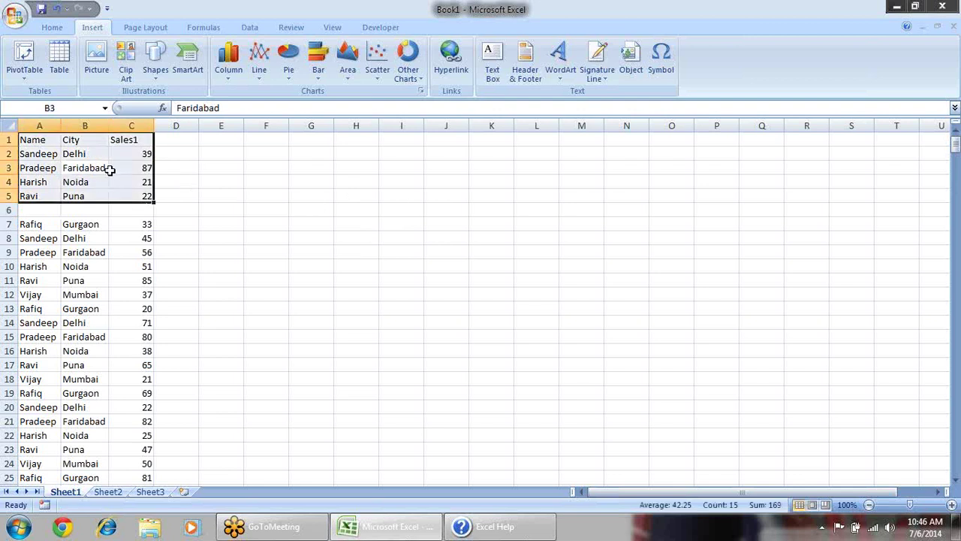
pyautogui.click(179, 214)
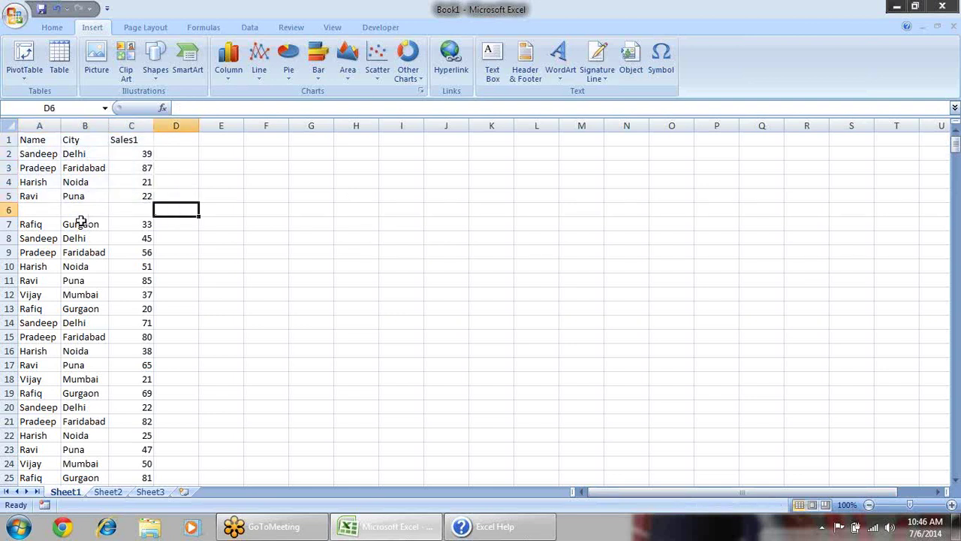
pyautogui.moveTo(39, 210); pyautogui.dragTo(142, 209)
pyautogui.hotkey('ctrl', 'd')
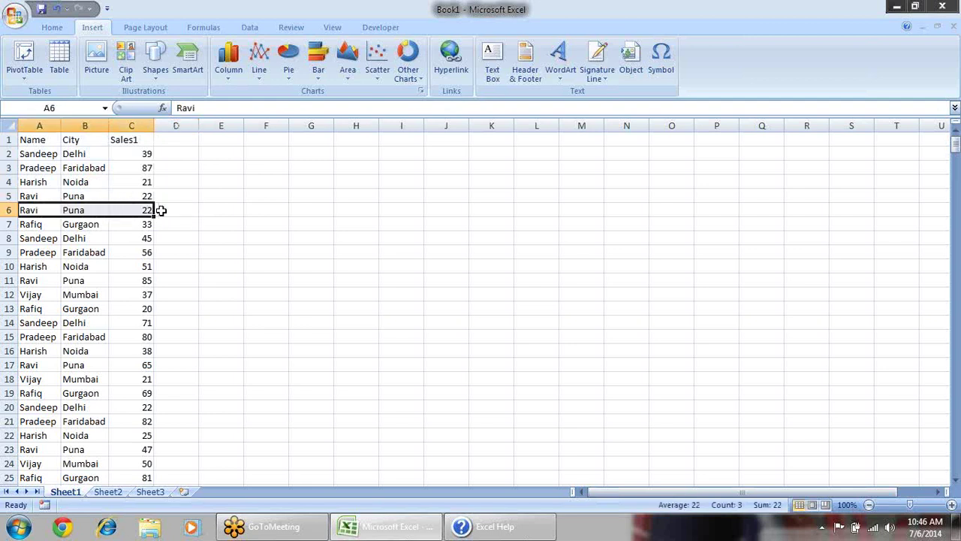
pyautogui.click(227, 207)
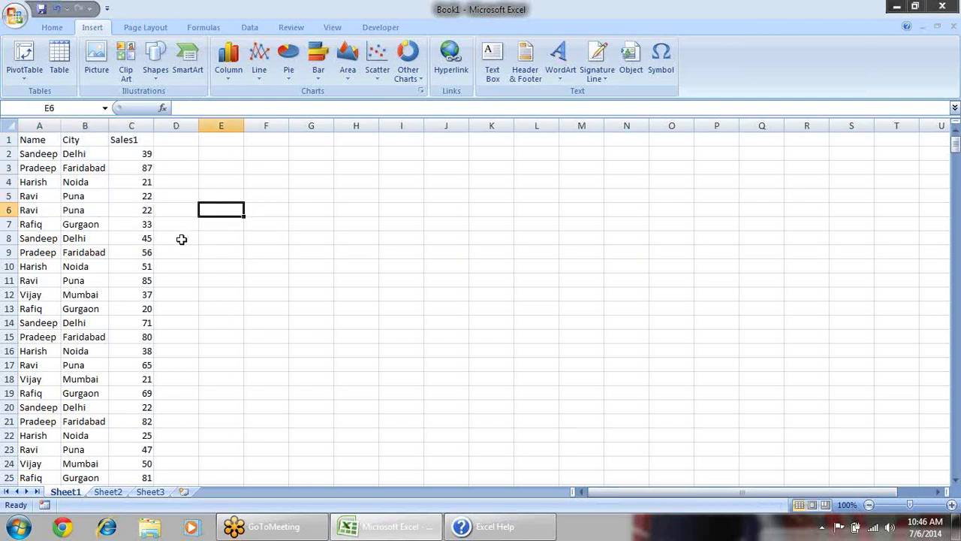
pyautogui.click(84, 239)
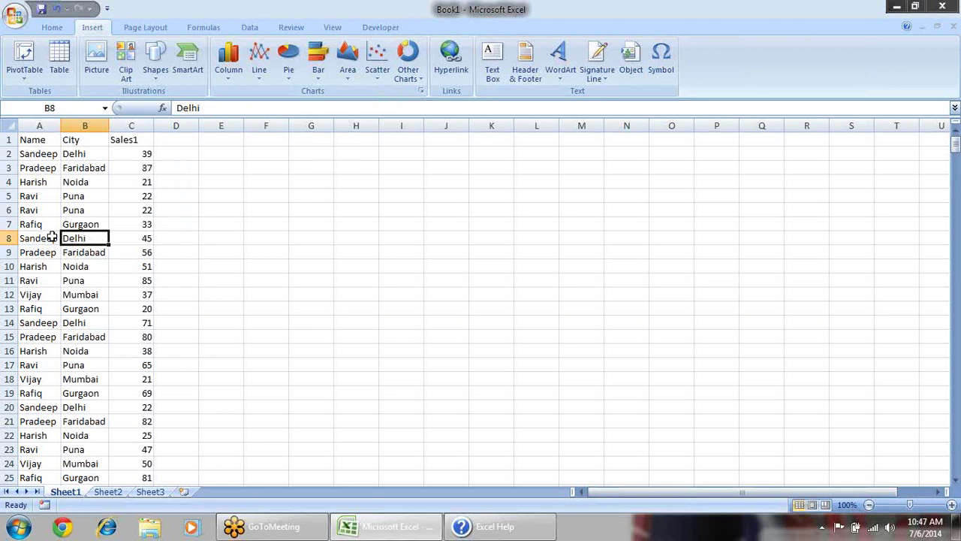
pyautogui.click(37, 141)
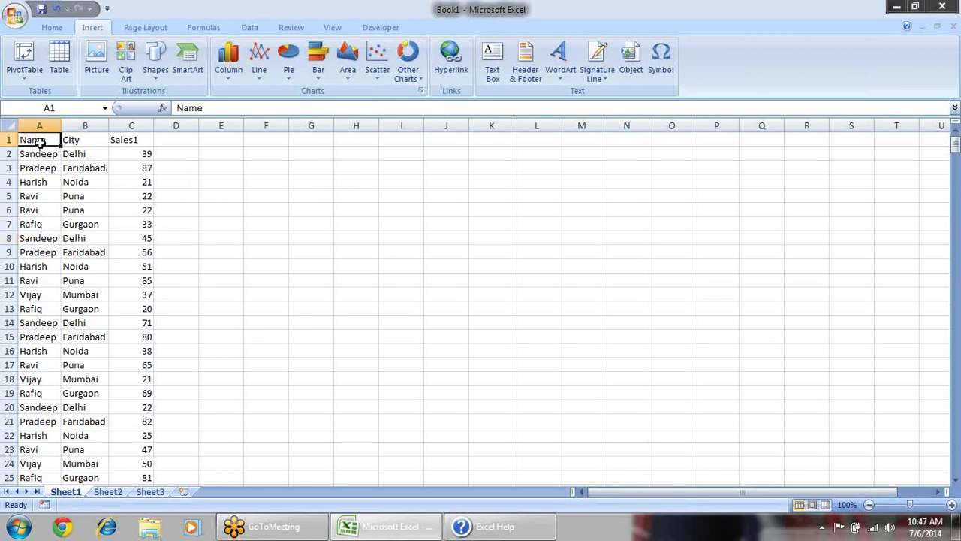
pyautogui.click(9, 209)
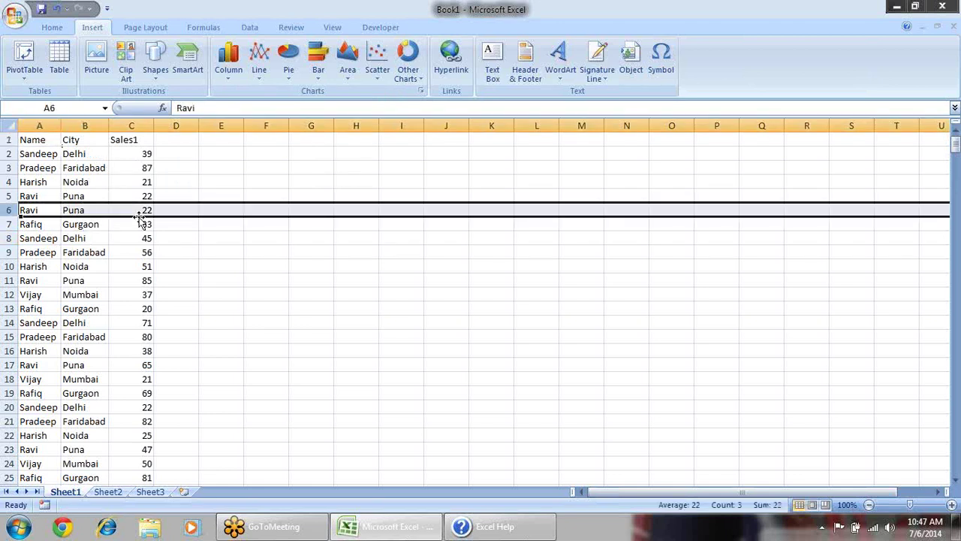
pyautogui.click(225, 253)
pyautogui.moveTo(36, 142); pyautogui.dragTo(145, 438)
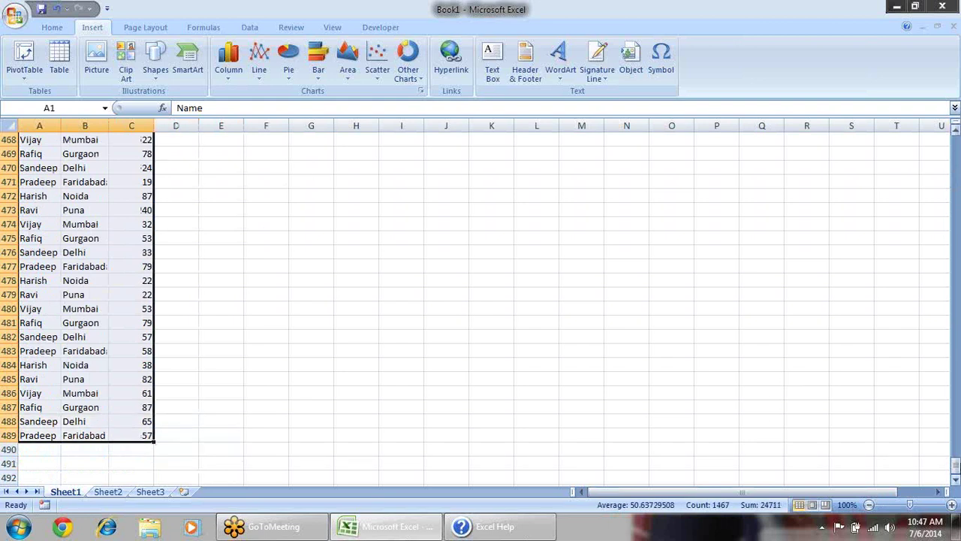
pyautogui.moveTo(956, 465); pyautogui.dragTo(955, 143)
pyautogui.click(364, 197)
pyautogui.click(83, 183)
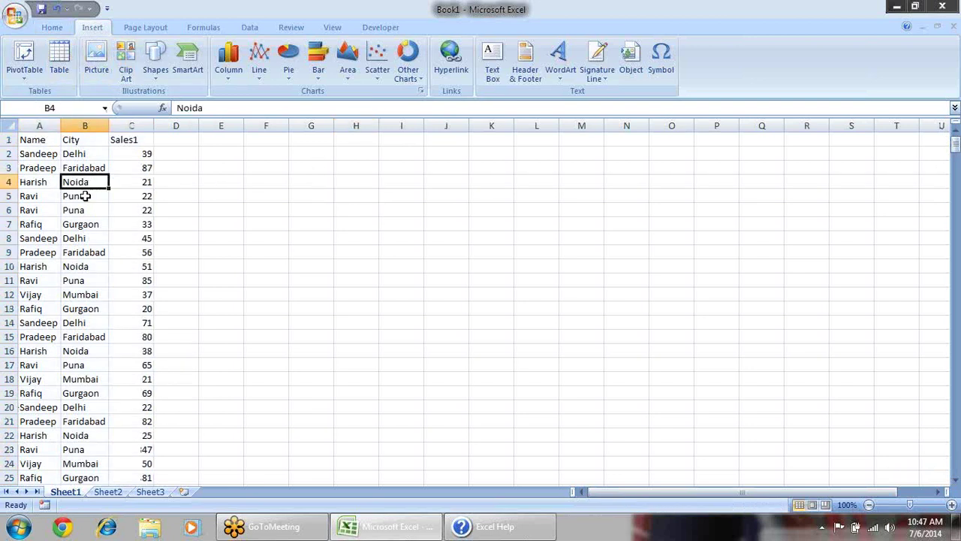
# - Open and cancel the Create PivotTable dialog
pyautogui.click(33, 73)
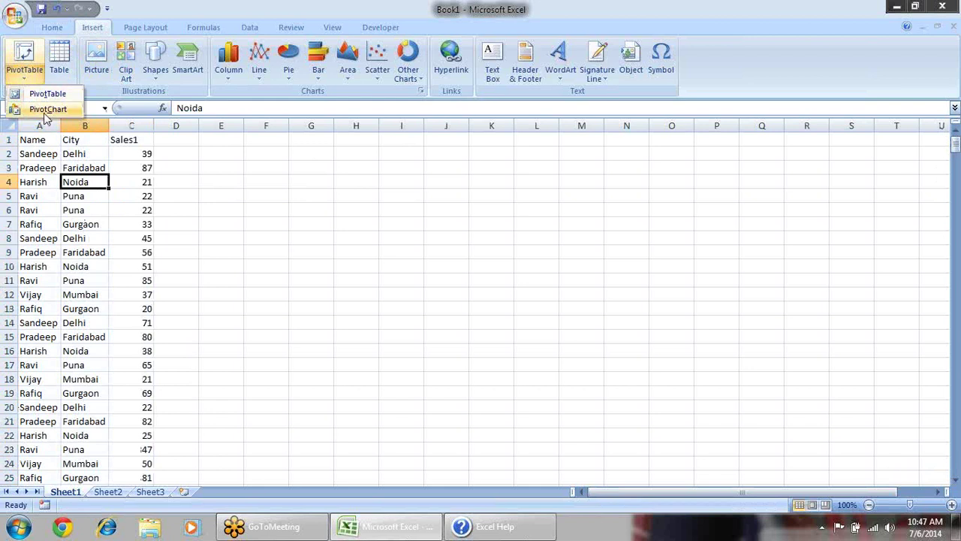
pyautogui.click(47, 93)
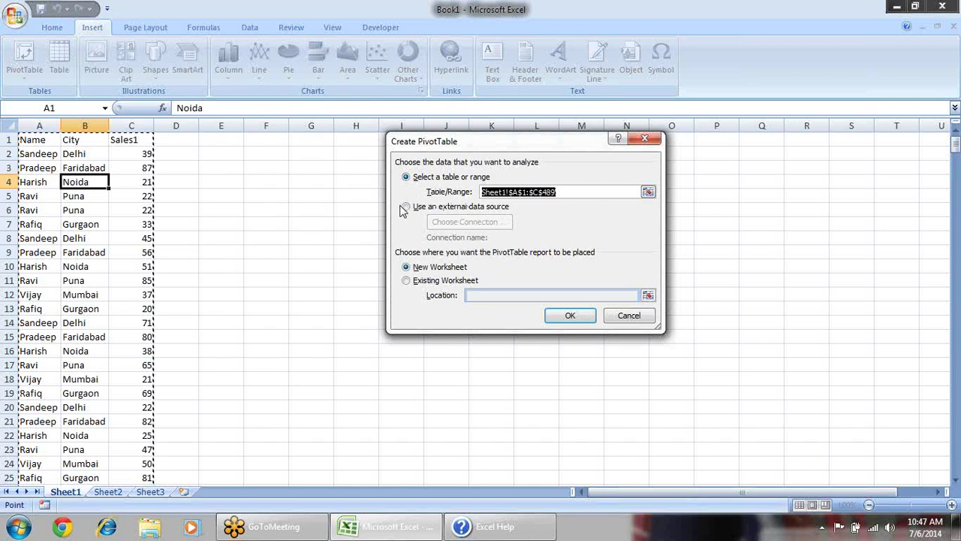
pyautogui.press('Escape')
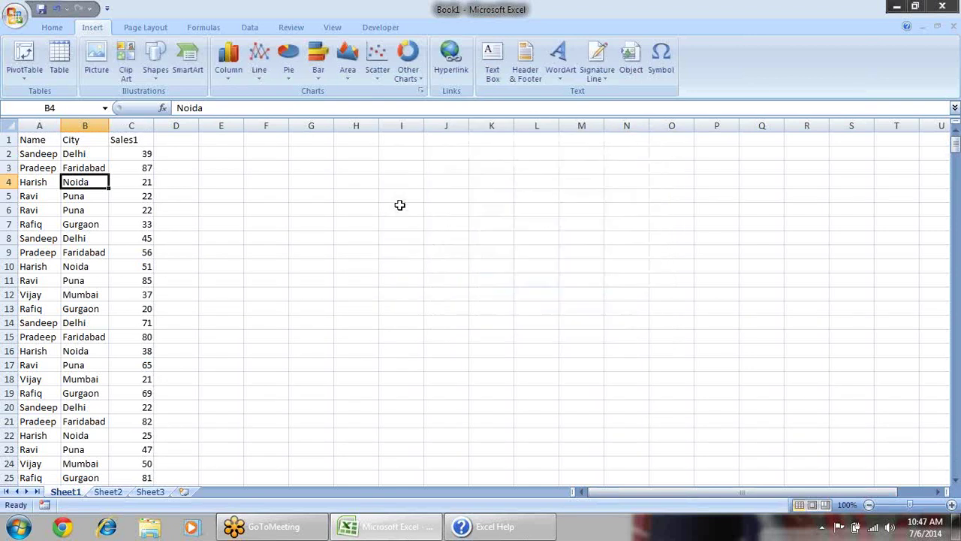
# - With the Noida cell B4 selected, launch the PivotTable and PivotChart Wizard via Alt+D, P
pyautogui.hotkey('ctrl', 'a')
pyautogui.click(343, 222)
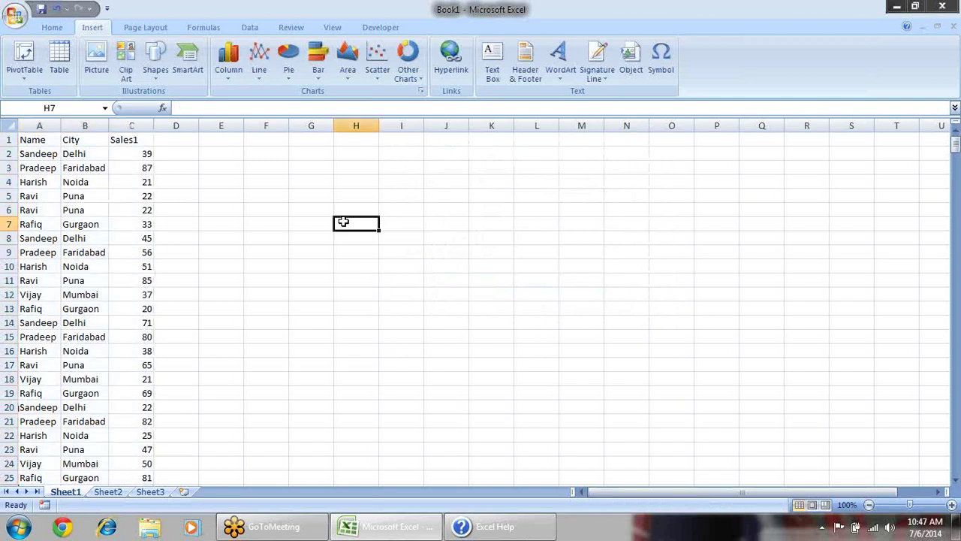
pyautogui.click(130, 182)
pyautogui.click(76, 182)
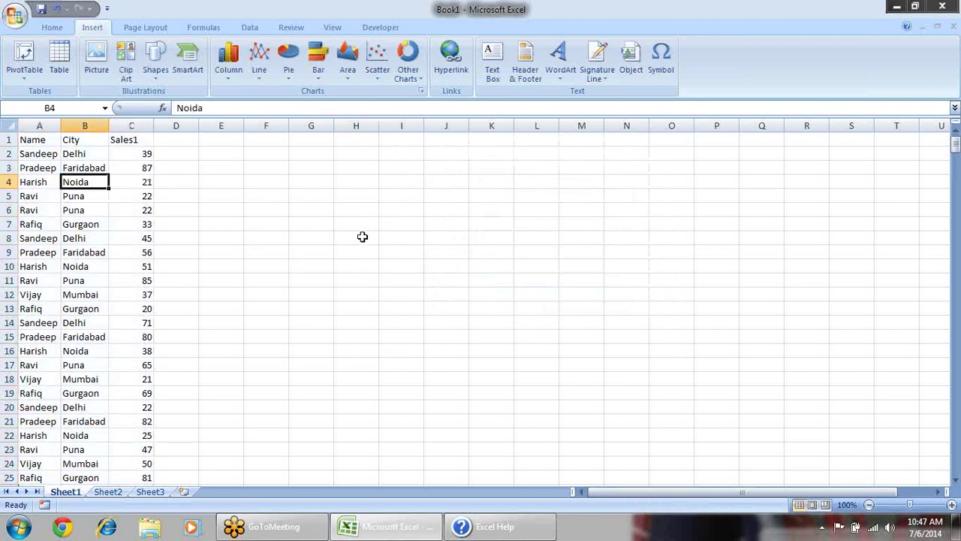
pyautogui.press('alt')
pyautogui.press('d')
pyautogui.press('p')
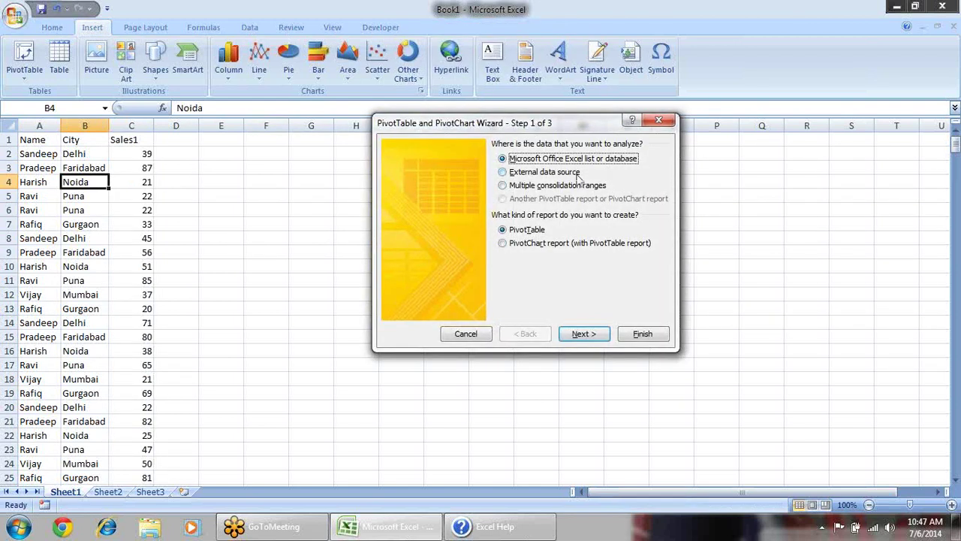
# - Close the wizard, open and cancel Create PivotTable via Alt, N, V, T, then reshow Insert hints
pyautogui.press('Escape')
pyautogui.press('alt')
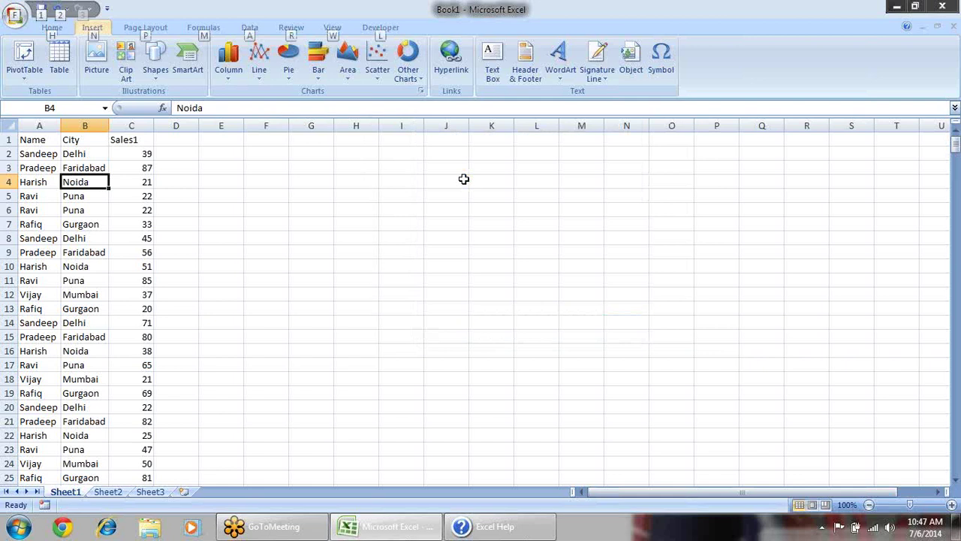
pyautogui.press('n')
pyautogui.press('v')
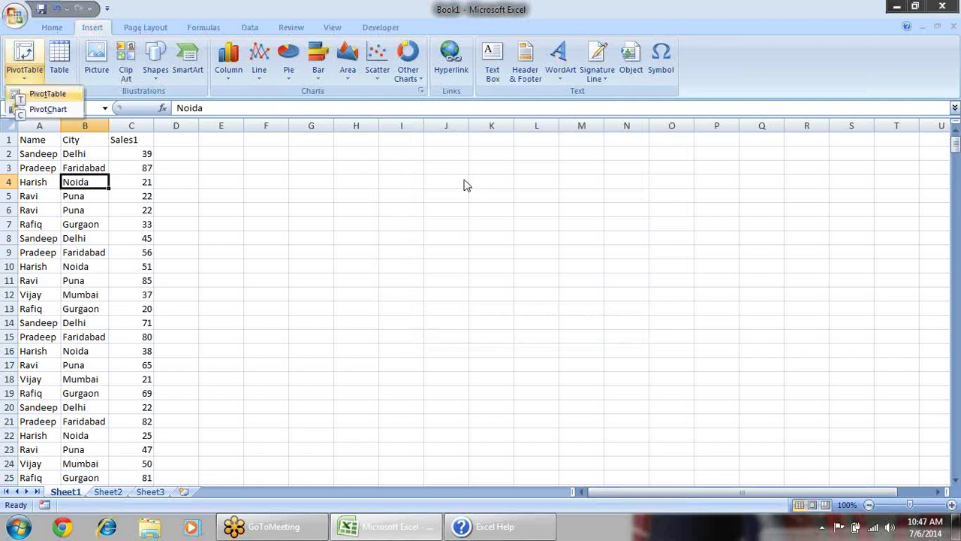
pyautogui.press('t')
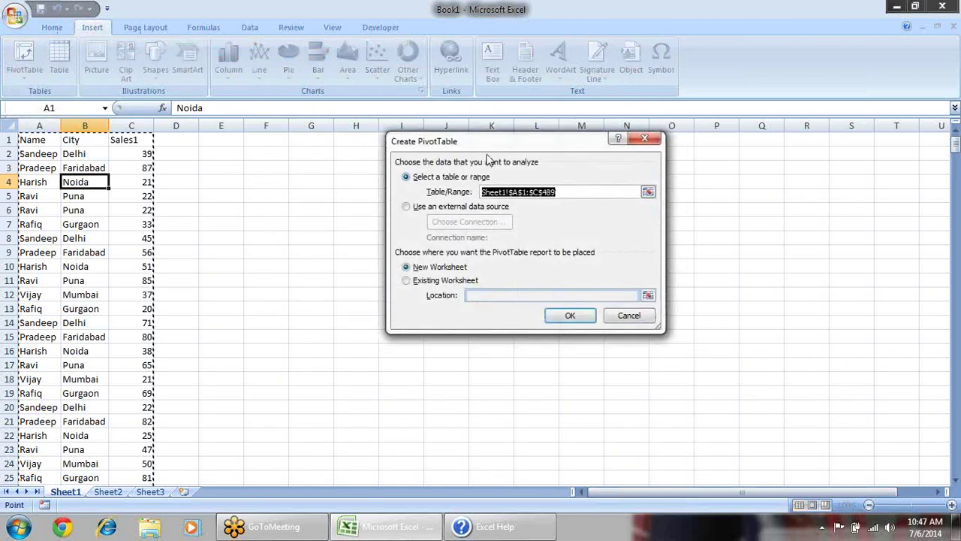
pyautogui.press('Escape')
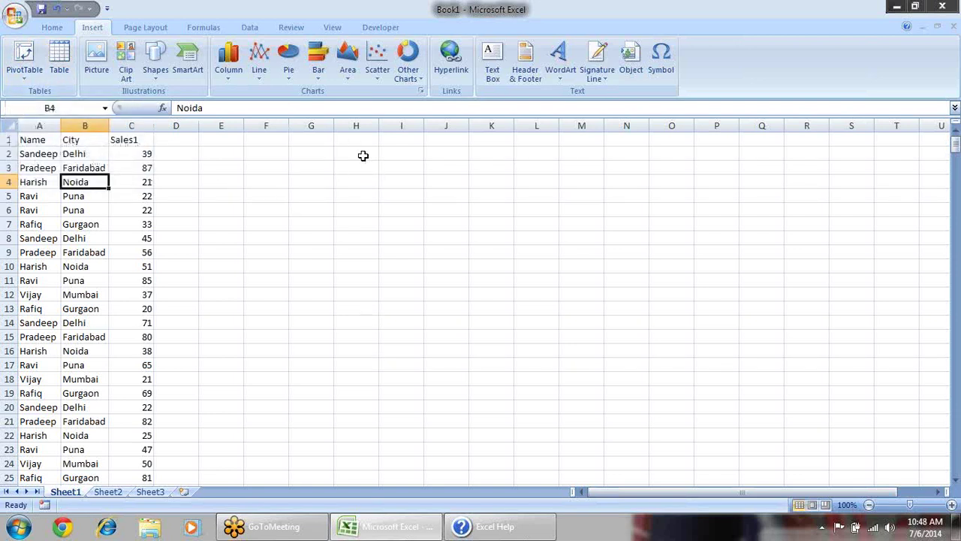
pyautogui.press('alt')
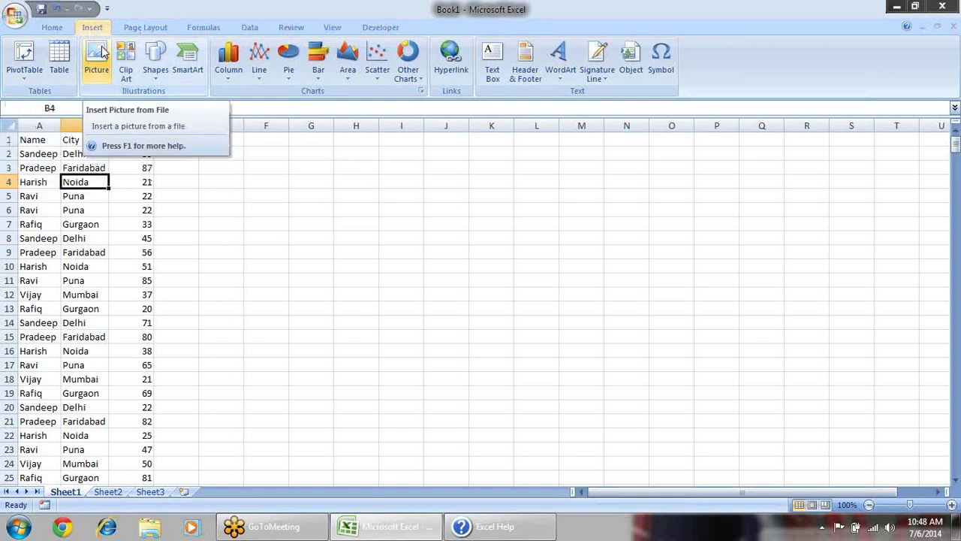
pyautogui.press('n')
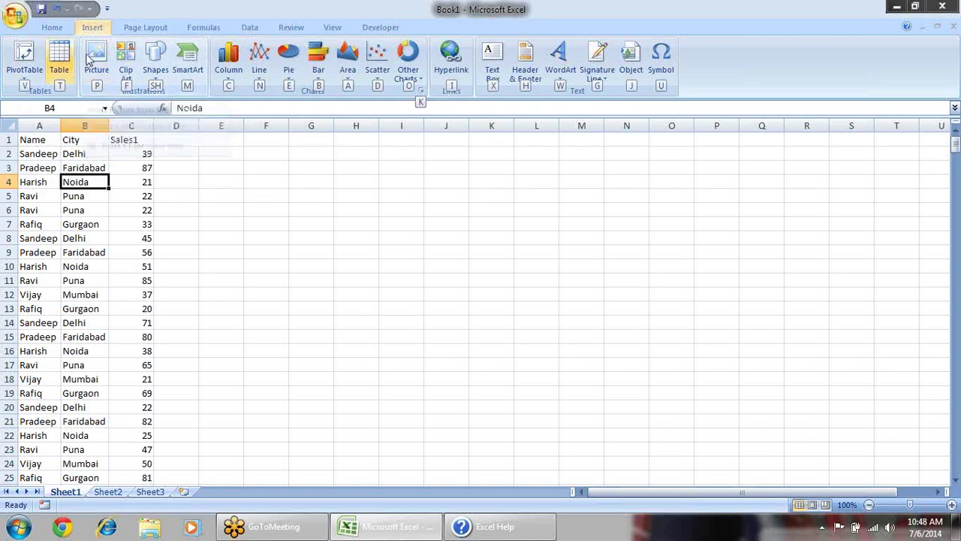
# - Create PivotTable1 from Sheet1!$A$1:$C$489 on a new worksheet, after briefly trying existing-sheet cell G2
pyautogui.press('v')
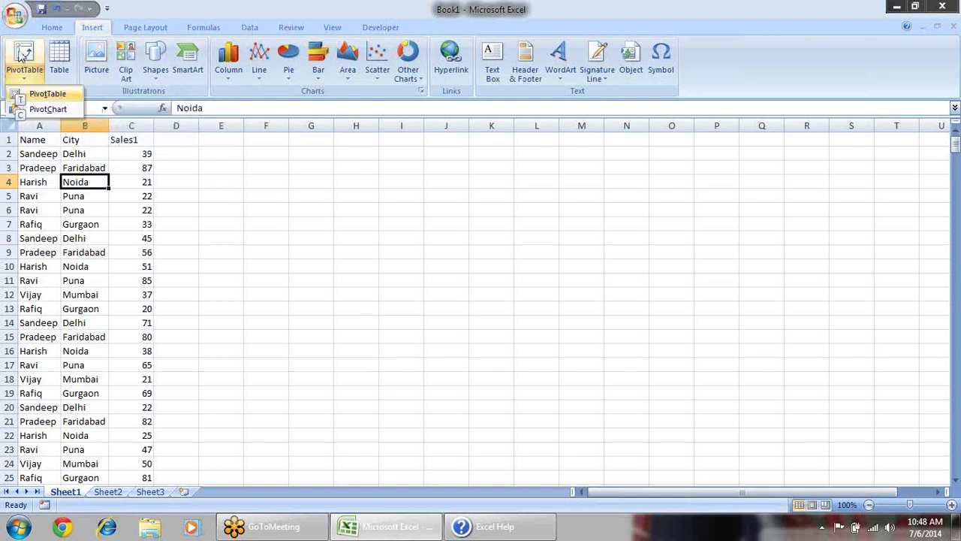
pyautogui.click(48, 94)
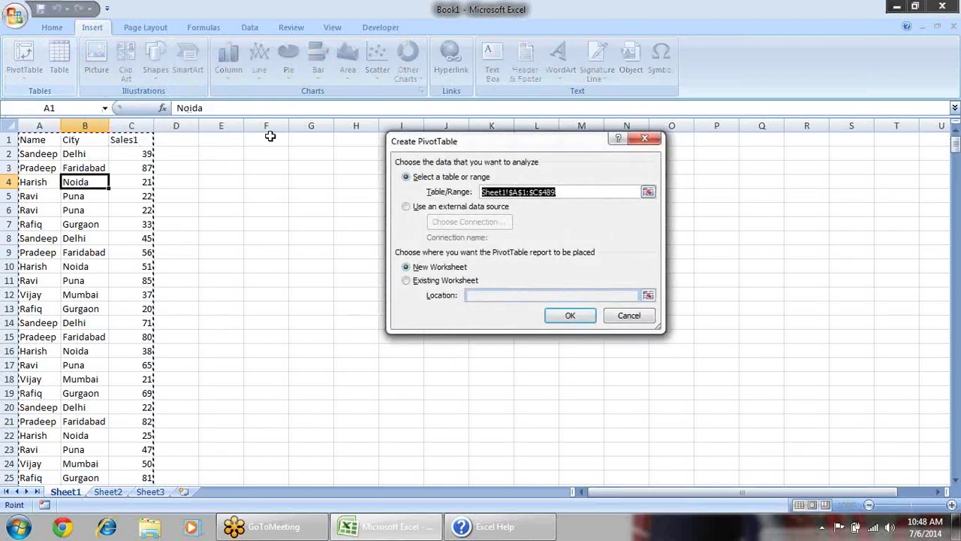
pyautogui.click(574, 321)
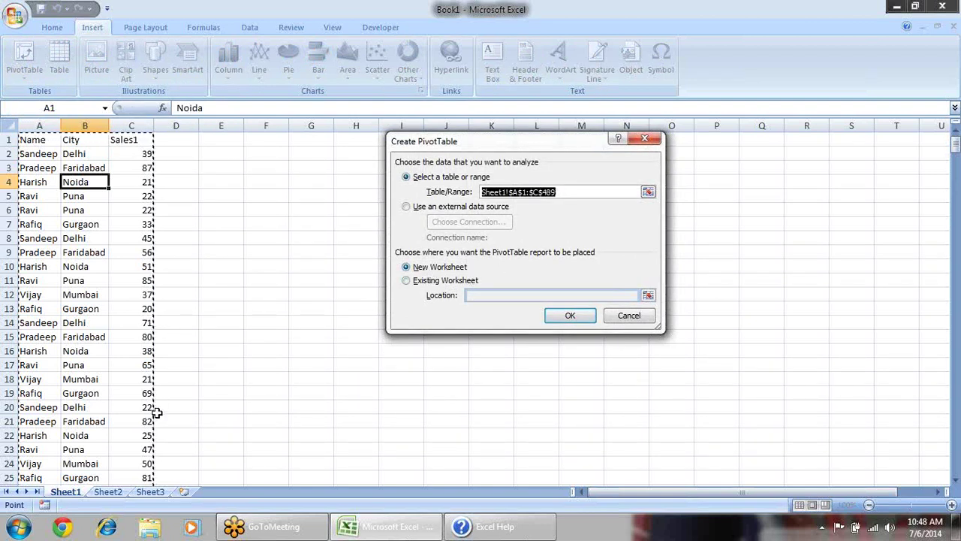
pyautogui.click(446, 284)
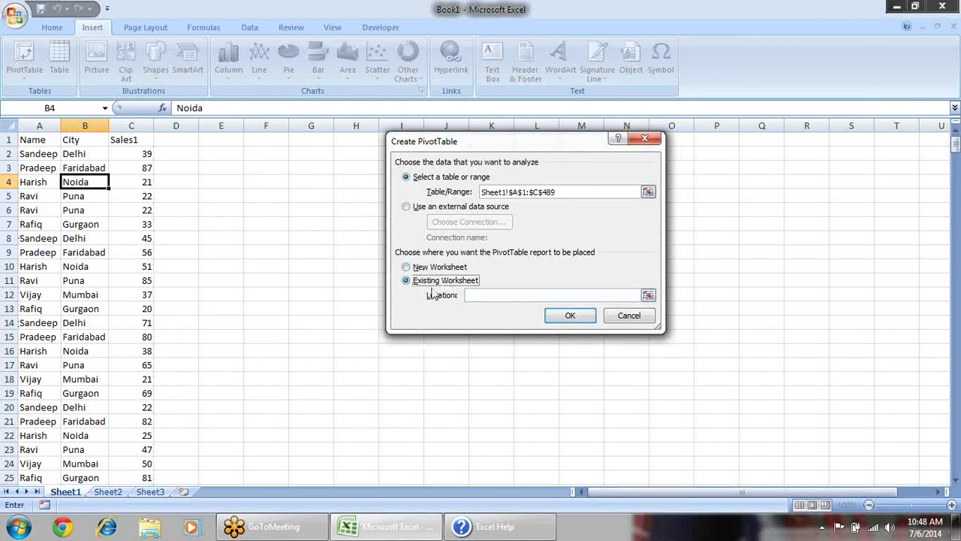
pyautogui.click(301, 149)
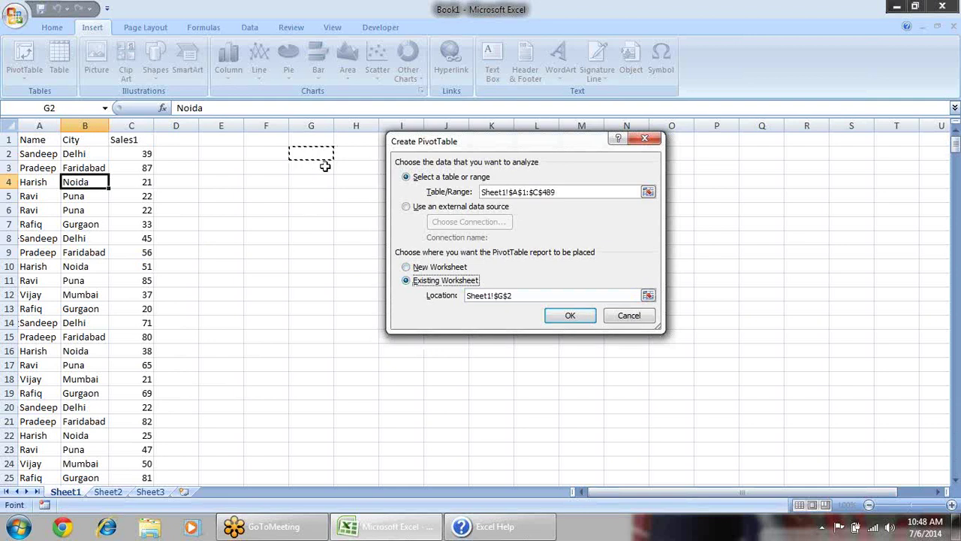
pyautogui.click(439, 271)
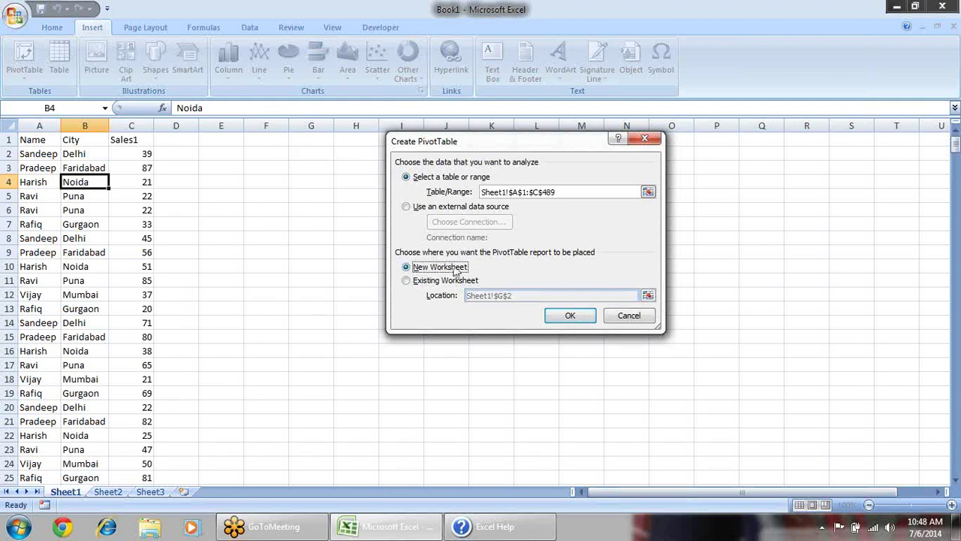
pyautogui.click(569, 317)
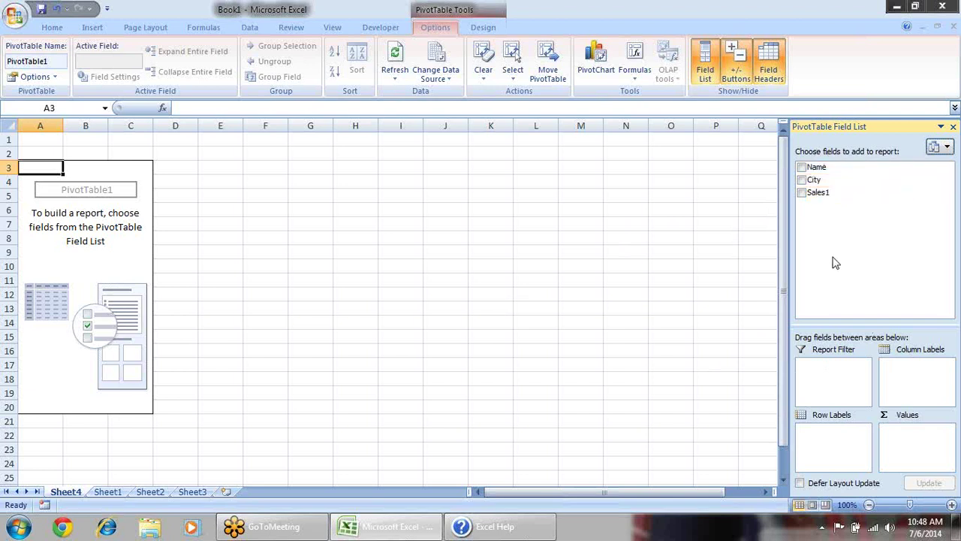
# - Put the Name field in Row Labels, after trying Column Labels and its right-click placement options
pyautogui.click(802, 168)
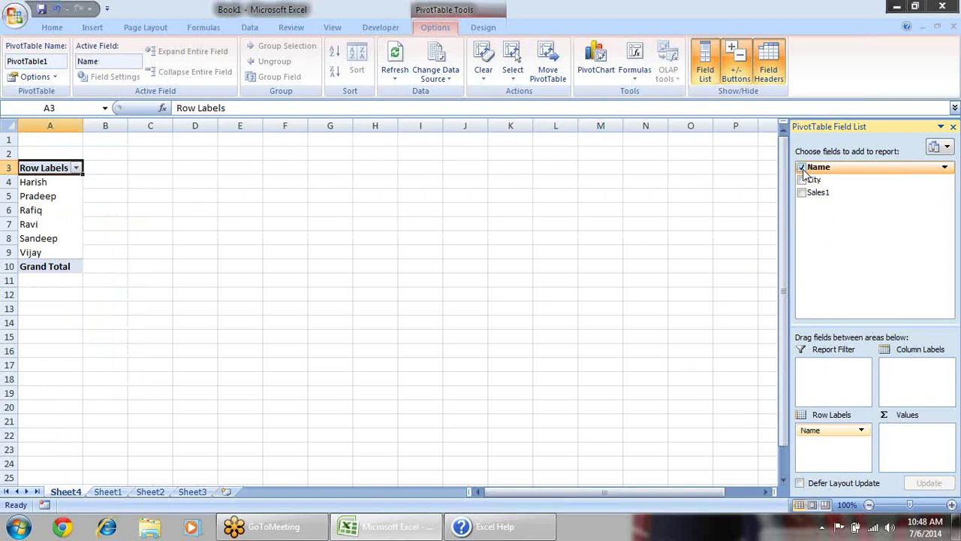
pyautogui.click(802, 168)
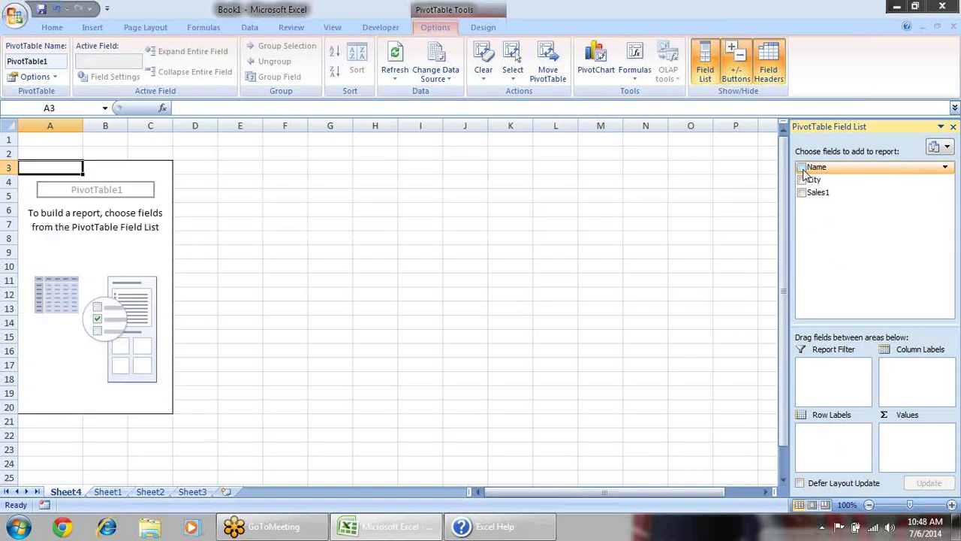
pyautogui.click(802, 167)
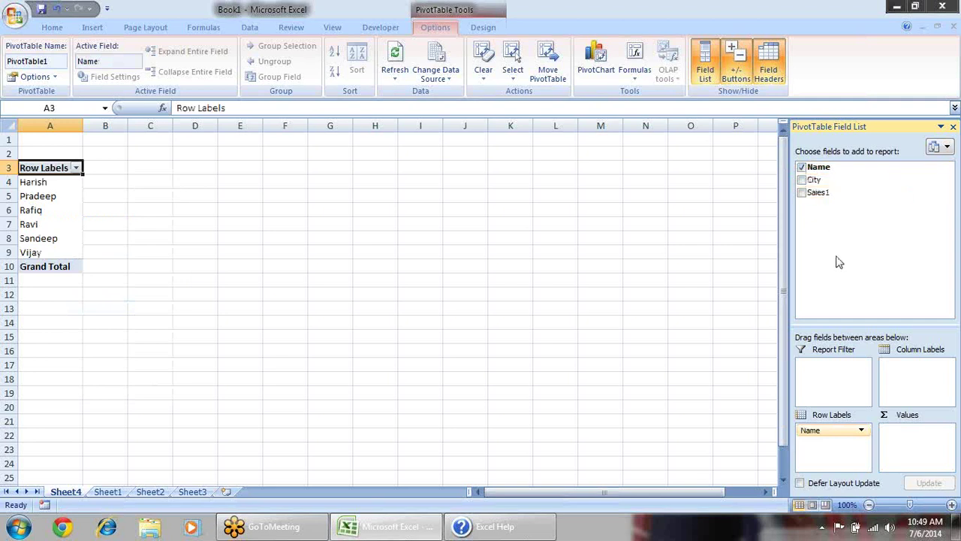
pyautogui.moveTo(822, 436); pyautogui.dragTo(506, 236)
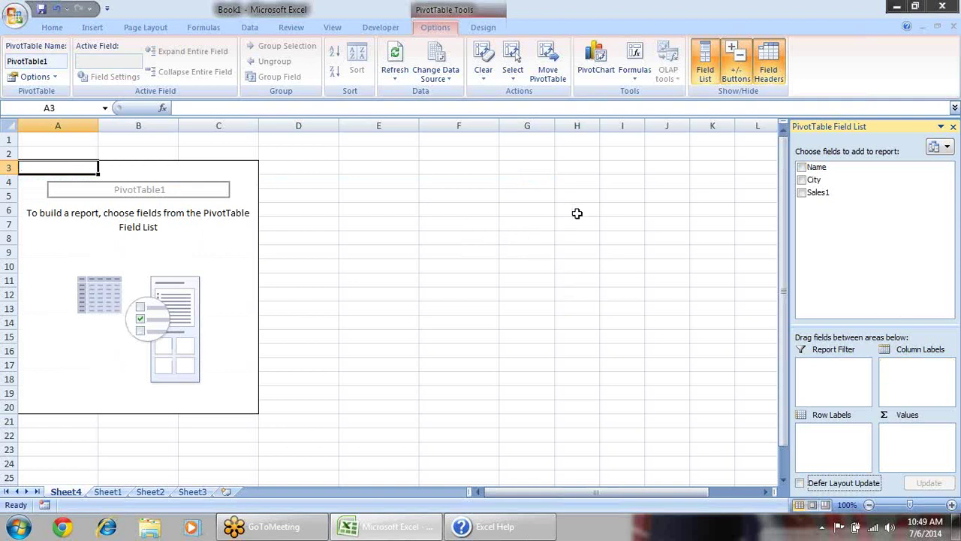
pyautogui.rightClick(817, 171)
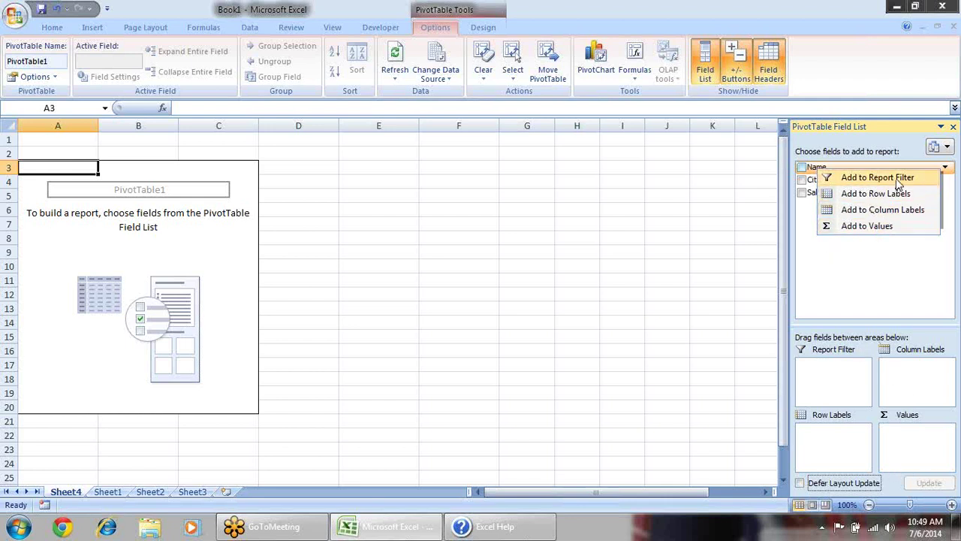
pyautogui.click(845, 285)
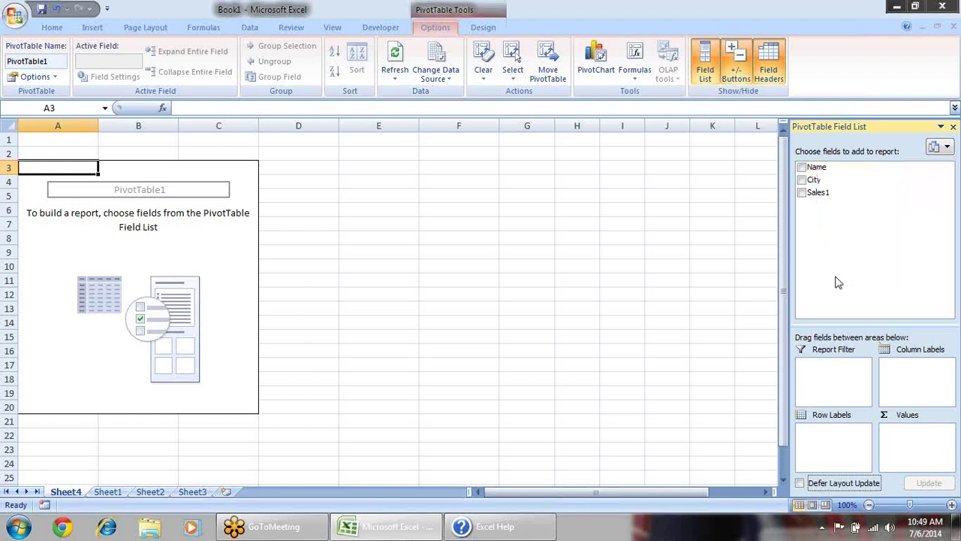
pyautogui.click(801, 168)
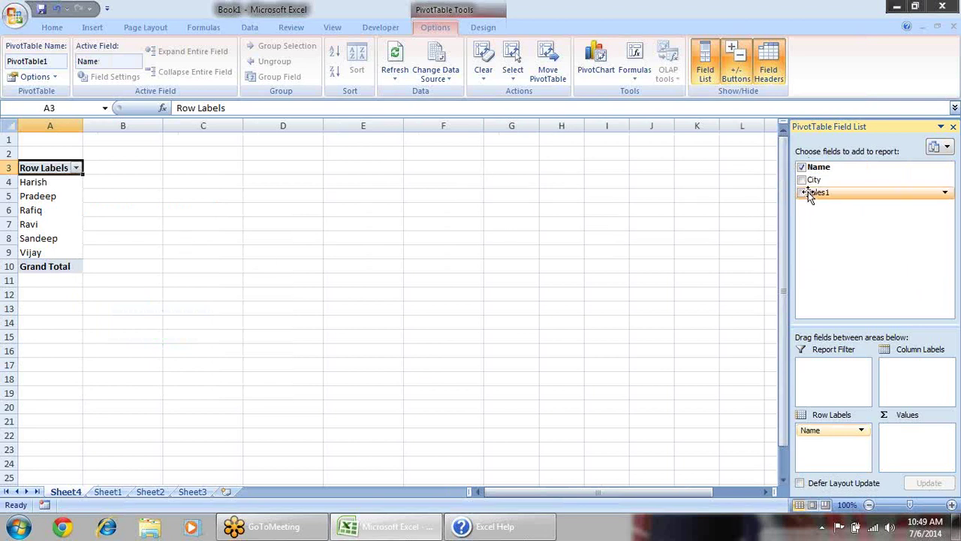
# - Add Sum of Sales1 to Values and open its field dropdown
pyautogui.click(802, 193)
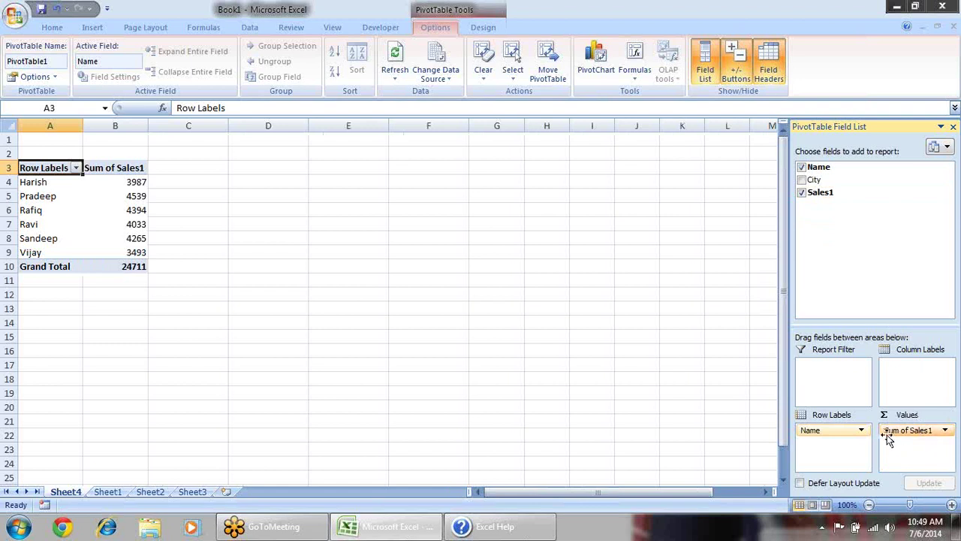
pyautogui.click(946, 431)
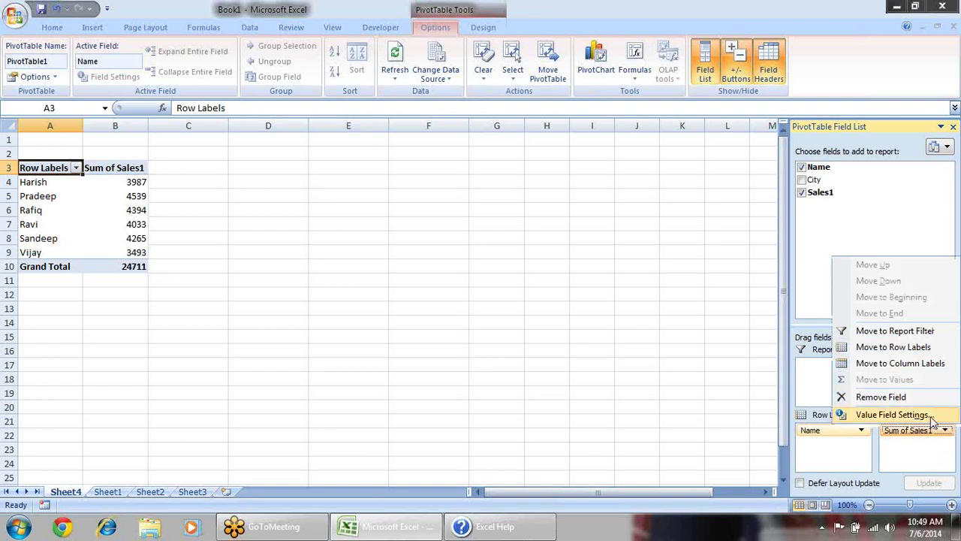
# - Open the Sales1 Value Field Settings and close them with Sum unchanged
pyautogui.click(892, 415)
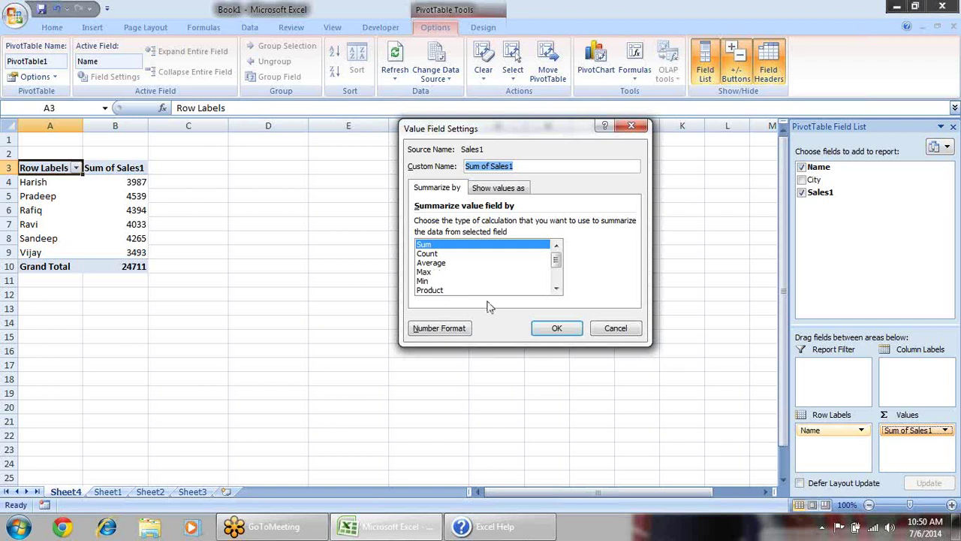
pyautogui.click(438, 247)
pyautogui.click(554, 328)
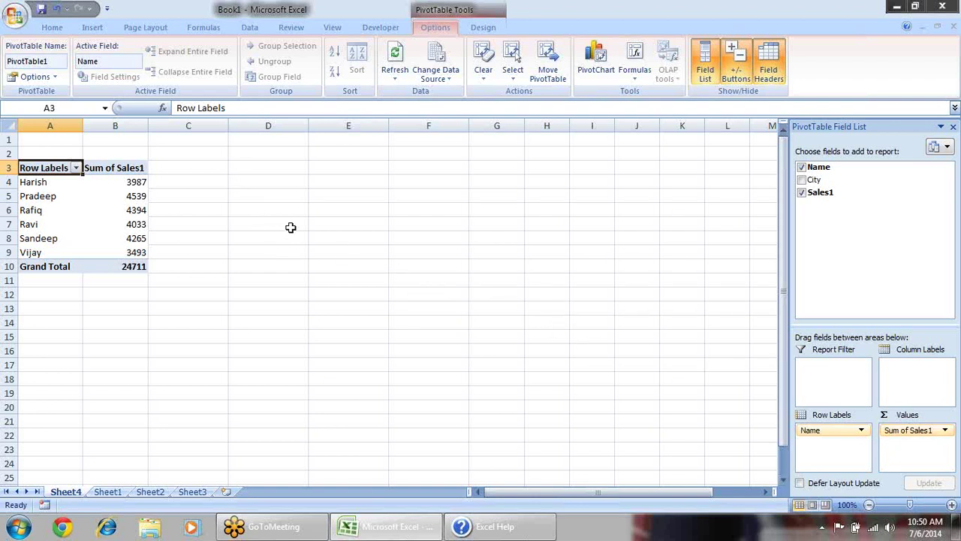
# - Change the Sales1 value field to summarize by Product
pyautogui.click(945, 430)
pyautogui.click(869, 411)
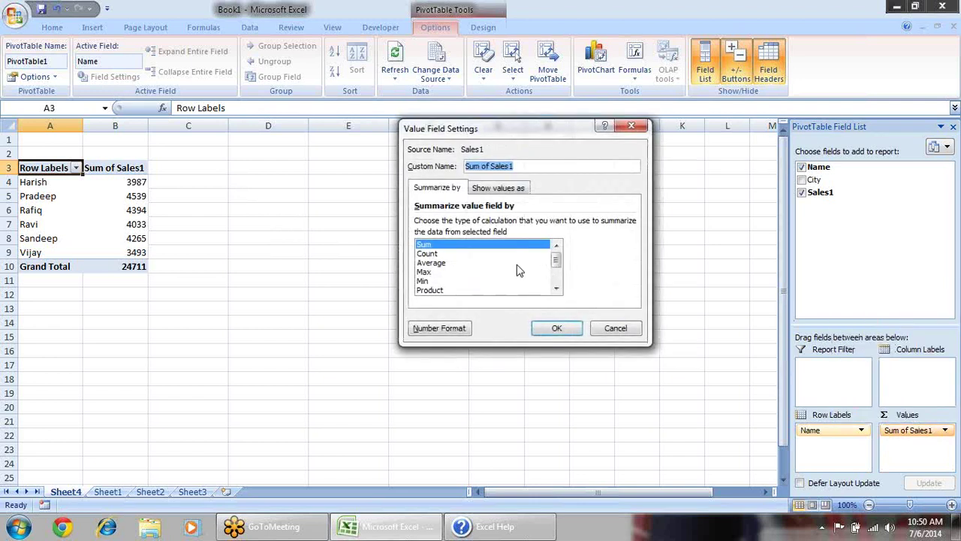
pyautogui.click(556, 291)
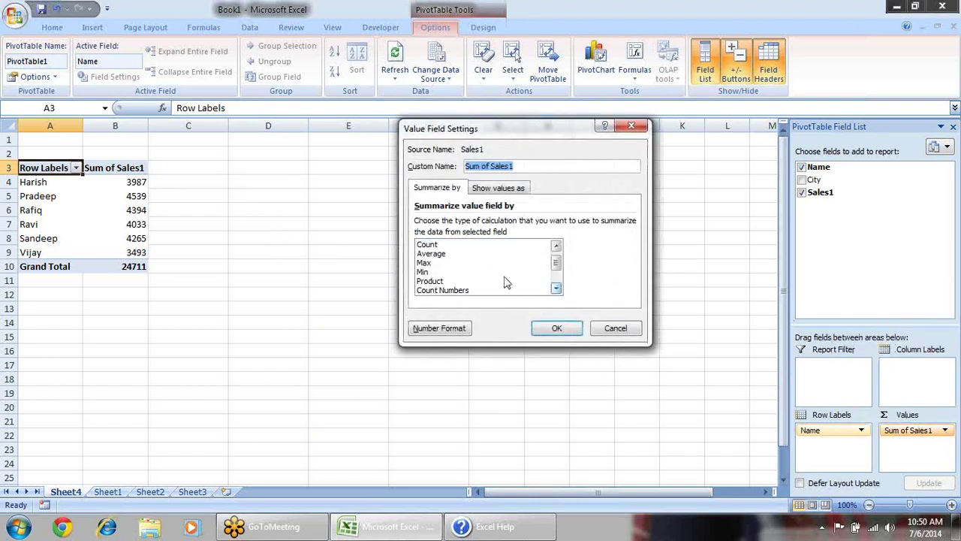
pyautogui.click(447, 281)
pyautogui.click(556, 329)
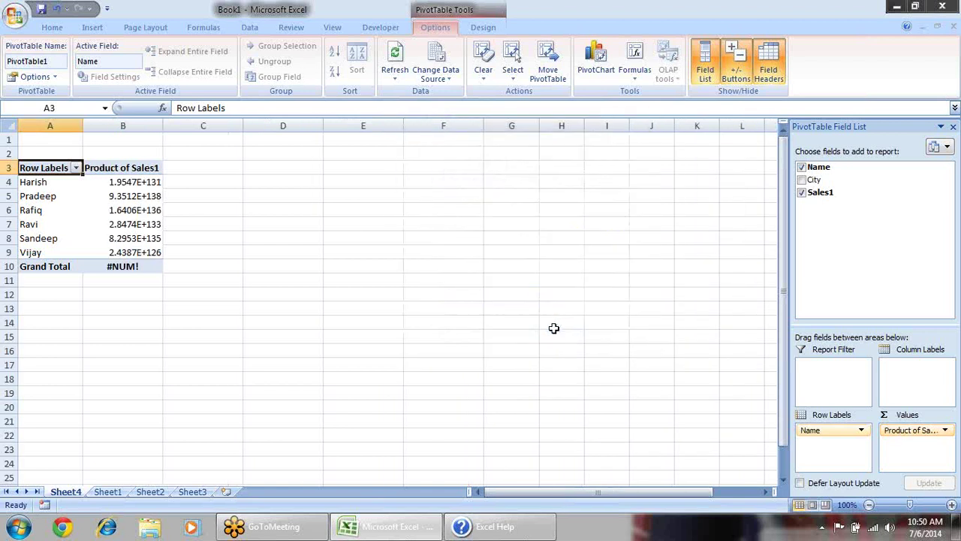
# - Switch the Sales1 summary back to Sum so the Grand Total reads 24711
pyautogui.click(945, 430)
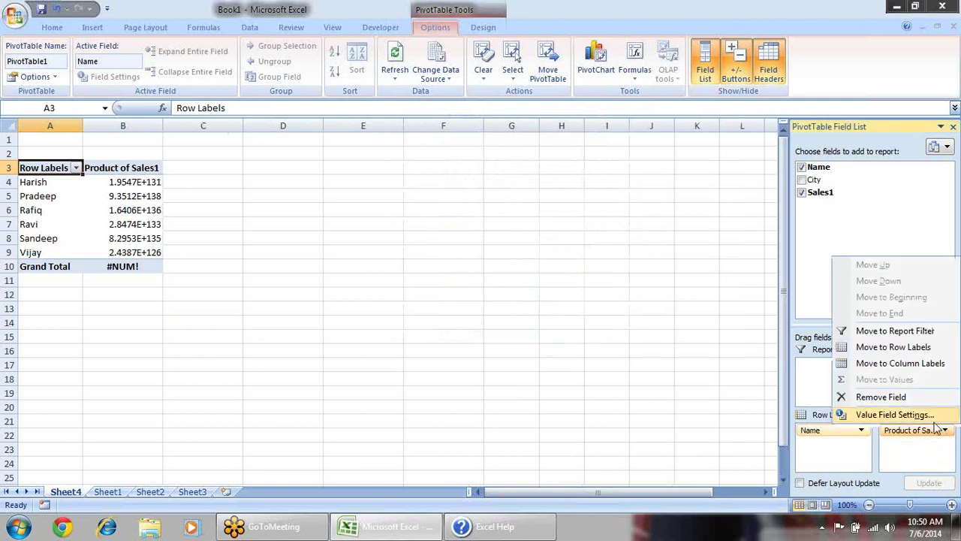
pyautogui.click(935, 419)
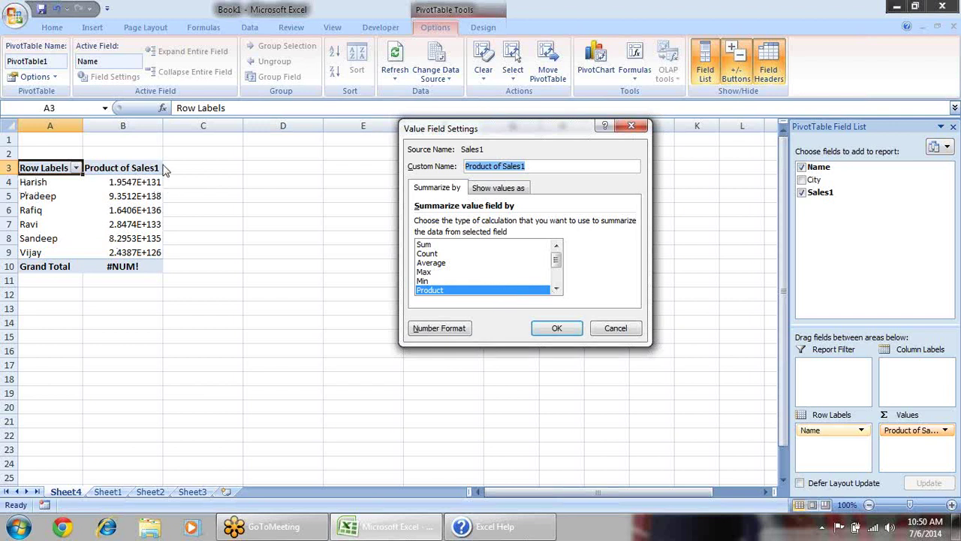
pyautogui.click(451, 246)
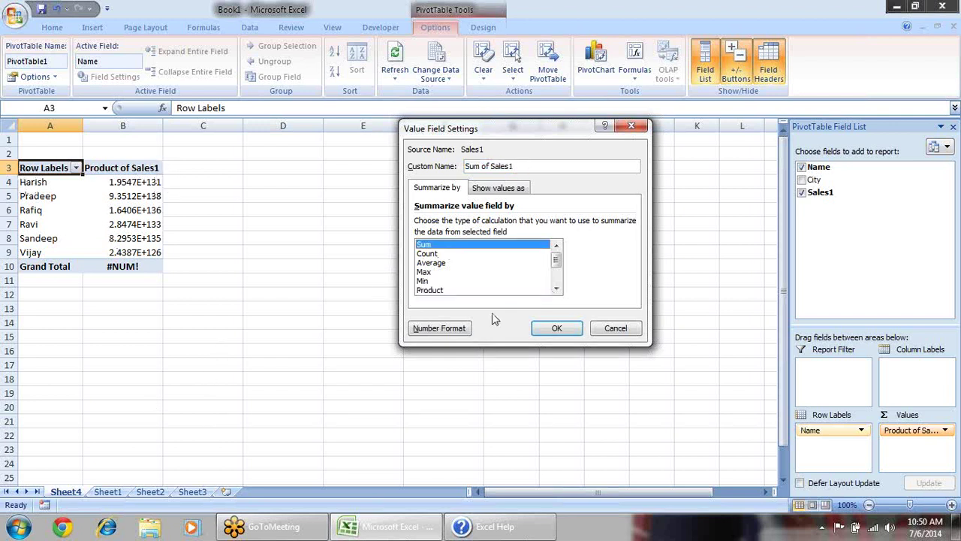
pyautogui.click(556, 328)
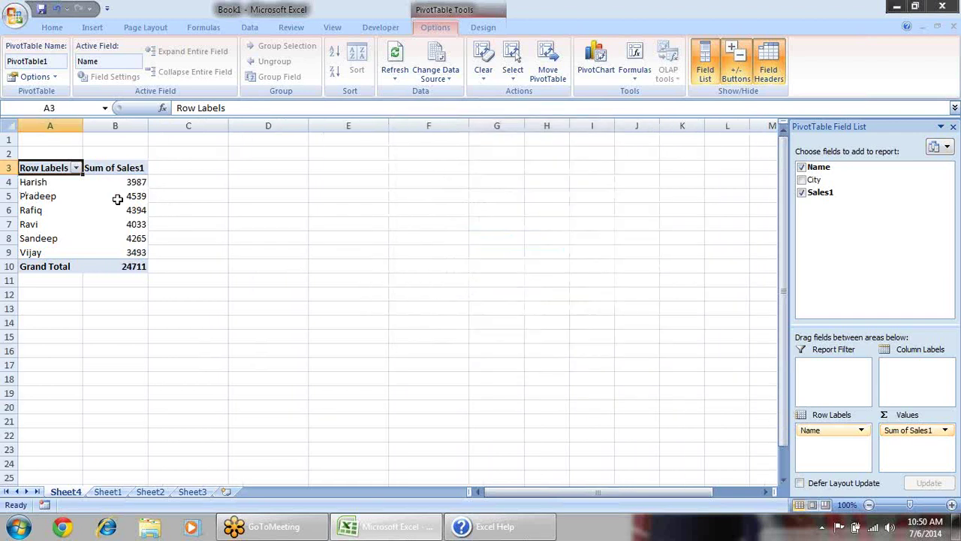
# - Add City to the row labels under each name, then check Sheet1 and return to Sheet4
pyautogui.click(802, 180)
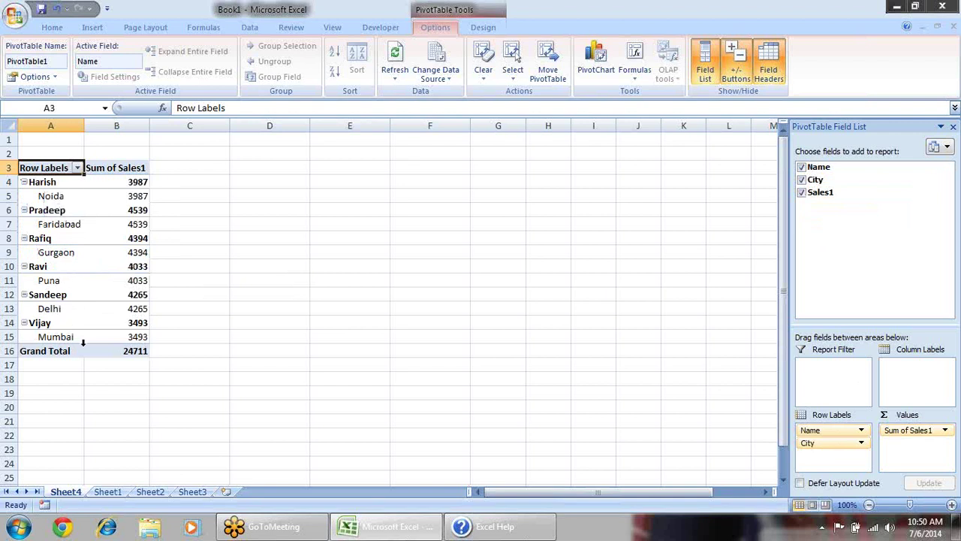
pyautogui.click(105, 492)
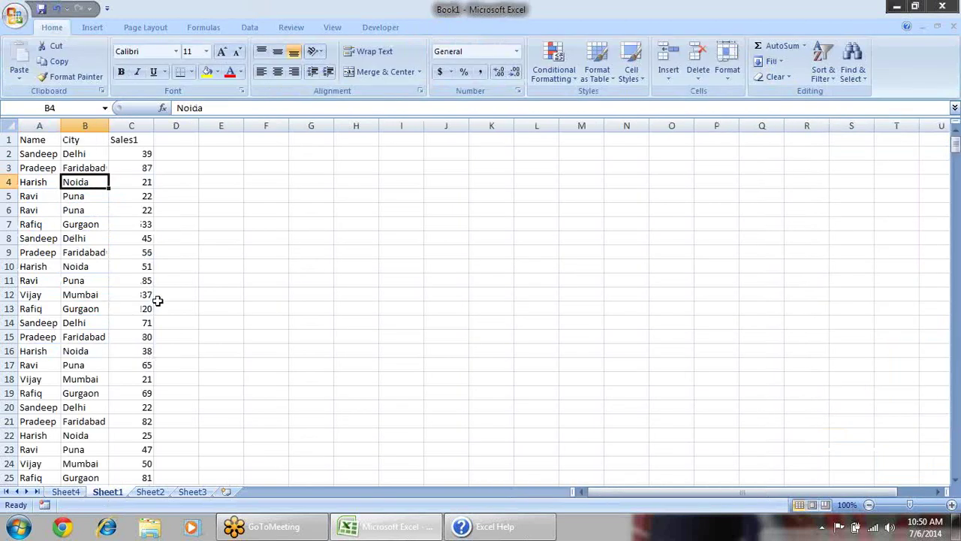
pyautogui.click(66, 492)
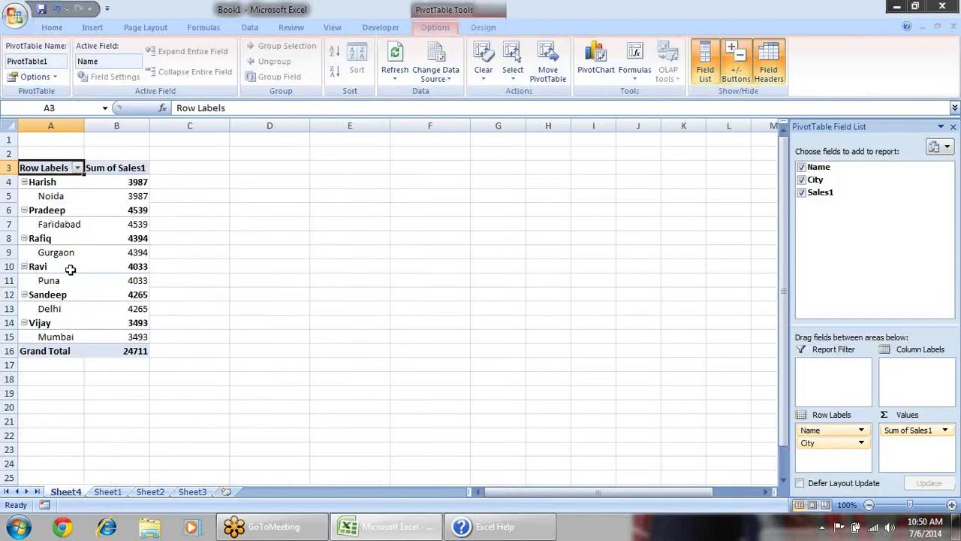
# - On Sheet1, fill the City column down from B2:B4 to repeat Delhi, Faridabad, Noida
pyautogui.click(107, 492)
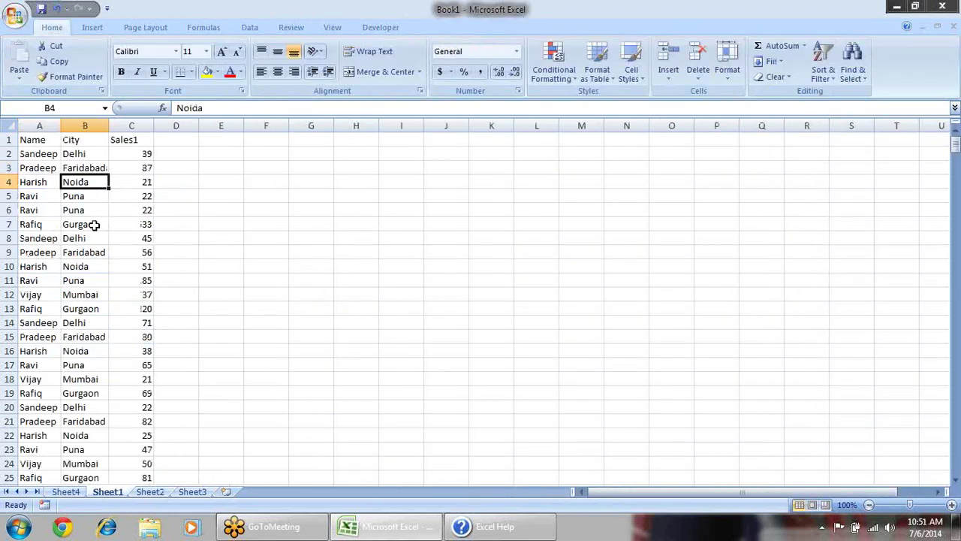
pyautogui.moveTo(88, 155); pyautogui.dragTo(98, 184)
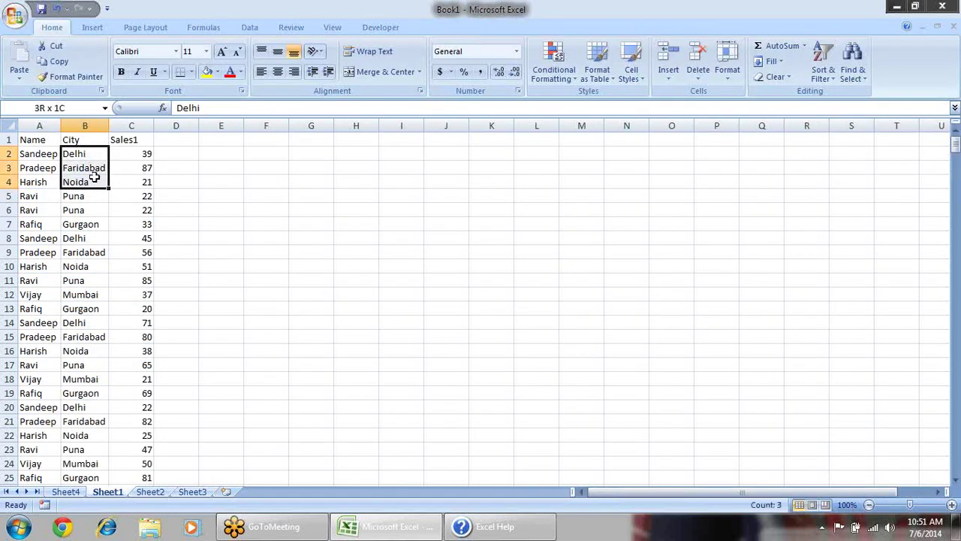
pyautogui.doubleClick(109, 187)
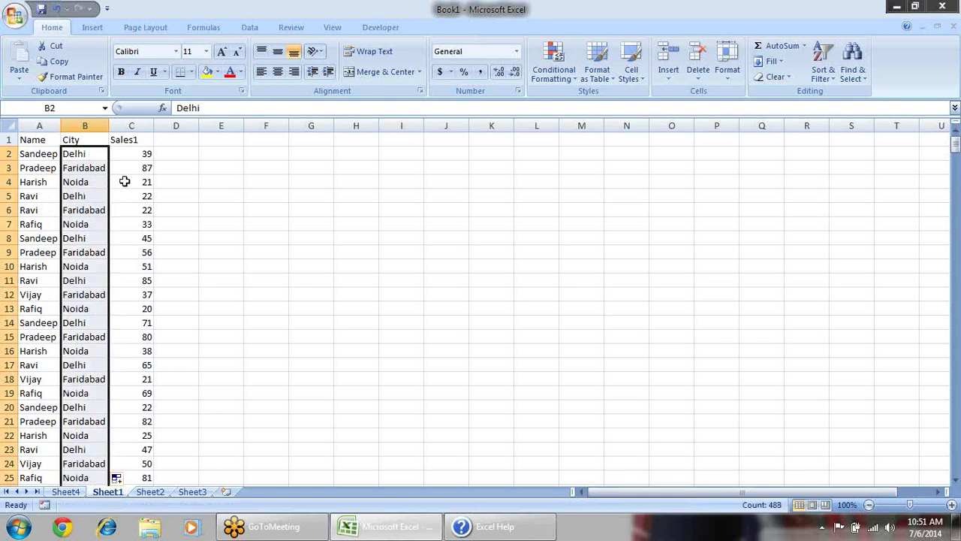
pyautogui.click(262, 185)
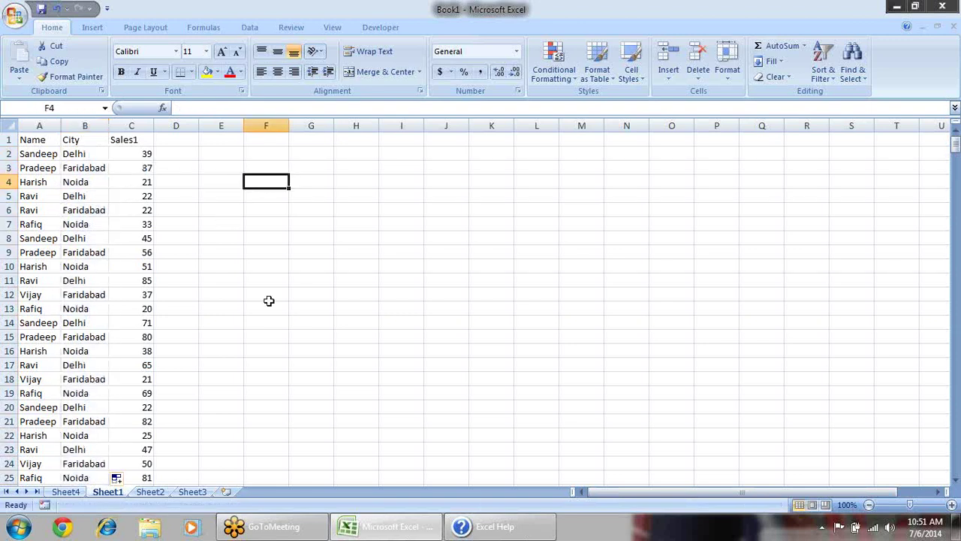
pyautogui.click(69, 492)
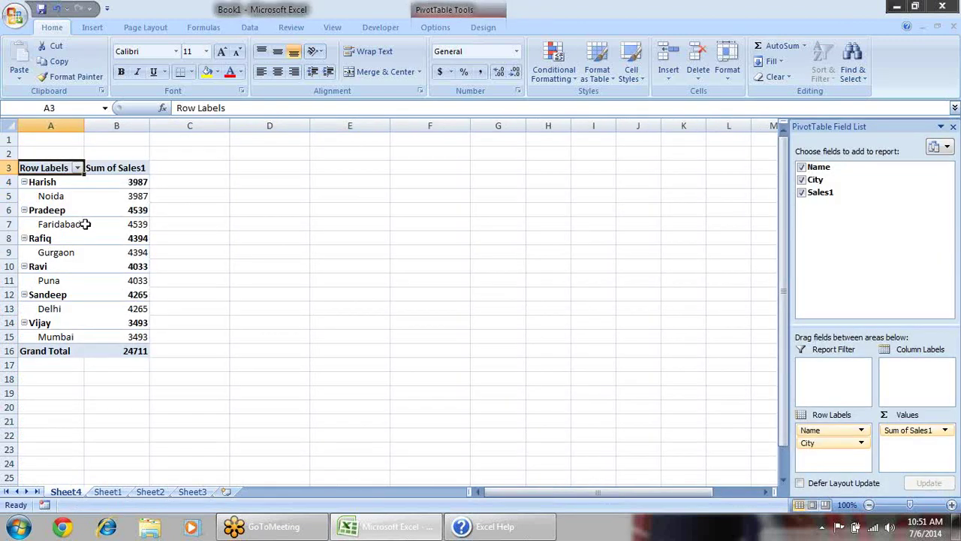
# - Refresh PivotTable1 from PivotTable Tools Options, then view the Sheet1 source data
pyautogui.click(294, 197)
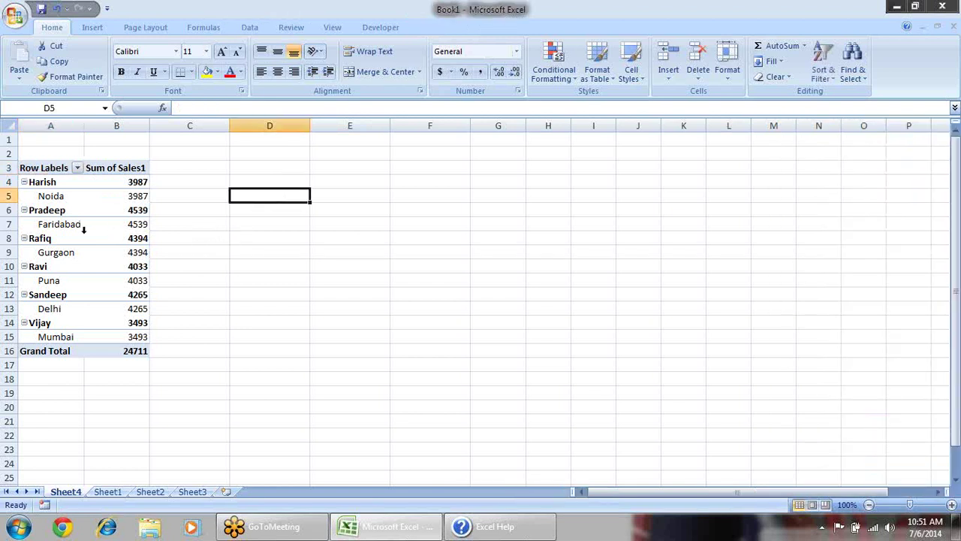
pyautogui.click(47, 210)
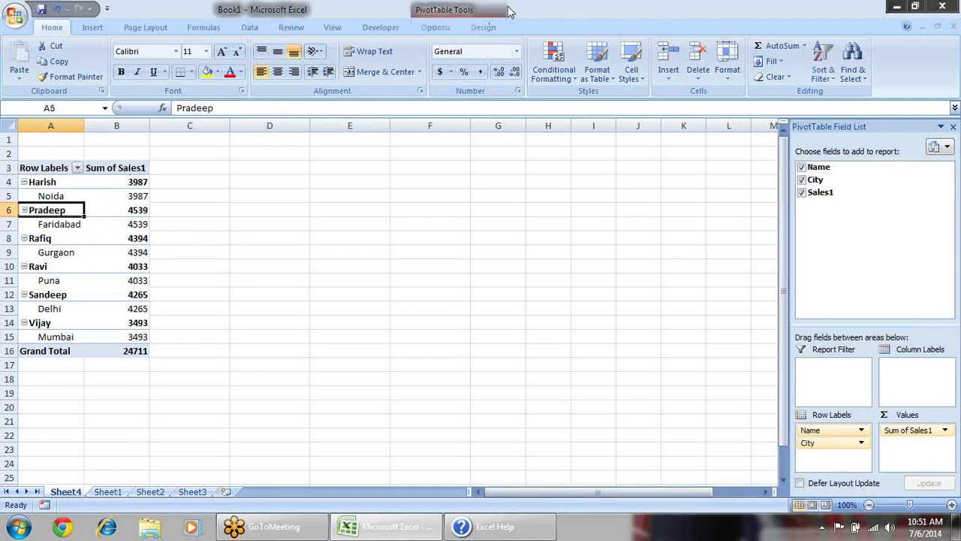
pyautogui.click(467, 14)
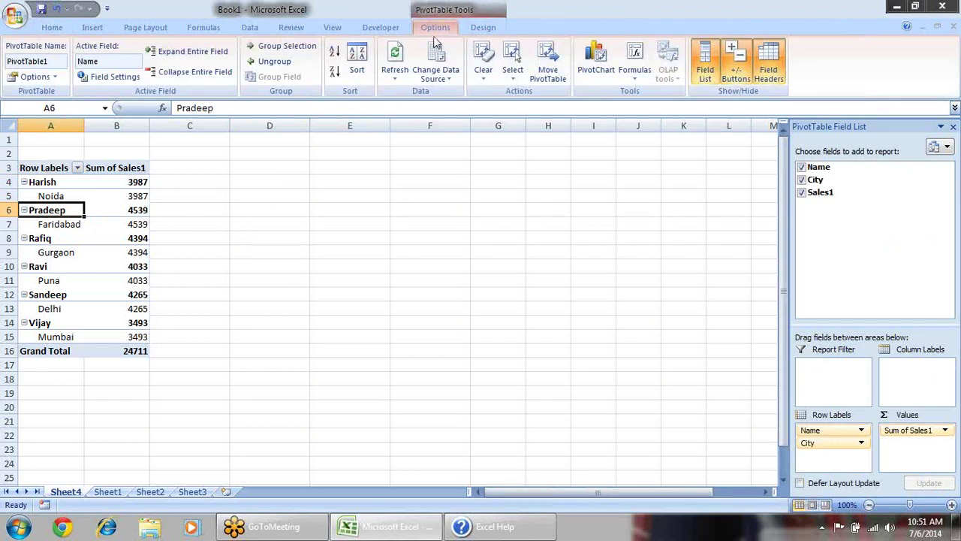
pyautogui.click(395, 59)
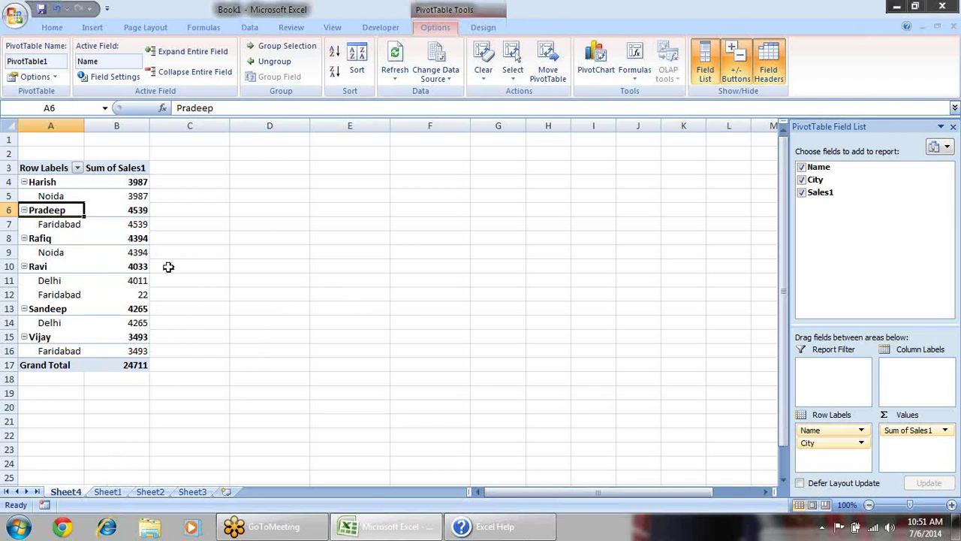
pyautogui.click(107, 491)
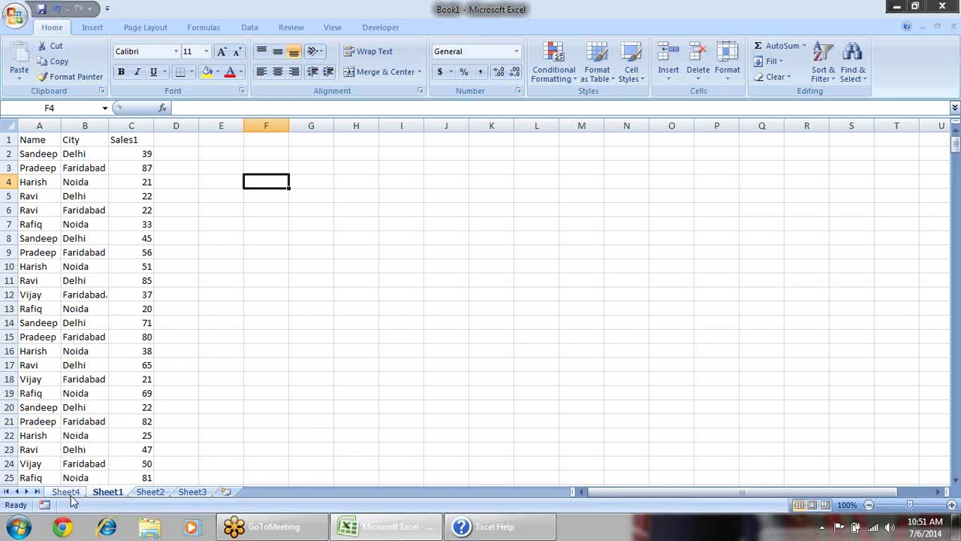
# - Delete row 6 from the Sheet1 data with Alt+E, D
pyautogui.click(87, 198)
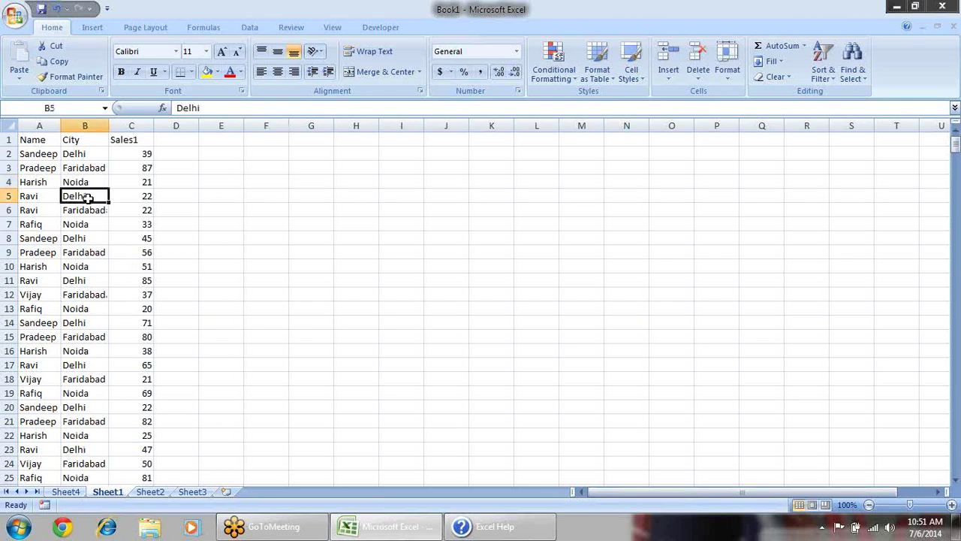
pyautogui.click(9, 210)
pyautogui.hotkey('alt', 'e')
pyautogui.press('d')
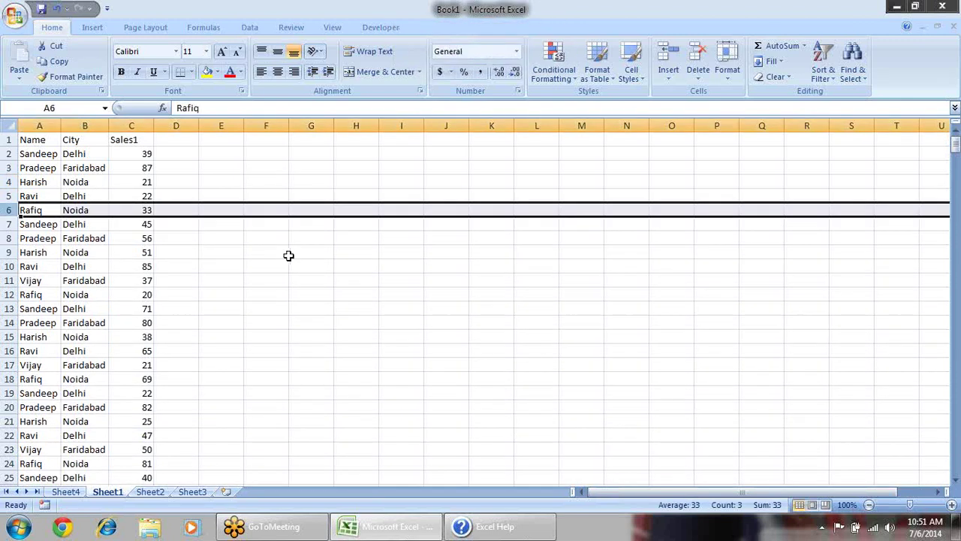
pyautogui.moveTo(284, 254); pyautogui.dragTo(295, 254)
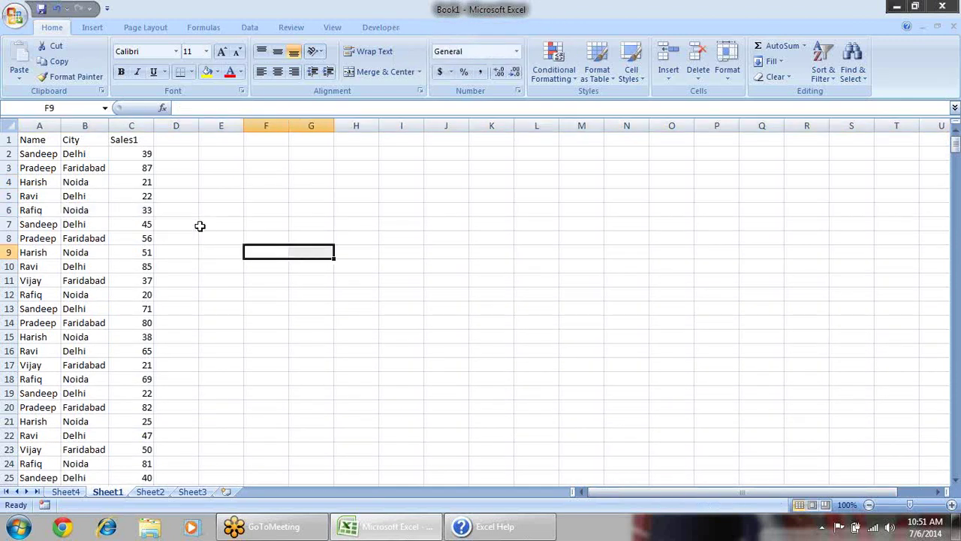
# - Enter Pune in B5 and fill the City column with the B2:B5 four-city pattern
pyautogui.click(98, 196)
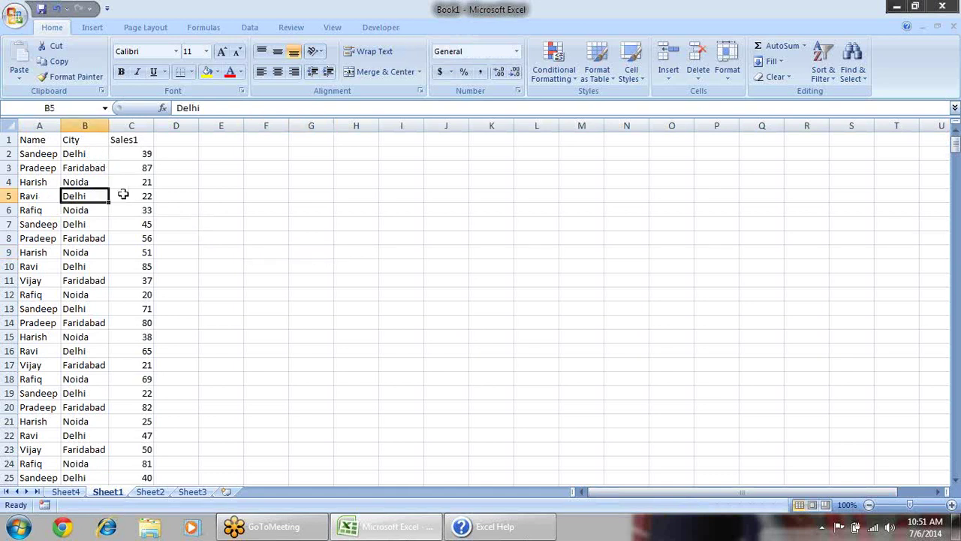
pyautogui.write('Pune')
pyautogui.press('Return')
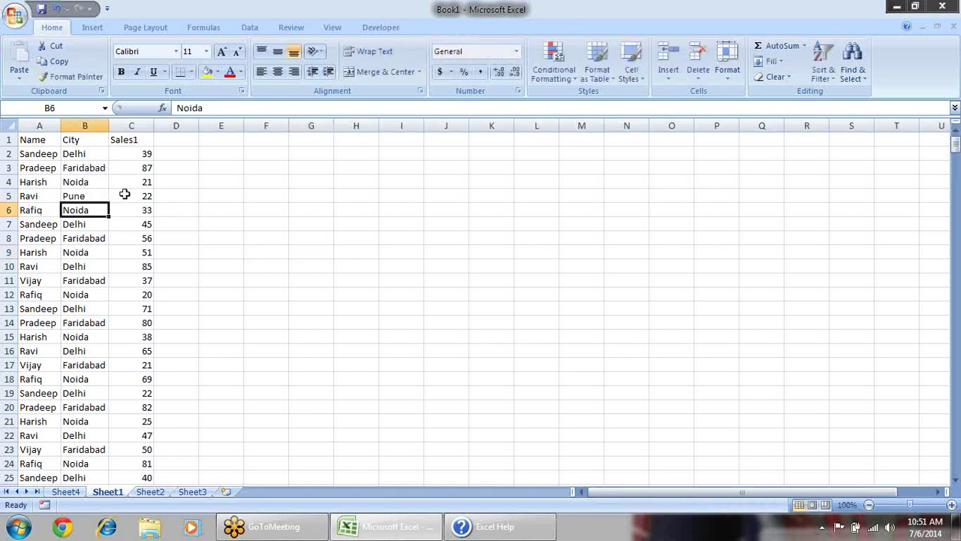
pyautogui.moveTo(103, 151); pyautogui.dragTo(104, 191)
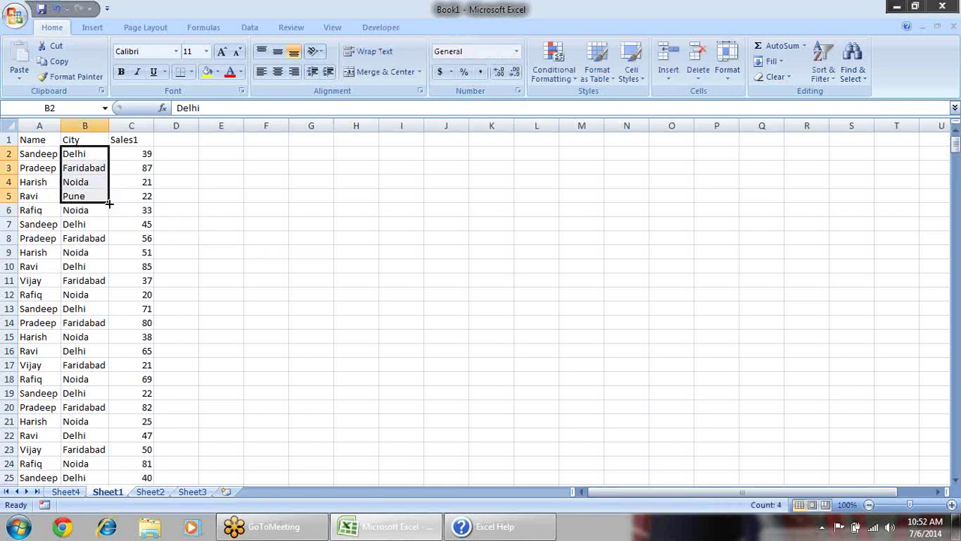
pyautogui.doubleClick(109, 203)
pyautogui.click(266, 204)
pyautogui.click(71, 492)
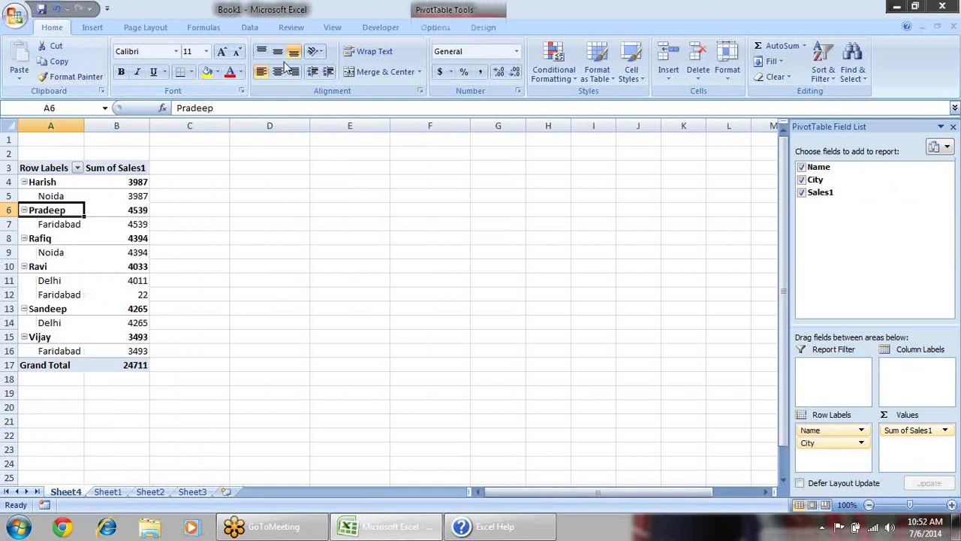
pyautogui.click(434, 27)
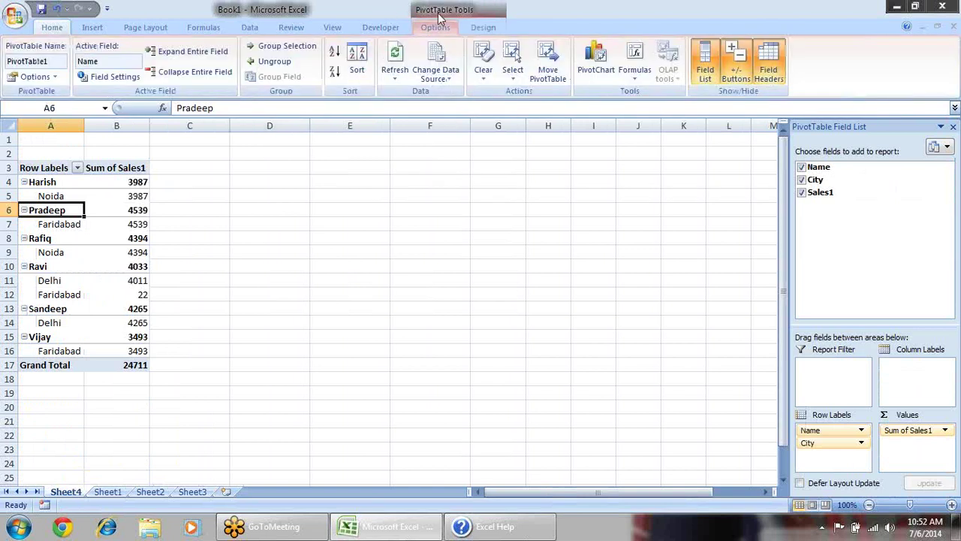
pyautogui.click(395, 58)
pyautogui.scroll(-3, 193, 232)
pyautogui.scroll(3, 196, 241)
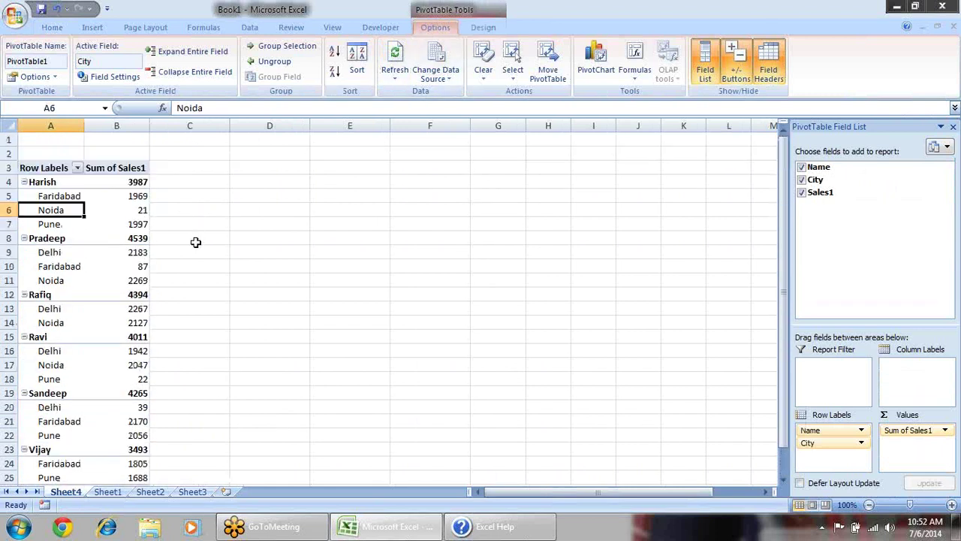
pyautogui.click(47, 183)
pyautogui.click(139, 182)
pyautogui.click(80, 198)
pyautogui.click(111, 197)
pyautogui.click(75, 210)
pyautogui.click(139, 210)
pyautogui.click(66, 224)
pyautogui.click(141, 226)
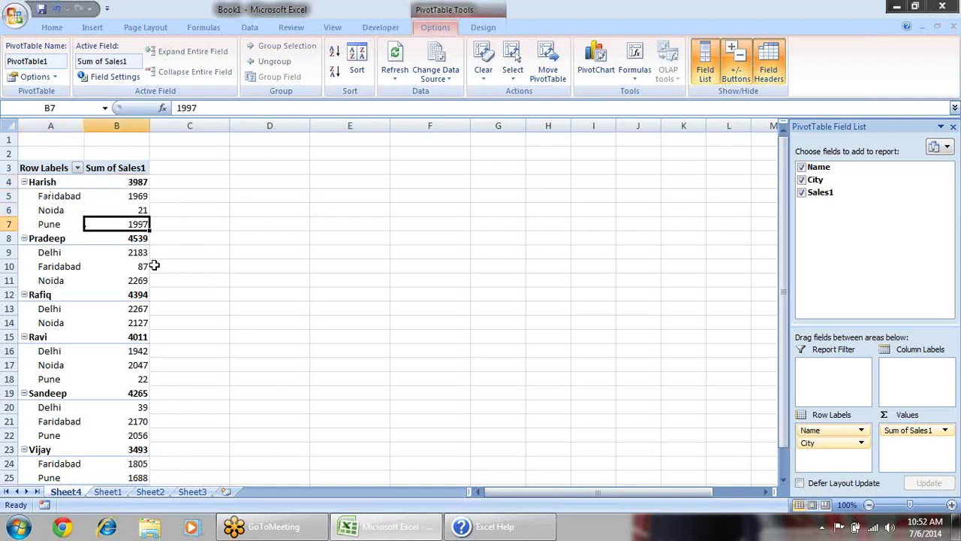
pyautogui.scroll(-2, 129, 257)
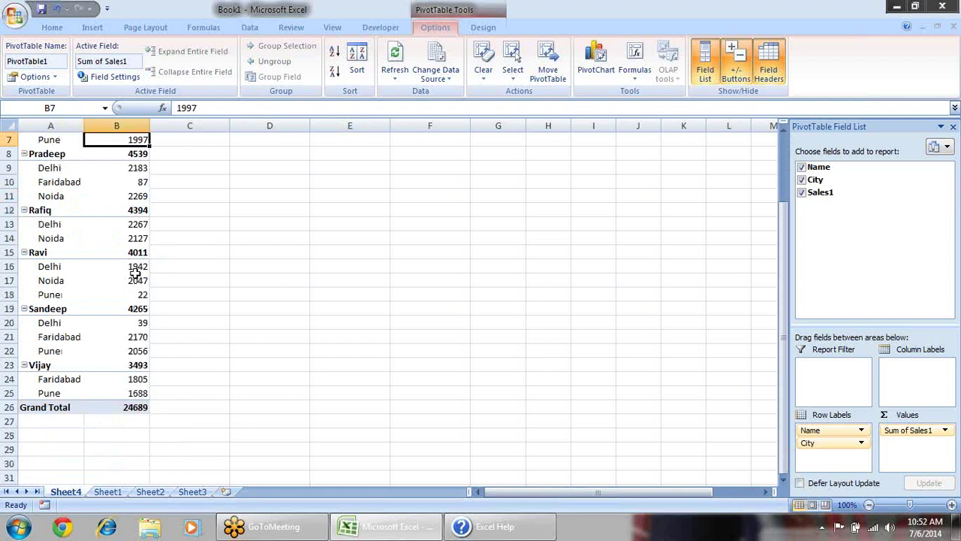
pyautogui.scroll(2, 135, 272)
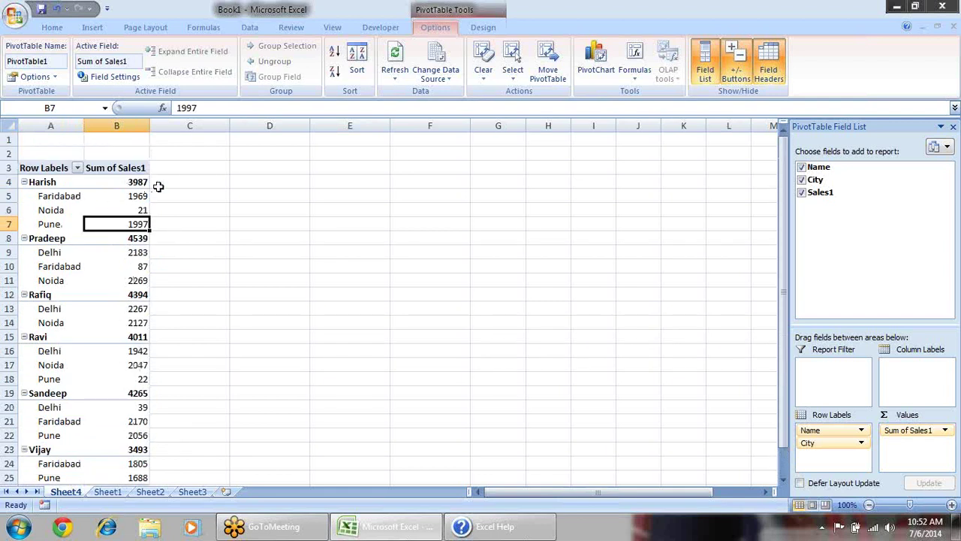
pyautogui.click(90, 211)
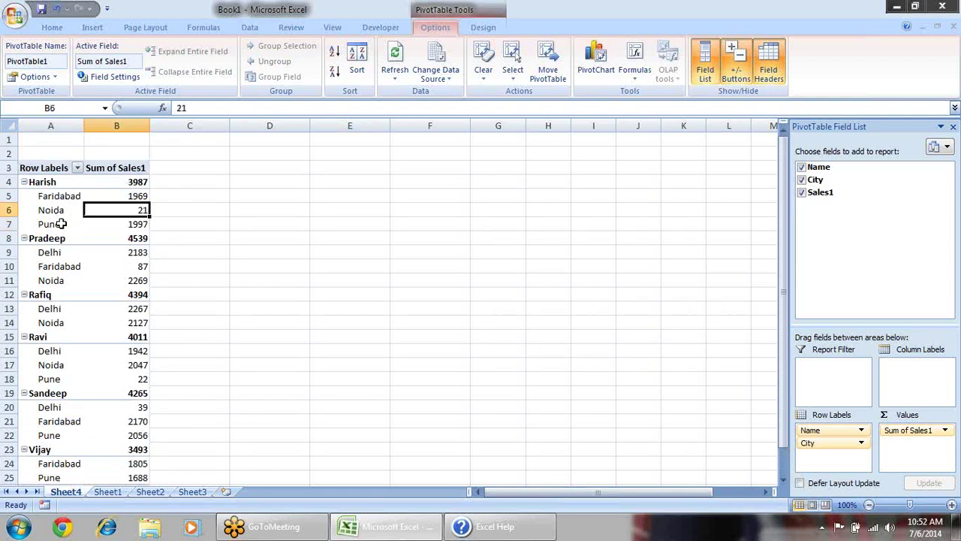
pyautogui.click(74, 261)
pyautogui.moveTo(95, 214); pyautogui.dragTo(92, 221)
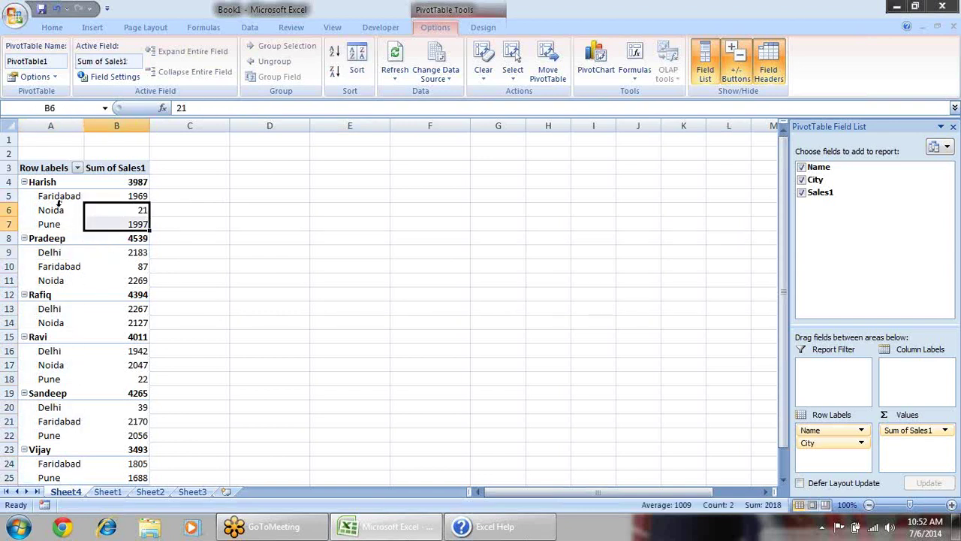
pyautogui.click(24, 182)
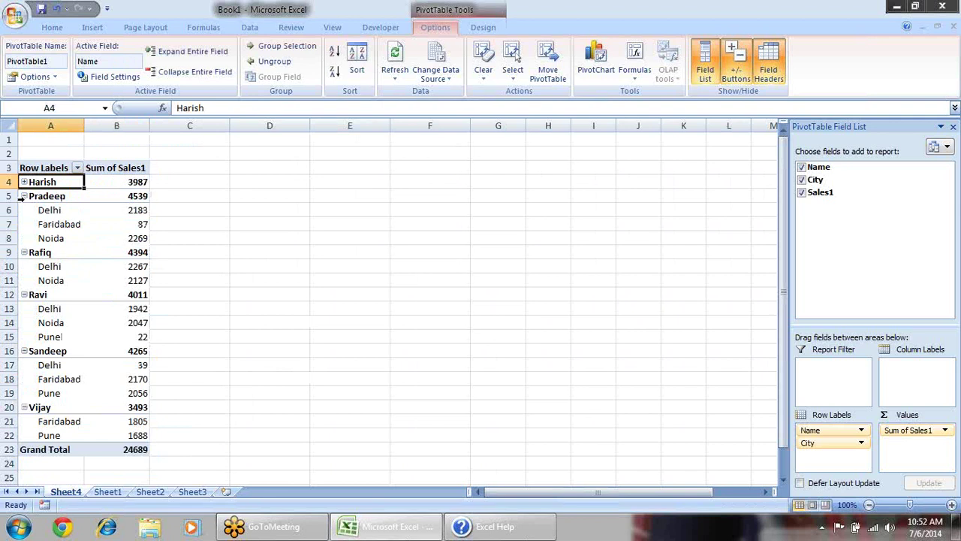
pyautogui.click(24, 196)
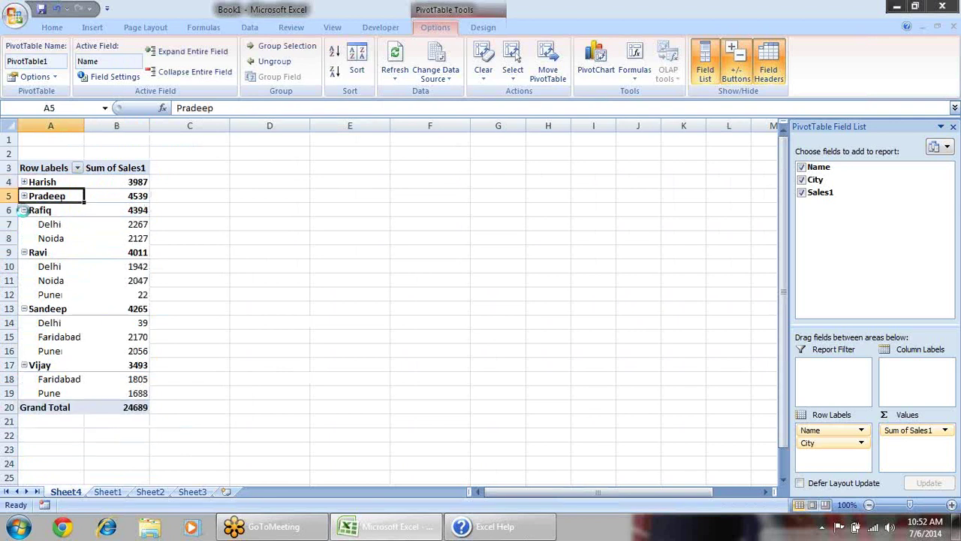
pyautogui.click(24, 210)
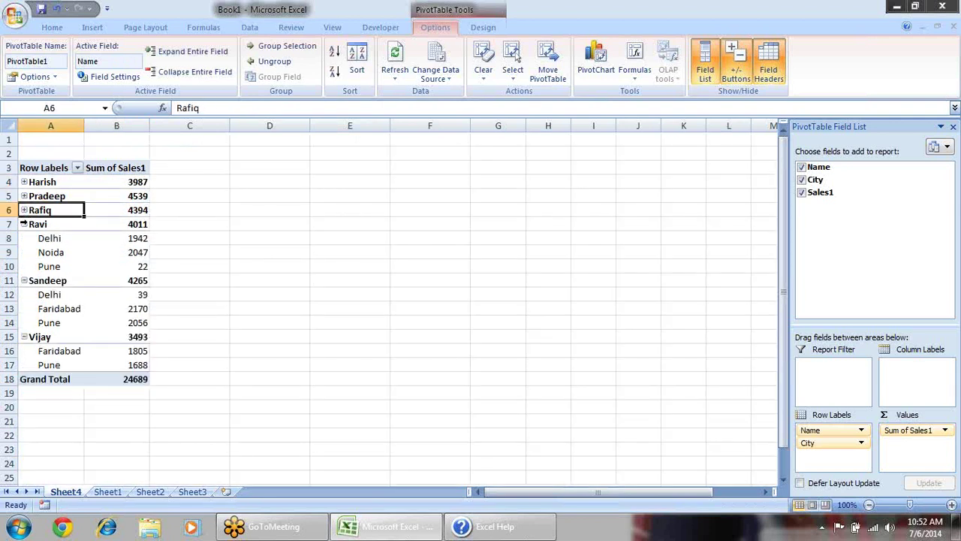
pyautogui.click(177, 53)
pyautogui.click(180, 75)
pyautogui.click(186, 52)
pyautogui.click(182, 73)
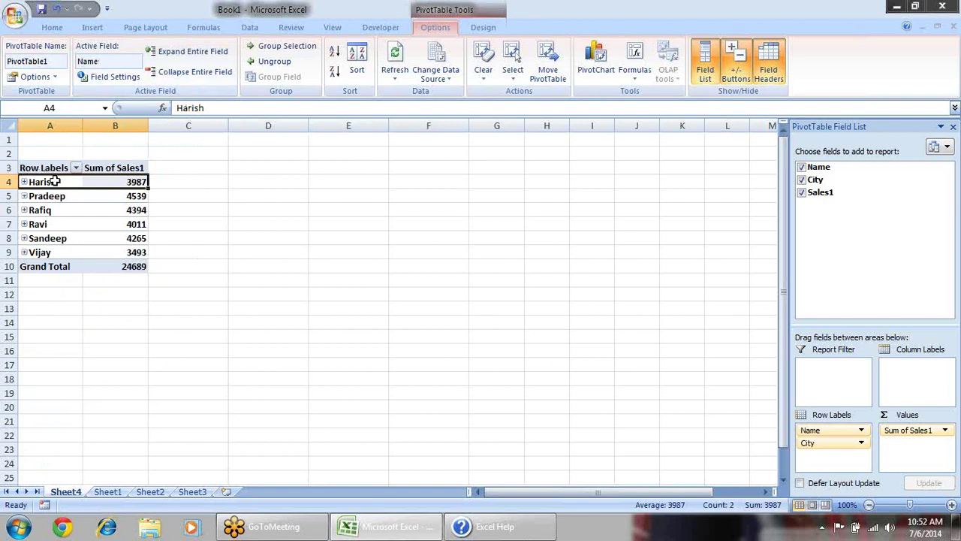
pyautogui.click(188, 52)
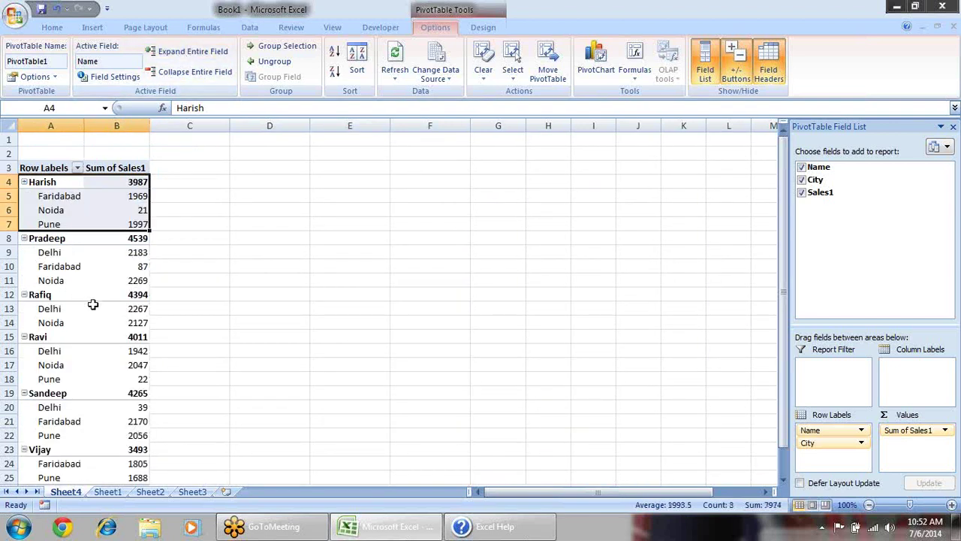
pyautogui.click(61, 197)
pyautogui.click(60, 224)
pyautogui.click(134, 212)
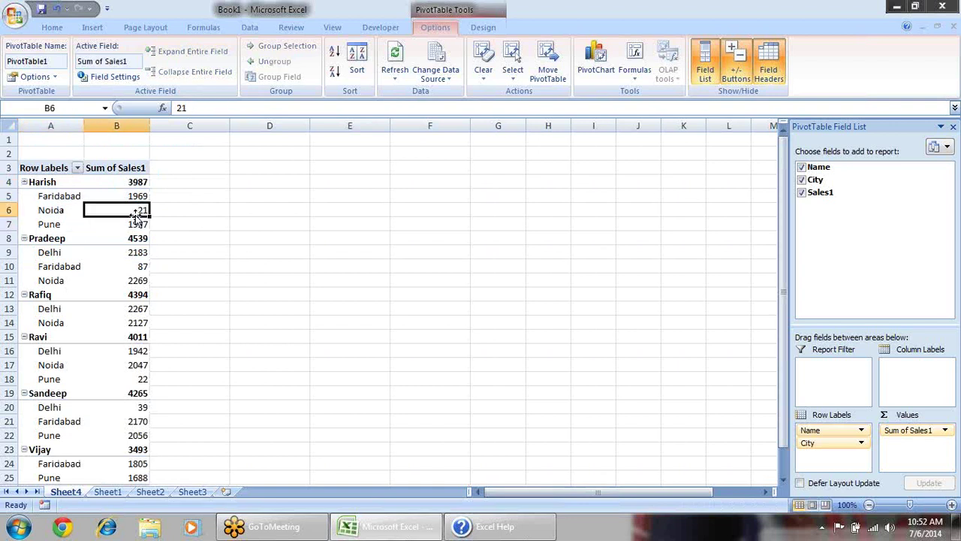
pyautogui.click(54, 182)
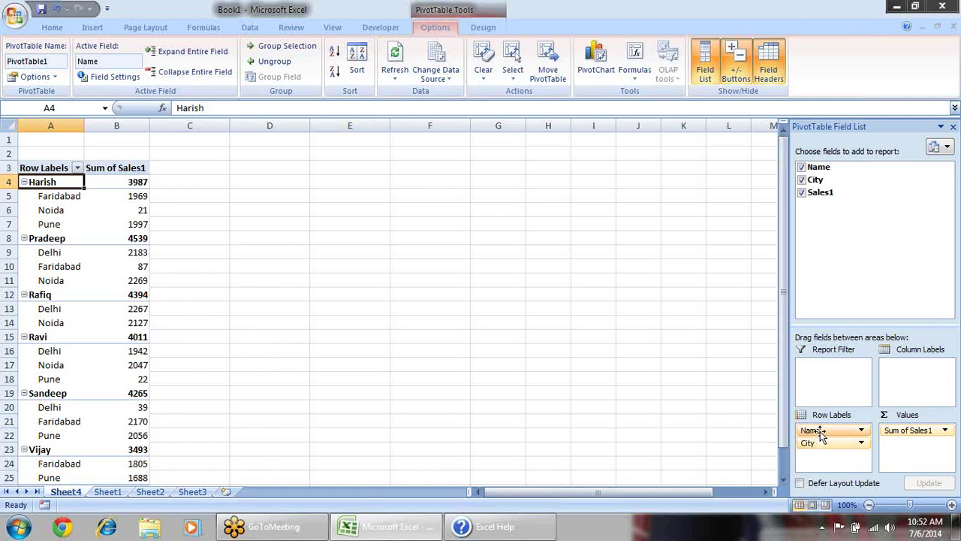
# - Move City above Name, then inspect Delhi's 6431 total and its names' values
pyautogui.moveTo(828, 445); pyautogui.dragTo(835, 425)
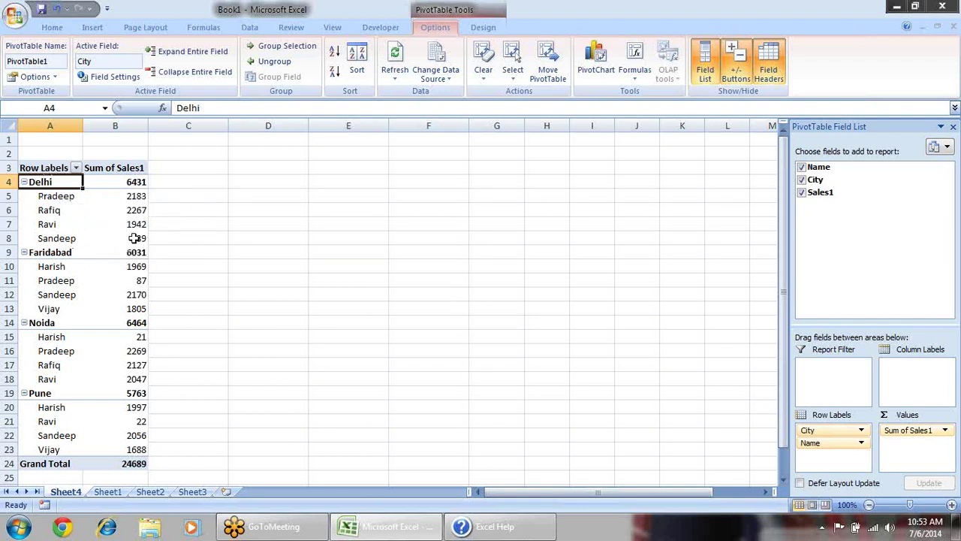
pyautogui.click(57, 195)
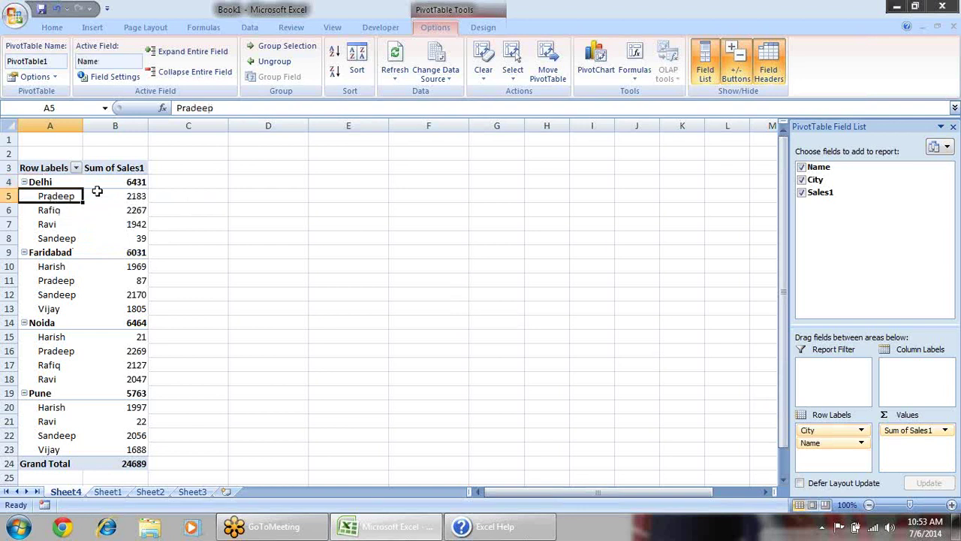
pyautogui.click(51, 184)
pyautogui.click(128, 182)
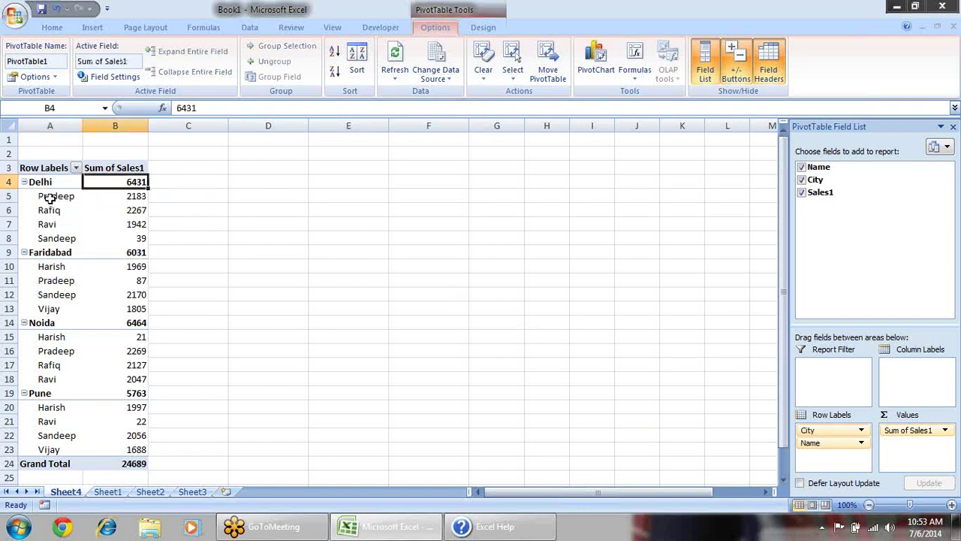
pyautogui.click(51, 197)
pyautogui.click(131, 196)
pyautogui.click(65, 208)
pyautogui.click(113, 209)
pyautogui.click(68, 224)
pyautogui.click(132, 225)
pyautogui.click(74, 239)
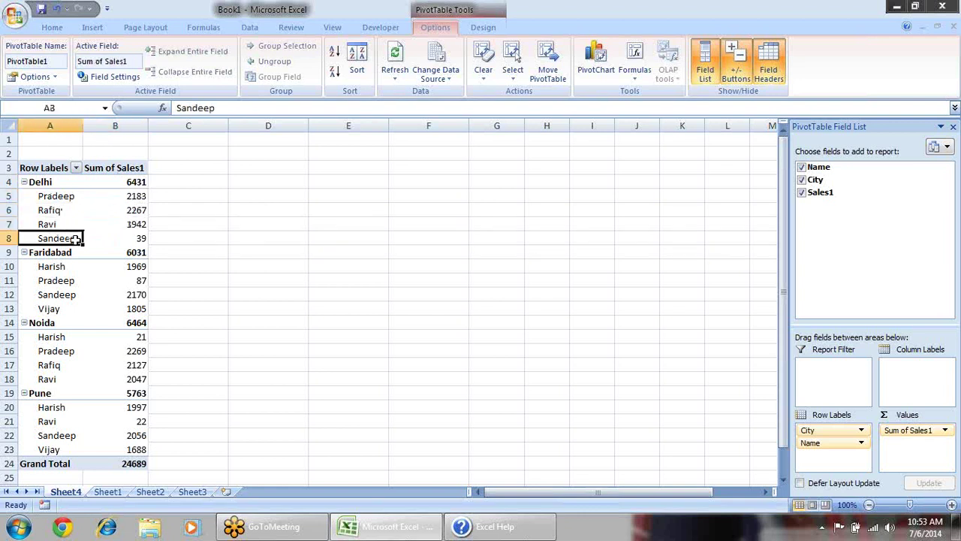
pyautogui.click(133, 237)
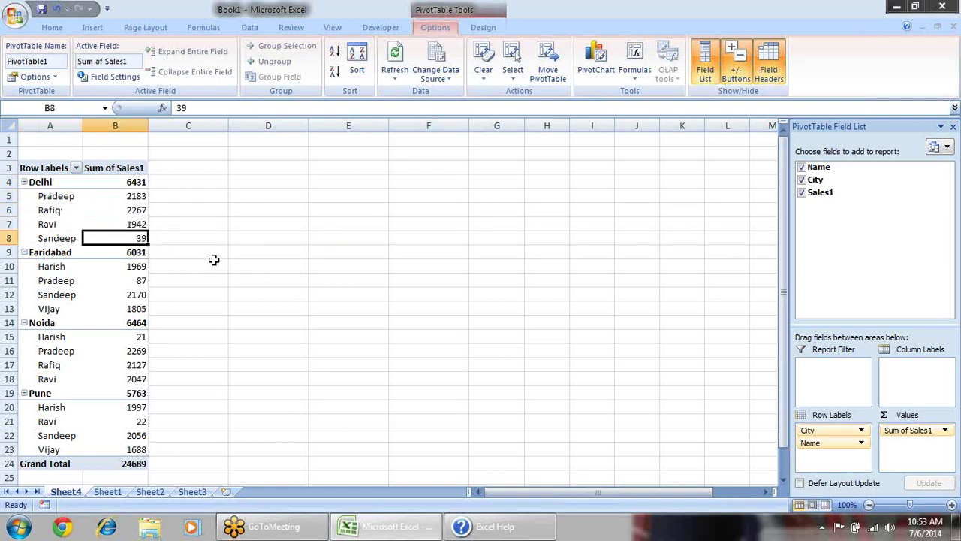
pyautogui.click(57, 213)
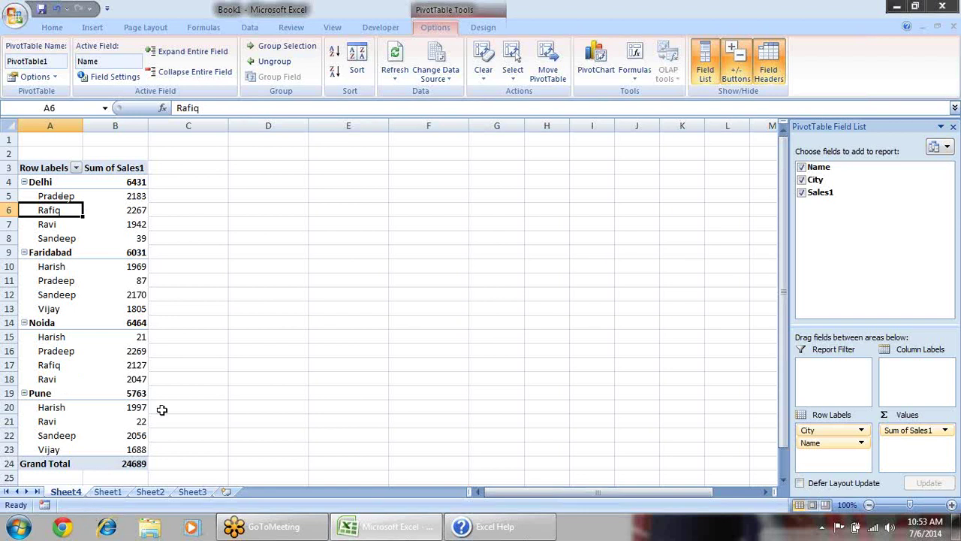
# - Check the pivot's extent down to the Grand Total and select all row labels Delhi to Vijay
pyautogui.scroll(-1, 71, 365)
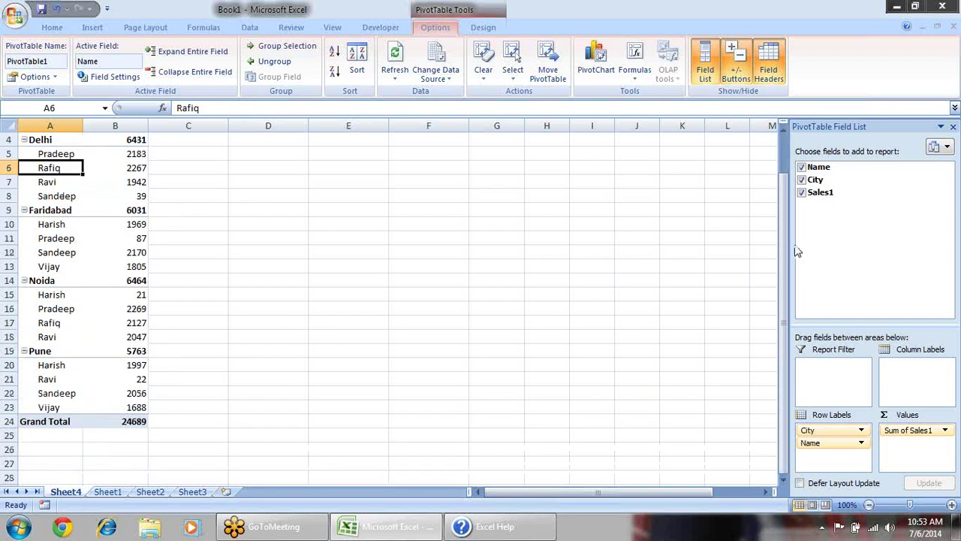
pyautogui.click(71, 435)
pyautogui.hotkey('ctrl', 'Down')
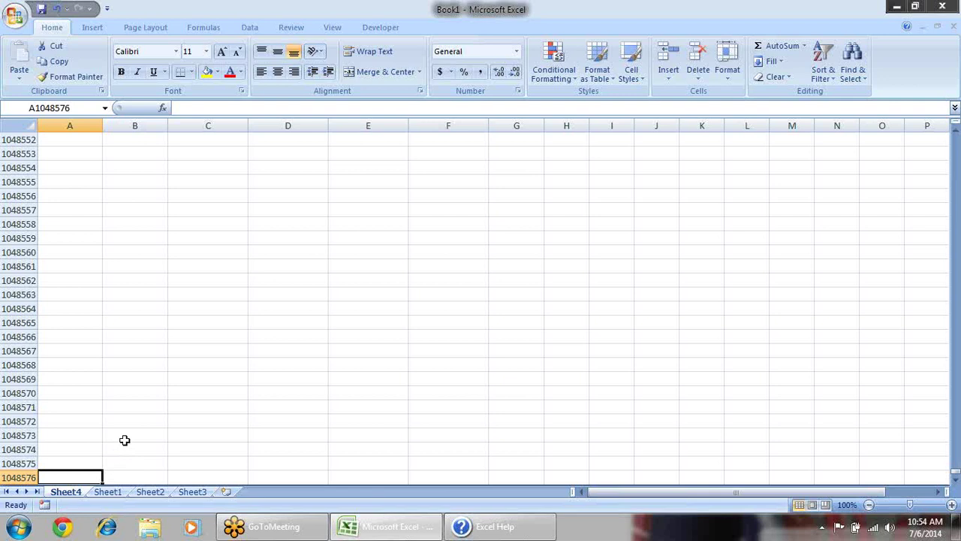
pyautogui.hotkey('ctrl', 'Up')
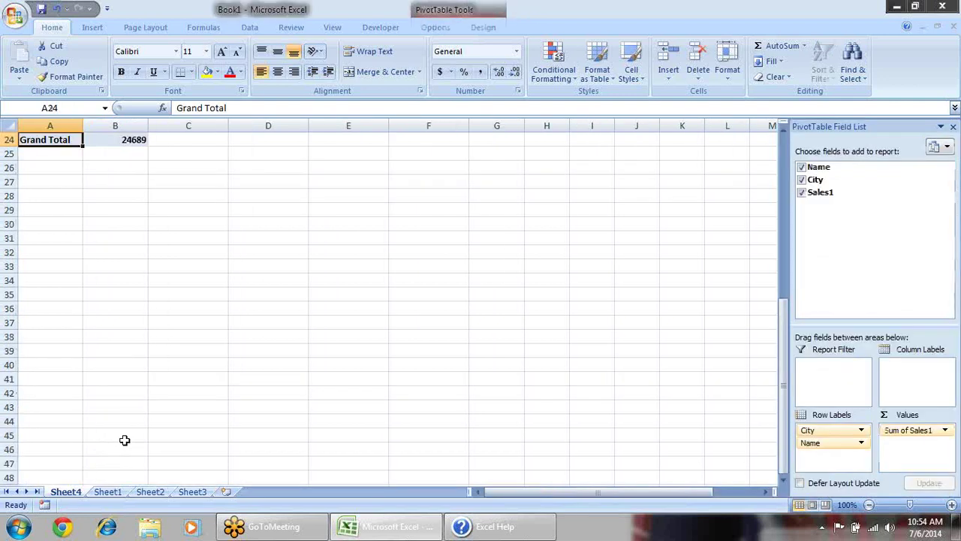
pyautogui.scroll(8, 28, 359)
pyautogui.click(46, 183)
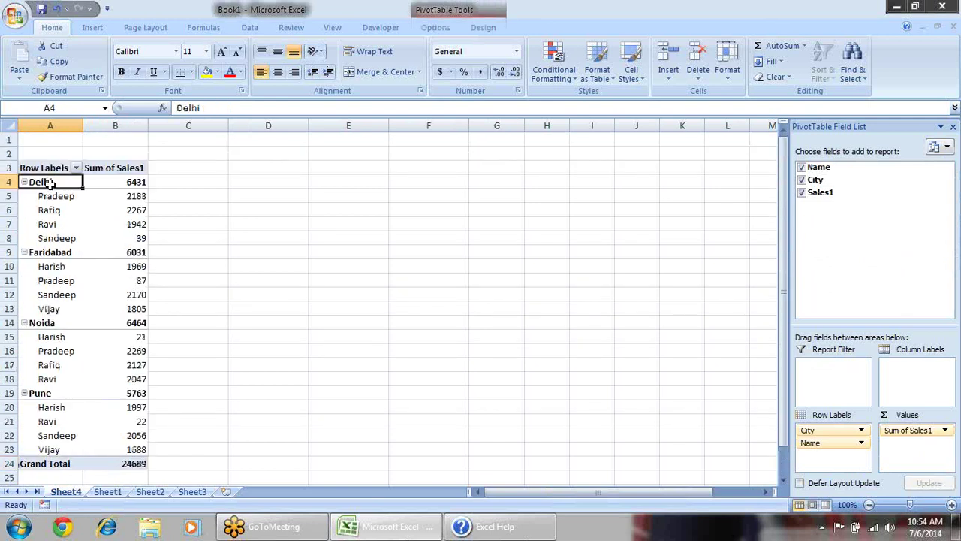
pyautogui.click(57, 197)
pyautogui.click(60, 212)
pyautogui.moveTo(51, 182); pyautogui.dragTo(23, 448)
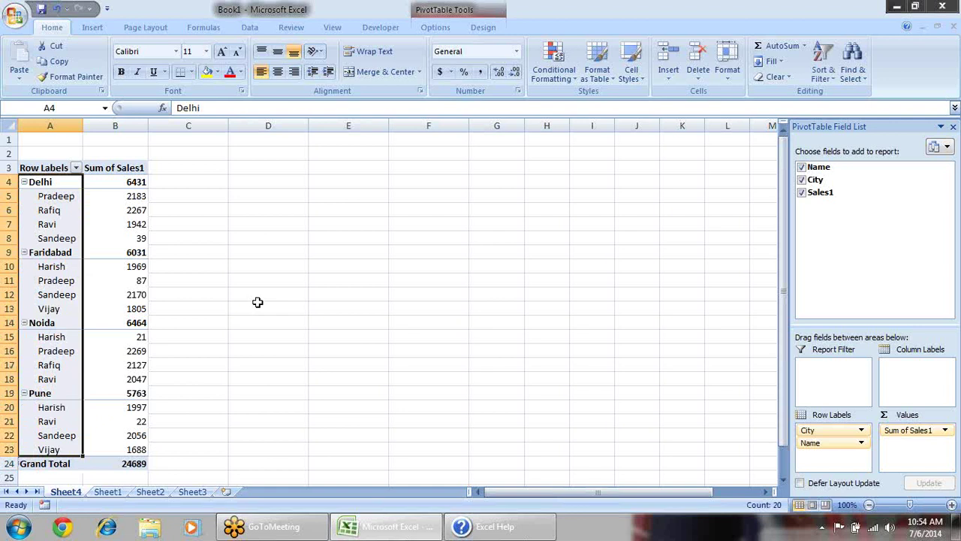
pyautogui.click(258, 301)
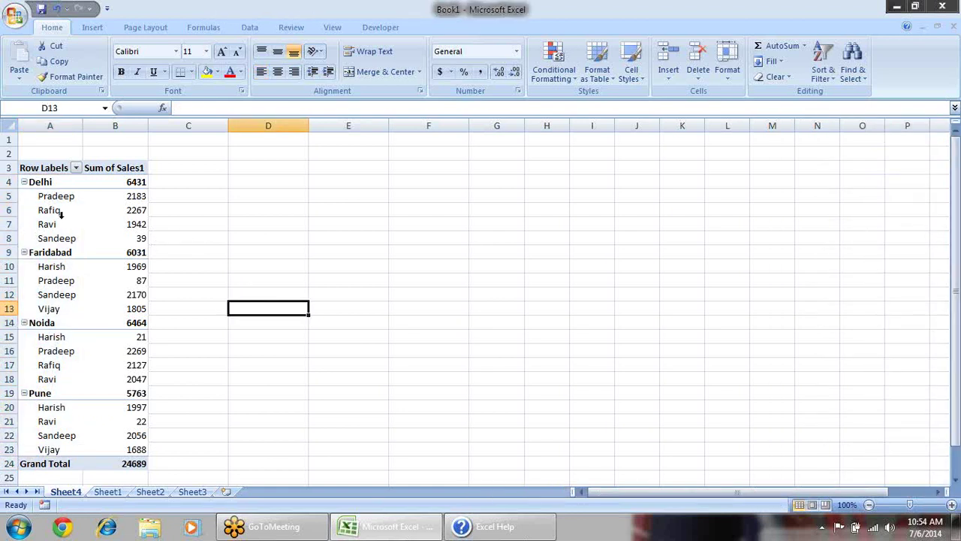
# - Click through city and name items under Delhi and Faridabad to review the grouping
pyautogui.click(51, 224)
pyautogui.click(52, 197)
pyautogui.click(53, 225)
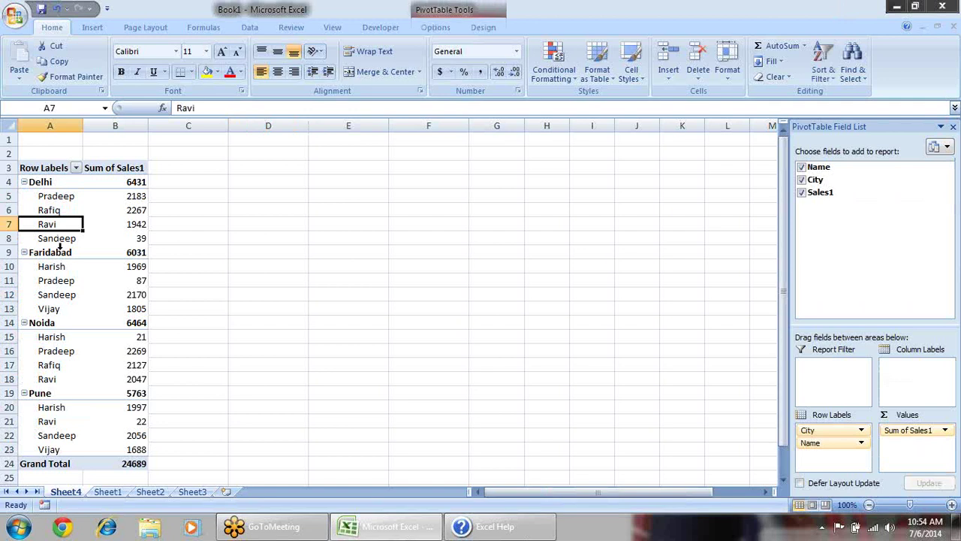
pyautogui.click(65, 255)
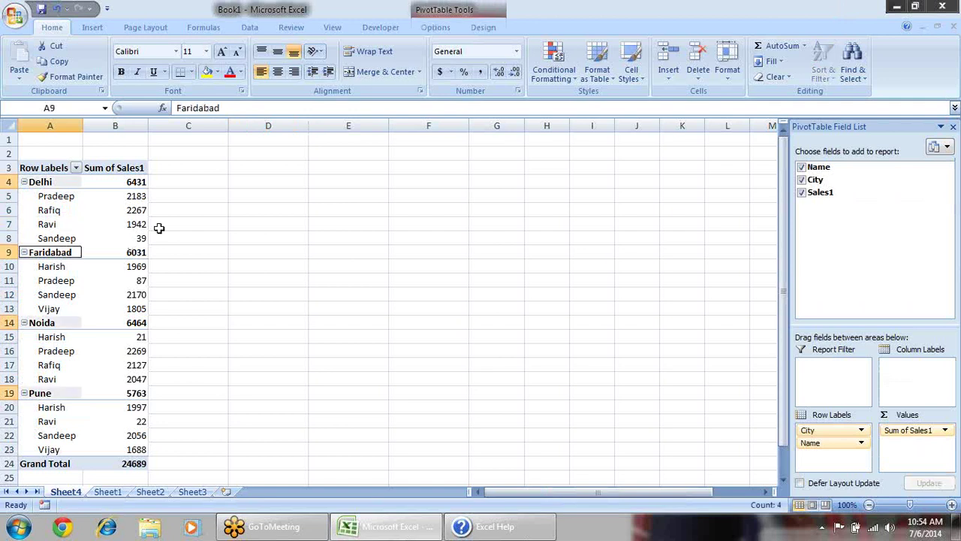
pyautogui.click(56, 281)
pyautogui.click(52, 297)
pyautogui.click(51, 344)
pyautogui.click(48, 281)
pyautogui.click(51, 228)
pyautogui.click(46, 210)
pyautogui.click(241, 192)
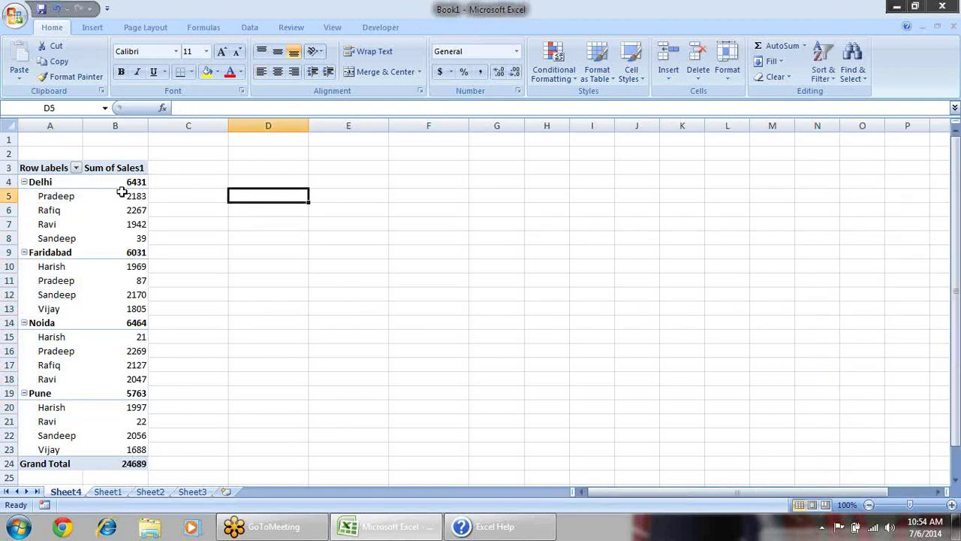
pyautogui.moveTo(123, 196)
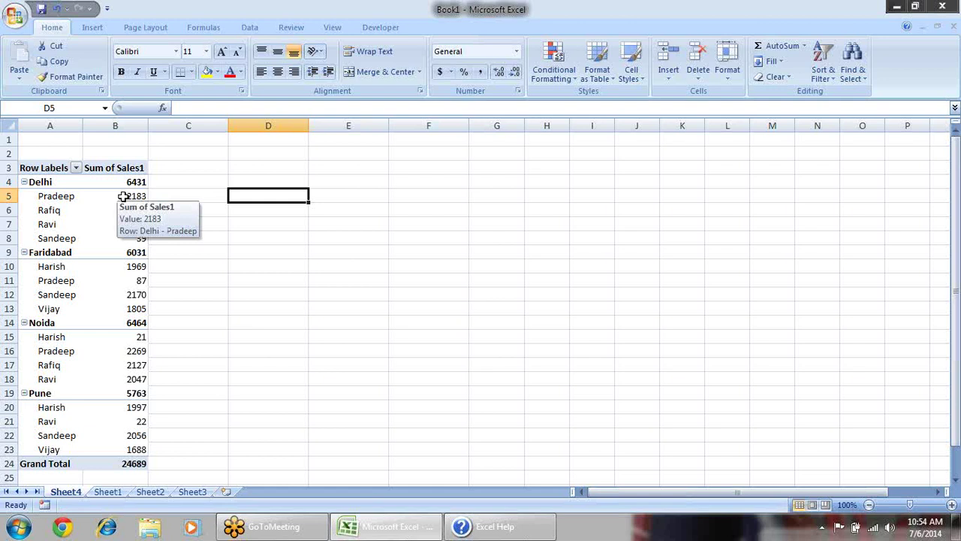
pyautogui.scroll(-1, 278, 259)
pyautogui.scroll(1, 278, 260)
pyautogui.click(83, 211)
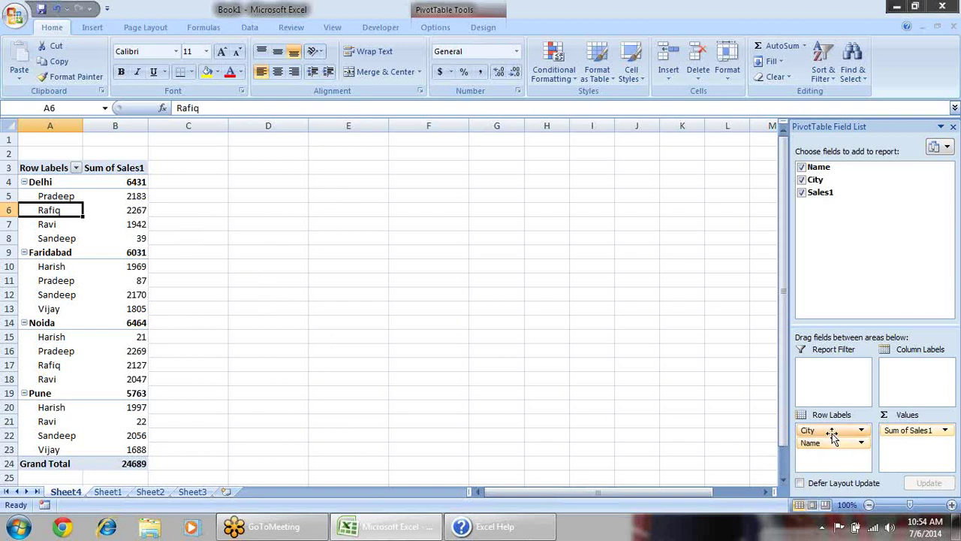
# - Move City into Column Labels, narrow column B, and check the Delhi–Pune headings
pyautogui.moveTo(831, 433); pyautogui.dragTo(924, 383)
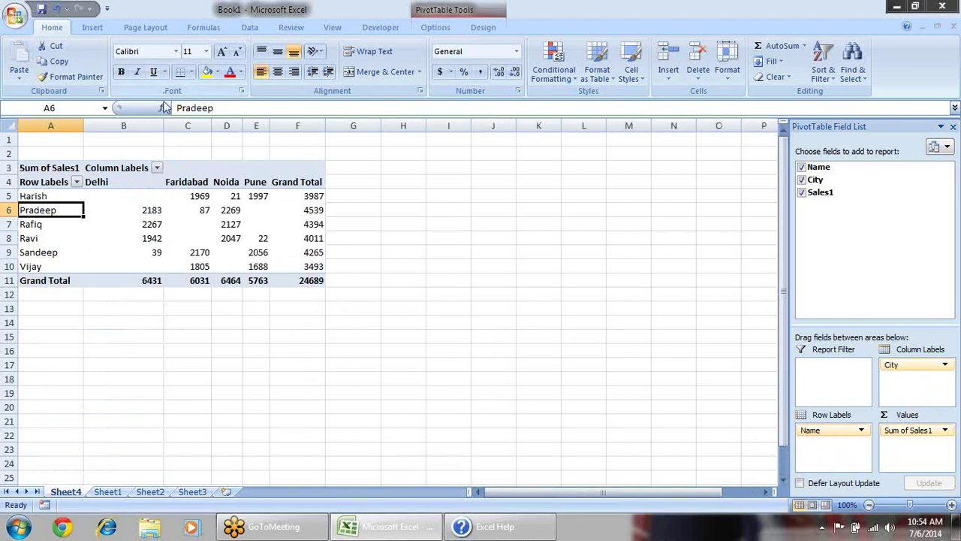
pyautogui.moveTo(164, 124); pyautogui.dragTo(123, 132)
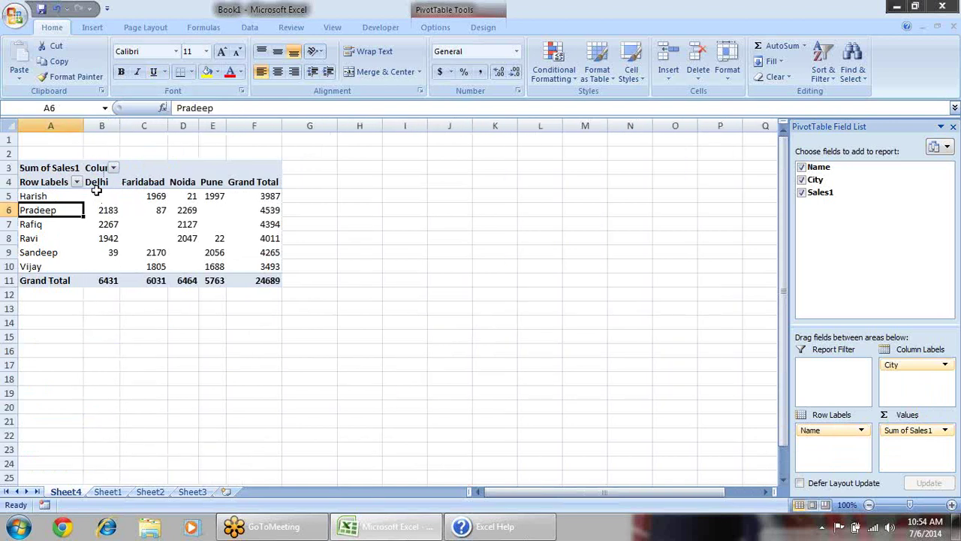
pyautogui.click(97, 186)
pyautogui.click(142, 184)
pyautogui.click(192, 184)
pyautogui.click(213, 184)
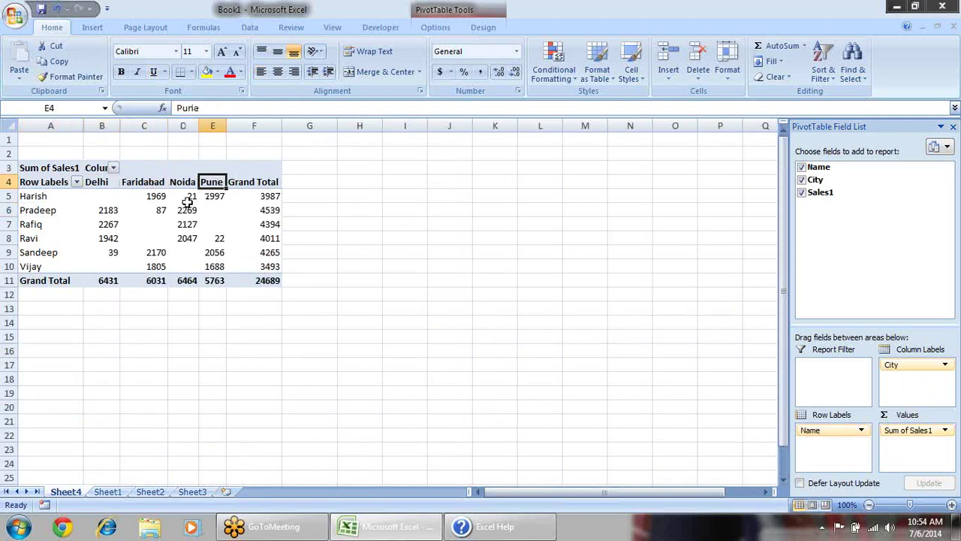
# - Review Harish's and Pradeep's city values, then swap City to rows and Name to columns
pyautogui.click(47, 199)
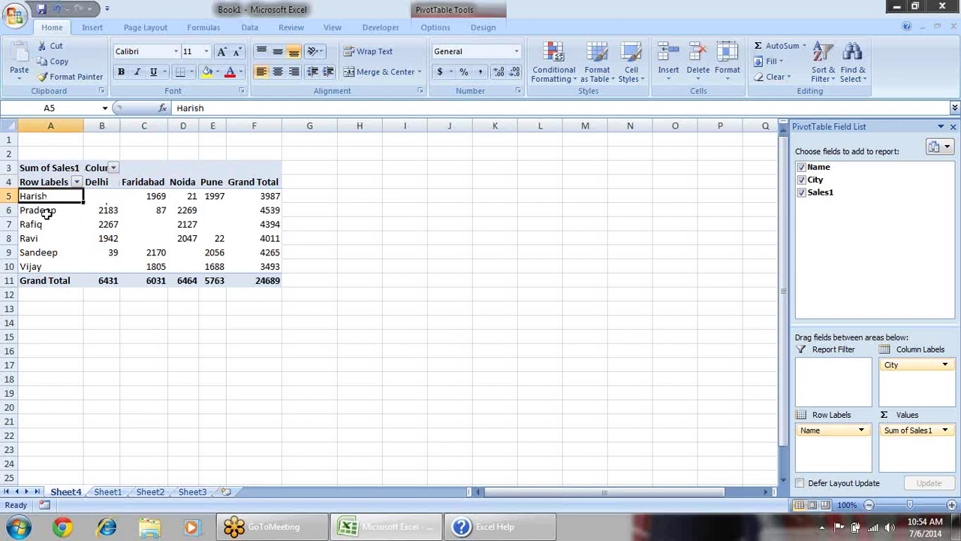
pyautogui.click(107, 192)
pyautogui.click(144, 197)
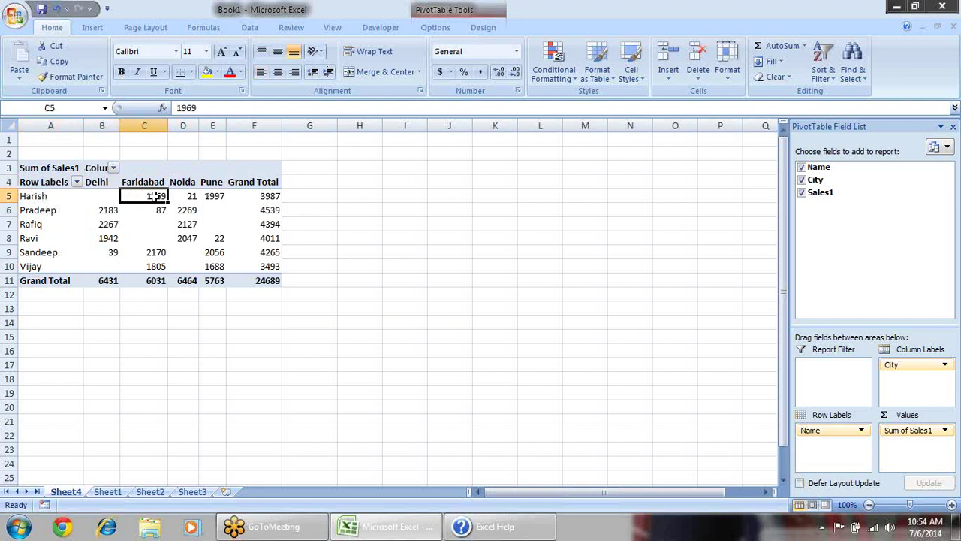
pyautogui.click(191, 196)
pyautogui.click(214, 197)
pyautogui.click(117, 211)
pyautogui.click(155, 212)
pyautogui.click(185, 212)
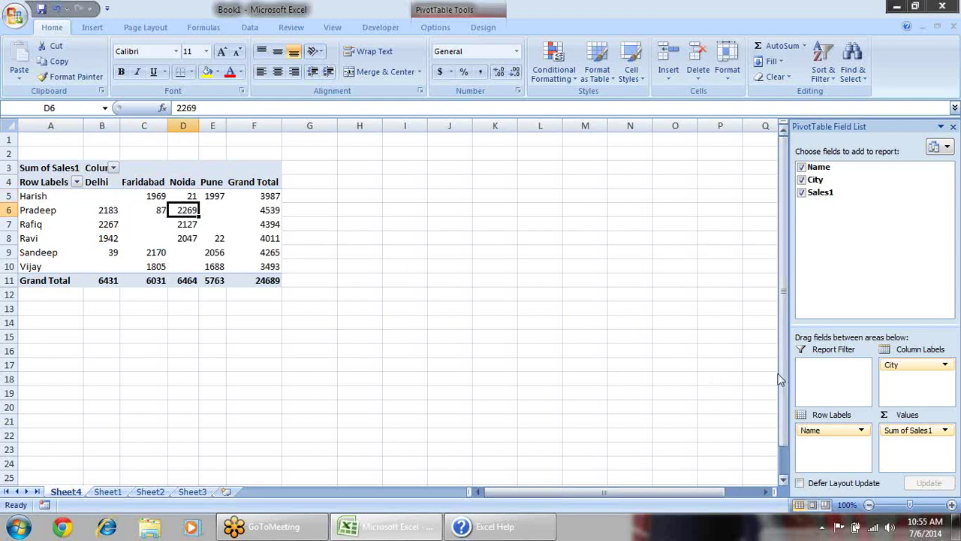
pyautogui.moveTo(916, 366)
pyautogui.mouseDown()
pyautogui.moveTo(806, 465)
pyautogui.moveTo(819, 447)
pyautogui.moveTo(917, 381)
pyautogui.mouseUp()
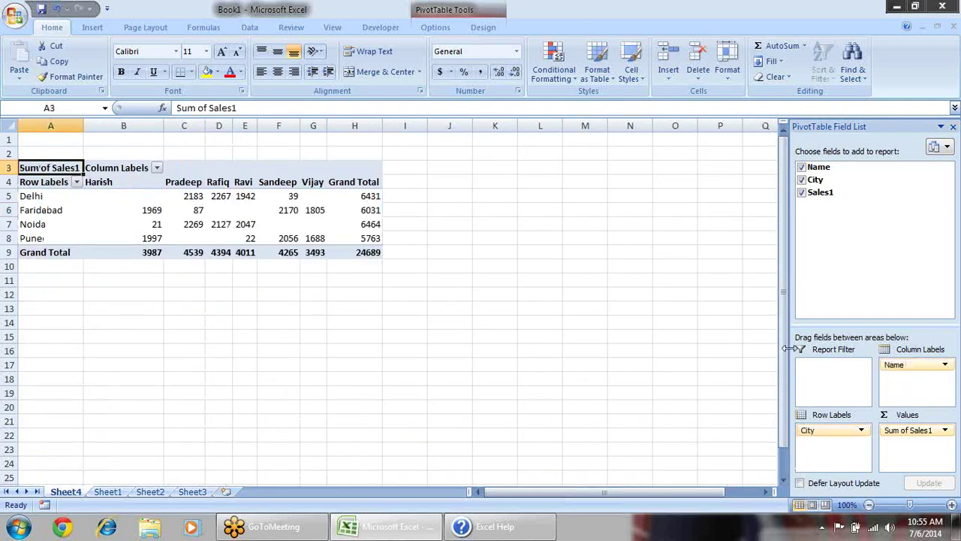
pyautogui.moveTo(164, 127); pyautogui.dragTo(121, 128)
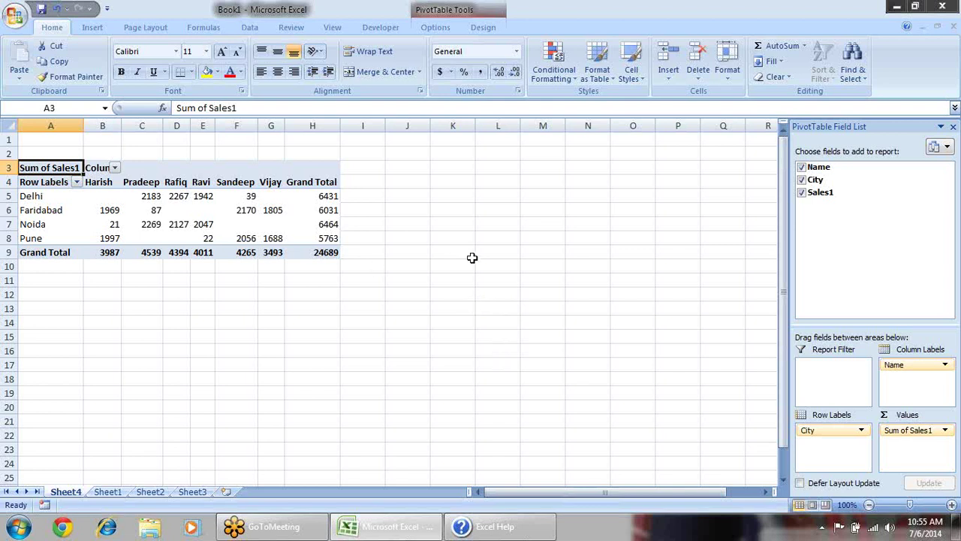
# - Remove Name from the pivot and paste a copy of the city pivot A3:B8 at H3
pyautogui.moveTo(895, 365); pyautogui.dragTo(646, 329)
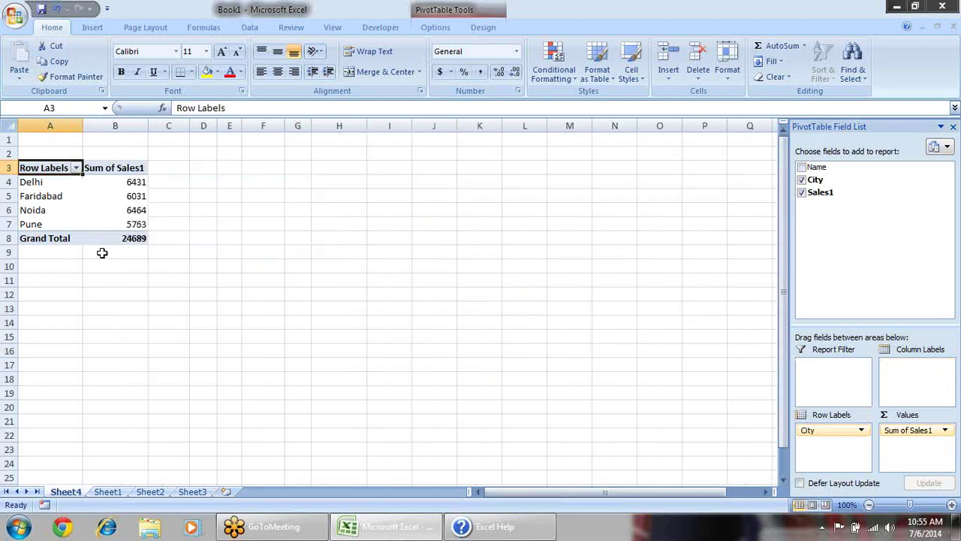
pyautogui.moveTo(107, 228); pyautogui.dragTo(118, 239)
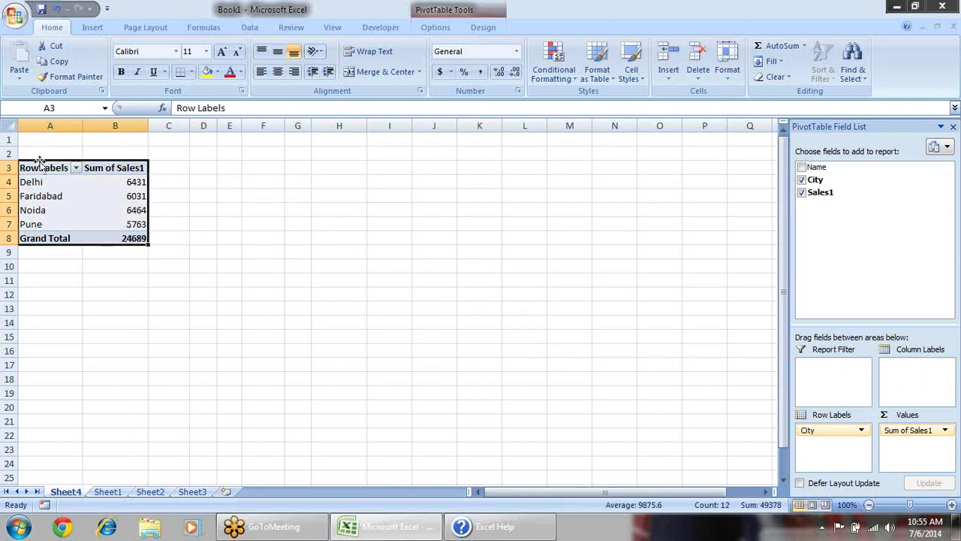
pyautogui.hotkey('ctrl', 'c')
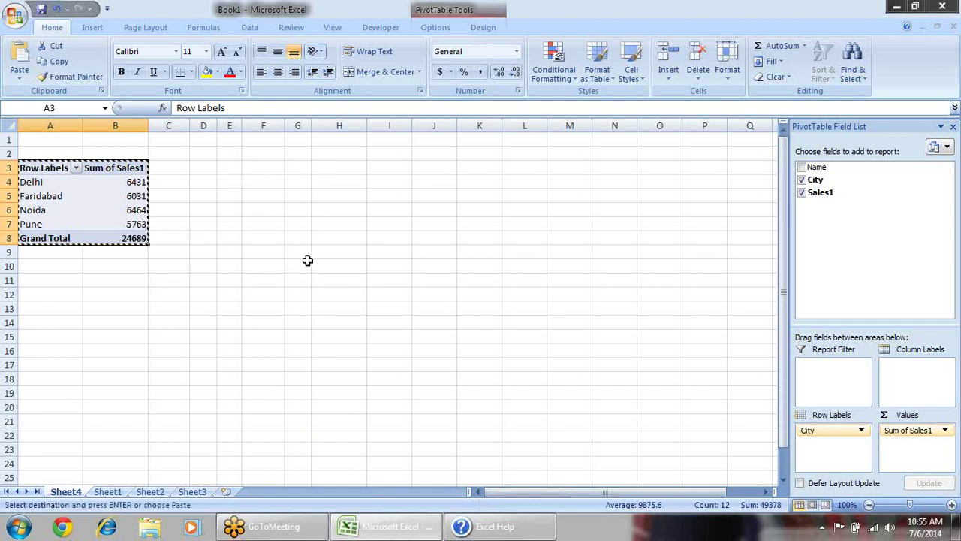
pyautogui.click(47, 295)
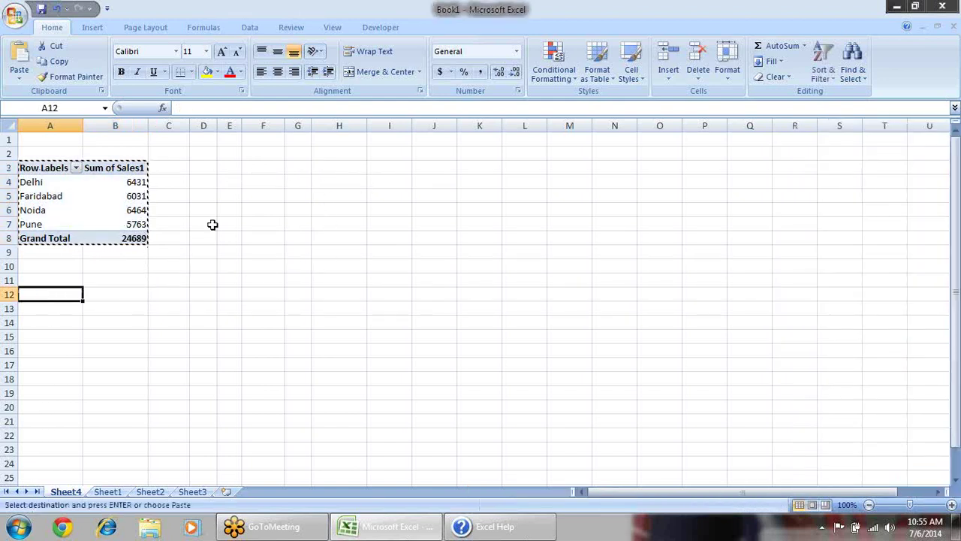
pyautogui.click(337, 166)
pyautogui.hotkey('ctrl', 'v')
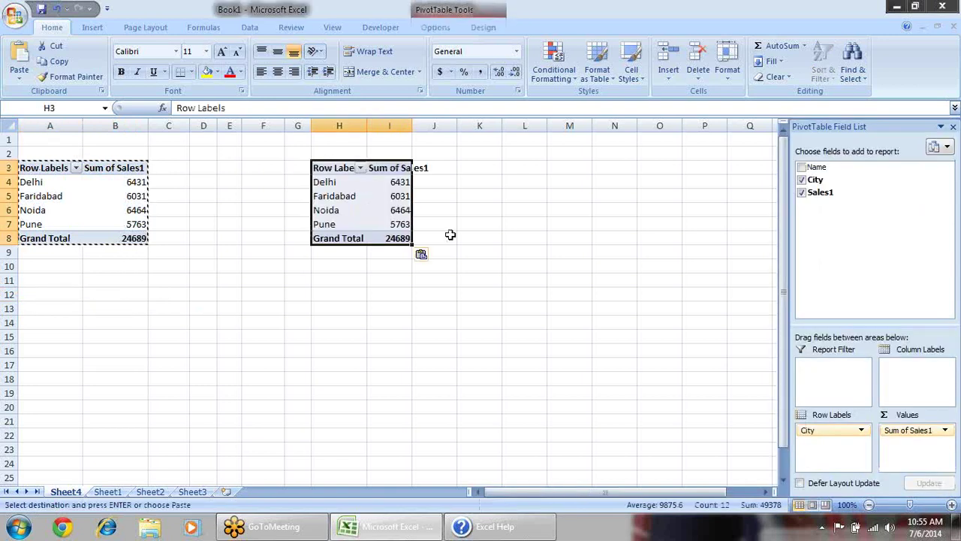
# - Widen column I, cancel the copy marquee, and compare Faridabad's 6031 in both pivots
pyautogui.click(474, 236)
pyautogui.moveTo(412, 125); pyautogui.dragTo(435, 125)
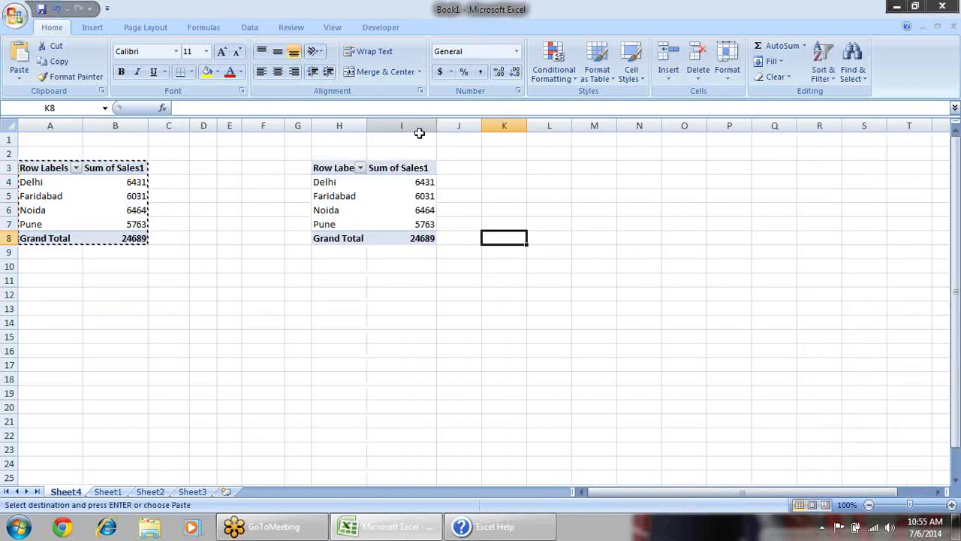
pyautogui.click(368, 196)
pyautogui.press('Escape')
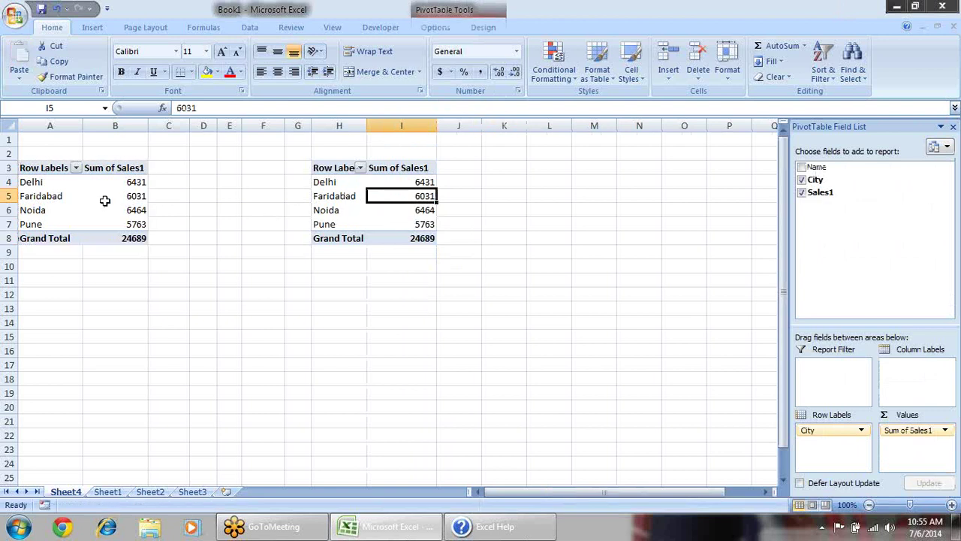
pyautogui.click(63, 189)
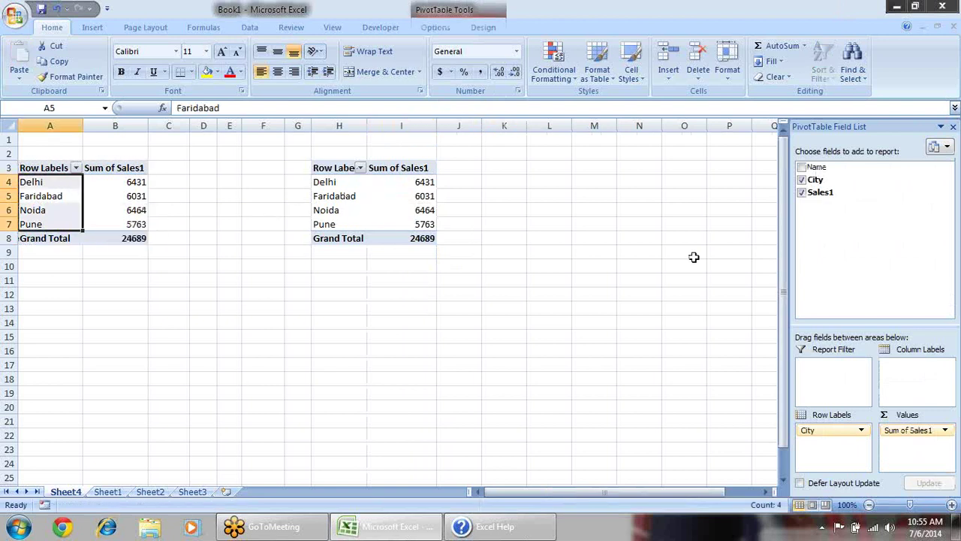
pyautogui.click(87, 197)
pyautogui.click(58, 197)
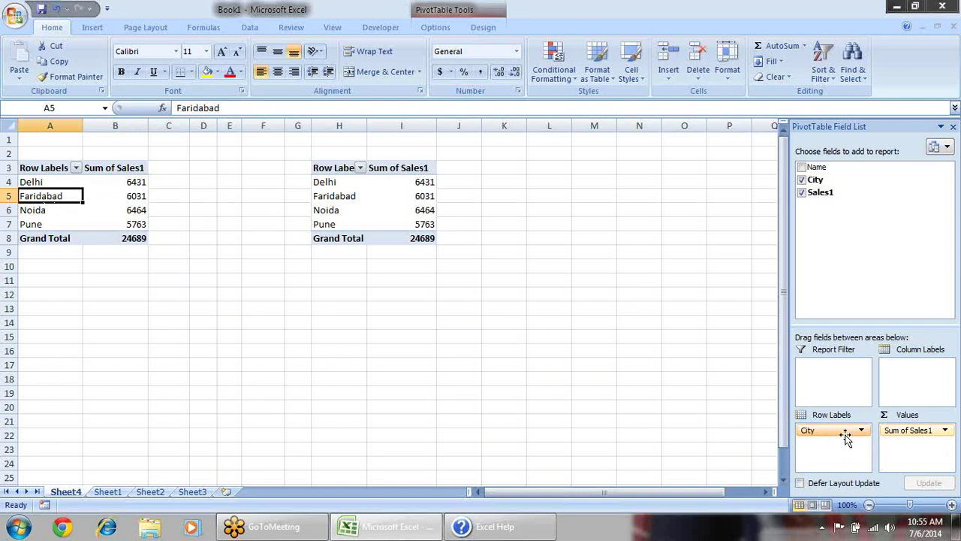
pyautogui.click(350, 197)
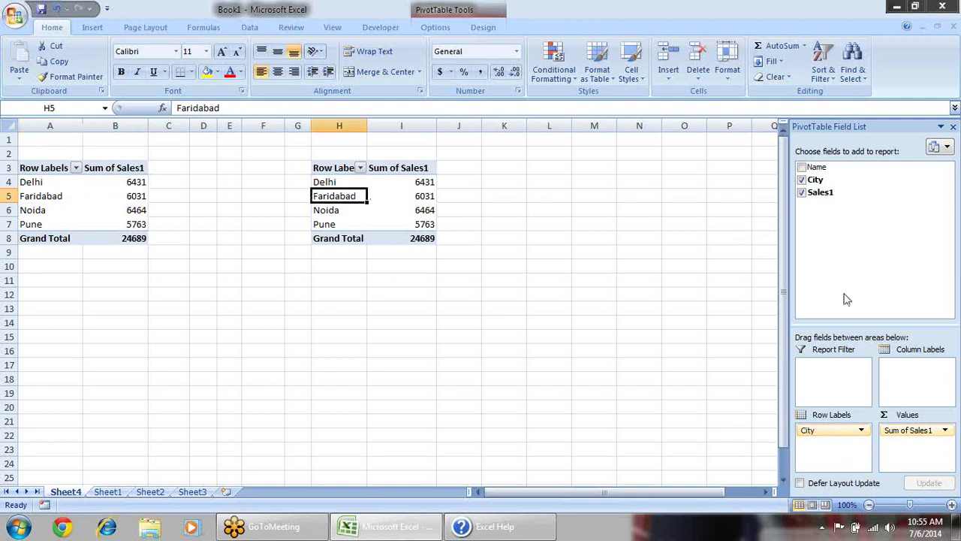
# - In the H3 pivot, replace City with Name in Row Labels, giving per-name totals of 24689
pyautogui.moveTo(836, 428); pyautogui.dragTo(701, 277)
pyautogui.moveTo(816, 167); pyautogui.dragTo(832, 439)
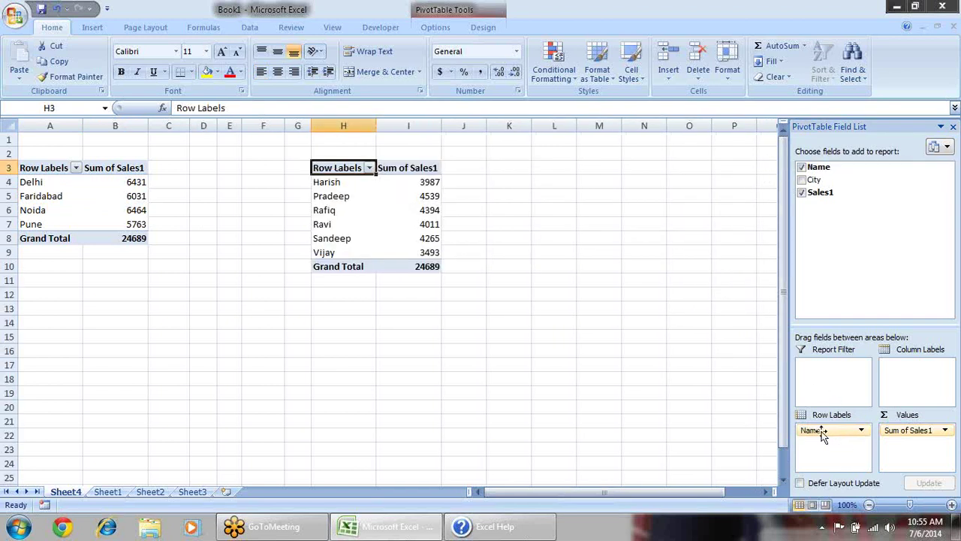
pyautogui.click(595, 255)
pyautogui.click(375, 222)
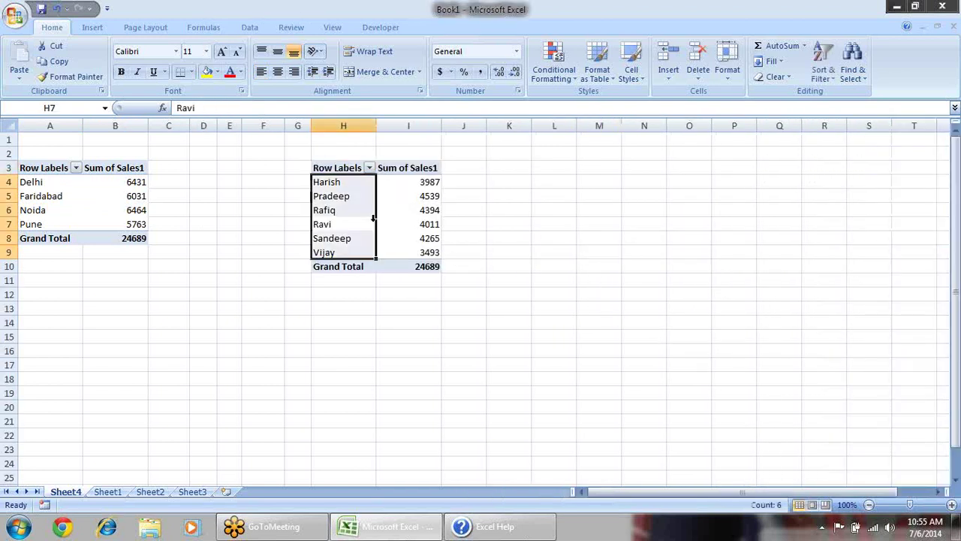
pyautogui.click(556, 225)
pyautogui.click(413, 207)
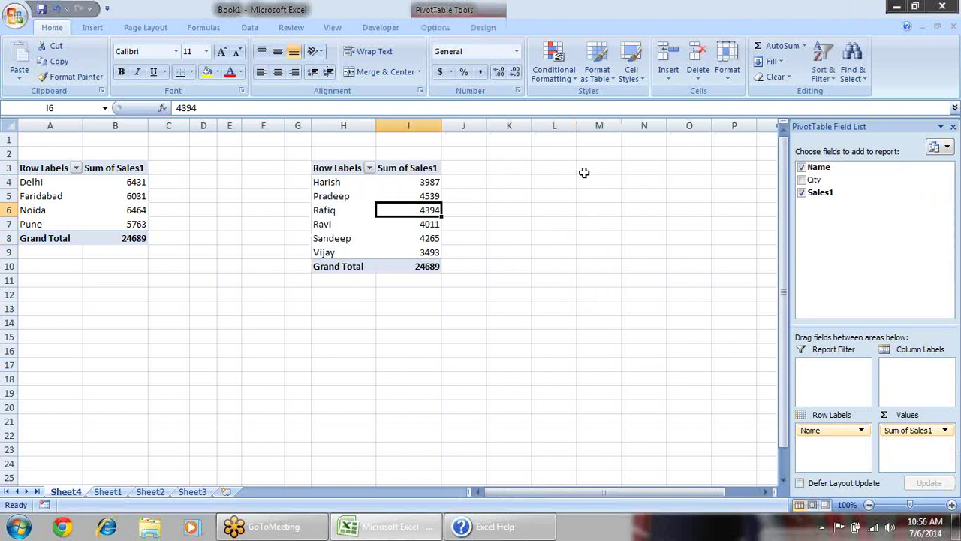
pyautogui.click(439, 27)
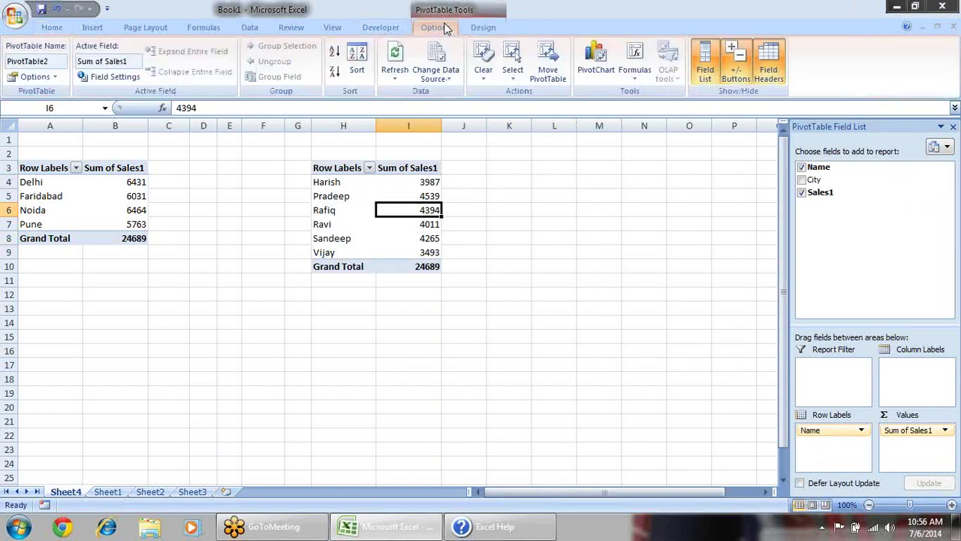
# - Apply a blue Medium style to the Name pivot and a dark Medium style to the City pivot
pyautogui.click(489, 28)
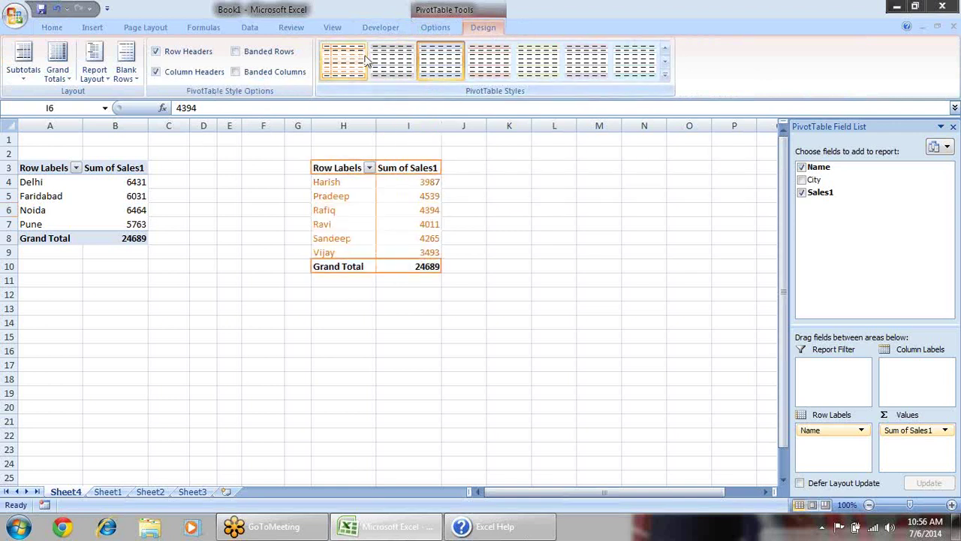
pyautogui.click(664, 75)
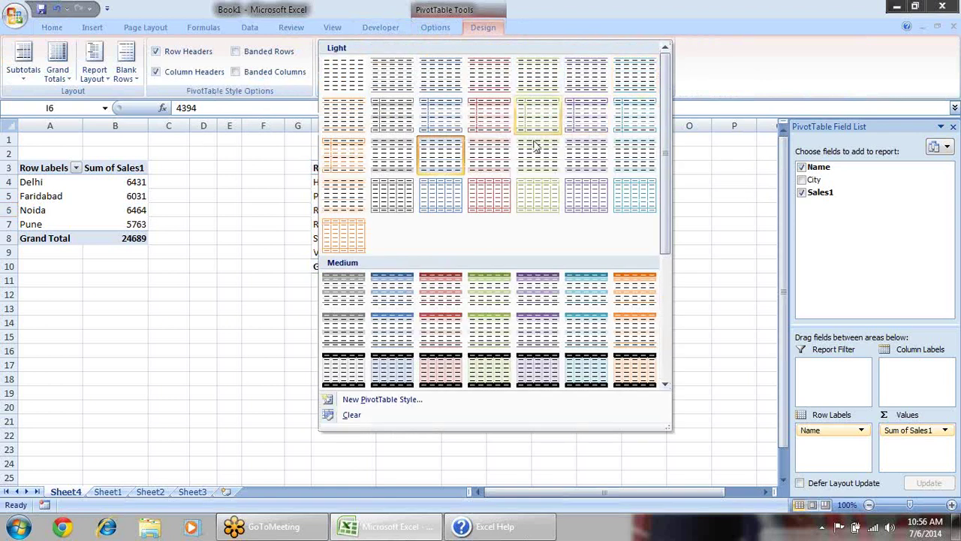
pyautogui.click(392, 284)
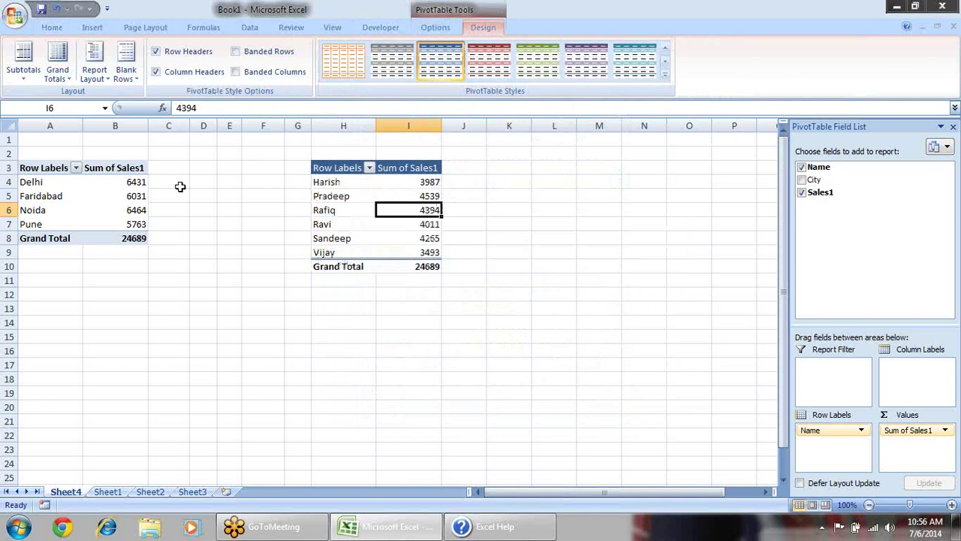
pyautogui.click(104, 196)
pyautogui.click(665, 74)
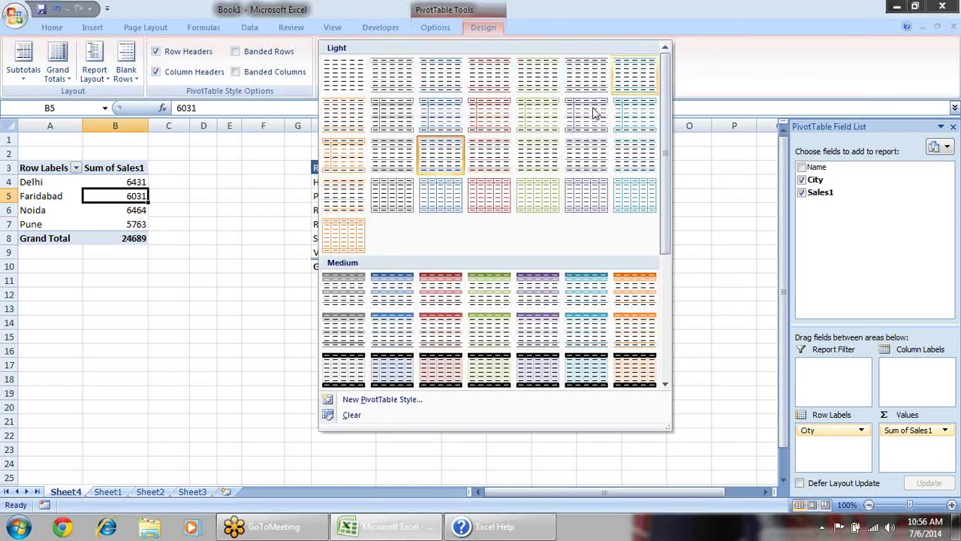
pyautogui.click(391, 369)
pyautogui.click(554, 195)
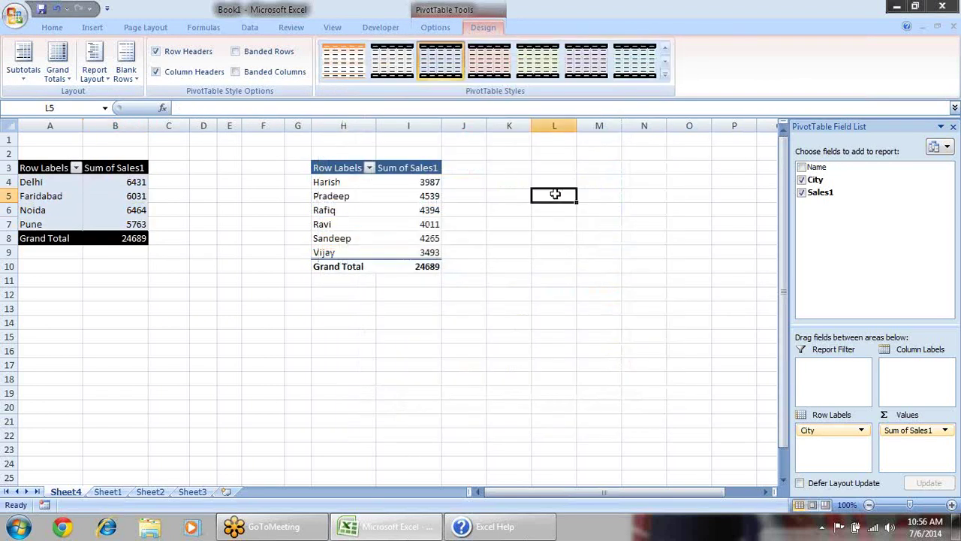
# - Try a dark-header Medium style with Banded Rows on the Name pivot, then turn banding off
pyautogui.click(418, 209)
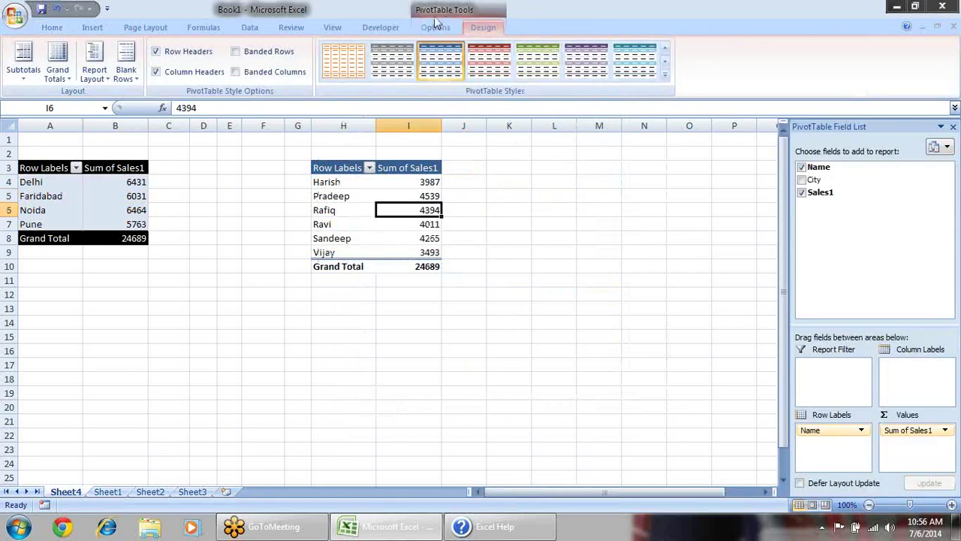
pyautogui.click(509, 195)
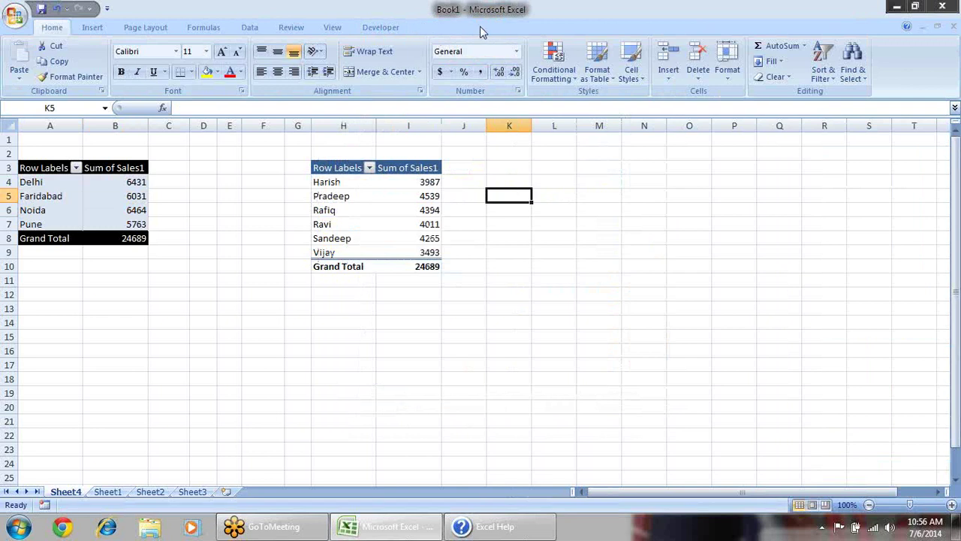
pyautogui.click(390, 193)
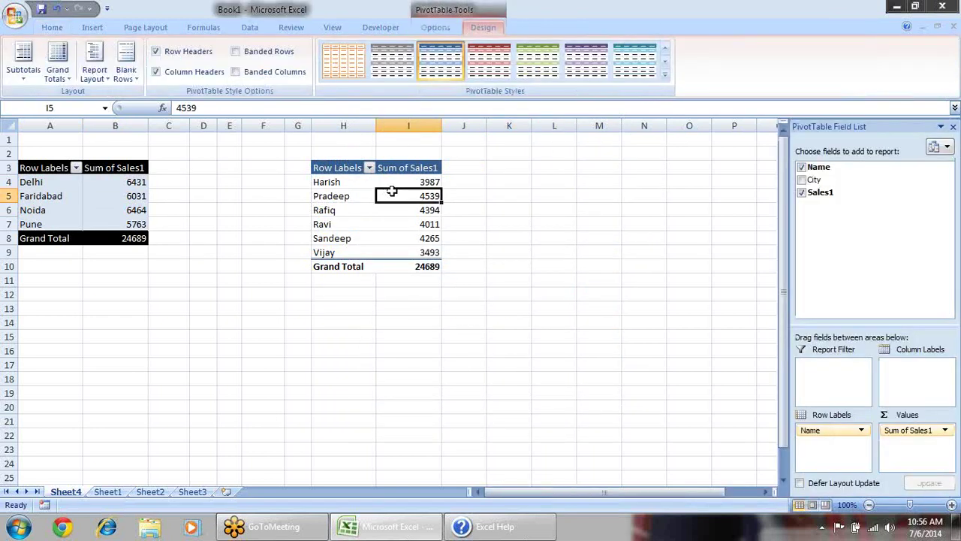
pyautogui.click(665, 75)
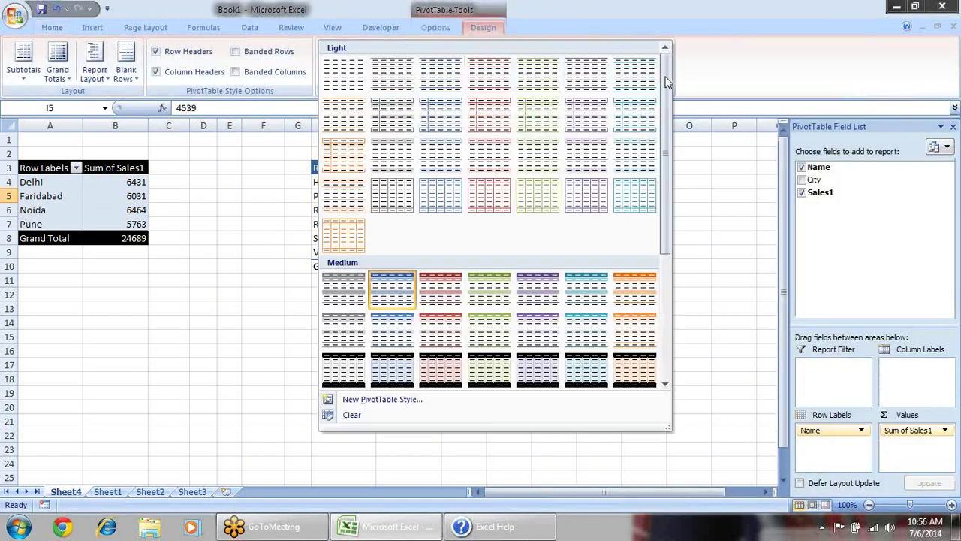
pyautogui.click(396, 366)
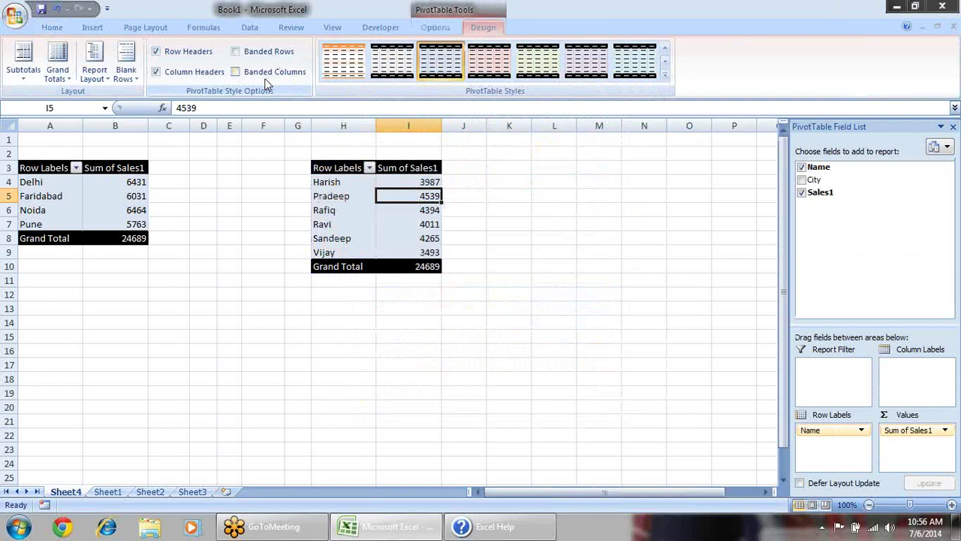
pyautogui.click(274, 60)
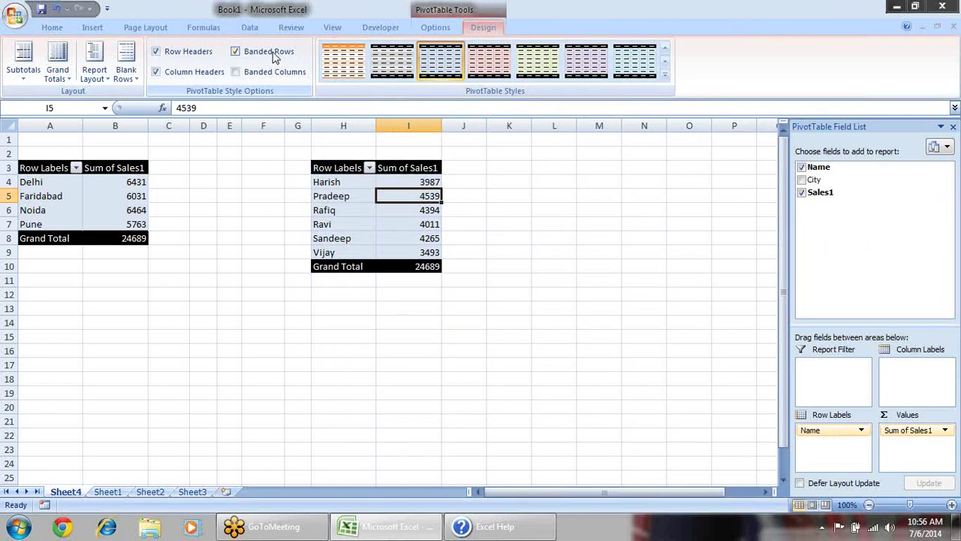
pyautogui.click(509, 224)
pyautogui.click(393, 196)
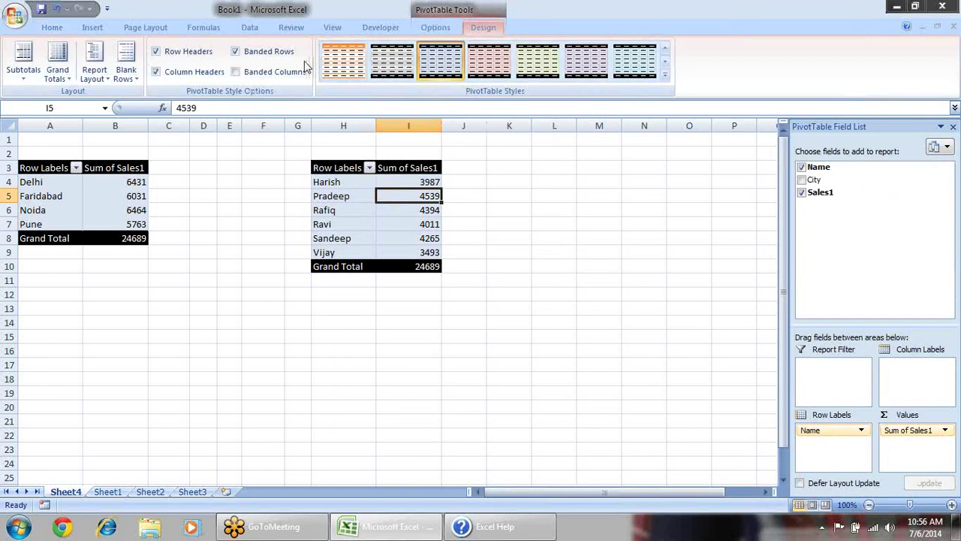
pyautogui.click(264, 55)
# - Give the Name table a blue Medium style with Banded Rows, trying Banded Columns briefly
pyautogui.click(664, 75)
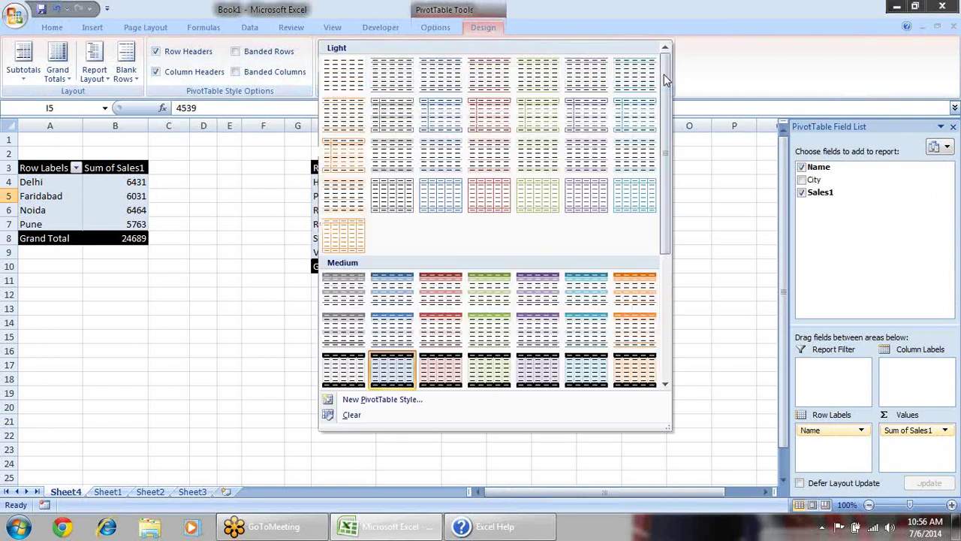
pyautogui.click(382, 282)
pyautogui.click(253, 52)
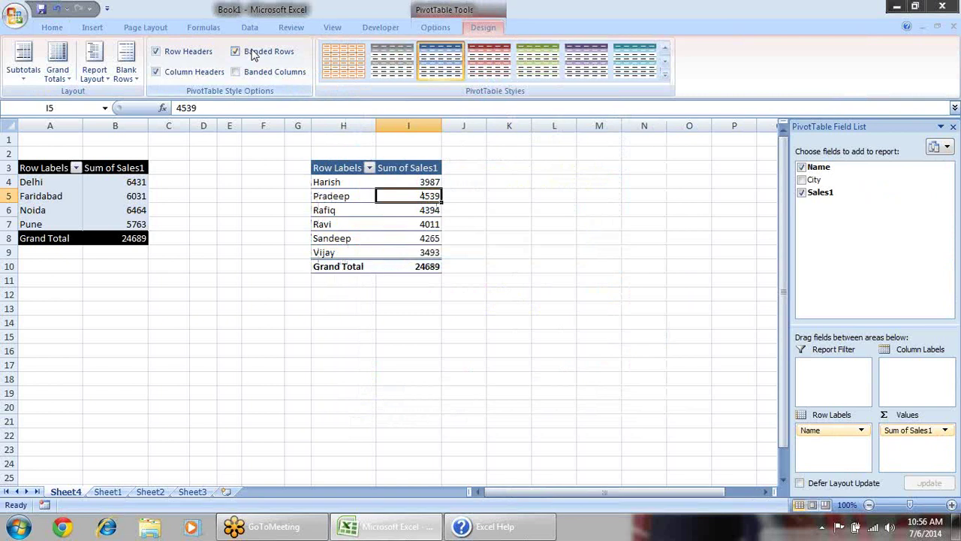
pyautogui.click(267, 71)
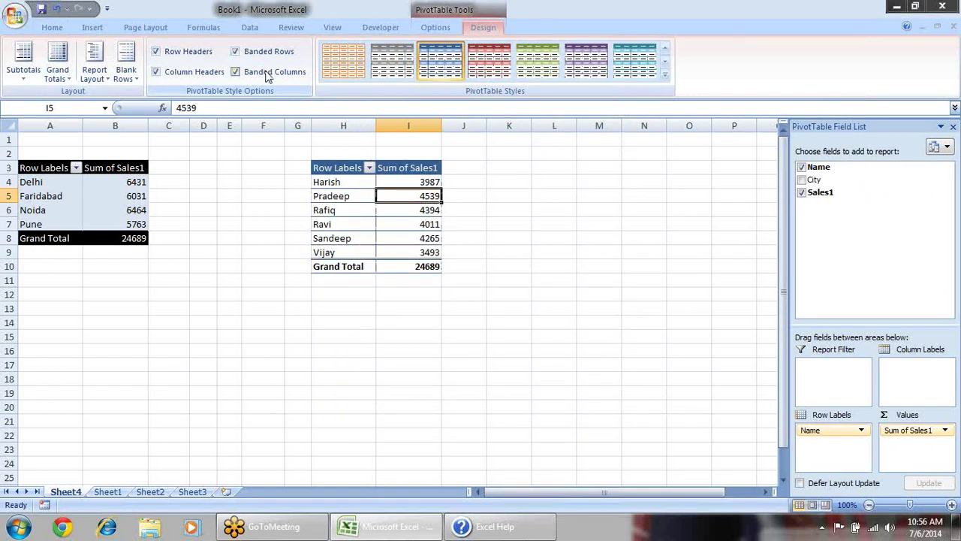
pyautogui.click(267, 73)
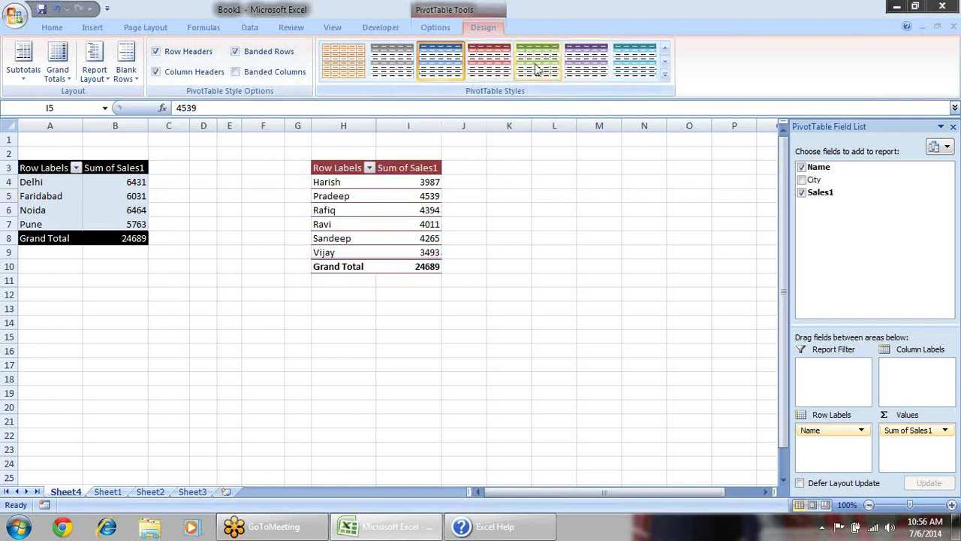
# - Apply a light grey style to the Name table and check its banding from Harish to Vijay
pyautogui.click(664, 76)
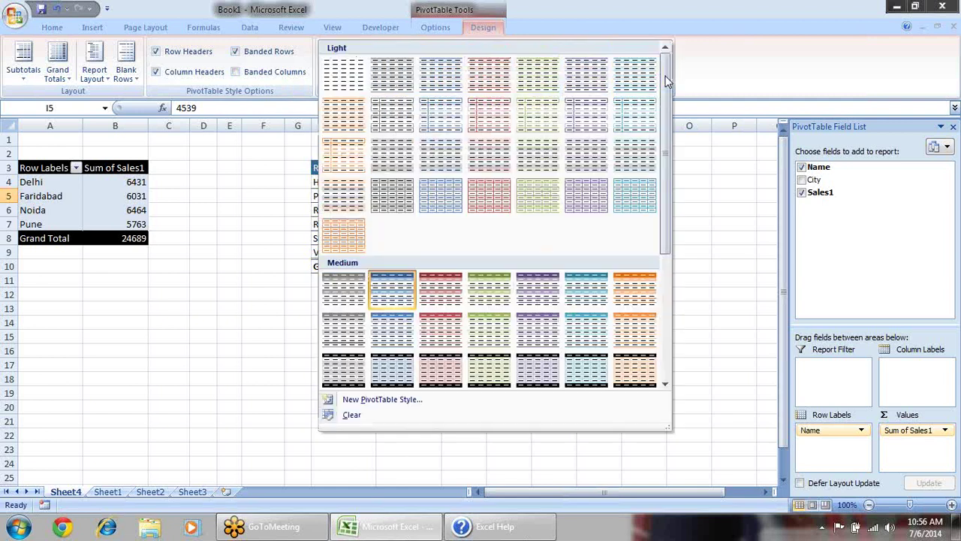
pyautogui.click(396, 196)
pyautogui.click(346, 183)
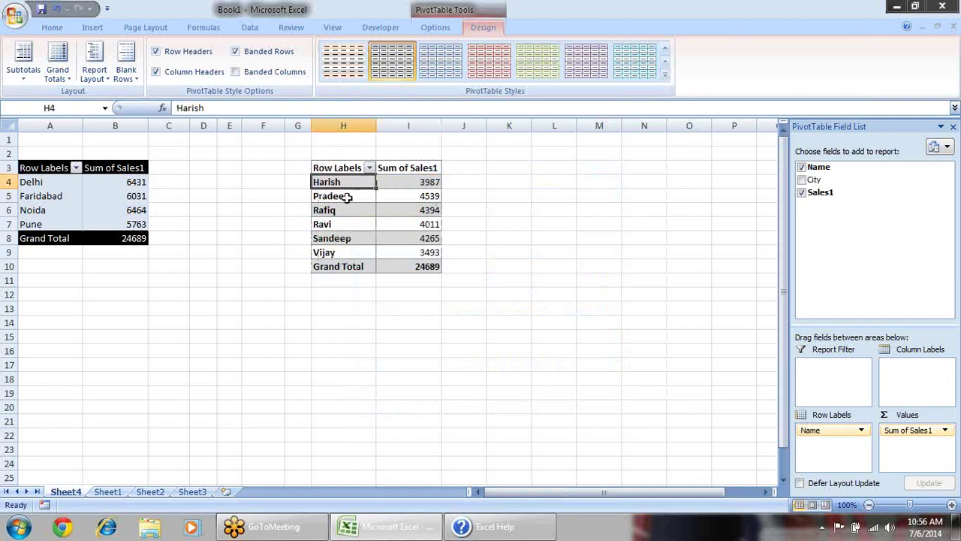
pyautogui.click(349, 210)
pyautogui.click(354, 225)
pyautogui.click(355, 239)
pyautogui.click(356, 252)
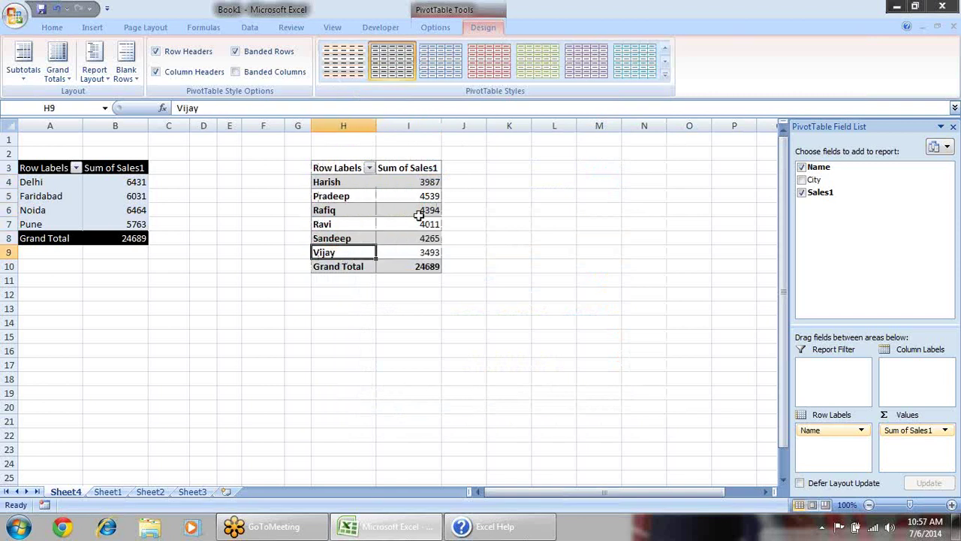
# - Apply the black-and-peach style to the City PivotTable
pyautogui.click(104, 186)
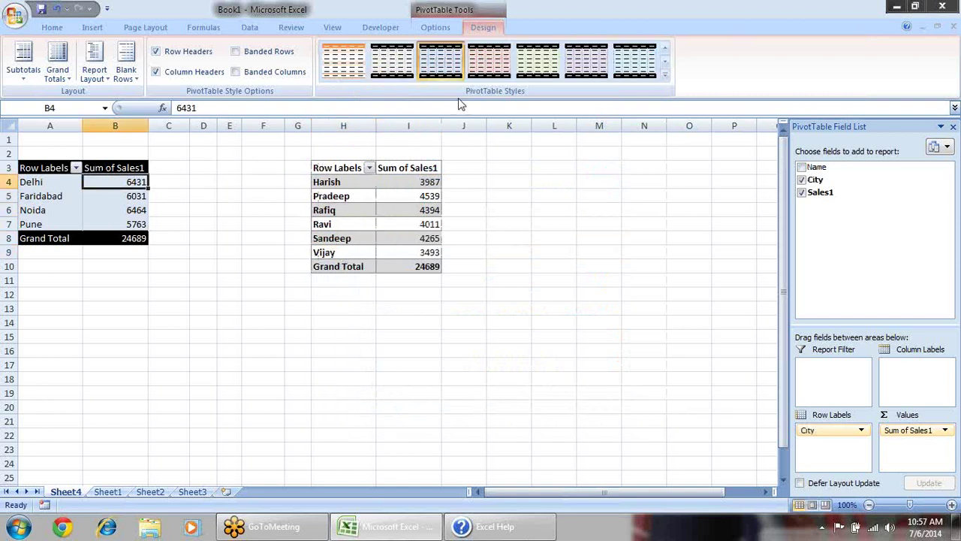
pyautogui.click(664, 64)
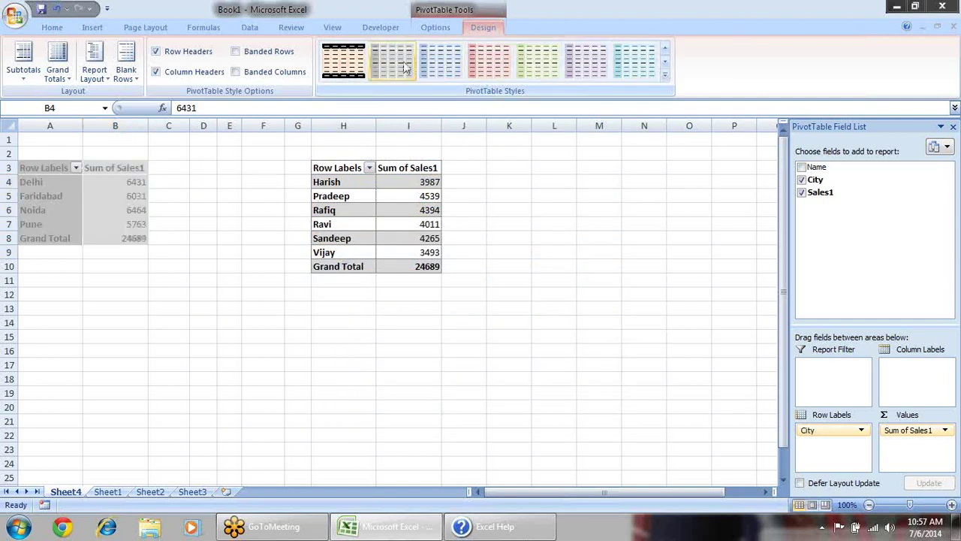
pyautogui.click(347, 68)
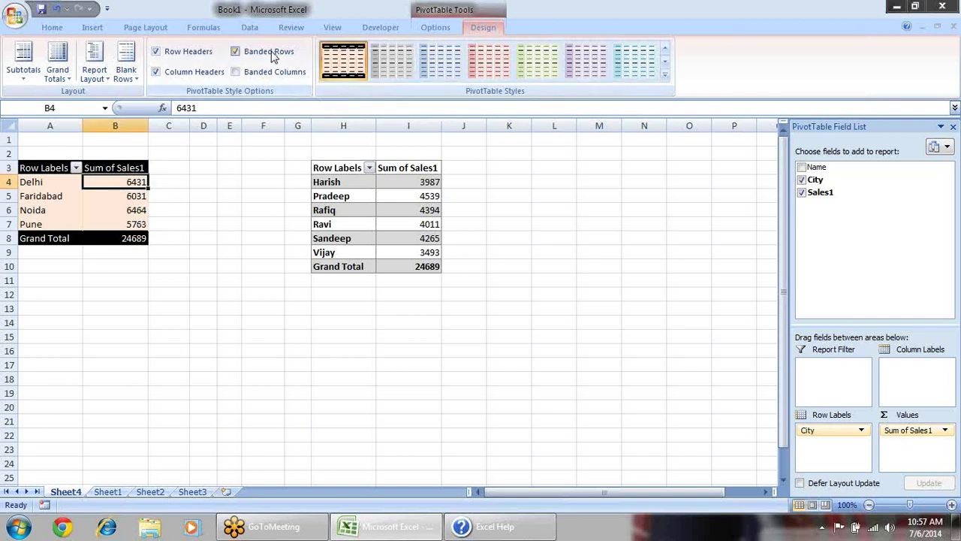
# - Delete the Name PivotTable range G2:J14 and Clear All the leftover outline
pyautogui.click(504, 223)
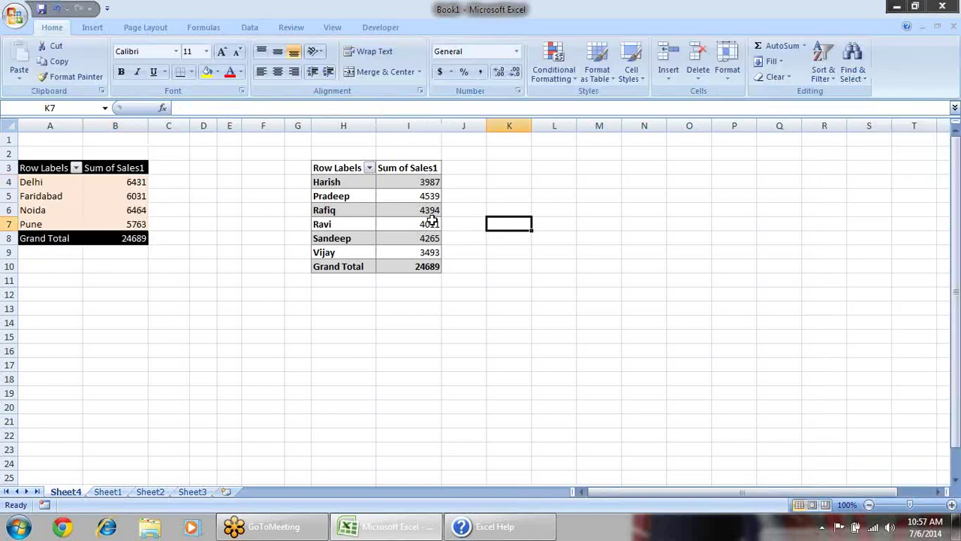
pyautogui.click(387, 193)
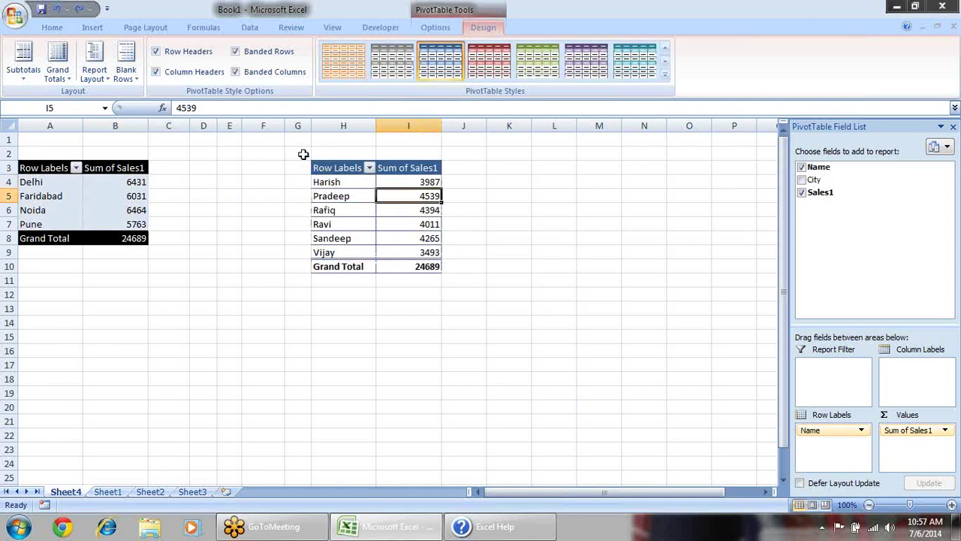
pyautogui.moveTo(303, 154); pyautogui.dragTo(480, 320)
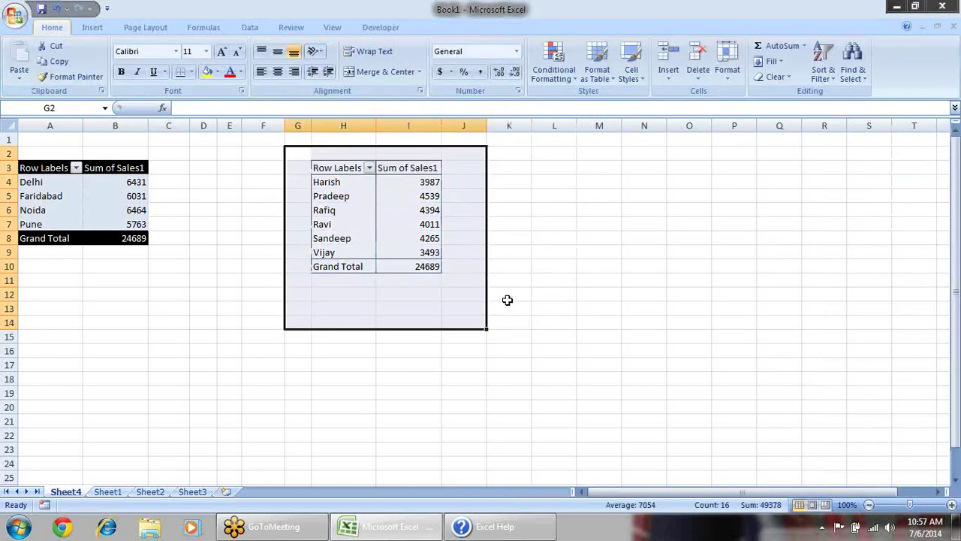
pyautogui.press('Delete')
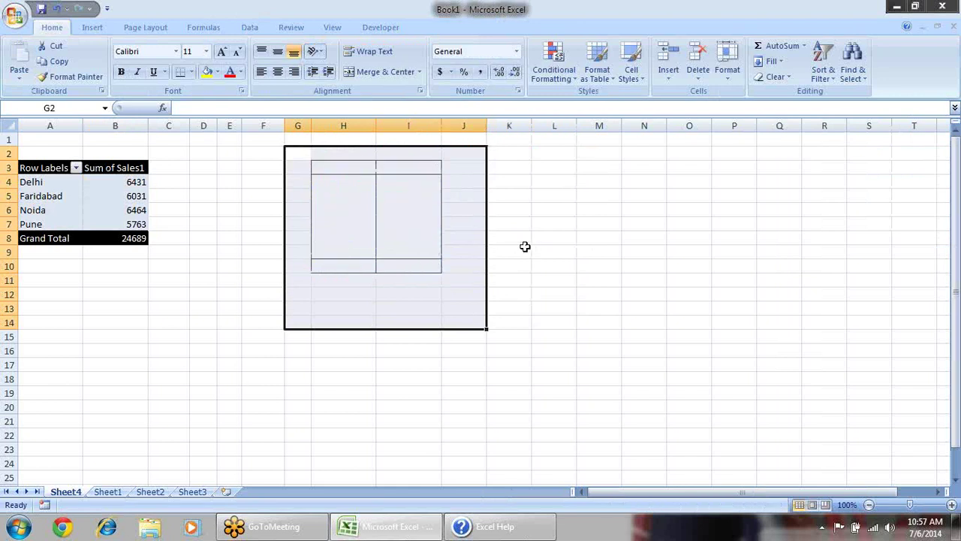
pyautogui.hotkey('alt', 'e')
pyautogui.press('a')
pyautogui.press('a')
pyautogui.click(586, 230)
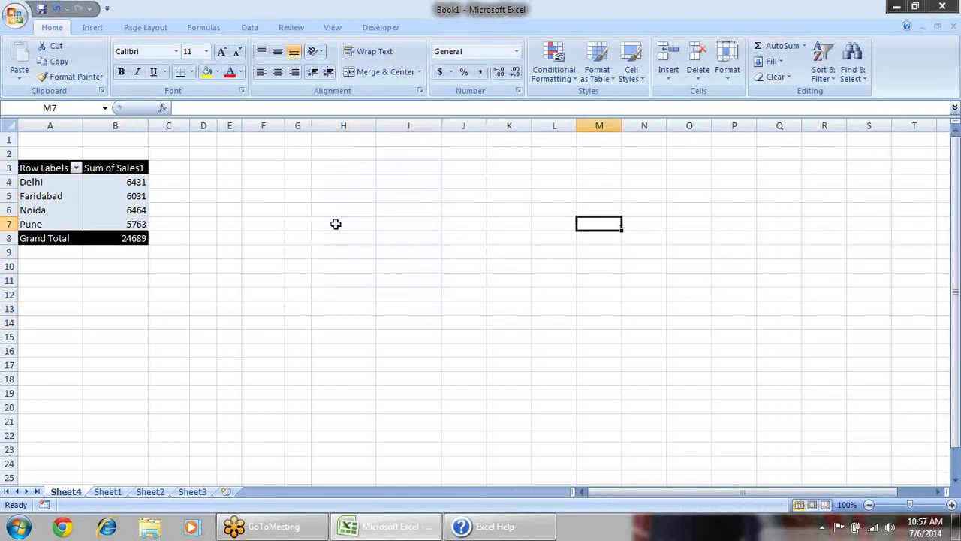
pyautogui.click(119, 197)
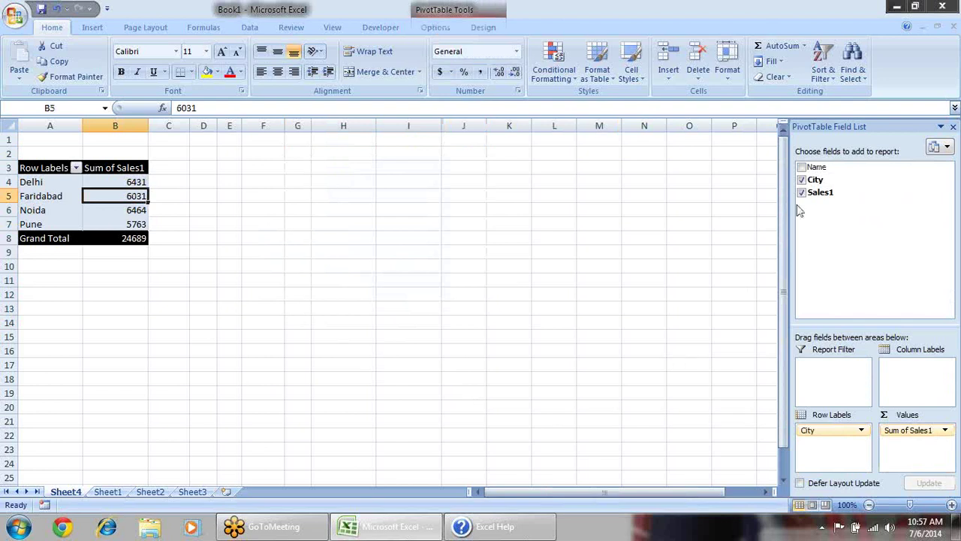
# - Nest Name under City in the pivot and copy the whole table A3:B24
pyautogui.click(801, 168)
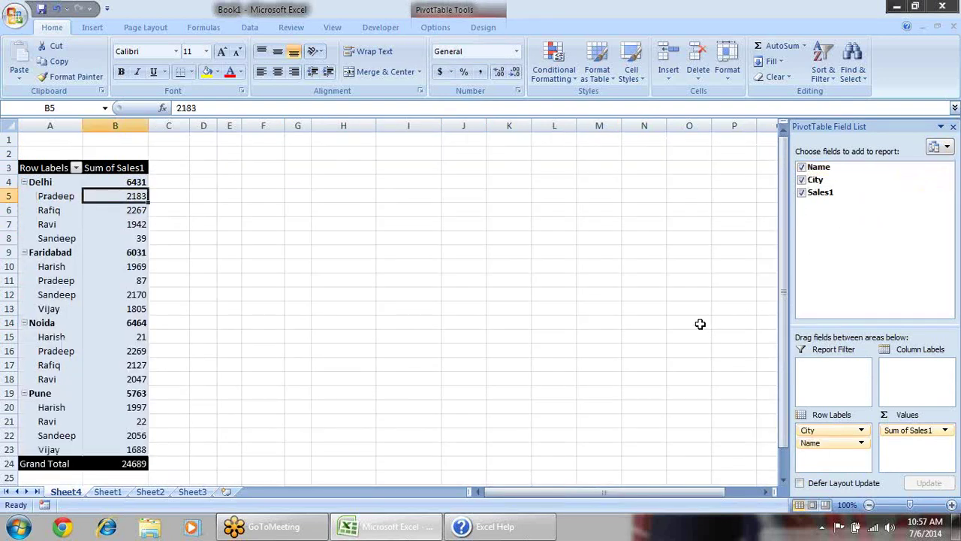
pyautogui.click(57, 195)
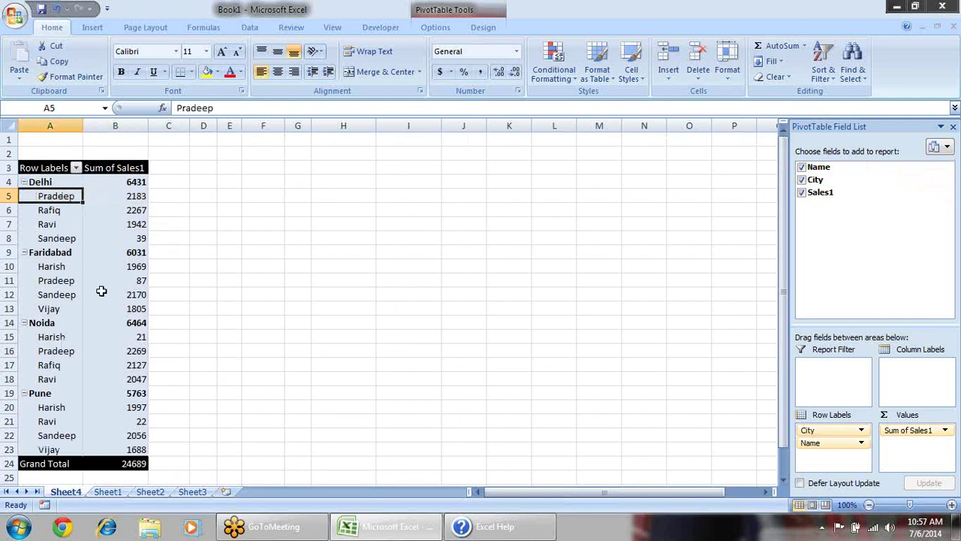
pyautogui.moveTo(43, 168); pyautogui.dragTo(117, 447)
pyautogui.hotkey('ctrl', 'c')
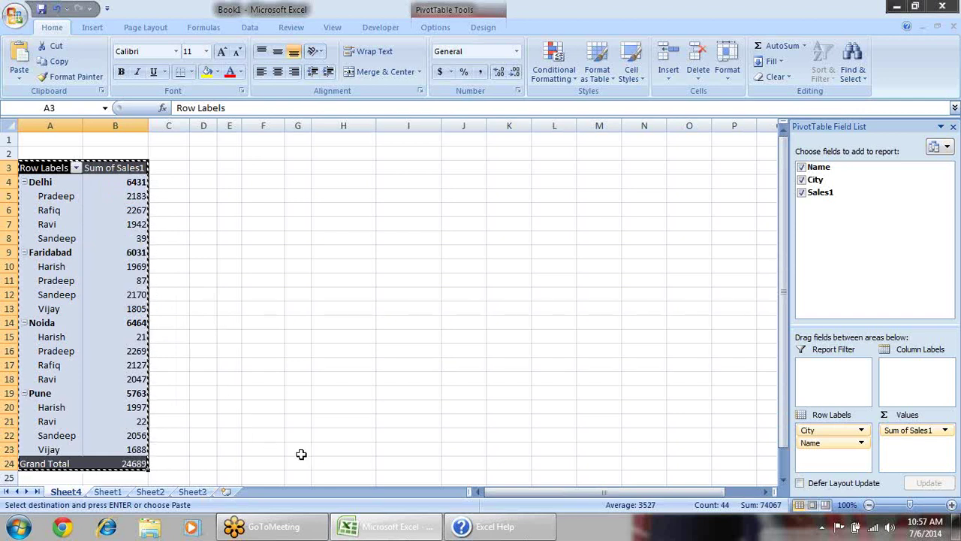
# - Paste the pivot as values onto Sheet3 and autofit columns A and B
pyautogui.click(192, 491)
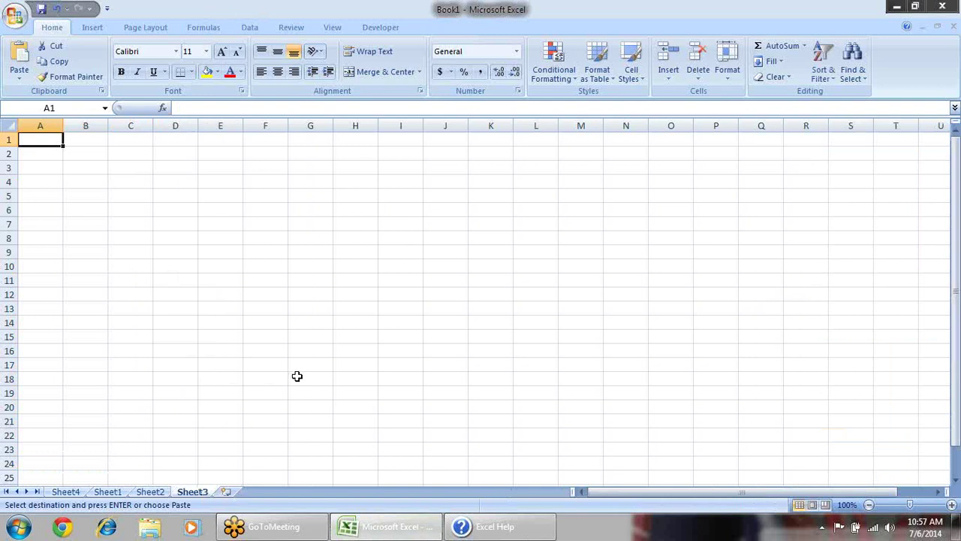
pyautogui.hotkey('ctrl', 'alt', 'v')
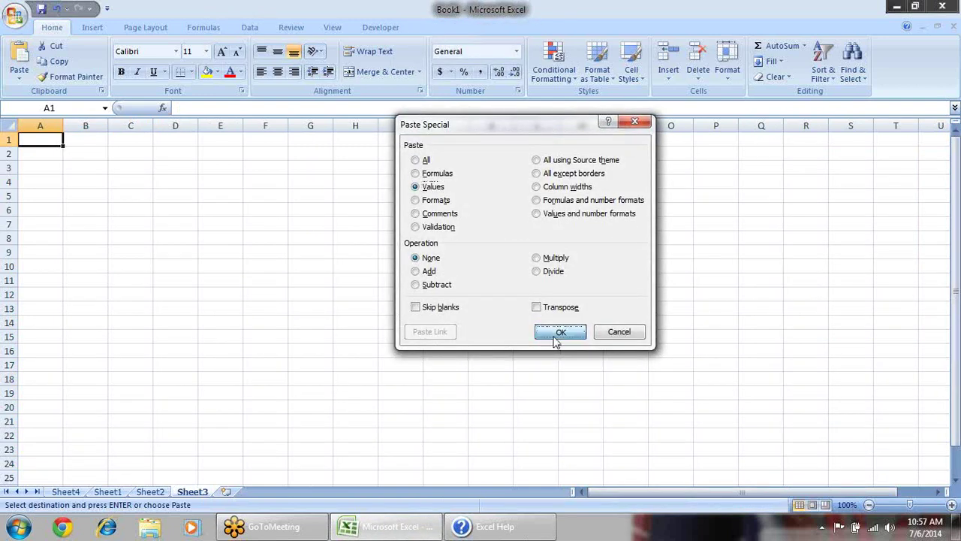
pyautogui.click(559, 332)
pyautogui.moveTo(39, 125); pyautogui.dragTo(86, 125)
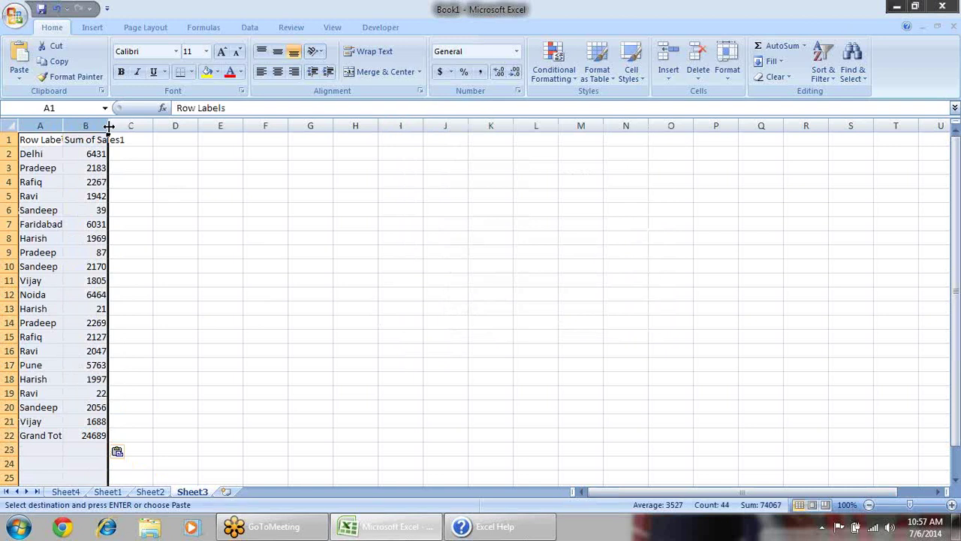
pyautogui.doubleClick(109, 125)
pyautogui.click(214, 194)
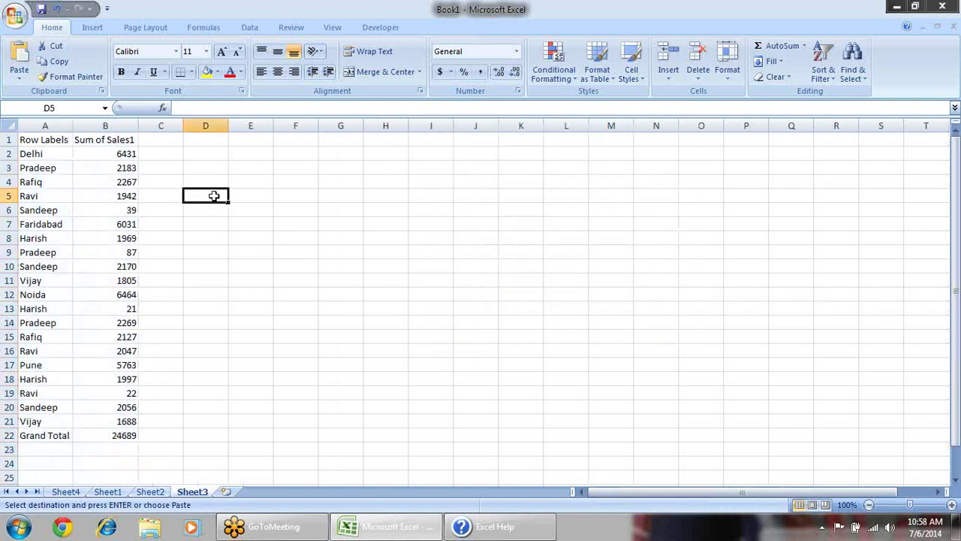
# - Delete Sheet3's pasted columns A and B, then go back to the Sheet4 pivot
pyautogui.click(54, 154)
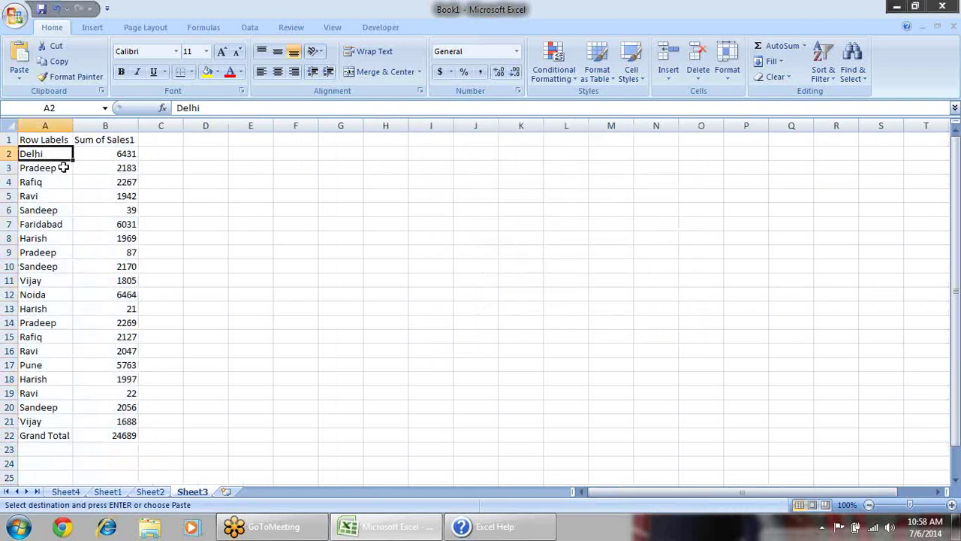
pyautogui.click(64, 167)
pyautogui.click(63, 183)
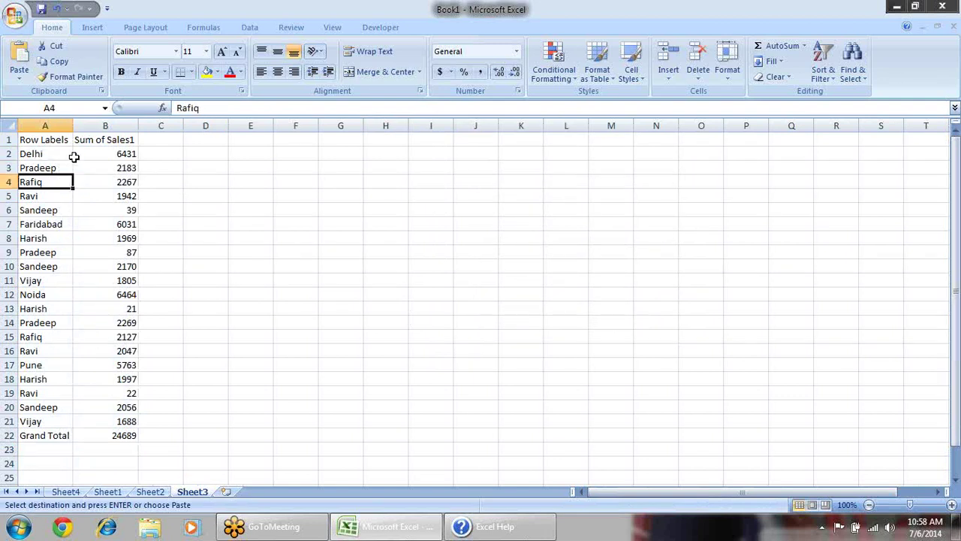
pyautogui.click(49, 135)
pyautogui.moveTo(66, 126); pyautogui.dragTo(110, 128)
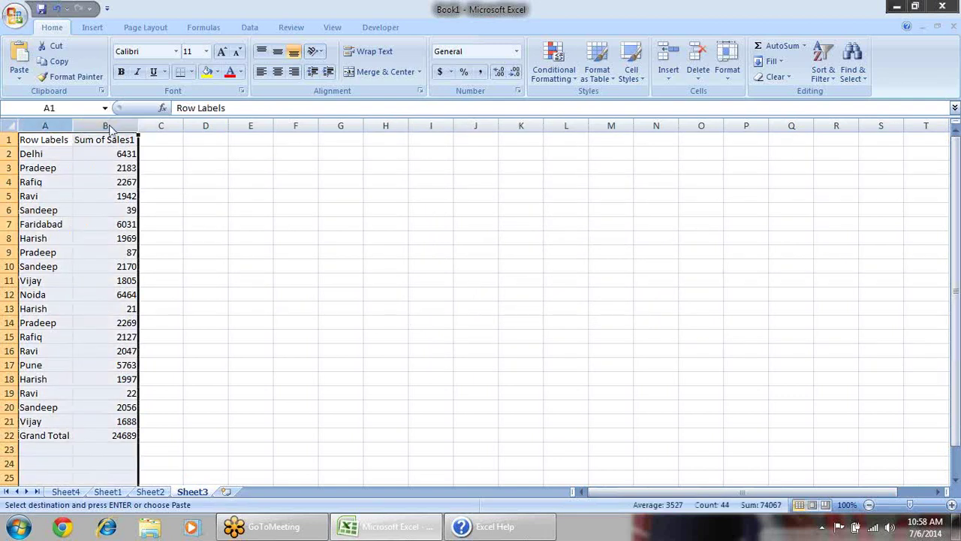
pyautogui.rightClick(110, 127)
pyautogui.click(196, 215)
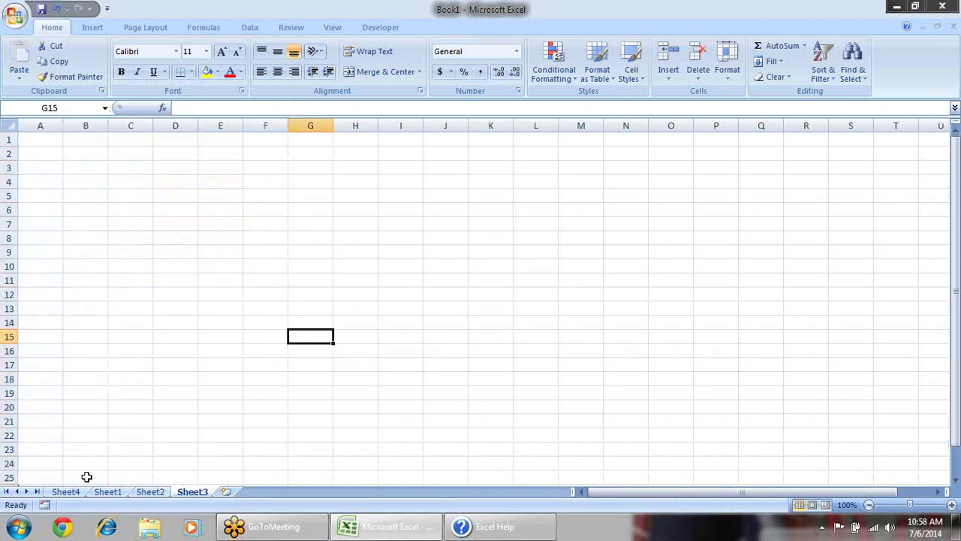
pyautogui.click(66, 491)
pyautogui.click(271, 245)
# - Enable Classic PivotTable layout on the Display tab of PivotTable Options
pyautogui.click(60, 184)
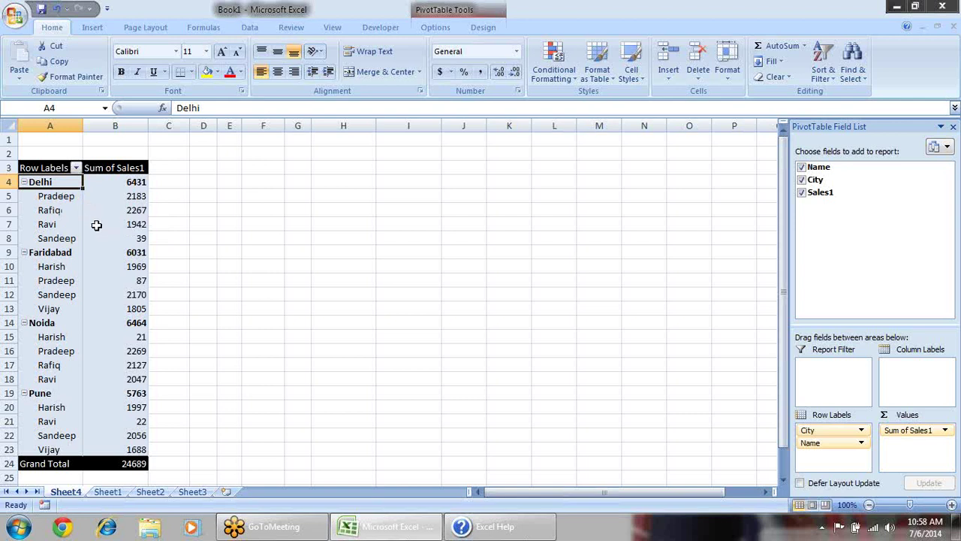
pyautogui.rightClick(64, 206)
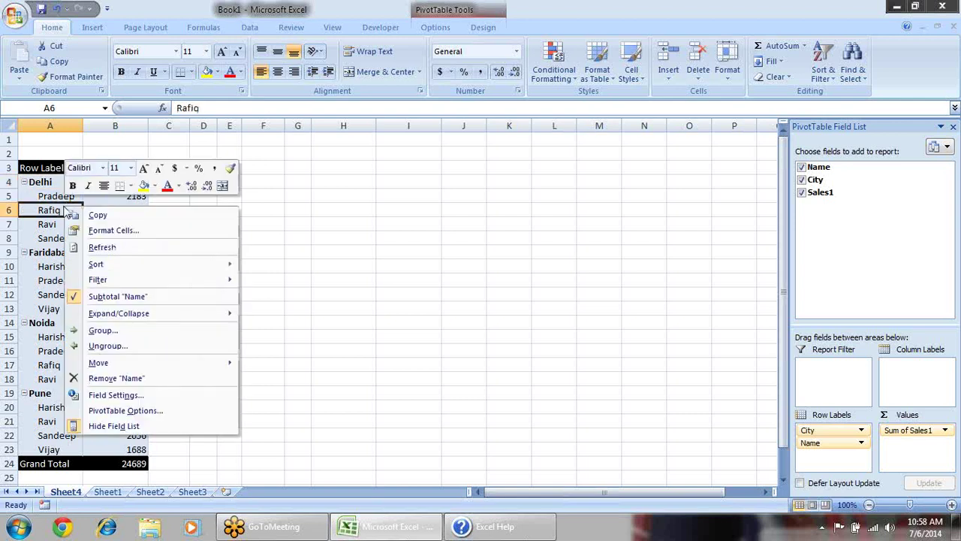
pyautogui.click(158, 414)
pyautogui.moveTo(187, 213); pyautogui.dragTo(394, 157)
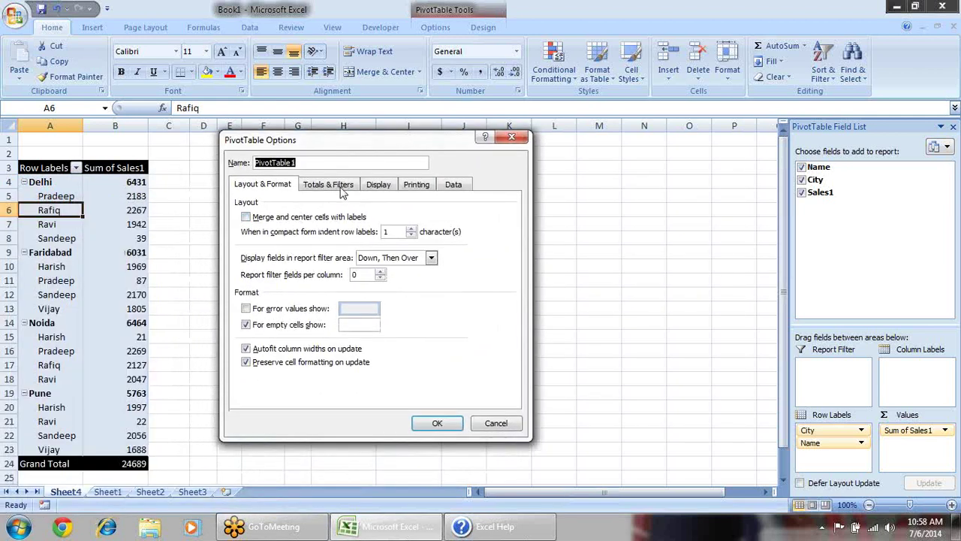
pyautogui.click(389, 188)
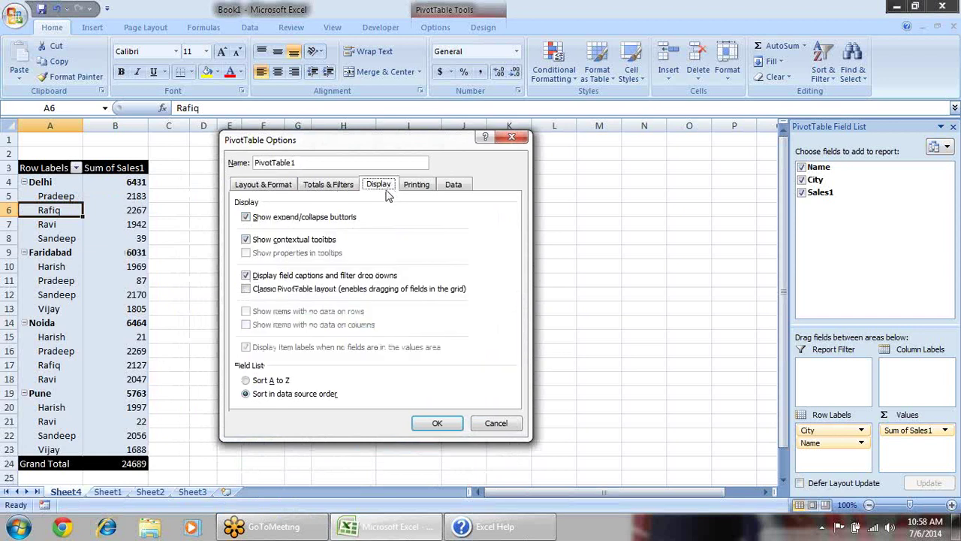
pyautogui.click(254, 293)
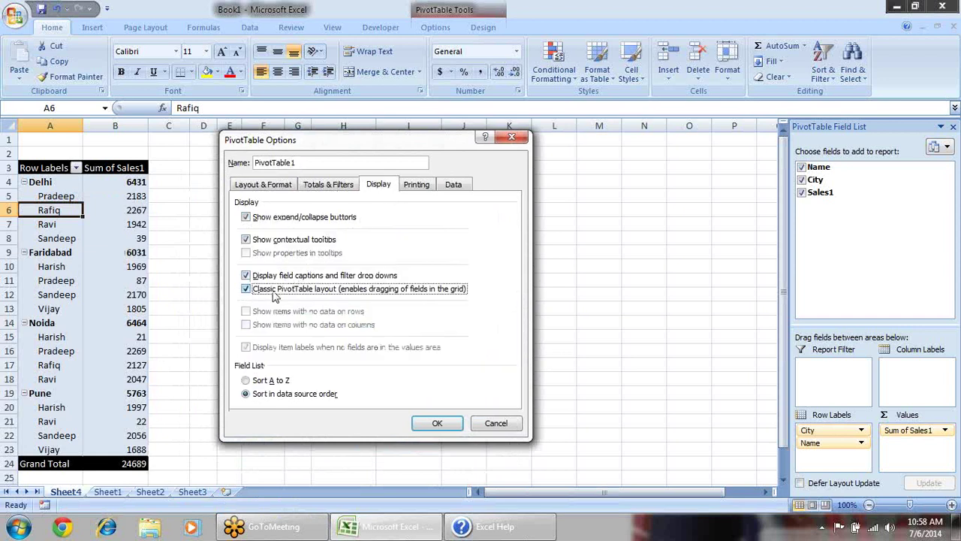
pyautogui.click(443, 423)
pyautogui.click(411, 349)
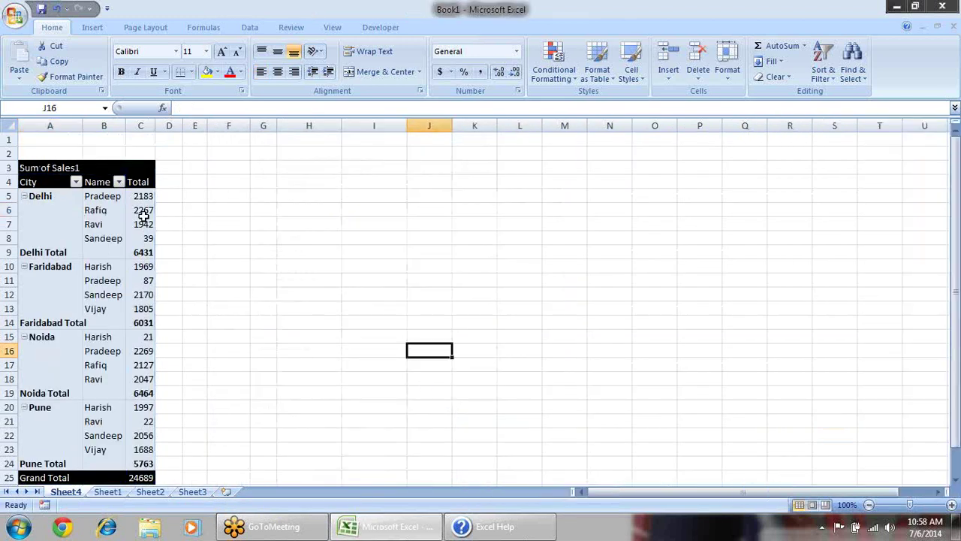
# - Widen the Total column of the classic PivotTable
pyautogui.click(65, 196)
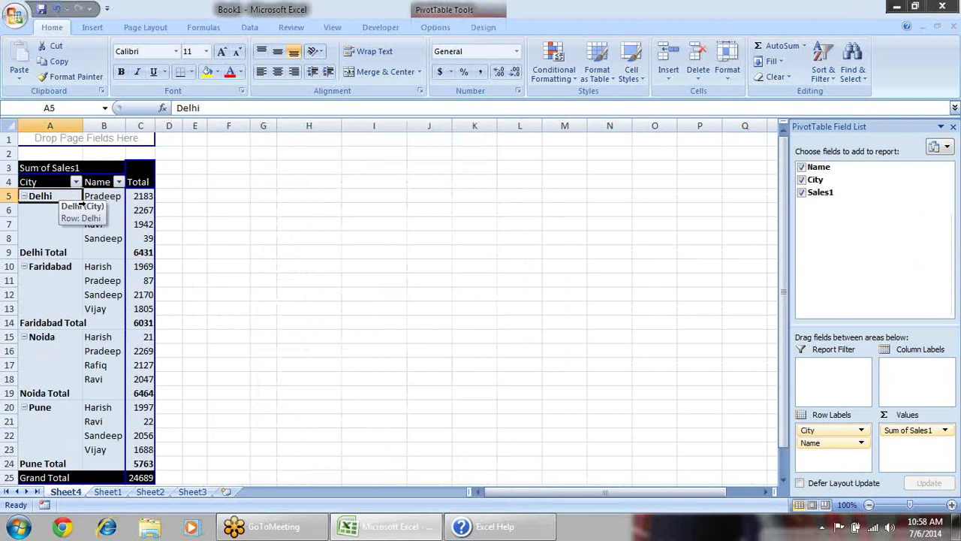
pyautogui.moveTo(123, 122); pyautogui.dragTo(194, 128)
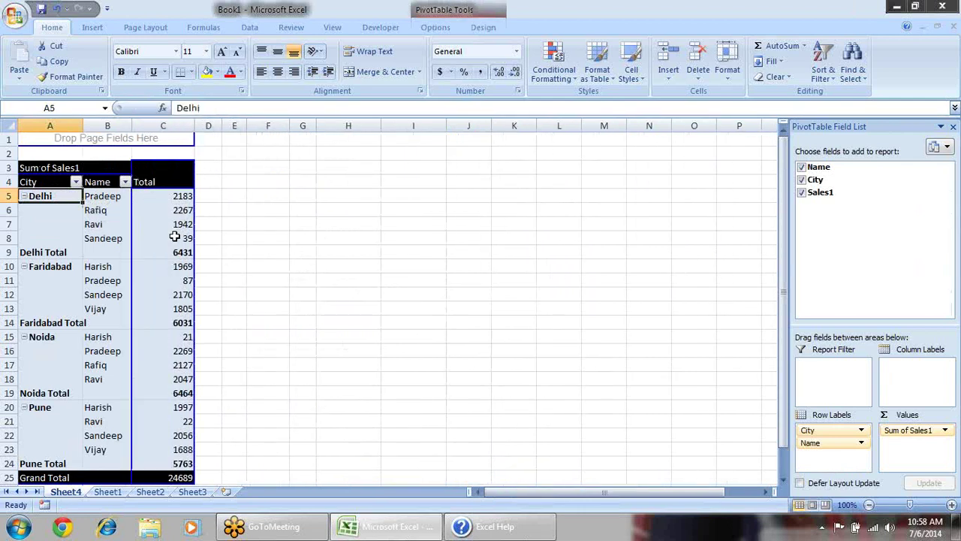
pyautogui.click(104, 215)
pyautogui.click(59, 195)
pyautogui.click(90, 200)
pyautogui.click(156, 214)
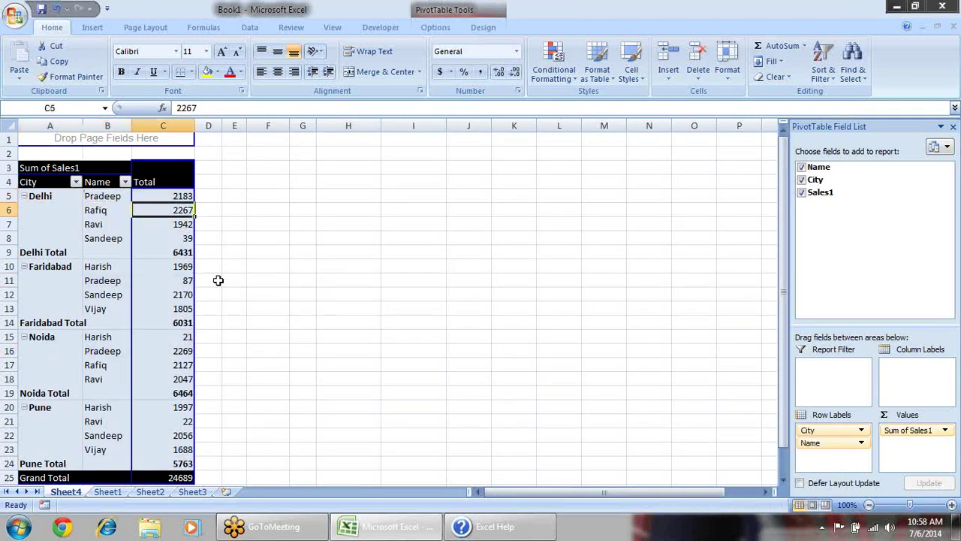
# - Select the Delhi Total row and the names listed under Delhi
pyautogui.click(266, 279)
pyautogui.click(74, 213)
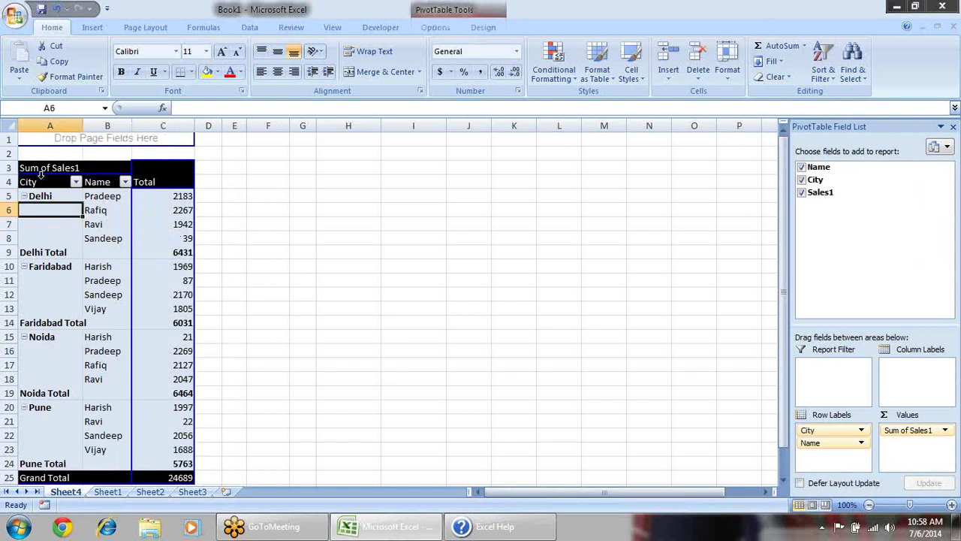
pyautogui.click(115, 200)
pyautogui.click(113, 225)
pyautogui.click(54, 196)
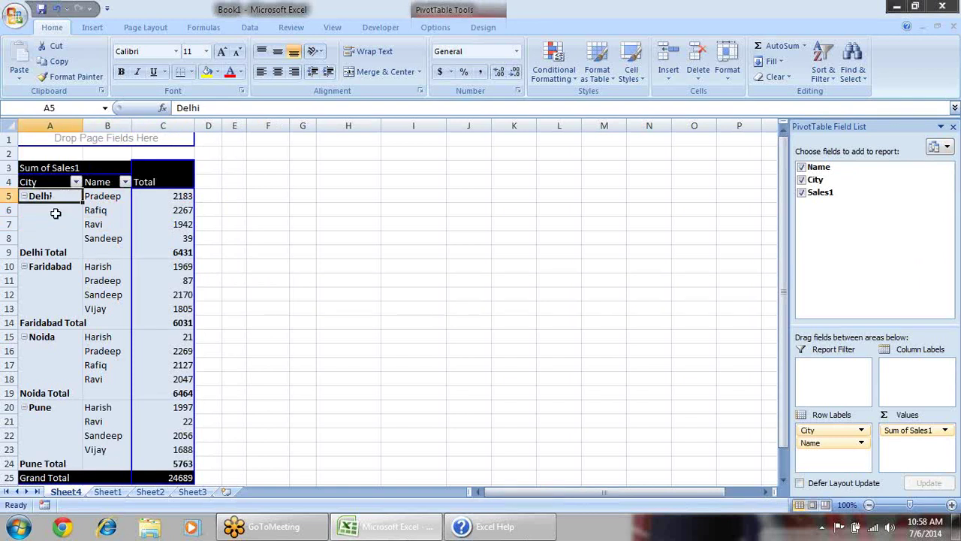
pyautogui.click(68, 254)
pyautogui.moveTo(185, 253); pyautogui.dragTo(59, 246)
pyautogui.moveTo(114, 197); pyautogui.dragTo(113, 238)
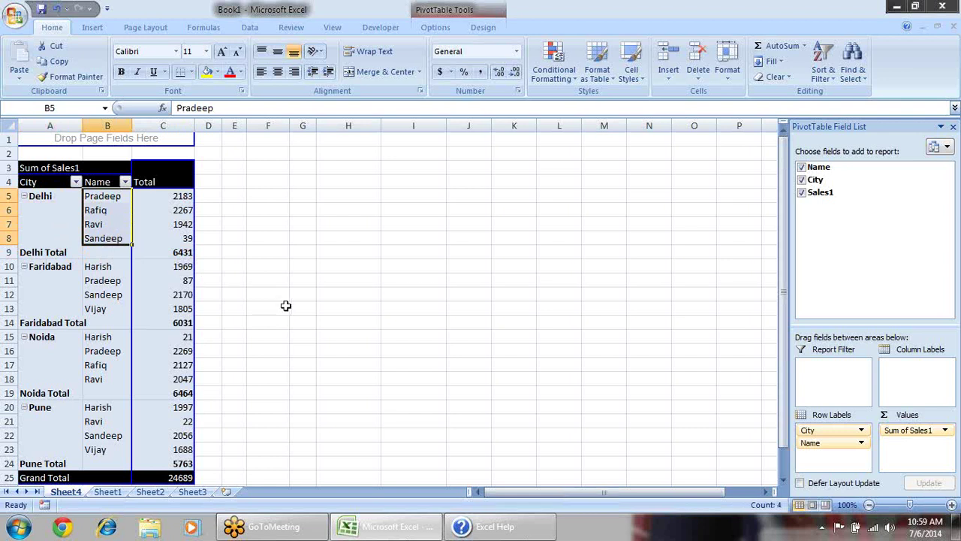
# - Uncheck Classic PivotTable layout in PivotTable Options' Display tab
pyautogui.rightClick(106, 214)
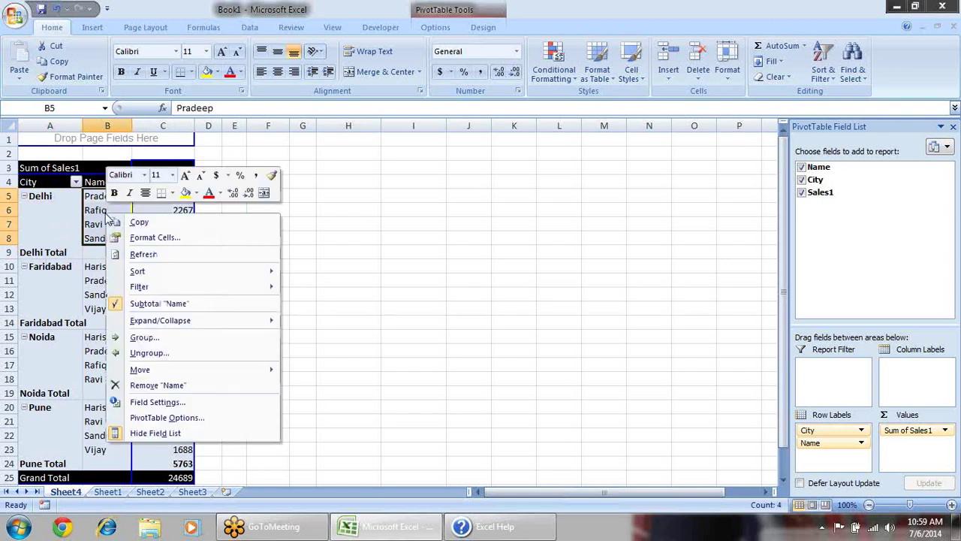
pyautogui.click(225, 417)
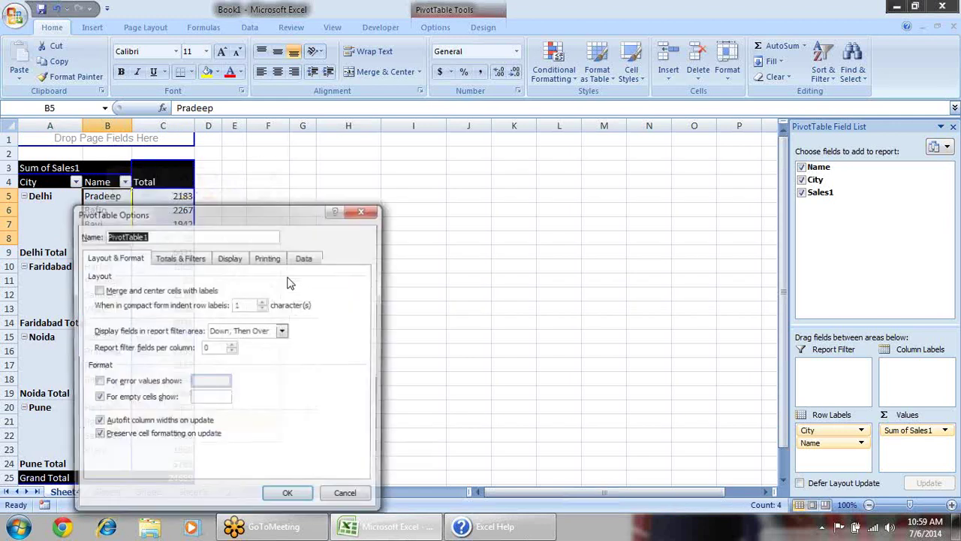
pyautogui.click(232, 258)
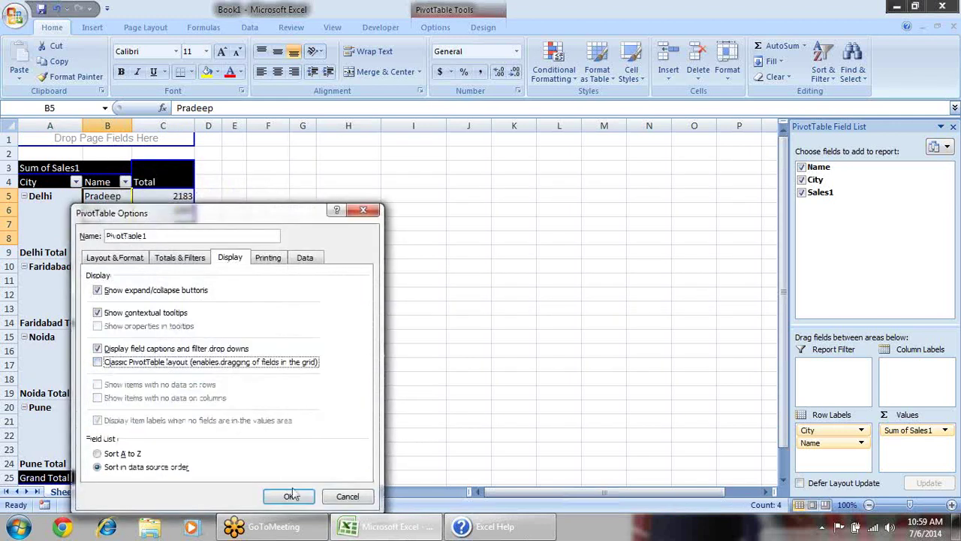
pyautogui.click(291, 496)
pyautogui.click(290, 268)
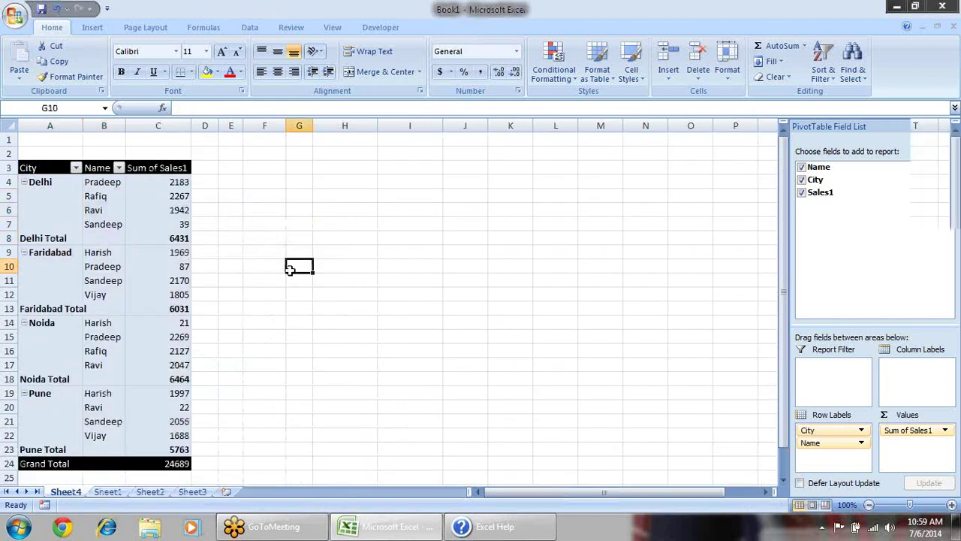
pyautogui.click(113, 221)
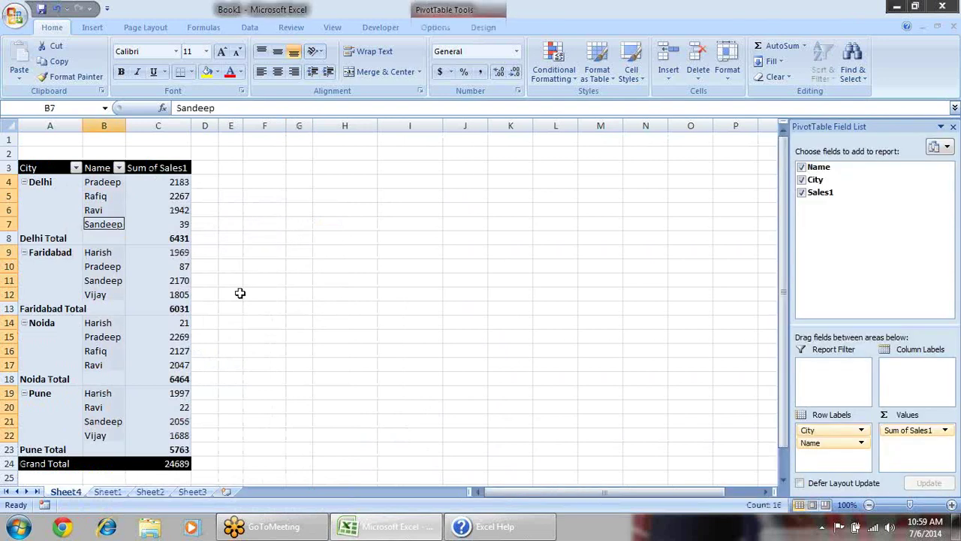
pyautogui.click(148, 266)
pyautogui.click(107, 223)
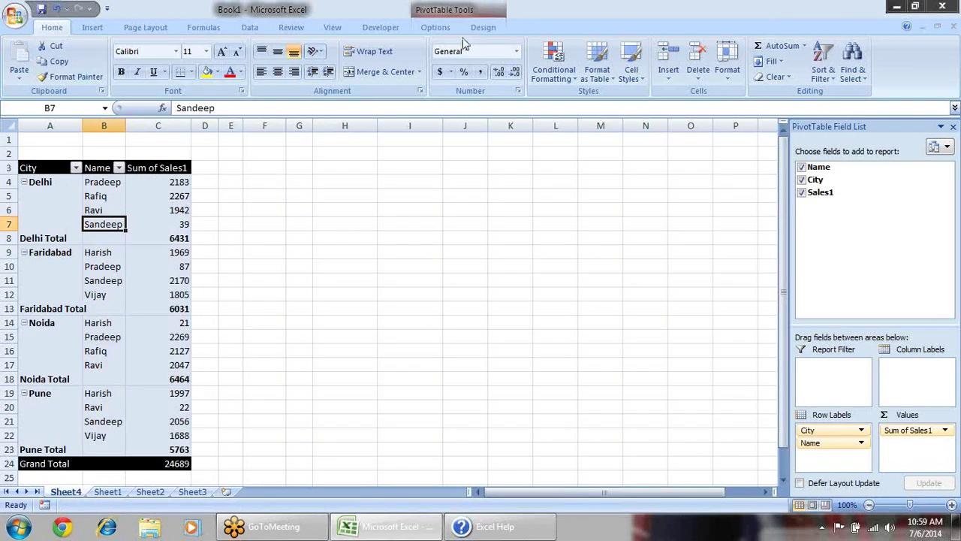
pyautogui.click(483, 30)
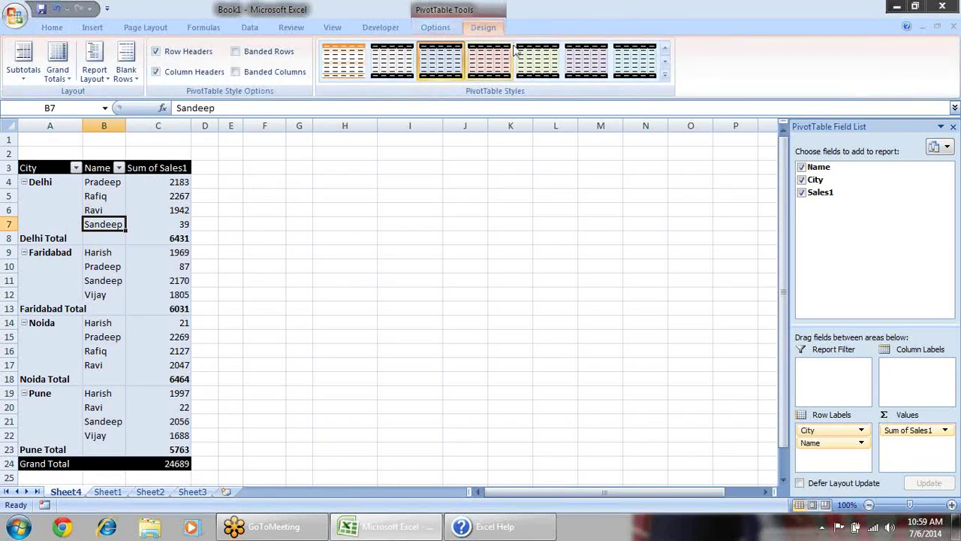
# - Switch the Report Layout through Compact, Outline and Tabular Form
pyautogui.click(113, 83)
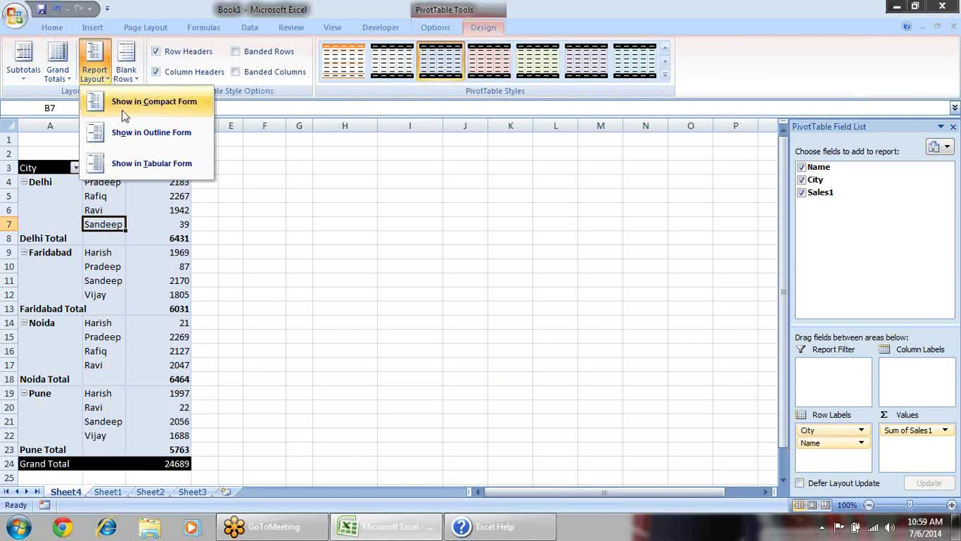
pyautogui.click(125, 111)
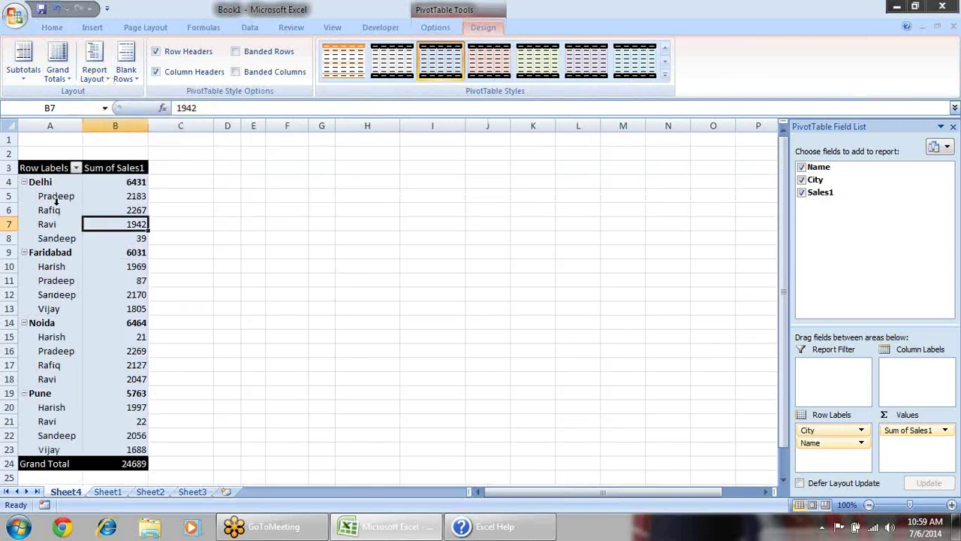
pyautogui.click(95, 69)
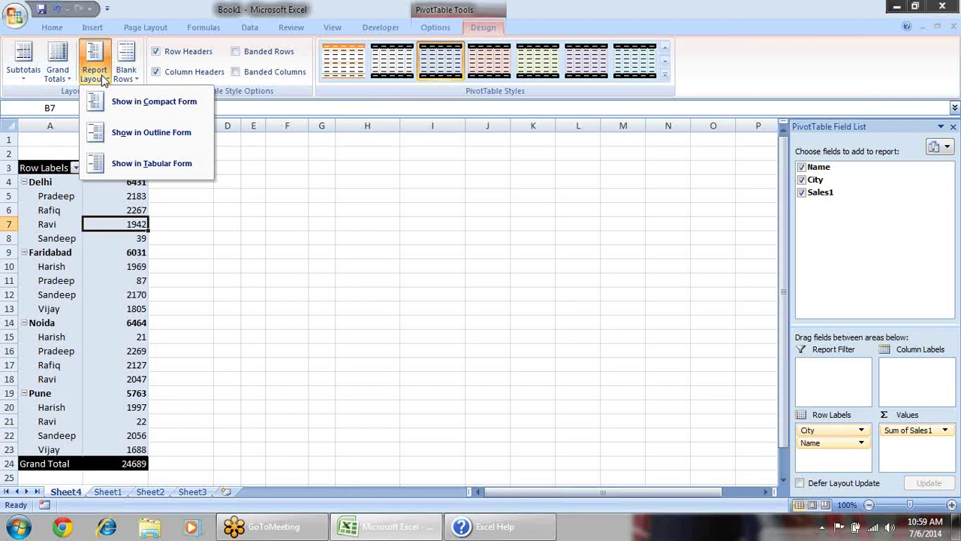
pyautogui.click(129, 133)
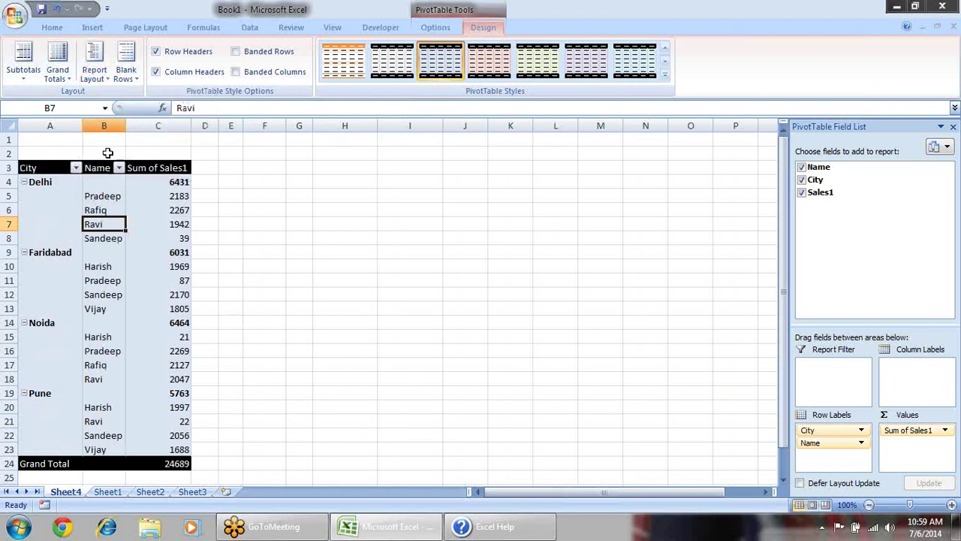
pyautogui.click(101, 78)
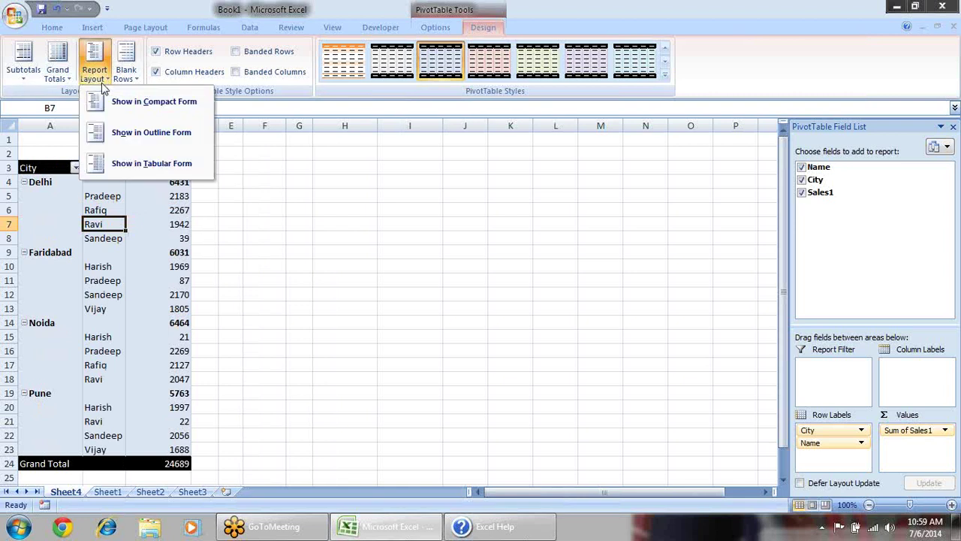
pyautogui.click(143, 162)
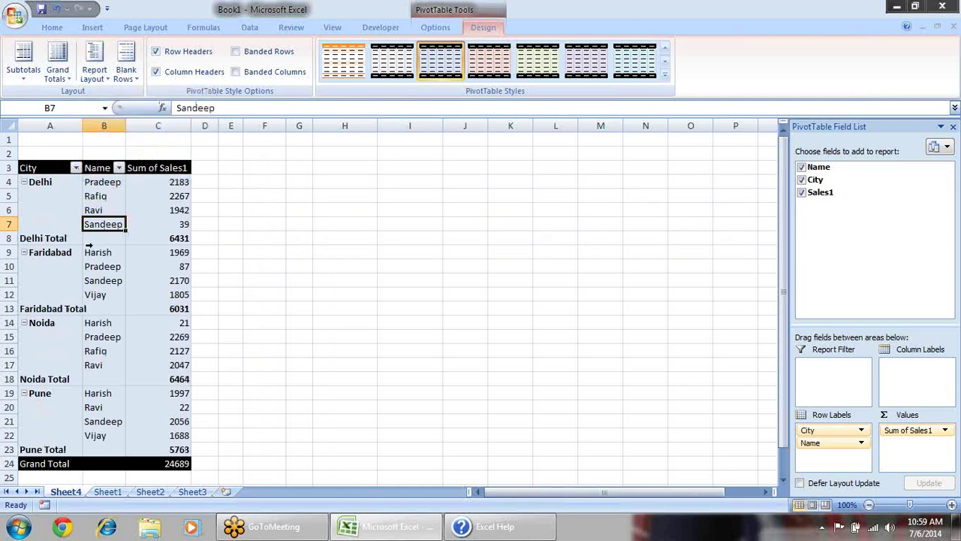
pyautogui.moveTo(39, 238); pyautogui.dragTo(153, 240)
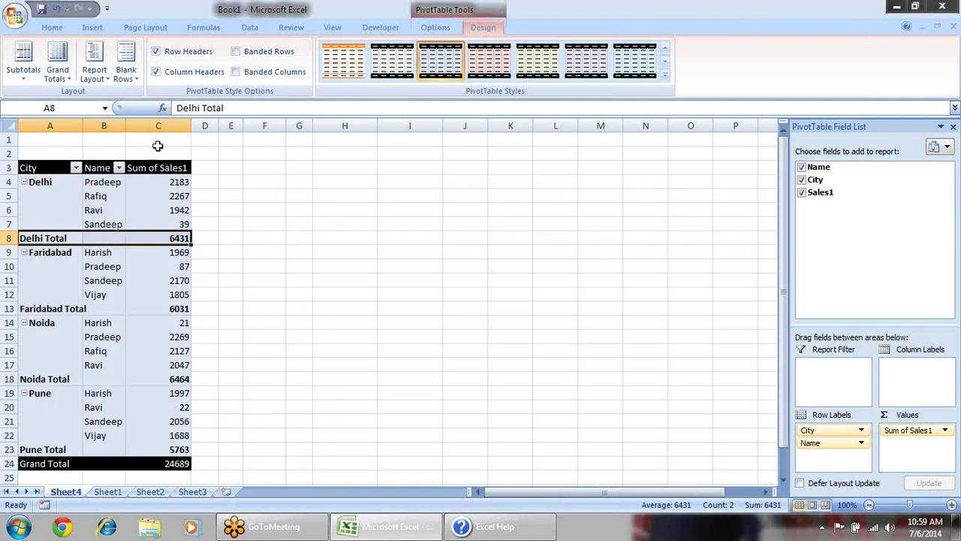
# - Return to Outline, then settle on Tabular Form with city totals (Delhi 6431, Faridabad 6031, Noida 6464)
pyautogui.click(104, 78)
pyautogui.click(124, 132)
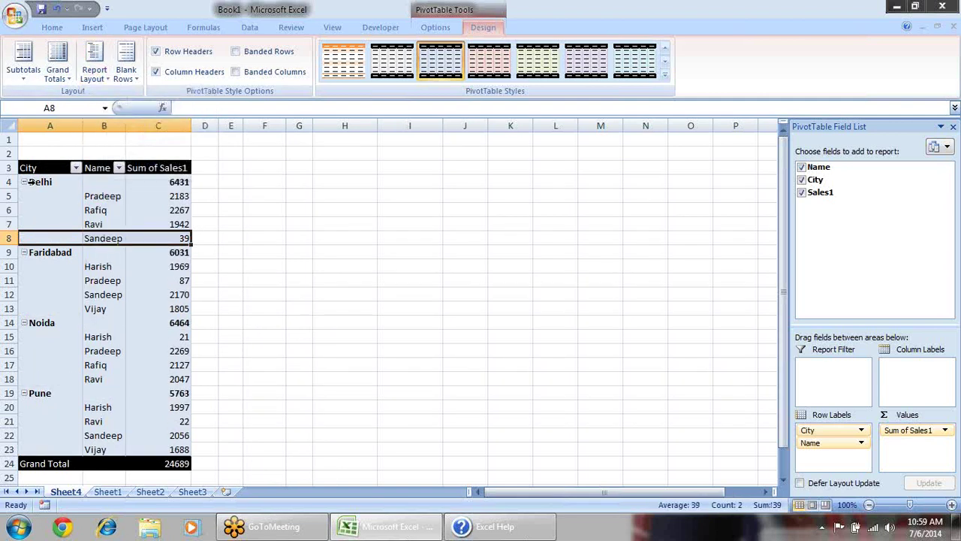
pyautogui.moveTo(34, 182); pyautogui.dragTo(153, 188)
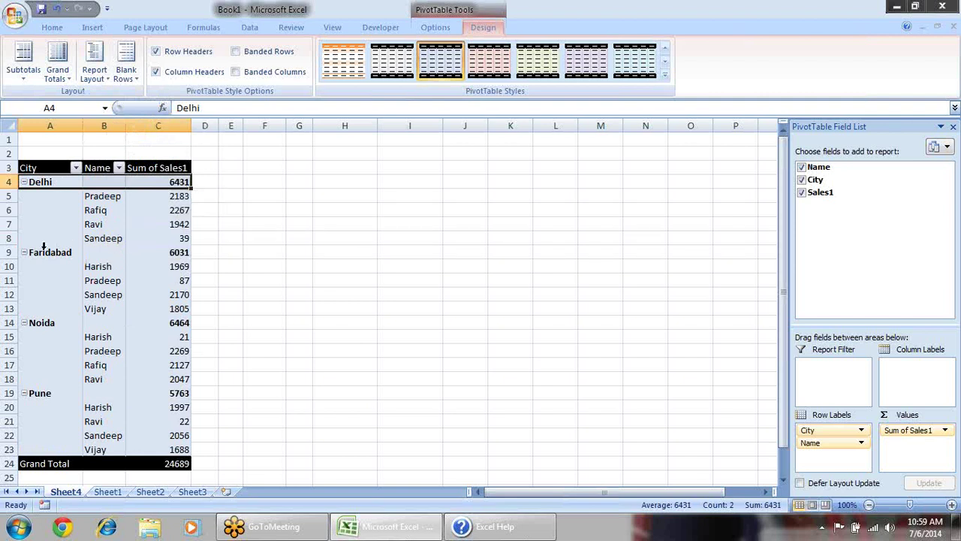
pyautogui.click(95, 66)
pyautogui.click(108, 161)
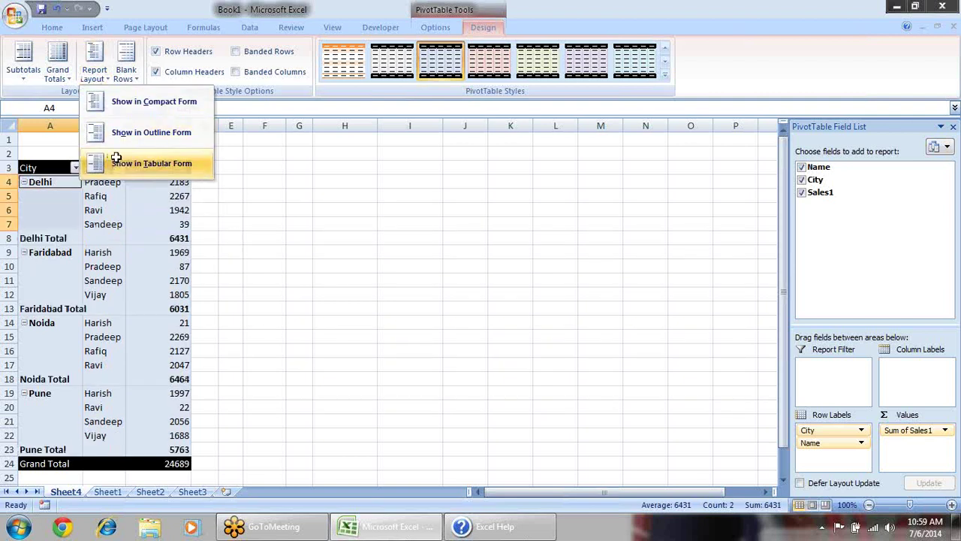
pyautogui.click(66, 239)
pyautogui.click(172, 246)
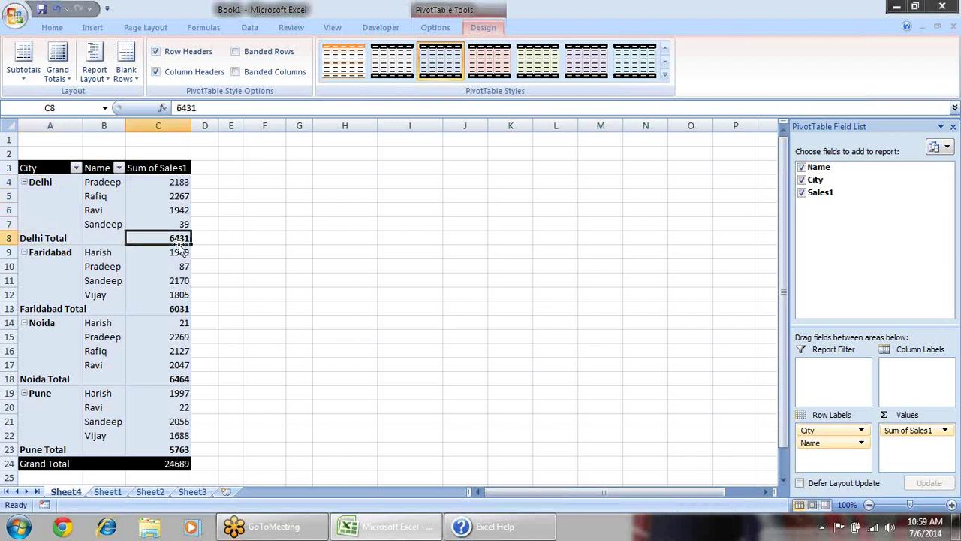
pyautogui.click(59, 308)
pyautogui.click(173, 308)
pyautogui.click(57, 375)
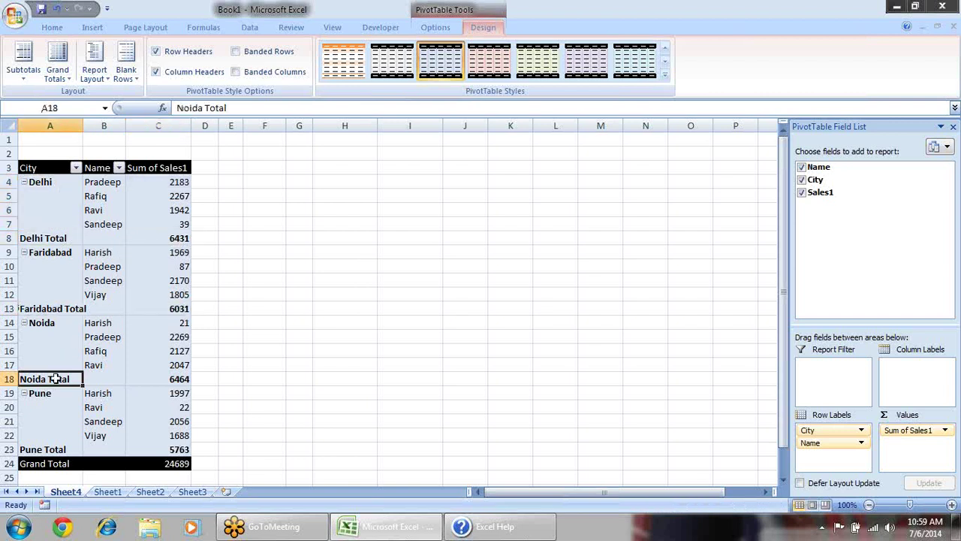
pyautogui.click(181, 377)
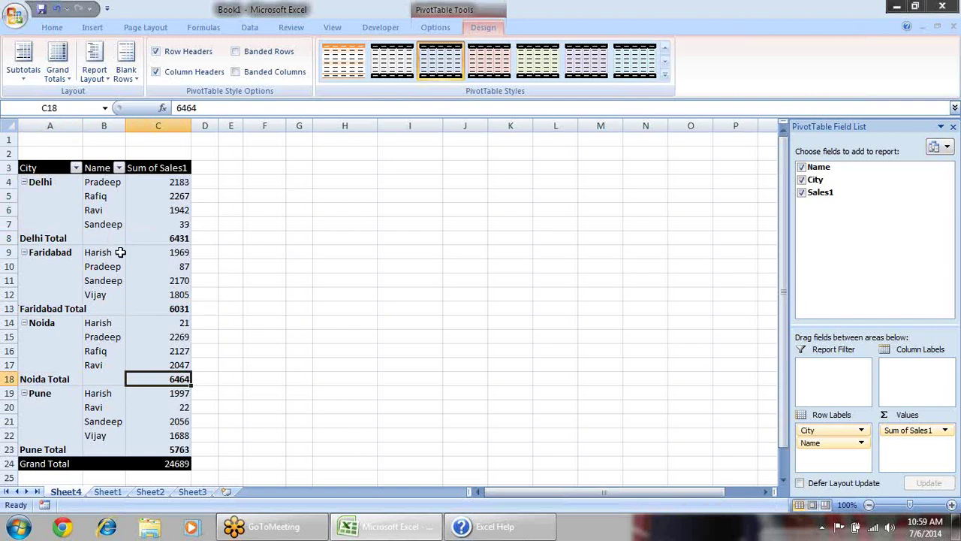
pyautogui.click(62, 239)
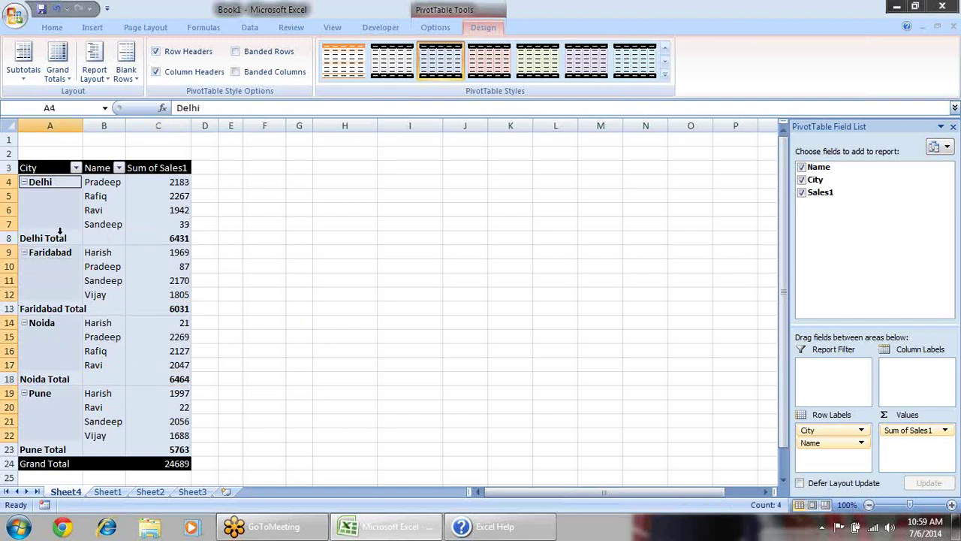
# - Cancel the City Field Settings dialog and choose Subtotals > Do Not Show Subtotals
pyautogui.doubleClick(66, 246)
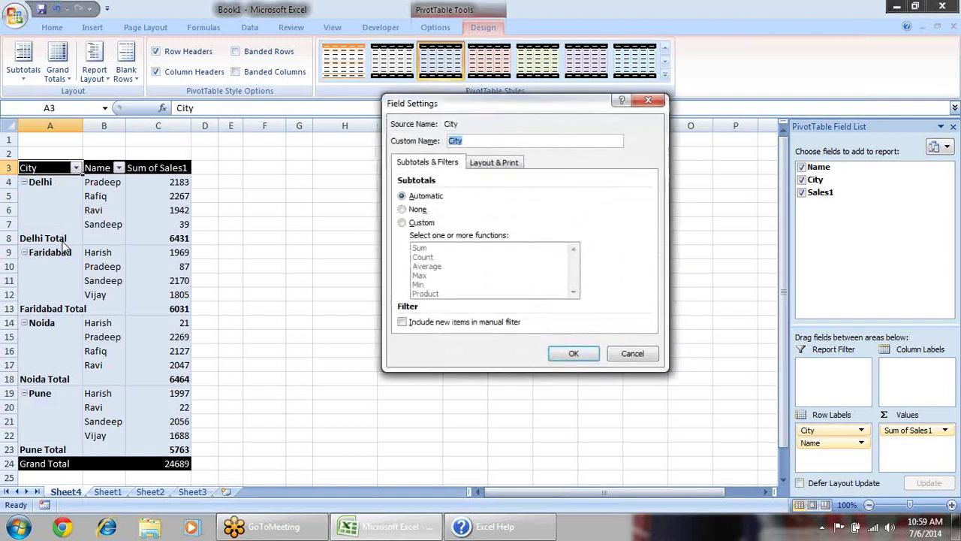
pyautogui.click(617, 350)
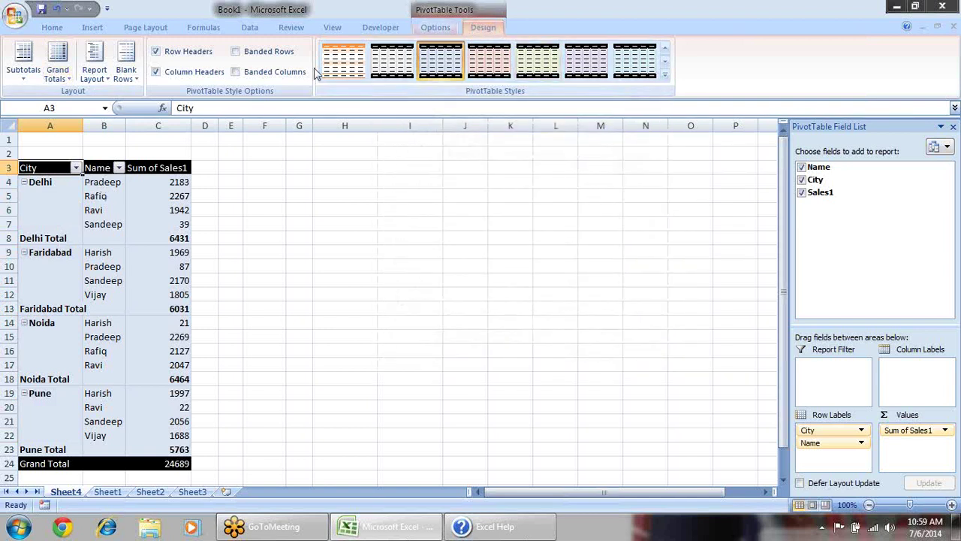
pyautogui.click(24, 75)
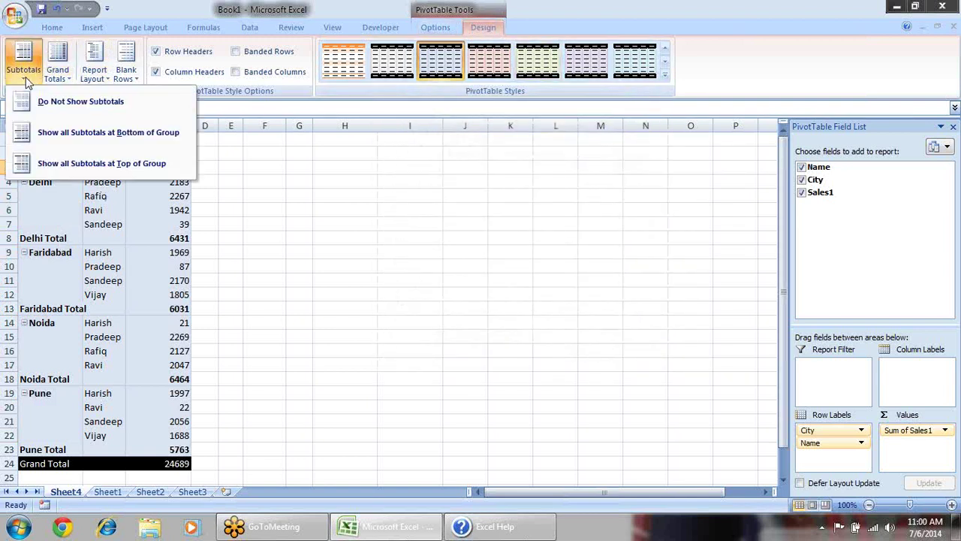
pyautogui.click(64, 105)
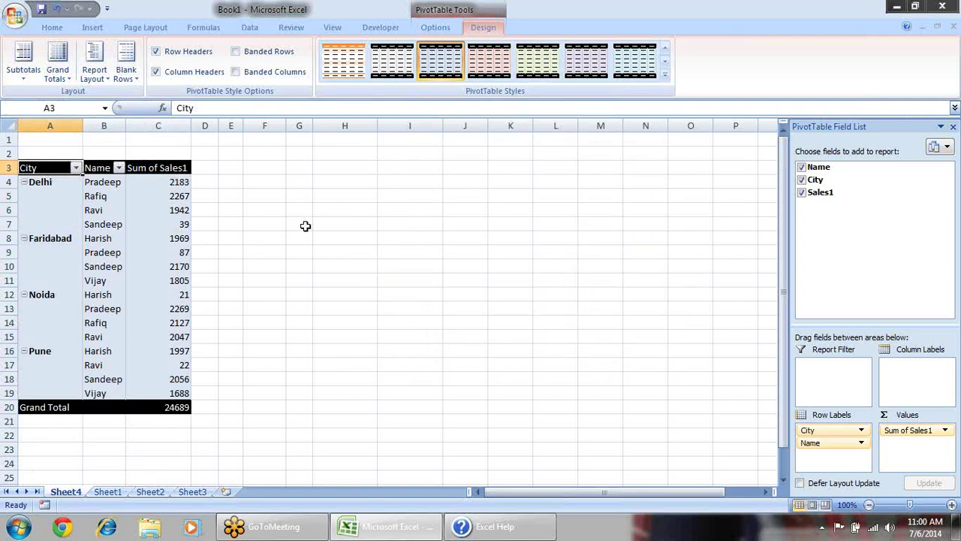
# - Collapse and then expand the entire City field from the Options tab
pyautogui.click(53, 193)
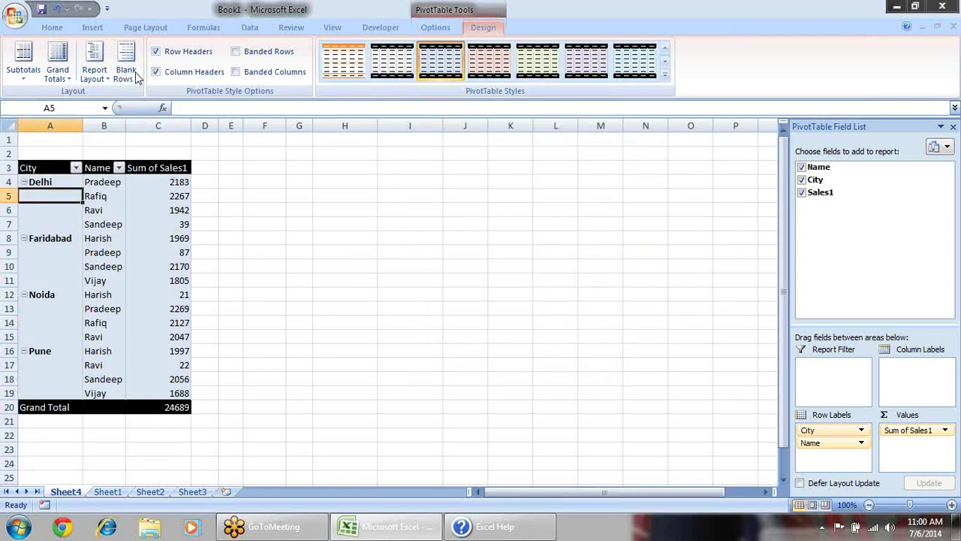
pyautogui.click(417, 30)
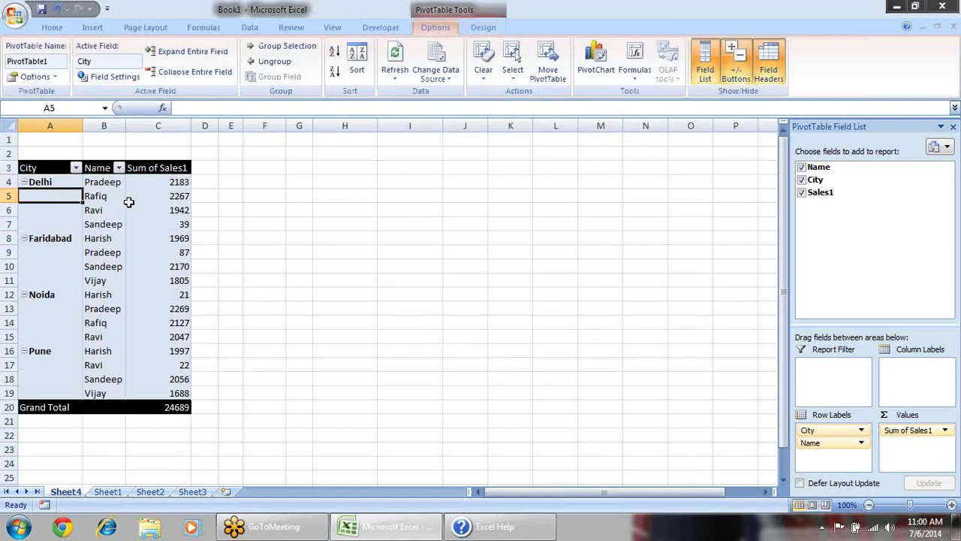
pyautogui.click(193, 72)
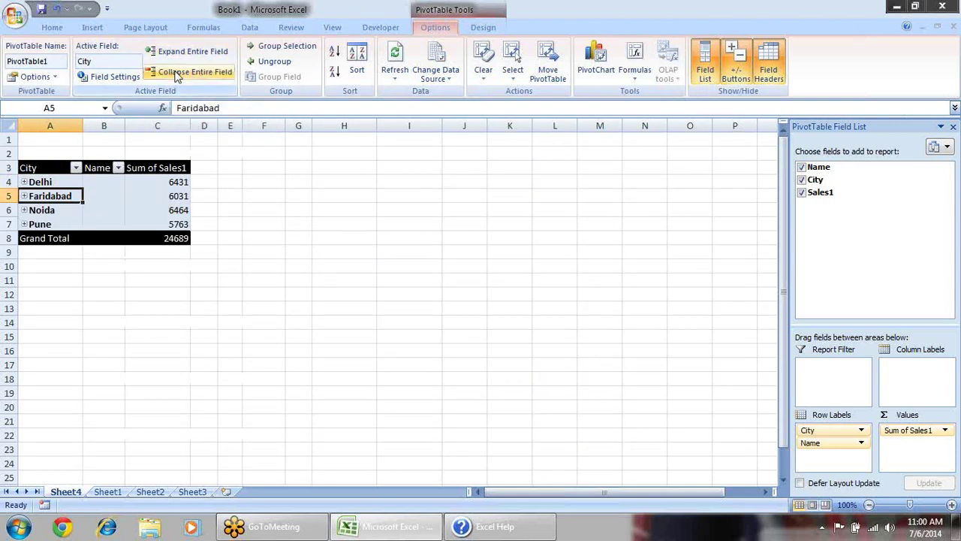
pyautogui.click(195, 53)
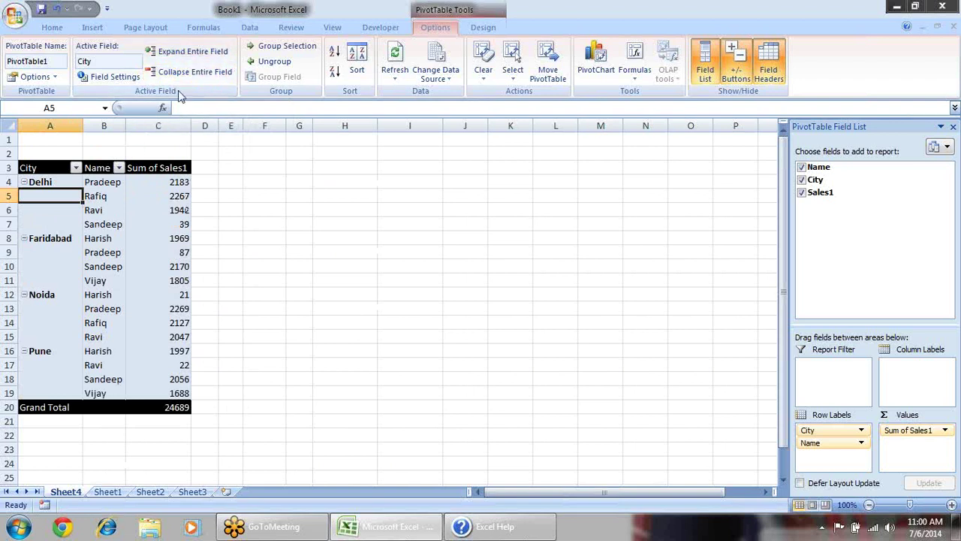
# - Collapse and expand the Delhi and Faridabad groups individually with their +/- buttons
pyautogui.click(24, 182)
pyautogui.click(172, 186)
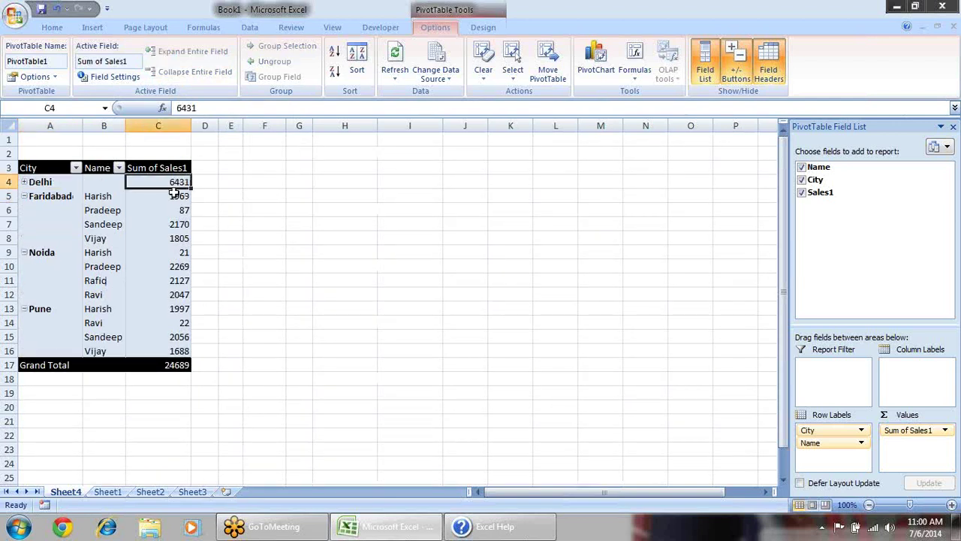
pyautogui.moveTo(184, 194)
pyautogui.click(24, 183)
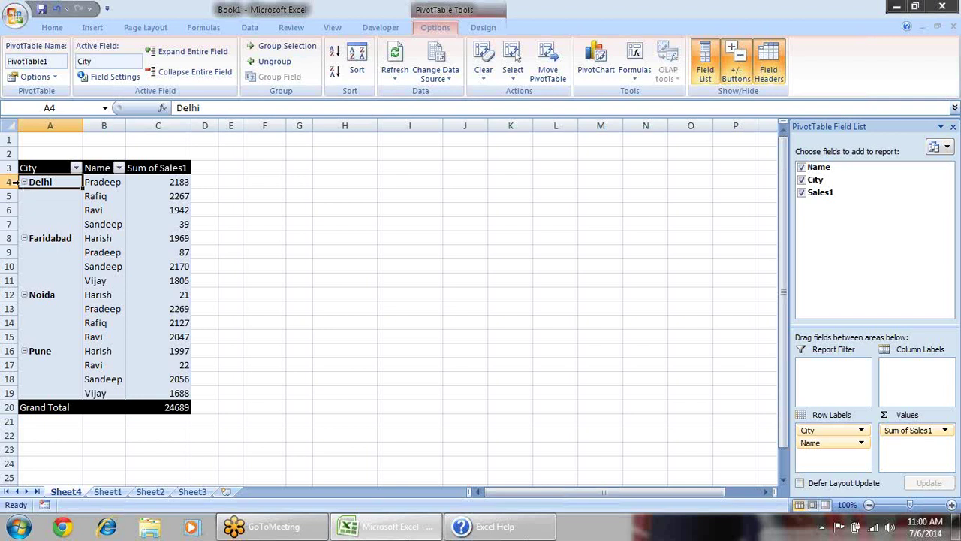
pyautogui.click(24, 239)
pyautogui.click(24, 239)
pyautogui.click(24, 239)
pyautogui.click(24, 238)
pyautogui.click(24, 239)
pyautogui.click(24, 238)
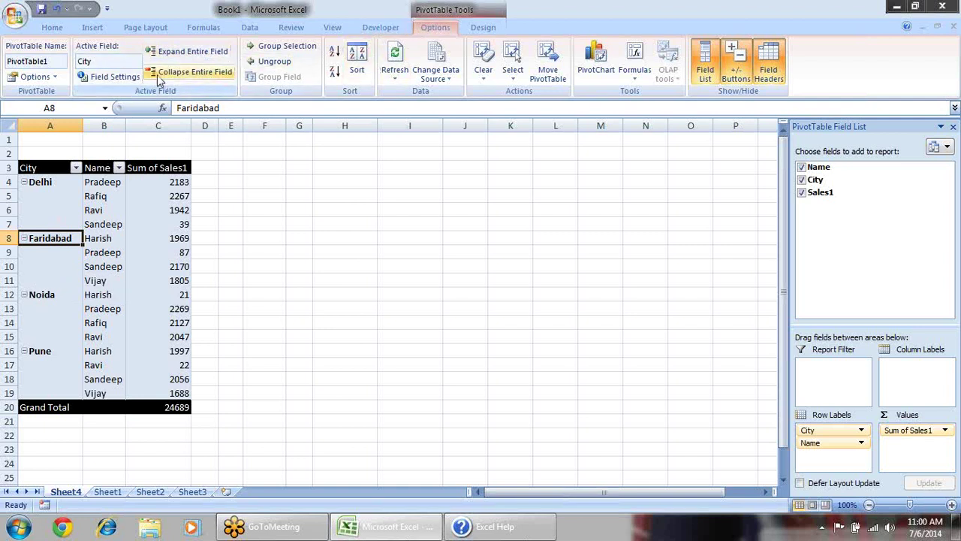
# - Collapse the entire City field so Delhi 6431 through Pune 5763 show one row each
pyautogui.click(210, 75)
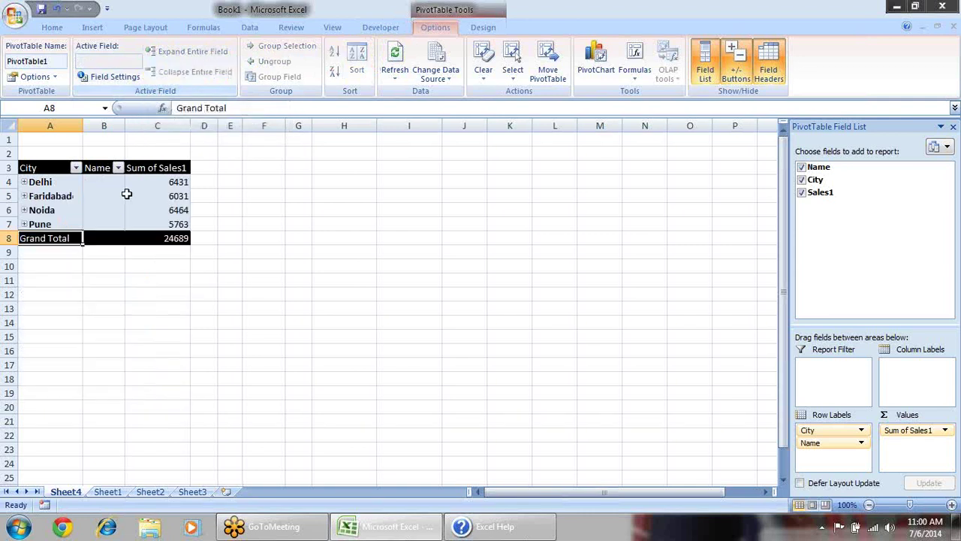
pyautogui.moveTo(62, 187); pyautogui.dragTo(45, 224)
pyautogui.click(204, 53)
pyautogui.click(199, 79)
pyautogui.click(255, 209)
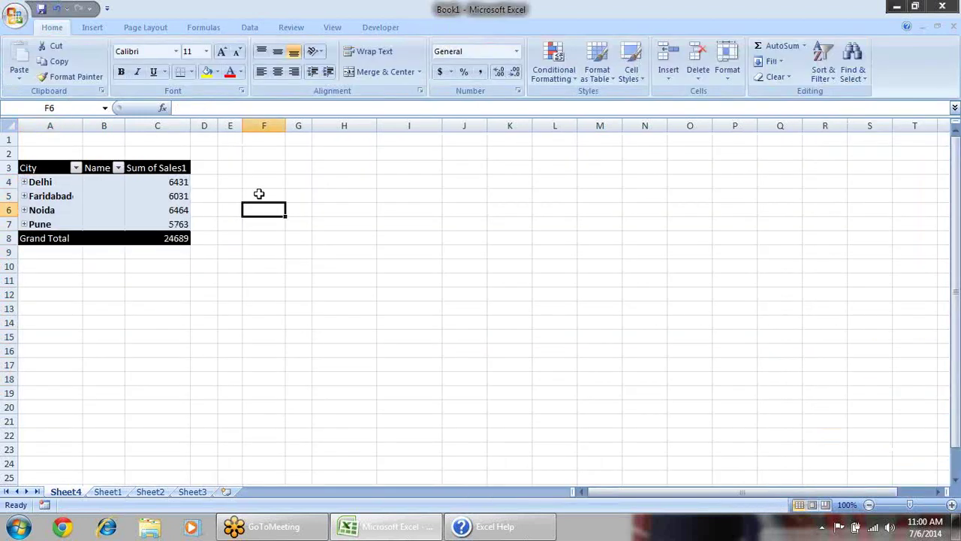
pyautogui.click(64, 196)
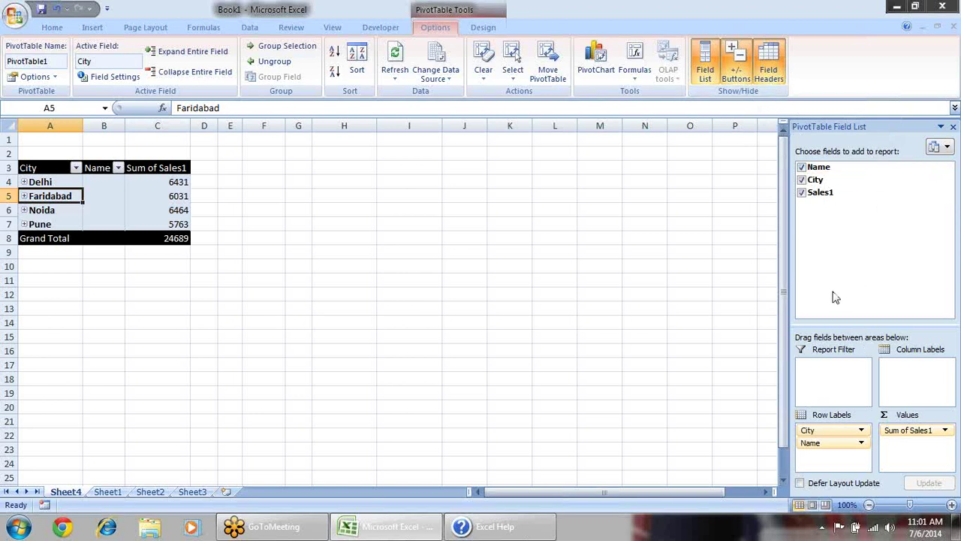
pyautogui.click(308, 180)
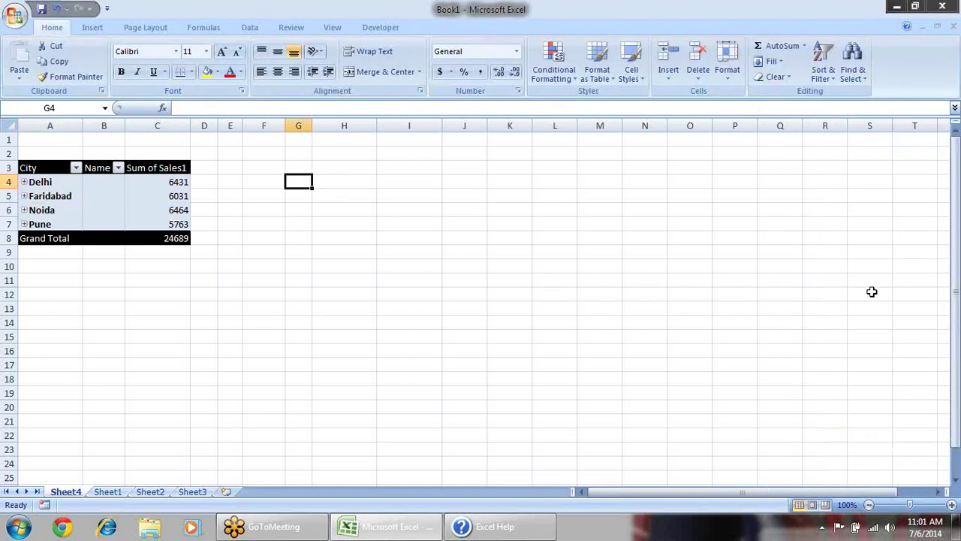
pyautogui.click(78, 197)
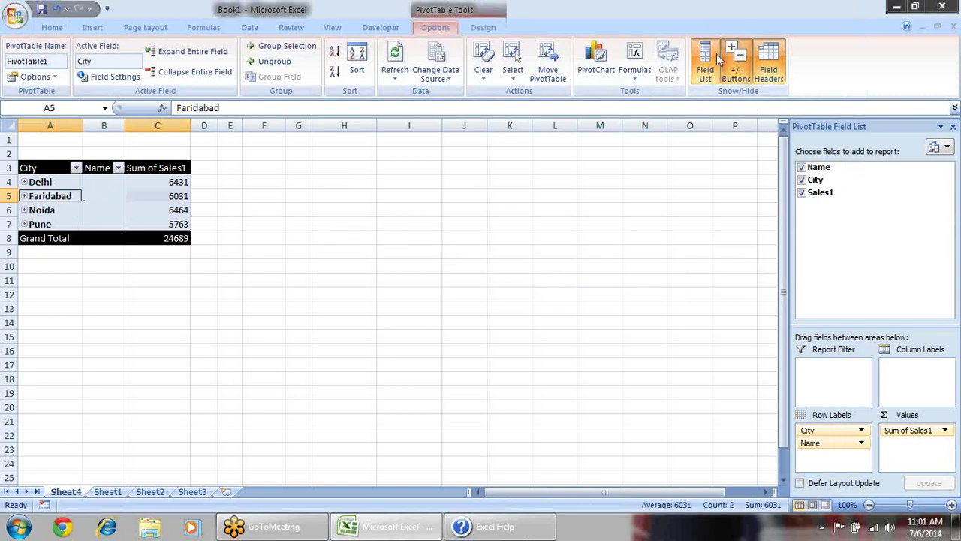
# - Hide and reshow the PivotTable Field List, then toggle the +/- buttons repeatedly, leaving them hidden
pyautogui.click(706, 73)
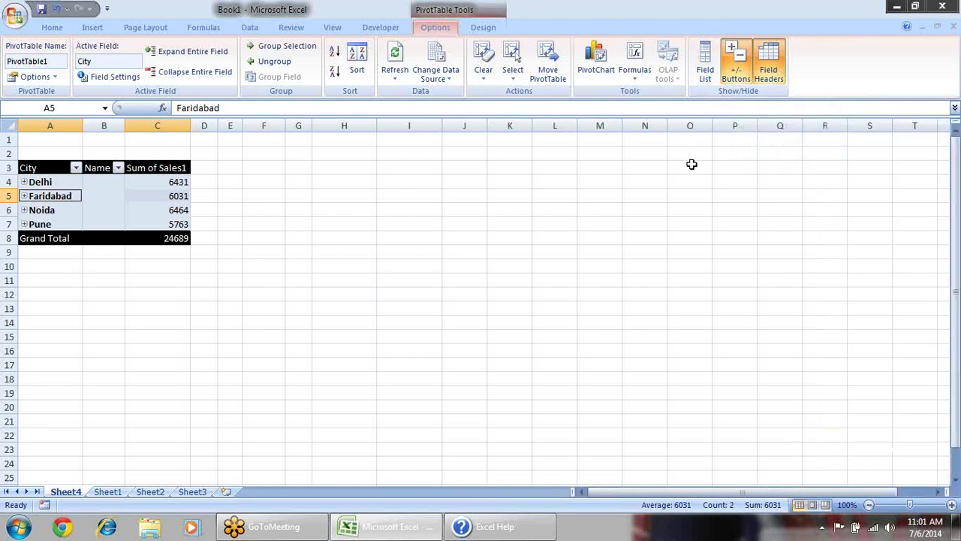
pyautogui.click(710, 75)
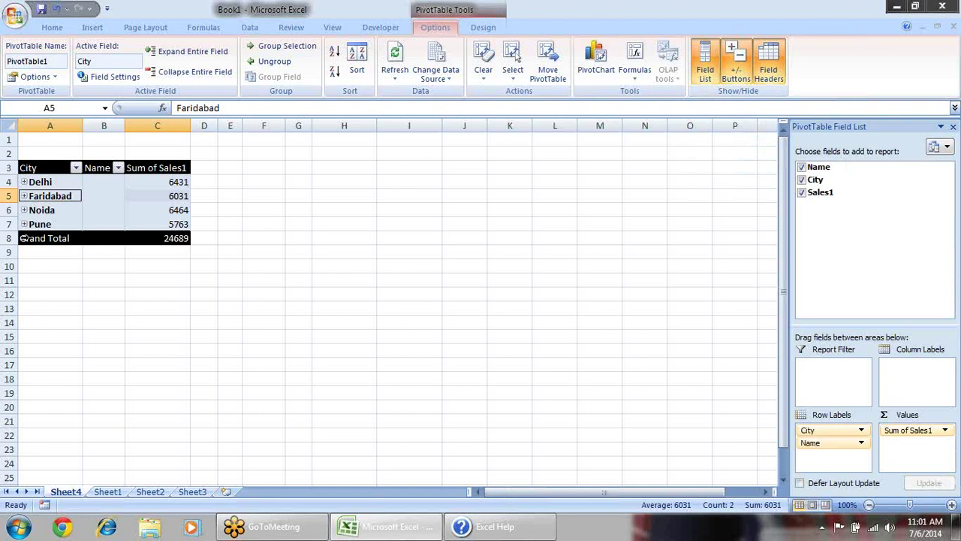
pyautogui.click(742, 70)
pyautogui.click(741, 69)
pyautogui.click(742, 69)
pyautogui.click(741, 69)
pyautogui.click(741, 70)
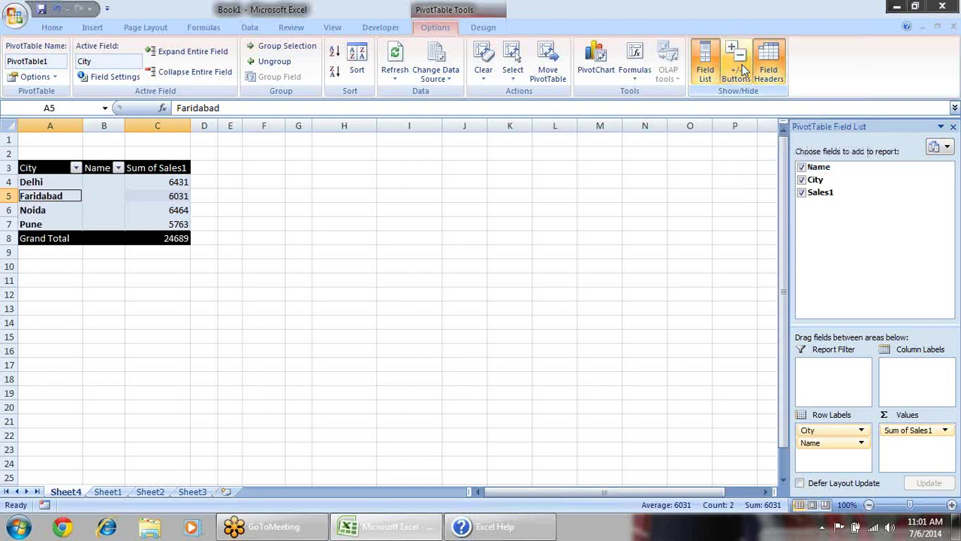
pyautogui.click(742, 69)
pyautogui.click(741, 69)
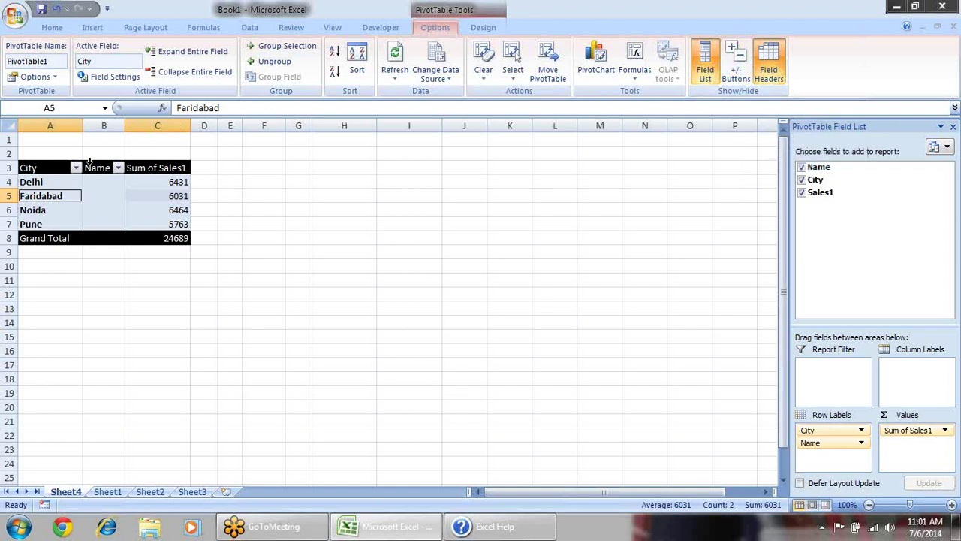
# - Toggle the City and Name field headers off and on several times
pyautogui.click(769, 66)
pyautogui.click(775, 69)
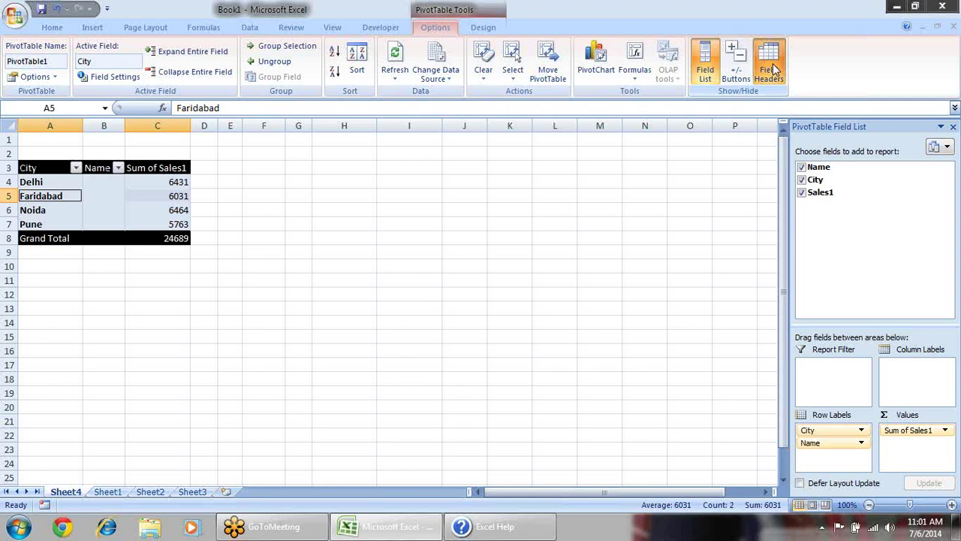
pyautogui.click(774, 69)
pyautogui.click(774, 69)
pyautogui.click(775, 69)
pyautogui.click(775, 70)
pyautogui.click(775, 69)
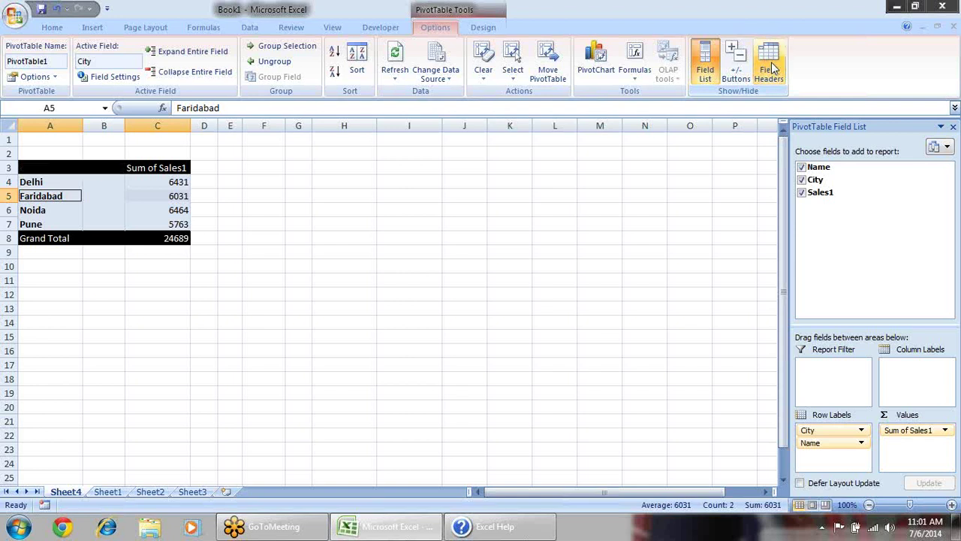
pyautogui.click(775, 69)
# - Leave the field headers shown, restore the +/- buttons, and expand every city to list its names
pyautogui.click(775, 69)
pyautogui.click(774, 68)
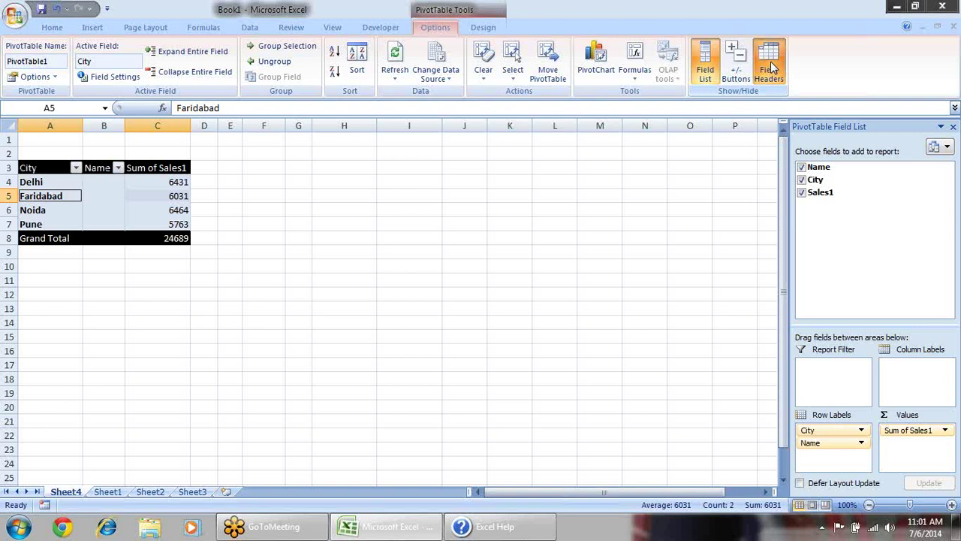
pyautogui.click(772, 66)
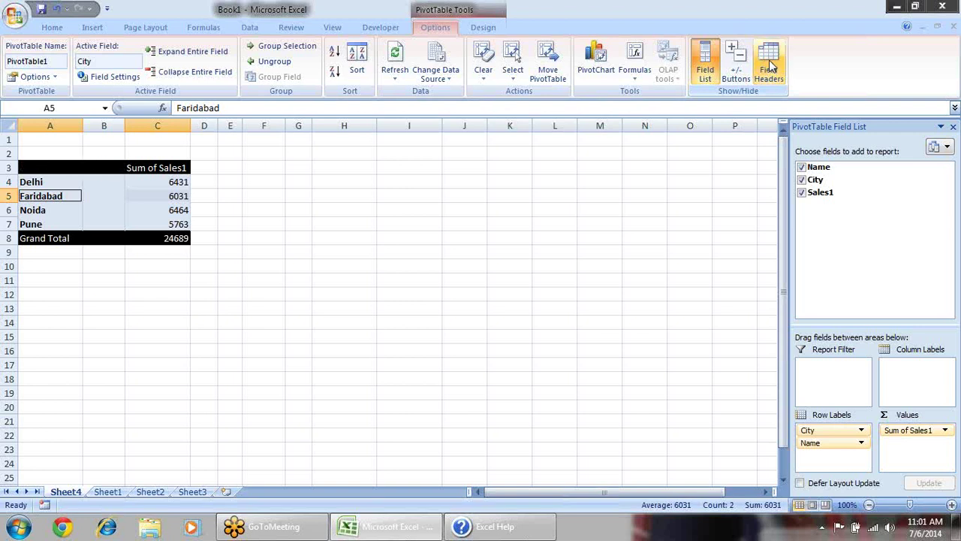
pyautogui.click(770, 64)
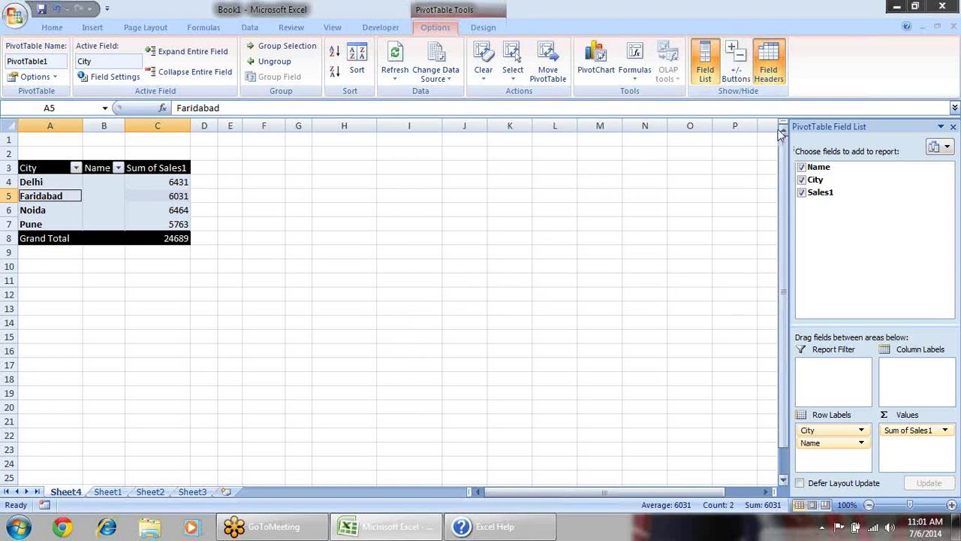
pyautogui.click(736, 66)
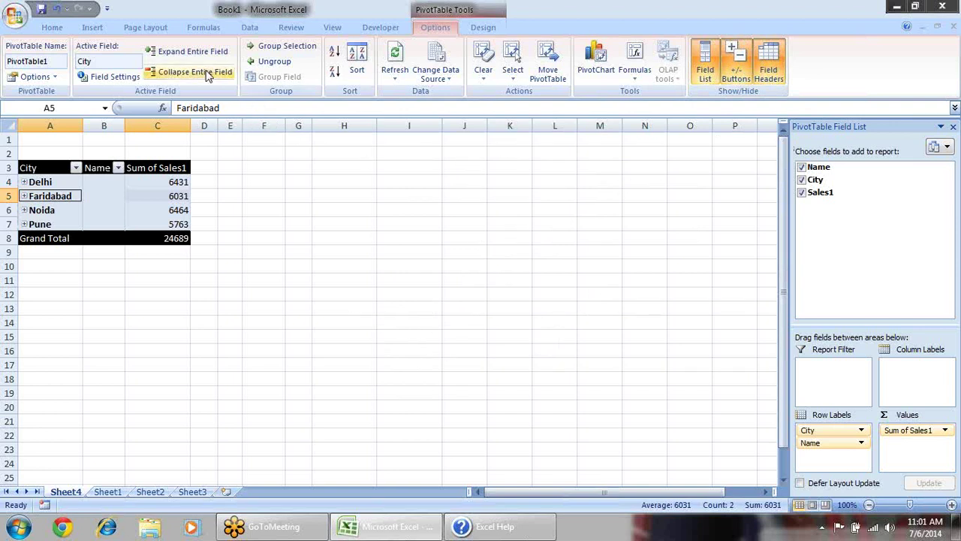
pyautogui.click(186, 51)
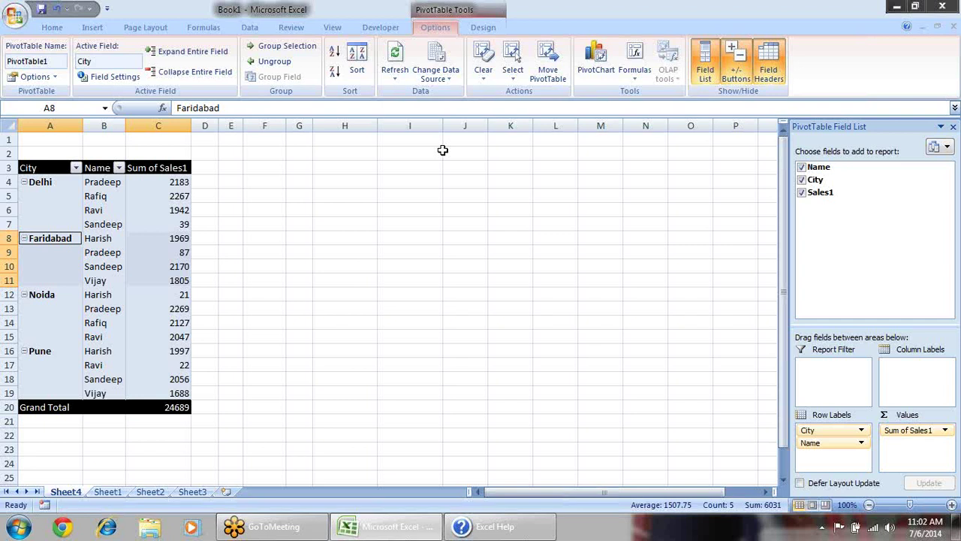
# - Select the pivot table from the City header down to Grand Total
pyautogui.click(75, 184)
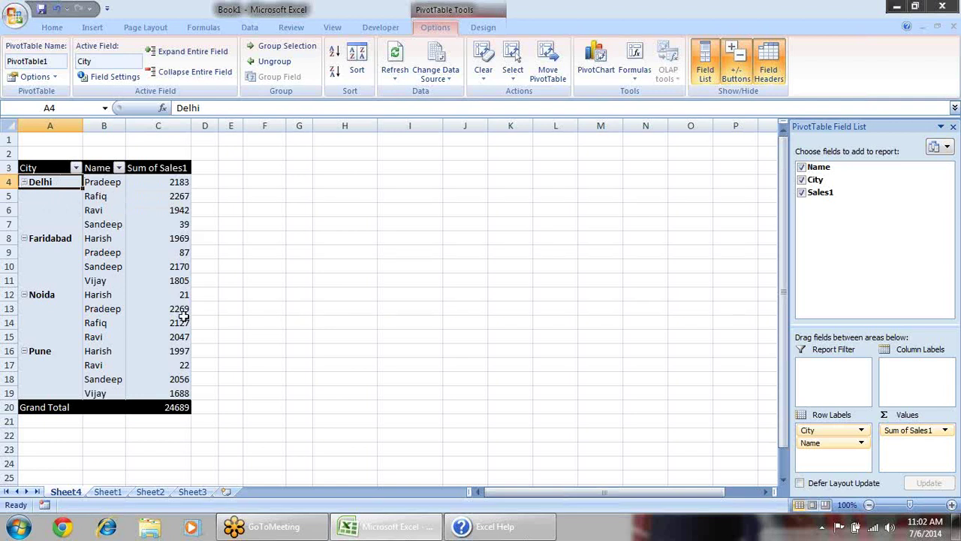
pyautogui.moveTo(187, 337)
pyautogui.moveTo(160, 209)
pyautogui.moveTo(51, 170); pyautogui.dragTo(156, 412)
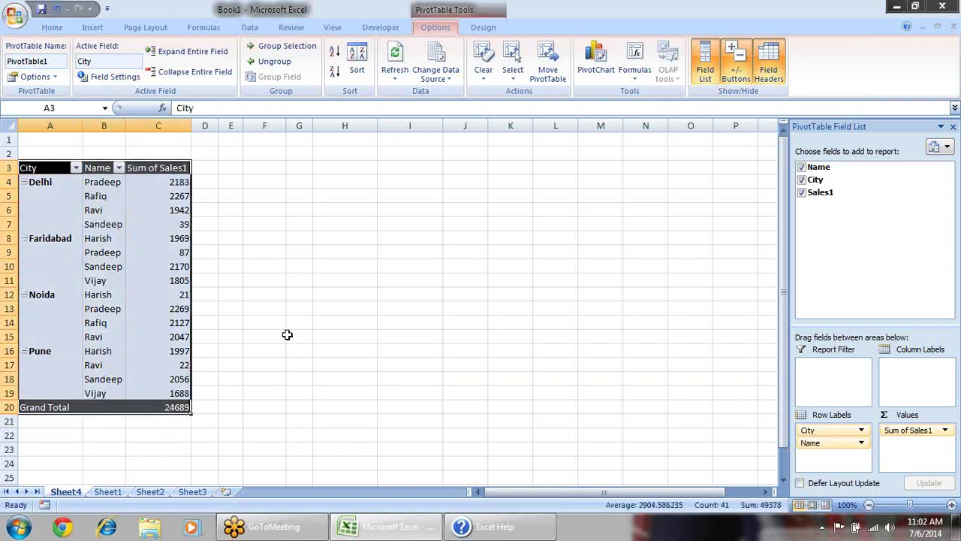
pyautogui.click(276, 255)
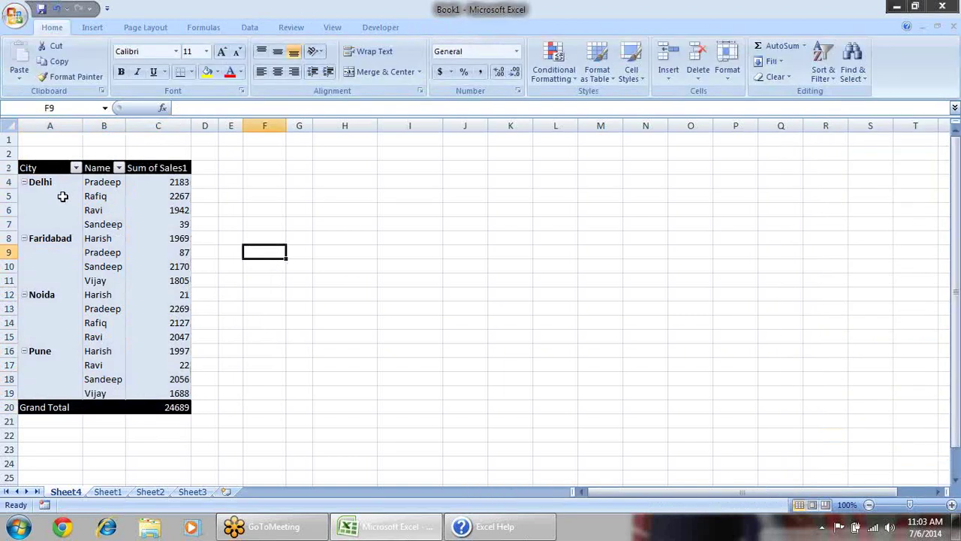
pyautogui.click(63, 196)
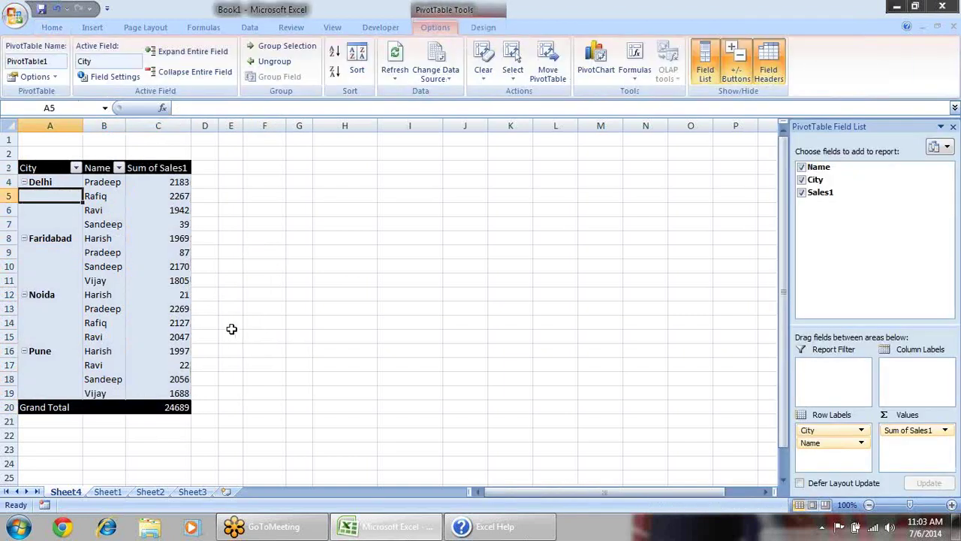
pyautogui.click(62, 219)
pyautogui.click(50, 194)
pyautogui.moveTo(54, 161); pyautogui.dragTo(143, 394)
# - Apply All Borders to every cell of the selected pivot table
pyautogui.click(51, 27)
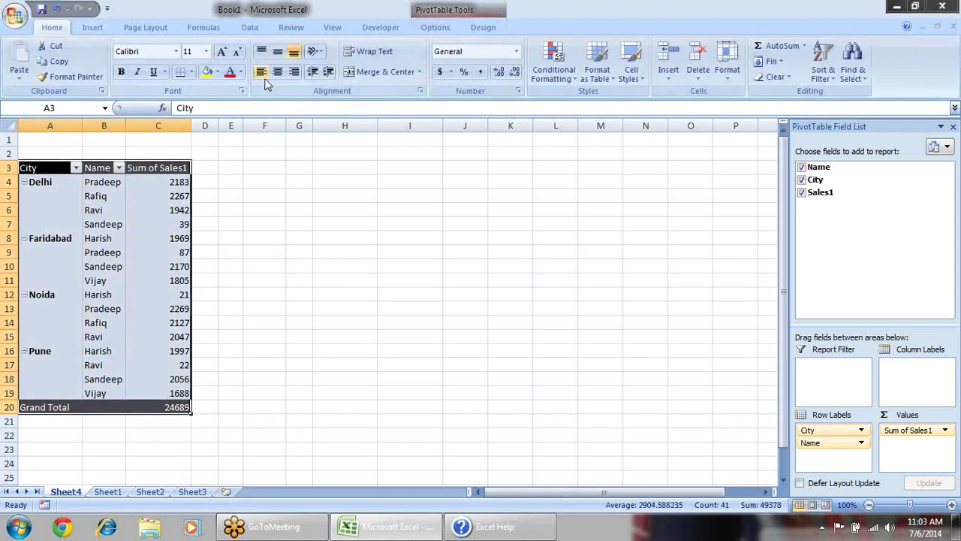
pyautogui.click(192, 72)
pyautogui.click(208, 184)
pyautogui.click(345, 234)
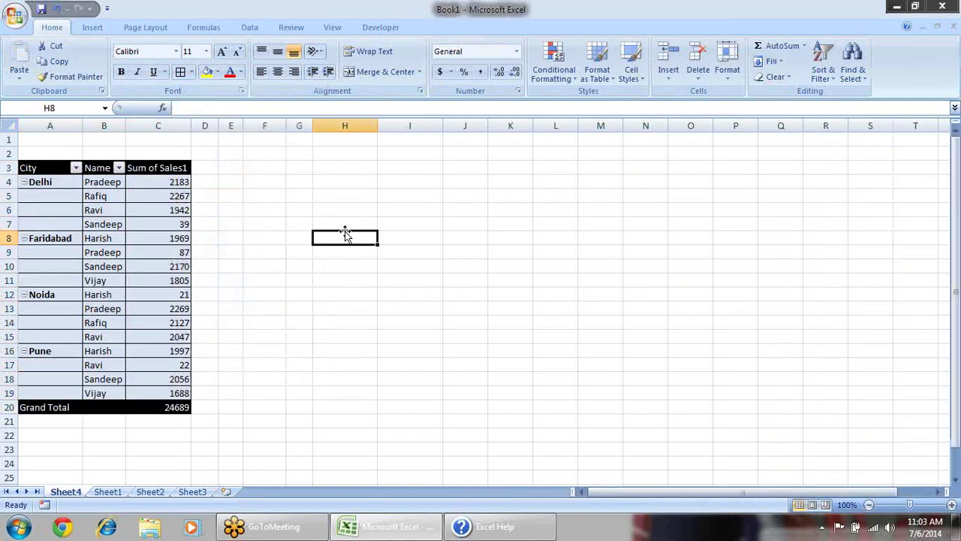
# - Select the Delhi label cells A4 to A7 in the pivot
pyautogui.click(62, 203)
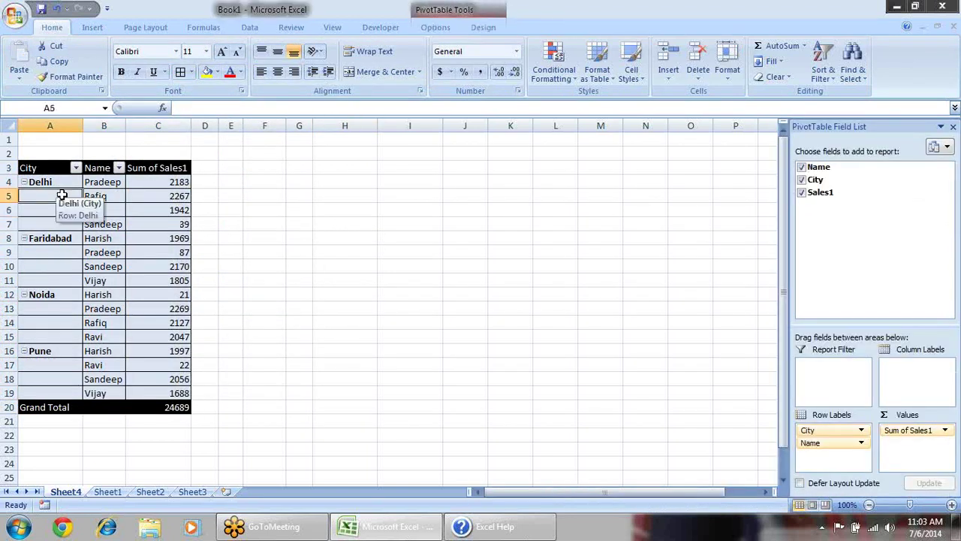
pyautogui.click(66, 184)
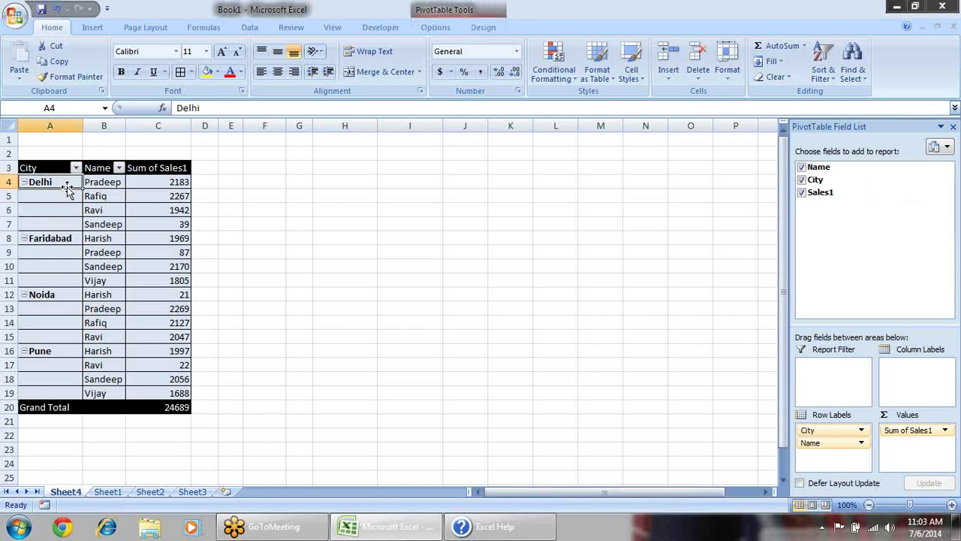
pyautogui.moveTo(71, 224); pyautogui.dragTo(66, 175)
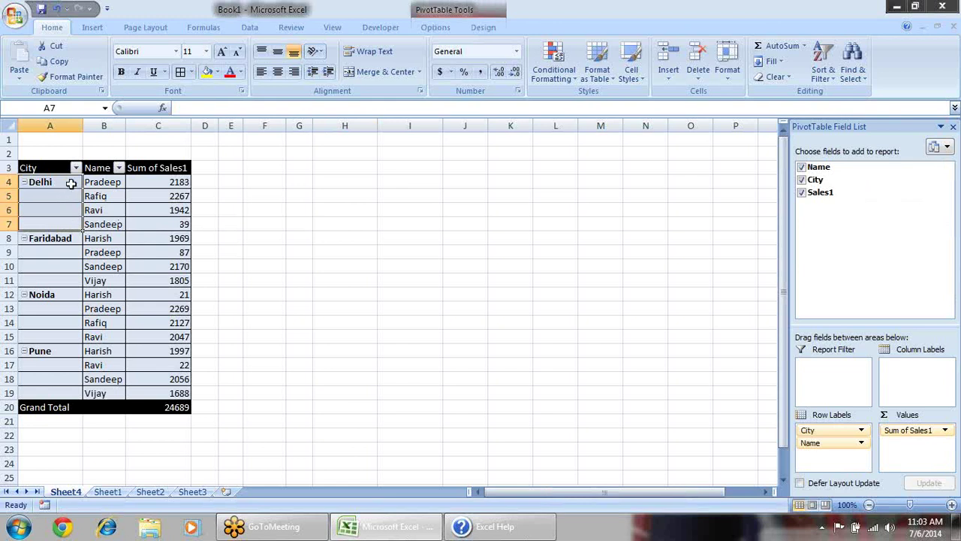
pyautogui.rightClick(65, 189)
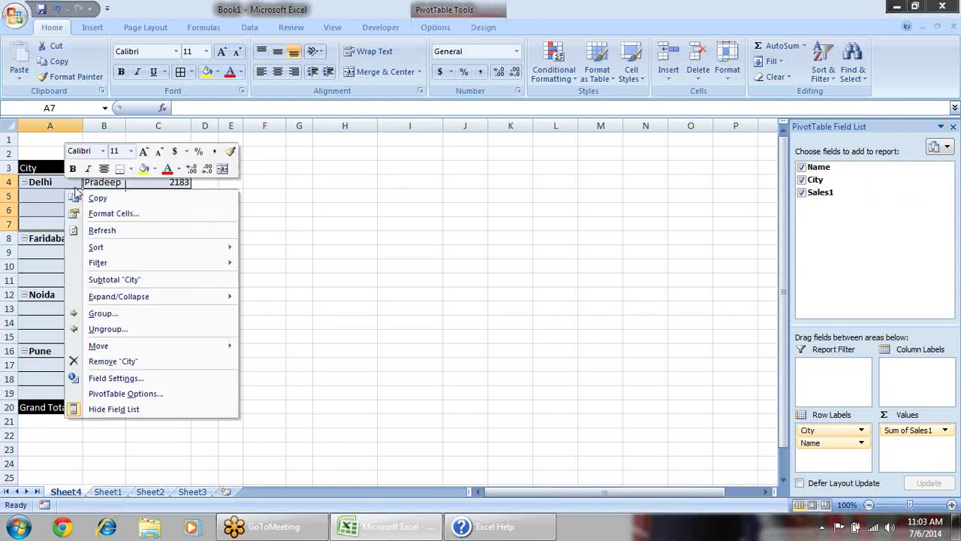
pyautogui.click(156, 394)
pyautogui.moveTo(146, 153); pyautogui.dragTo(399, 151)
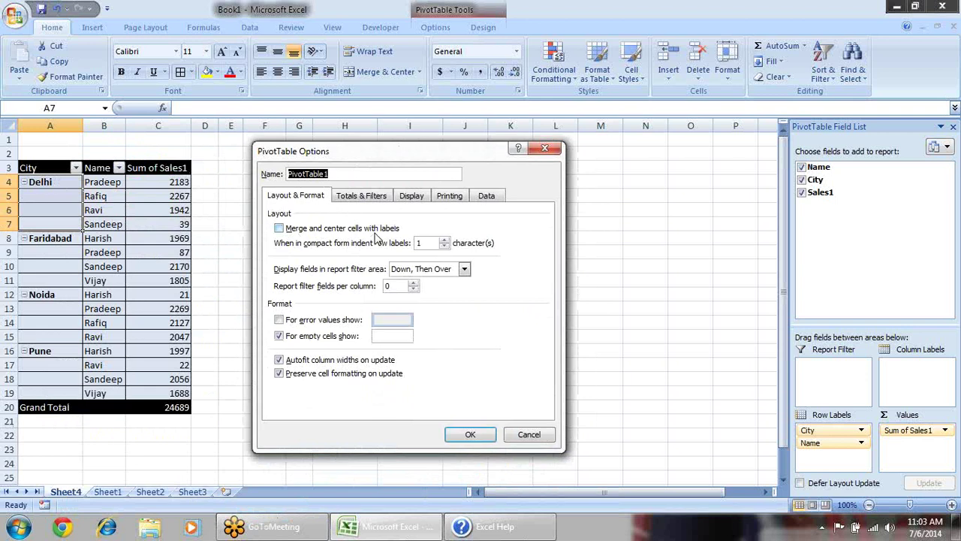
pyautogui.click(348, 229)
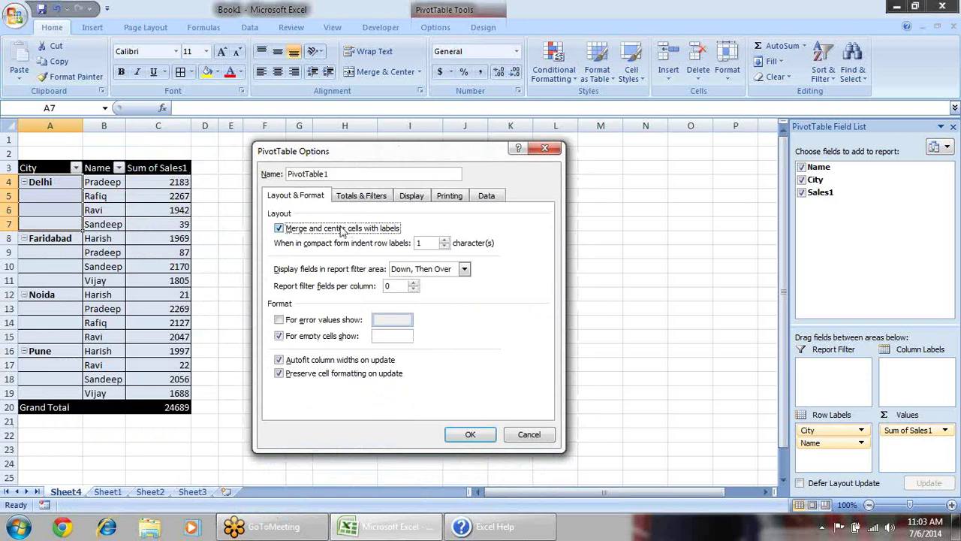
pyautogui.click(471, 439)
pyautogui.click(409, 299)
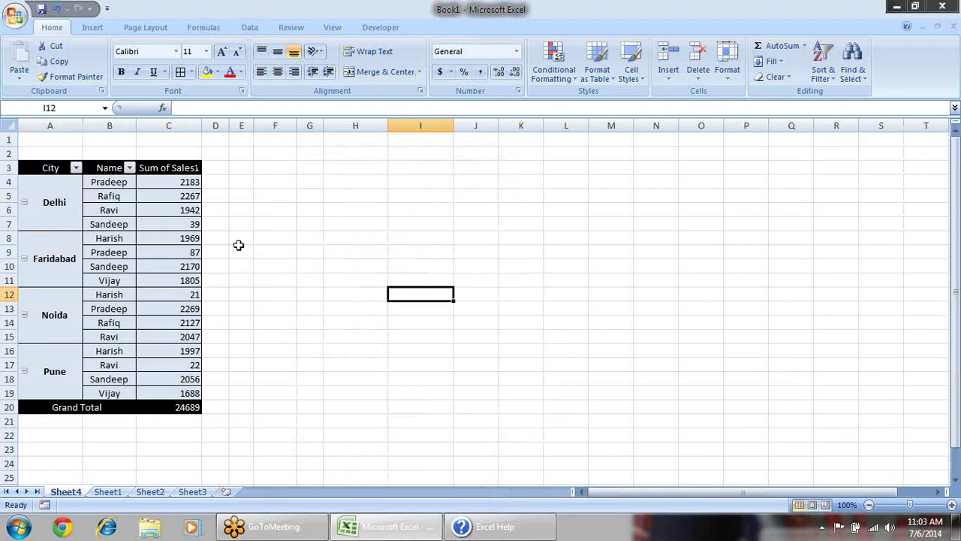
pyautogui.click(63, 202)
pyautogui.click(63, 240)
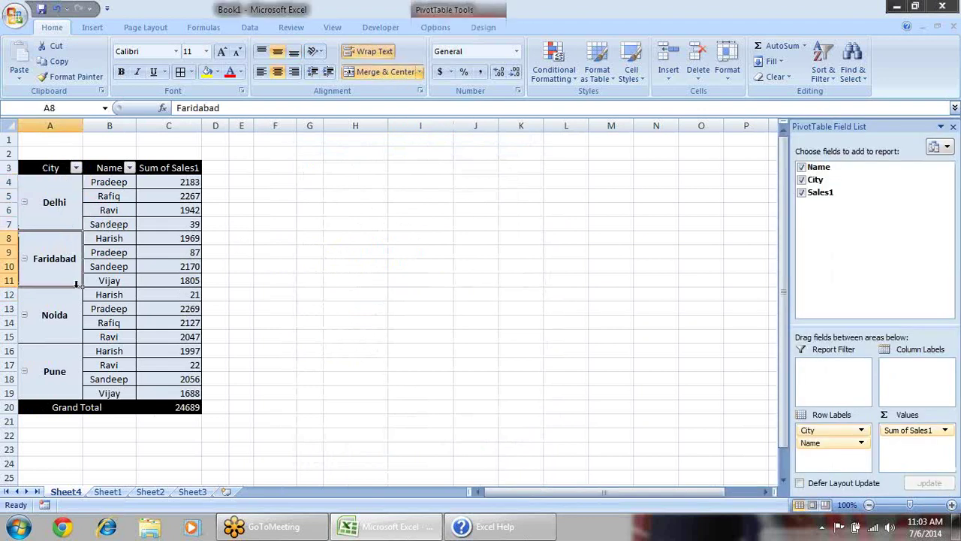
pyautogui.click(67, 302)
pyautogui.click(66, 365)
pyautogui.click(46, 315)
pyautogui.click(43, 264)
pyautogui.click(54, 223)
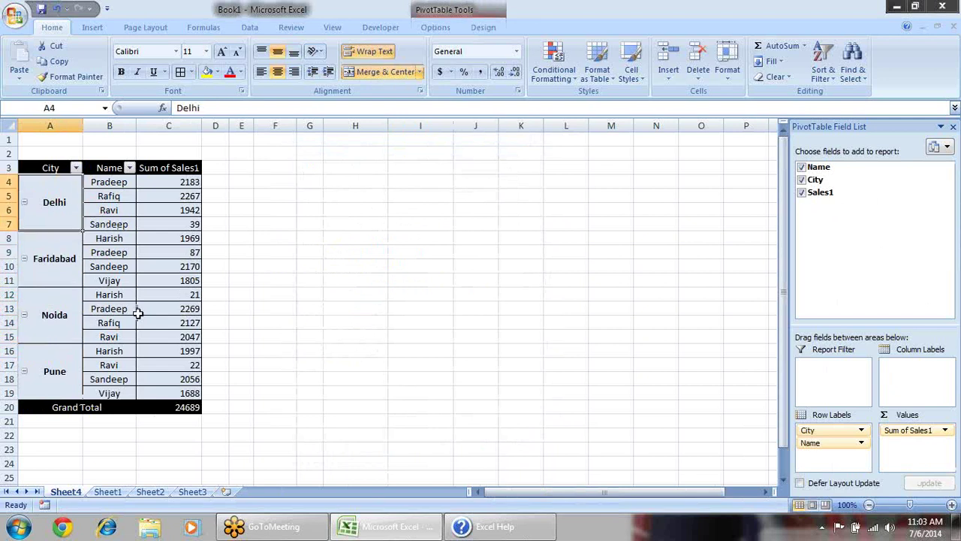
pyautogui.click(47, 275)
pyautogui.click(68, 307)
pyautogui.click(53, 368)
pyautogui.click(46, 309)
pyautogui.click(43, 268)
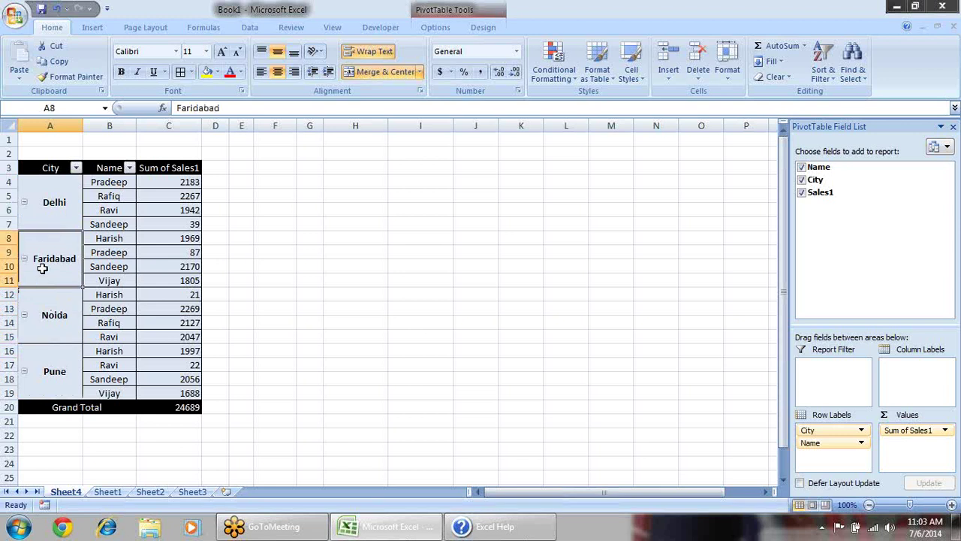
pyautogui.click(44, 217)
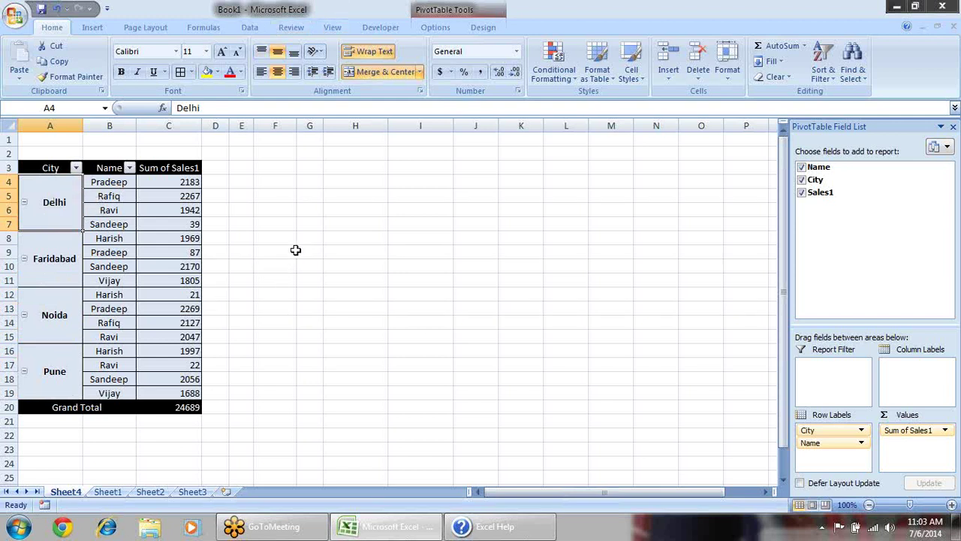
pyautogui.hotkey('ctrl', 'z')
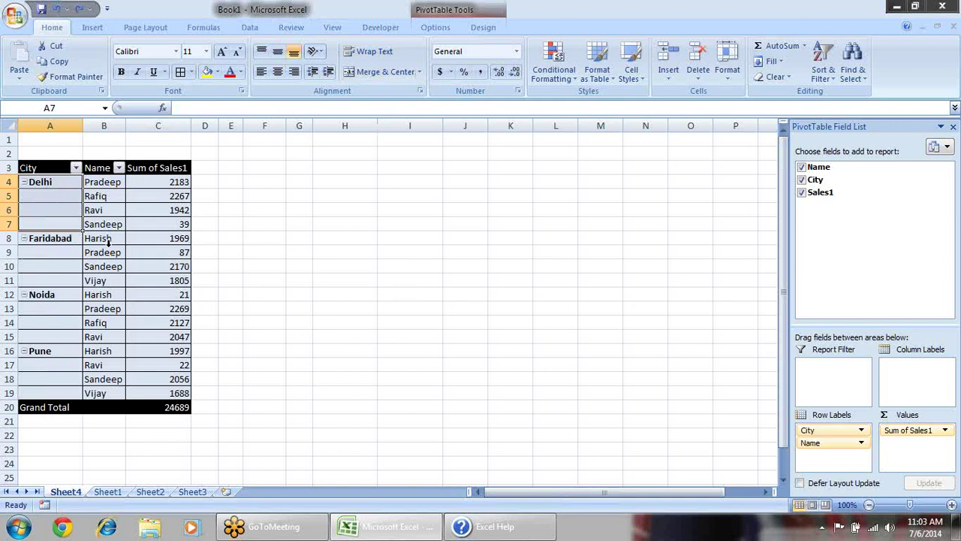
# - Copy the pivot data from City to Vijay and paste it into Sheet3 at A2
pyautogui.click(264, 252)
pyautogui.moveTo(61, 168); pyautogui.dragTo(178, 391)
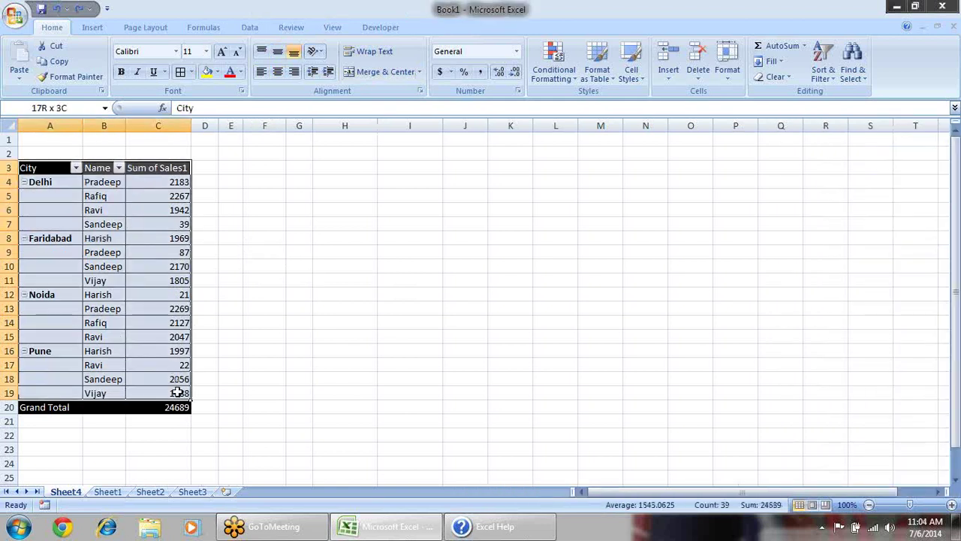
pyautogui.moveTo(177, 391); pyautogui.dragTo(177, 391)
pyautogui.hotkey('ctrl', 'c')
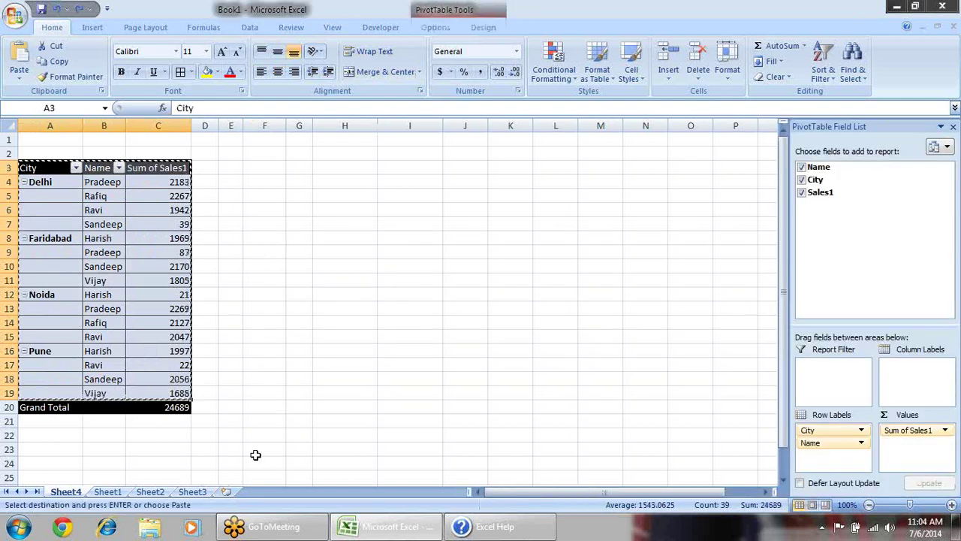
pyautogui.click(193, 494)
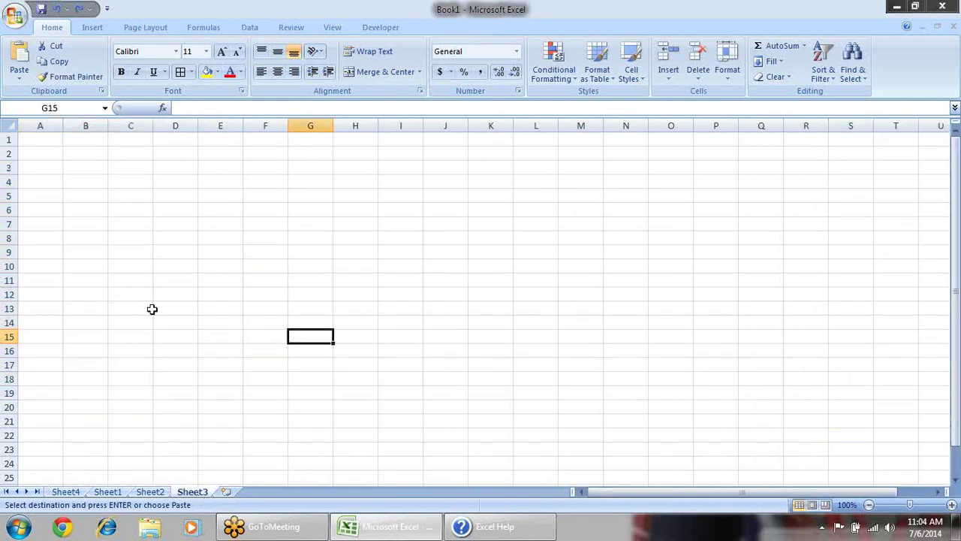
pyautogui.click(56, 153)
pyautogui.hotkey('ctrl', 'v')
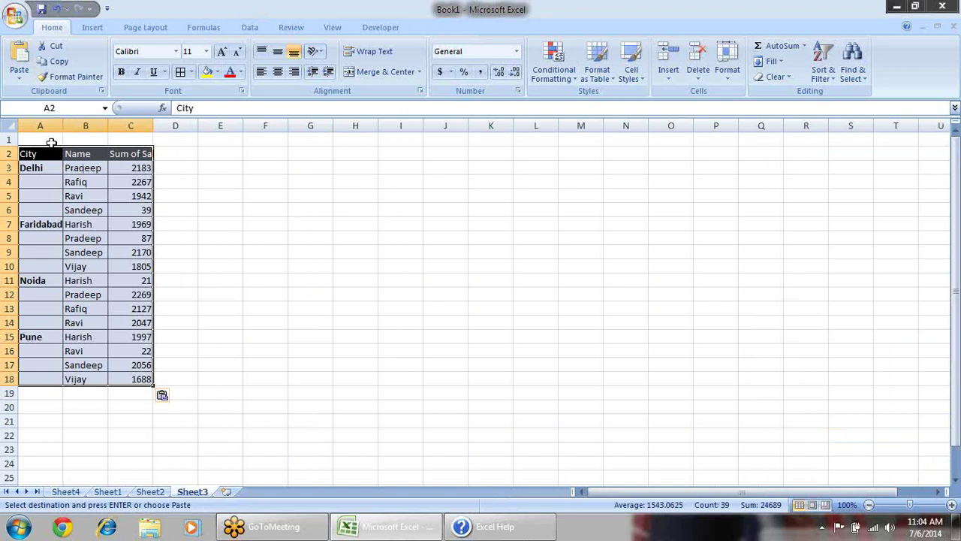
# - Widen column A and auto-fit column C so Sum of Sales1 shows fully
pyautogui.moveTo(62, 128); pyautogui.dragTo(64, 128)
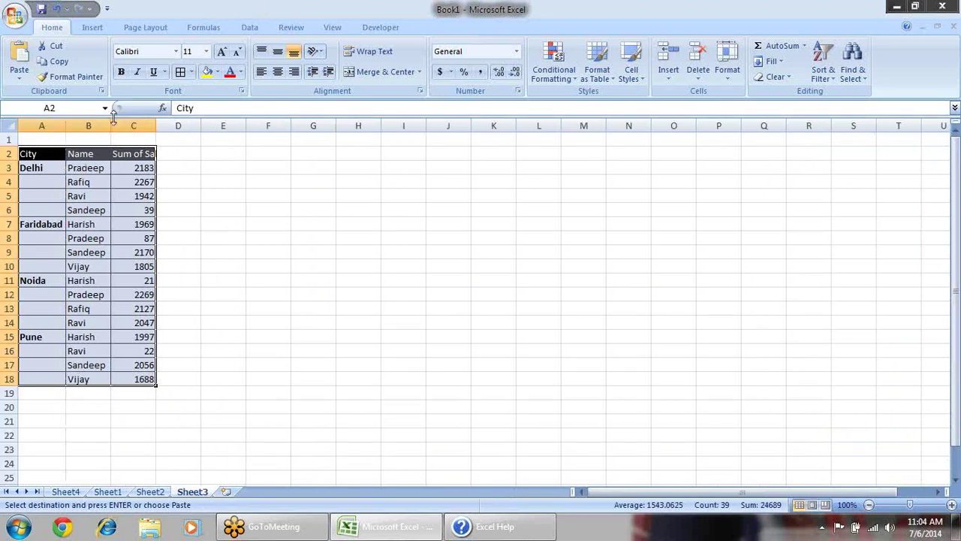
pyautogui.moveTo(111, 123); pyautogui.dragTo(85, 128)
pyautogui.click(209, 164)
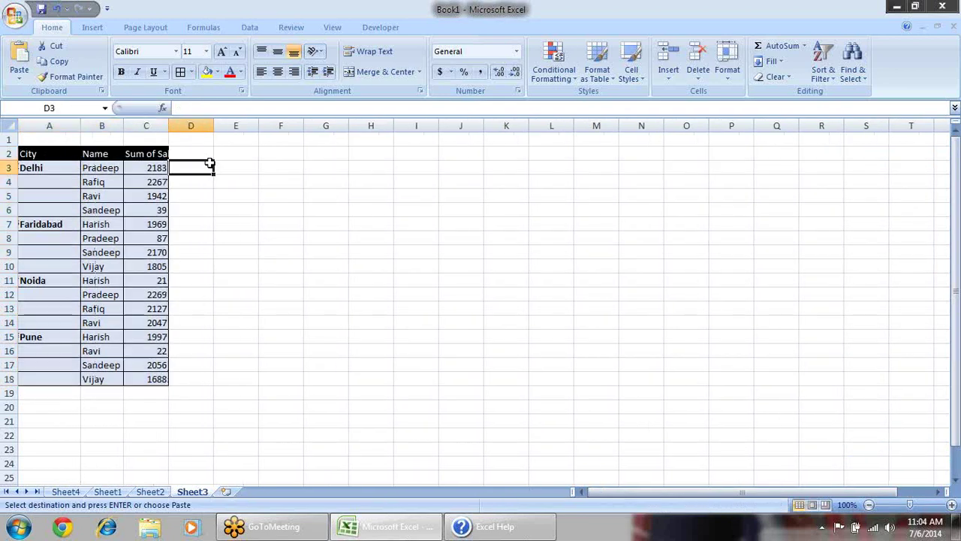
pyautogui.doubleClick(168, 124)
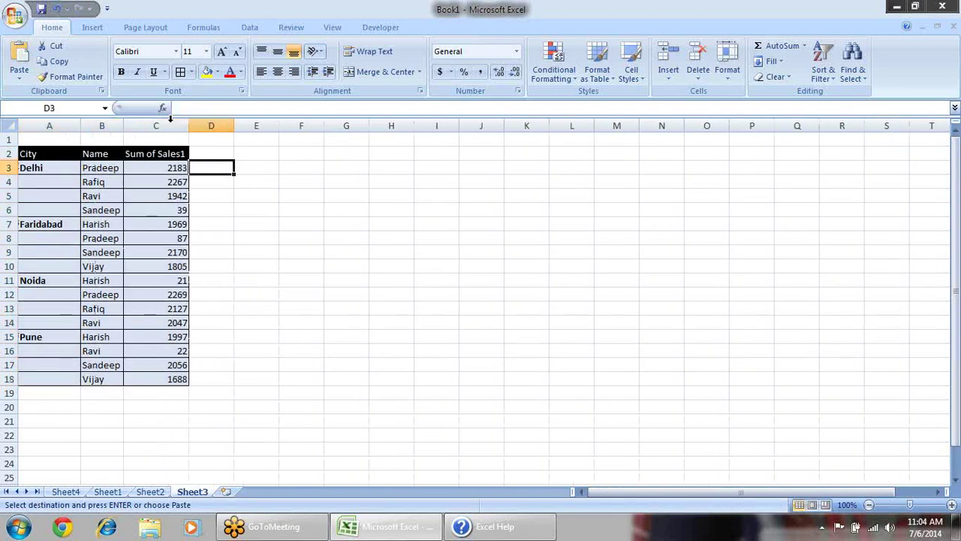
pyautogui.click(258, 300)
pyautogui.click(41, 180)
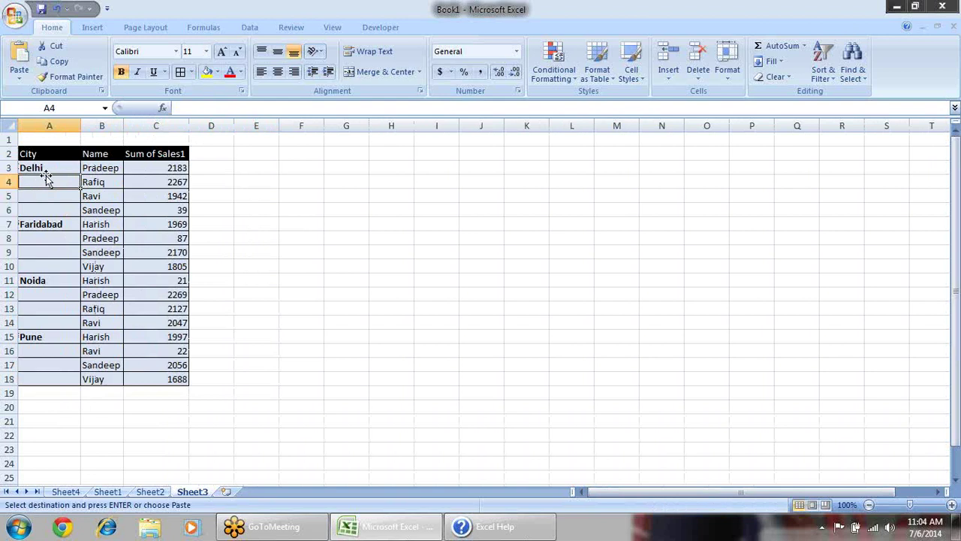
# - Delete the empty row 1 on Sheet3
pyautogui.rightClick(6, 140)
pyautogui.click(77, 232)
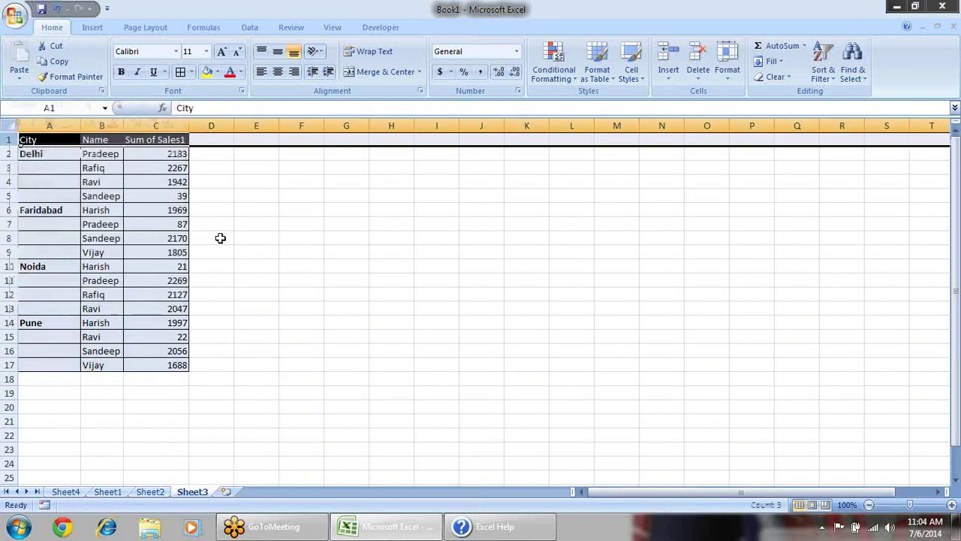
pyautogui.click(289, 237)
# - Inspect the blank City cells under each city and open Find & Select
pyautogui.moveTo(35, 164); pyautogui.dragTo(64, 364)
pyautogui.click(45, 343)
pyautogui.moveTo(118, 338); pyautogui.dragTo(170, 365)
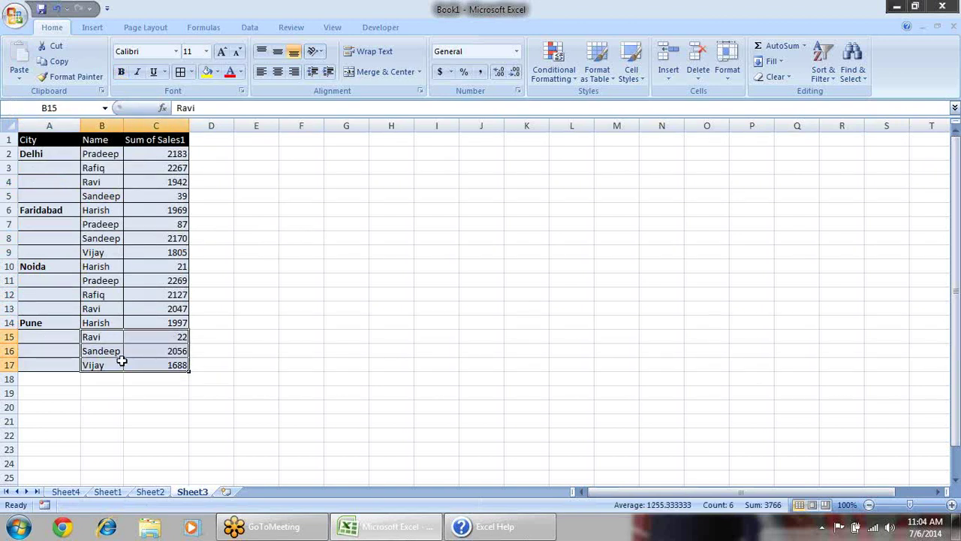
pyautogui.click(43, 165)
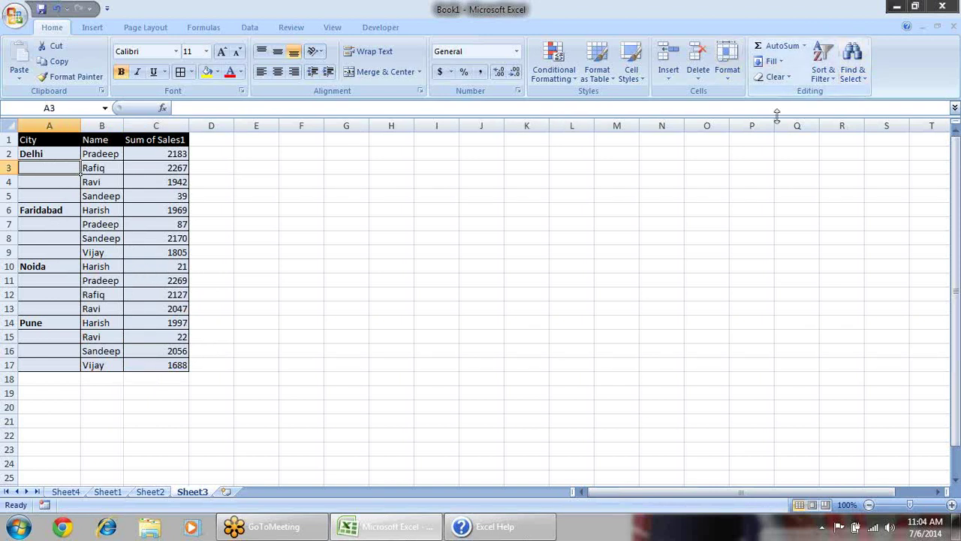
pyautogui.click(60, 181)
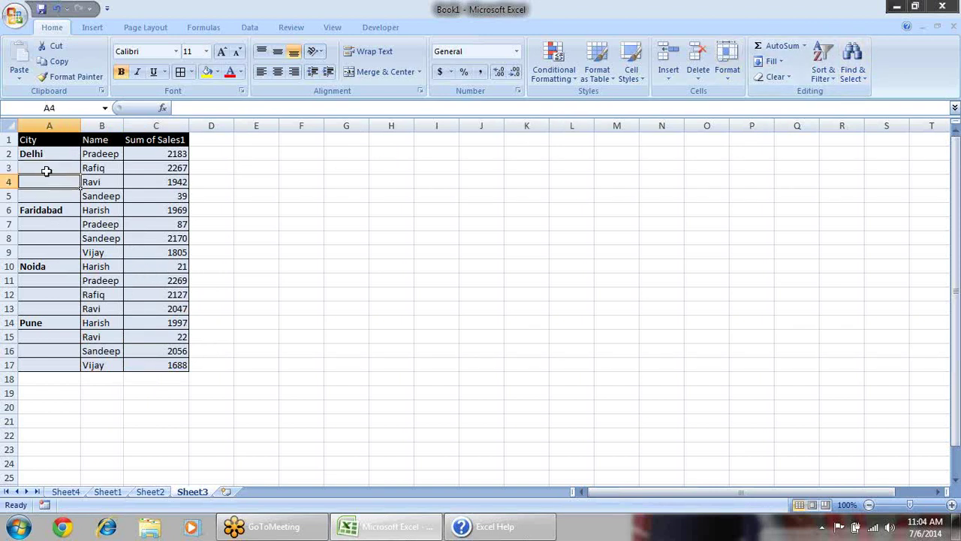
pyautogui.click(46, 171)
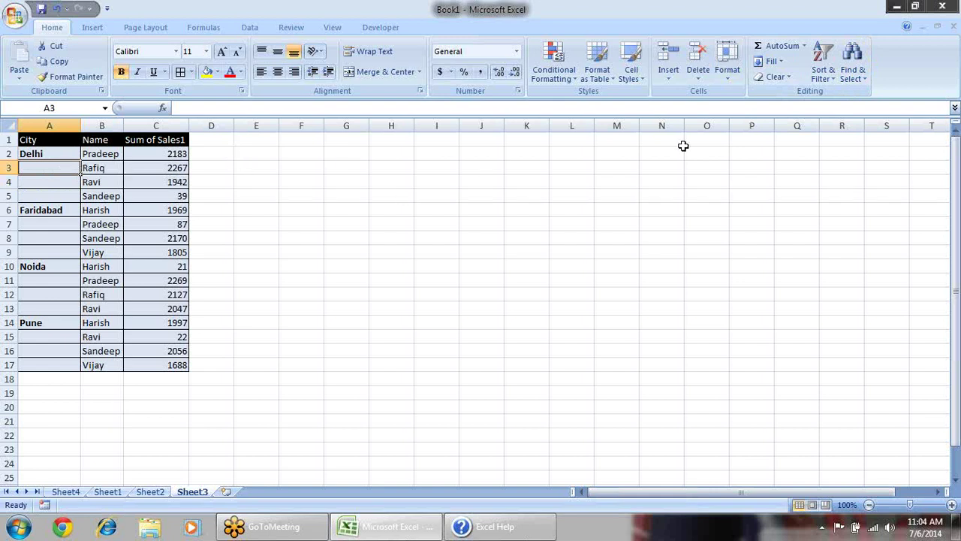
pyautogui.click(854, 73)
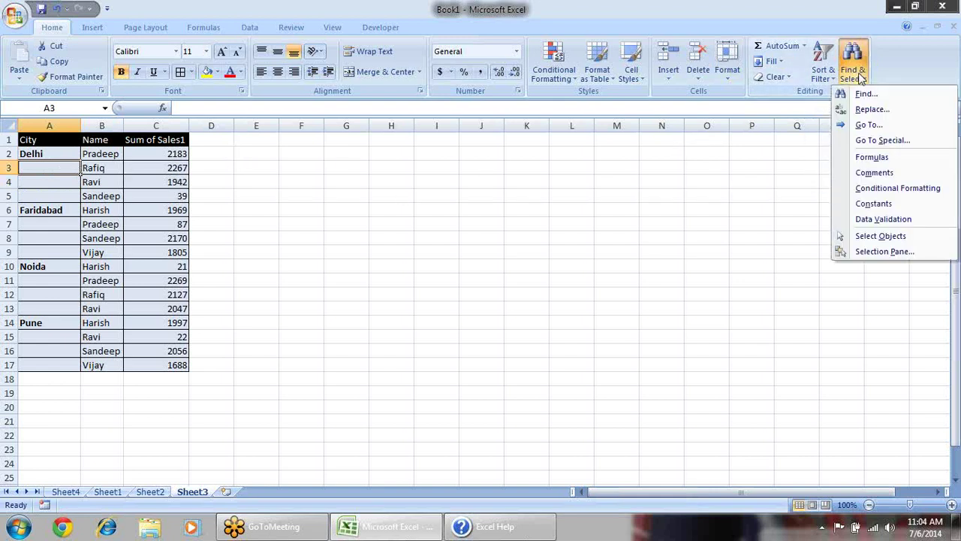
# - Fill selected blanks with =A2 via Go To Special, then undo the spill into rows 18-22
pyautogui.click(877, 143)
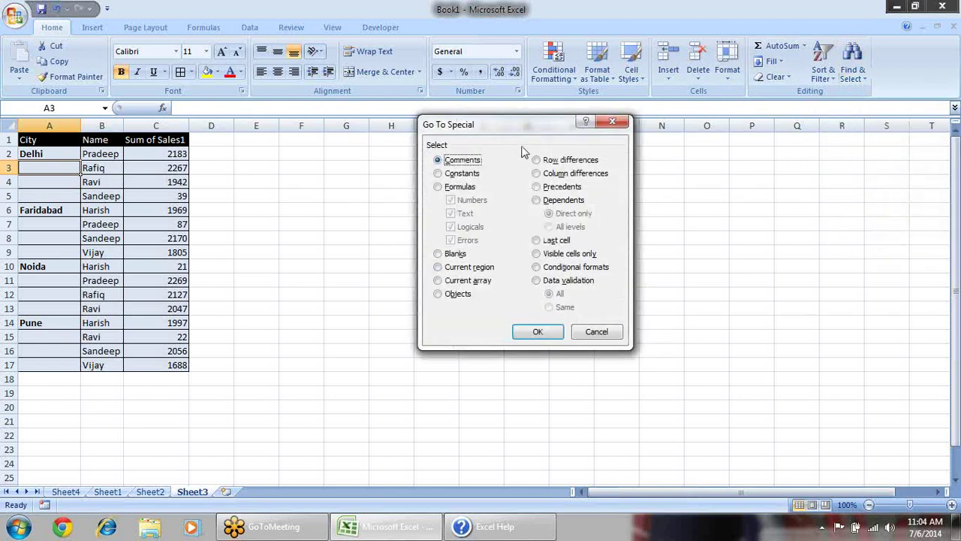
pyautogui.click(451, 254)
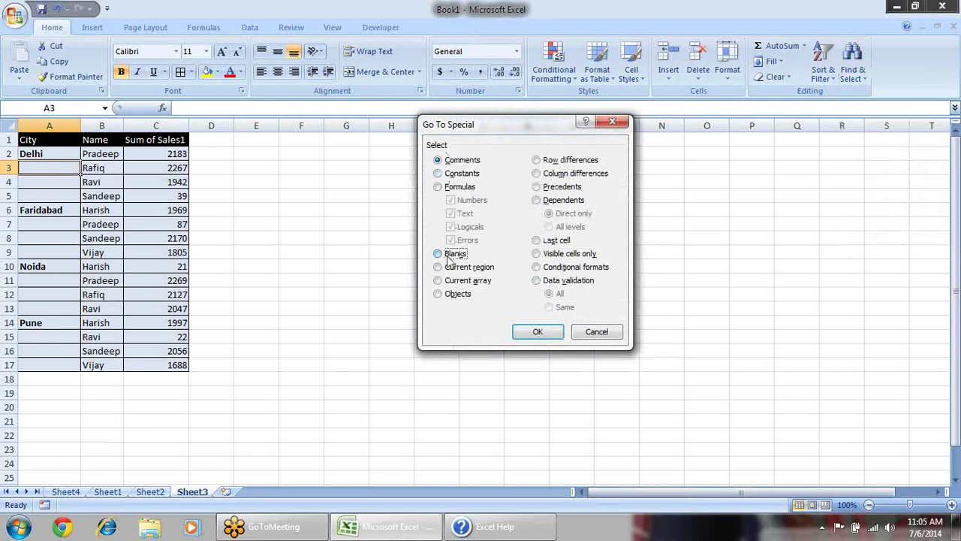
pyautogui.click(538, 332)
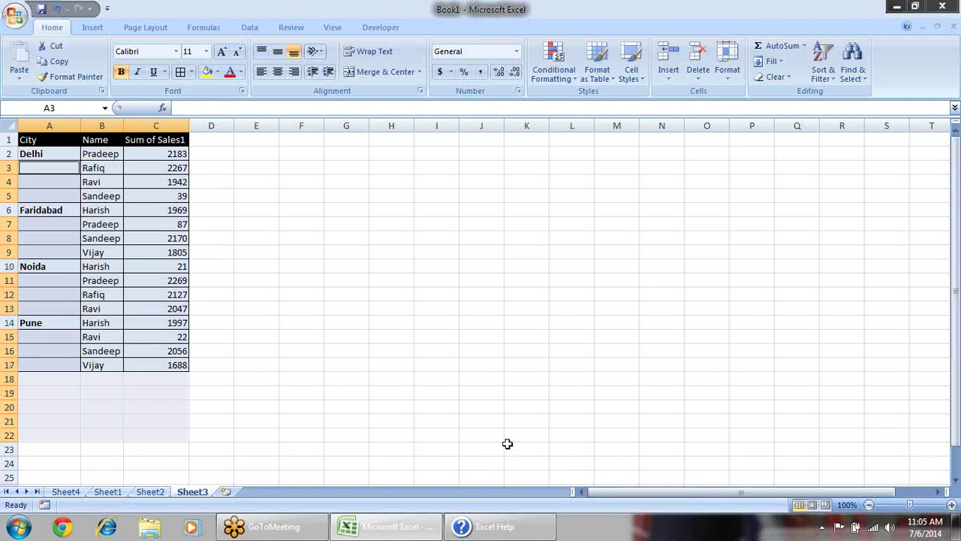
pyautogui.write('=')
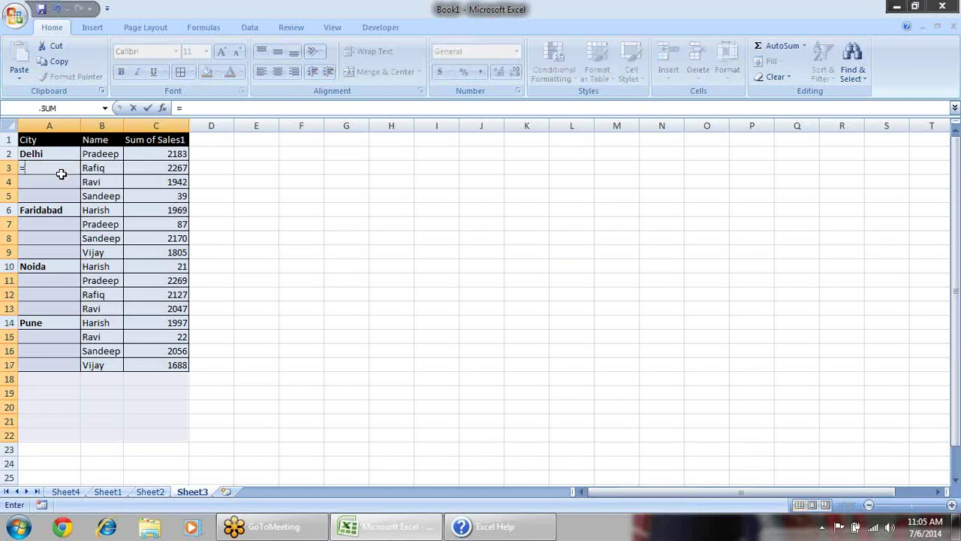
pyautogui.press('Up')
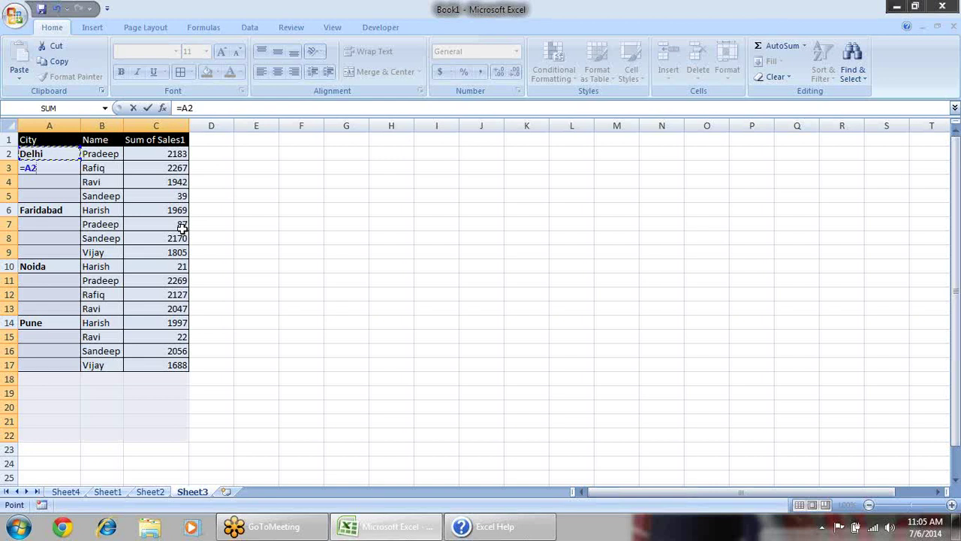
pyautogui.hotkey('ctrl', 'Return')
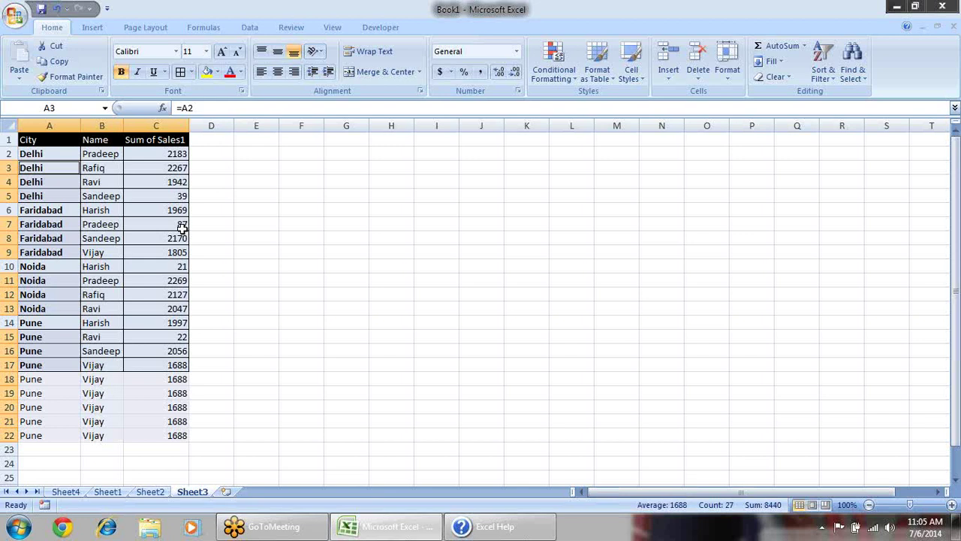
pyautogui.hotkey('ctrl', 'z')
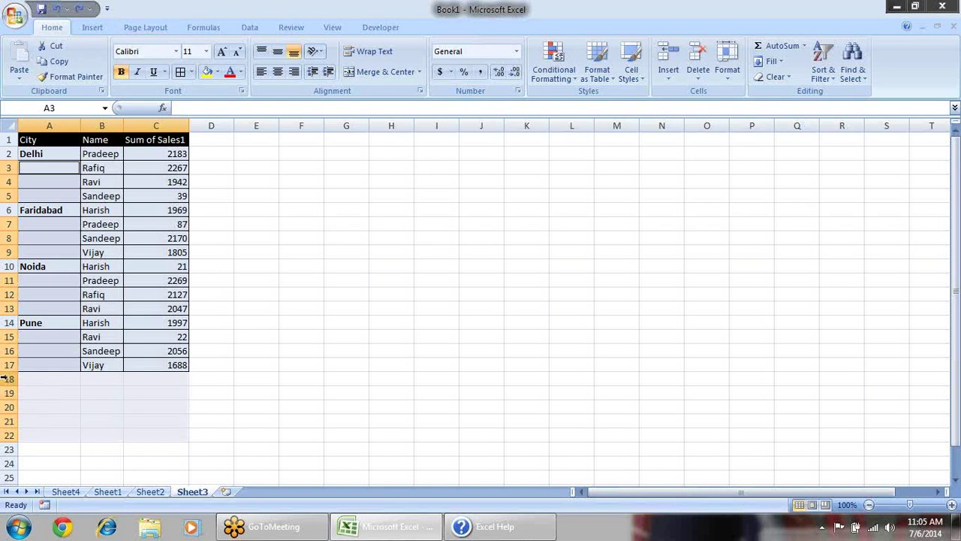
# - Select the whole table from A1 and turn on AutoFilter for its headers
pyautogui.click(60, 381)
pyautogui.click(55, 394)
pyautogui.click(60, 421)
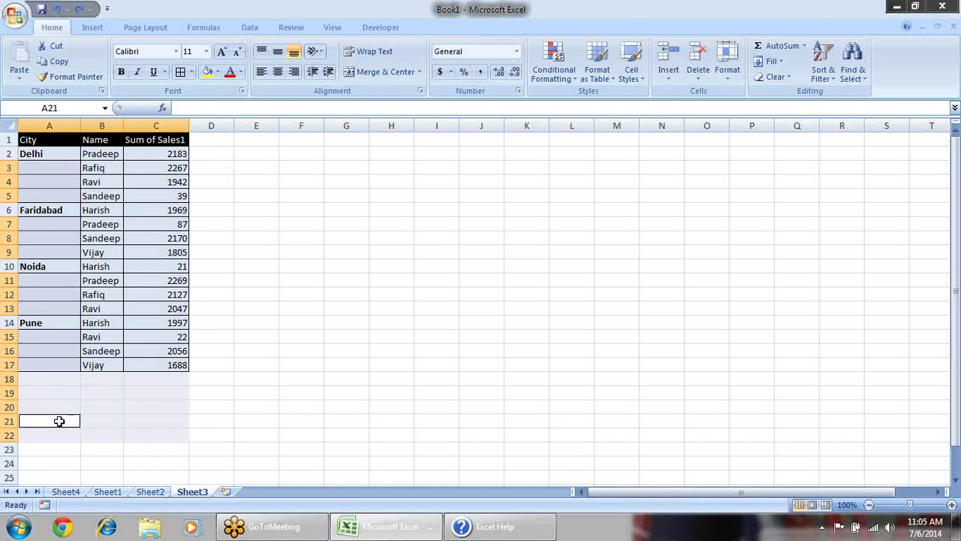
pyautogui.click(52, 436)
pyautogui.click(314, 421)
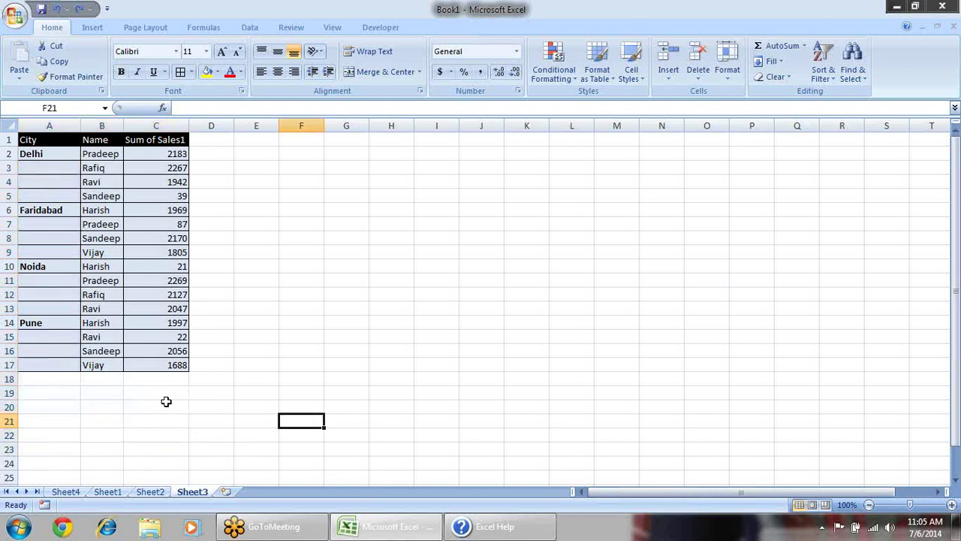
pyautogui.moveTo(53, 141); pyautogui.dragTo(155, 365)
pyautogui.hotkey('ctrl', 'shift', 'l')
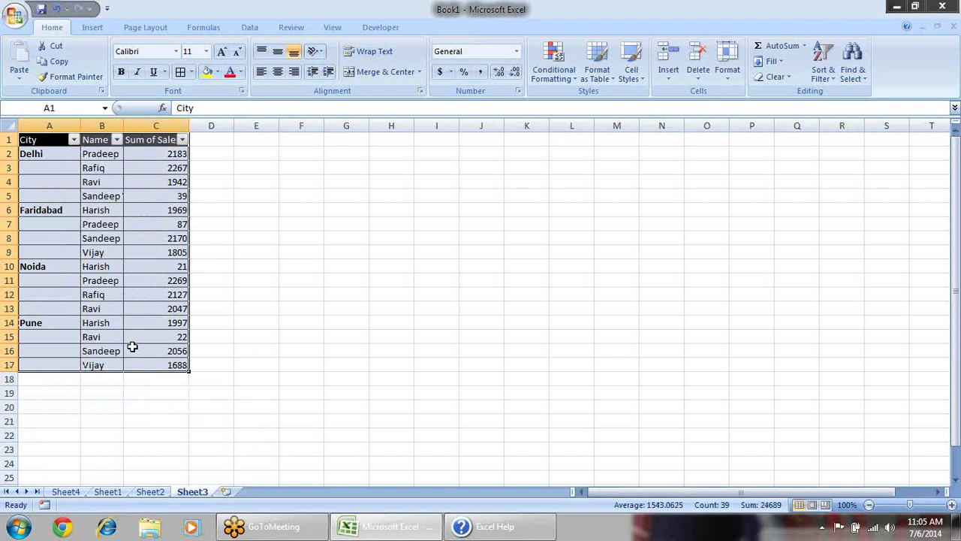
# - Filter the City column to show only (Blanks) rows
pyautogui.click(382, 219)
pyautogui.click(73, 139)
pyautogui.click(66, 251)
pyautogui.click(60, 307)
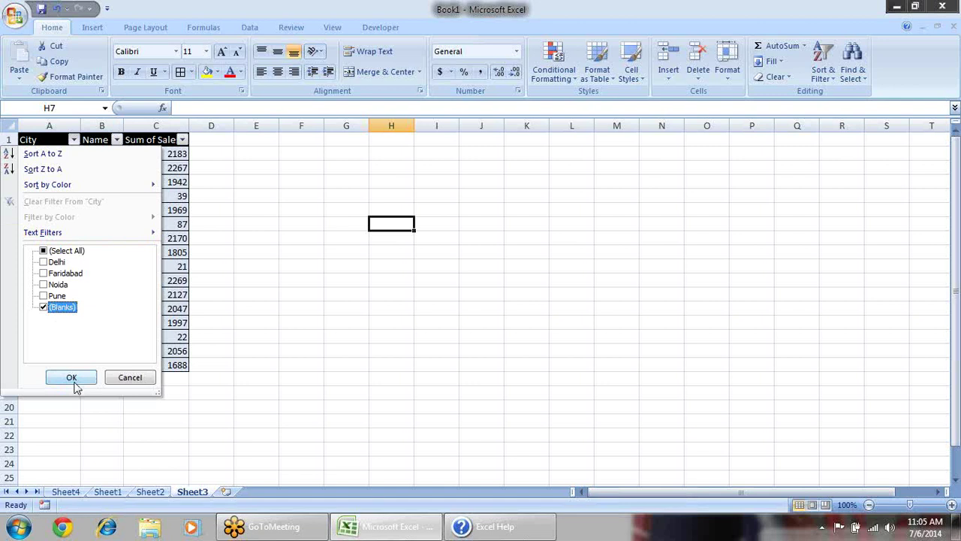
pyautogui.click(73, 382)
pyautogui.click(272, 277)
# - Enter =A2 in A3, fill it down the visible blank City cells, and clear the filter
pyautogui.click(63, 156)
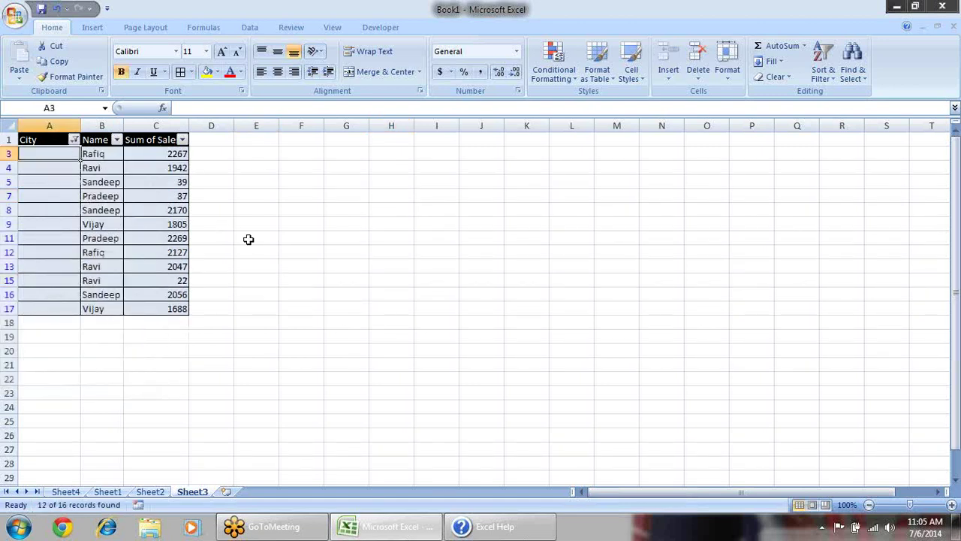
pyautogui.write('=')
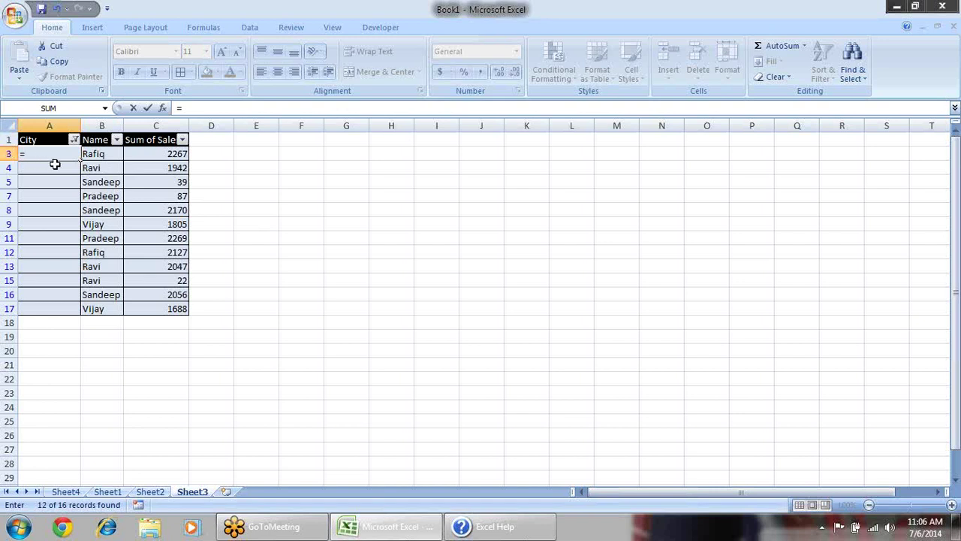
pyautogui.write('a2')
pyautogui.press('Return')
pyautogui.click(59, 156)
pyautogui.moveTo(80, 160); pyautogui.dragTo(73, 318)
pyautogui.click(336, 254)
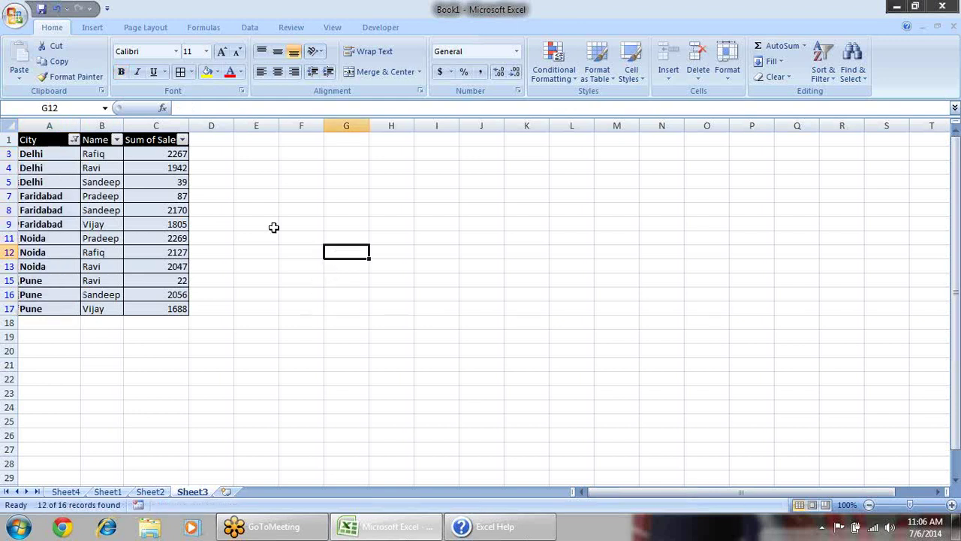
pyautogui.click(74, 140)
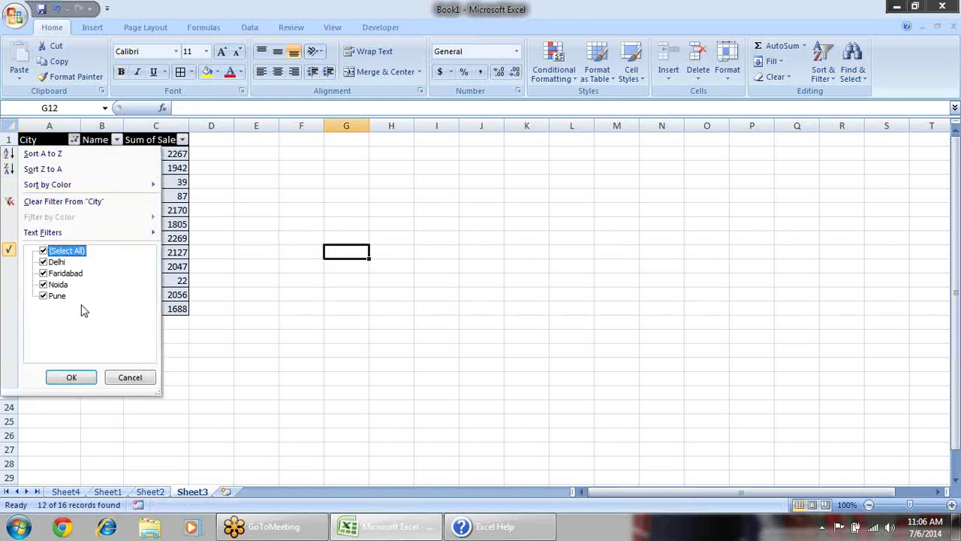
pyautogui.click(75, 378)
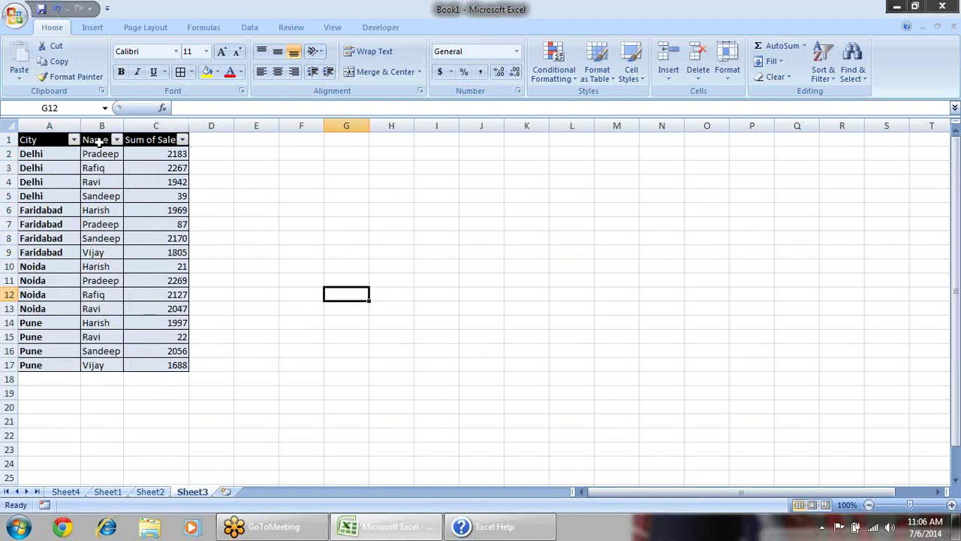
# - Check the City cells' formulas, toggling formula view with Ctrl+` and back
pyautogui.click(63, 165)
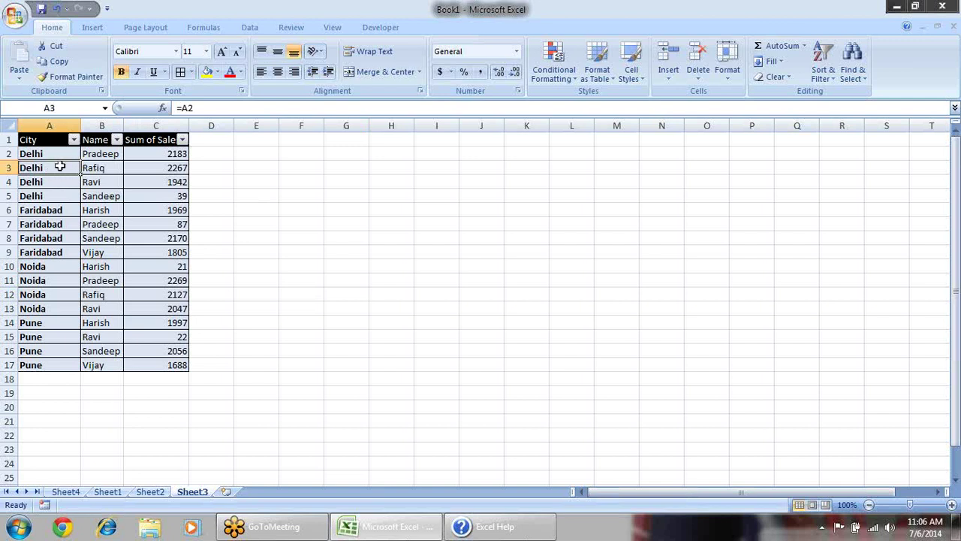
pyautogui.click(62, 155)
pyautogui.click(60, 173)
pyautogui.click(68, 181)
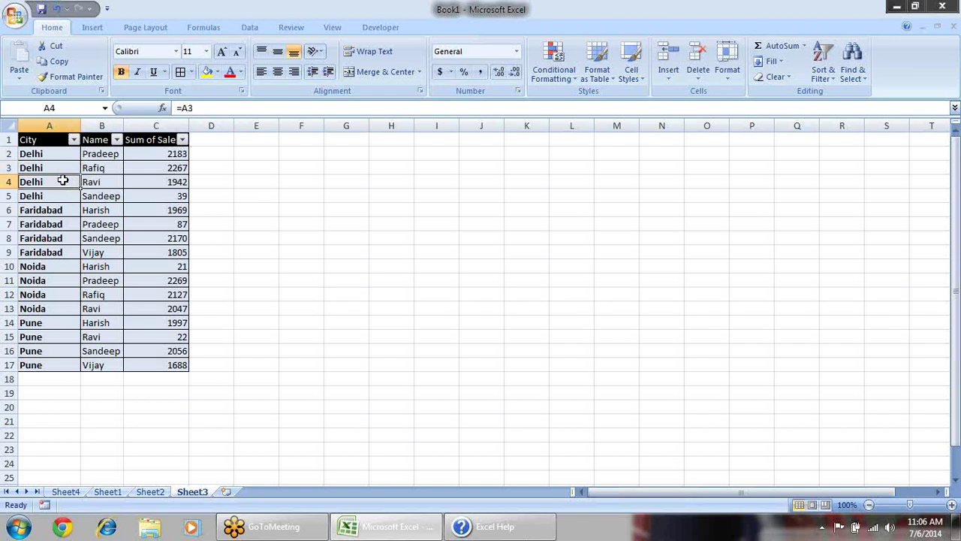
pyautogui.click(51, 198)
pyautogui.click(51, 181)
pyautogui.click(50, 210)
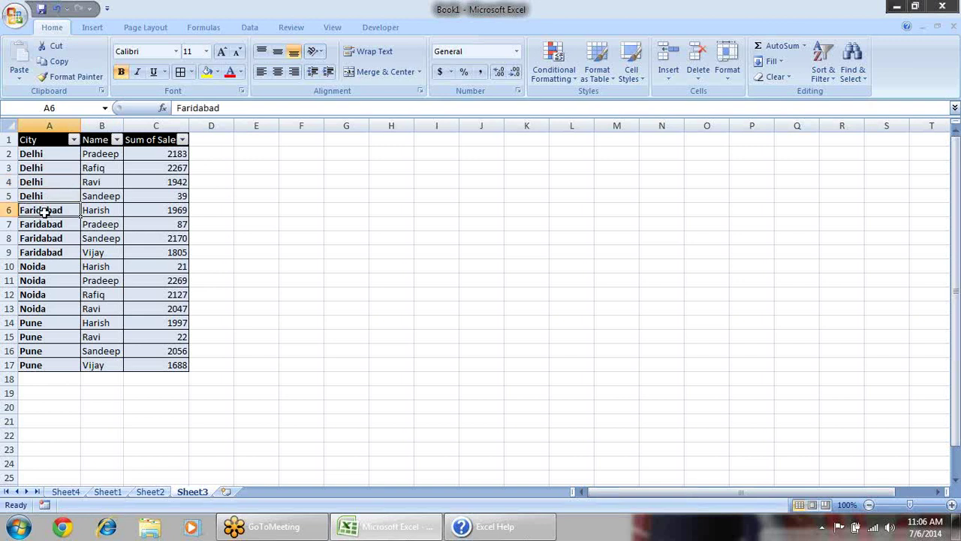
pyautogui.click(44, 225)
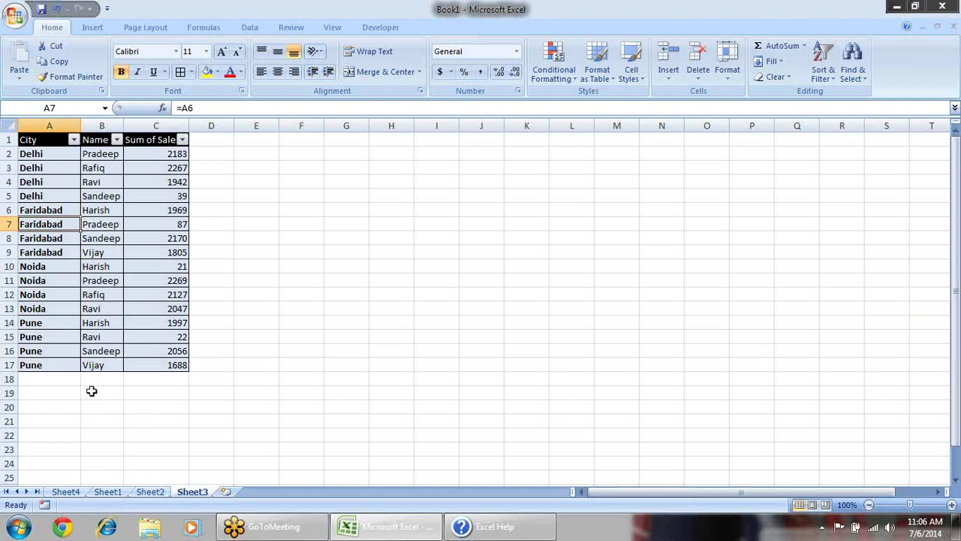
pyautogui.click(57, 211)
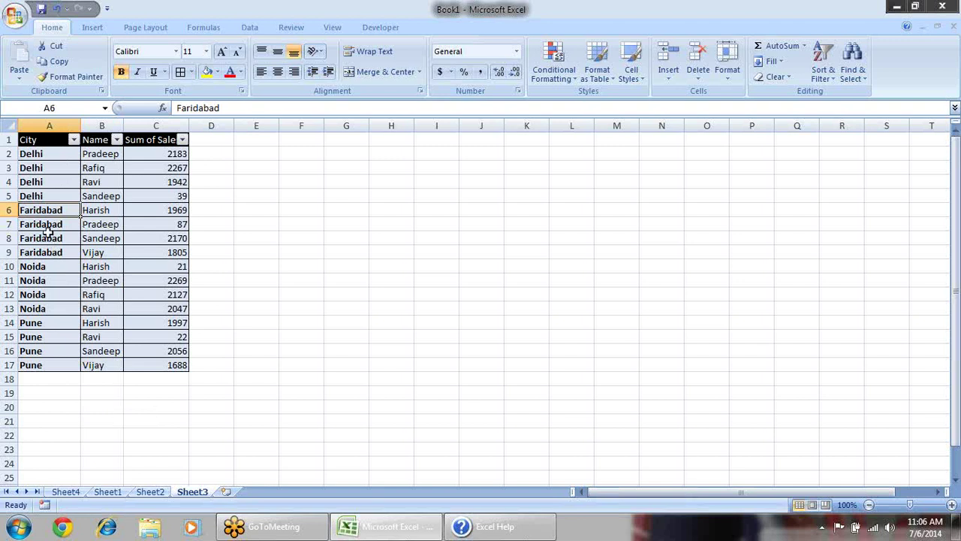
pyautogui.click(33, 198)
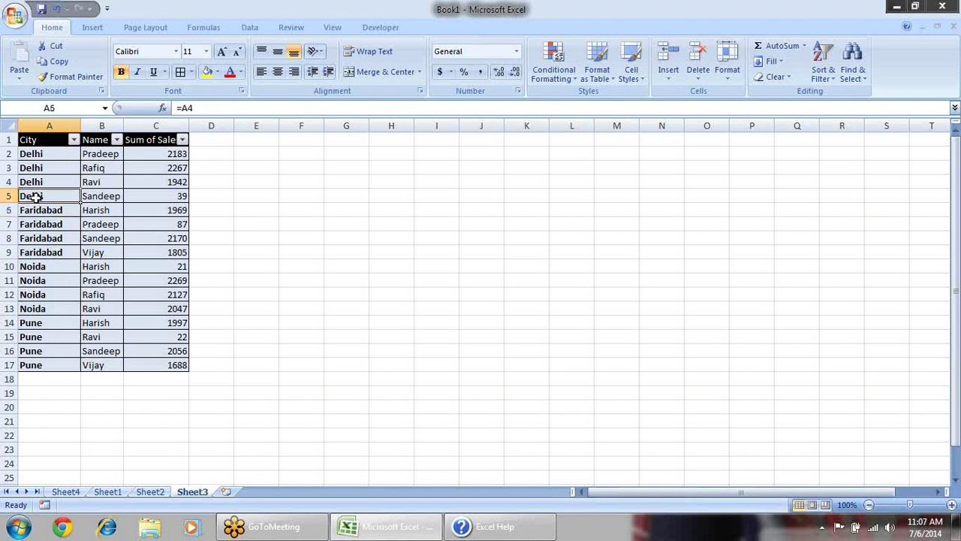
pyautogui.click(42, 226)
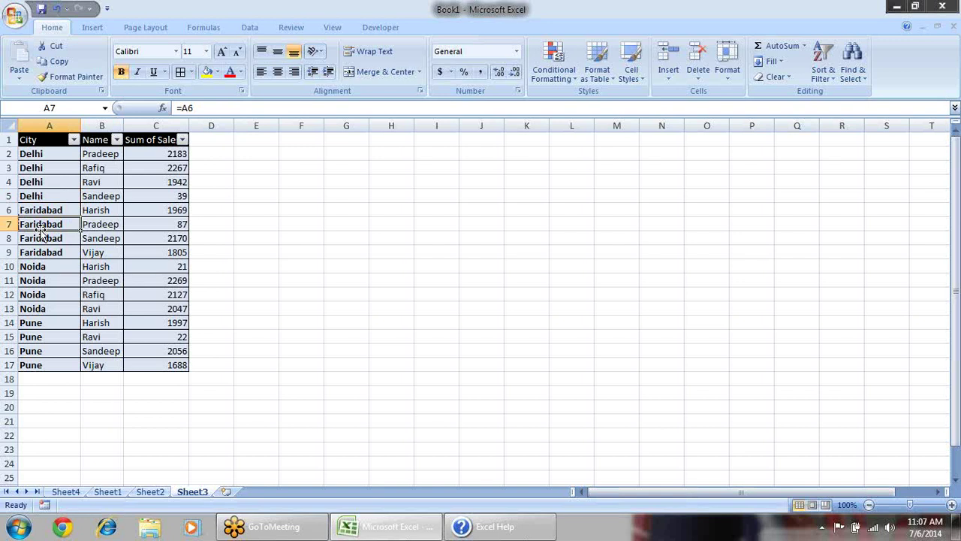
pyautogui.hotkey('ctrl', '`')
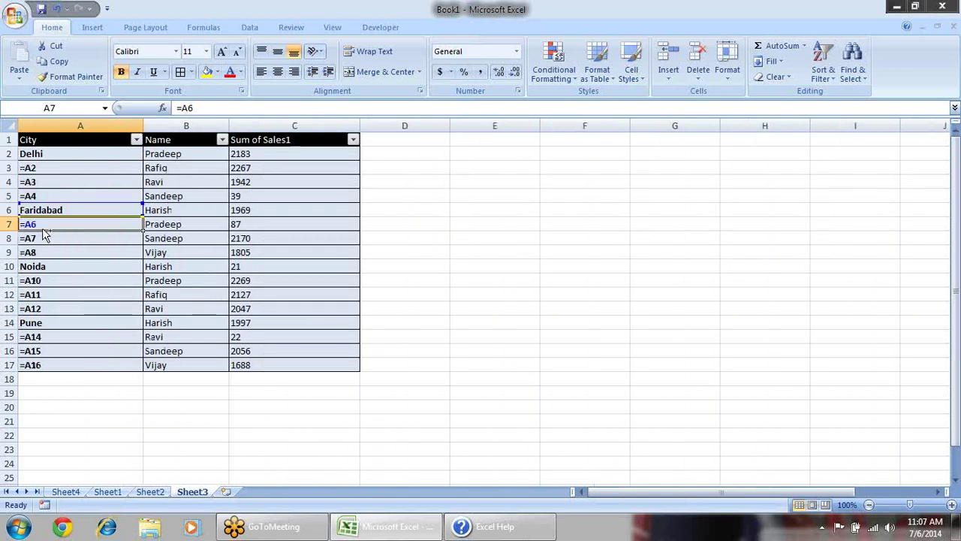
pyautogui.click(426, 239)
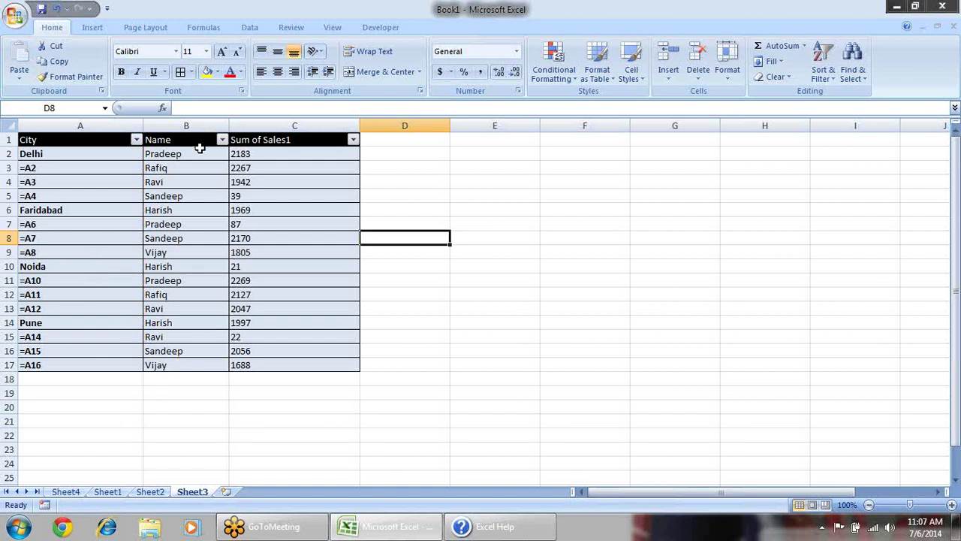
pyautogui.hotkey('ctrl', '`')
# - Copy A2:A17 and paste it back as values only, then go to Sheet4
pyautogui.moveTo(42, 153); pyautogui.dragTo(32, 368)
pyautogui.hotkey('ctrl', 'c')
pyautogui.hotkey('alt', 'e')
pyautogui.press('s')
pyautogui.press('v')
pyautogui.press('Return')
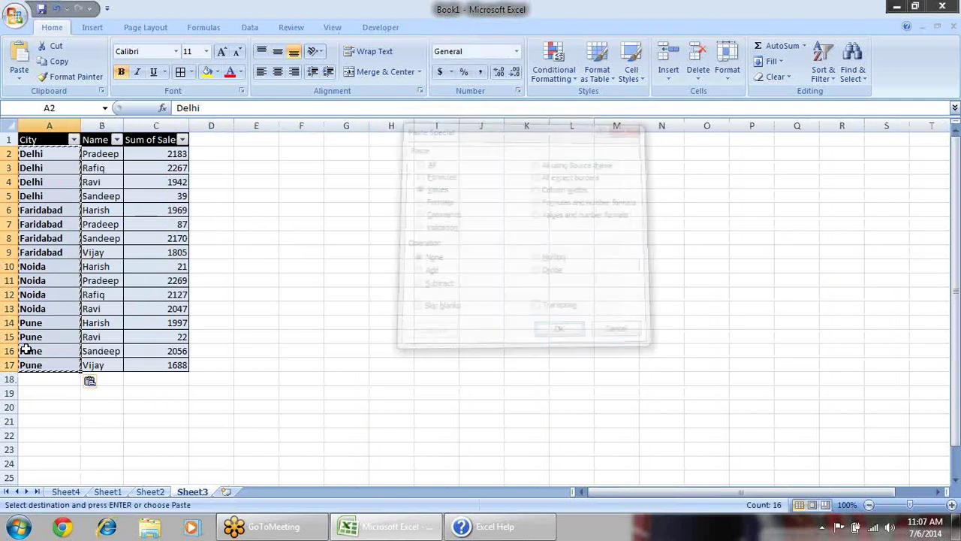
pyautogui.click(244, 281)
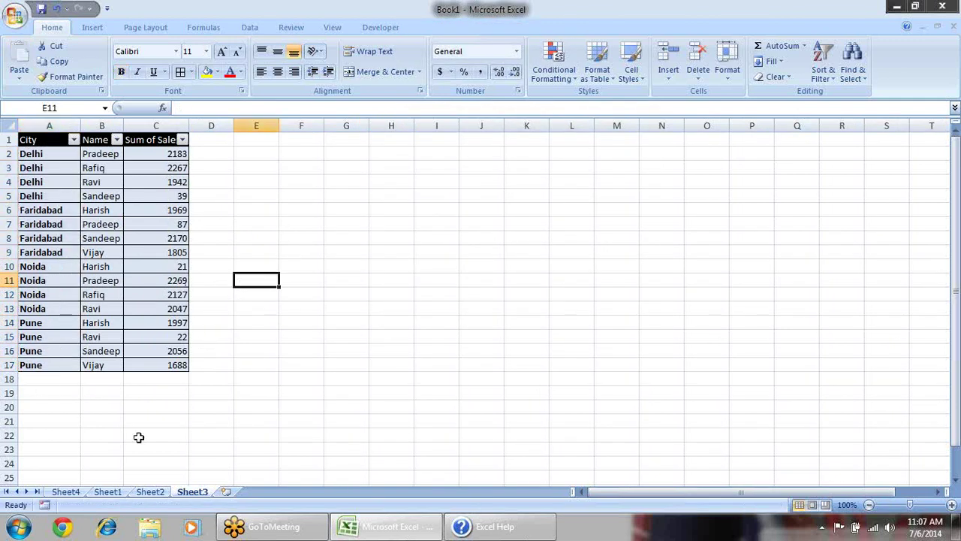
pyautogui.click(64, 491)
# - View the pivot's Report Layout choices on the Design tab, then dismiss them
pyautogui.click(263, 304)
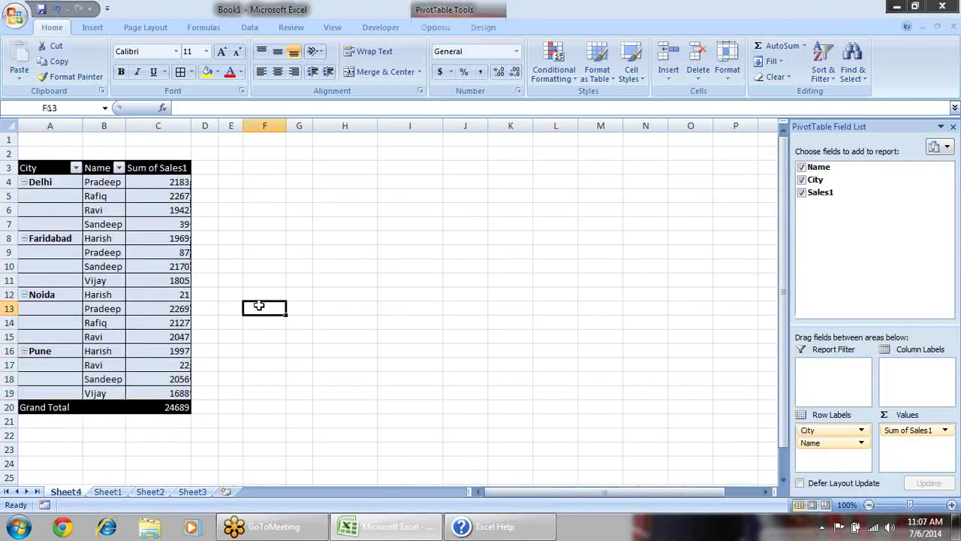
pyautogui.click(65, 224)
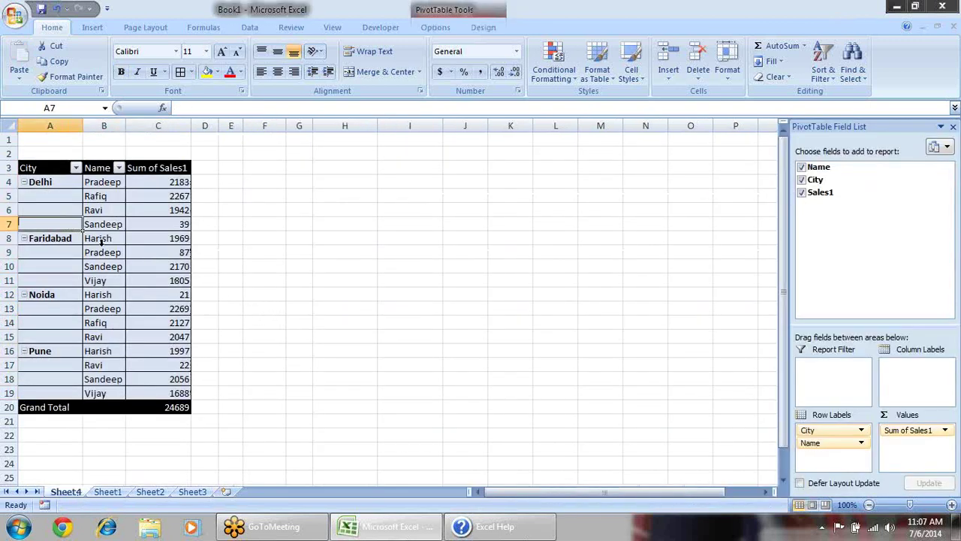
pyautogui.click(480, 28)
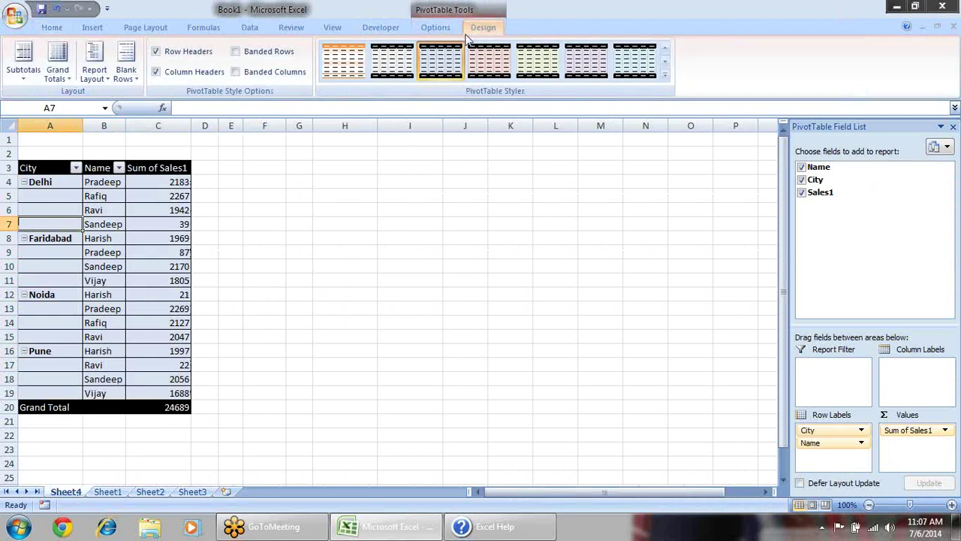
pyautogui.click(105, 78)
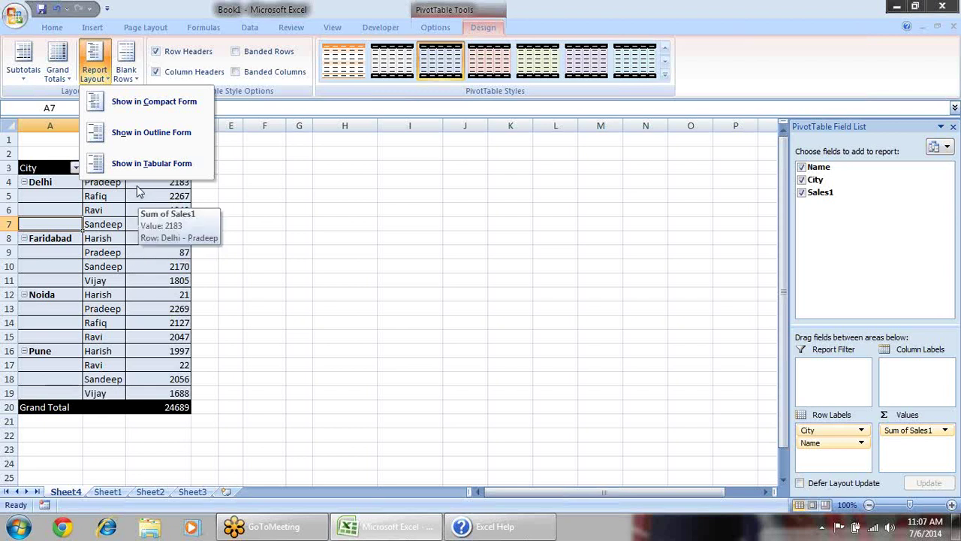
pyautogui.press('Escape')
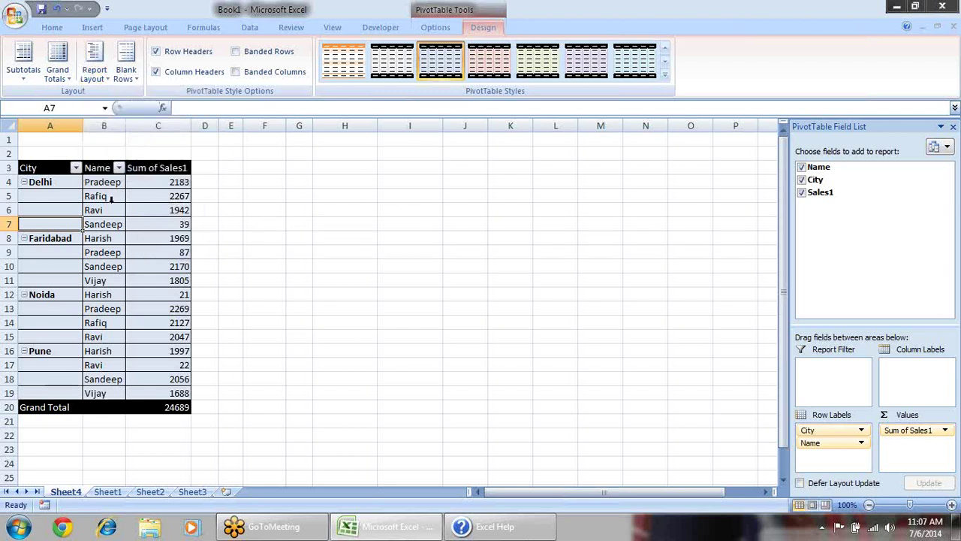
# - Inspect the Delhi and Faridabad city cells in the pivot, then switch to Sheet3
pyautogui.moveTo(49, 185); pyautogui.dragTo(48, 221)
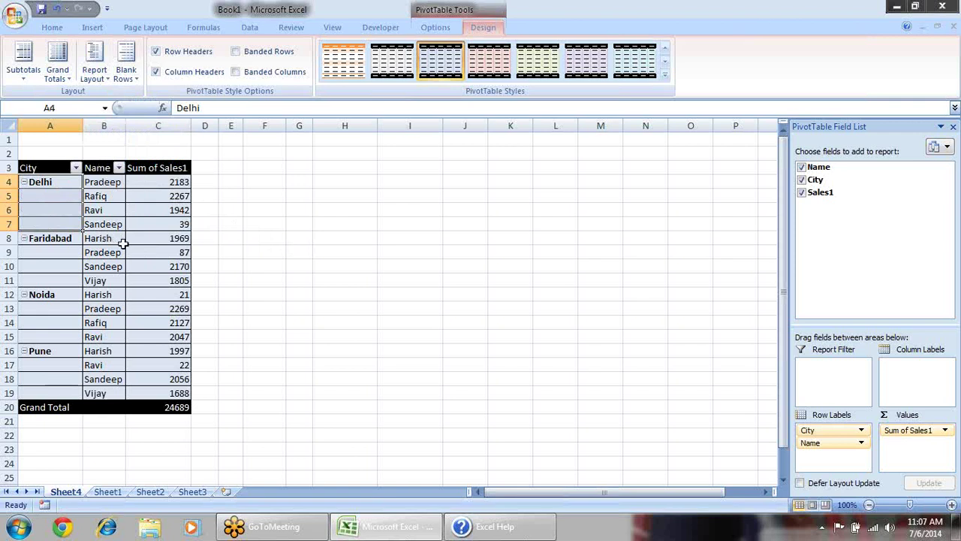
pyautogui.moveTo(70, 253); pyautogui.dragTo(75, 279)
pyautogui.click(324, 263)
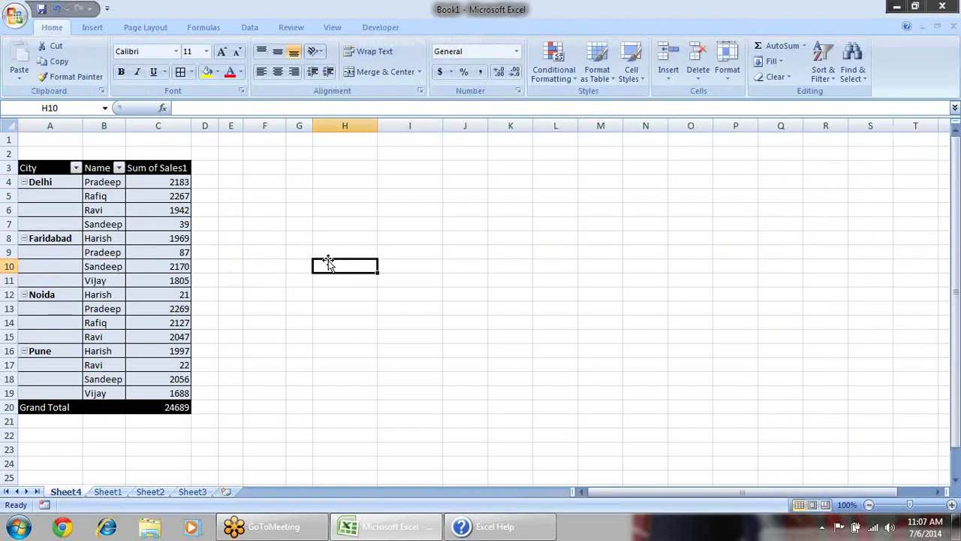
pyautogui.click(89, 197)
pyautogui.click(30, 183)
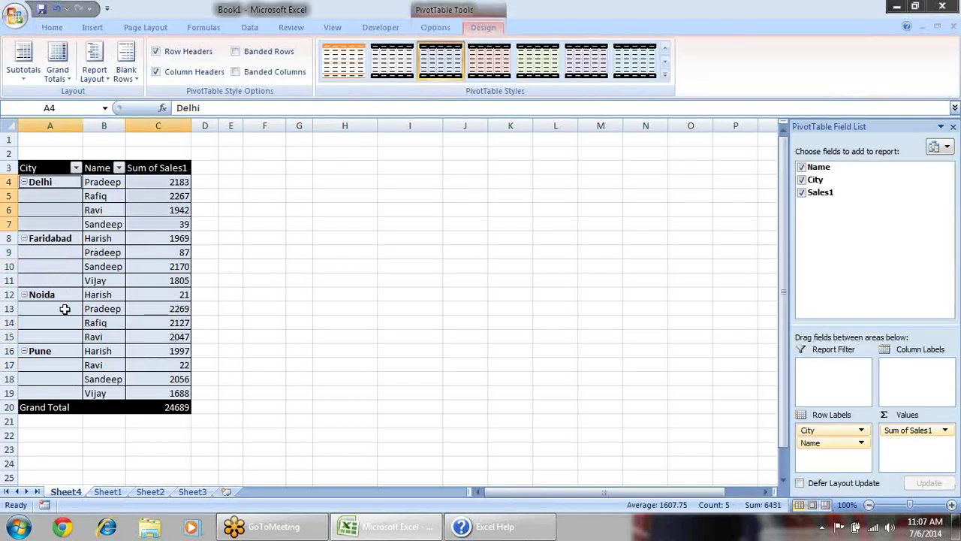
pyautogui.click(192, 492)
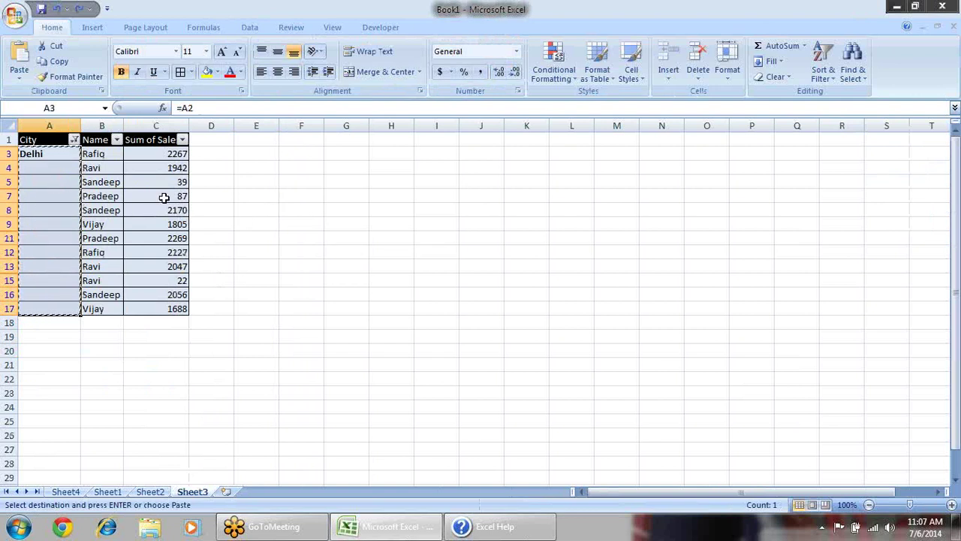
# - Cancel the pending copy and clear the Delhi formula from cell A3
pyautogui.press('Escape')
pyautogui.press('Delete')
pyautogui.click(52, 308)
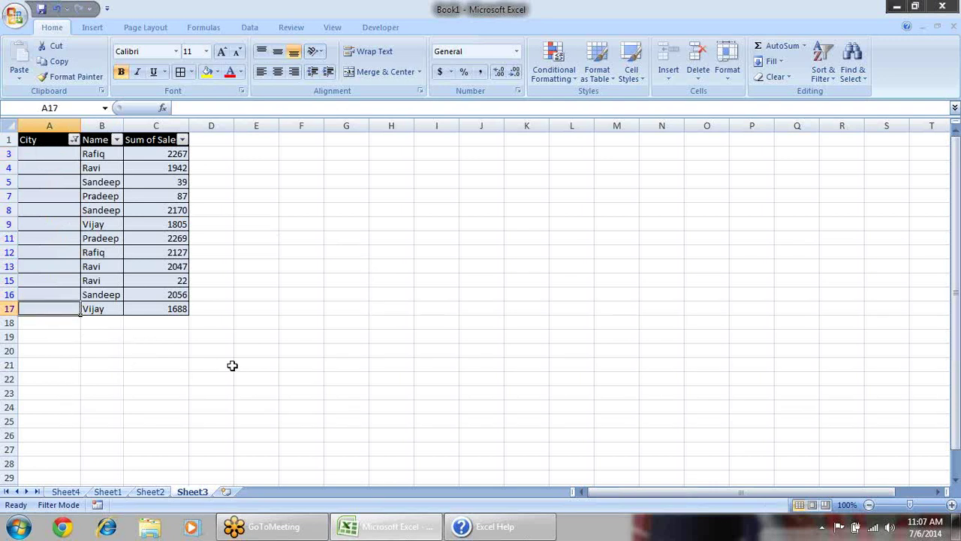
# - Review the City filter without changing it, then select Delhi in Sheet4's pivot
pyautogui.click(74, 140)
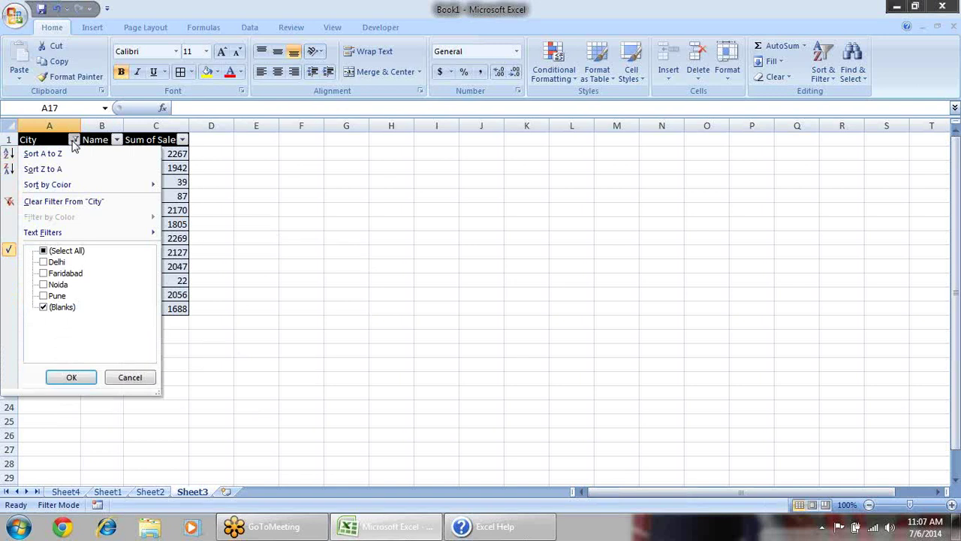
pyautogui.click(66, 251)
pyautogui.click(141, 376)
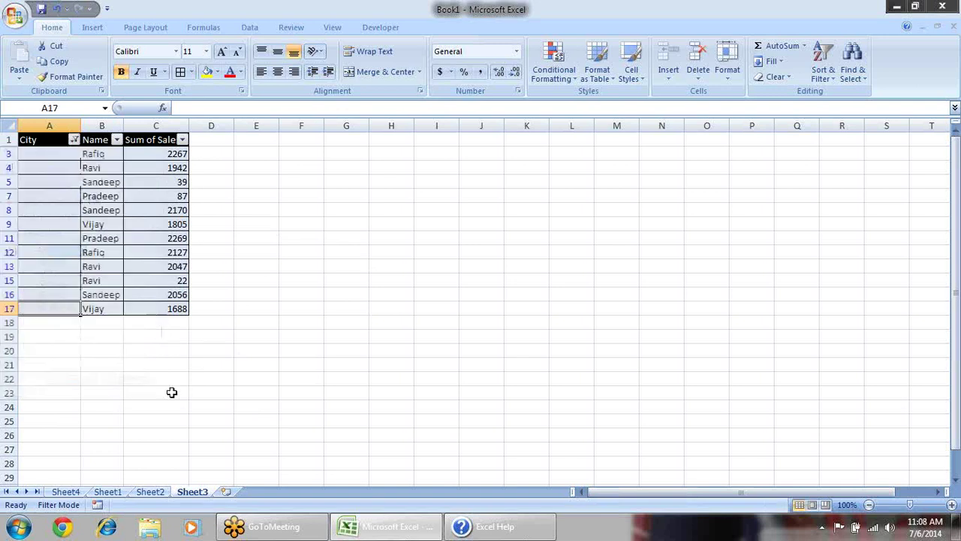
pyautogui.click(69, 491)
pyautogui.click(243, 282)
pyautogui.click(63, 184)
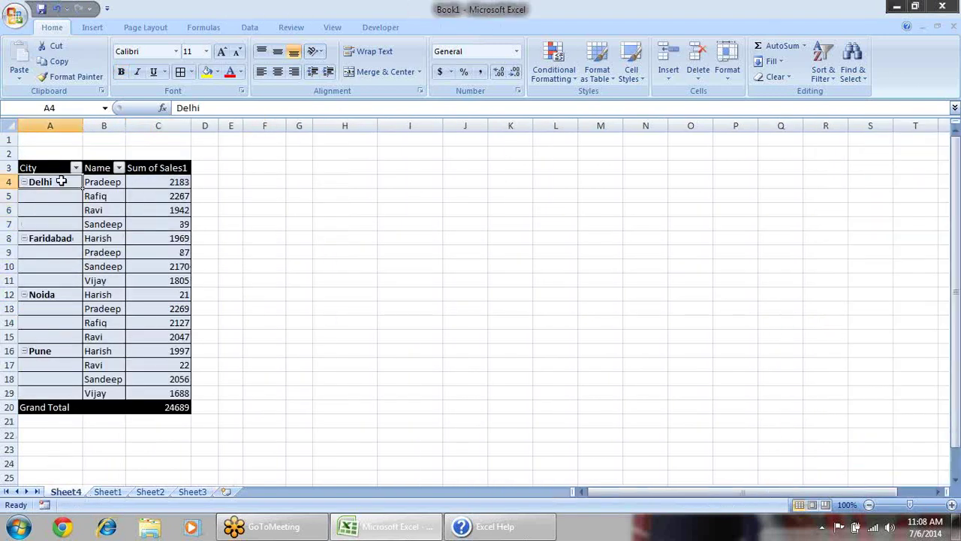
# - Turn on Classic PivotTable layout in PivotTable Options > Display
pyautogui.rightClick(103, 214)
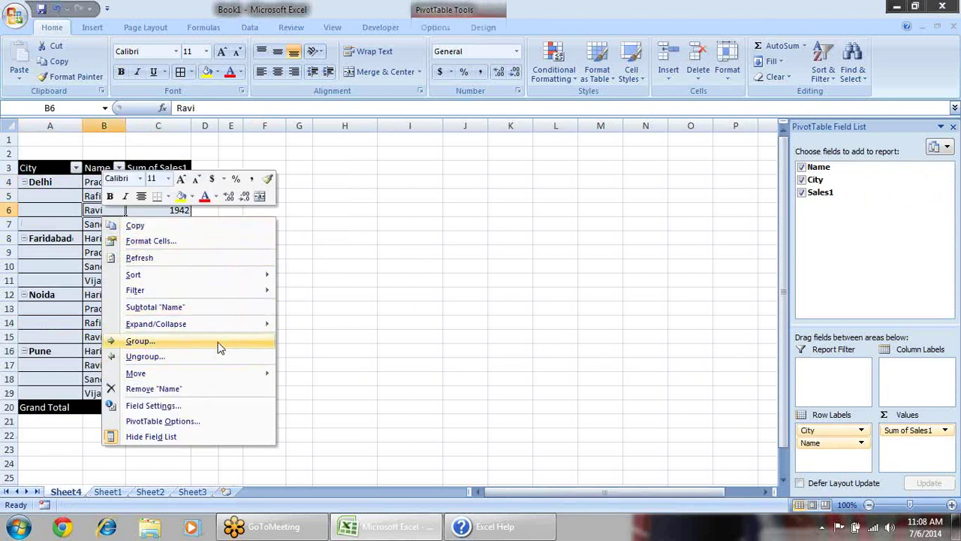
pyautogui.click(207, 421)
pyautogui.click(167, 257)
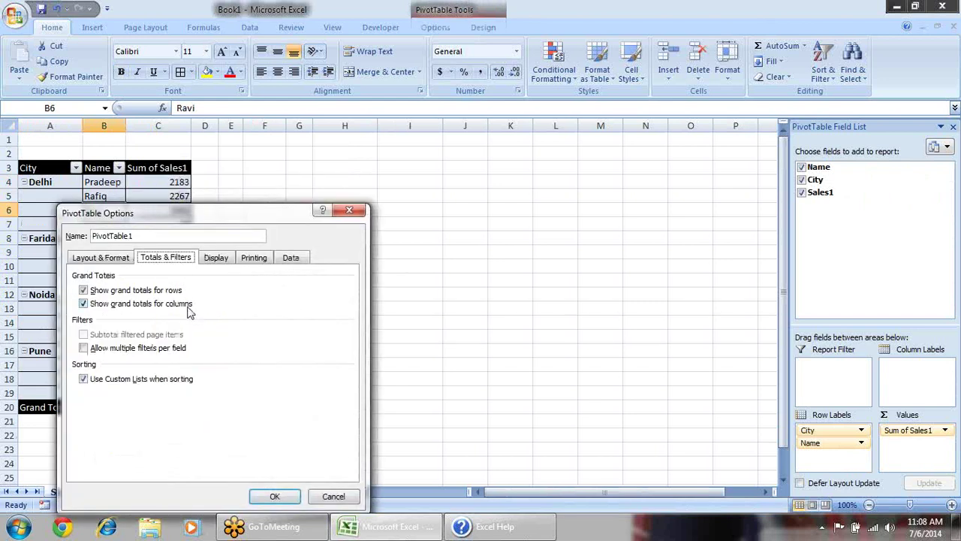
pyautogui.click(217, 259)
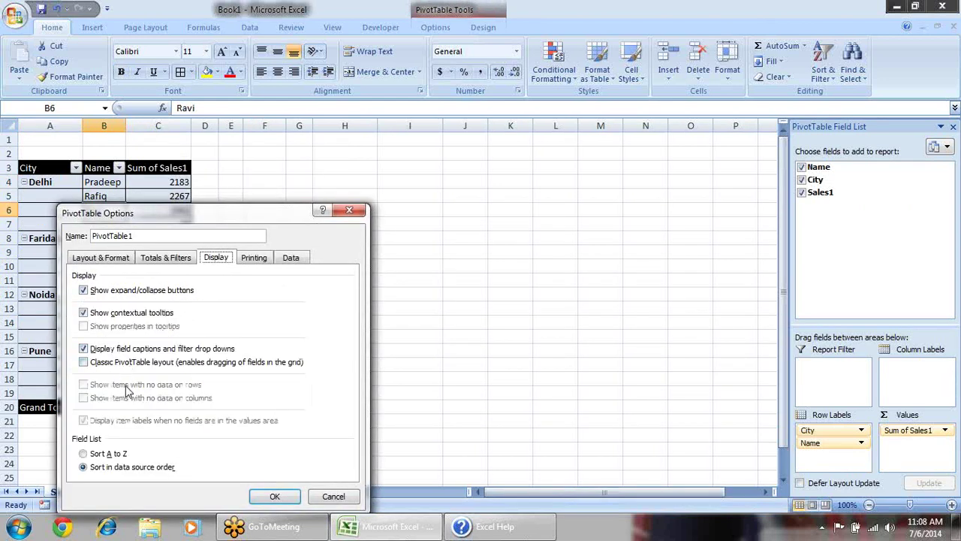
pyautogui.click(136, 363)
pyautogui.click(275, 496)
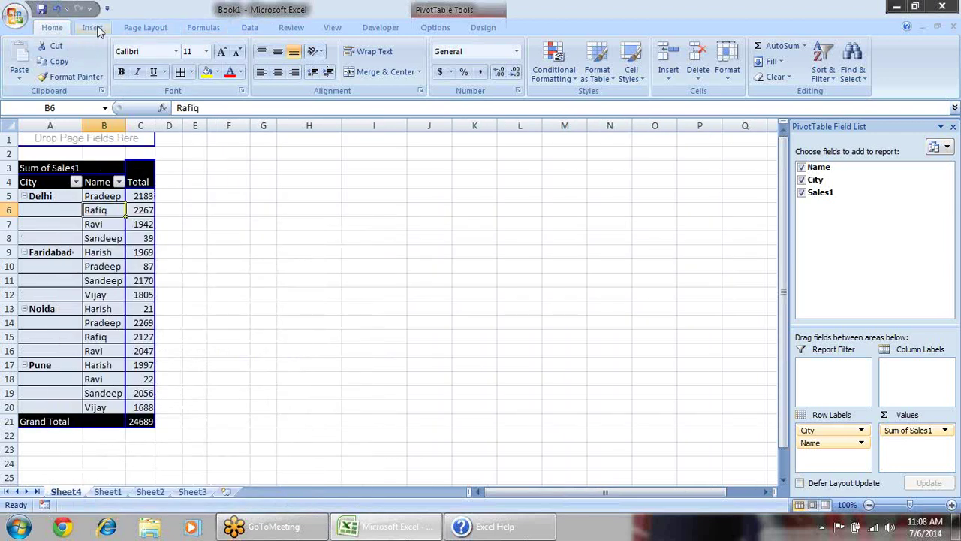
# - Set the pivot's report layout to Outline Form, then switch to Sheet3
pyautogui.rightClick(68, 253)
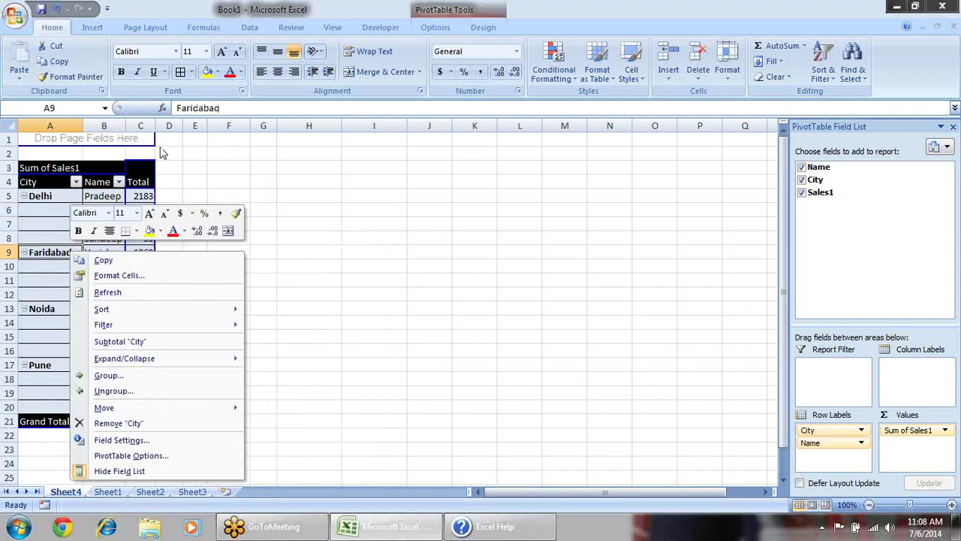
pyautogui.moveTo(218, 365)
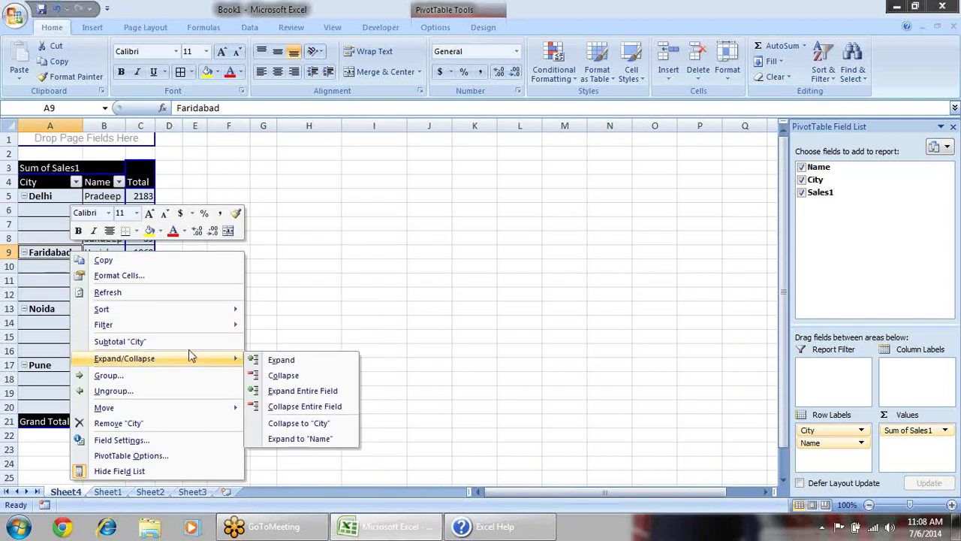
pyautogui.click(482, 27)
pyautogui.click(23, 64)
pyautogui.click(58, 68)
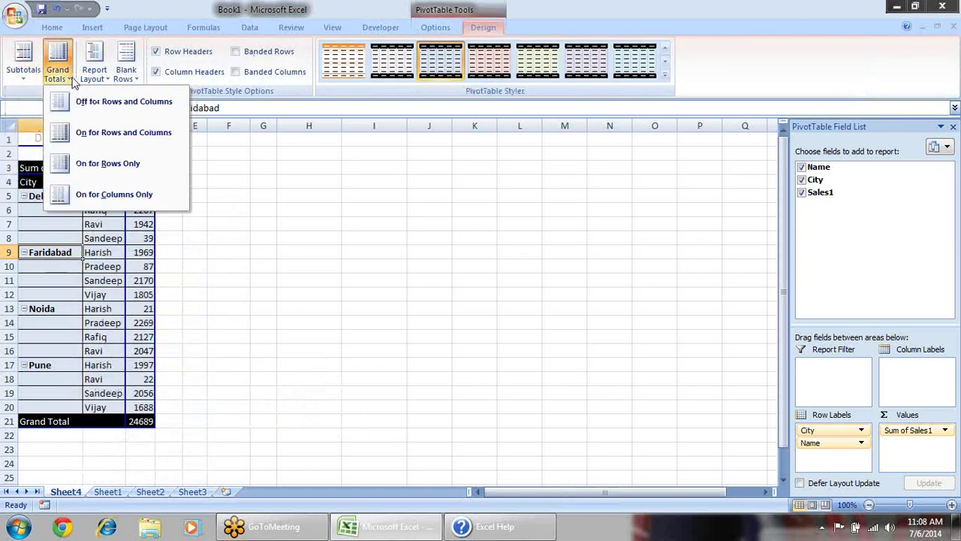
pyautogui.click(107, 80)
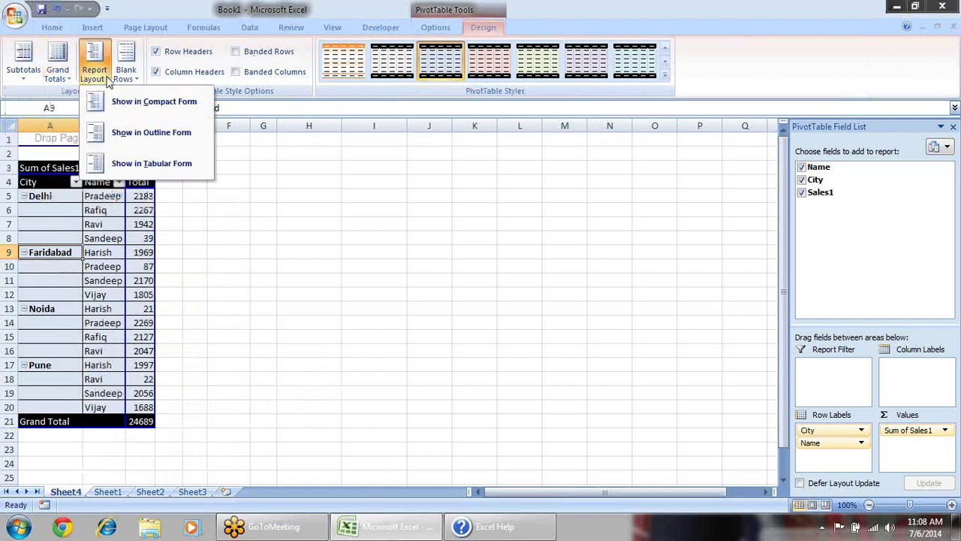
pyautogui.click(169, 133)
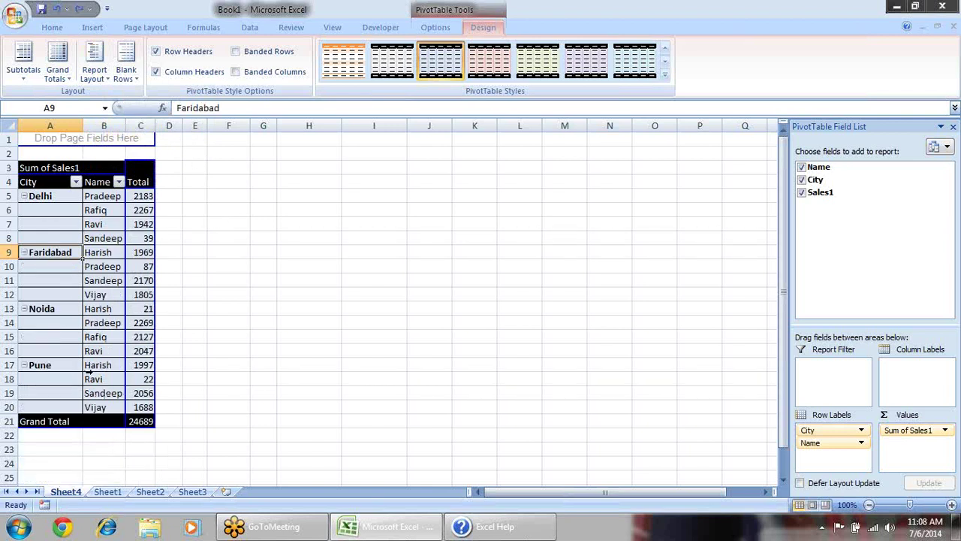
pyautogui.click(191, 491)
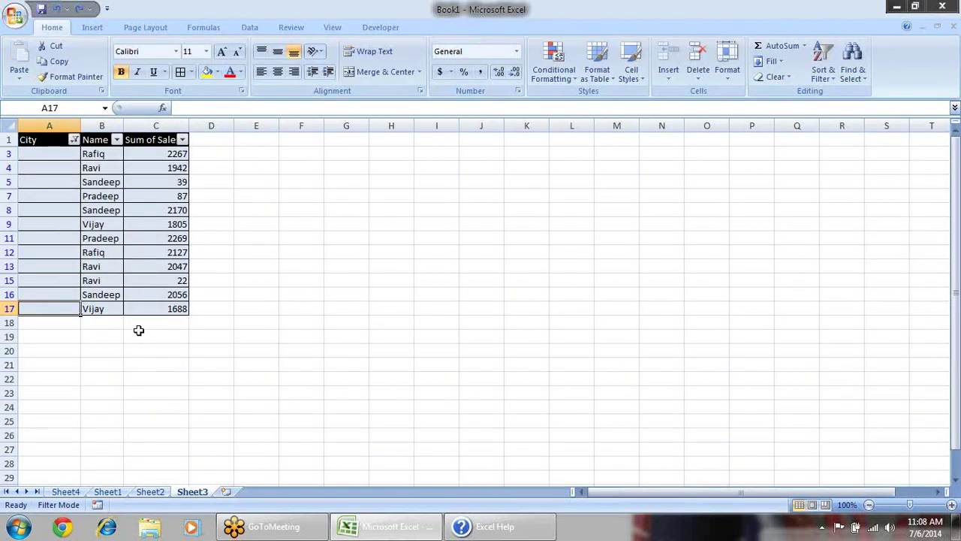
# - Clear the City filter so every Sheet3 row is shown
pyautogui.click(73, 140)
pyautogui.click(75, 251)
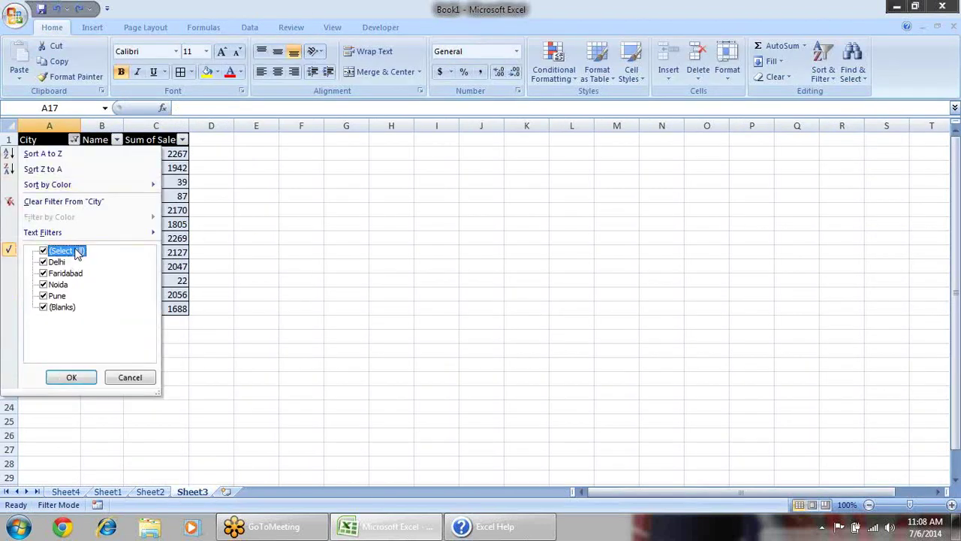
pyautogui.click(72, 378)
pyautogui.click(301, 294)
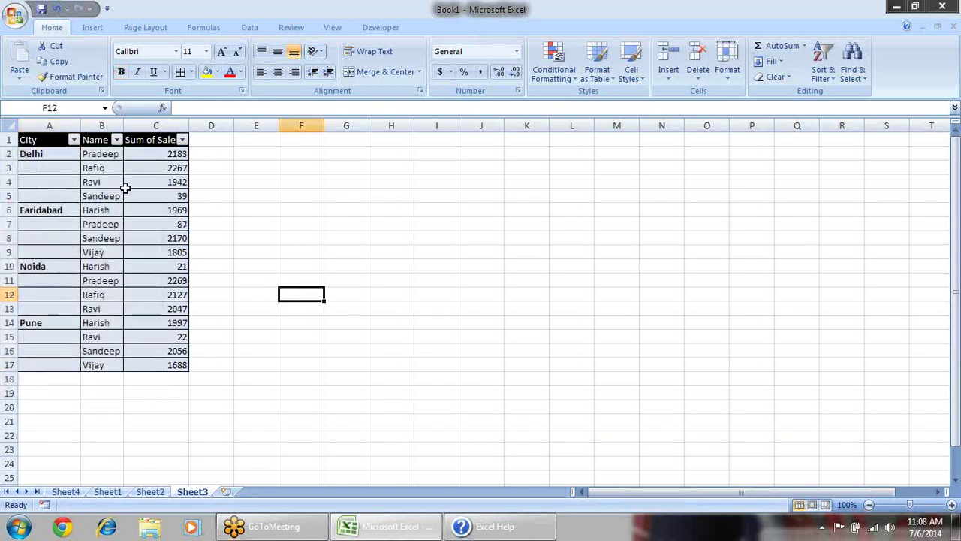
# - Move the city labels from A2:A14 down to A5 and clear Delhi from A2
pyautogui.click(42, 158)
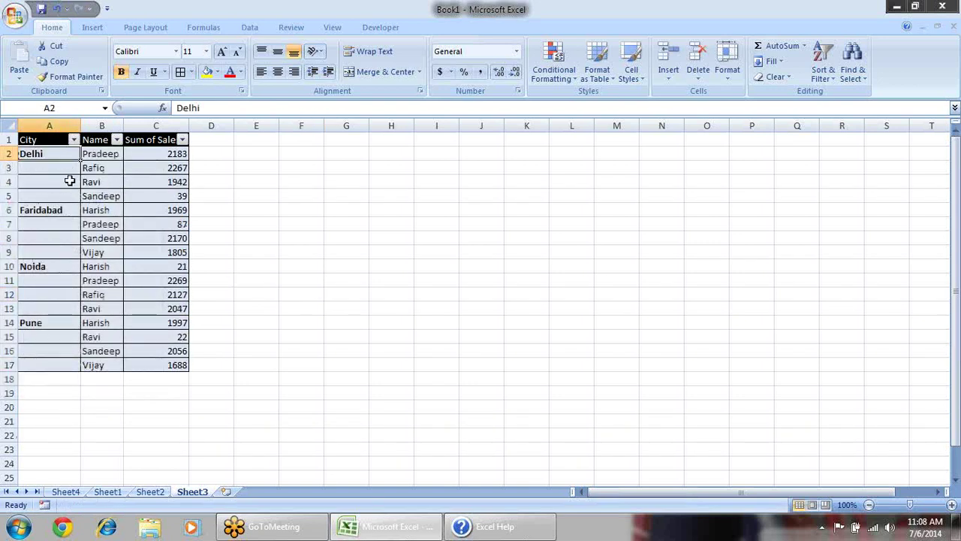
pyautogui.moveTo(60, 320); pyautogui.dragTo(60, 156)
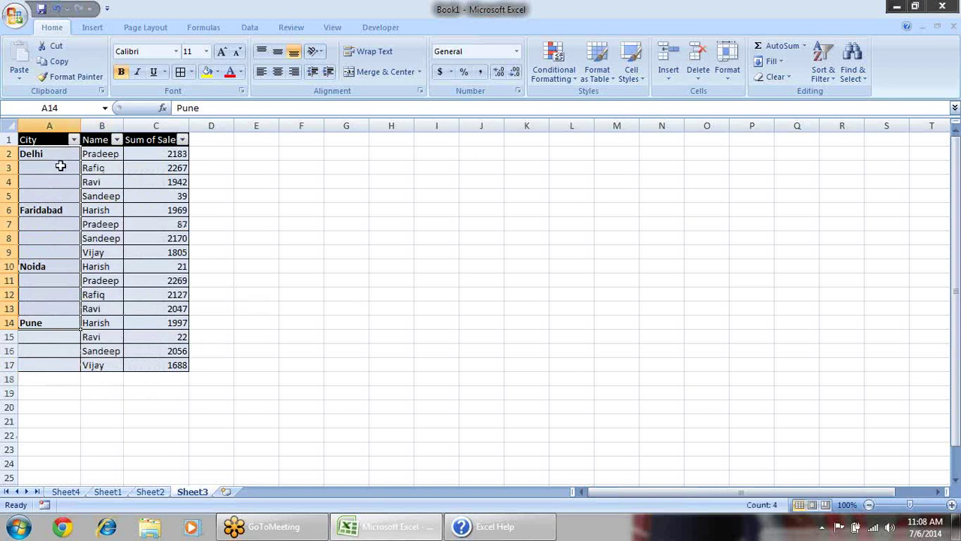
pyautogui.hotkey('ctrl', 'c')
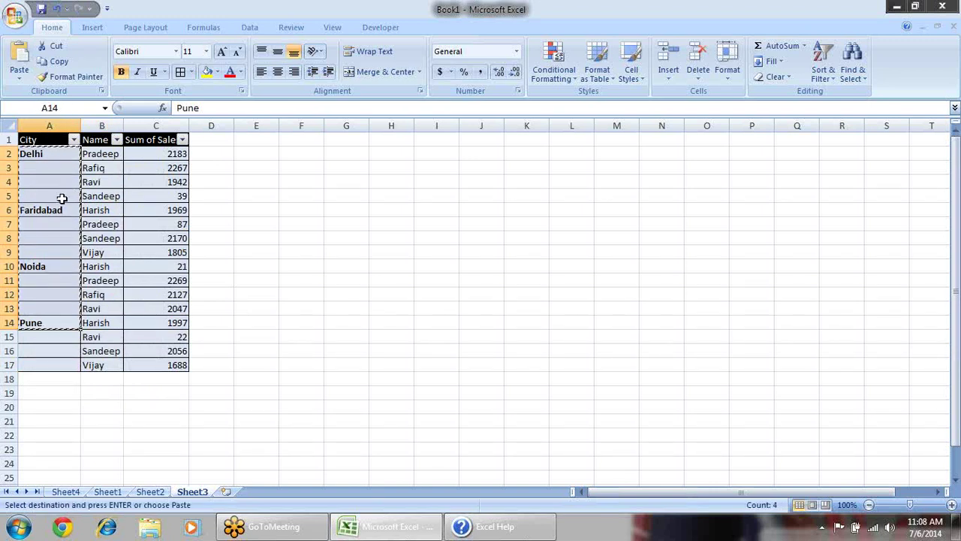
pyautogui.click(62, 196)
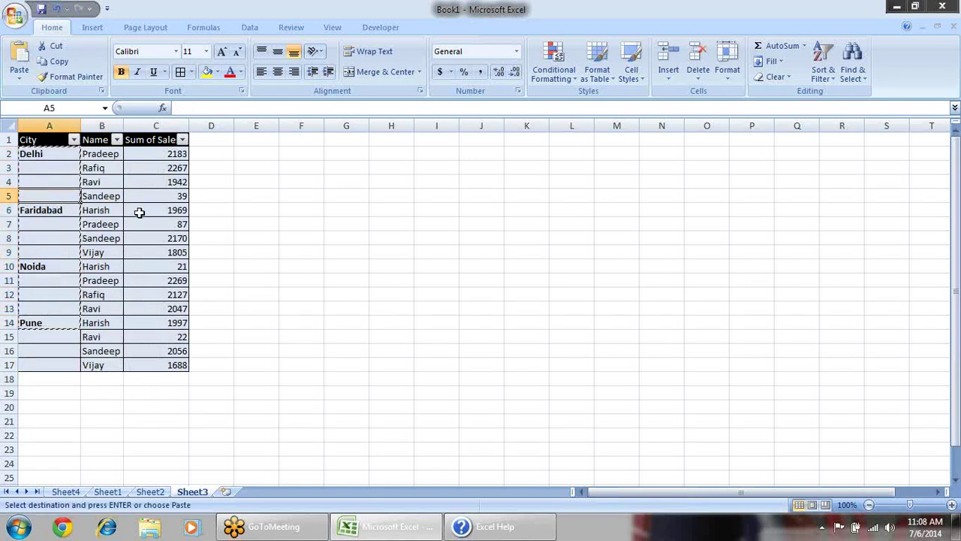
pyautogui.press('Return')
pyautogui.click(61, 157)
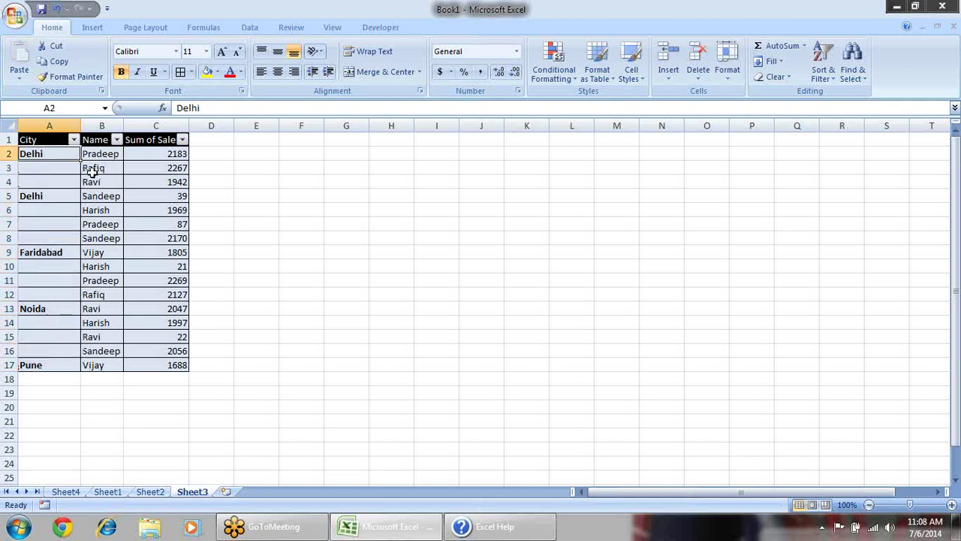
pyautogui.press('Delete')
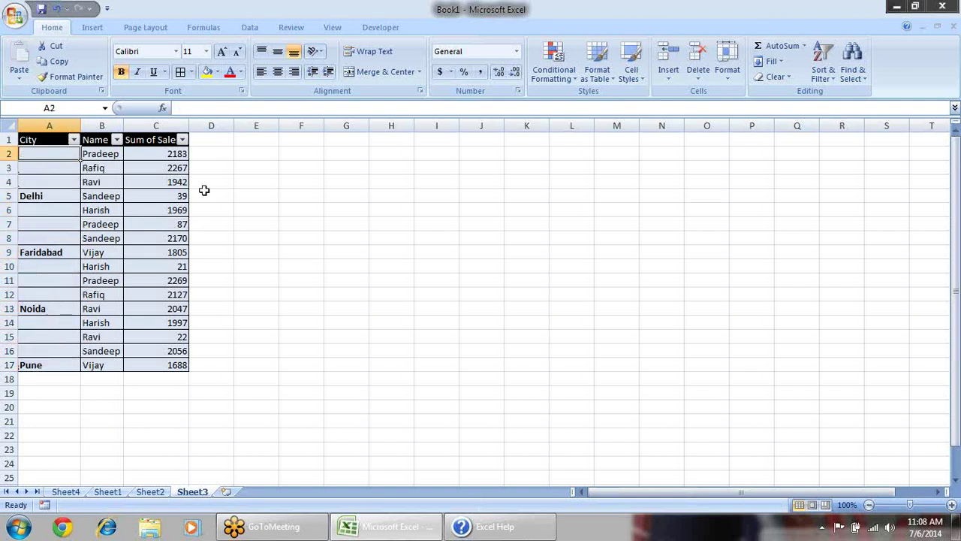
pyautogui.click(256, 171)
# - Filter the City column to show only (Blanks) rows
pyautogui.moveTo(66, 194); pyautogui.dragTo(70, 150)
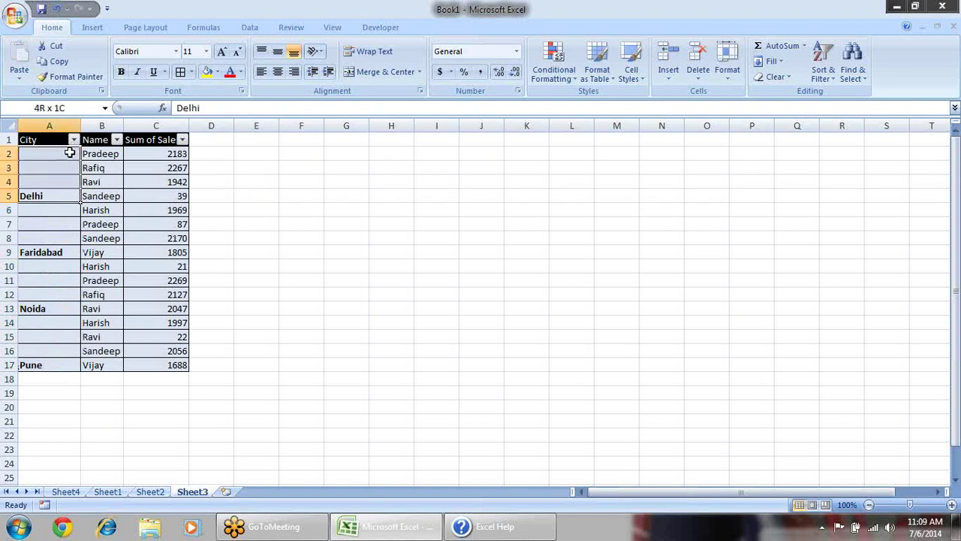
pyautogui.moveTo(56, 368); pyautogui.dragTo(65, 203)
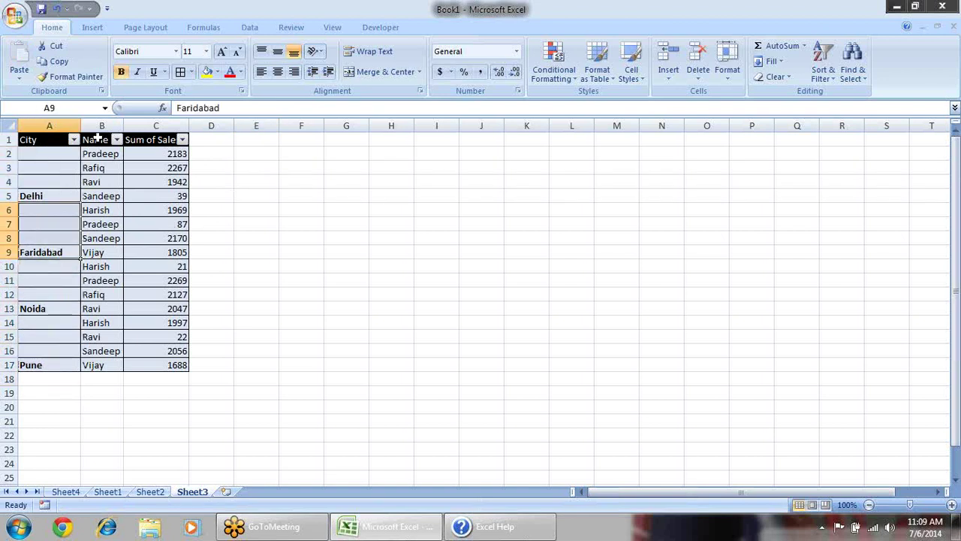
pyautogui.click(73, 140)
pyautogui.click(271, 248)
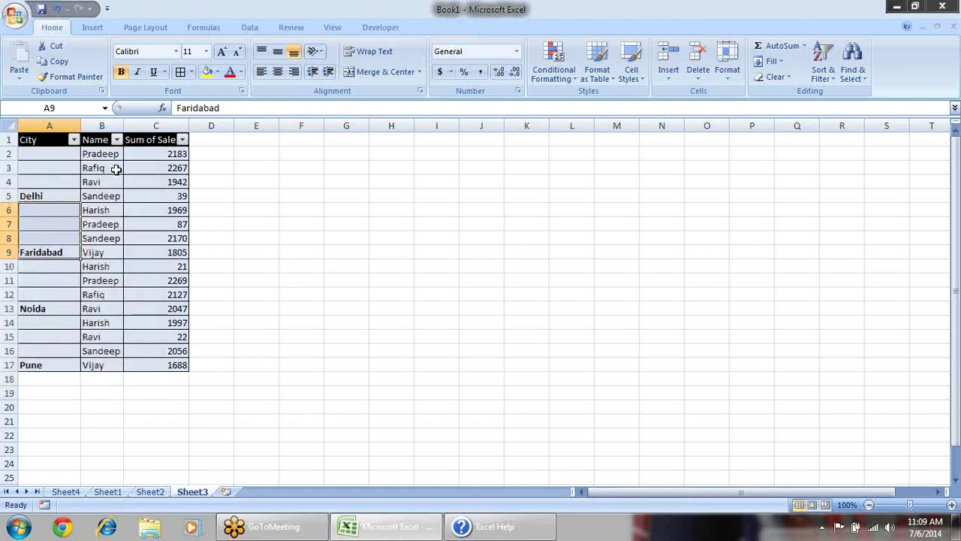
pyautogui.click(111, 166)
pyautogui.click(72, 140)
pyautogui.click(61, 251)
pyautogui.click(63, 307)
# - Enter =A17 in A16 and fill it up the blank City cells
pyautogui.click(71, 378)
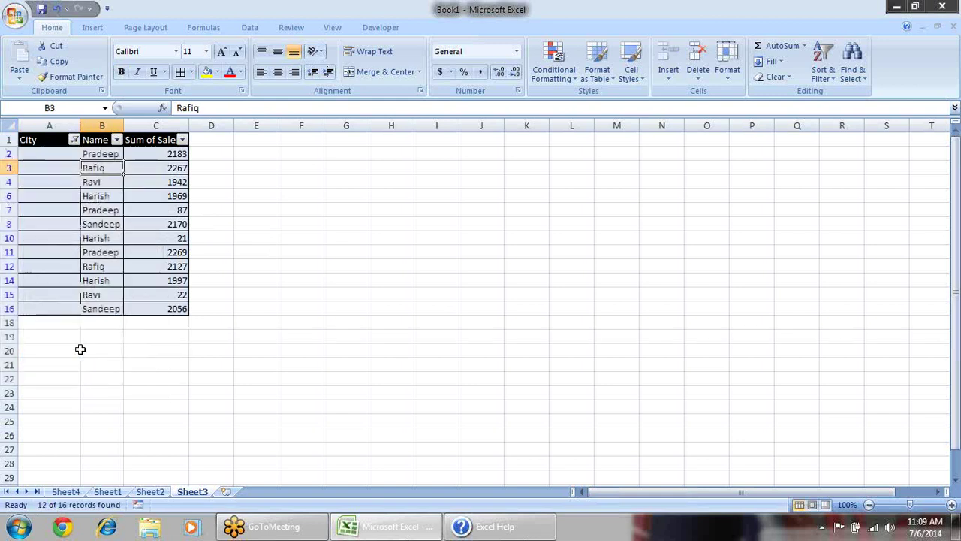
pyautogui.click(70, 306)
pyautogui.write('=')
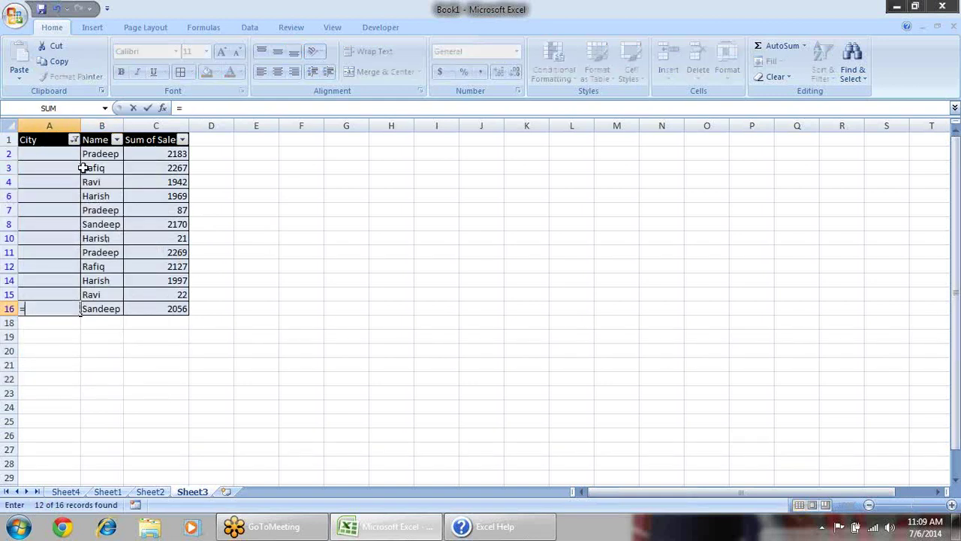
pyautogui.write('a17')
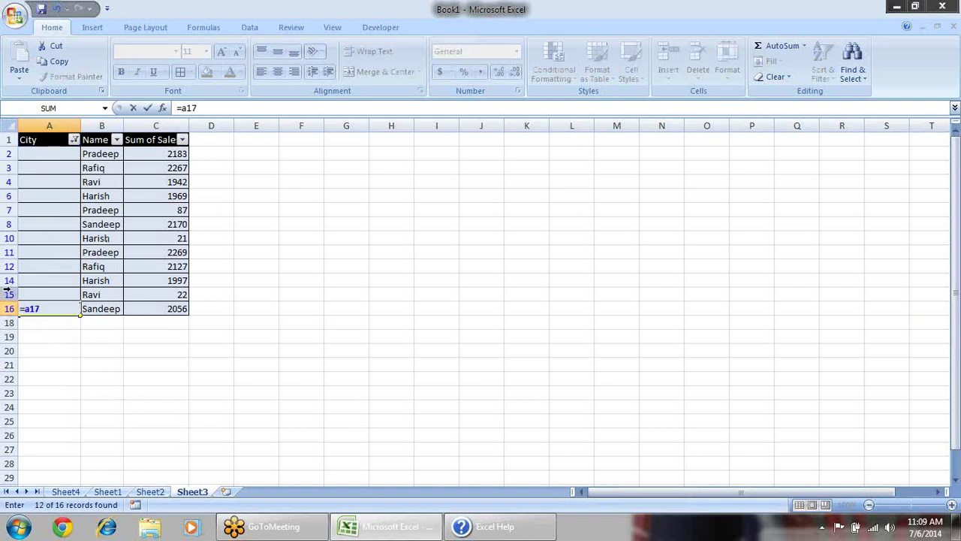
pyautogui.press('Return')
pyautogui.click(71, 309)
pyautogui.moveTo(81, 316); pyautogui.dragTo(84, 151)
pyautogui.click(267, 210)
# - Show all 16 rows again and toggle formula view with Ctrl+` to check the filled cities
pyautogui.click(74, 140)
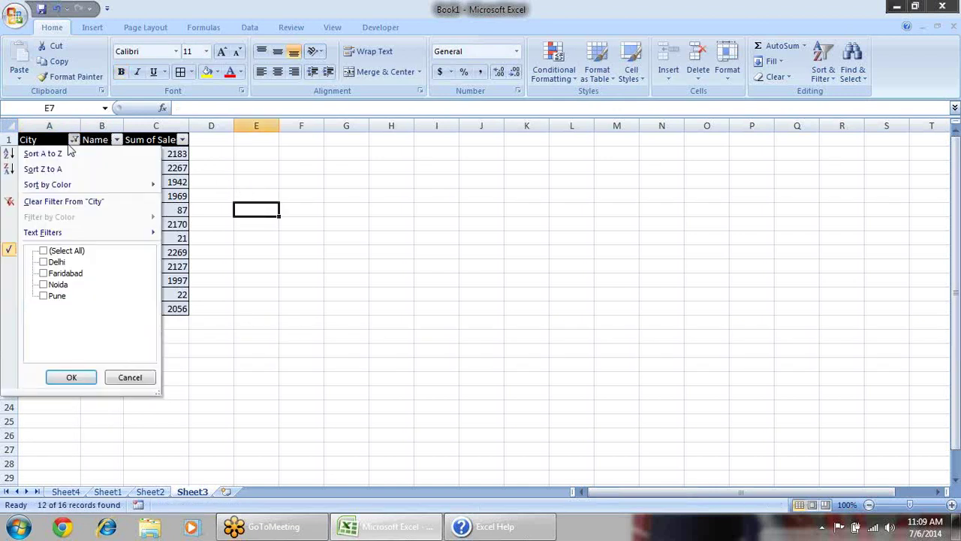
pyautogui.click(61, 251)
pyautogui.click(76, 374)
pyautogui.click(300, 281)
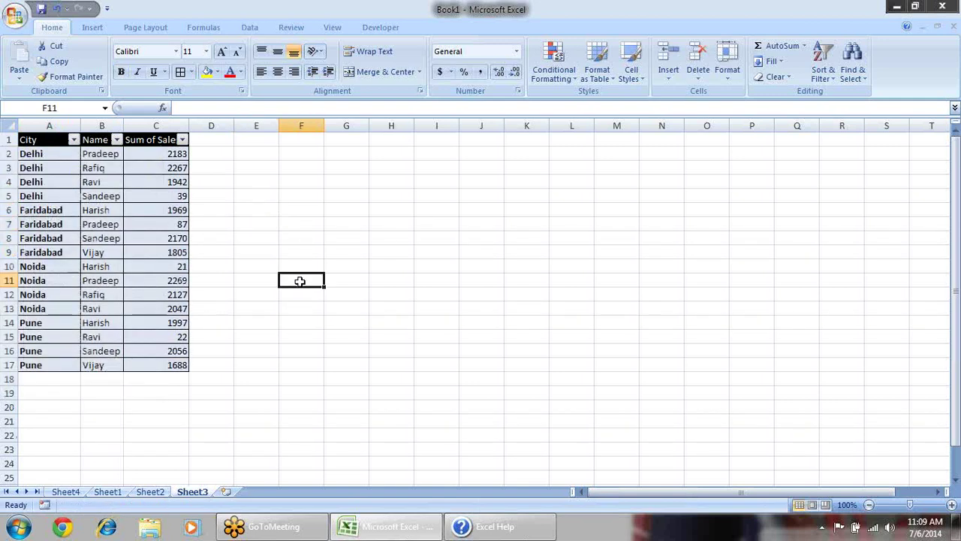
pyautogui.hotkey('ctrl', '`')
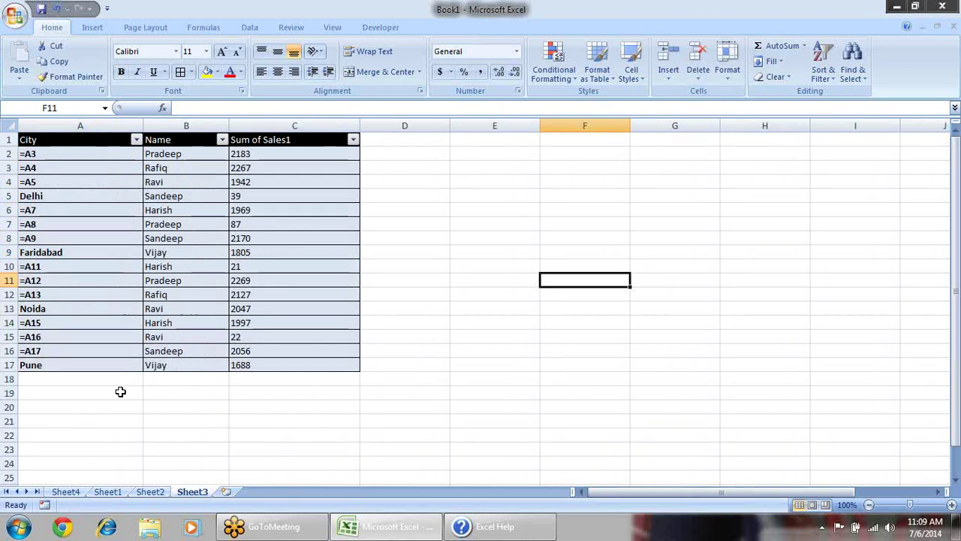
pyautogui.hotkey('ctrl', '`')
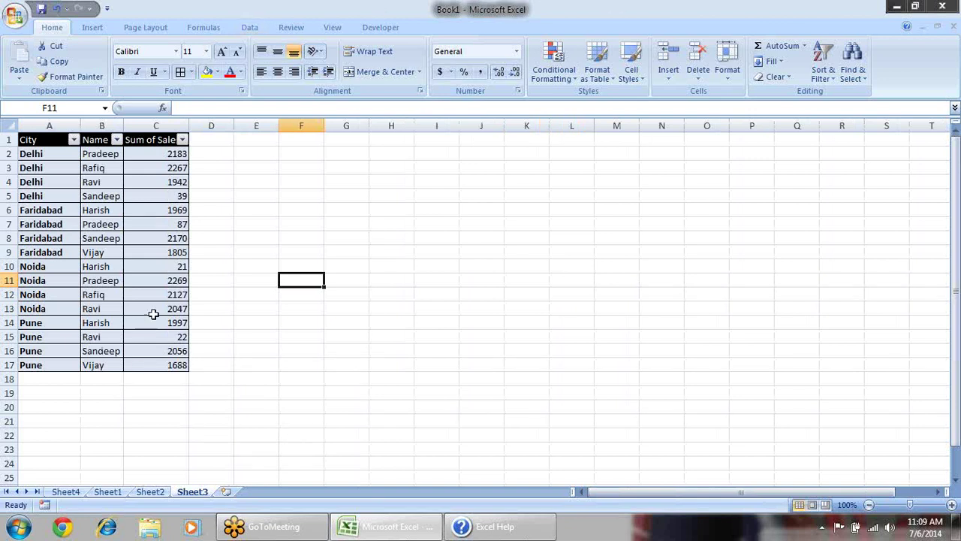
pyautogui.click(45, 504)
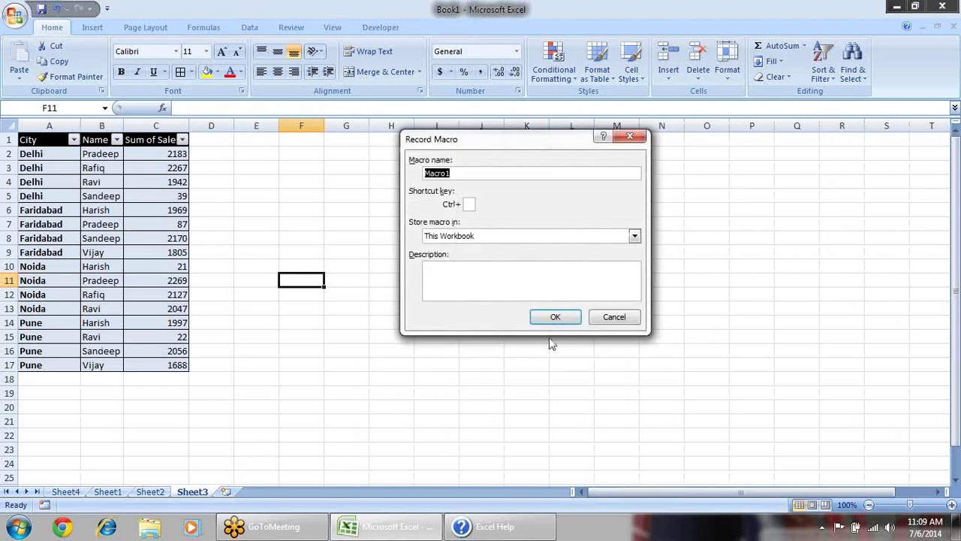
# - Cancel macro recording and select the city groups in the Sheet4 pivot table
pyautogui.click(614, 316)
pyautogui.click(65, 491)
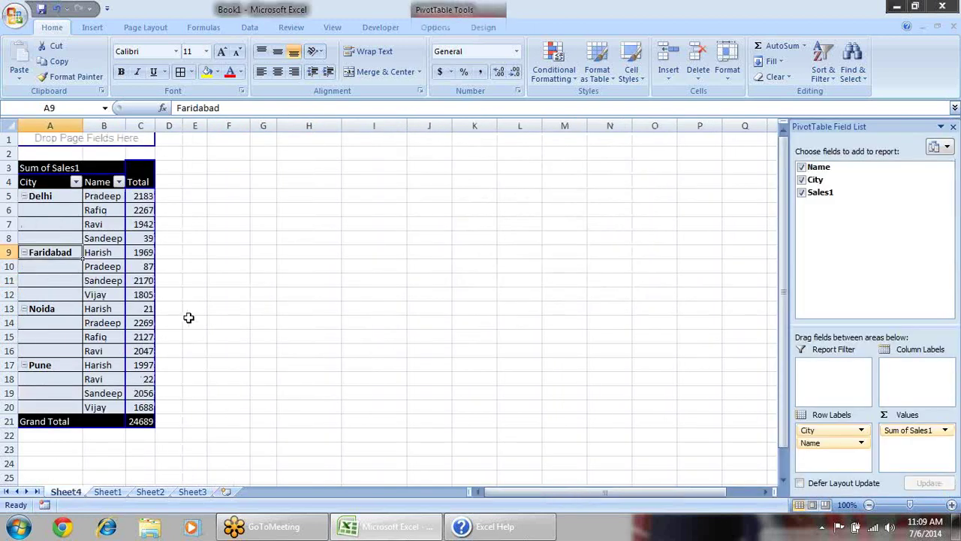
pyautogui.click(188, 317)
pyautogui.moveTo(98, 251); pyautogui.dragTo(121, 269)
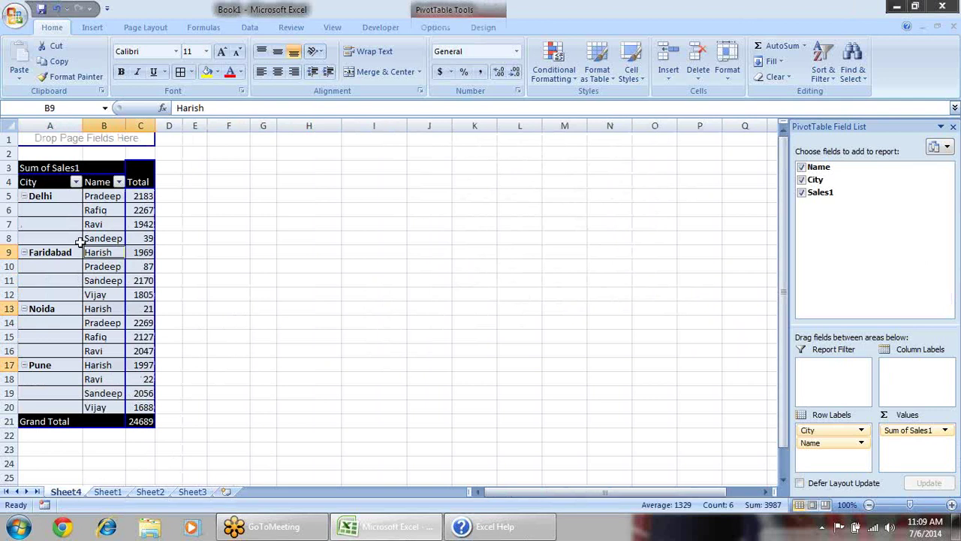
pyautogui.moveTo(51, 199); pyautogui.dragTo(138, 241)
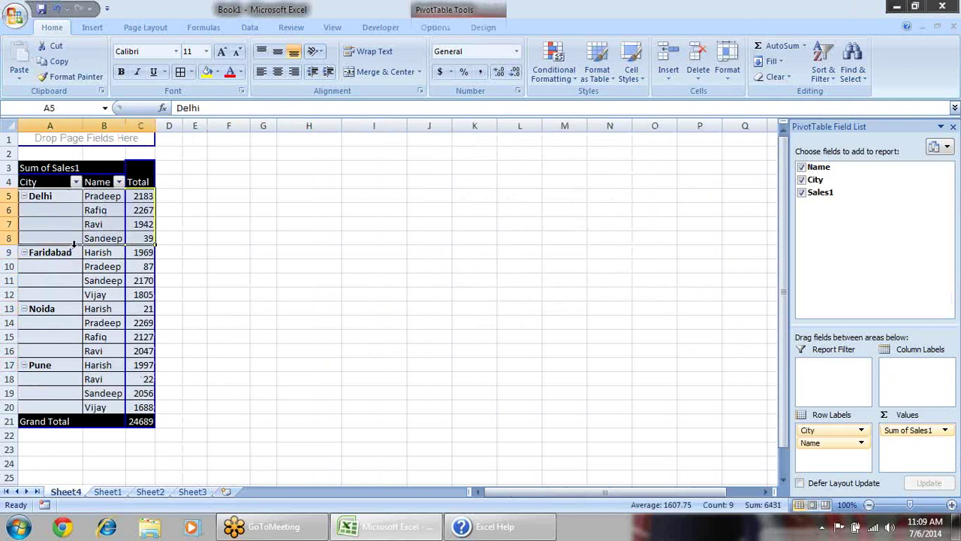
pyautogui.click(111, 275)
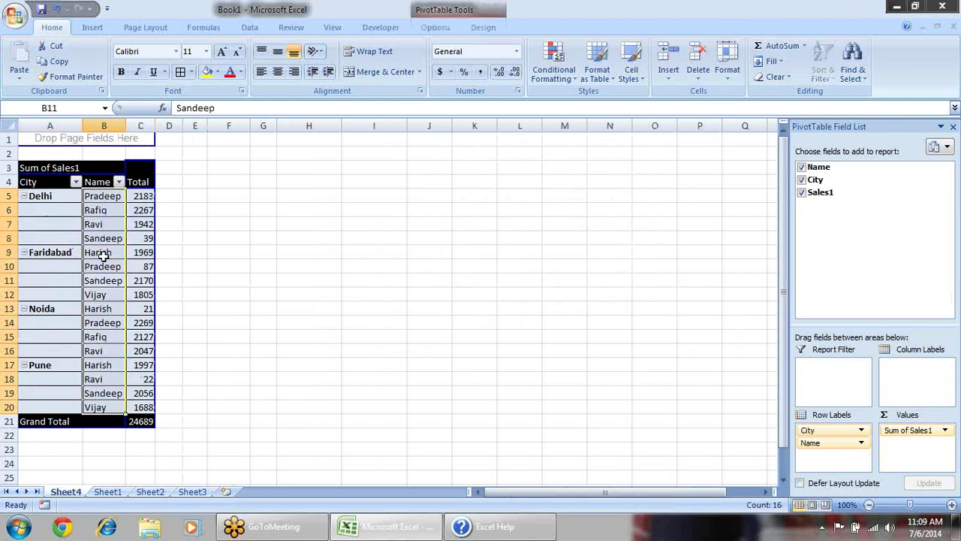
pyautogui.click(65, 229)
# - Turn on 'Merge and center cells with labels' in PivotTable Options
pyautogui.rightClick(50, 223)
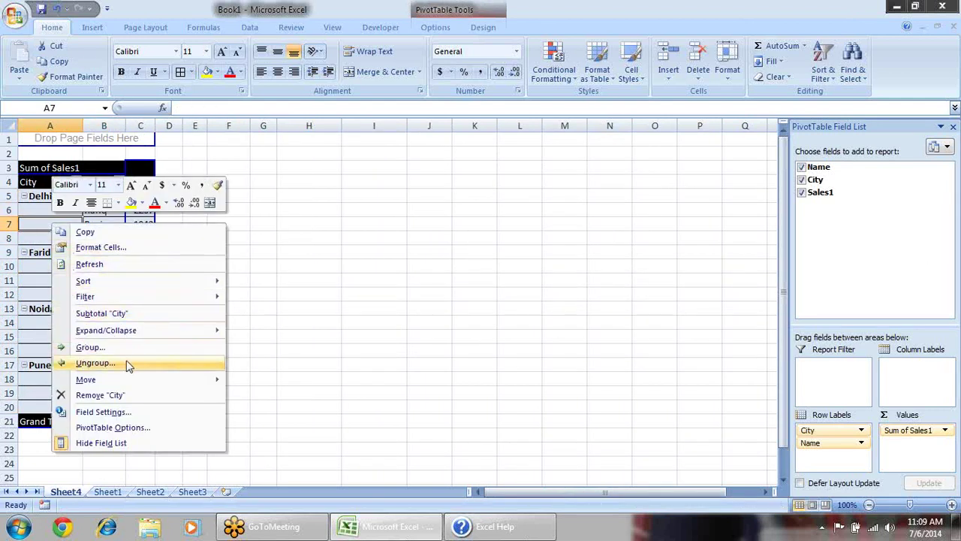
pyautogui.click(146, 434)
pyautogui.click(316, 232)
pyautogui.click(465, 441)
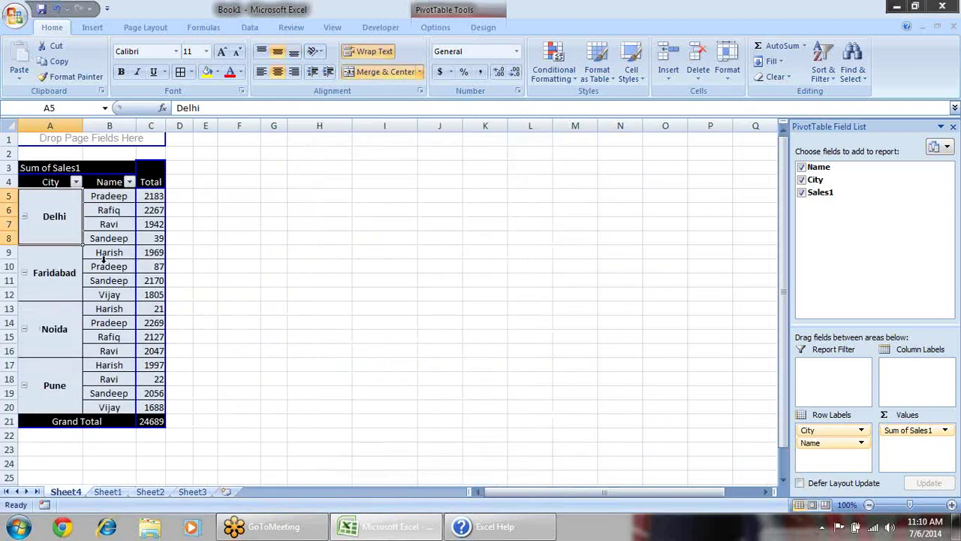
pyautogui.click(108, 210)
pyautogui.rightClick(107, 211)
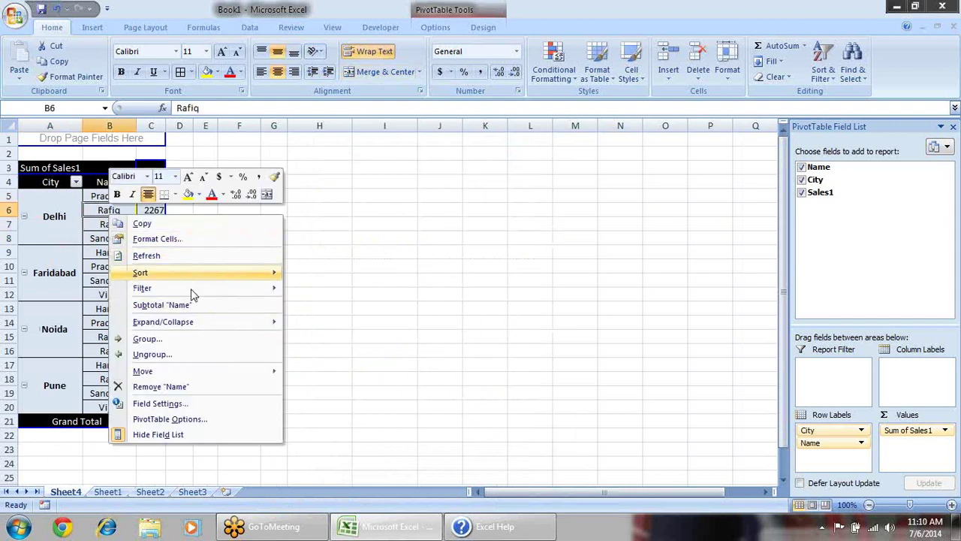
pyautogui.click(196, 419)
pyautogui.moveTo(202, 215); pyautogui.dragTo(350, 149)
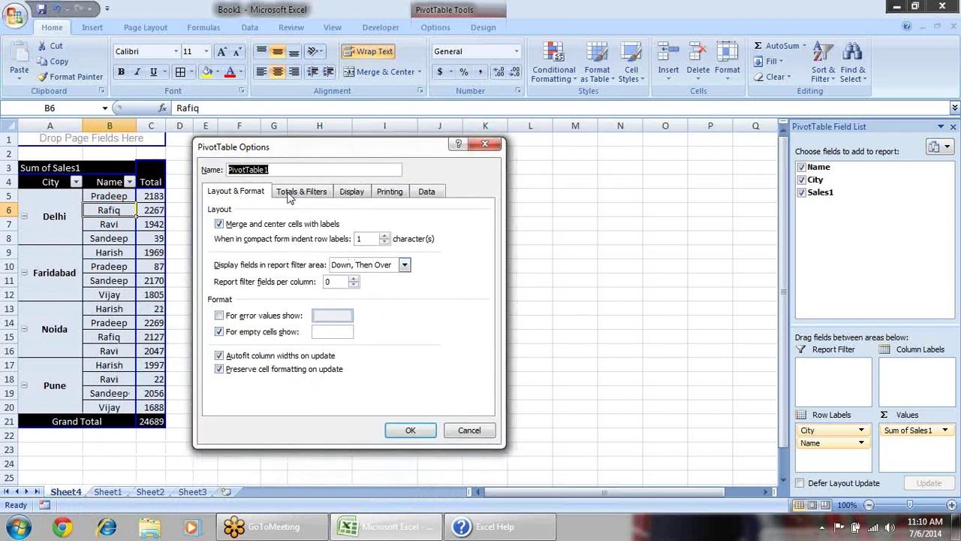
pyautogui.click(353, 192)
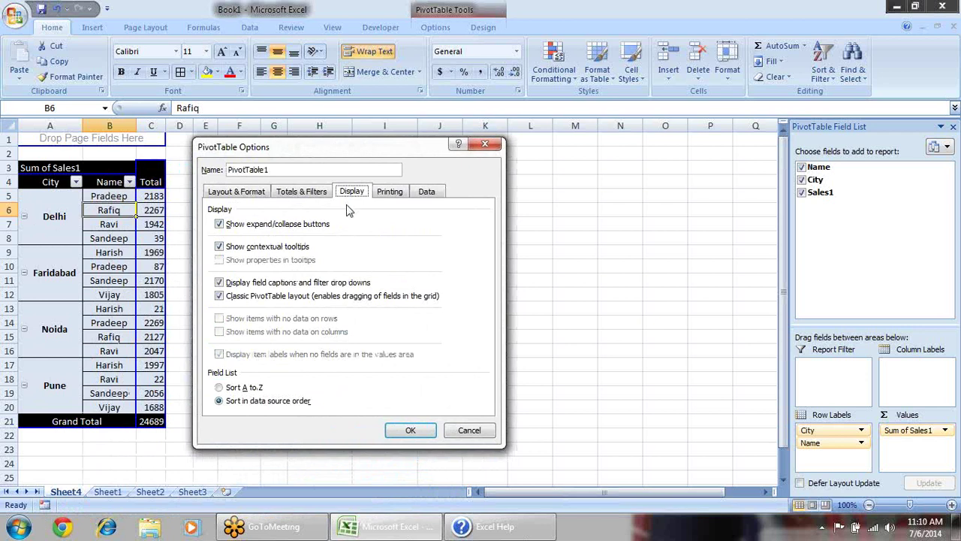
pyautogui.click(304, 197)
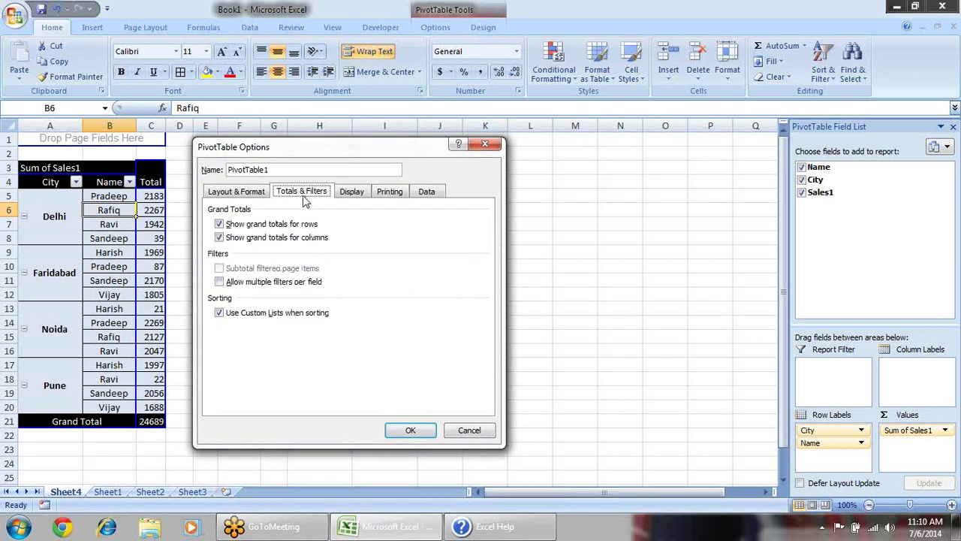
pyautogui.click(262, 196)
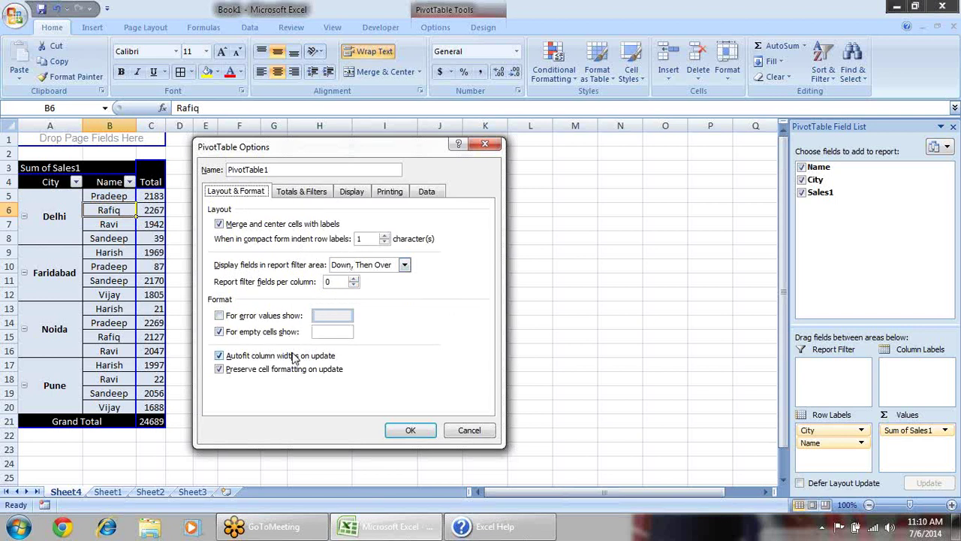
pyautogui.click(353, 196)
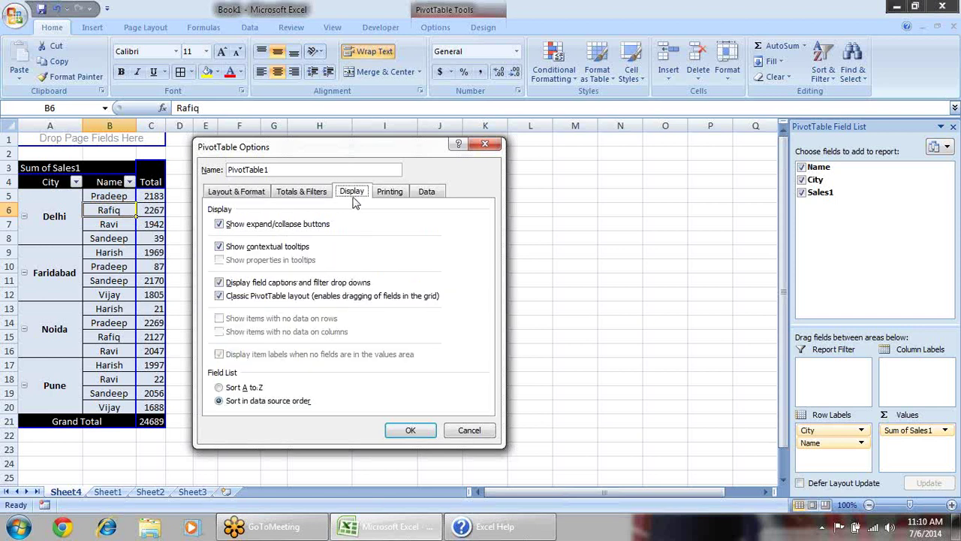
pyautogui.click(409, 193)
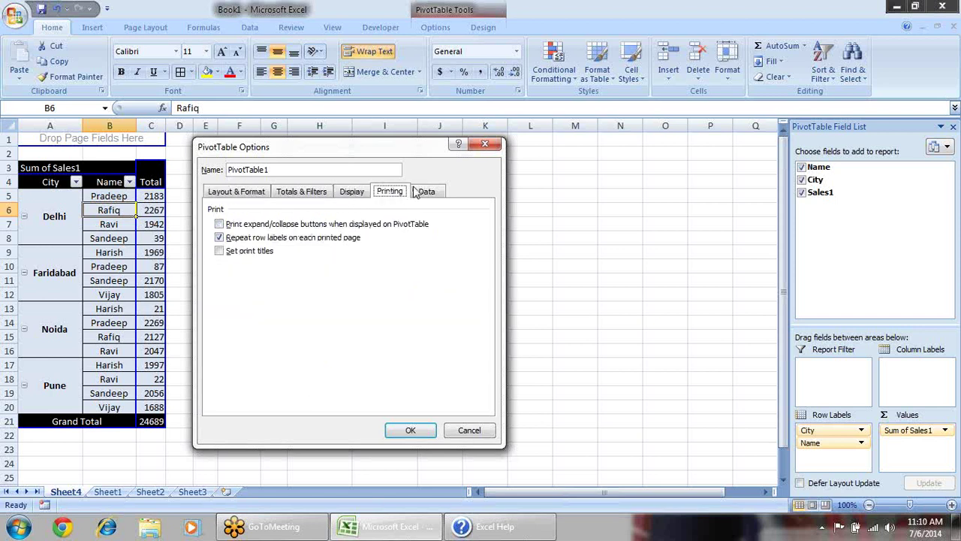
pyautogui.click(425, 193)
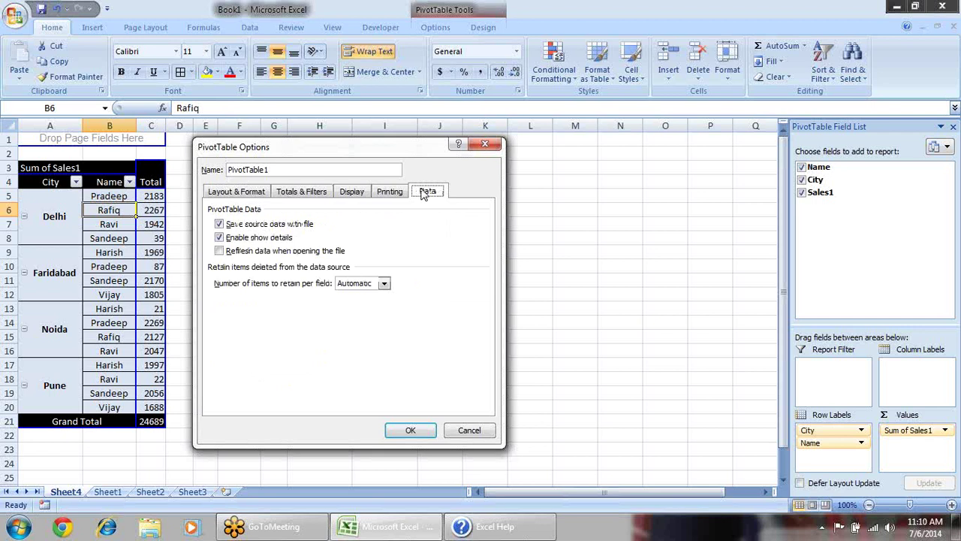
pyautogui.click(251, 196)
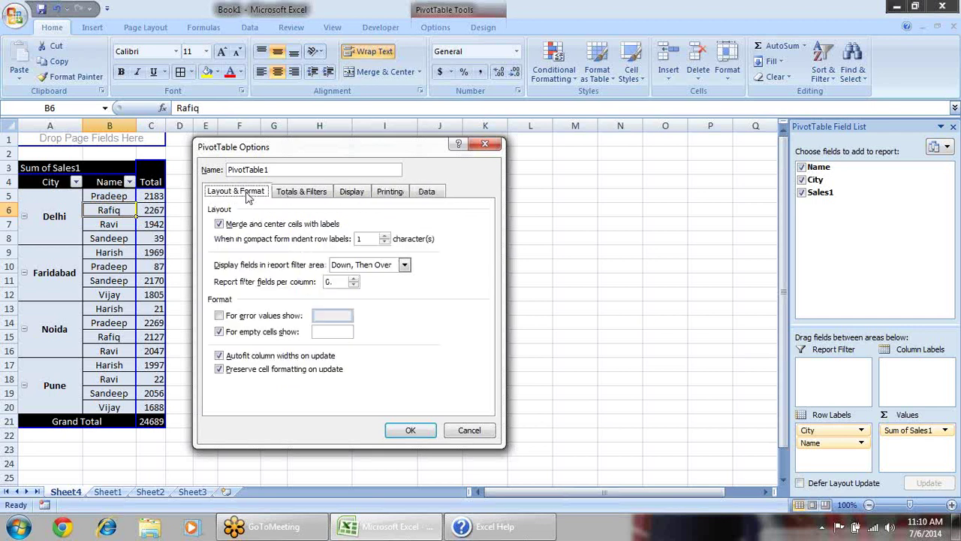
pyautogui.click(384, 241)
pyautogui.click(325, 193)
pyautogui.click(383, 194)
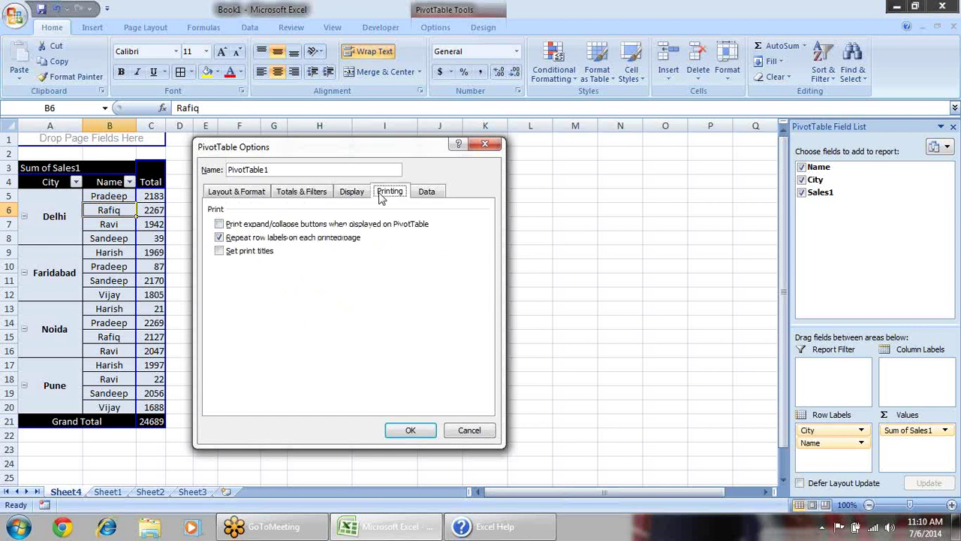
pyautogui.click(422, 194)
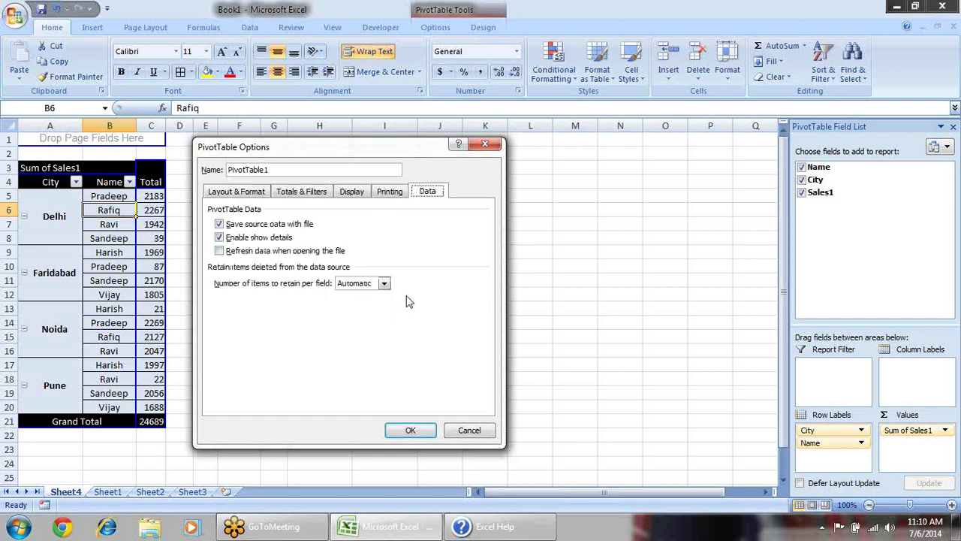
pyautogui.click(384, 284)
pyautogui.press('Escape')
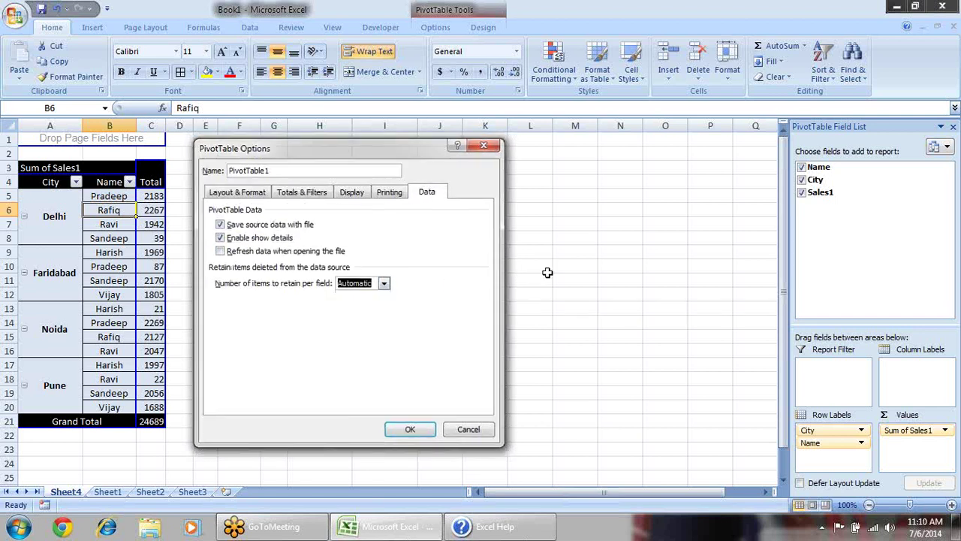
pyautogui.press('Escape')
pyautogui.click(320, 214)
# - Check the Sheet4 pivot table's Delhi and Faridabad cells, then undo the last layout change with Ctrl+Z
pyautogui.click(142, 224)
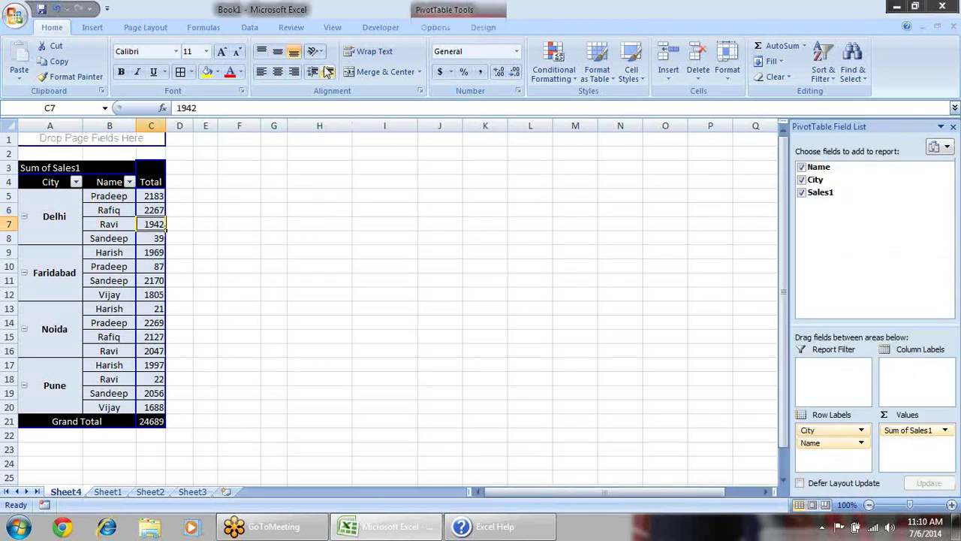
pyautogui.click(375, 27)
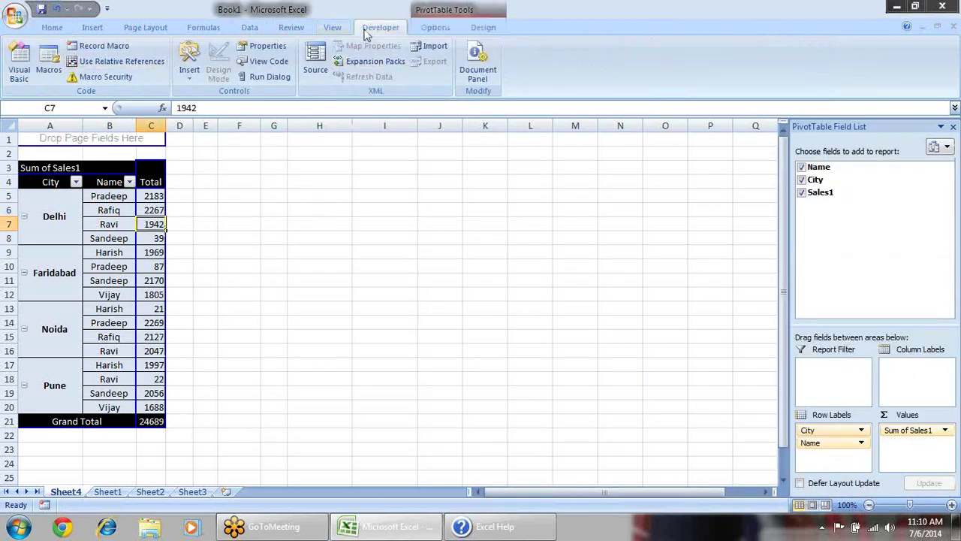
pyautogui.click(435, 27)
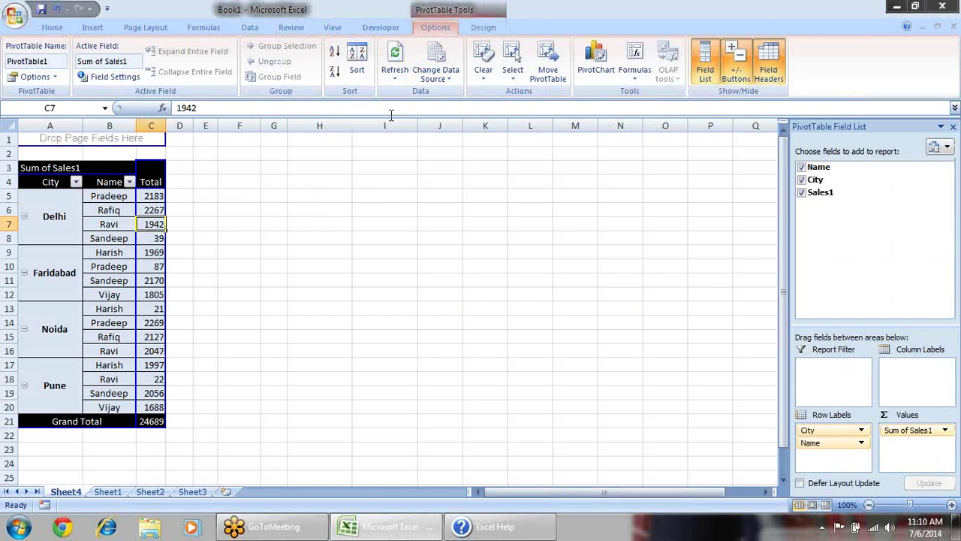
pyautogui.click(529, 197)
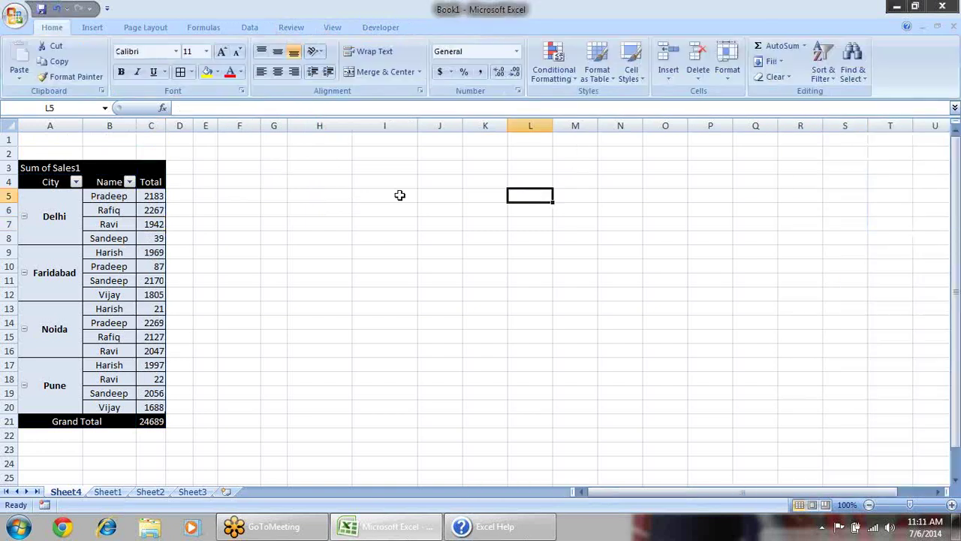
pyautogui.click(54, 224)
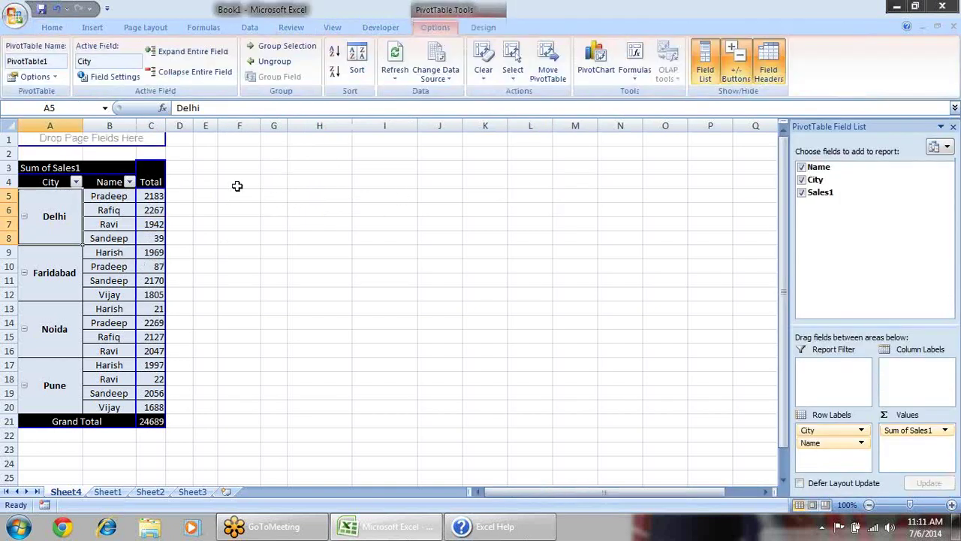
pyautogui.click(241, 249)
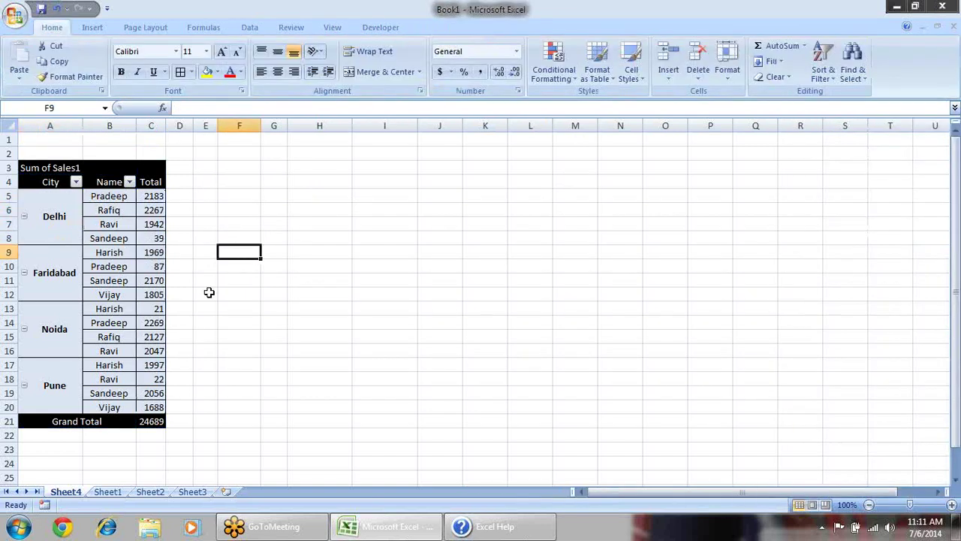
pyautogui.click(150, 278)
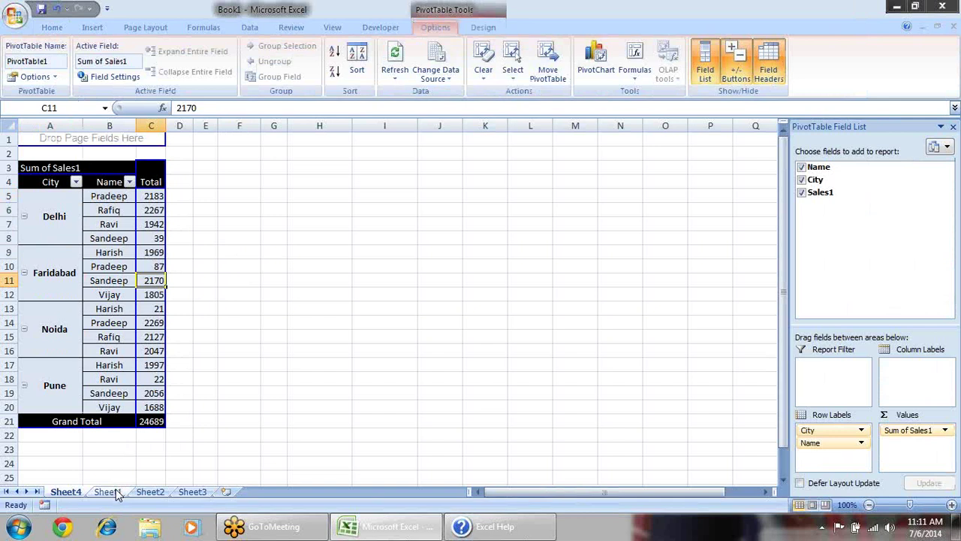
pyautogui.click(199, 280)
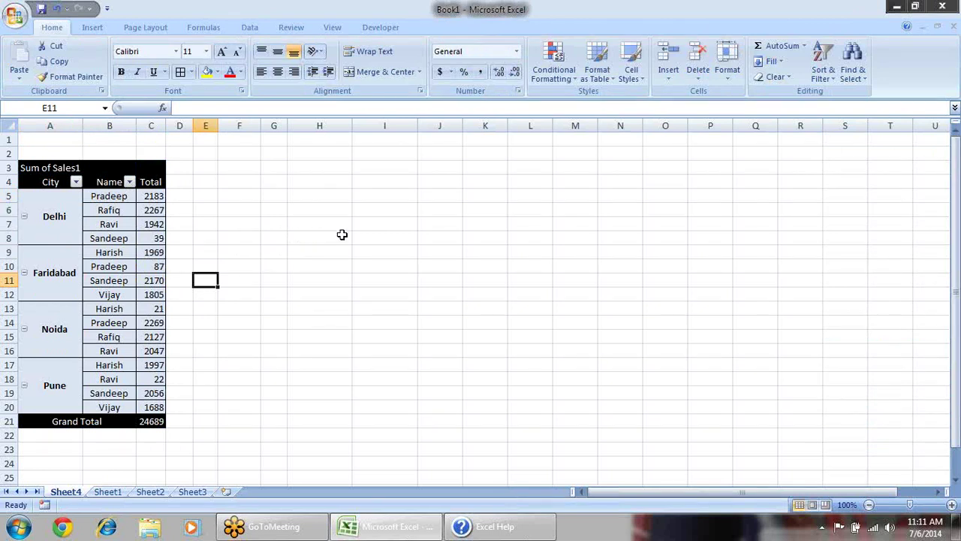
pyautogui.hotkey('ctrl', 'z')
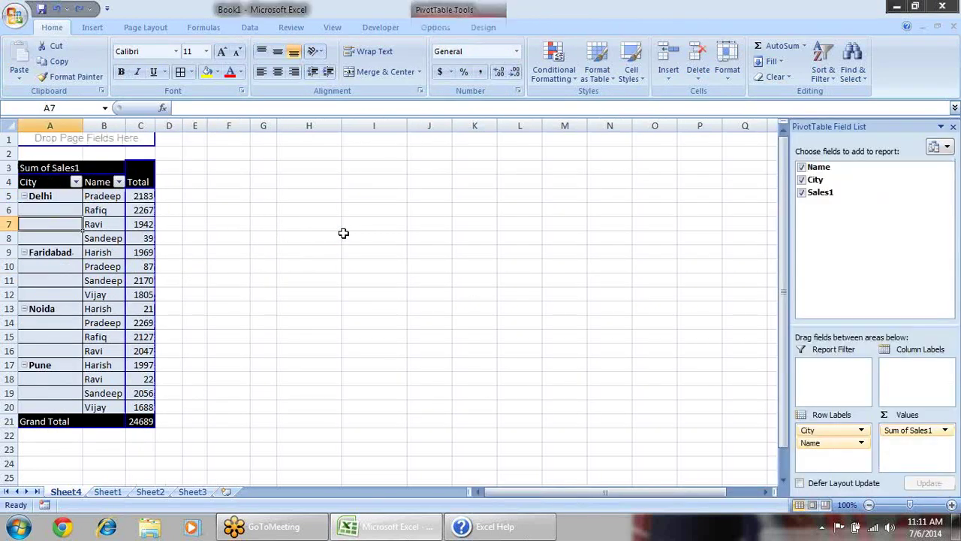
# - Insert a new column A on Sheet1 headed 'Date' with 1-Jan-10 in A2
pyautogui.click(109, 492)
pyautogui.rightClick(53, 126)
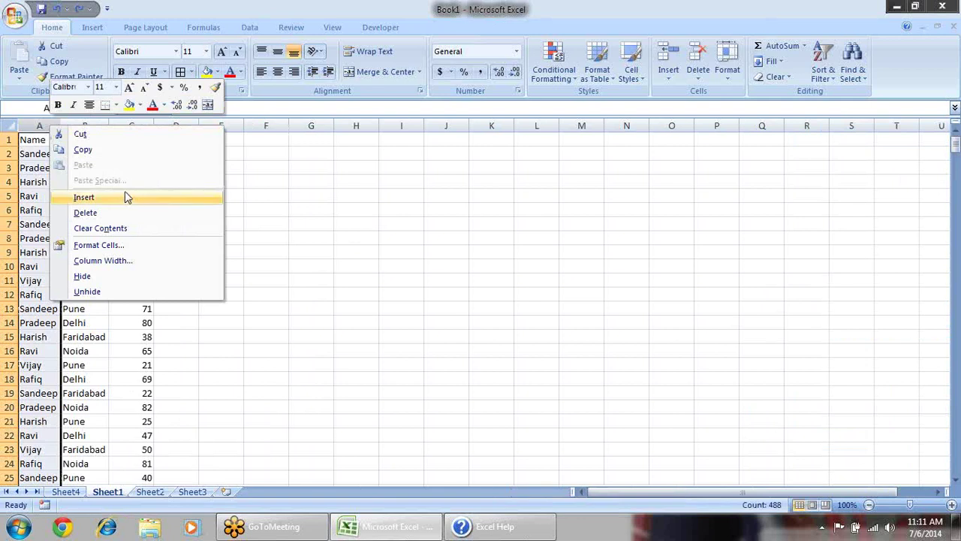
pyautogui.click(125, 196)
pyautogui.click(36, 143)
pyautogui.write('d')
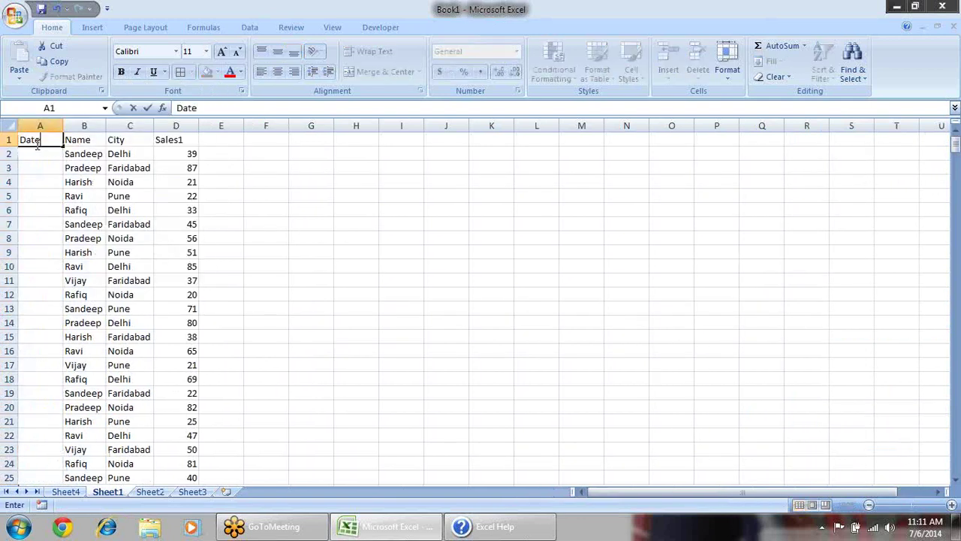
pyautogui.write('ate')
pyautogui.press('Return')
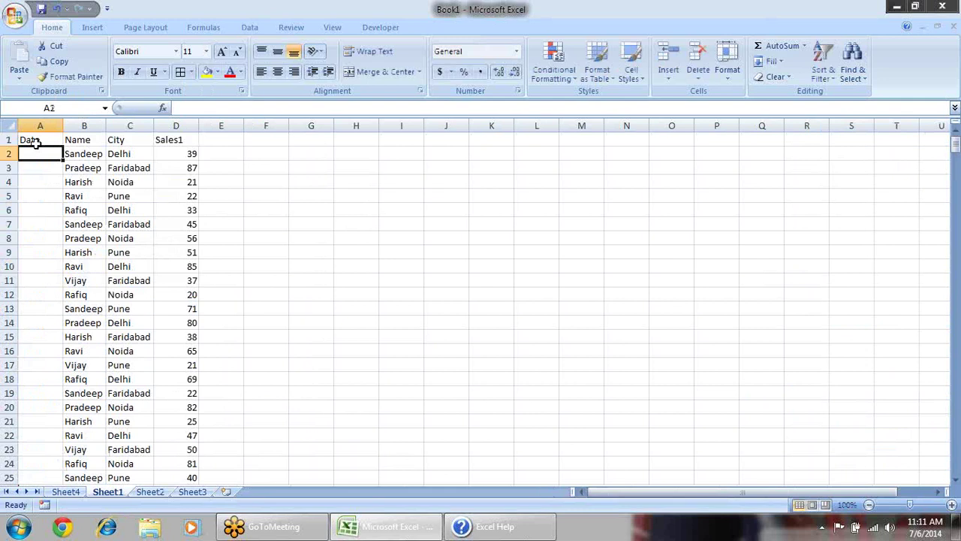
pyautogui.write('1-jan-10')
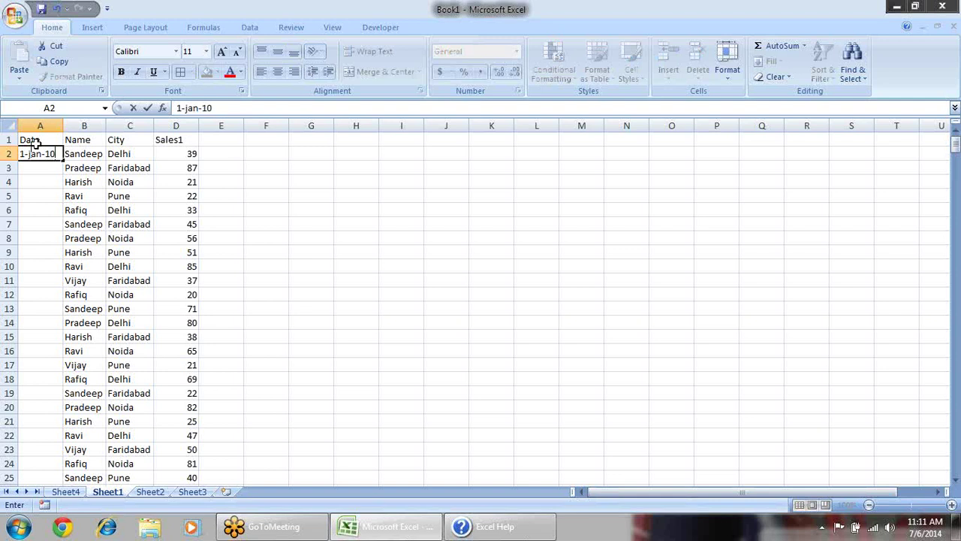
pyautogui.press('Return')
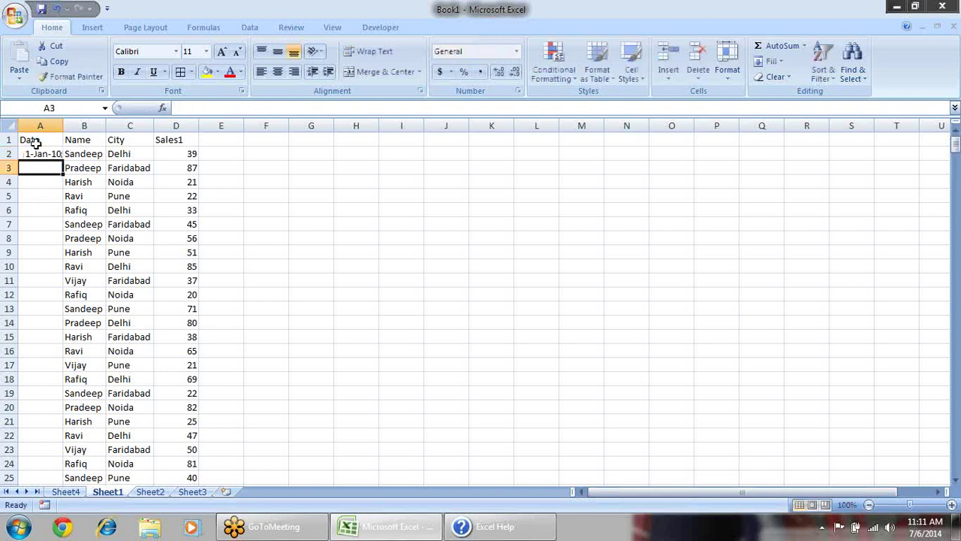
# - Enter =A2+10 in A3 and fill the date series down to the last row
pyautogui.write('=1+10')
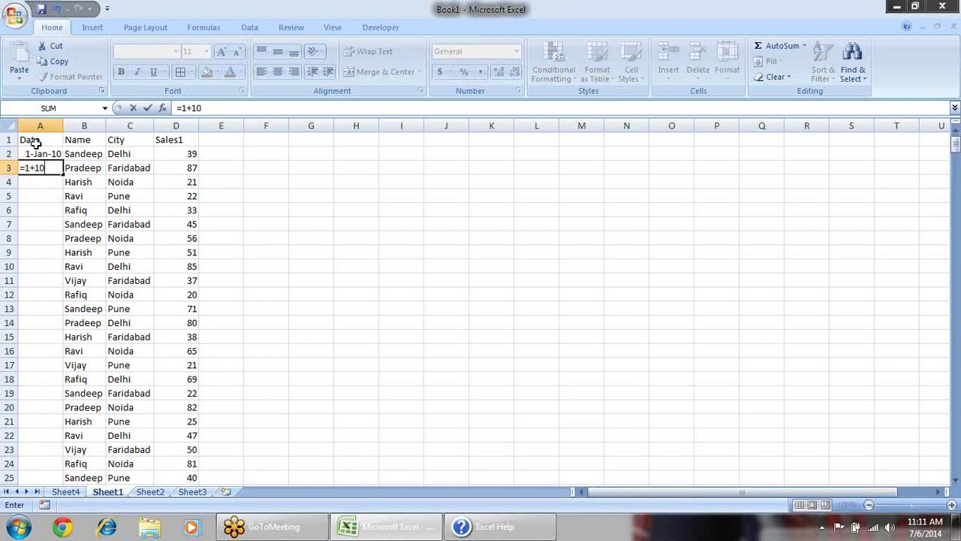
pyautogui.press('Return')
pyautogui.click(67, 168)
pyautogui.click(54, 168)
pyautogui.write('=')
pyautogui.press('Up')
pyautogui.write('+1')
pyautogui.press('Return')
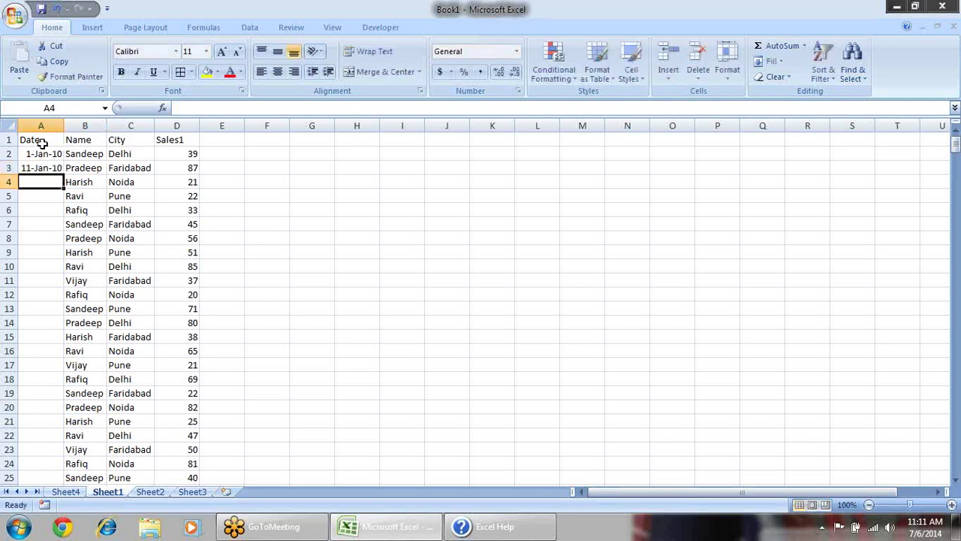
pyautogui.click(58, 169)
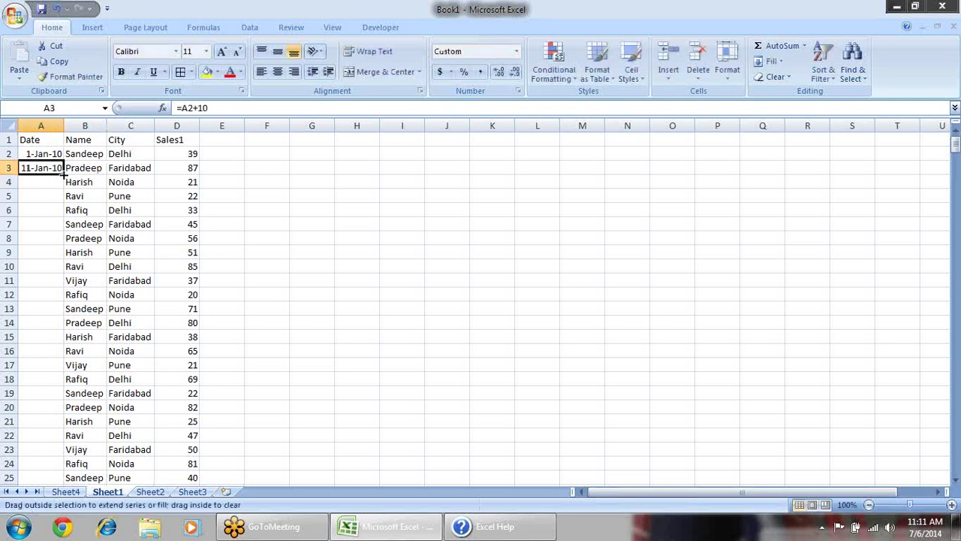
pyautogui.doubleClick(64, 174)
# - Replace the Date column formulas with plain values via Paste Special
pyautogui.hotkey('ctrl', 'c')
pyautogui.hotkey('alt', 'e')
pyautogui.press('s')
pyautogui.press('v')
pyautogui.press('Return')
pyautogui.press('Escape')
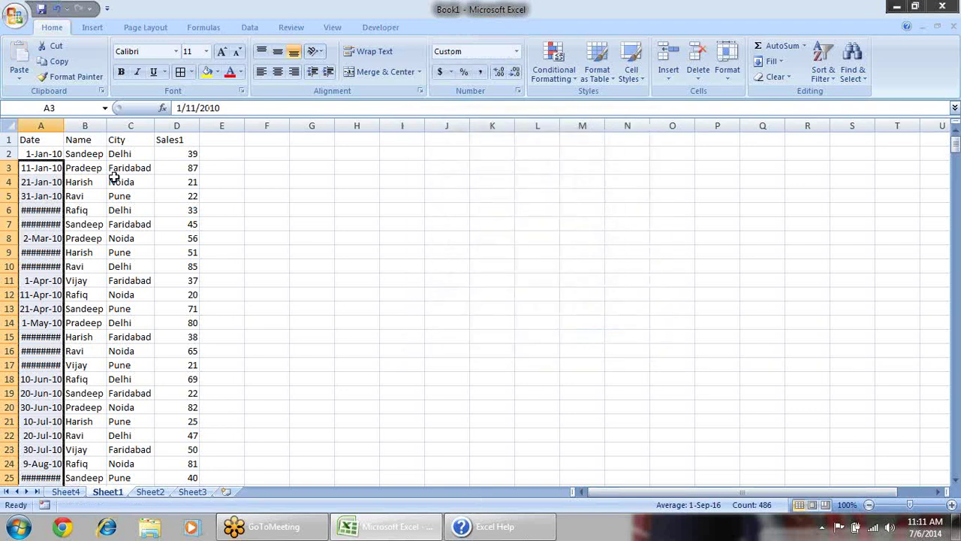
pyautogui.click(277, 220)
# - Change the pivot table's data source to start at $A$1 so it covers Sheet1!$A$1:$D$488
pyautogui.click(66, 492)
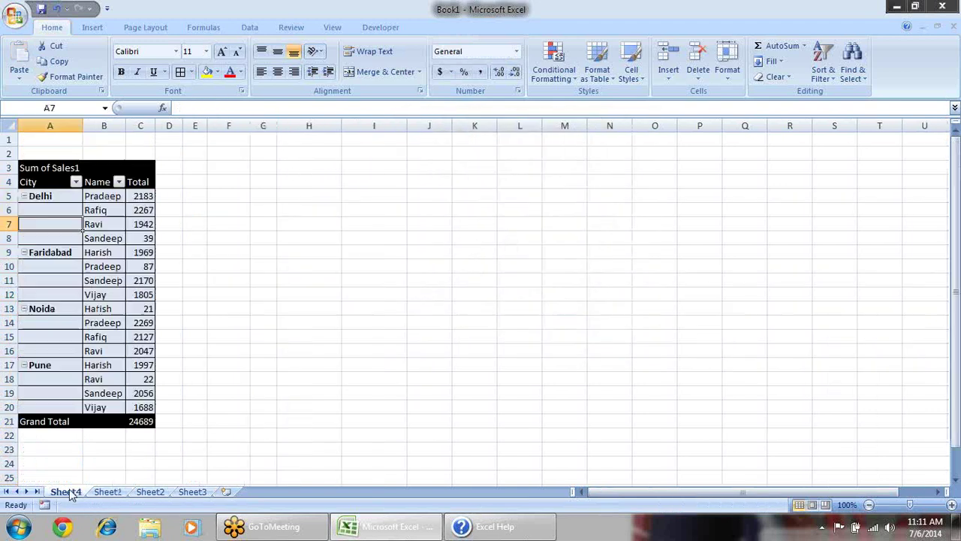
pyautogui.click(89, 254)
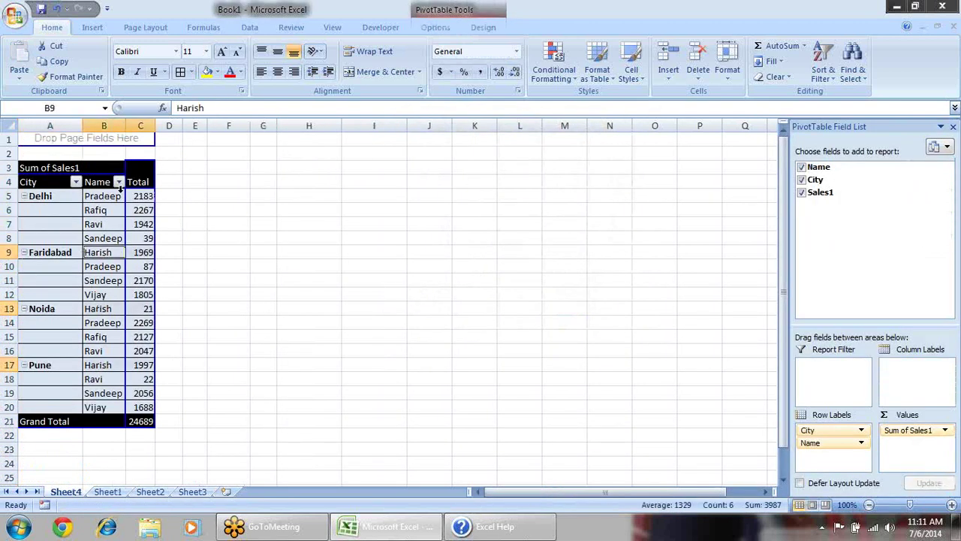
pyautogui.click(395, 28)
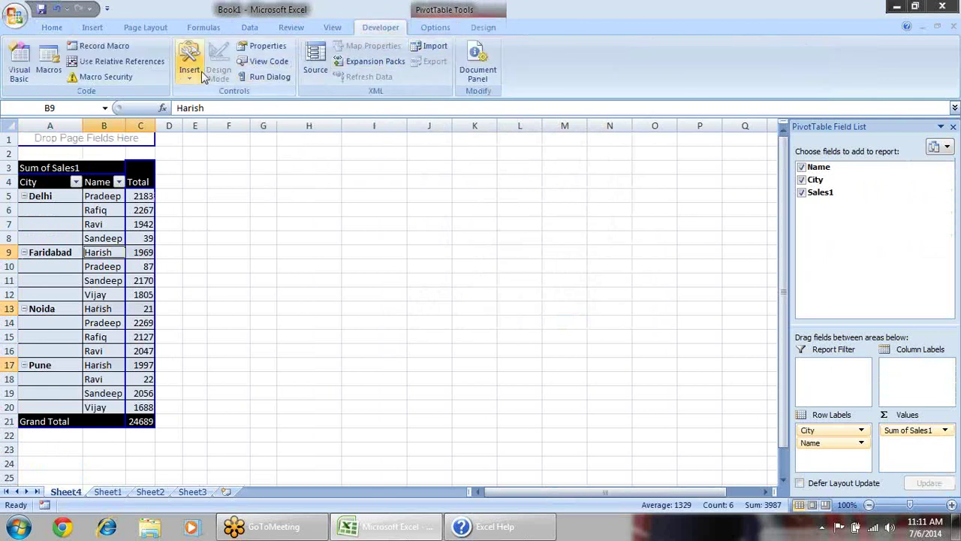
pyautogui.click(433, 28)
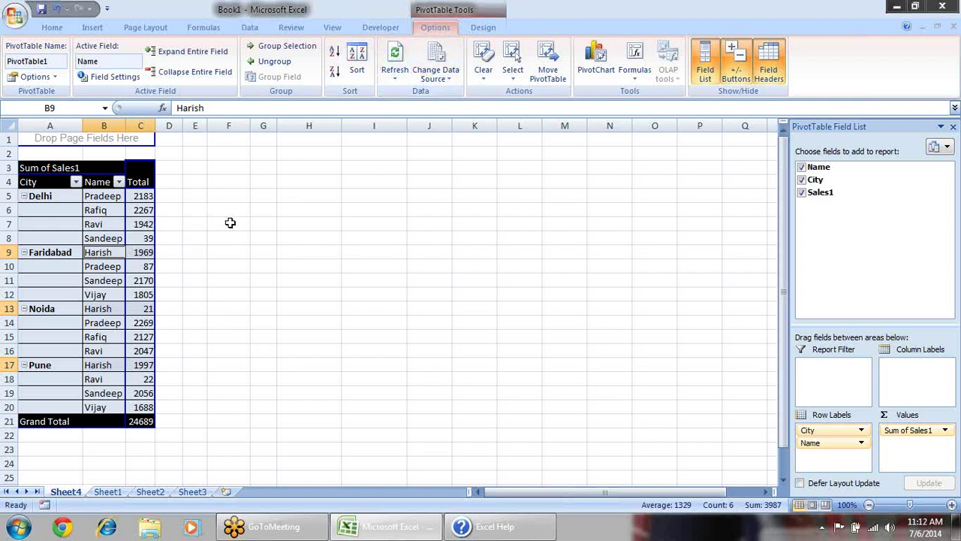
pyautogui.click(448, 80)
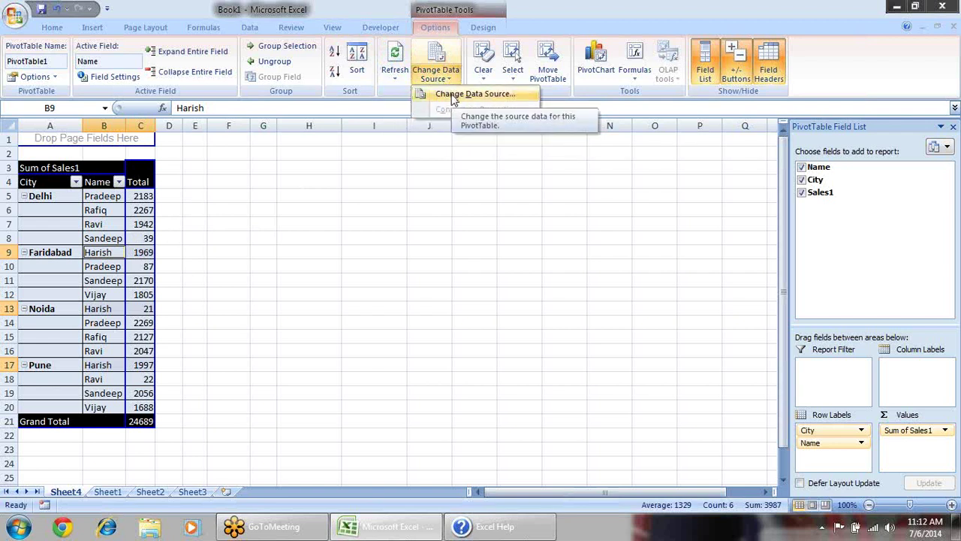
pyautogui.click(454, 95)
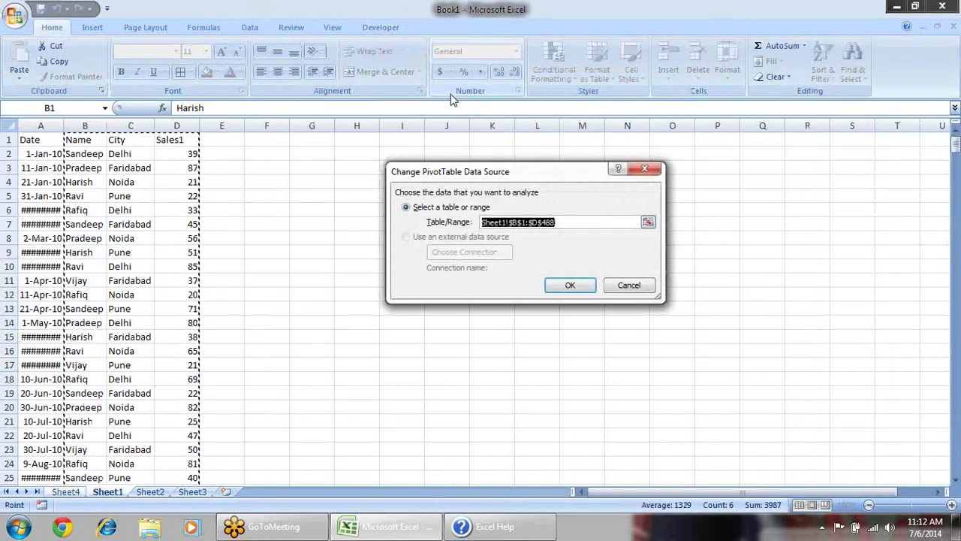
pyautogui.click(516, 223)
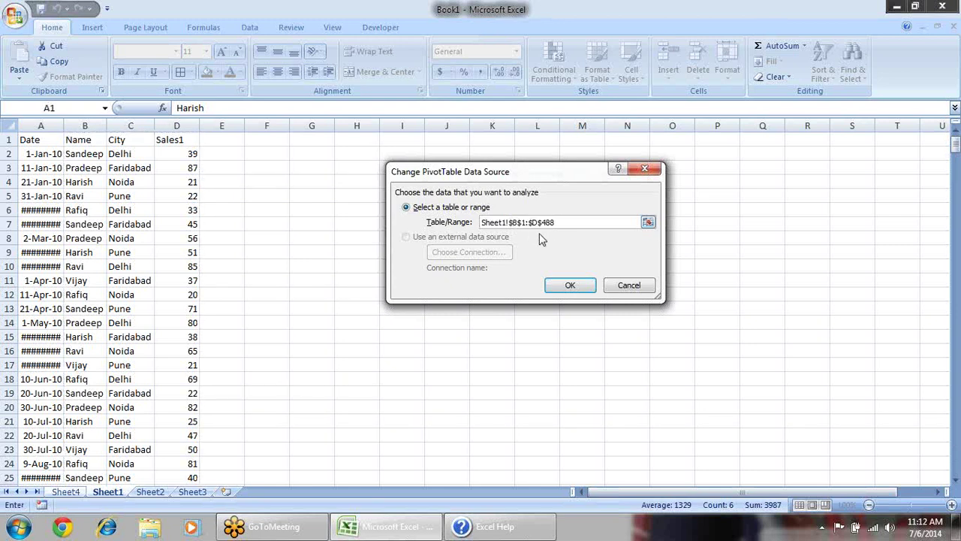
pyautogui.press('BackSpace')
pyautogui.write('a')
pyautogui.click(575, 292)
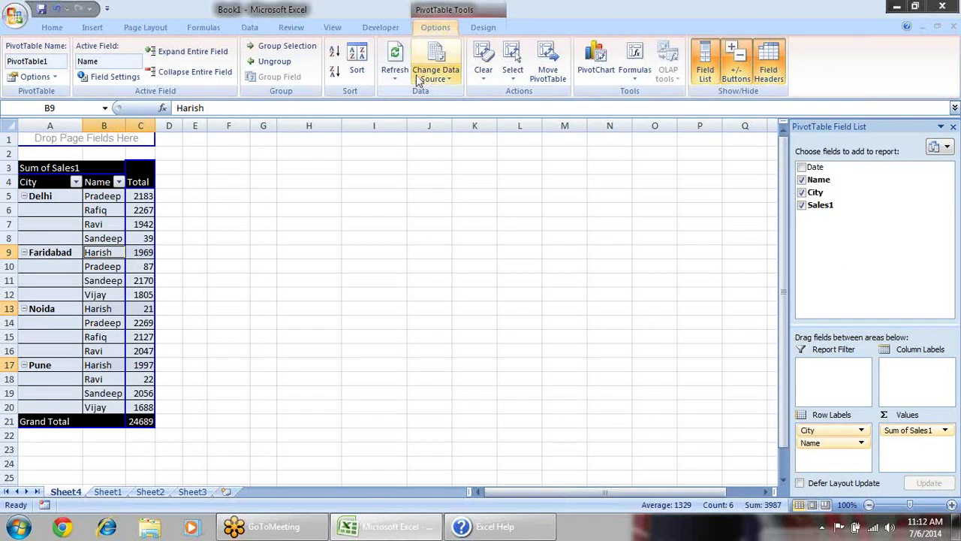
pyautogui.click(439, 75)
# - Add Date to the pivot rows above Name and remove City from Row Labels
pyautogui.click(480, 221)
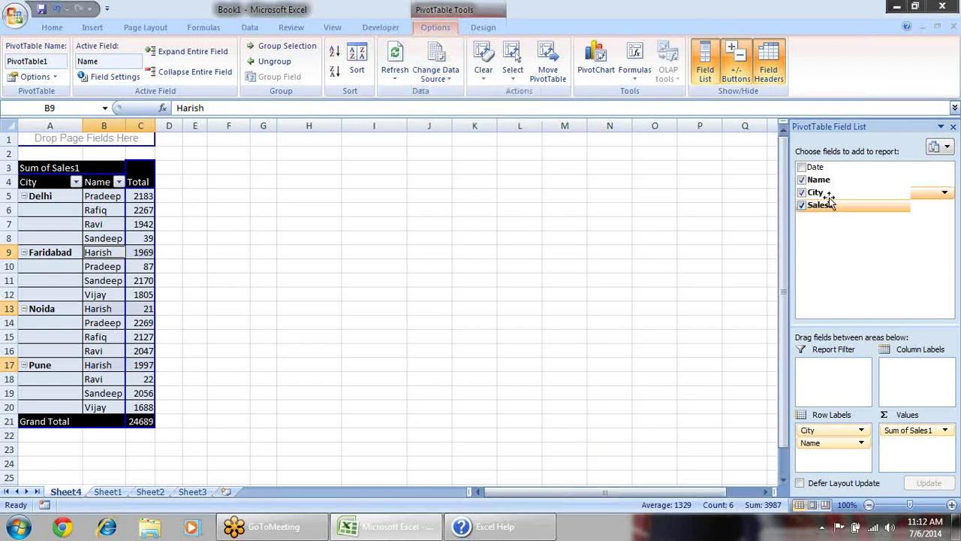
pyautogui.click(801, 167)
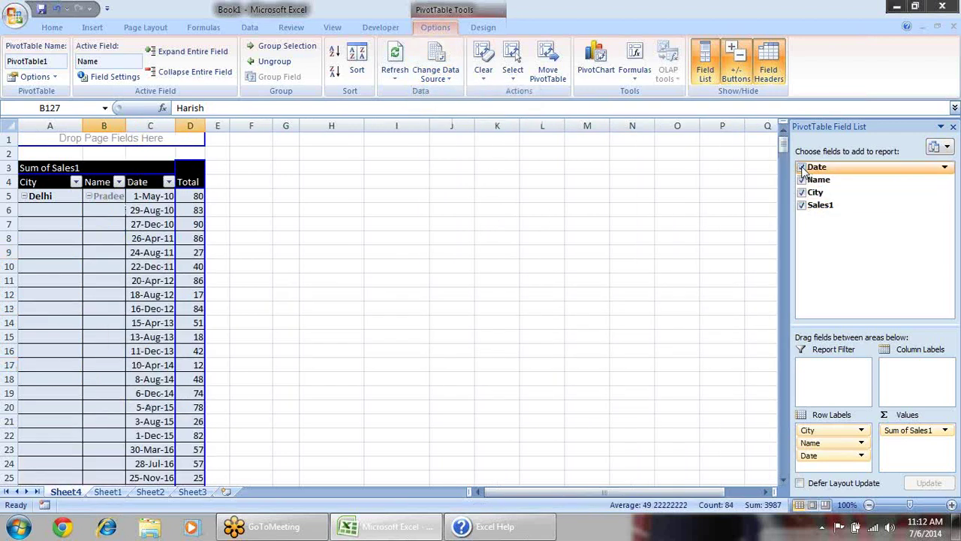
pyautogui.moveTo(827, 456); pyautogui.dragTo(744, 440)
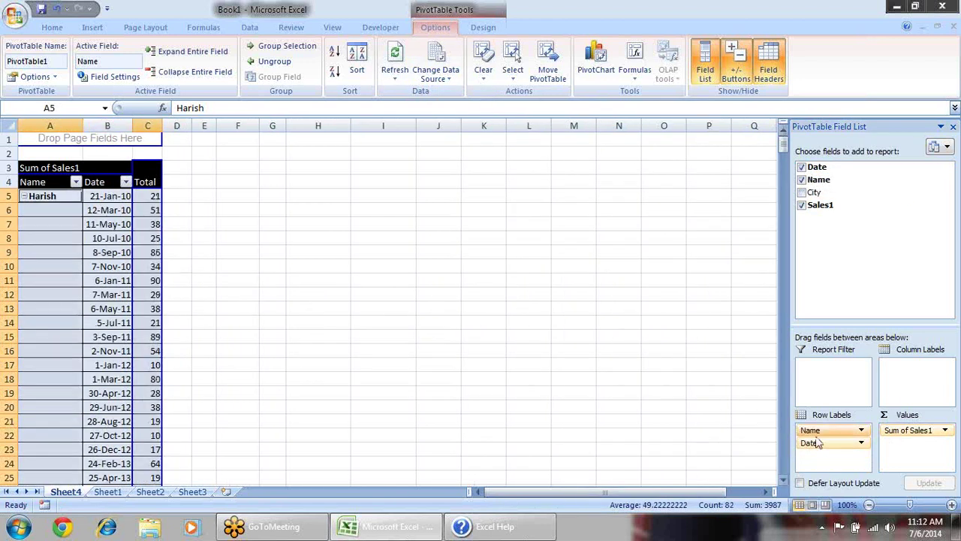
pyautogui.moveTo(831, 445); pyautogui.dragTo(829, 428)
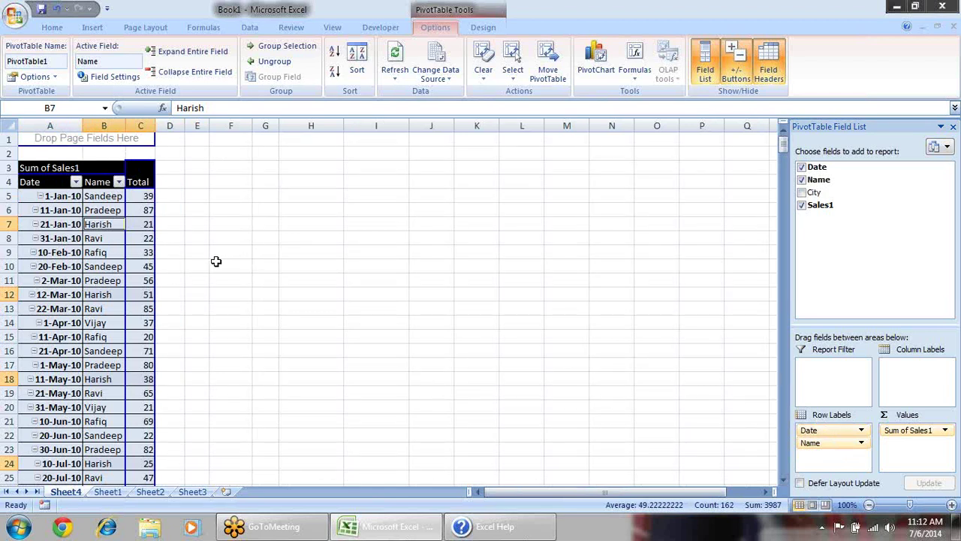
pyautogui.click(63, 216)
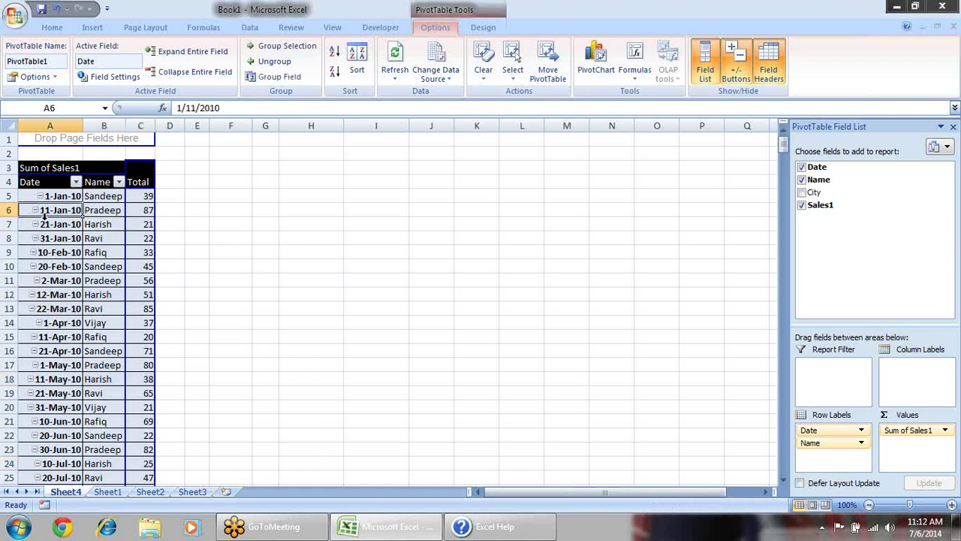
# - Group the pivot table's dates by Years only
pyautogui.click(274, 48)
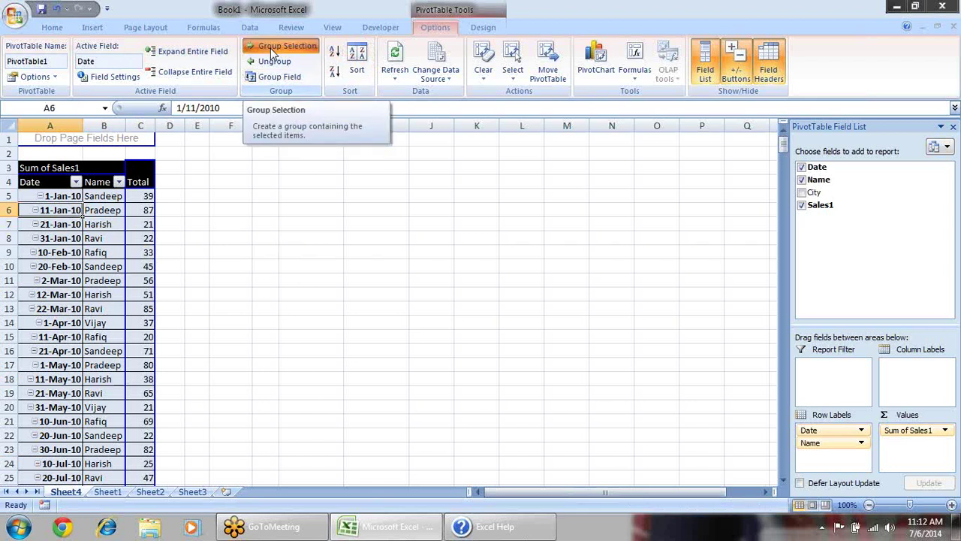
pyautogui.moveTo(492, 129); pyautogui.dragTo(388, 105)
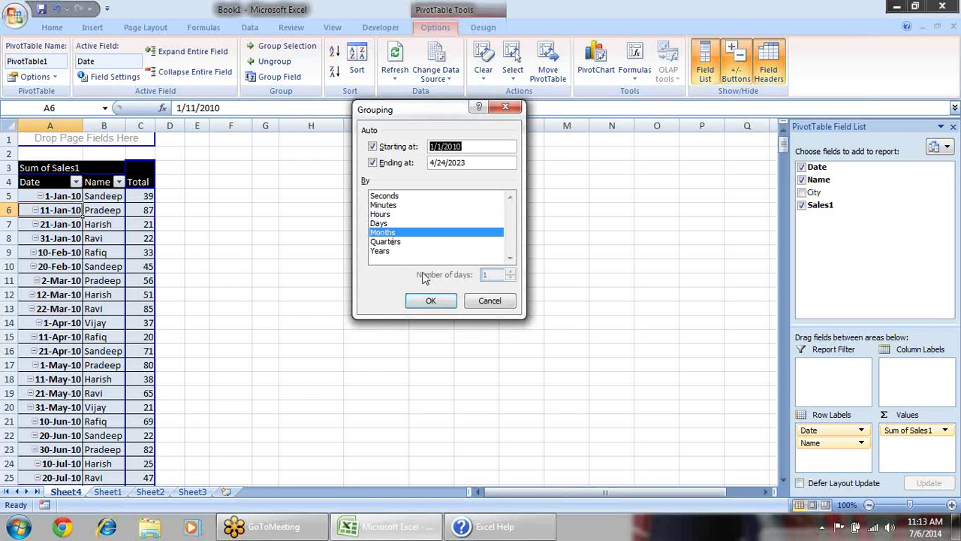
pyautogui.click(390, 241)
pyautogui.click(392, 250)
pyautogui.click(390, 233)
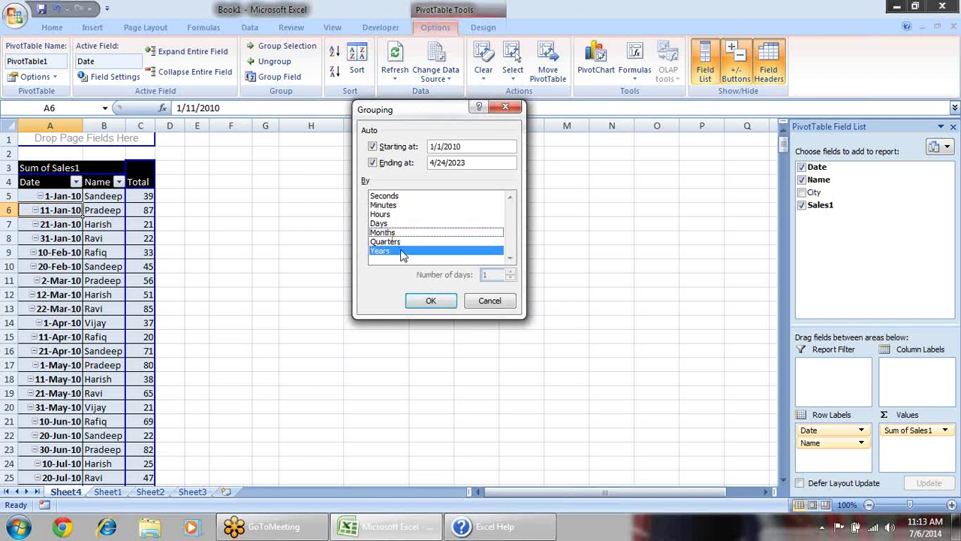
pyautogui.click(429, 301)
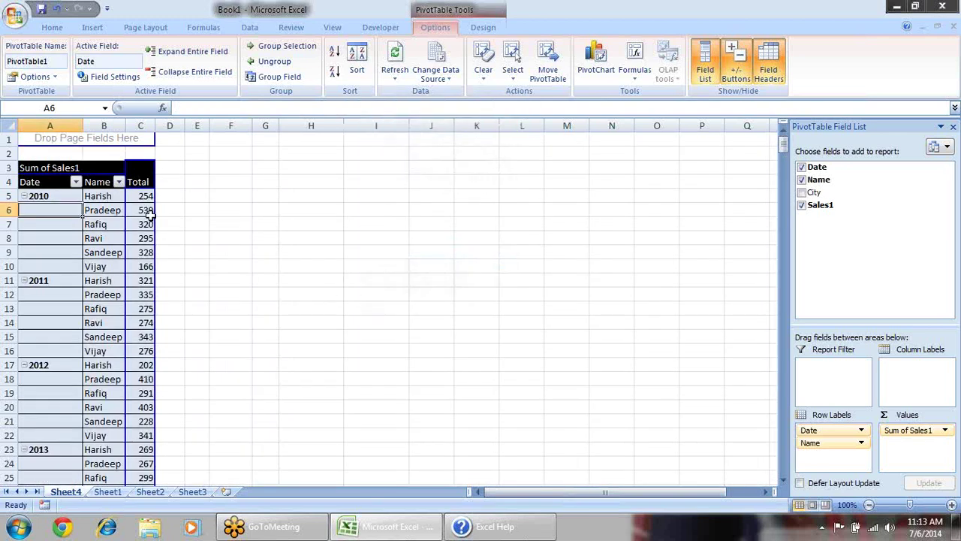
# - Collapse the Date field to yearly sales totals for 2010–2023
pyautogui.scroll(-15, 69, 226)
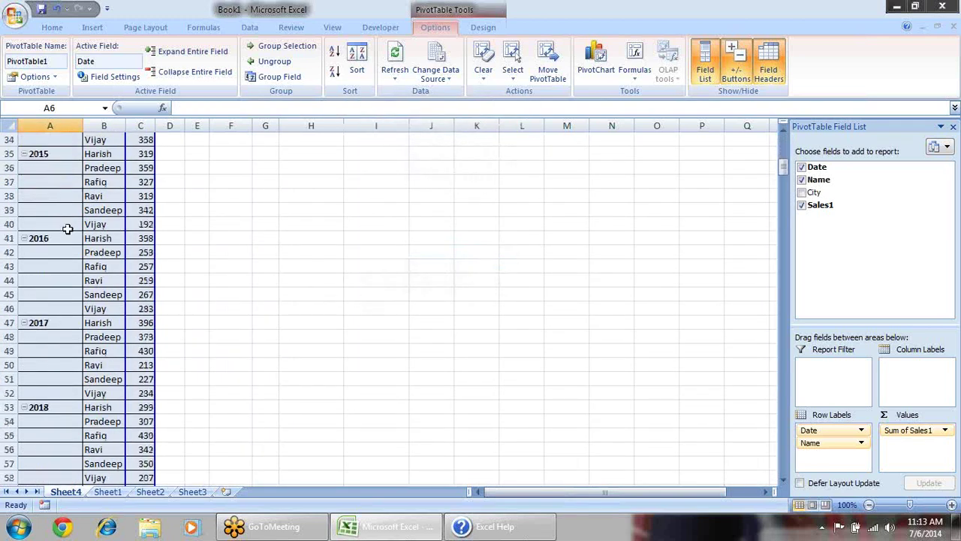
pyautogui.scroll(-5, 67, 229)
pyautogui.scroll(18, 71, 236)
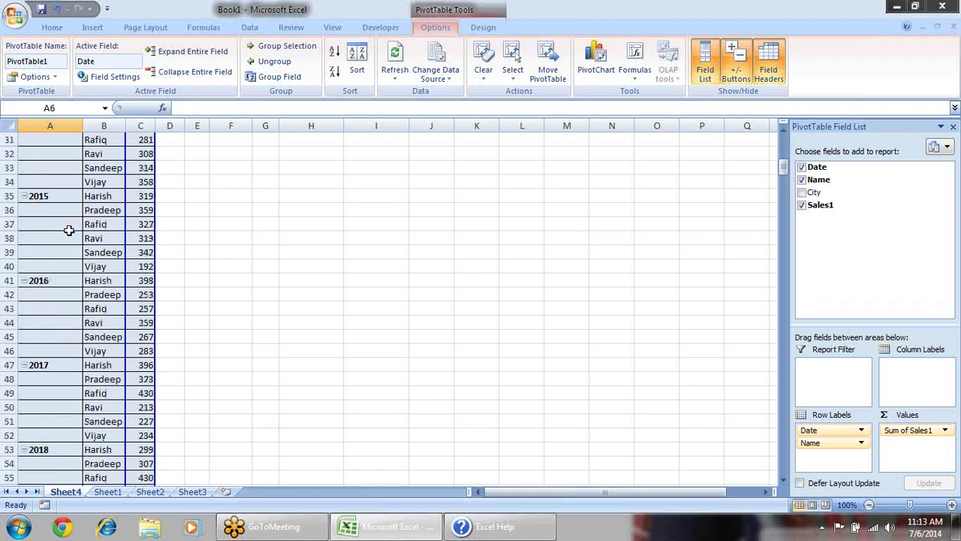
pyautogui.scroll(2, 76, 242)
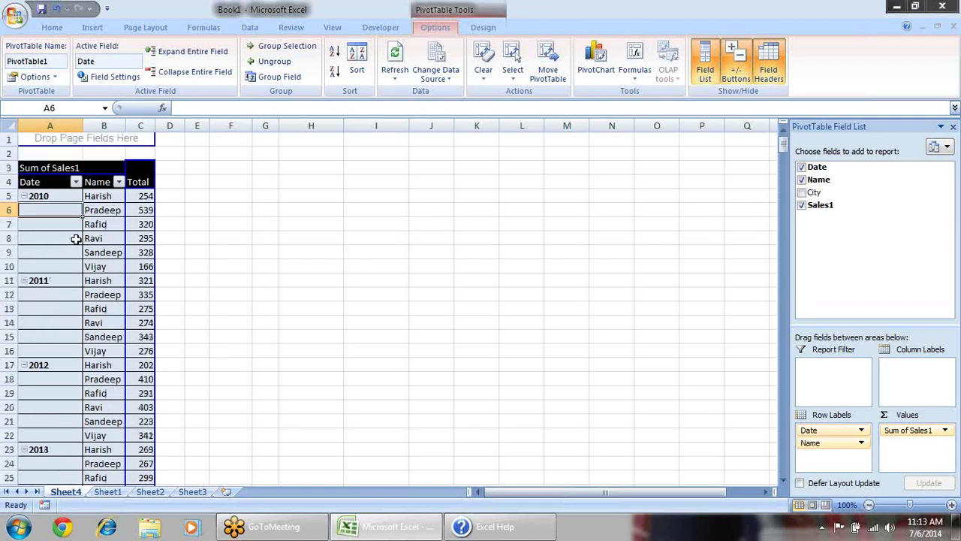
pyautogui.click(184, 72)
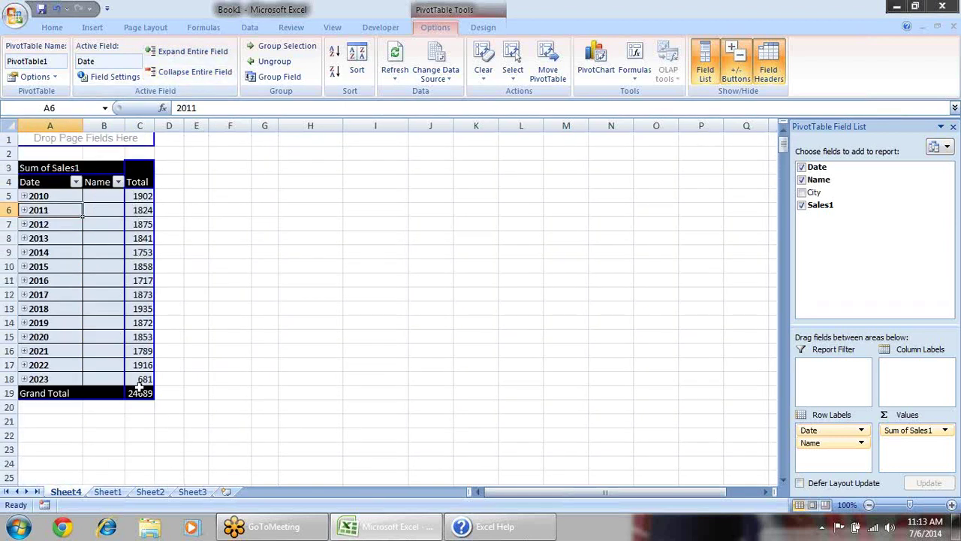
pyautogui.moveTo(139, 388)
# - Regroup the pivot dates by both Years and Months
pyautogui.click(270, 46)
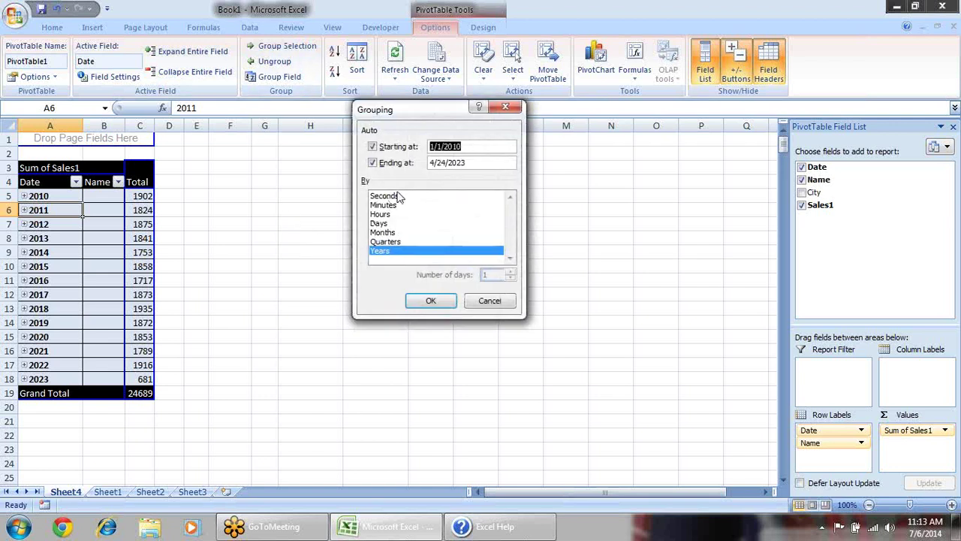
pyautogui.click(391, 232)
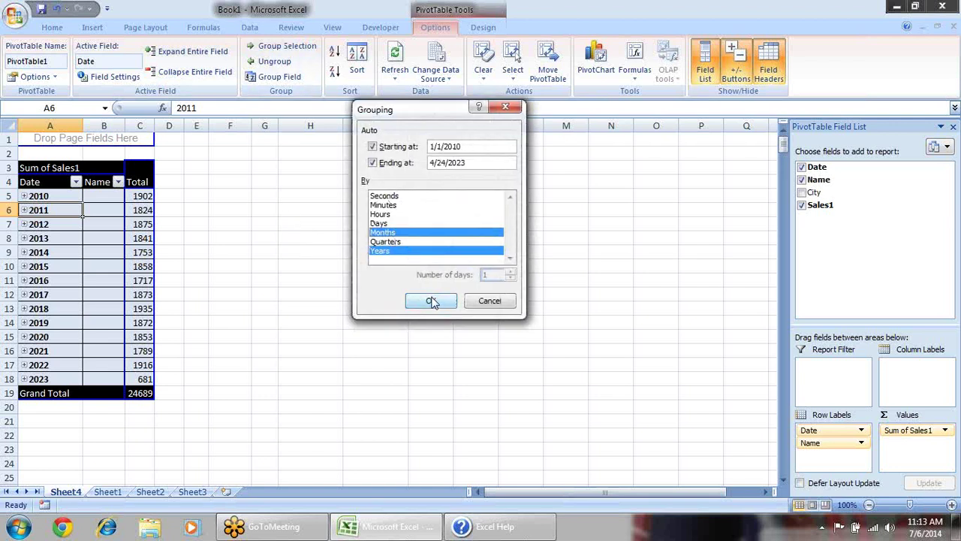
pyautogui.click(432, 302)
pyautogui.click(299, 251)
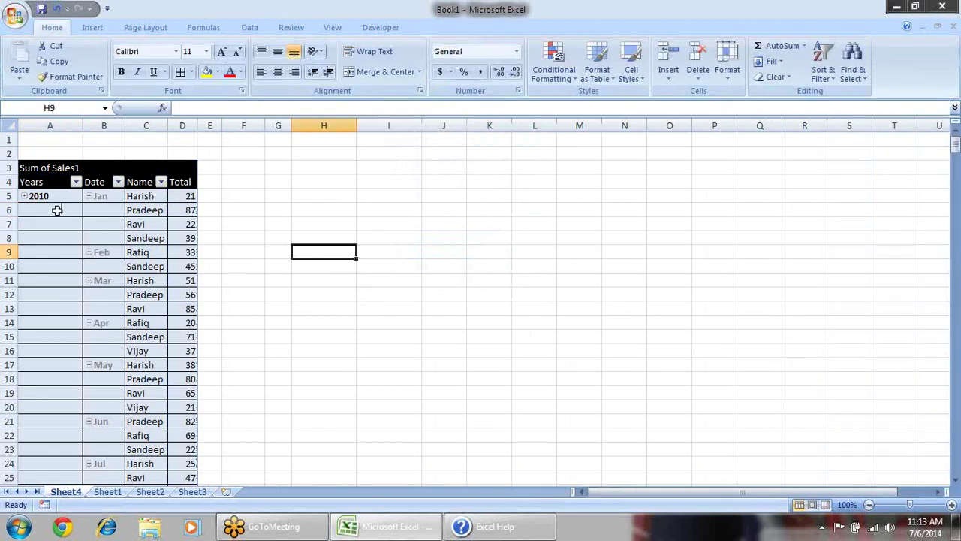
# - Collapse all years, expand 2010, and collapse its months to Jan–Dec totals
pyautogui.click(57, 210)
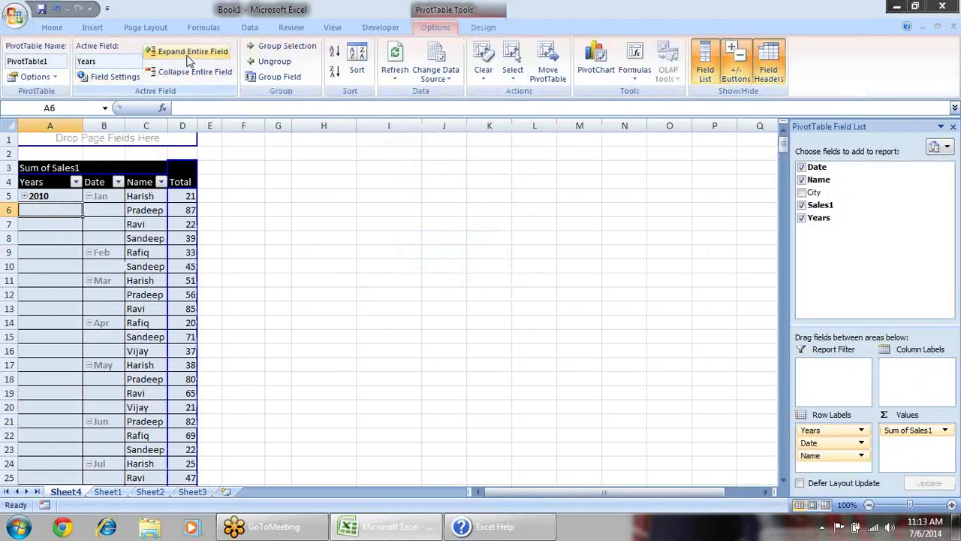
pyautogui.click(189, 72)
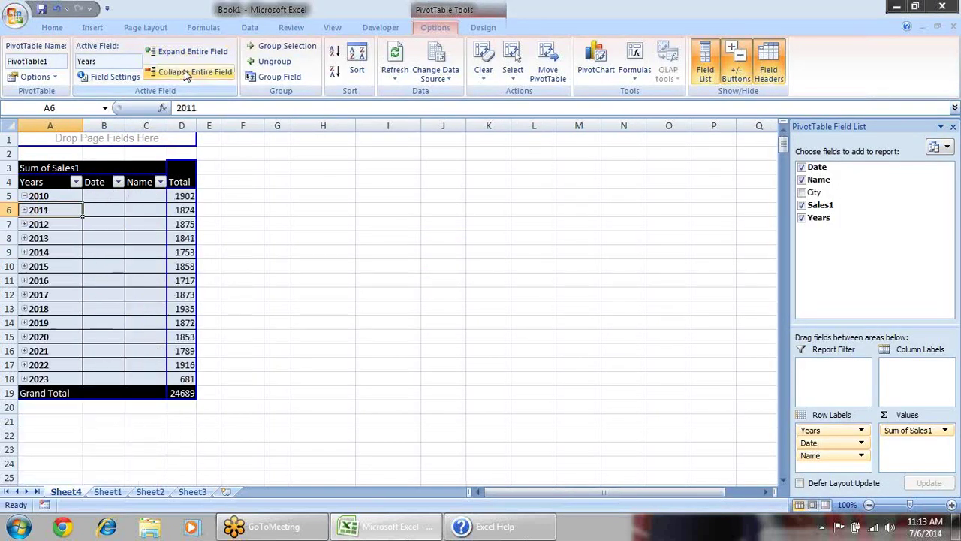
pyautogui.click(24, 196)
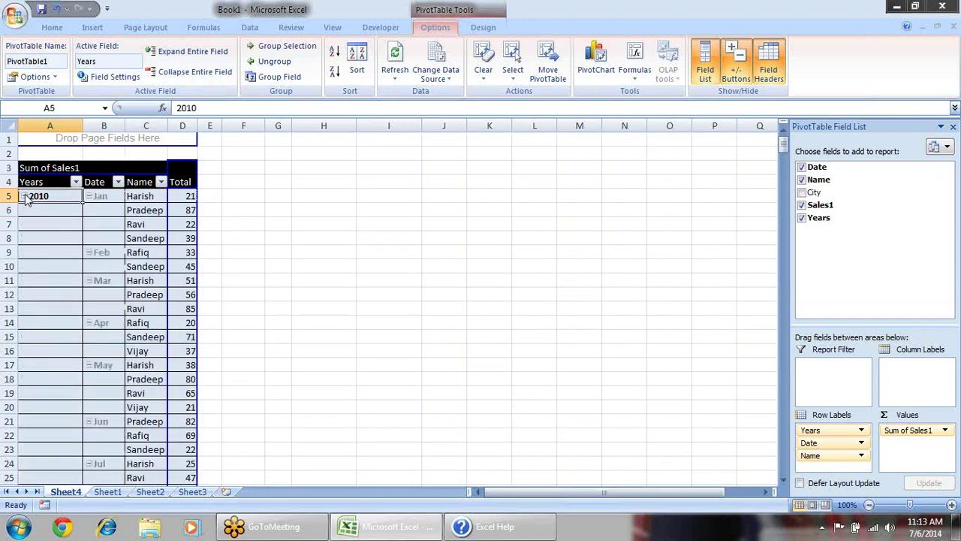
pyautogui.click(116, 196)
pyautogui.click(188, 72)
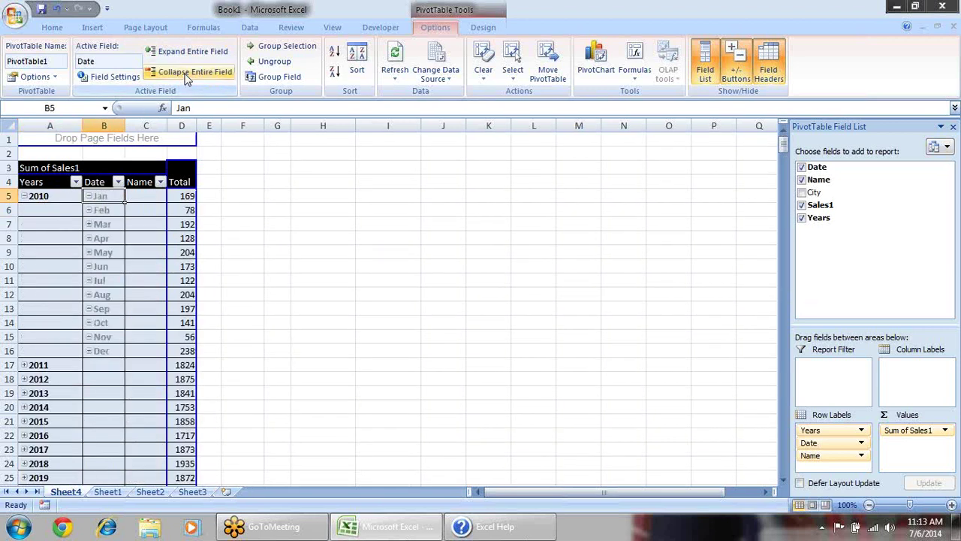
pyautogui.click(107, 211)
pyautogui.click(107, 238)
pyautogui.click(105, 281)
pyautogui.click(104, 309)
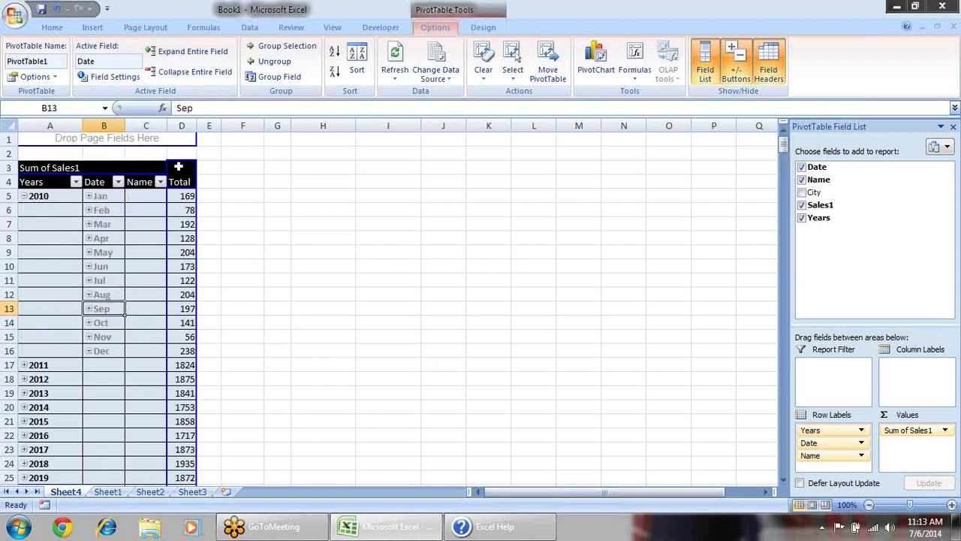
# - Apply the first orange PivotTable style and expand June 2010 to check it
pyautogui.click(482, 27)
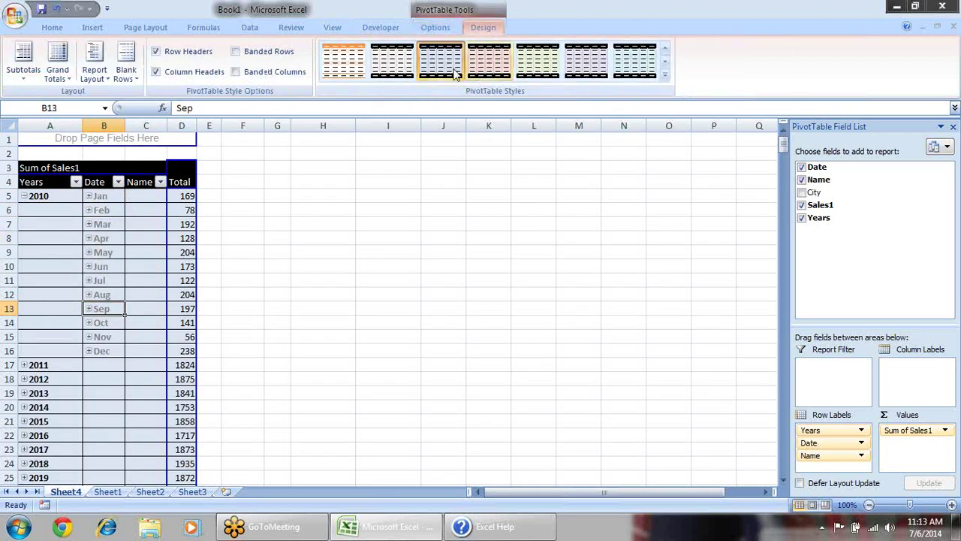
pyautogui.click(358, 67)
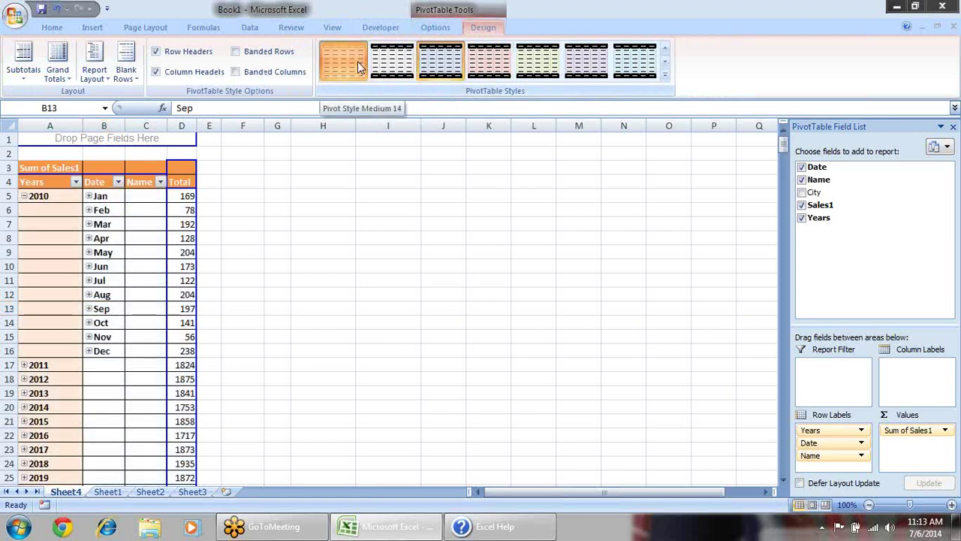
pyautogui.click(277, 210)
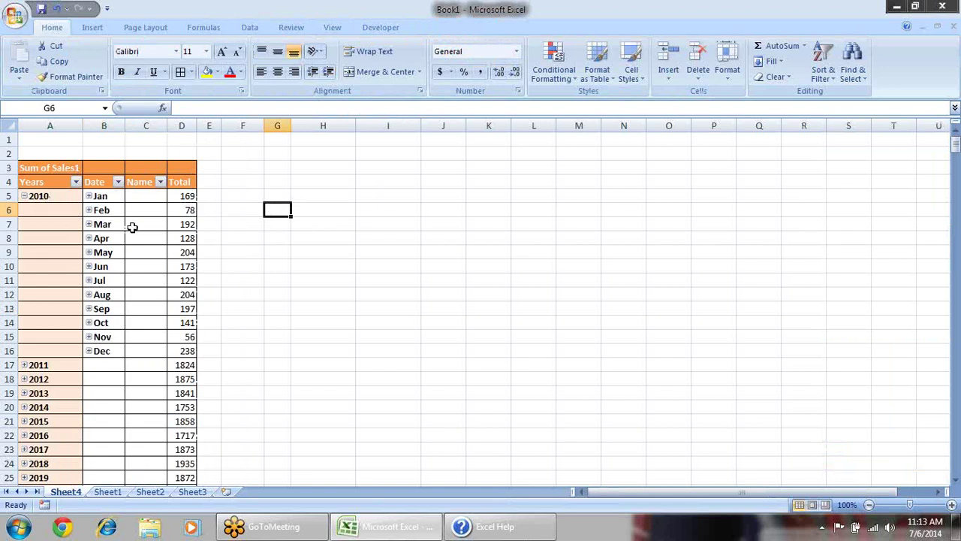
pyautogui.click(89, 267)
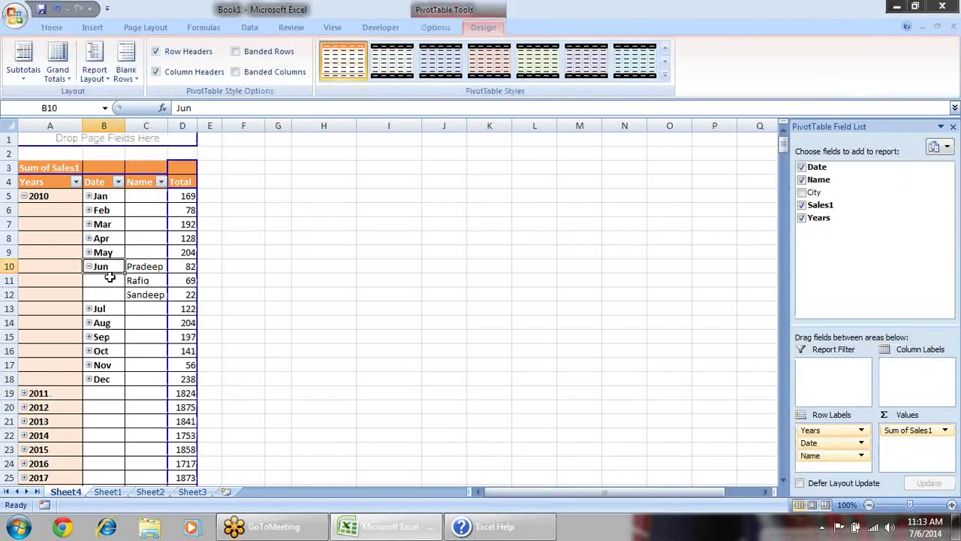
# - Collapse Jun and 2010, then group the dates by Years, Months and Days
pyautogui.click(89, 266)
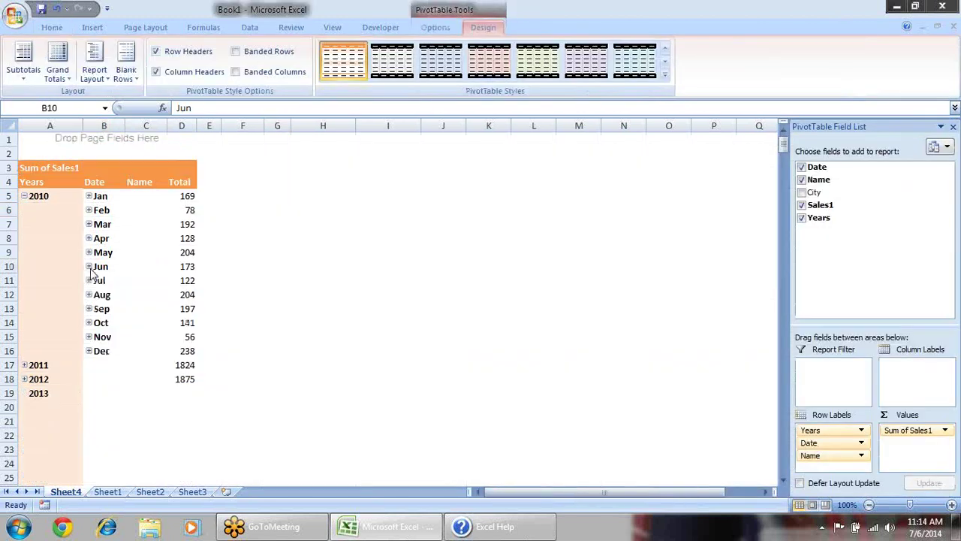
pyautogui.click(24, 196)
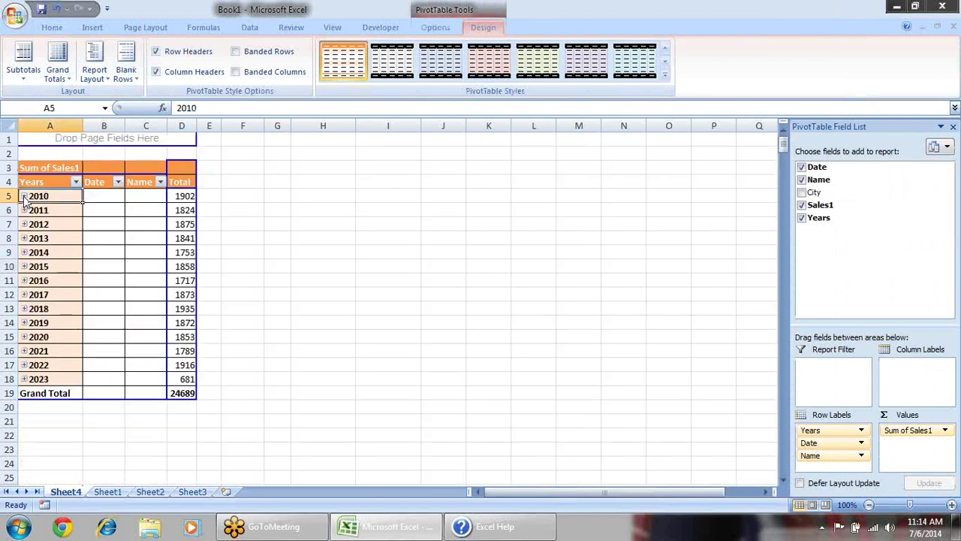
pyautogui.click(435, 27)
pyautogui.click(281, 47)
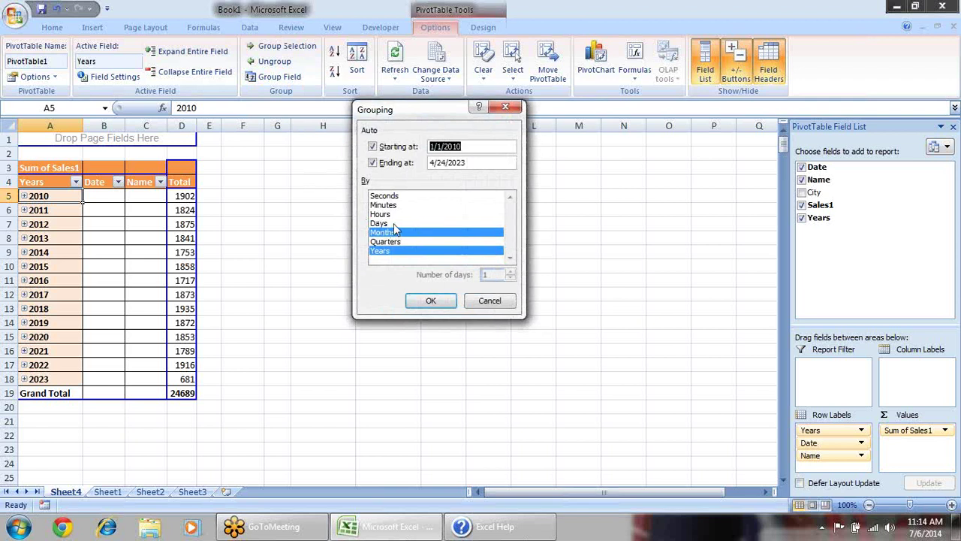
pyautogui.click(393, 224)
pyautogui.click(432, 300)
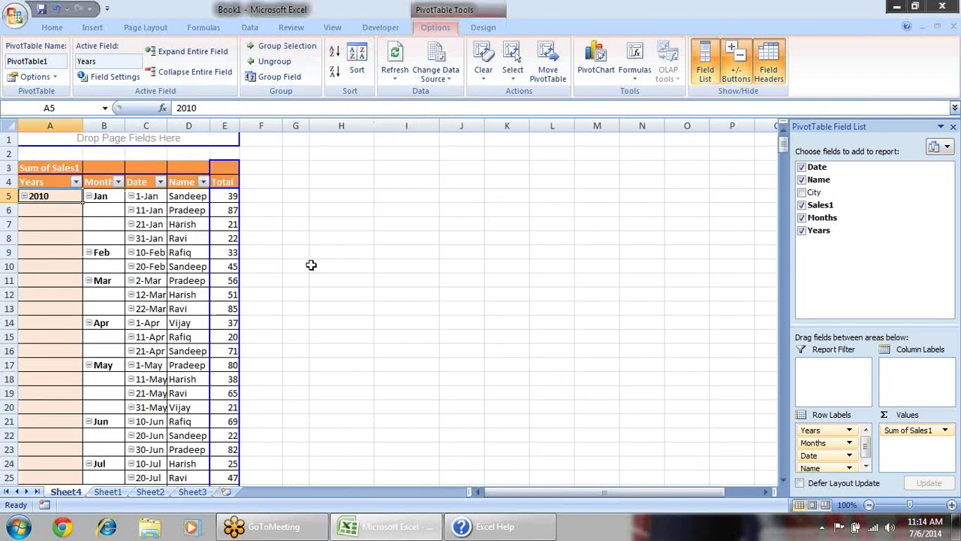
# - Collapse Jan, then collapse the entire Months and Years fields to totals
pyautogui.click(90, 196)
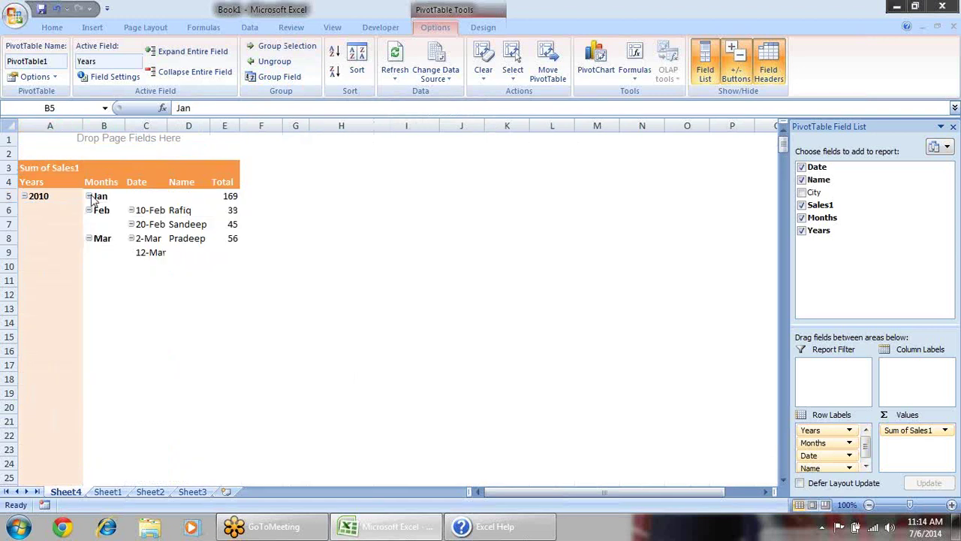
pyautogui.click(159, 71)
pyautogui.click(52, 209)
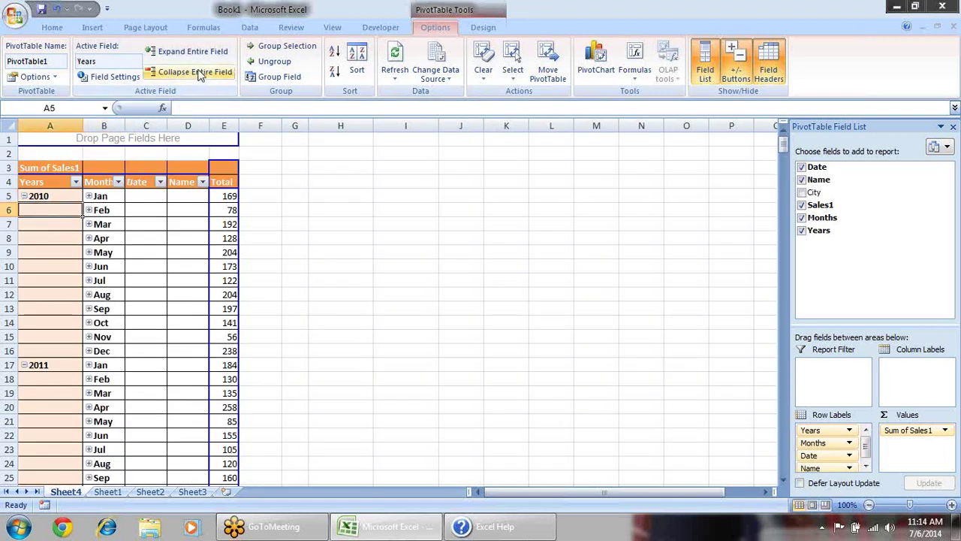
pyautogui.click(160, 71)
# - Expand 2010 and Jan to inspect dates, then collapse the months and years fields again
pyautogui.click(60, 196)
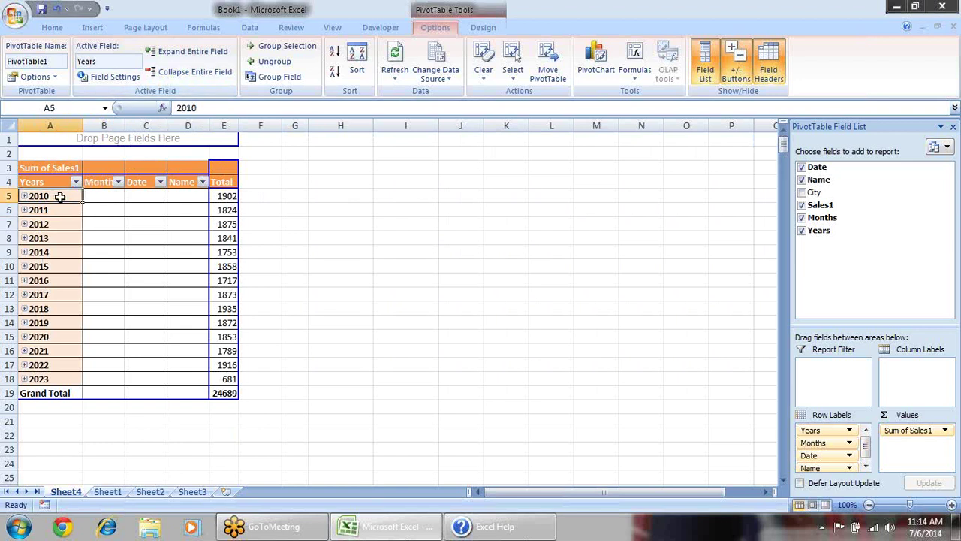
pyautogui.click(25, 197)
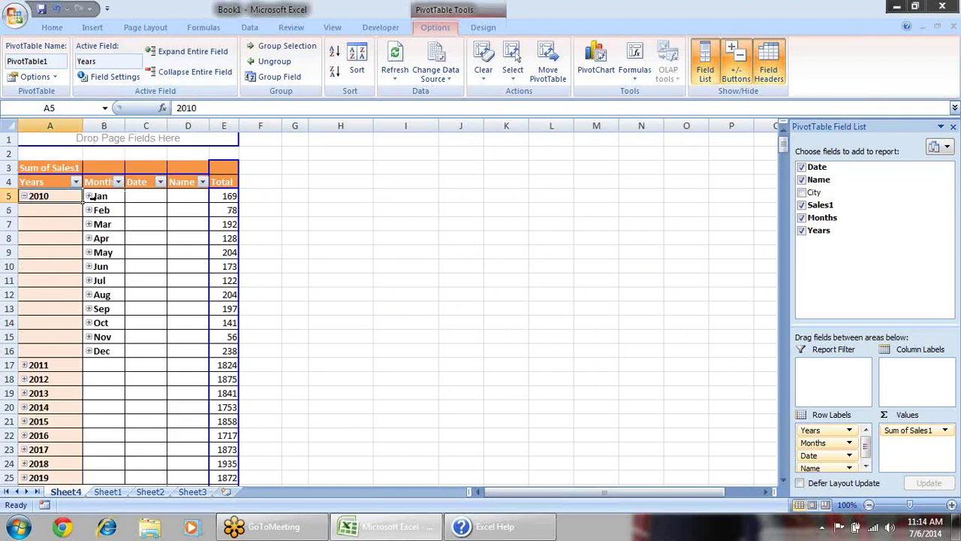
pyautogui.click(105, 197)
pyautogui.click(89, 196)
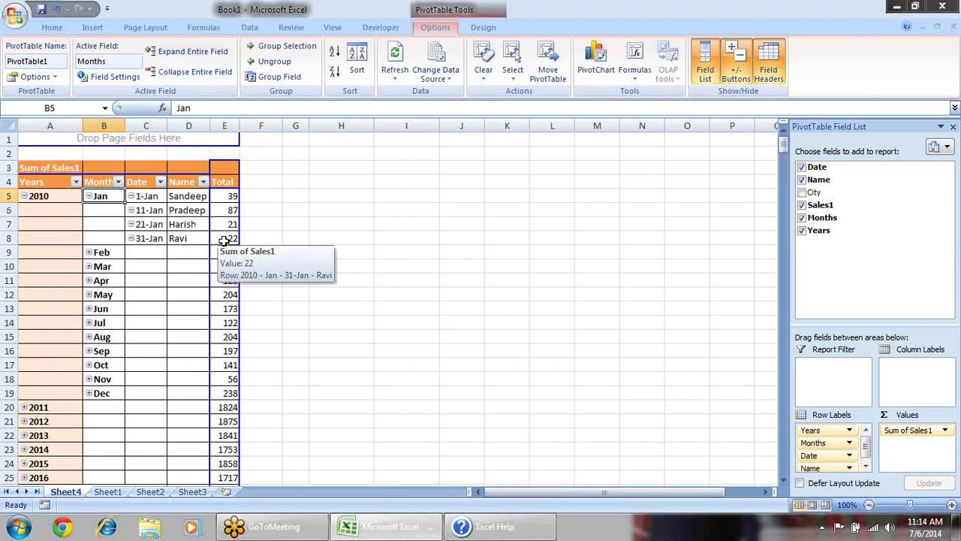
pyautogui.click(191, 79)
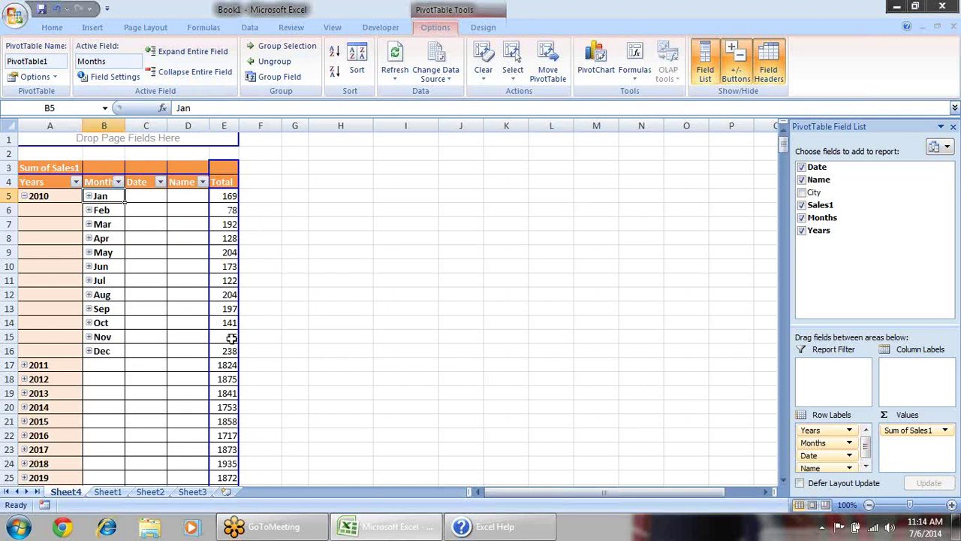
pyautogui.click(59, 198)
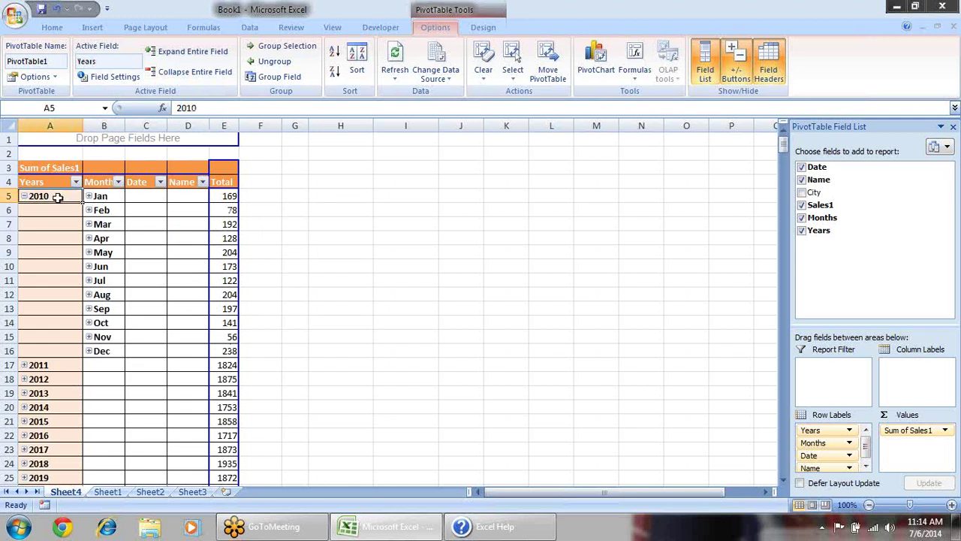
pyautogui.click(172, 72)
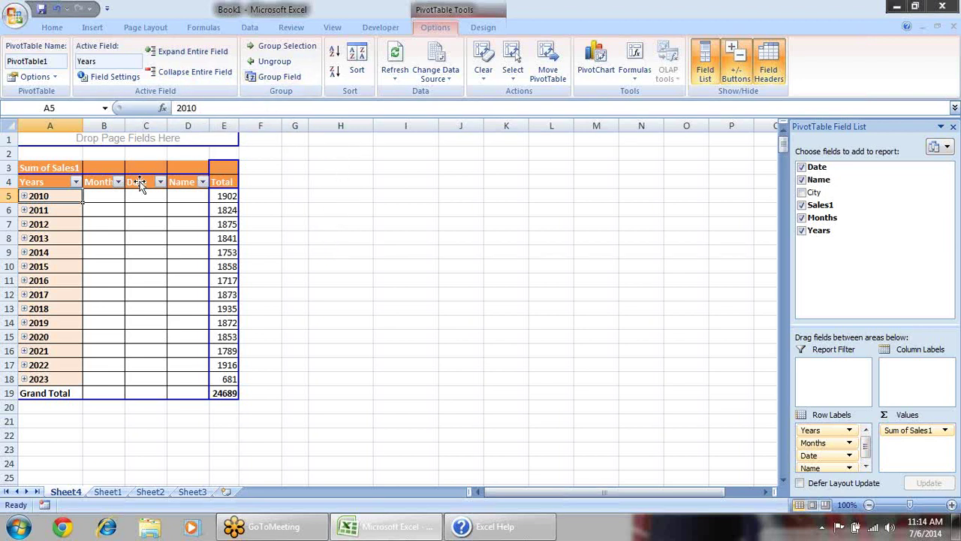
# - Group dates by Months only, removing Years and Days, and collapse to Jan–Dec totals
pyautogui.click(267, 51)
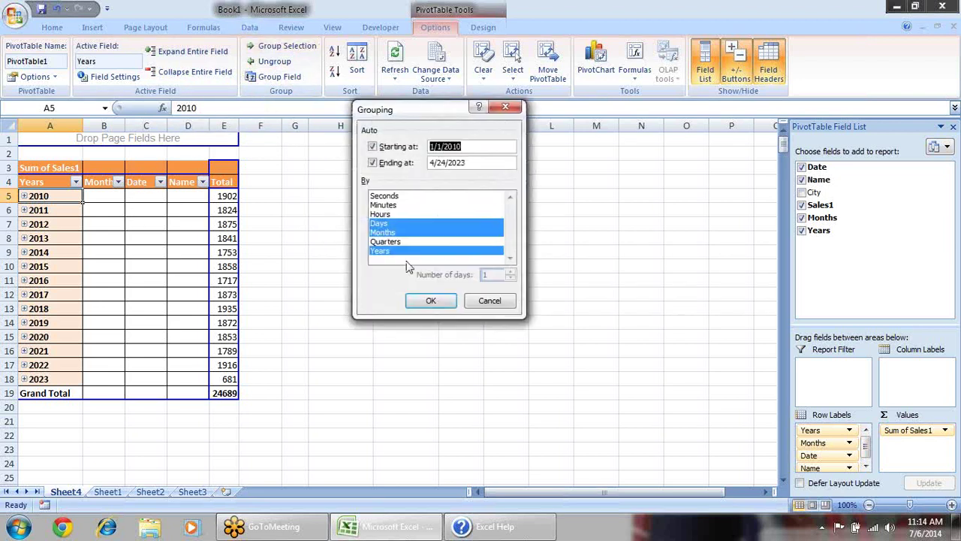
pyautogui.click(396, 252)
pyautogui.click(413, 223)
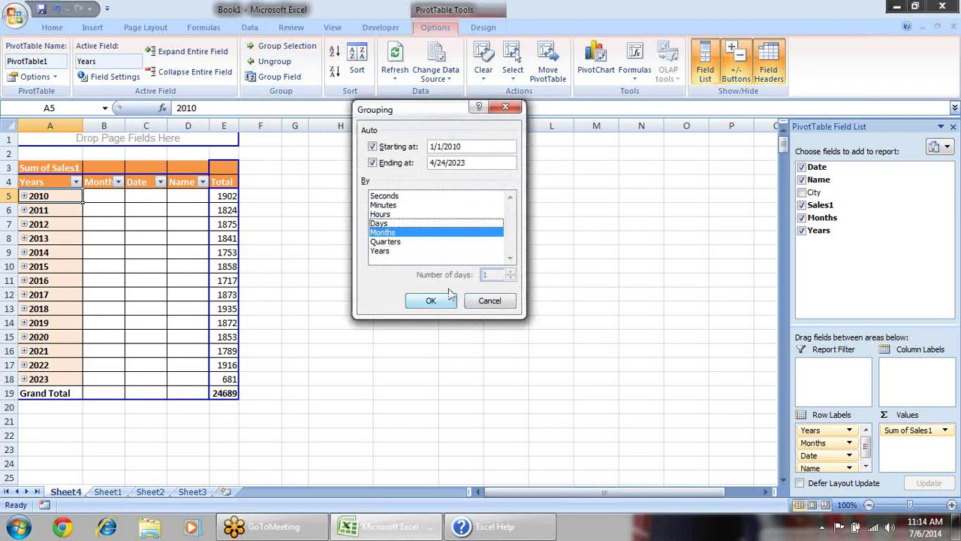
pyautogui.click(440, 301)
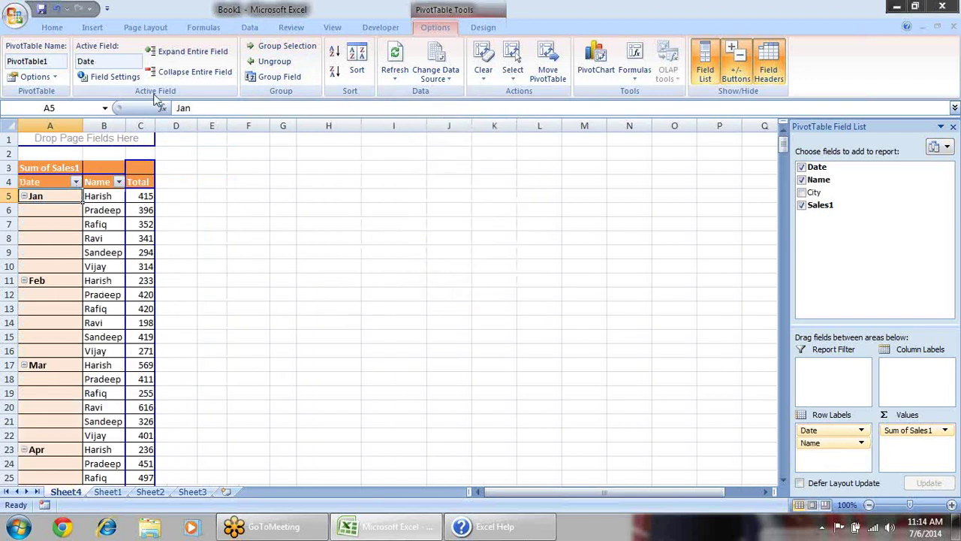
pyautogui.click(174, 72)
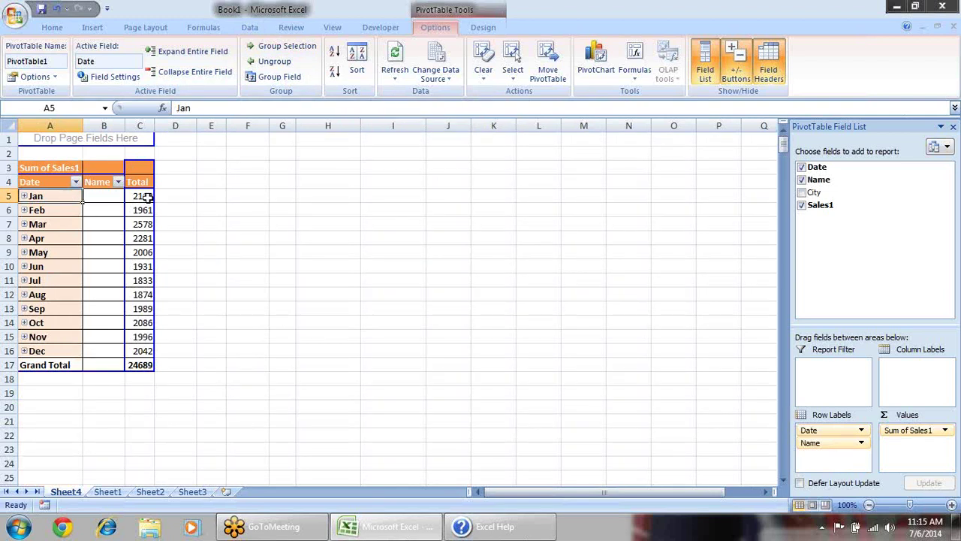
pyautogui.moveTo(148, 196)
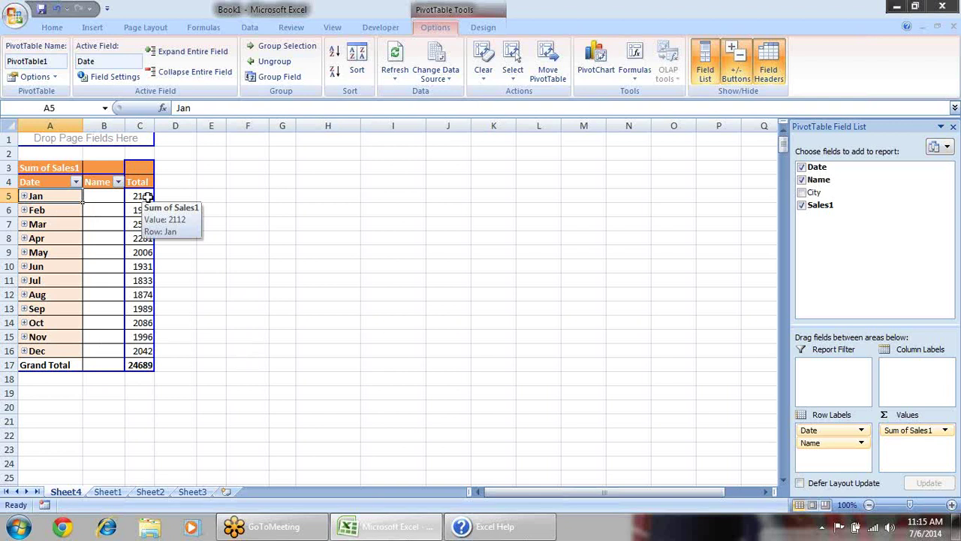
# - Regroup the dates by Years and Quarters instead of Months
pyautogui.click(283, 46)
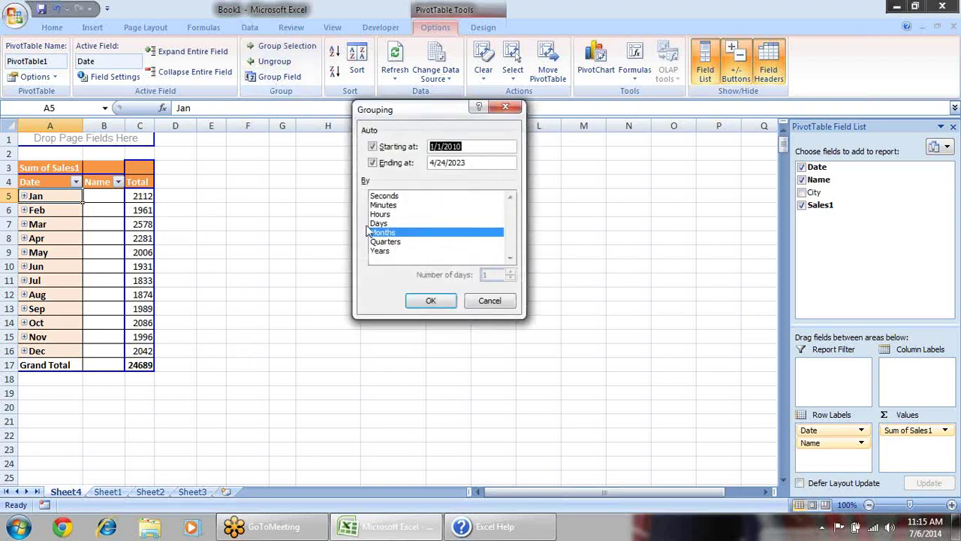
pyautogui.click(386, 251)
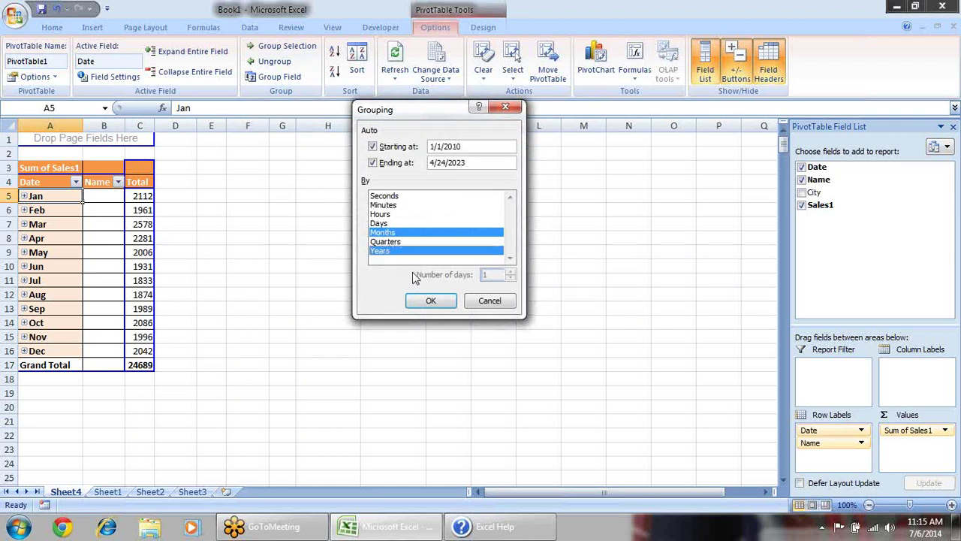
pyautogui.click(400, 233)
pyautogui.click(402, 242)
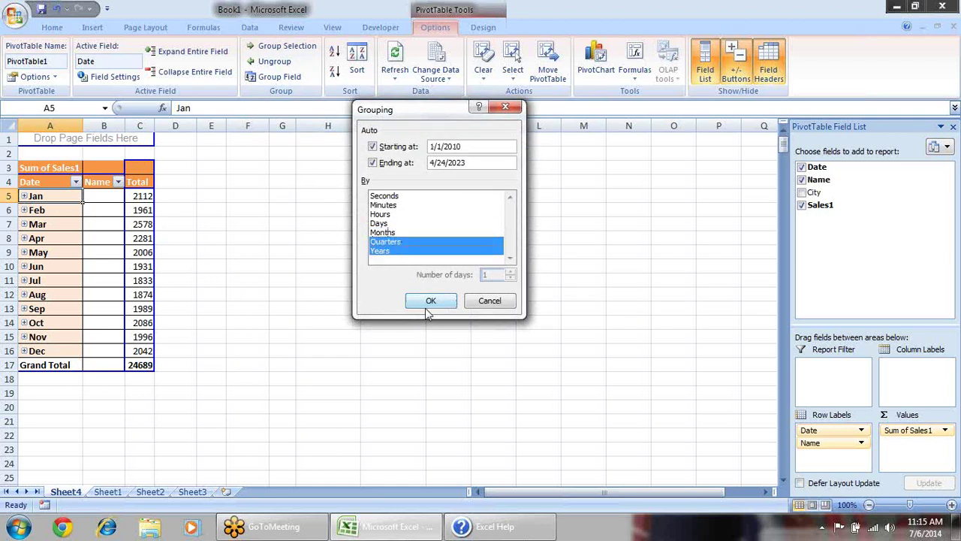
pyautogui.click(434, 301)
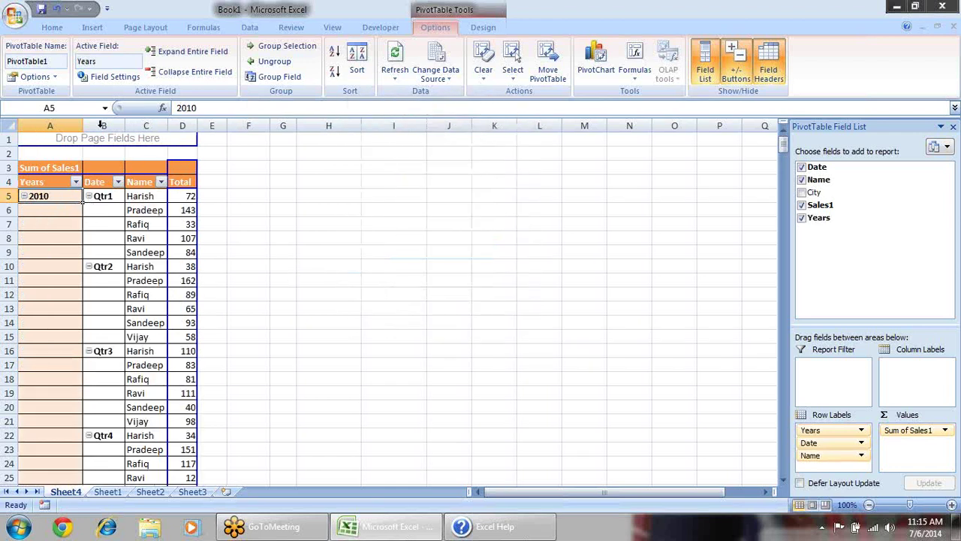
# - Collapse to yearly totals and expand 2010 into Qtr1–Qtr4 totals 439, 505, 523, 435
pyautogui.click(192, 71)
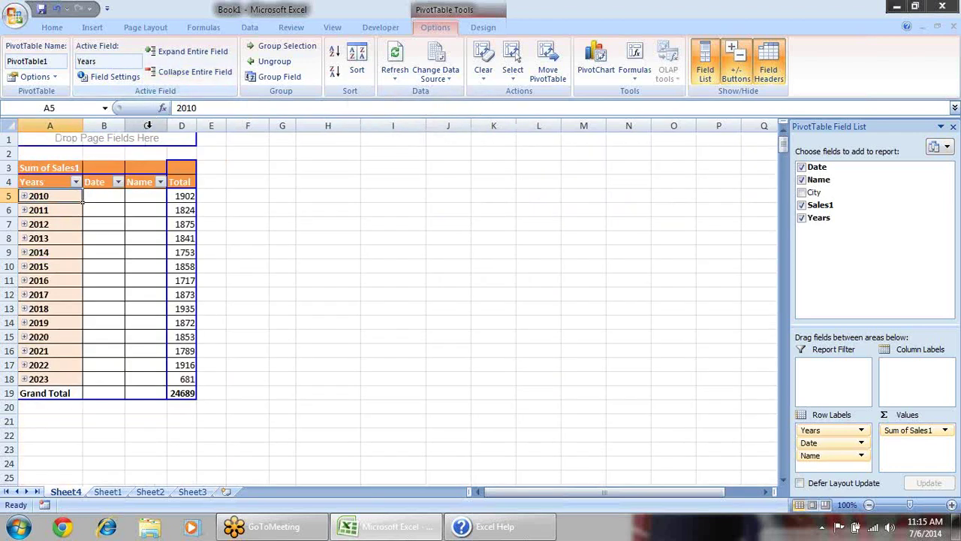
pyautogui.click(23, 196)
pyautogui.click(104, 209)
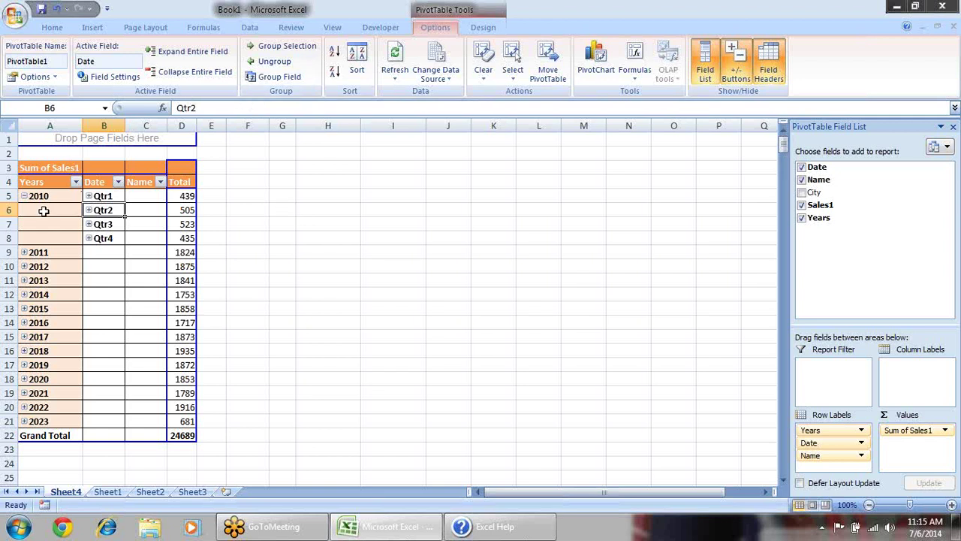
pyautogui.click(24, 196)
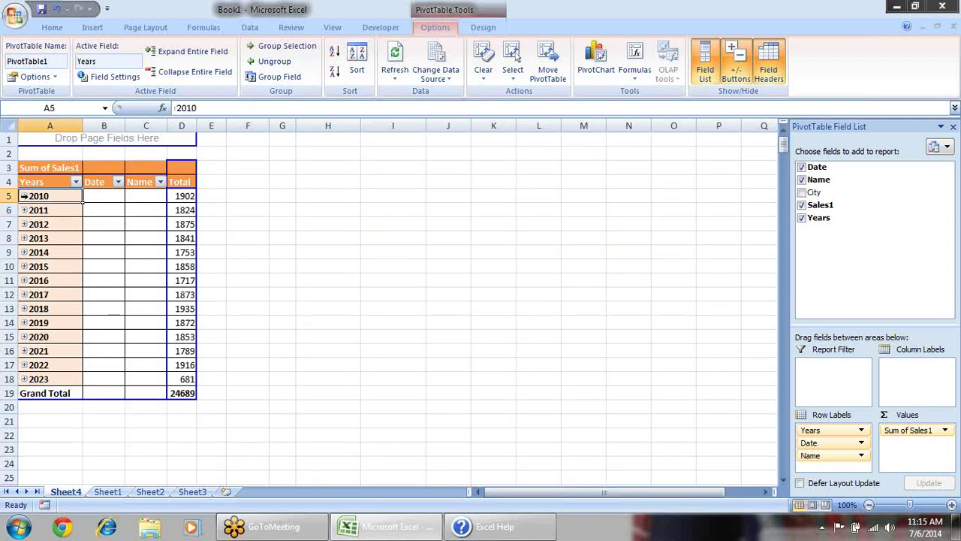
pyautogui.click(24, 196)
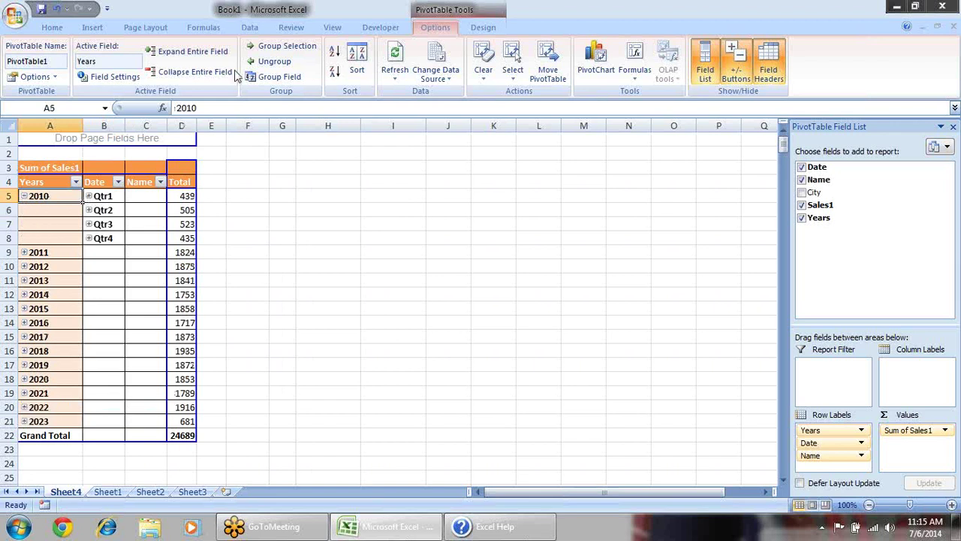
# - Ungroup the pivot's dates so individual dates like 1-Jan-10 Sandeep 39 are listed
pyautogui.click(282, 46)
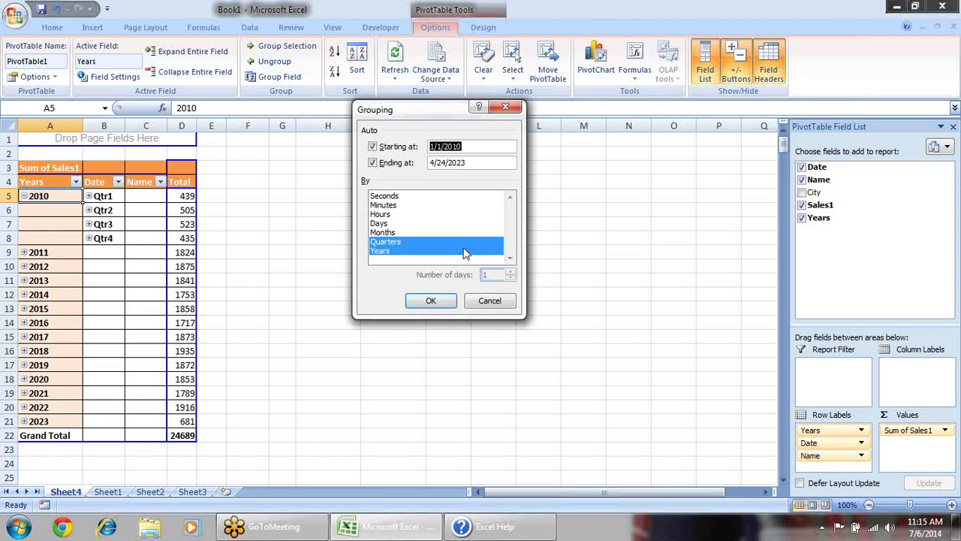
pyautogui.click(420, 242)
pyautogui.click(413, 252)
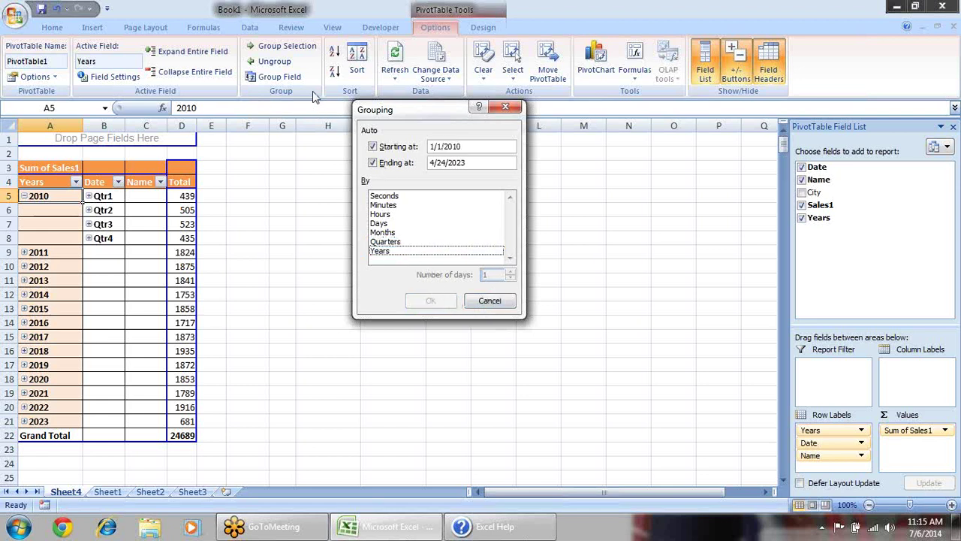
pyautogui.press('Escape')
pyautogui.click(276, 62)
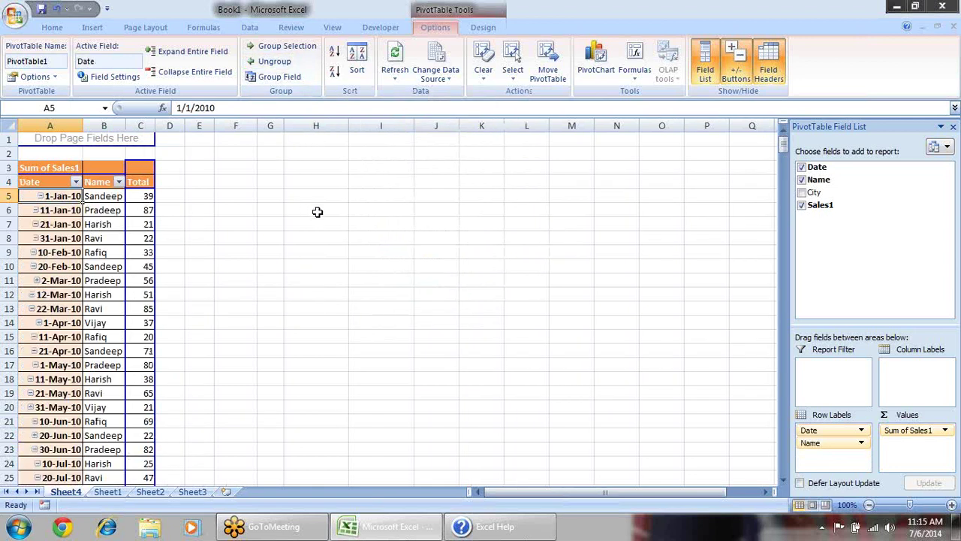
pyautogui.click(277, 46)
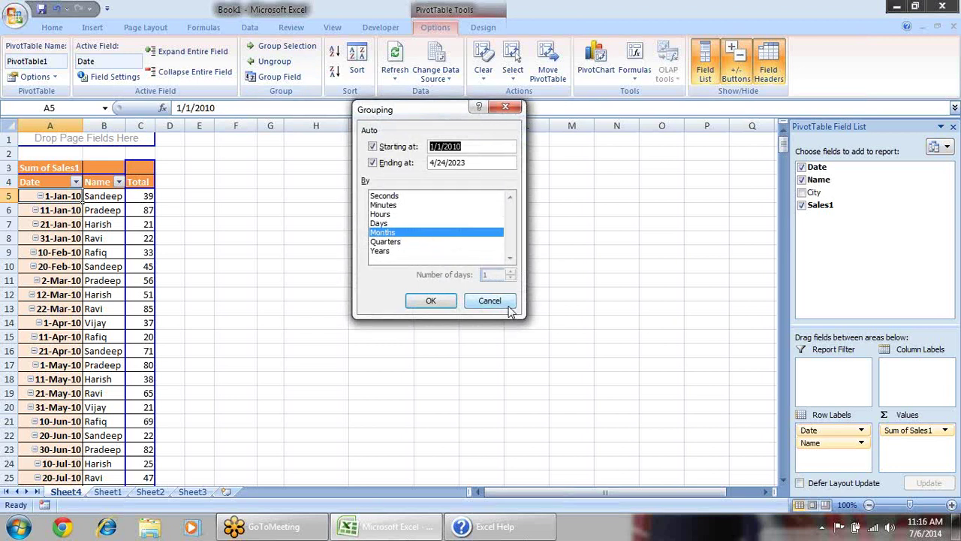
# - Group the dates into 7-day ranges and widen column A to show them fully
pyautogui.click(386, 224)
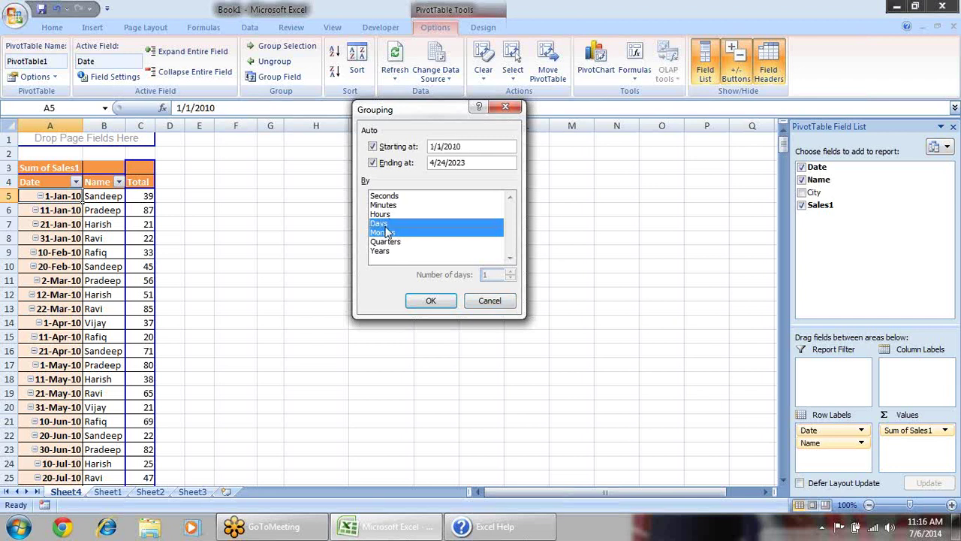
pyautogui.click(400, 234)
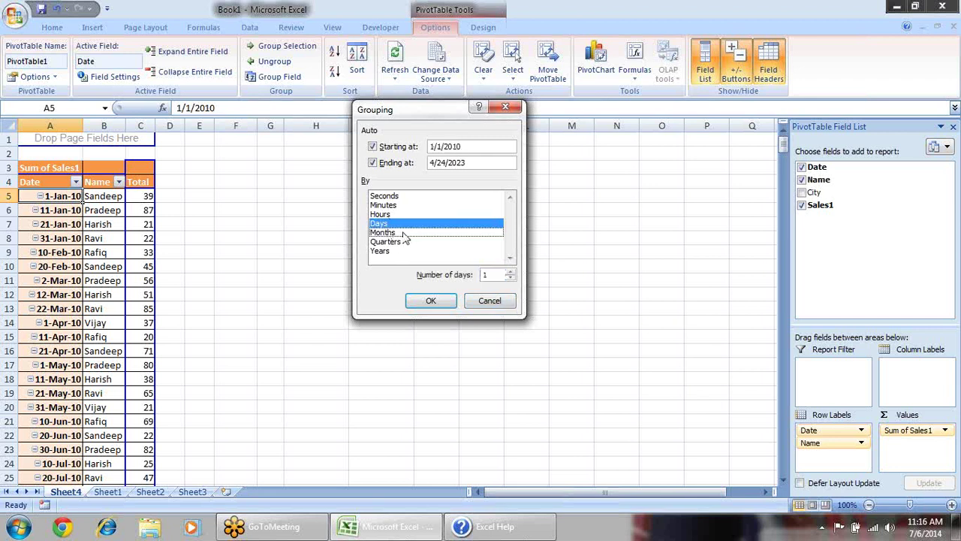
pyautogui.click(497, 275)
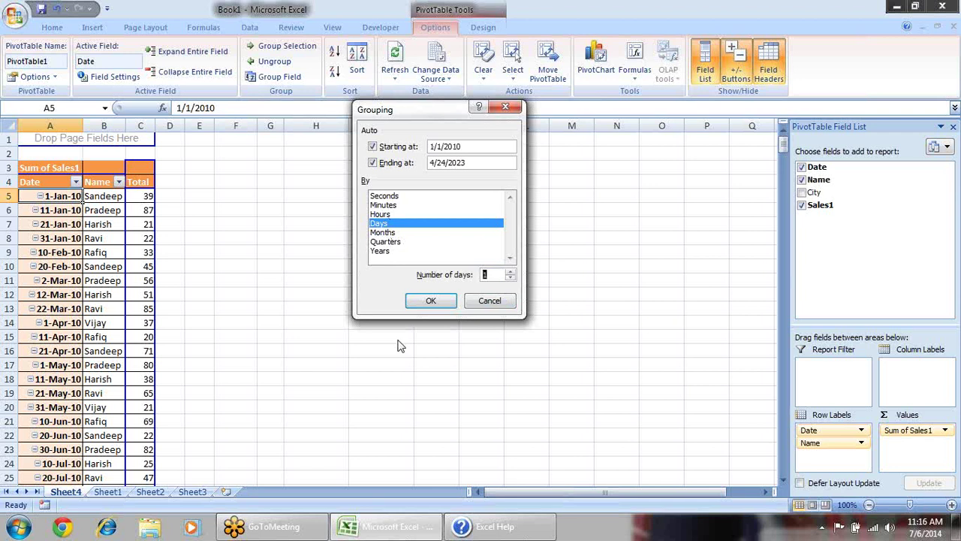
pyautogui.write('7')
pyautogui.click(431, 300)
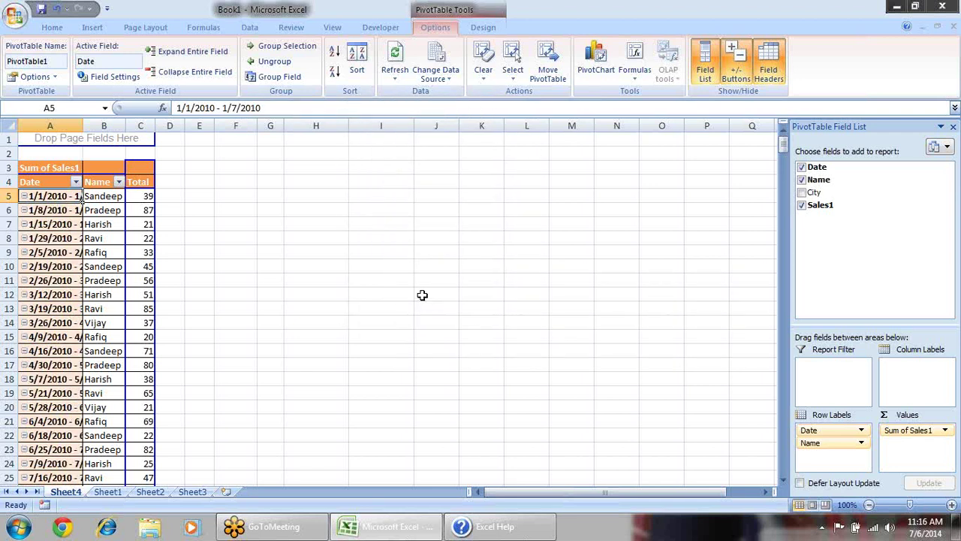
pyautogui.moveTo(82, 125); pyautogui.dragTo(170, 126)
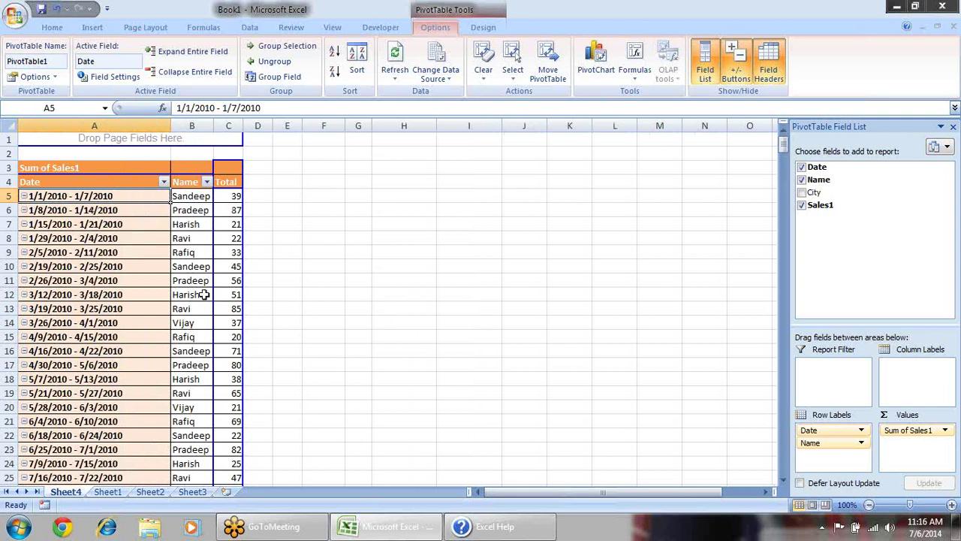
# - Change the date grouping to 15-day ranges, such as 1/1/2010 - 1/15/2010
pyautogui.click(283, 46)
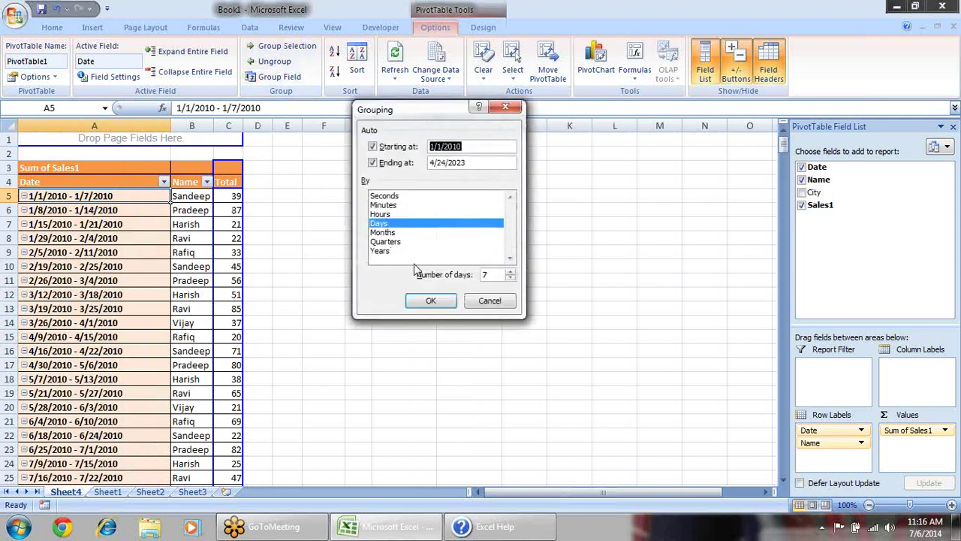
pyautogui.click(488, 274)
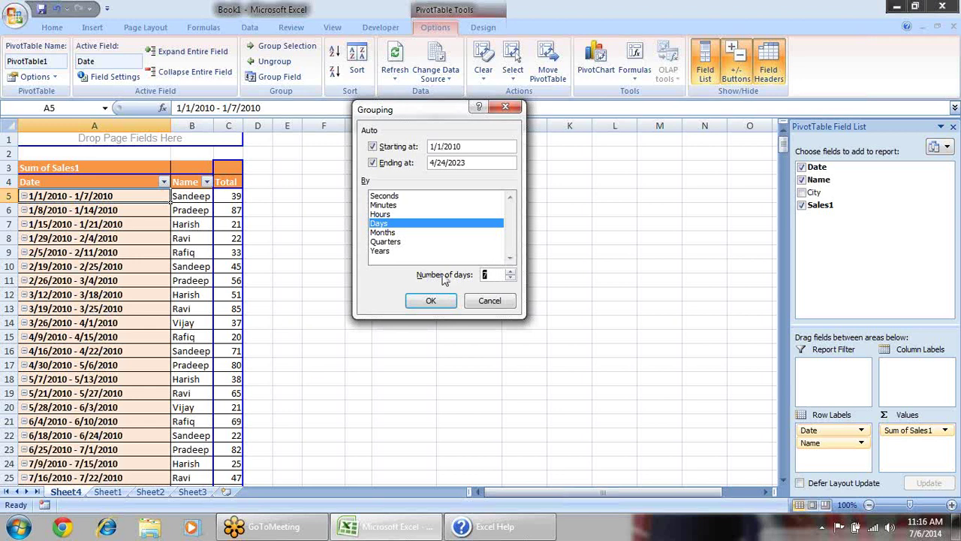
pyautogui.click(430, 300)
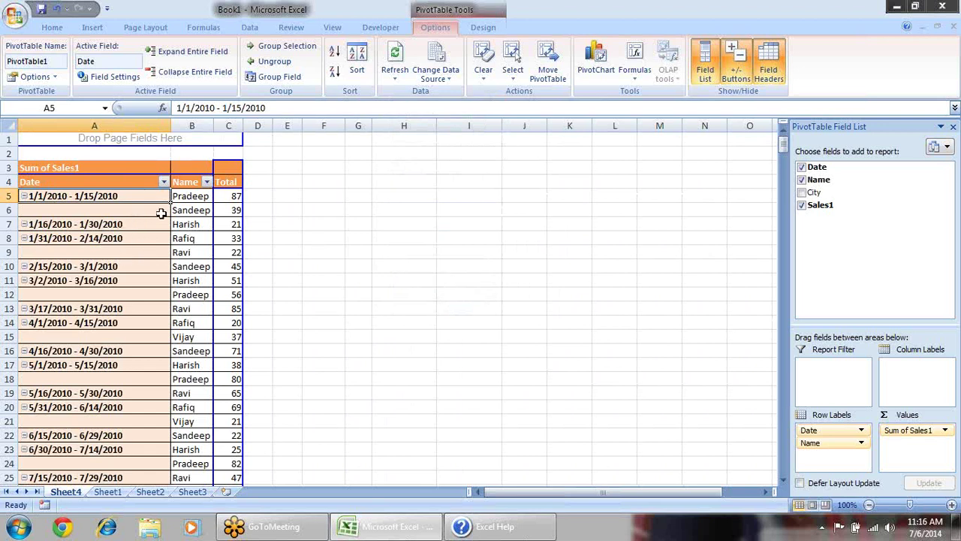
pyautogui.click(278, 83)
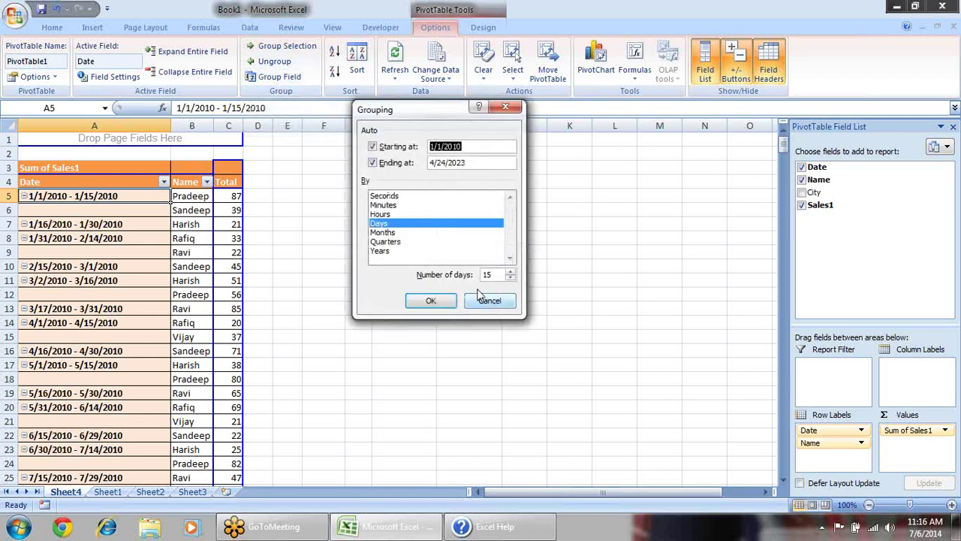
# - Discard the grouping changes and ungroup the date ranges back into individual dates
pyautogui.click(391, 224)
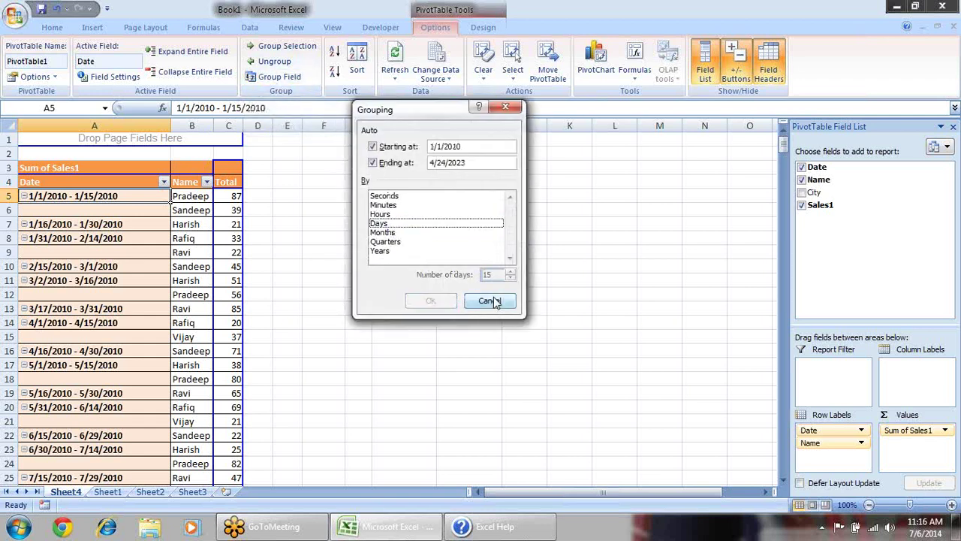
pyautogui.click(490, 300)
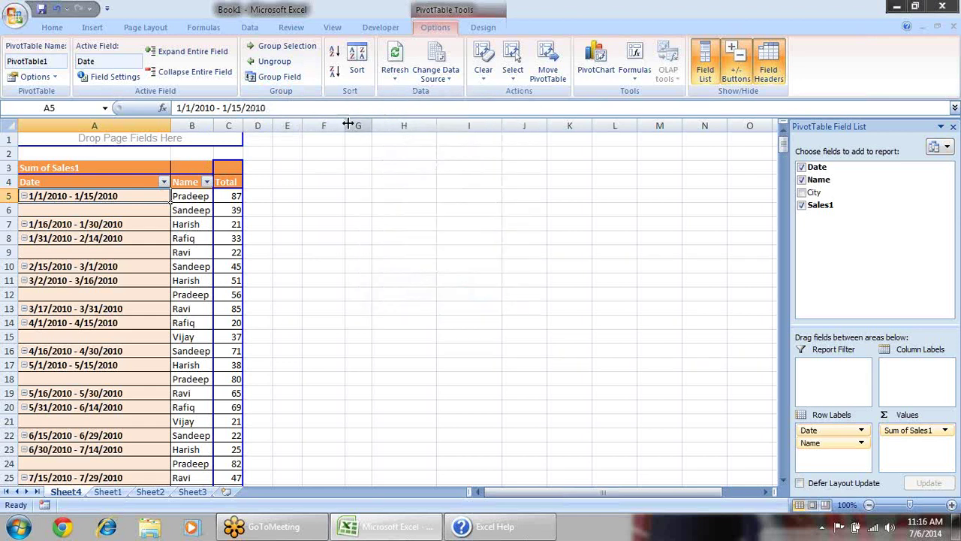
pyautogui.click(276, 62)
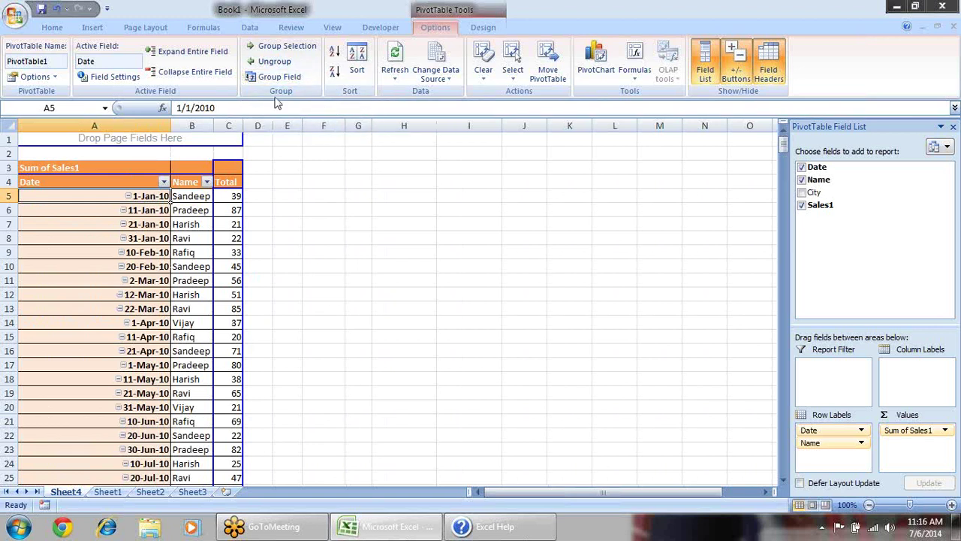
pyautogui.click(294, 48)
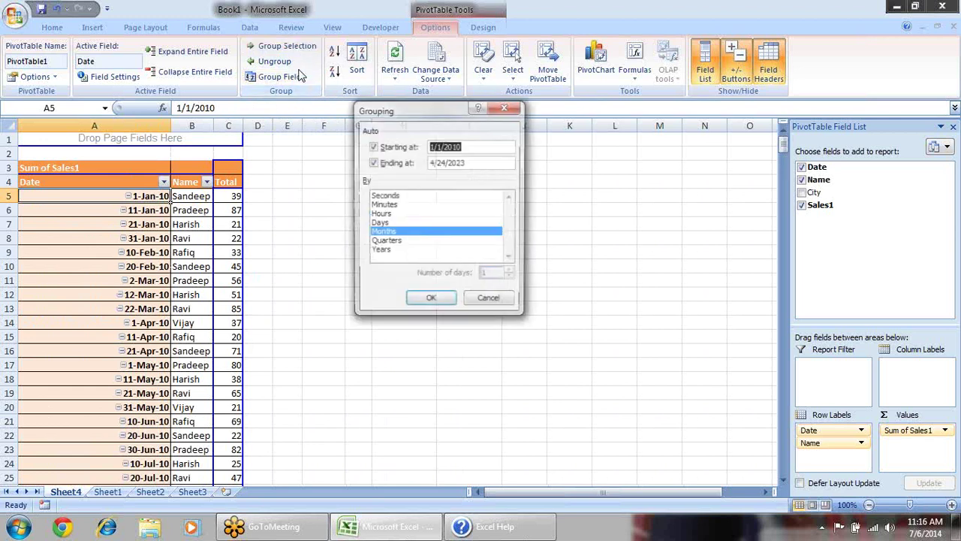
pyautogui.click(504, 108)
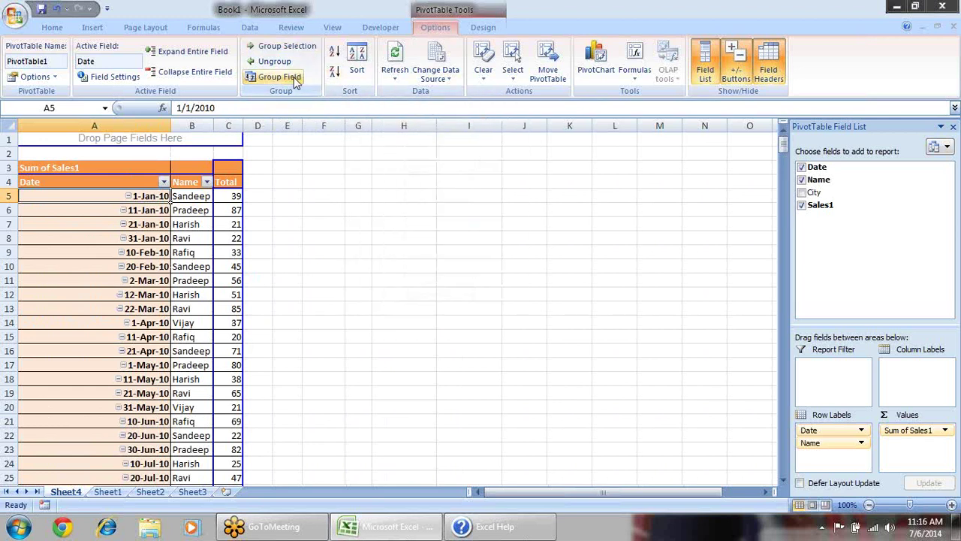
pyautogui.click(279, 77)
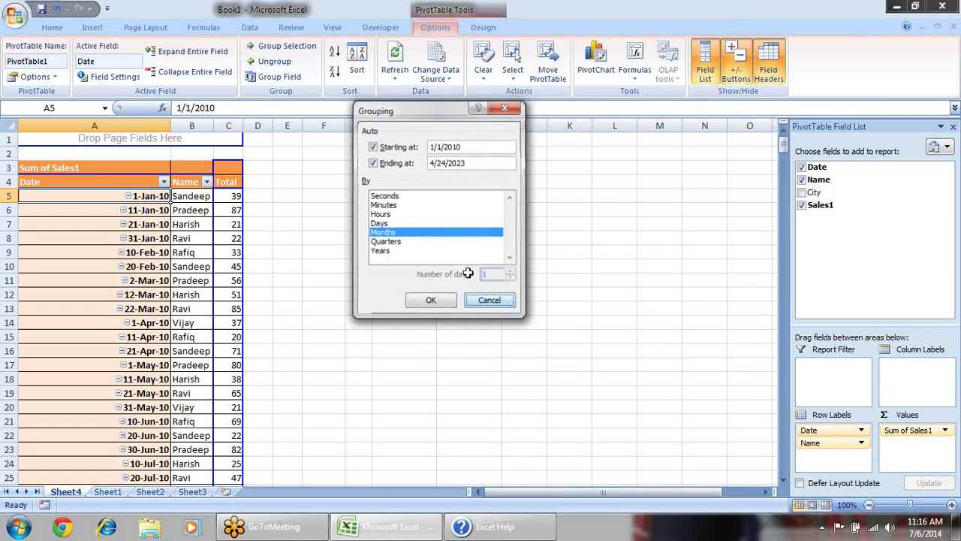
pyautogui.click(489, 300)
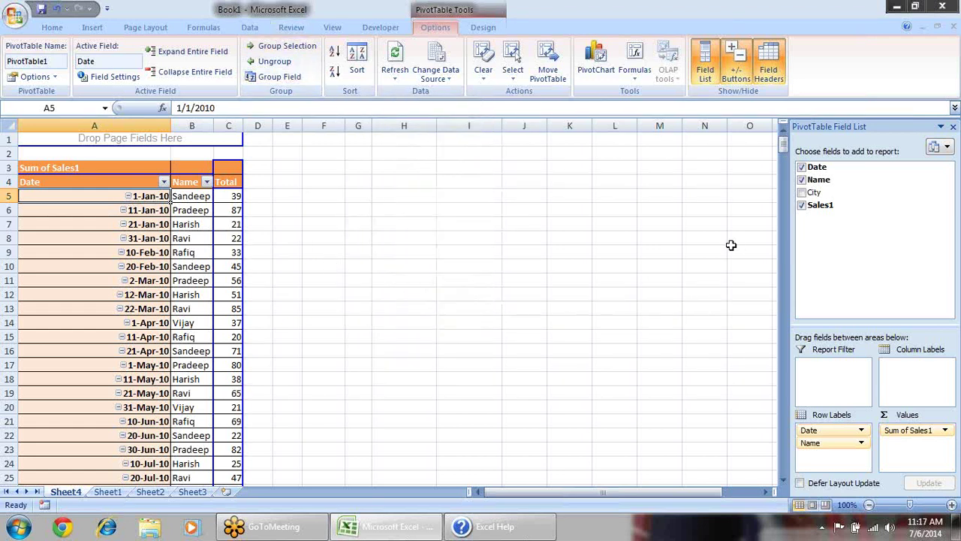
# - Remove Date from the pivot so it totals Sales1 by Name, then view Sheet1
pyautogui.click(801, 168)
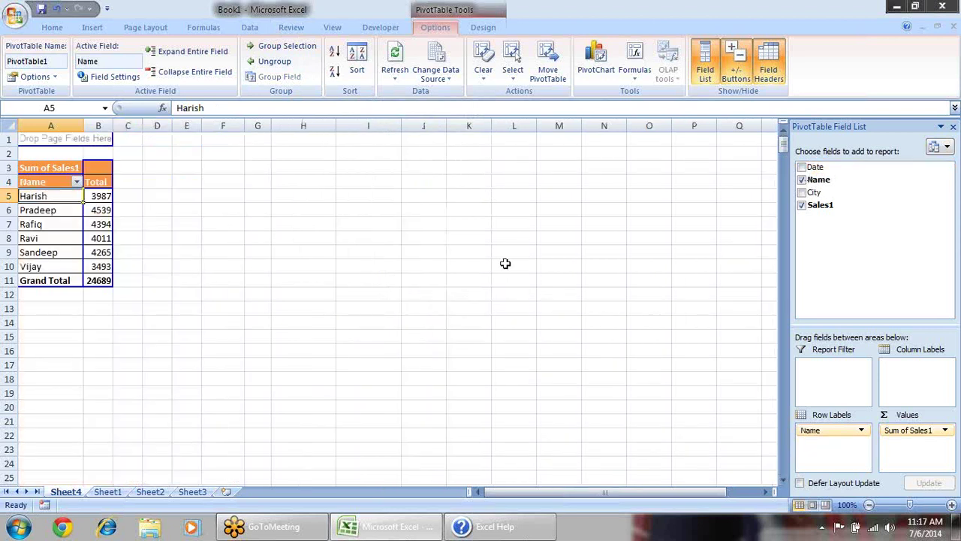
pyautogui.click(506, 265)
pyautogui.click(107, 492)
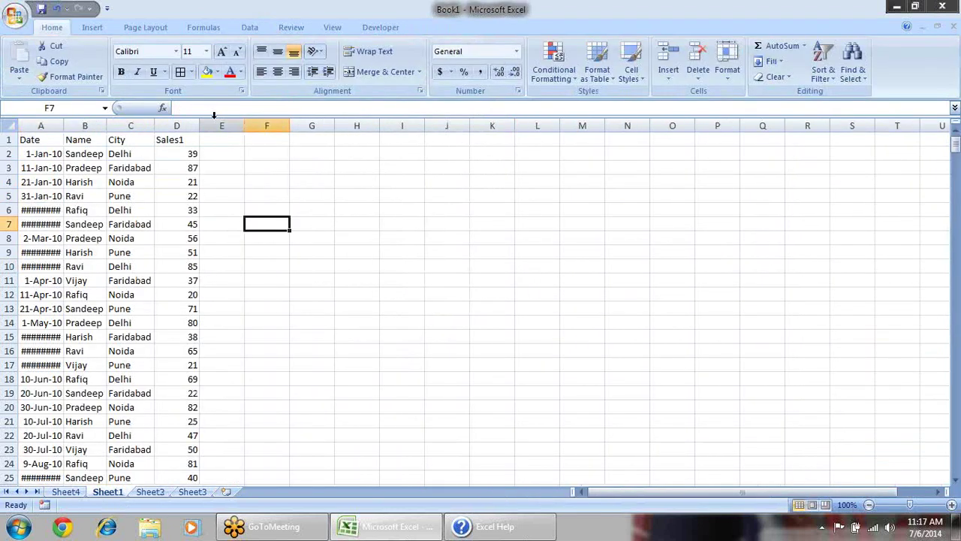
# - Insert a new column D headed 'Qty' in Sheet1
pyautogui.rightClick(180, 125)
pyautogui.click(237, 198)
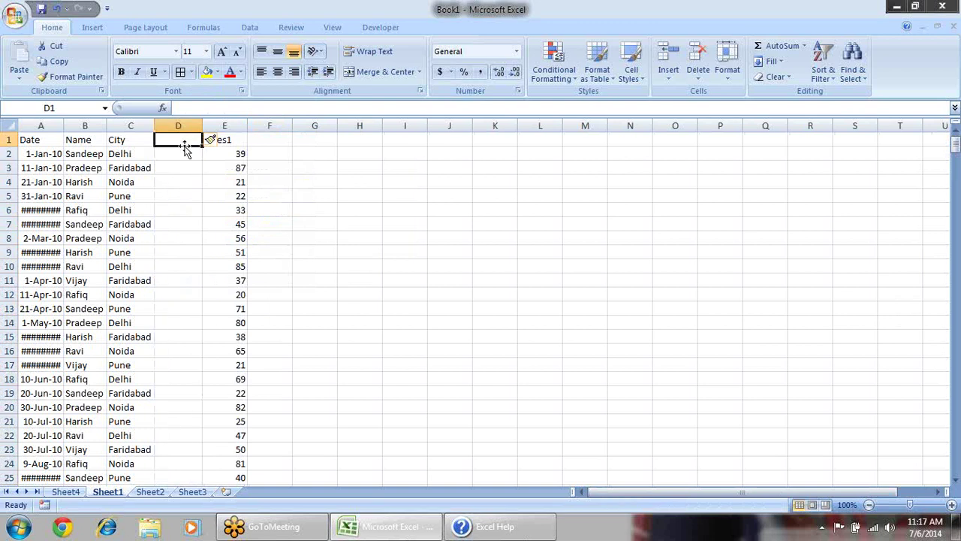
pyautogui.write('Qty')
pyautogui.press('Return')
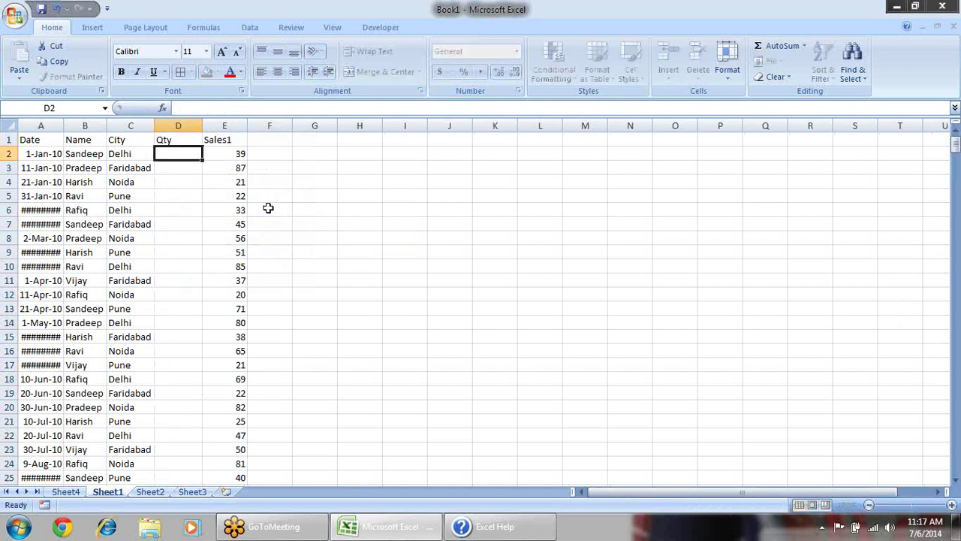
# - Enter =RANDBETWEEN(10,90) in cell D2
pyautogui.press('Left')
pyautogui.press('Right')
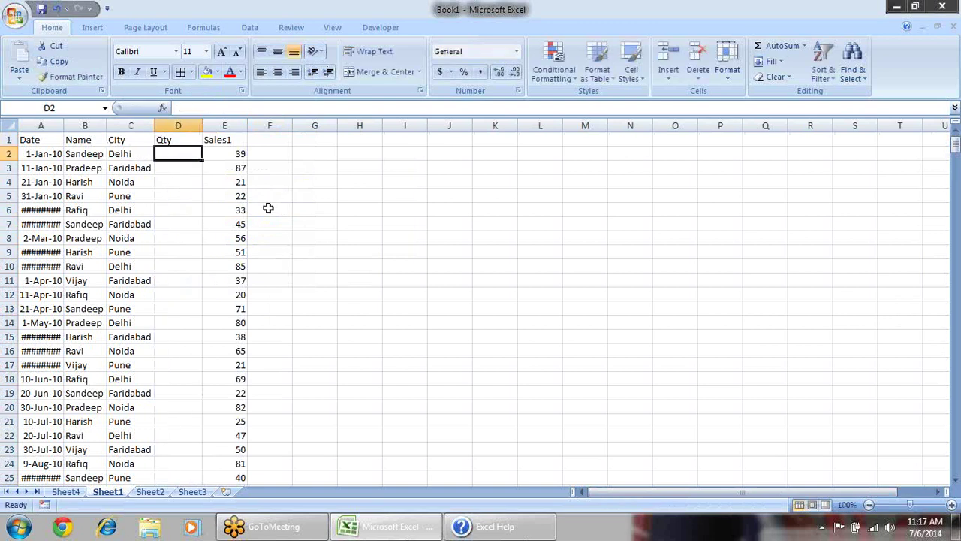
pyautogui.press('Left')
pyautogui.press('Right')
pyautogui.write('=ran')
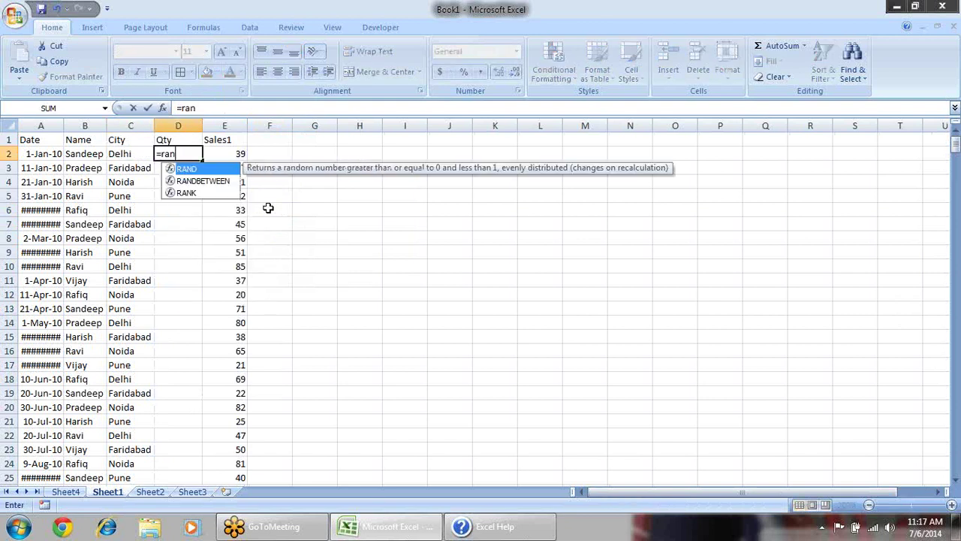
pyautogui.press('Down')
pyautogui.press('Tab')
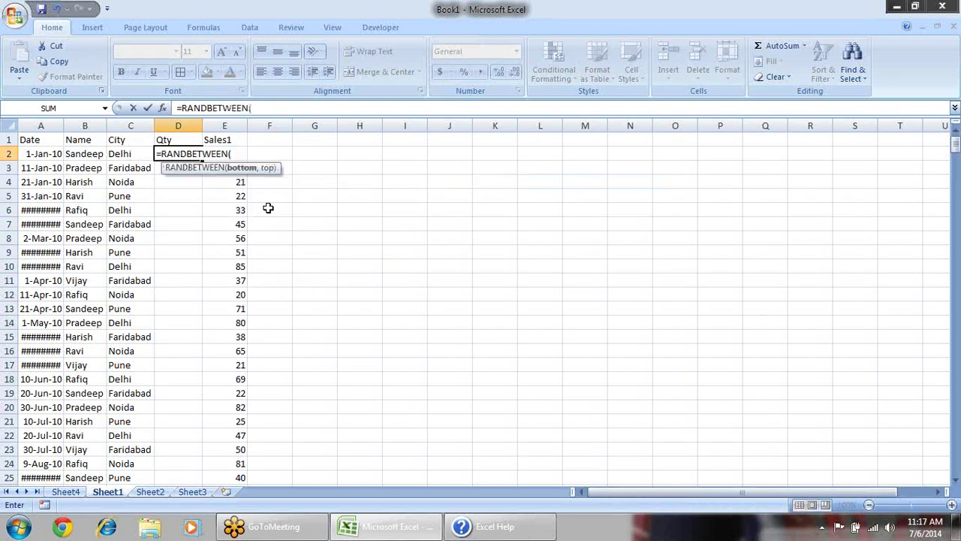
pyautogui.write('10,90')
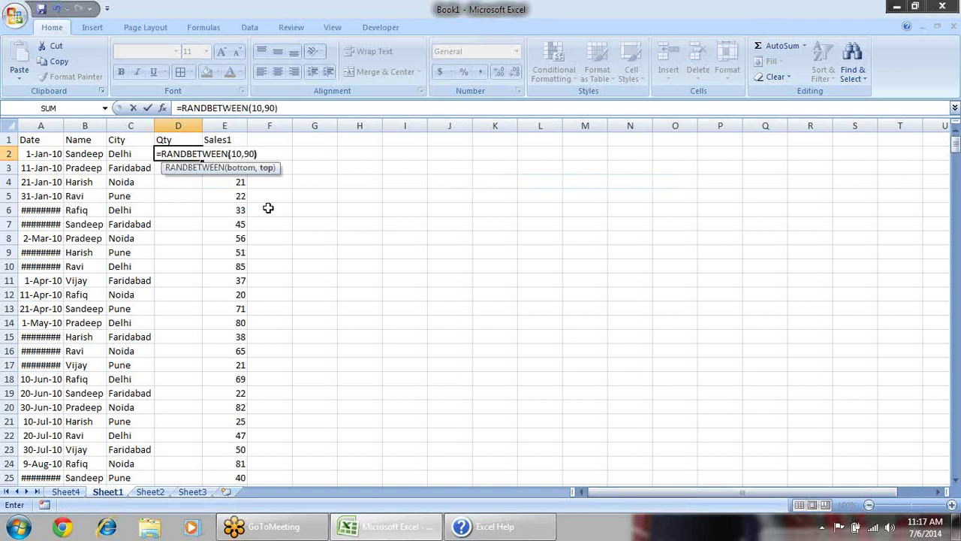
pyautogui.hotkey('ctrl', 'Return')
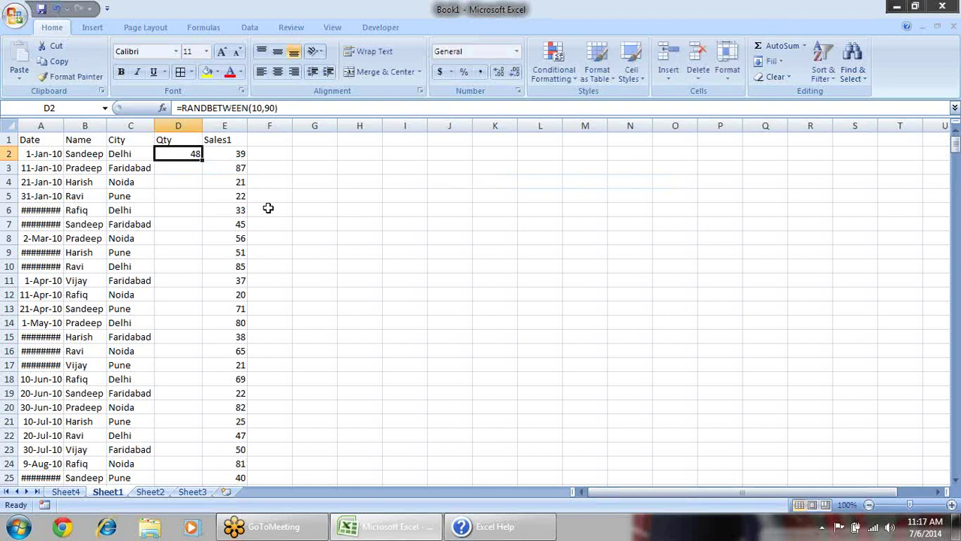
# - Copy the RANDBETWEEN formula down the range D2:D488
pyautogui.hotkey('ctrl', 'c')
pyautogui.press('Left')
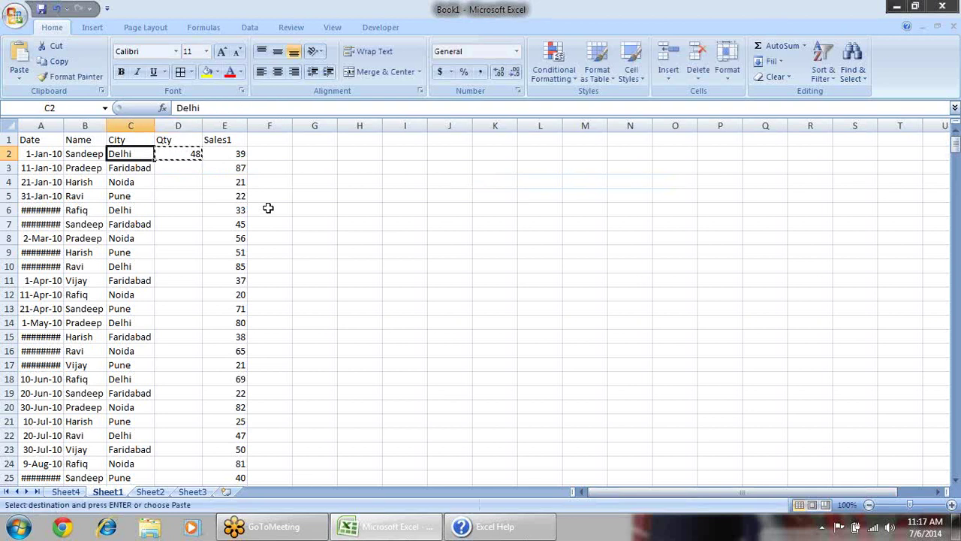
pyautogui.hotkey('ctrl', 'Down')
pyautogui.press('Right')
pyautogui.hotkey('ctrl', 'shift', 'Up')
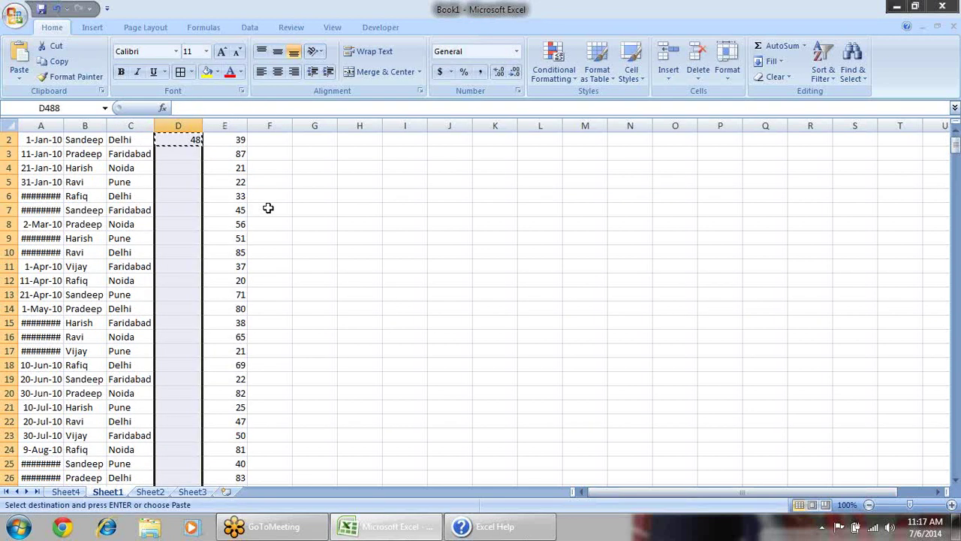
pyautogui.hotkey('ctrl', 'v')
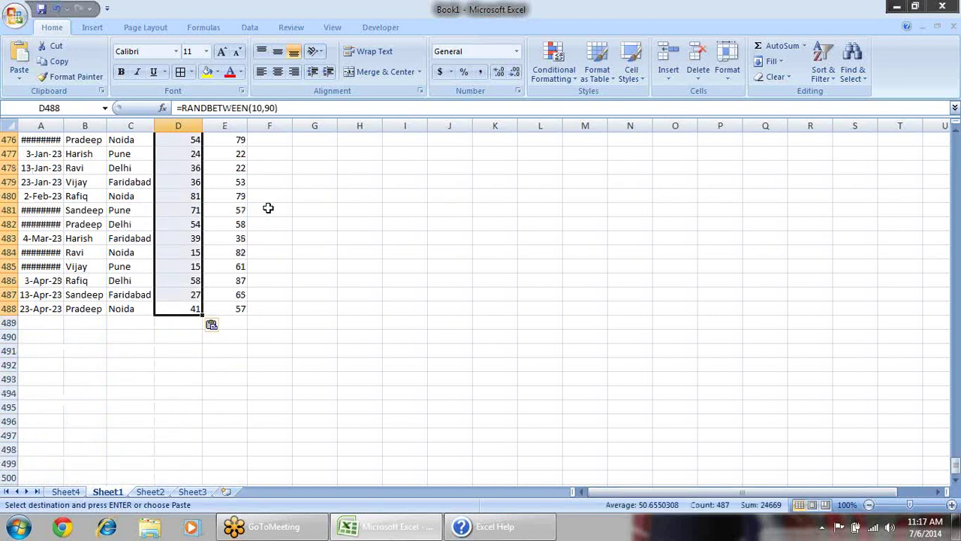
# - Paste Special the Qty column as values to fix the random numbers
pyautogui.hotkey('alt', 'e')
pyautogui.press('s')
pyautogui.press('v')
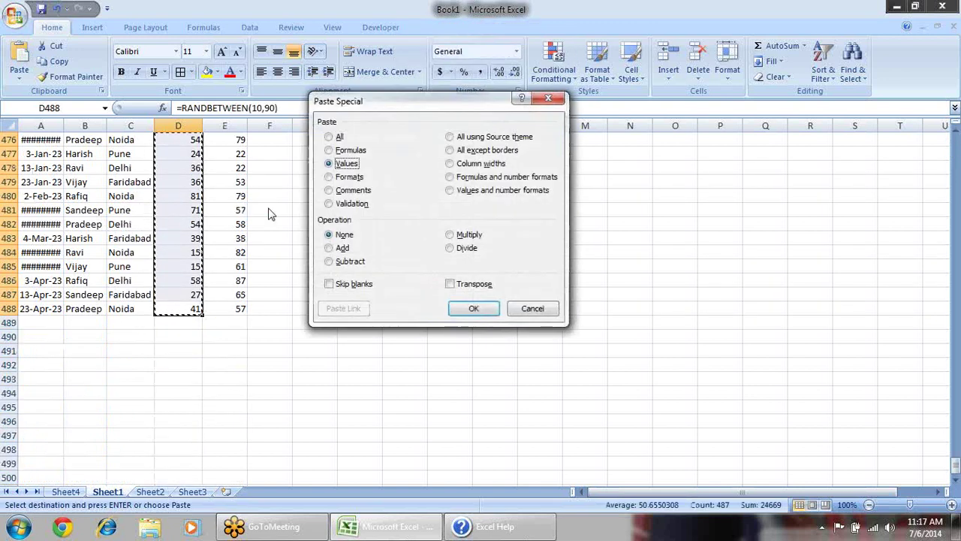
pyautogui.press('Return')
pyautogui.press('Escape')
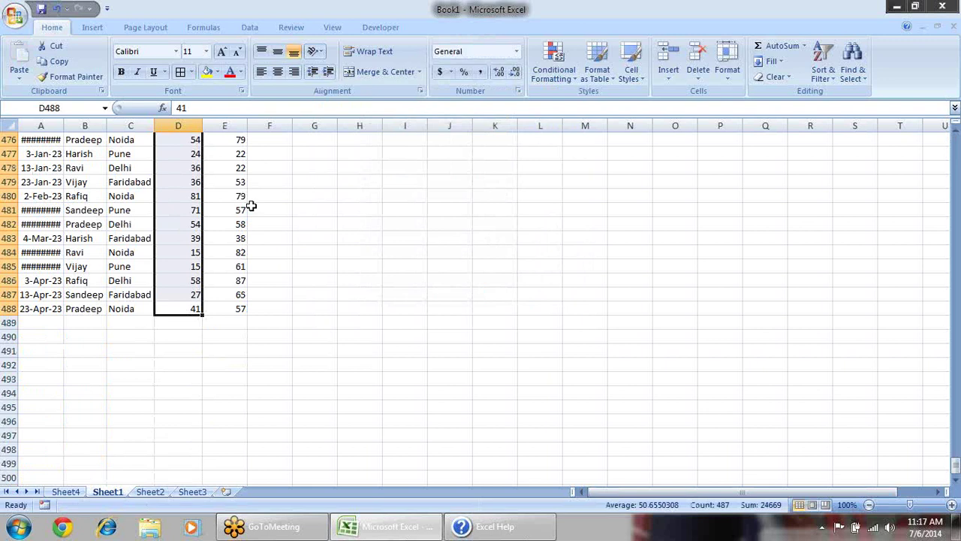
pyautogui.hotkey('ctrl', 'Up')
# - Refresh the Sheet4 pivot table so it picks up the new Qty field
pyautogui.click(78, 489)
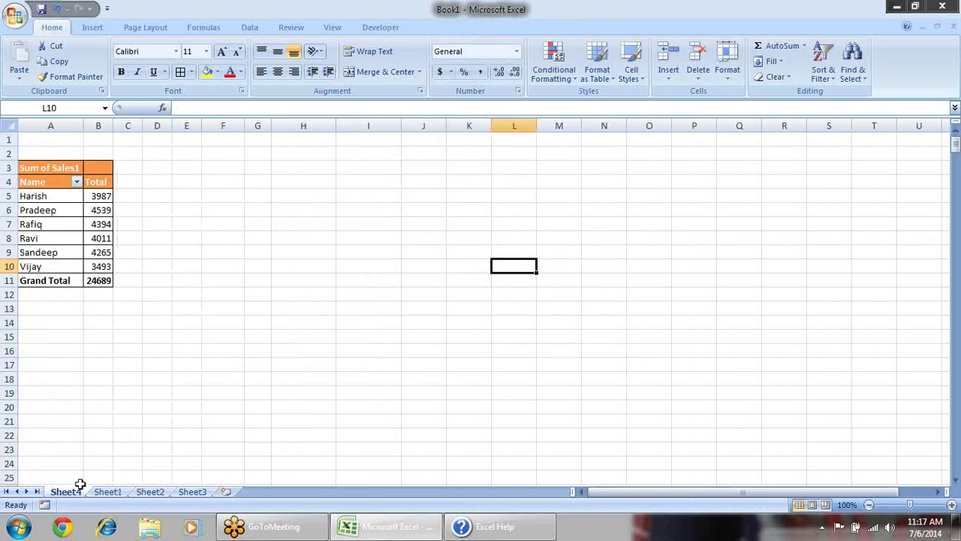
pyautogui.click(66, 211)
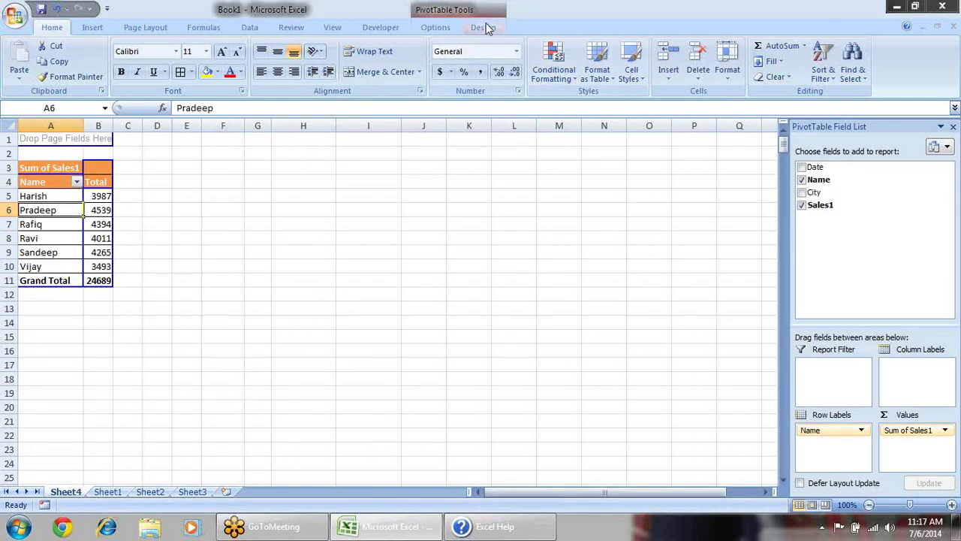
pyautogui.click(435, 27)
pyautogui.click(393, 64)
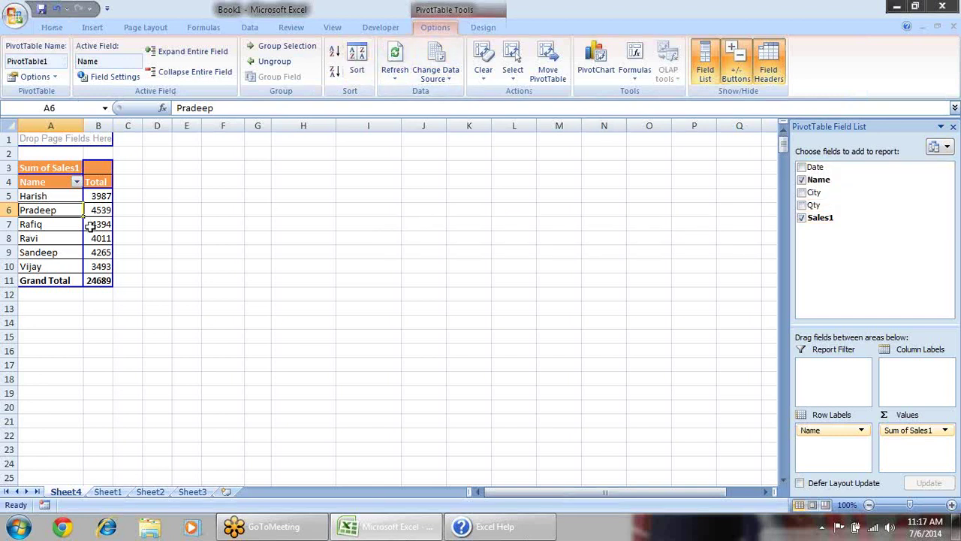
pyautogui.click(109, 492)
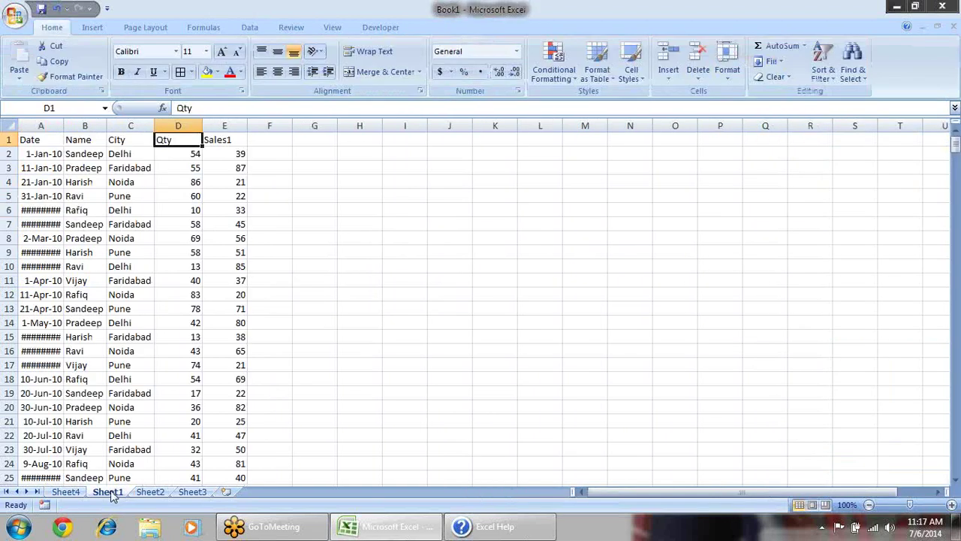
pyautogui.click(66, 492)
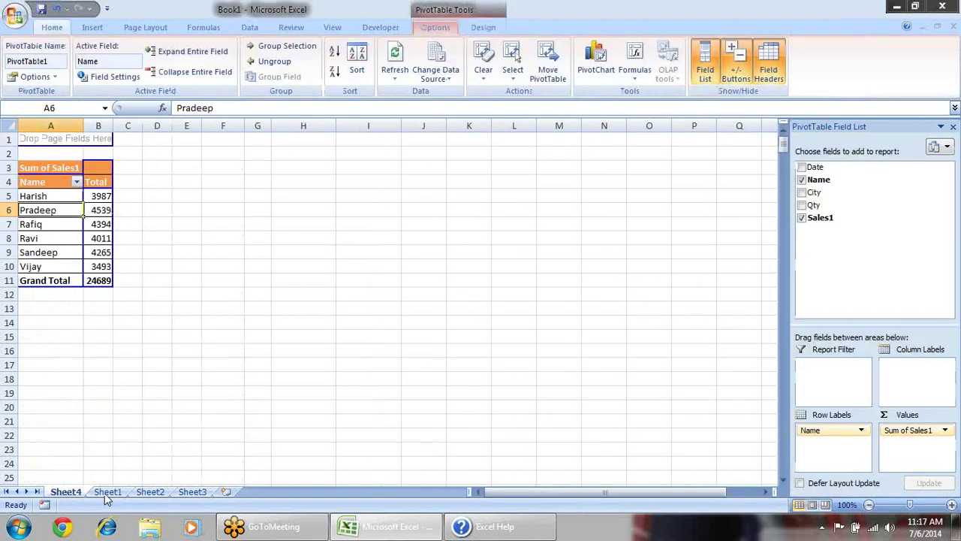
# - Add Qty to the pivot and move it to Column Labels
pyautogui.click(803, 205)
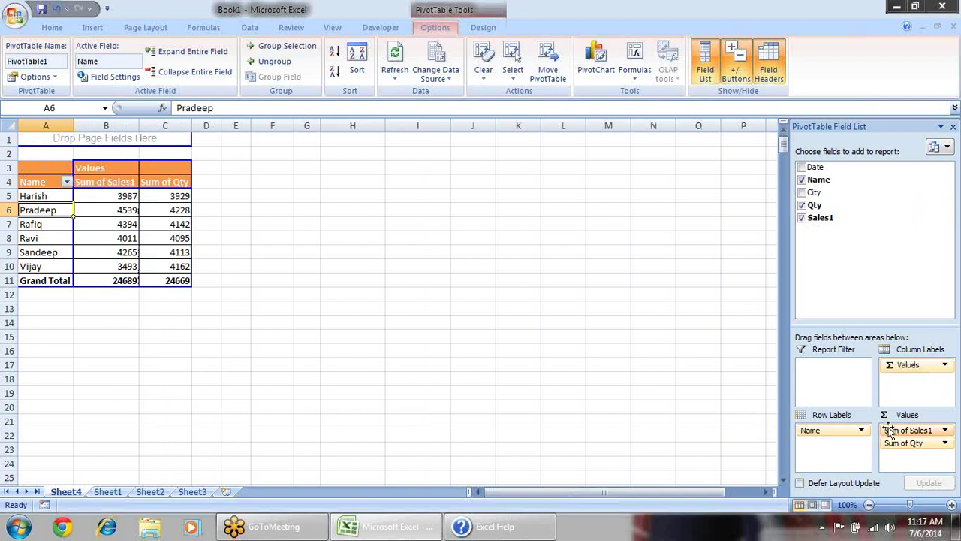
pyautogui.moveTo(914, 444); pyautogui.dragTo(915, 364)
pyautogui.moveTo(912, 448); pyautogui.dragTo(922, 366)
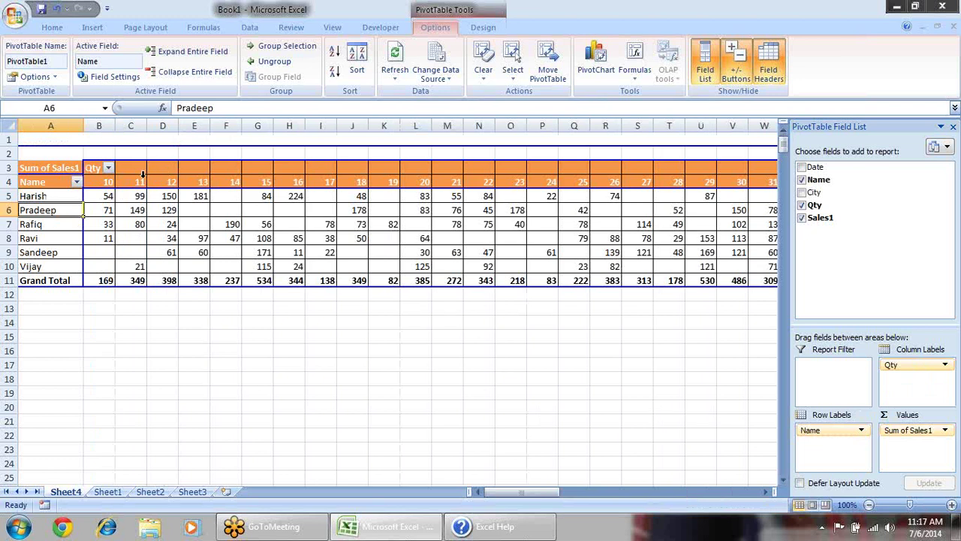
# - Group the pivot's Qty headers from 10 to 90 in steps of 20 via Group Field
pyautogui.click(102, 183)
pyautogui.click(162, 183)
pyautogui.click(225, 184)
pyautogui.click(323, 187)
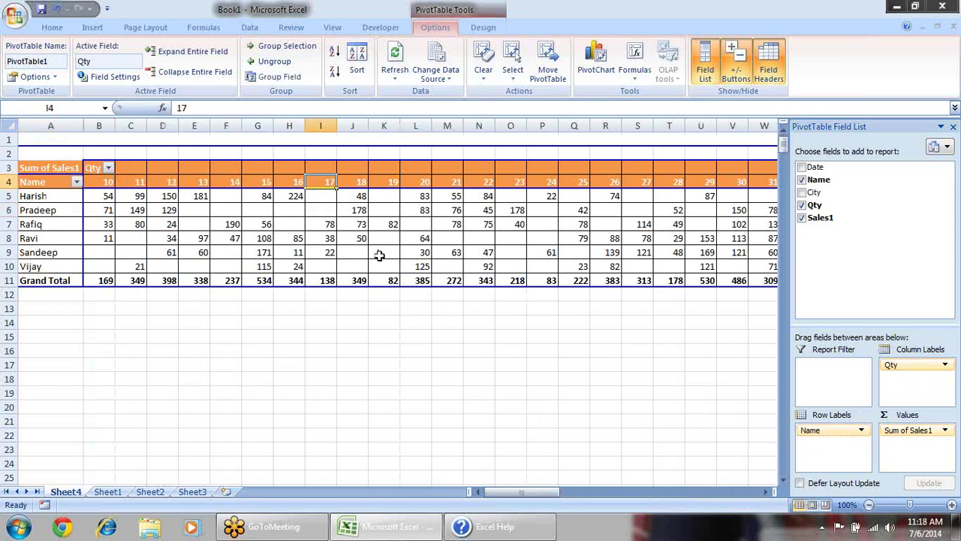
pyautogui.moveTo(381, 253)
pyautogui.click(153, 184)
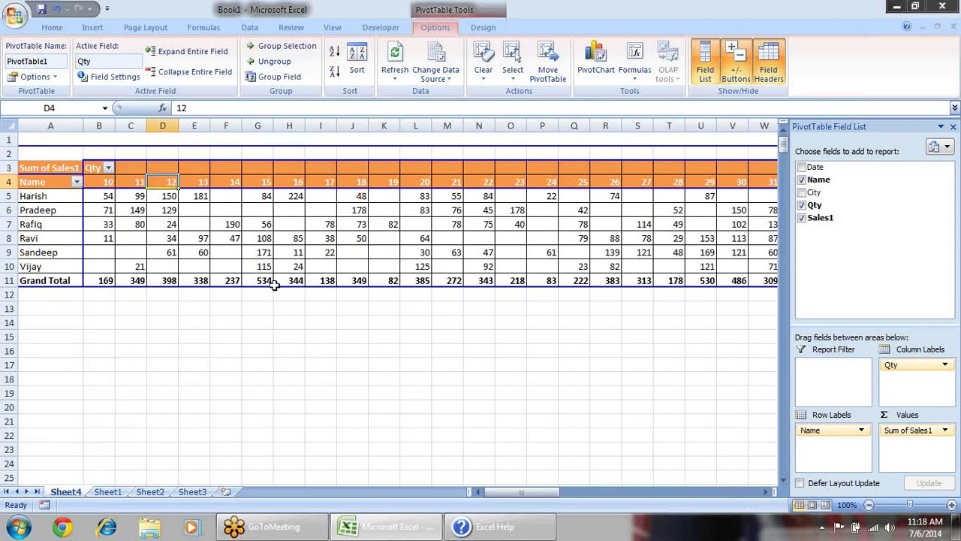
pyautogui.click(279, 77)
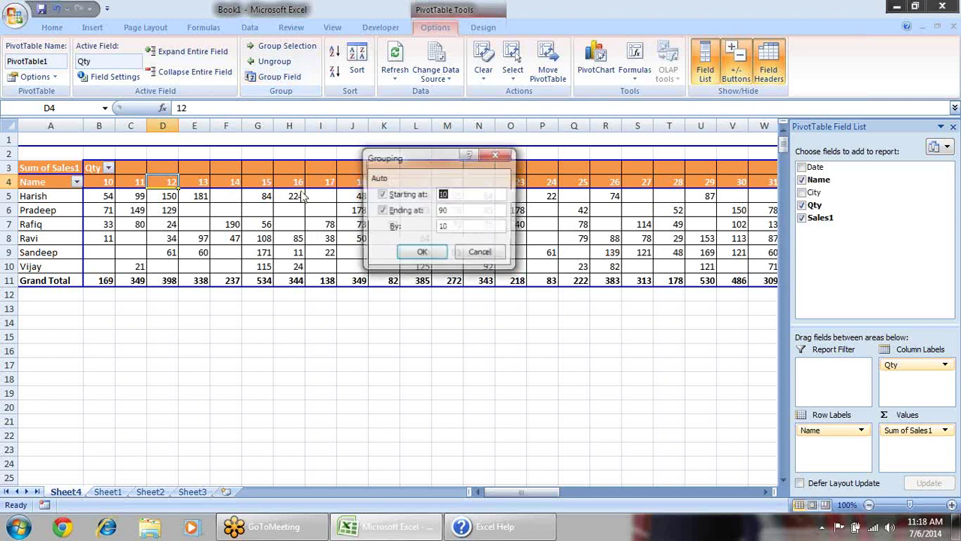
pyautogui.doubleClick(456, 227)
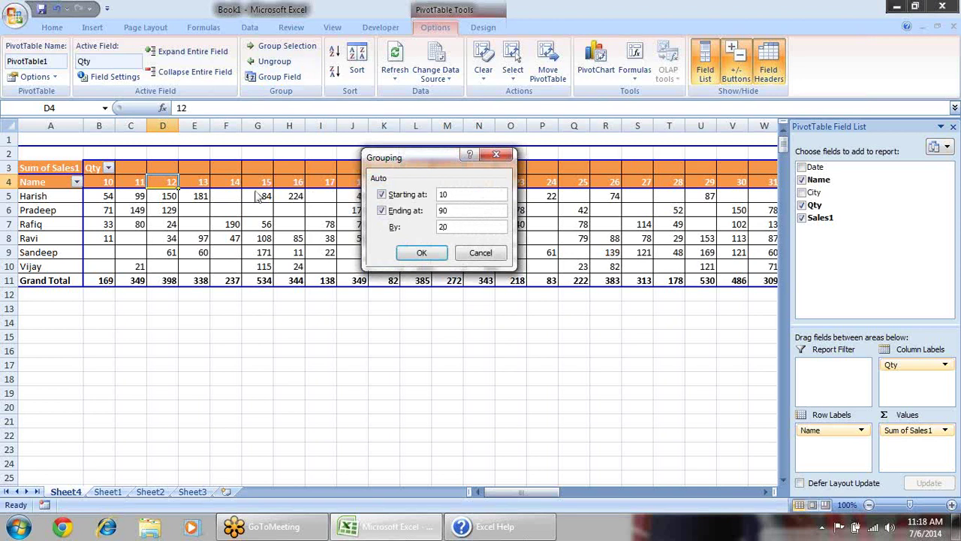
pyautogui.click(422, 253)
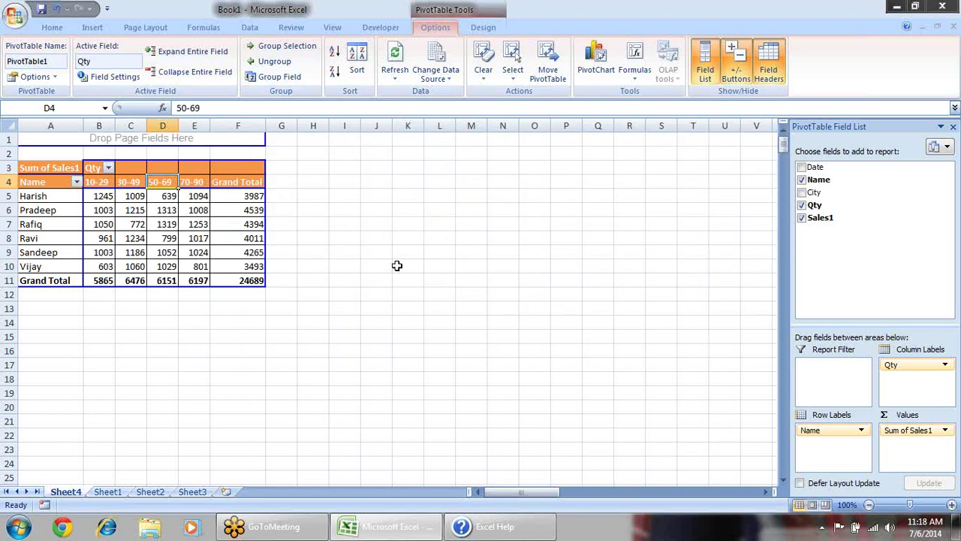
pyautogui.click(344, 252)
# - Widen column A and review Harish's 10-29 (1245) and 30-49 totals
pyautogui.moveTo(83, 126); pyautogui.dragTo(130, 126)
pyautogui.click(96, 195)
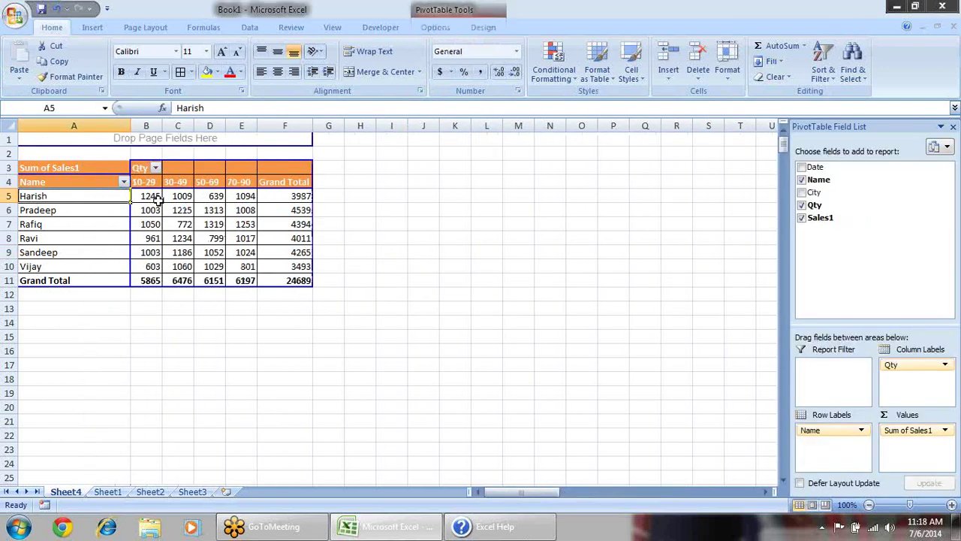
pyautogui.click(153, 198)
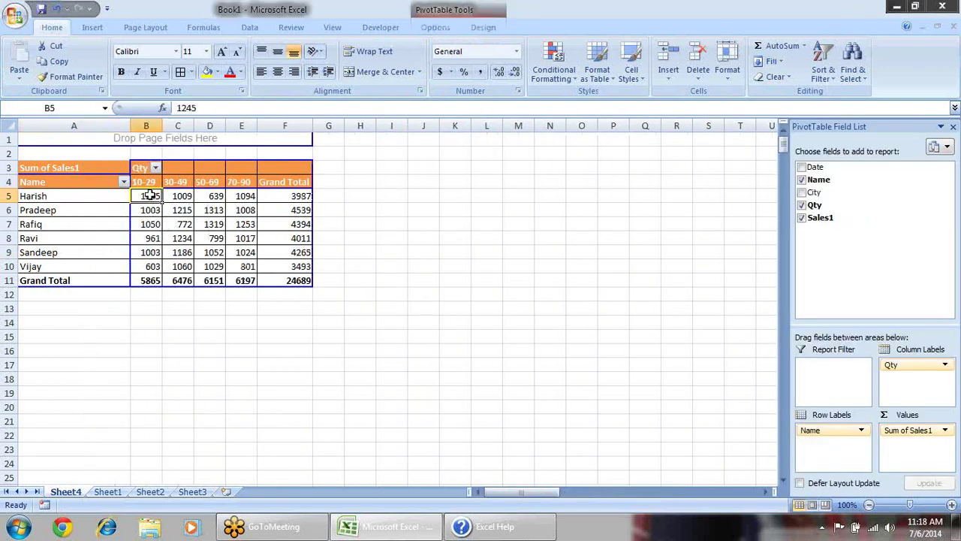
pyautogui.click(178, 196)
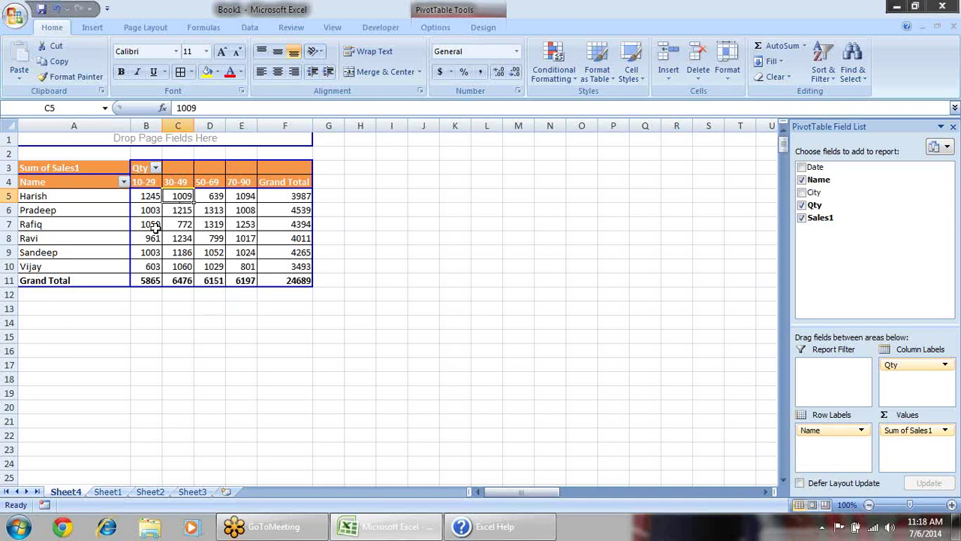
pyautogui.click(150, 198)
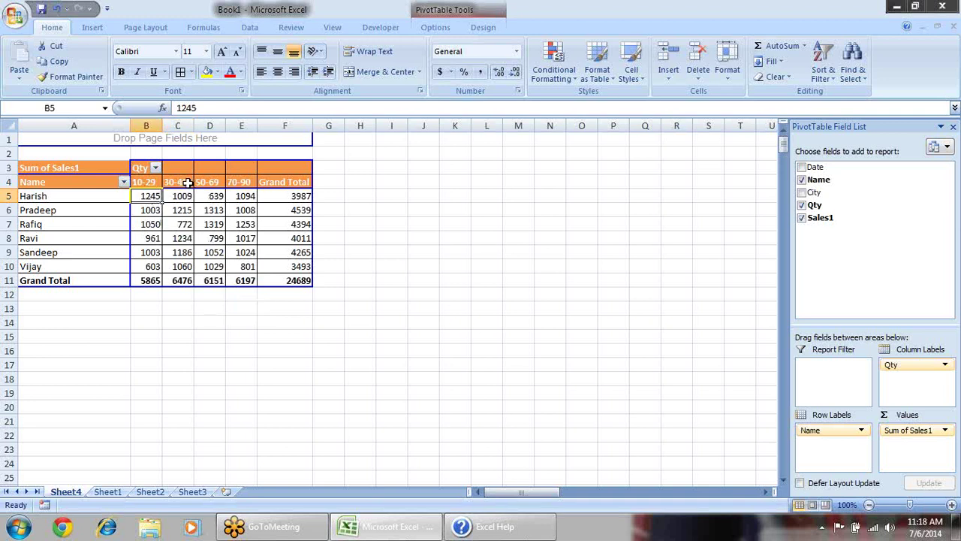
pyautogui.click(179, 195)
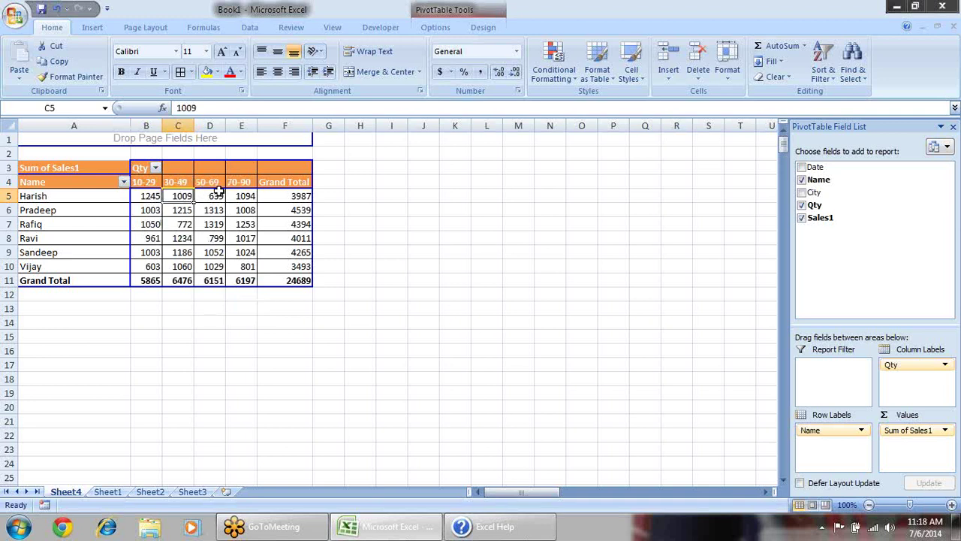
# - Check Harish's 50-69 and 70-90 totals, then undo the Qty grouping with Ctrl+Z
pyautogui.click(216, 196)
pyautogui.click(245, 184)
pyautogui.click(246, 196)
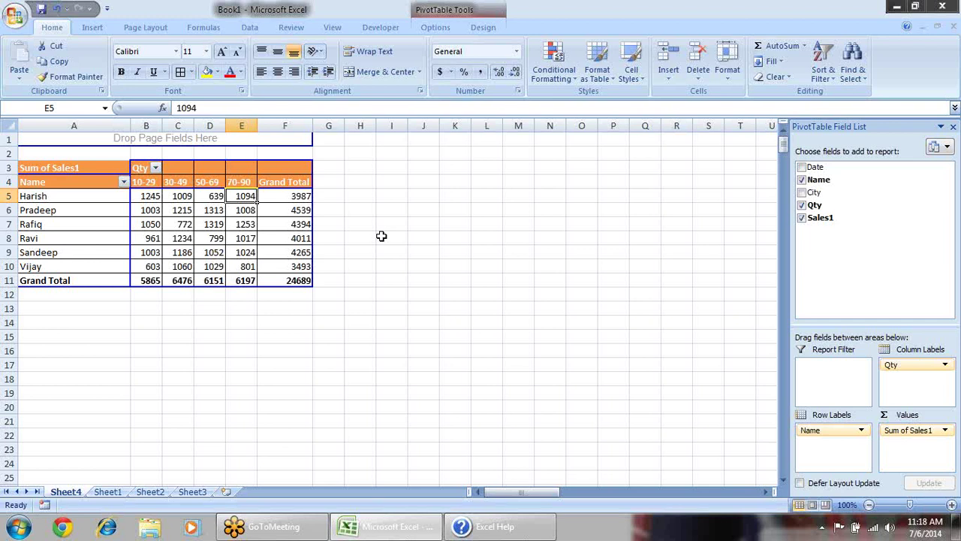
pyautogui.hotkey('ctrl', 'z')
pyautogui.hotkey('ctrl', 'z')
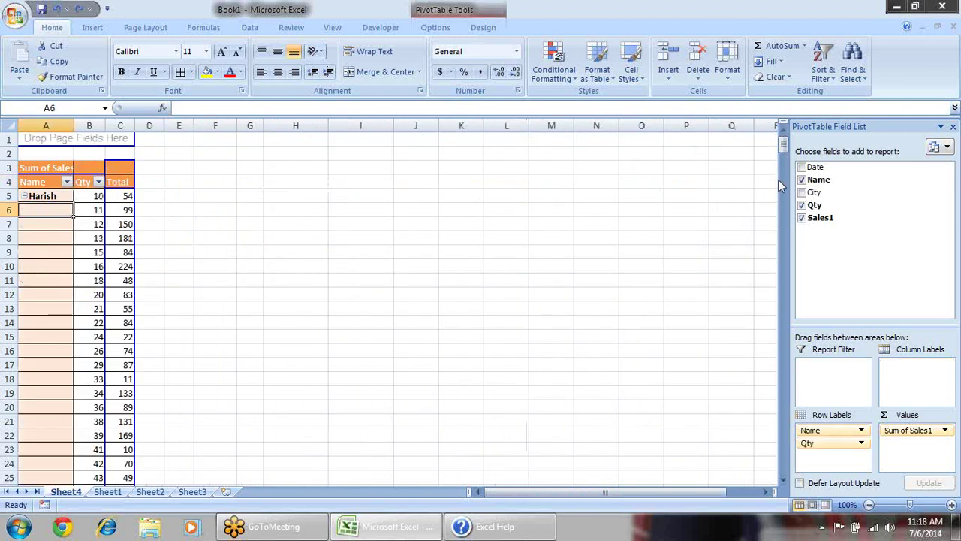
# - Remove Qty from the pivot via the Field List and widen columns A and B
pyautogui.moveTo(814, 204); pyautogui.dragTo(691, 207)
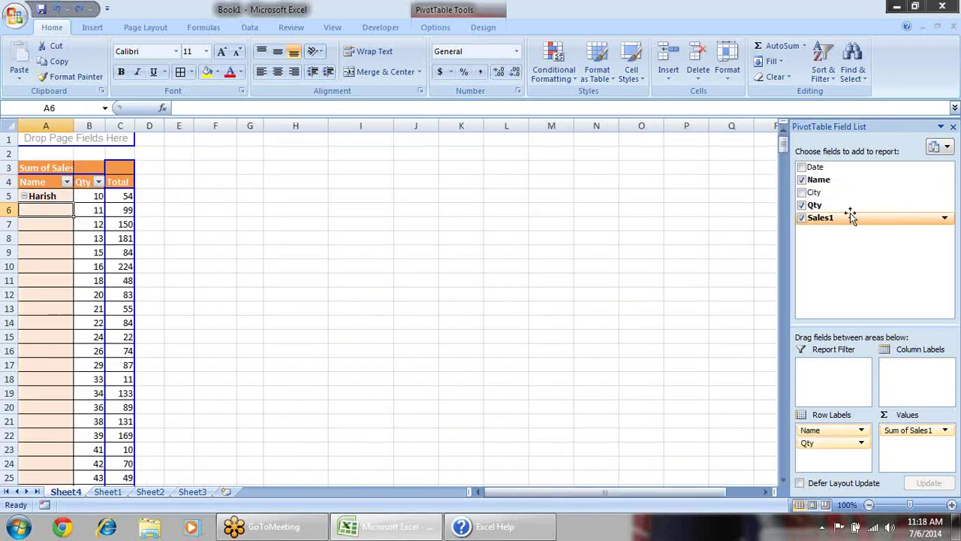
pyautogui.click(801, 205)
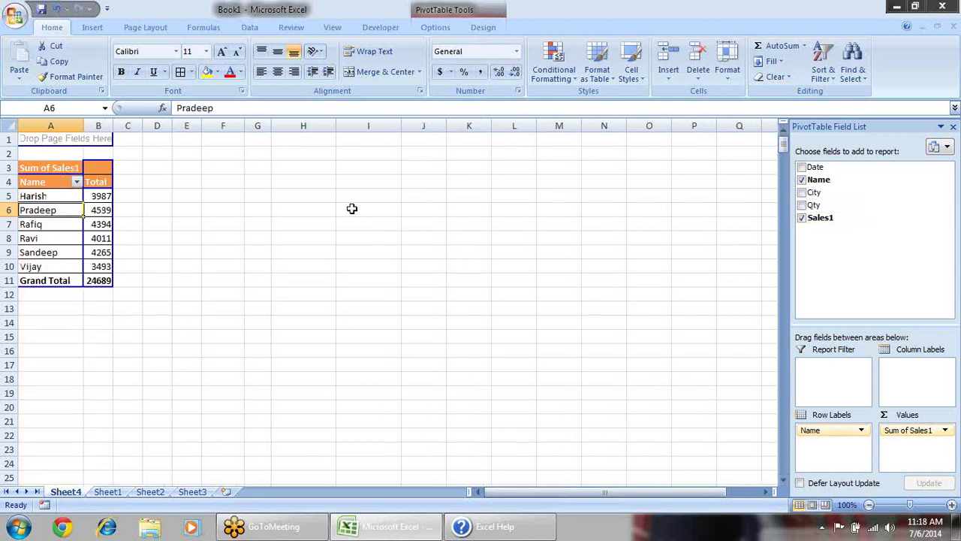
pyautogui.moveTo(112, 125)
pyautogui.mouseDown()
pyautogui.moveTo(139, 125)
pyautogui.moveTo(86, 122)
pyautogui.moveTo(122, 123)
pyautogui.mouseUp()
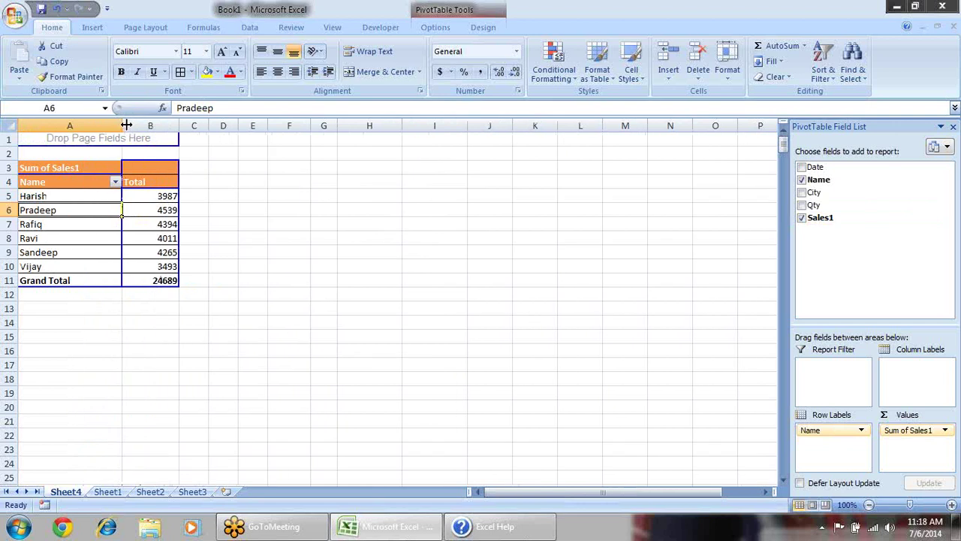
pyautogui.click(342, 265)
# - Select the salesperson names in the pivot, from Harish and Pradeep down to Vijay
pyautogui.click(76, 212)
pyautogui.click(83, 196)
pyautogui.click(84, 224)
pyautogui.keyDown('ctrl'); pyautogui.click(93, 252); pyautogui.keyUp('ctrl')
pyautogui.click(87, 264)
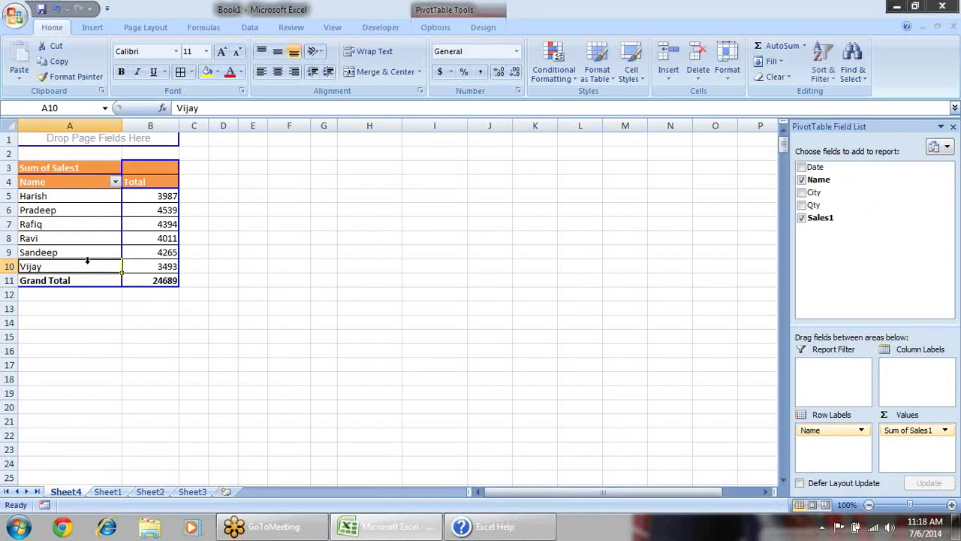
pyautogui.moveTo(80, 242)
pyautogui.mouseDown()
pyautogui.moveTo(71, 270)
pyautogui.moveTo(105, 267)
pyautogui.mouseUp()
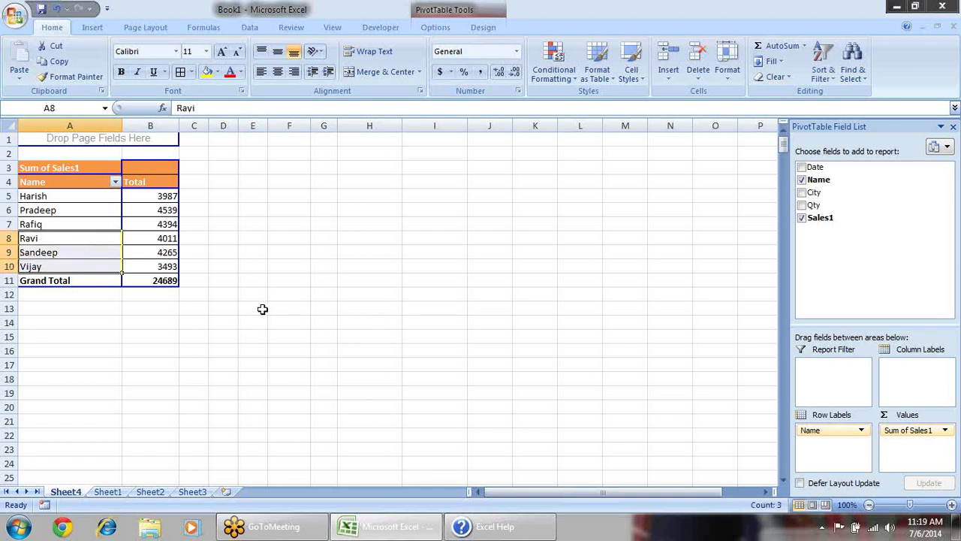
pyautogui.click(449, 27)
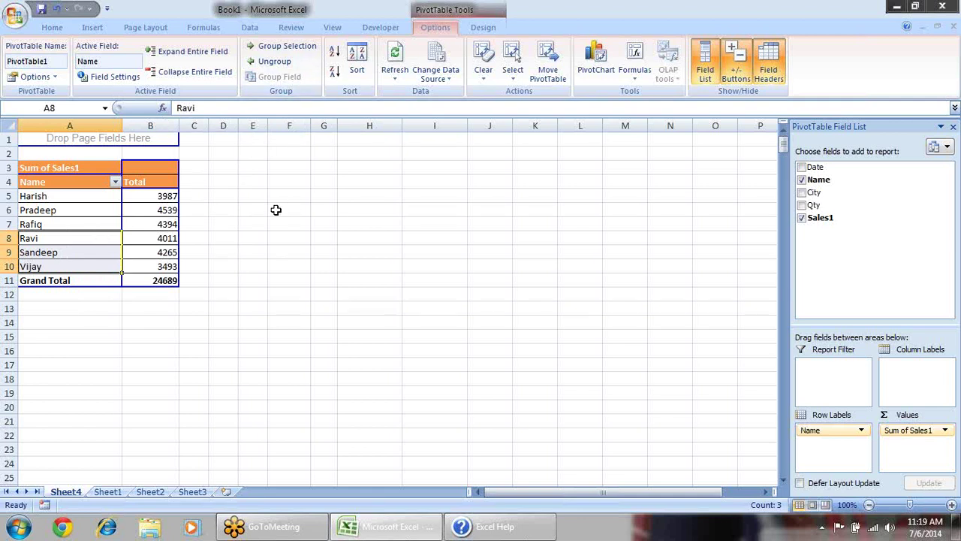
# - Autofit the Date column on Sheet1 to show full dates, then return to the Sheet4 pivot table
pyautogui.click(107, 492)
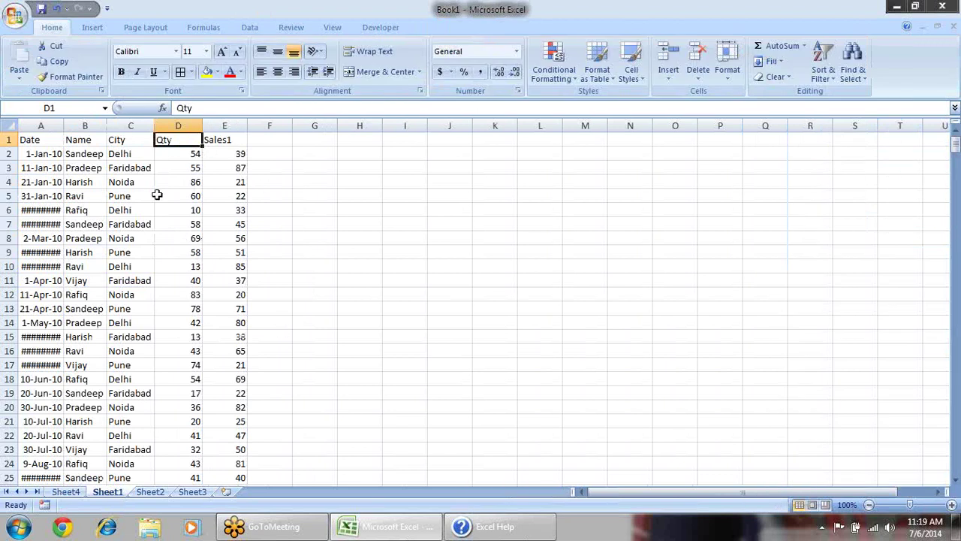
pyautogui.doubleClick(63, 125)
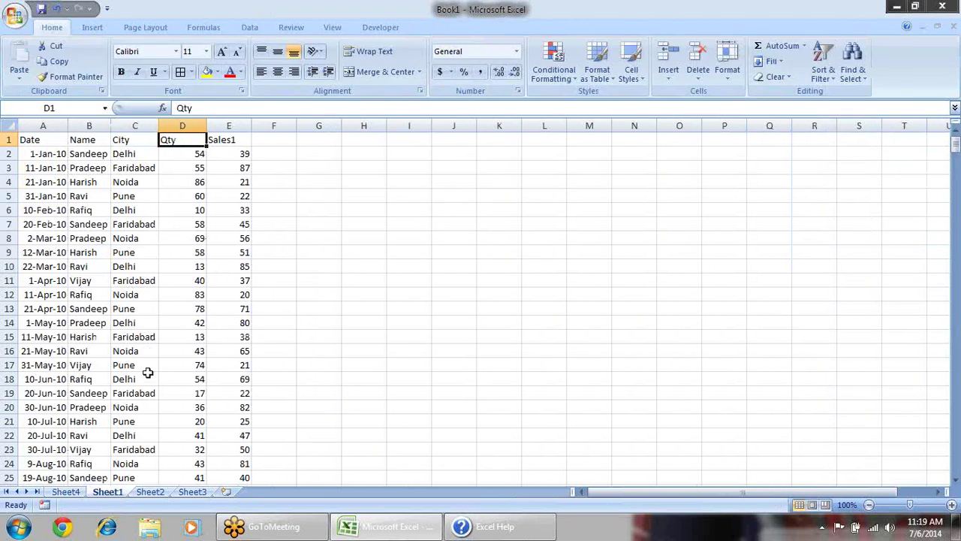
pyautogui.click(74, 492)
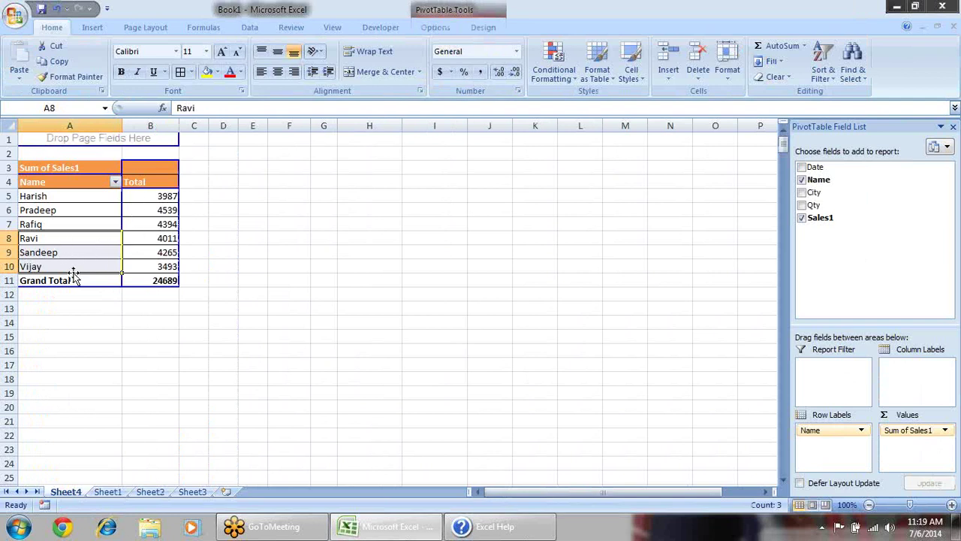
pyautogui.click(443, 27)
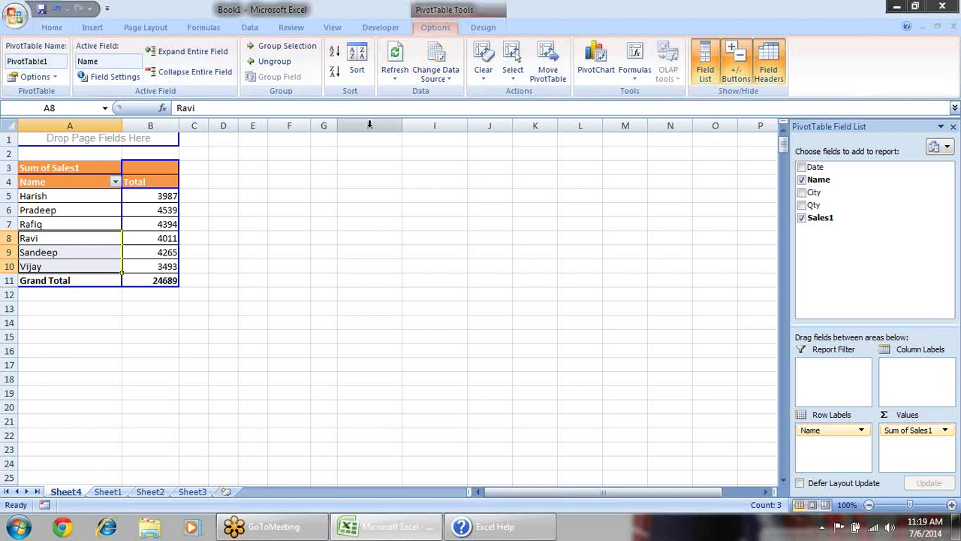
pyautogui.click(295, 47)
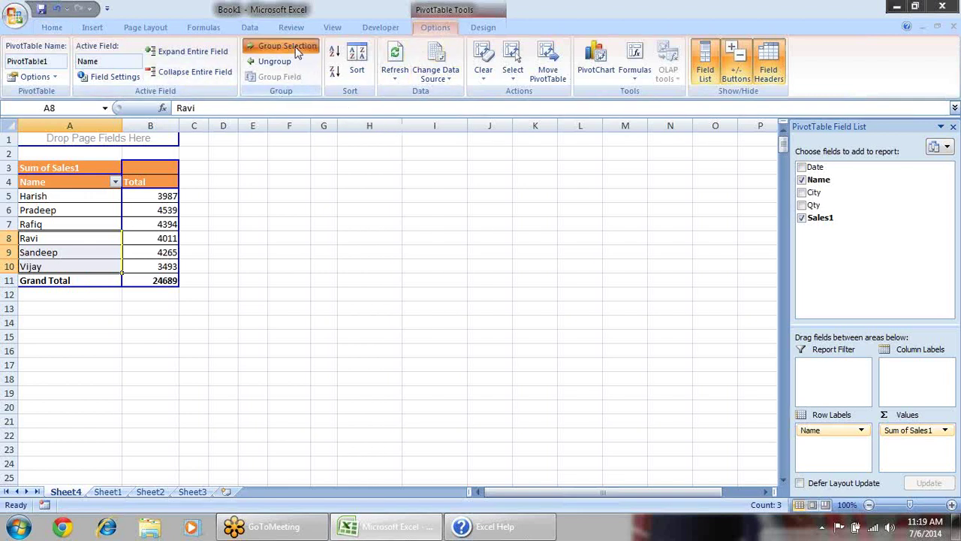
pyautogui.click(347, 262)
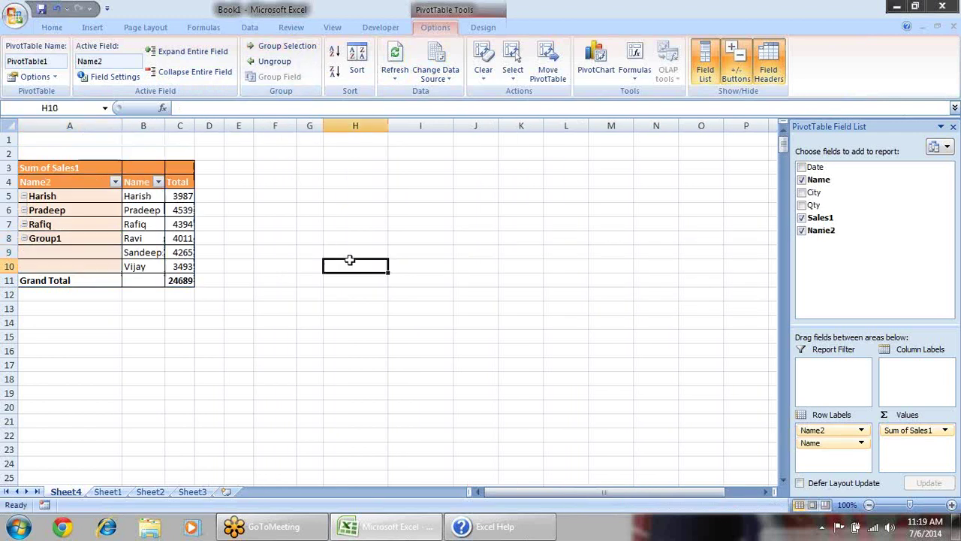
pyautogui.click(122, 244)
pyautogui.moveTo(218, 108); pyautogui.dragTo(139, 109)
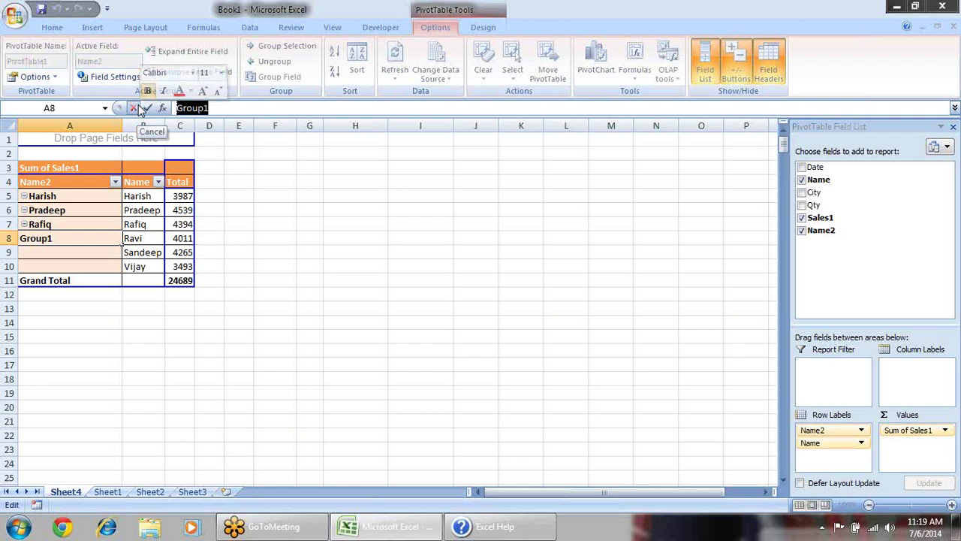
pyautogui.write('Vikas')
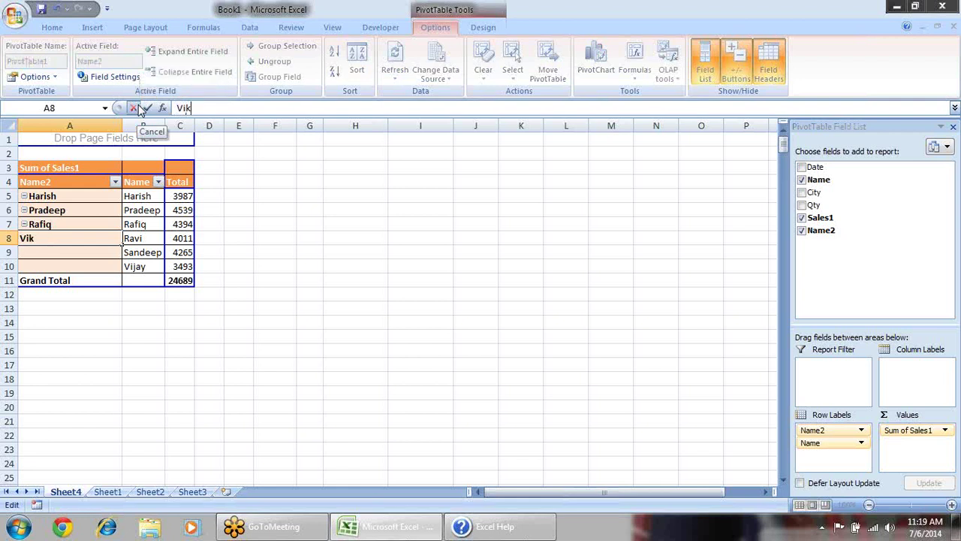
pyautogui.press('Return')
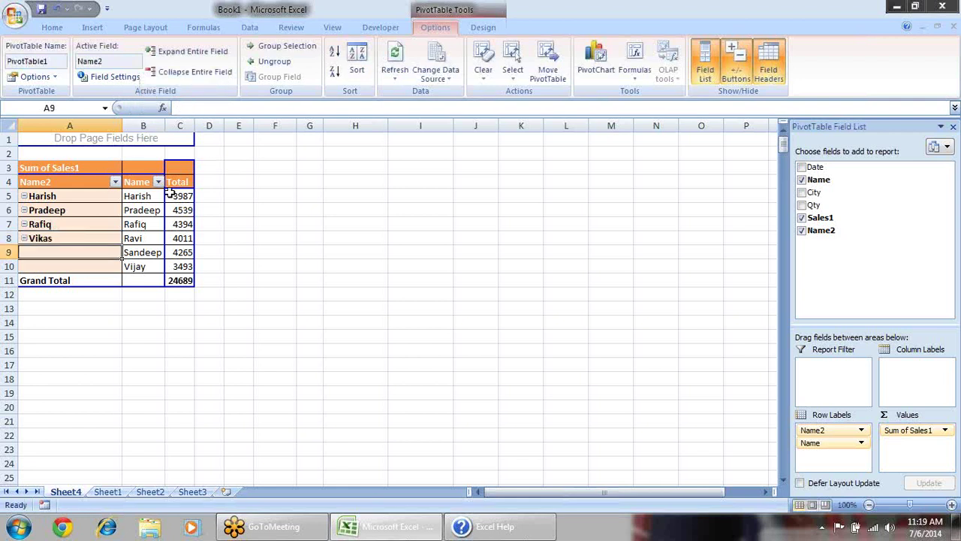
pyautogui.click(263, 237)
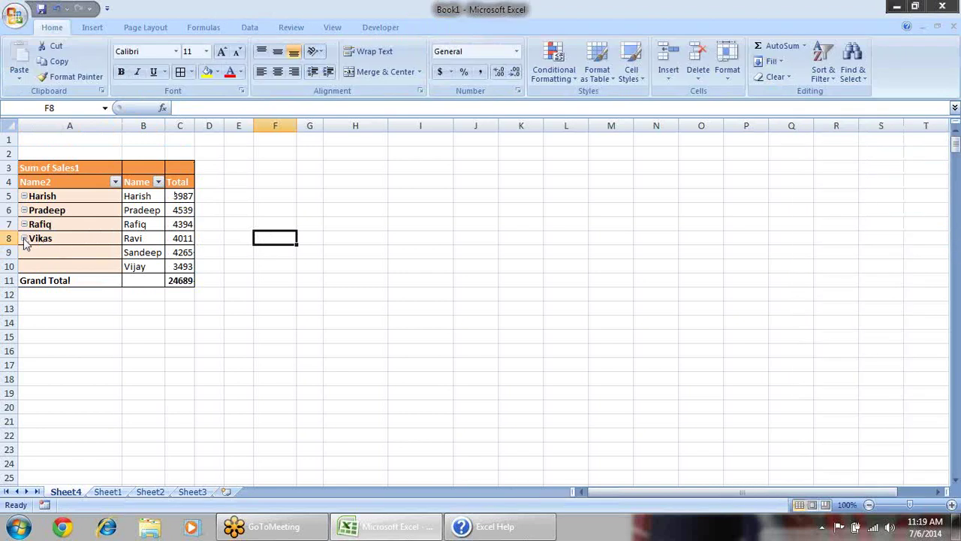
pyautogui.click(24, 239)
pyautogui.click(24, 239)
pyautogui.click(24, 238)
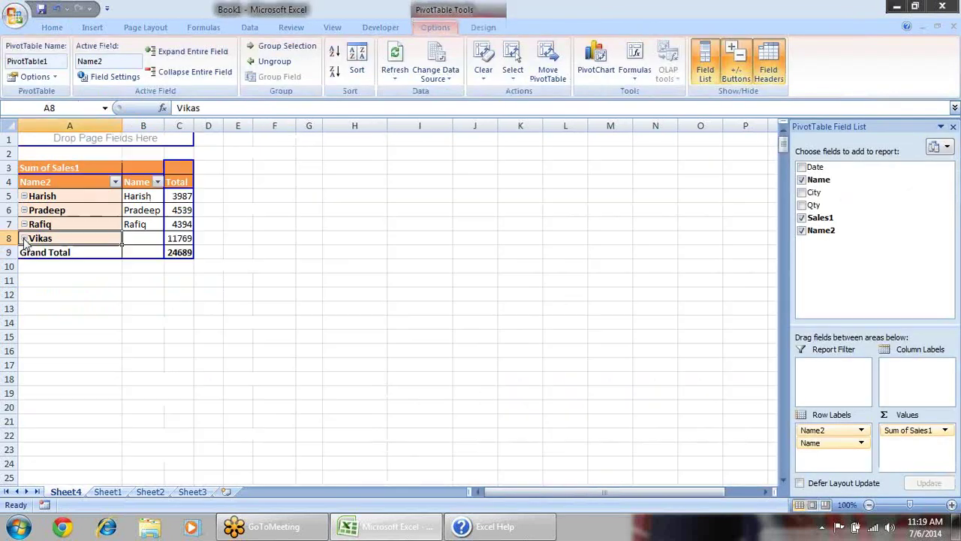
pyautogui.click(24, 239)
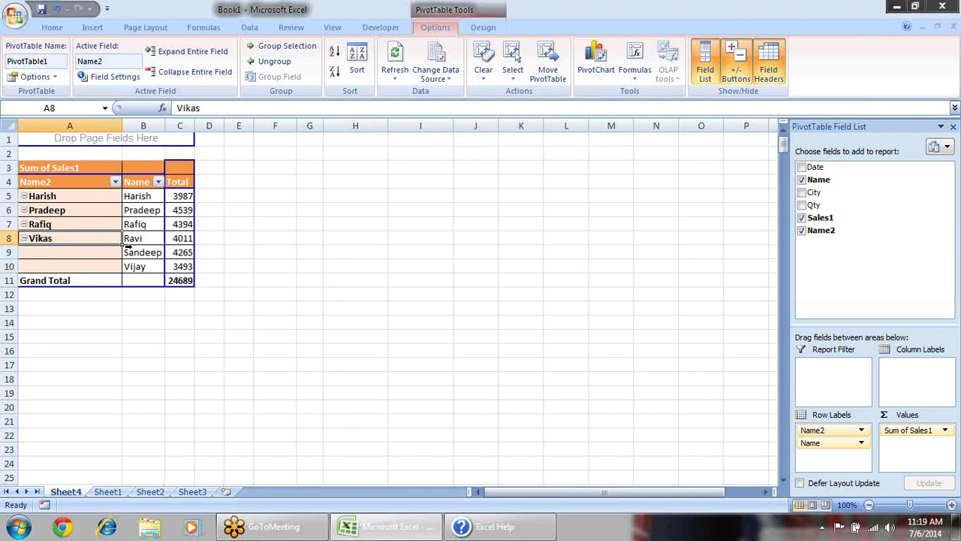
pyautogui.moveTo(142, 199); pyautogui.dragTo(154, 252)
pyautogui.press('Left')
pyautogui.hotkey('alt', 'shift', '-')
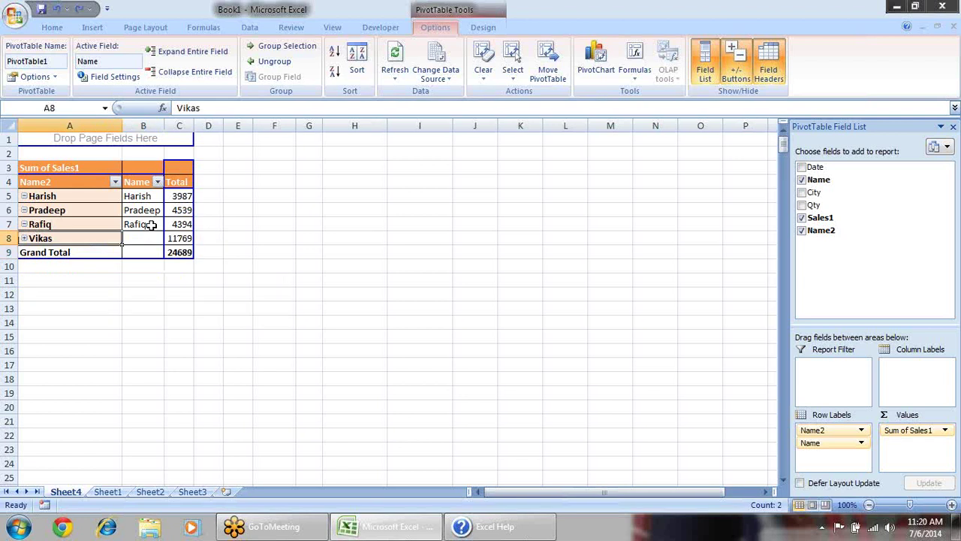
pyautogui.hotkey('alt', 'shift', '+')
pyautogui.hotkey('alt', 'shift', '-')
pyautogui.hotkey('alt', 'shift', '+')
pyautogui.hotkey('ctrl', 'z')
pyautogui.hotkey('ctrl', 'z')
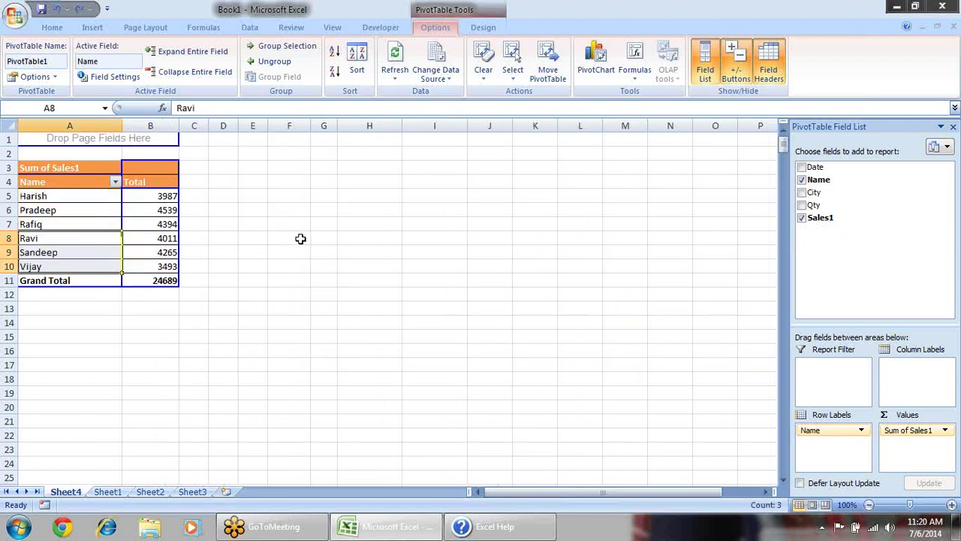
# - Undo the grouping of names so the six salespeople appear individually
pyautogui.click(303, 223)
pyautogui.click(126, 213)
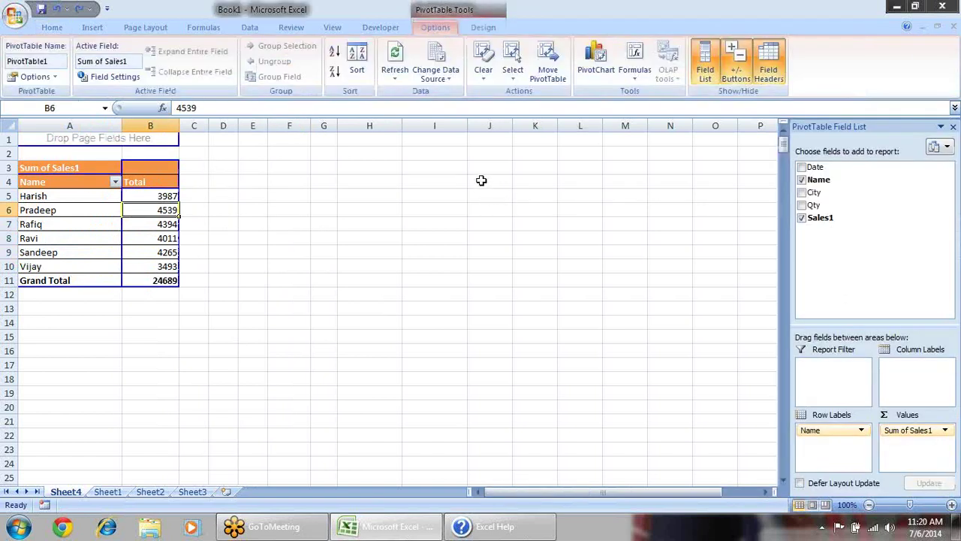
pyautogui.click(635, 71)
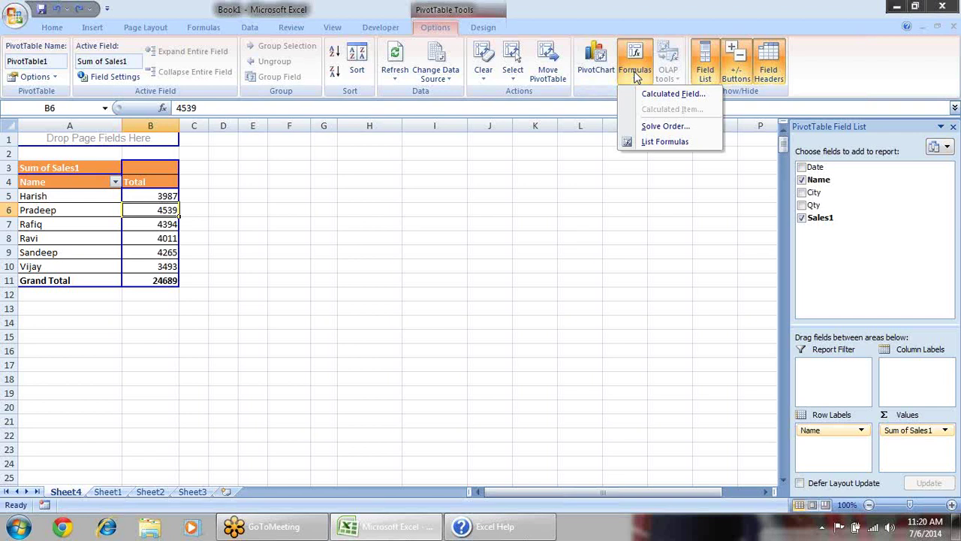
pyautogui.click(578, 133)
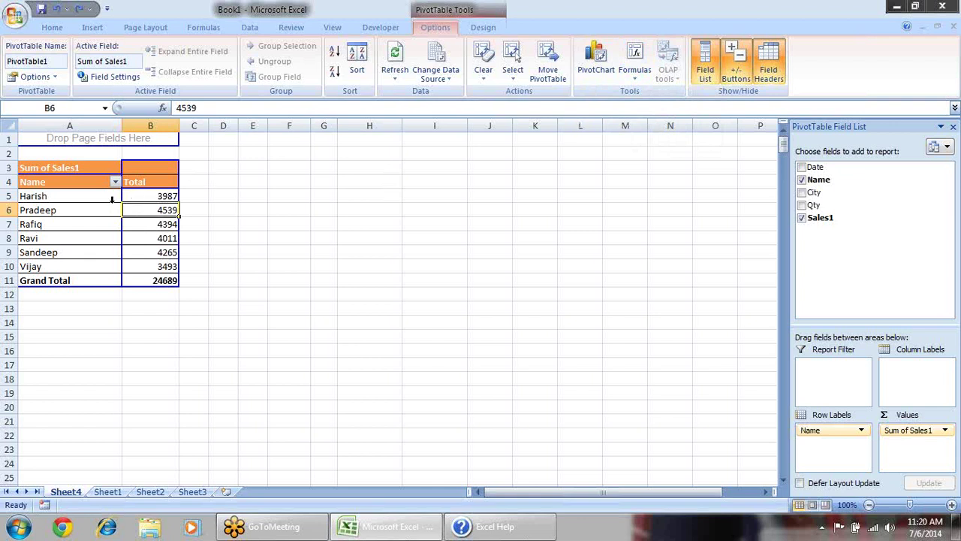
# - Try dragging Pradeep lower in the name list, then start a new calculated field
pyautogui.click(75, 216)
pyautogui.click(81, 213)
pyautogui.moveTo(123, 209); pyautogui.dragTo(79, 204)
pyautogui.click(634, 66)
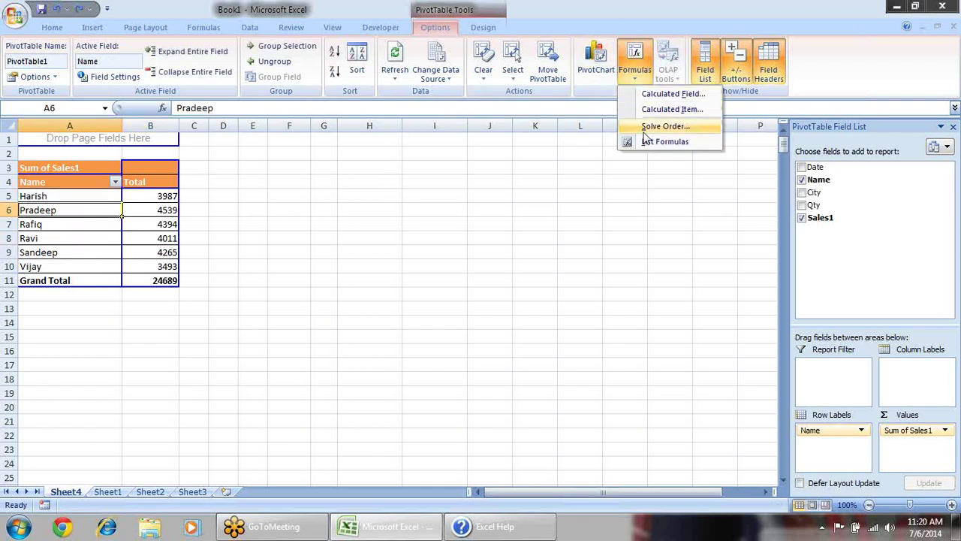
pyautogui.click(671, 95)
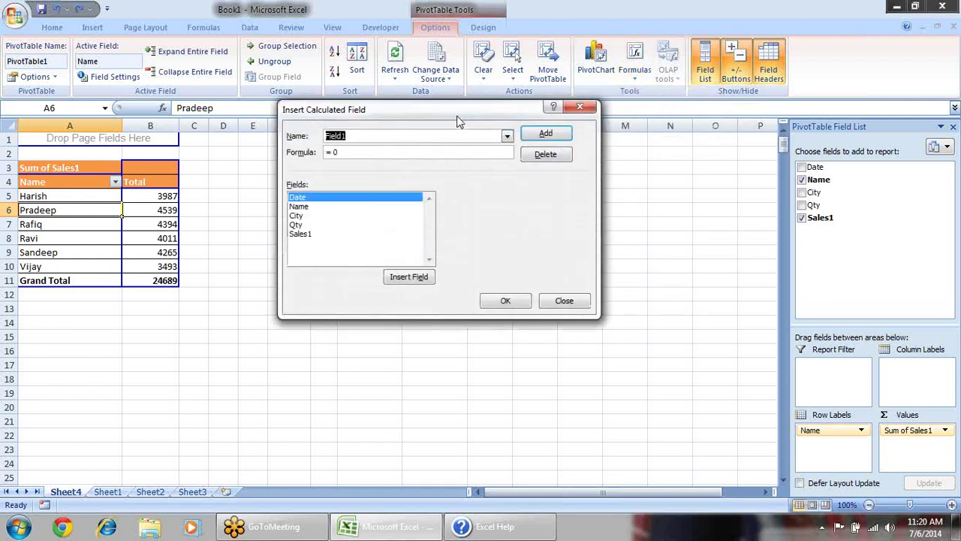
# - Enter 'vikas' as the field name and pick Sales1, then cancel the Insert Calculated Field dialog
pyautogui.moveTo(459, 120); pyautogui.dragTo(473, 145)
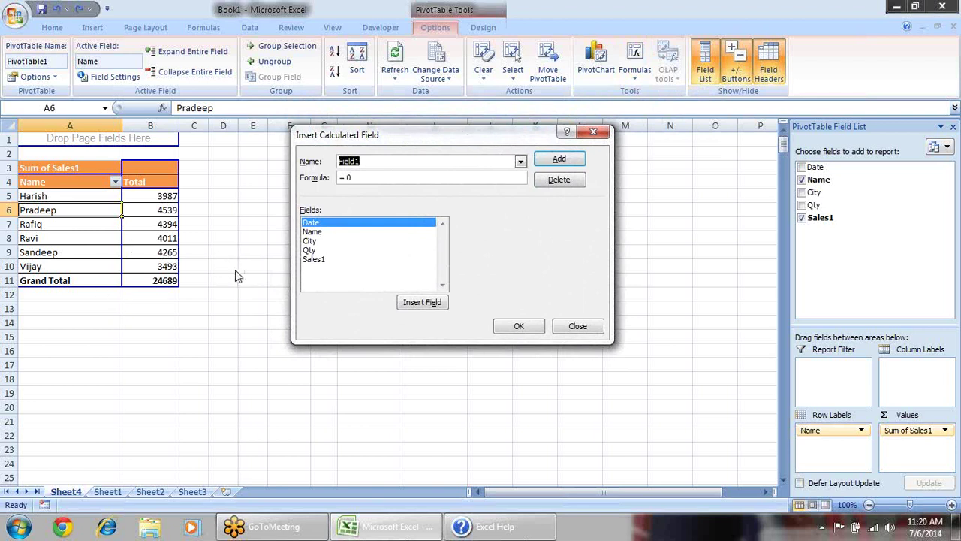
pyautogui.write('vikas')
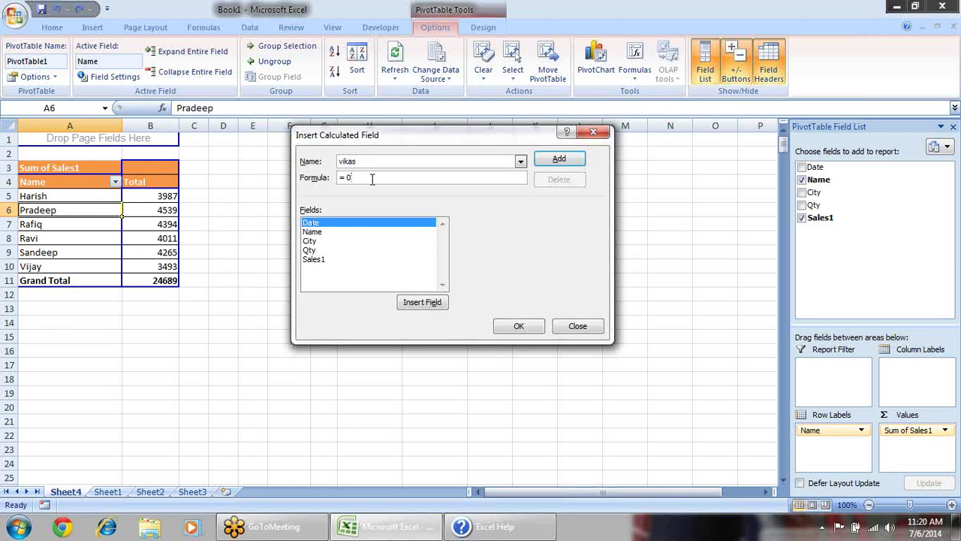
pyautogui.click(333, 259)
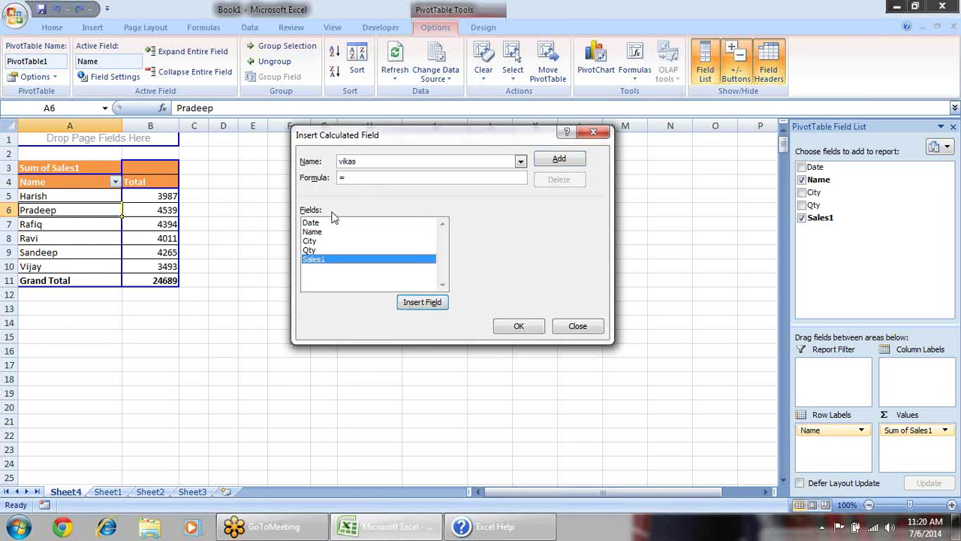
pyautogui.press('Escape')
pyautogui.click(169, 224)
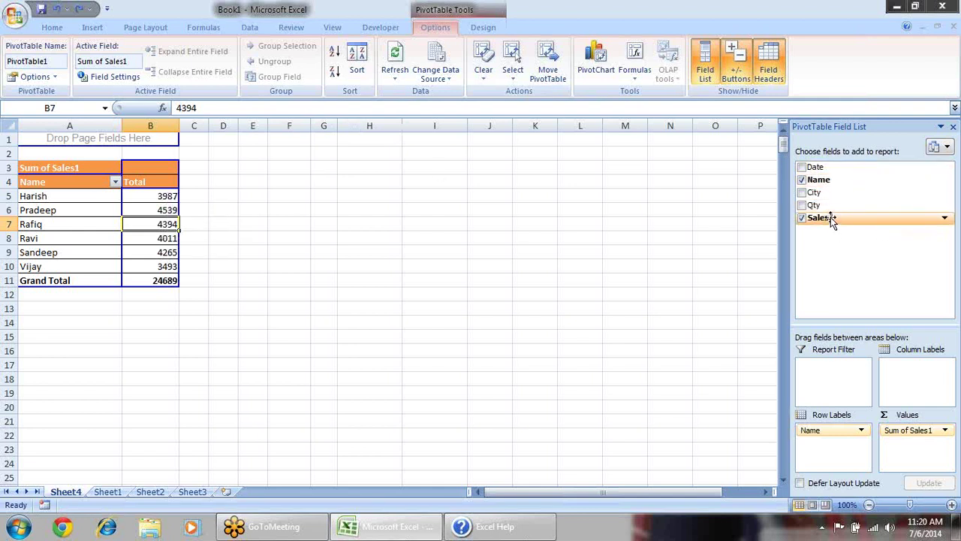
# - Change the Sheet1 E1 header from Sales1 to Rate, after briefly trying Amount, then go back to Sheet4
pyautogui.click(119, 492)
pyautogui.click(227, 141)
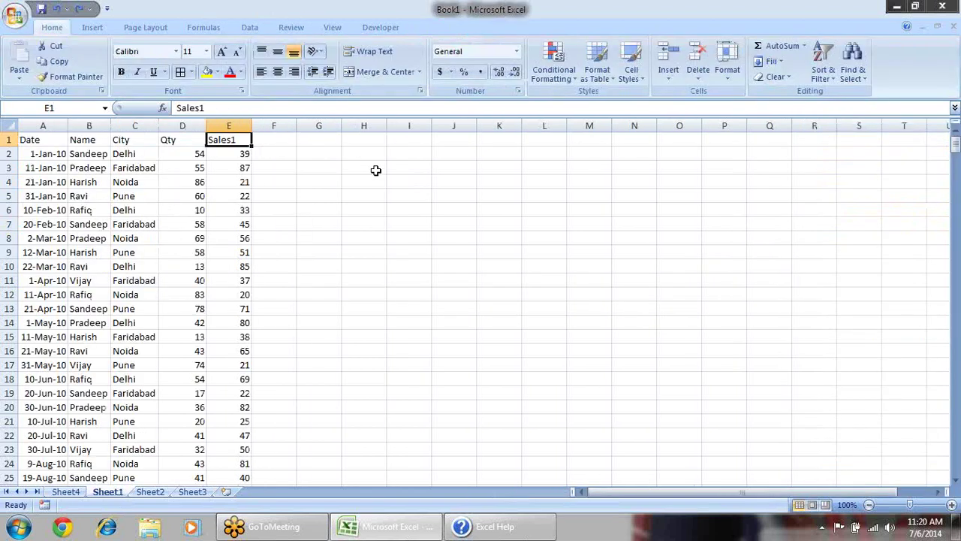
pyautogui.write('Amount')
pyautogui.press('Return')
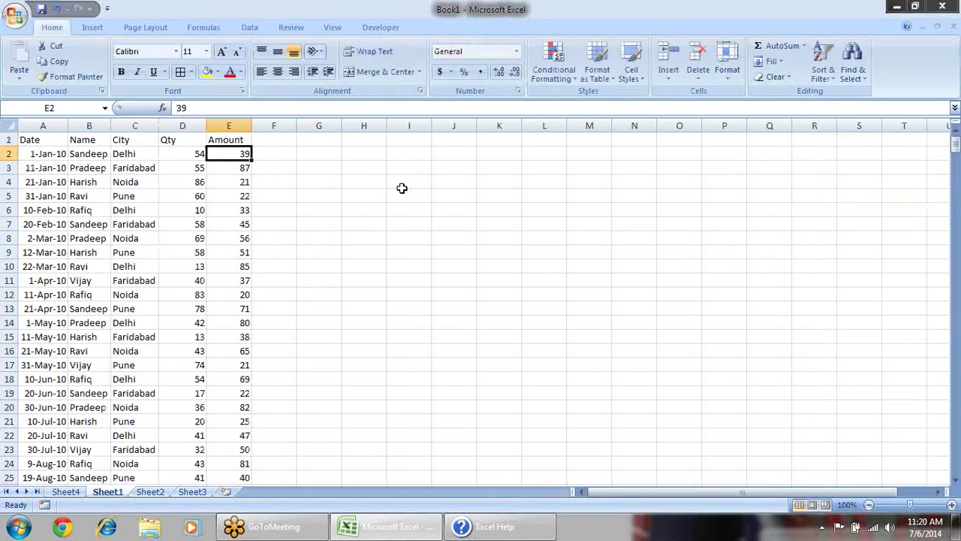
pyautogui.press('Up')
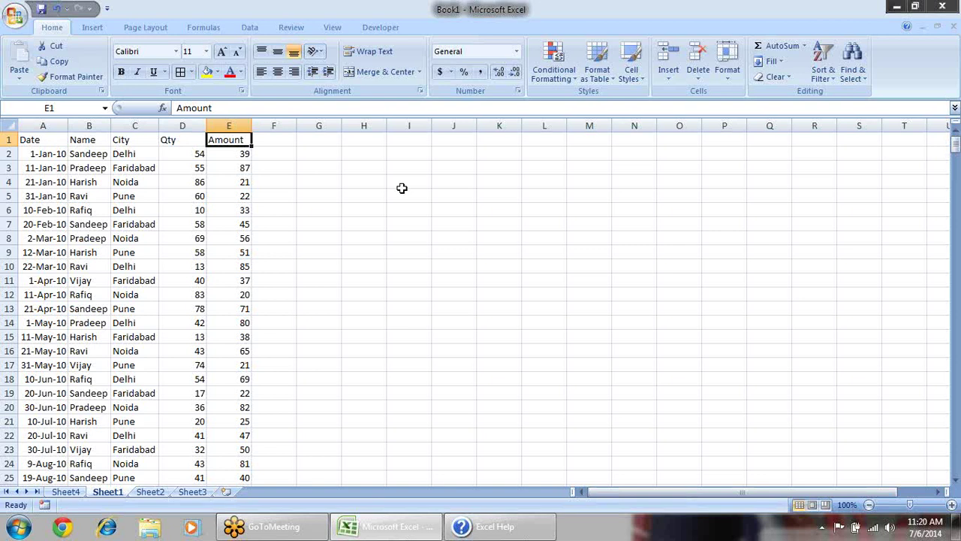
pyautogui.write('Rate')
pyautogui.press('Return')
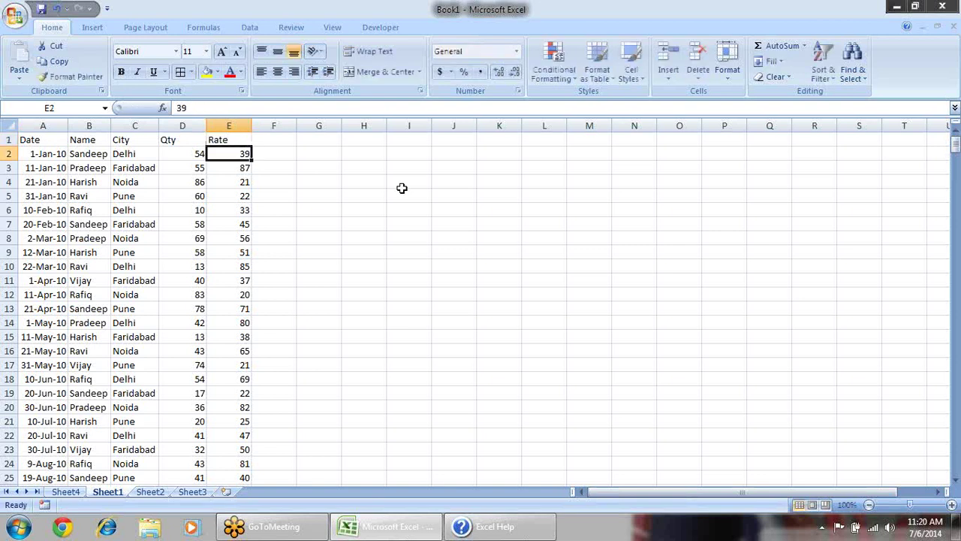
pyautogui.click(285, 138)
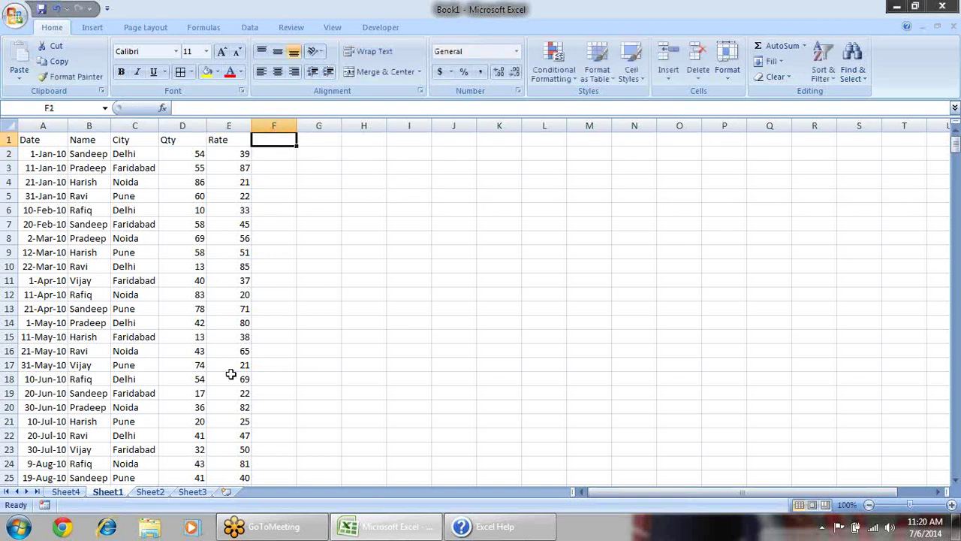
pyautogui.click(75, 493)
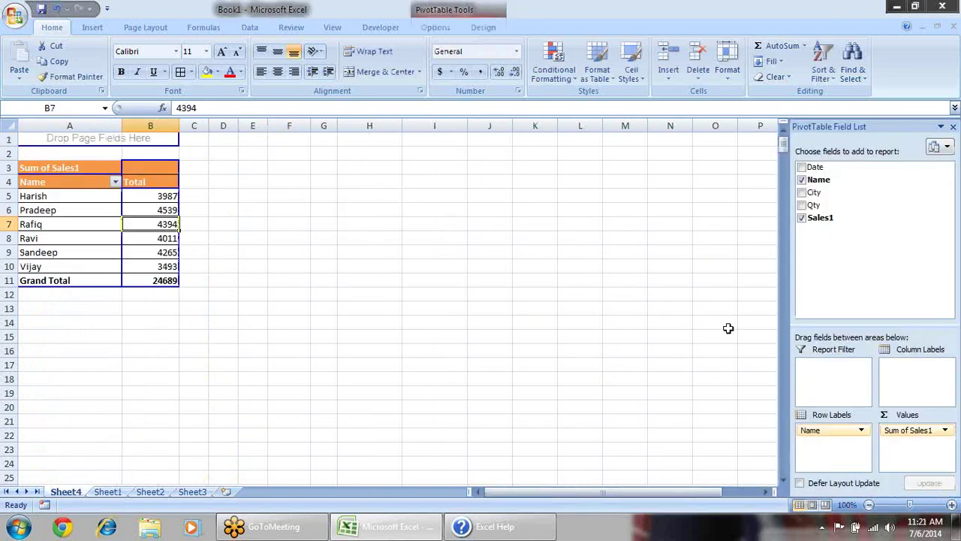
# - Open and cancel the Calculated Field dialog, then refresh the pivot table so Rate replaces Sales1
pyautogui.click(108, 492)
pyautogui.click(65, 489)
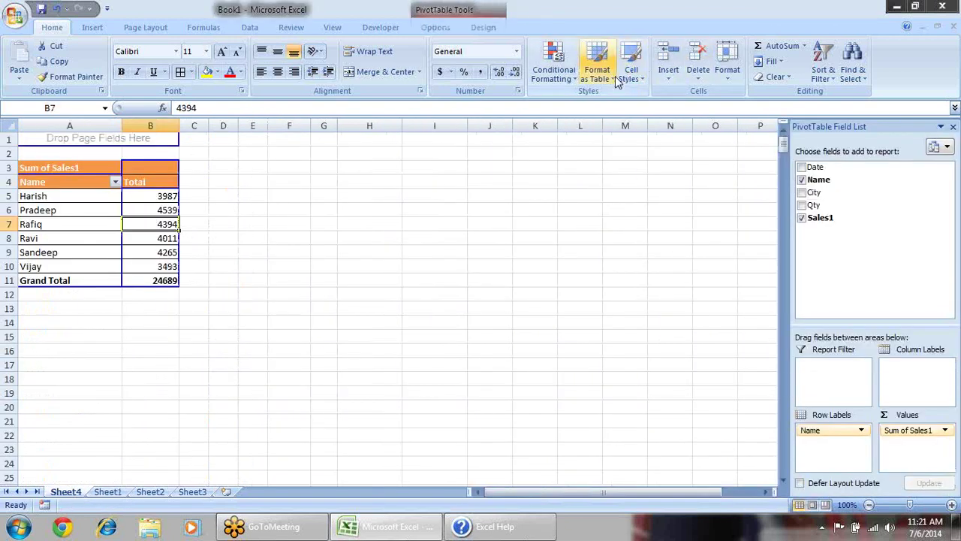
pyautogui.click(435, 27)
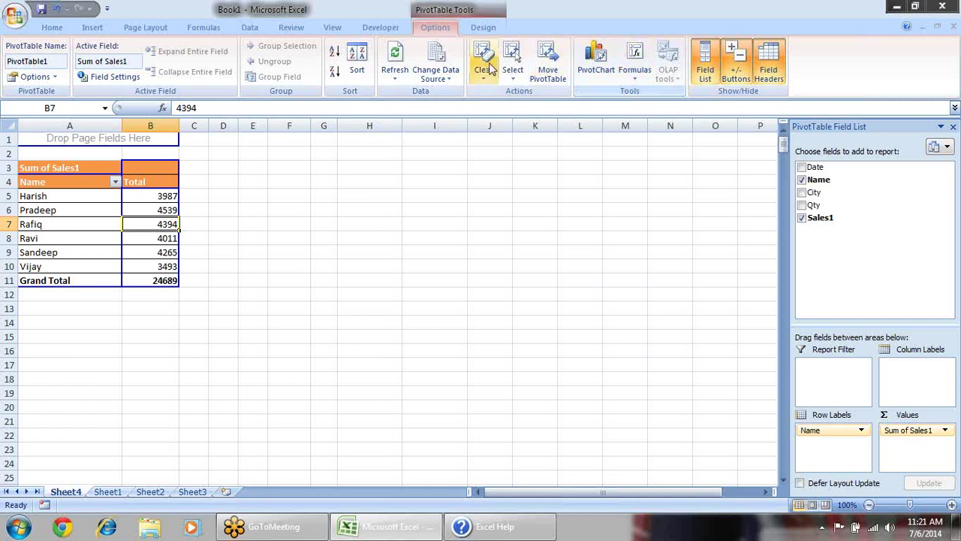
pyautogui.click(647, 79)
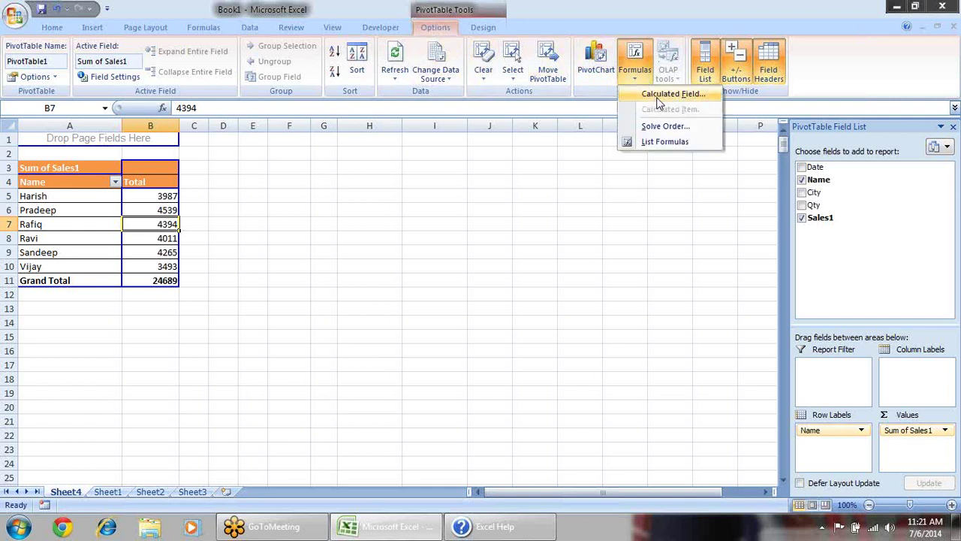
pyautogui.click(655, 102)
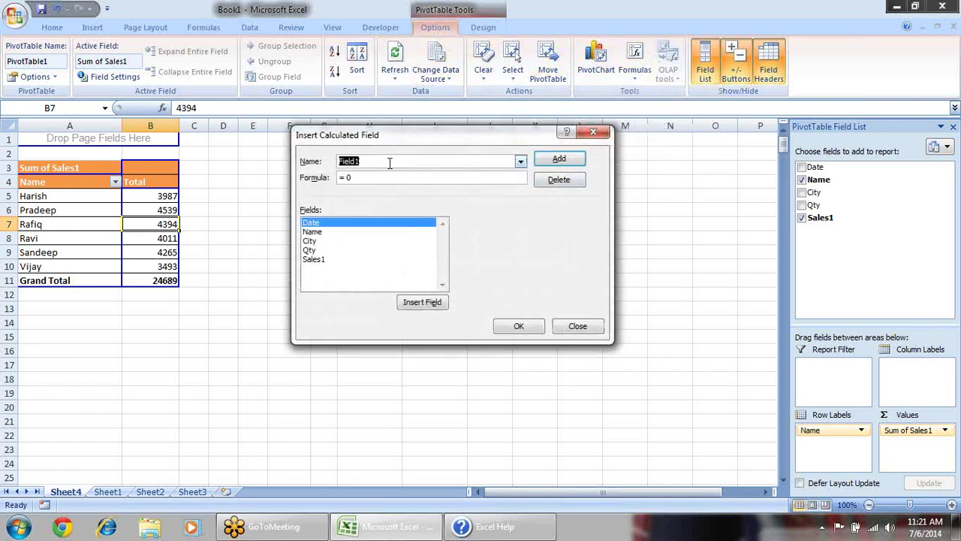
pyautogui.write('Amount')
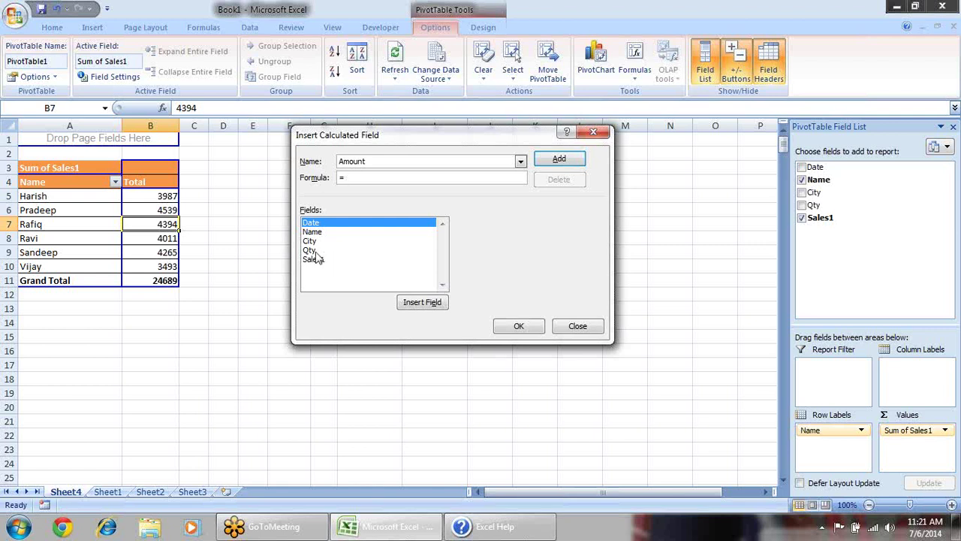
pyautogui.press('Escape')
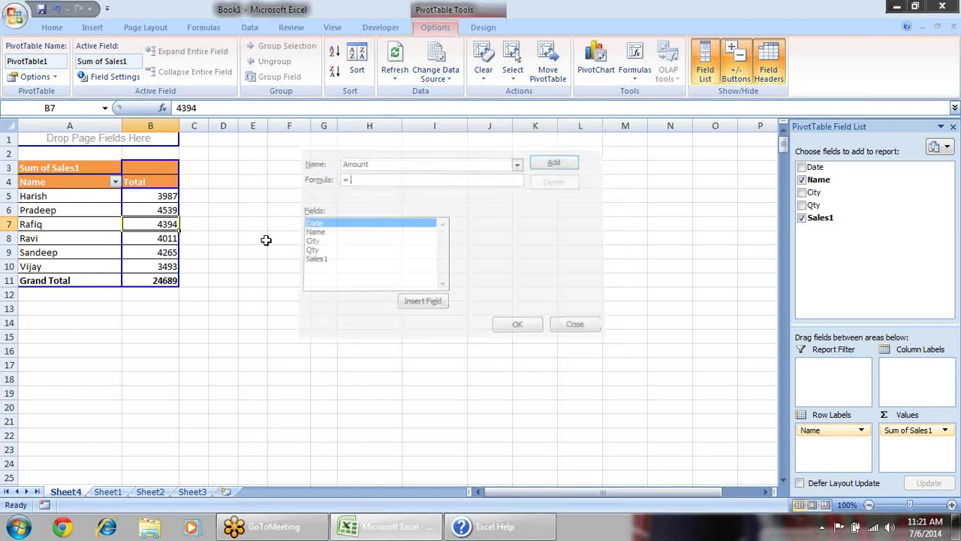
pyautogui.click(394, 64)
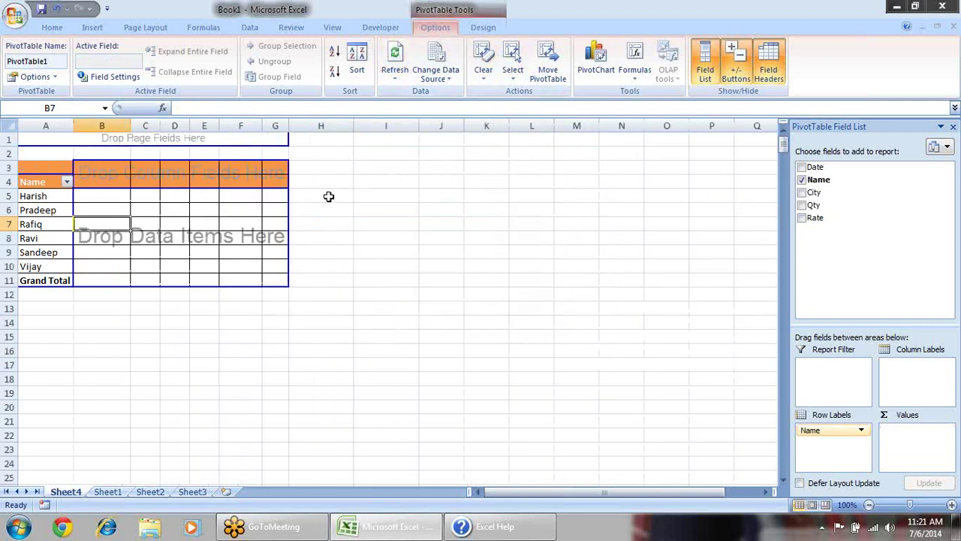
# - Define a calculated field named Amount with the formula Qty * Rate
pyautogui.click(624, 81)
pyautogui.click(645, 94)
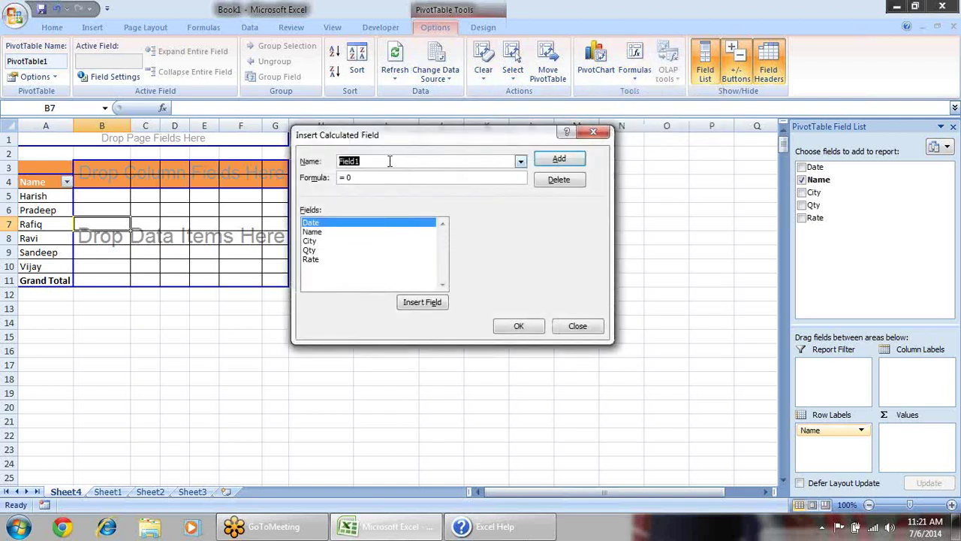
pyautogui.write('Amount')
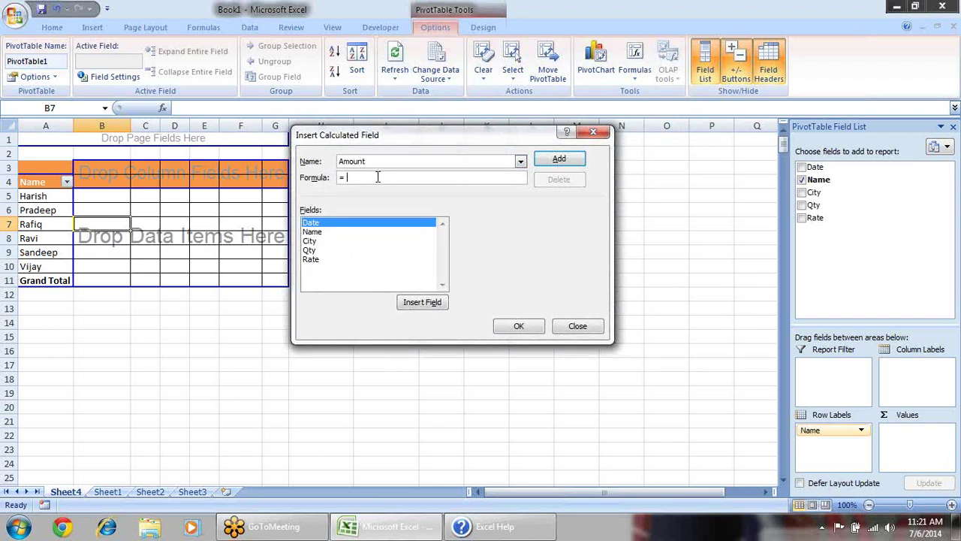
pyautogui.click(318, 251)
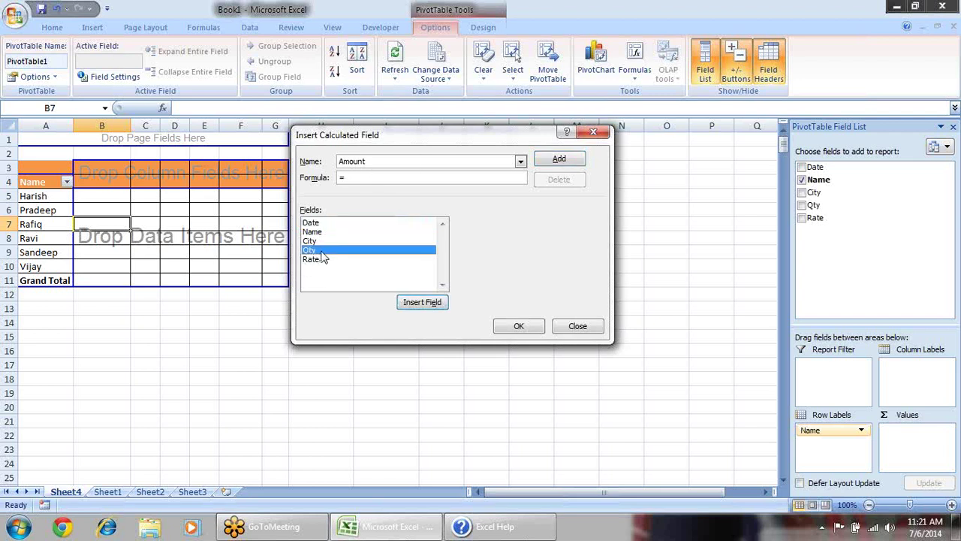
pyautogui.click(411, 304)
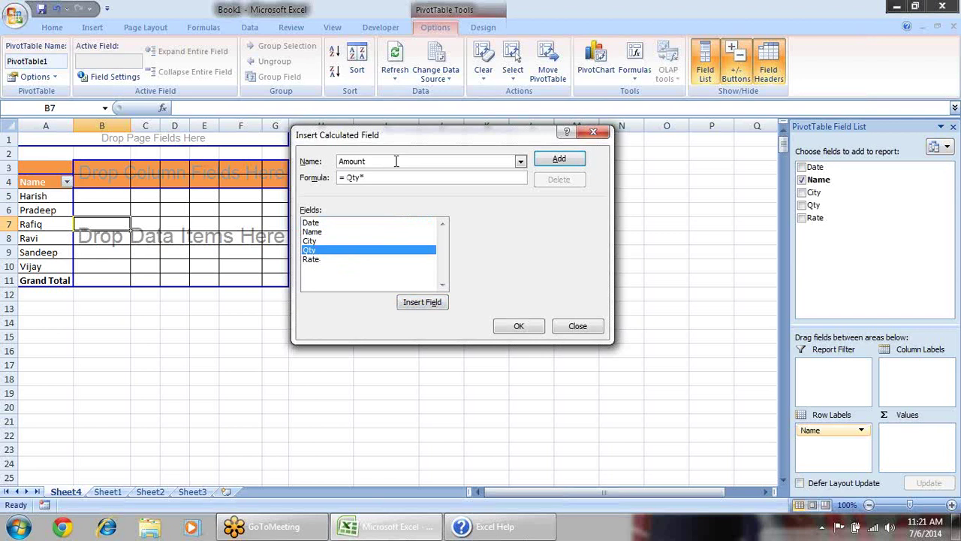
pyautogui.click(316, 259)
pyautogui.click(420, 302)
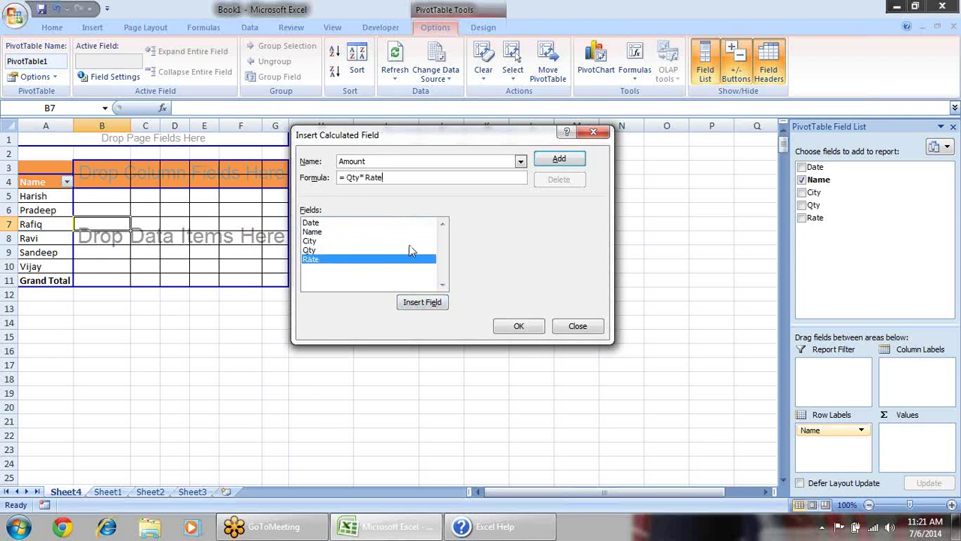
# - Add the Amount field to the pivot table and break each Name down by City
pyautogui.click(559, 159)
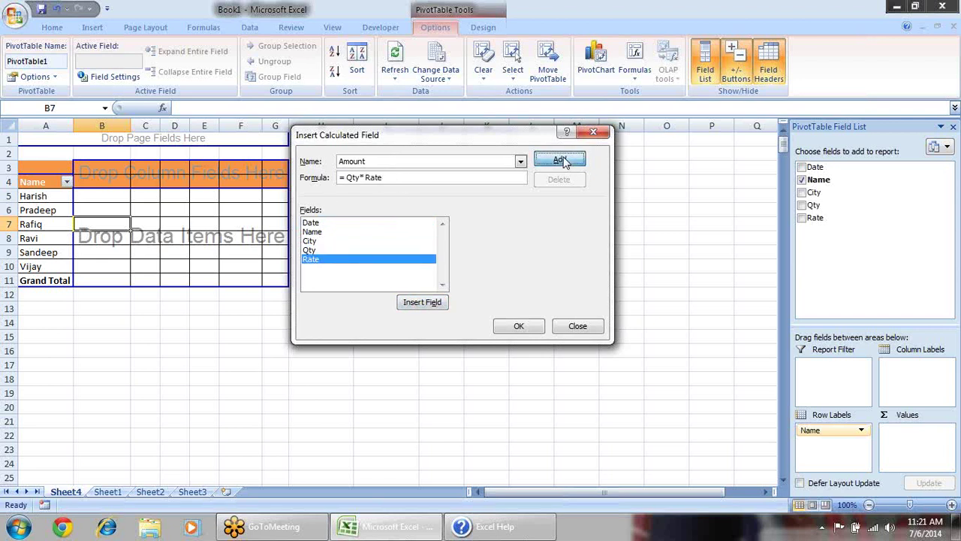
pyautogui.click(519, 326)
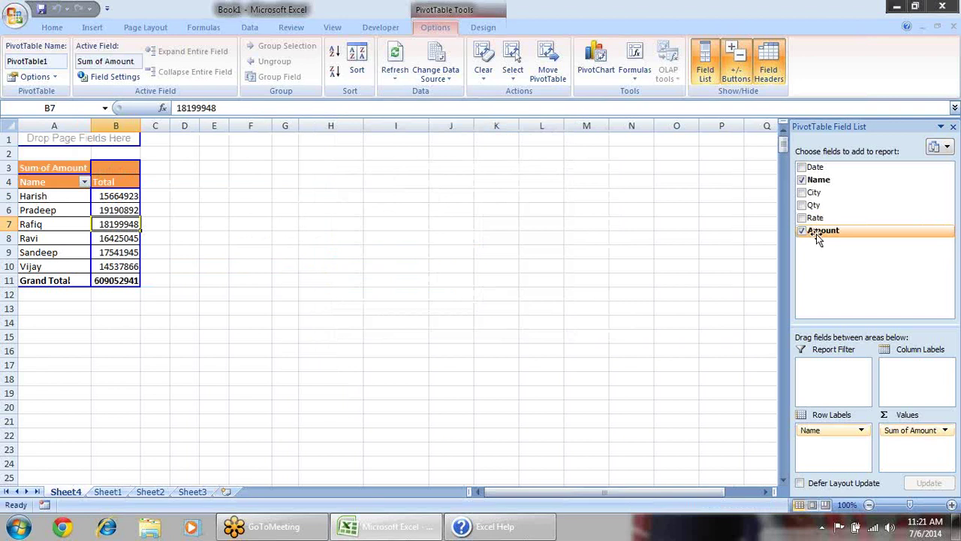
pyautogui.click(803, 193)
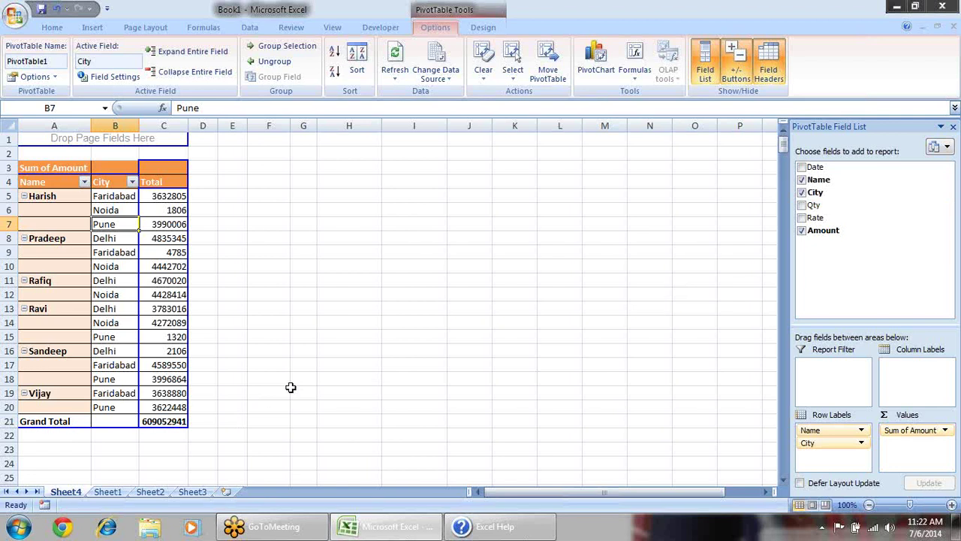
pyautogui.click(105, 492)
pyautogui.click(273, 152)
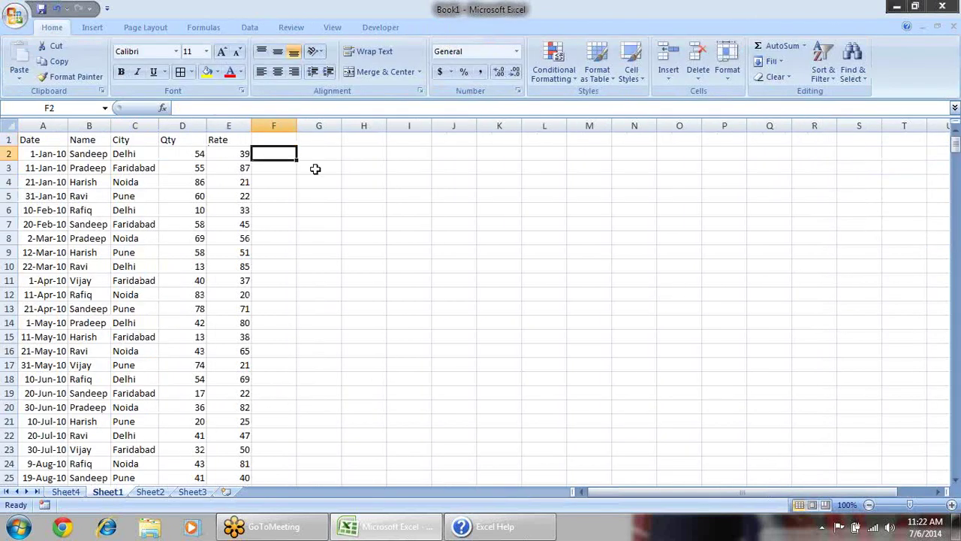
pyautogui.write('=')
pyautogui.press('Left')
pyautogui.press('Left')
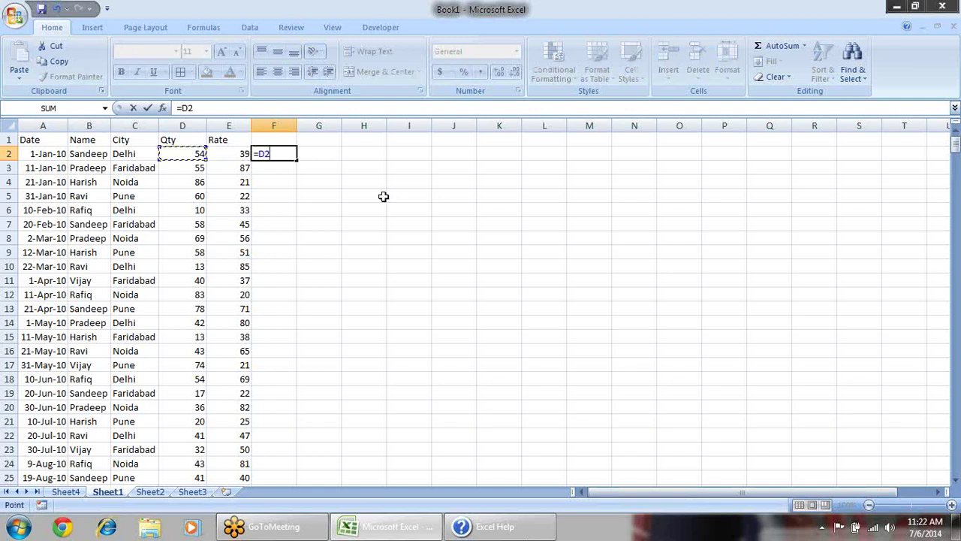
pyautogui.write('*&')
pyautogui.press('Left')
pyautogui.press('Return')
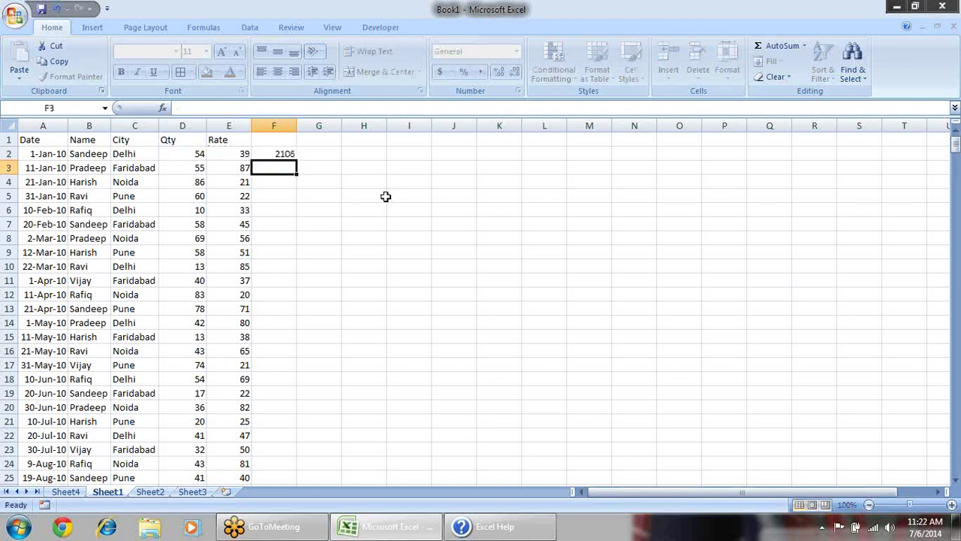
pyautogui.moveTo(285, 140)
pyautogui.mouseDown()
pyautogui.moveTo(315, 139)
pyautogui.moveTo(268, 139)
pyautogui.mouseUp()
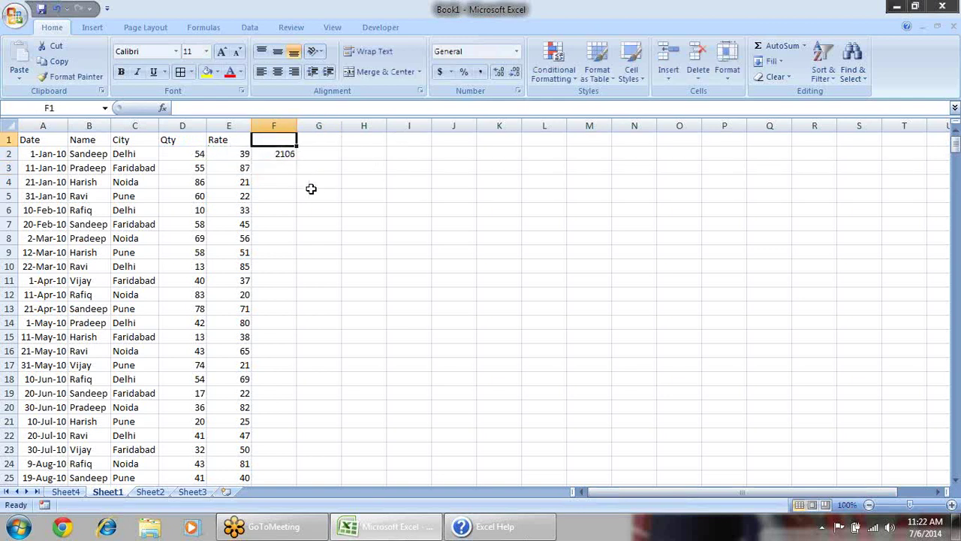
pyautogui.write('Amo')
pyautogui.write('unt')
pyautogui.press('Return')
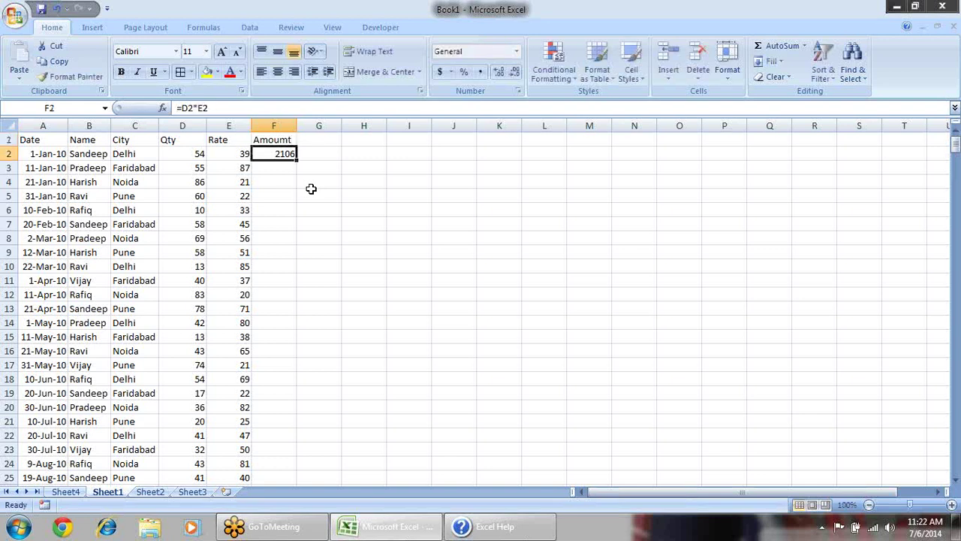
pyautogui.moveTo(282, 141); pyautogui.dragTo(291, 155)
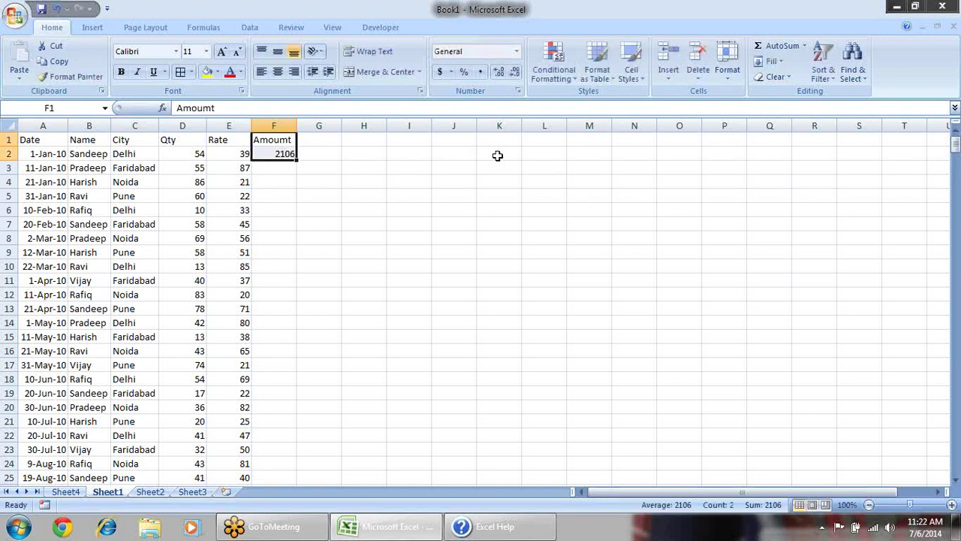
pyautogui.press('Delete')
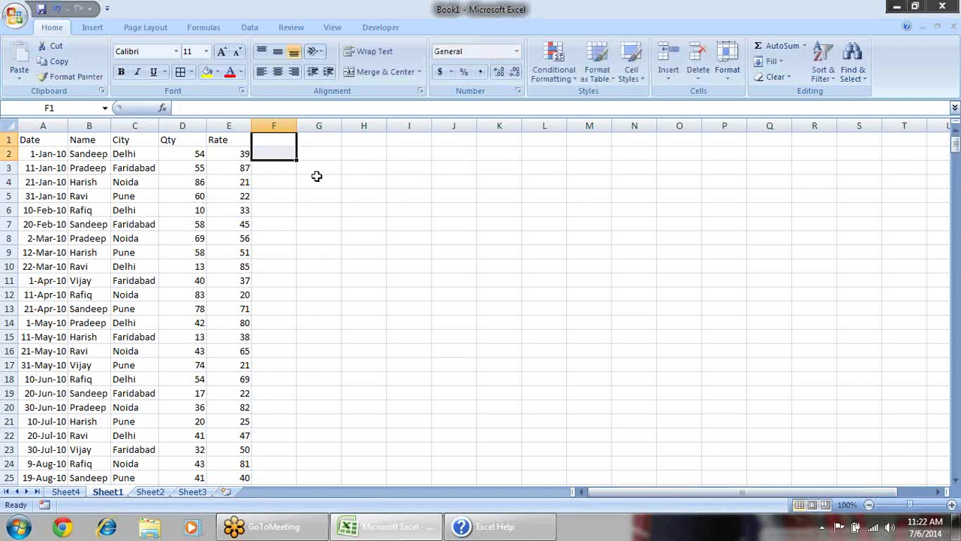
pyautogui.moveTo(282, 153); pyautogui.dragTo(293, 266)
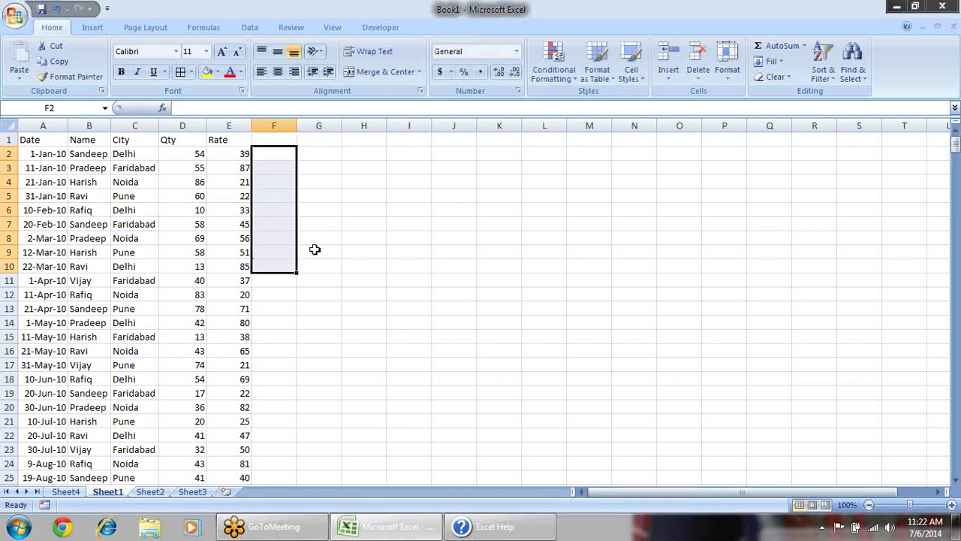
pyautogui.moveTo(328, 343); pyautogui.dragTo(328, 352)
pyautogui.click(69, 493)
pyautogui.click(166, 224)
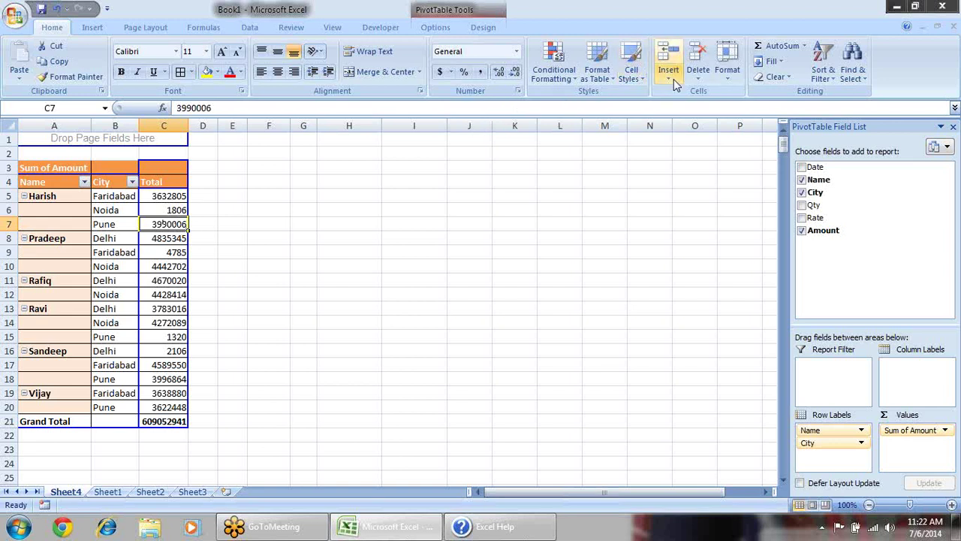
# - Load the existing Amount calculated field and select its formula
pyautogui.click(435, 28)
pyautogui.click(635, 68)
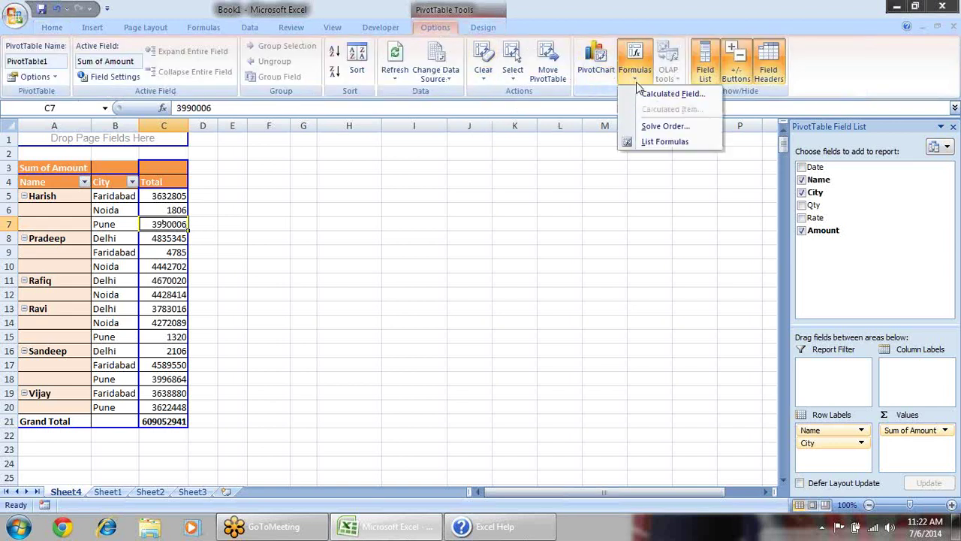
pyautogui.click(661, 96)
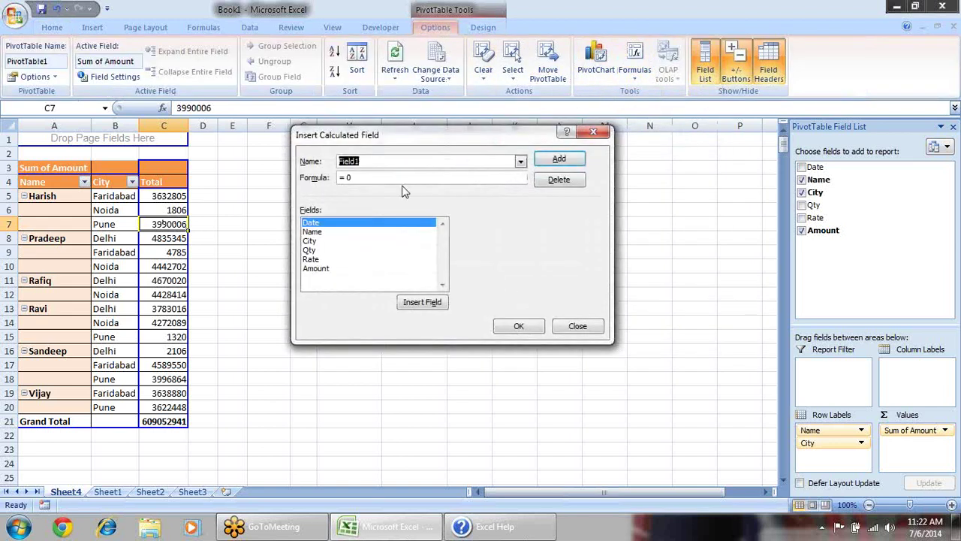
pyautogui.click(369, 161)
pyautogui.click(520, 161)
pyautogui.click(487, 180)
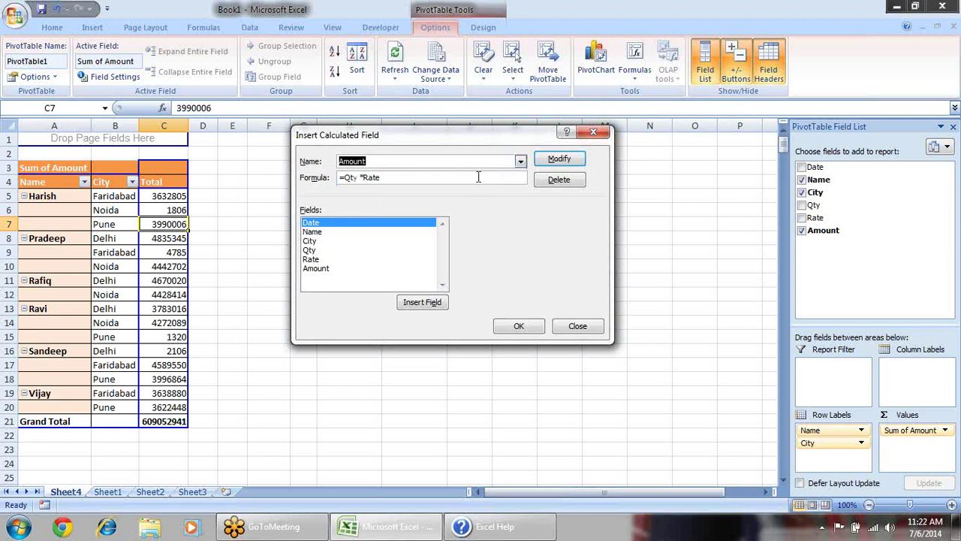
pyautogui.click(400, 179)
pyautogui.moveTo(399, 181); pyautogui.dragTo(223, 164)
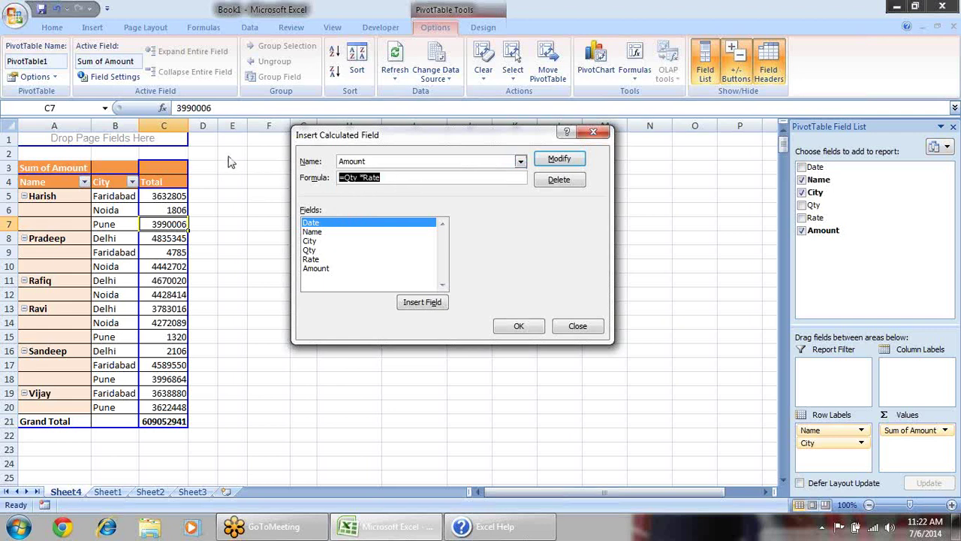
# - Rewrite the Amount formula as = Qty * Rate and save it
pyautogui.write('=')
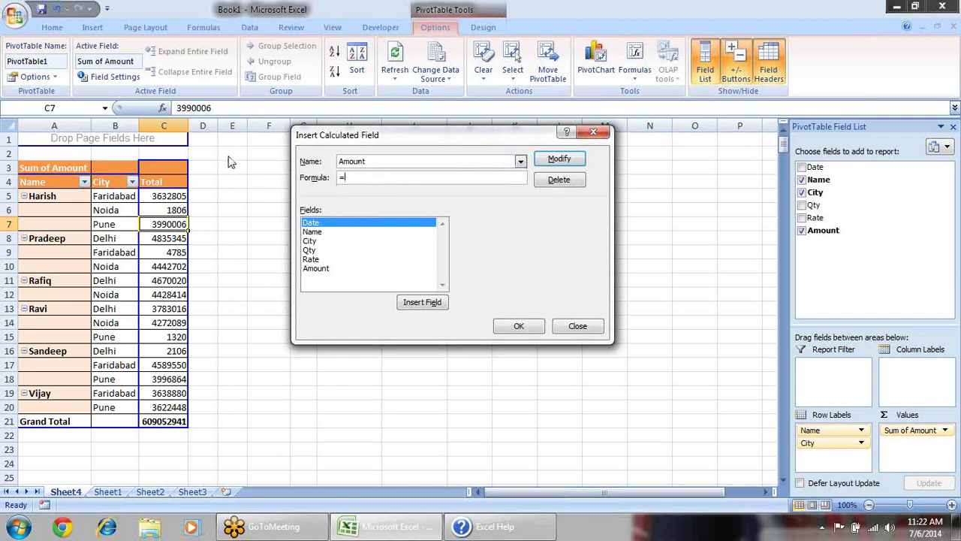
pyautogui.click(310, 251)
pyautogui.click(420, 301)
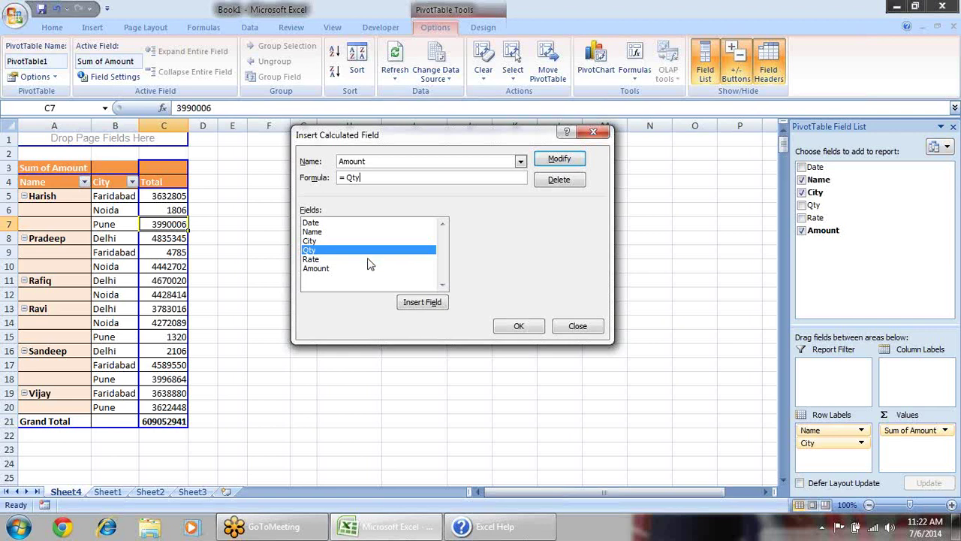
pyautogui.click(338, 232)
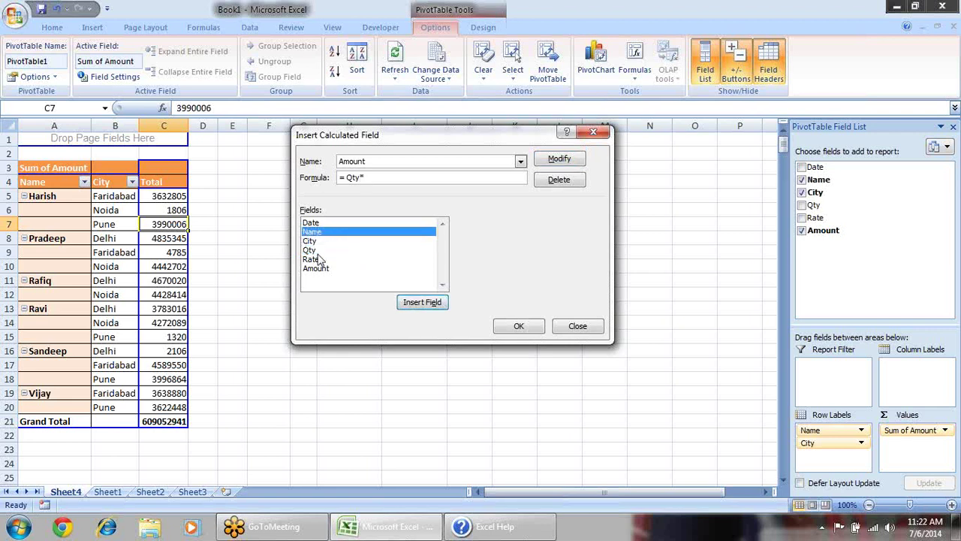
pyautogui.click(316, 259)
pyautogui.click(425, 302)
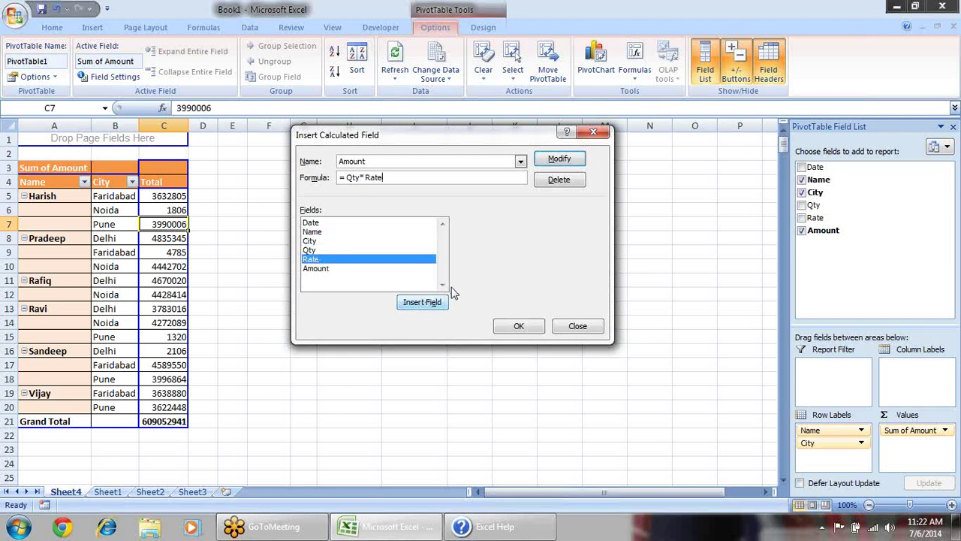
pyautogui.click(560, 160)
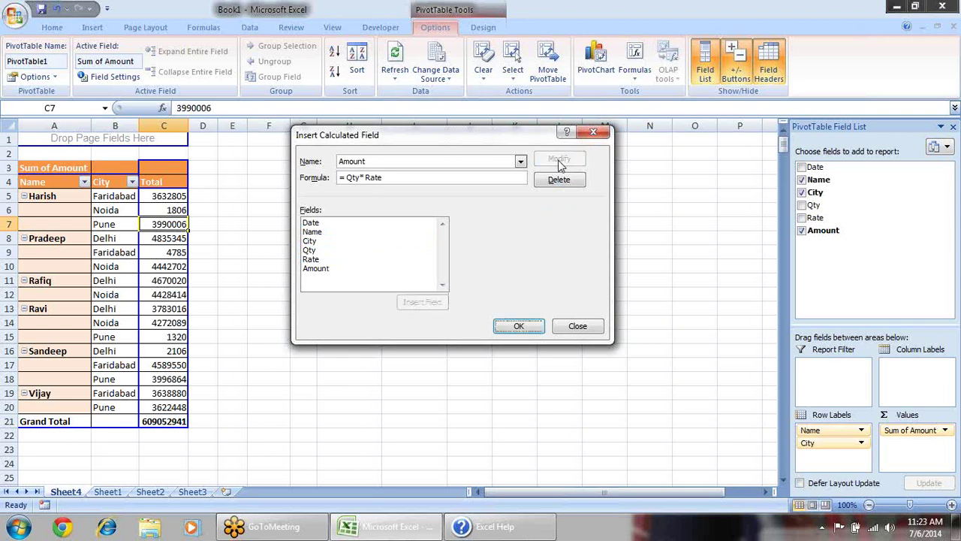
# - Delete the Amount field and re-add it as Amount = Qty * Rate, then close the dialog
pyautogui.click(327, 269)
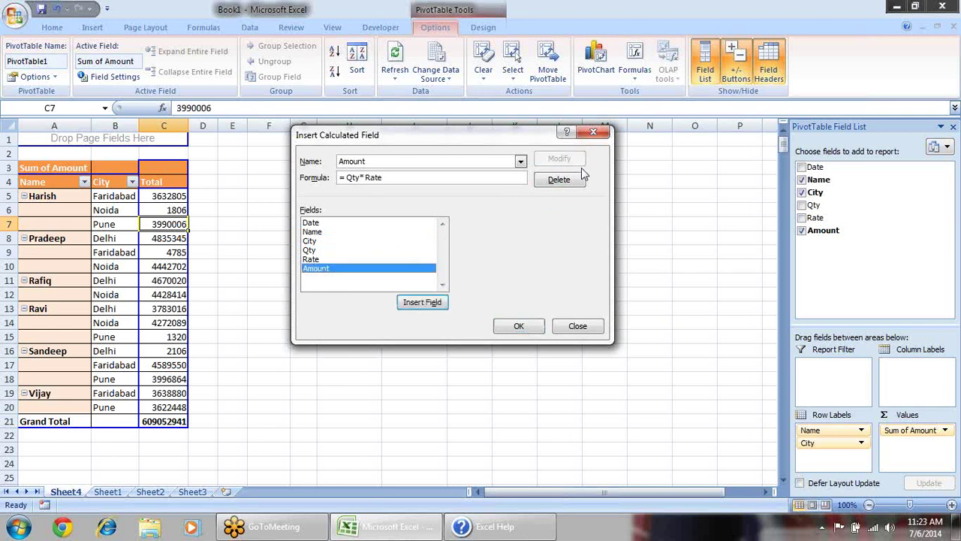
pyautogui.click(572, 182)
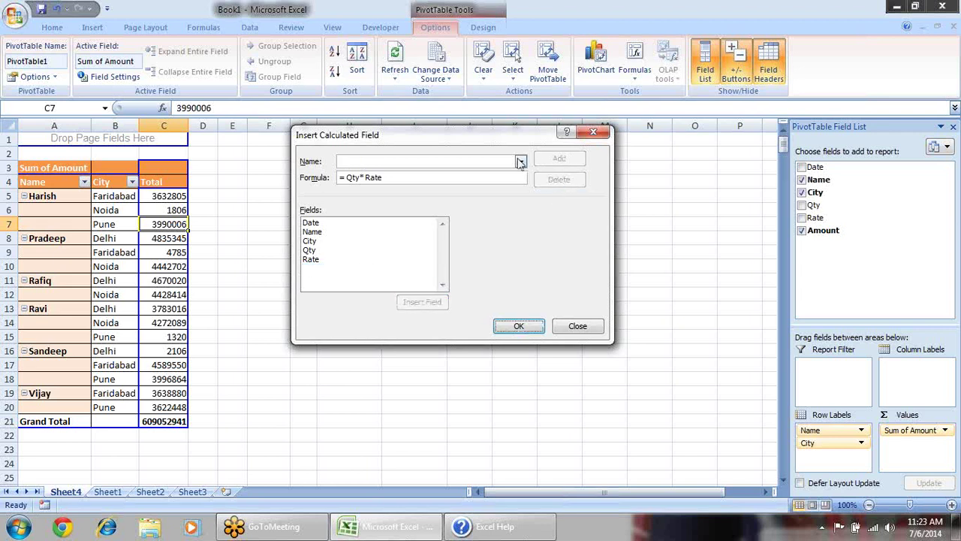
pyautogui.click(489, 163)
pyautogui.write('Amount')
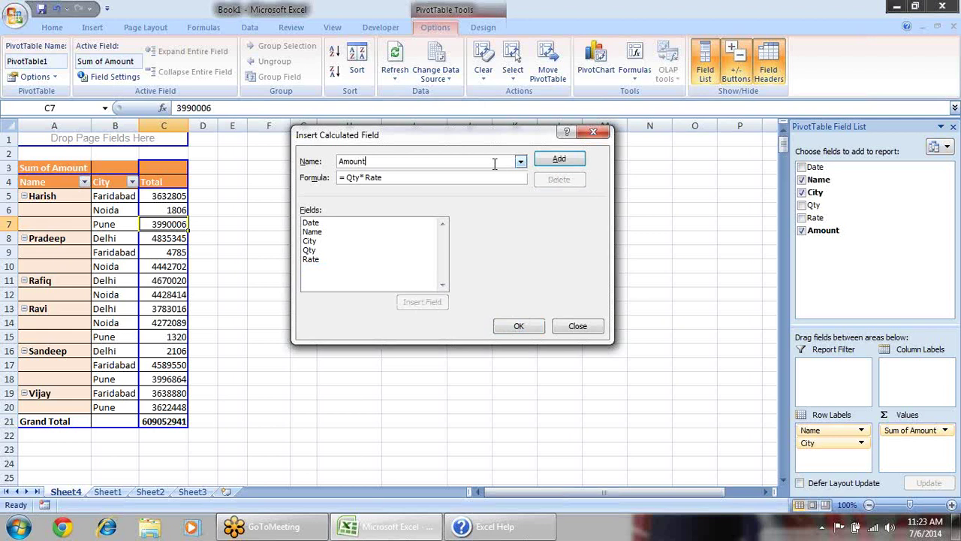
pyautogui.click(555, 160)
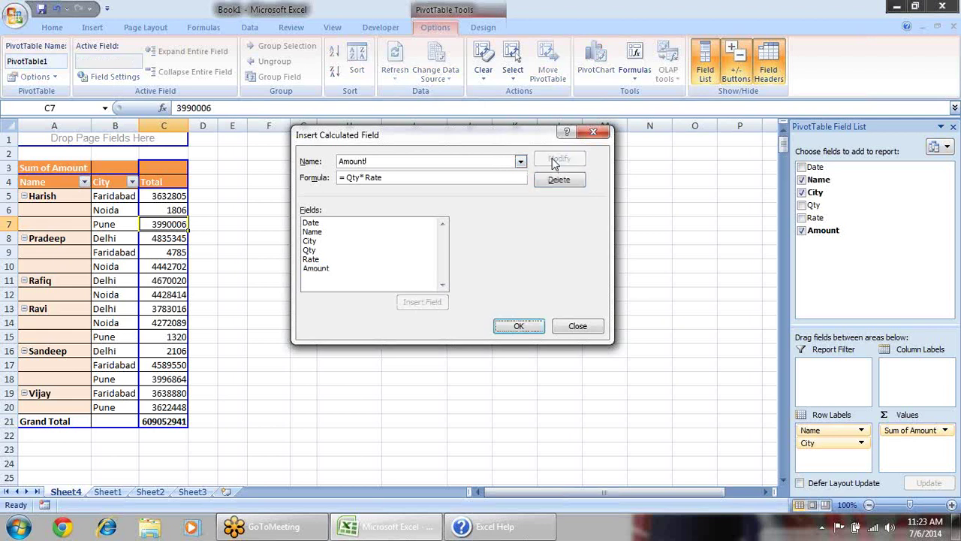
pyautogui.click(321, 268)
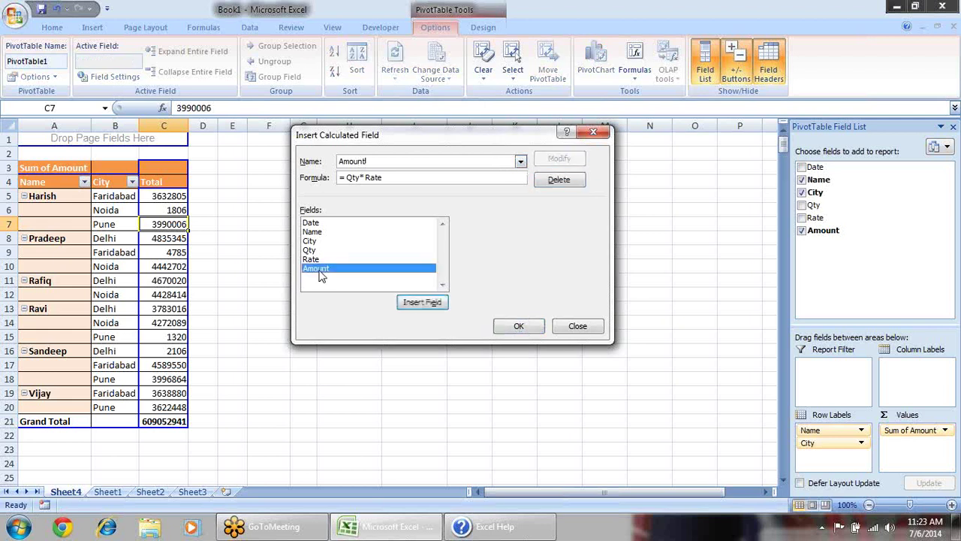
pyautogui.click(529, 325)
# - Check Total values such as Harish's Noida and Ravi's Delhi totals
pyautogui.click(178, 265)
pyautogui.click(168, 323)
pyautogui.click(170, 205)
pyautogui.click(184, 305)
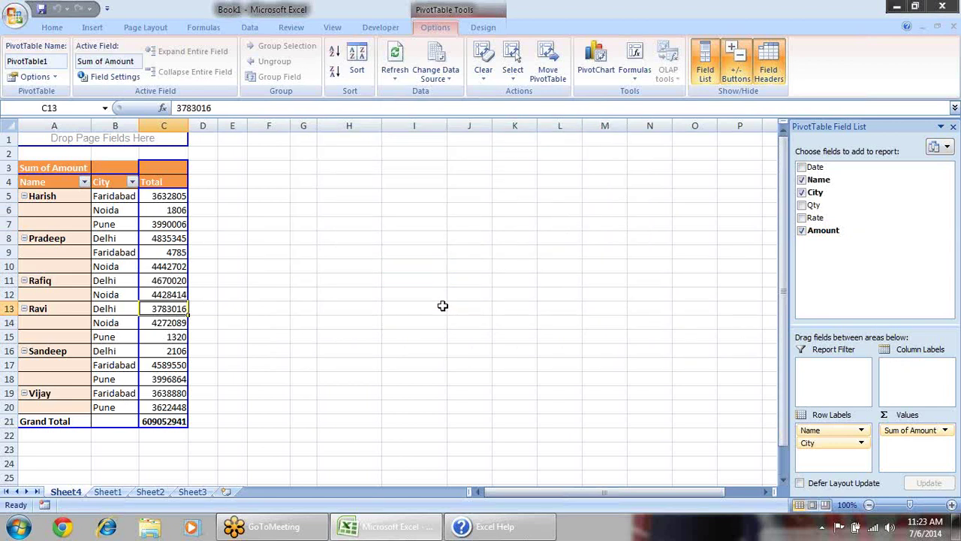
# - Select a cell in the pivot table's Name column
pyautogui.click(635, 62)
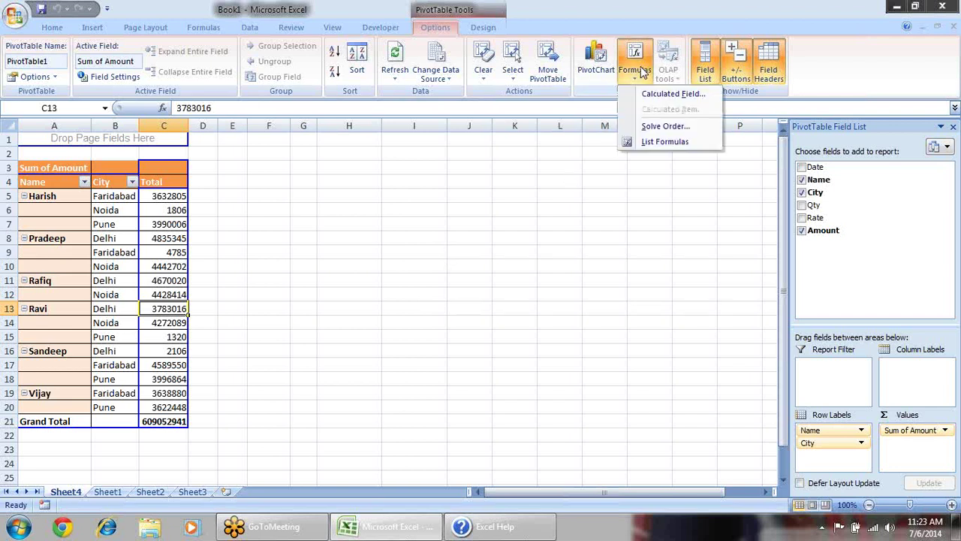
pyautogui.click(181, 240)
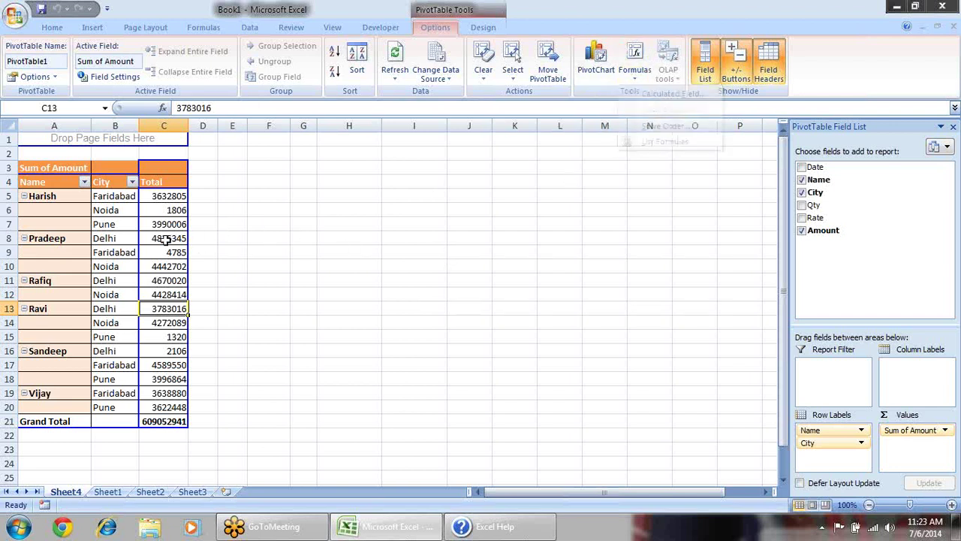
pyautogui.click(49, 218)
pyautogui.moveTo(47, 236); pyautogui.dragTo(41, 378)
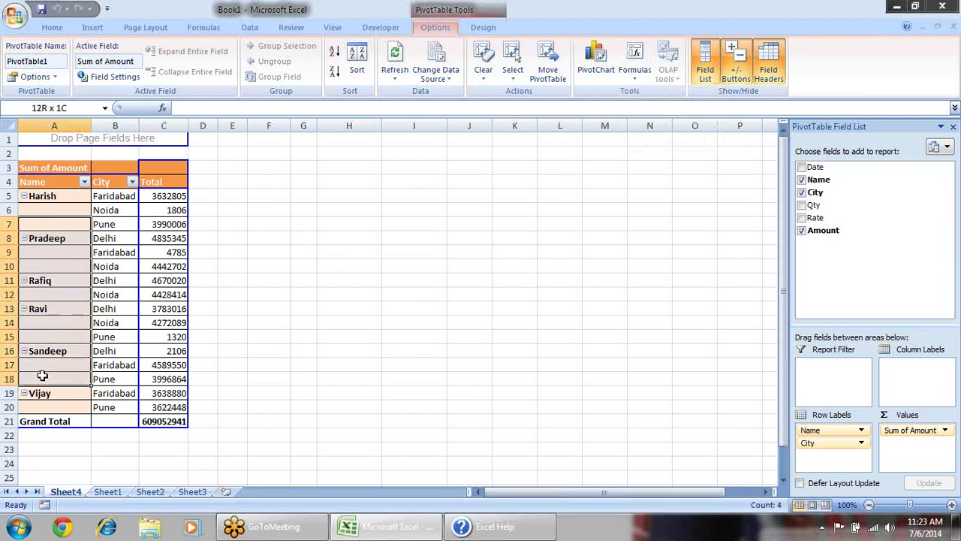
pyautogui.click(50, 266)
pyautogui.click(39, 293)
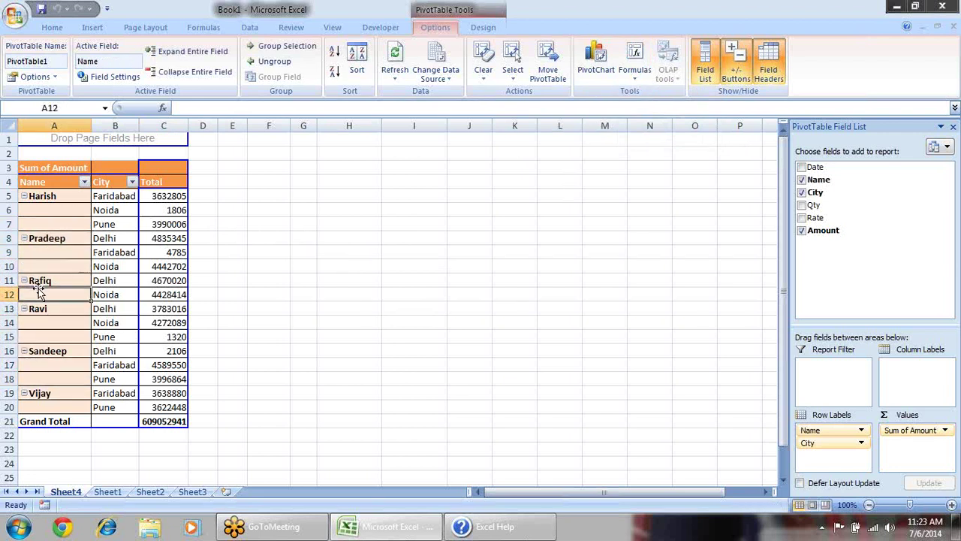
# - Start a calculated item named Vikas on the Name field
pyautogui.click(634, 64)
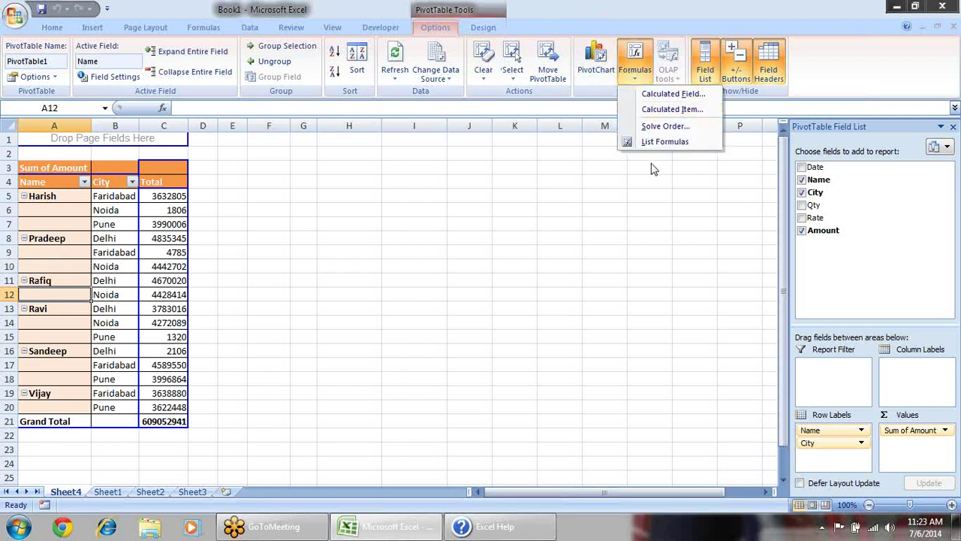
pyautogui.click(658, 111)
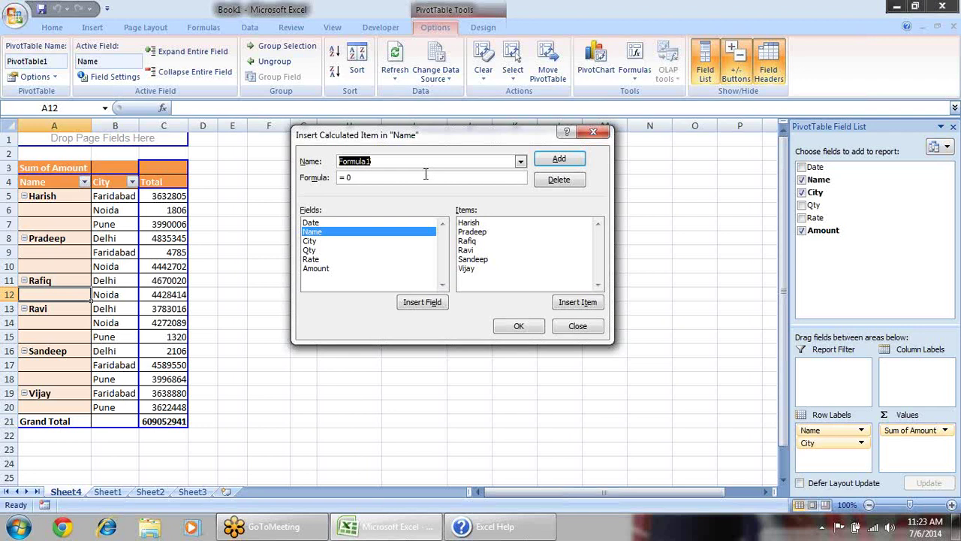
pyautogui.write('Vikas')
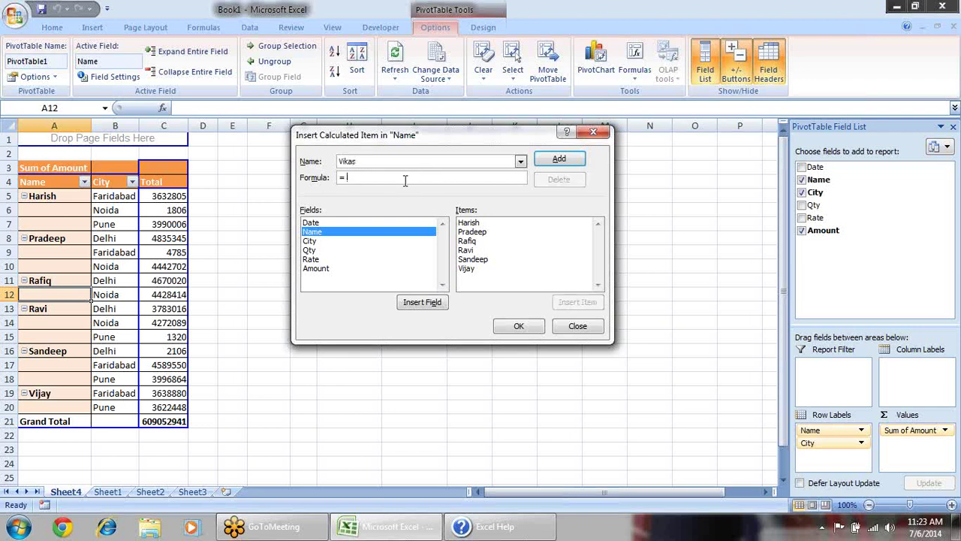
pyautogui.click(332, 241)
pyautogui.click(334, 232)
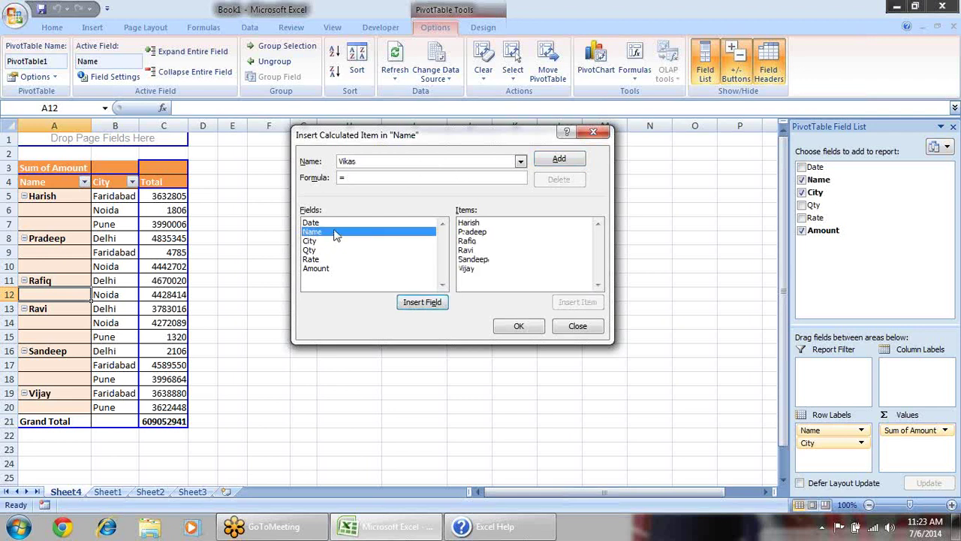
# - Set the Vikas item to Ravi + Sandeep + Vijay, create it, and select its new rows
pyautogui.click(469, 250)
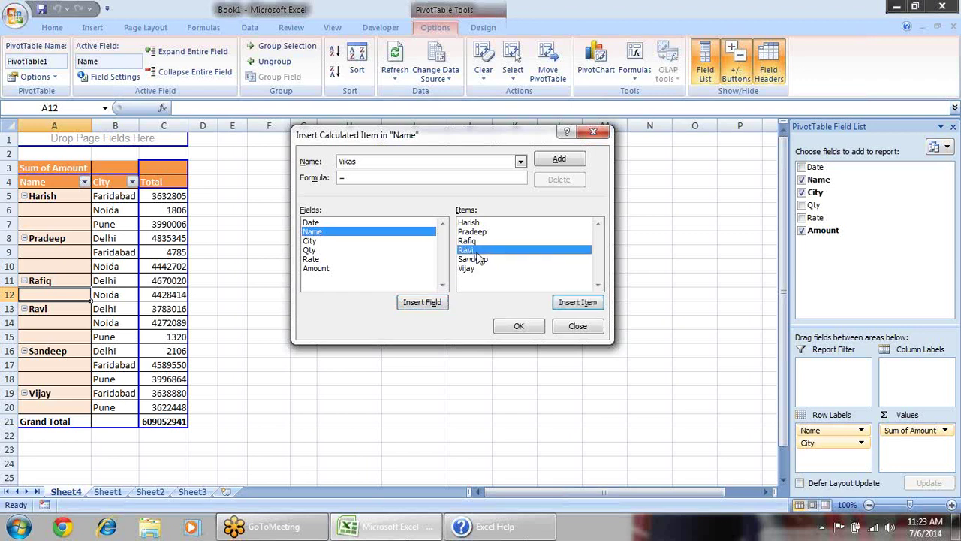
pyautogui.click(578, 302)
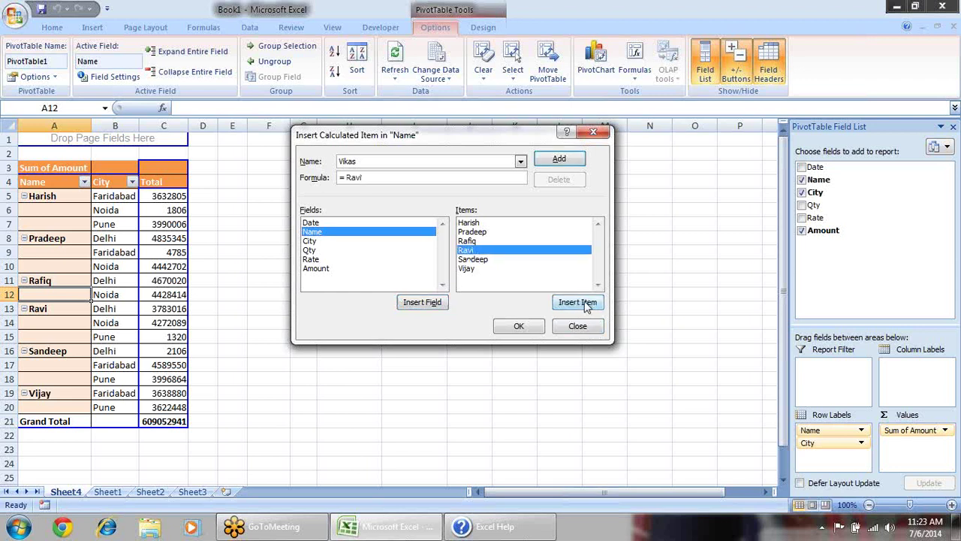
pyautogui.write('+')
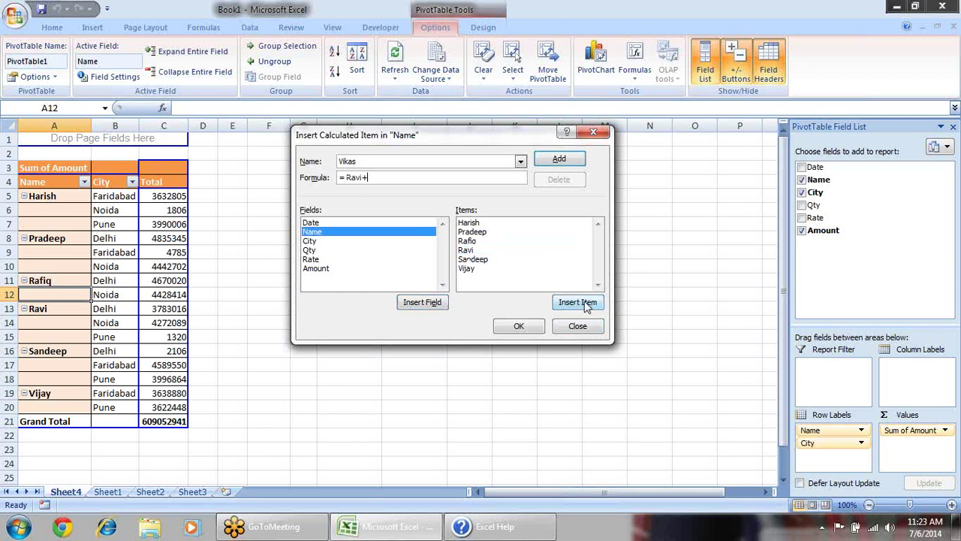
pyautogui.click(481, 260)
pyautogui.click(572, 303)
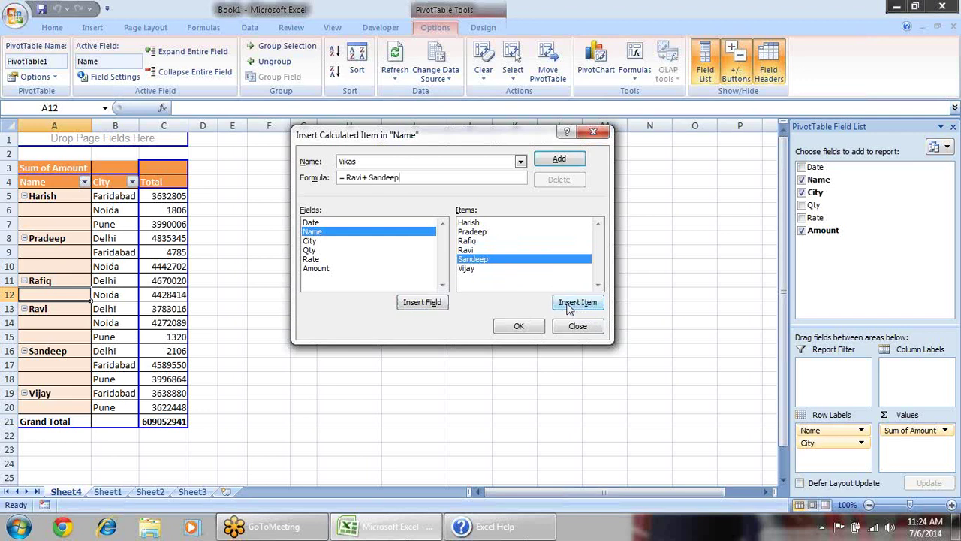
pyautogui.write('+')
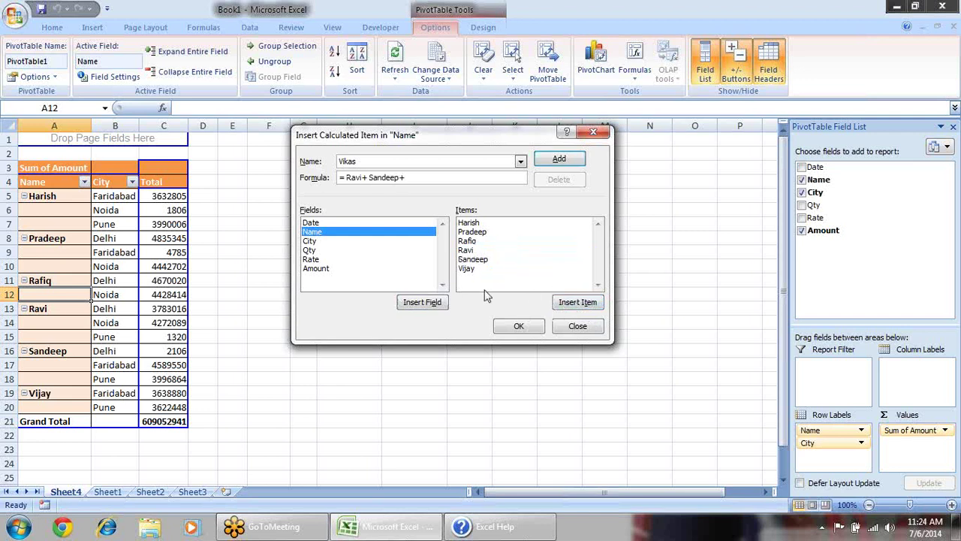
pyautogui.click(476, 269)
pyautogui.click(575, 304)
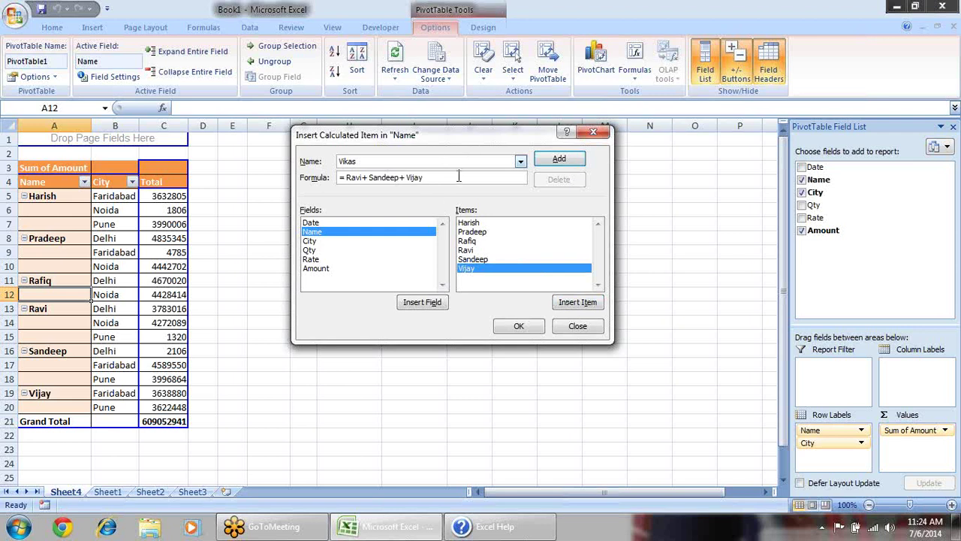
pyautogui.click(518, 324)
pyautogui.scroll(-3, 153, 244)
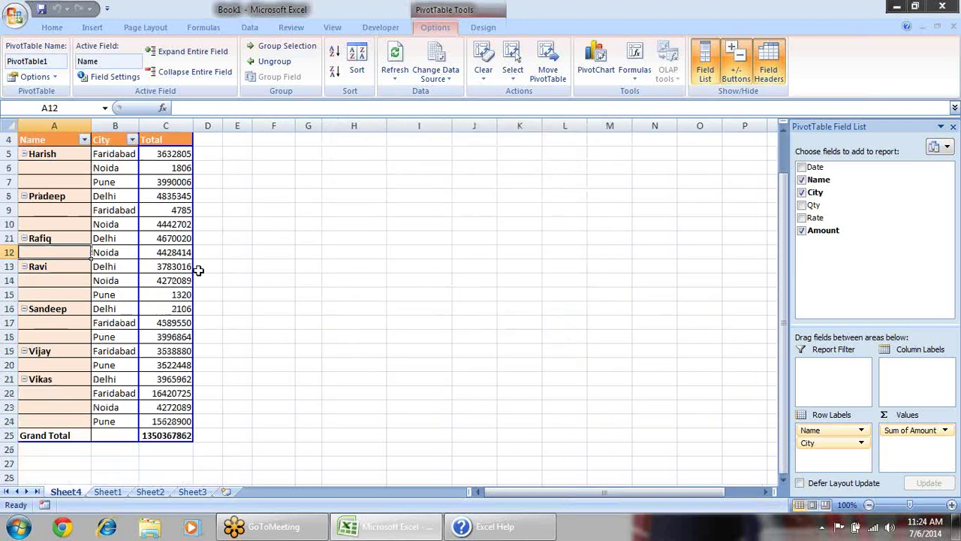
pyautogui.moveTo(64, 297); pyautogui.dragTo(127, 334)
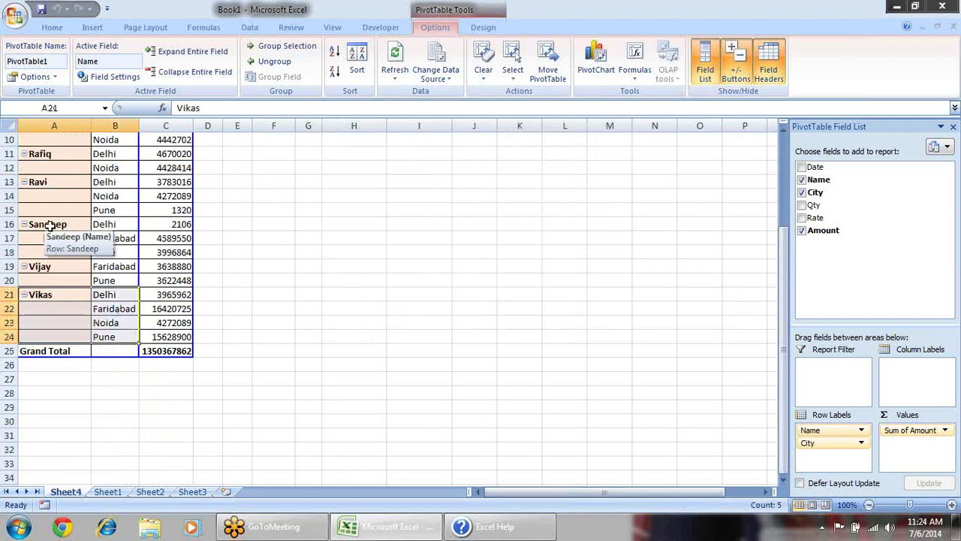
# - Collapse the Name field so each name, including Vikas, shows a single total
pyautogui.click(53, 196)
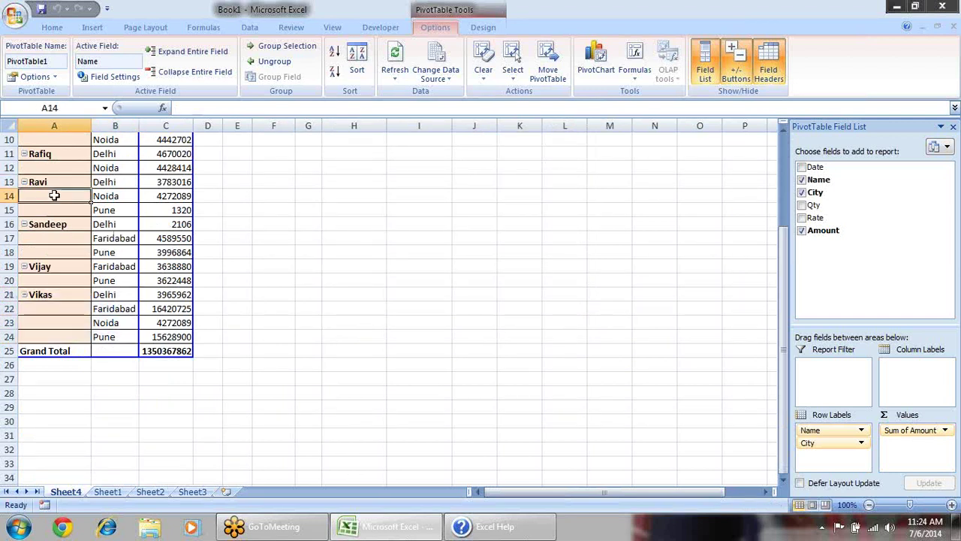
pyautogui.click(171, 71)
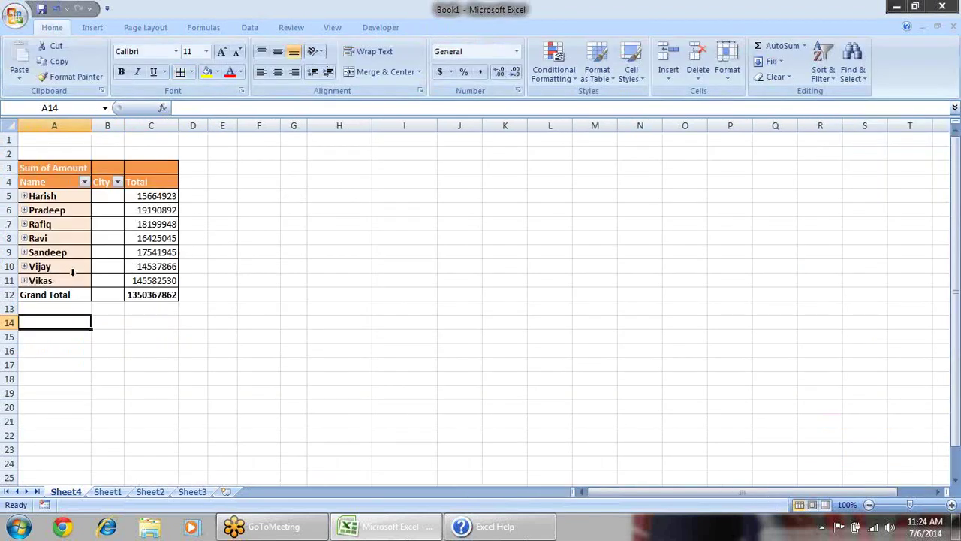
pyautogui.click(60, 279)
pyautogui.moveTo(59, 267); pyautogui.dragTo(54, 240)
pyautogui.click(67, 281)
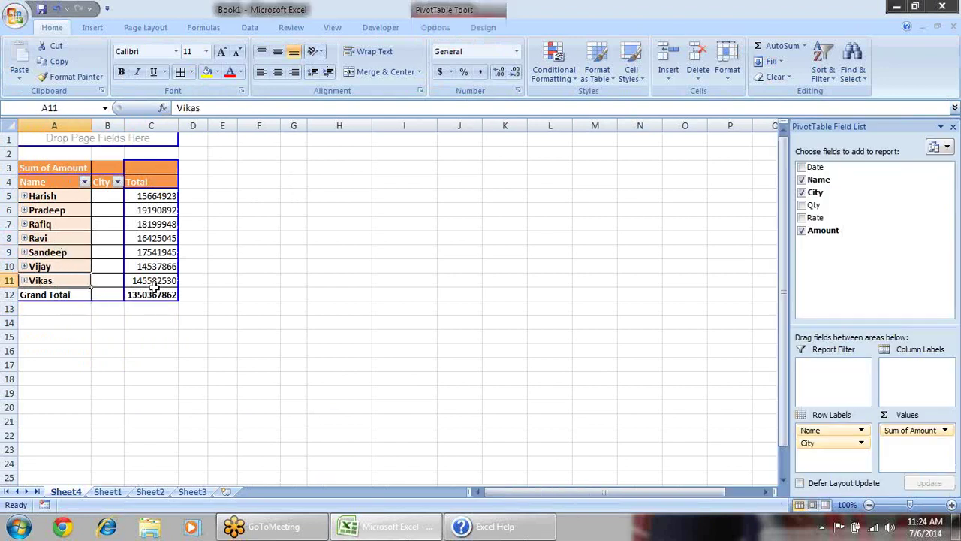
pyautogui.click(150, 294)
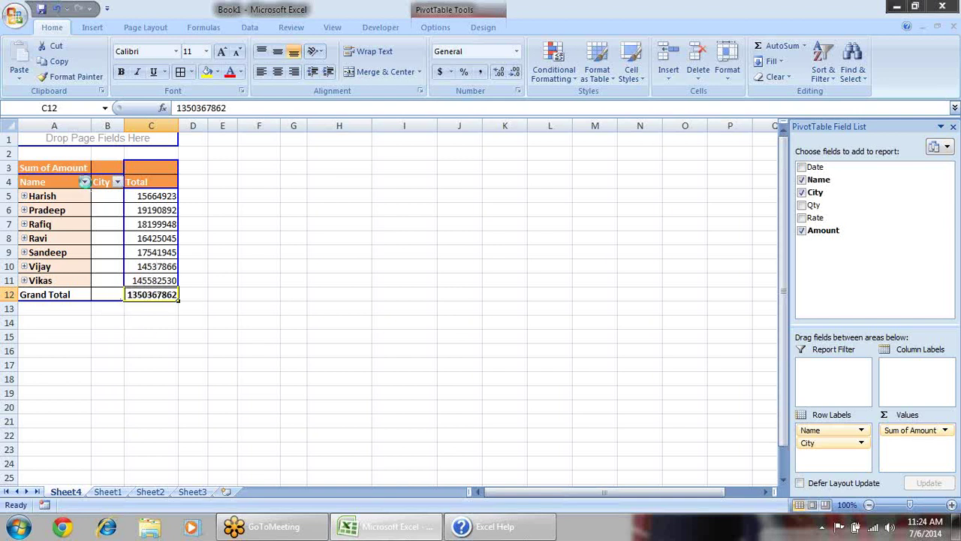
# - Filter Ravi, Sandeep and Vijay out of the Name field
pyautogui.click(84, 182)
pyautogui.click(42, 350)
pyautogui.click(43, 360)
pyautogui.click(43, 337)
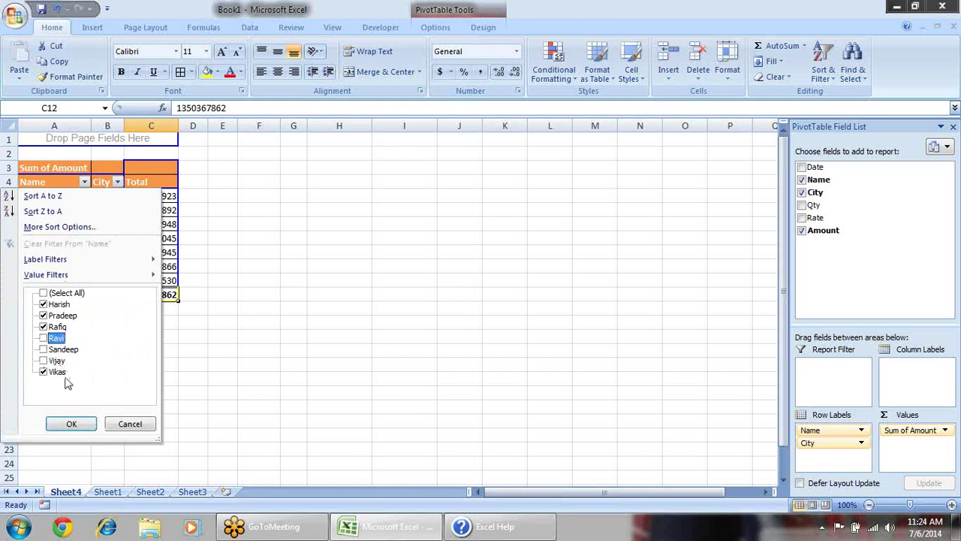
pyautogui.click(80, 424)
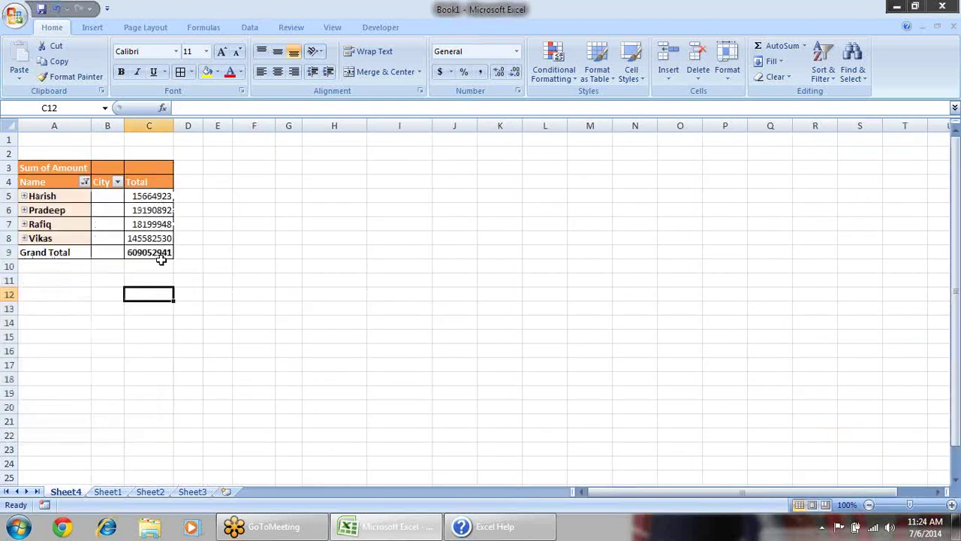
# - Restore Select All in the Name filter so all seven names show again
pyautogui.moveTo(55, 240); pyautogui.dragTo(132, 242)
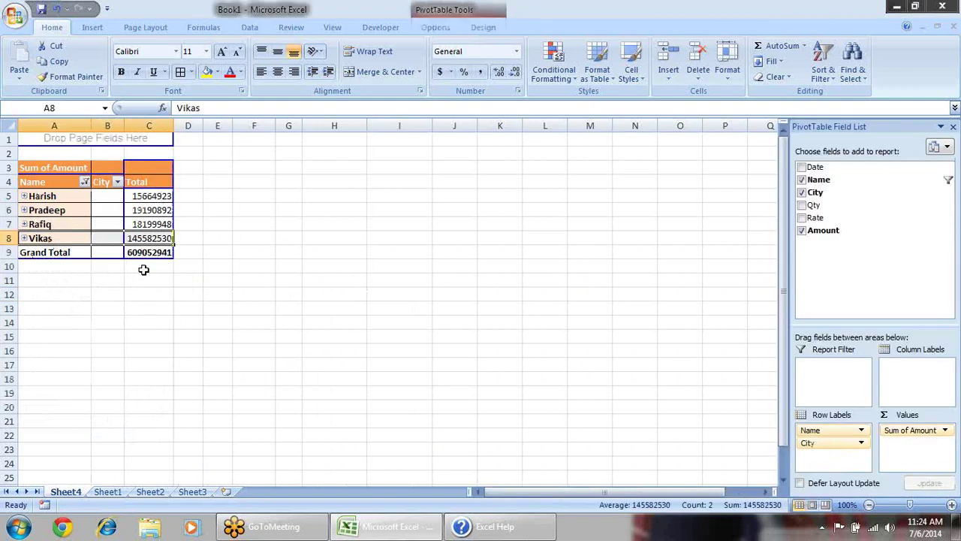
pyautogui.click(142, 266)
pyautogui.click(85, 181)
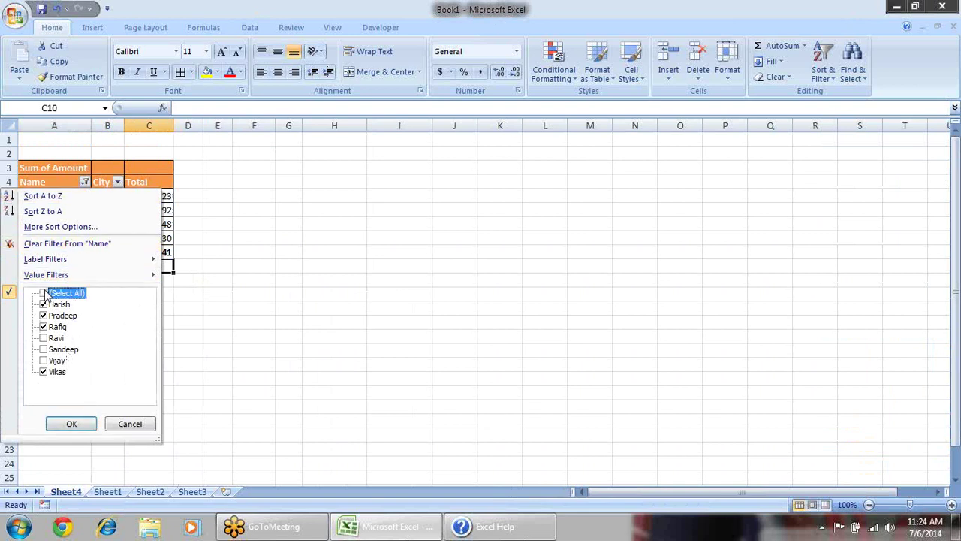
pyautogui.click(71, 423)
pyautogui.click(217, 292)
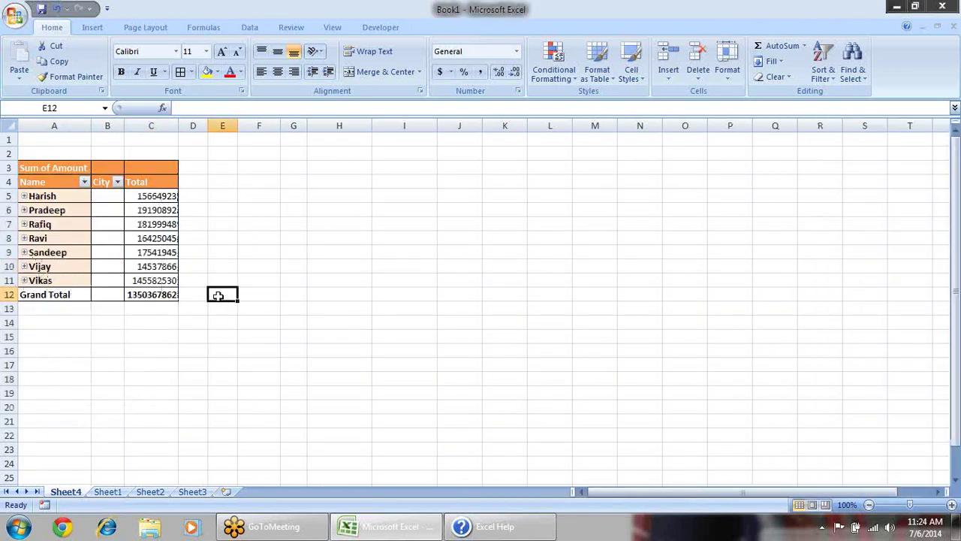
pyautogui.click(74, 281)
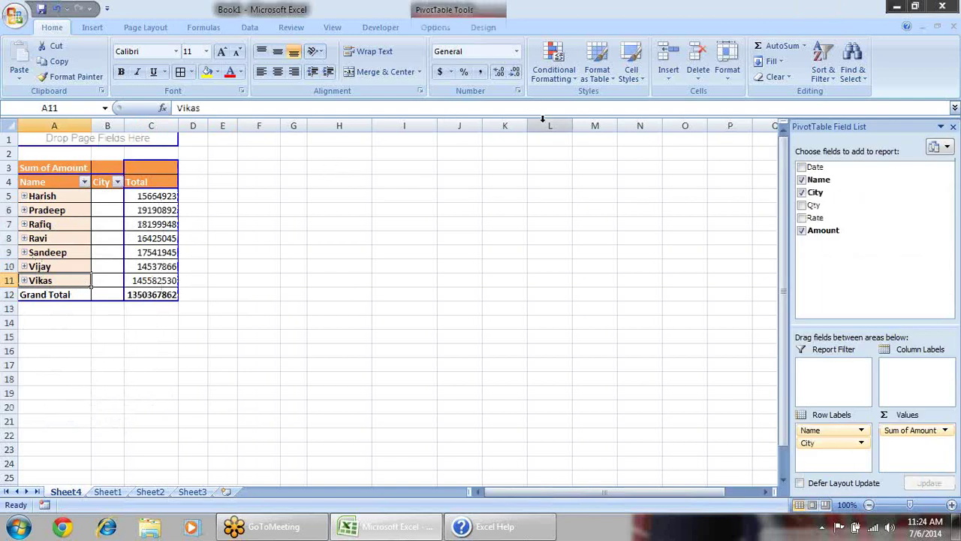
# - Load the Vikas calculated item in Insert Calculated Item, delete it, and close the dialog
pyautogui.click(435, 28)
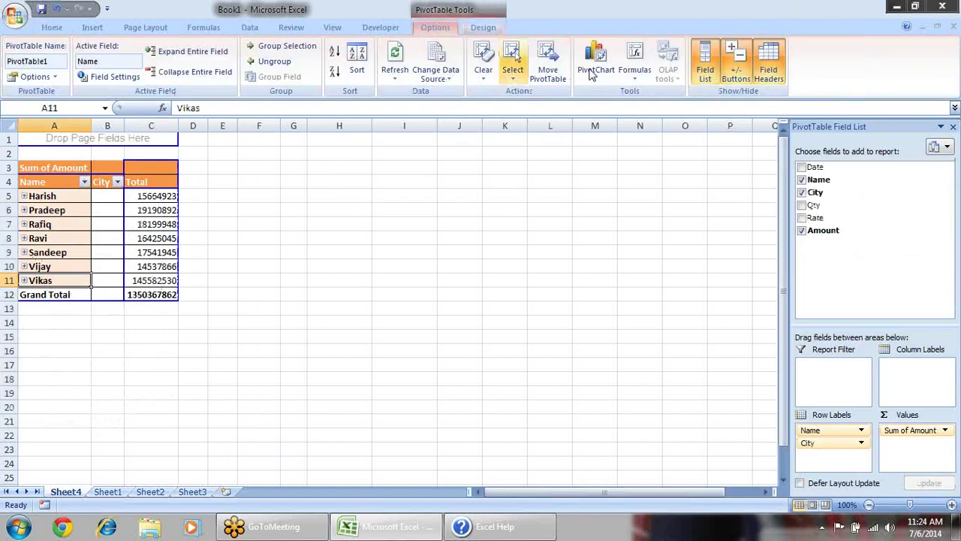
pyautogui.click(633, 76)
pyautogui.click(635, 107)
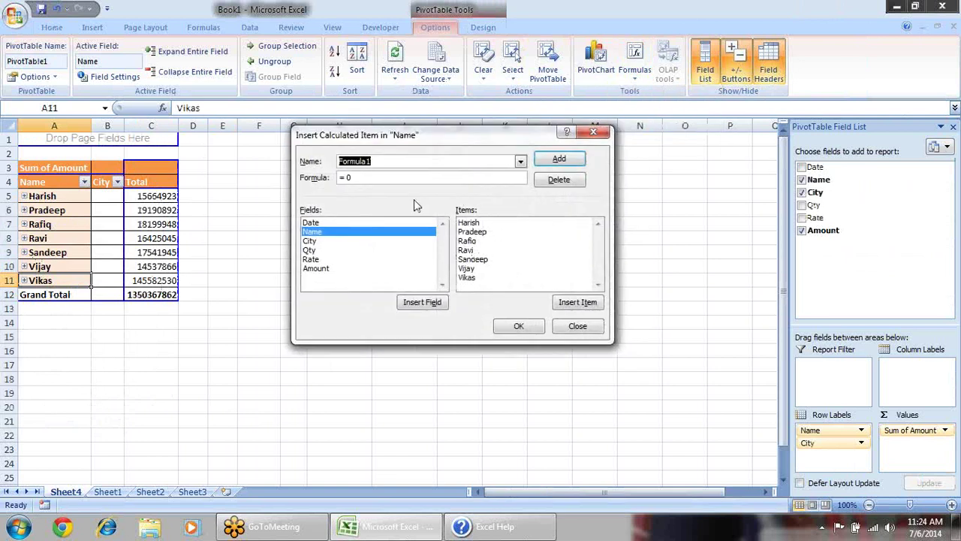
pyautogui.click(471, 280)
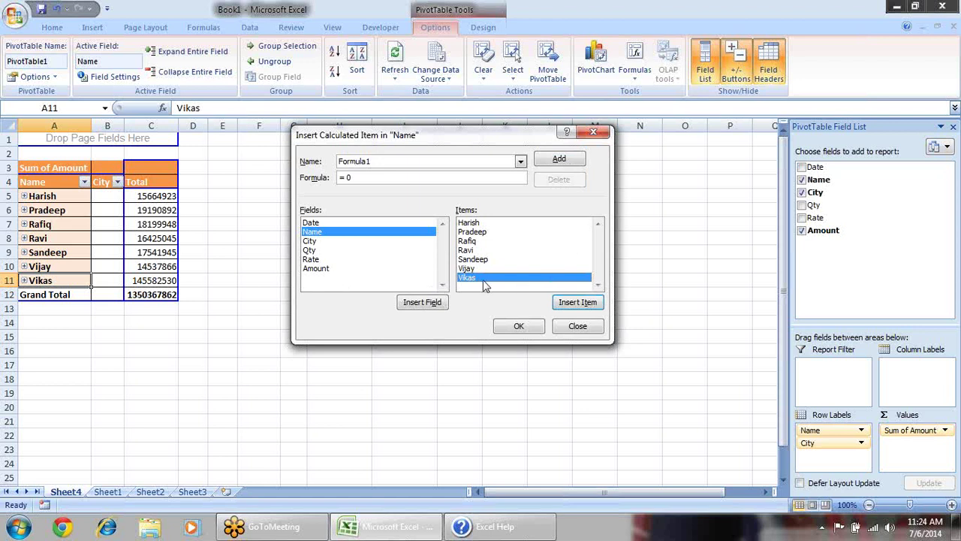
pyautogui.doubleClick(482, 280)
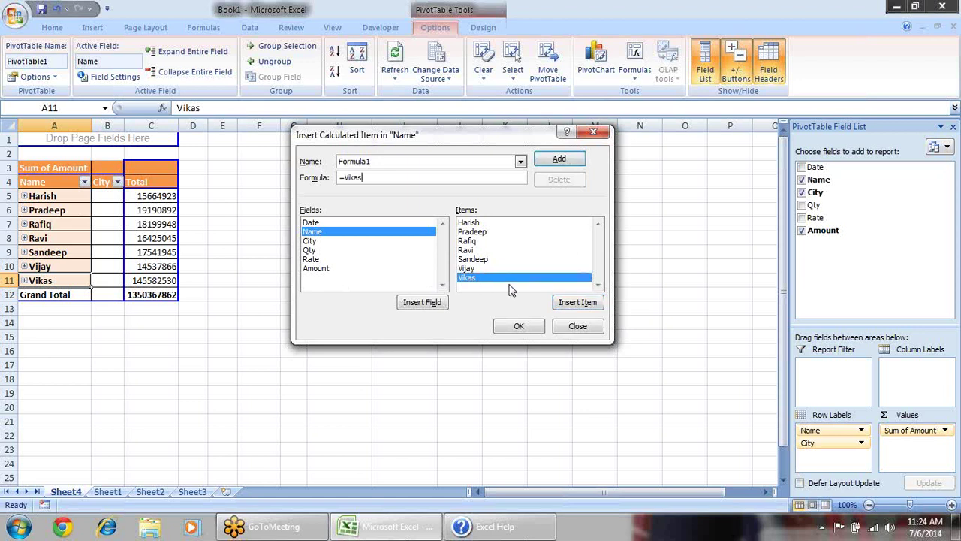
pyautogui.click(521, 161)
pyautogui.click(514, 174)
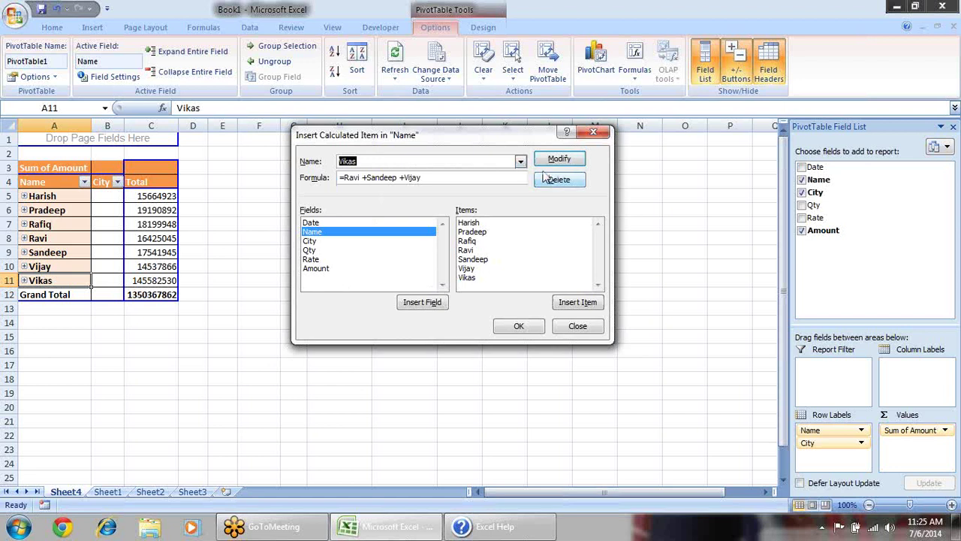
pyautogui.click(555, 179)
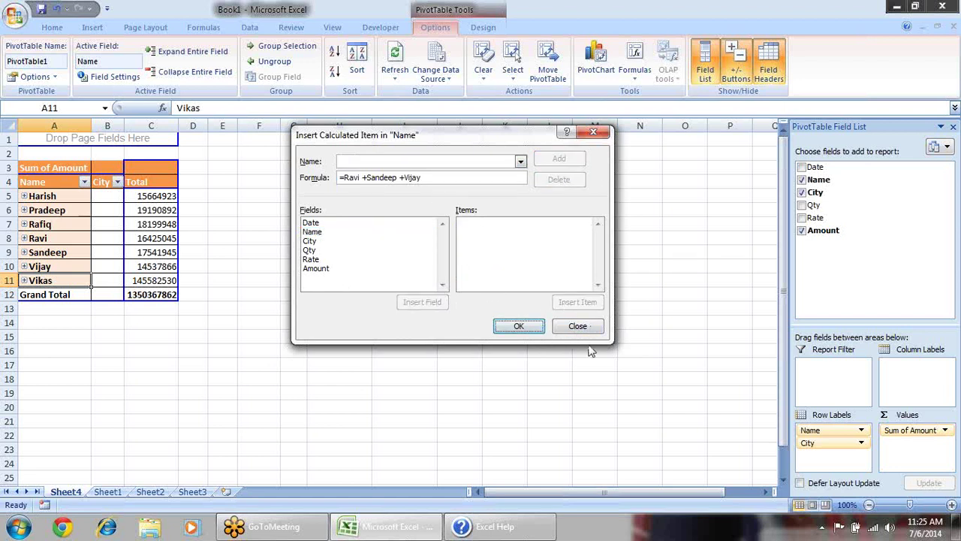
pyautogui.click(517, 326)
pyautogui.click(498, 266)
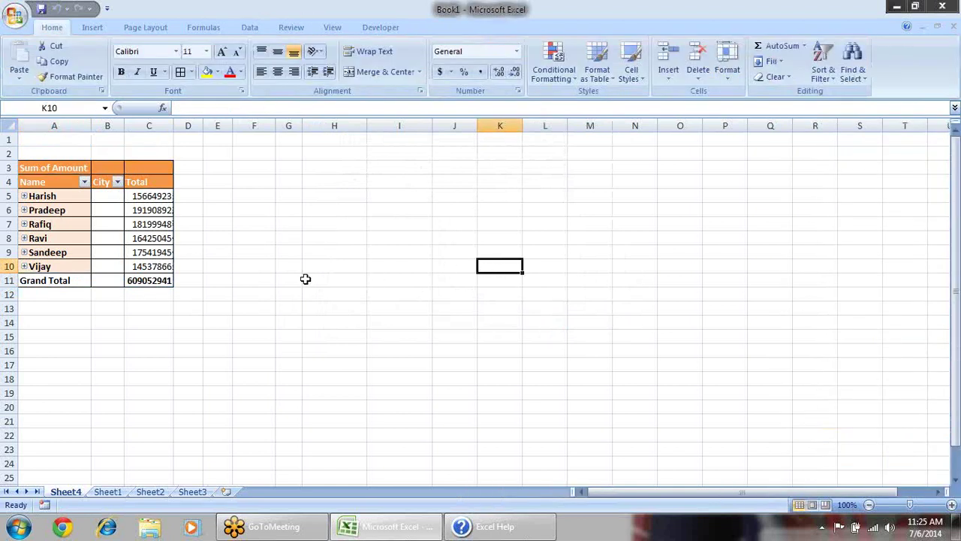
pyautogui.click(278, 280)
pyautogui.click(84, 182)
pyautogui.click(298, 215)
pyautogui.click(147, 214)
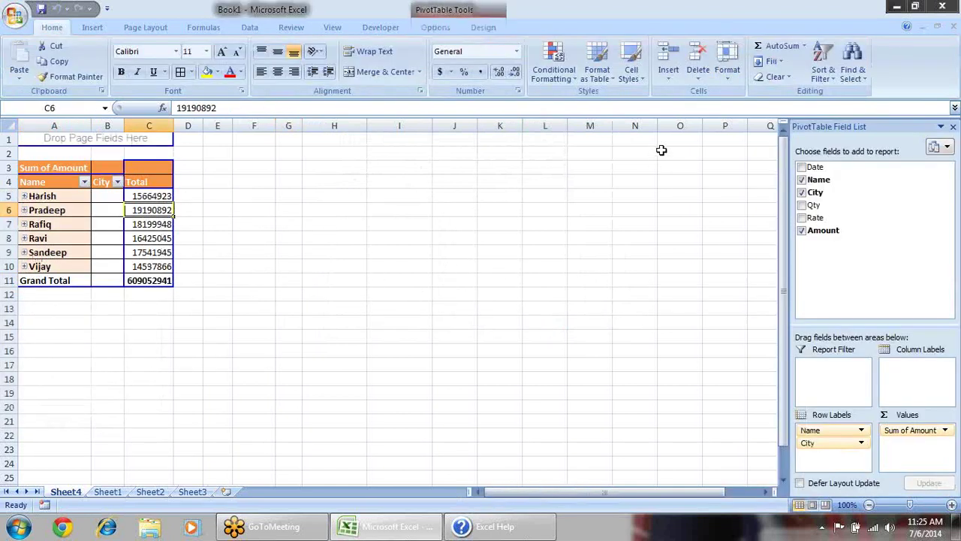
pyautogui.click(438, 27)
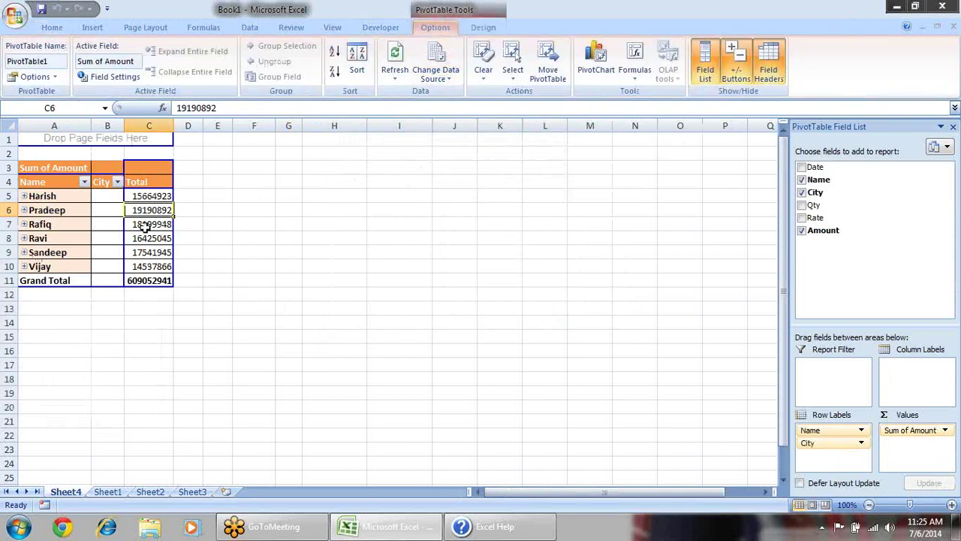
pyautogui.click(637, 79)
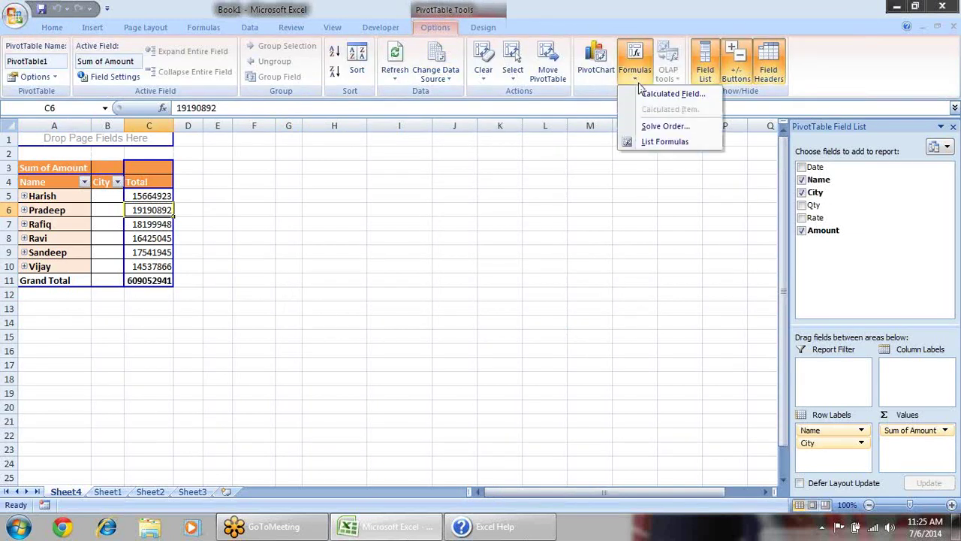
pyautogui.click(661, 93)
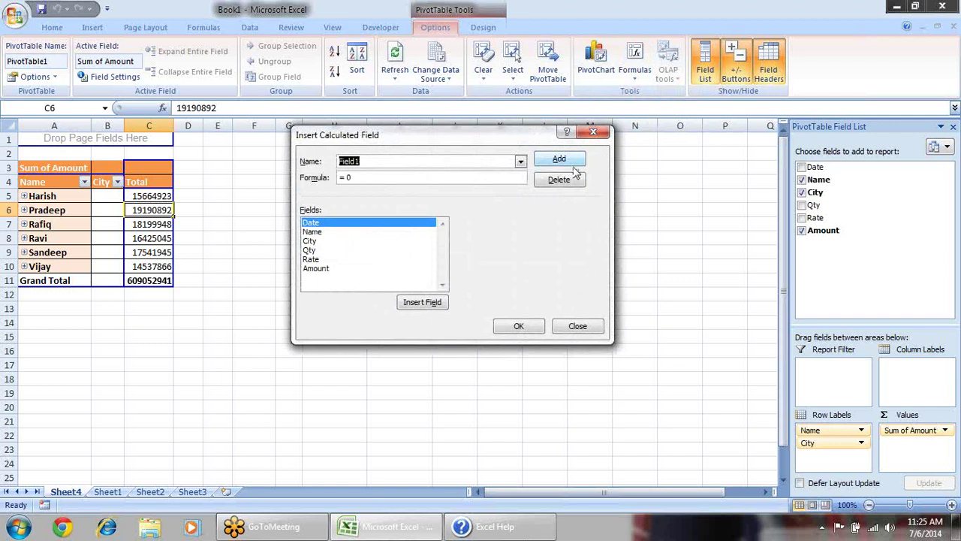
pyautogui.press('Escape')
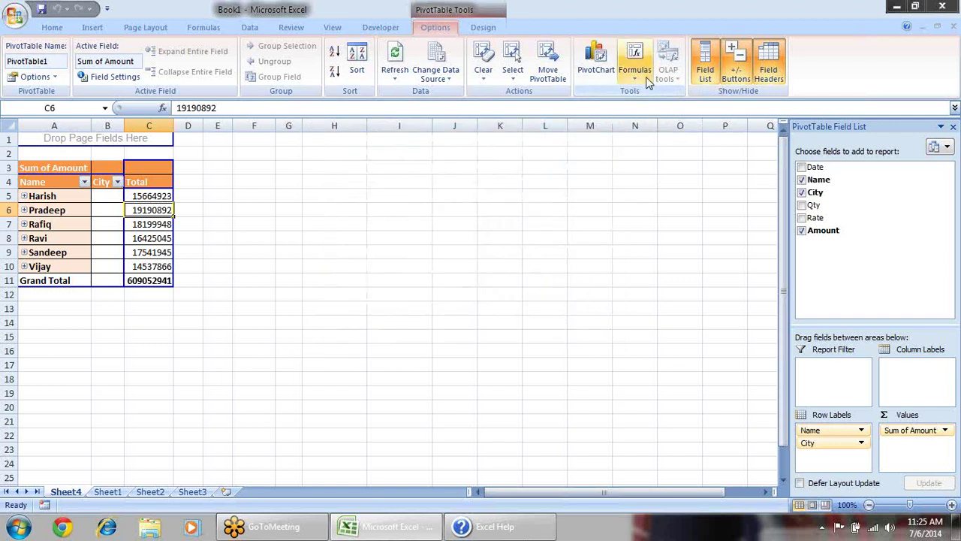
pyautogui.click(637, 77)
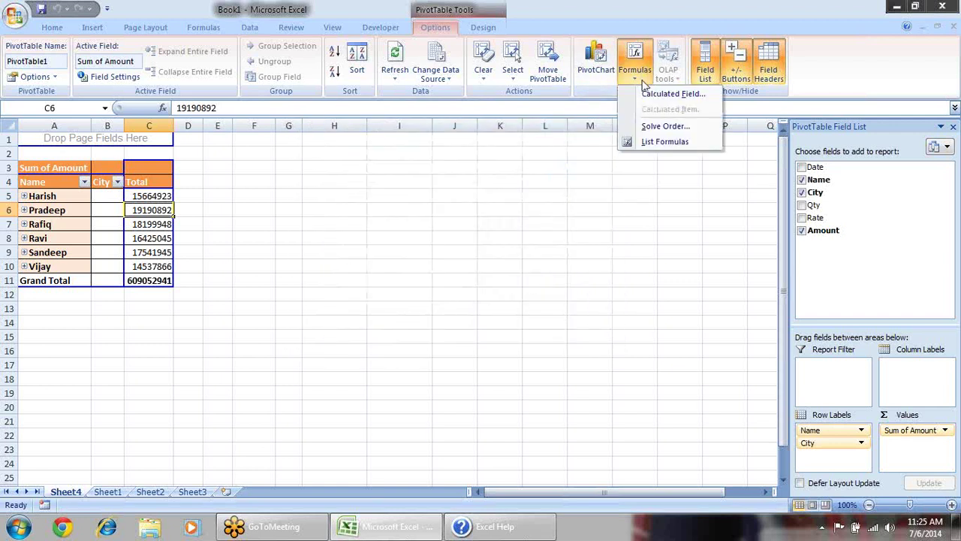
pyautogui.click(664, 144)
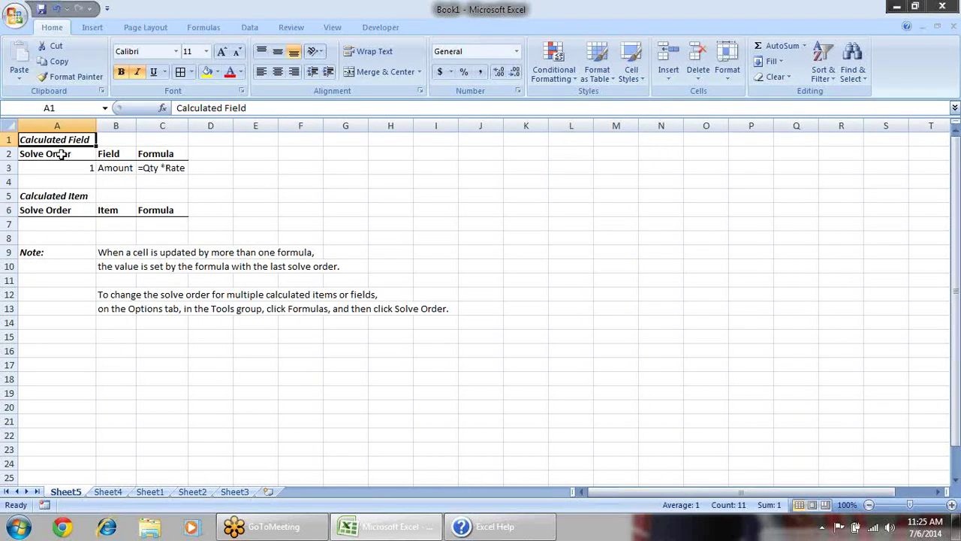
pyautogui.moveTo(53, 252); pyautogui.dragTo(135, 393)
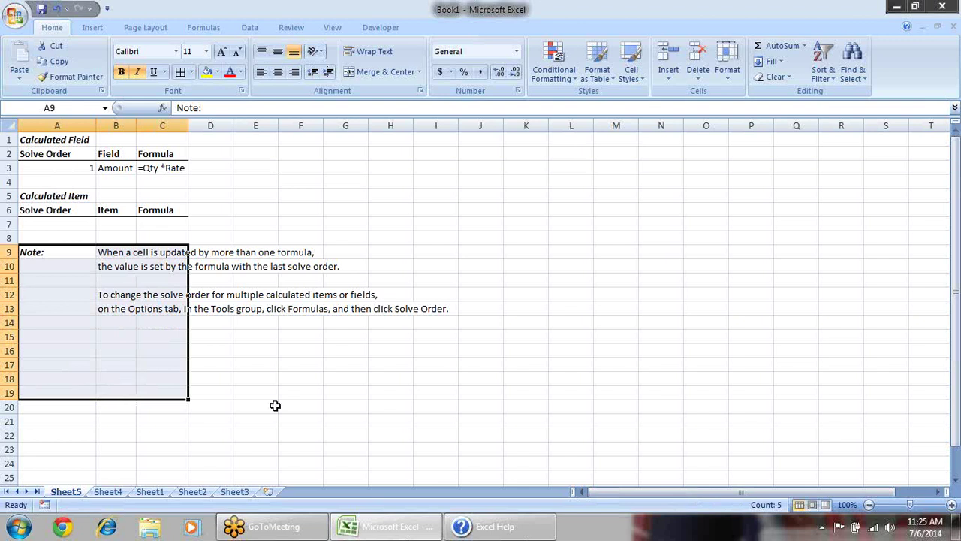
pyautogui.click(386, 405)
pyautogui.click(48, 168)
pyautogui.moveTo(48, 168); pyautogui.dragTo(185, 167)
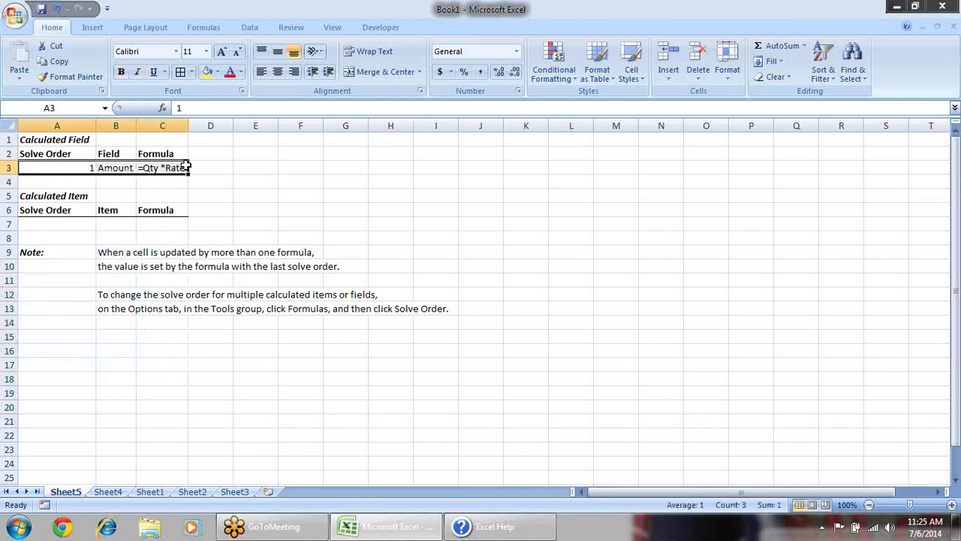
pyautogui.click(107, 154)
pyautogui.click(129, 171)
pyautogui.click(180, 170)
pyautogui.moveTo(65, 223); pyautogui.dragTo(182, 223)
pyautogui.click(74, 219)
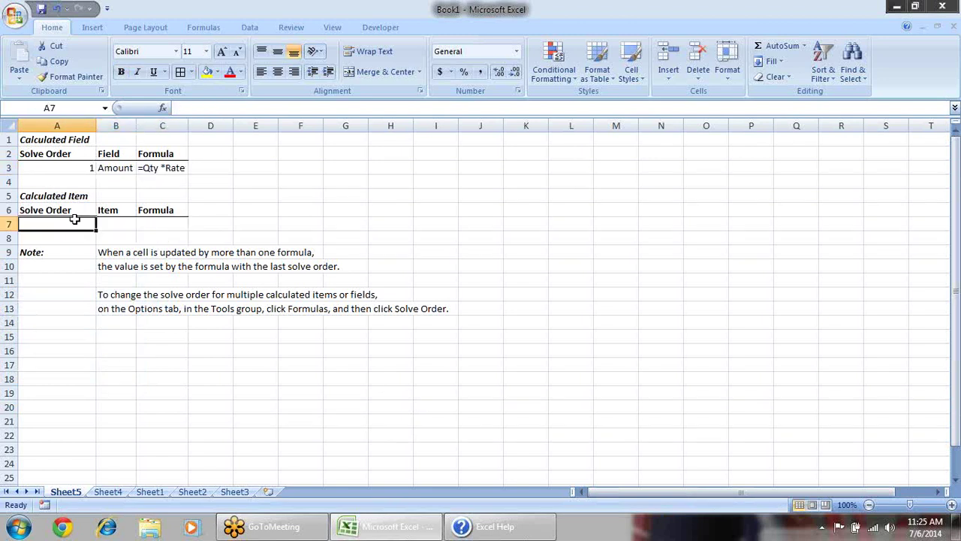
pyautogui.click(181, 219)
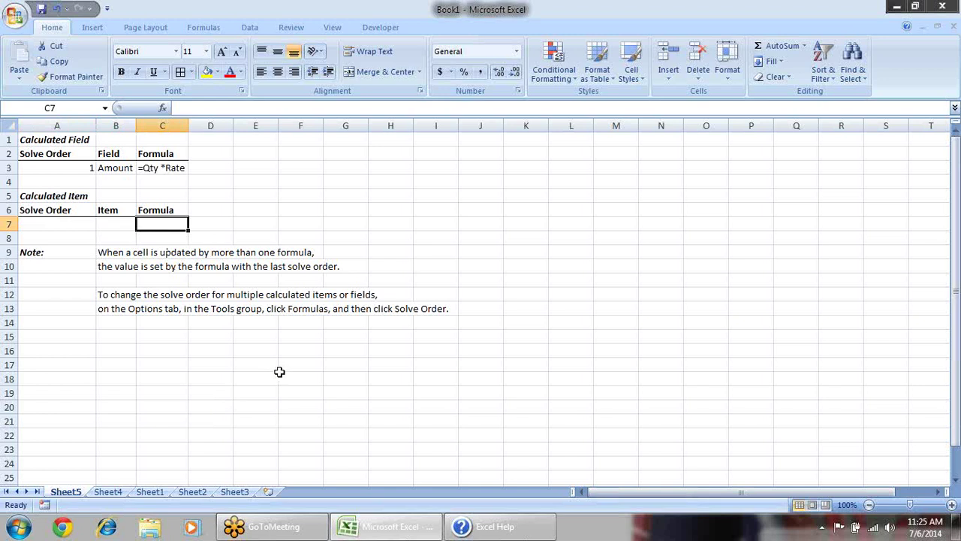
pyautogui.rightClick(72, 492)
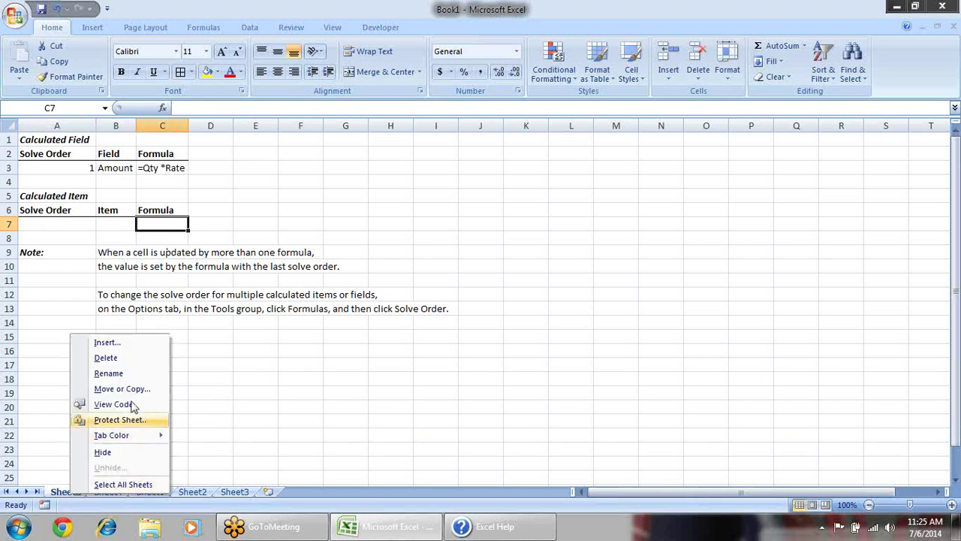
pyautogui.click(139, 359)
pyautogui.click(457, 297)
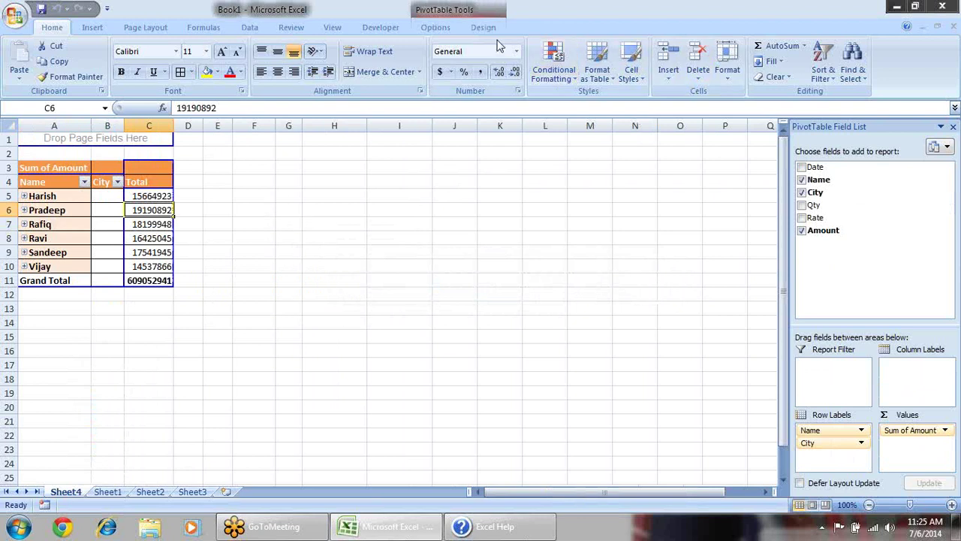
pyautogui.click(435, 28)
pyautogui.click(636, 72)
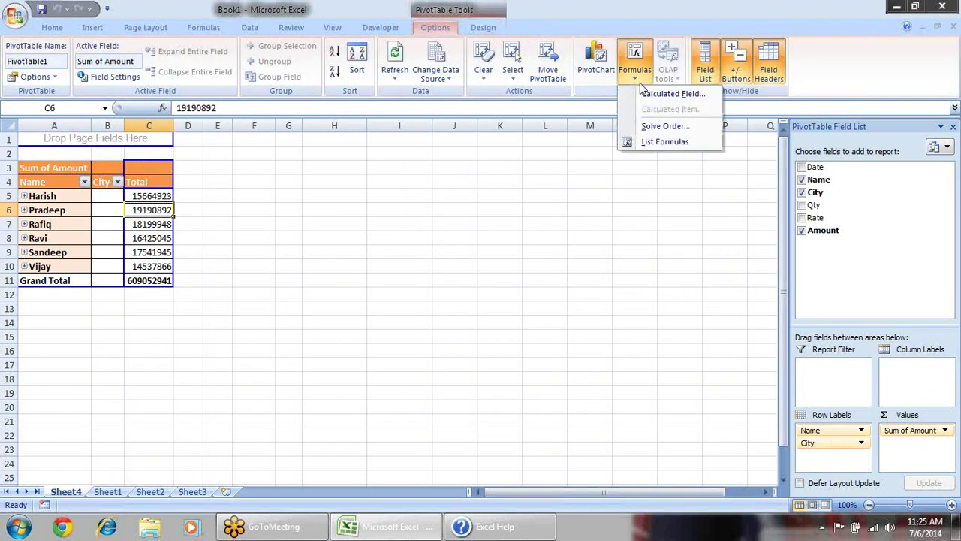
pyautogui.click(665, 126)
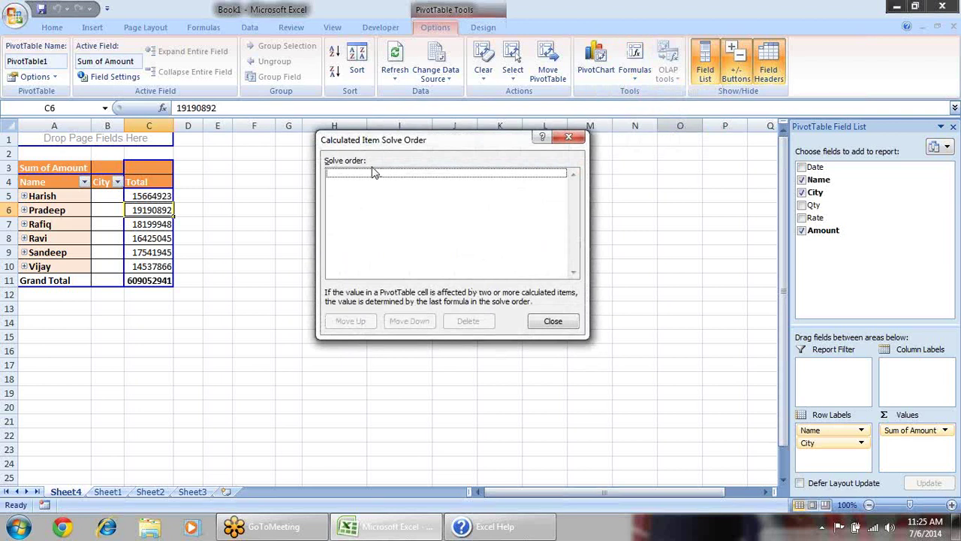
pyautogui.press('Escape')
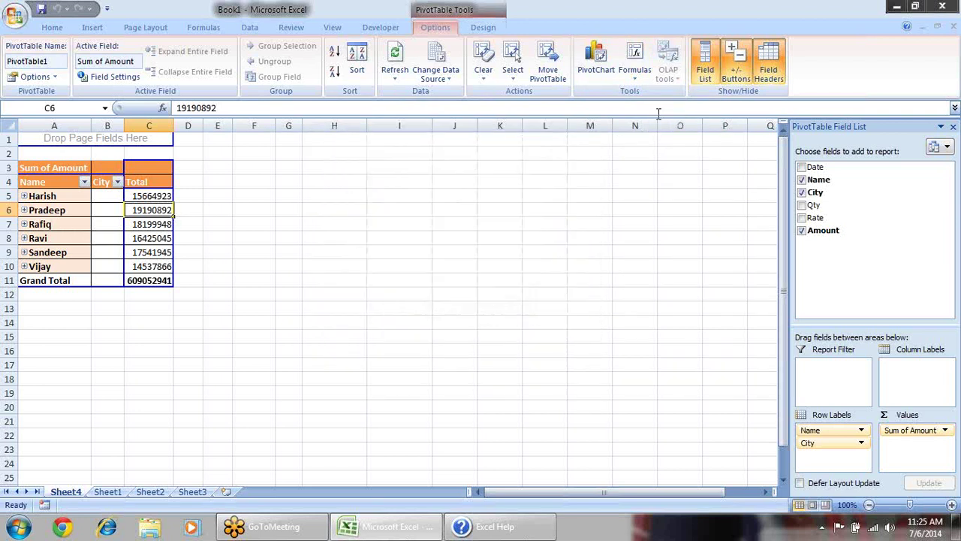
pyautogui.click(635, 74)
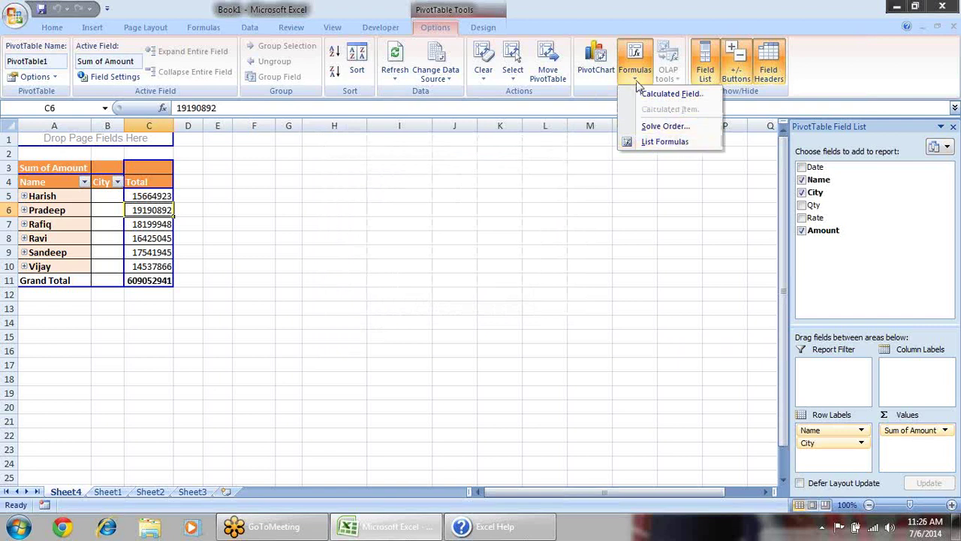
pyautogui.click(617, 234)
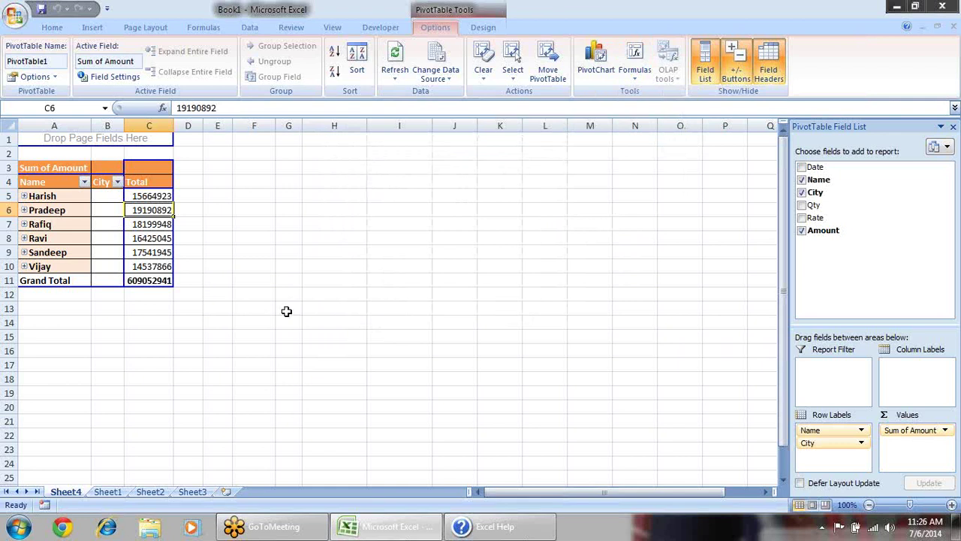
# - On Sheet1, rename the Qty heading to Sales1 and extend the series so Rate becomes Sales2
pyautogui.click(114, 491)
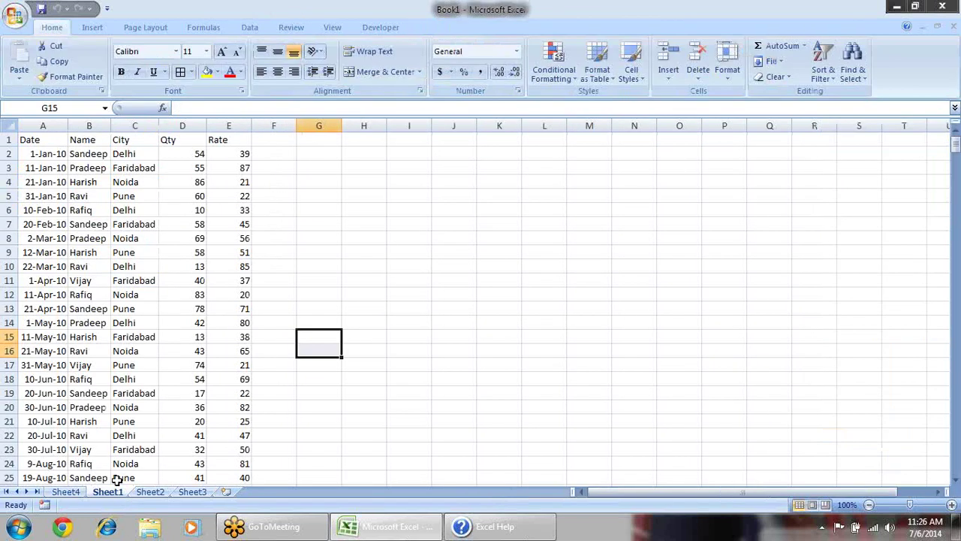
pyautogui.click(346, 235)
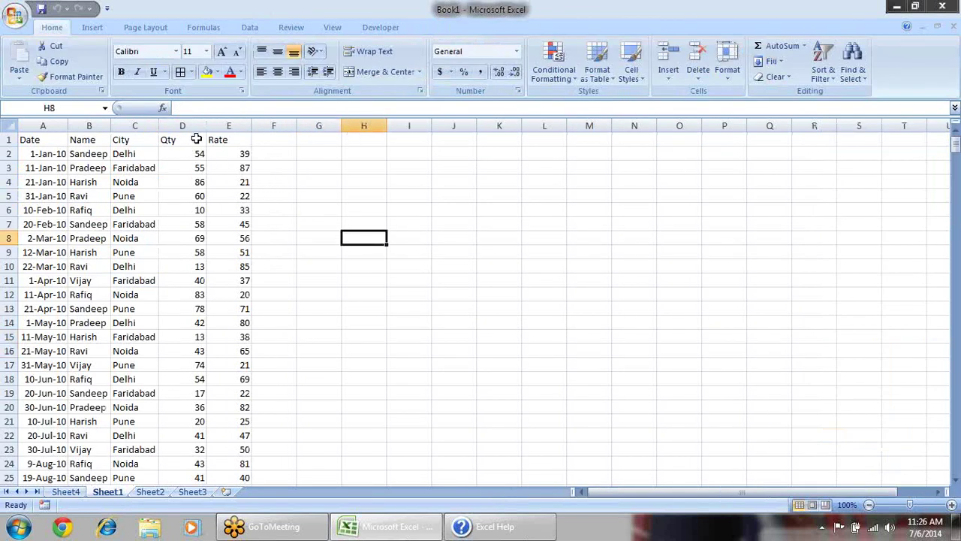
pyautogui.click(196, 140)
pyautogui.write('Sa')
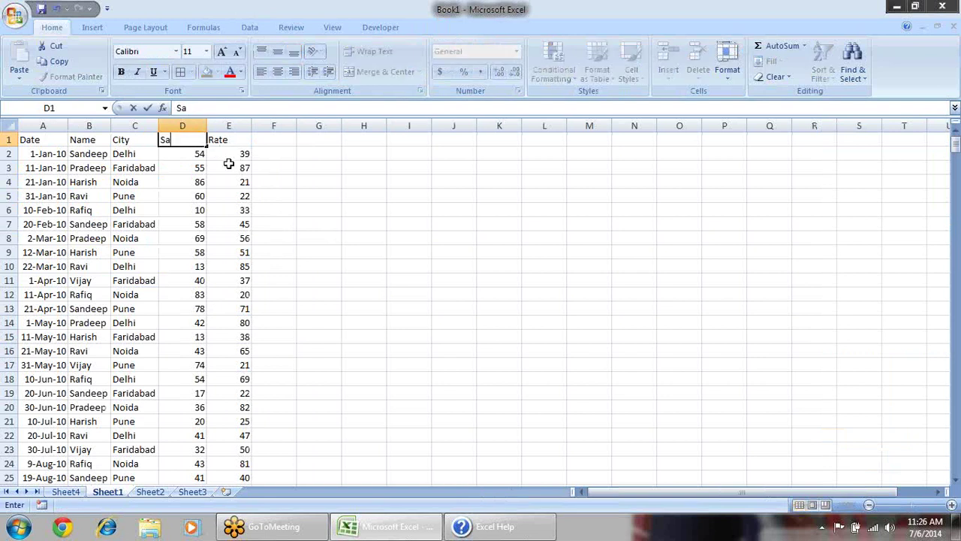
pyautogui.write('kle1')
pyautogui.press('Return')
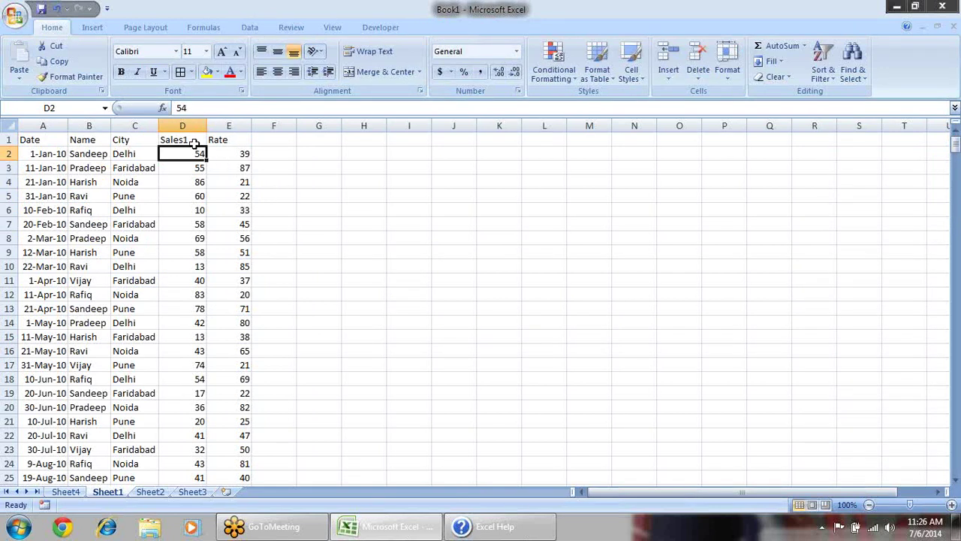
pyautogui.press('Up')
pyautogui.moveTo(208, 147); pyautogui.dragTo(250, 148)
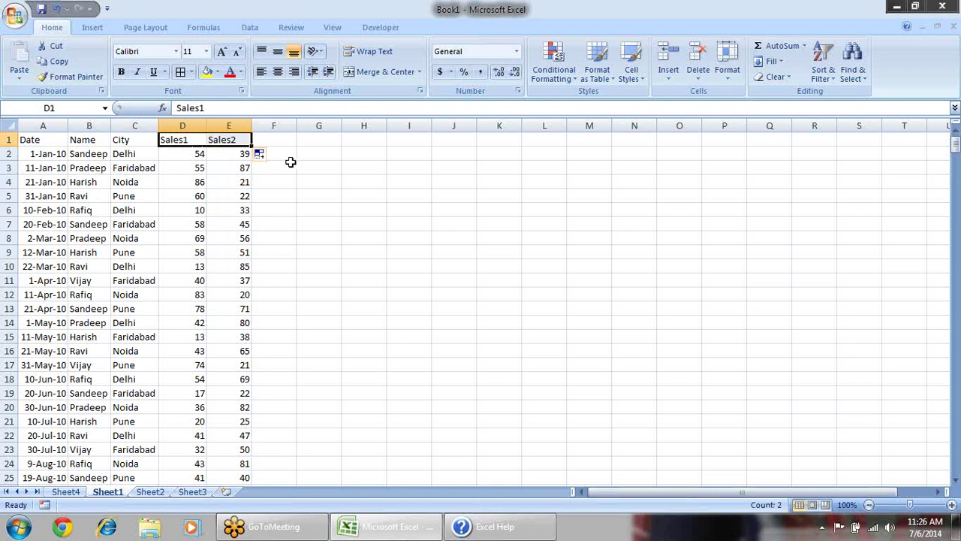
pyautogui.click(241, 171)
# - Fill the Sales heading series across through column J, creating Sales3–Sales7
pyautogui.hotkey('alt', 'Tab')
pyautogui.hotkey('alt', 'Tab')
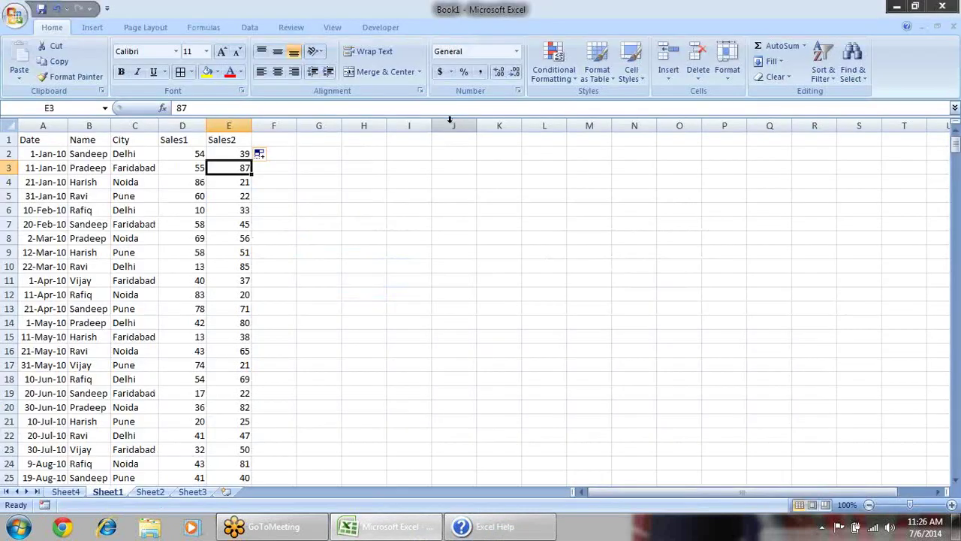
pyautogui.moveTo(195, 137); pyautogui.dragTo(221, 140)
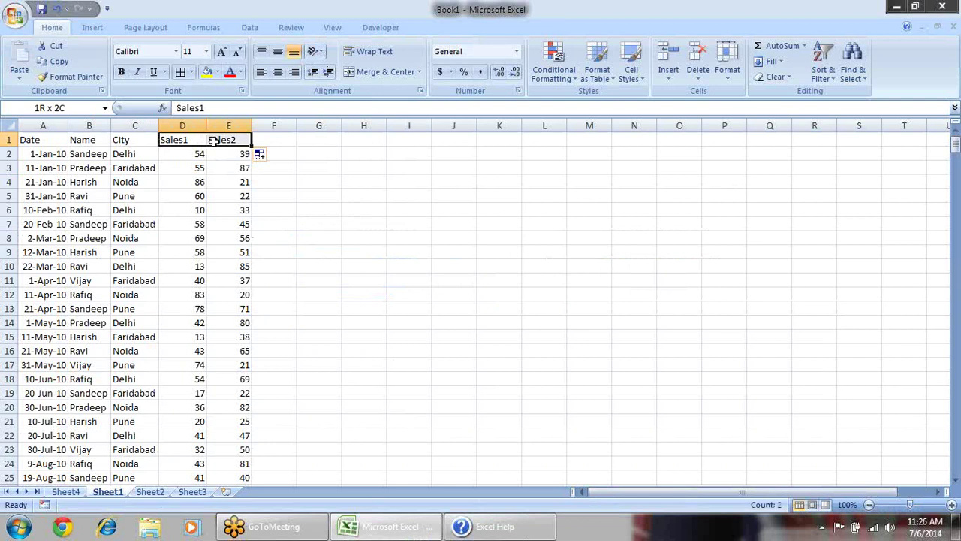
pyautogui.hotkey('ctrl', 'shift', 'Down')
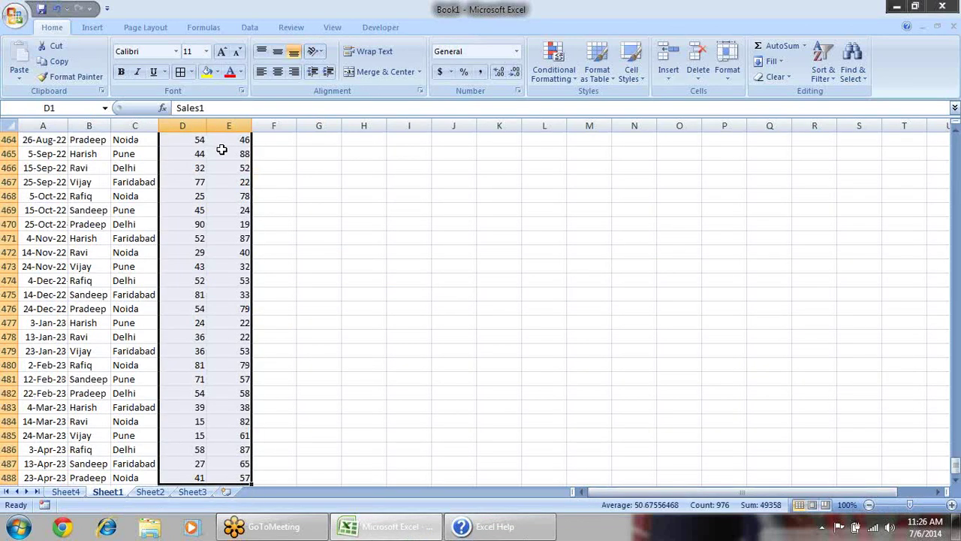
pyautogui.moveTo(252, 484); pyautogui.dragTo(461, 468)
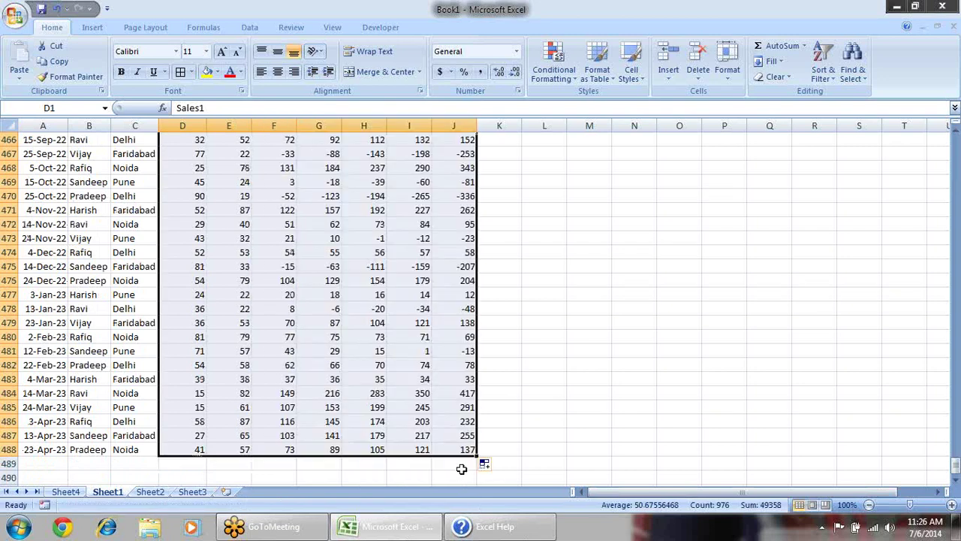
pyautogui.rightClick(500, 304)
pyautogui.scroll(13, 500, 300)
pyautogui.scroll(20, 499, 299)
pyautogui.scroll(18, 495, 254)
# - Copy the Sales1–Sales2 values D2:E488 and paste them at F2, replacing existing values
pyautogui.click(407, 195)
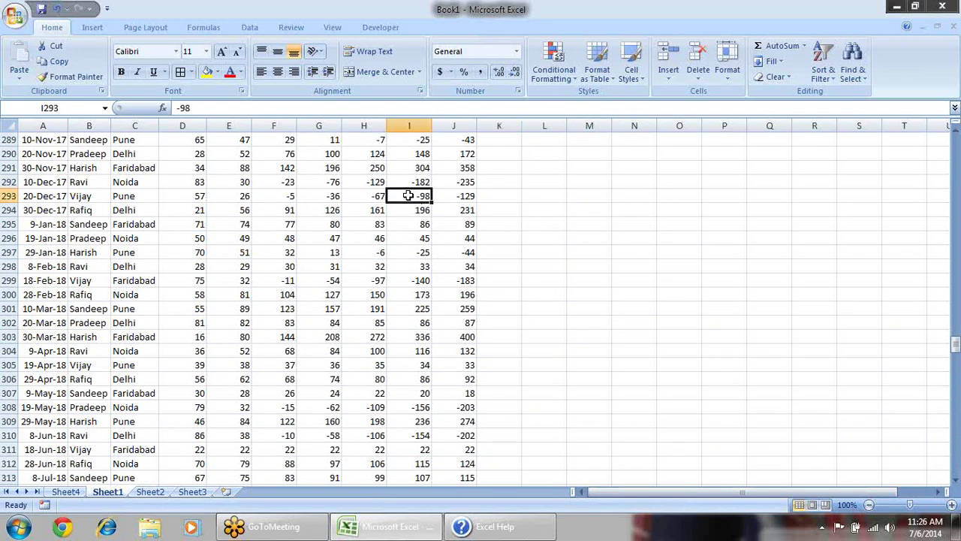
pyautogui.hotkey('ctrl', 'Up')
pyautogui.press('Down')
pyautogui.press('Left')
pyautogui.press('Left')
pyautogui.press('Left')
pyautogui.press('Left')
pyautogui.press('Left')
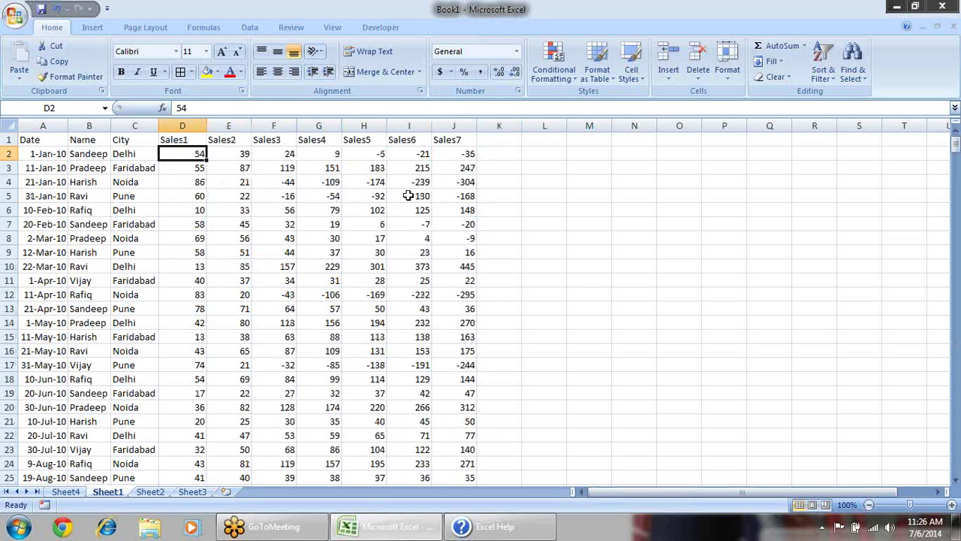
pyautogui.hotkey('shift', 'Right')
pyautogui.hotkey('ctrl', 'shift', 'Down')
pyautogui.hotkey('ctrl', 'c')
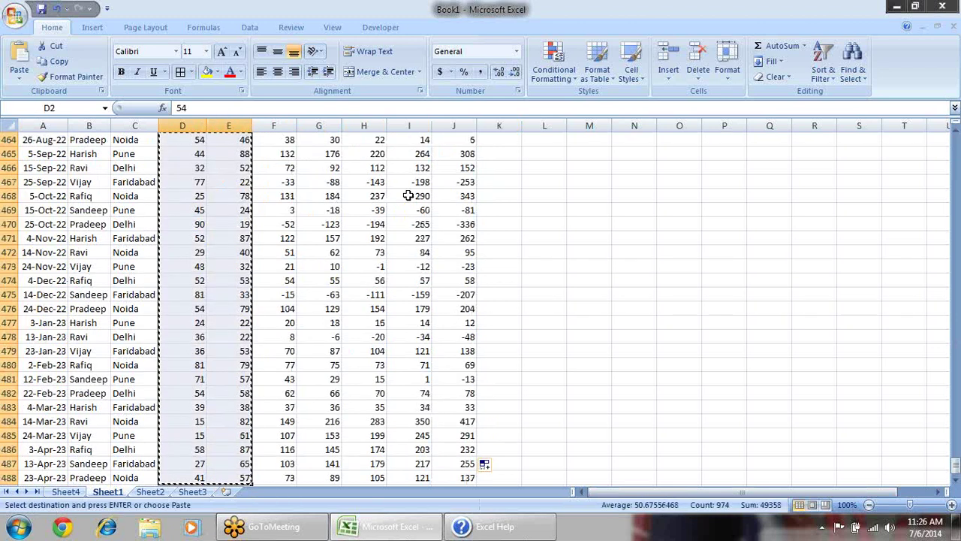
pyautogui.press('Right')
pyautogui.press('Right')
pyautogui.hotkey('shift', 'Right')
pyautogui.hotkey('shift', 'Right')
pyautogui.hotkey('shift', 'Right')
pyautogui.hotkey('shift', 'Right')
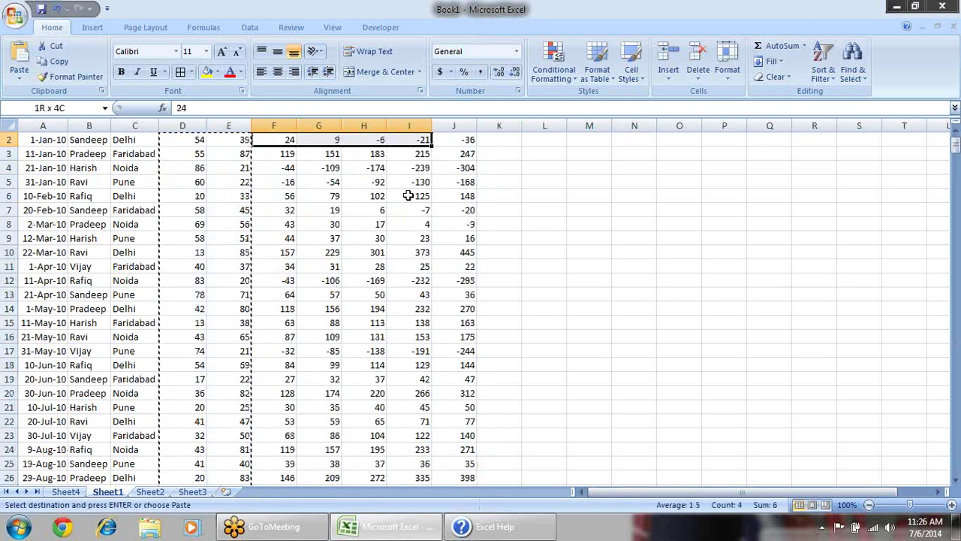
pyautogui.press('Return')
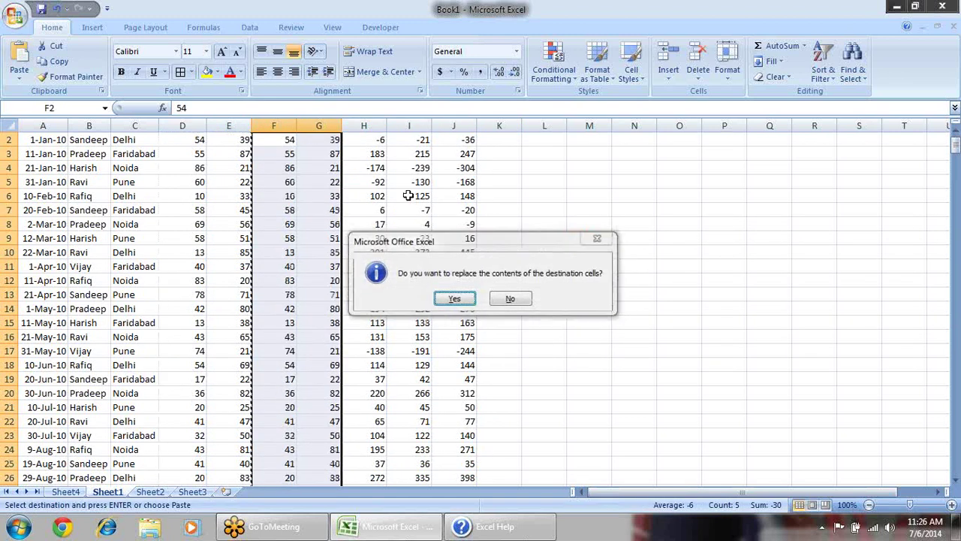
pyautogui.press('Return')
# - Copy the new Sales3–Sales4 values and paste them into Sales5–Sales6 at H2
pyautogui.hotkey('ctrl', 'c')
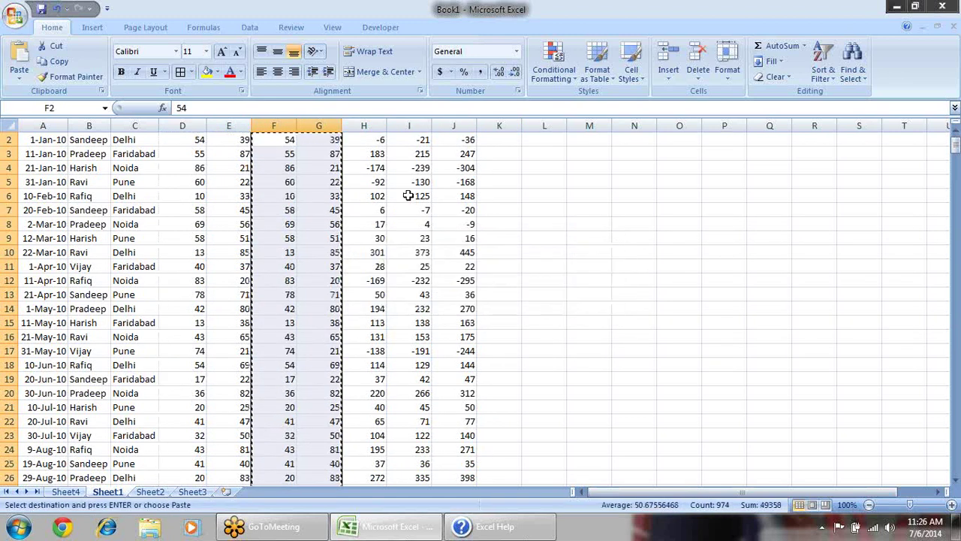
pyautogui.press('Down')
pyautogui.press('Down')
pyautogui.press('Down')
pyautogui.press('Up')
pyautogui.press('Up')
pyautogui.press('Up')
pyautogui.press('Up')
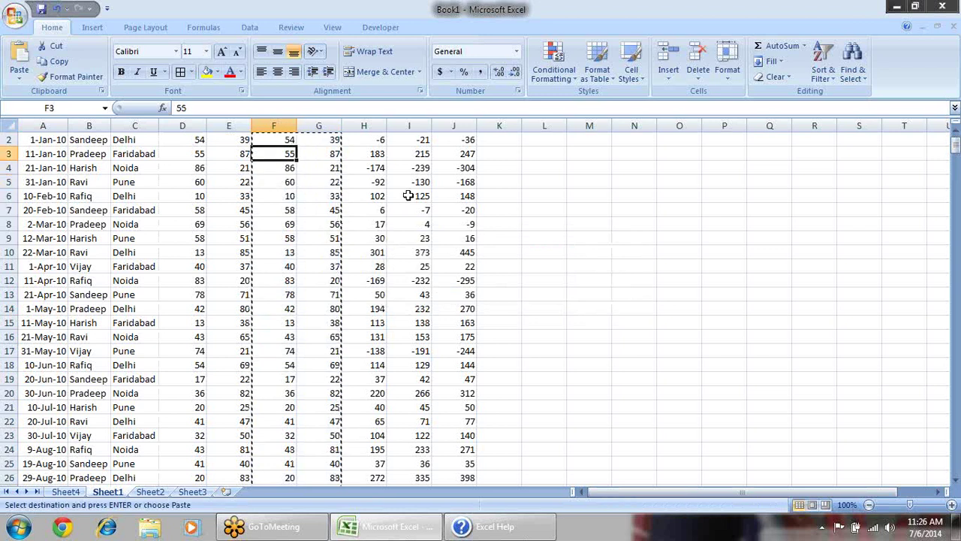
pyautogui.press('Down')
pyautogui.press('Right')
pyautogui.press('Right')
pyautogui.hotkey('shift', 'Right')
pyautogui.hotkey('shift', 'Right')
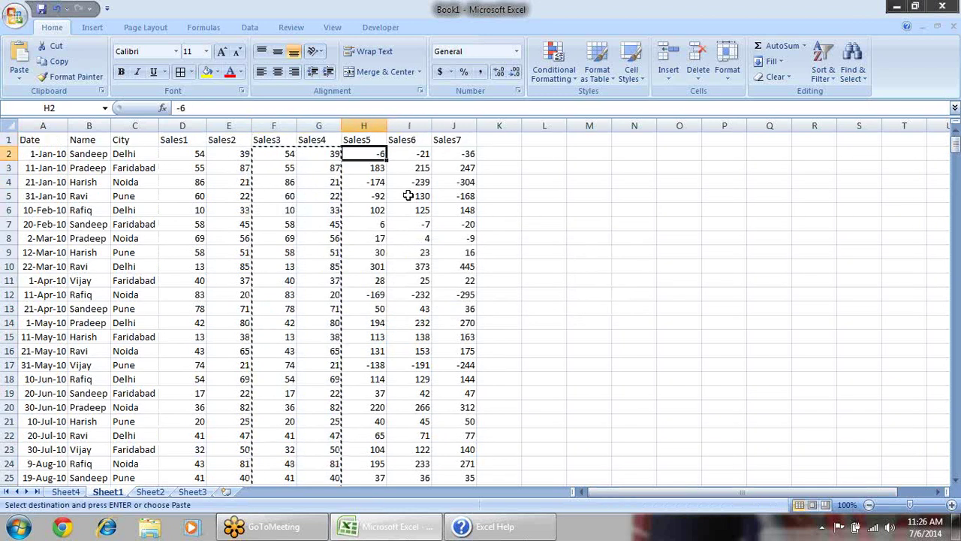
pyautogui.hotkey('ctrl', 'v')
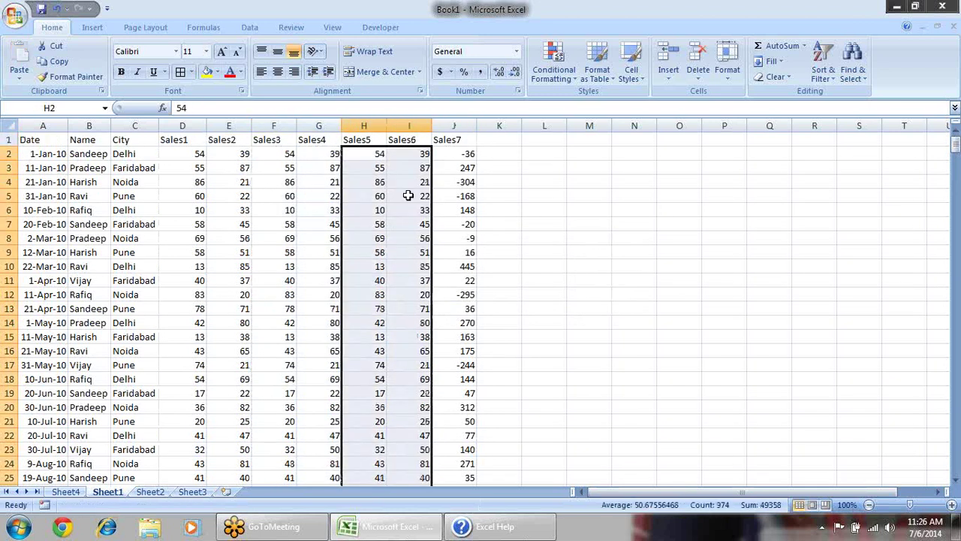
pyautogui.press('Escape')
# - Copy the Sales5 values H2:H488 into the Sales7 column at J2
pyautogui.press('Right')
pyautogui.press('Left')
pyautogui.hotkey('ctrl', 'shift', 'Down')
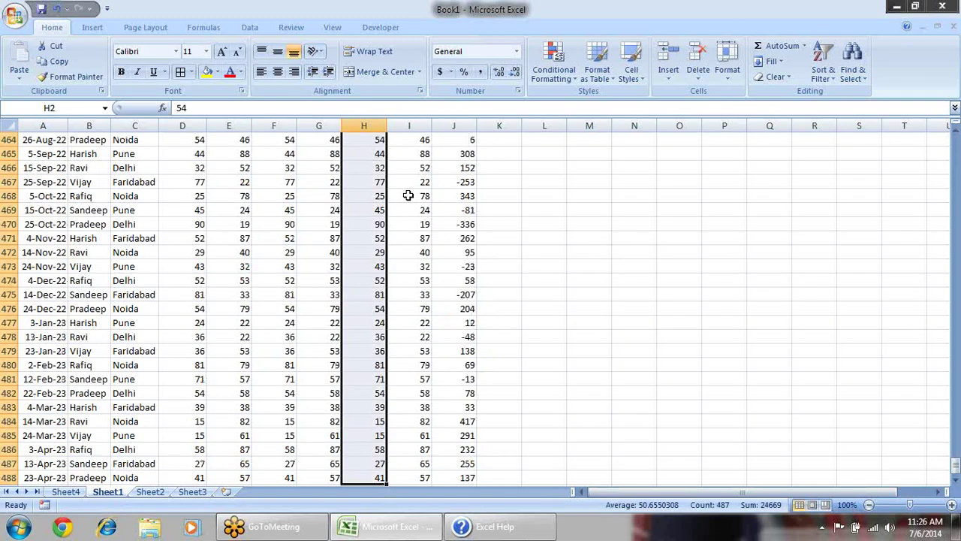
pyautogui.hotkey('ctrl', 'c')
pyautogui.hotkey('ctrl', 'BackSpace')
pyautogui.press('Right')
pyautogui.press('Right')
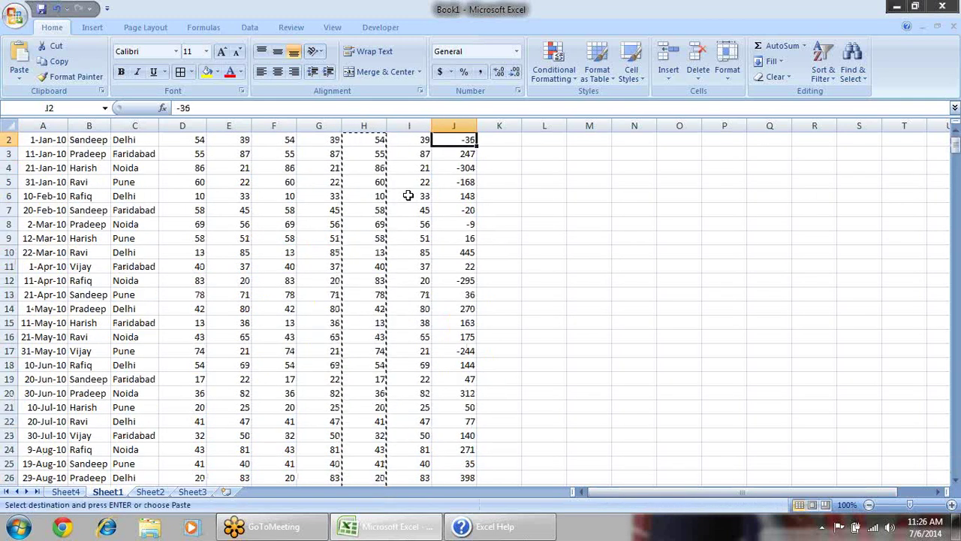
pyautogui.hotkey('ctrl', 'v')
pyautogui.rightClick(547, 146)
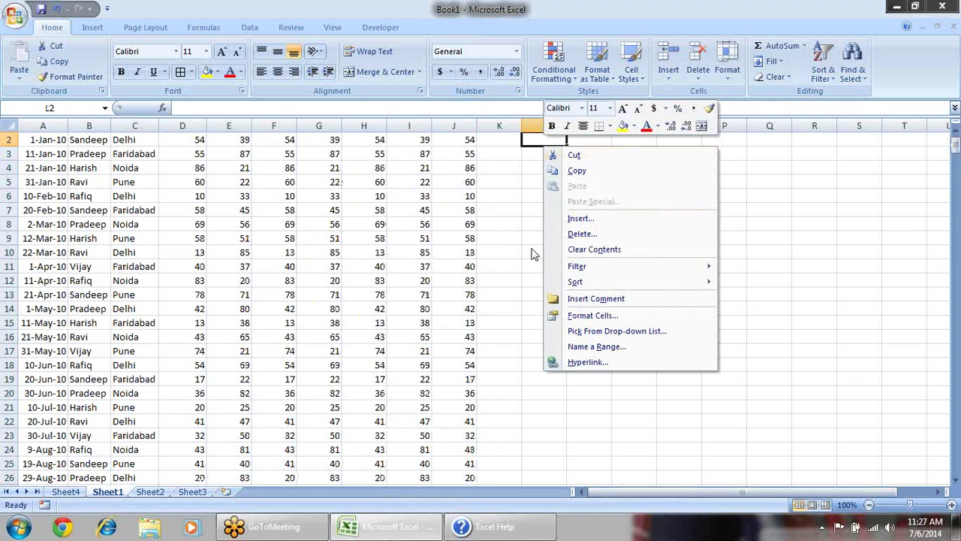
pyautogui.press('Escape')
pyautogui.scroll(1, 506, 208)
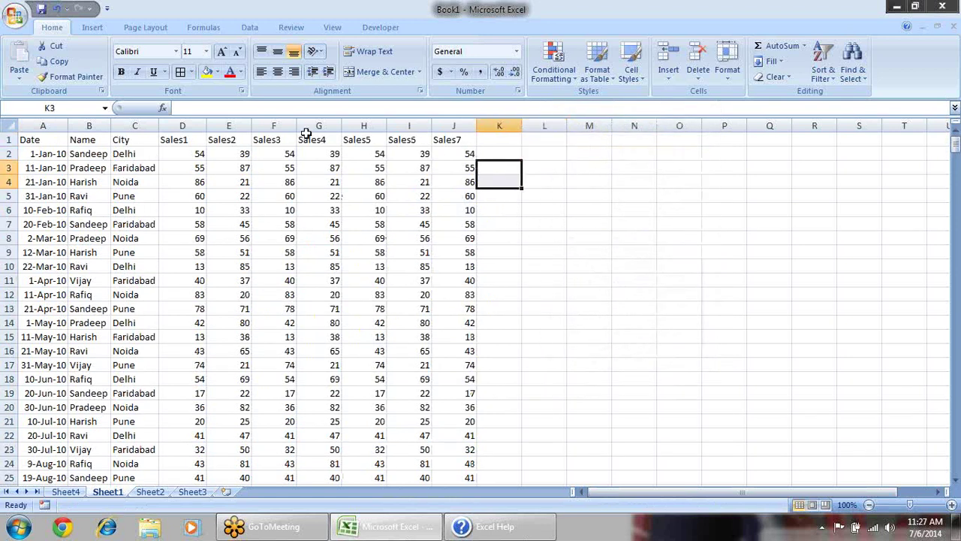
pyautogui.moveTo(183, 126); pyautogui.dragTo(465, 136)
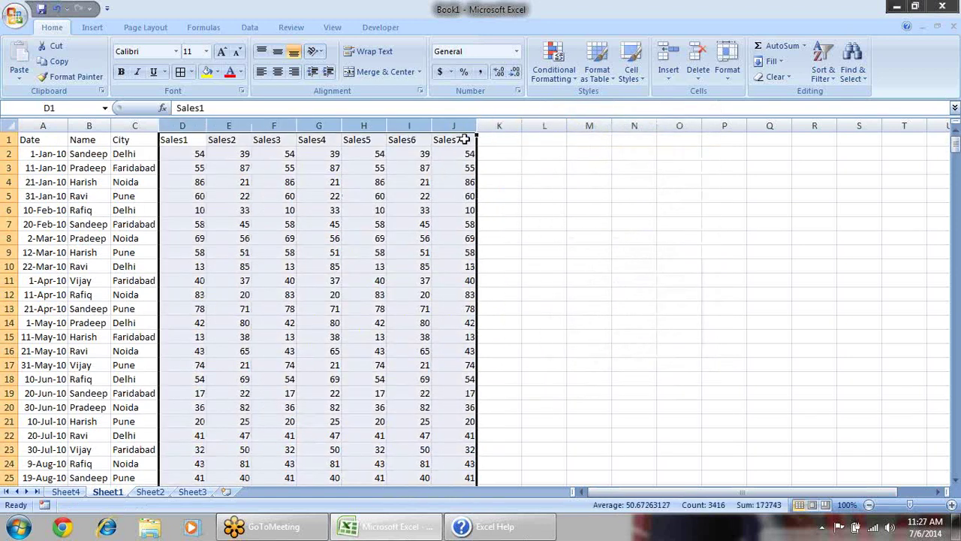
pyautogui.click(527, 168)
# - On Sheet4, refresh the pivot table from its source data
pyautogui.click(75, 492)
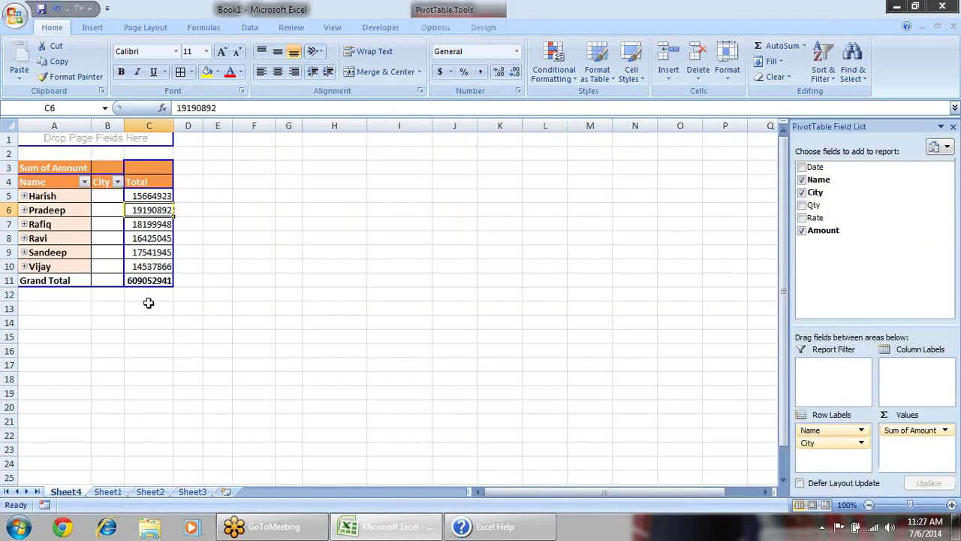
pyautogui.press('Down')
pyautogui.press('Home')
pyautogui.click(371, 28)
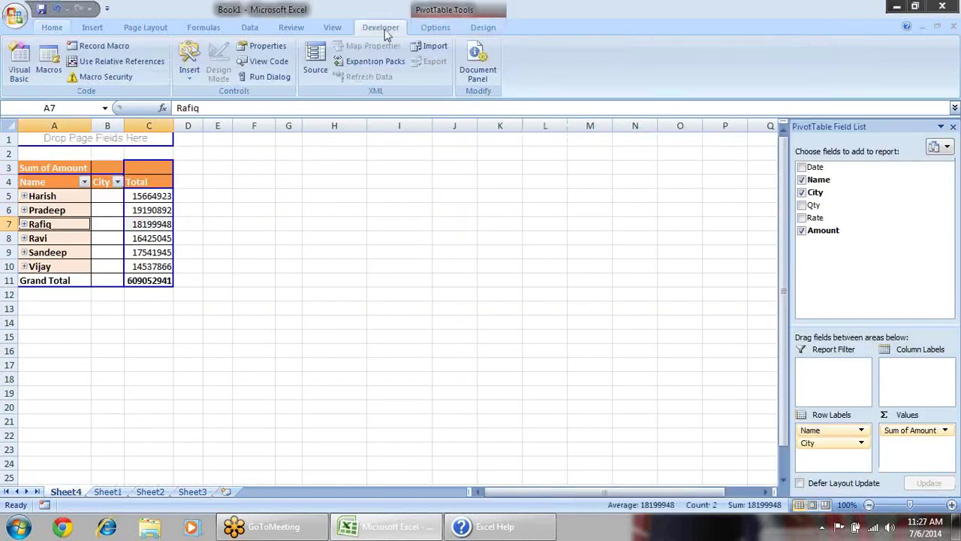
pyautogui.click(340, 28)
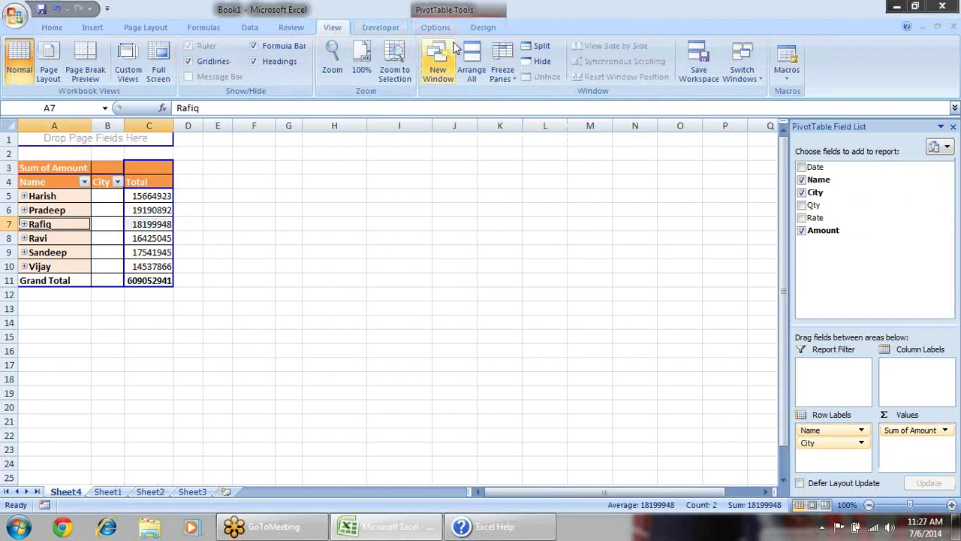
pyautogui.click(436, 28)
pyautogui.click(408, 58)
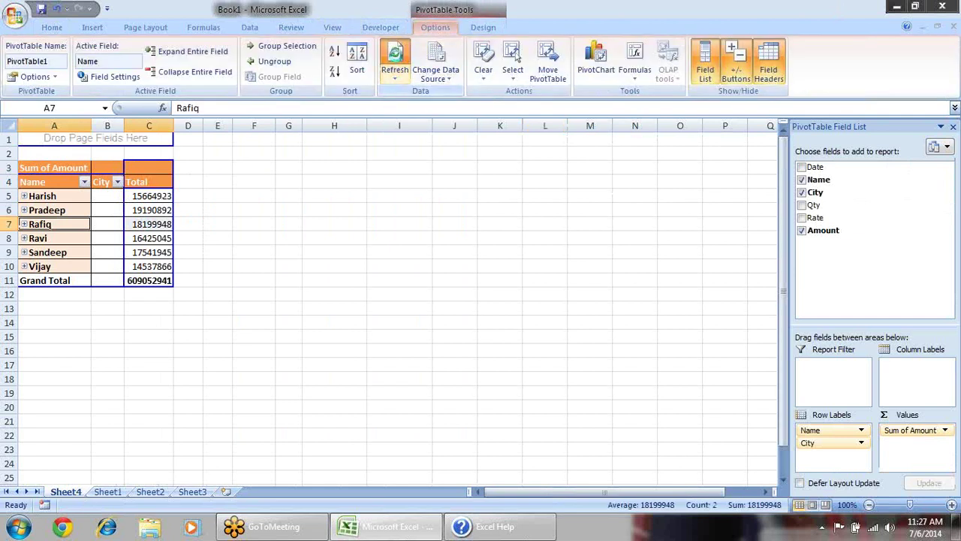
# - Open the Calculated Item dialog for the Amount field and close it without changes
pyautogui.click(822, 230)
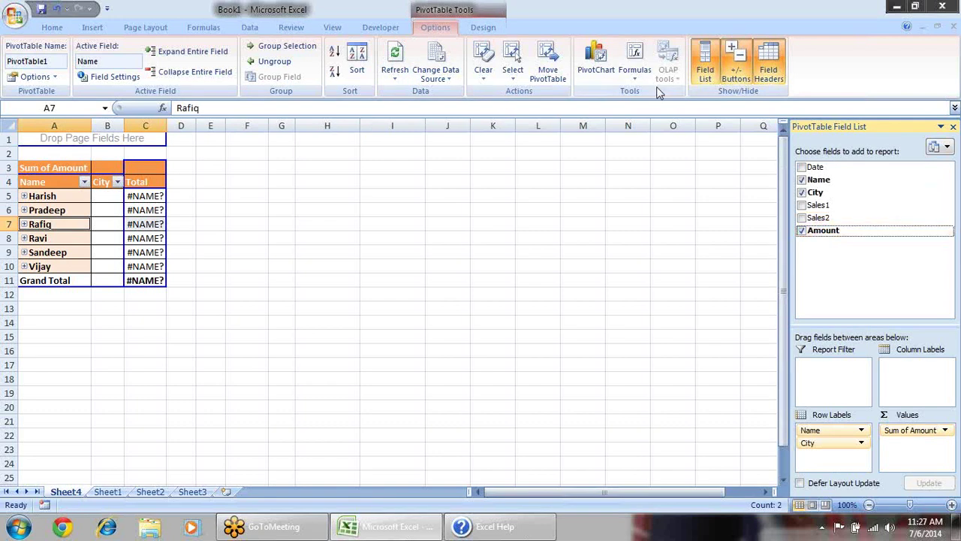
pyautogui.click(638, 69)
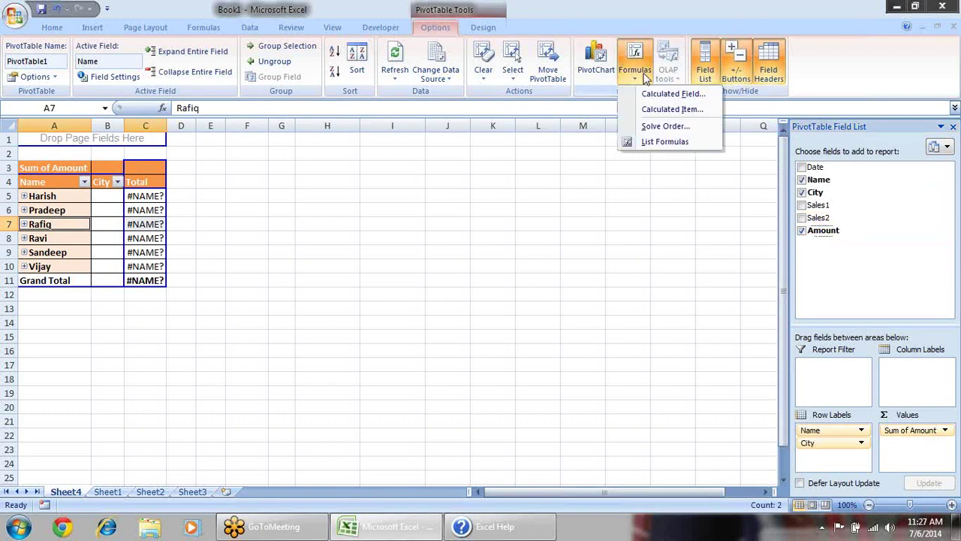
pyautogui.click(673, 109)
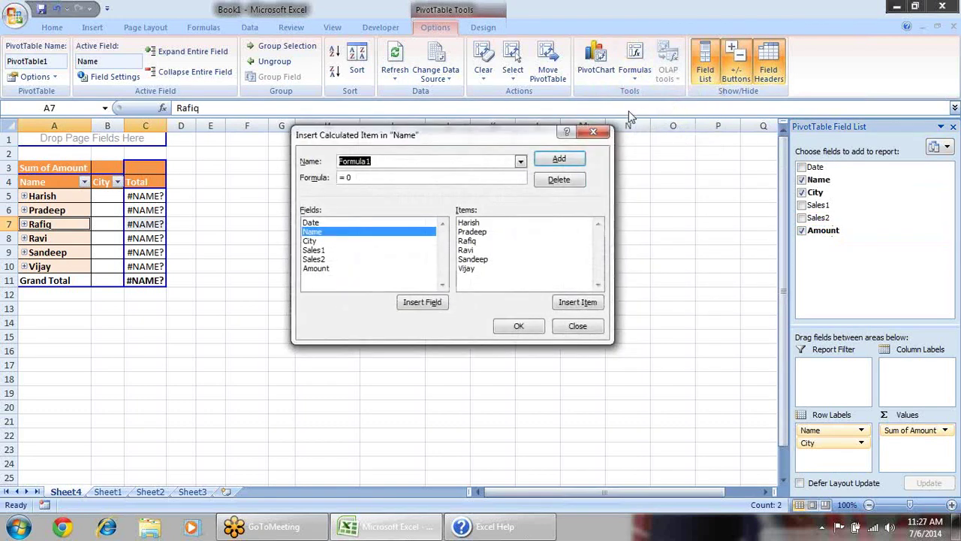
pyautogui.click(319, 268)
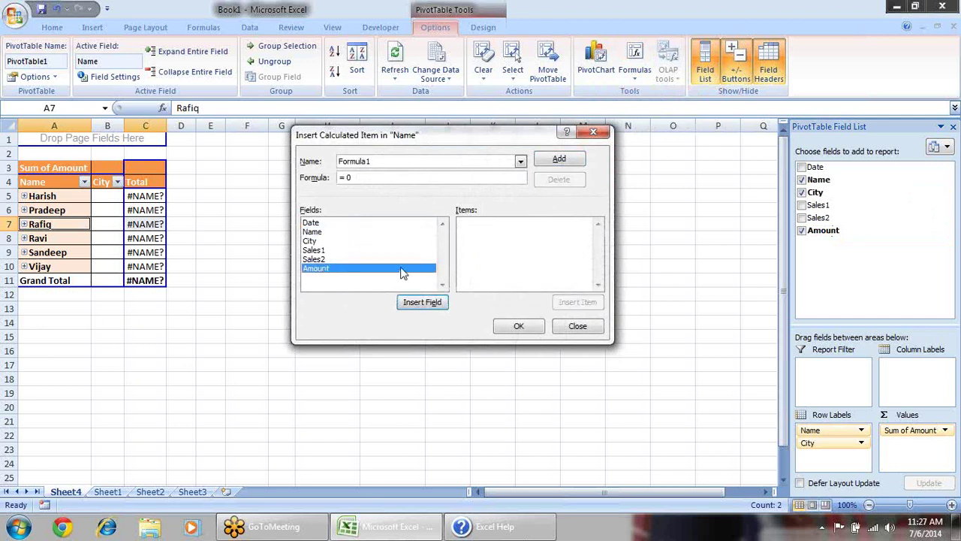
pyautogui.click(521, 162)
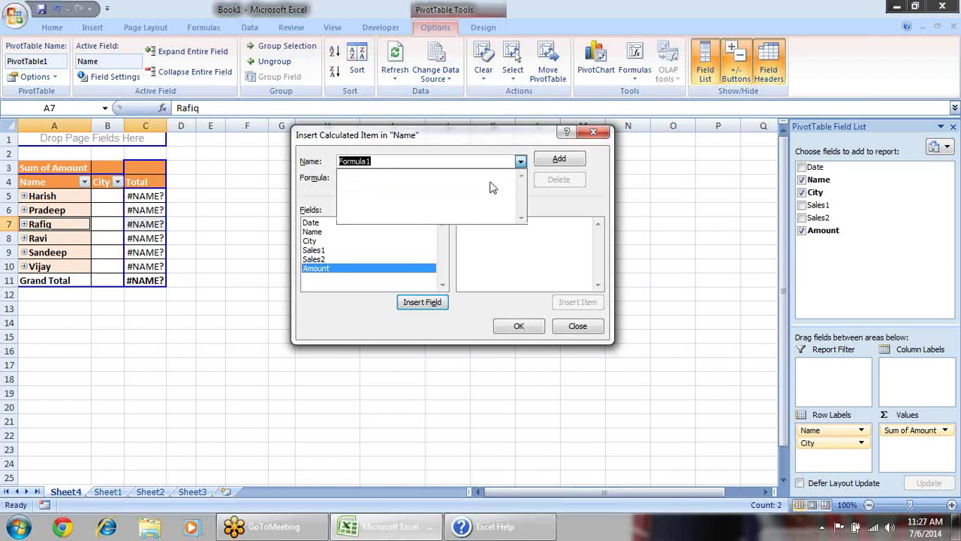
pyautogui.click(520, 163)
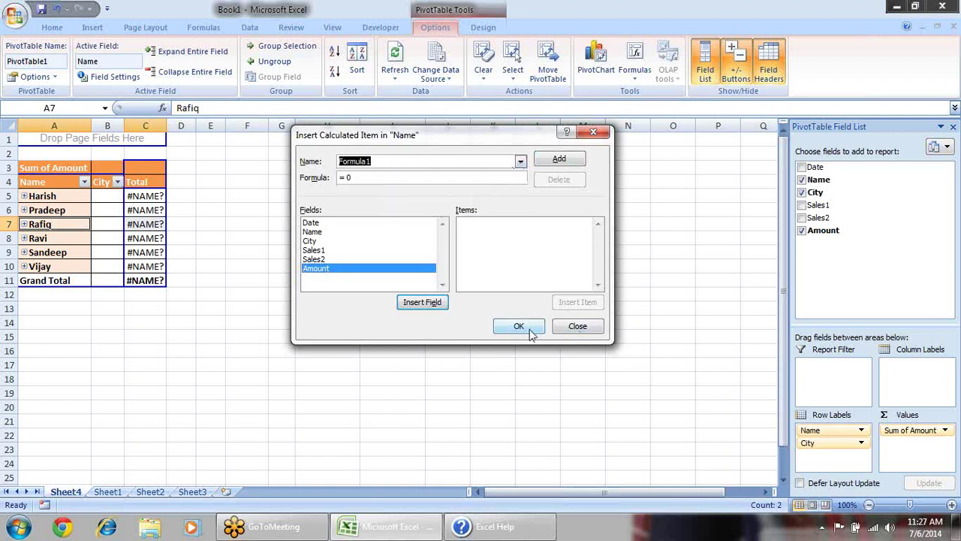
pyautogui.click(576, 327)
pyautogui.click(633, 167)
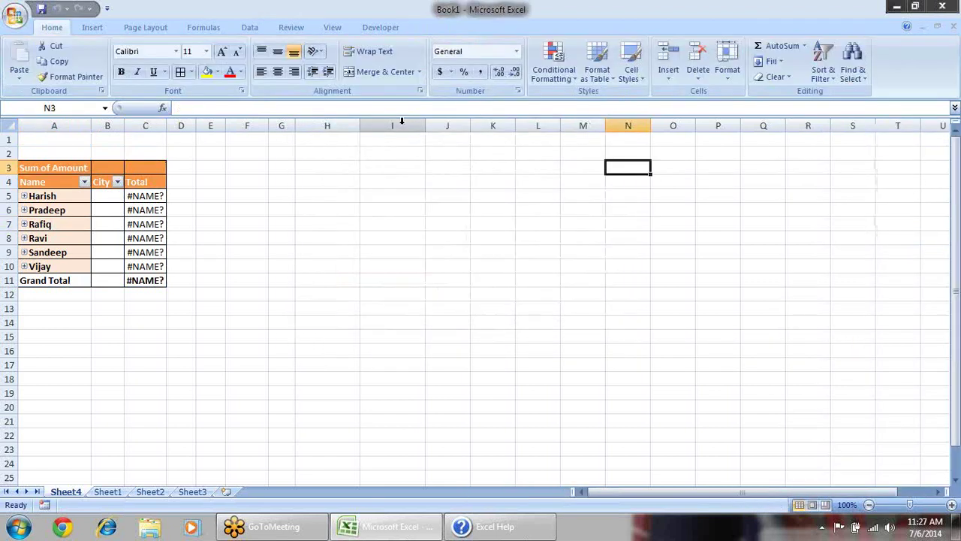
pyautogui.click(148, 220)
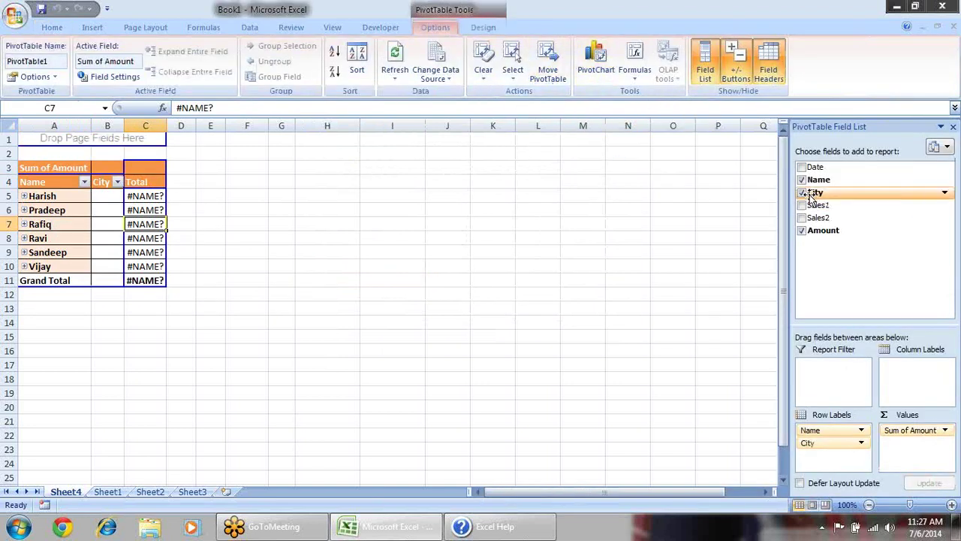
# - Change the pivot table's source data to Sheet1!$A$1:$J$488
pyautogui.click(434, 66)
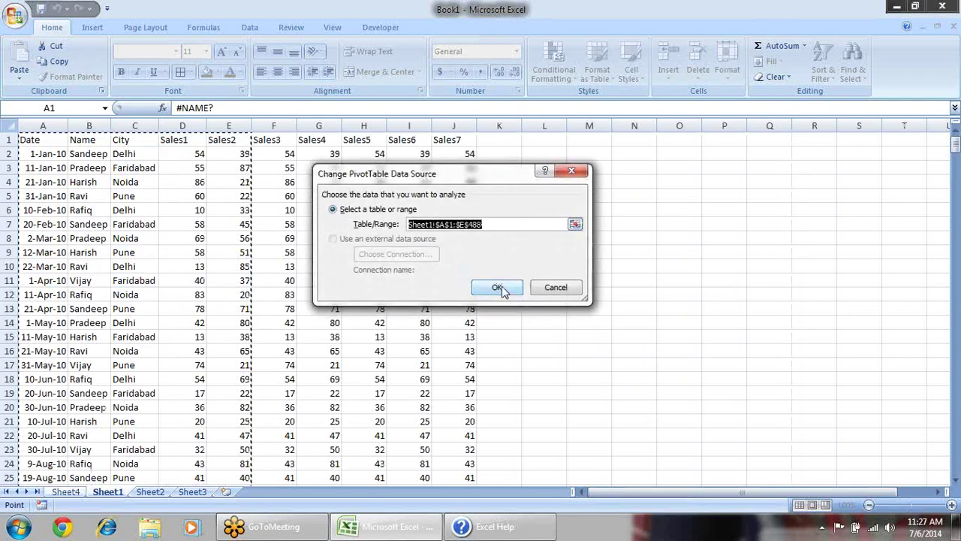
pyautogui.click(574, 224)
pyautogui.moveTo(41, 140); pyautogui.dragTo(446, 145)
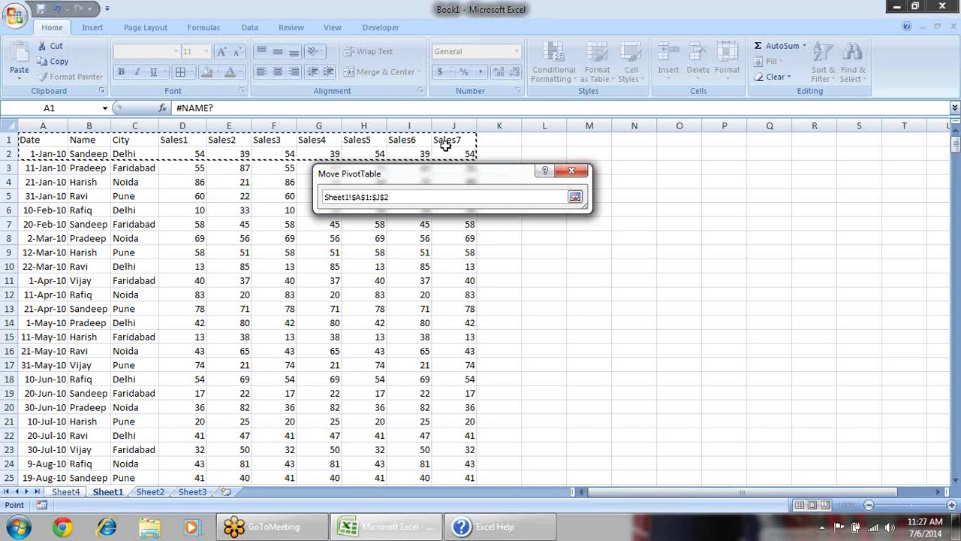
pyautogui.hotkey('ctrl', 'shift', 'Down')
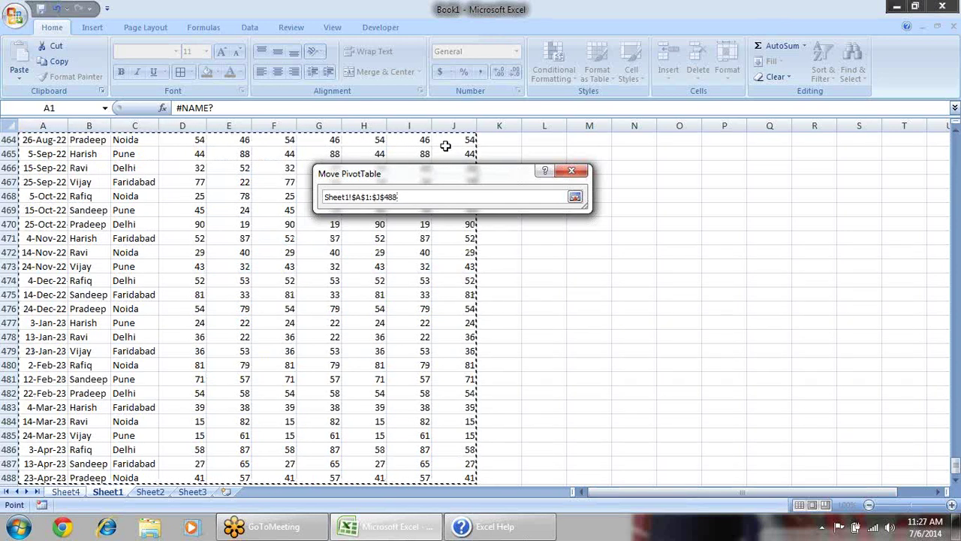
pyautogui.press('Return')
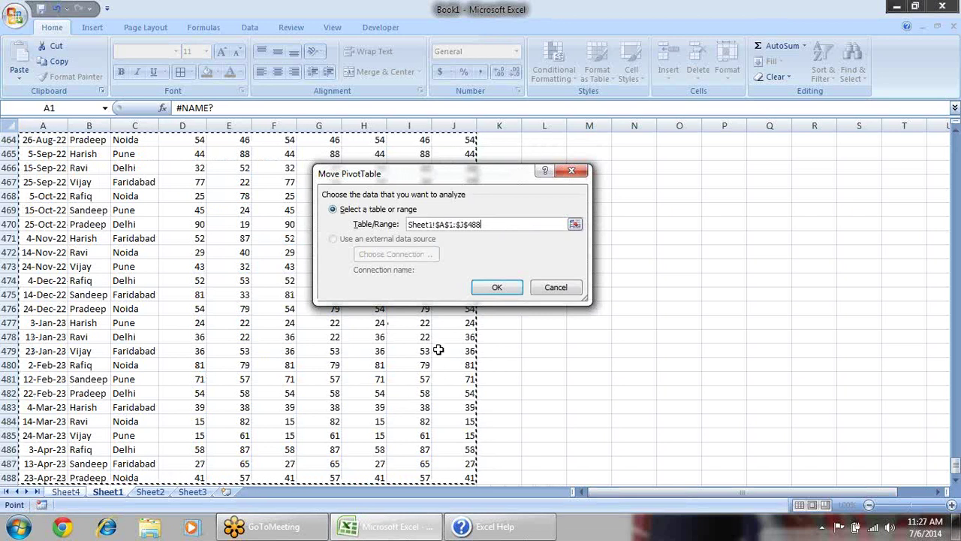
pyautogui.click(493, 290)
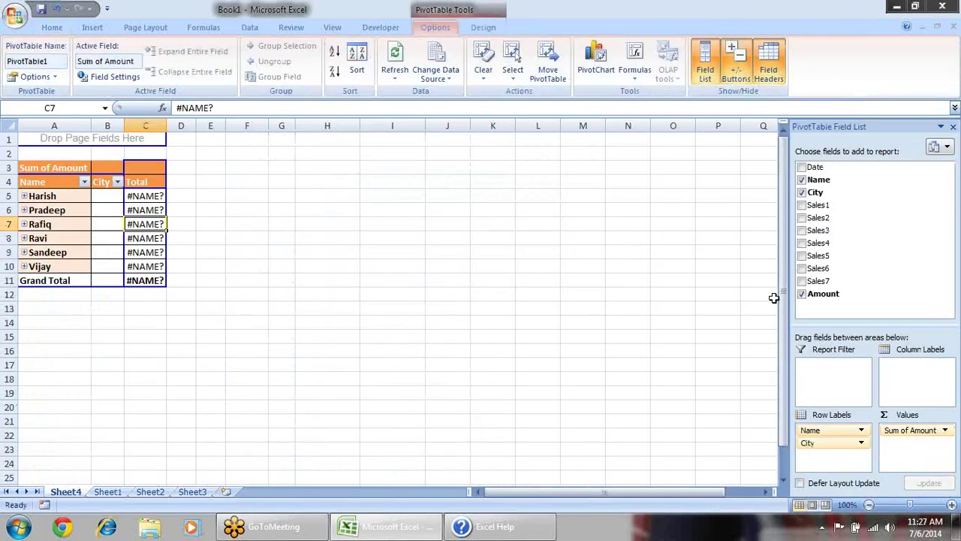
# - Uncheck Amount in the field list so it leaves the pivot's values
pyautogui.click(801, 294)
pyautogui.click(539, 264)
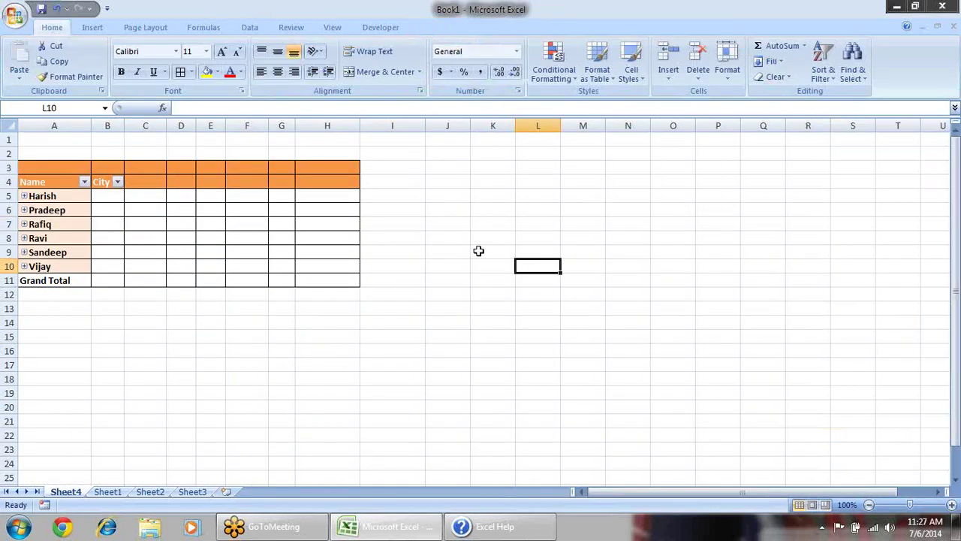
pyautogui.click(252, 222)
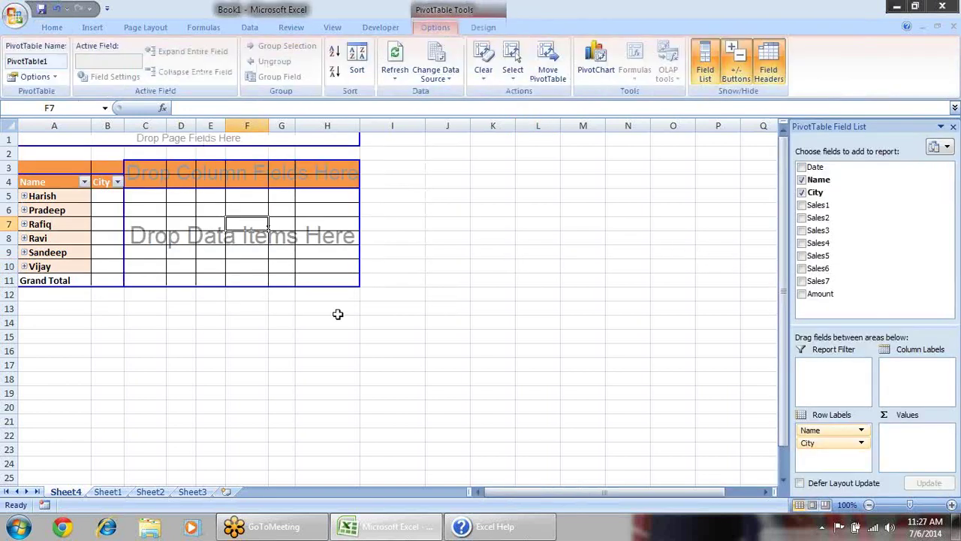
# - Format Sheet1's A1:J488 as a light blue banded table with headers, creating Table1
pyautogui.click(107, 491)
pyautogui.scroll(6, 183, 251)
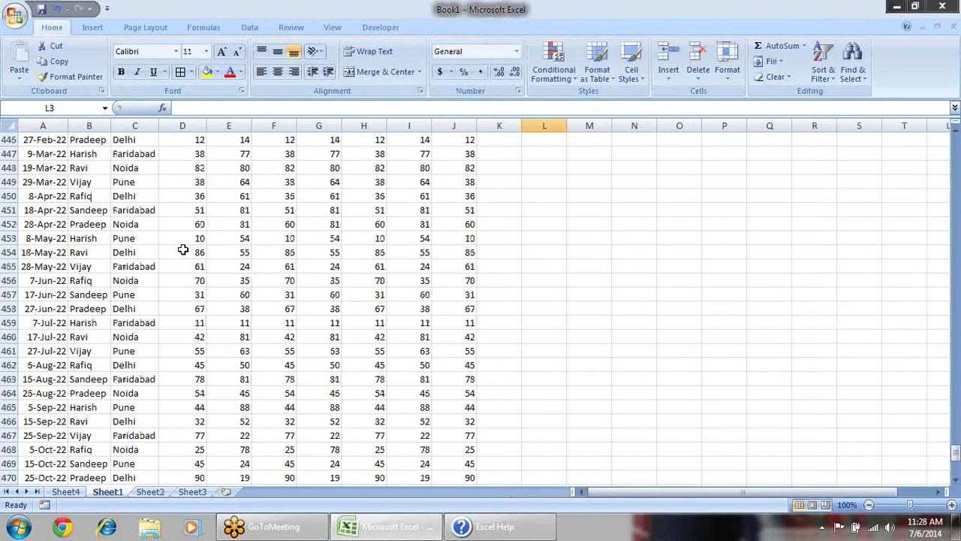
pyautogui.moveTo(955, 451); pyautogui.dragTo(940, 140)
pyautogui.moveTo(32, 141); pyautogui.dragTo(450, 157)
pyautogui.hotkey('ctrl', 'shift', 'Down')
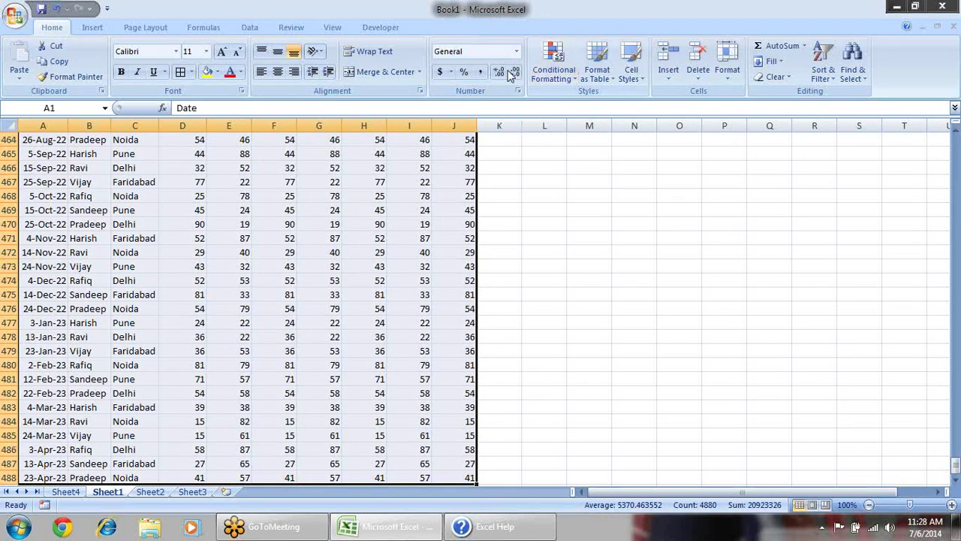
pyautogui.click(604, 79)
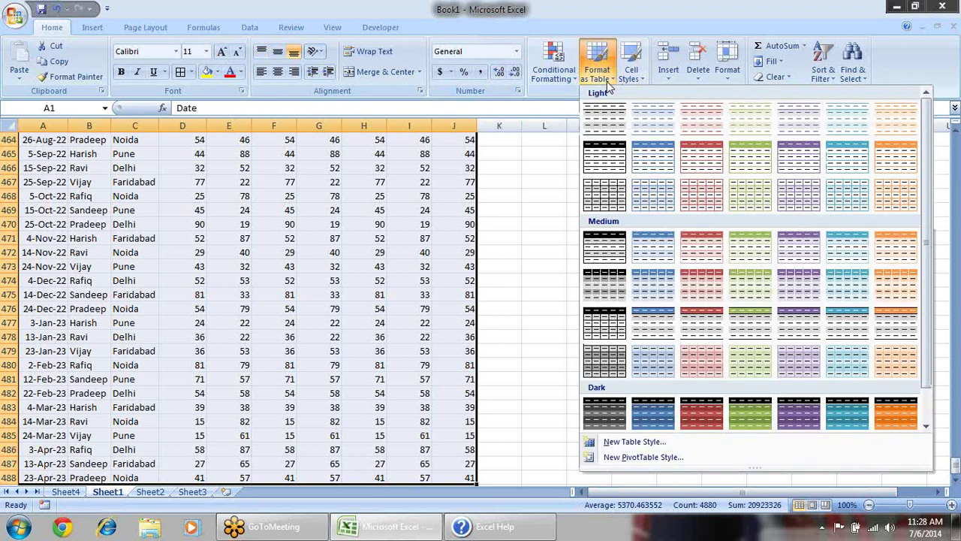
pyautogui.click(653, 159)
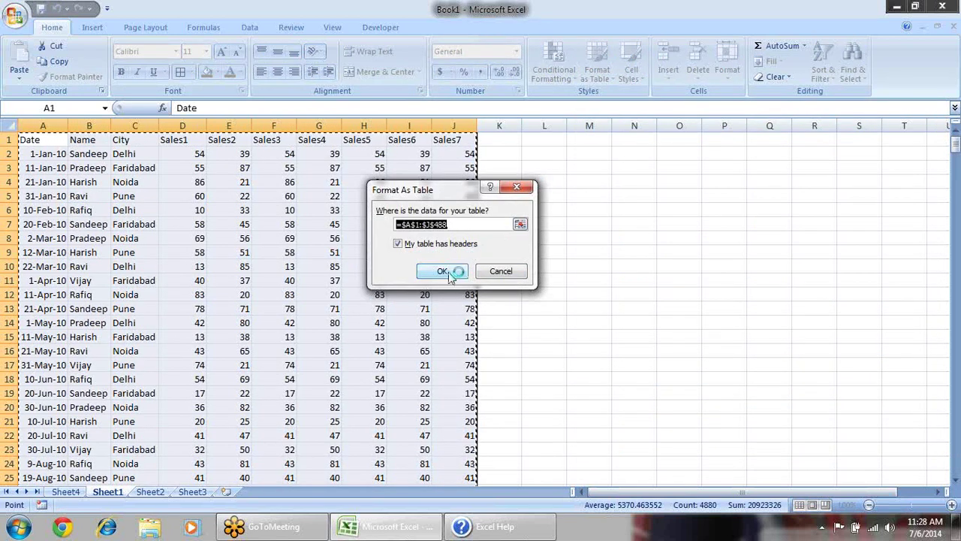
pyautogui.click(443, 271)
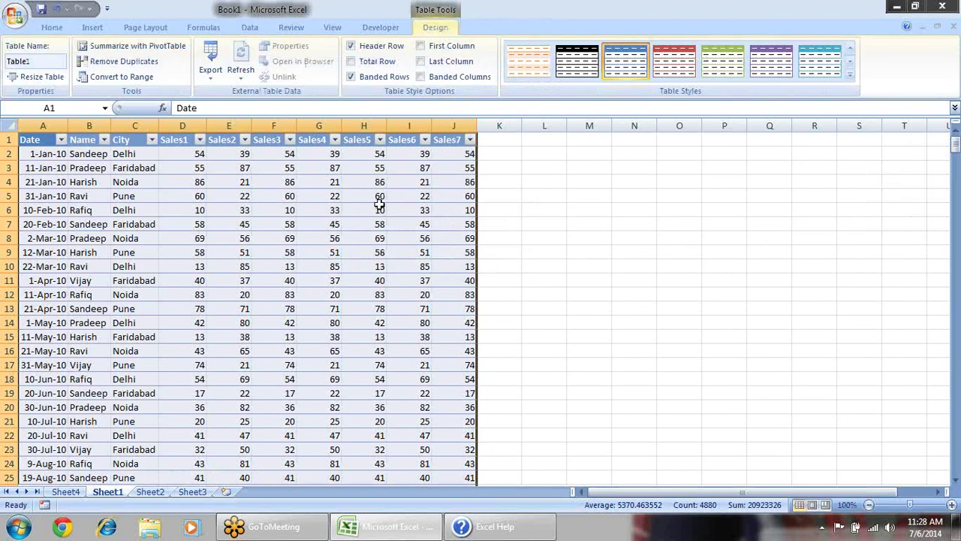
pyautogui.click(300, 193)
pyautogui.click(412, 184)
pyautogui.click(290, 181)
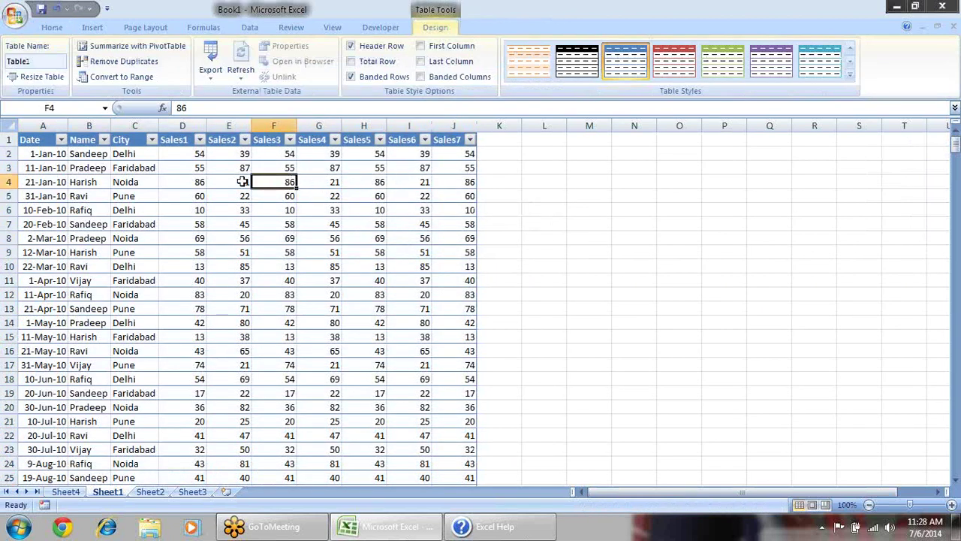
pyautogui.click(173, 183)
pyautogui.click(456, 211)
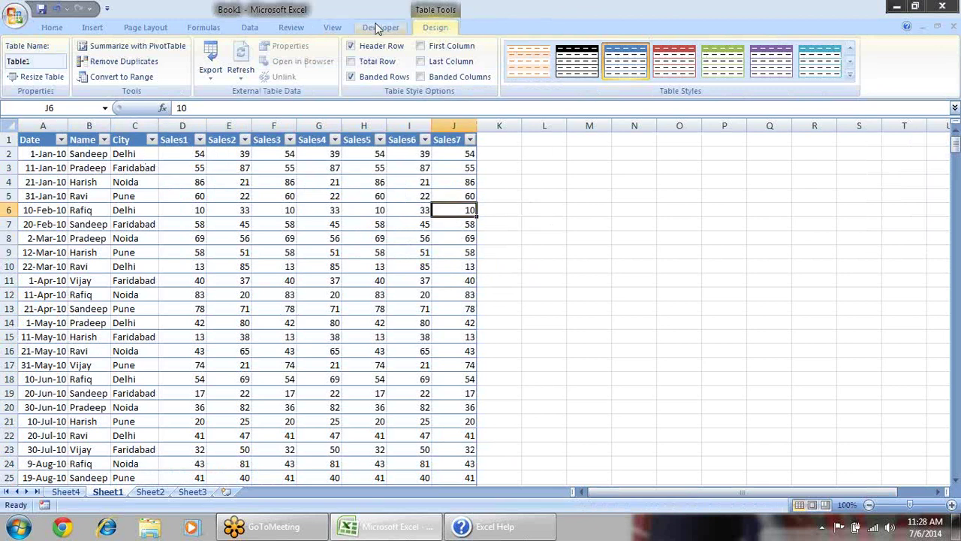
pyautogui.click(501, 147)
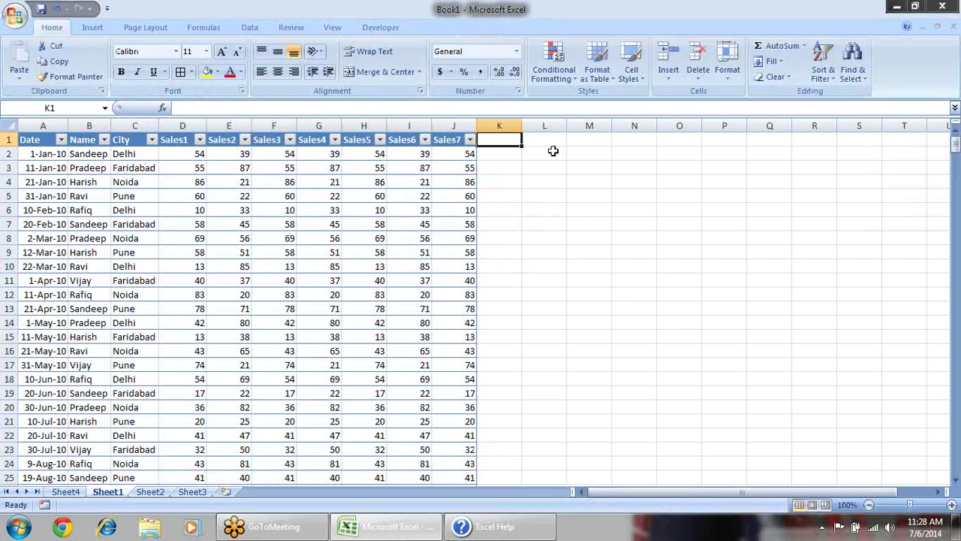
pyautogui.write('sd')
pyautogui.press('Return')
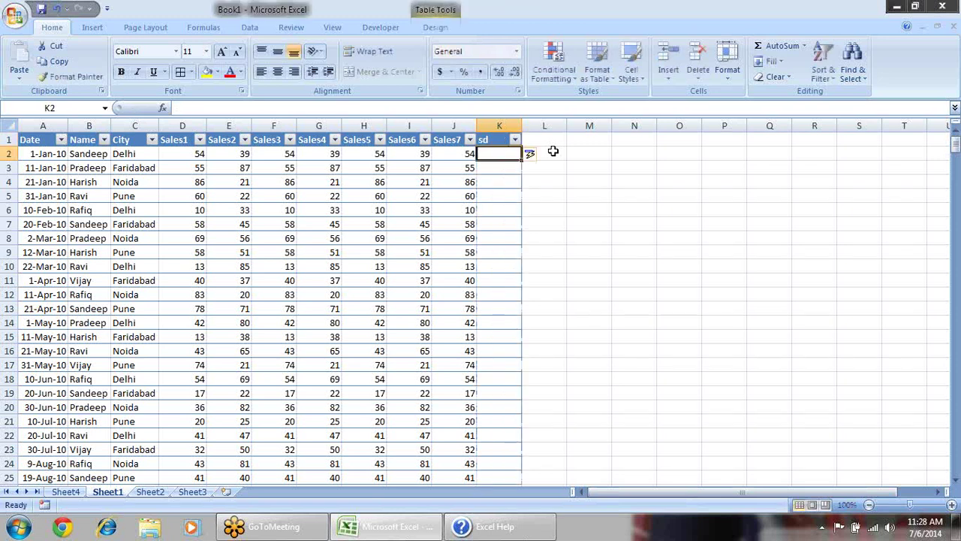
pyautogui.hotkey('ctrl', 'z')
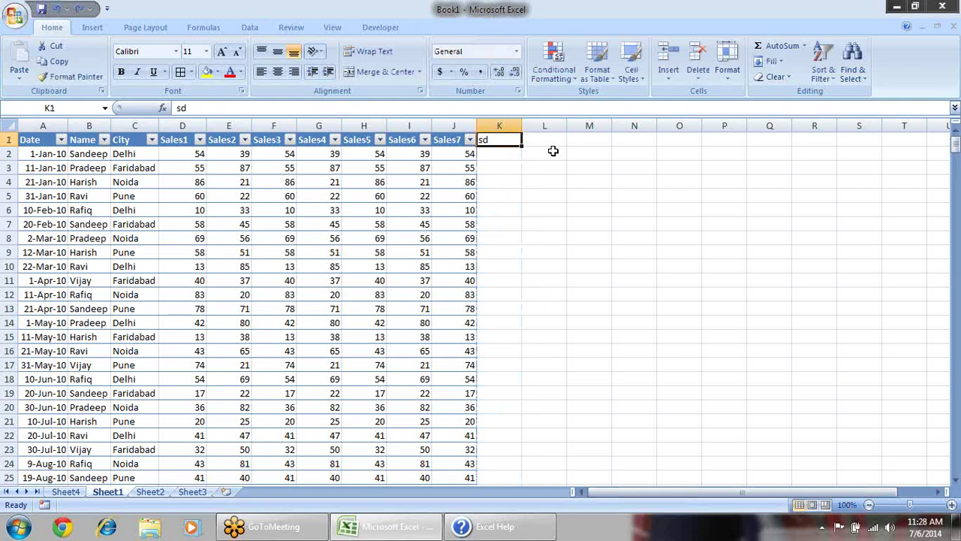
pyautogui.click(76, 167)
pyautogui.hotkey('ctrl', 'Down')
pyautogui.press('Down')
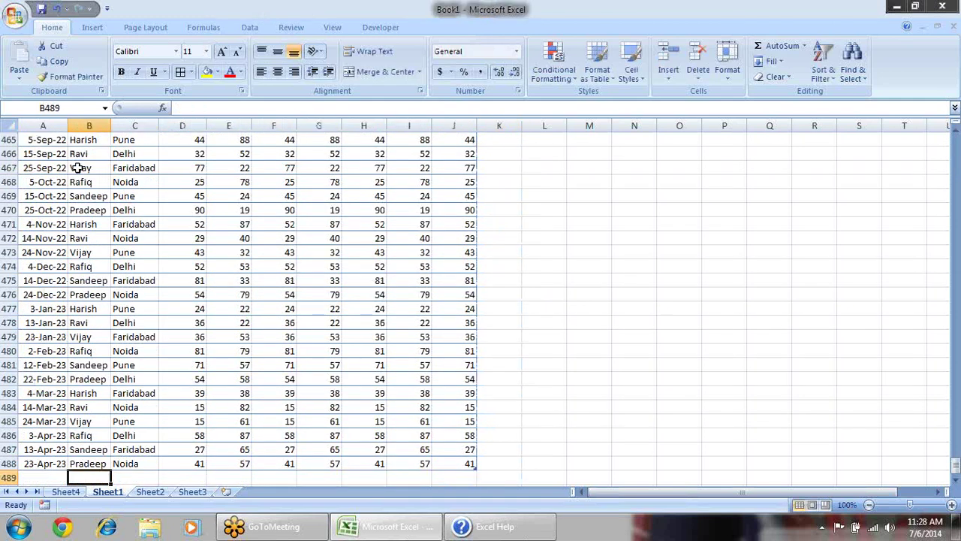
pyautogui.write('d')
pyautogui.press('Return')
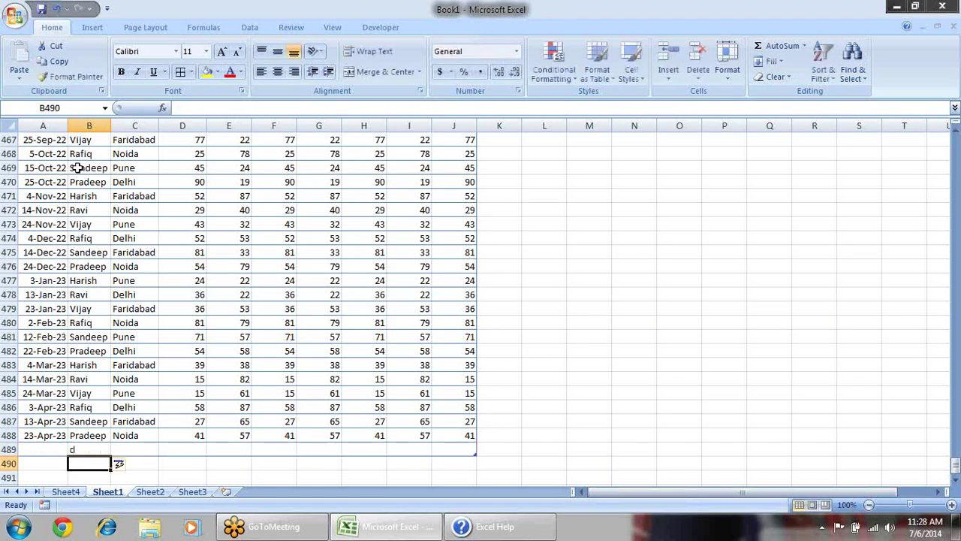
pyautogui.press('Up')
pyautogui.press('Right')
pyautogui.press('Right')
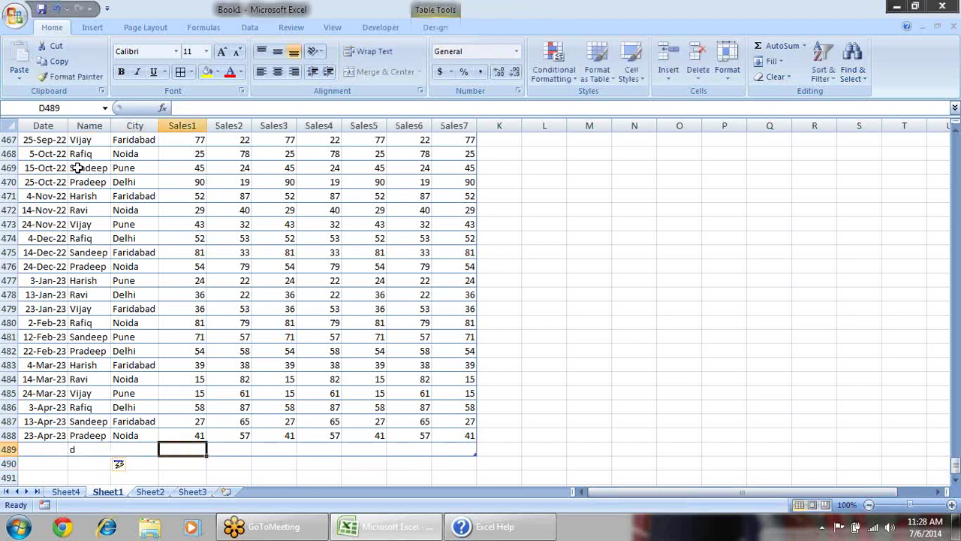
pyautogui.scroll(-1, 513, 280)
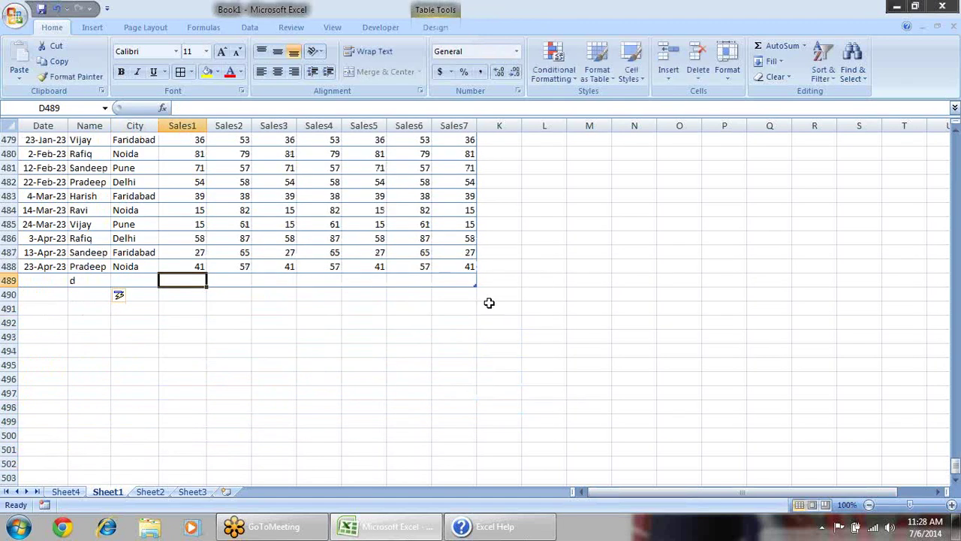
pyautogui.moveTo(473, 283)
pyautogui.mouseDown()
pyautogui.moveTo(480, 386)
pyautogui.moveTo(476, 275)
pyautogui.mouseUp()
pyautogui.click(8, 282)
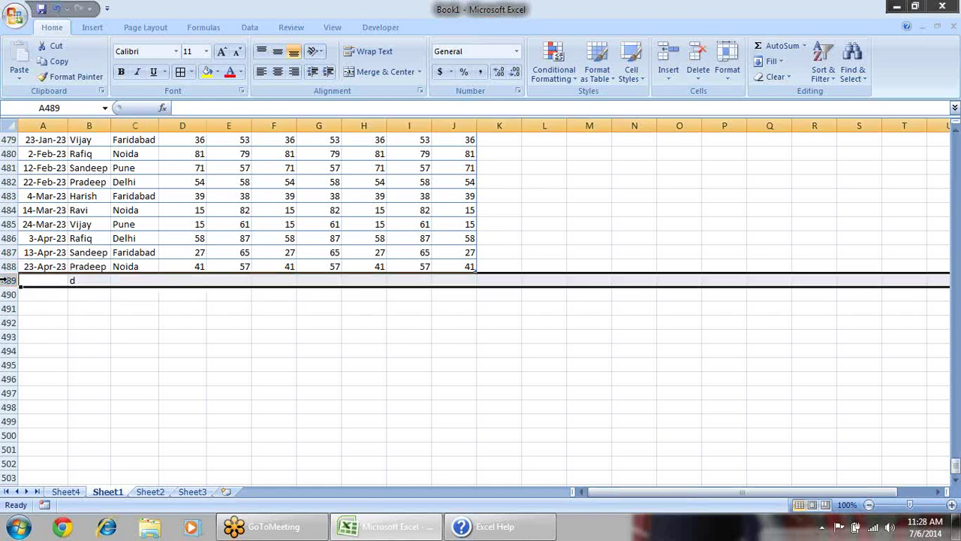
pyautogui.click(229, 322)
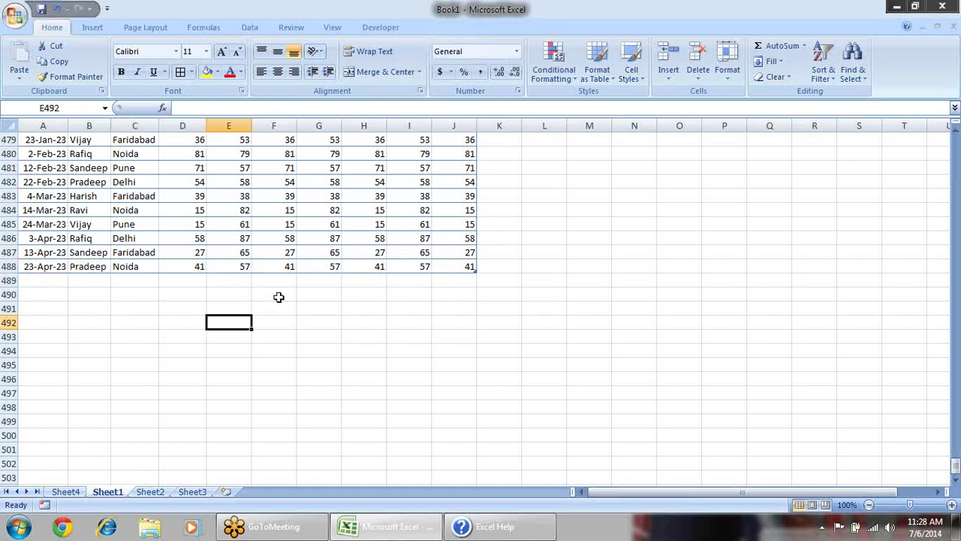
pyautogui.click(71, 490)
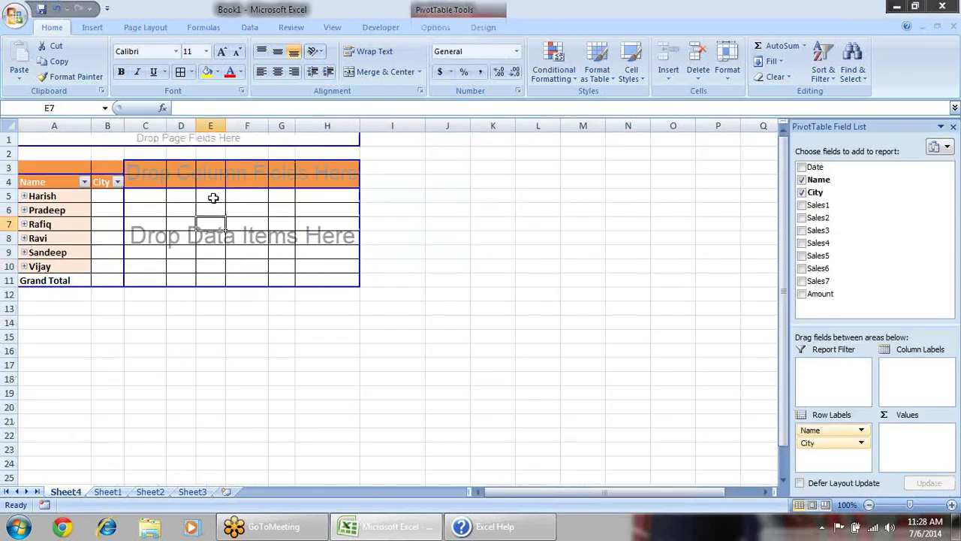
pyautogui.click(392, 25)
pyautogui.click(330, 27)
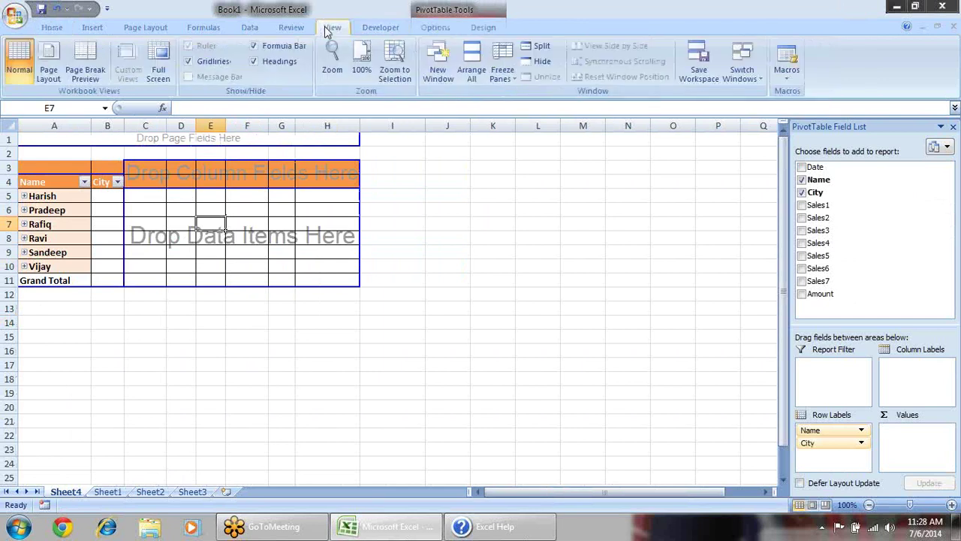
pyautogui.click(434, 27)
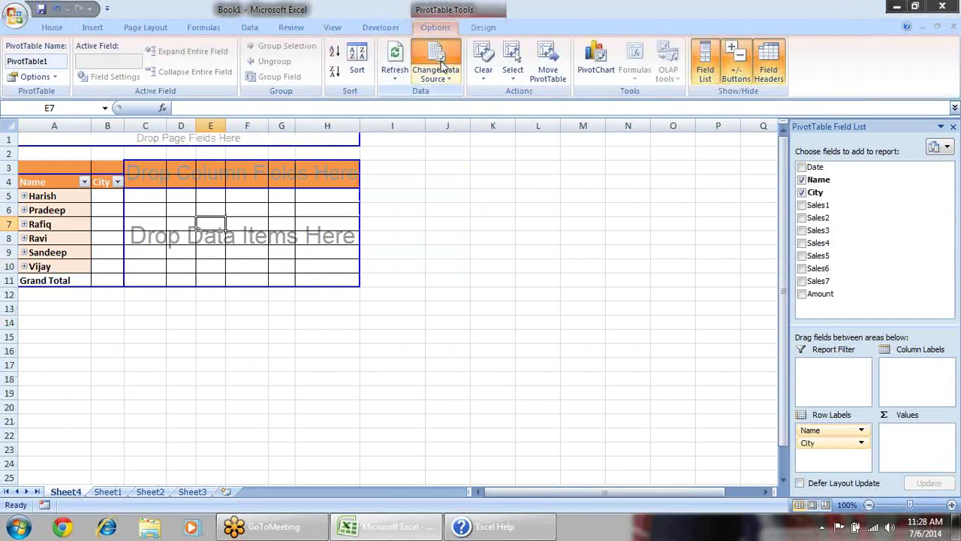
pyautogui.click(441, 65)
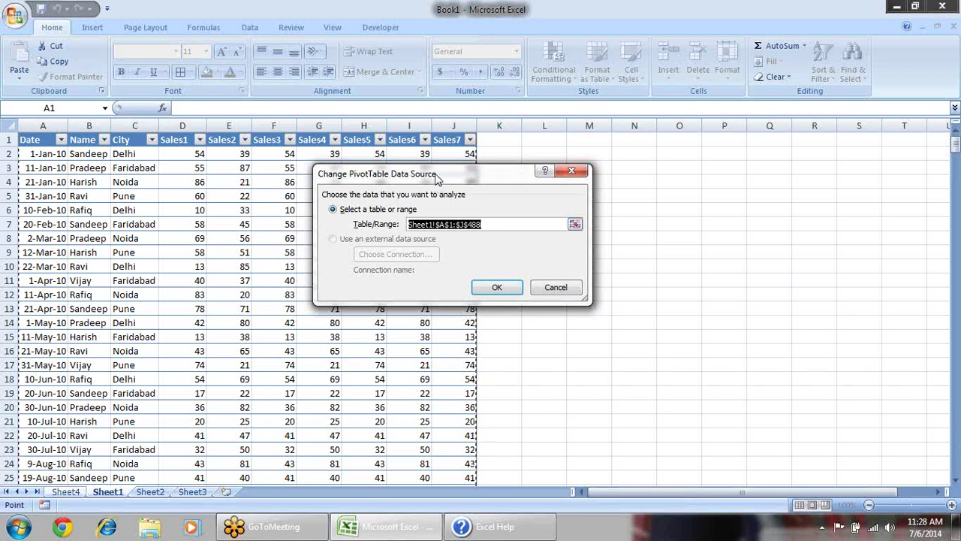
pyautogui.moveTo(464, 178); pyautogui.dragTo(638, 171)
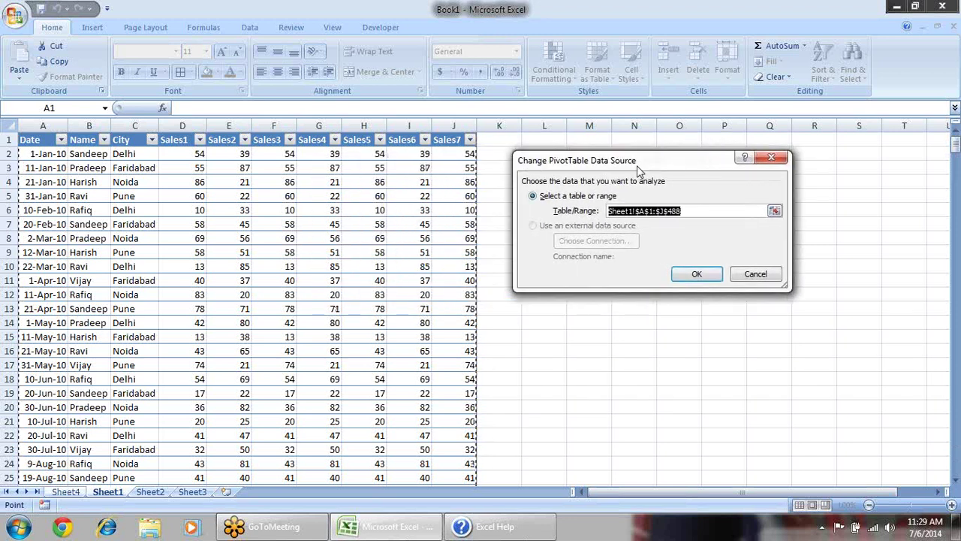
pyautogui.press('Return')
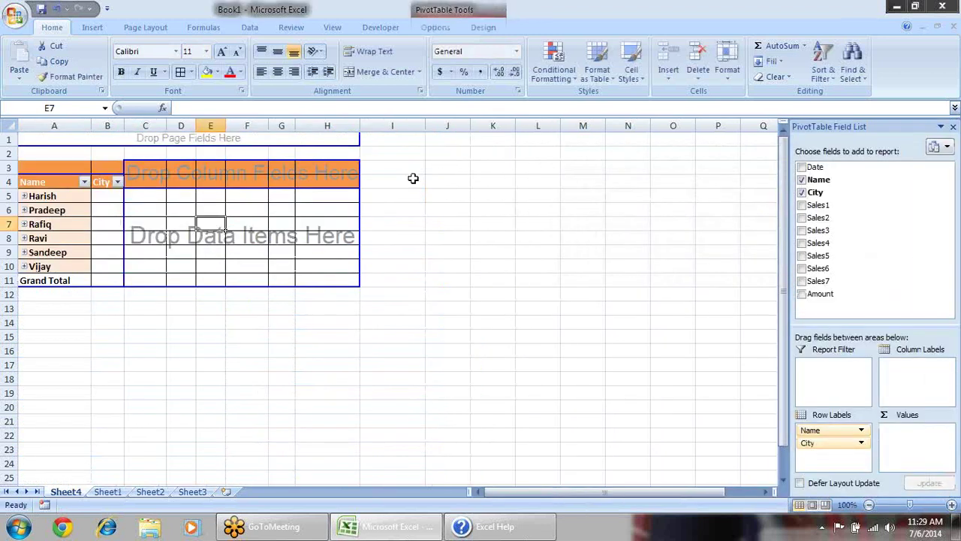
pyautogui.click(107, 491)
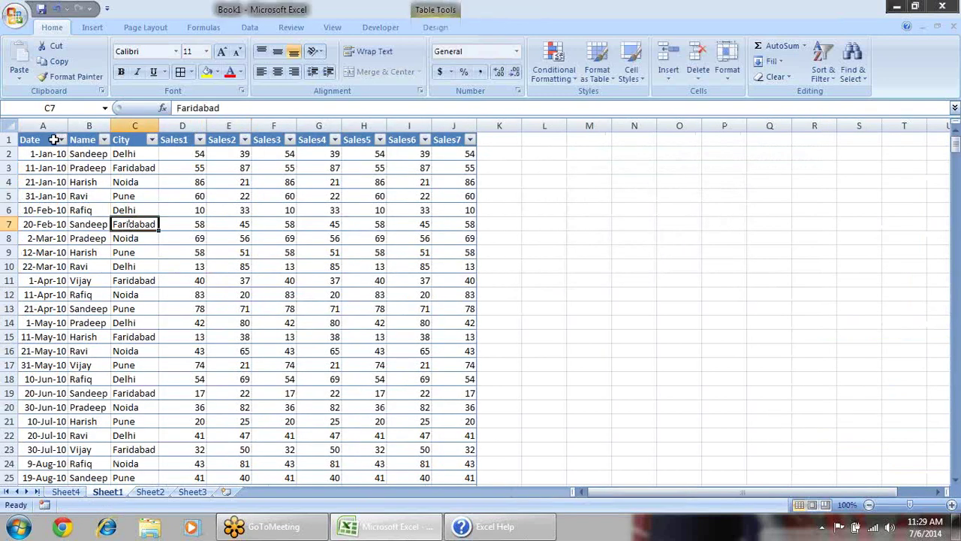
# - Select all of the sales table and name it 'data' in the Name Box
pyautogui.click(43, 133)
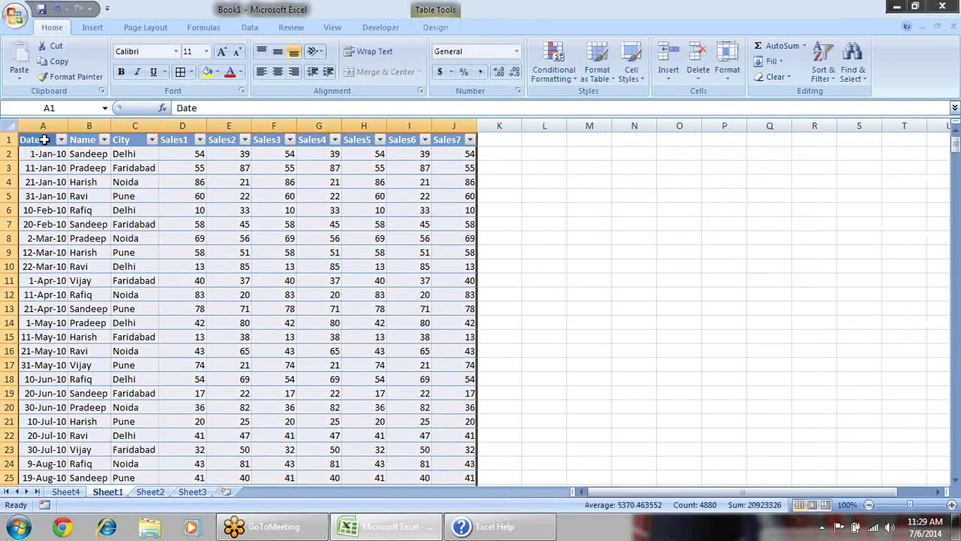
pyautogui.click(84, 180)
pyautogui.hotkey('ctrl', 'a')
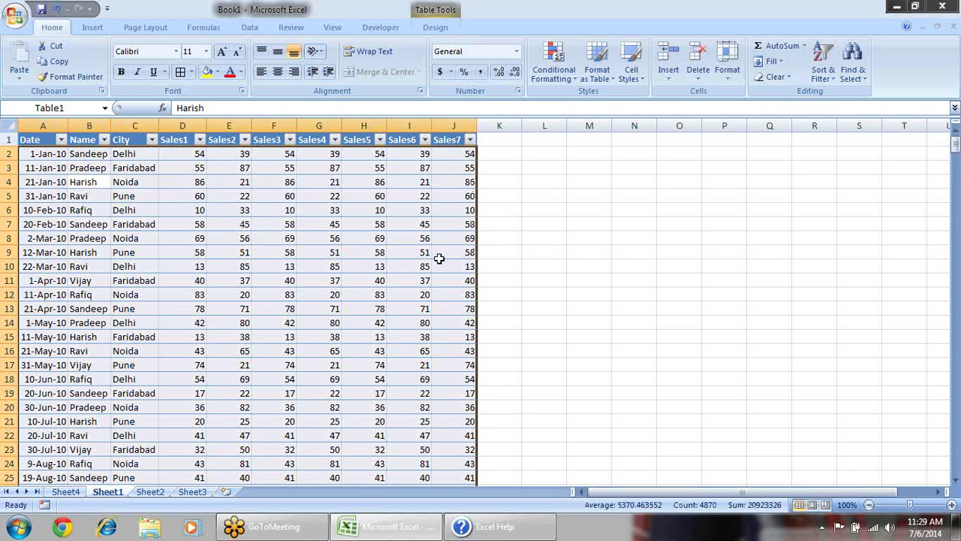
pyautogui.click(78, 108)
pyautogui.write('data')
pyautogui.press('Return')
pyautogui.click(82, 107)
pyautogui.write('data')
pyautogui.press('Return')
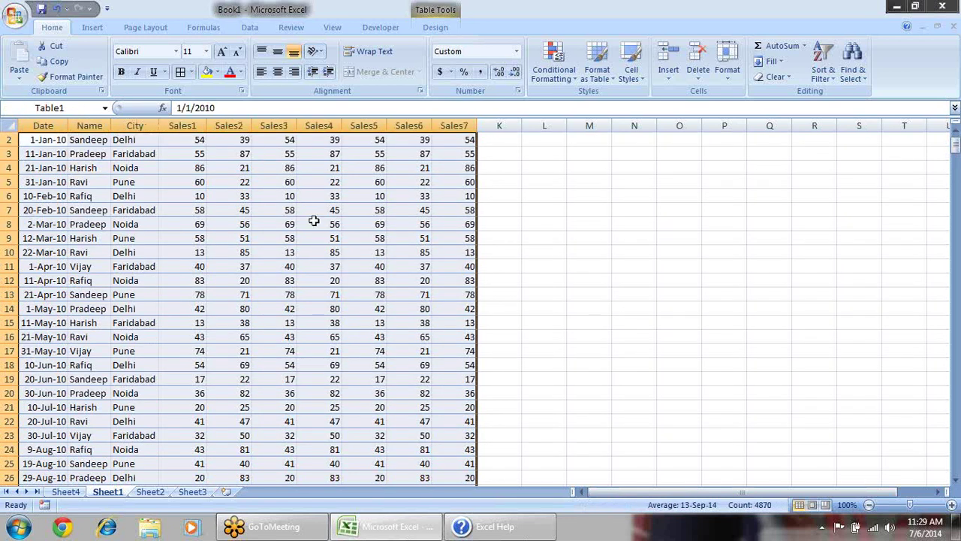
# - Reselect the table from A1 through column J down to row 488
pyautogui.scroll(1, 301, 212)
pyautogui.click(42, 139)
pyautogui.moveTo(39, 137); pyautogui.dragTo(459, 168)
pyautogui.hotkey('ctrl', 'shift', 'Down')
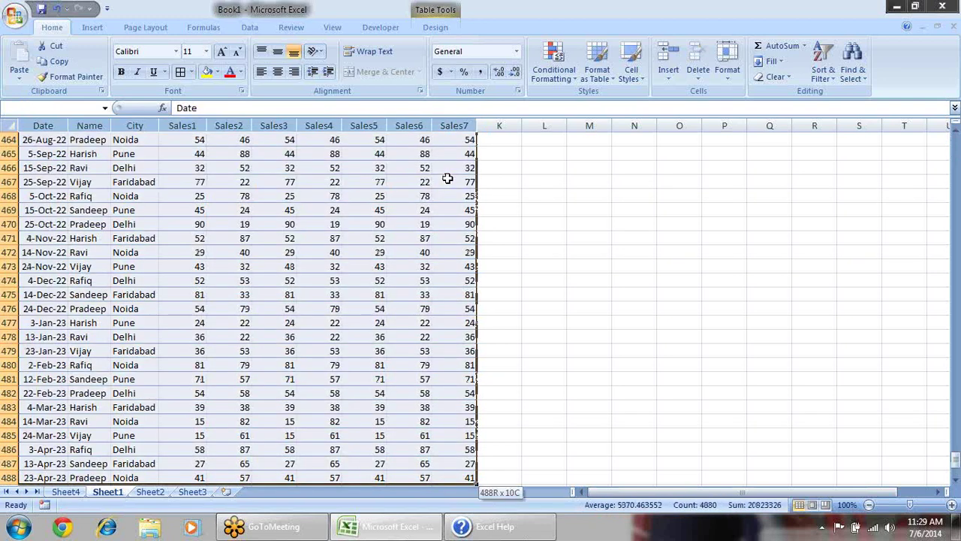
pyautogui.scroll(-3, 454, 188)
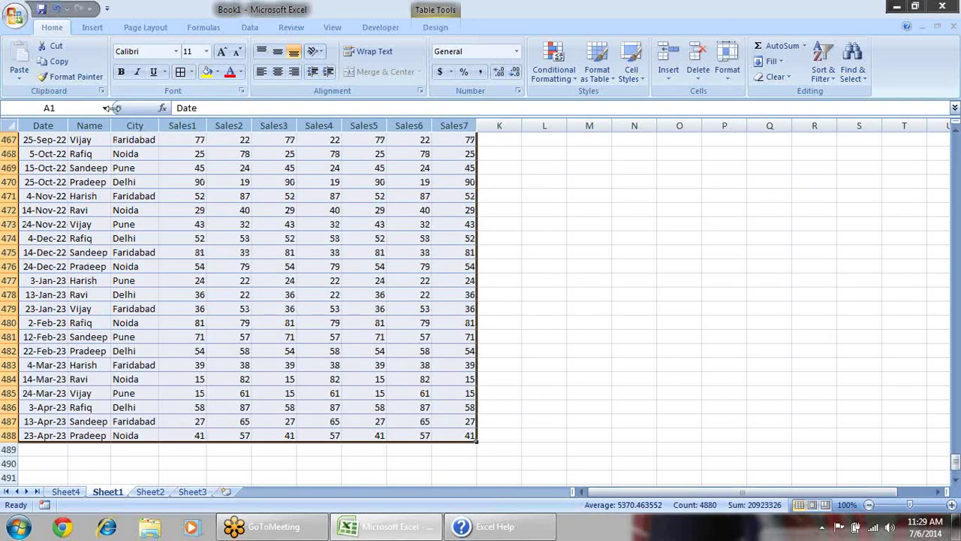
# - Select Table1 from the Name Box list and check its range name
pyautogui.click(106, 109)
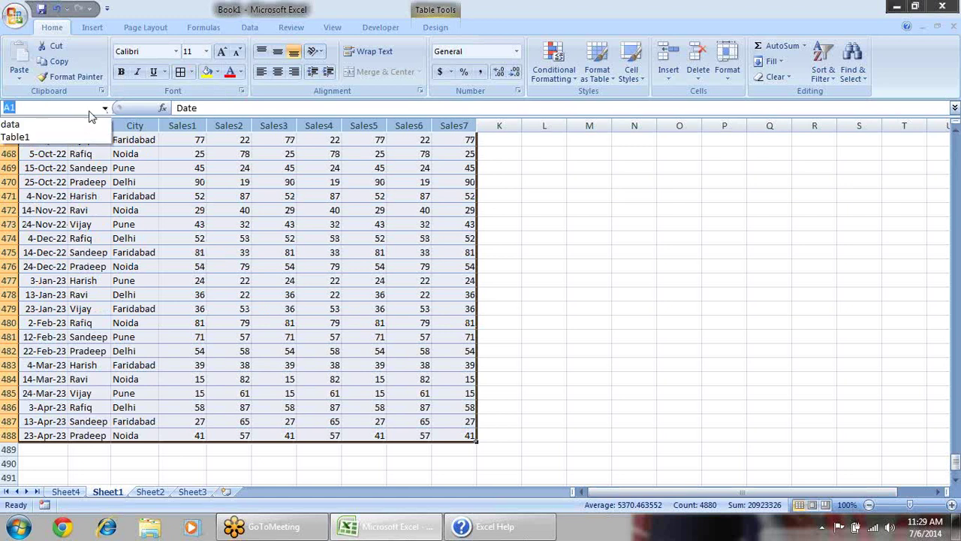
pyautogui.click(88, 137)
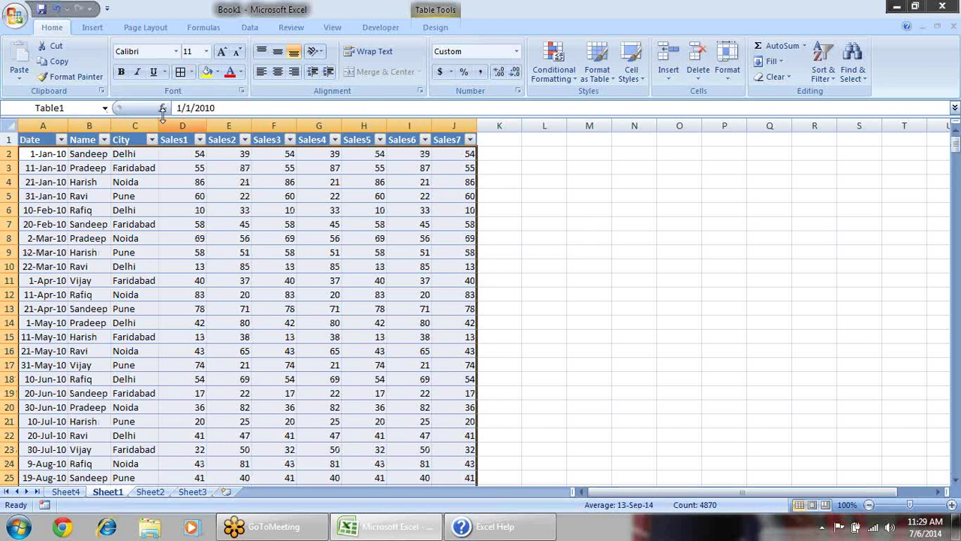
pyautogui.click(93, 109)
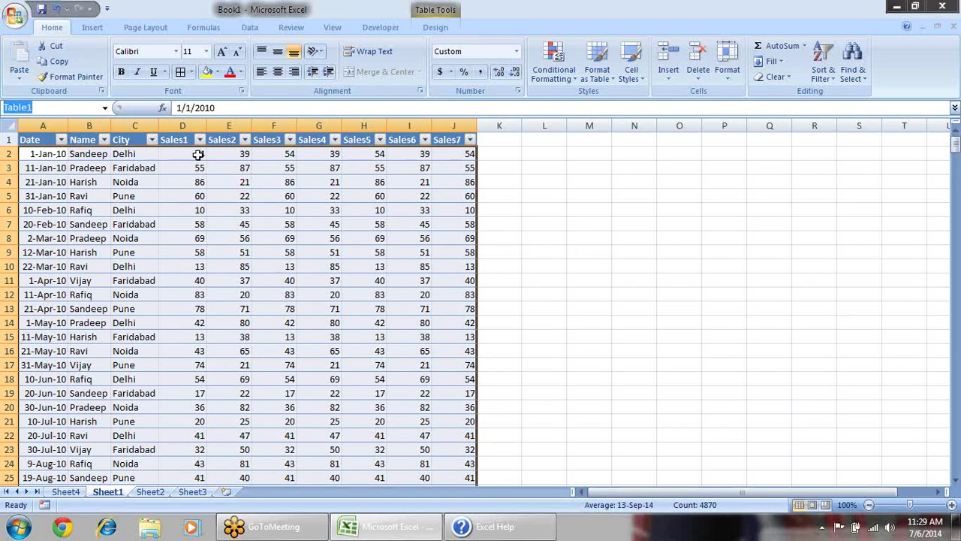
pyautogui.press('Return')
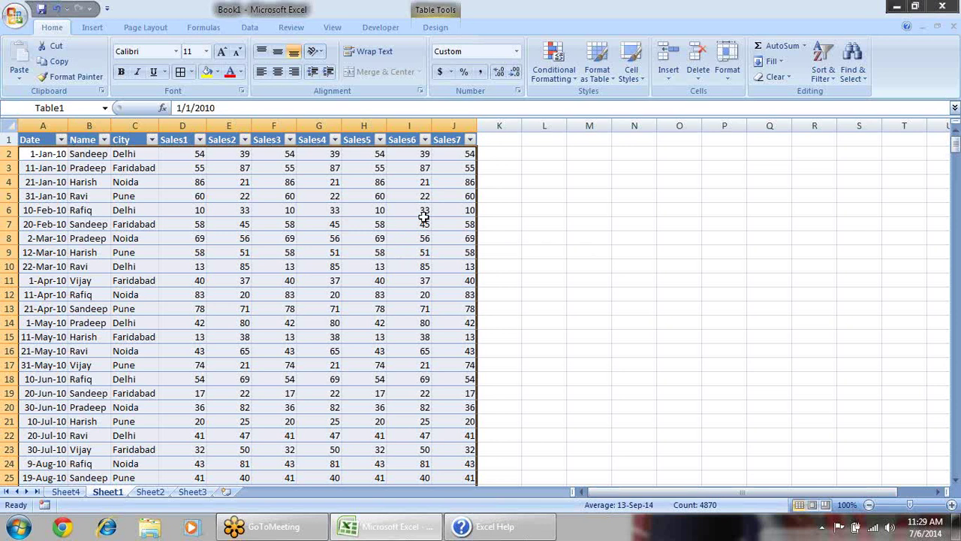
pyautogui.click(533, 288)
# - Select the Sales1–Sales7 columns and the table rows from the headers down to inspect its extent
pyautogui.moveTo(184, 135); pyautogui.dragTo(481, 173)
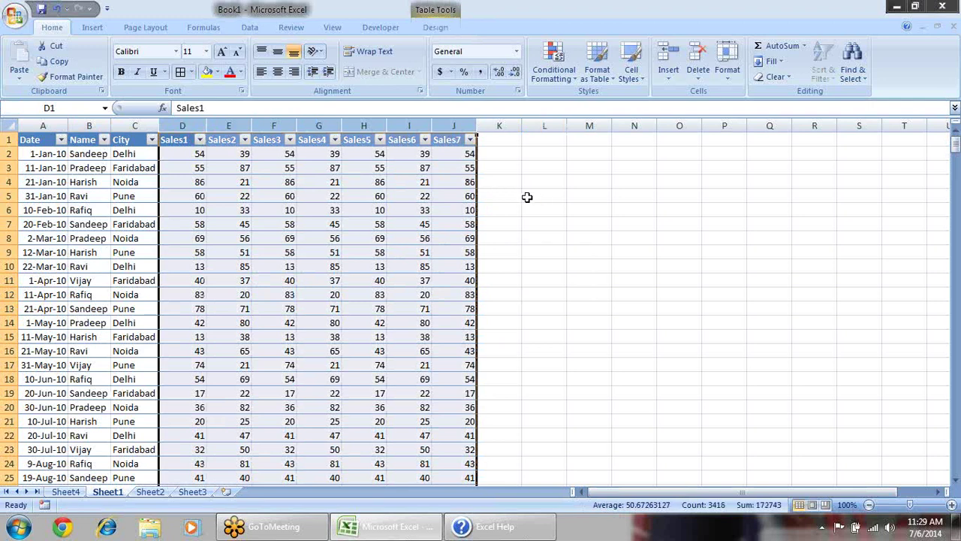
pyautogui.click(146, 182)
pyautogui.click(35, 139)
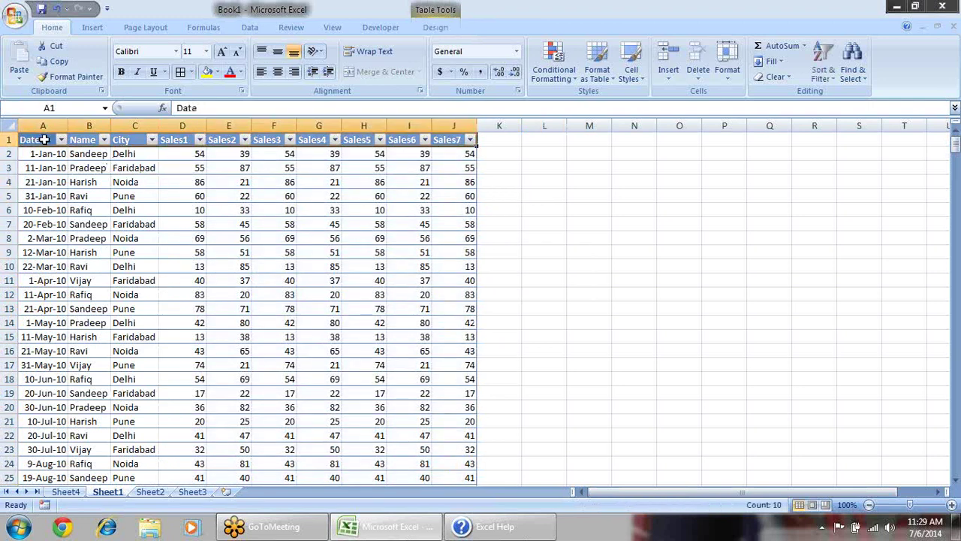
pyautogui.hotkey('ctrl', 'shift', 'Down')
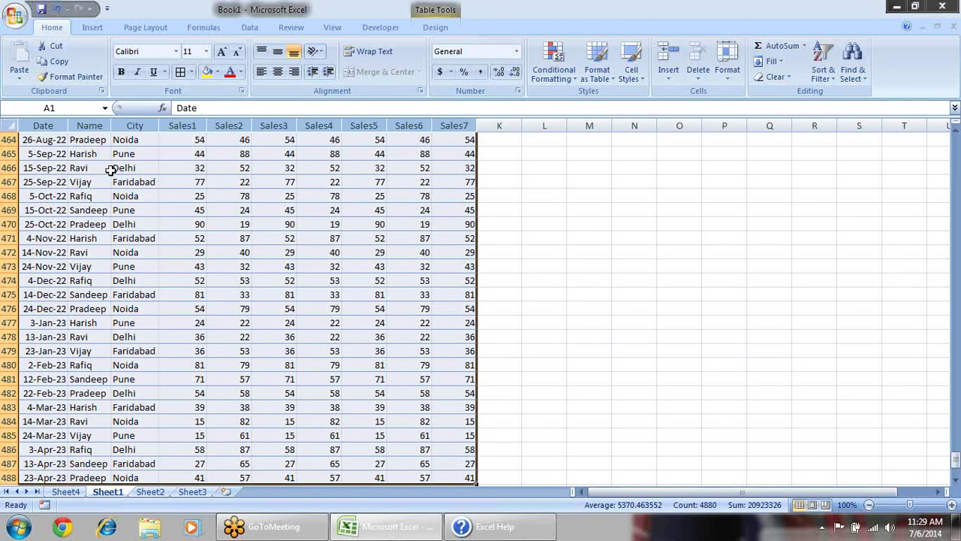
pyautogui.scroll(-2, 112, 172)
pyautogui.scroll(9, 124, 180)
pyautogui.scroll(16, 121, 182)
pyautogui.moveTo(956, 422); pyautogui.dragTo(955, 141)
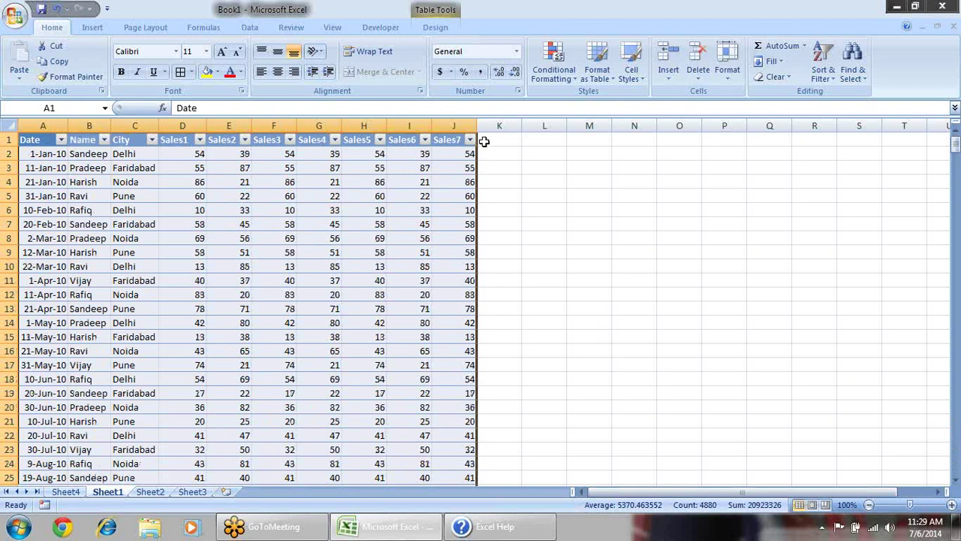
pyautogui.click(460, 138)
pyautogui.moveTo(453, 140); pyautogui.dragTo(48, 463)
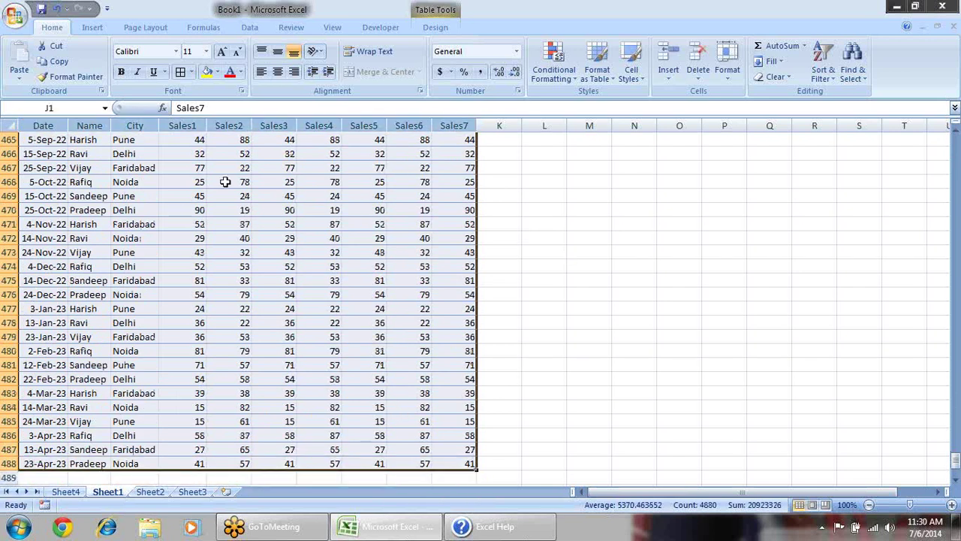
# - Select Table1 again from the Name Box, then return to the Sheet4 pivot table
pyautogui.click(105, 108)
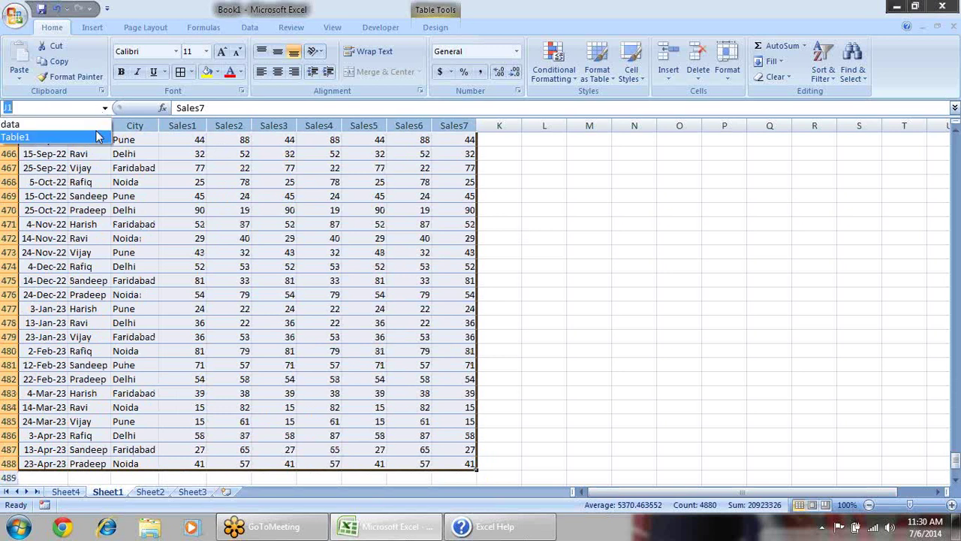
pyautogui.click(96, 137)
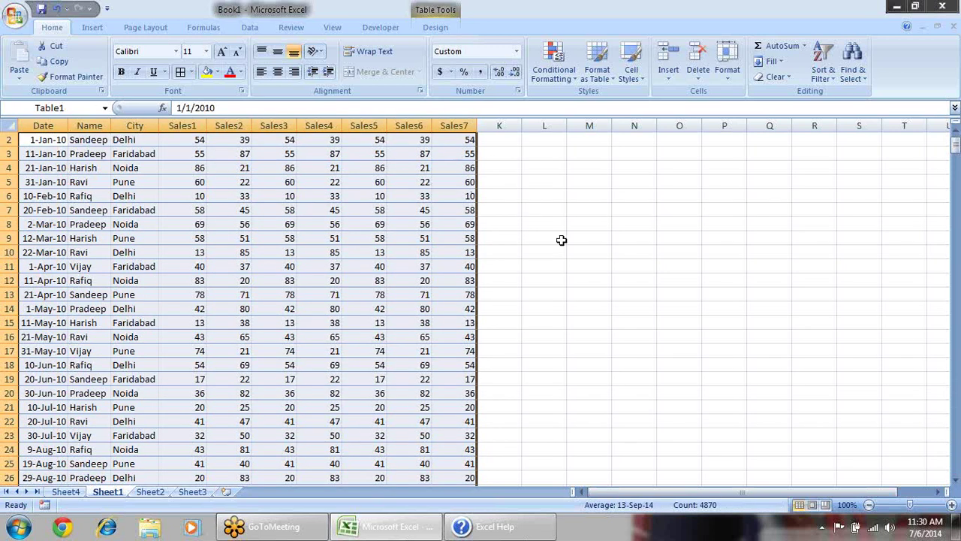
pyautogui.scroll(1, 563, 252)
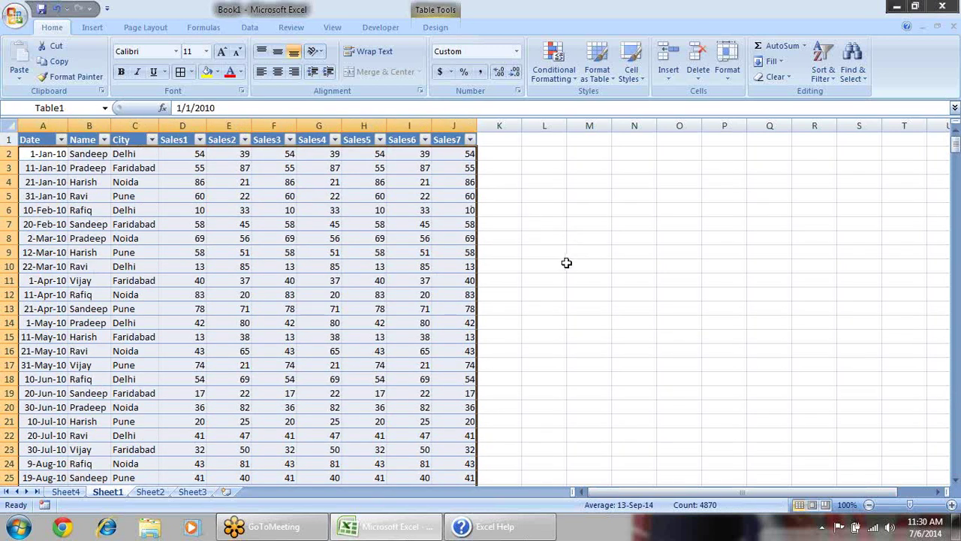
pyautogui.click(630, 303)
pyautogui.click(66, 491)
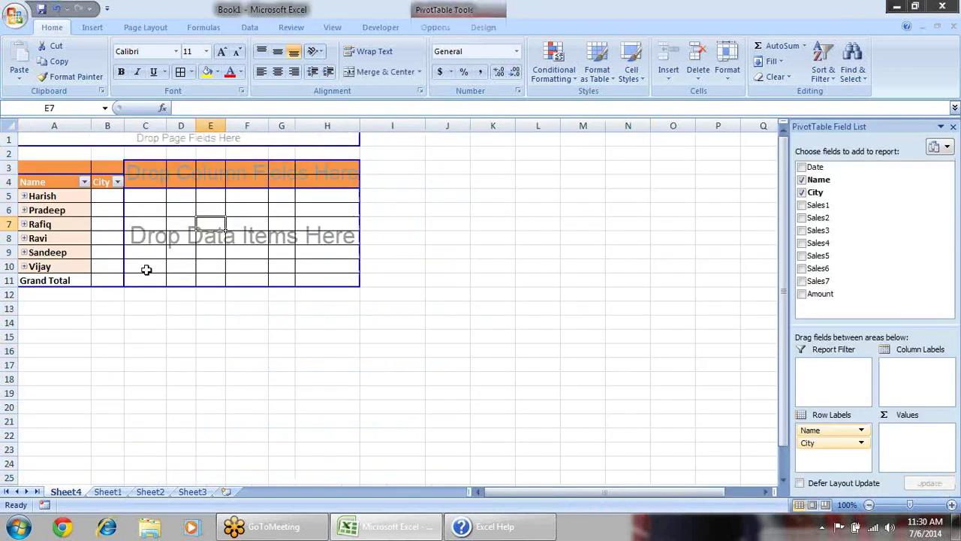
# - Change the pivot table's data source to table1
pyautogui.click(169, 203)
pyautogui.click(380, 27)
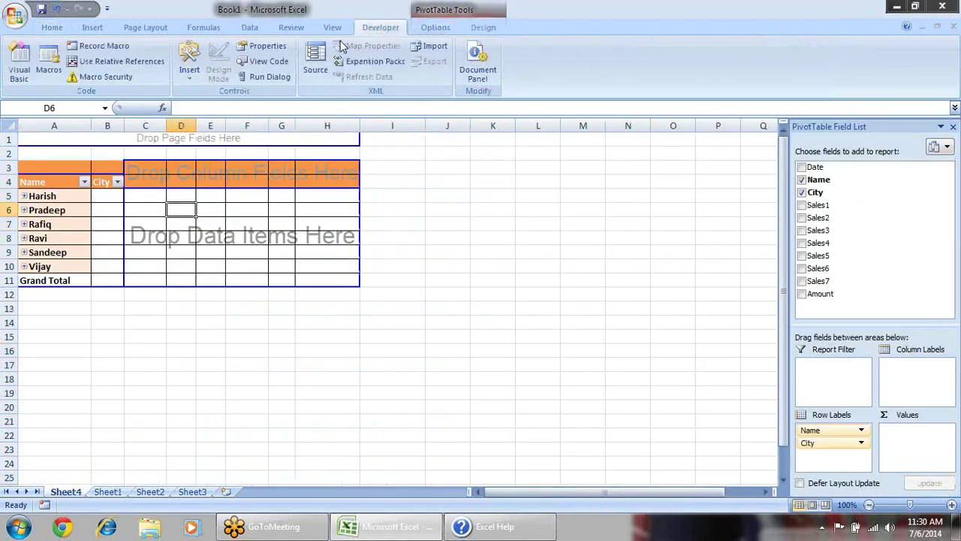
pyautogui.click(433, 28)
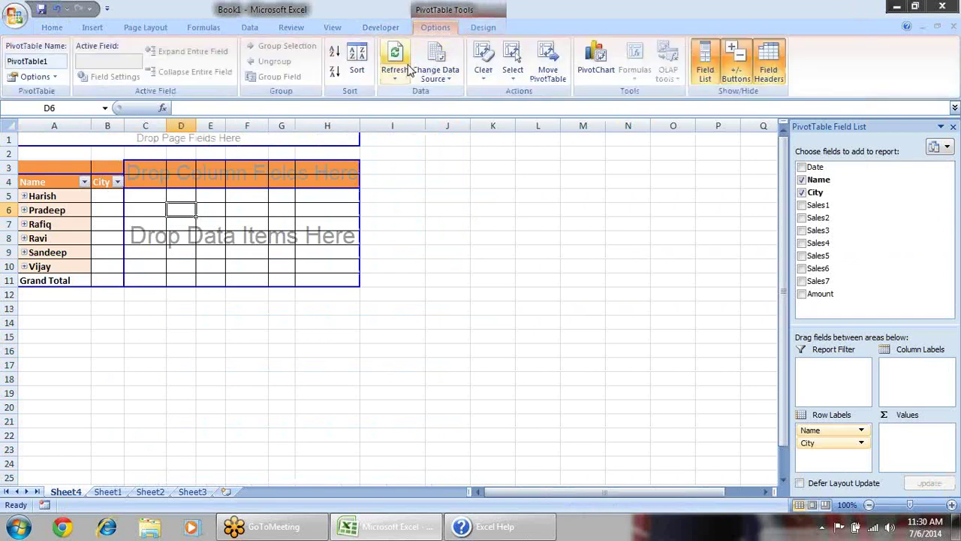
pyautogui.click(436, 57)
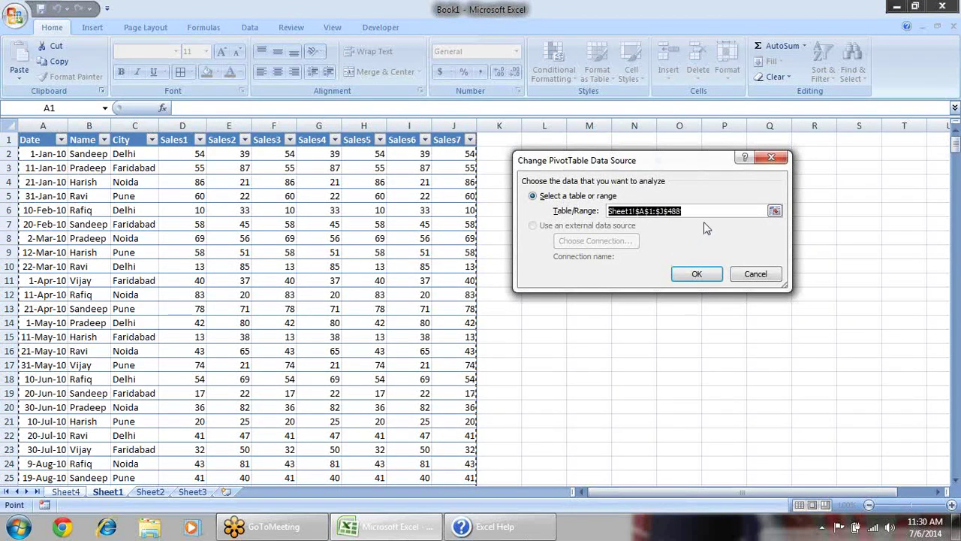
pyautogui.click(687, 210)
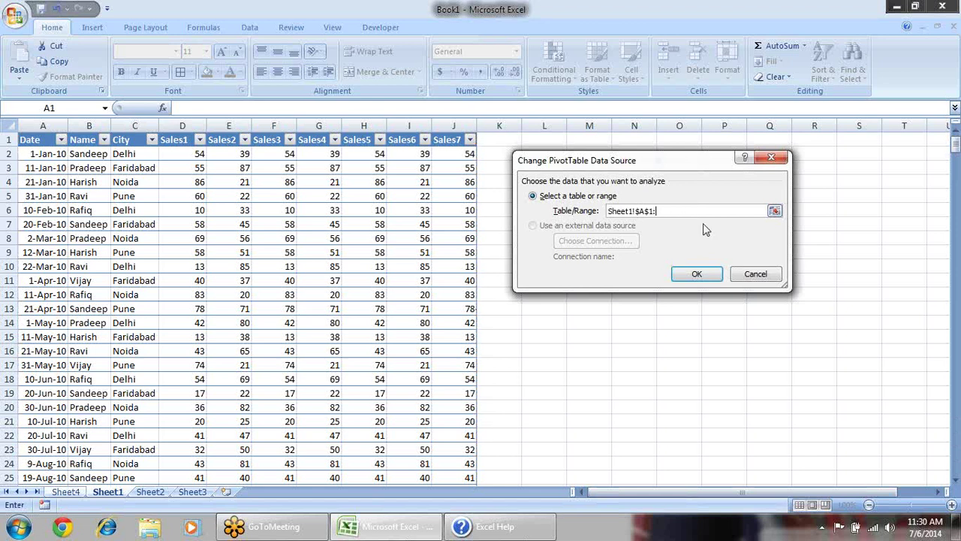
pyautogui.write('table1')
pyautogui.click(695, 274)
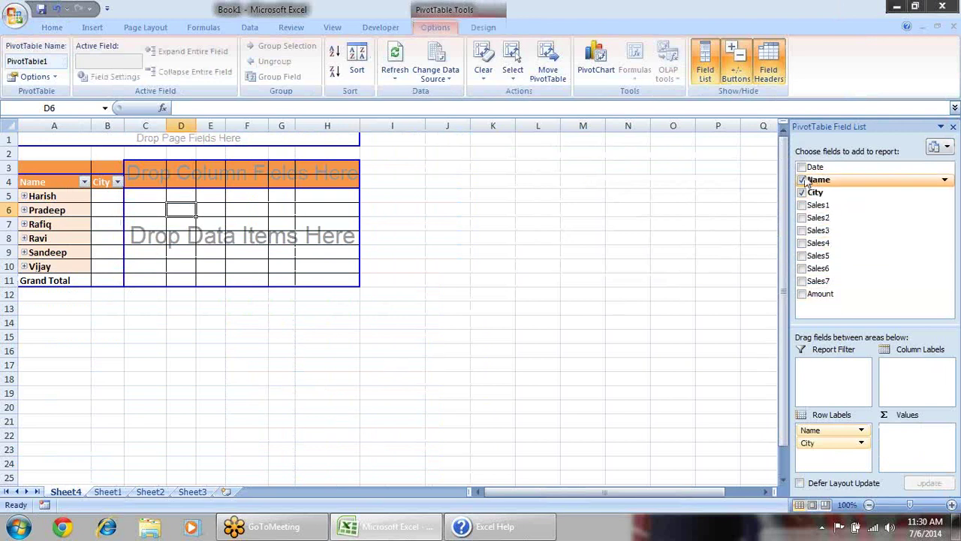
# - Drag City out of Row Labels so only names remain, then show Sheet1
pyautogui.moveTo(863, 446); pyautogui.dragTo(698, 345)
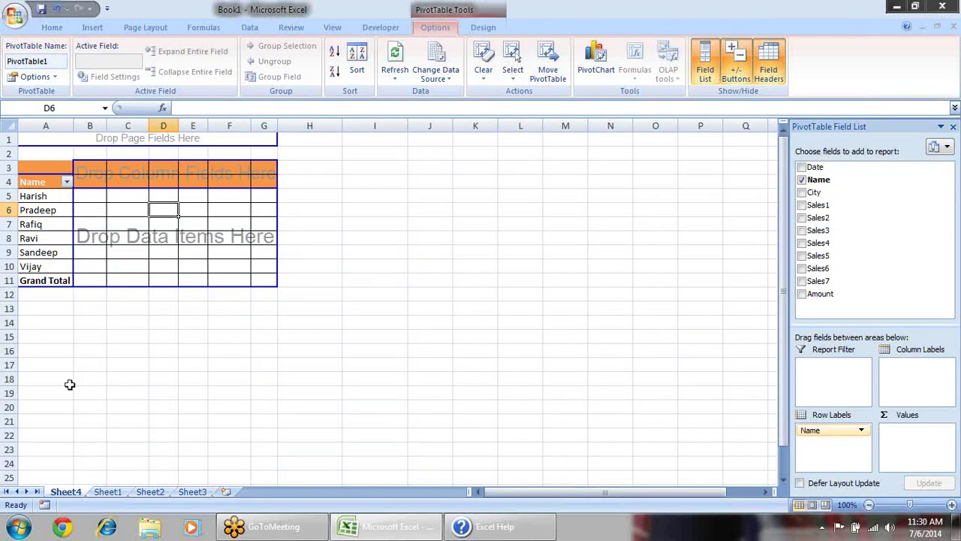
pyautogui.click(107, 491)
pyautogui.scroll(-1, 112, 362)
# - Enter a new salesperson's name and the city Faridabad in row 489, below the table
pyautogui.click(78, 308)
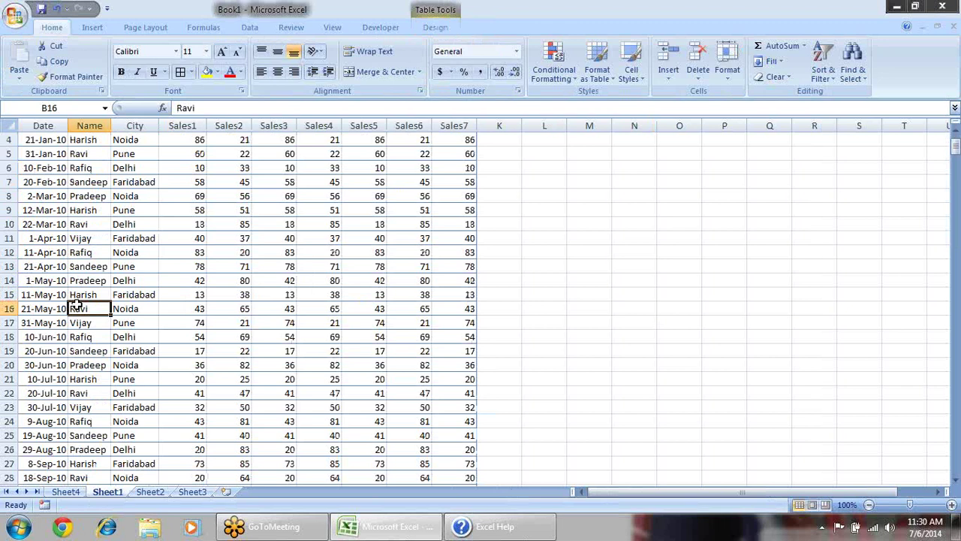
pyautogui.hotkey('ctrl', 'Down')
pyautogui.press('Down')
pyautogui.press('Down')
pyautogui.press('Up')
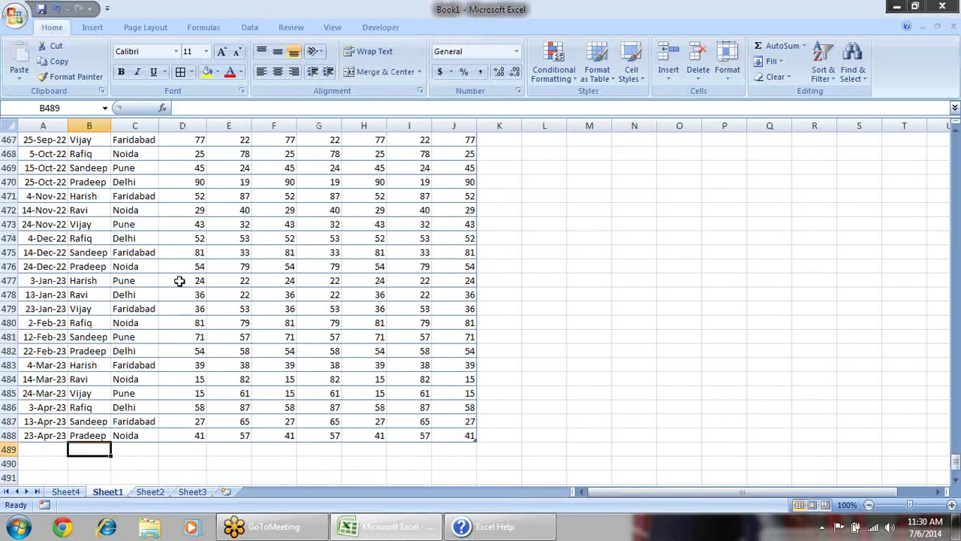
pyautogui.write('vikas')
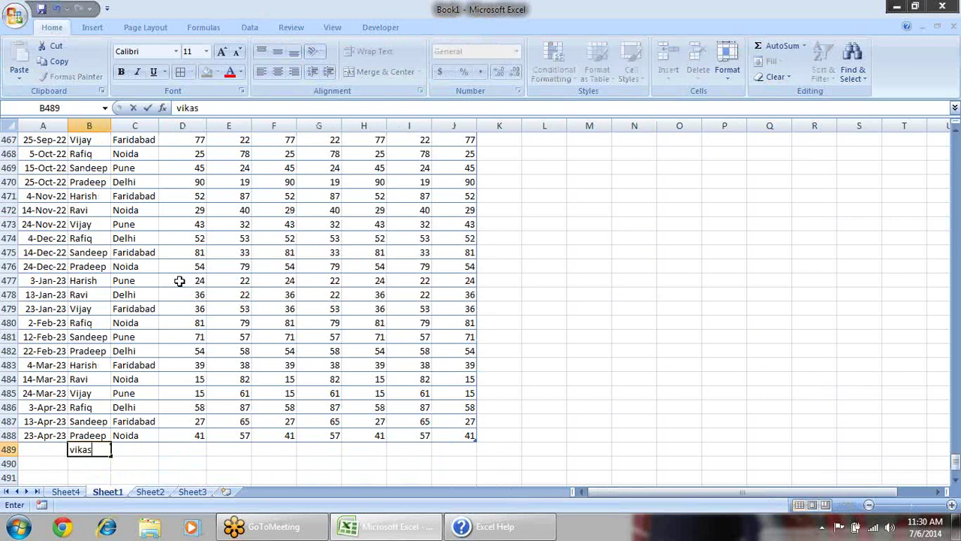
pyautogui.press('Tab')
pyautogui.write('f')
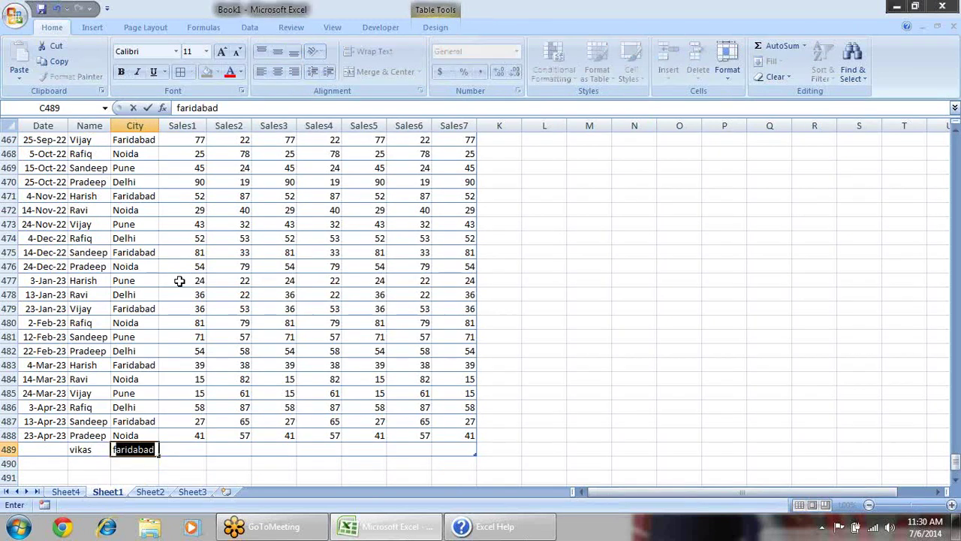
pyautogui.hotkey('shift', 'Tab')
pyautogui.hotkey('shift', 'Tab')
# - Fill row 489's date (23-Apr-23) and its sales figures down from row 488
pyautogui.hotkey('ctrl', 'd')
pyautogui.press('Tab')
pyautogui.press('Tab')
pyautogui.press('Tab')
pyautogui.hotkey('shift', 'Right')
pyautogui.hotkey('shift', 'Right')
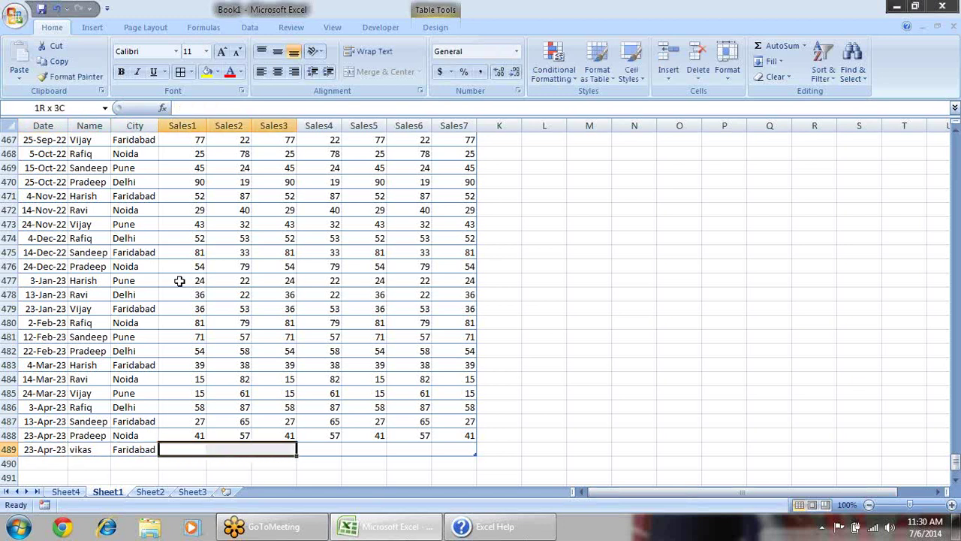
pyautogui.hotkey('shift', 'Right')
pyautogui.hotkey('shift', 'Right')
pyautogui.hotkey('shift', 'Right')
pyautogui.hotkey('shift', 'Right')
pyautogui.hotkey('ctrl', 'd')
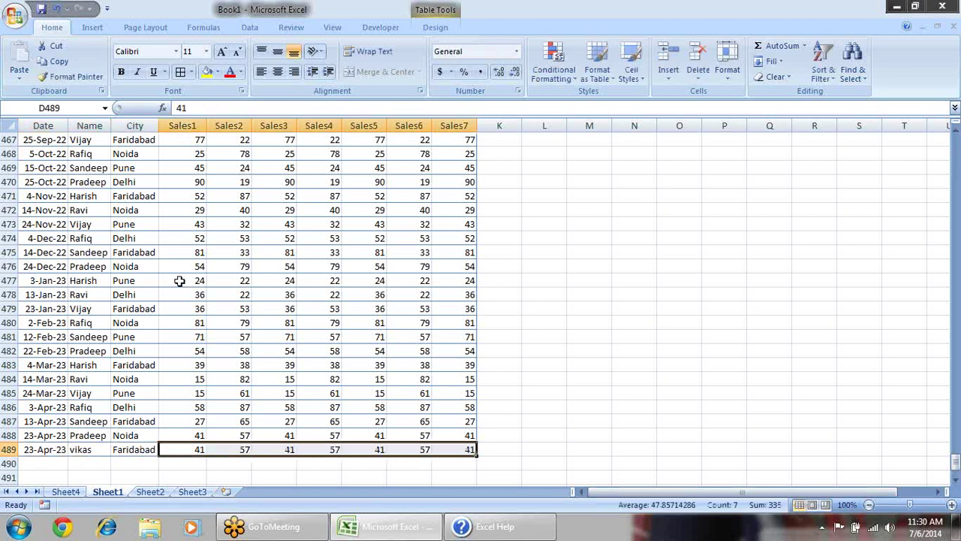
pyautogui.click(548, 293)
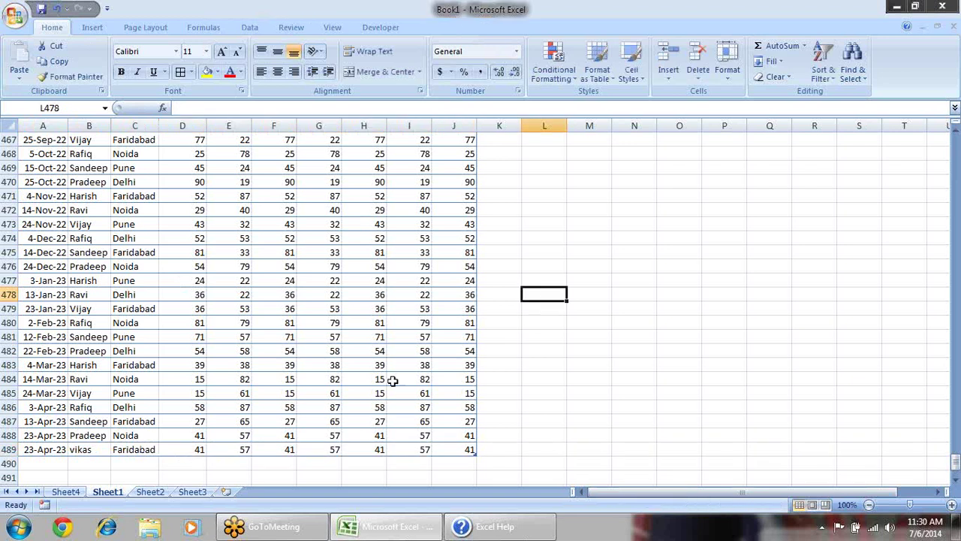
# - Refresh the Sheet4 pivot table so the new salesperson appears among the names
pyautogui.click(65, 491)
pyautogui.click(433, 28)
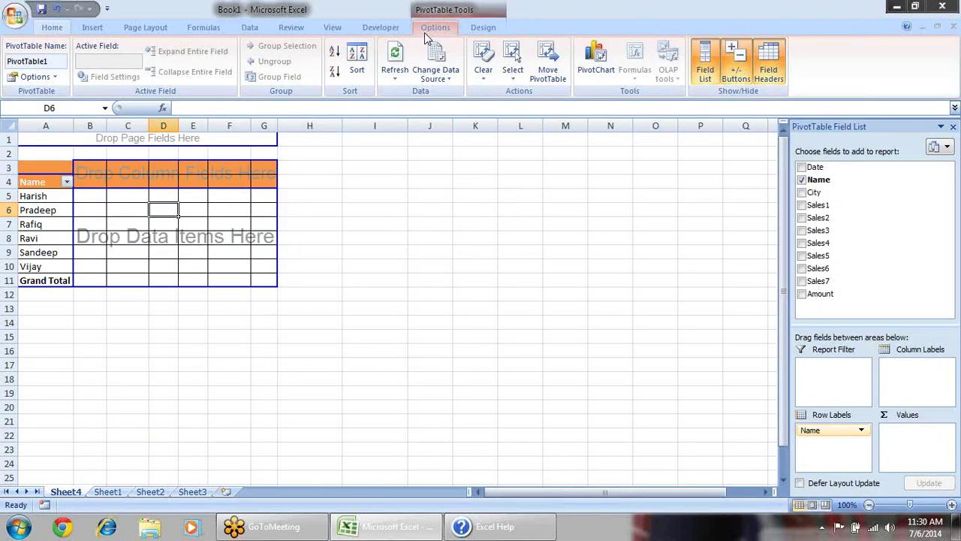
pyautogui.click(395, 57)
pyautogui.click(64, 282)
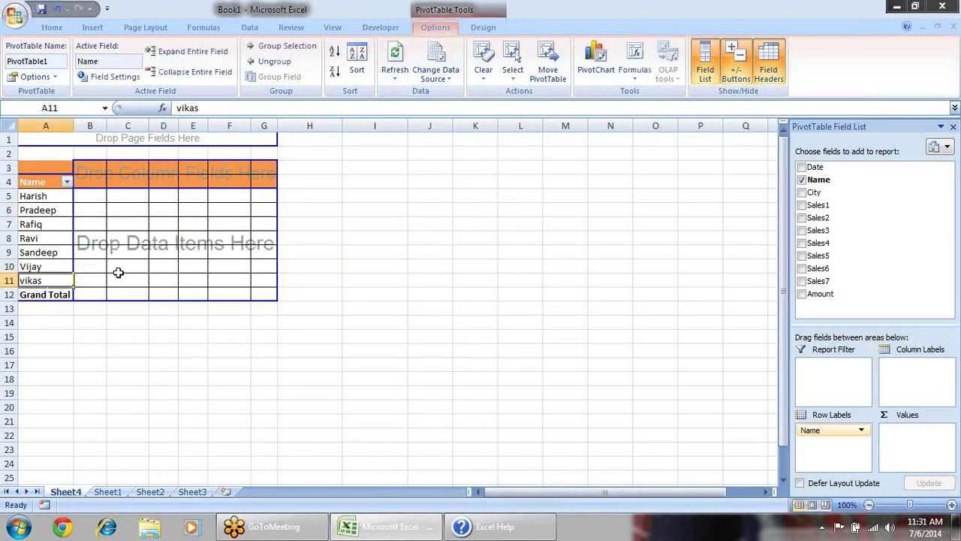
pyautogui.rightClick(315, 208)
pyautogui.click(150, 229)
pyautogui.click(150, 229)
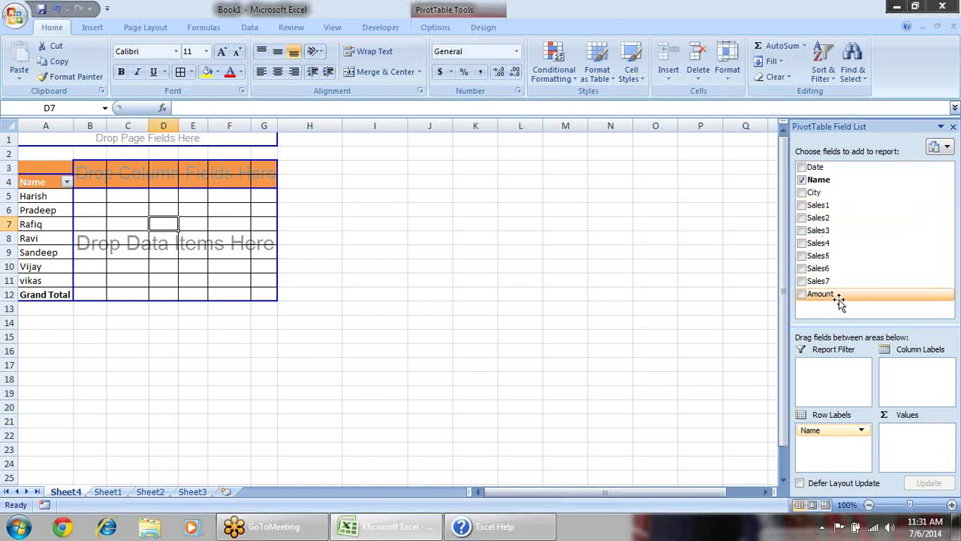
# - Add Sum of Sales1 through Sum of Sales7 to the pivot values
pyautogui.click(801, 205)
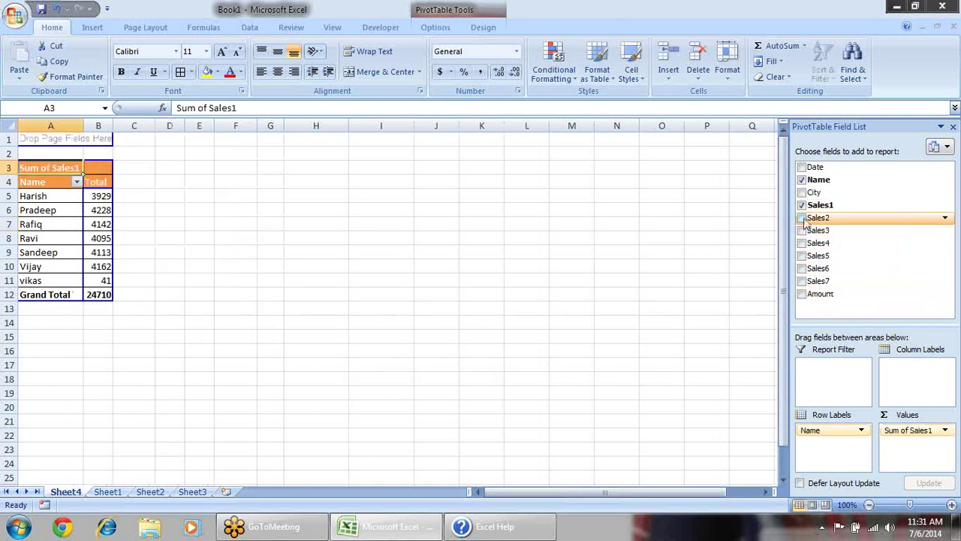
pyautogui.click(801, 218)
pyautogui.click(801, 230)
pyautogui.click(801, 244)
pyautogui.click(801, 256)
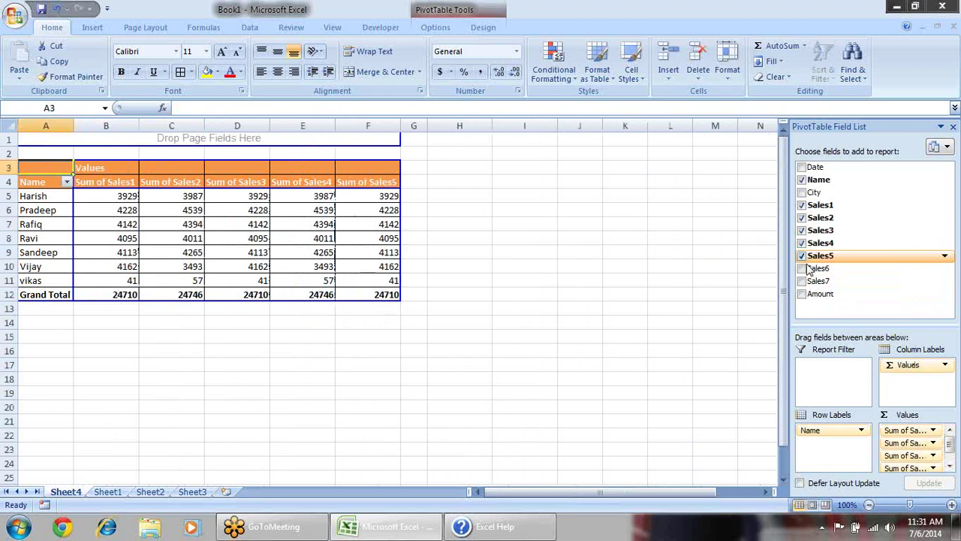
pyautogui.click(801, 268)
pyautogui.click(801, 281)
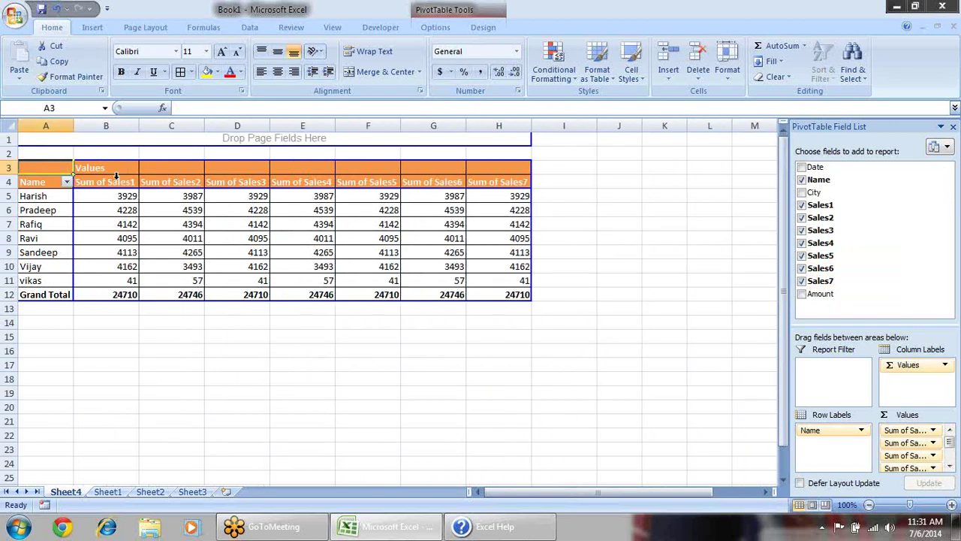
# - Remove all seven Sales value fields, leaving only the name rows
pyautogui.click(801, 205)
pyautogui.click(801, 217)
pyautogui.click(801, 231)
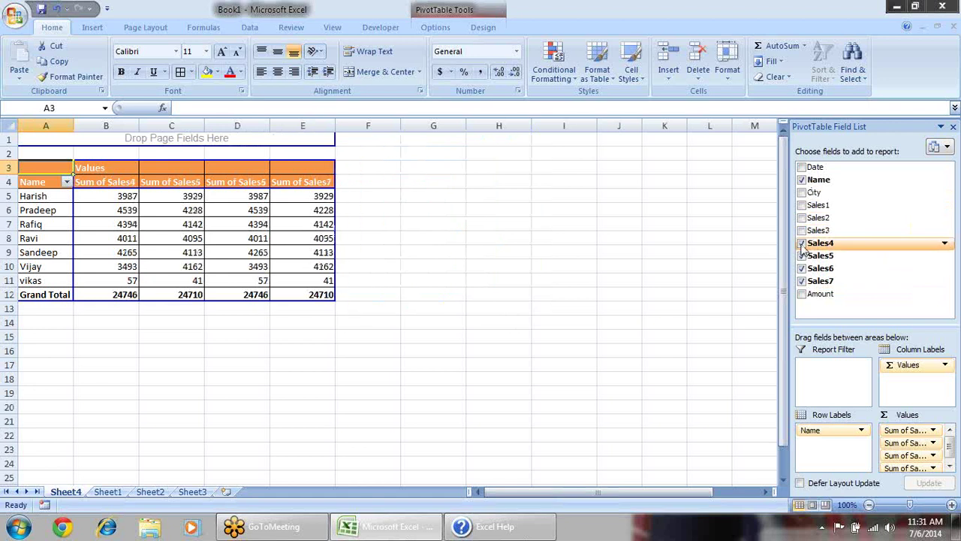
pyautogui.click(801, 243)
pyautogui.click(801, 256)
pyautogui.click(801, 268)
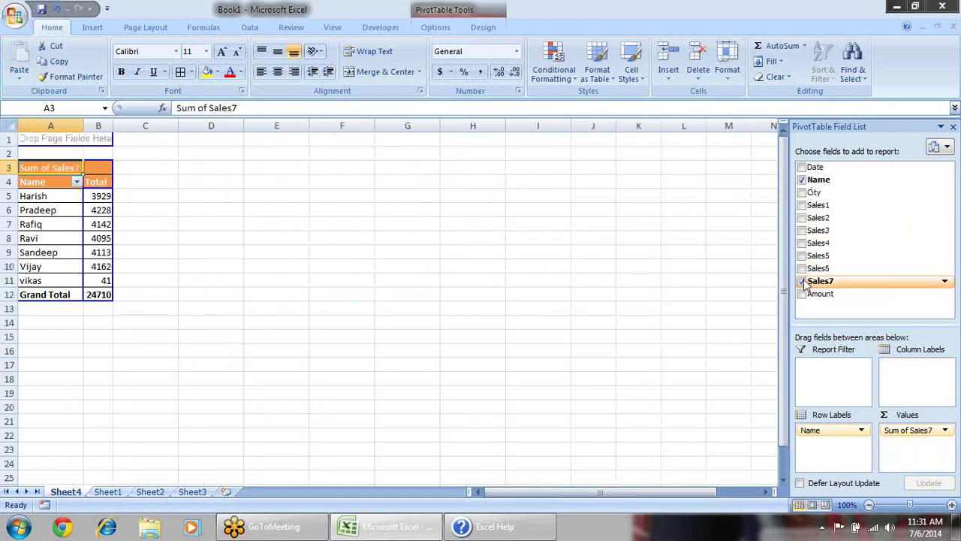
pyautogui.click(801, 280)
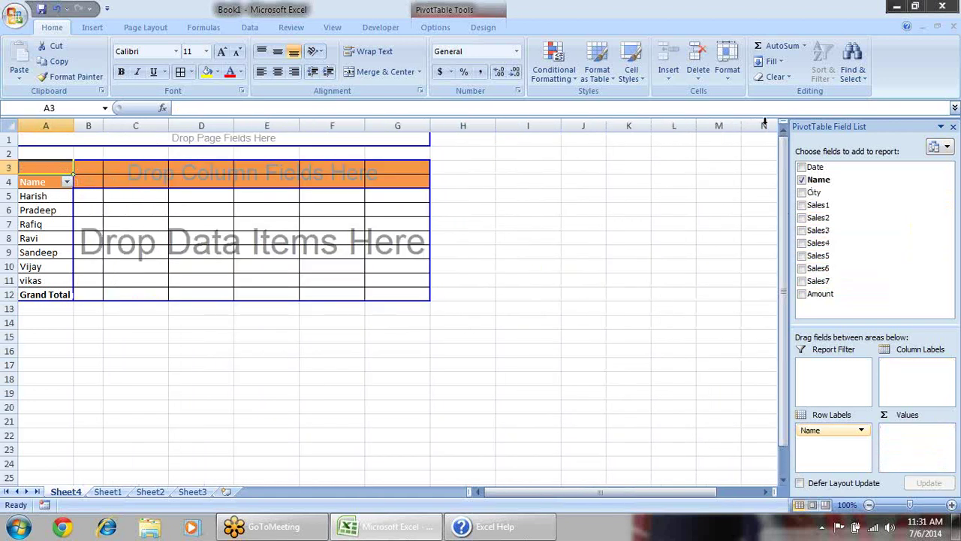
pyautogui.click(435, 27)
# - Start a new calculated field from the pivot's Formulas commands, abandoning a calculated item
pyautogui.click(634, 79)
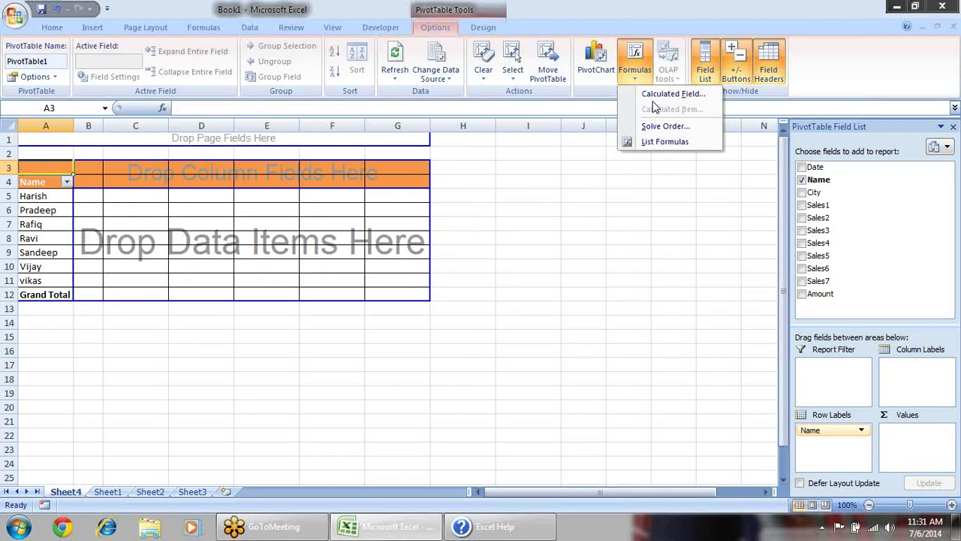
pyautogui.click(342, 197)
pyautogui.click(328, 208)
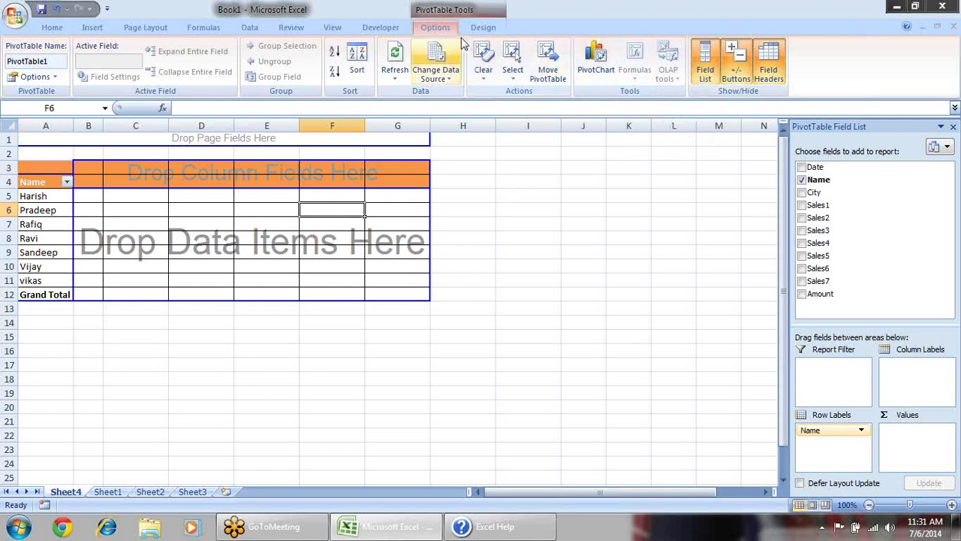
pyautogui.click(52, 210)
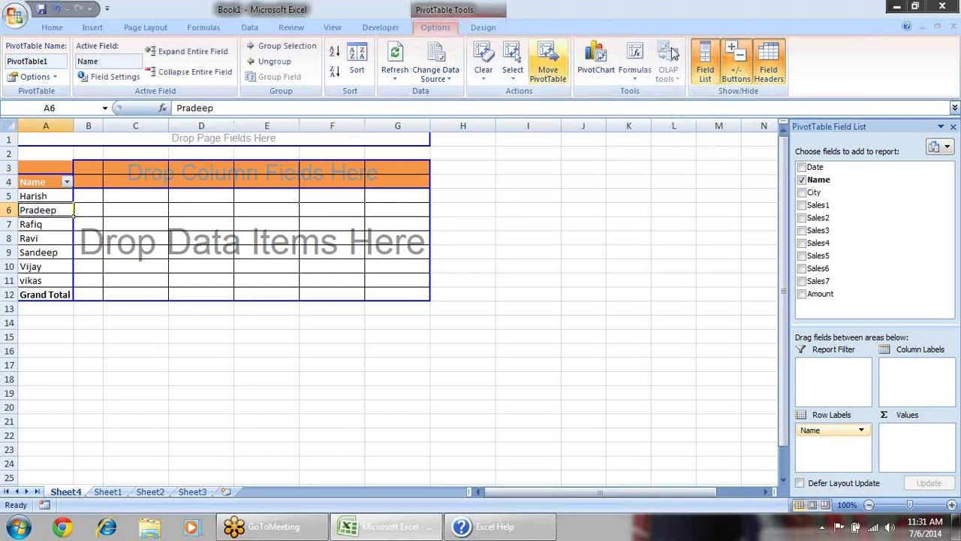
pyautogui.click(635, 75)
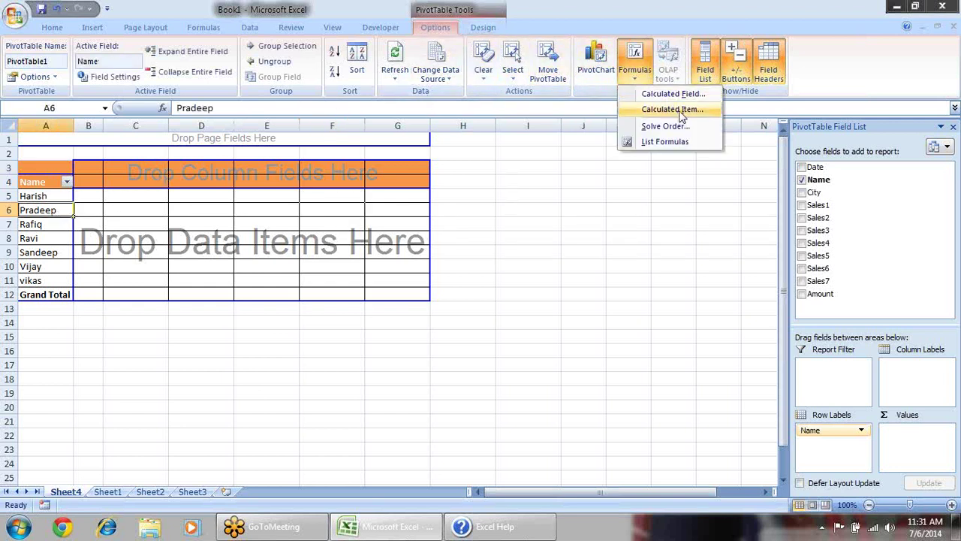
pyautogui.click(680, 110)
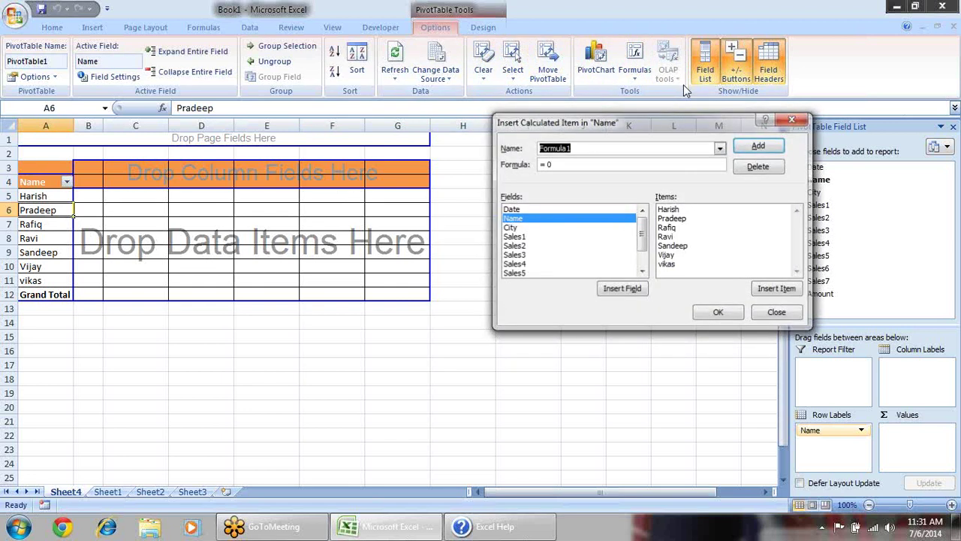
pyautogui.press('Escape')
pyautogui.click(635, 75)
pyautogui.click(658, 96)
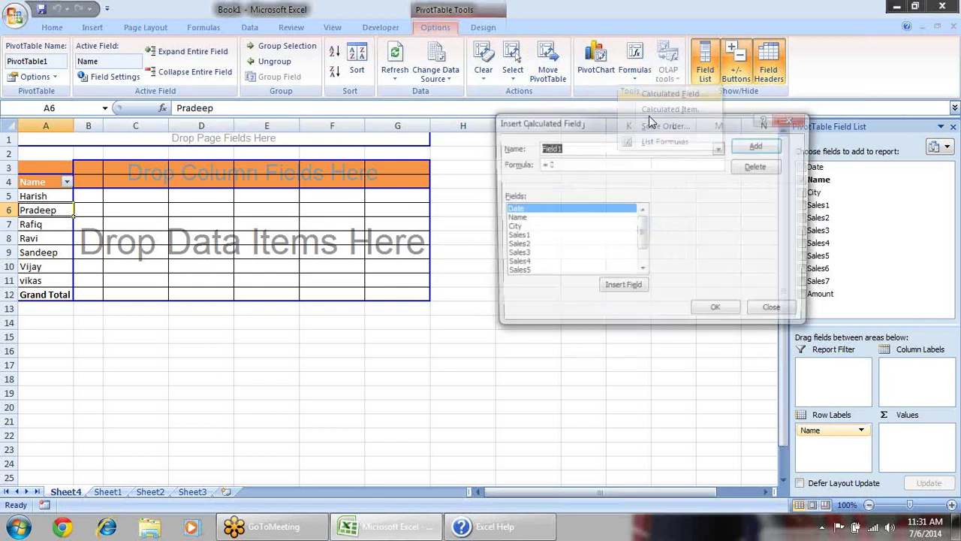
# - Name the calculated field Total and build the formula Sales1+Sales2+Sales3+Sales4
pyautogui.click(546, 237)
pyautogui.moveTo(595, 147); pyautogui.dragTo(480, 150)
pyautogui.write('Total')
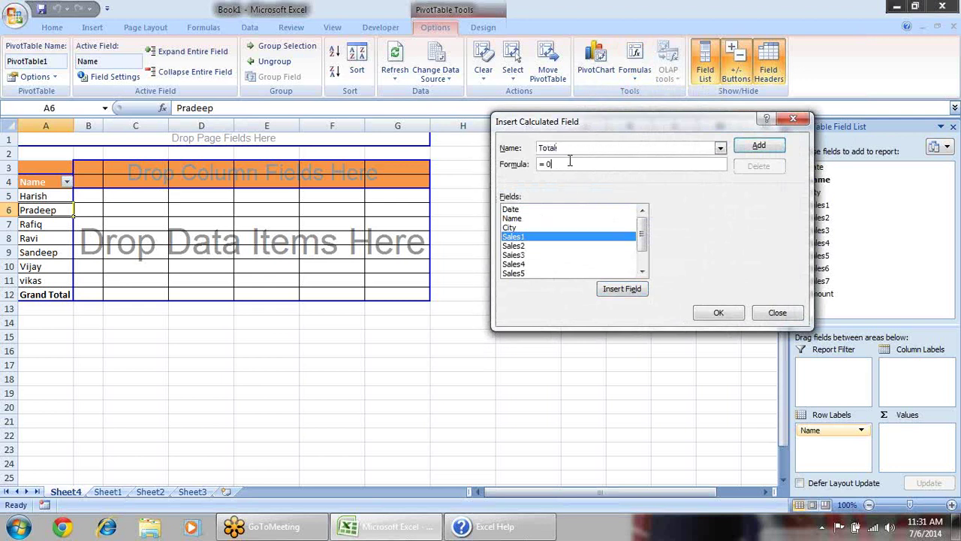
pyautogui.click(610, 295)
pyautogui.click(536, 246)
pyautogui.click(605, 289)
pyautogui.write('+')
pyautogui.click(513, 254)
pyautogui.click(627, 293)
pyautogui.write('+')
pyautogui.click(523, 264)
pyautogui.click(610, 291)
pyautogui.write('+')
# - Extend the Total formula with Sales5, Sales6 and Sales7 and add the field
pyautogui.click(521, 274)
pyautogui.click(611, 291)
pyautogui.click(643, 272)
pyautogui.click(643, 272)
pyautogui.click(642, 272)
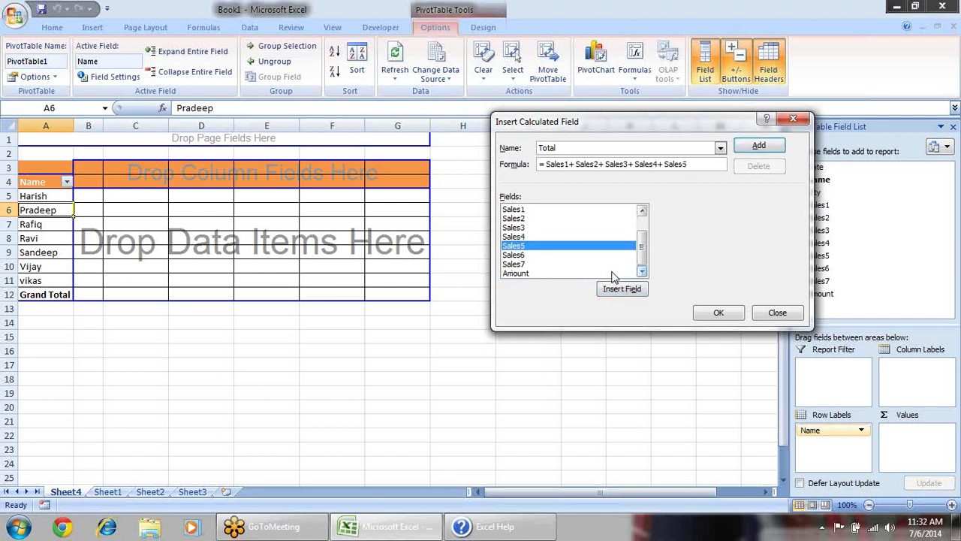
pyautogui.click(525, 255)
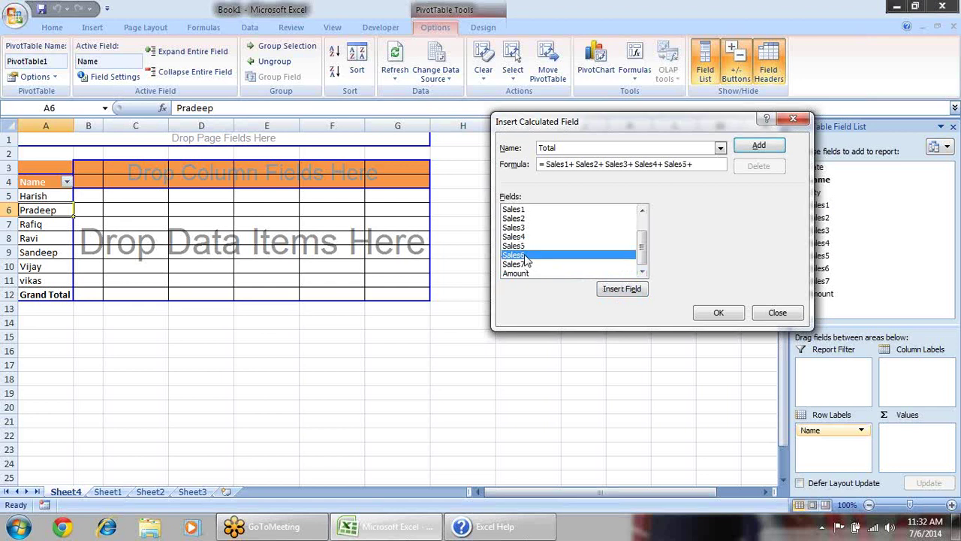
pyautogui.click(609, 290)
pyautogui.write('+')
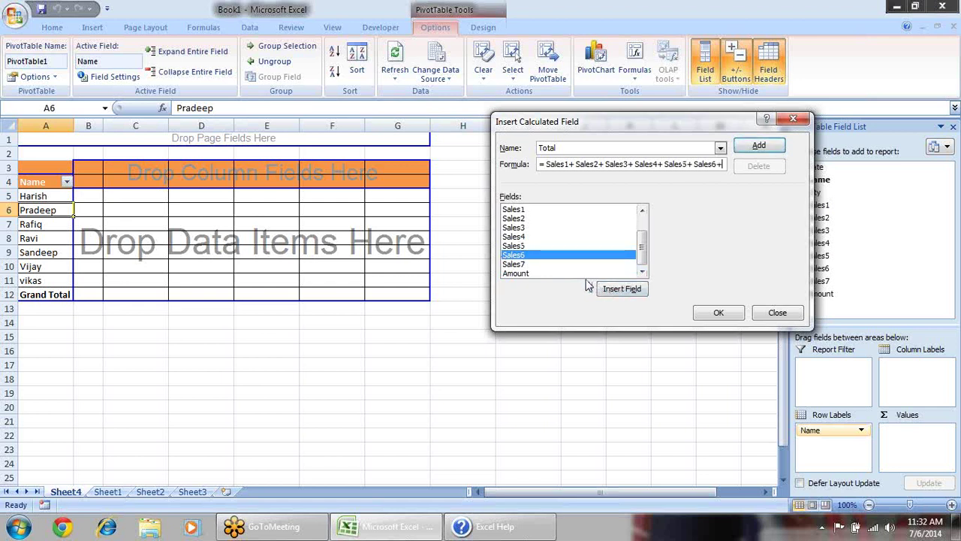
pyautogui.click(518, 264)
pyautogui.click(619, 291)
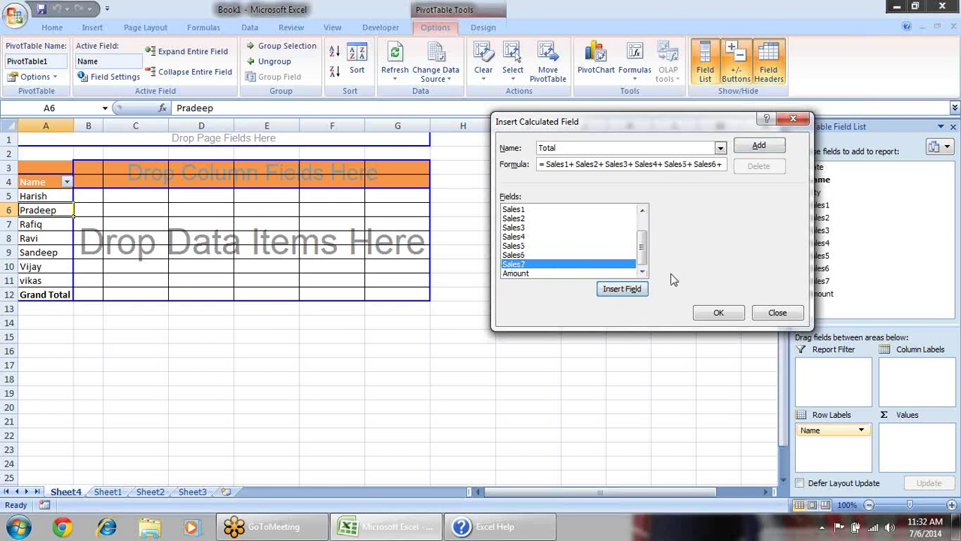
pyautogui.click(623, 292)
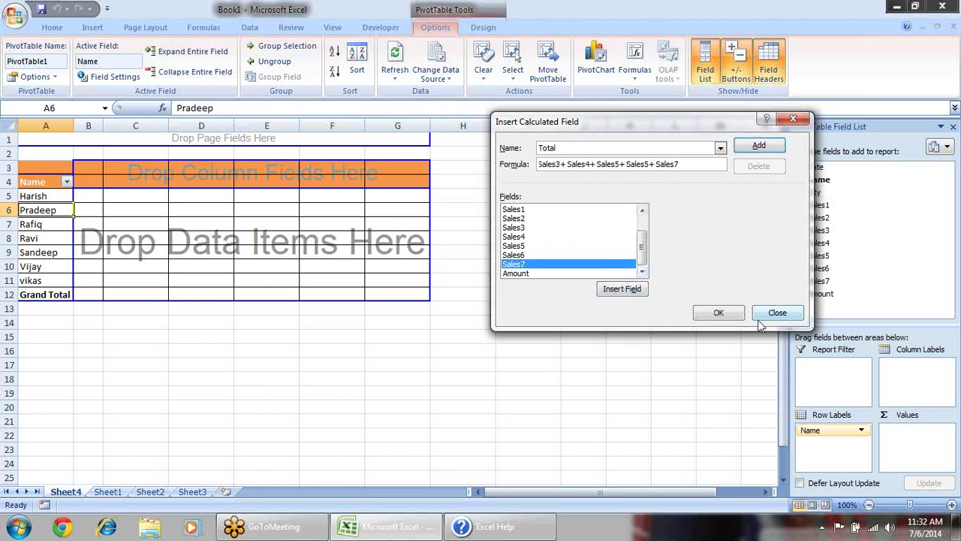
pyautogui.click(757, 146)
# - Delete the Amount calculated field and apply the changes to the pivot
pyautogui.moveTo(642, 233); pyautogui.dragTo(642, 263)
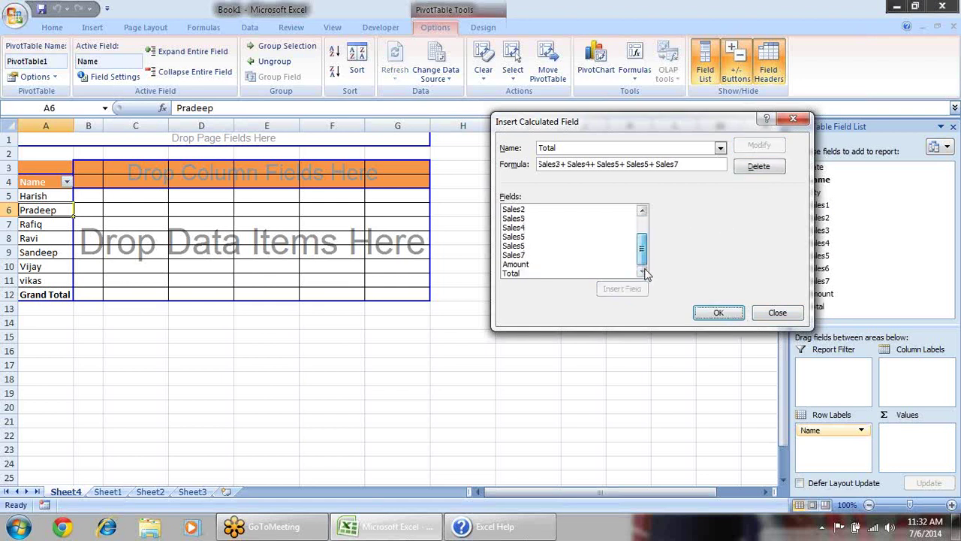
pyautogui.click(629, 273)
pyautogui.click(719, 149)
pyautogui.click(705, 159)
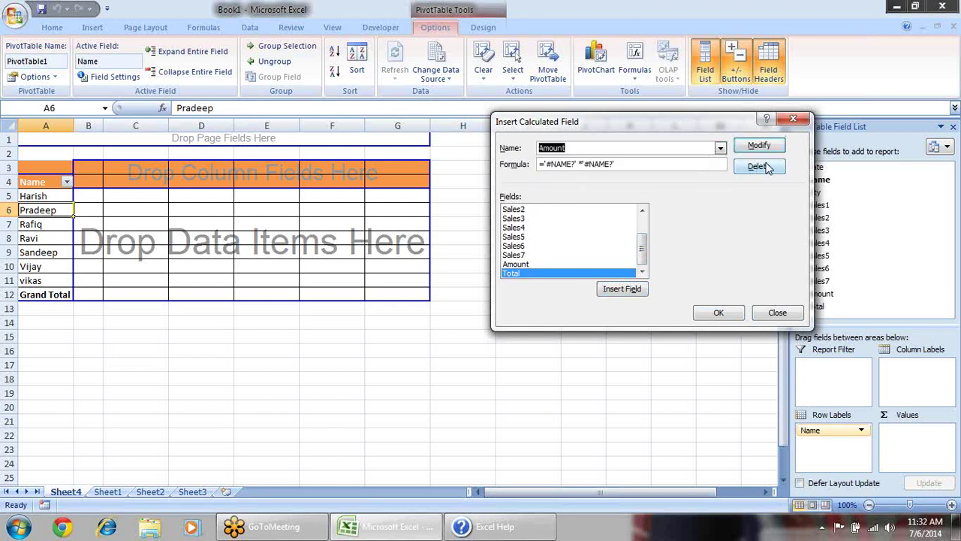
pyautogui.click(758, 167)
pyautogui.click(718, 312)
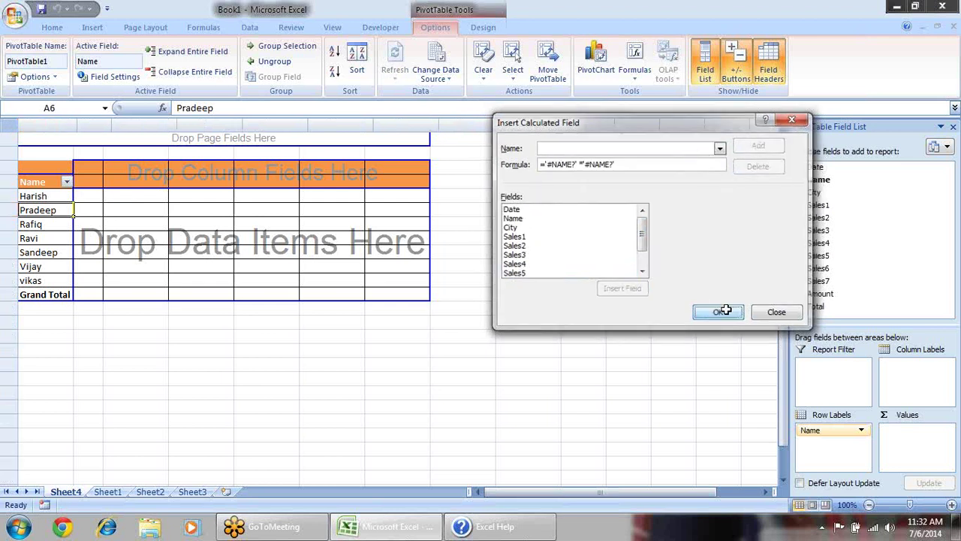
# - Widen column B to fit the totals and move to Sheet1
pyautogui.click(438, 255)
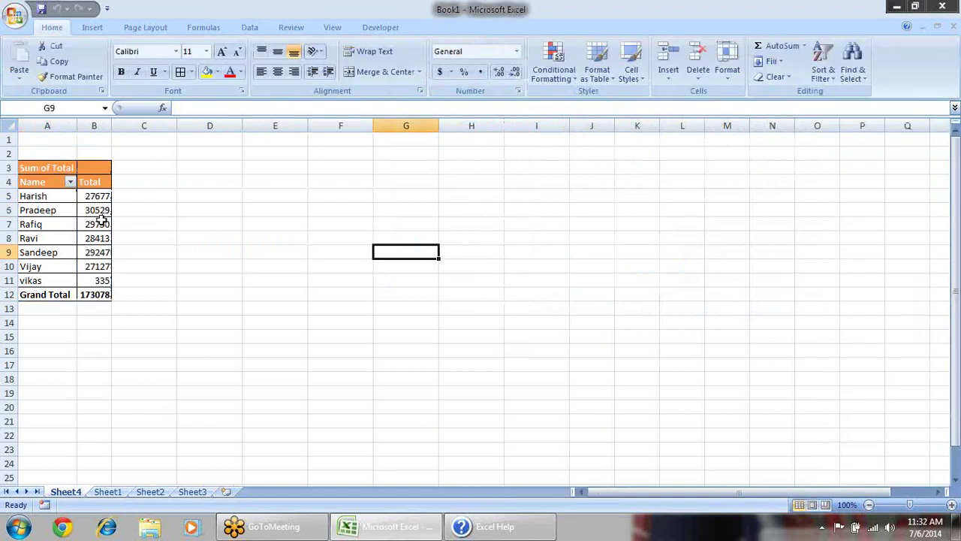
pyautogui.click(99, 219)
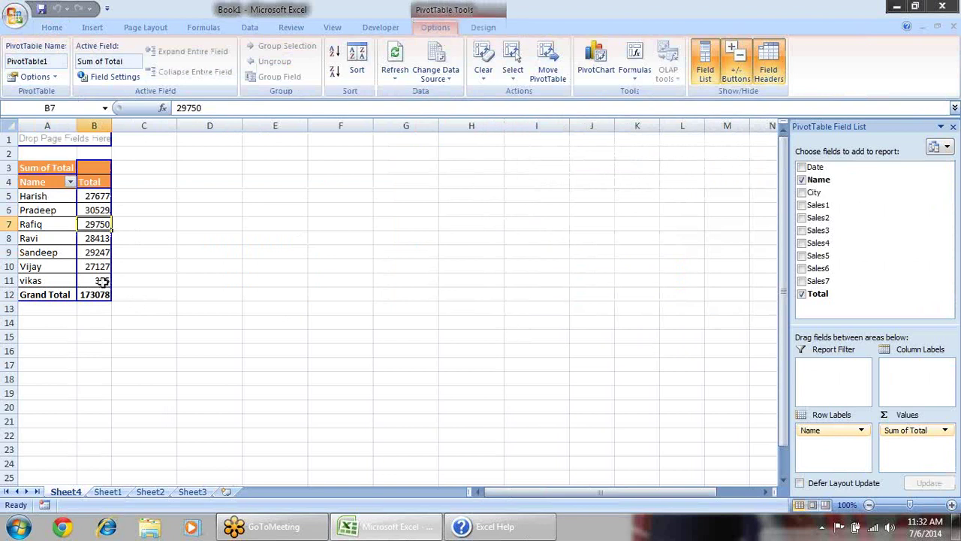
pyautogui.moveTo(111, 125); pyautogui.dragTo(164, 126)
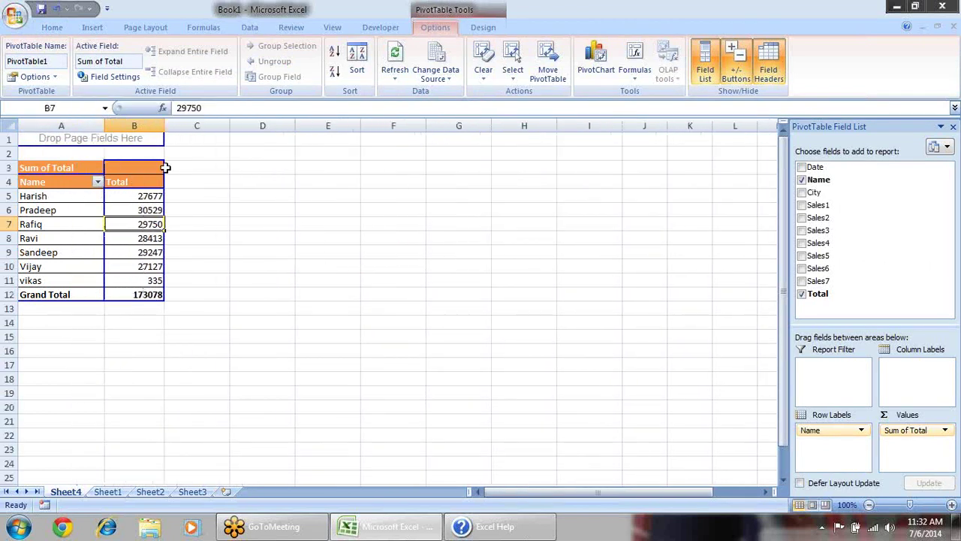
pyautogui.click(108, 491)
pyautogui.click(449, 235)
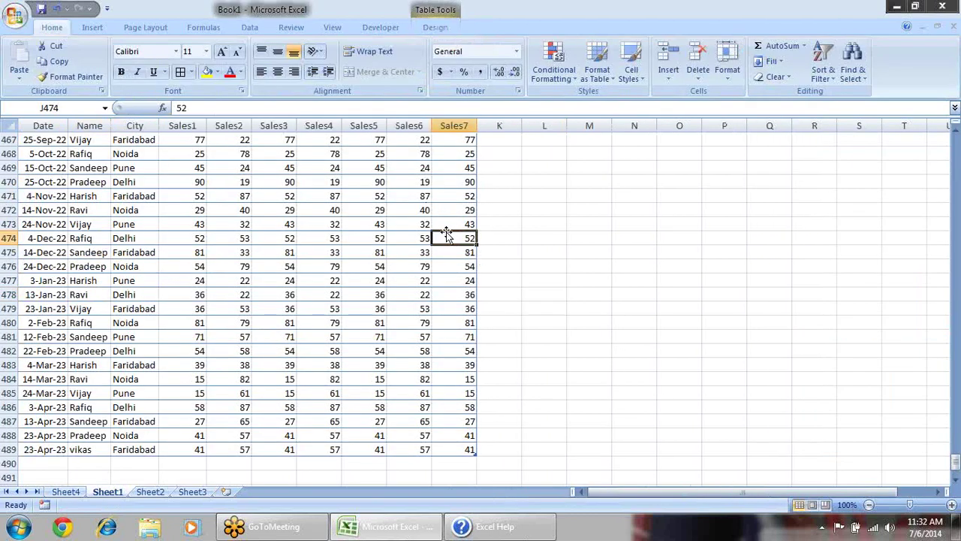
pyautogui.hotkey('ctrl', 'Down')
pyautogui.hotkey('ctrl', 'Up')
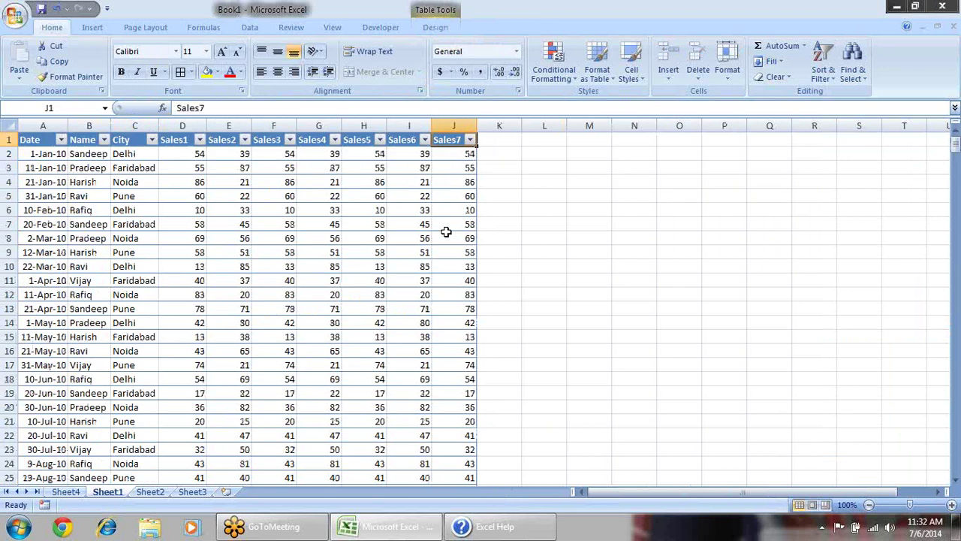
pyautogui.press('Right')
pyautogui.write('tot')
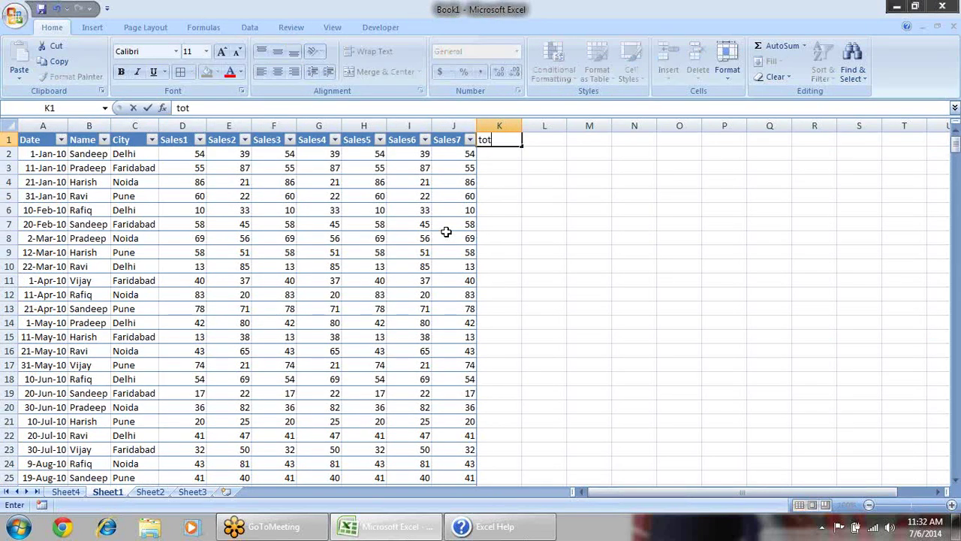
pyautogui.press('Return')
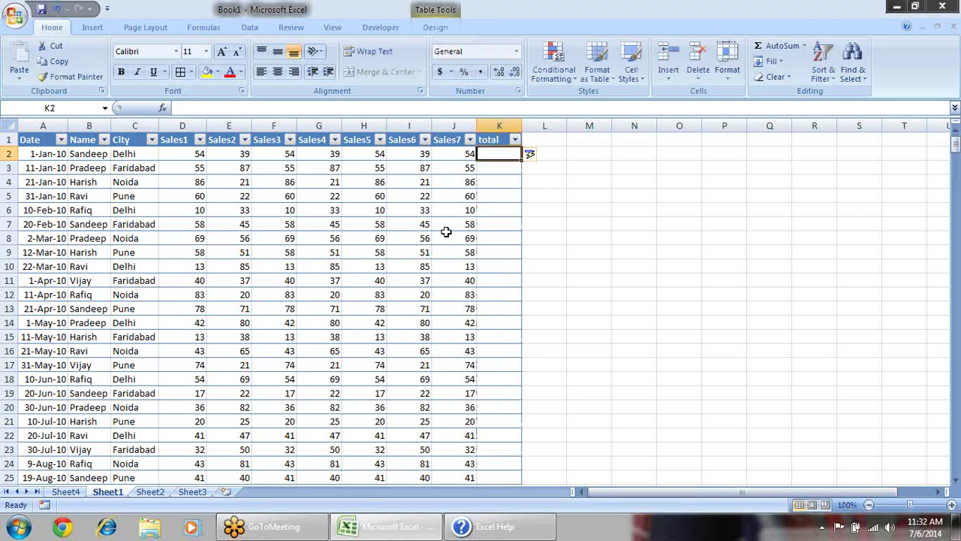
pyautogui.hotkey('alt', '=')
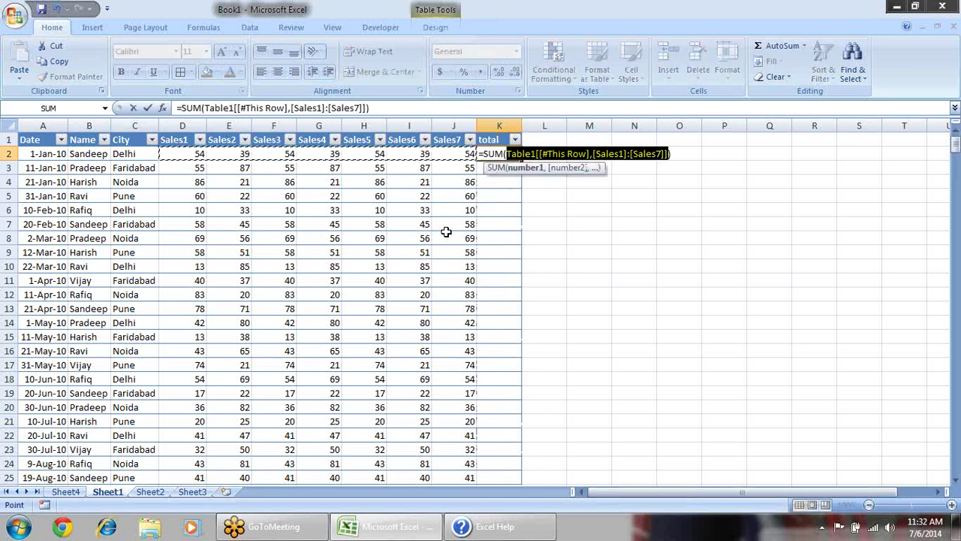
pyautogui.press('Return')
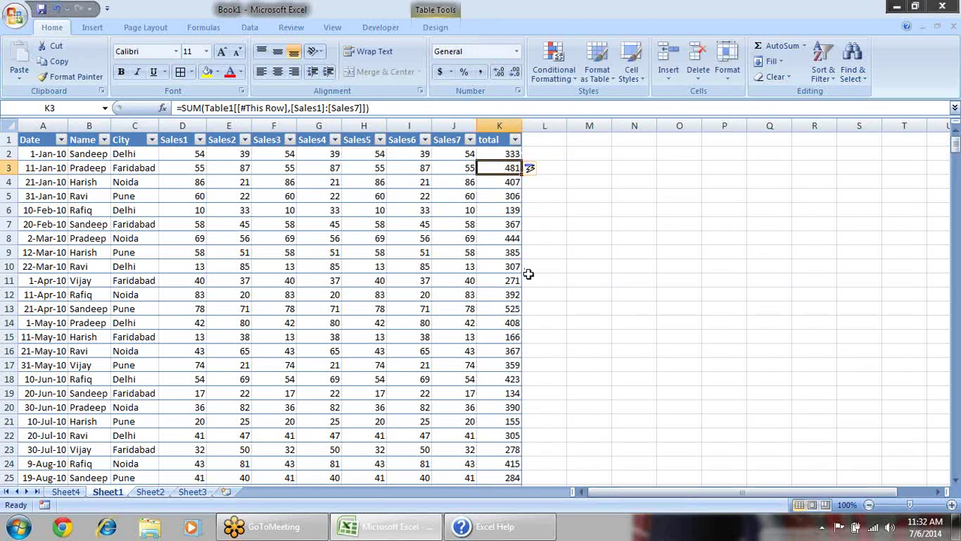
pyautogui.hotkey('ctrl', 'z')
pyautogui.hotkey('ctrl', 'z')
pyautogui.hotkey('ctrl', 'z')
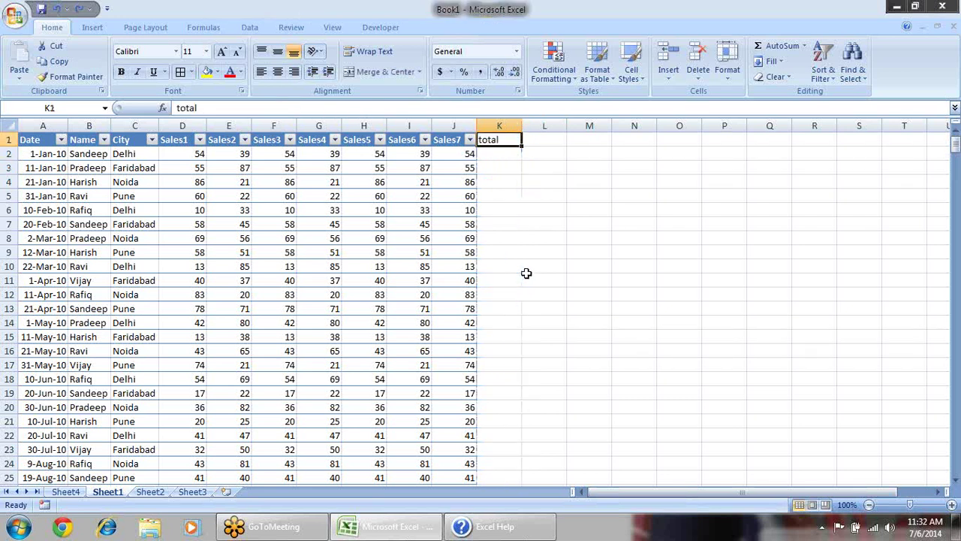
pyautogui.hotkey('ctrl', 'z')
pyautogui.click(554, 209)
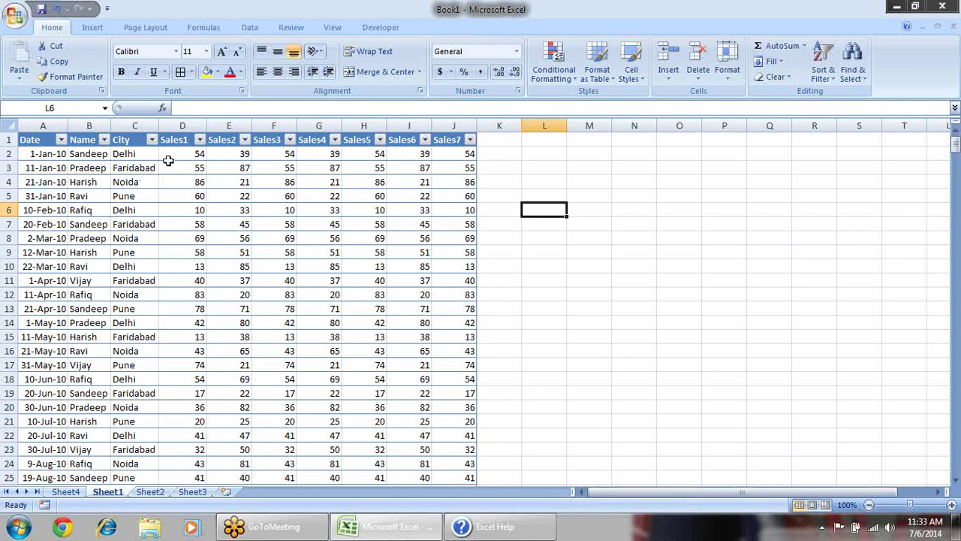
# - On Sheet4, add City to the PivotTable and move it to Column Labels
pyautogui.click(66, 491)
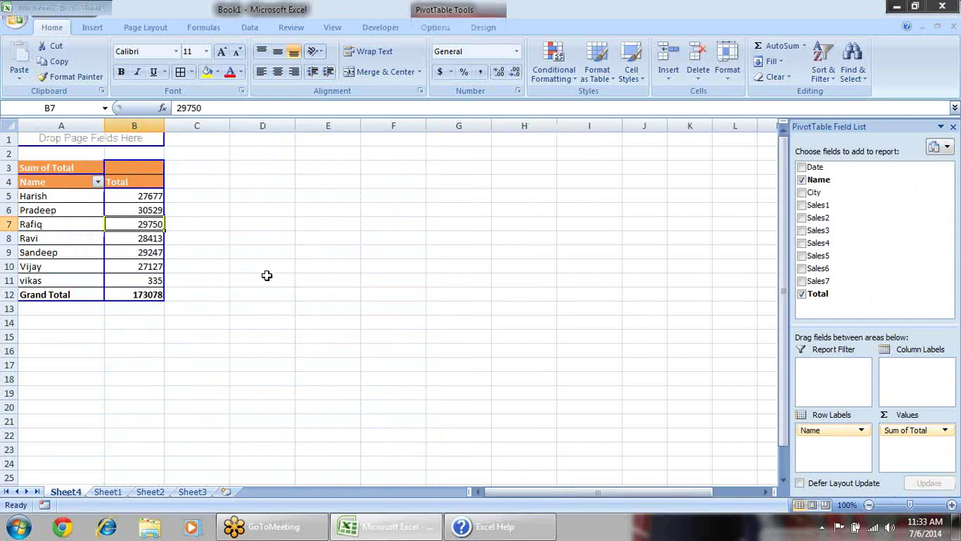
pyautogui.click(802, 192)
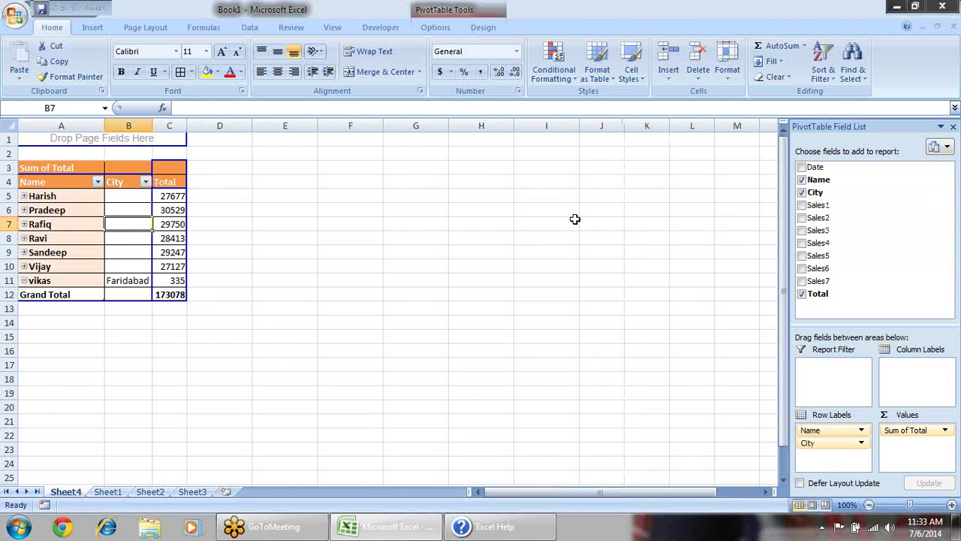
pyautogui.moveTo(826, 443); pyautogui.dragTo(922, 376)
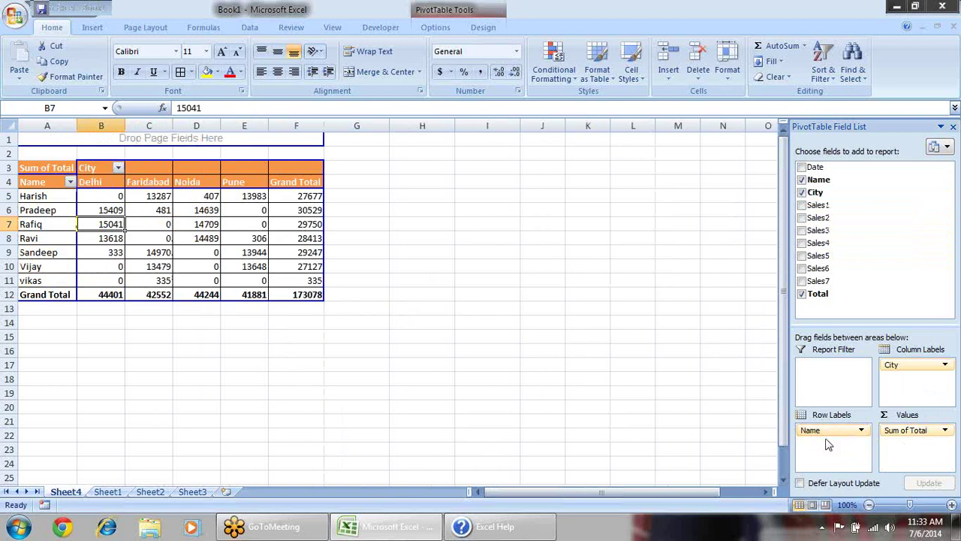
# - Open the Sum of Total value field settings, then close them without changes
pyautogui.click(948, 431)
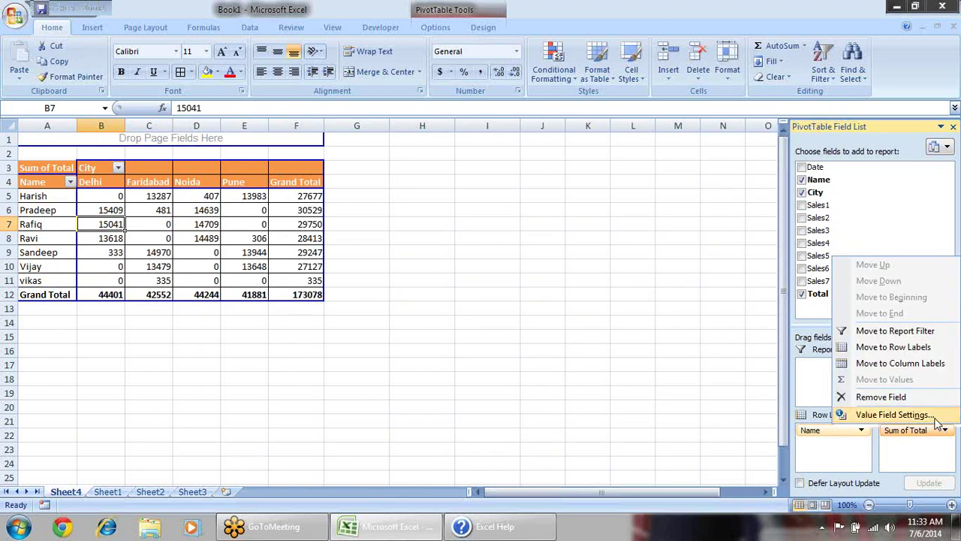
pyautogui.click(863, 414)
pyautogui.moveTo(657, 124); pyautogui.dragTo(548, 122)
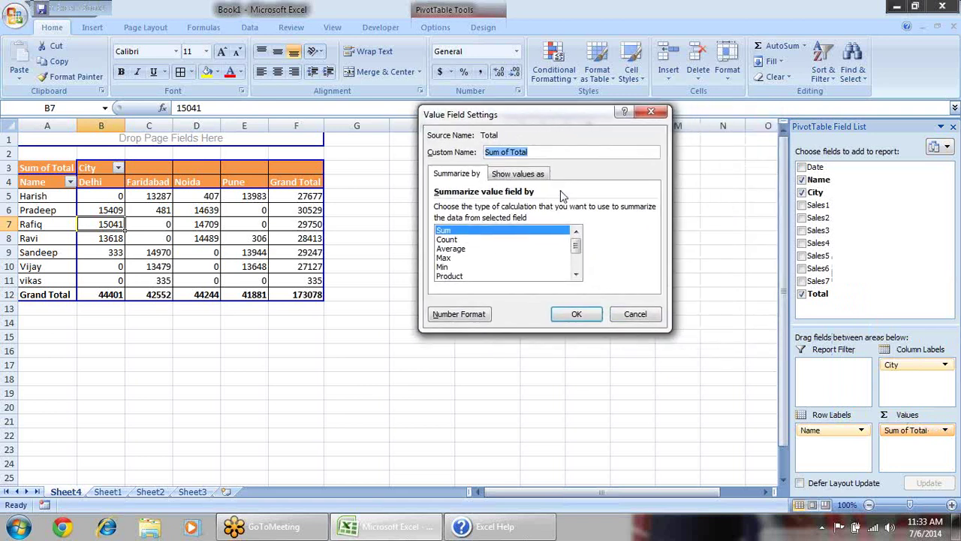
pyautogui.press('Escape')
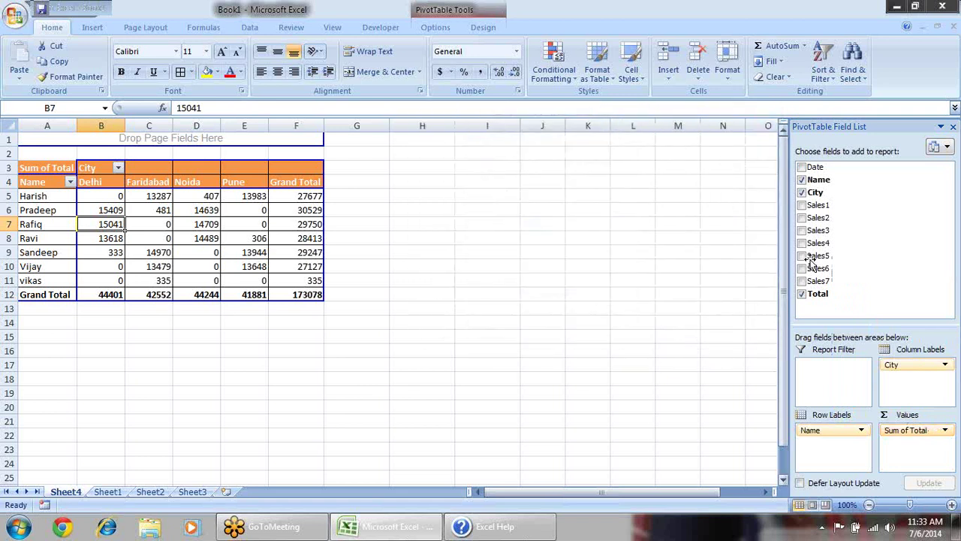
# - Replace Total with Sales1 and Sales2 as the PivotTable's summed values
pyautogui.click(802, 293)
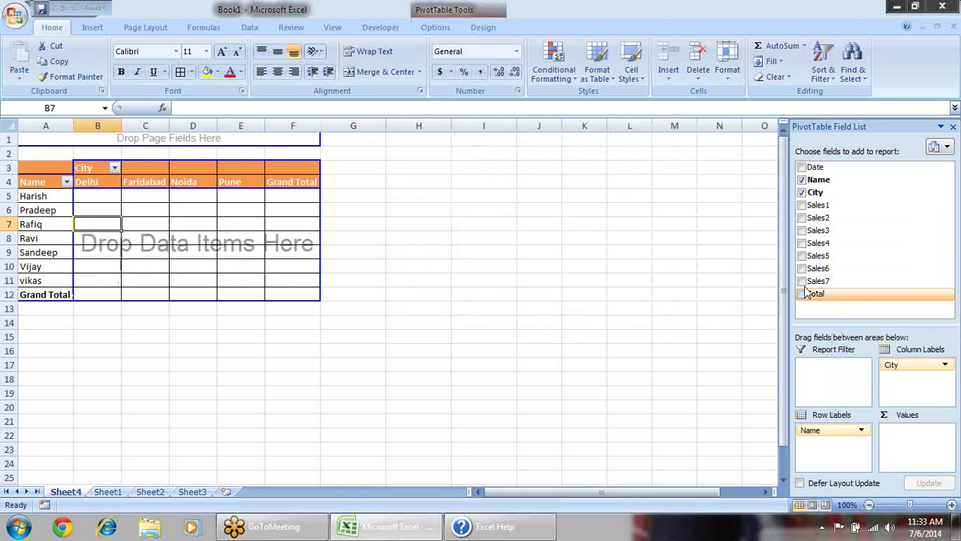
pyautogui.click(802, 205)
pyautogui.click(802, 217)
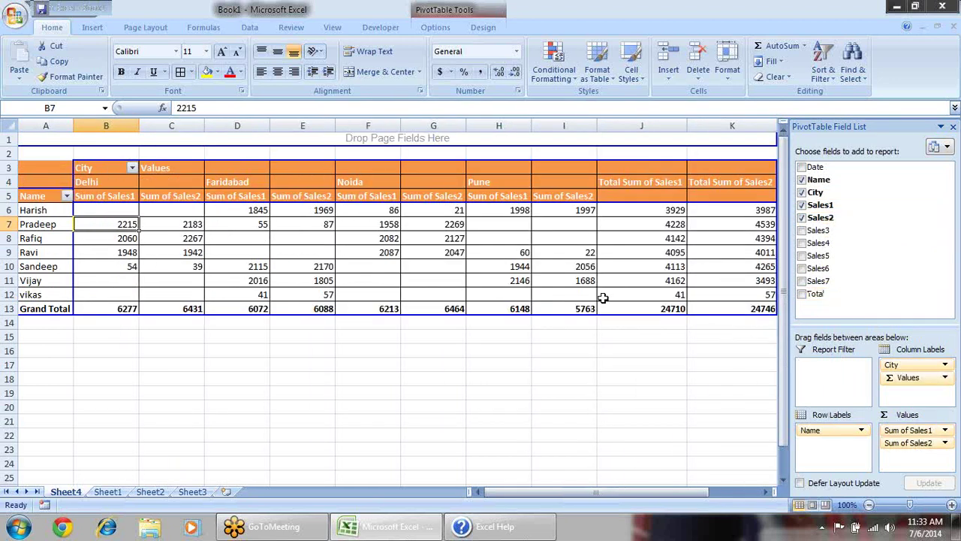
# - Inspect the Sum of Sales1 and Sum of Sales2 headings under Delhi and Faridabad
pyautogui.moveTo(120, 182); pyautogui.dragTo(200, 180)
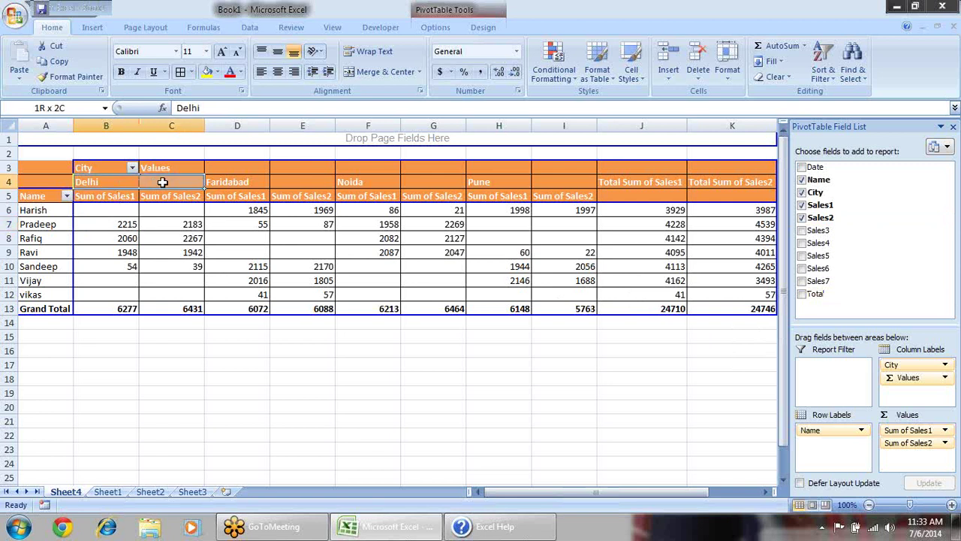
pyautogui.click(127, 197)
pyautogui.click(163, 193)
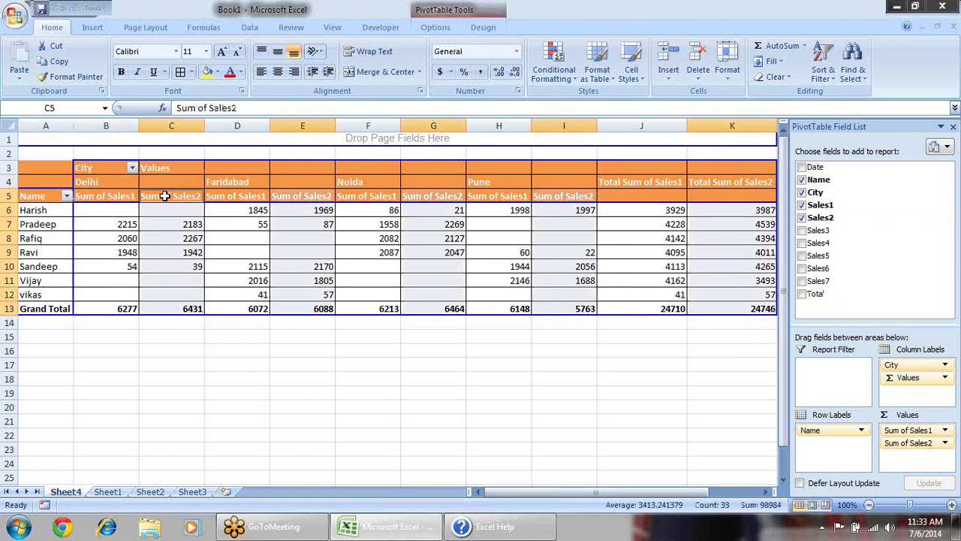
pyautogui.click(266, 184)
pyautogui.click(254, 202)
pyautogui.click(302, 203)
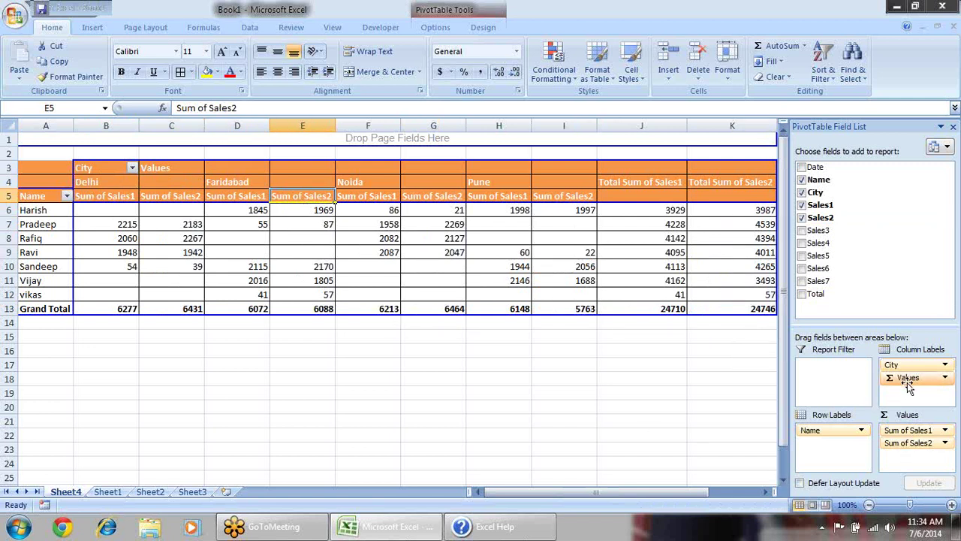
# - Move the Values field into Row Labels and check the stacked Sales1/Sales2 labels in B5:B18
pyautogui.moveTo(913, 380); pyautogui.dragTo(850, 445)
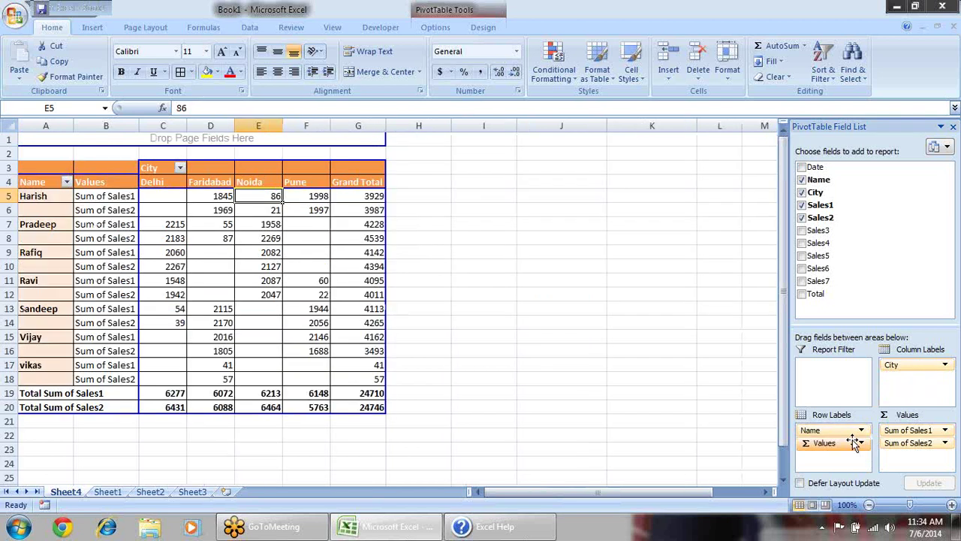
pyautogui.click(116, 197)
pyautogui.click(117, 210)
pyautogui.click(112, 224)
pyautogui.click(118, 238)
pyautogui.click(117, 254)
pyautogui.click(117, 268)
pyautogui.click(117, 280)
pyautogui.click(111, 295)
pyautogui.click(110, 308)
pyautogui.click(110, 323)
pyautogui.click(105, 338)
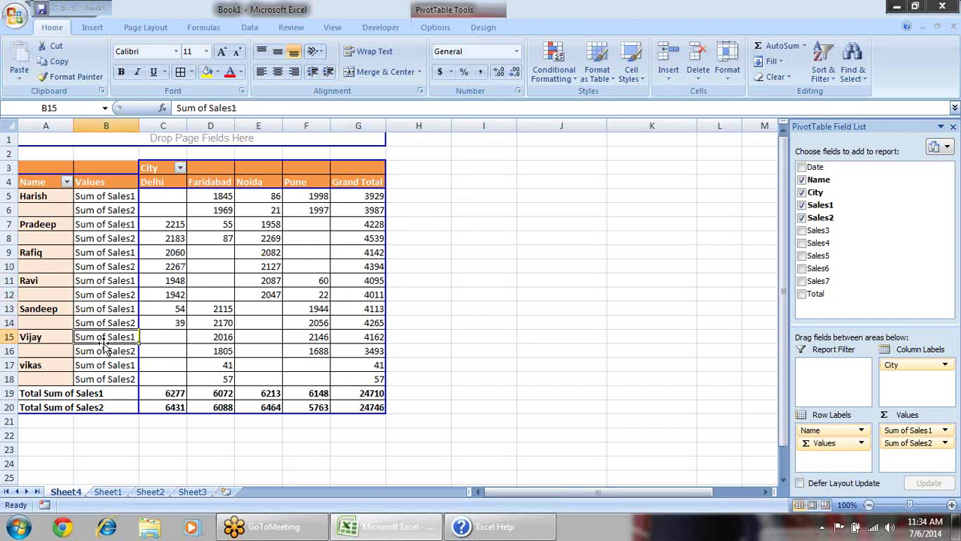
pyautogui.click(104, 351)
pyautogui.click(104, 366)
pyautogui.click(103, 379)
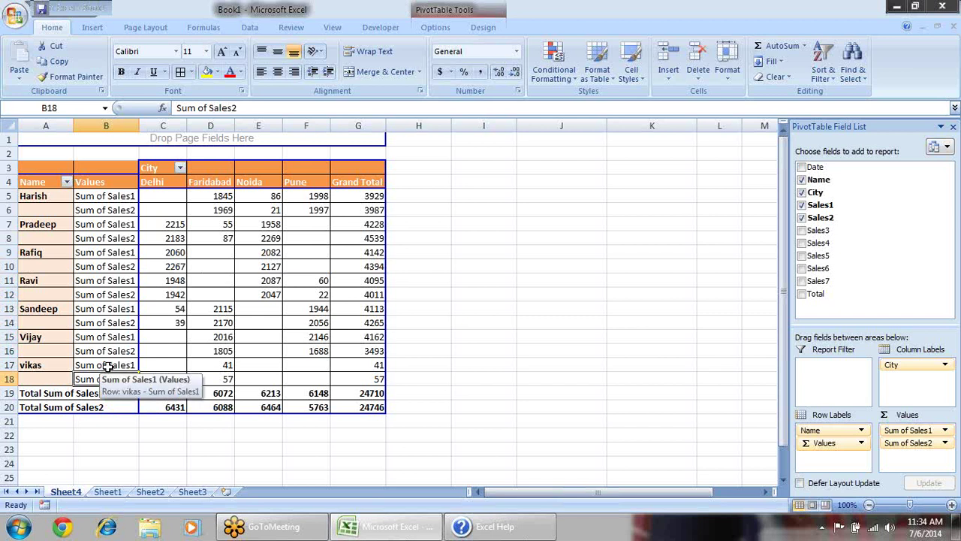
pyautogui.moveTo(824, 443)
pyautogui.mouseDown()
pyautogui.moveTo(915, 406)
pyautogui.moveTo(918, 383)
pyautogui.moveTo(810, 460)
pyautogui.moveTo(821, 461)
pyautogui.mouseUp()
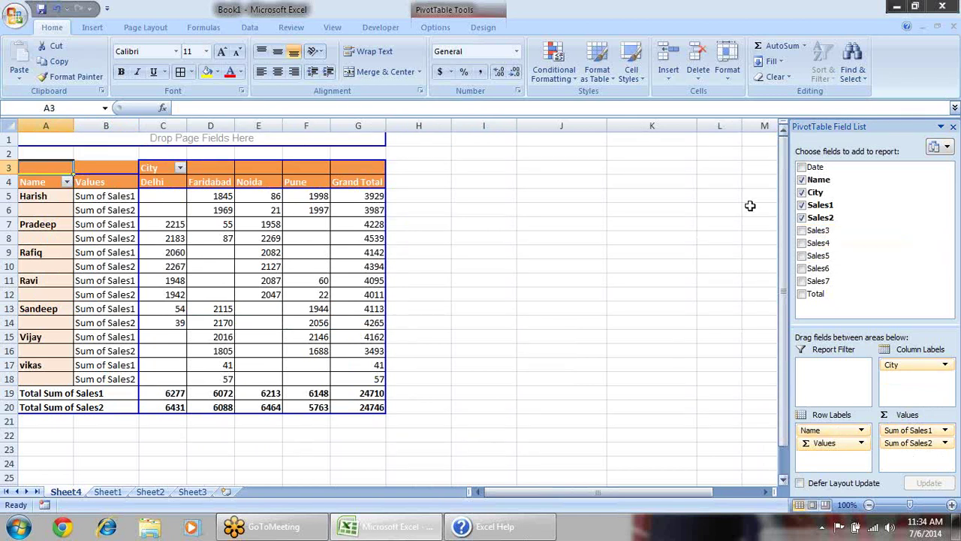
# - Switch the summed values back from Sales1 and Sales2 to Total and open its Value Field Settings
pyautogui.click(801, 205)
pyautogui.click(801, 218)
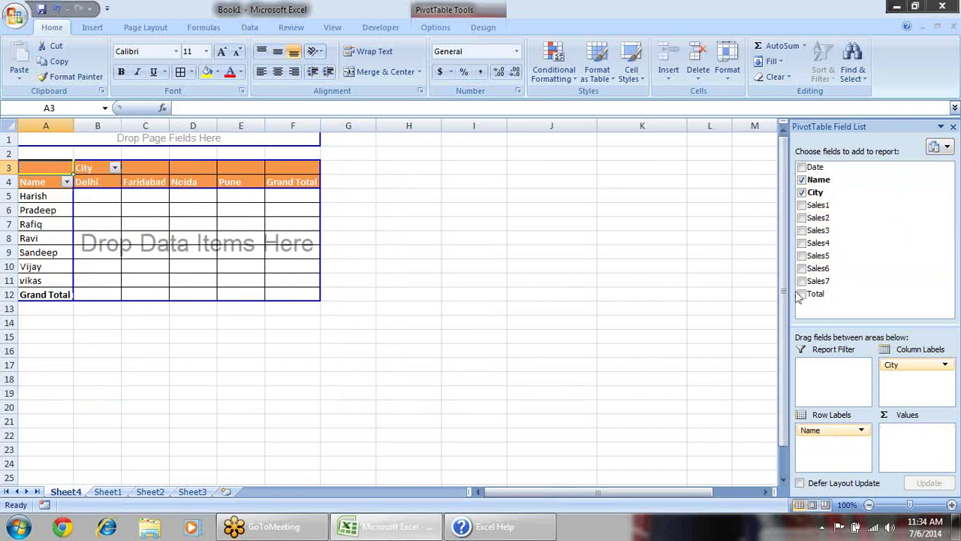
pyautogui.click(801, 294)
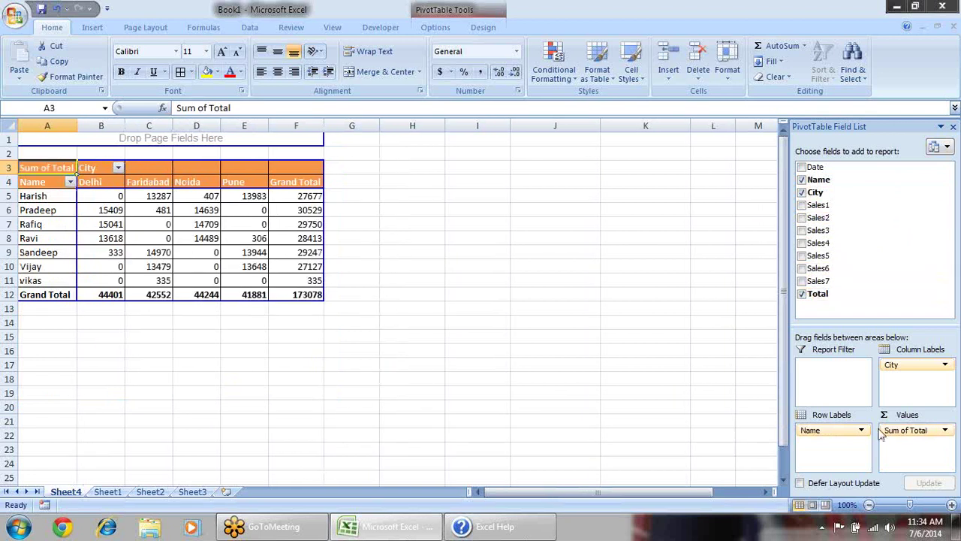
pyautogui.click(945, 429)
pyautogui.click(938, 430)
pyautogui.click(938, 429)
pyautogui.click(935, 419)
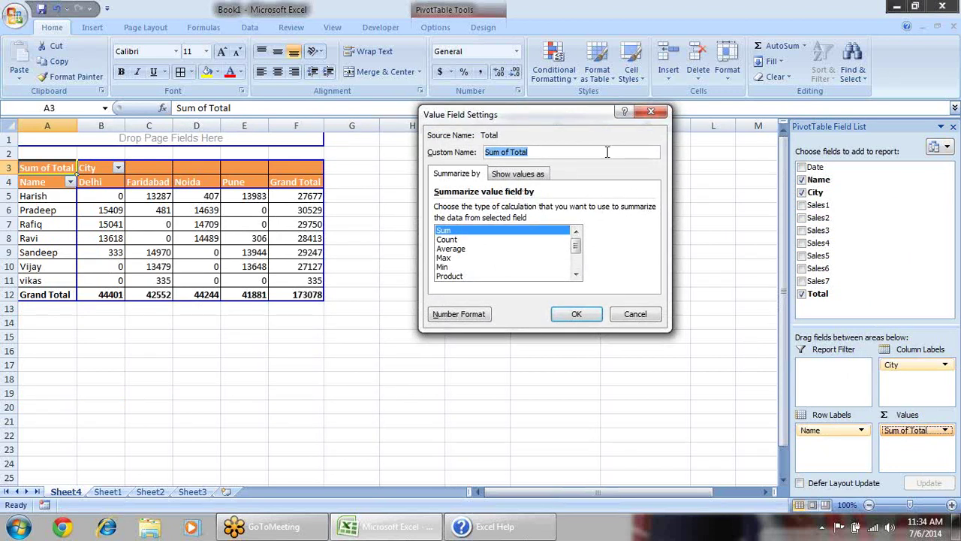
# - Apply the Currency number format to the Sum of Total values
pyautogui.click(477, 319)
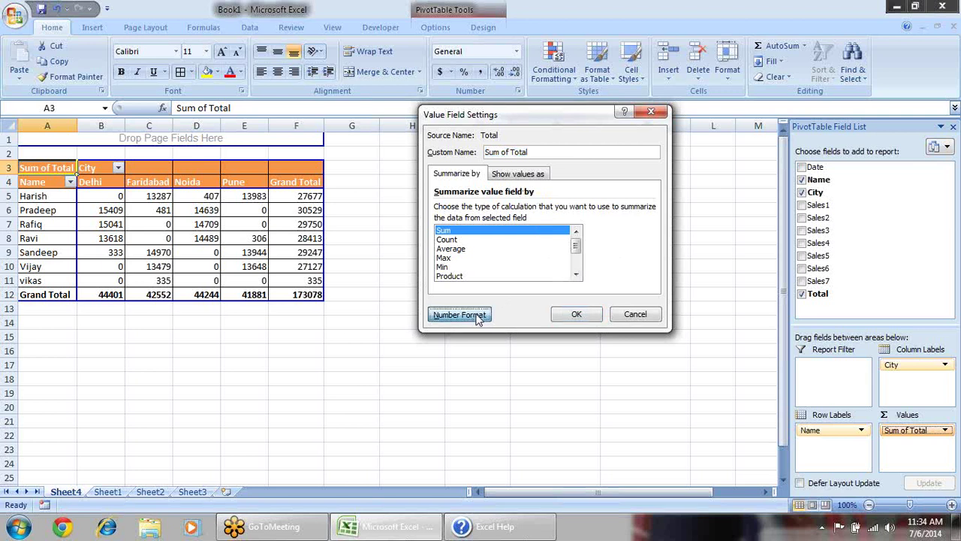
pyautogui.click(412, 138)
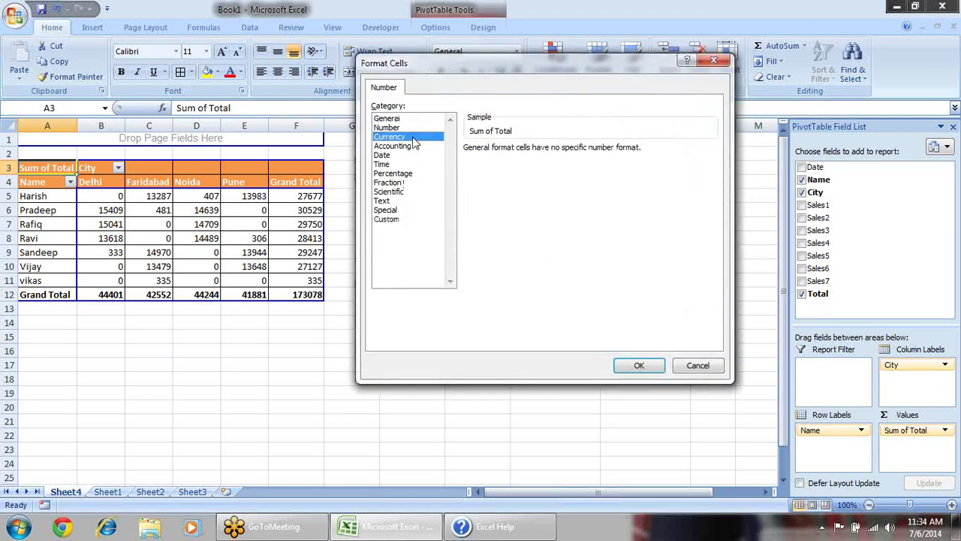
pyautogui.click(633, 365)
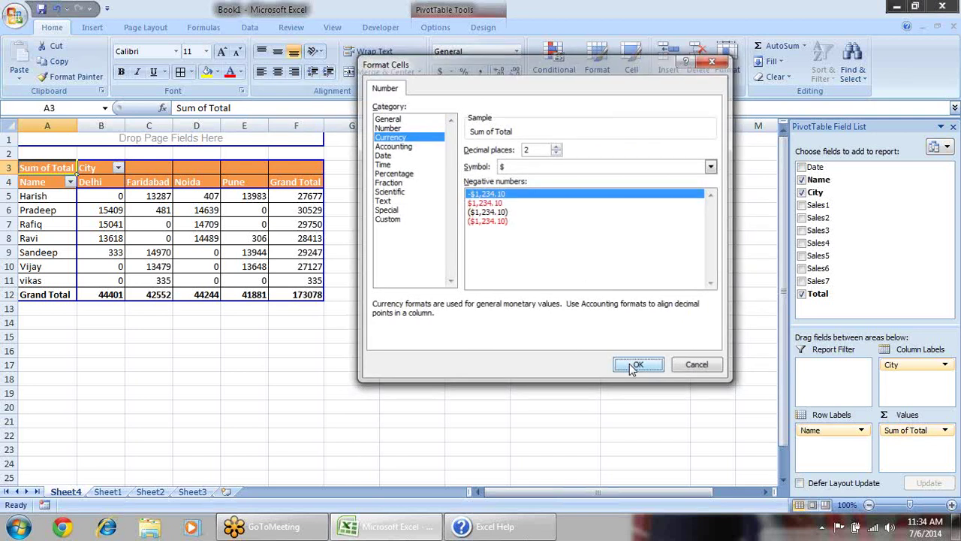
pyautogui.click(578, 313)
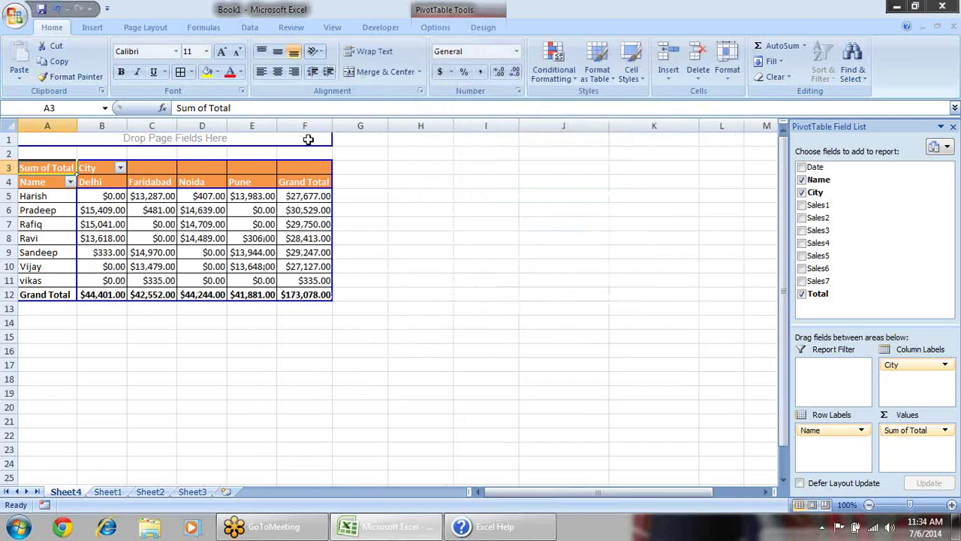
# - Reopen the Sum of Total settings and browse Number Format and Show Values As without changing anything
pyautogui.click(944, 429)
pyautogui.click(897, 413)
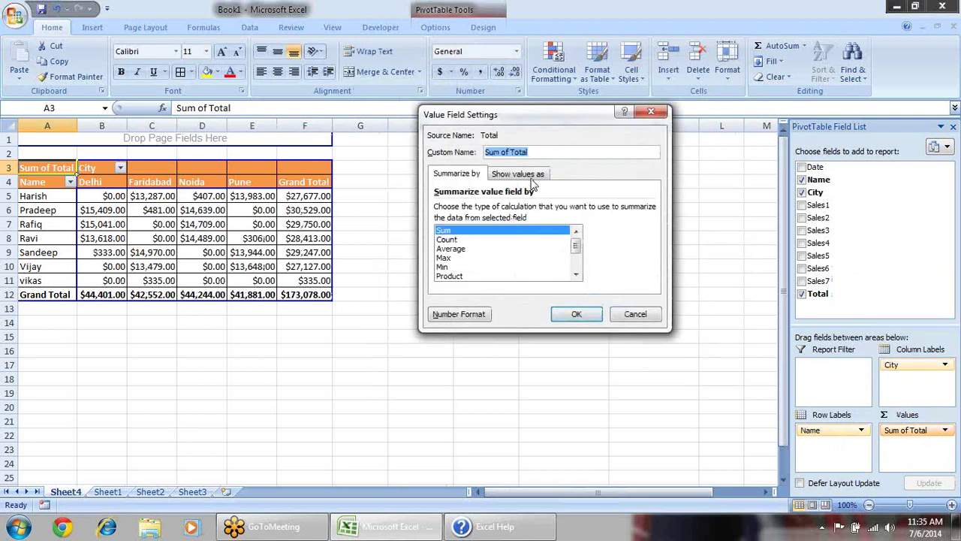
pyautogui.click(480, 314)
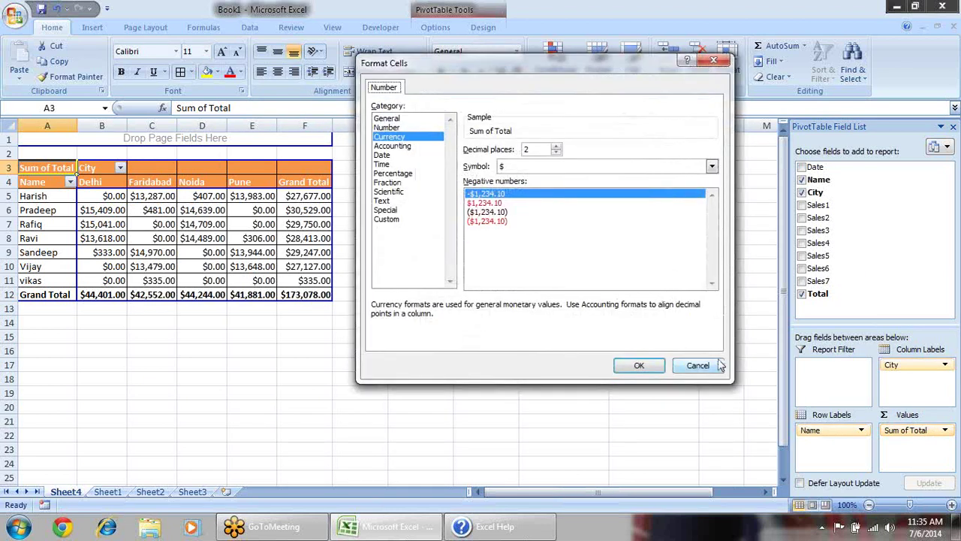
pyautogui.click(698, 366)
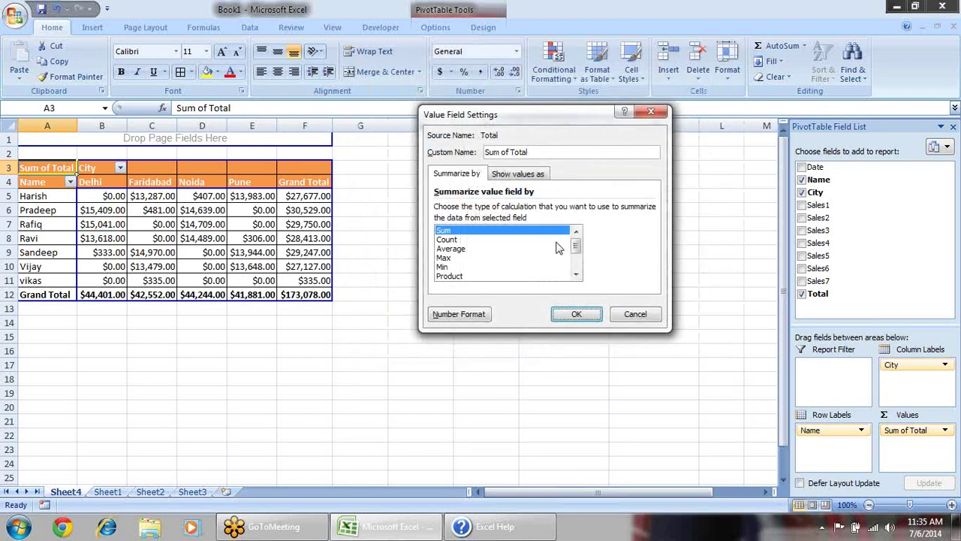
pyautogui.click(514, 177)
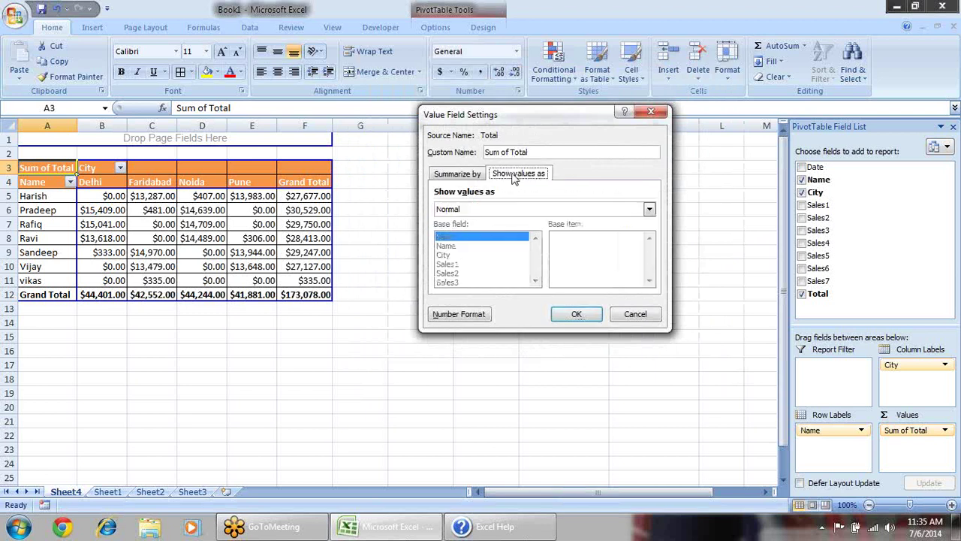
pyautogui.click(457, 173)
# - Change the Sum of Total number format to General
pyautogui.click(458, 314)
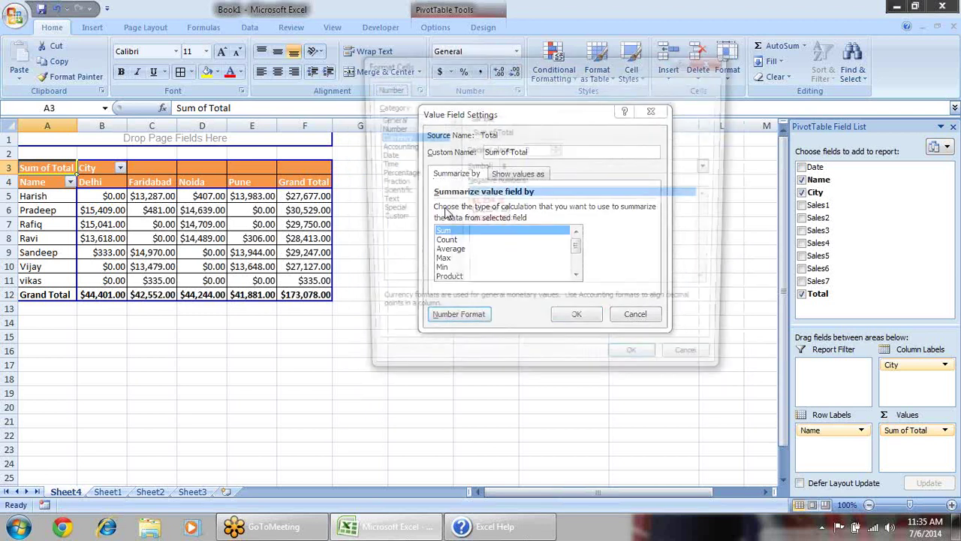
pyautogui.click(421, 118)
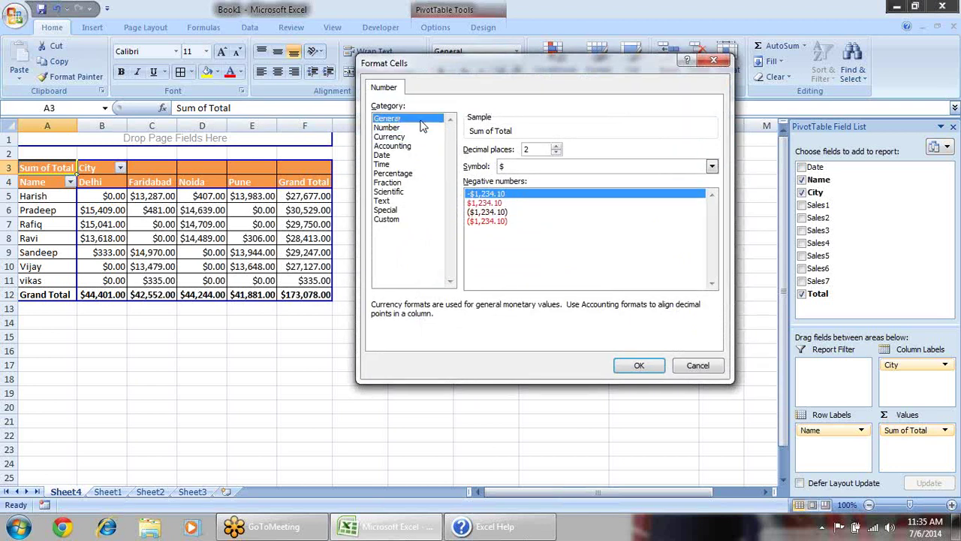
pyautogui.click(639, 365)
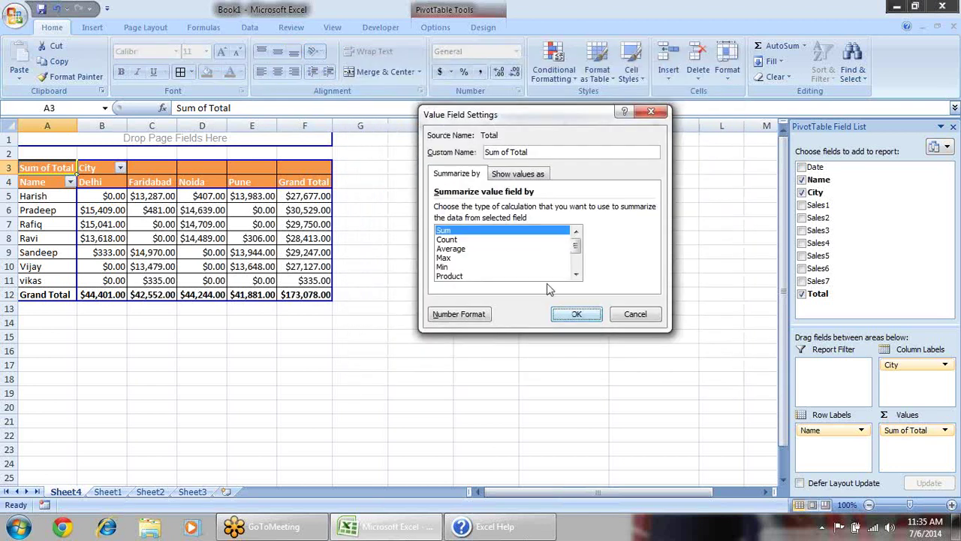
pyautogui.click(576, 314)
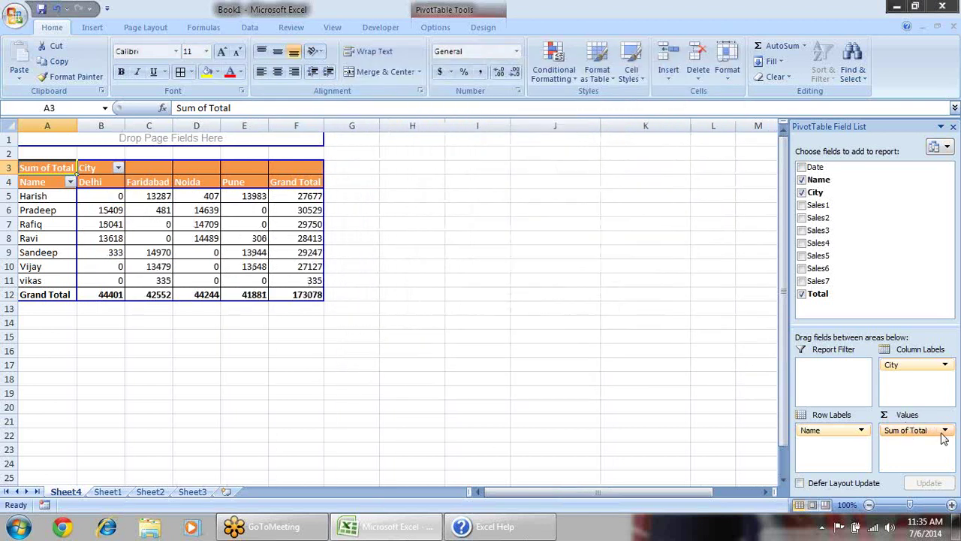
pyautogui.click(944, 430)
pyautogui.click(522, 323)
# - Turn grand totals off for both rows and columns
pyautogui.click(310, 237)
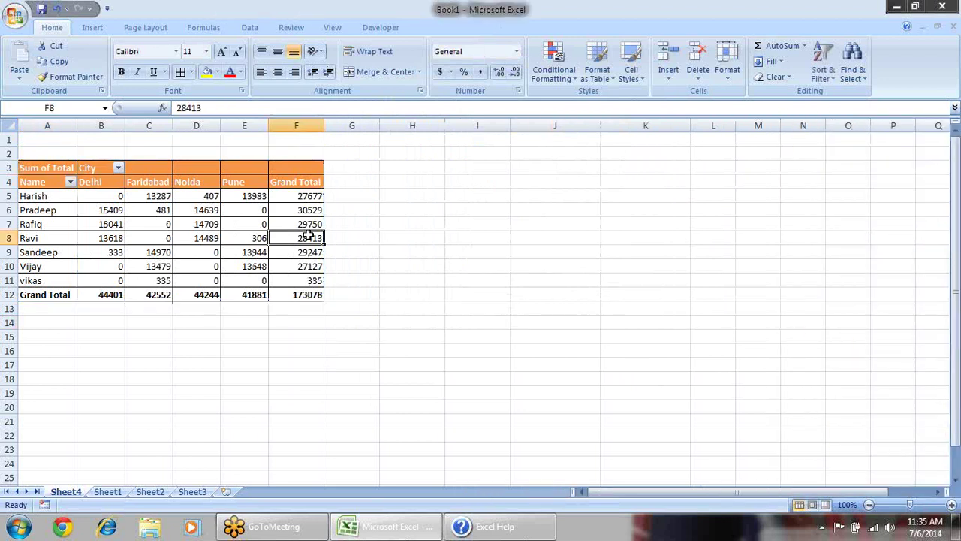
pyautogui.moveTo(300, 189); pyautogui.dragTo(105, 294)
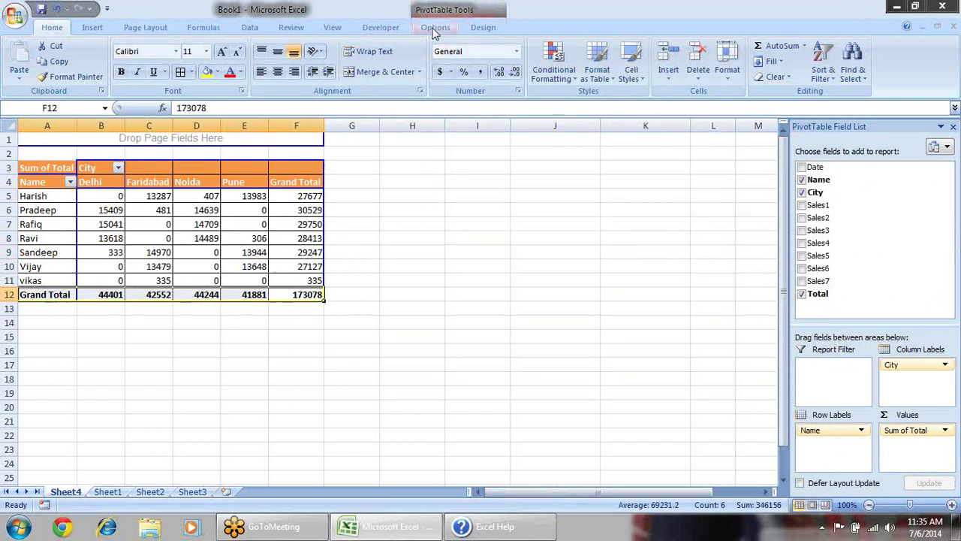
pyautogui.click(483, 28)
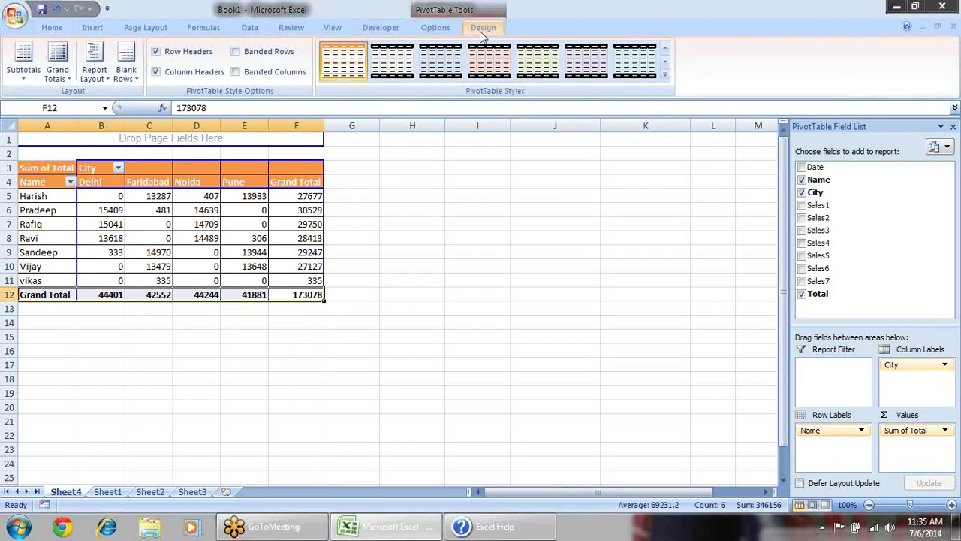
pyautogui.click(66, 80)
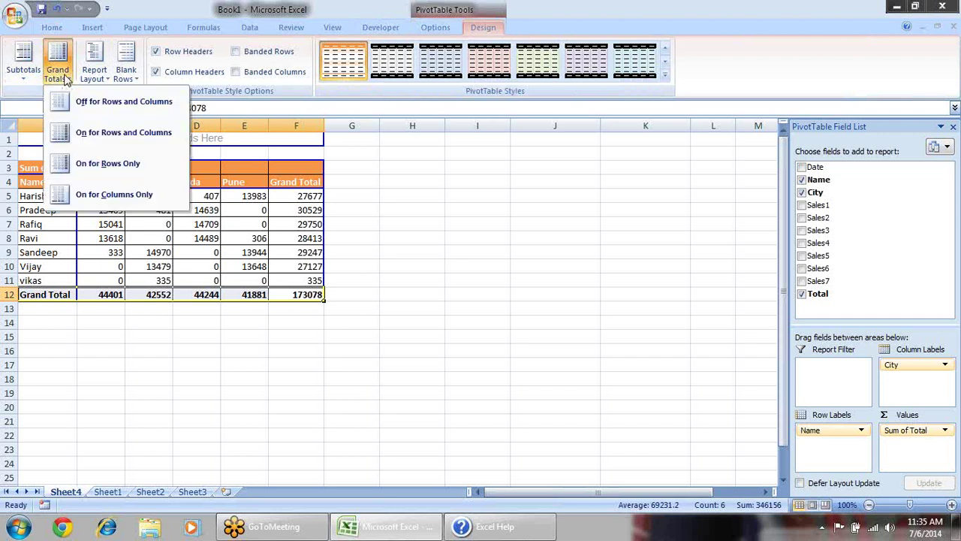
pyautogui.click(126, 102)
# - Turn grand totals back on for rows and columns, then switch to rows only
pyautogui.click(163, 183)
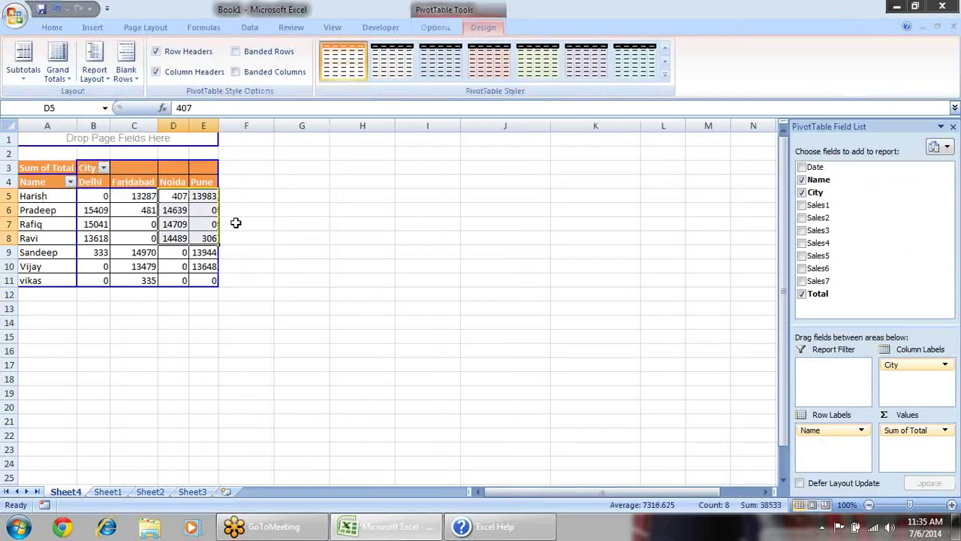
pyautogui.click(236, 219)
pyautogui.moveTo(30, 294); pyautogui.dragTo(199, 295)
pyautogui.click(204, 210)
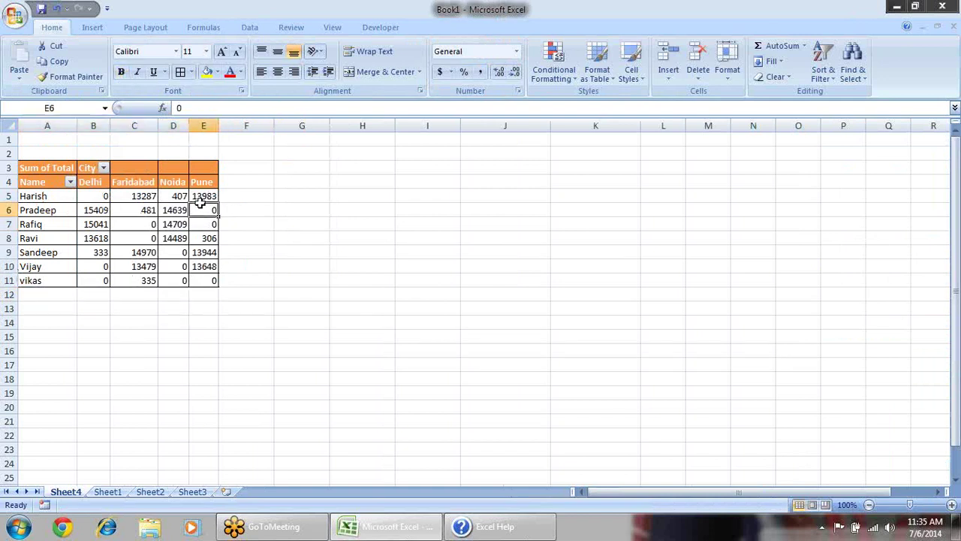
pyautogui.click(482, 28)
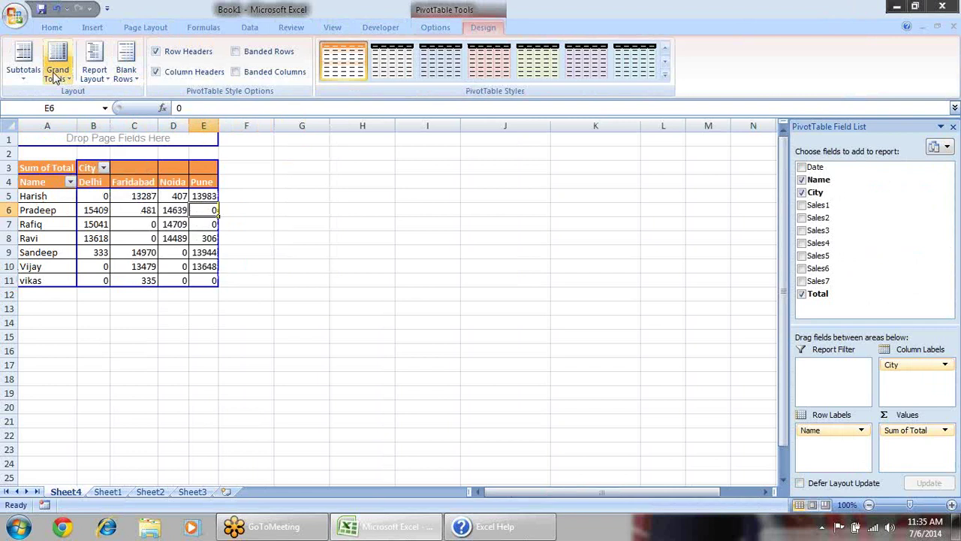
pyautogui.click(26, 71)
pyautogui.click(58, 73)
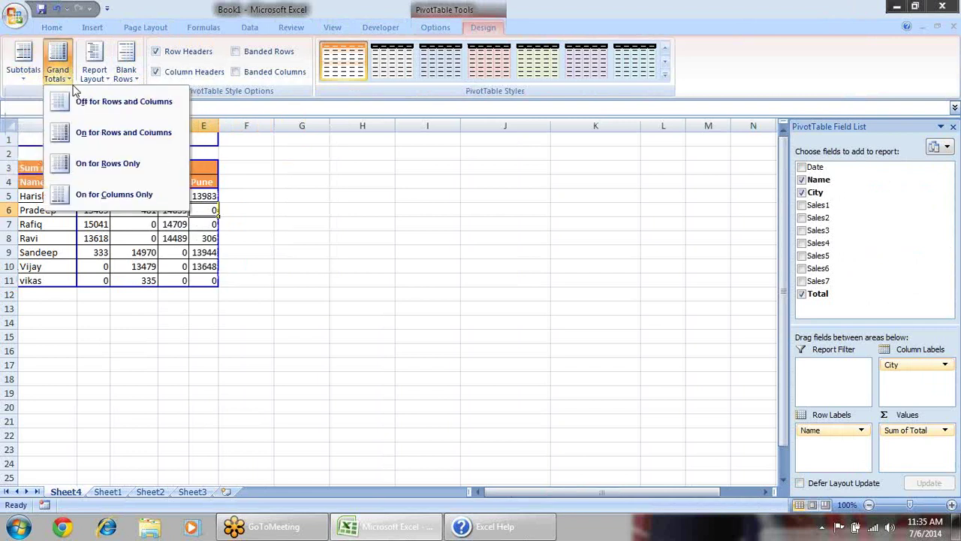
pyautogui.click(133, 133)
pyautogui.click(58, 74)
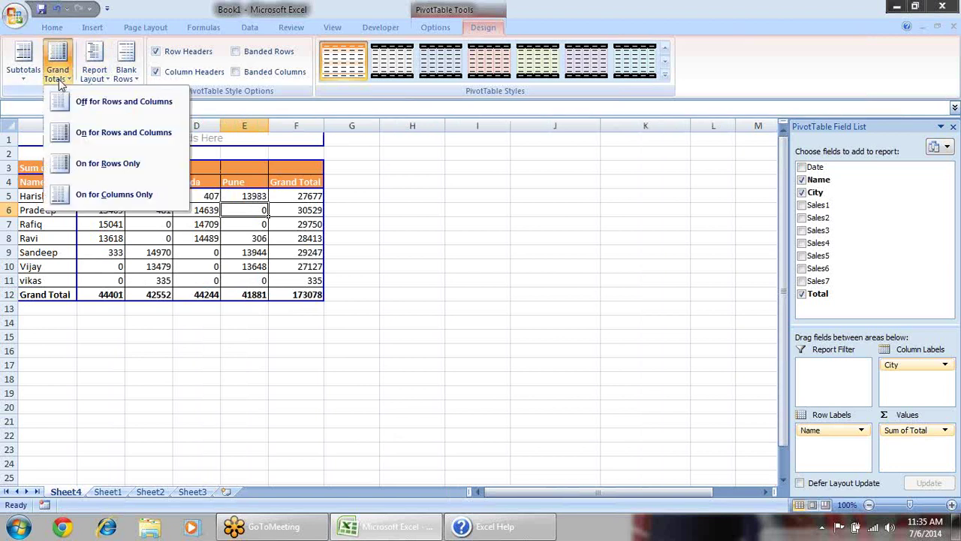
pyautogui.click(108, 163)
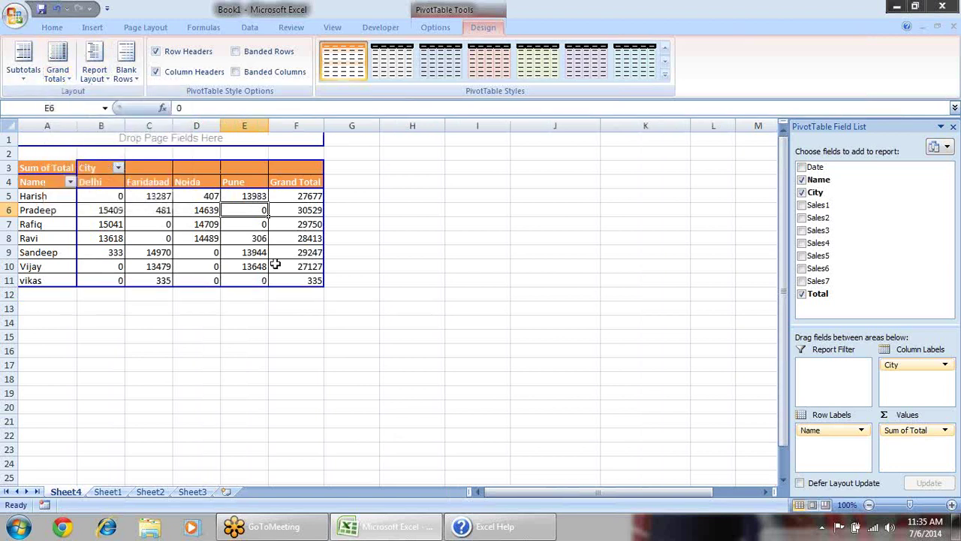
# - Try grand totals for columns only, then restore them for rows and columns
pyautogui.moveTo(308, 200); pyautogui.dragTo(310, 267)
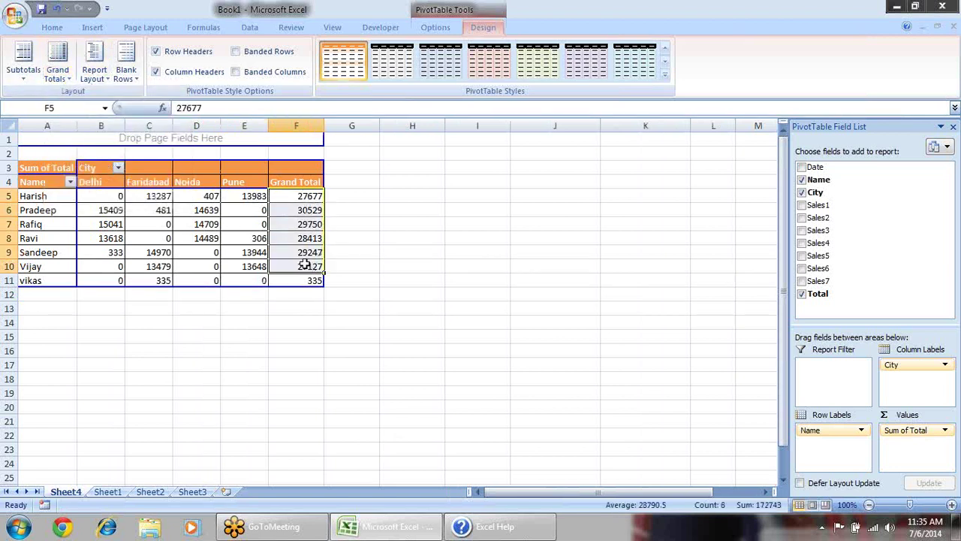
pyautogui.click(94, 69)
pyautogui.click(58, 73)
pyautogui.click(112, 195)
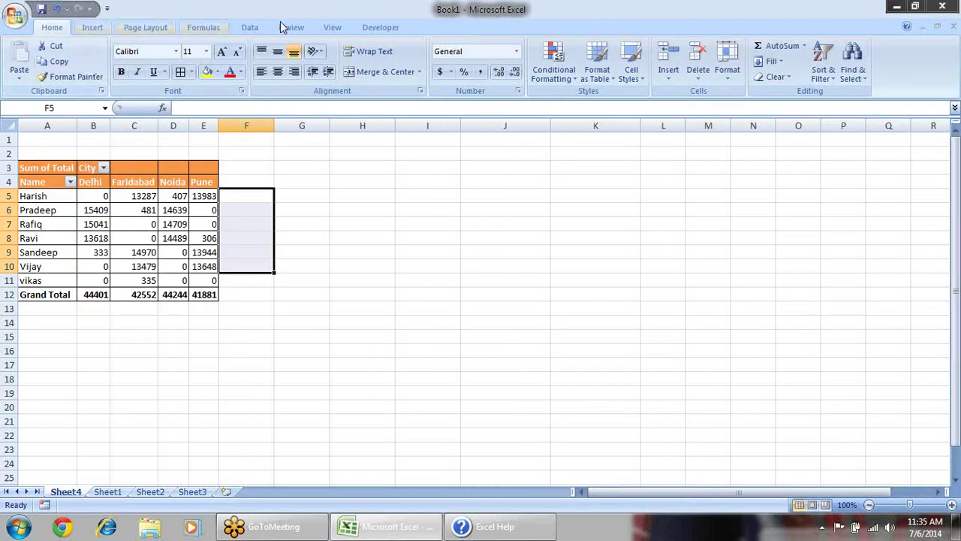
pyautogui.press('Left')
pyautogui.press('Down')
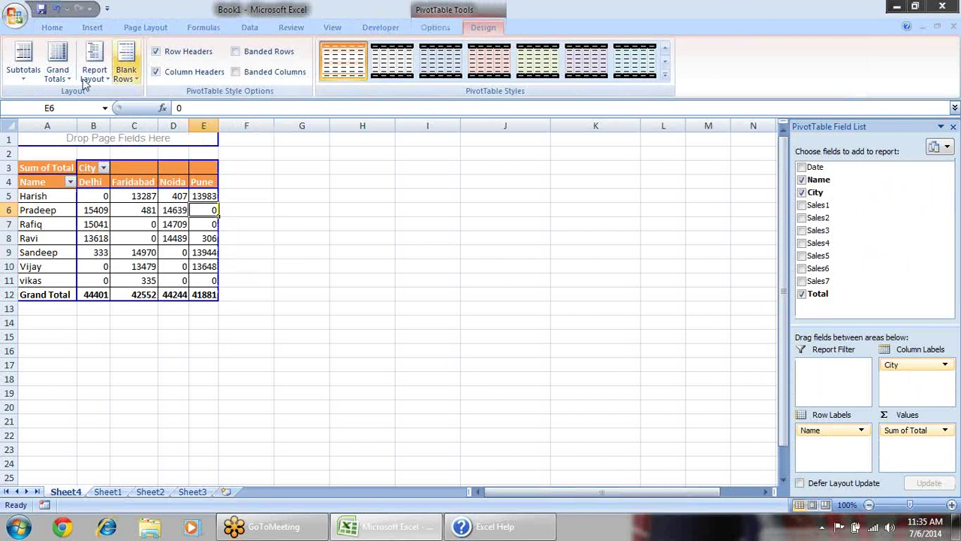
pyautogui.click(62, 79)
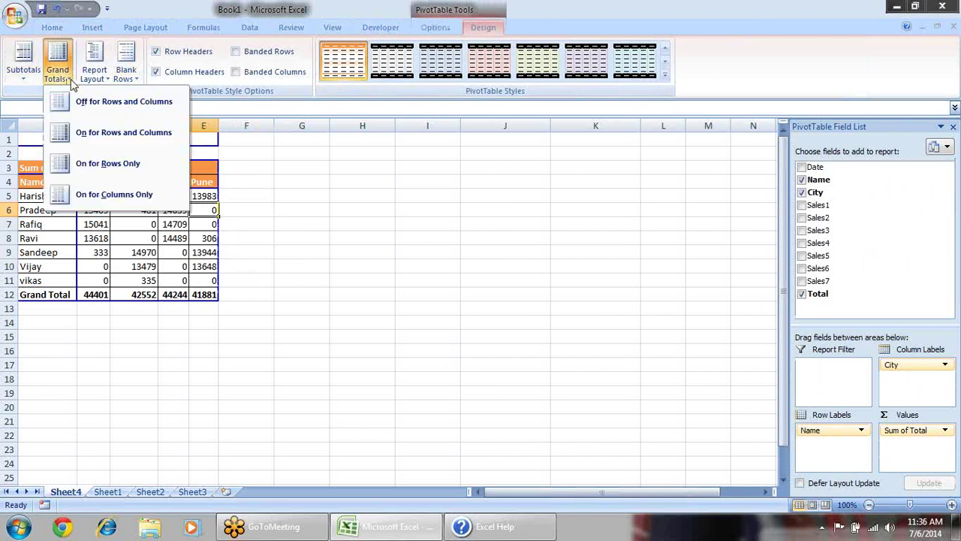
pyautogui.click(132, 132)
# - Insert a blank line after each item in the PivotTable
pyautogui.click(413, 229)
pyautogui.click(150, 210)
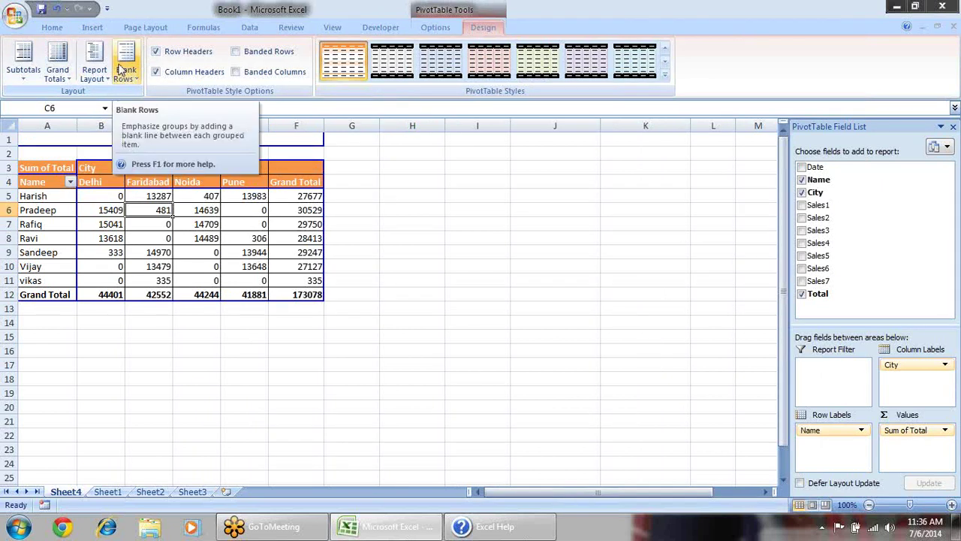
pyautogui.click(138, 81)
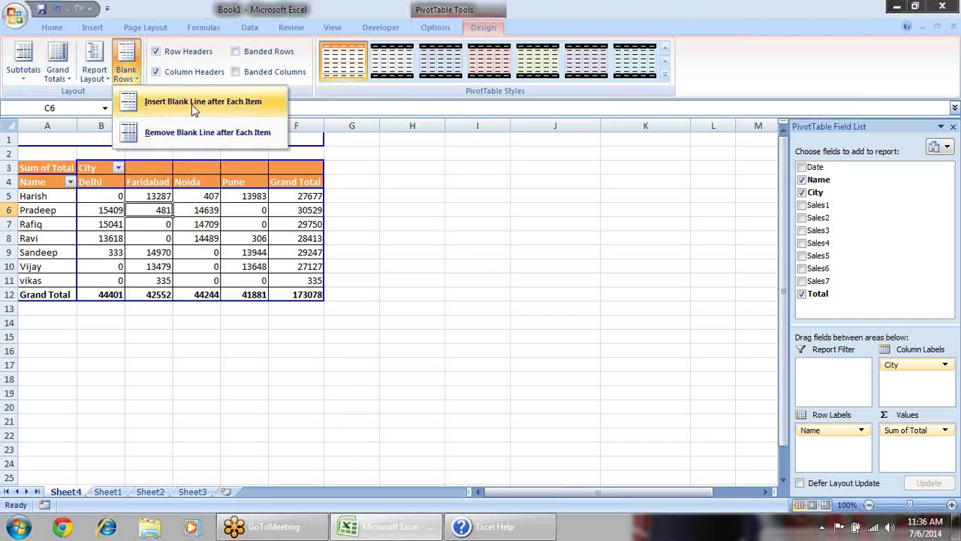
pyautogui.click(229, 109)
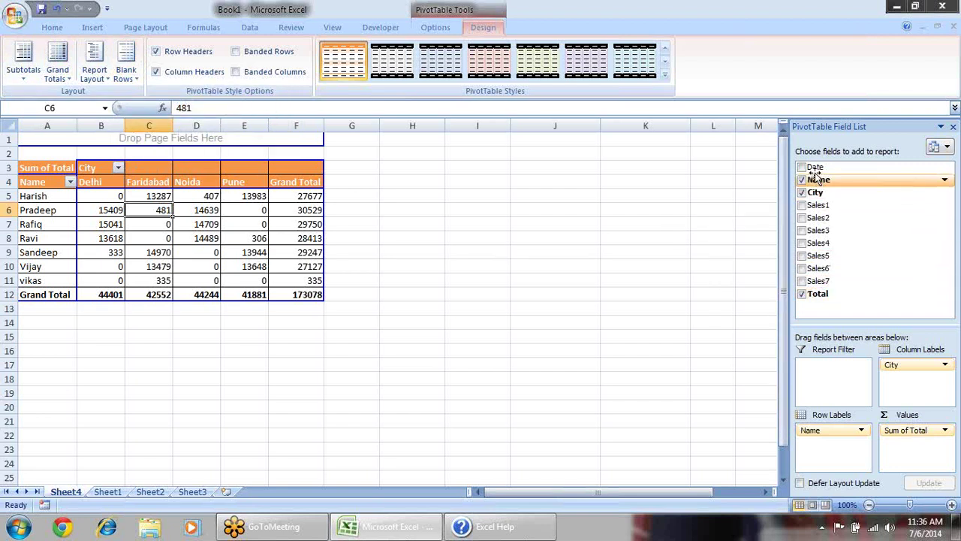
pyautogui.click(904, 365)
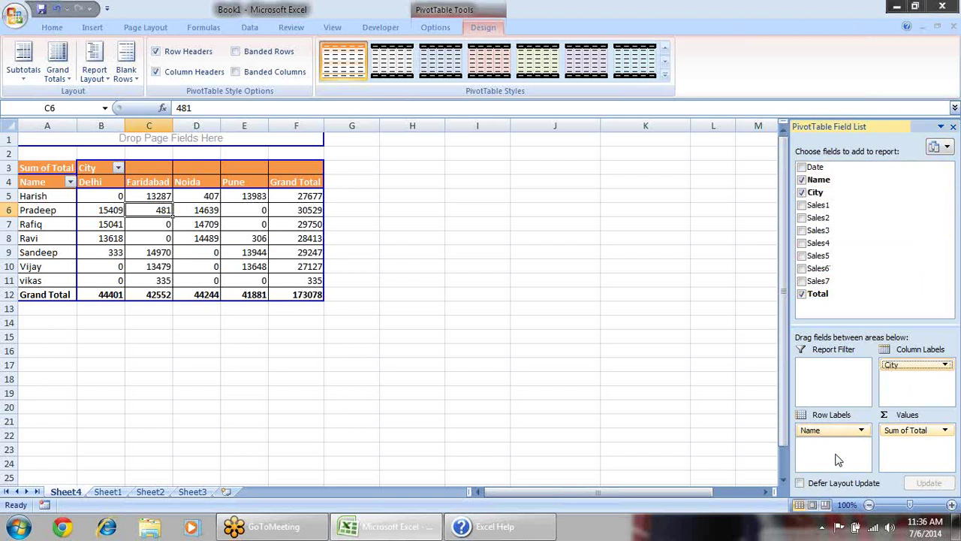
# - Move City under Name in Row Labels and expand Harish into Faridabad, Noida and Pune rows
pyautogui.moveTo(838, 460); pyautogui.dragTo(837, 450)
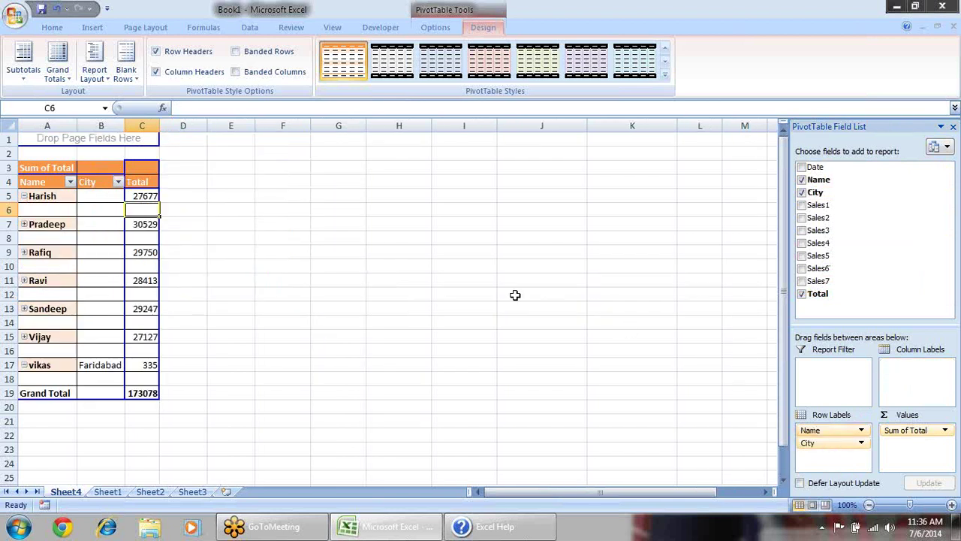
pyautogui.click(24, 196)
pyautogui.moveTo(45, 197); pyautogui.dragTo(151, 219)
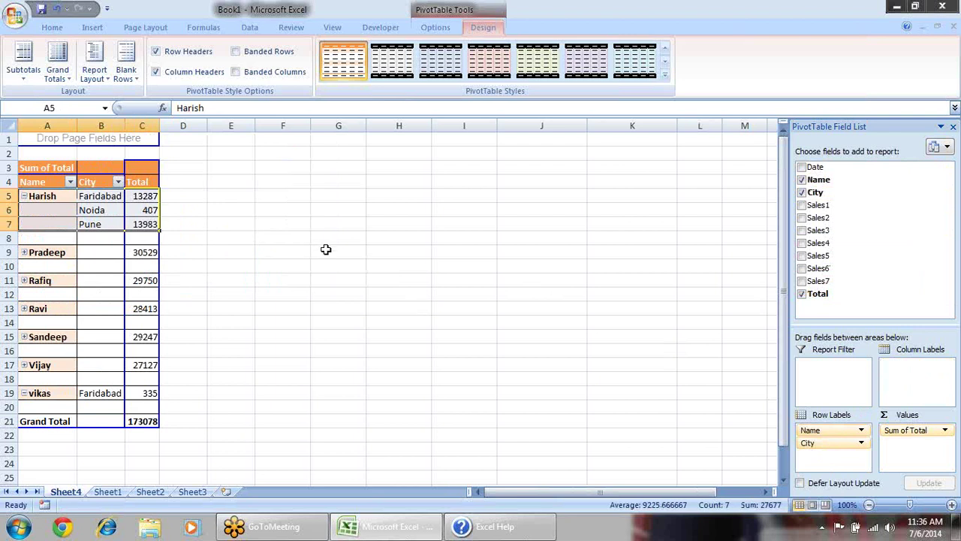
pyautogui.moveTo(37, 238); pyautogui.dragTo(150, 239)
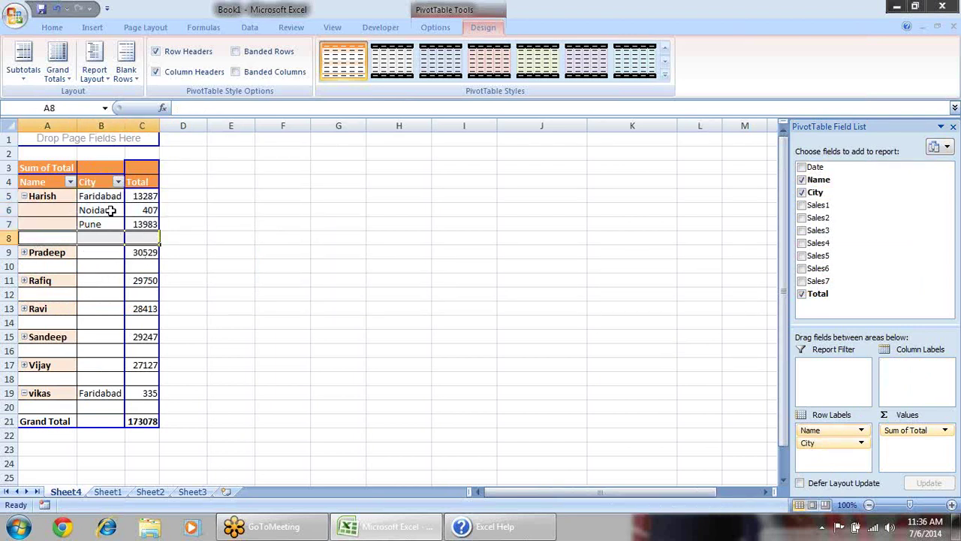
pyautogui.rightClick(140, 197)
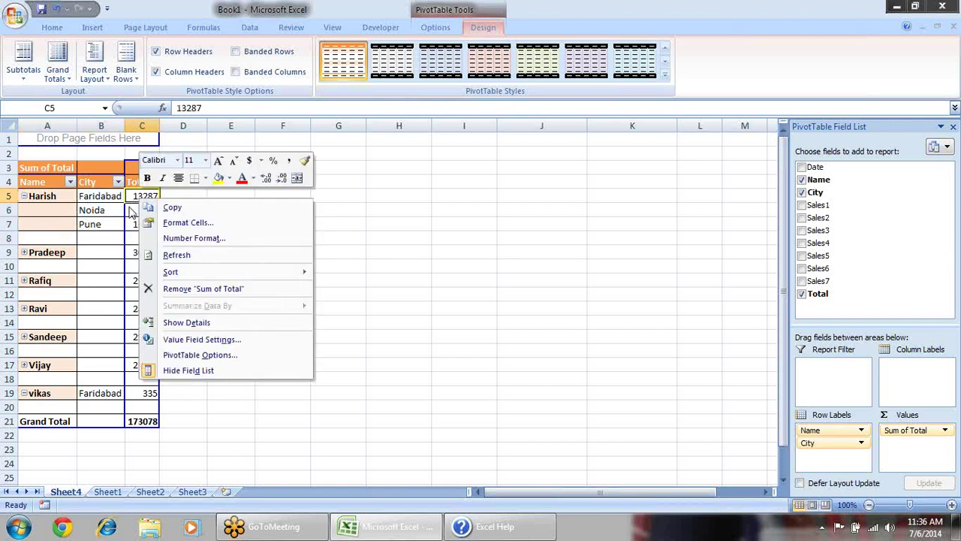
# - Enable 'Merge and center cells with labels' and show each name's subtotal at the bottom, e.g. Harish Total 27677
pyautogui.click(239, 356)
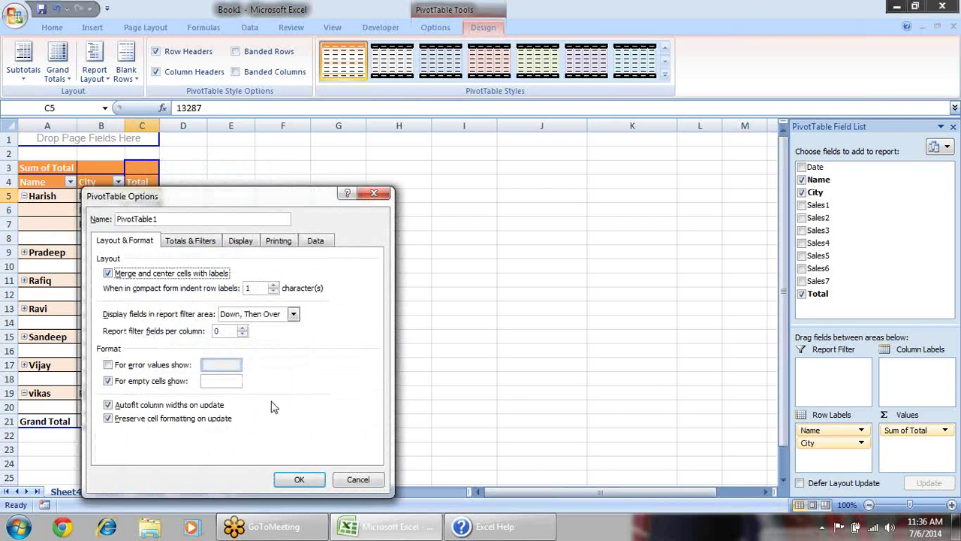
pyautogui.click(308, 480)
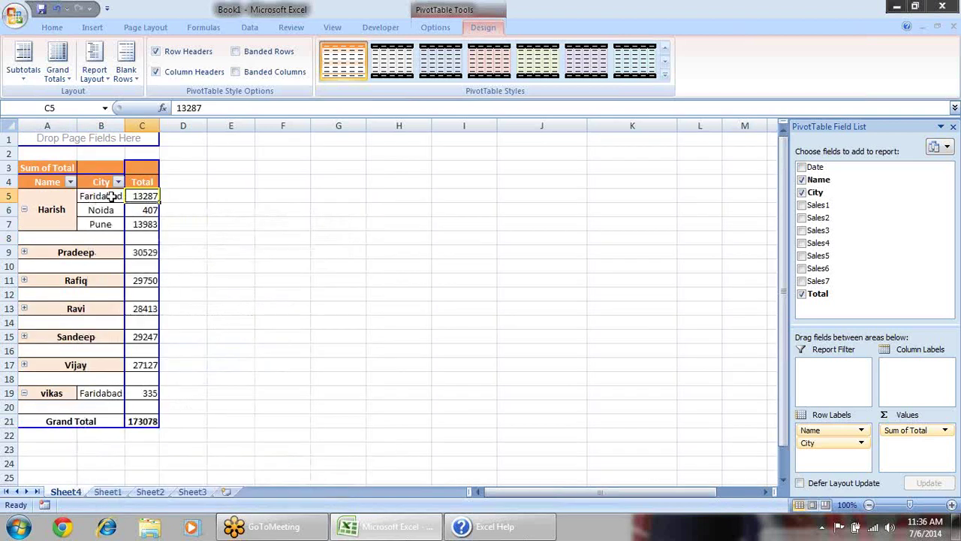
pyautogui.click(60, 78)
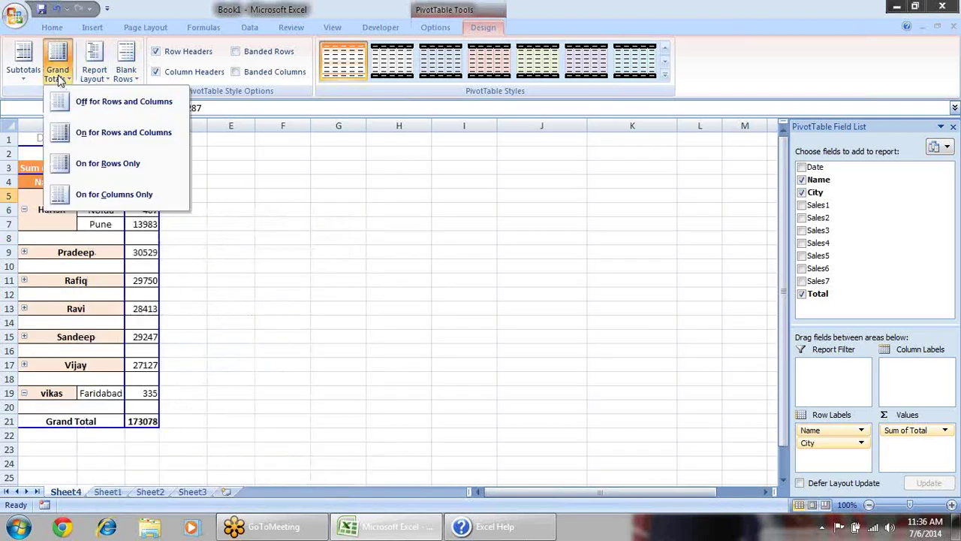
pyautogui.click(23, 72)
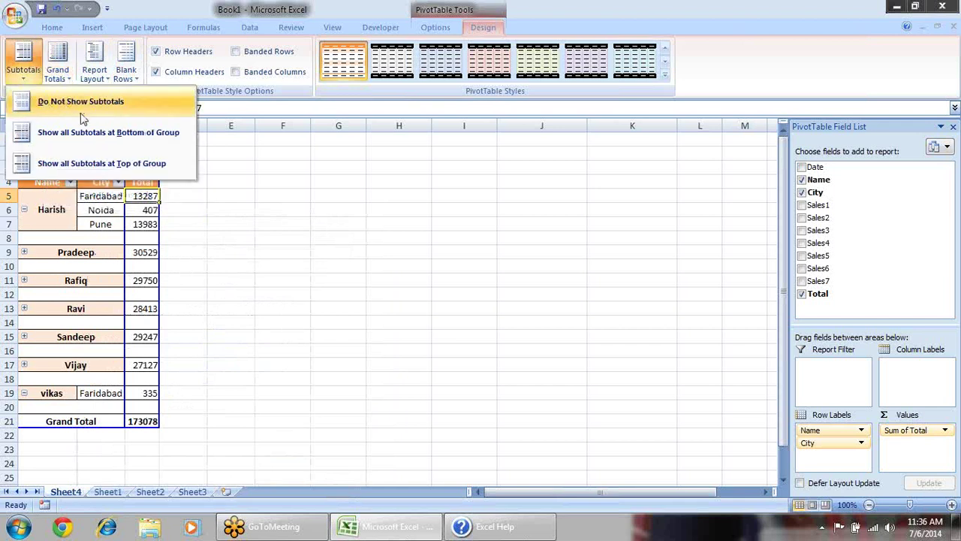
pyautogui.click(96, 133)
pyautogui.click(296, 226)
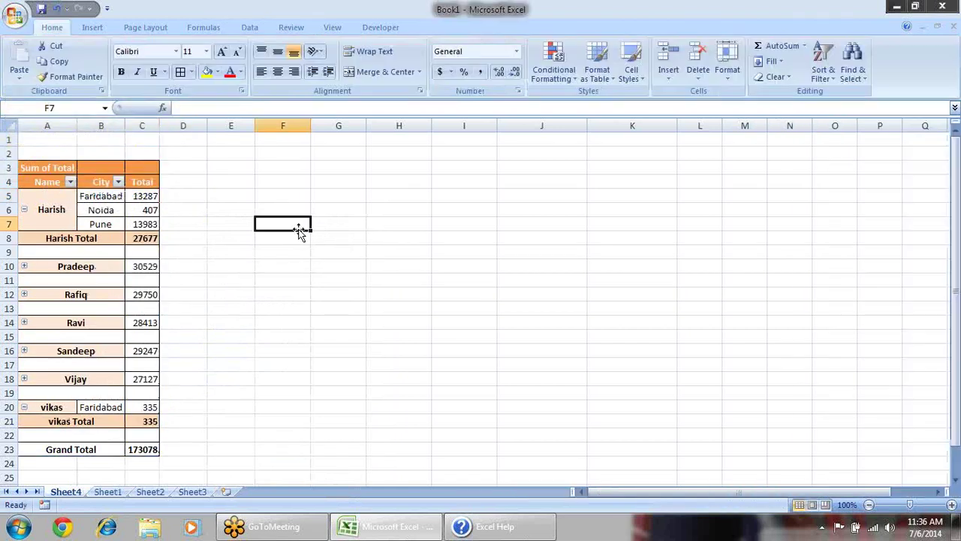
pyautogui.moveTo(90, 253); pyautogui.dragTo(138, 238)
pyautogui.click(80, 253)
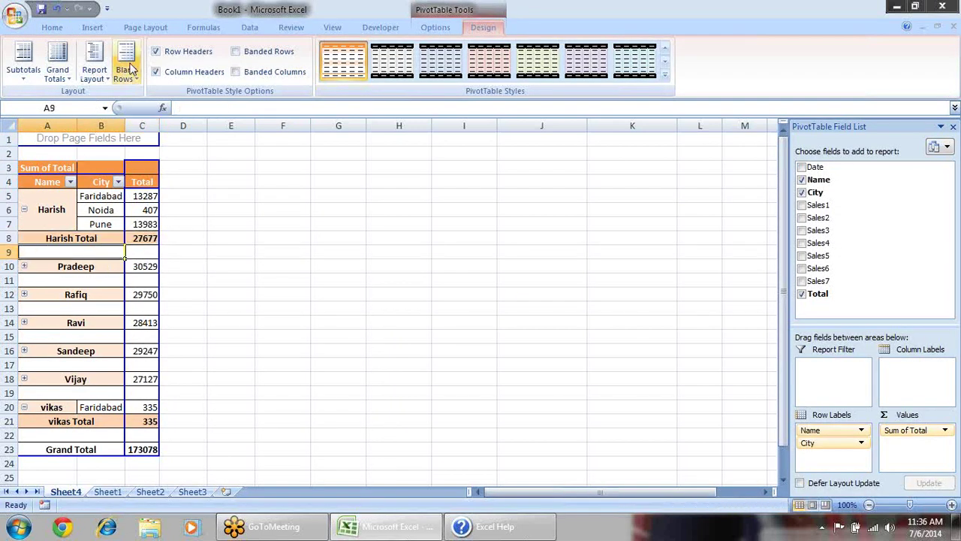
# - Expand the entire Name field so every name shows its city rows and subtotal
pyautogui.click(52, 27)
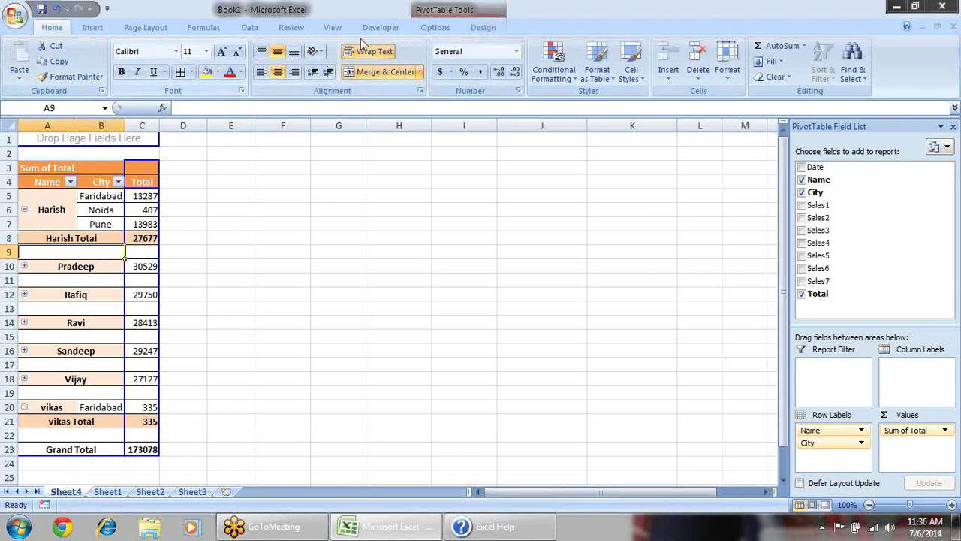
pyautogui.click(435, 28)
pyautogui.click(58, 204)
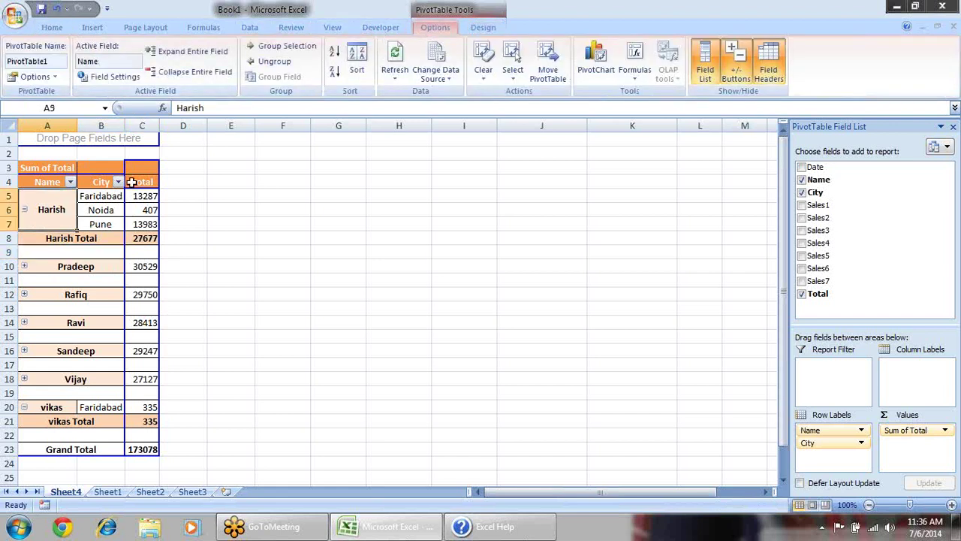
pyautogui.click(188, 53)
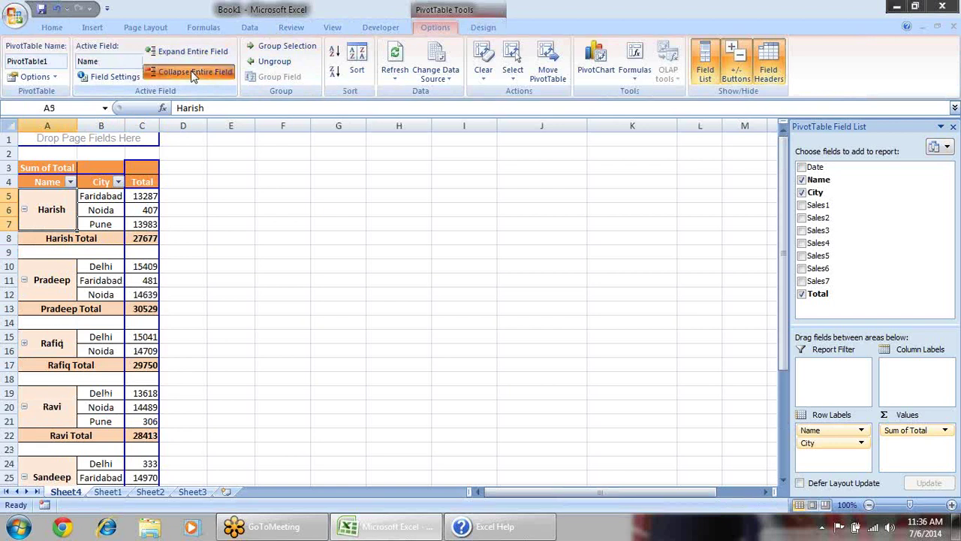
pyautogui.click(191, 70)
pyautogui.click(192, 51)
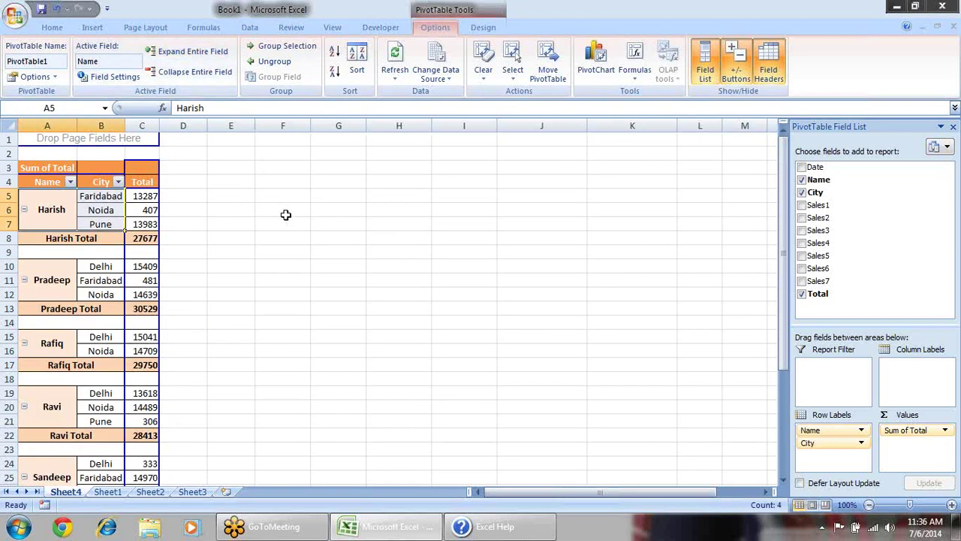
pyautogui.scroll(-1, 299, 214)
pyautogui.scroll(-4, 216, 247)
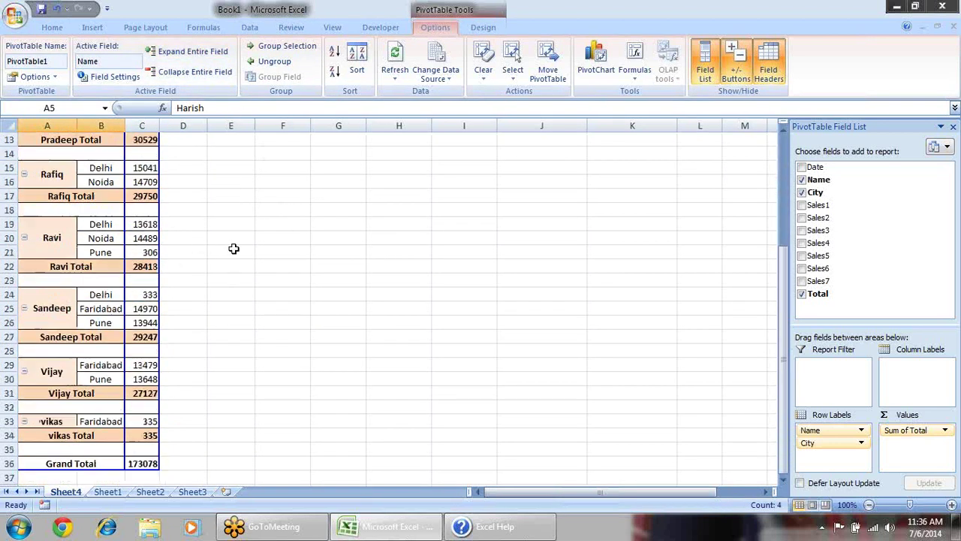
pyautogui.click(52, 350)
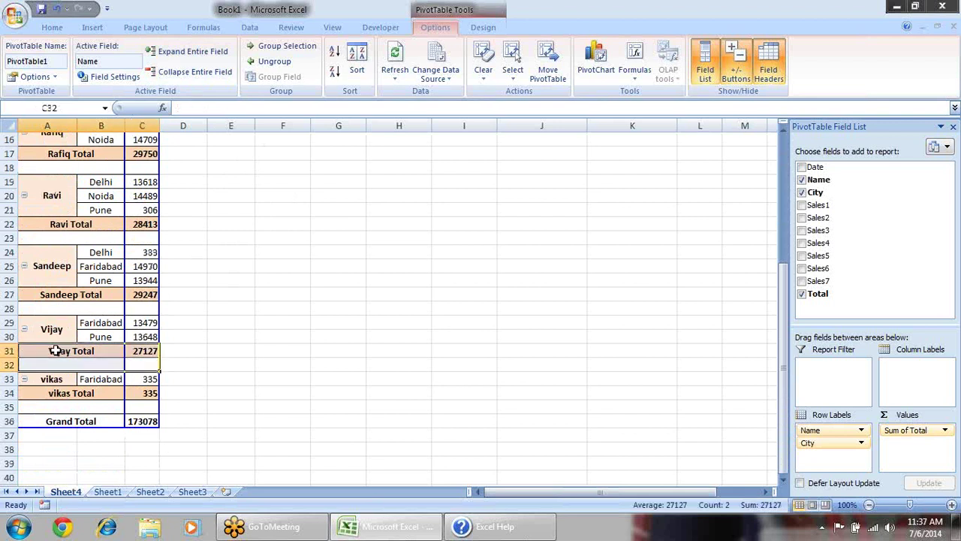
pyautogui.click(45, 294)
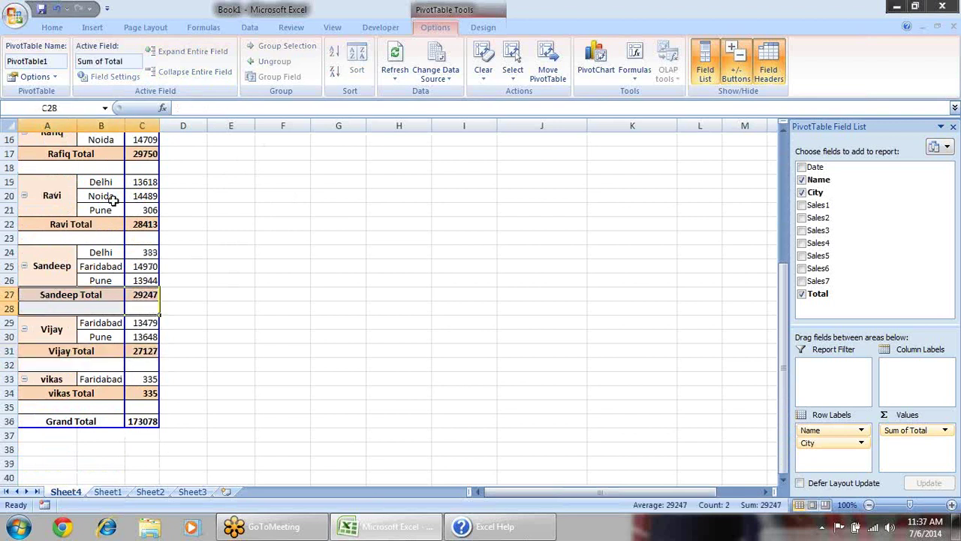
pyautogui.scroll(4, 188, 225)
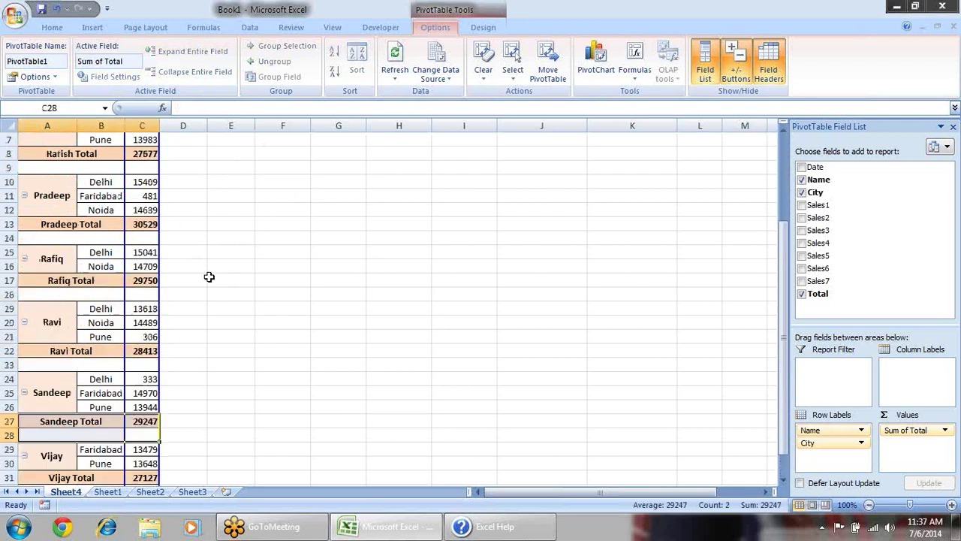
# - Remove the blank line after each name group
pyautogui.click(483, 27)
pyautogui.click(126, 64)
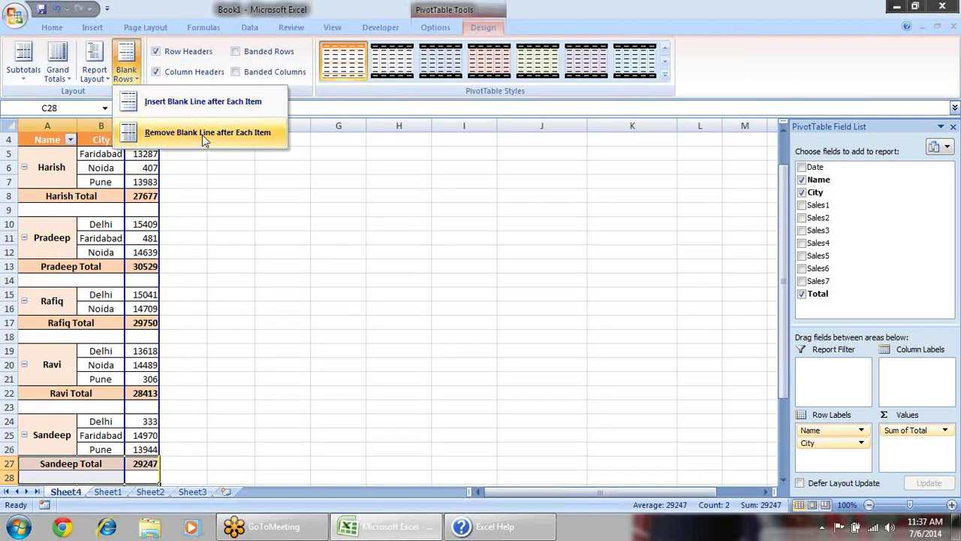
pyautogui.click(202, 134)
pyautogui.click(282, 294)
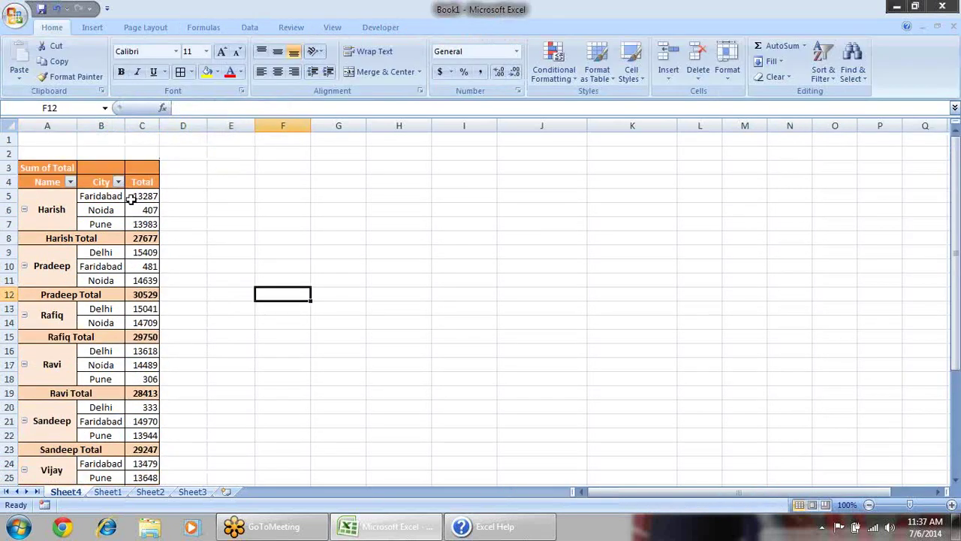
# - Uncheck 'Merge and center cells with labels' in PivotTable Options so names sit on their first city row
pyautogui.rightClick(70, 211)
pyautogui.click(101, 252)
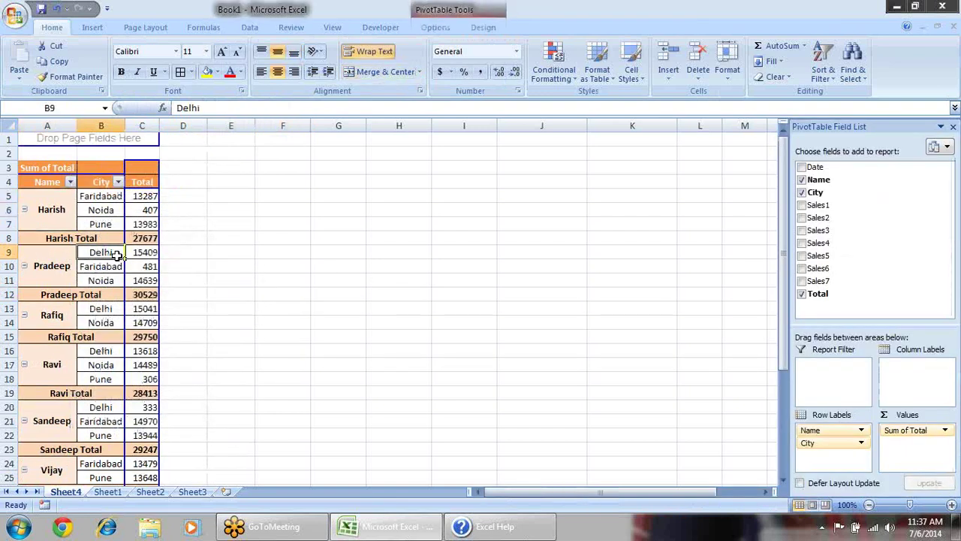
pyautogui.click(440, 29)
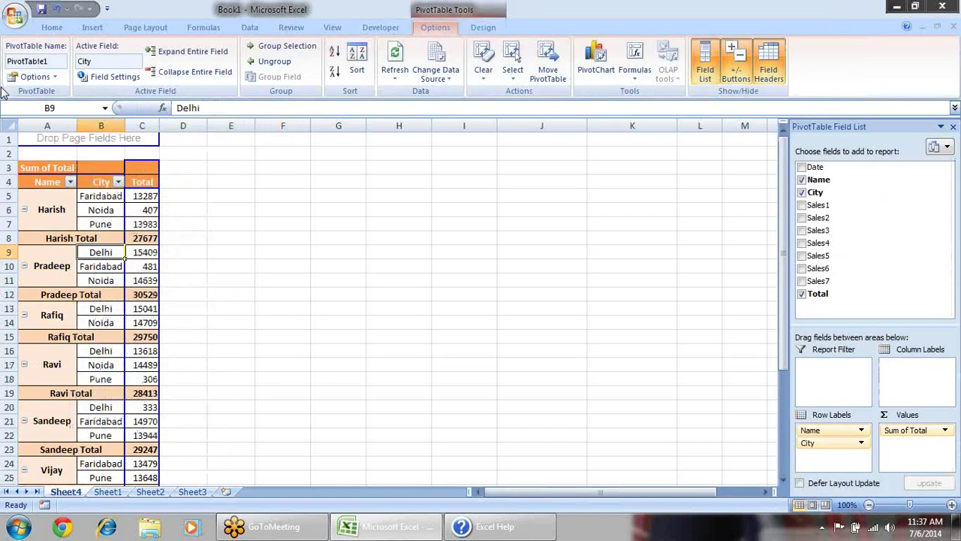
pyautogui.click(54, 77)
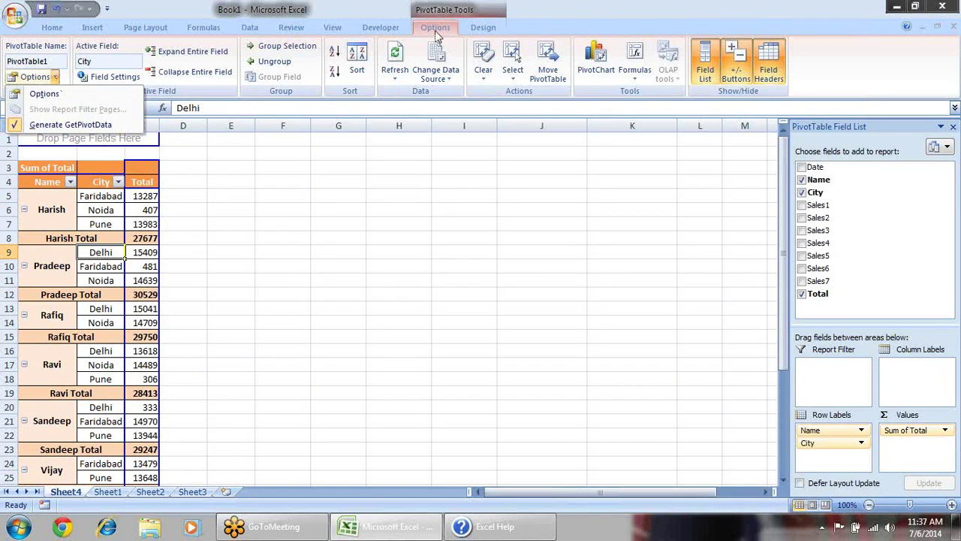
pyautogui.click(42, 93)
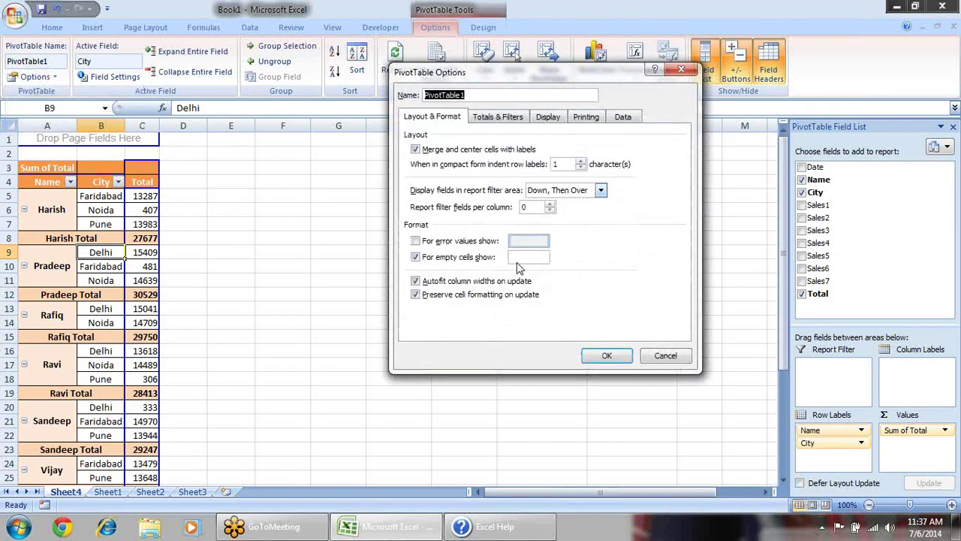
pyautogui.click(418, 150)
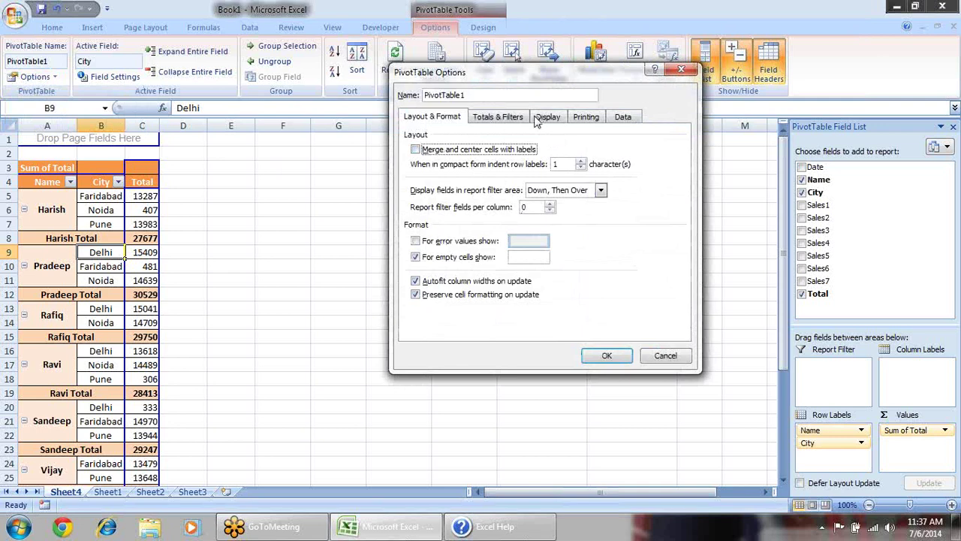
pyautogui.click(600, 362)
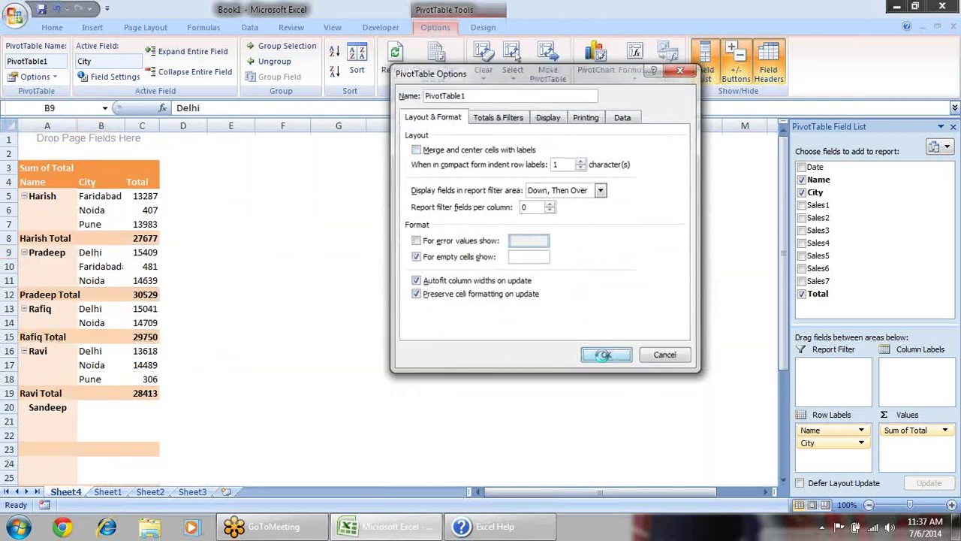
pyautogui.click(250, 254)
pyautogui.click(46, 223)
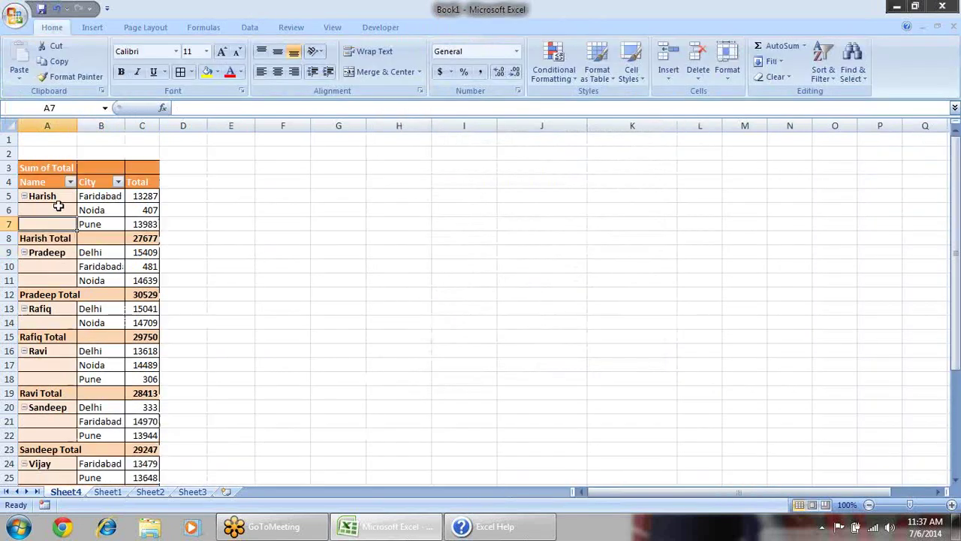
pyautogui.click(483, 27)
pyautogui.click(30, 74)
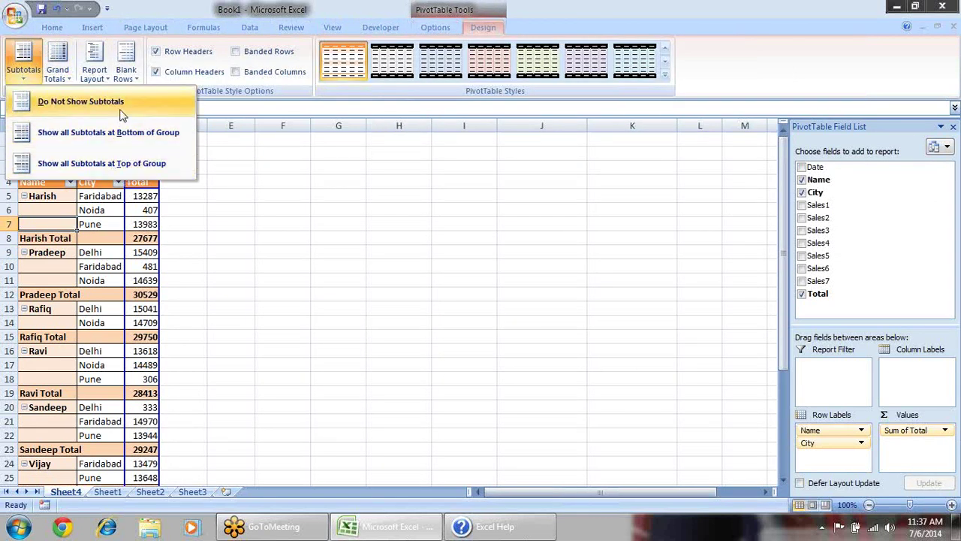
# - Choose Do Not Show Subtotals so city rows run straight into the next name, grand total 173078
pyautogui.click(80, 101)
pyautogui.click(266, 253)
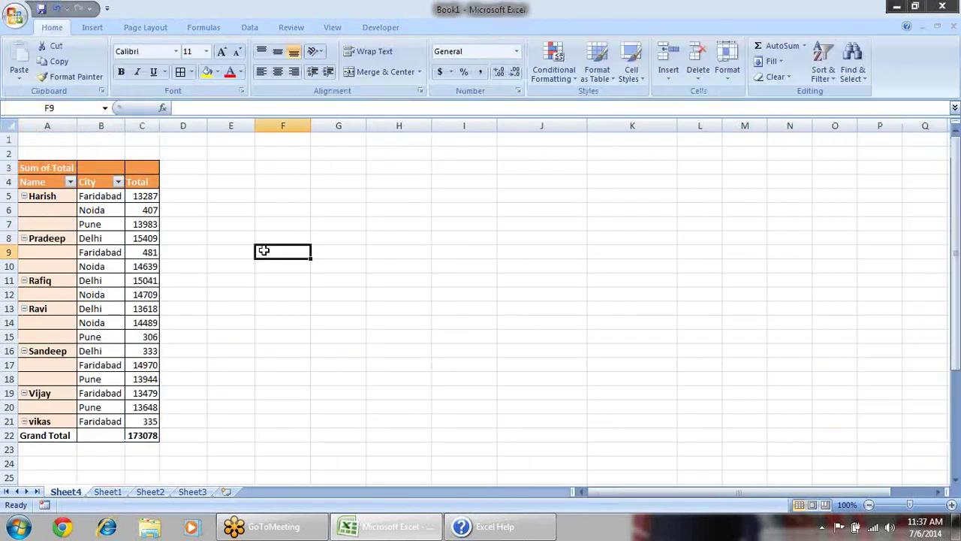
pyautogui.click(139, 239)
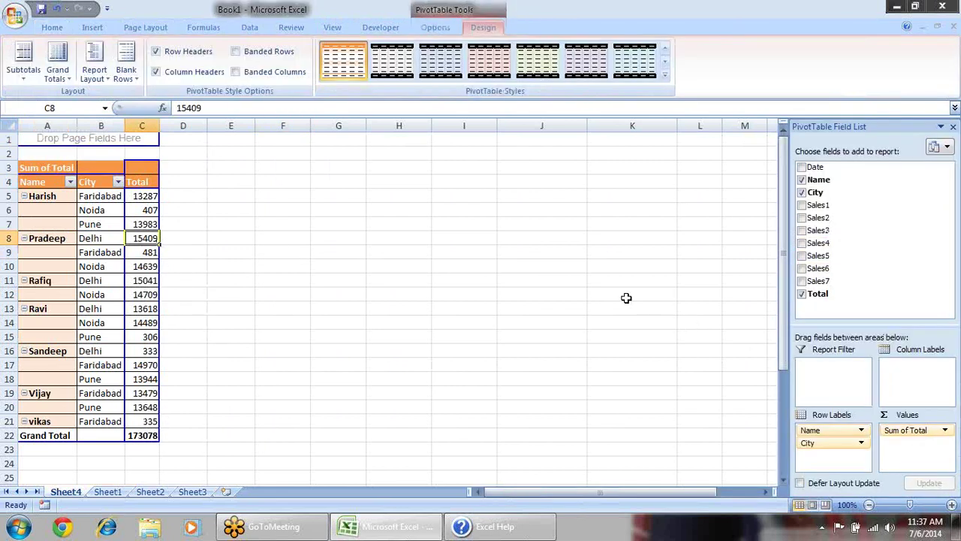
pyautogui.click(435, 28)
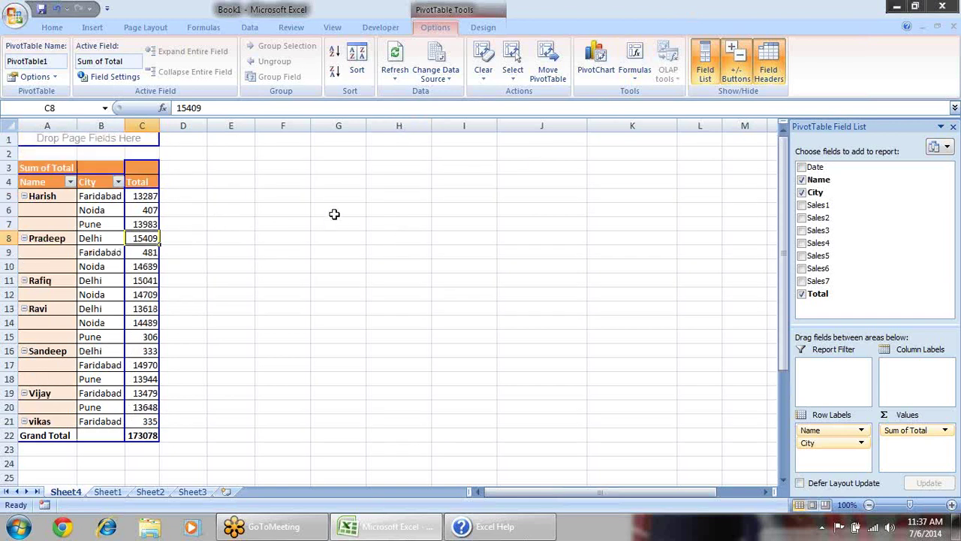
pyautogui.click(106, 220)
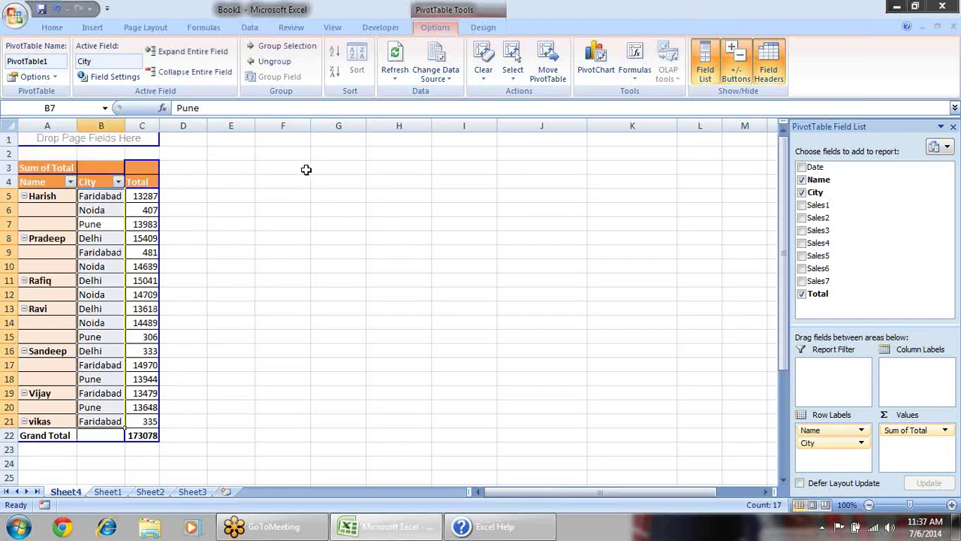
pyautogui.click(314, 220)
pyautogui.click(146, 213)
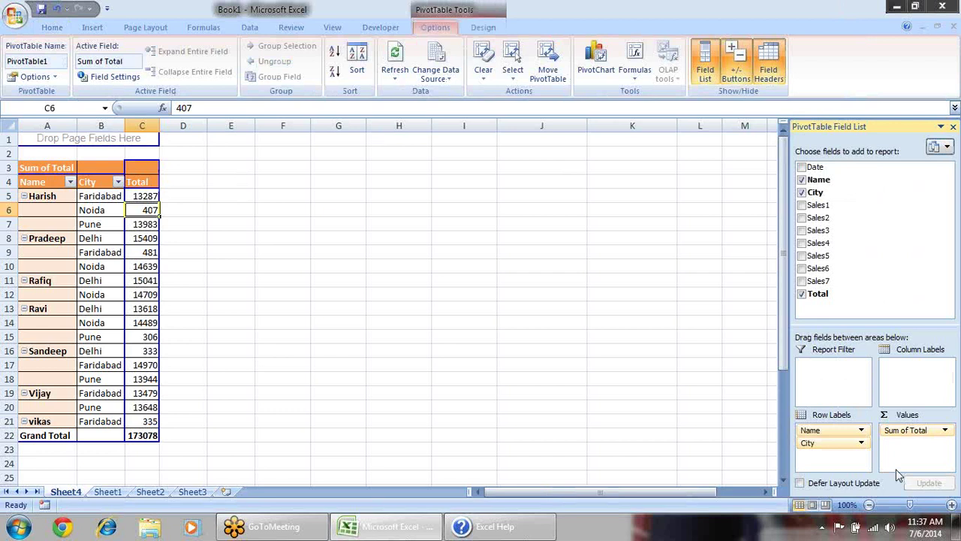
# - Move City to the report filter and replace Total with Sales1 through Sales7 as summed values
pyautogui.moveTo(856, 445); pyautogui.dragTo(842, 366)
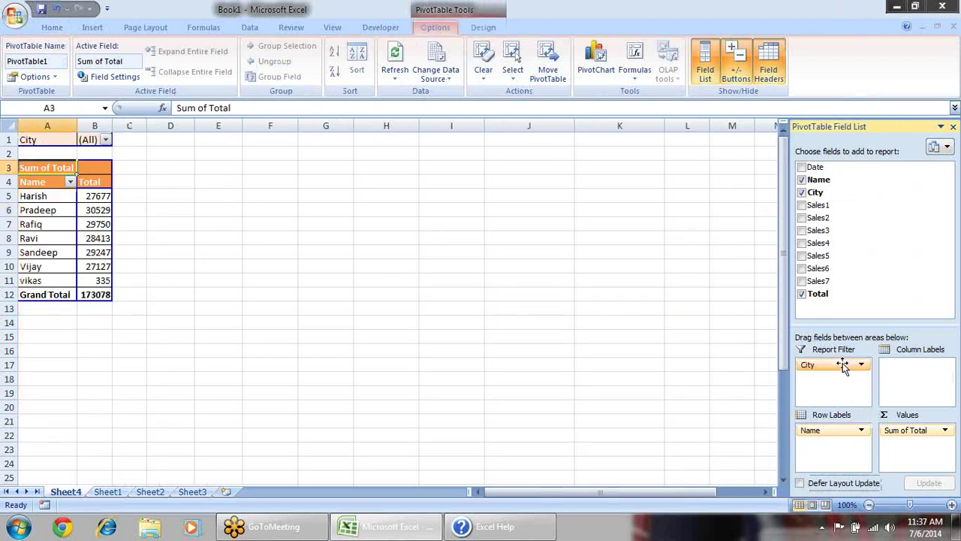
pyautogui.click(801, 294)
pyautogui.click(801, 205)
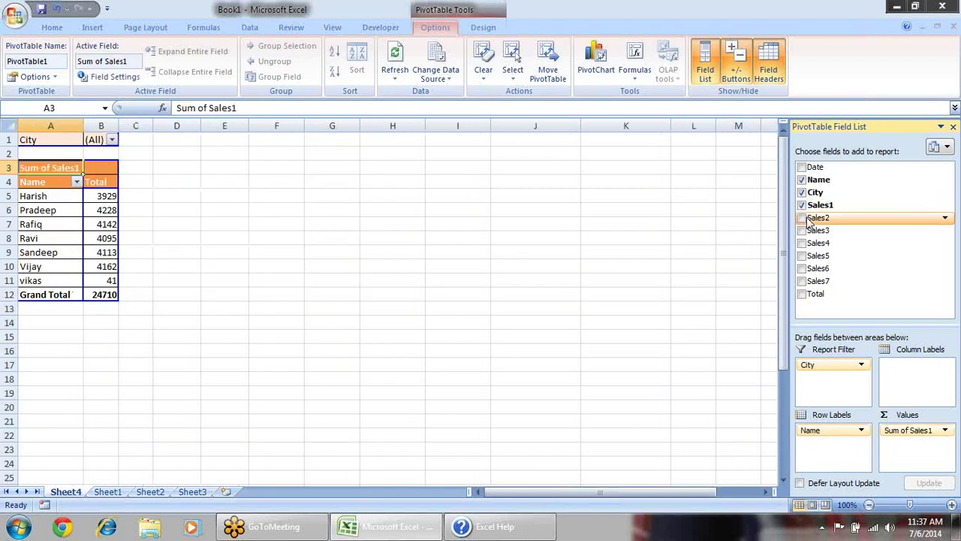
pyautogui.click(801, 218)
pyautogui.click(801, 231)
pyautogui.click(801, 242)
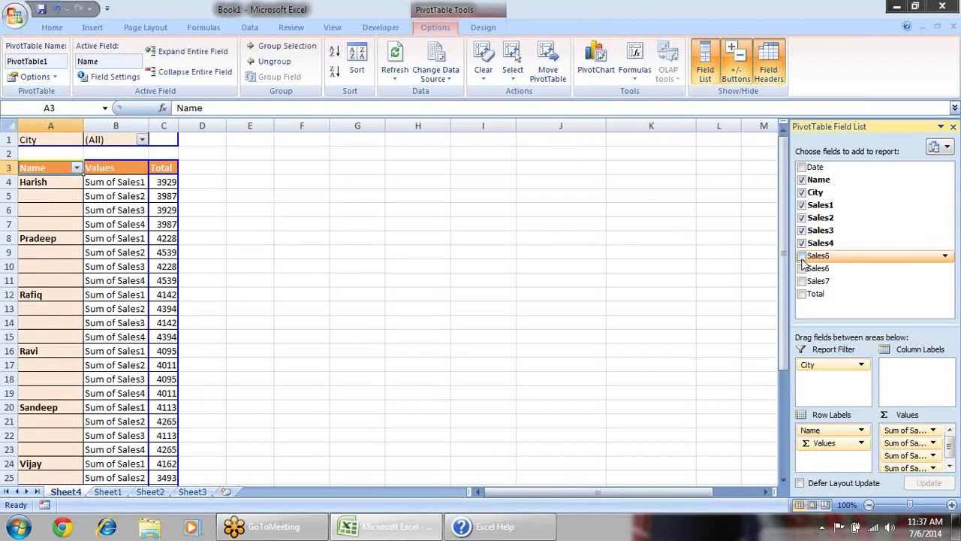
pyautogui.click(801, 255)
pyautogui.click(801, 268)
pyautogui.click(801, 281)
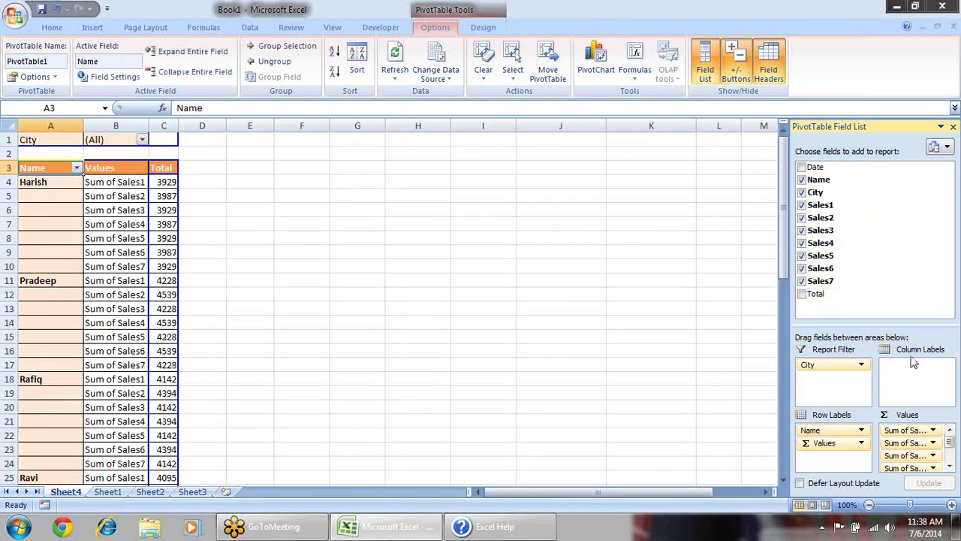
# - Lay the Sum of Sales1–Sales7 values out as columns per name and select the Sum of Sales1 header
pyautogui.moveTo(823, 443); pyautogui.dragTo(943, 385)
pyautogui.click(515, 353)
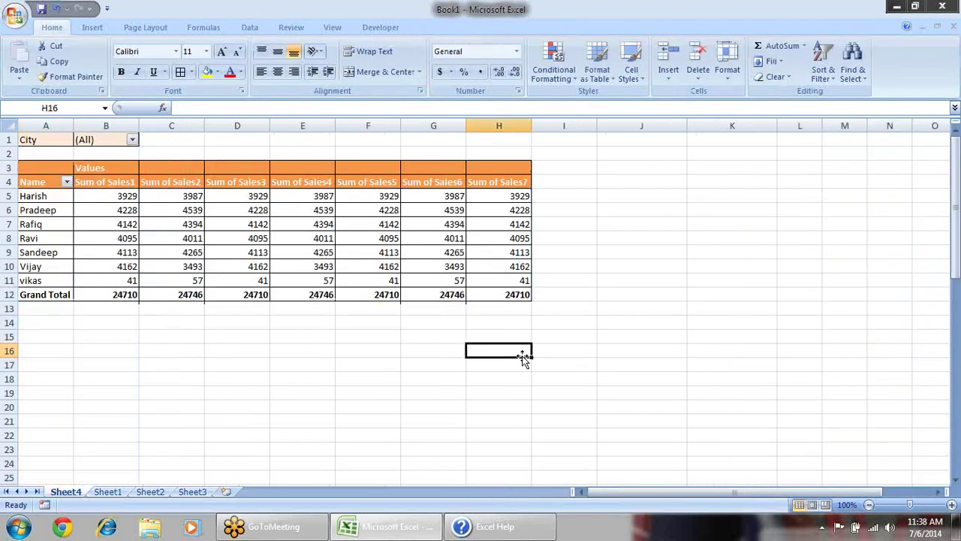
pyautogui.click(321, 266)
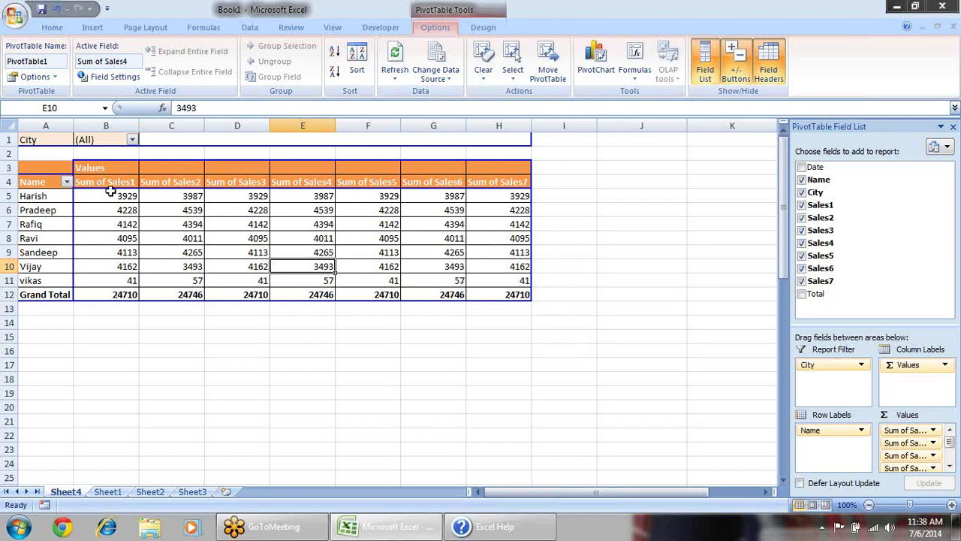
pyautogui.click(88, 182)
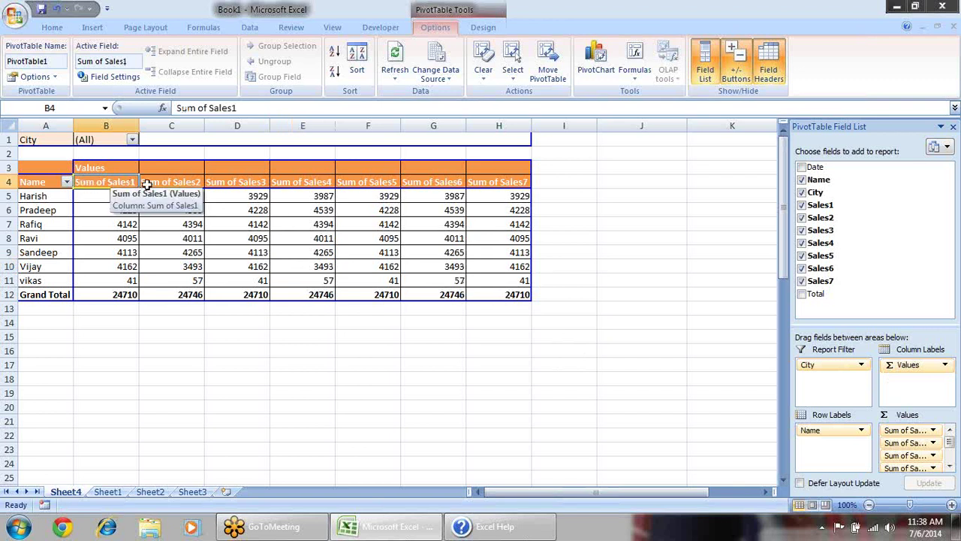
# - Rename the Sum of Sales1 value field to Sales1_ after a duplicate-name warning for Sales1
pyautogui.click(918, 443)
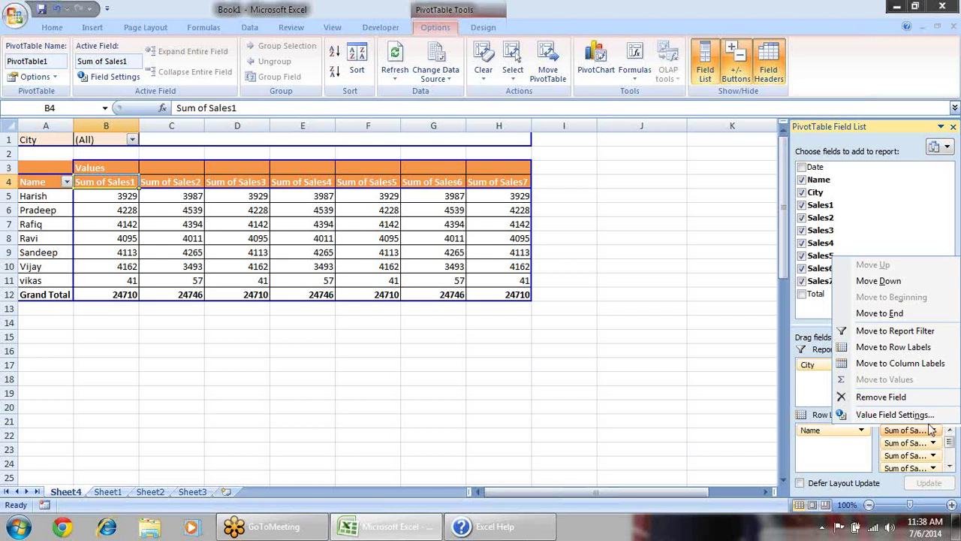
pyautogui.click(894, 415)
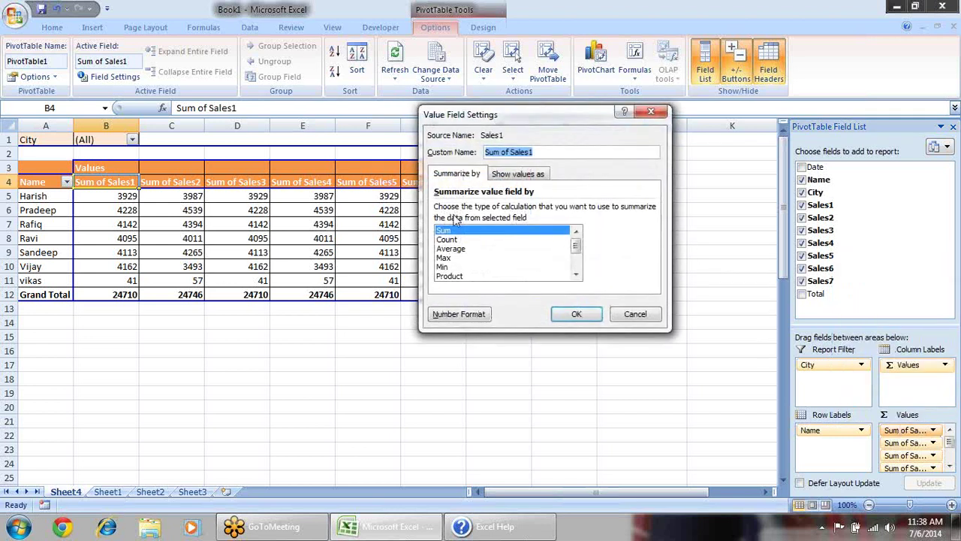
pyautogui.click(537, 152)
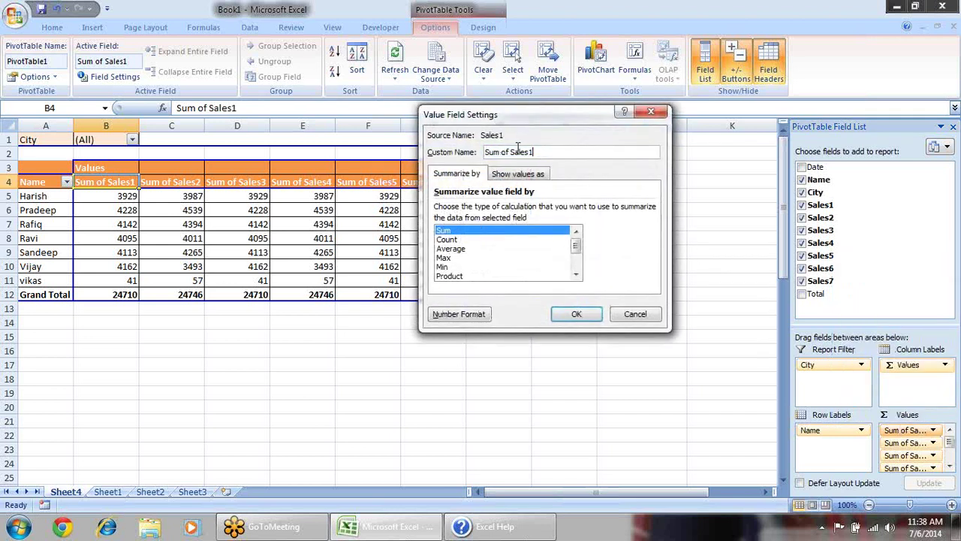
pyautogui.moveTo(510, 152); pyautogui.dragTo(483, 152)
pyautogui.press('Delete')
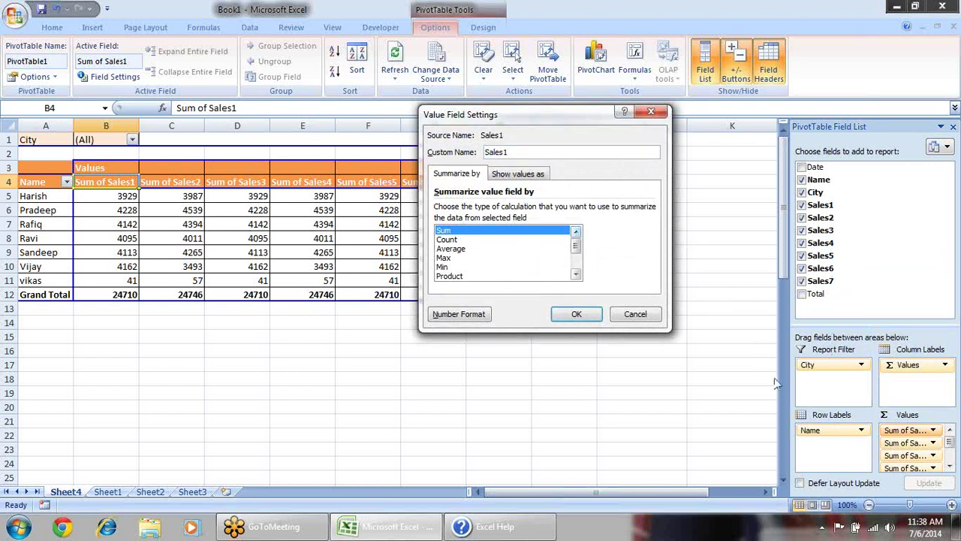
pyautogui.click(576, 313)
pyautogui.click(482, 298)
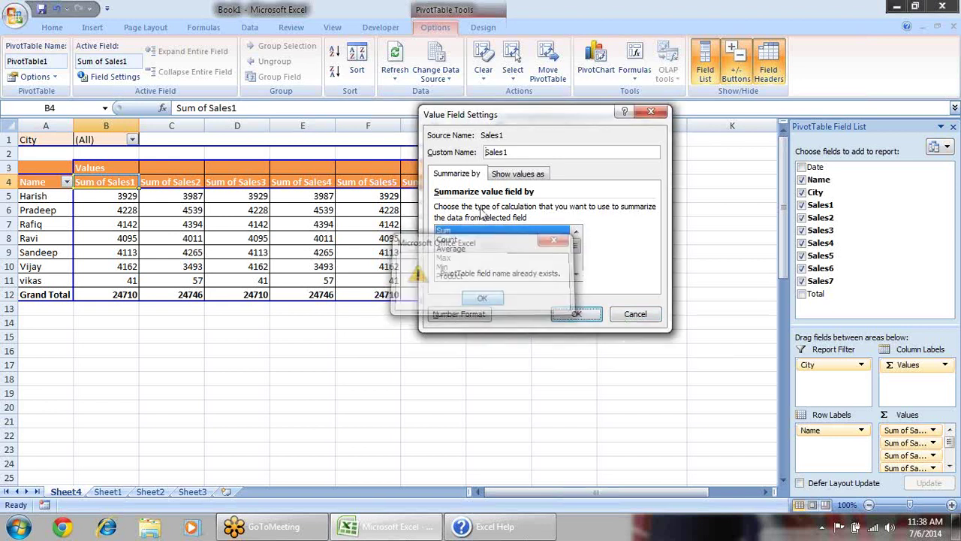
pyautogui.click(512, 152)
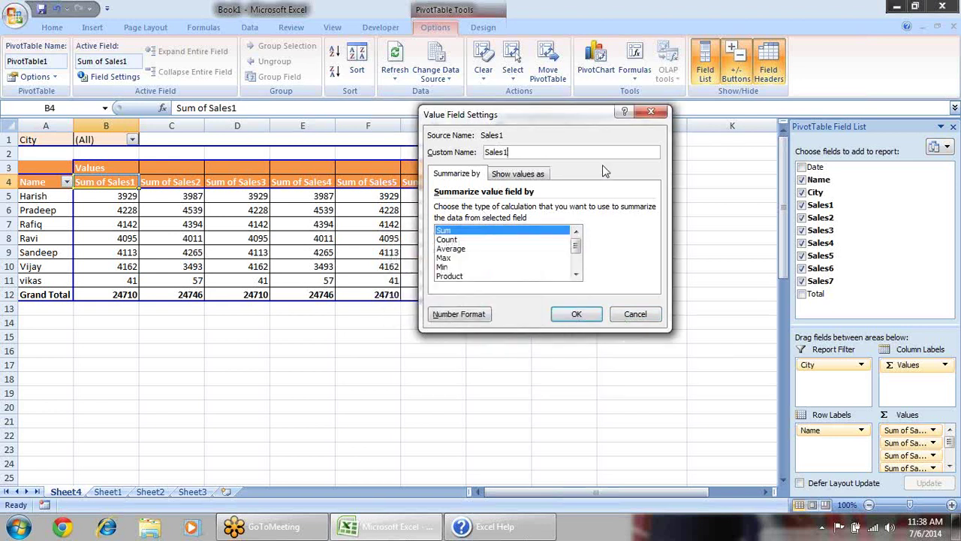
pyautogui.click(576, 314)
# - Retype the B4 header as Sales, then revert it to Sum of Sales1
pyautogui.click(520, 391)
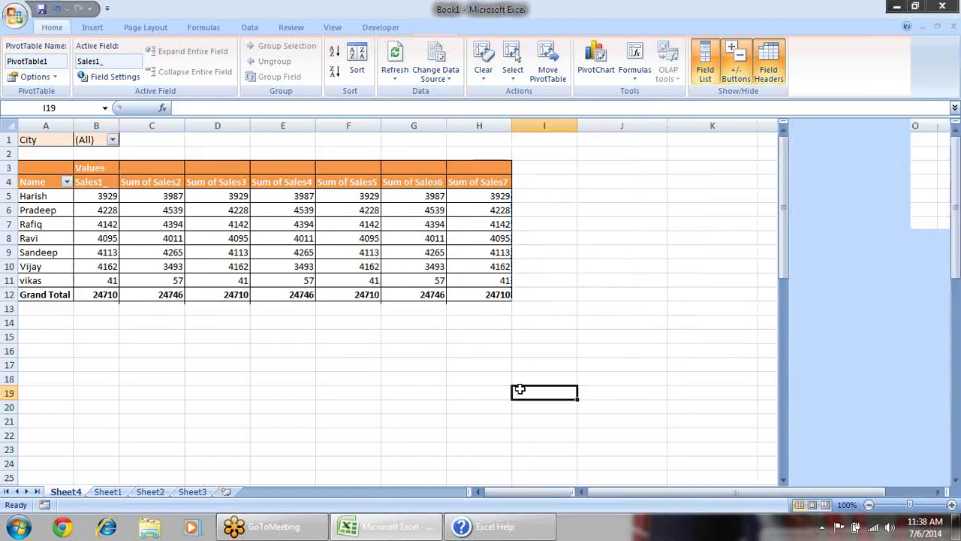
pyautogui.click(111, 174)
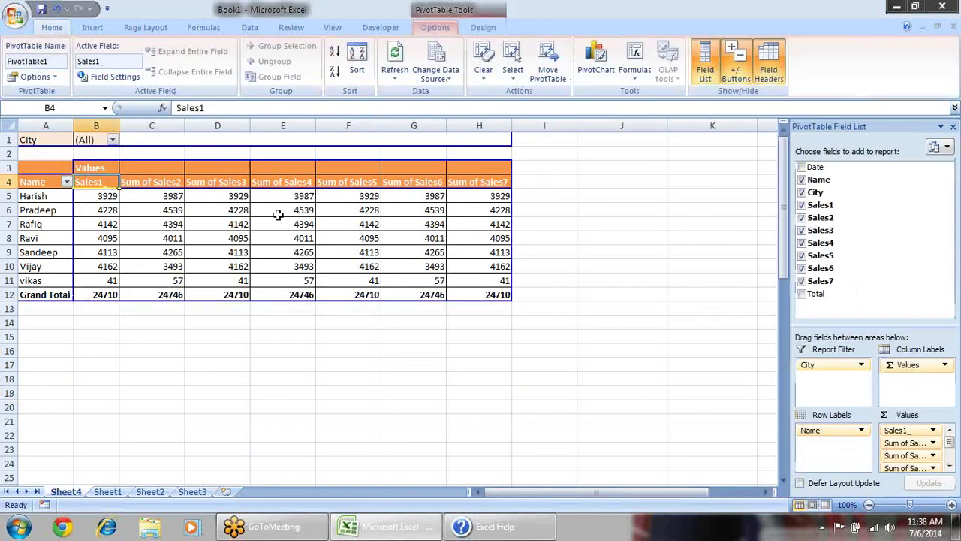
pyautogui.write('S')
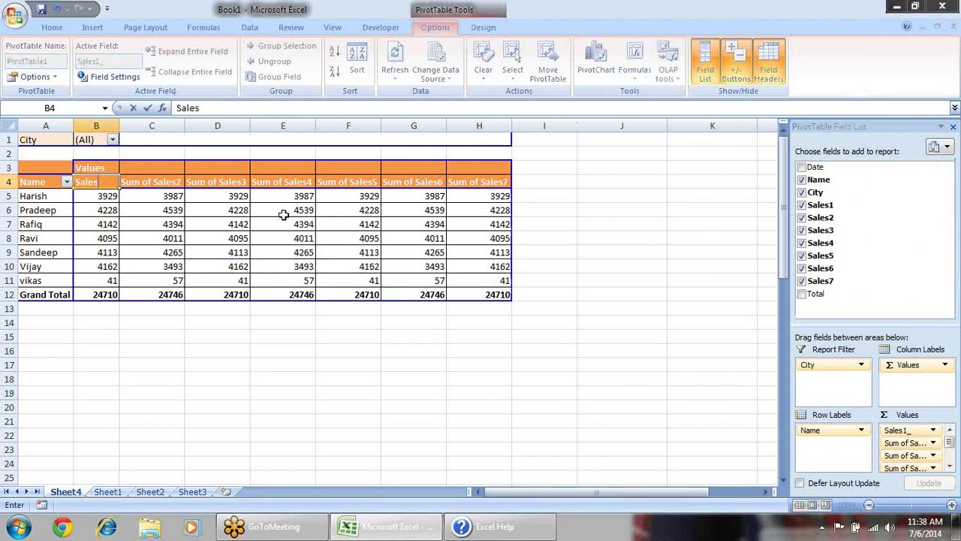
pyautogui.write('ales')
pyautogui.press('Return')
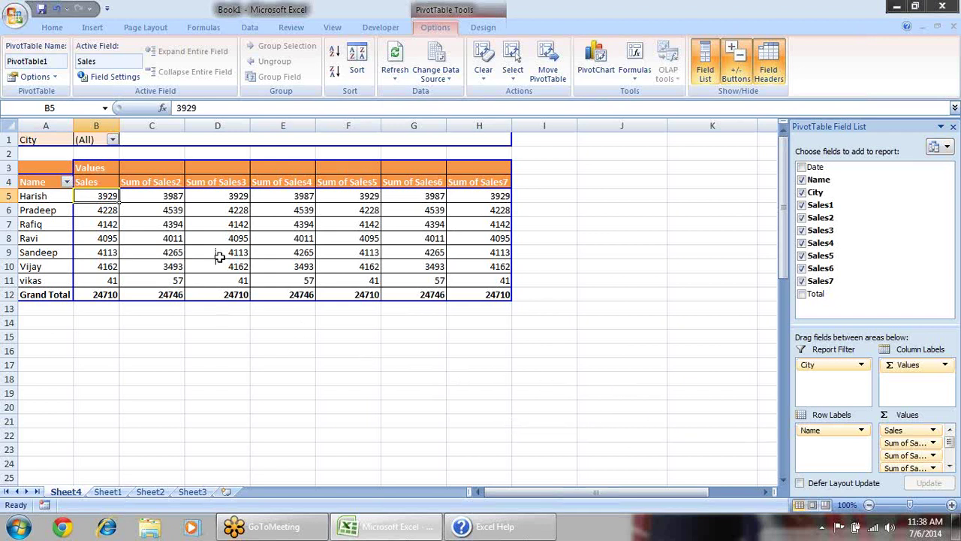
pyautogui.press('Up')
pyautogui.write('Sales1_')
pyautogui.press('Return')
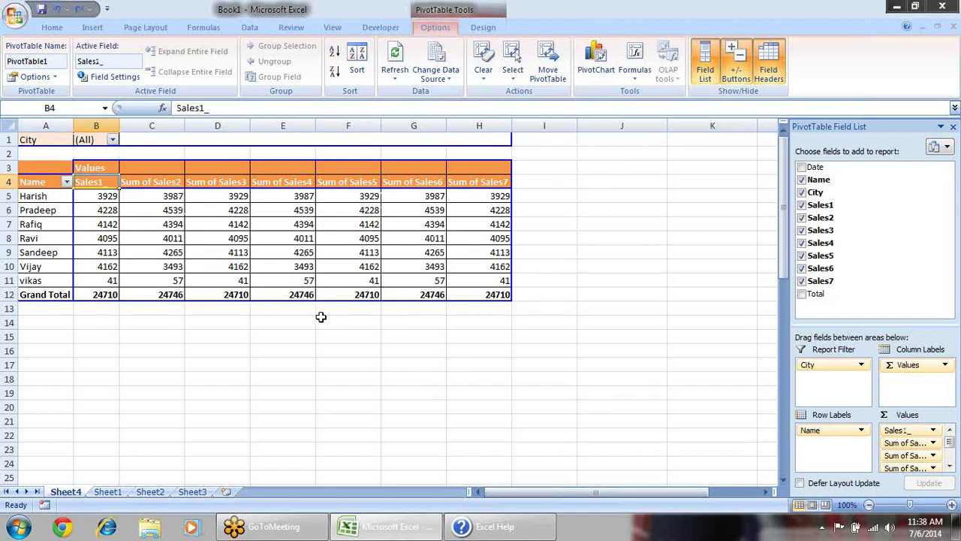
pyautogui.hotkey('ctrl', 'z')
# - Check the City filter choices without changing them, leaving it at (All)
pyautogui.click(174, 351)
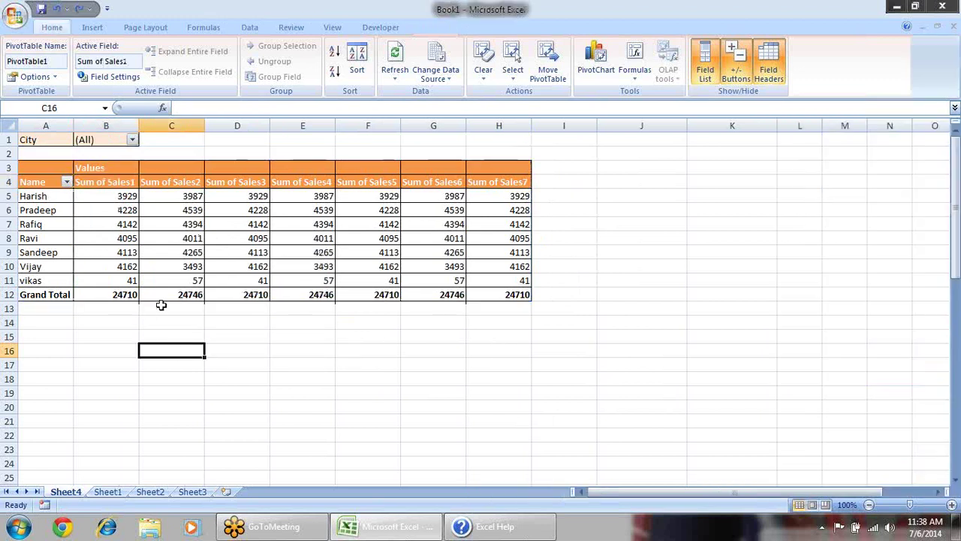
pyautogui.click(132, 140)
pyautogui.click(711, 270)
pyautogui.click(304, 236)
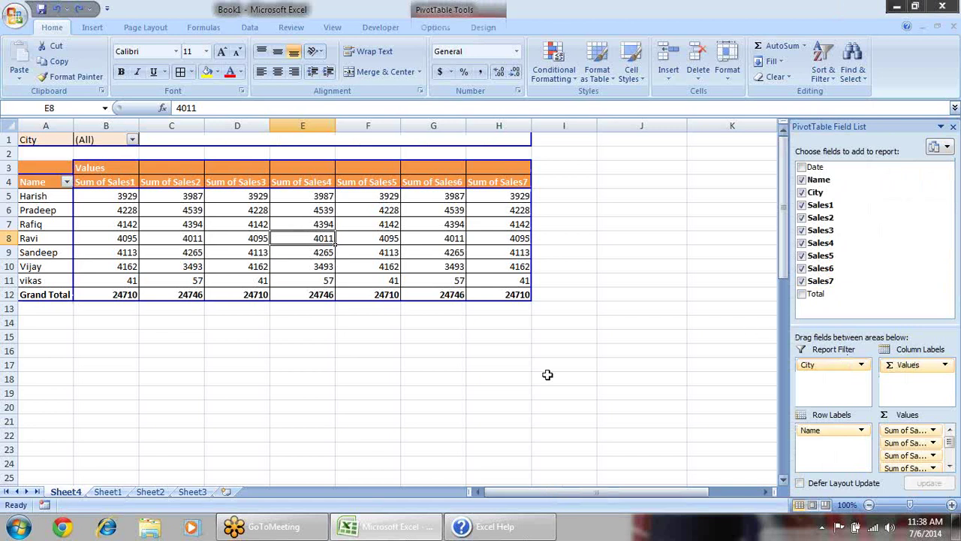
pyautogui.click(132, 141)
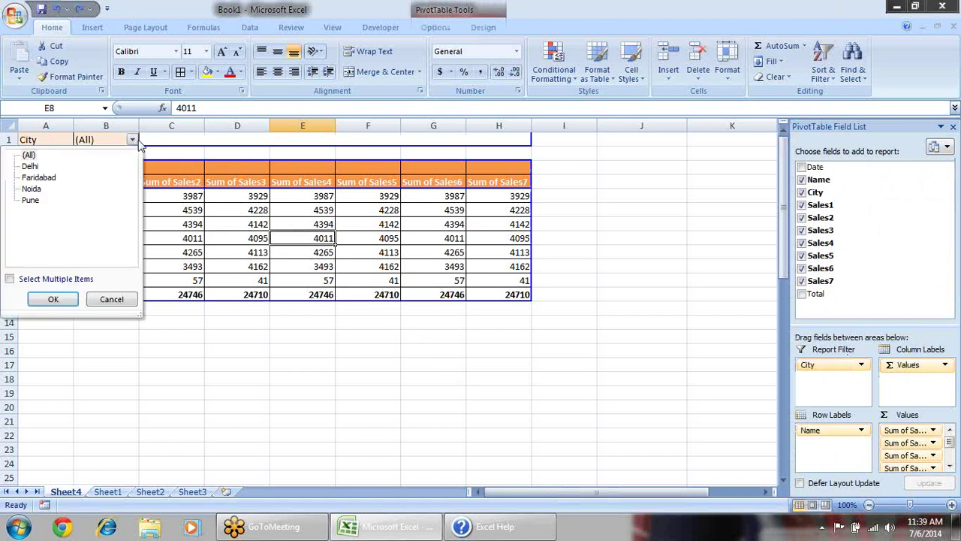
pyautogui.click(30, 166)
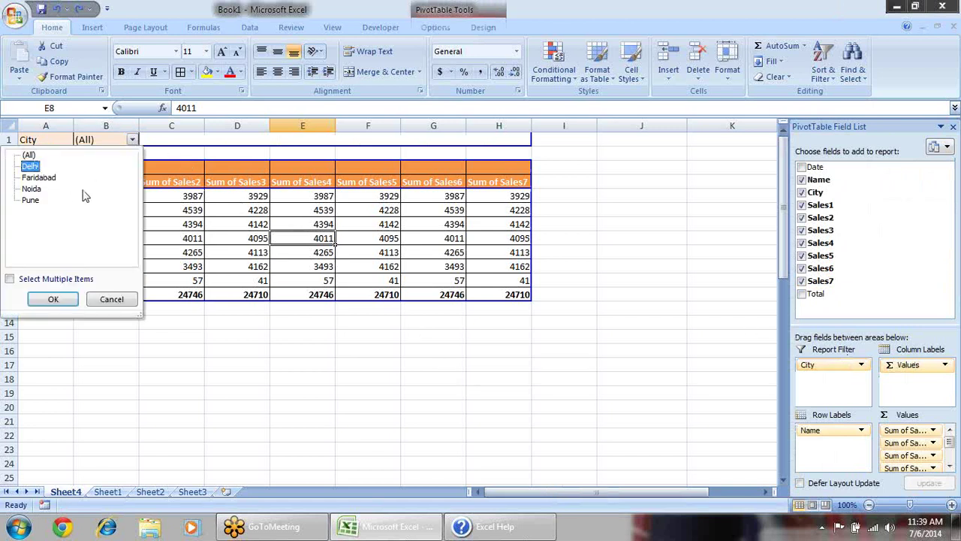
pyautogui.click(53, 299)
pyautogui.click(132, 141)
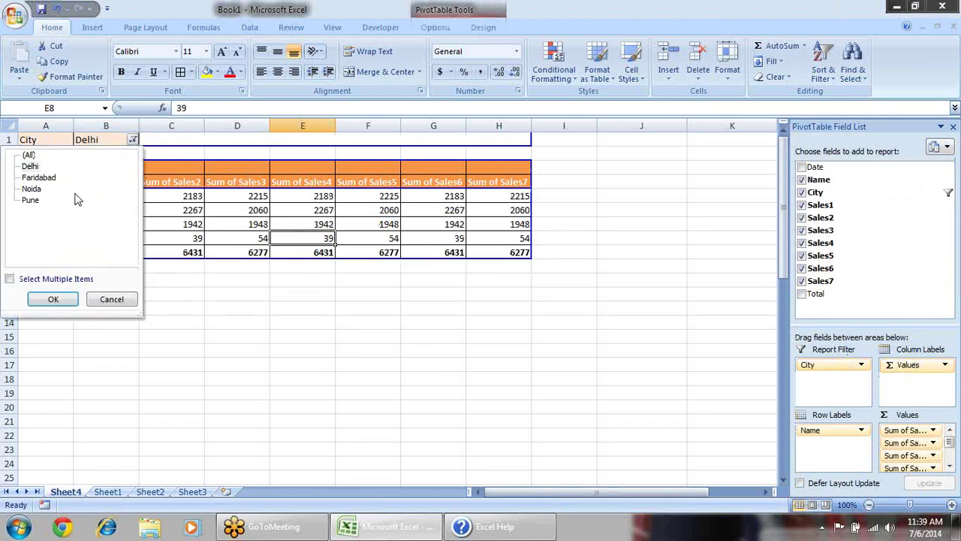
pyautogui.click(41, 177)
pyautogui.click(53, 299)
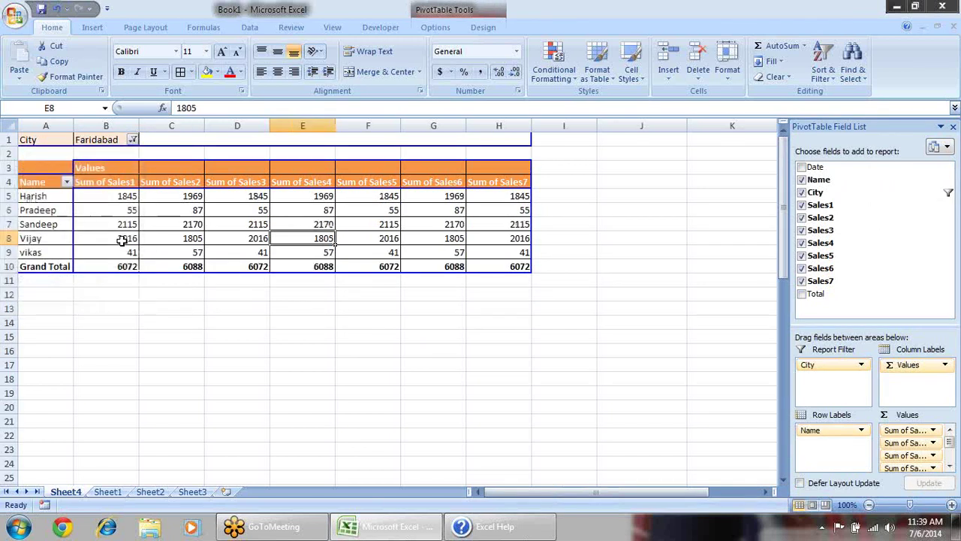
pyautogui.click(133, 141)
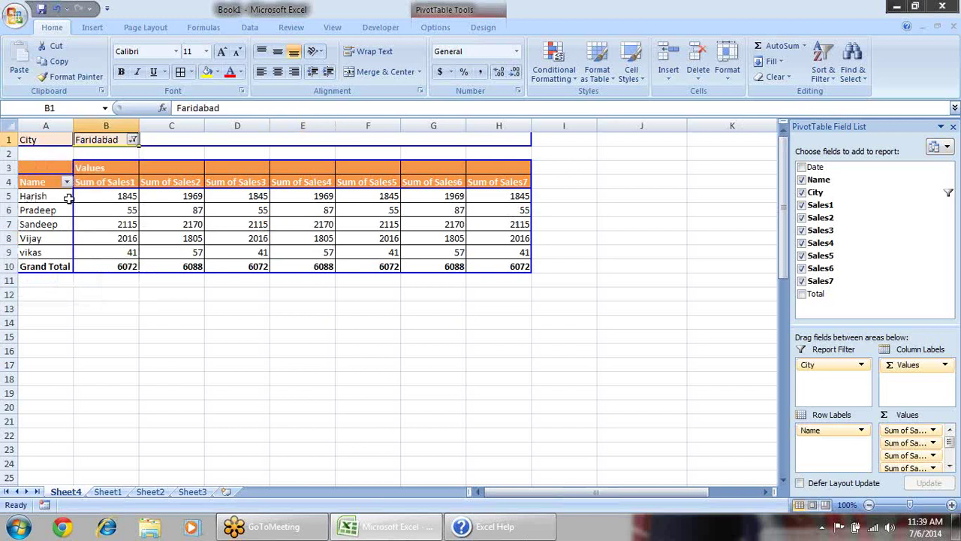
pyautogui.click(131, 139)
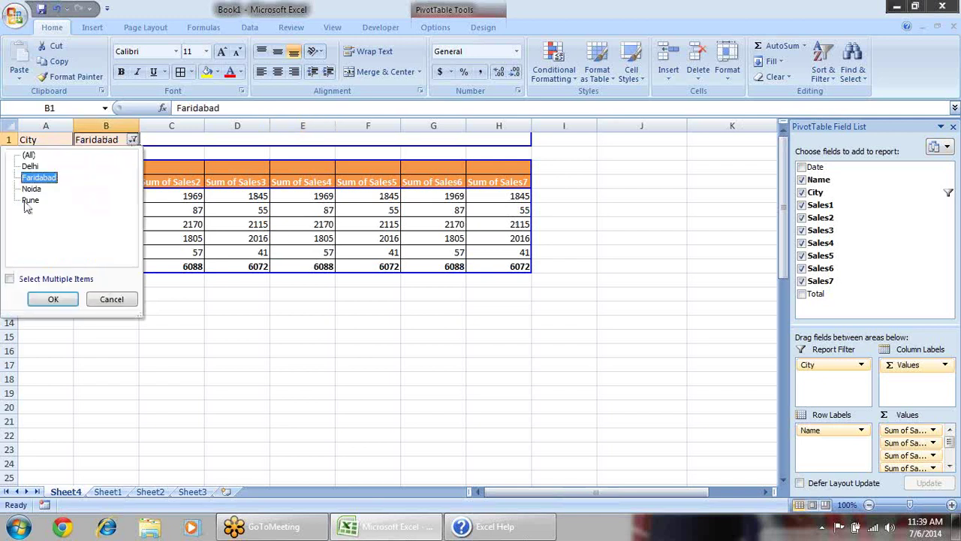
pyautogui.click(53, 299)
pyautogui.click(132, 139)
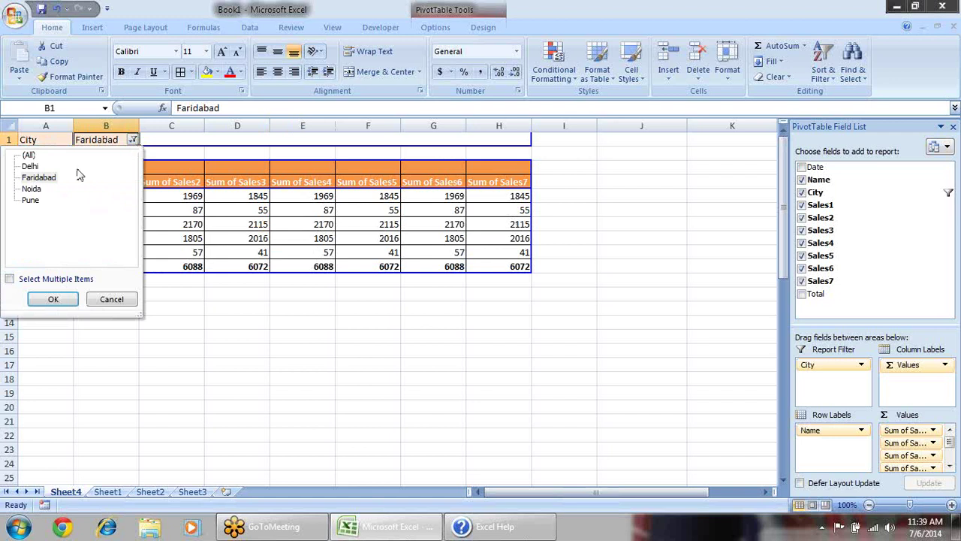
pyautogui.click(9, 279)
pyautogui.click(25, 167)
pyautogui.click(59, 299)
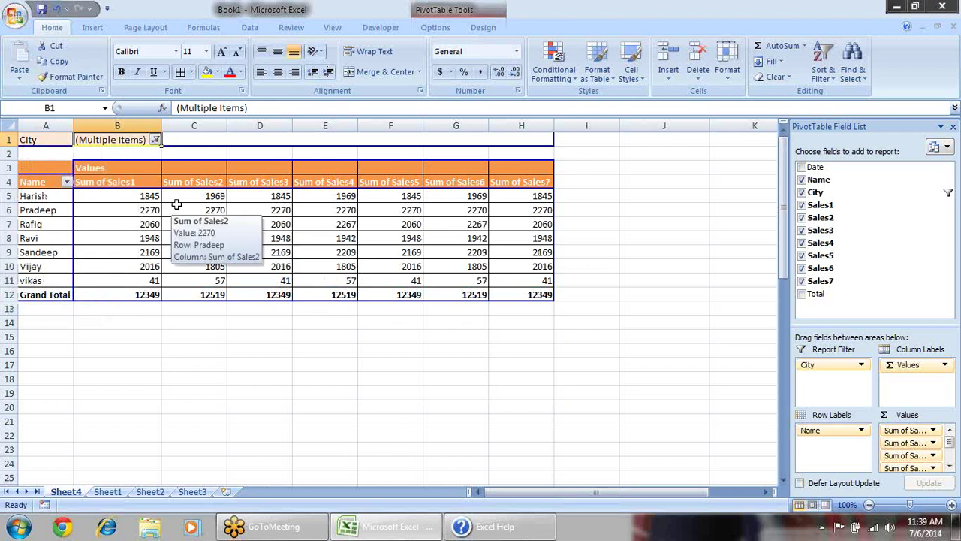
pyautogui.click(155, 141)
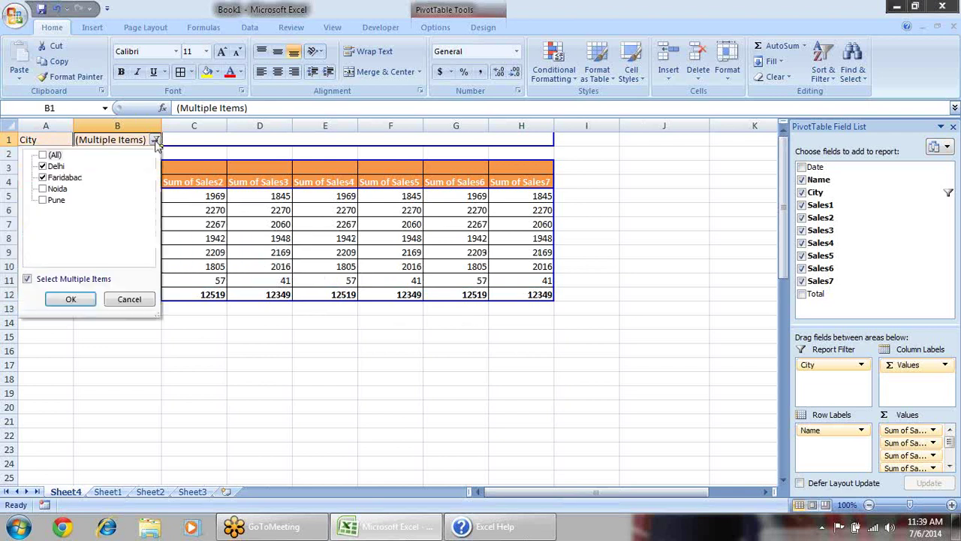
pyautogui.click(42, 154)
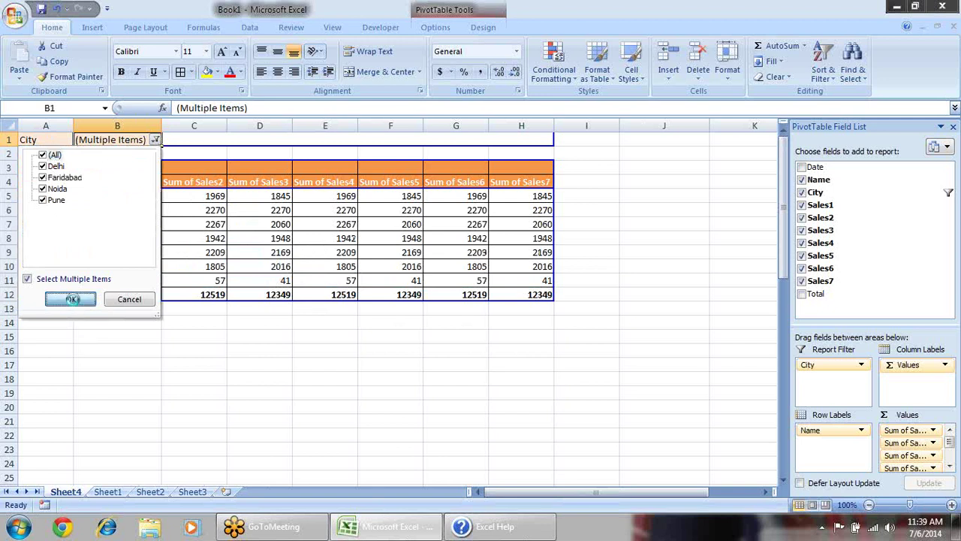
pyautogui.click(71, 299)
pyautogui.click(288, 338)
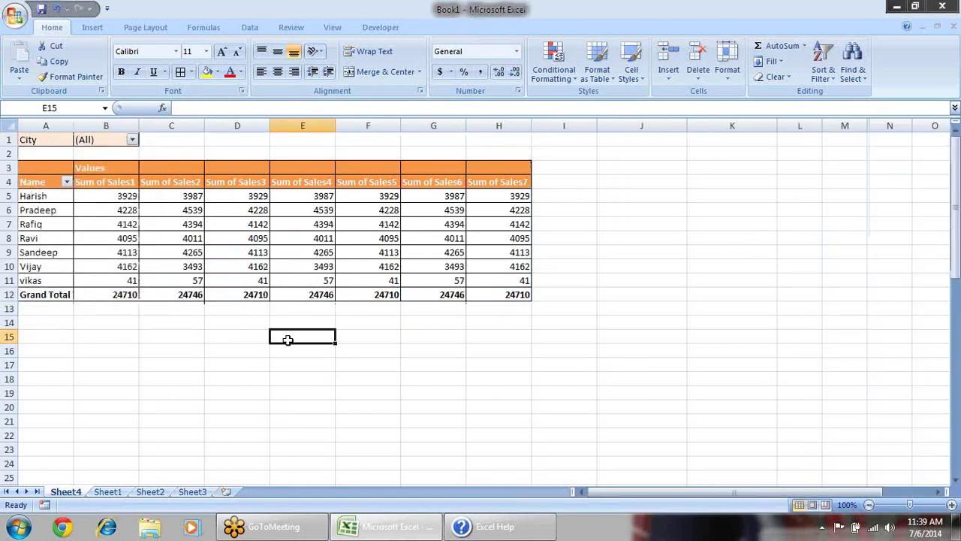
pyautogui.click(158, 252)
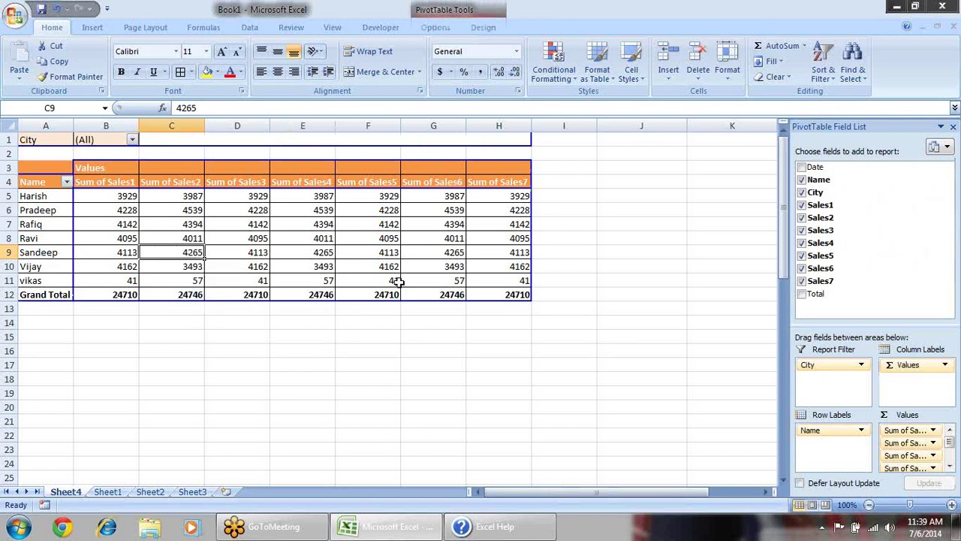
# - Move City to row labels and filter the Name report filter to the first salesperson
pyautogui.moveTo(815, 365); pyautogui.dragTo(837, 391)
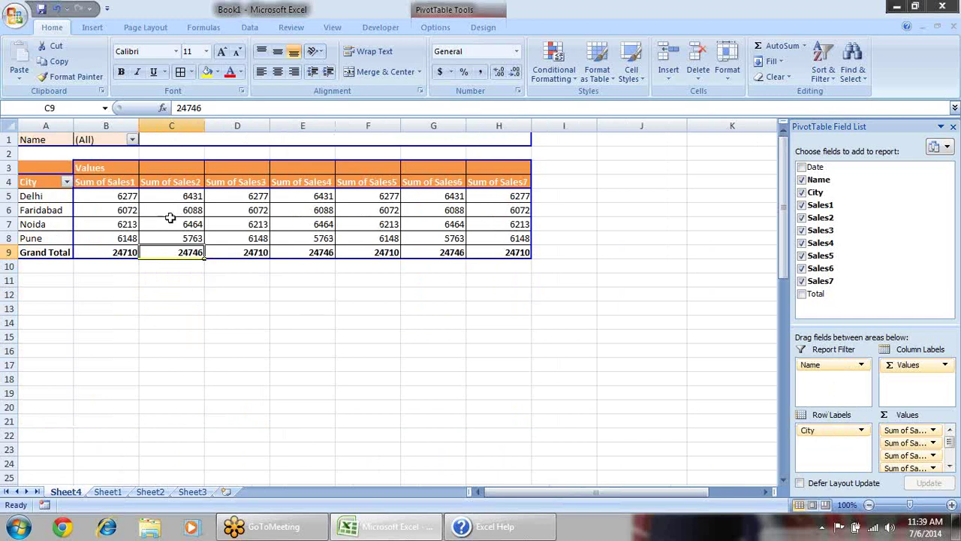
pyautogui.click(133, 140)
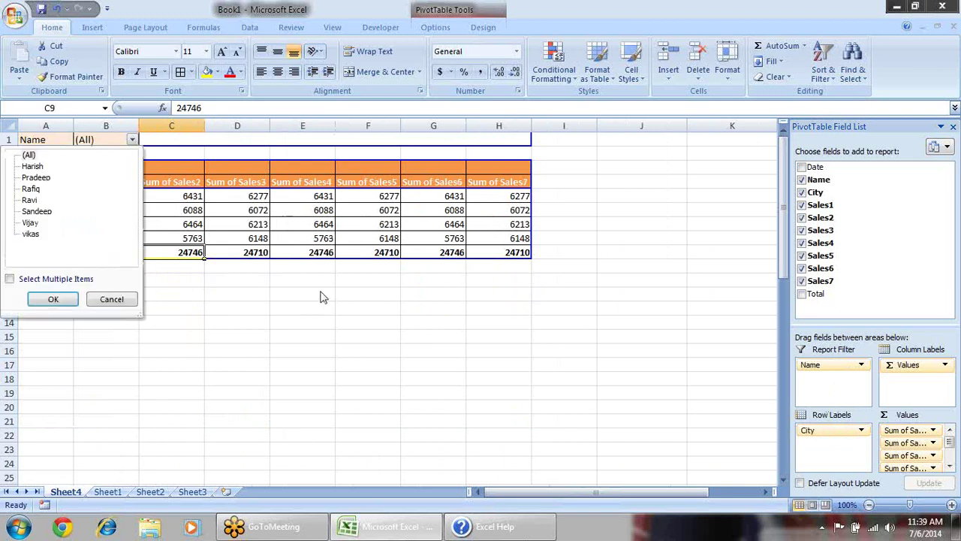
pyautogui.click(54, 299)
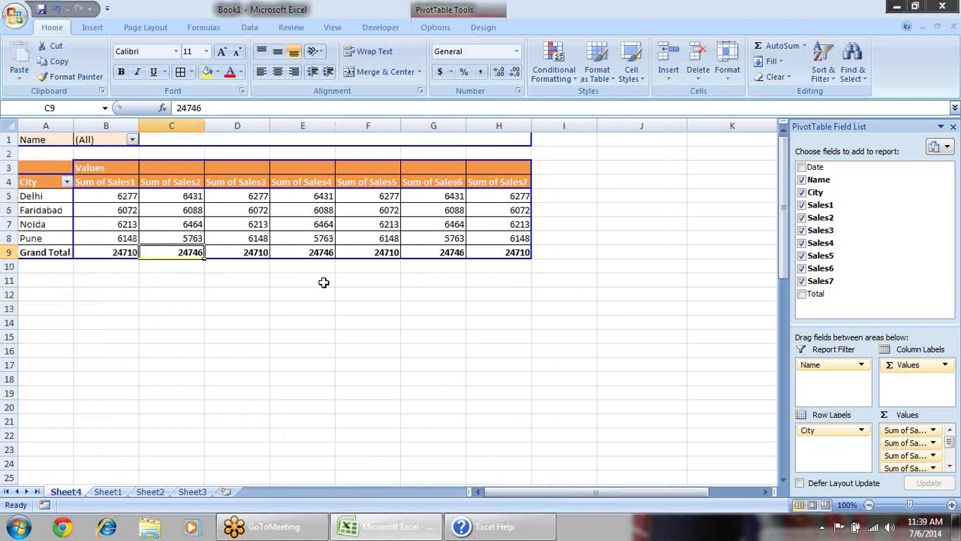
pyautogui.click(125, 139)
pyautogui.click(132, 140)
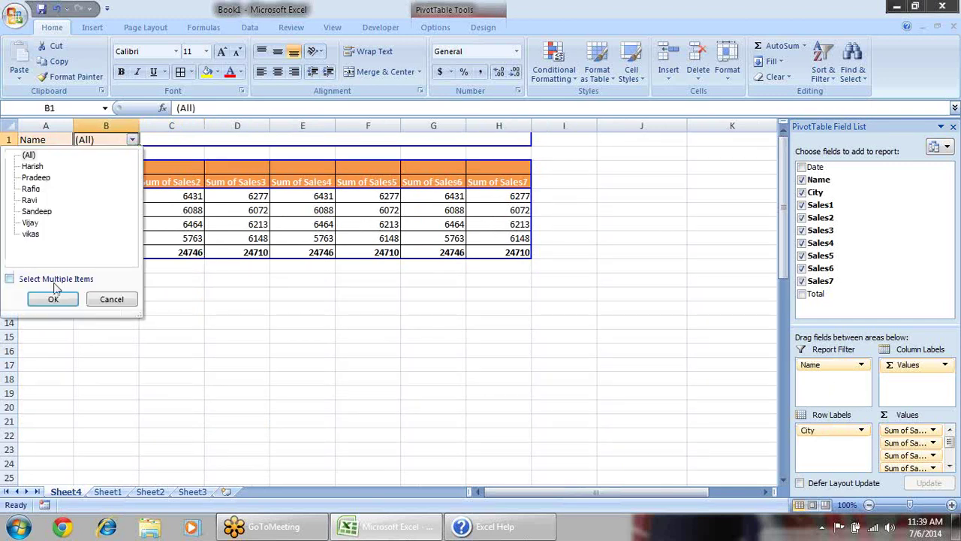
pyautogui.click(32, 166)
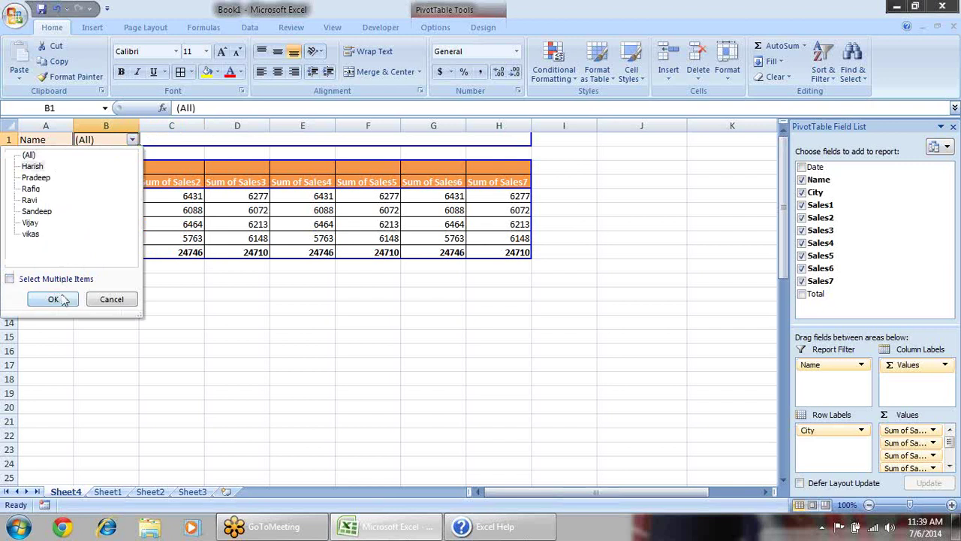
pyautogui.click(53, 299)
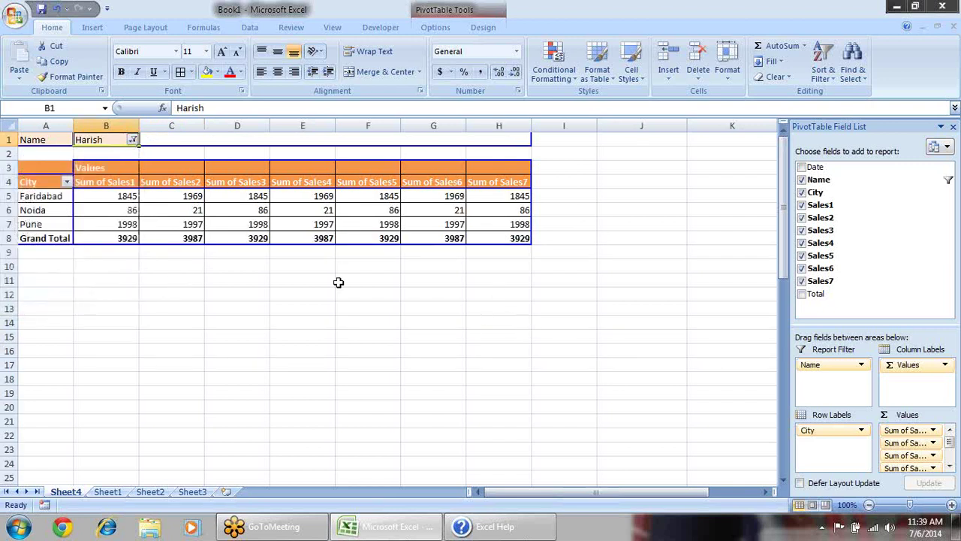
# - Set the Name filter back to (All) so every name's city totals show
pyautogui.click(122, 293)
pyautogui.click(133, 139)
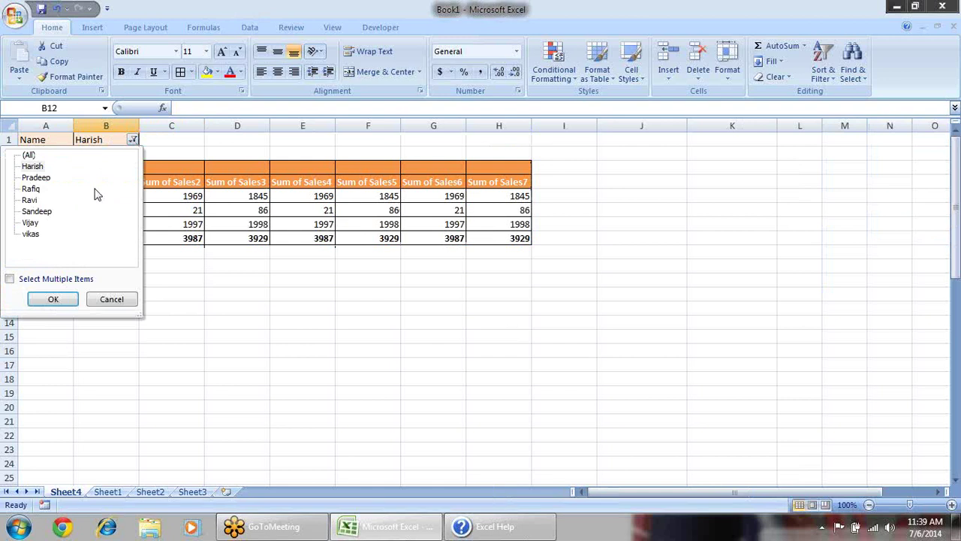
pyautogui.click(56, 298)
pyautogui.click(133, 139)
pyautogui.click(28, 154)
pyautogui.click(53, 298)
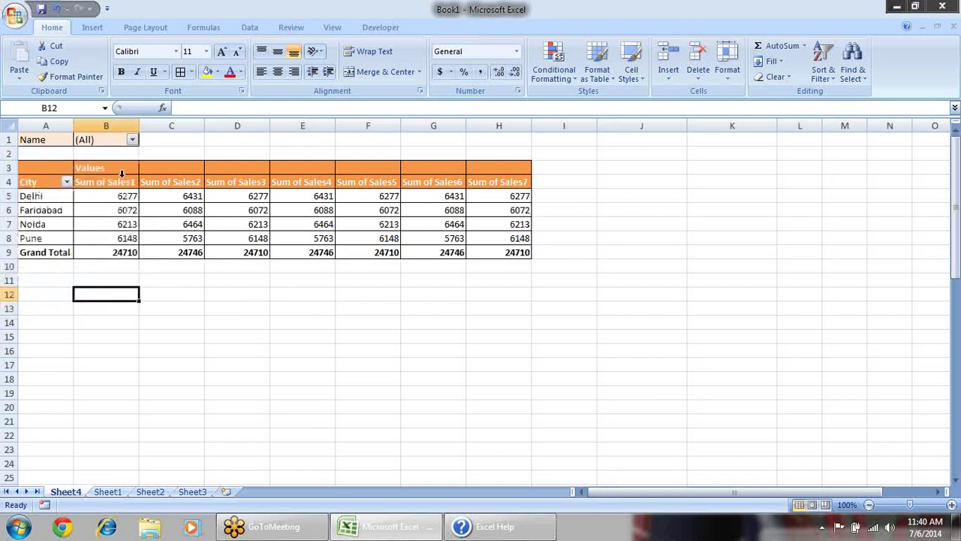
pyautogui.click(113, 145)
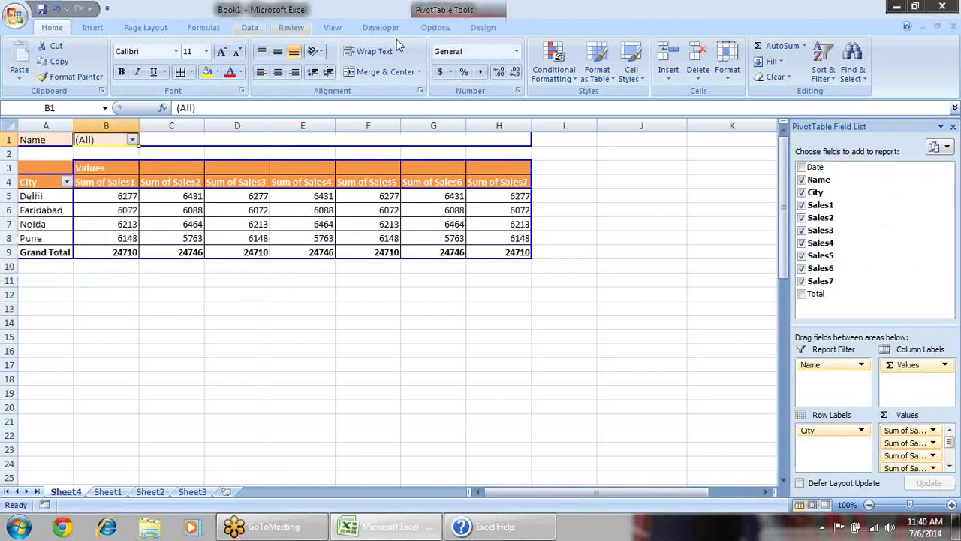
# - Run Show Report Filter Pages on Name to generate one PivotTable sheet per salesperson
pyautogui.click(425, 32)
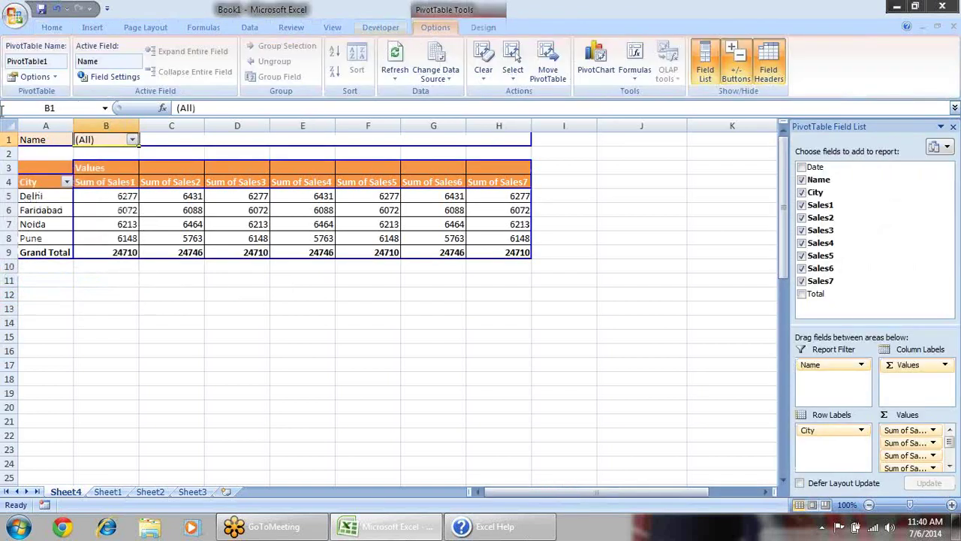
pyautogui.click(56, 78)
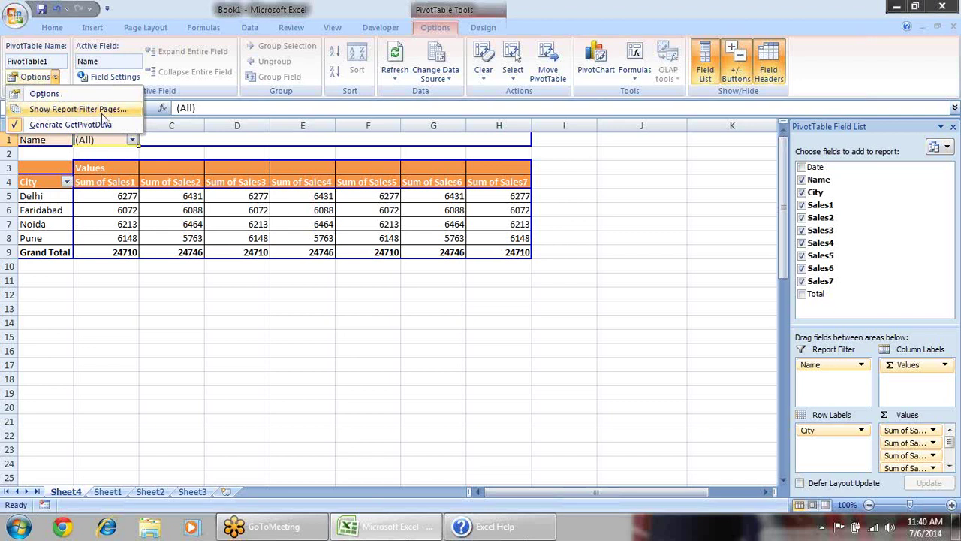
pyautogui.click(120, 110)
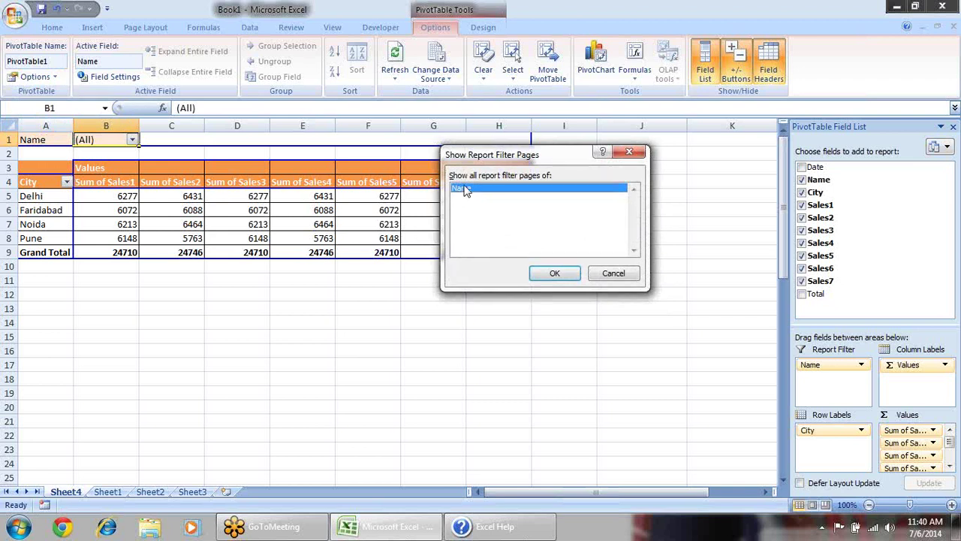
pyautogui.click(552, 274)
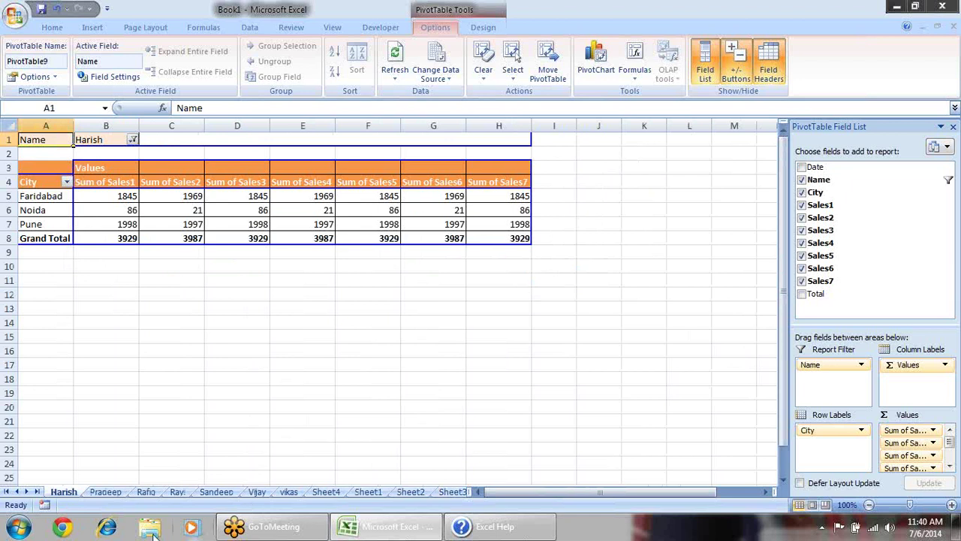
pyautogui.click(106, 491)
pyautogui.click(145, 491)
pyautogui.click(177, 492)
pyautogui.click(216, 491)
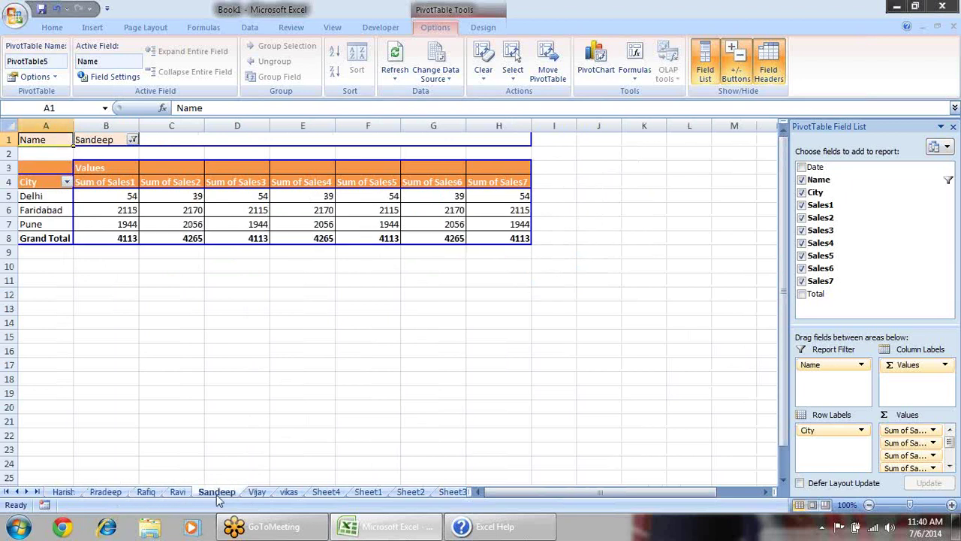
pyautogui.click(256, 492)
pyautogui.click(289, 492)
pyautogui.click(256, 492)
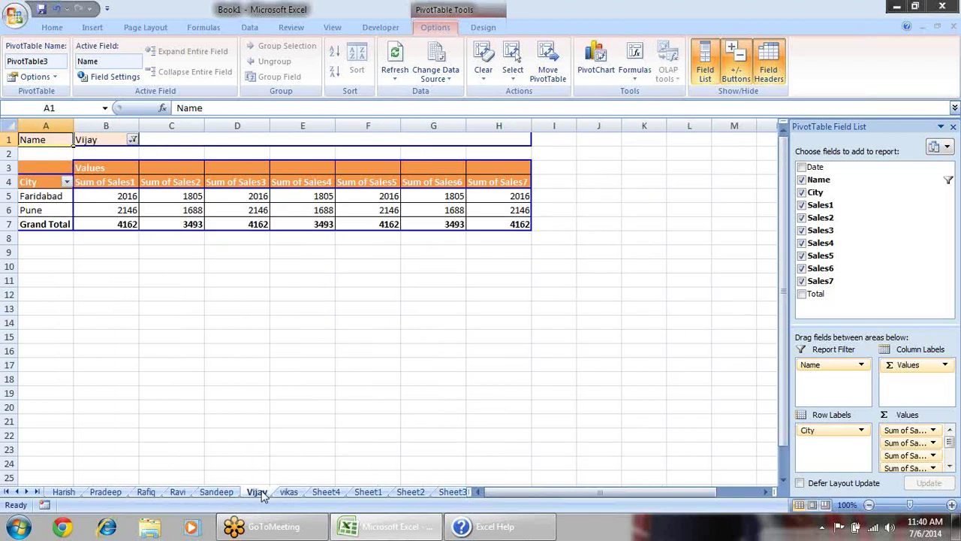
pyautogui.click(216, 492)
pyautogui.click(177, 492)
pyautogui.click(146, 492)
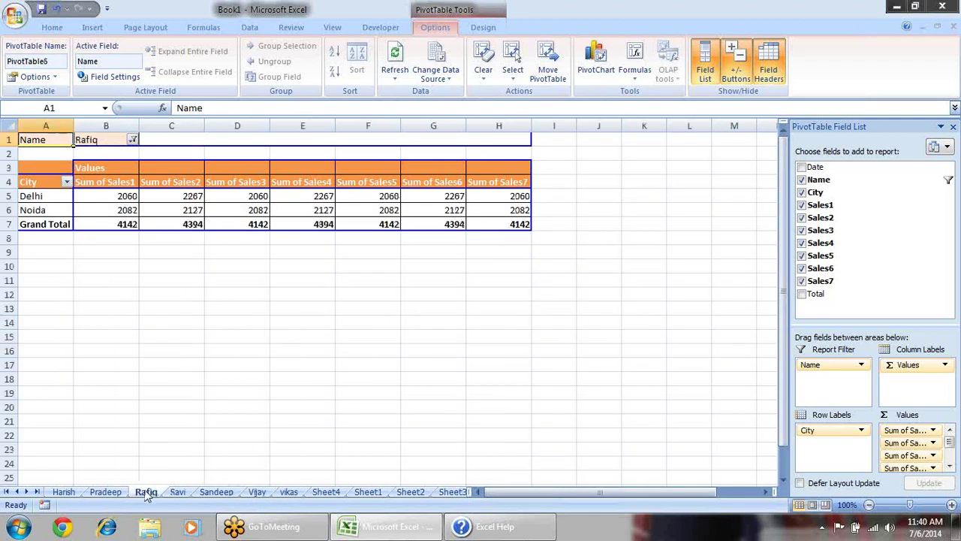
pyautogui.click(106, 491)
pyautogui.click(64, 492)
pyautogui.click(112, 492)
pyautogui.click(146, 492)
pyautogui.click(177, 492)
pyautogui.click(216, 491)
pyautogui.click(257, 492)
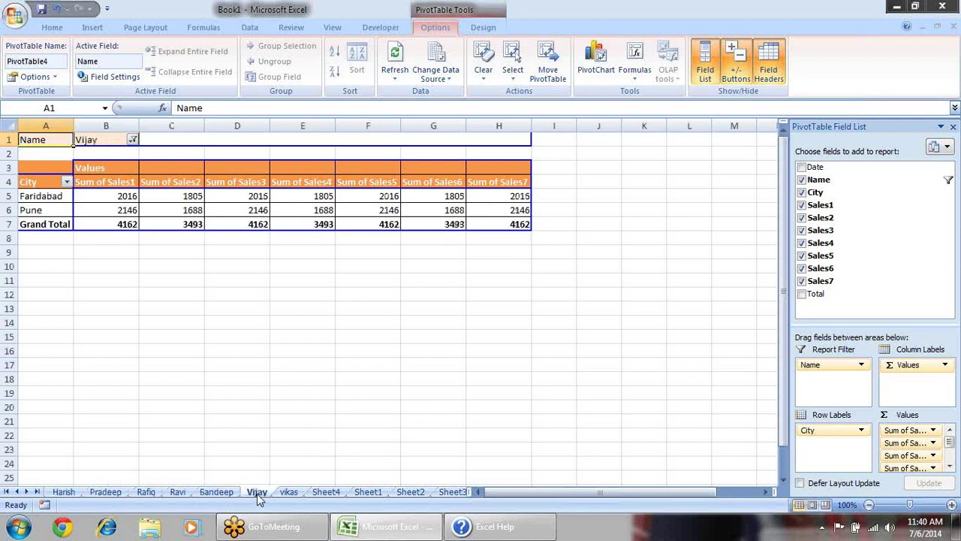
pyautogui.click(289, 492)
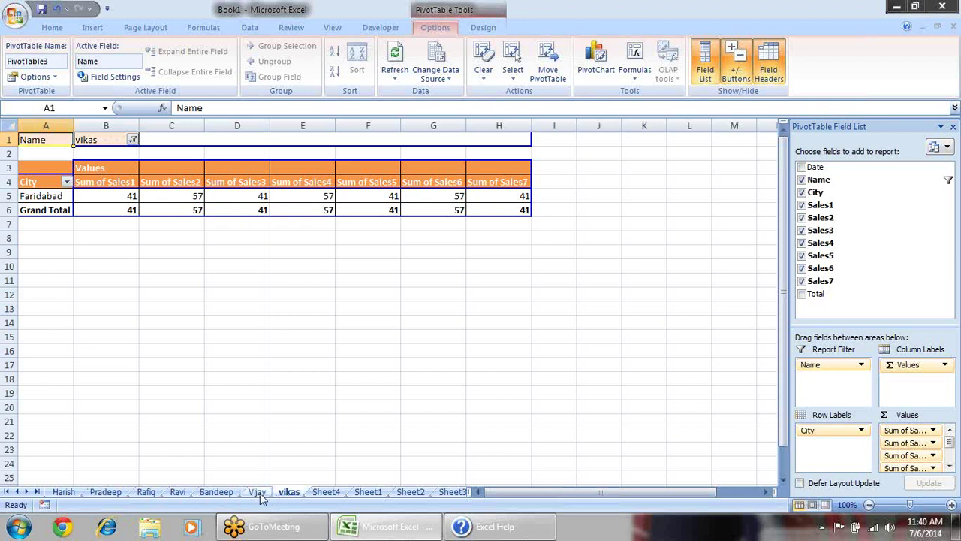
pyautogui.click(257, 492)
pyautogui.click(216, 493)
pyautogui.click(177, 492)
pyautogui.click(145, 492)
pyautogui.click(105, 492)
pyautogui.click(63, 492)
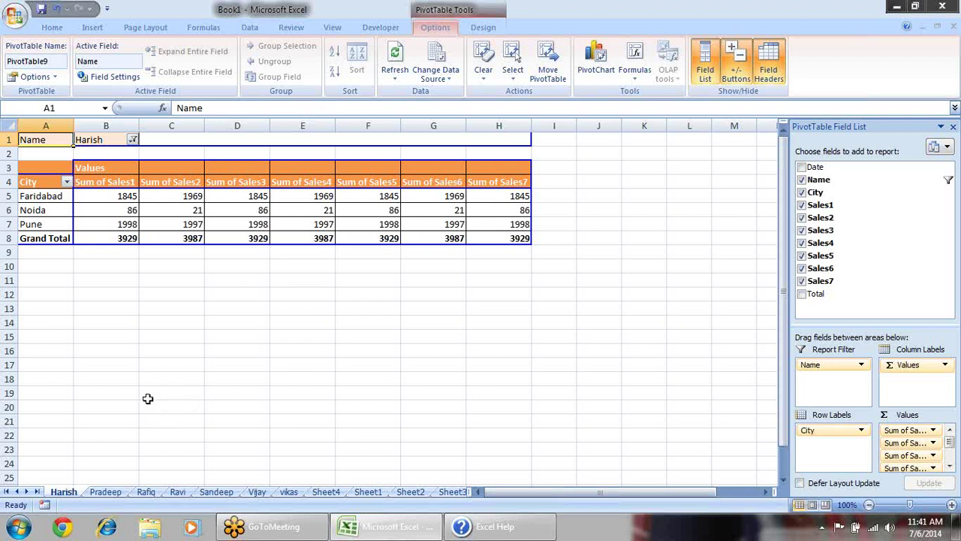
# - Group the per-name sheets, paste their contents back as plain values and delete row 3
pyautogui.keyDown('shift'); pyautogui.click(288, 491); pyautogui.keyUp('shift')
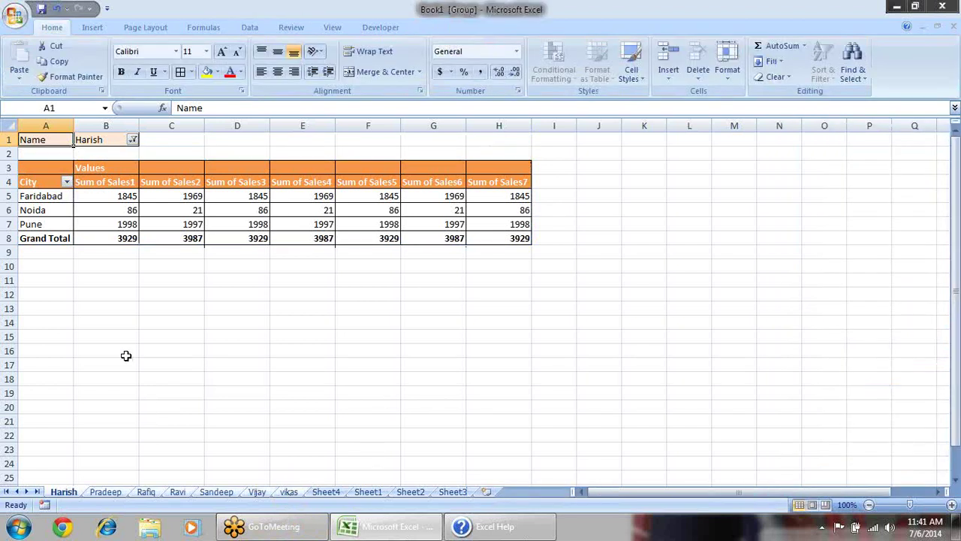
pyautogui.click(9, 125)
pyautogui.hotkey('ctrl', 'c')
pyautogui.hotkey('ctrl', 'alt', 'v')
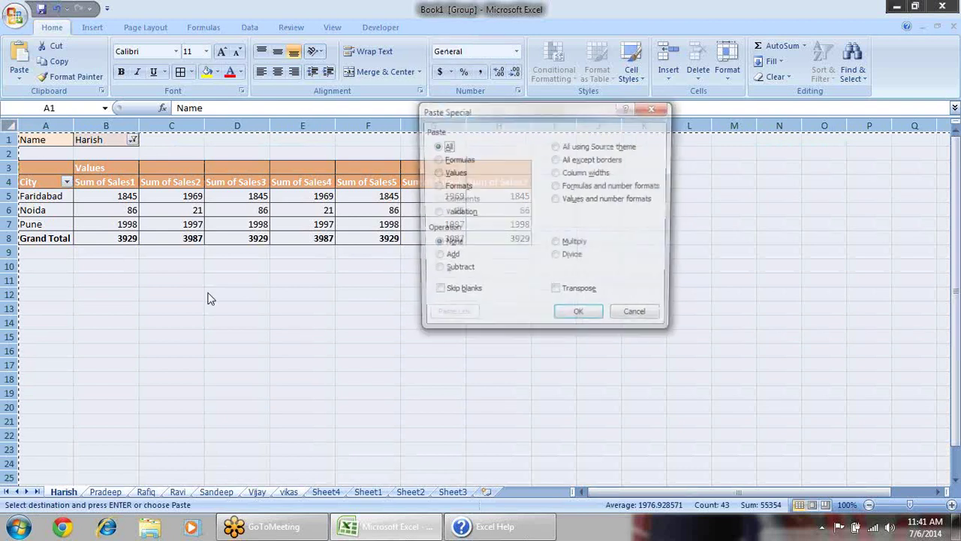
pyautogui.press('v')
pyautogui.click(579, 310)
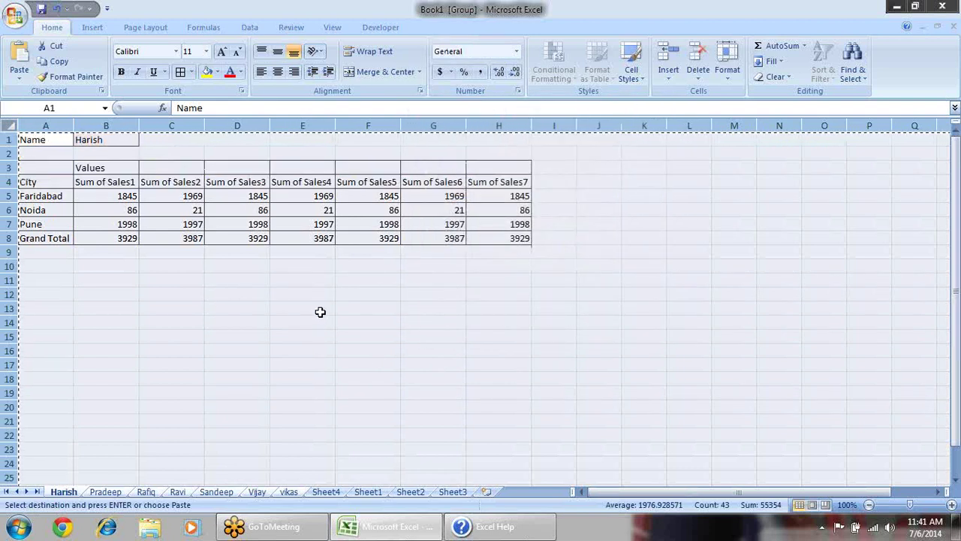
pyautogui.press('Escape')
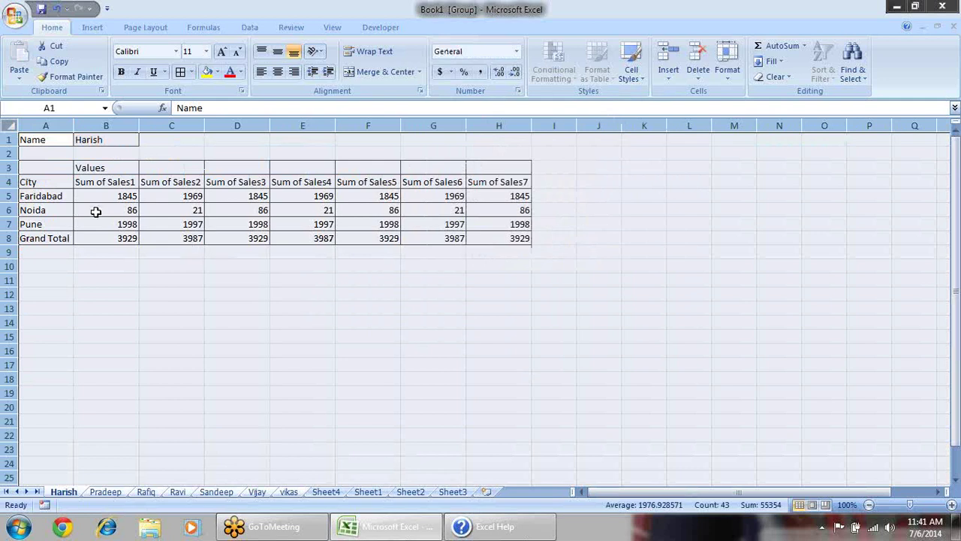
pyautogui.click(6, 167)
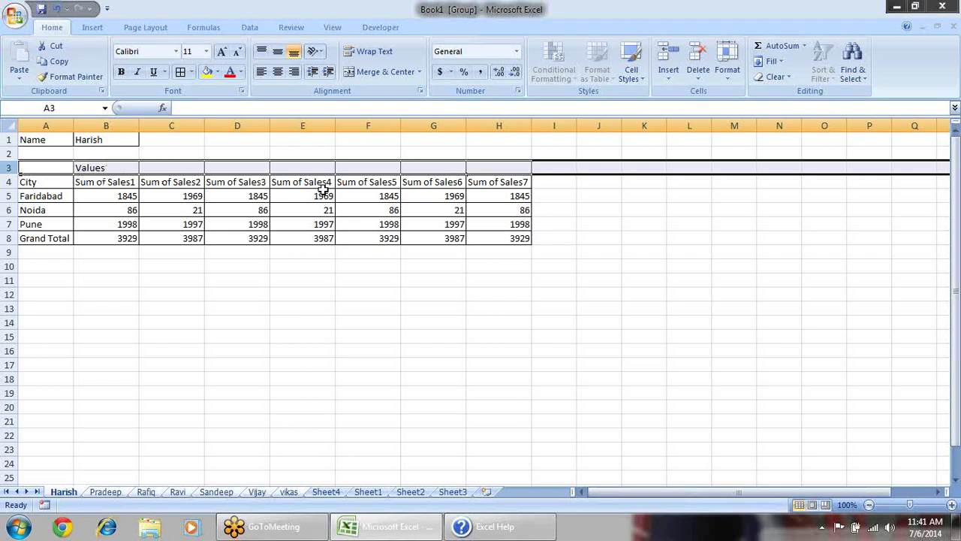
pyautogui.rightClick(7, 168)
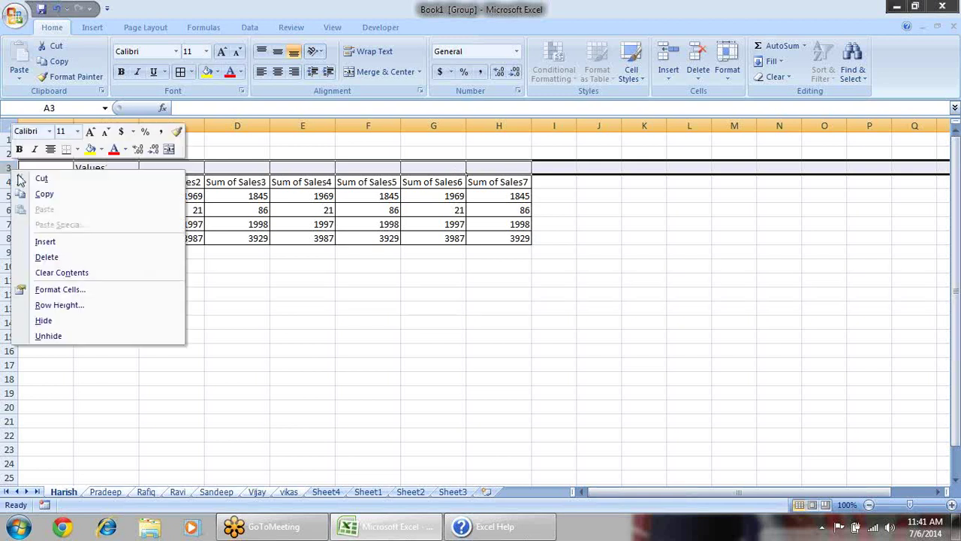
pyautogui.click(47, 257)
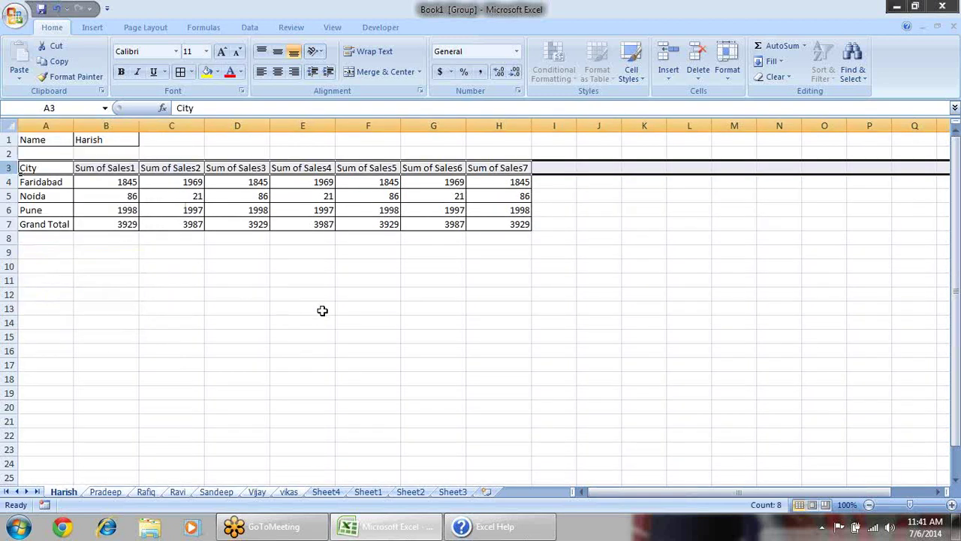
# - Bold the name in B1 and the row 3 headers, fill the headers yellow and heighten the row
pyautogui.click(108, 136)
pyautogui.hotkey('ctrl', 'b')
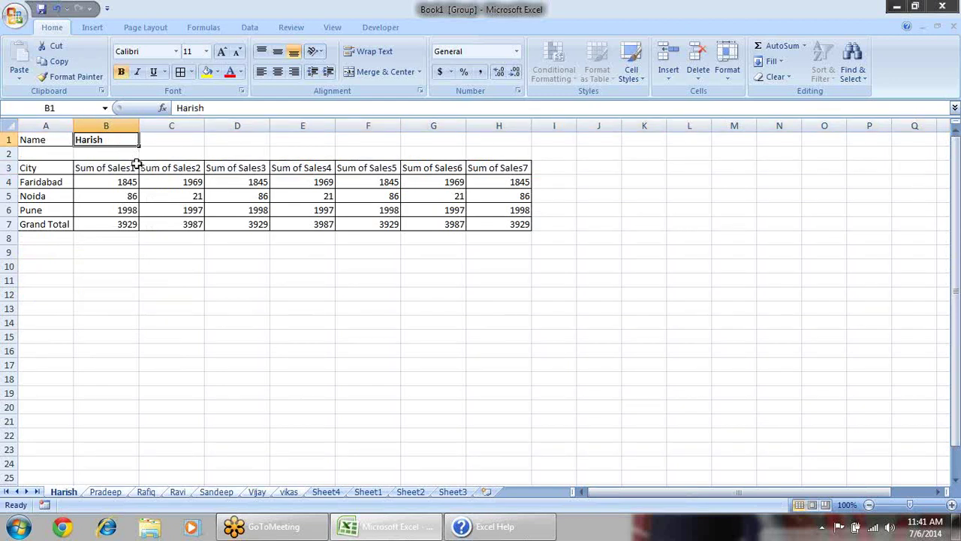
pyautogui.moveTo(48, 171); pyautogui.dragTo(479, 169)
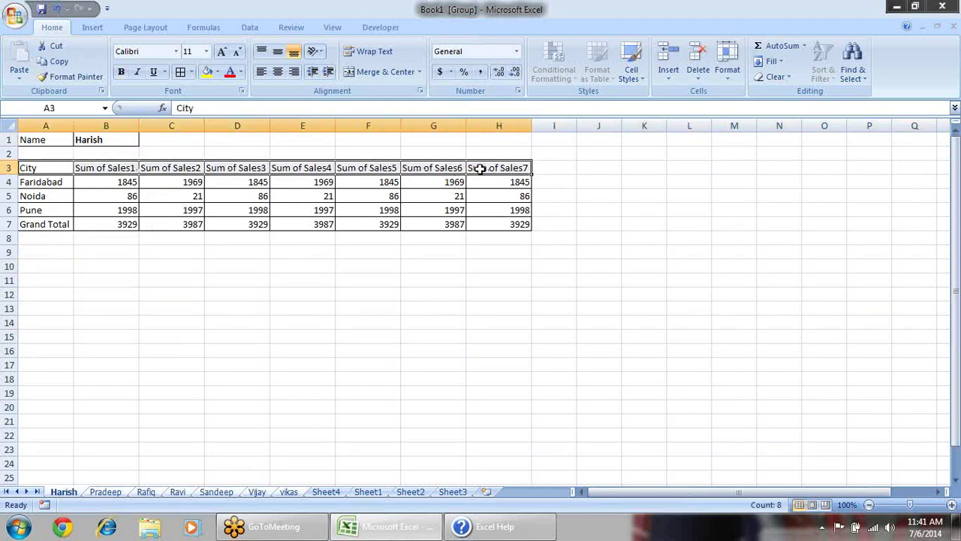
pyautogui.hotkey('ctrl', 'b')
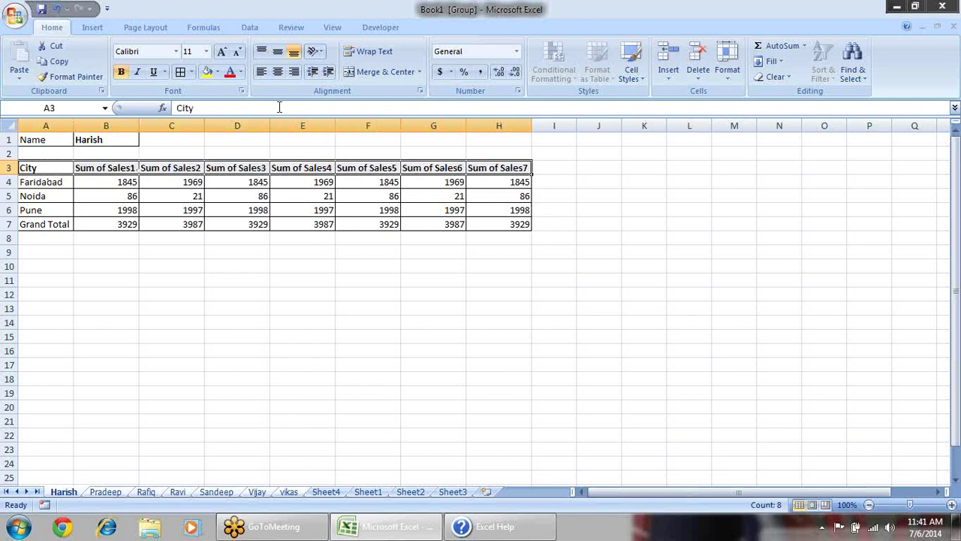
pyautogui.click(211, 72)
pyautogui.moveTo(11, 174); pyautogui.dragTo(9, 184)
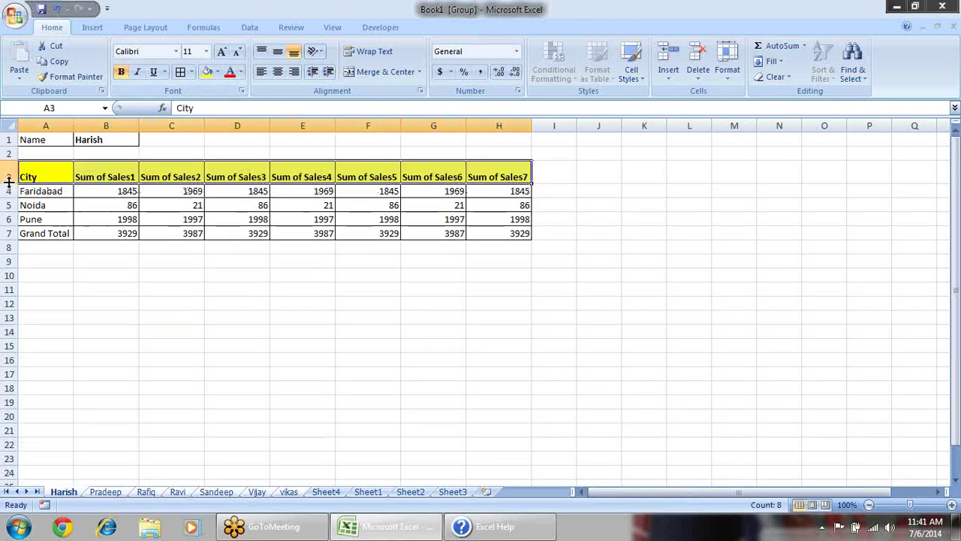
pyautogui.click(57, 235)
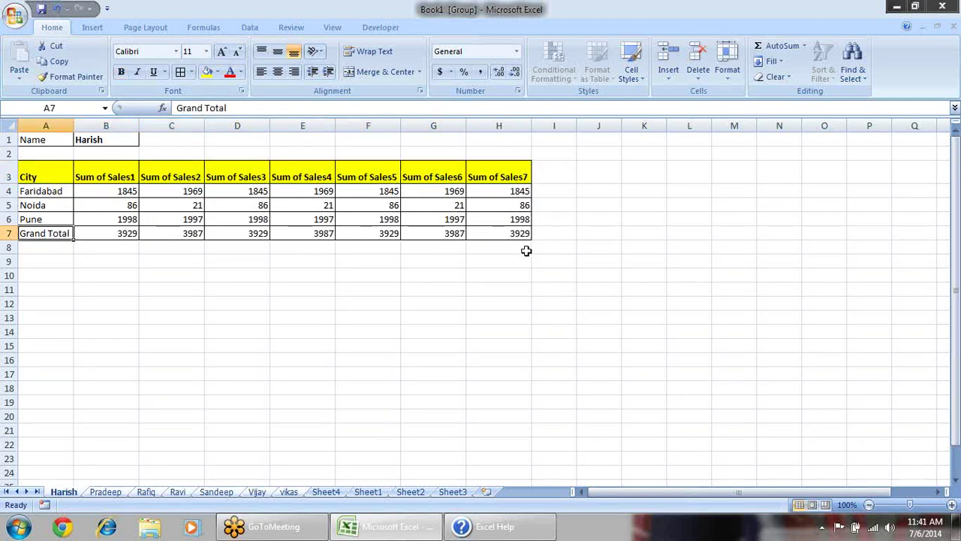
pyautogui.click(56, 136)
# - Bold the Name label, insert a blank row above the table and merge A1:H1
pyautogui.hotkey('ctrl', 'b')
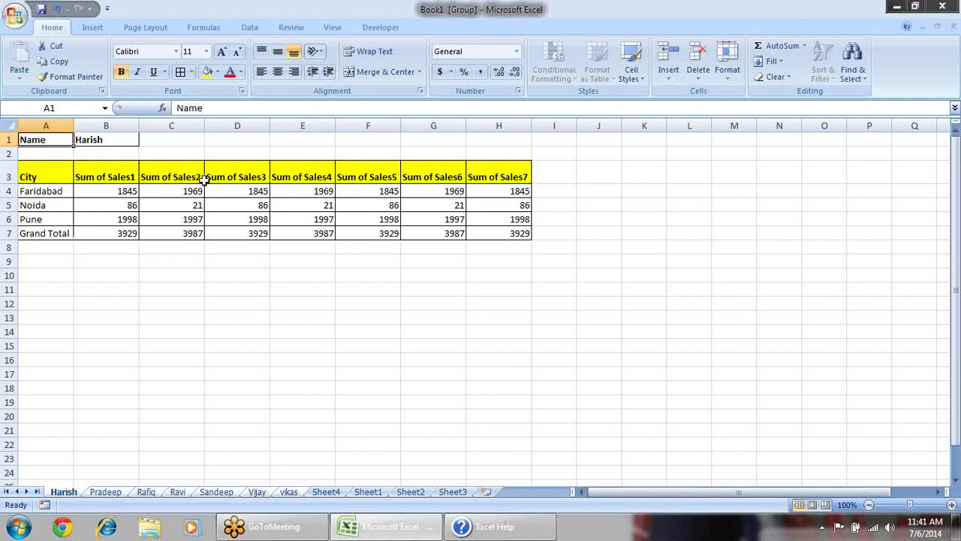
pyautogui.click(9, 140)
pyautogui.rightClick(9, 140)
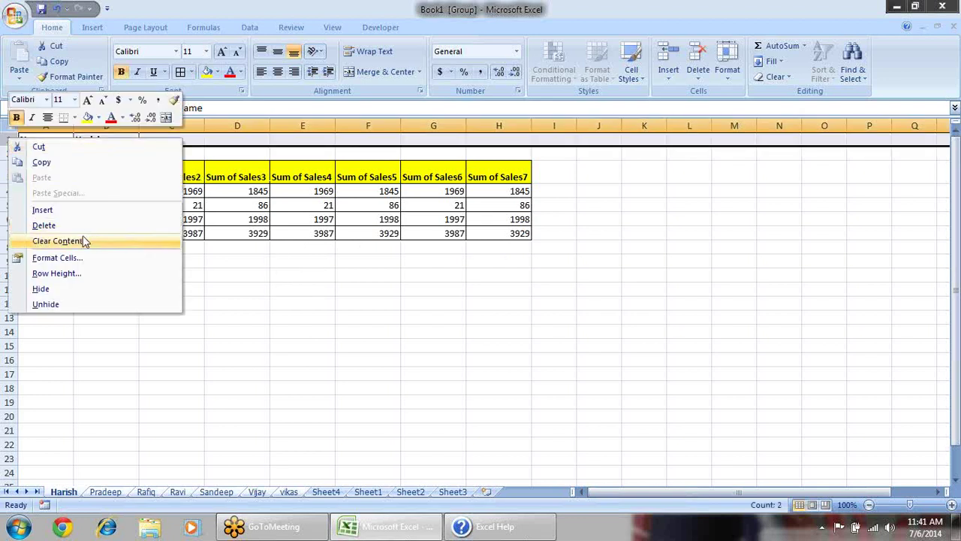
pyautogui.click(78, 213)
pyautogui.click(230, 157)
pyautogui.moveTo(45, 138); pyautogui.dragTo(497, 138)
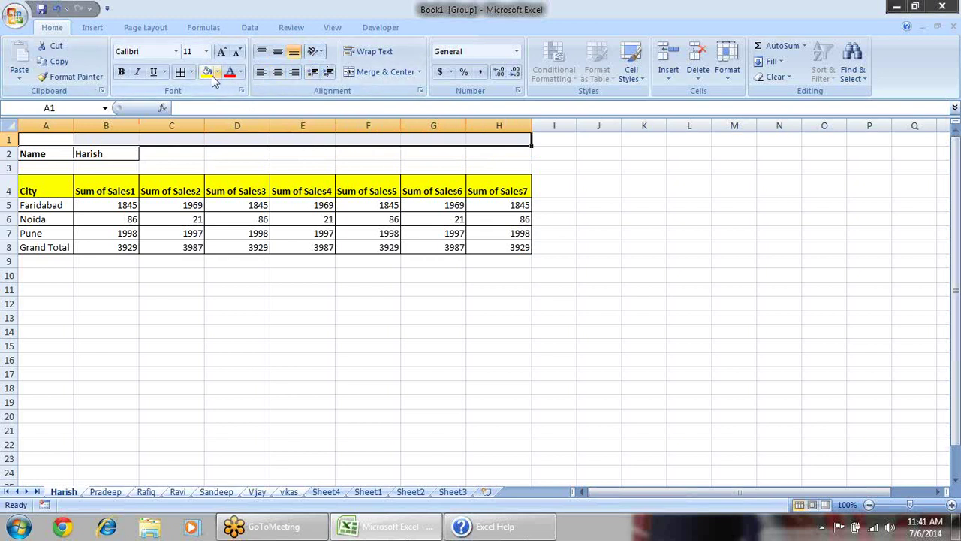
pyautogui.click(364, 72)
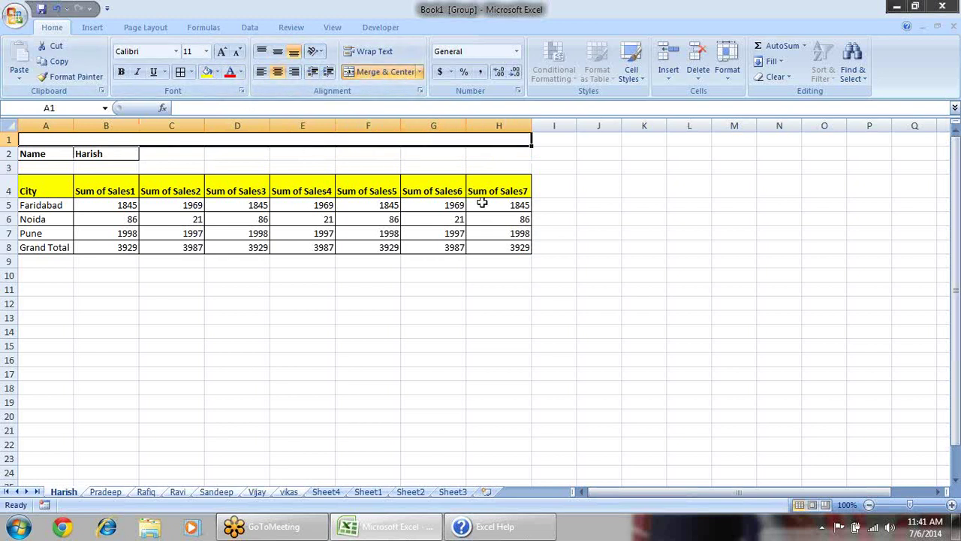
# - Enter the title 'Sales Report for the week' in the merged top cell
pyautogui.write('SA')
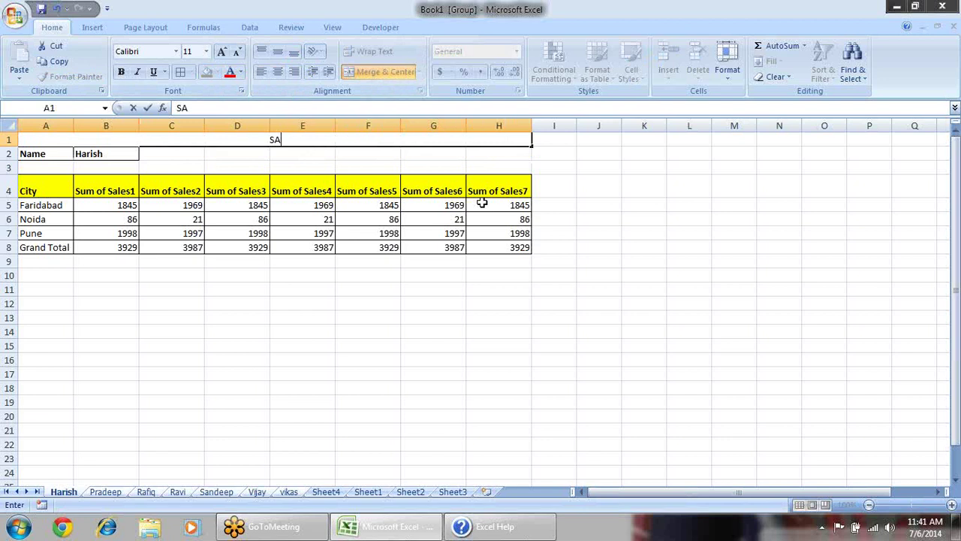
pyautogui.press('BackSpace')
pyautogui.write('ales RE')
pyautogui.press('BackSpace')
pyautogui.write('eport')
pyautogui.write('or the month')
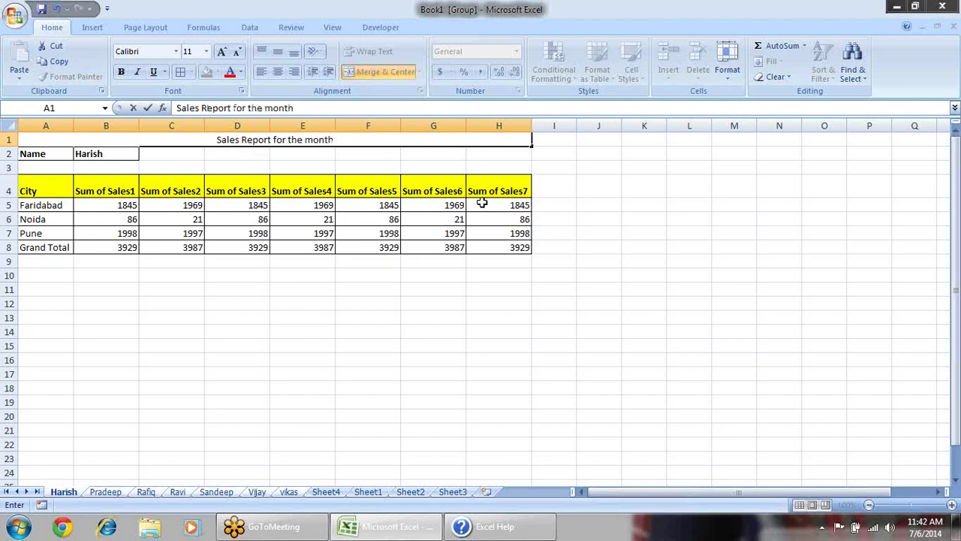
pyautogui.press('BackSpace')
pyautogui.press('BackSpace')
pyautogui.press('BackSpace')
pyautogui.press('BackSpace')
pyautogui.press('BackSpace')
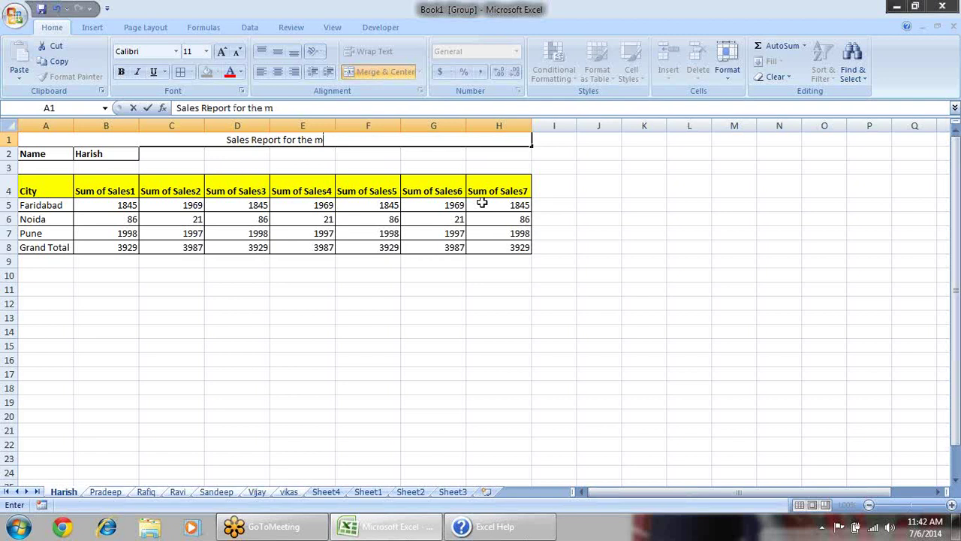
pyautogui.write('week')
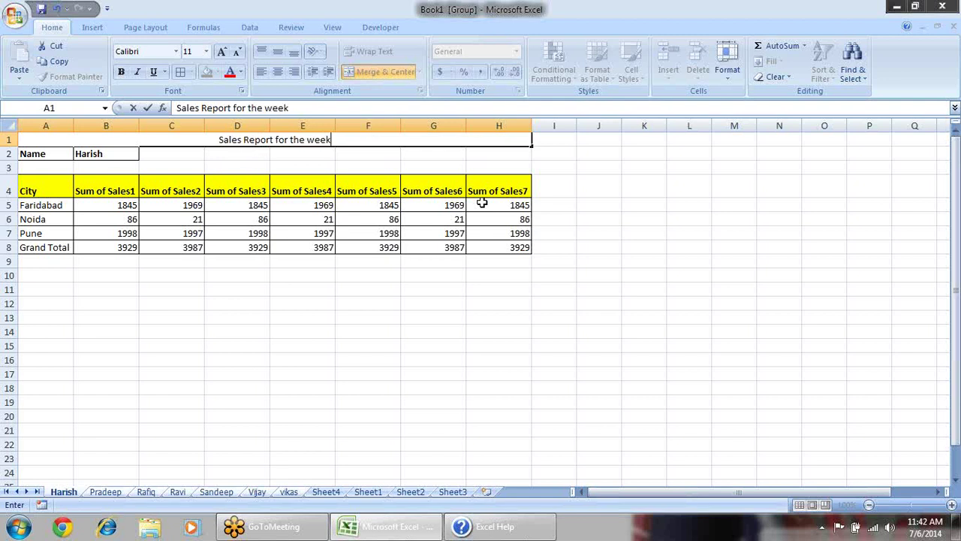
pyautogui.press('Return')
# - Centre the title across A1:H1, grow it to 18 point and make it bold
pyautogui.moveTo(45, 139); pyautogui.dragTo(498, 140)
pyautogui.click(385, 71)
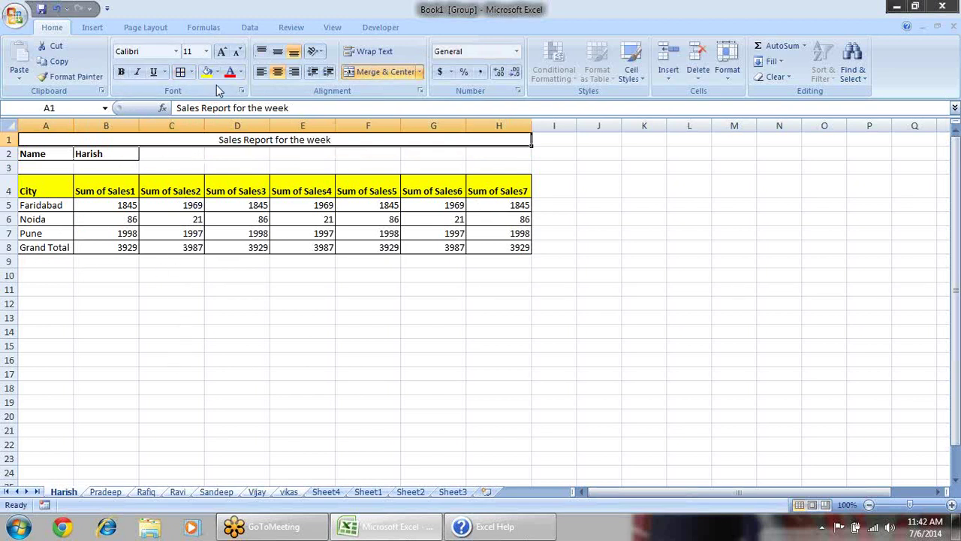
pyautogui.click(223, 51)
pyautogui.click(223, 51)
pyautogui.click(223, 51)
pyautogui.click(223, 51)
pyautogui.click(122, 72)
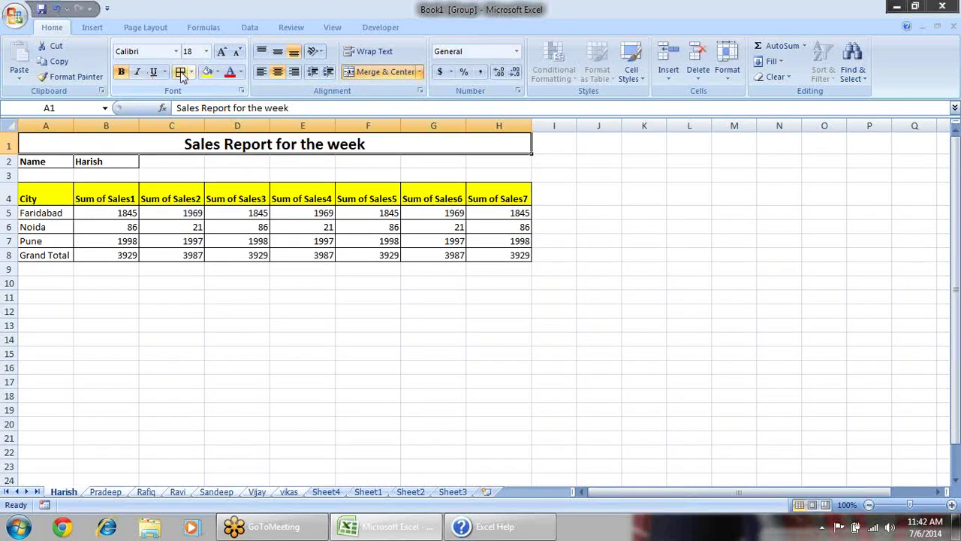
pyautogui.click(587, 256)
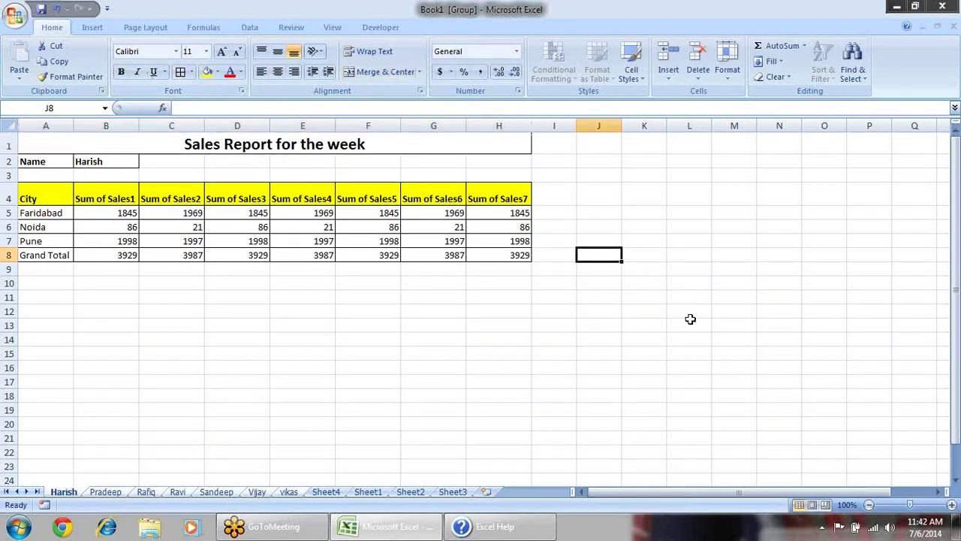
# - Ungroup via Sheet1, then step through every salesperson sheet and back to the first
pyautogui.click(371, 492)
pyautogui.click(63, 493)
pyautogui.click(116, 495)
pyautogui.click(142, 496)
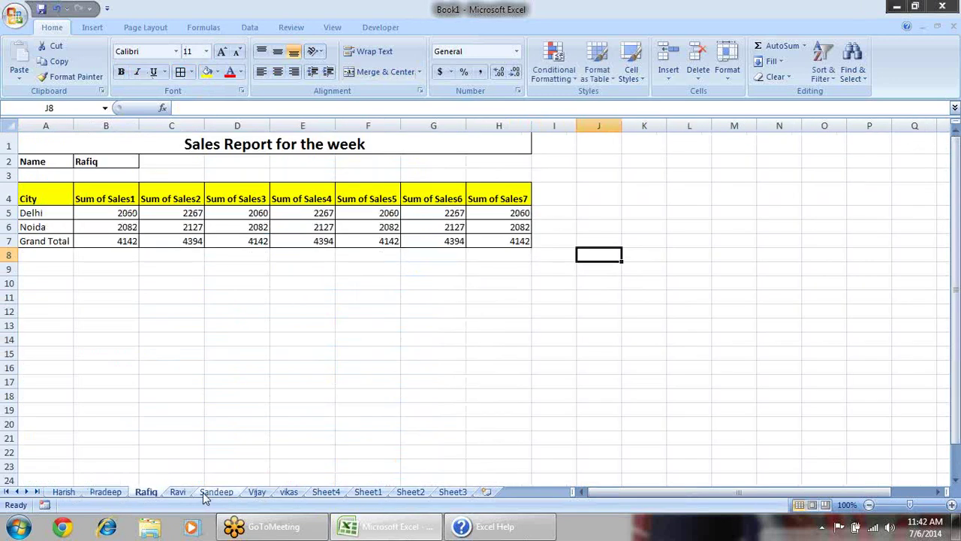
pyautogui.click(180, 494)
pyautogui.click(222, 494)
pyautogui.click(254, 494)
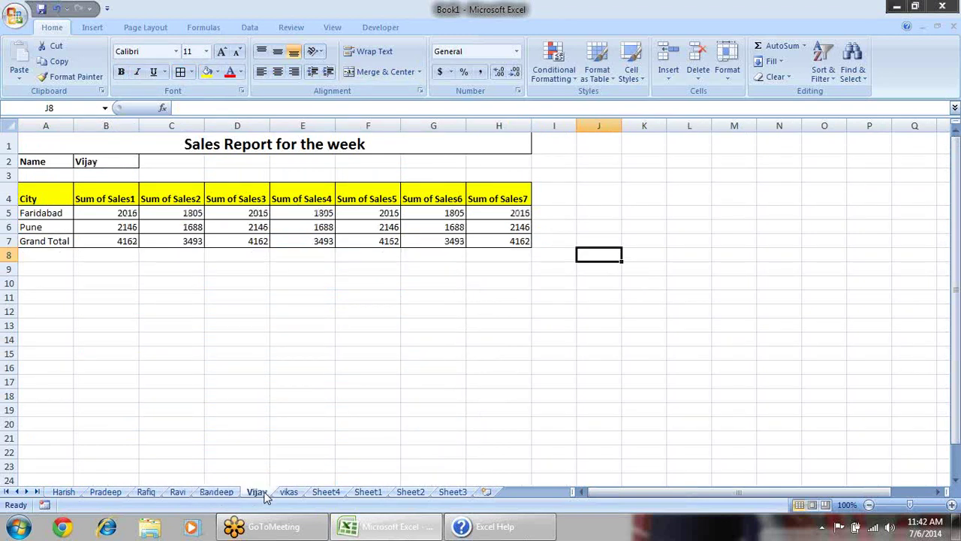
pyautogui.click(295, 494)
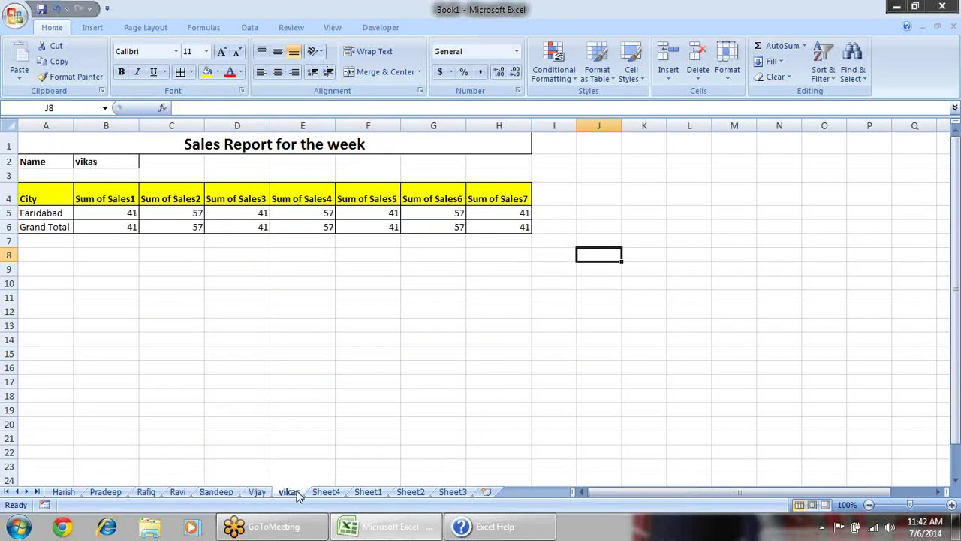
pyautogui.click(257, 495)
pyautogui.click(229, 495)
pyautogui.click(178, 494)
pyautogui.click(146, 494)
pyautogui.click(105, 494)
pyautogui.click(72, 493)
pyautogui.click(178, 433)
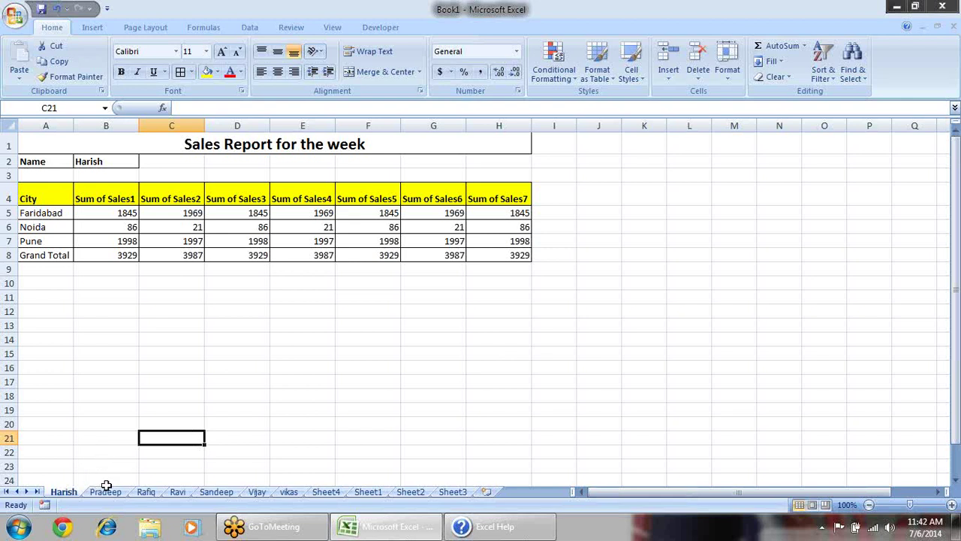
# - Group all the salesperson report sheets and delete them
pyautogui.keyDown('shift'); pyautogui.click(290, 492); pyautogui.keyUp('shift')
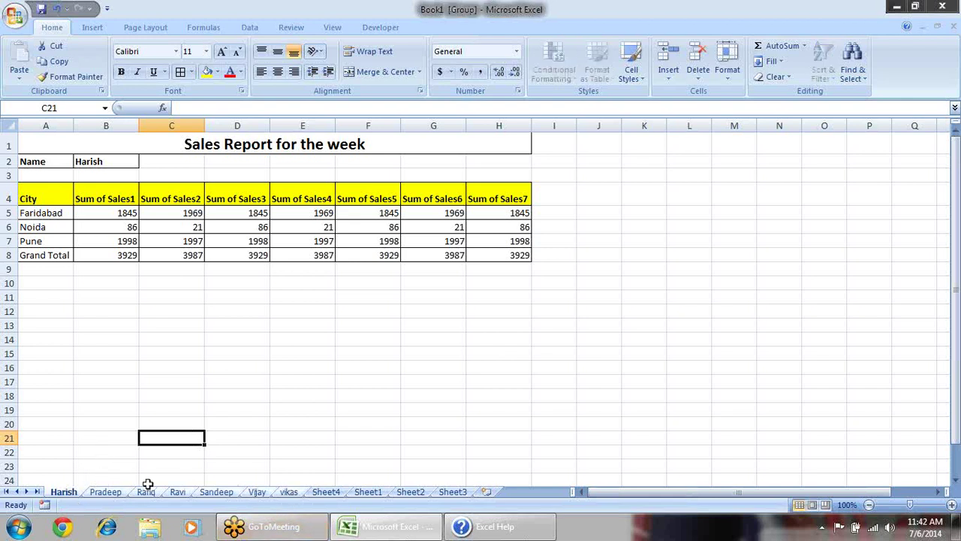
pyautogui.click(255, 492)
pyautogui.click(292, 492)
pyautogui.click(331, 492)
pyautogui.click(289, 492)
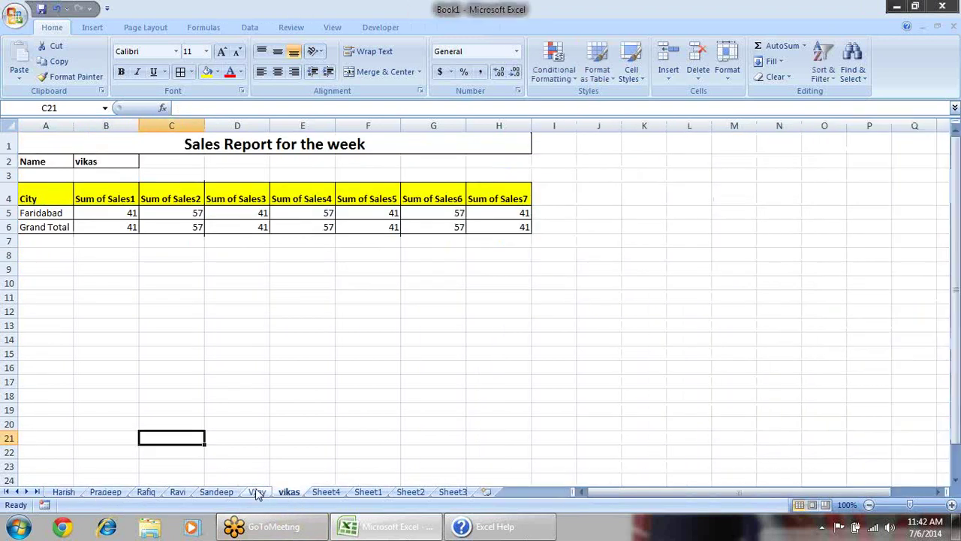
pyautogui.click(256, 492)
pyautogui.click(216, 492)
pyautogui.click(290, 492)
pyautogui.keyDown('shift'); pyautogui.click(60, 492); pyautogui.keyUp('shift')
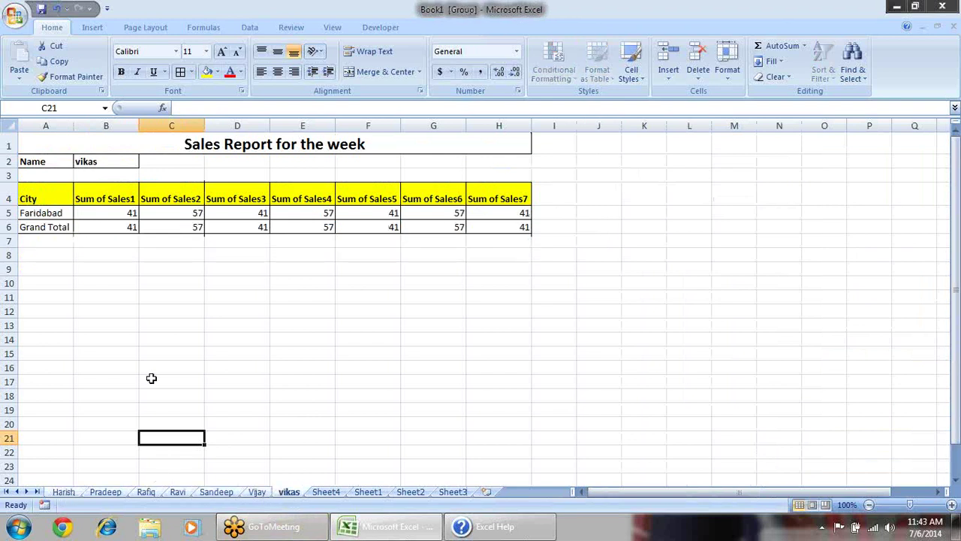
pyautogui.hotkey('alt', 'e')
pyautogui.press('l')
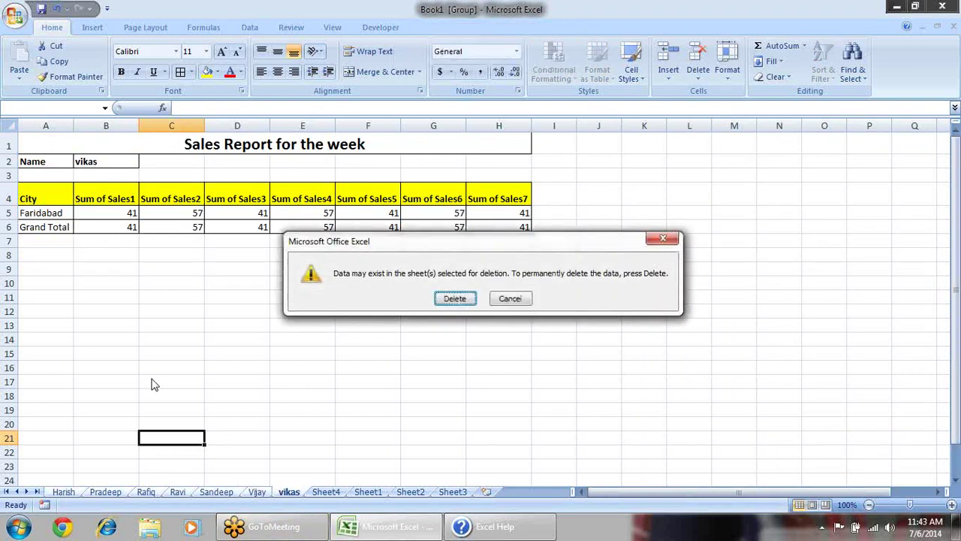
pyautogui.press('Return')
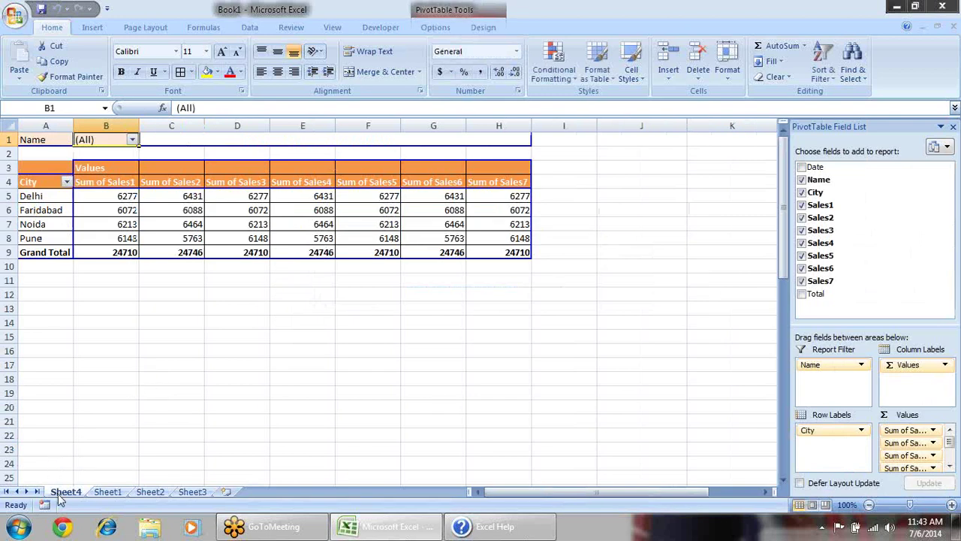
# - Delete the Sheet4 PivotTable sheet as well
pyautogui.click(275, 386)
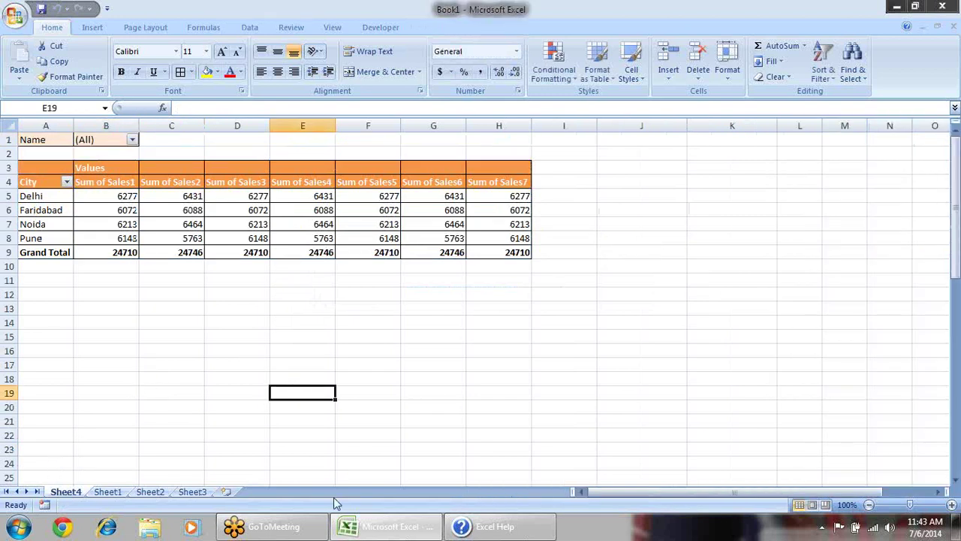
pyautogui.click(100, 140)
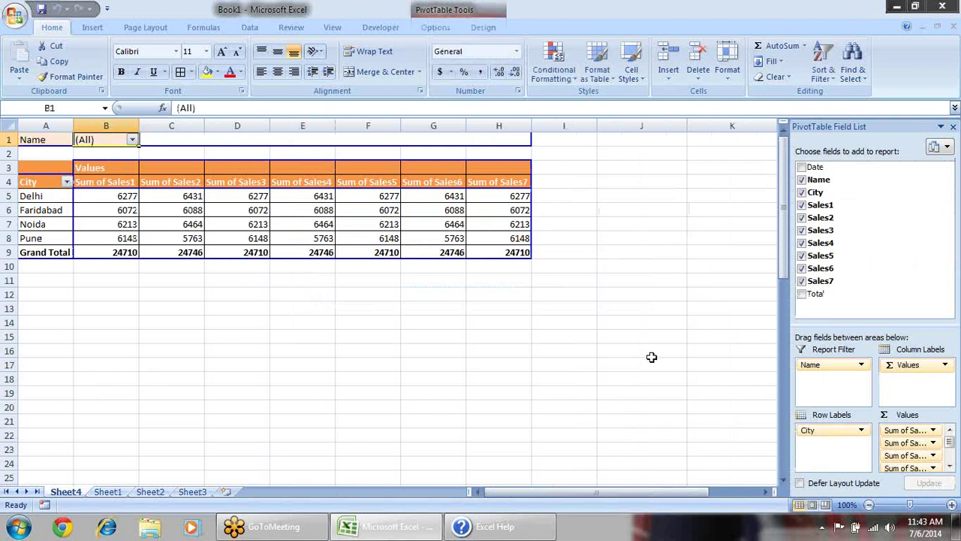
pyautogui.hotkey('alt', 'e')
pyautogui.press('l')
pyautogui.press('Return')
pyautogui.click(608, 284)
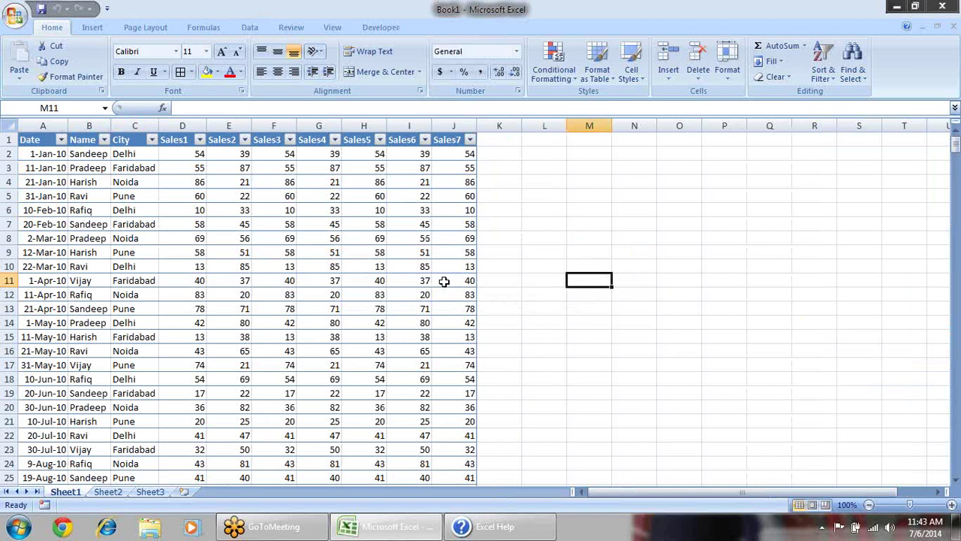
# - Save the workbook to the Desktop as 'pivot data'
pyautogui.hotkey('ctrl', 's')
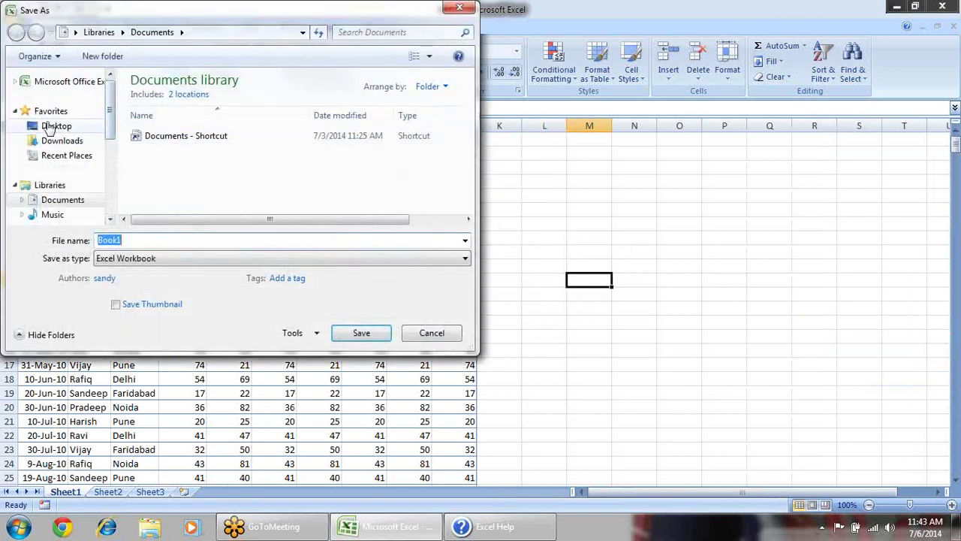
pyautogui.click(54, 125)
pyautogui.click(153, 237)
pyautogui.write('p')
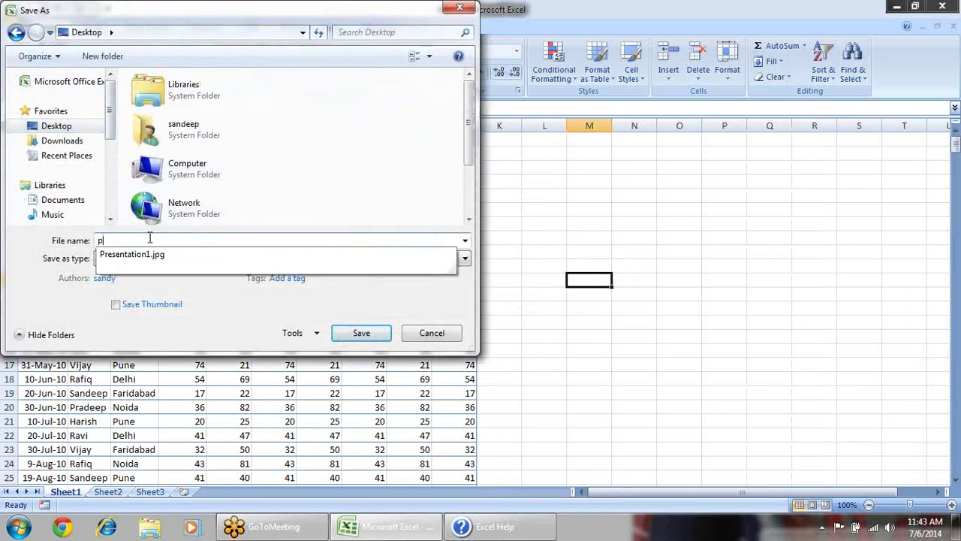
pyautogui.write('ivot data')
pyautogui.click(364, 339)
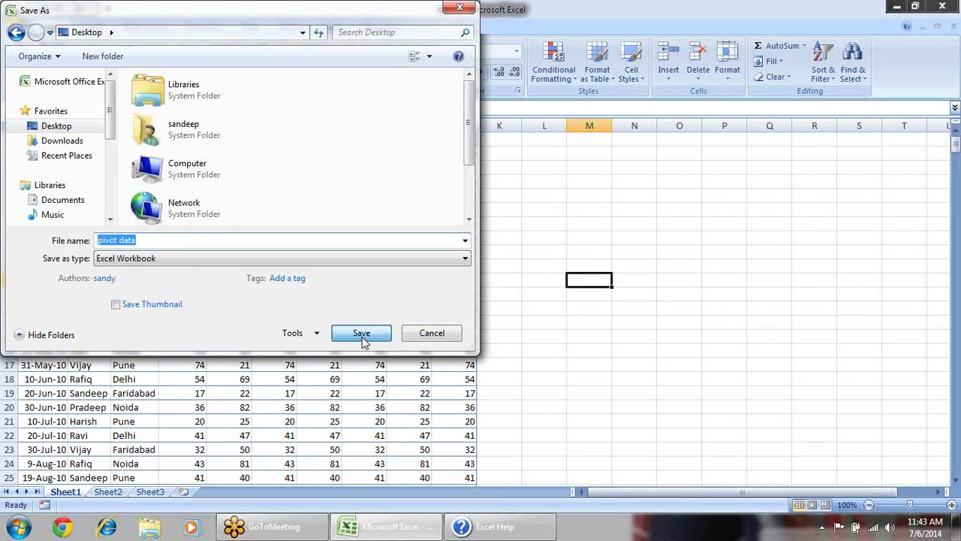
# - Close the workbook and Excel Help, then relaunch Excel from Run with a blank Book1
pyautogui.click(943, 6)
pyautogui.click(944, 6)
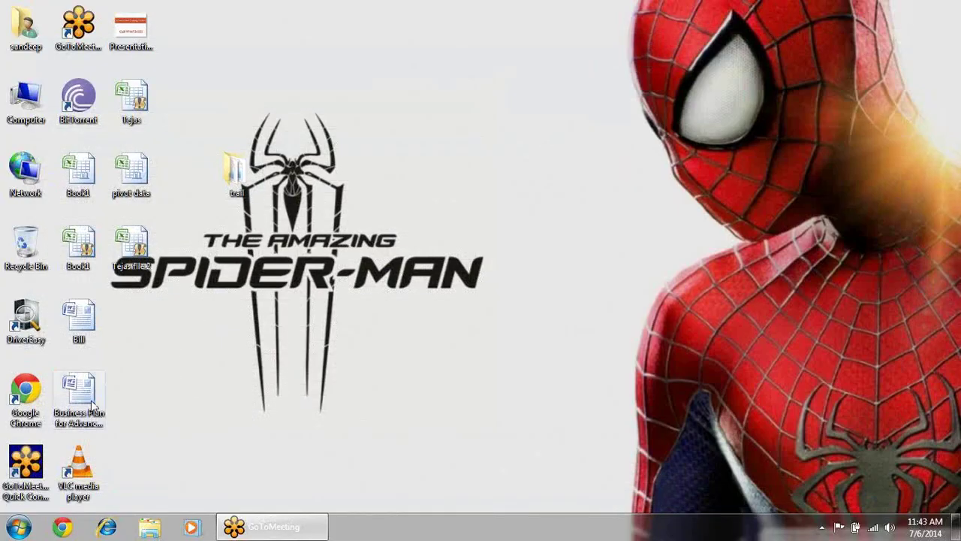
pyautogui.click(131, 172)
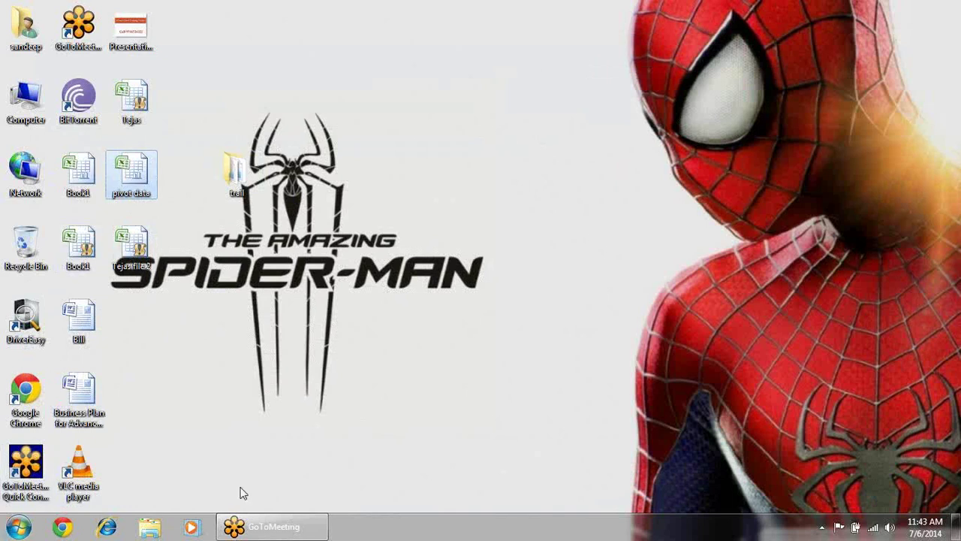
pyautogui.press('super+r')
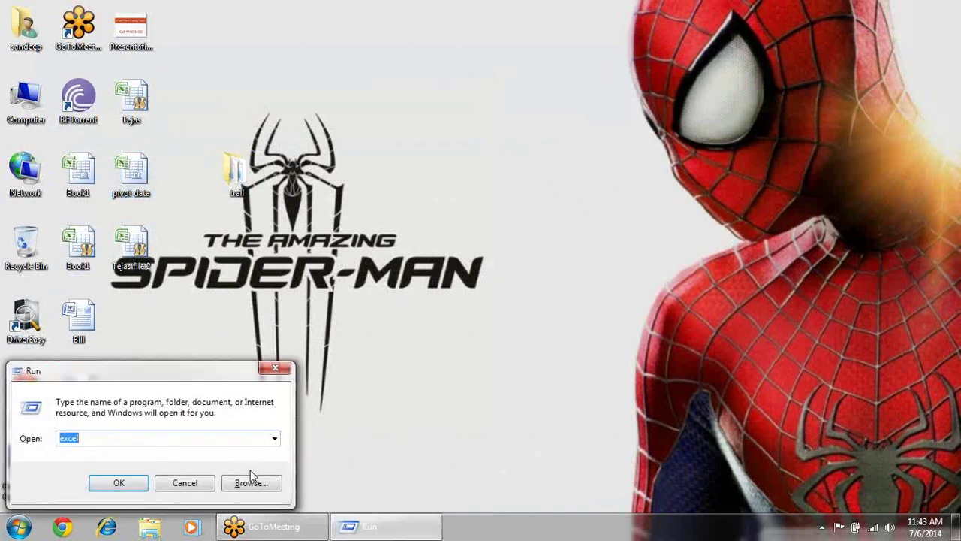
pyautogui.press('Return')
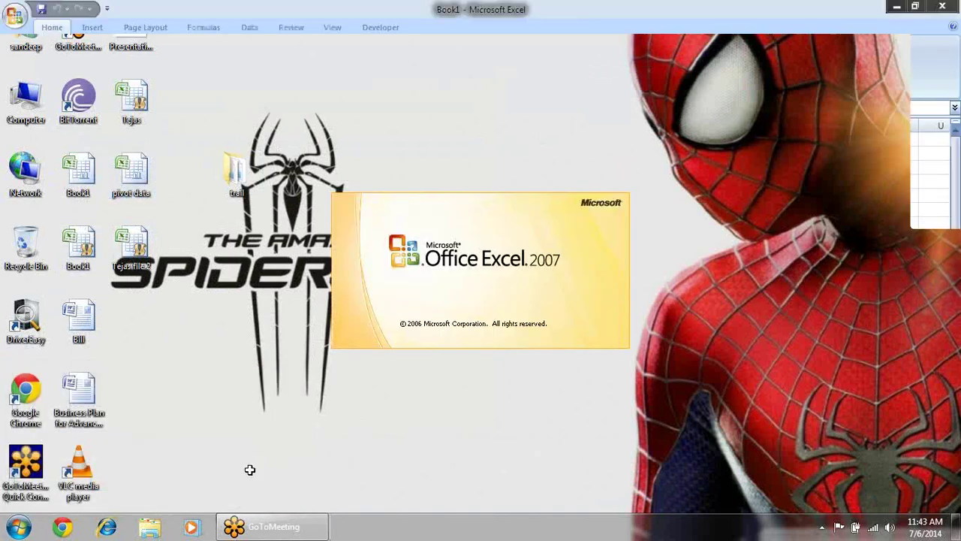
pyautogui.click(212, 255)
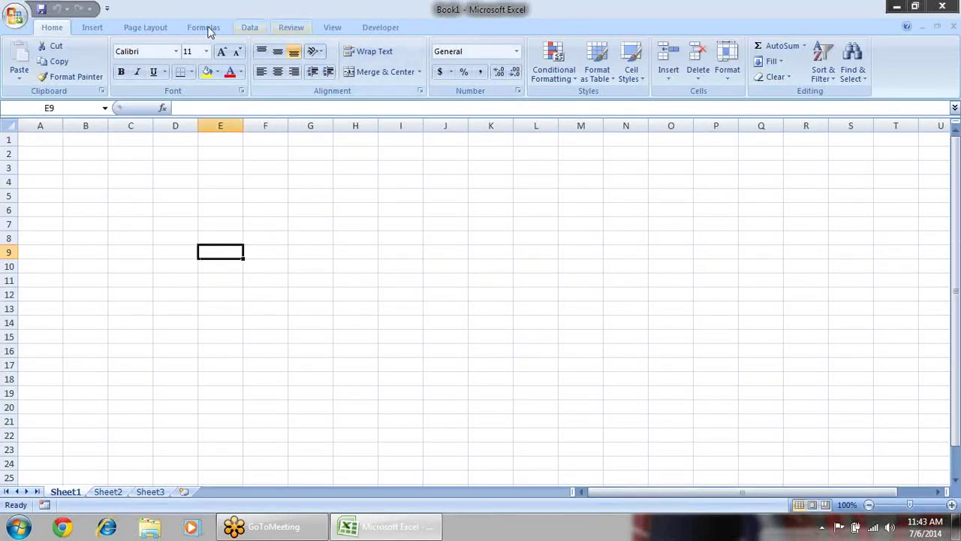
# - Browse the Insert and Data tabs, then launch the PivotTable and PivotChart Wizard with Alt+D+P
pyautogui.click(93, 28)
pyautogui.click(59, 27)
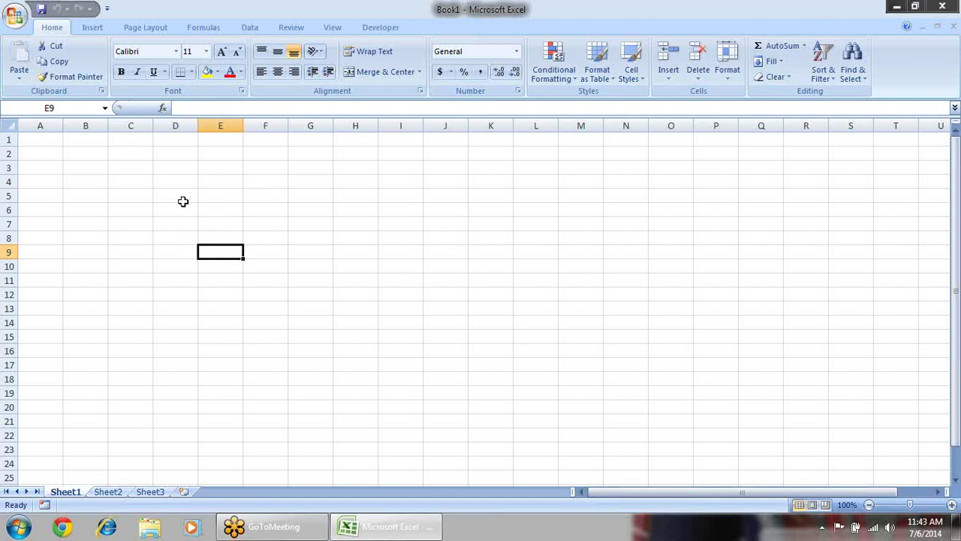
pyautogui.click(262, 27)
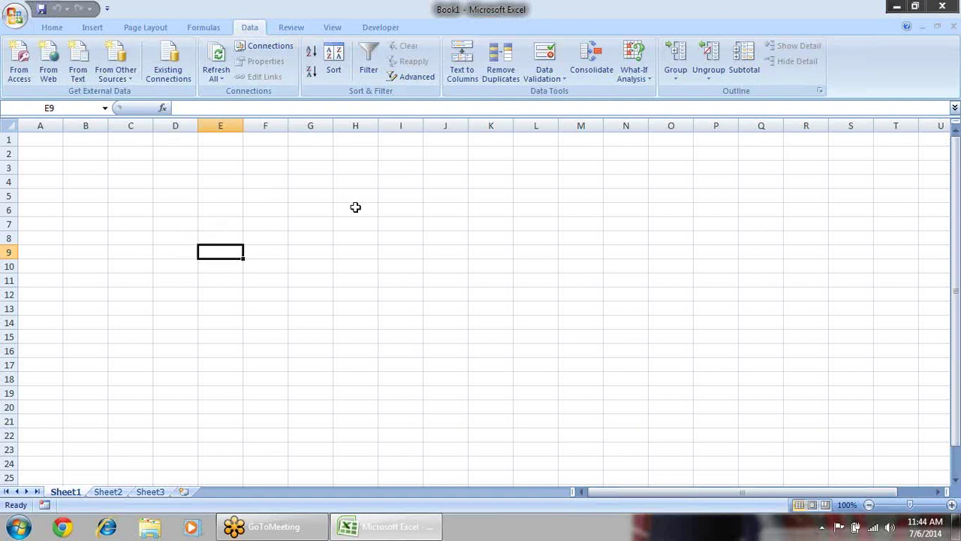
pyautogui.click(51, 27)
pyautogui.click(92, 27)
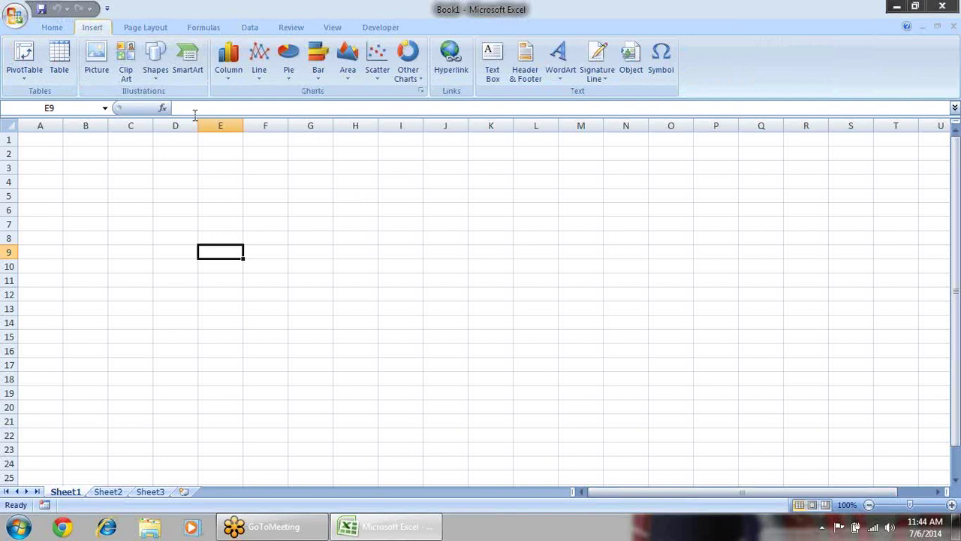
pyautogui.hotkey('alt', 'd')
pyautogui.press('p')
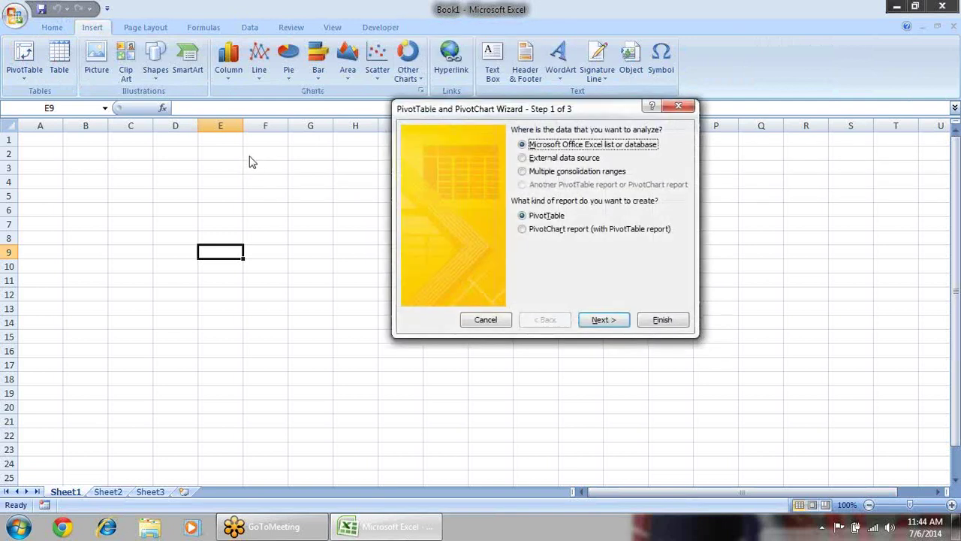
# - Reopen the PivotTable and PivotChart Wizard, select the external data source option, then cancel it
pyautogui.moveTo(461, 112); pyautogui.dragTo(307, 170)
pyautogui.press('Escape')
pyautogui.press('alt')
pyautogui.press('d')
pyautogui.press('p')
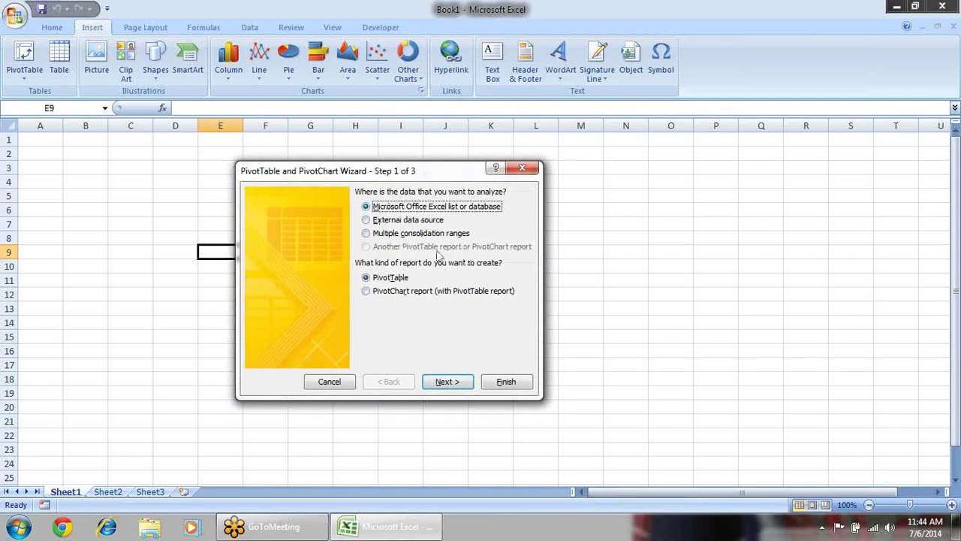
pyautogui.click(409, 220)
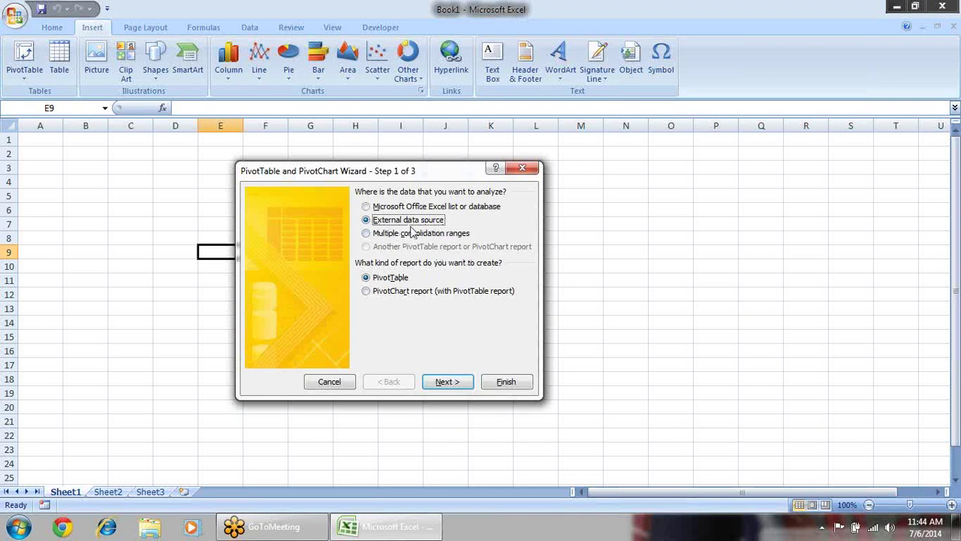
pyautogui.press('Escape')
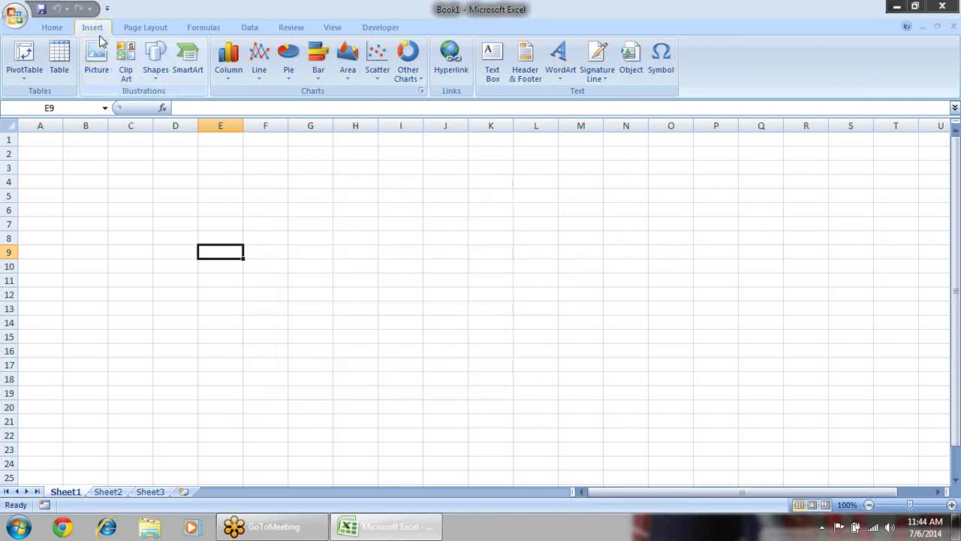
# - Start a new PivotTable with an external data source, then dismiss the Create PivotTable dialog
pyautogui.click(27, 59)
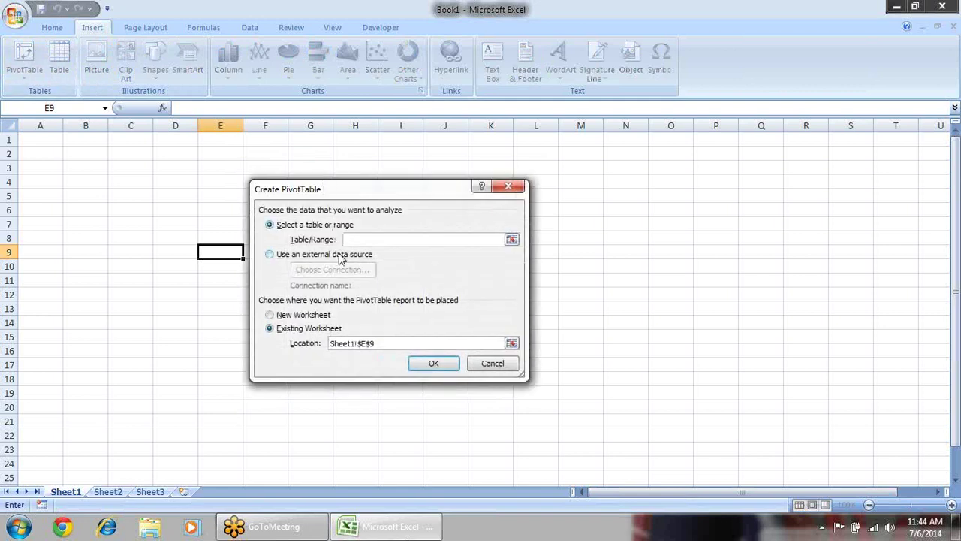
pyautogui.click(304, 259)
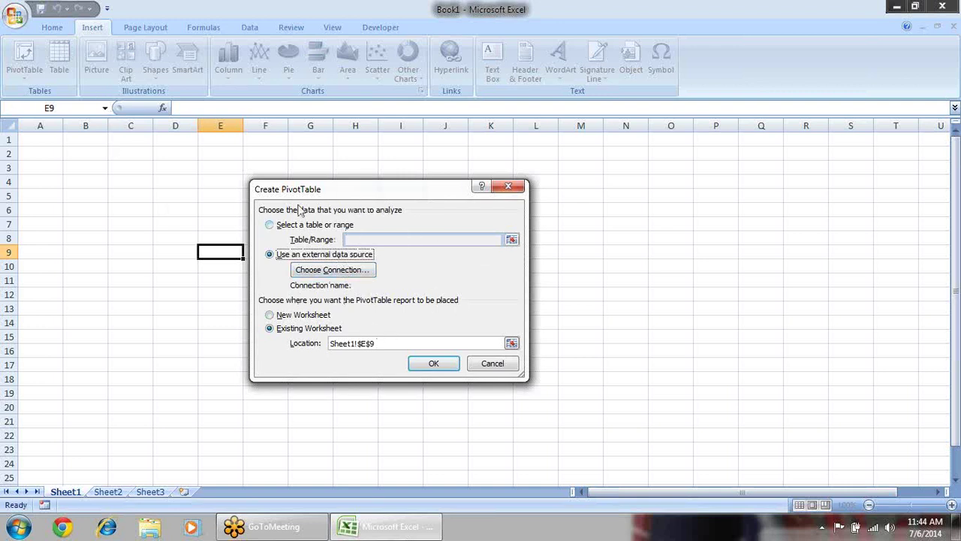
pyautogui.press('Escape')
# - Retry the wizard's external data option, cancel it, and start Insert > PivotTable again
pyautogui.press('alt')
pyautogui.press('d')
pyautogui.press('p')
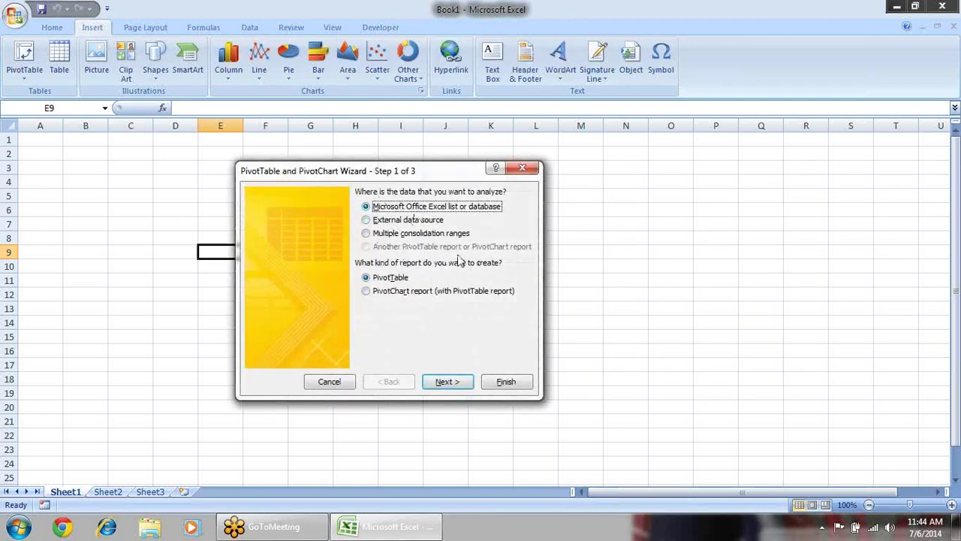
pyautogui.click(416, 223)
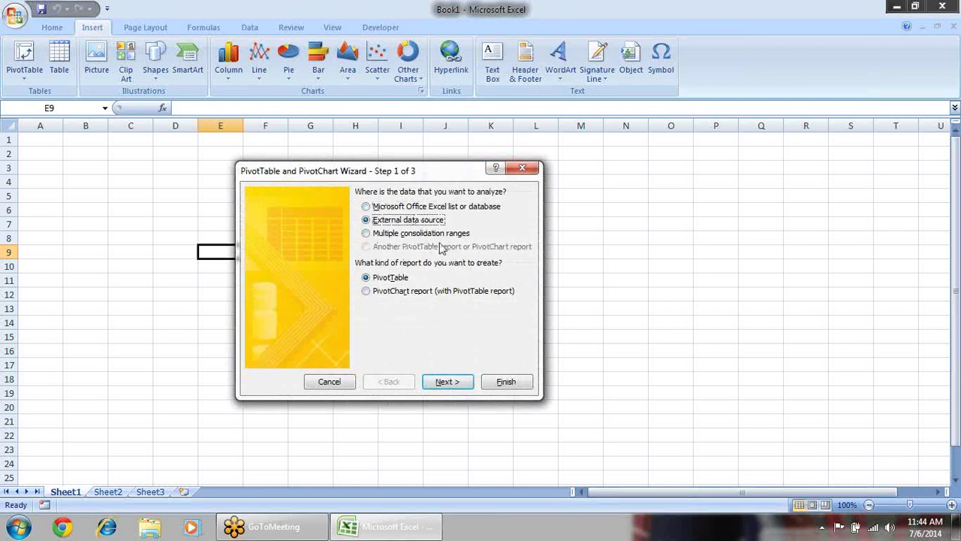
pyautogui.press('Escape')
pyautogui.hotkey('alt', 'd')
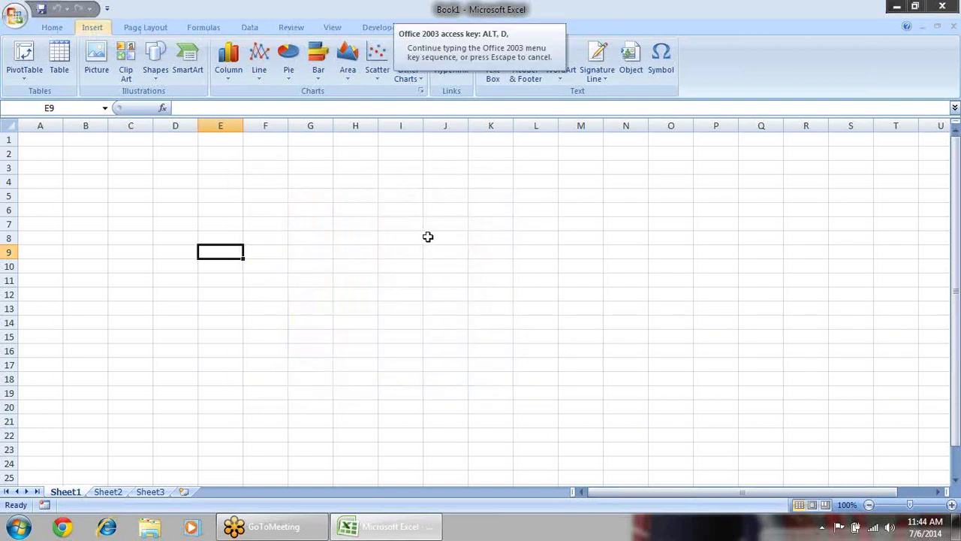
pyautogui.press('Escape')
pyautogui.click(24, 59)
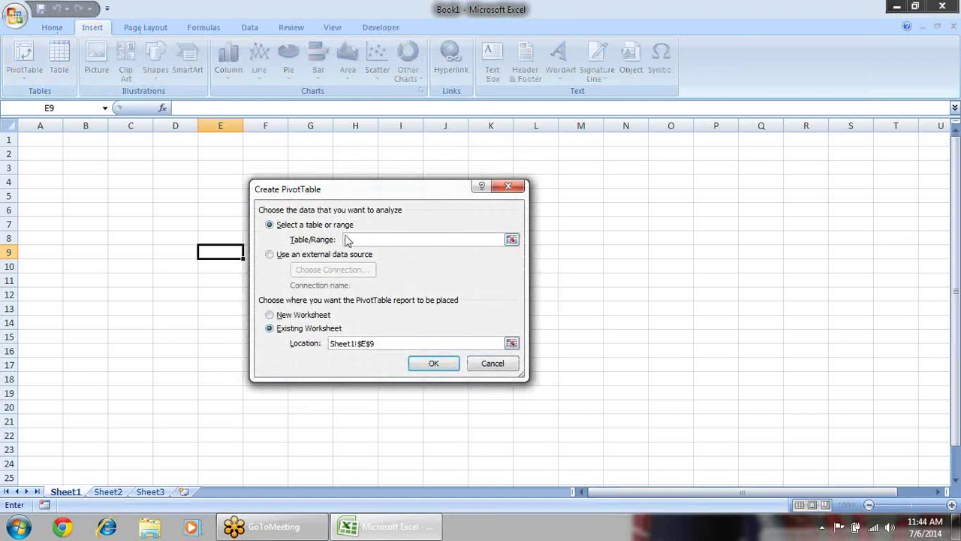
# - Use an external data source by browsing to Desktop\pivot data and choosing its Sheet1$ table
pyautogui.click(308, 254)
pyautogui.click(334, 270)
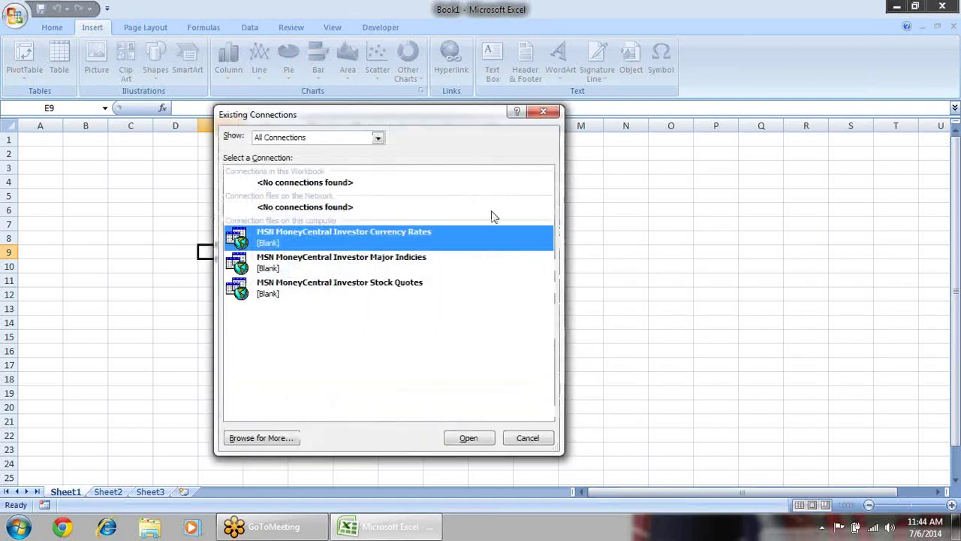
pyautogui.click(270, 438)
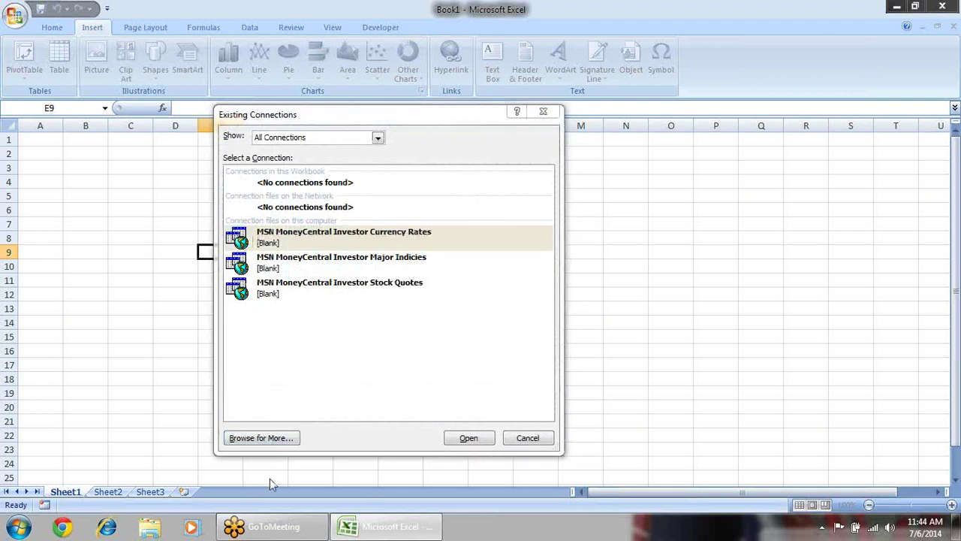
pyautogui.click(289, 437)
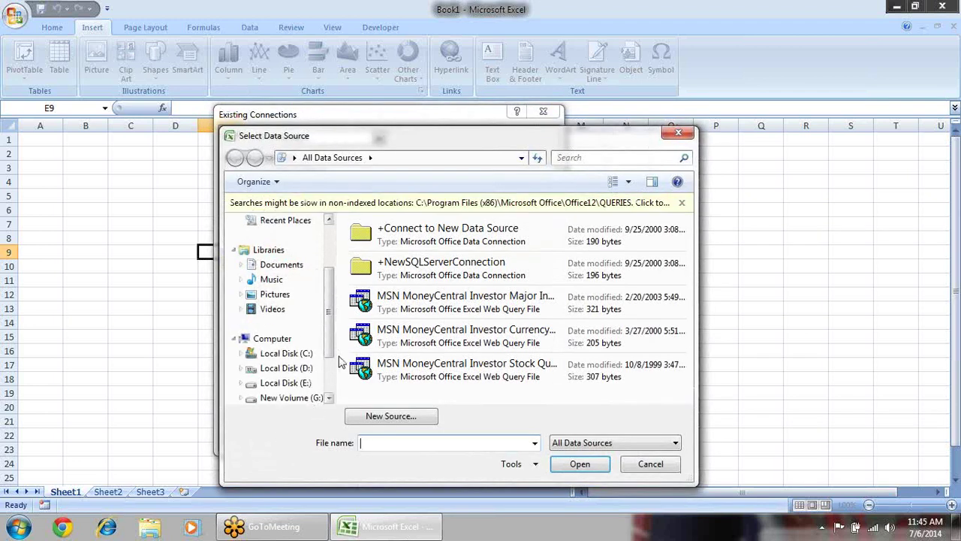
pyautogui.scroll(3, 333, 310)
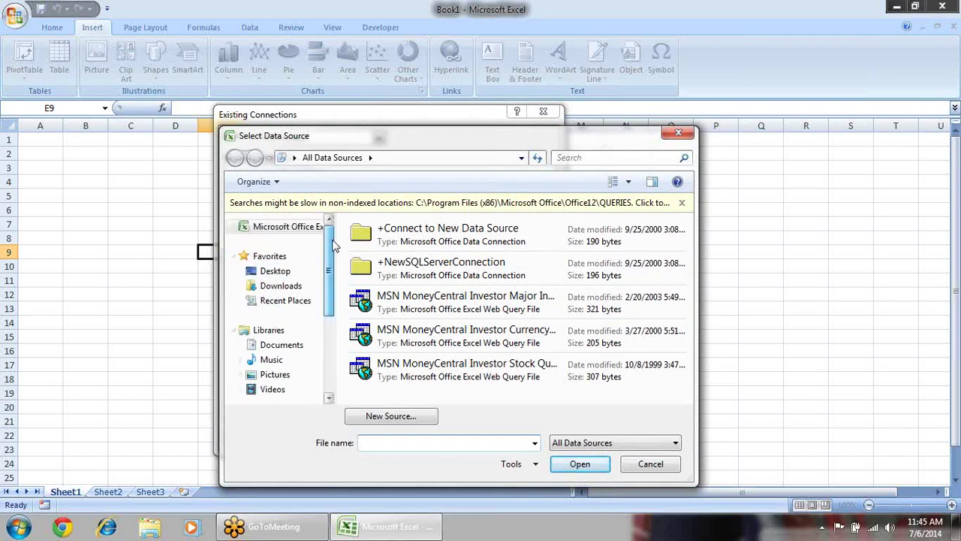
pyautogui.click(278, 271)
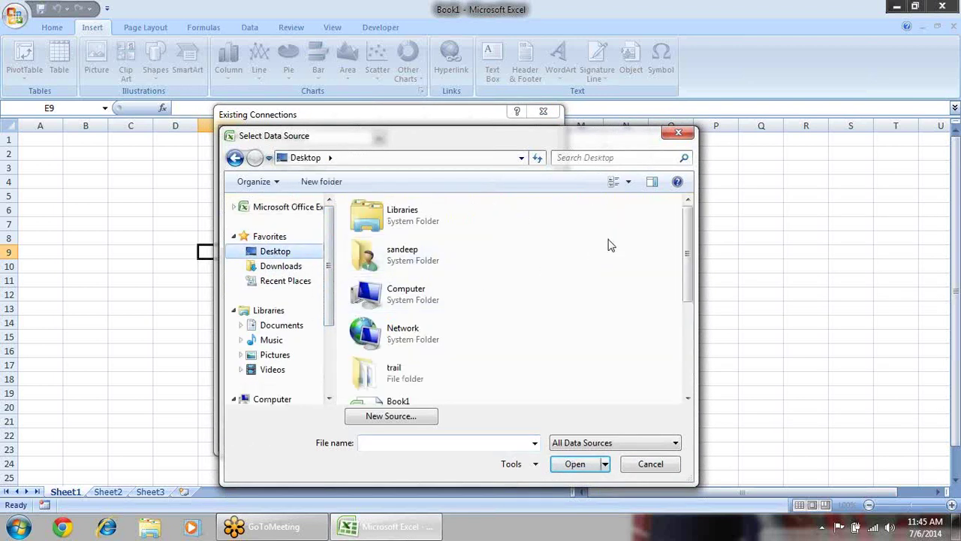
pyautogui.moveTo(690, 240); pyautogui.dragTo(696, 335)
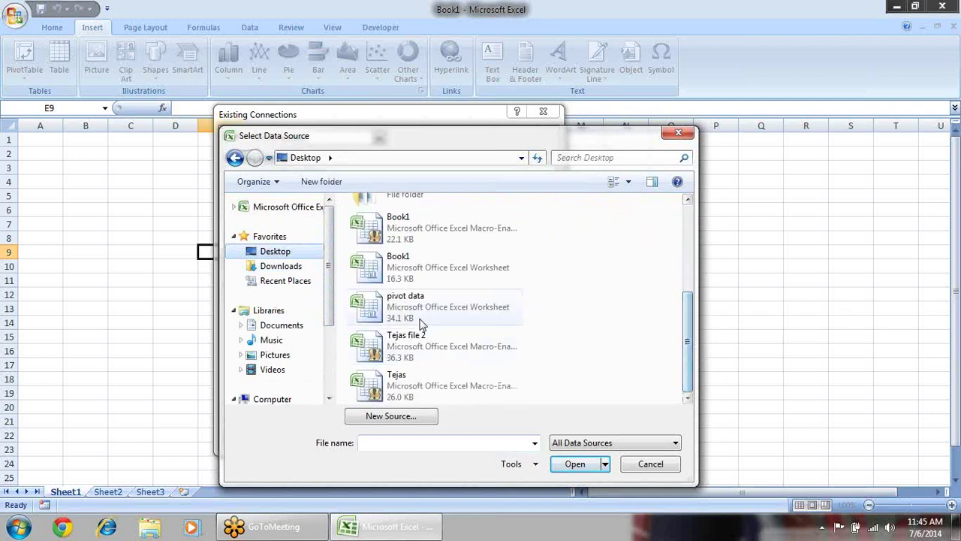
pyautogui.click(385, 309)
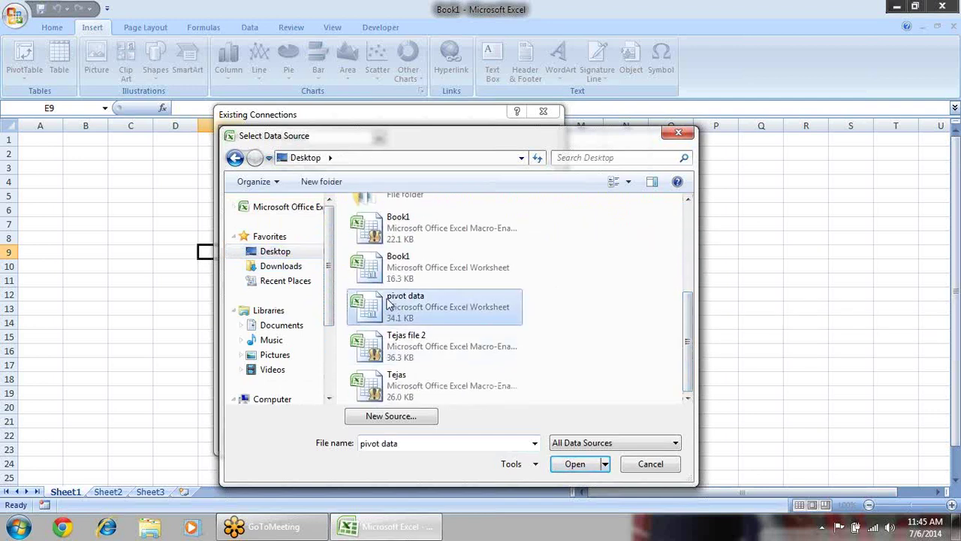
pyautogui.click(572, 464)
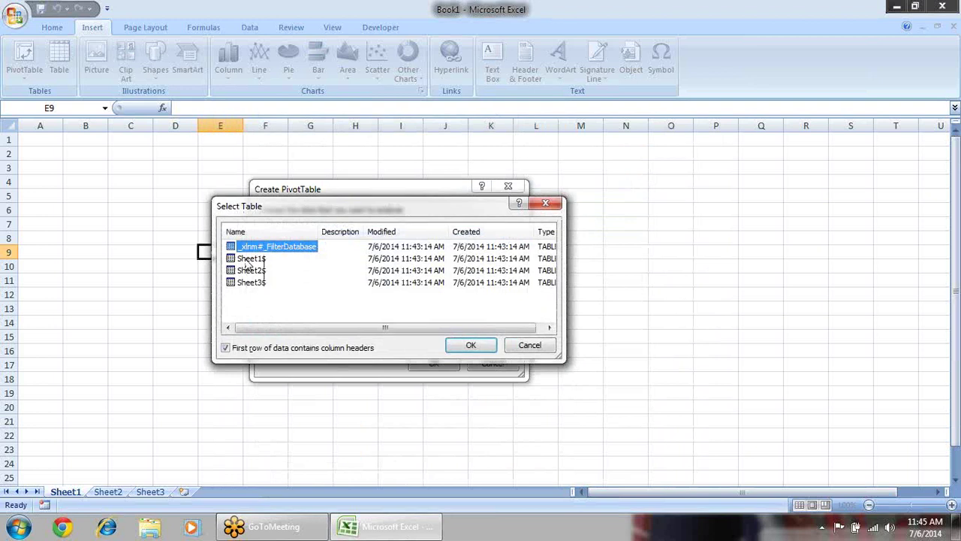
pyautogui.click(250, 258)
pyautogui.click(461, 345)
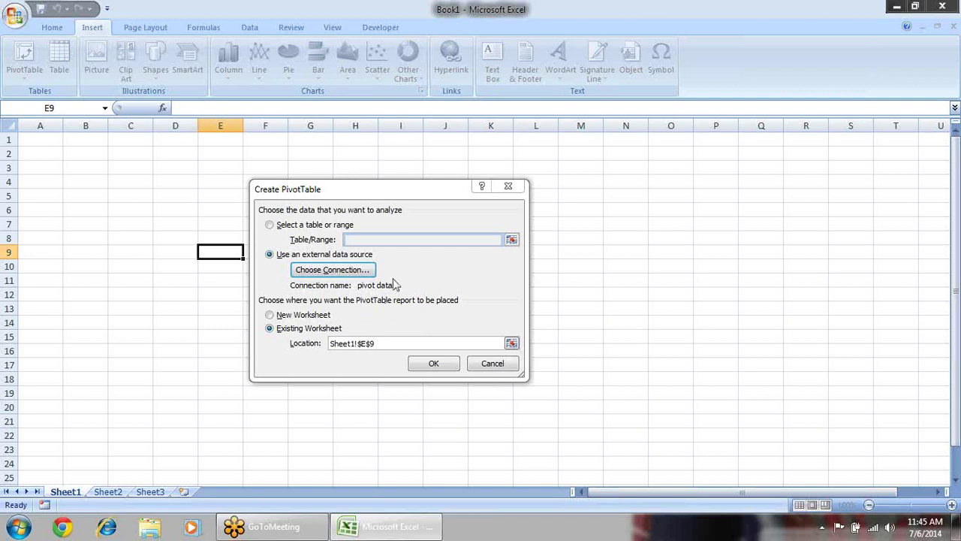
# - Reselect the Desktop pivot data connection's Sheet1$ table and create the PivotTable at E9
pyautogui.click(337, 279)
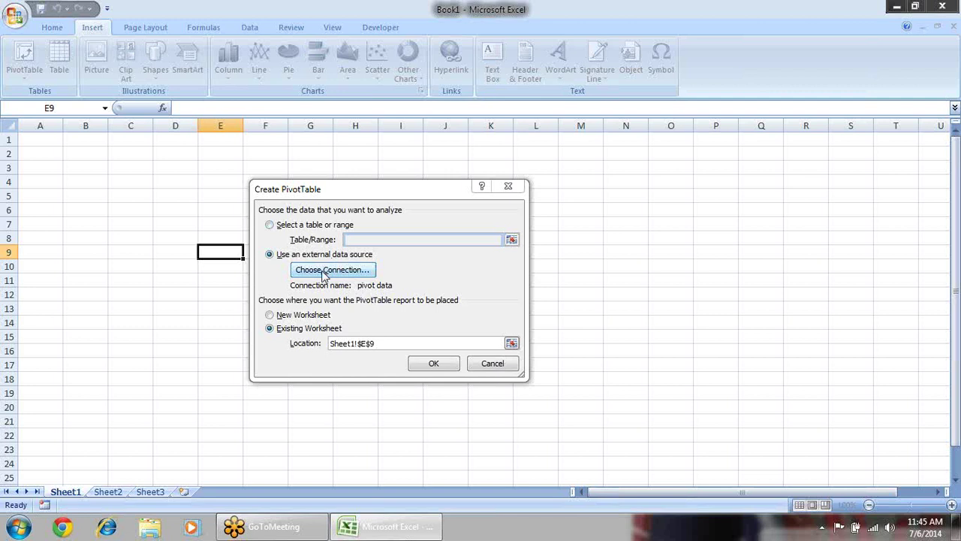
pyautogui.click(349, 270)
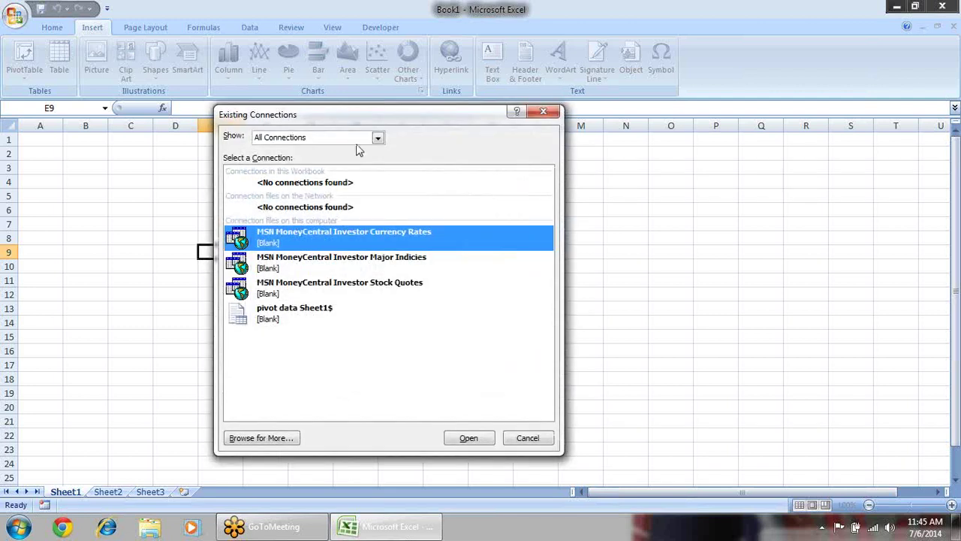
pyautogui.click(275, 438)
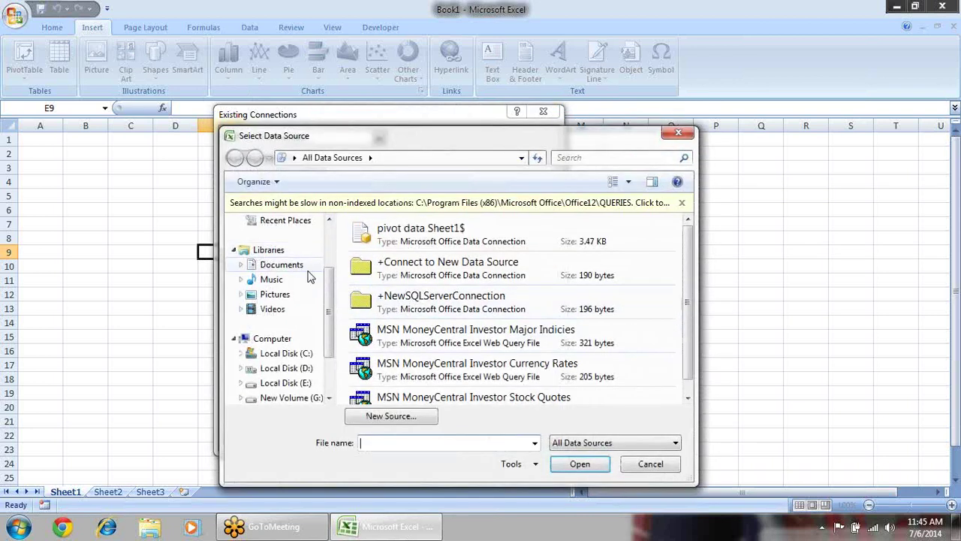
pyautogui.moveTo(326, 303); pyautogui.dragTo(331, 234)
pyautogui.click(290, 271)
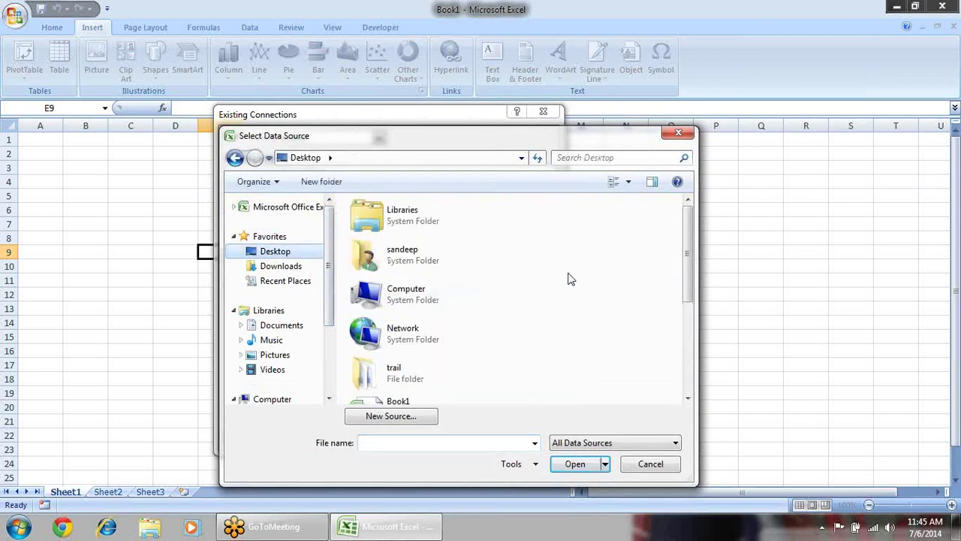
pyautogui.scroll(-5, 683, 260)
pyautogui.click(435, 307)
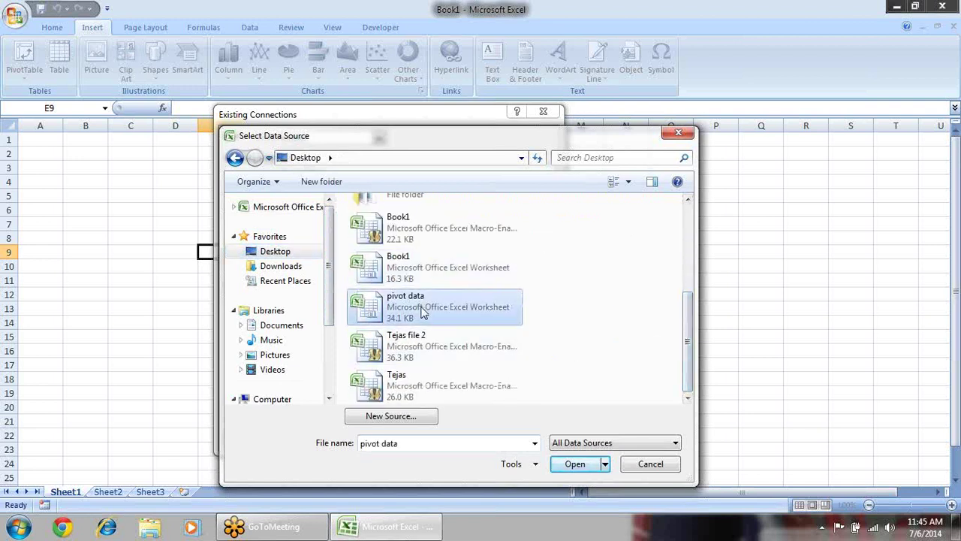
pyautogui.click(585, 463)
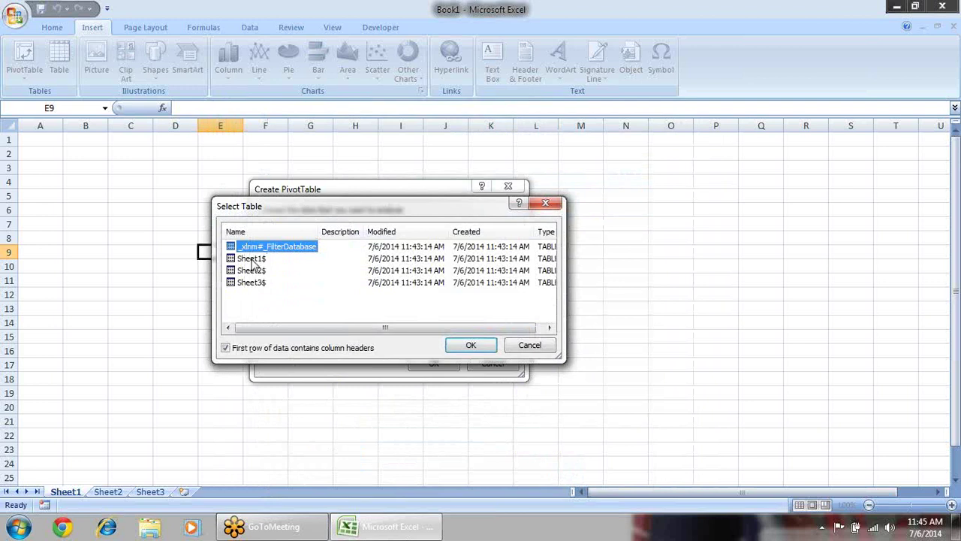
pyautogui.click(248, 258)
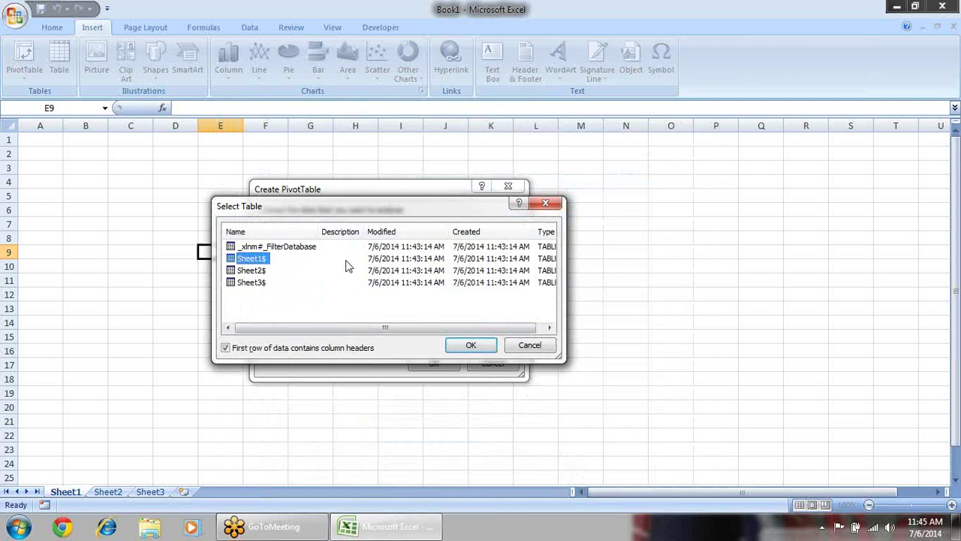
pyautogui.click(469, 346)
pyautogui.click(435, 364)
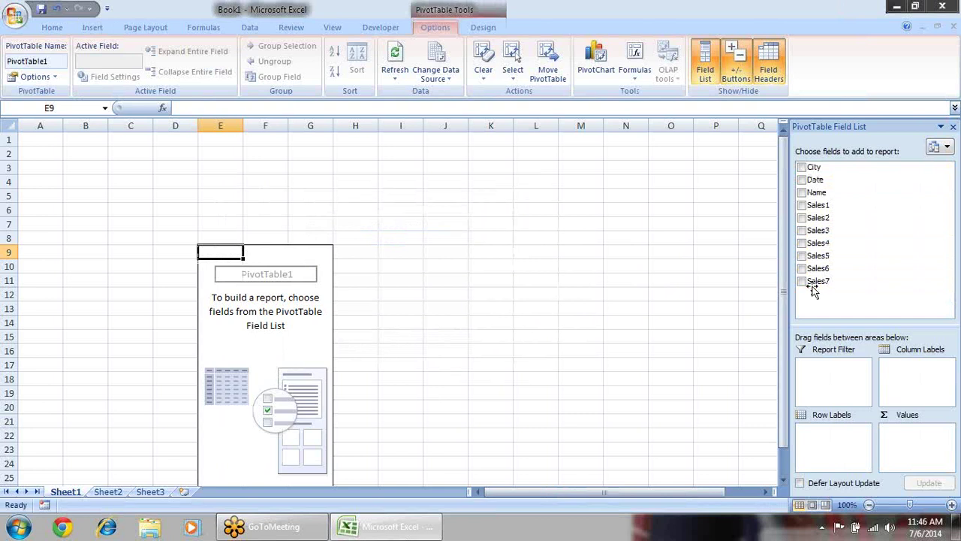
pyautogui.click(801, 167)
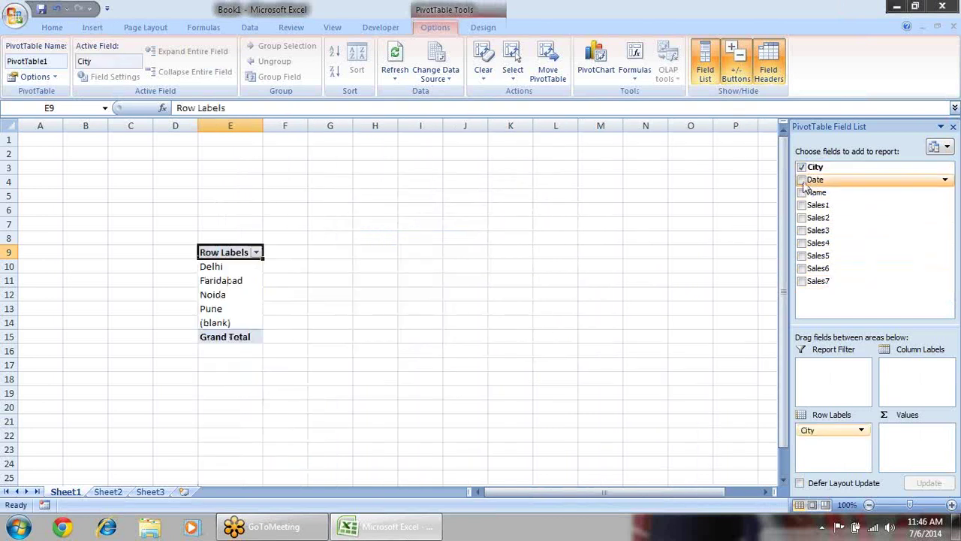
pyautogui.click(802, 181)
pyautogui.click(802, 180)
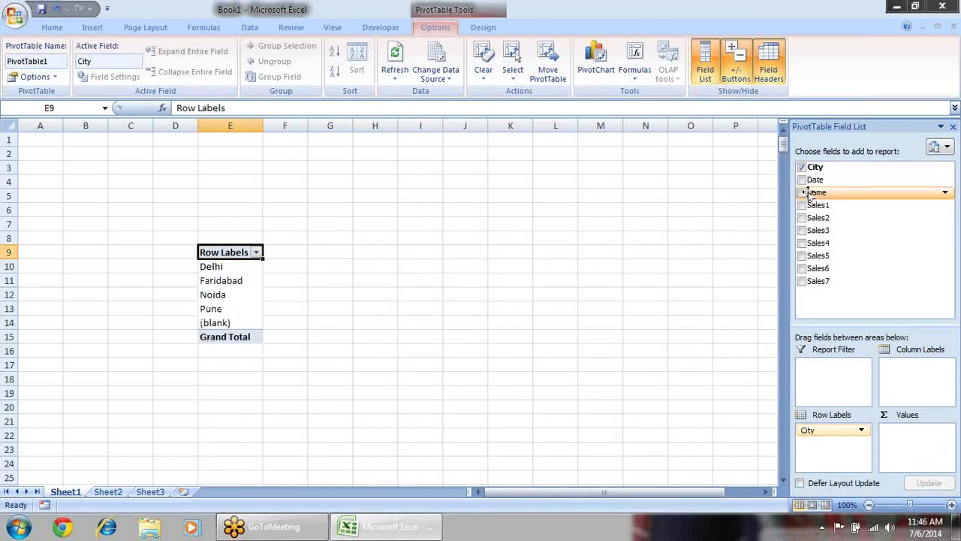
pyautogui.click(802, 192)
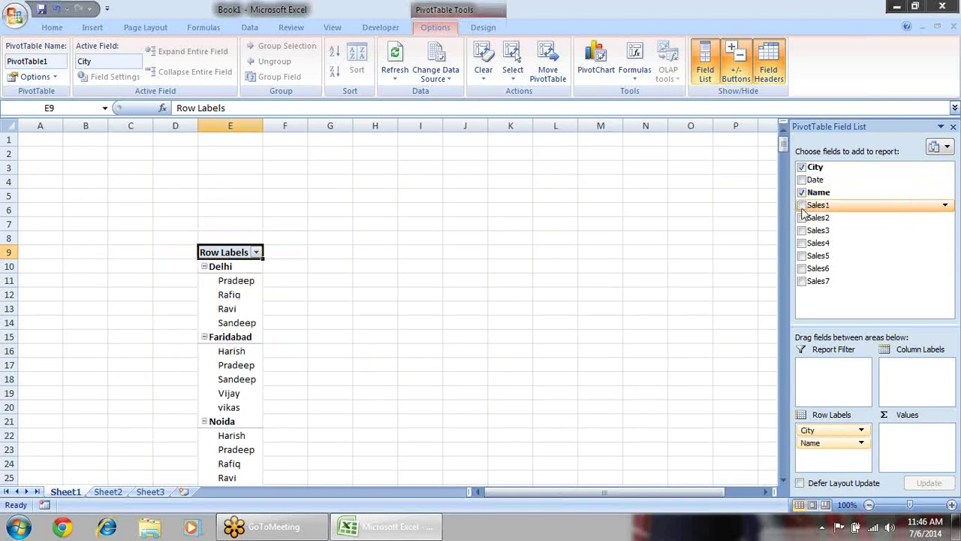
pyautogui.click(802, 205)
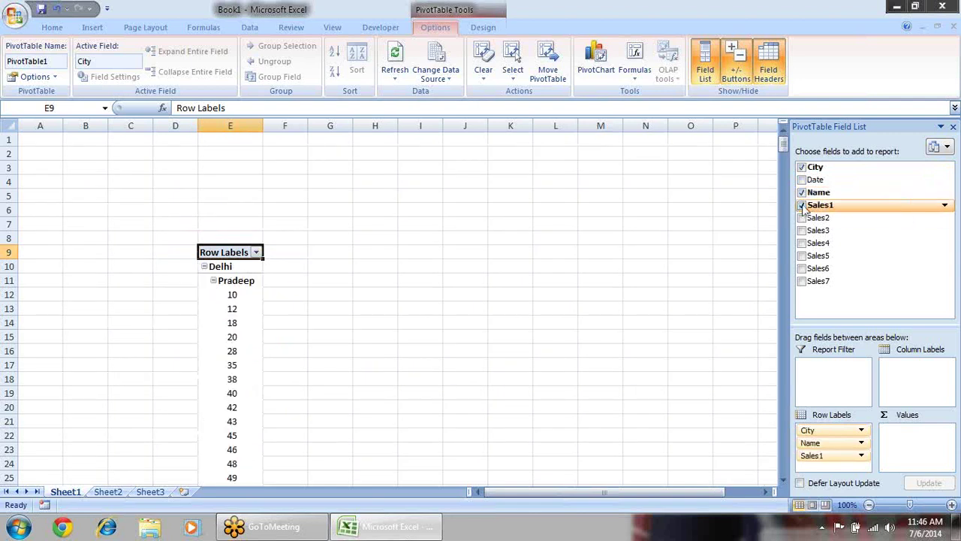
pyautogui.click(802, 204)
pyautogui.moveTo(819, 281); pyautogui.dragTo(929, 443)
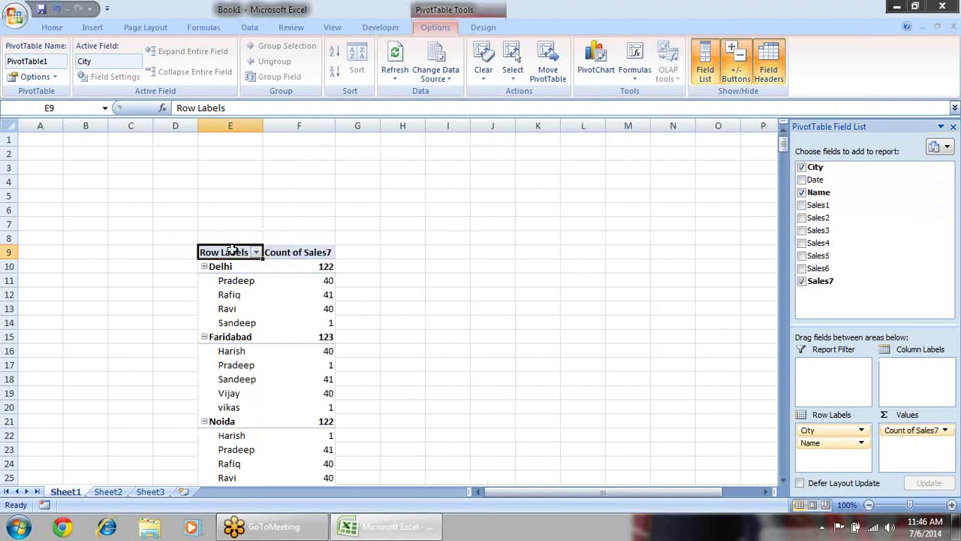
pyautogui.moveTo(240, 253); pyautogui.dragTo(300, 267)
pyautogui.scroll(-3, 448, 334)
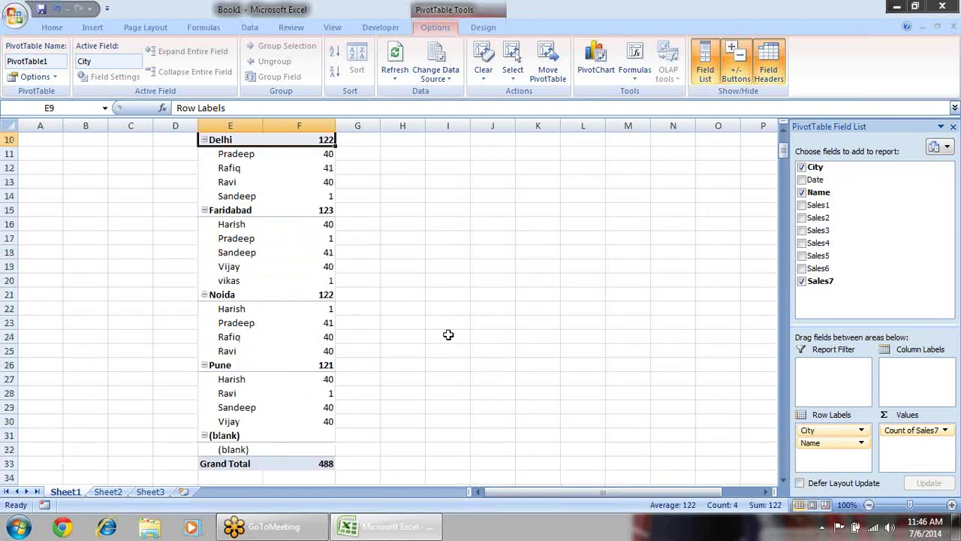
pyautogui.click(452, 327)
pyautogui.scroll(3, 440, 319)
pyautogui.scroll(-2, 401, 335)
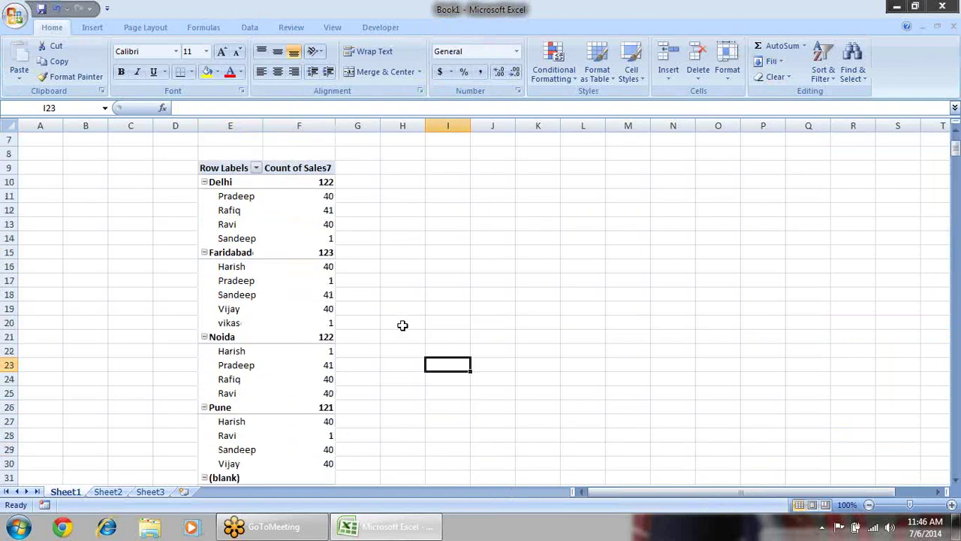
pyautogui.scroll(-2, 408, 283)
pyautogui.click(297, 278)
pyautogui.scroll(3, 405, 289)
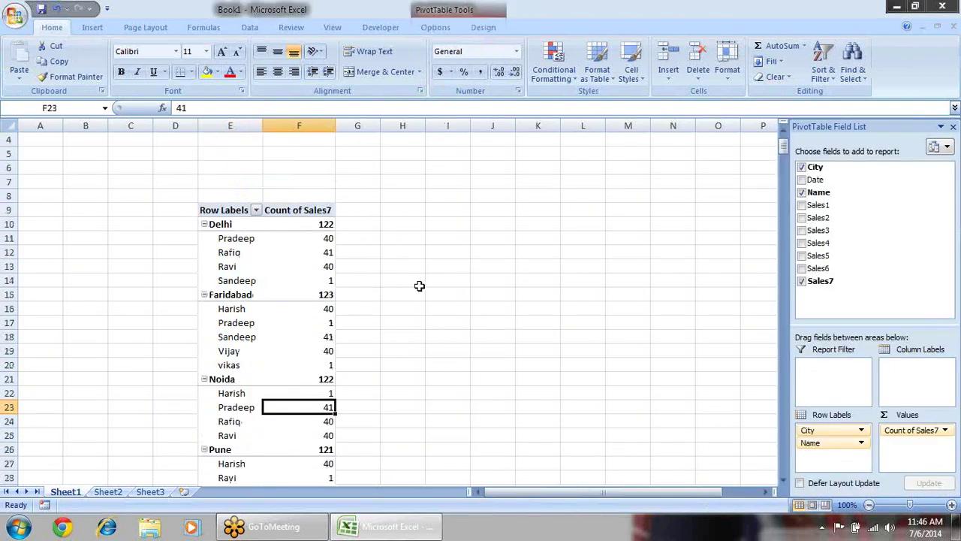
pyautogui.scroll(-2, 333, 274)
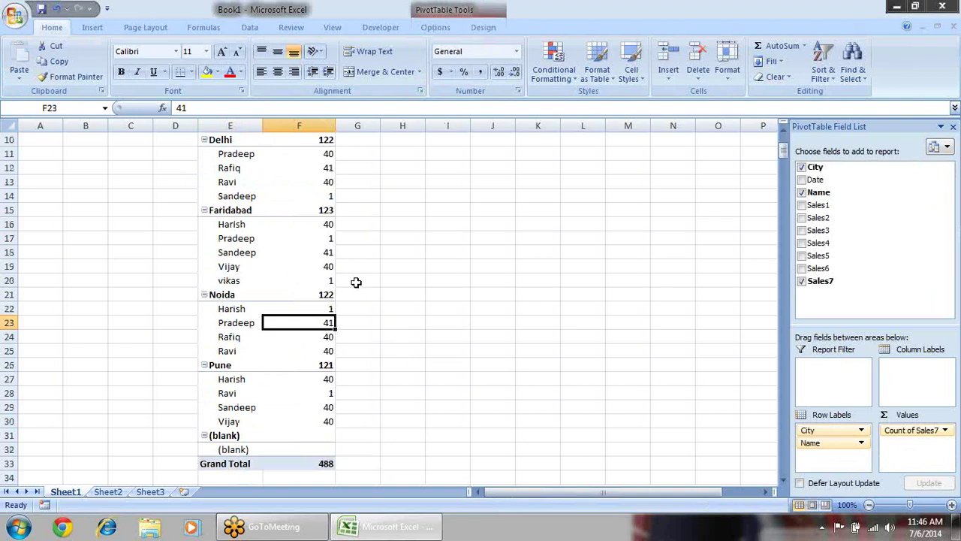
pyautogui.scroll(2, 360, 284)
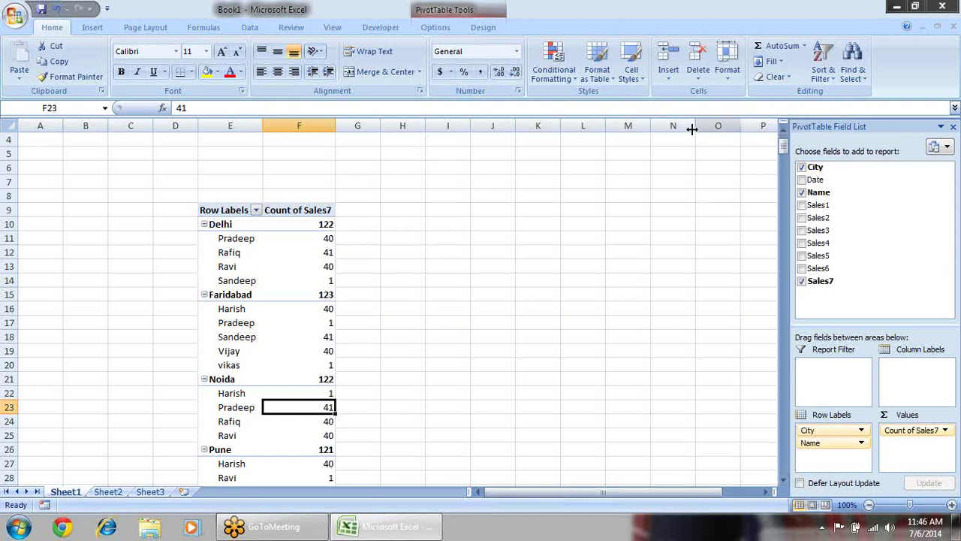
# - Delete the pivot table sheet and close Book1 without saving
pyautogui.hotkey('alt', 'h')
pyautogui.press('d')
pyautogui.press('s')
pyautogui.press('Return')
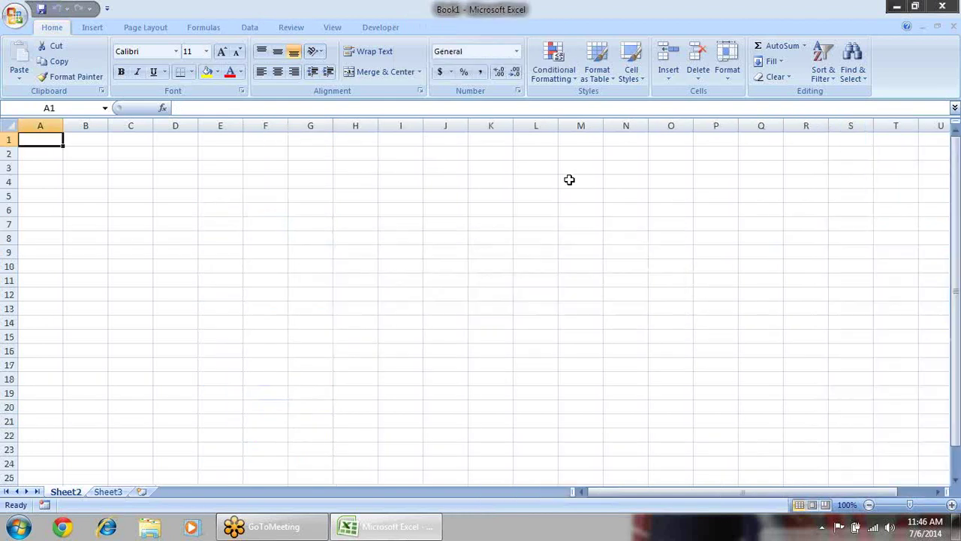
pyautogui.hotkey('alt', 'F4')
pyautogui.click(490, 308)
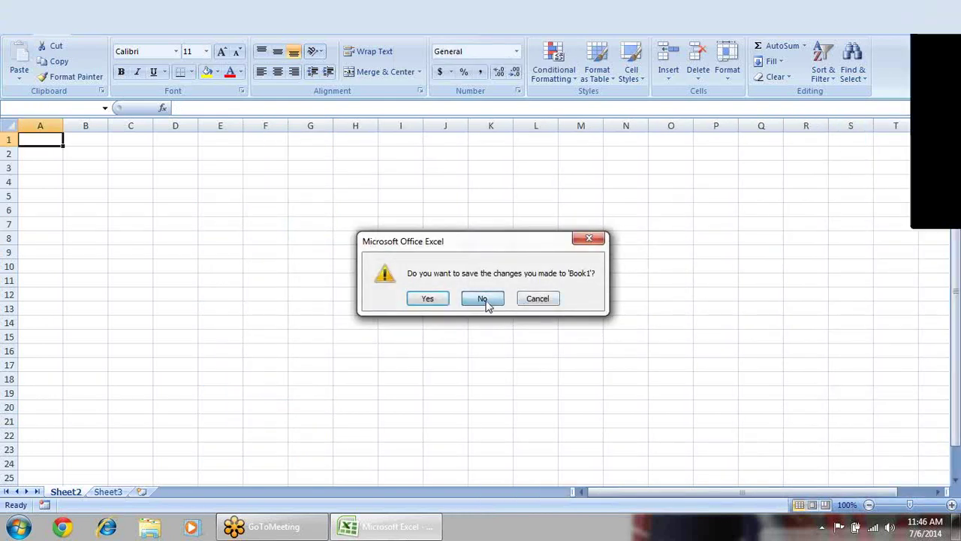
# - Open the pivot data workbook and select a cell in Sheet1's sales table
pyautogui.click(137, 187)
pyautogui.doubleClick(137, 180)
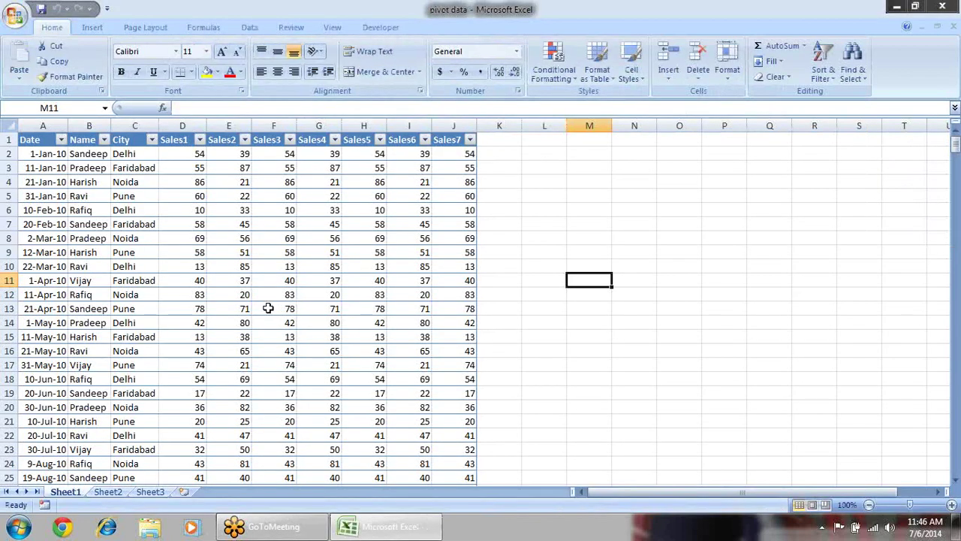
pyautogui.click(109, 492)
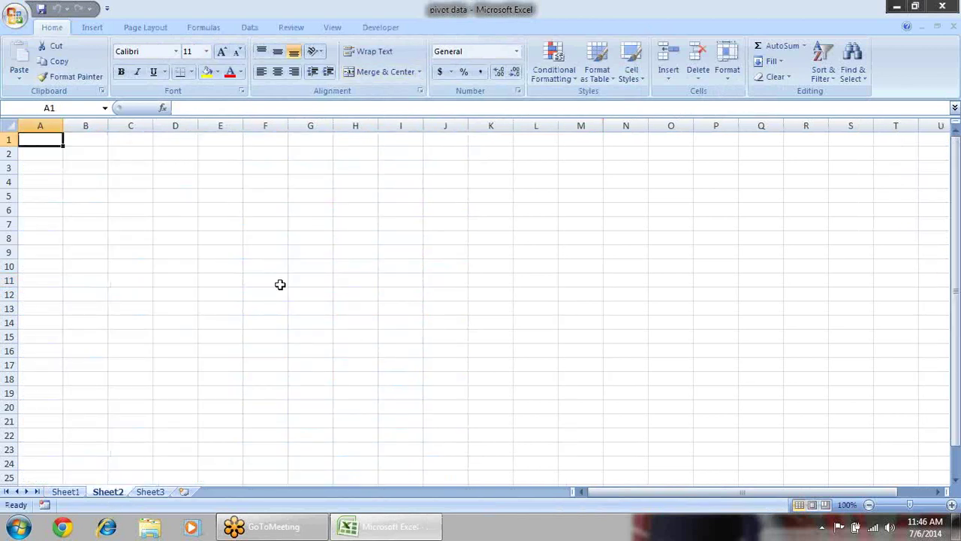
pyautogui.click(66, 492)
pyautogui.click(146, 224)
# - Finish the Alt+D+P wizard to a new sheet and build Sum of Sales7 by Name
pyautogui.hotkey('alt', 'd')
pyautogui.press('p')
pyautogui.press('Return')
pyautogui.press('Return')
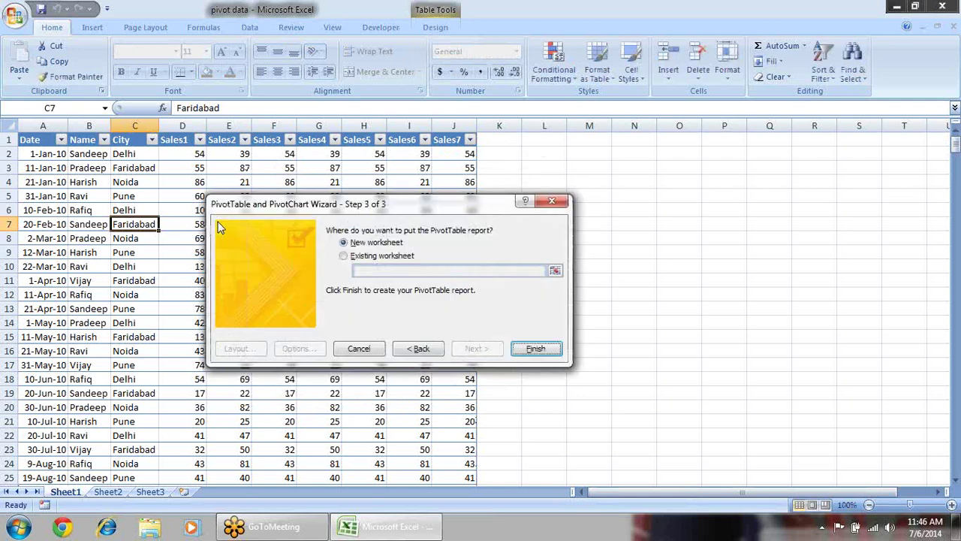
pyautogui.press('Return')
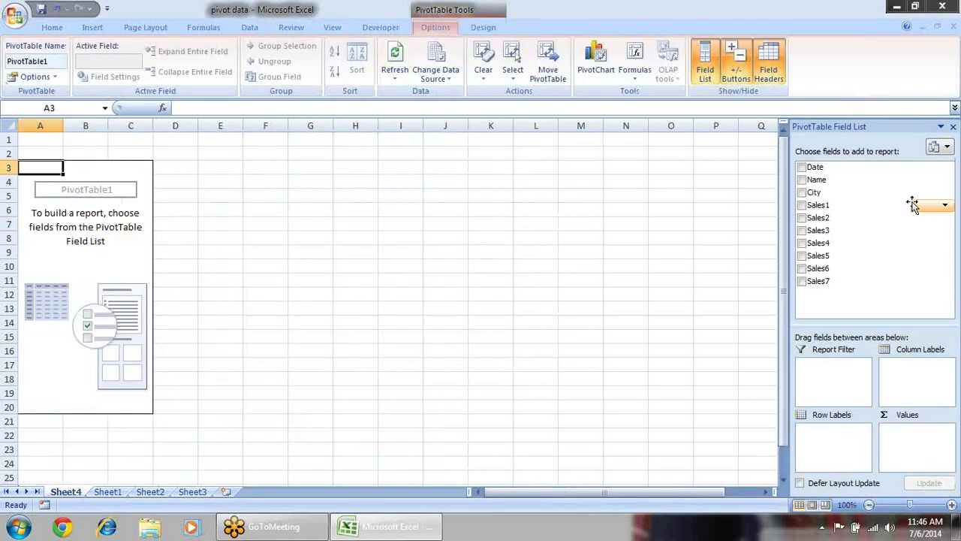
pyautogui.click(802, 179)
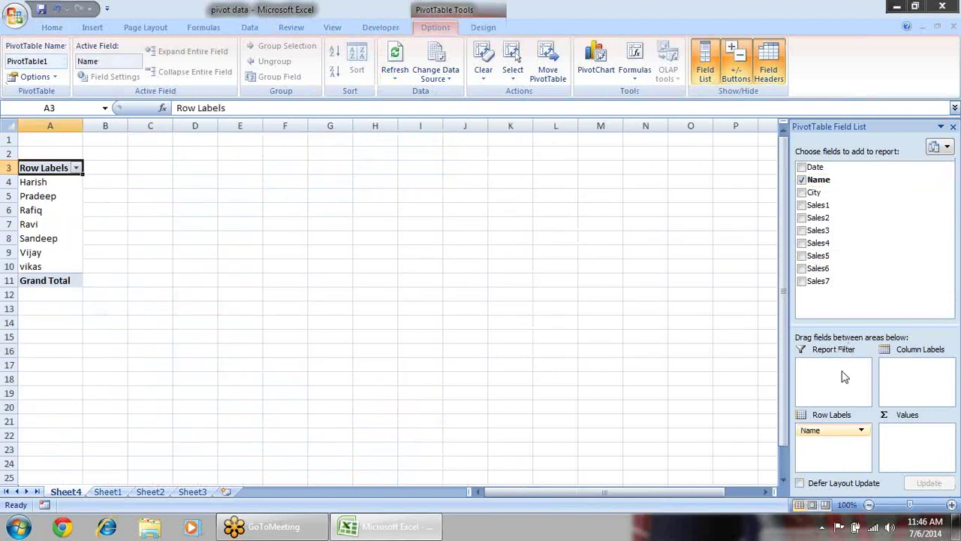
pyautogui.click(802, 280)
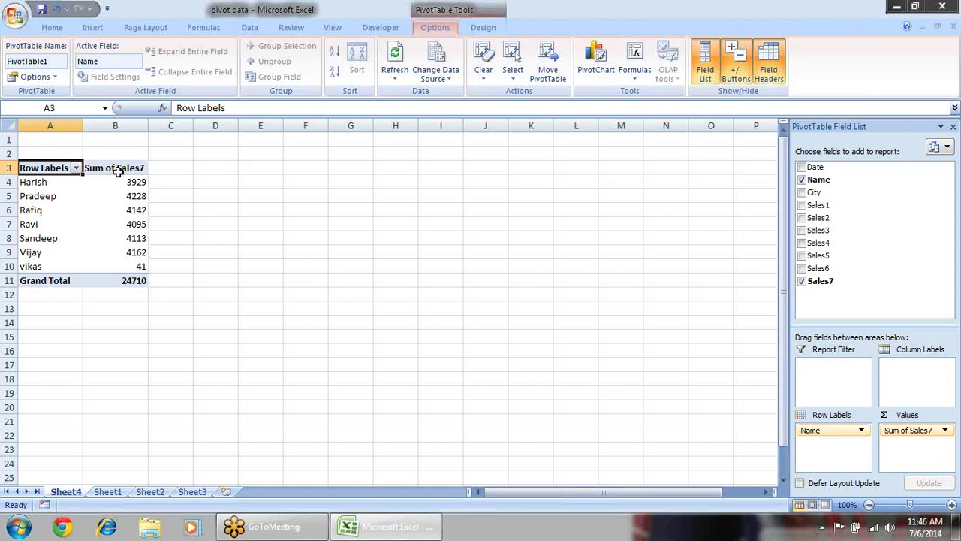
pyautogui.click(69, 195)
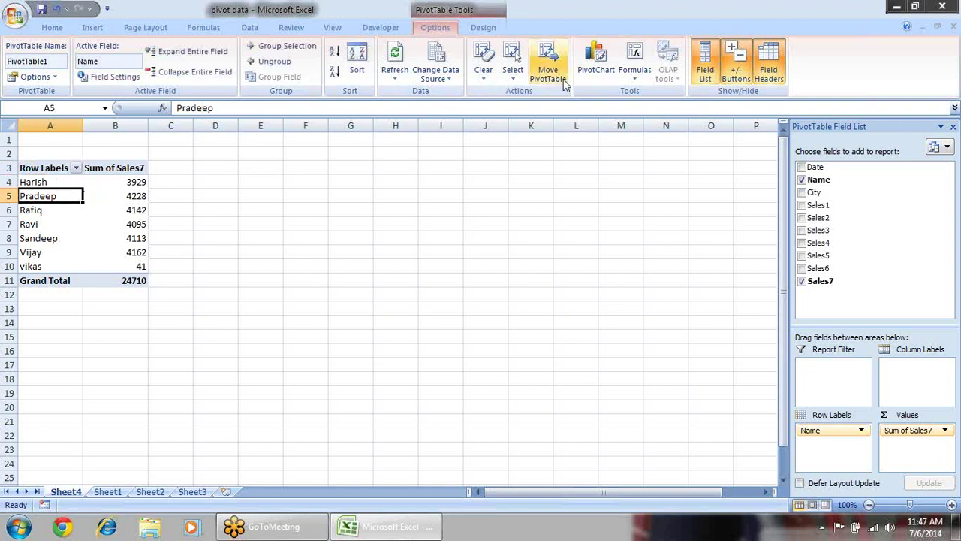
# - Insert a clustered column PivotChart plotting each name's Sum of Sales7 beside the PivotTable
pyautogui.click(598, 54)
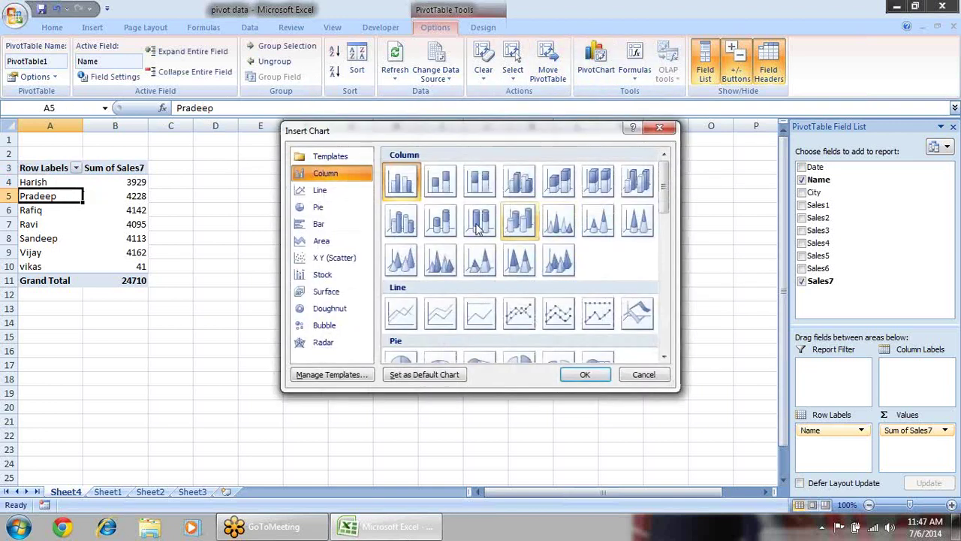
pyautogui.click(585, 375)
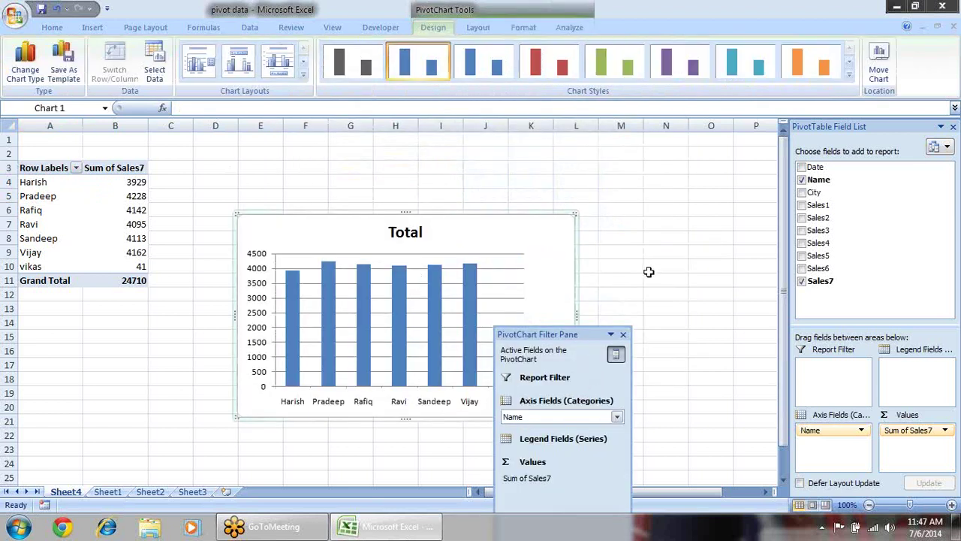
pyautogui.click(636, 242)
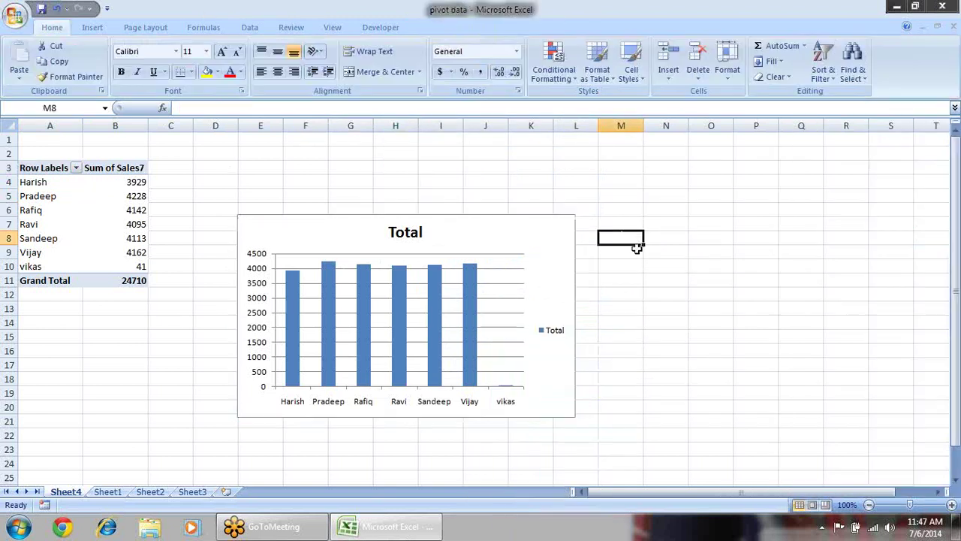
pyautogui.click(553, 295)
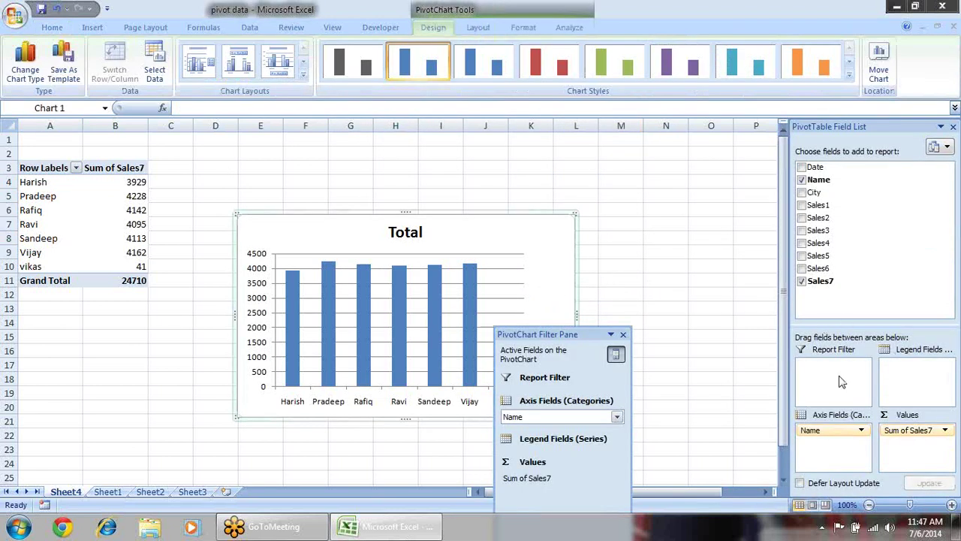
pyautogui.moveTo(848, 431)
pyautogui.mouseDown()
pyautogui.moveTo(916, 381)
pyautogui.moveTo(914, 370)
pyautogui.moveTo(863, 434)
pyautogui.mouseUp()
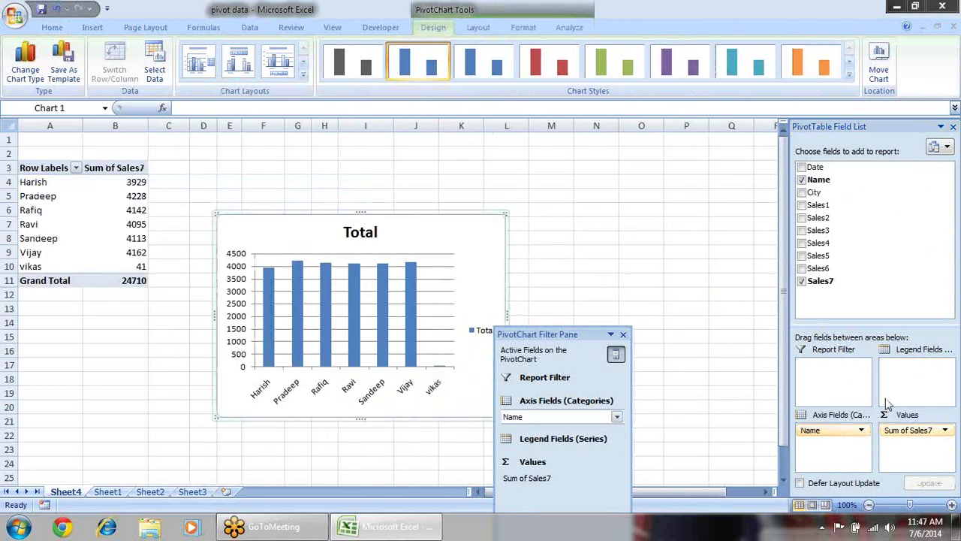
# - Add City so names sit on the chart axis and Delhi, Faridabad, Noida, Pune form the series
pyautogui.click(801, 192)
pyautogui.moveTo(822, 443); pyautogui.dragTo(927, 398)
pyautogui.moveTo(563, 337); pyautogui.dragTo(686, 209)
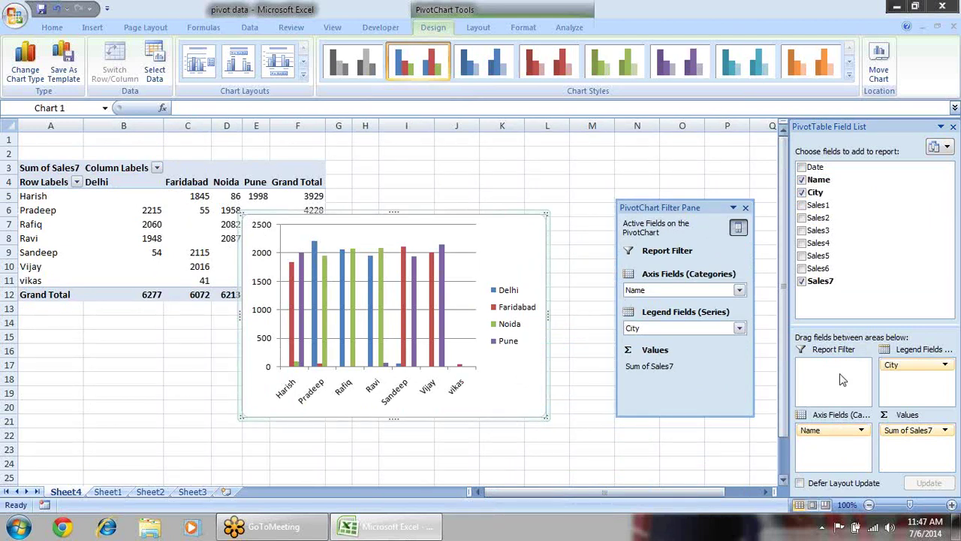
pyautogui.moveTo(896, 366); pyautogui.dragTo(911, 390)
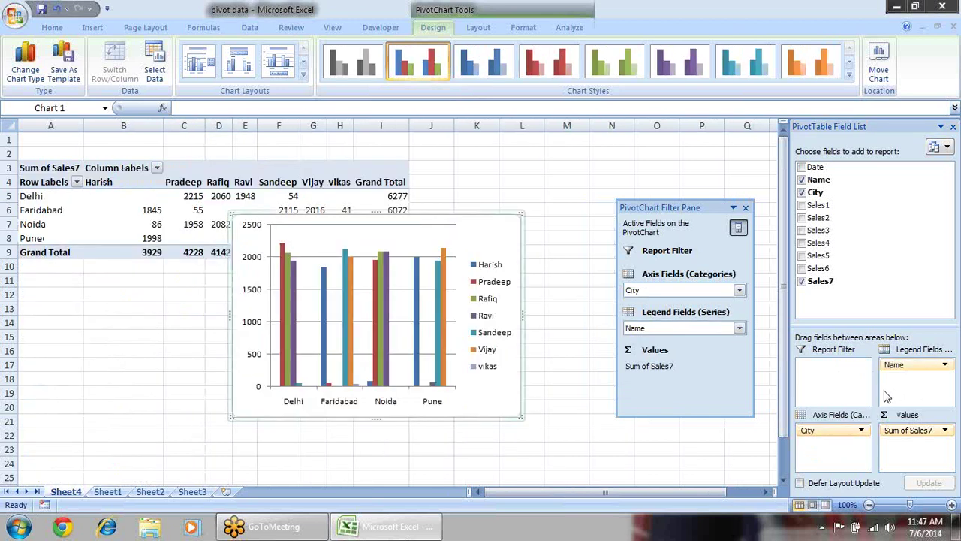
pyautogui.moveTo(908, 366)
pyautogui.mouseDown()
pyautogui.moveTo(800, 461)
pyautogui.moveTo(912, 379)
pyautogui.mouseUp()
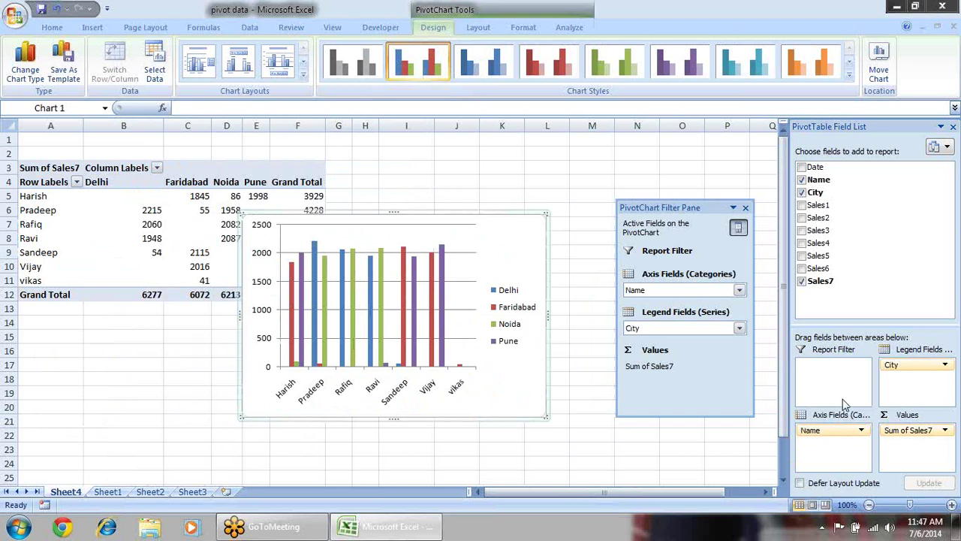
pyautogui.click(745, 207)
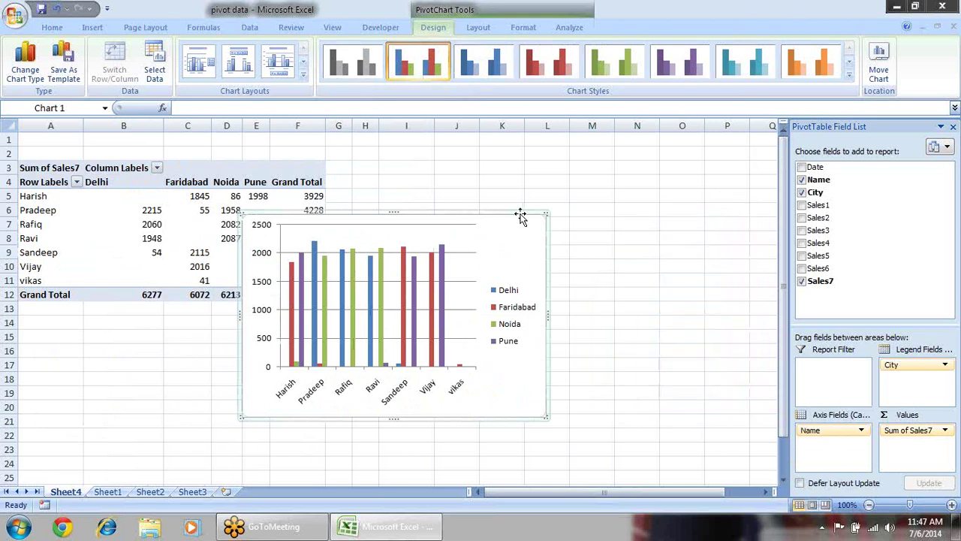
# - Delete the PivotChart, then look through the ribbon tabs and return to Home
pyautogui.press('Delete')
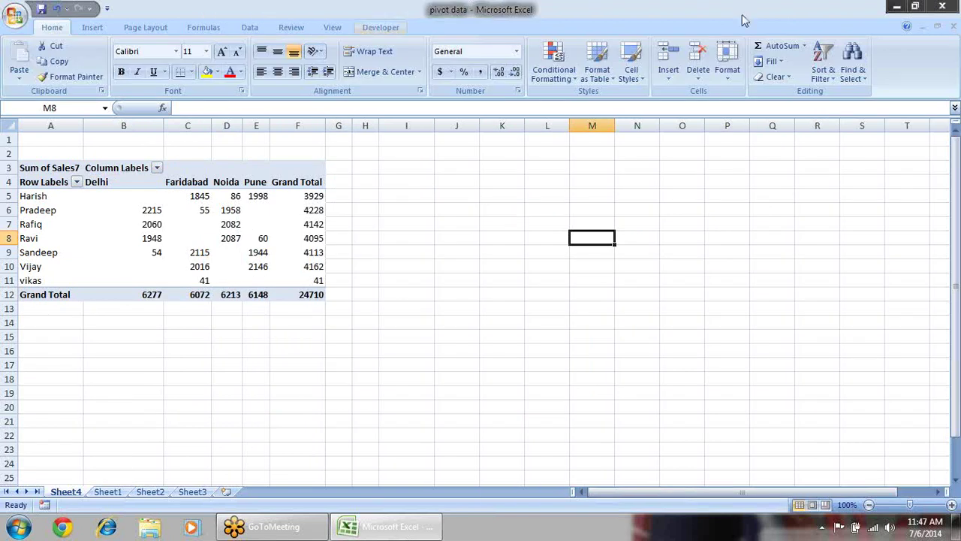
pyautogui.click(375, 31)
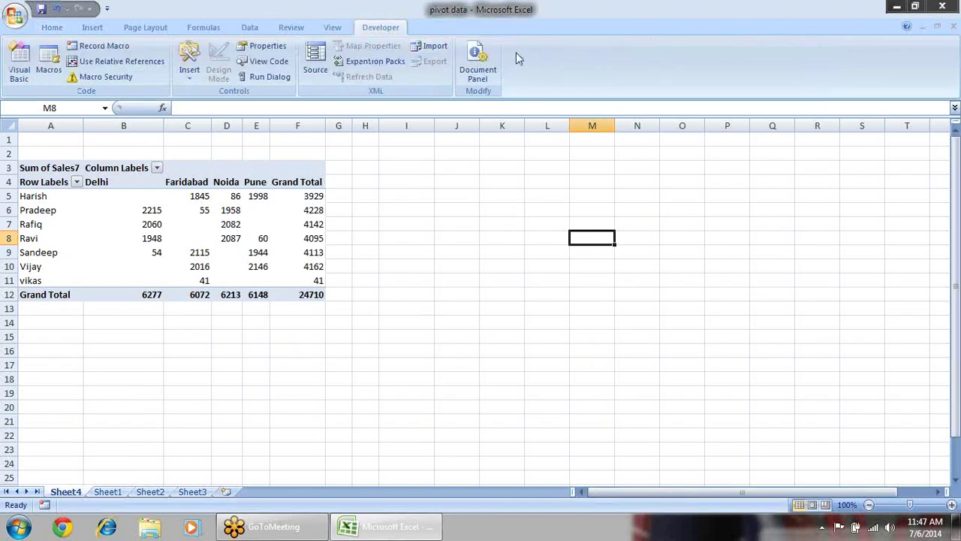
pyautogui.click(334, 30)
pyautogui.click(284, 28)
pyautogui.click(248, 29)
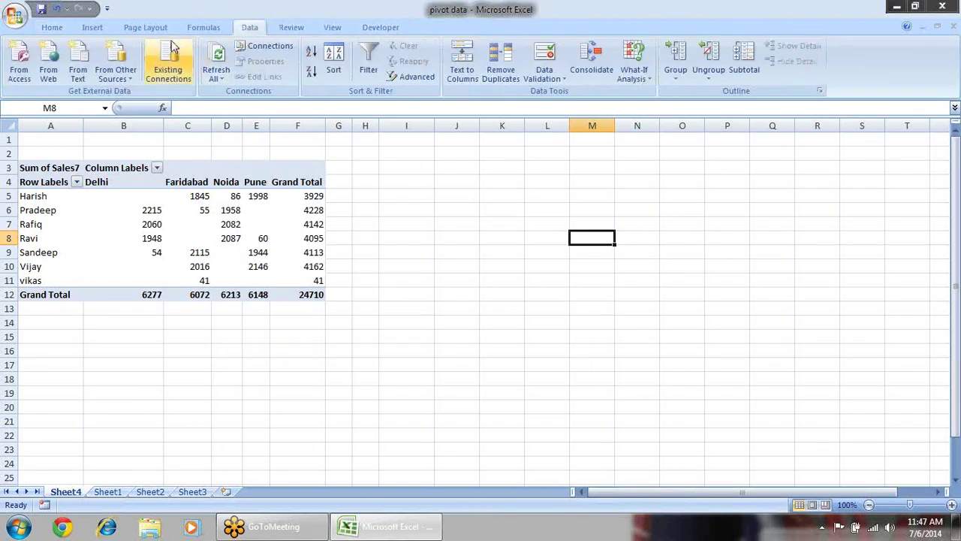
pyautogui.click(194, 30)
pyautogui.click(147, 31)
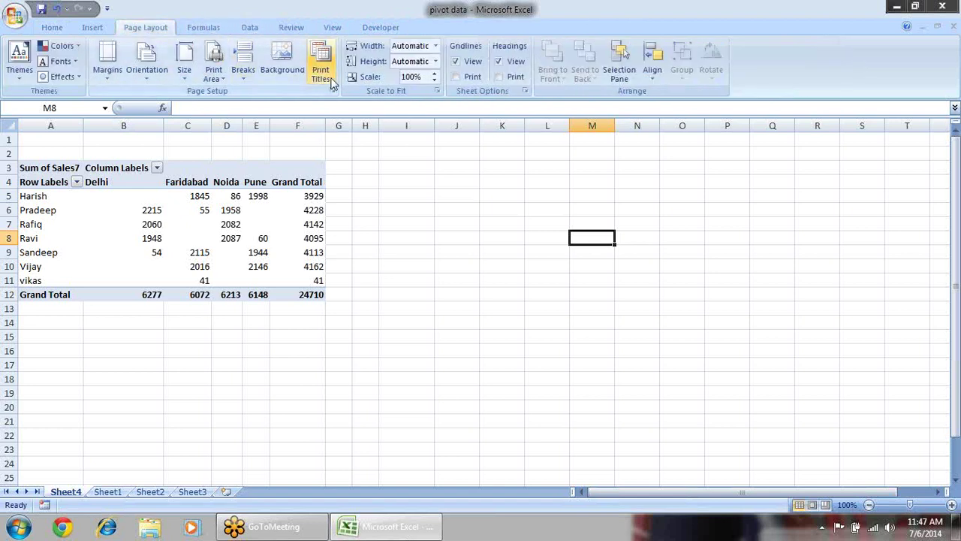
pyautogui.click(49, 30)
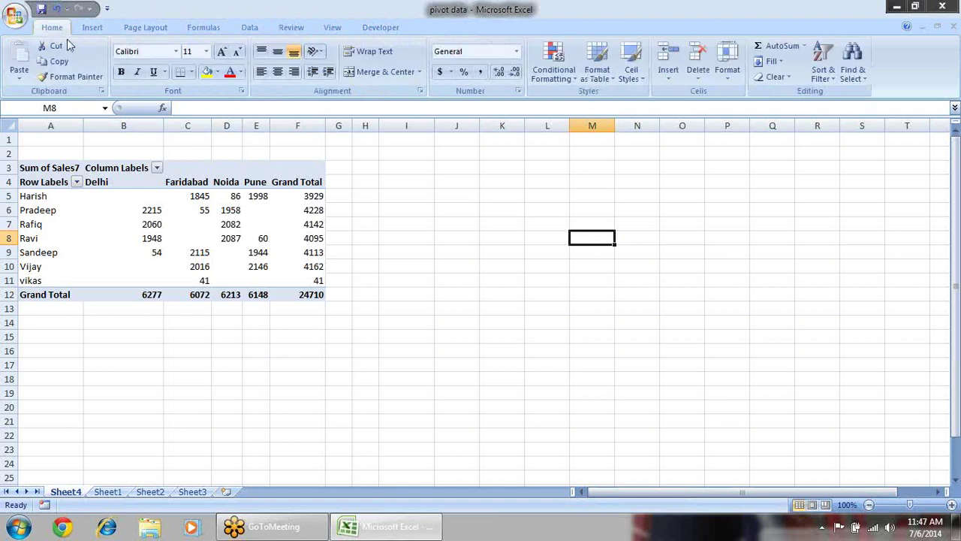
pyautogui.click(563, 207)
pyautogui.click(385, 220)
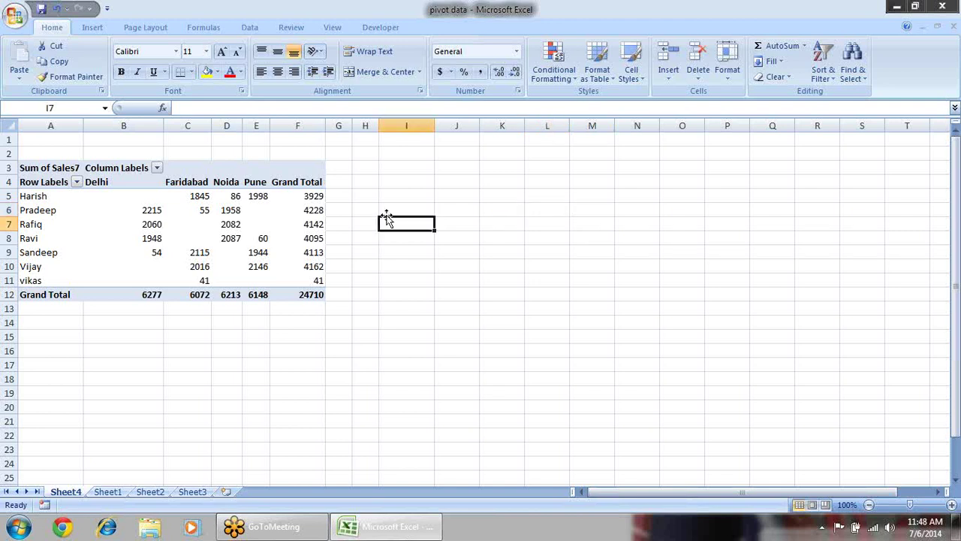
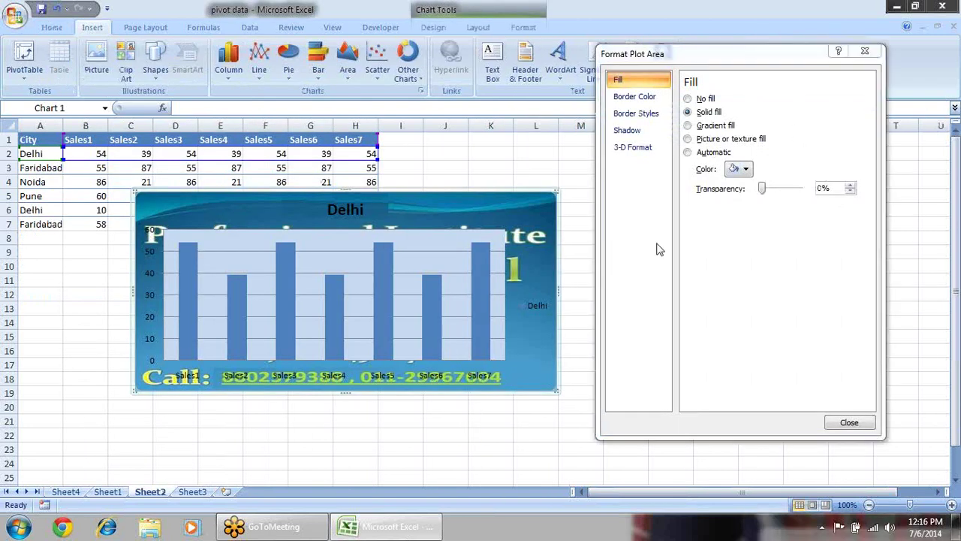
# - Switch the chart area background from its picture to a gradient fill
pyautogui.click(864, 52)
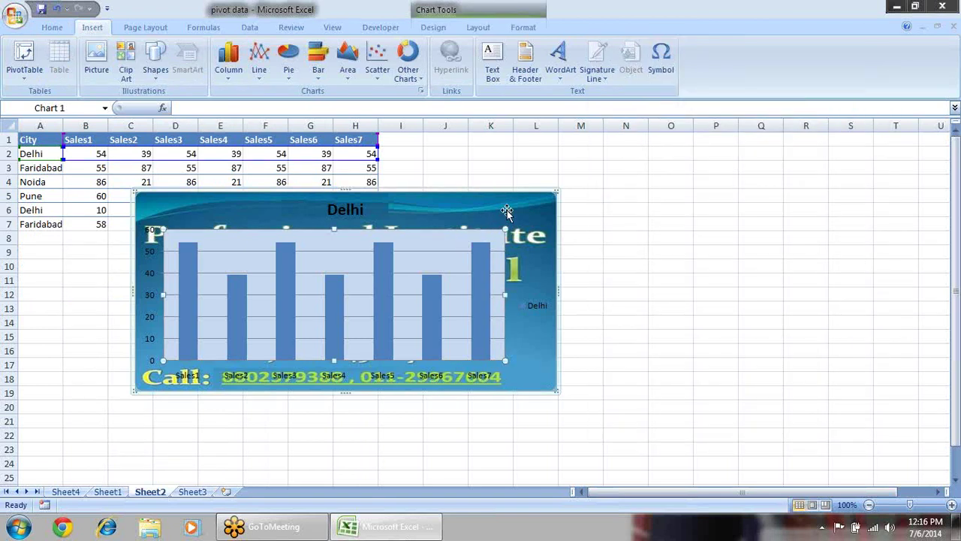
pyautogui.rightClick(510, 213)
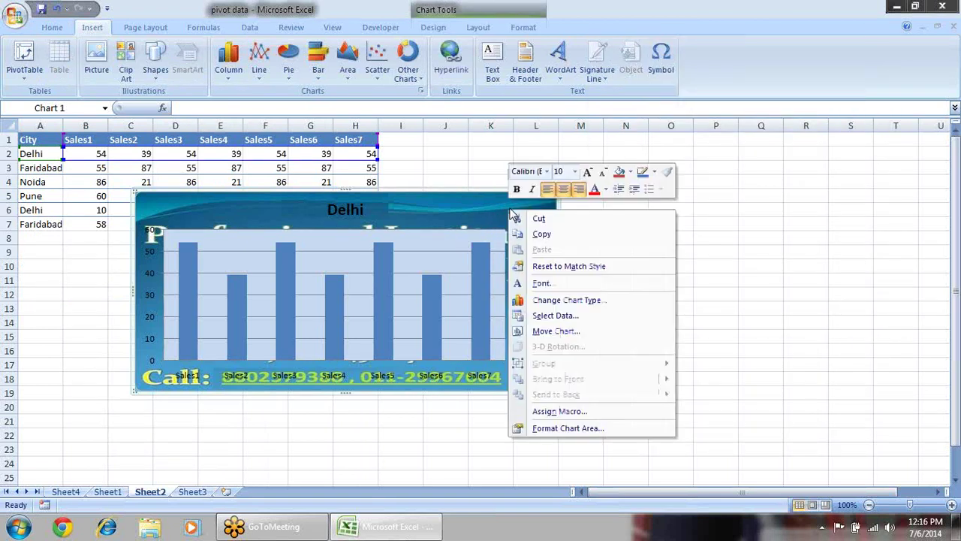
pyautogui.click(568, 428)
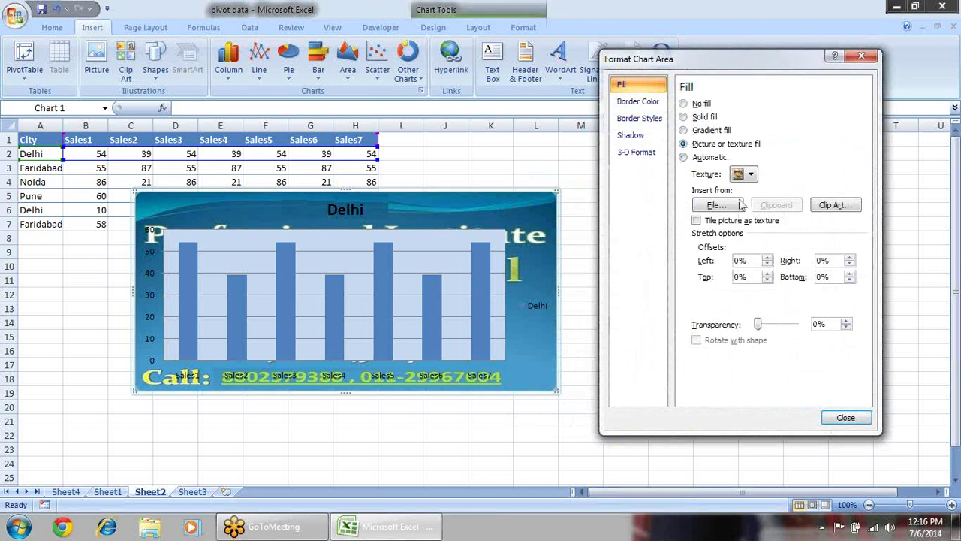
pyautogui.click(683, 104)
pyautogui.click(689, 118)
pyautogui.click(738, 175)
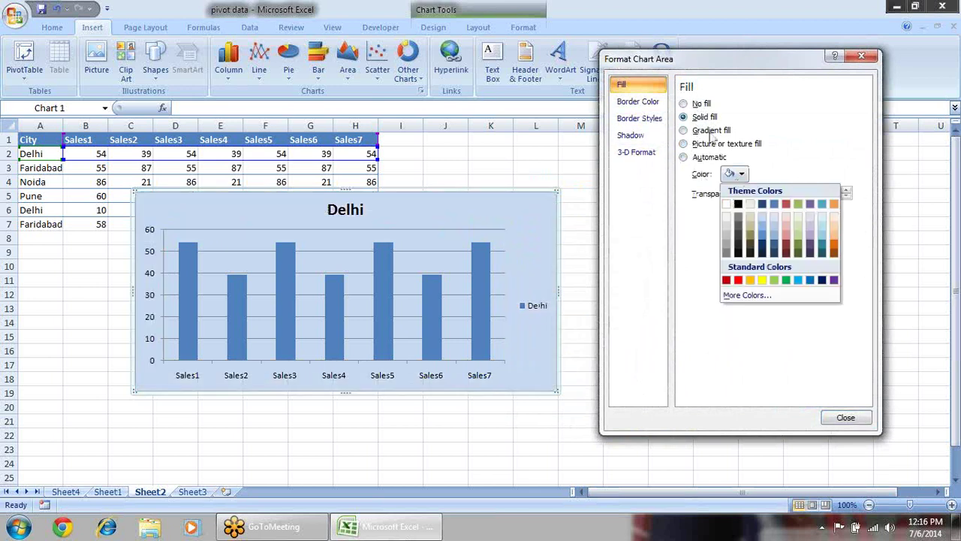
pyautogui.click(707, 131)
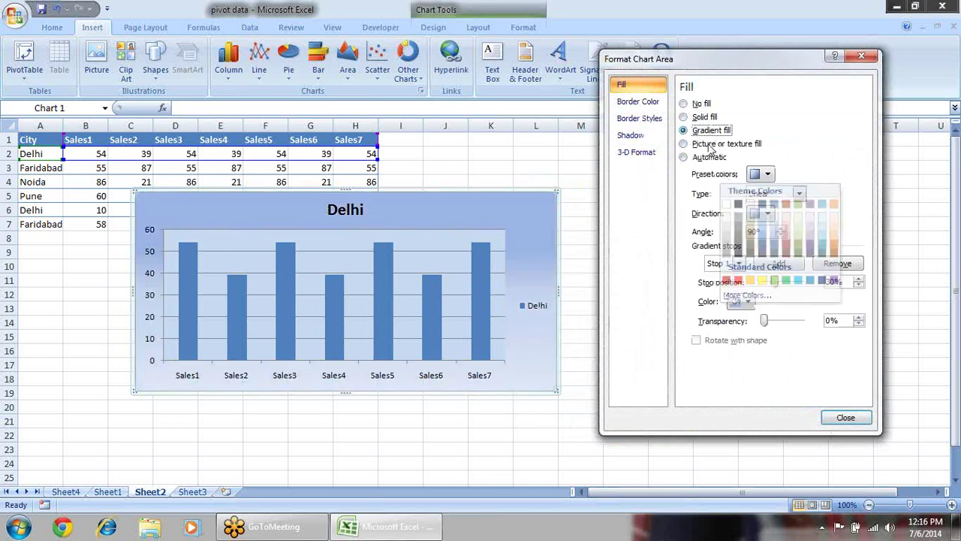
# - Apply a silver preset gradient with the Rectangular gradient type
pyautogui.click(767, 174)
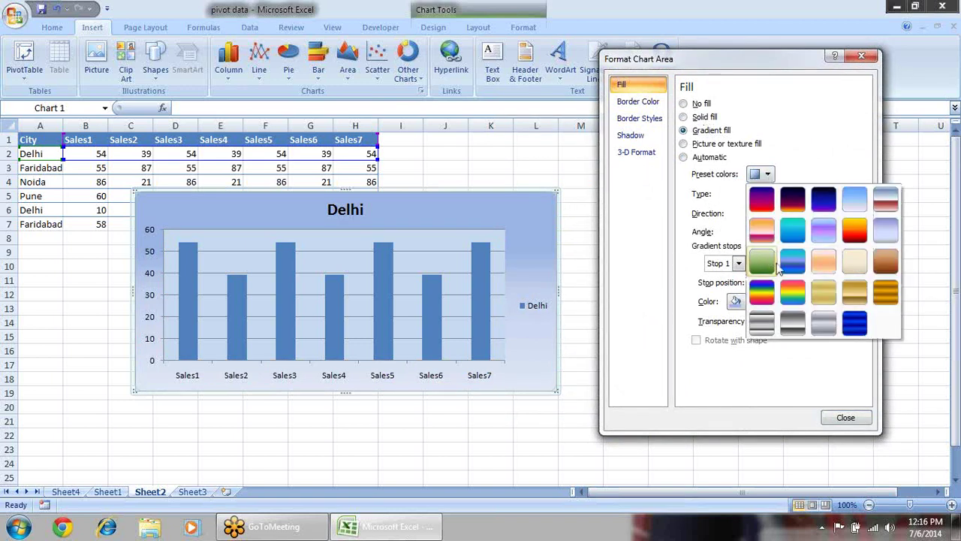
pyautogui.click(761, 322)
pyautogui.click(767, 174)
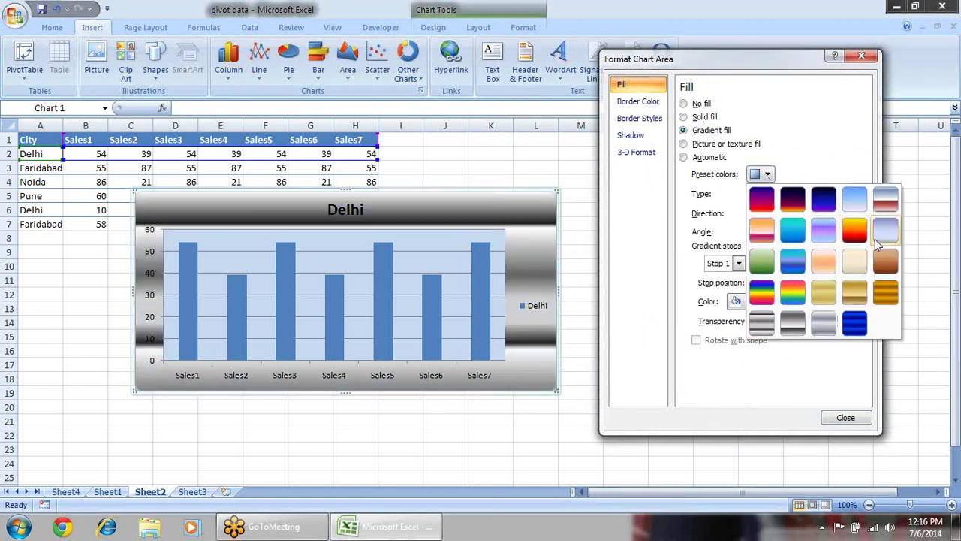
pyautogui.click(795, 304)
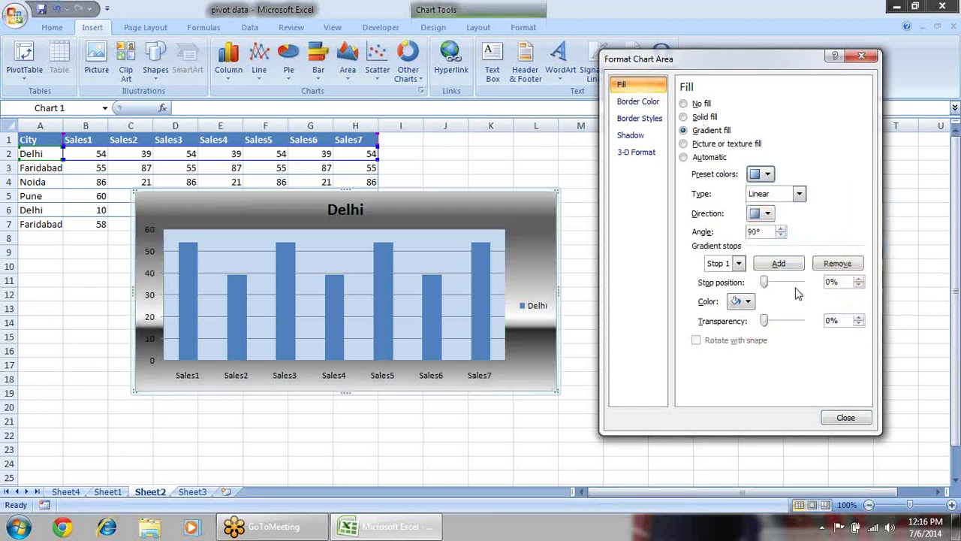
pyautogui.click(796, 194)
pyautogui.click(774, 223)
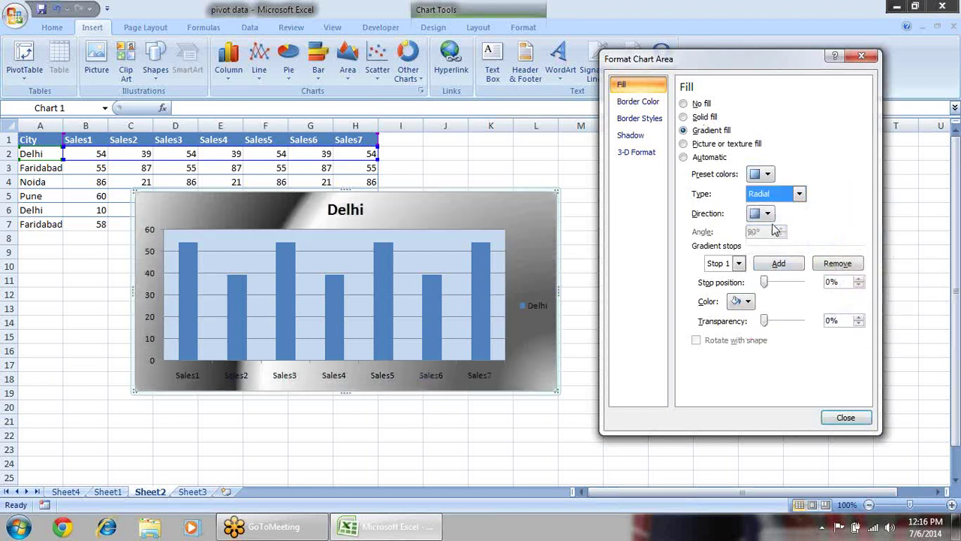
pyautogui.click(798, 193)
pyautogui.click(784, 232)
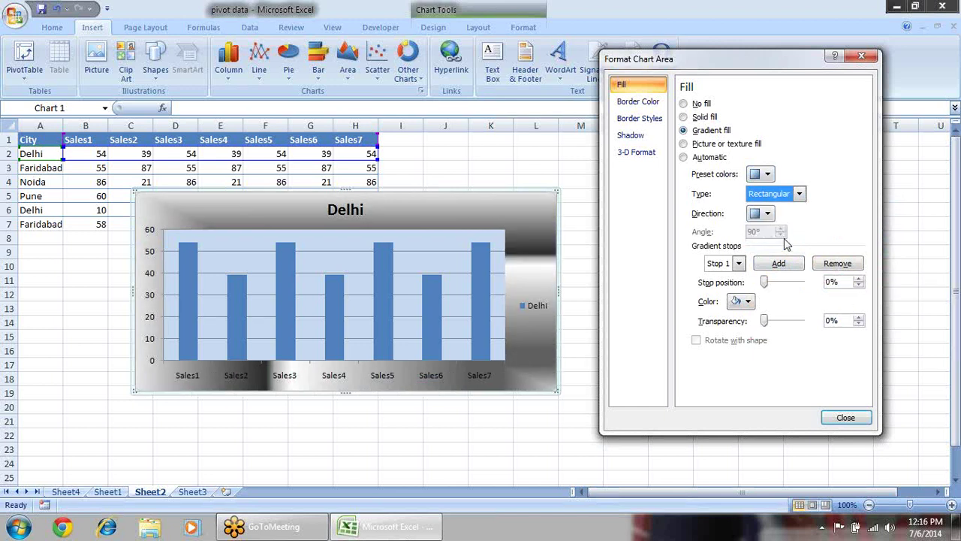
pyautogui.click(713, 144)
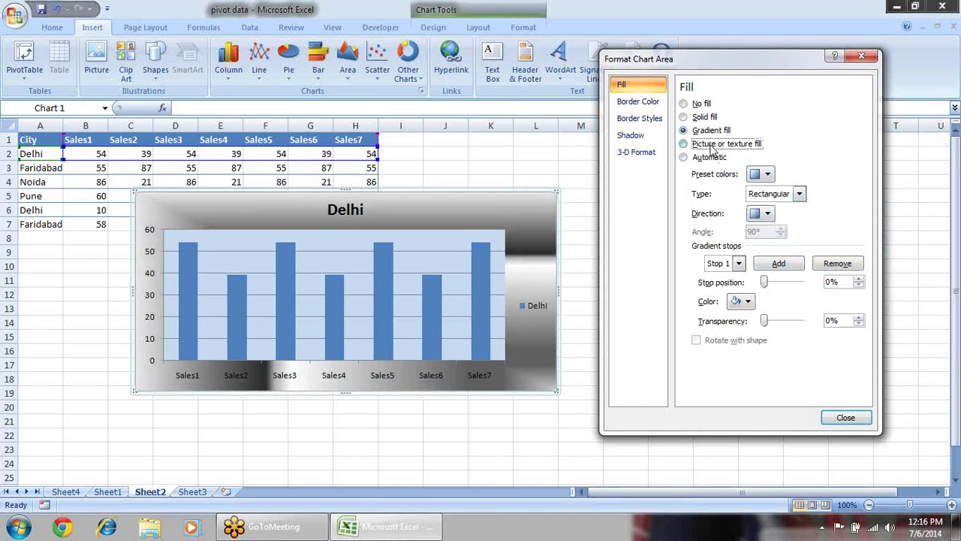
# - Fill the chart area with the Spider-Man JPEG picture
pyautogui.click(726, 208)
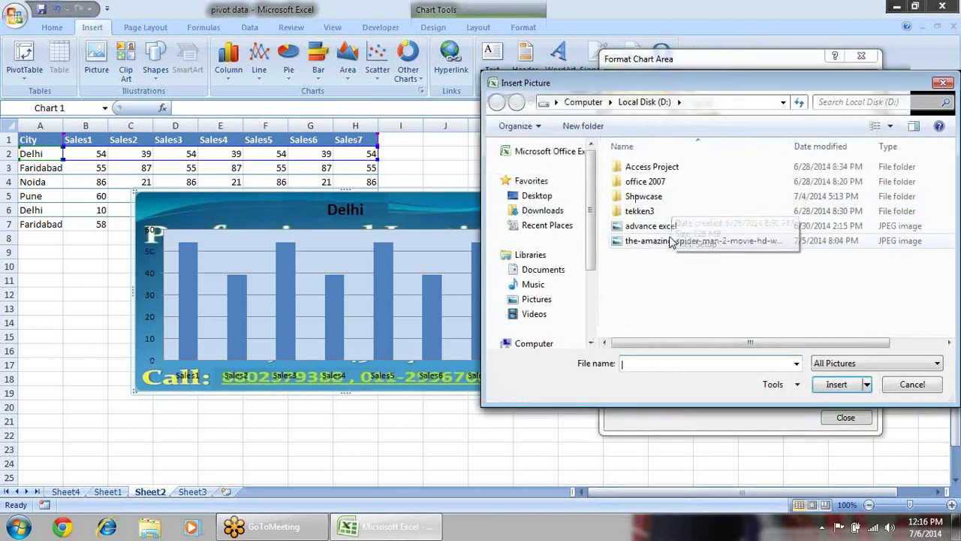
pyautogui.click(672, 240)
pyautogui.click(855, 391)
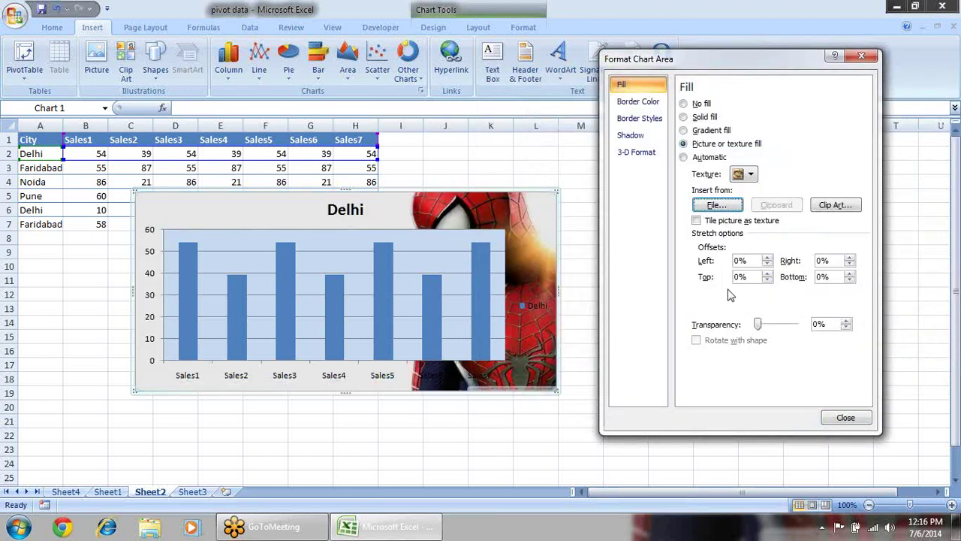
# - Set the plot area to No fill so the picture shows through
pyautogui.click(434, 246)
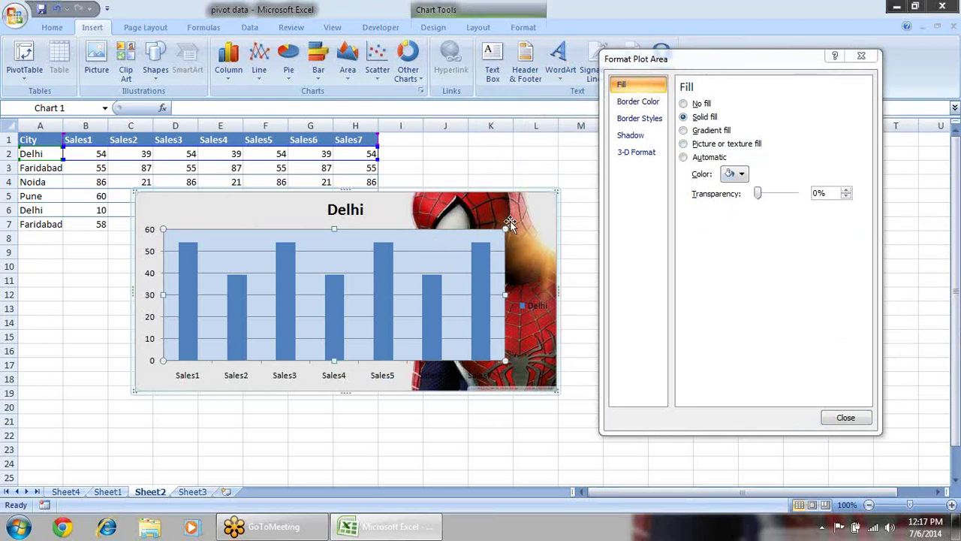
pyautogui.click(702, 105)
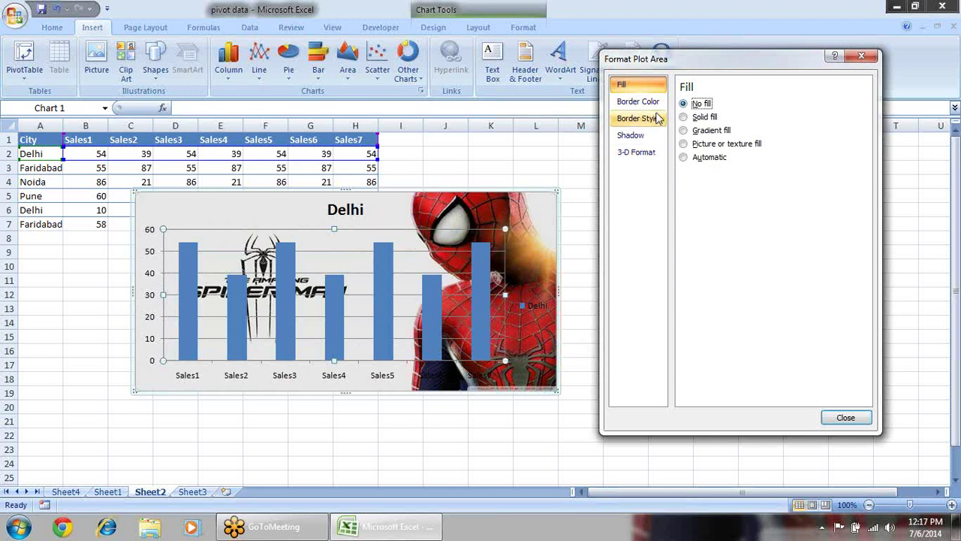
pyautogui.click(721, 145)
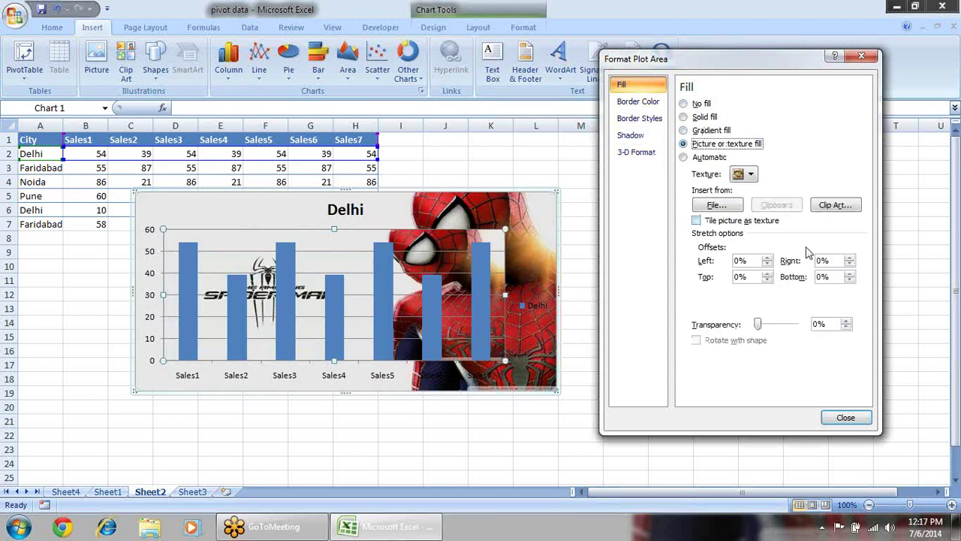
pyautogui.moveTo(758, 329)
pyautogui.mouseDown()
pyautogui.moveTo(795, 330)
pyautogui.moveTo(758, 324)
pyautogui.mouseUp()
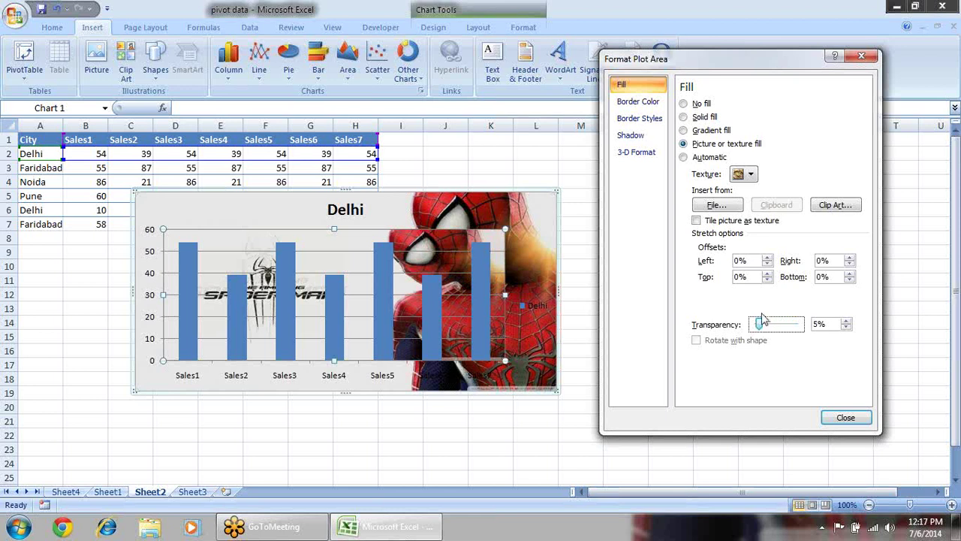
pyautogui.click(683, 104)
# - Fade the chart's picture background to 60% transparency and nudge the chart up-left
pyautogui.click(538, 204)
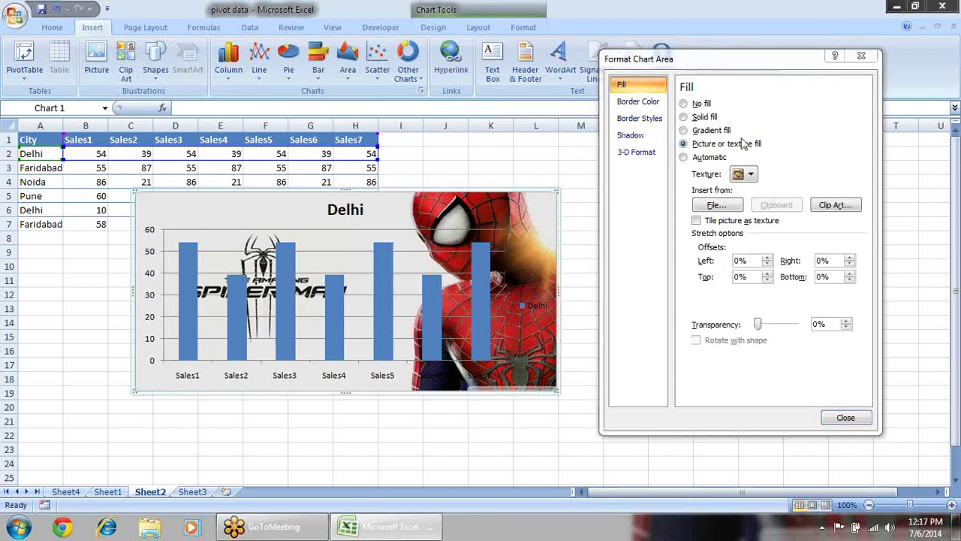
pyautogui.moveTo(764, 326); pyautogui.dragTo(781, 327)
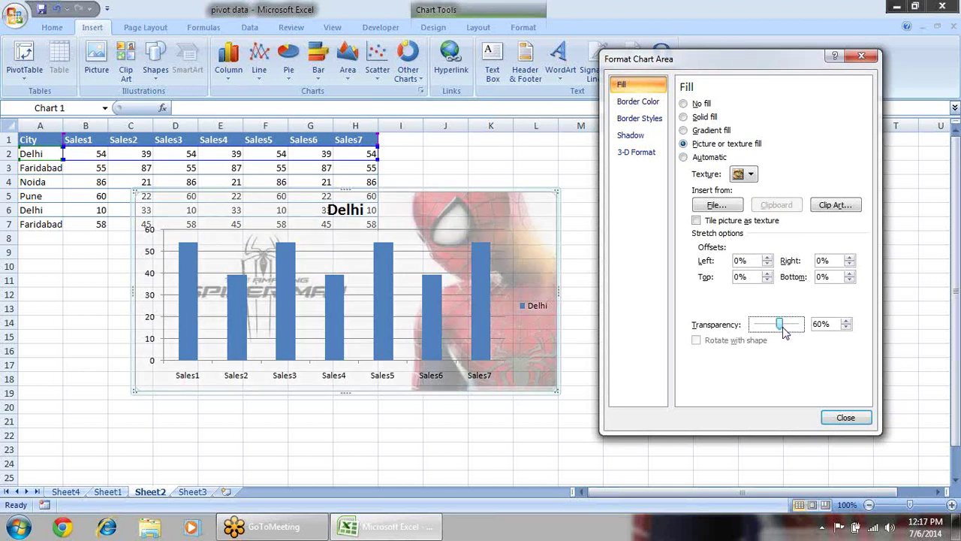
pyautogui.moveTo(536, 193); pyautogui.dragTo(521, 188)
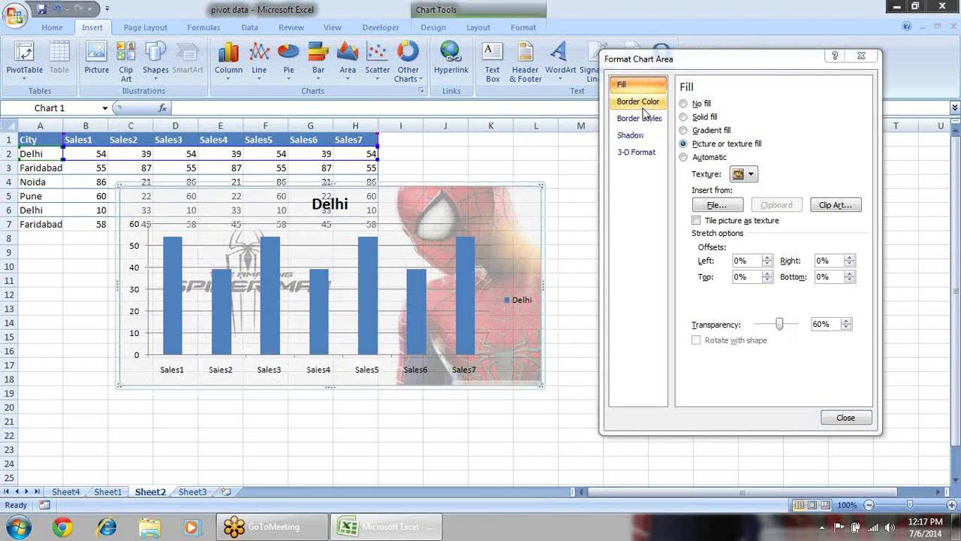
# - Set the chart's border colour to No line and close Format Chart Area
pyautogui.click(642, 102)
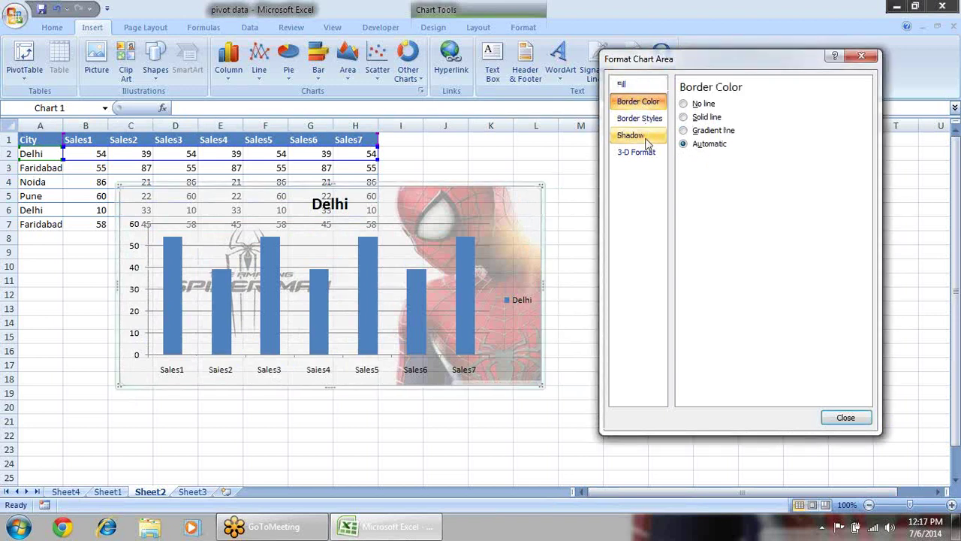
pyautogui.click(524, 158)
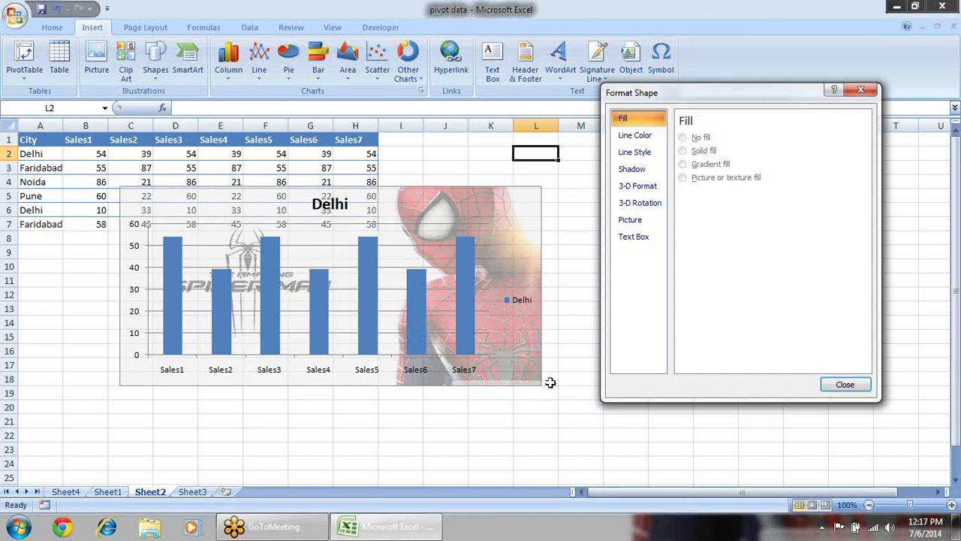
pyautogui.click(634, 136)
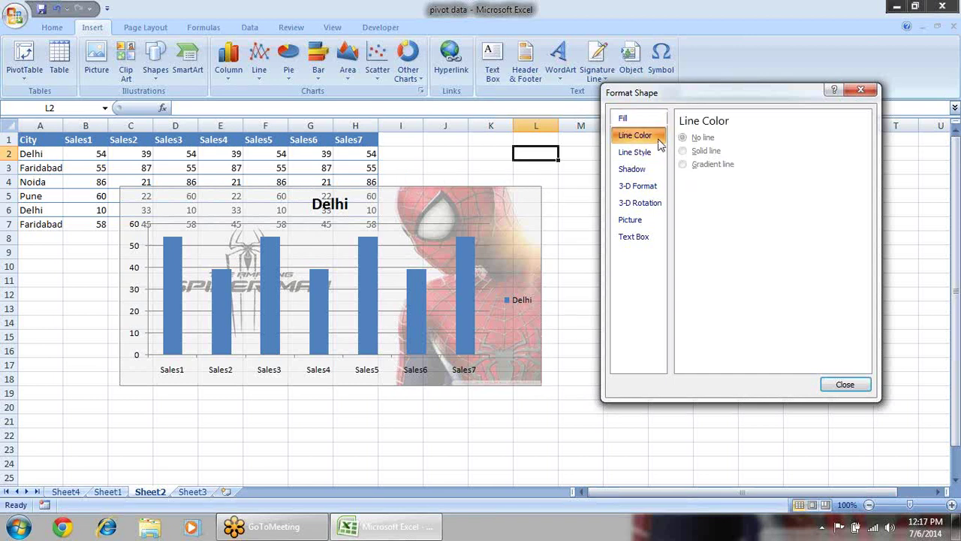
pyautogui.click(509, 194)
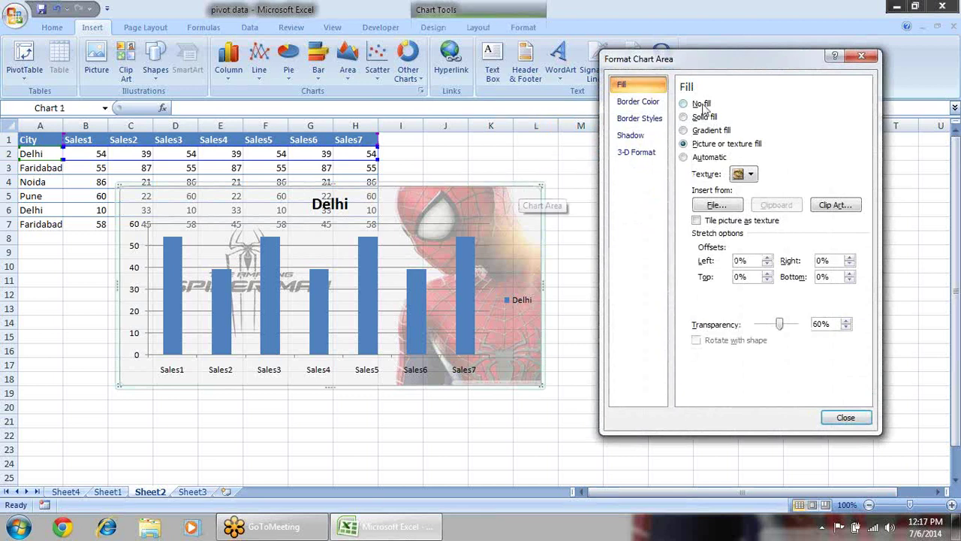
pyautogui.click(637, 101)
pyautogui.click(684, 103)
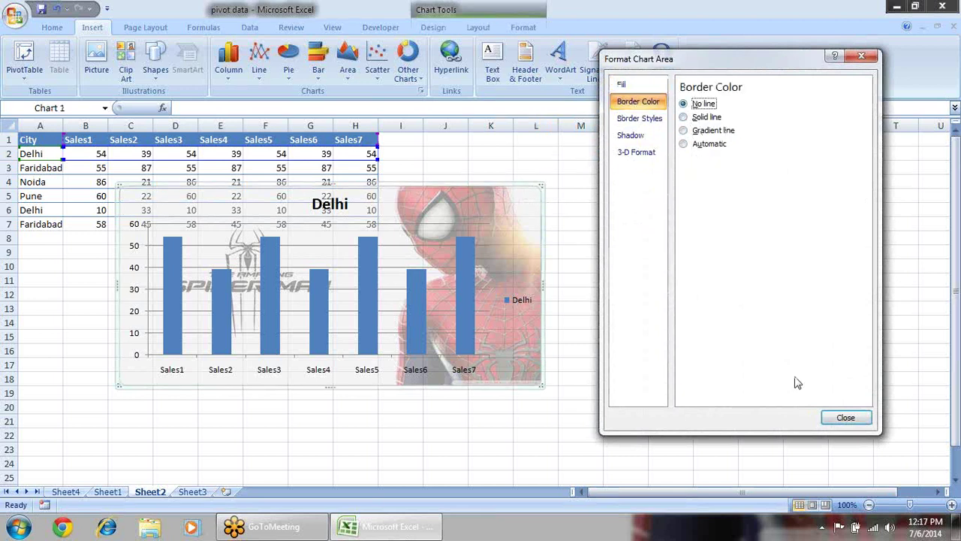
pyautogui.click(845, 418)
pyautogui.click(627, 277)
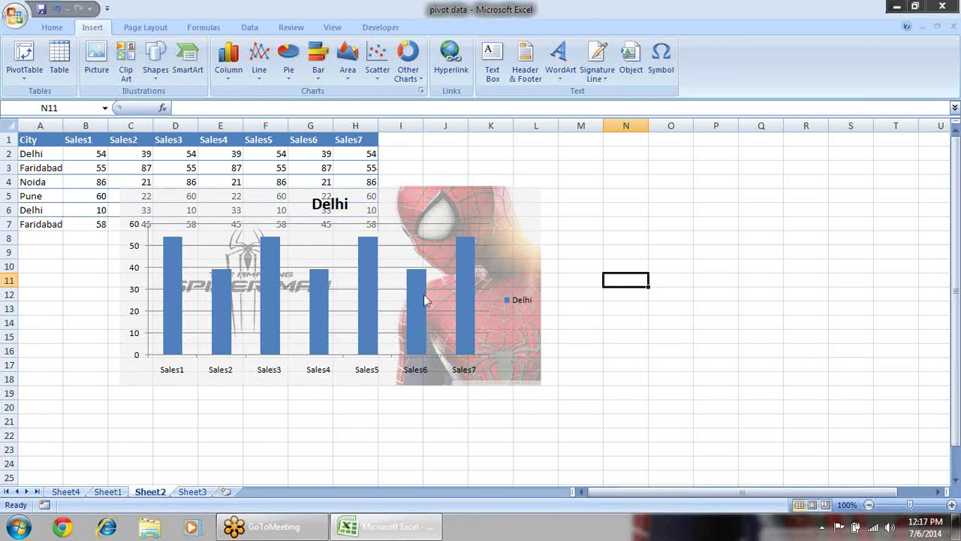
pyautogui.click(509, 236)
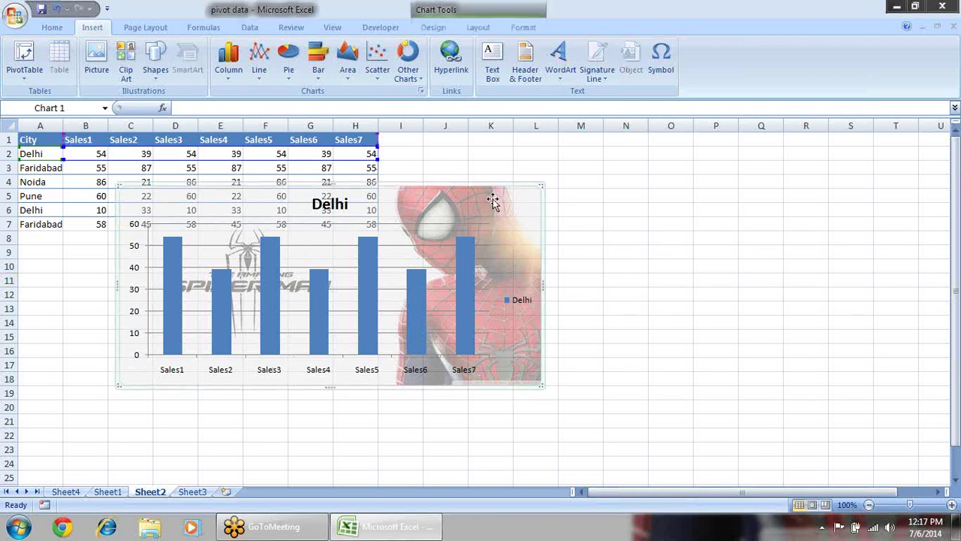
# - Give the chart area a solid red border line
pyautogui.rightClick(492, 202)
pyautogui.click(578, 416)
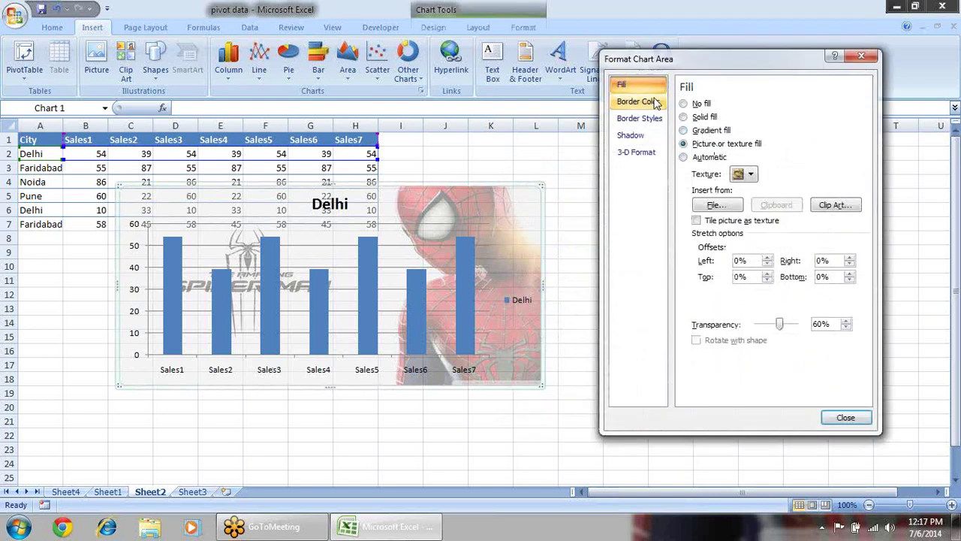
pyautogui.click(646, 103)
pyautogui.click(699, 117)
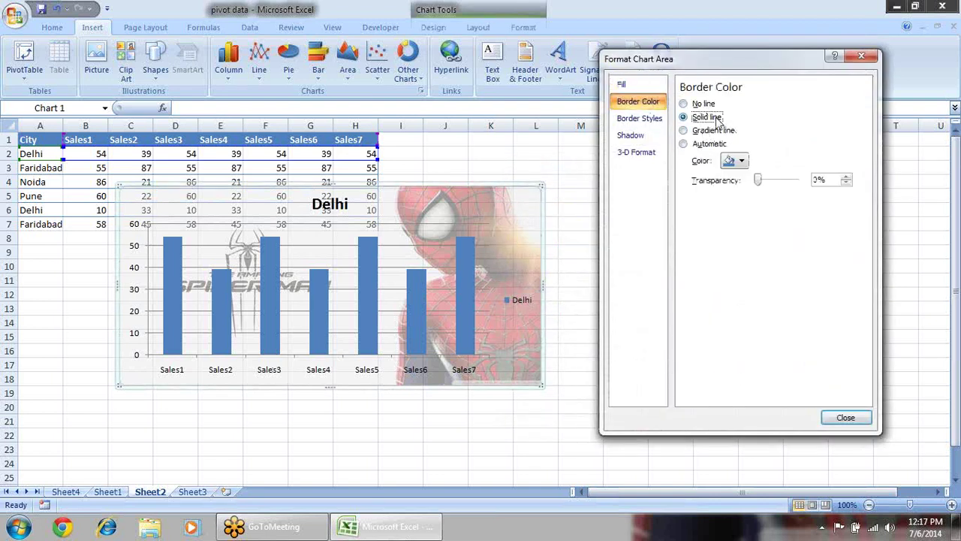
pyautogui.click(741, 163)
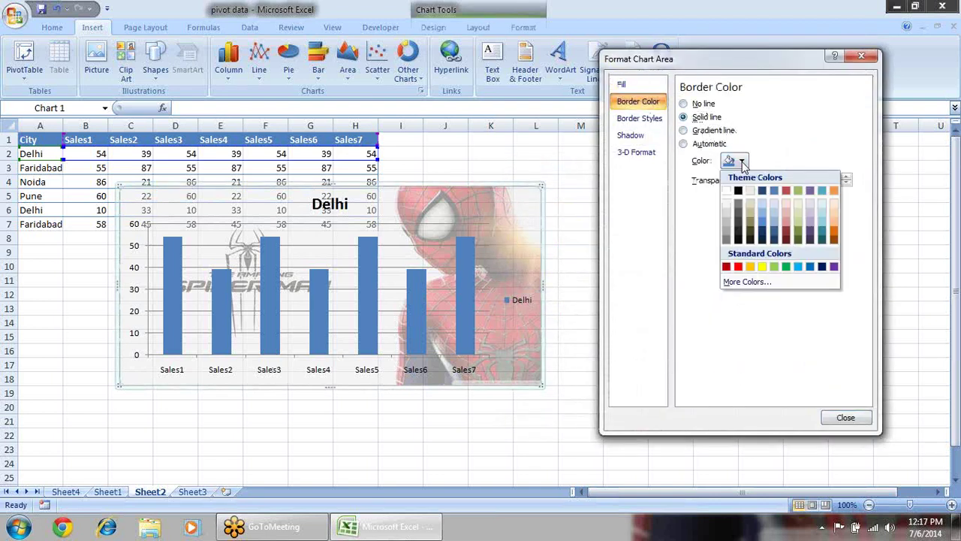
pyautogui.click(739, 268)
pyautogui.click(568, 195)
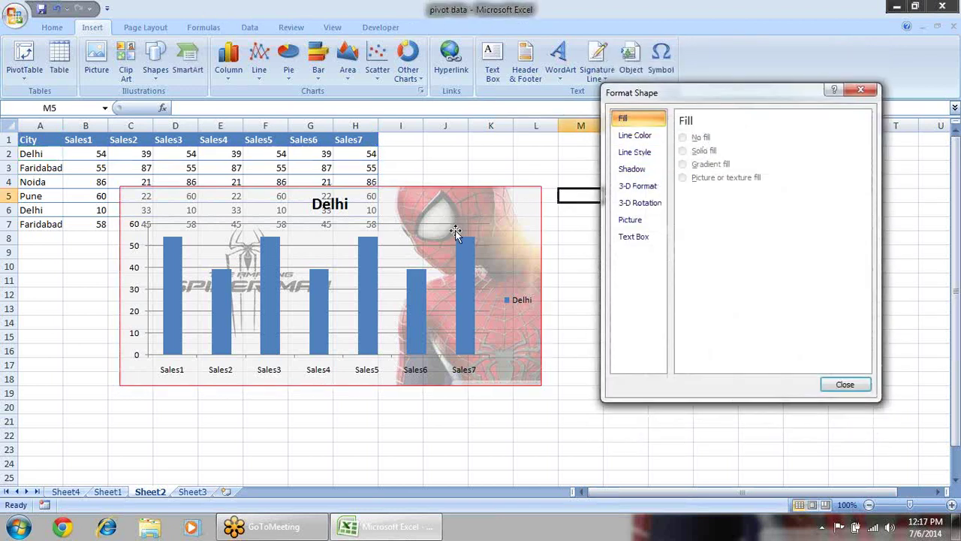
# - Set the chart border colour to Automatic after trying a gradient line
pyautogui.click(506, 193)
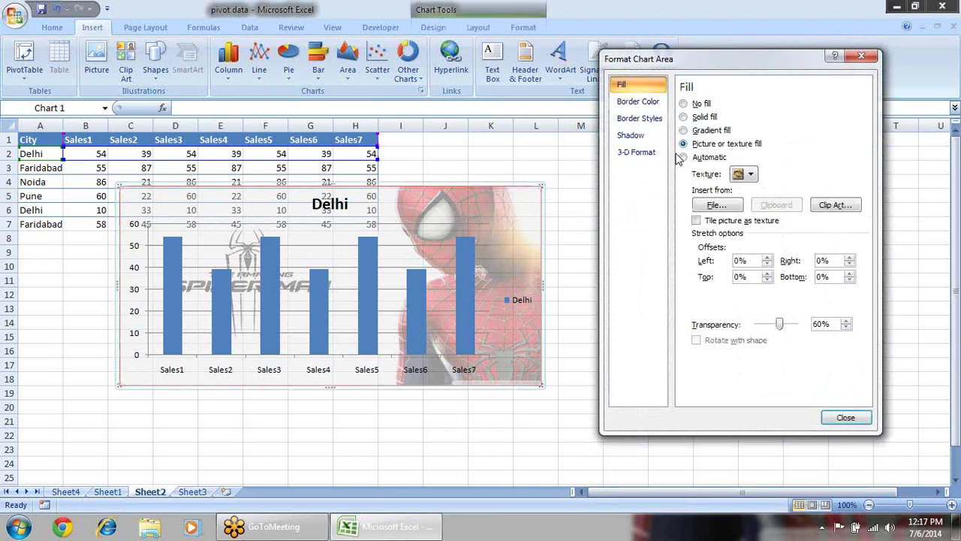
pyautogui.click(644, 101)
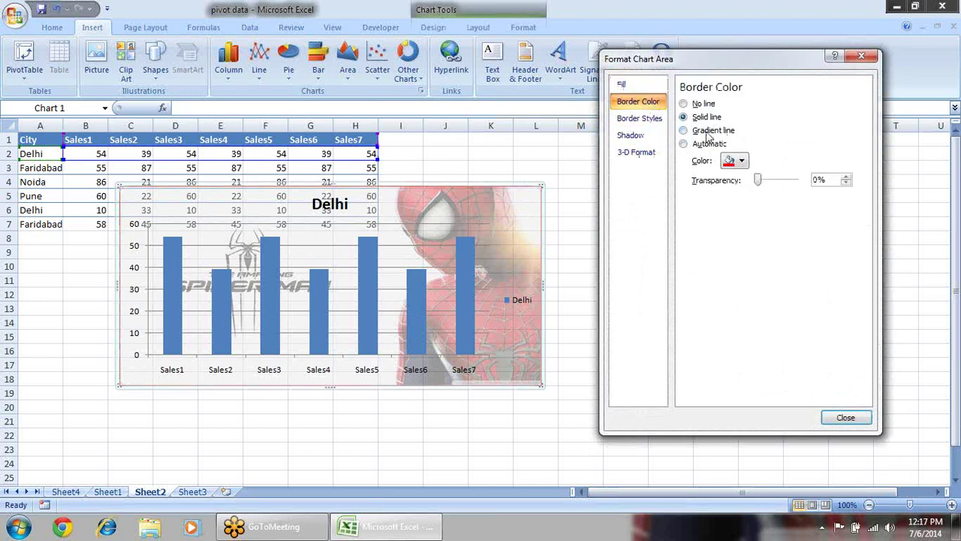
pyautogui.click(705, 130)
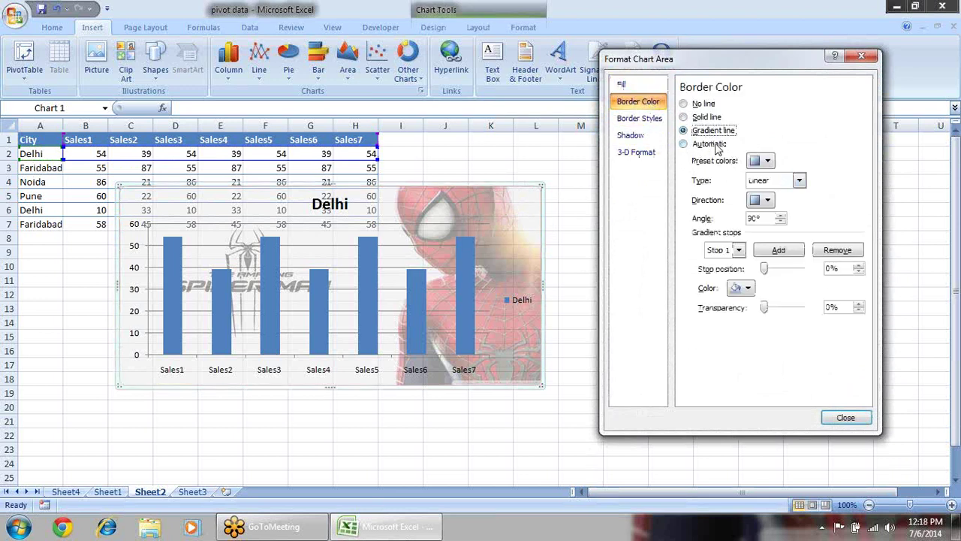
pyautogui.click(710, 144)
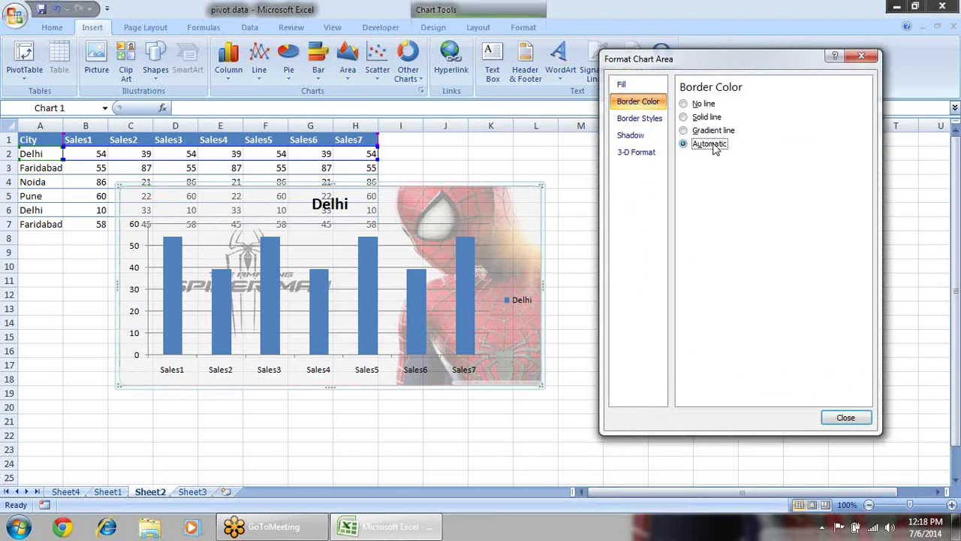
# - Increase the chart border width in Border Styles
pyautogui.click(653, 120)
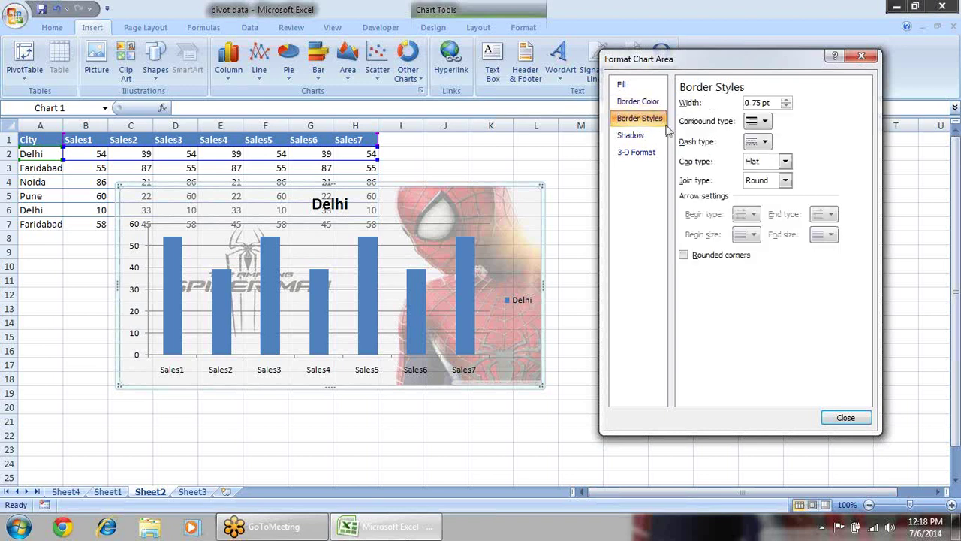
pyautogui.click(785, 101)
pyautogui.click(785, 100)
pyautogui.click(786, 100)
pyautogui.click(785, 100)
pyautogui.click(785, 101)
pyautogui.click(785, 101)
pyautogui.click(785, 101)
pyautogui.click(785, 100)
pyautogui.click(785, 101)
pyautogui.click(785, 100)
pyautogui.click(785, 101)
pyautogui.click(785, 100)
pyautogui.click(785, 100)
pyautogui.click(785, 100)
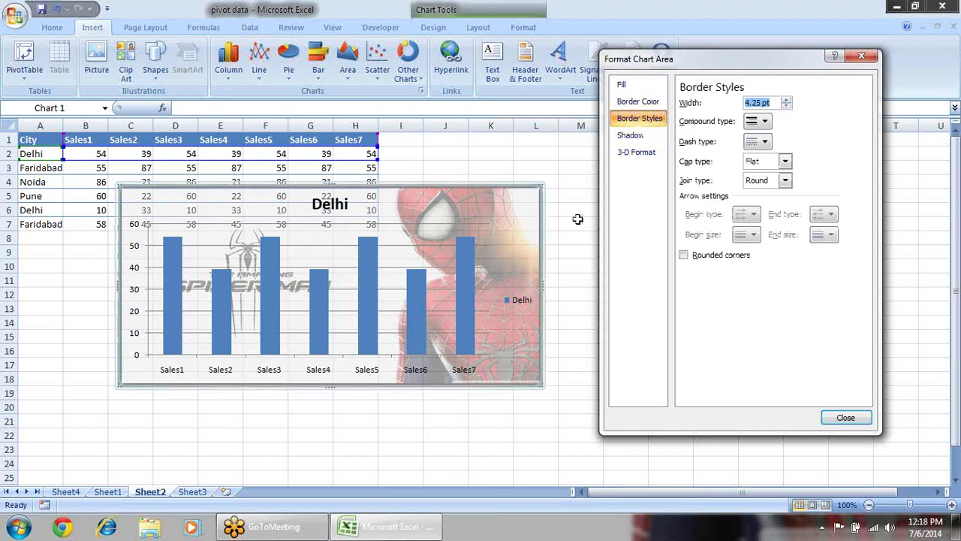
pyautogui.click(552, 155)
pyautogui.click(528, 196)
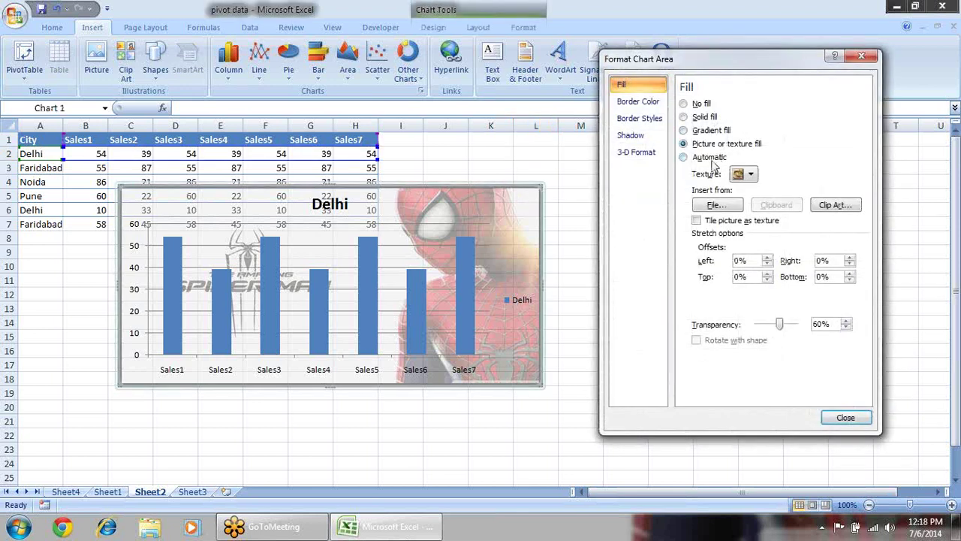
# - Make the chart border a multi-line compound type
pyautogui.click(638, 101)
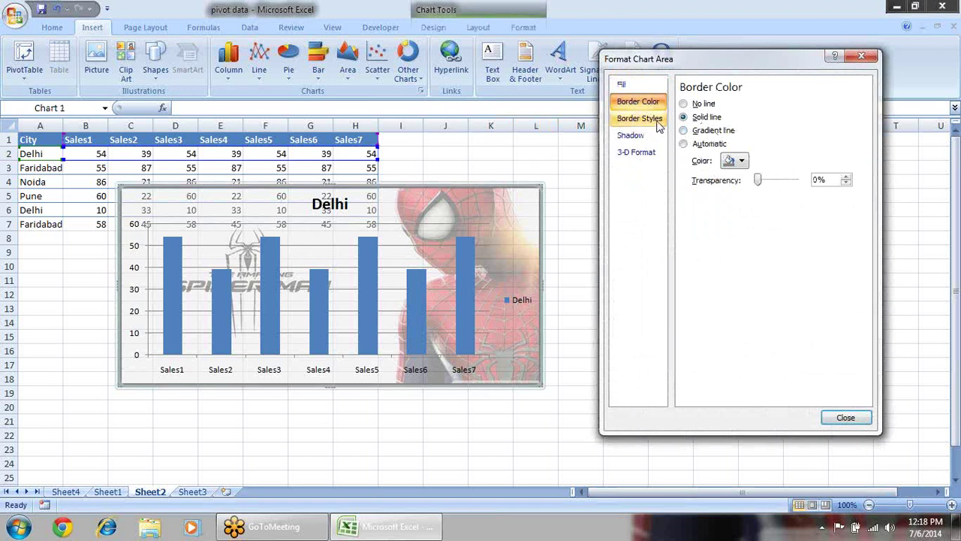
pyautogui.click(642, 119)
pyautogui.click(765, 123)
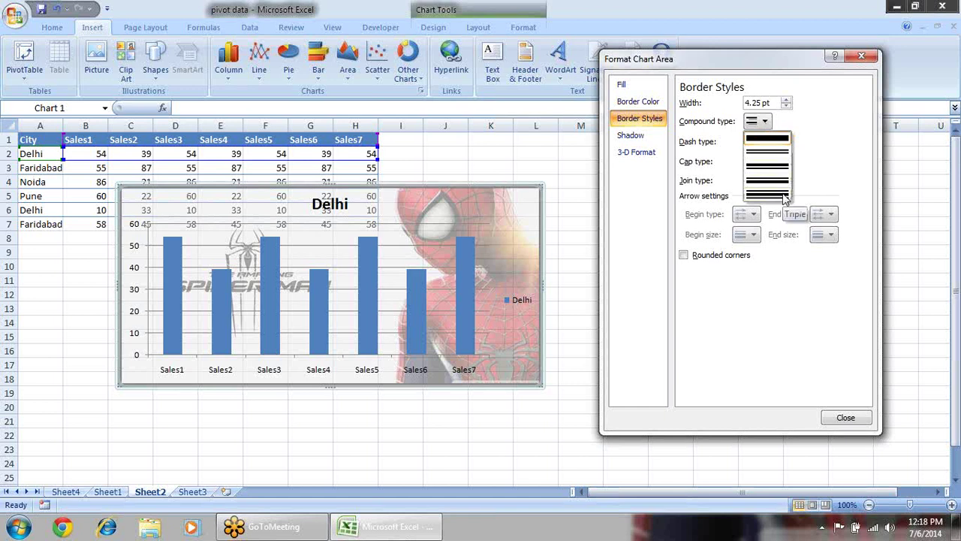
pyautogui.click(783, 195)
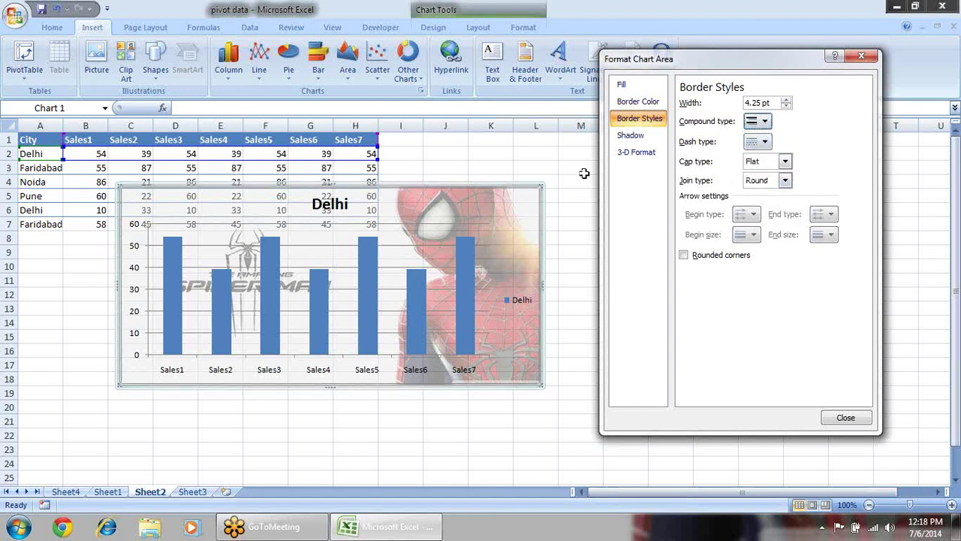
pyautogui.click(554, 154)
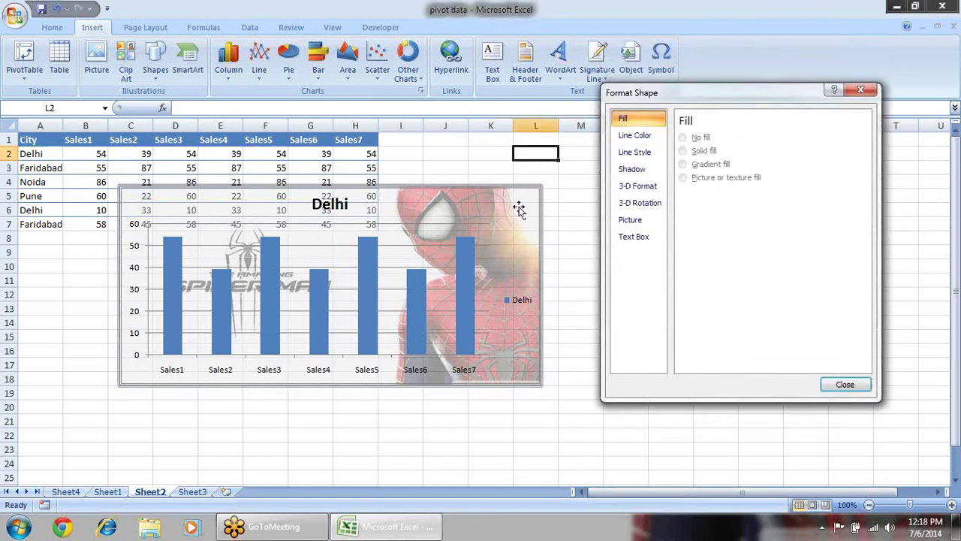
pyautogui.click(518, 209)
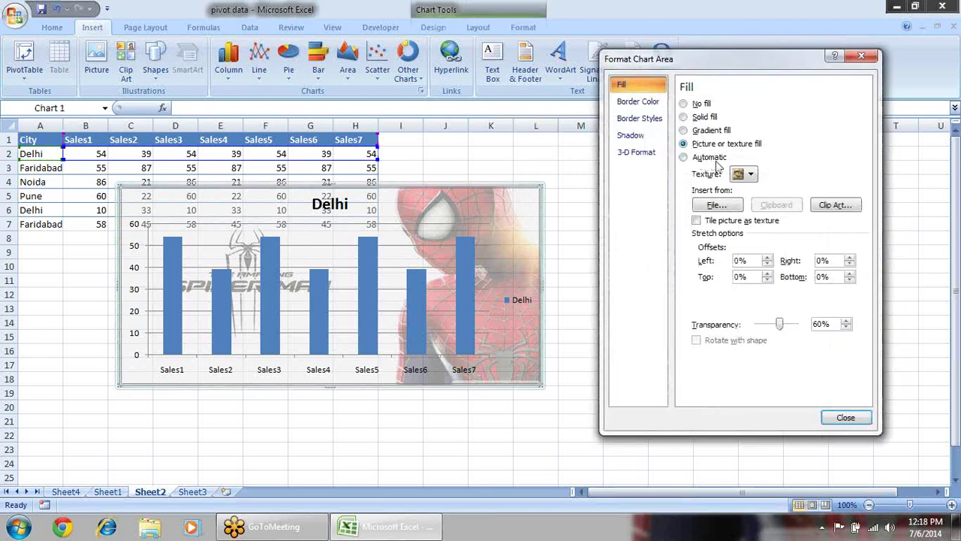
# - Change the chart border to a dashed line type
pyautogui.click(639, 117)
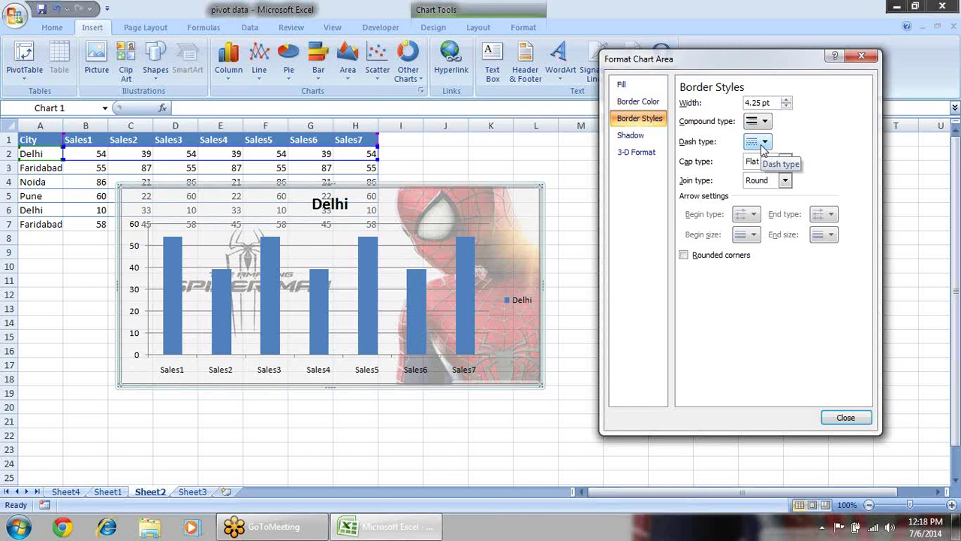
pyautogui.click(763, 142)
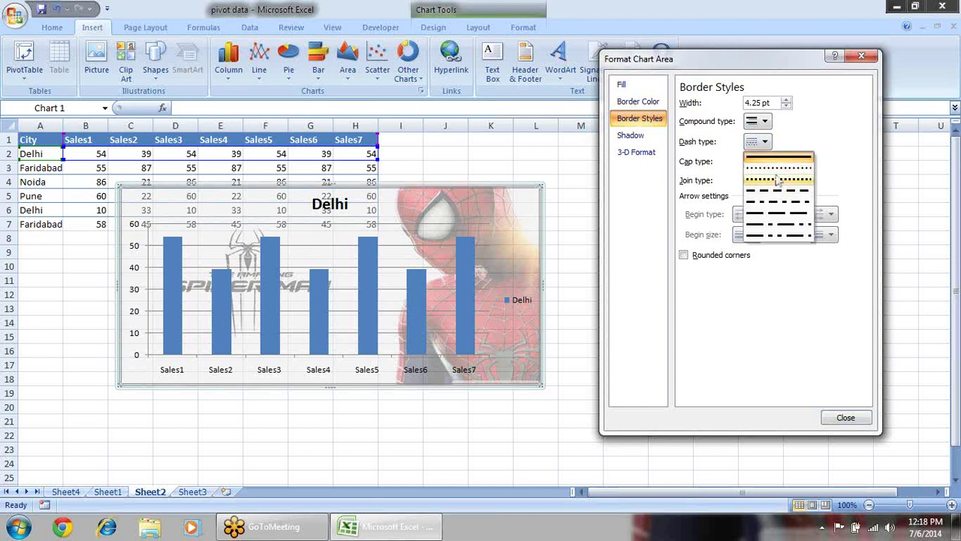
pyautogui.click(553, 186)
pyautogui.click(569, 154)
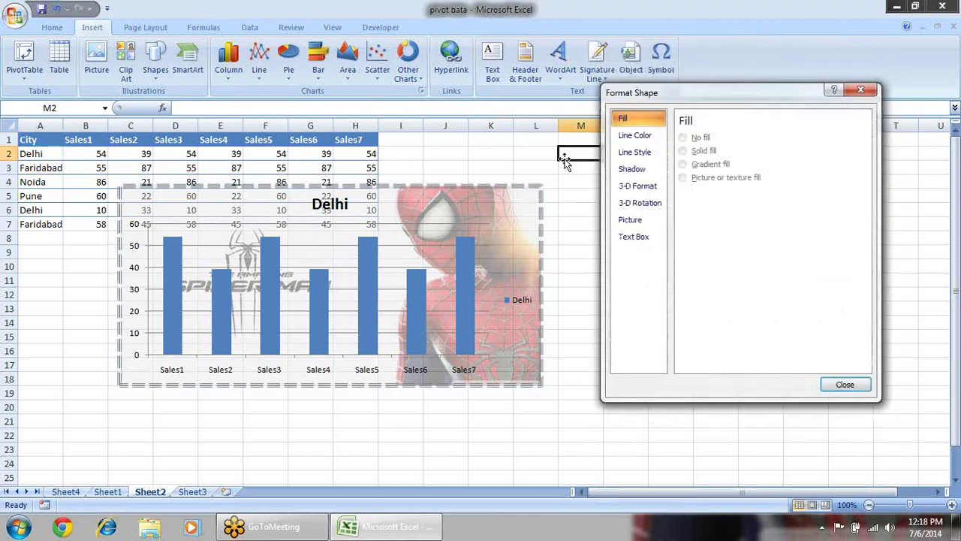
pyautogui.click(518, 189)
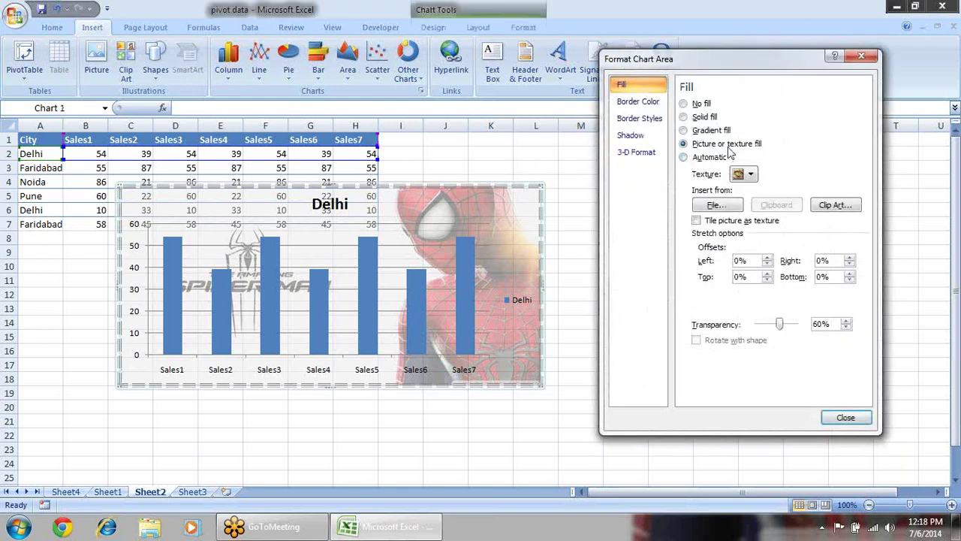
pyautogui.click(639, 102)
pyautogui.click(645, 121)
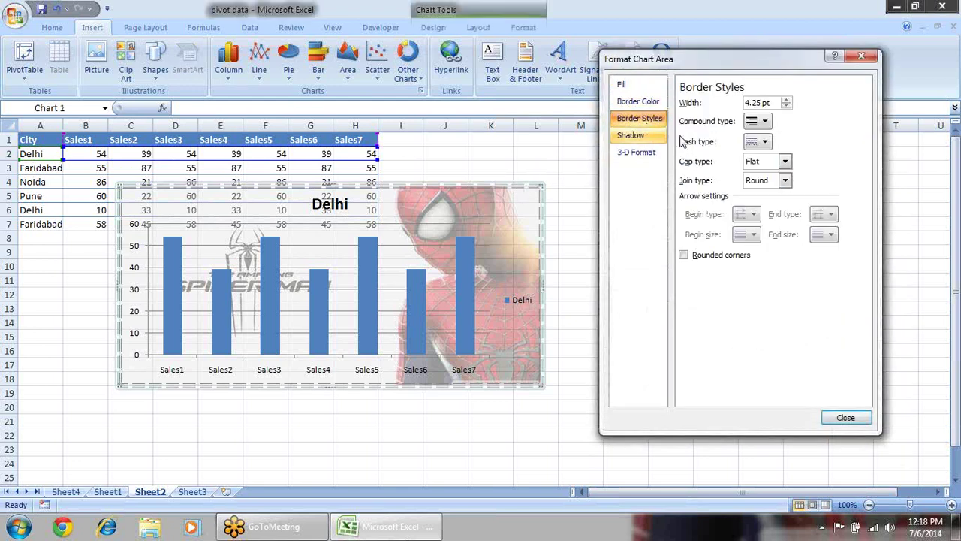
# - Give the border Round caps and set its width to 6.75 pt
pyautogui.click(787, 181)
pyautogui.click(785, 162)
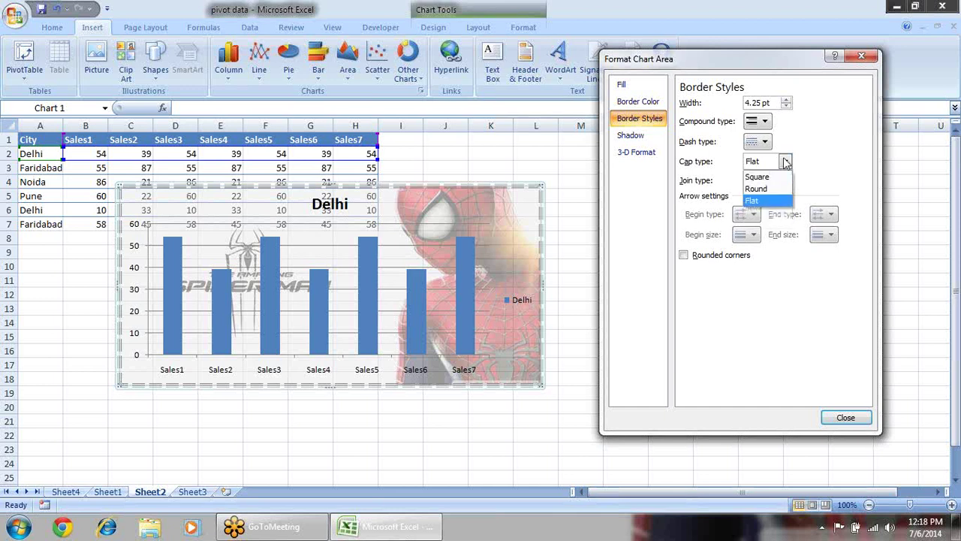
pyautogui.click(776, 189)
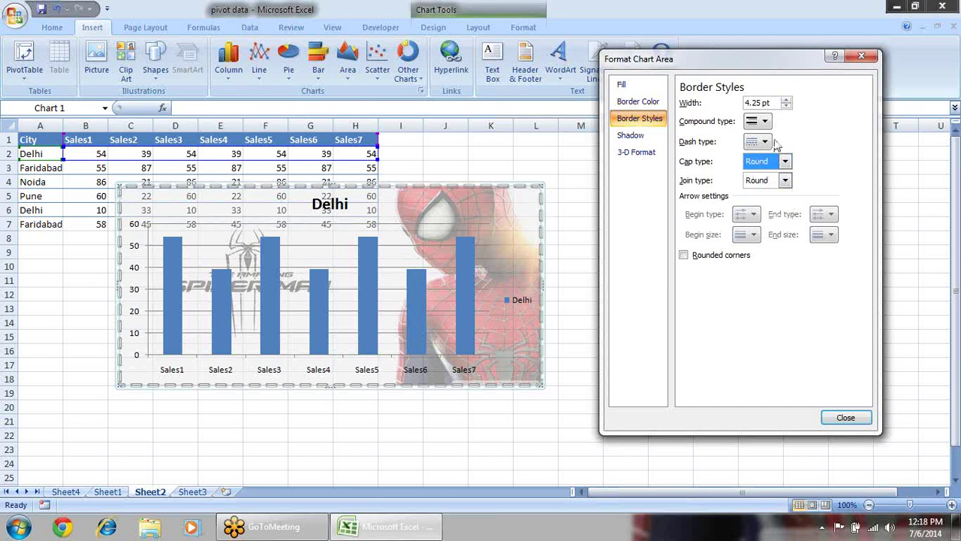
pyautogui.click(786, 101)
pyautogui.click(786, 101)
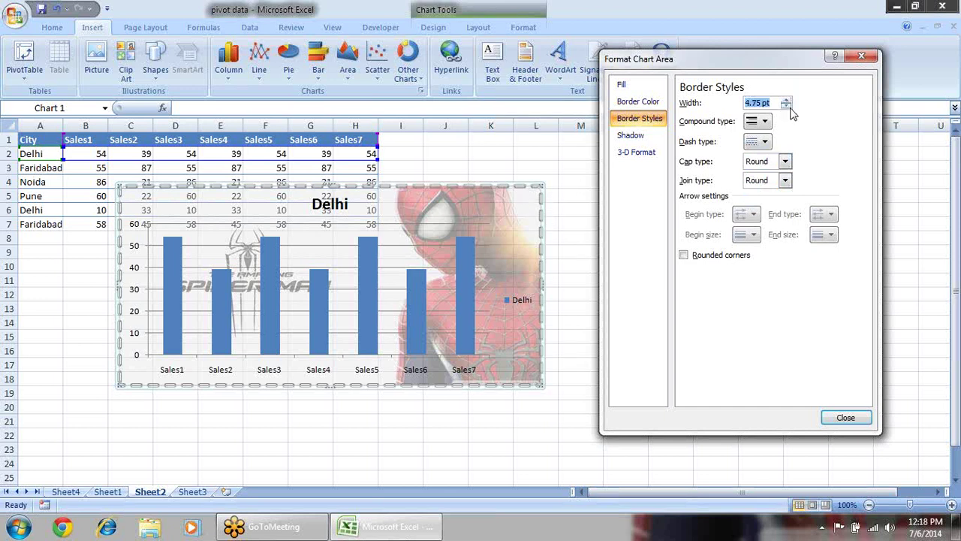
pyautogui.click(786, 106)
pyautogui.click(783, 99)
pyautogui.click(784, 100)
pyautogui.click(784, 100)
pyautogui.click(784, 100)
pyautogui.click(784, 100)
pyautogui.click(784, 100)
pyautogui.click(786, 105)
pyautogui.click(786, 105)
pyautogui.click(786, 105)
pyautogui.click(784, 100)
pyautogui.click(785, 100)
pyautogui.click(580, 152)
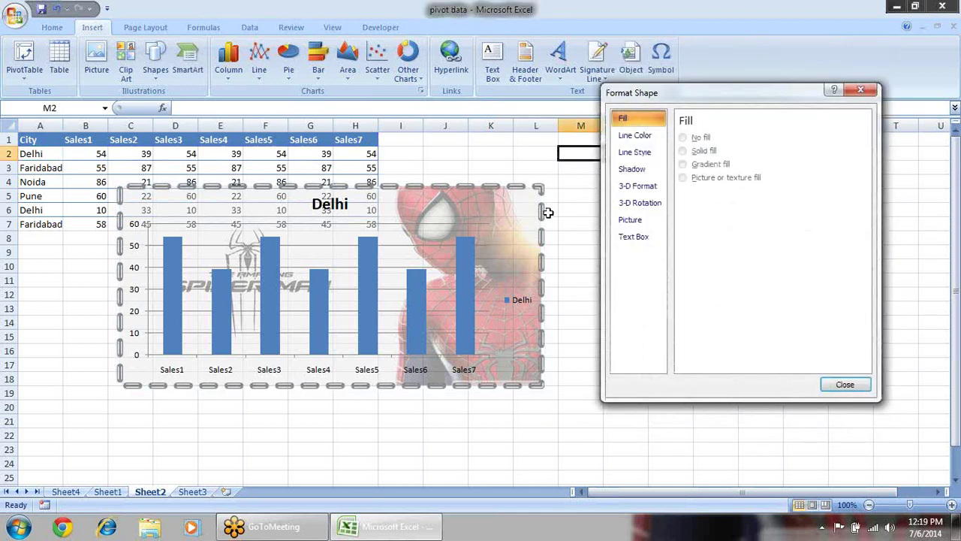
pyautogui.click(530, 192)
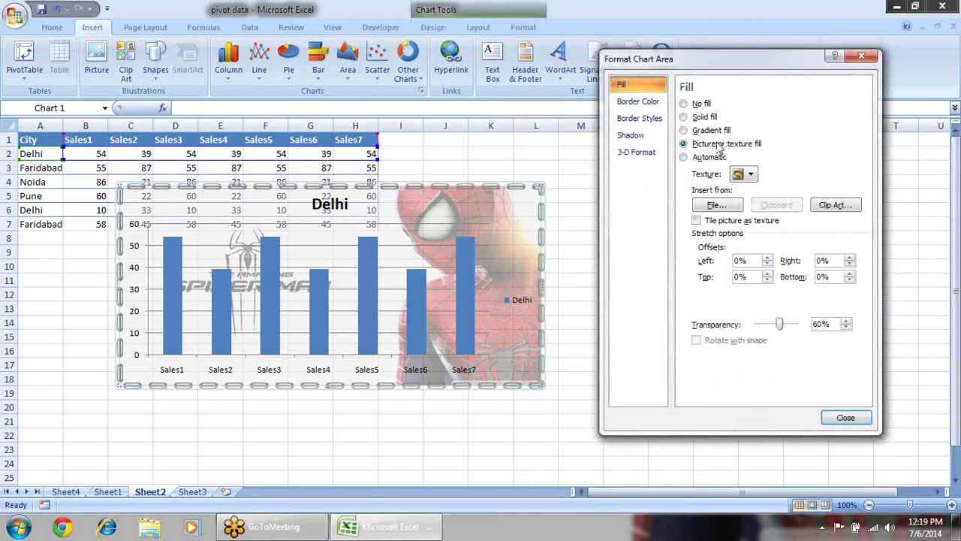
# - Turn on rounded corners for the chart border
pyautogui.click(639, 118)
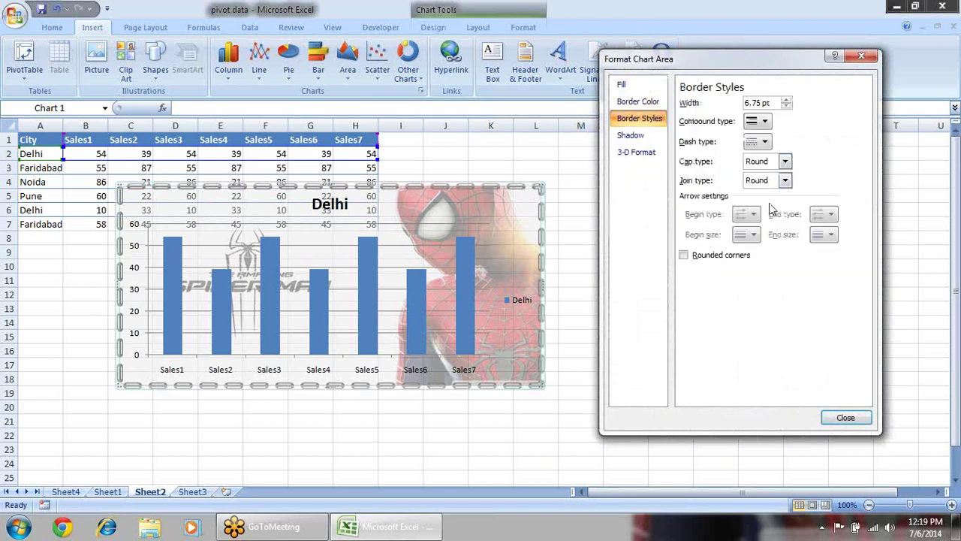
pyautogui.click(721, 255)
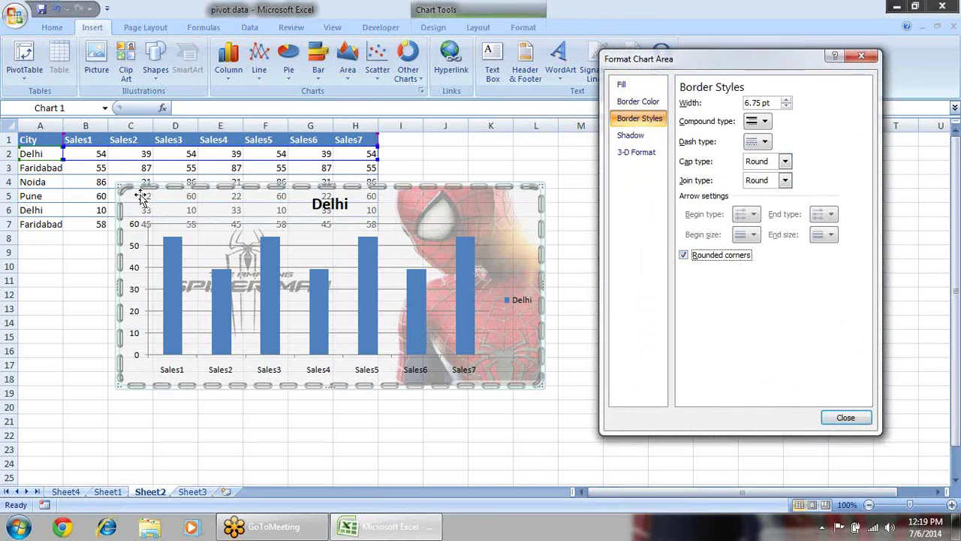
pyautogui.click(520, 142)
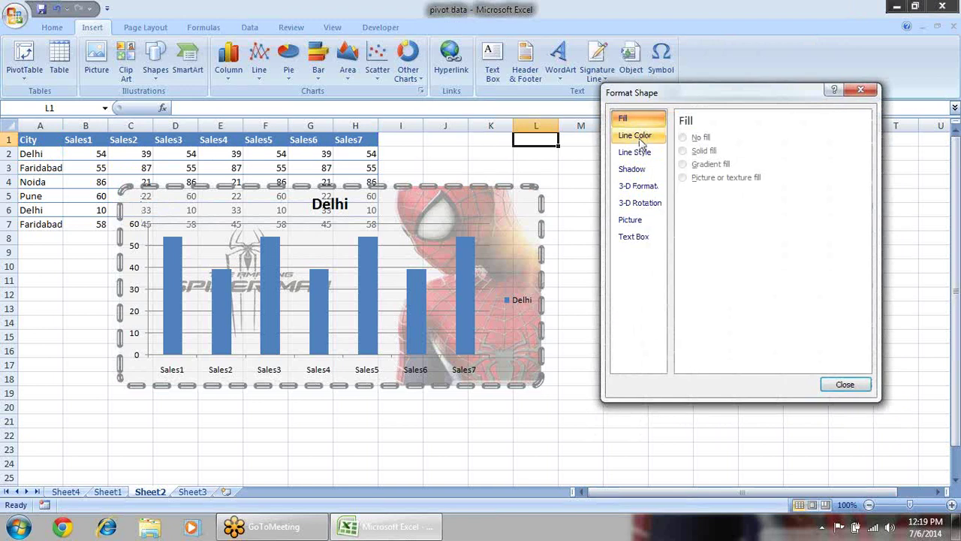
pyautogui.click(507, 208)
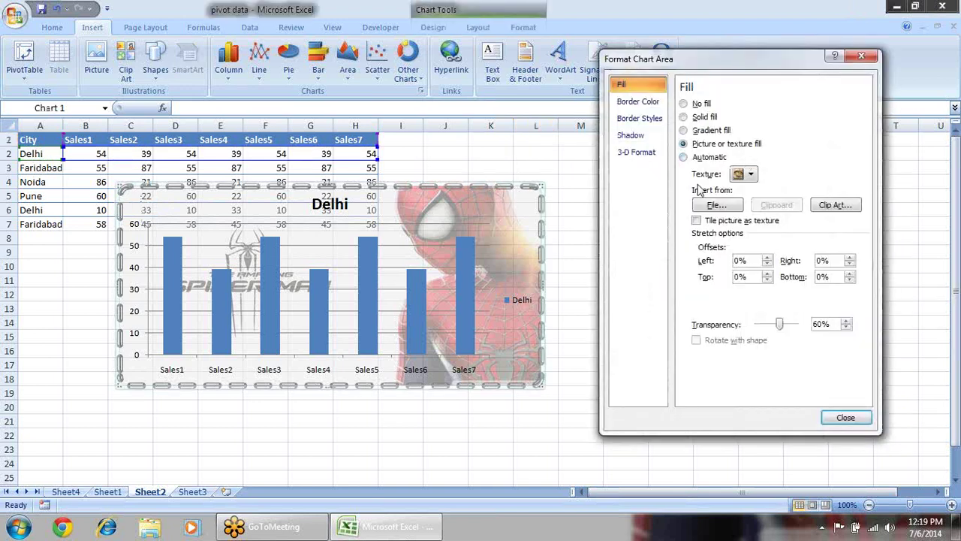
pyautogui.click(650, 120)
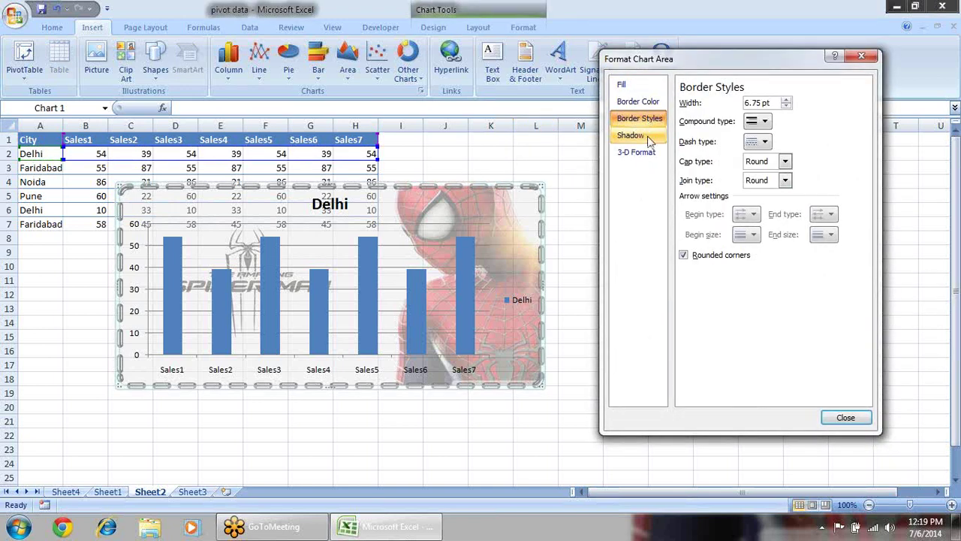
# - Add a white Offset Diagonal Top Right shadow to the chart
pyautogui.click(649, 138)
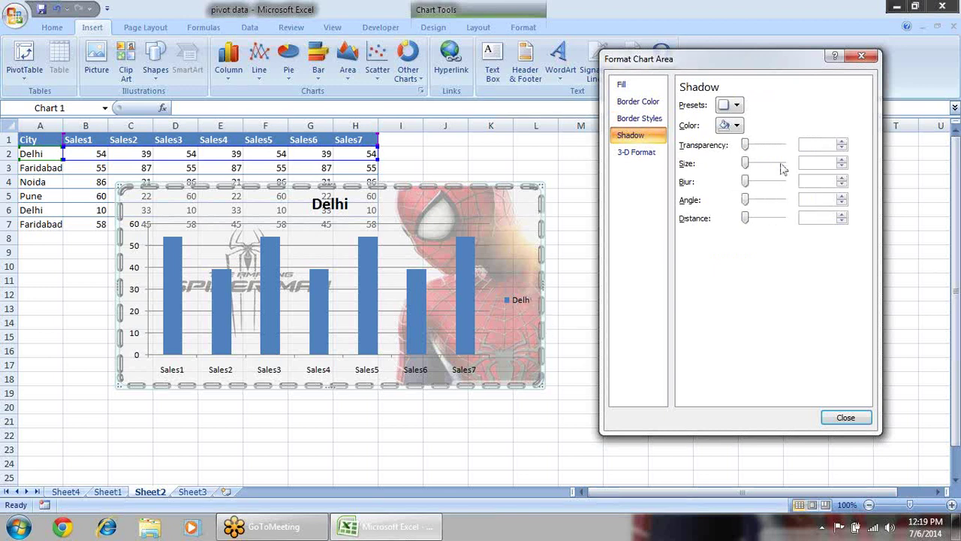
pyautogui.click(736, 106)
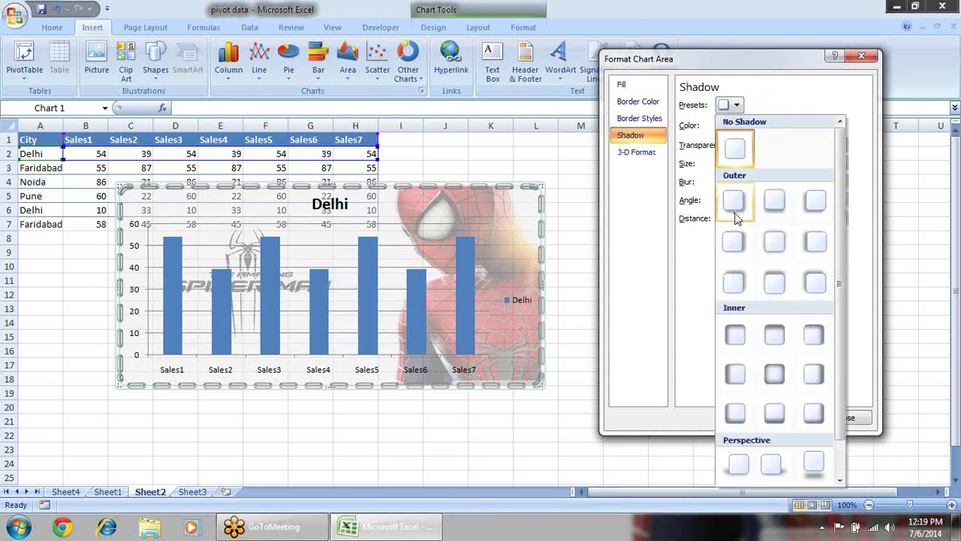
pyautogui.click(736, 283)
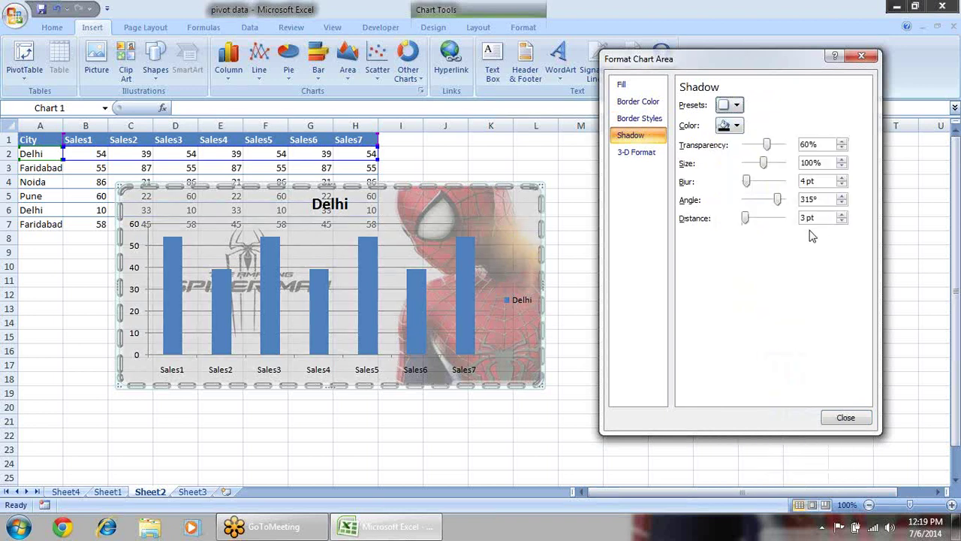
pyautogui.click(735, 126)
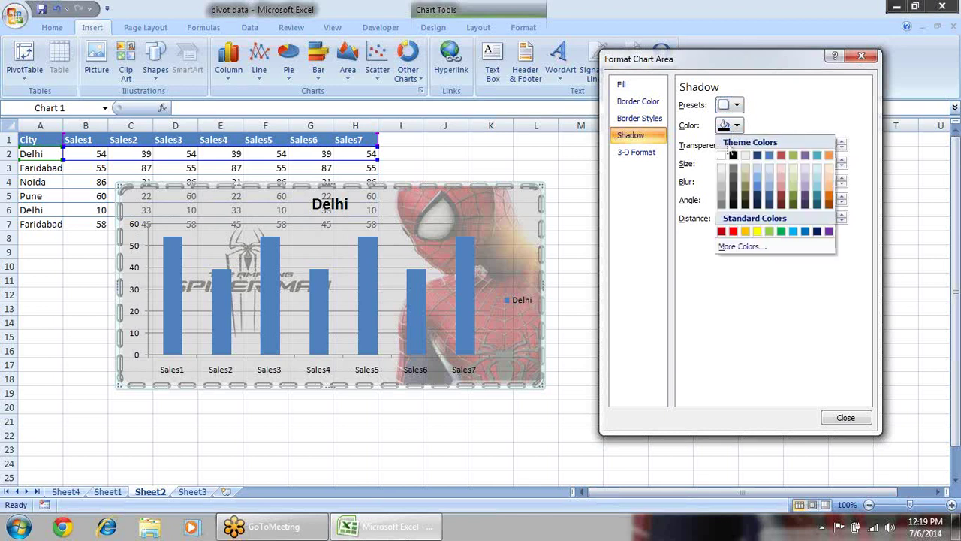
pyautogui.click(725, 159)
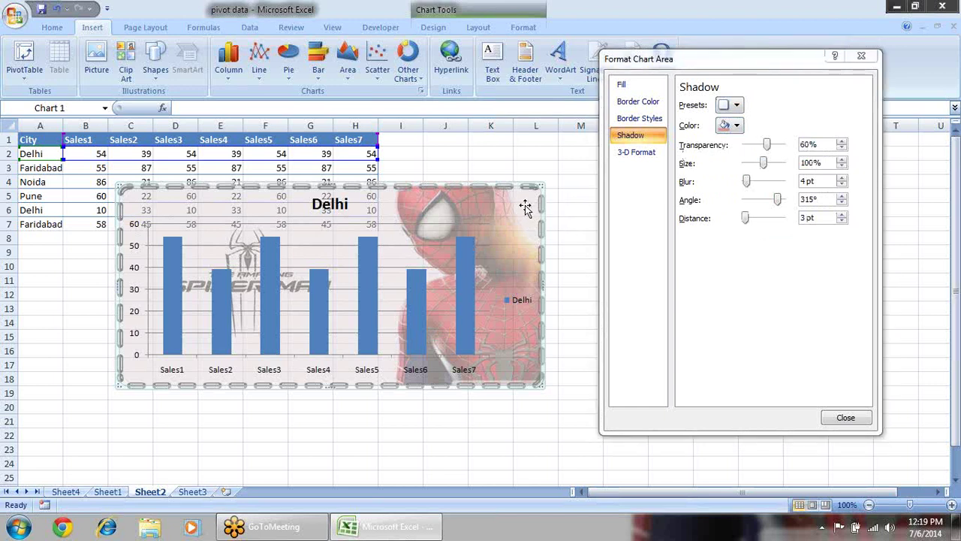
# - Keep the border a solid line and set shadow transparency to 0%
pyautogui.click(637, 102)
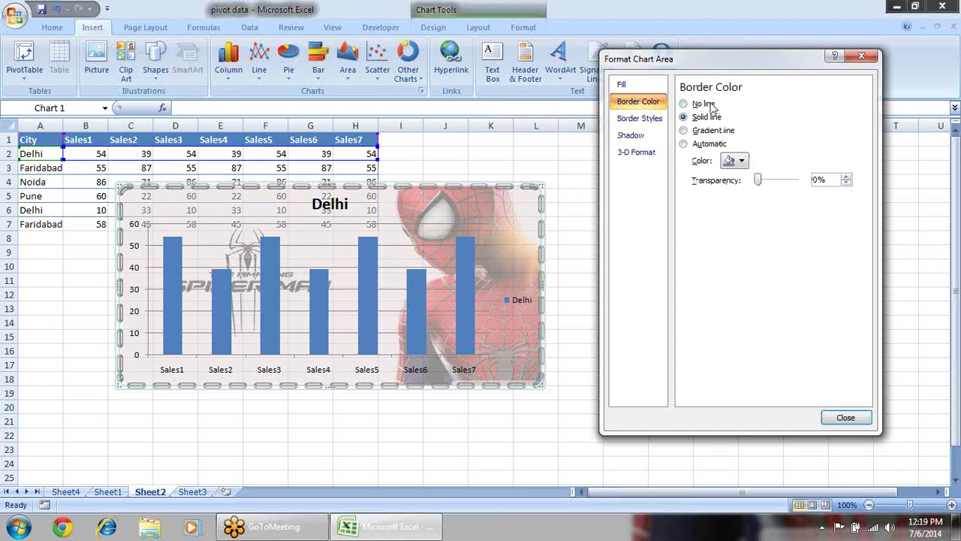
pyautogui.click(711, 132)
pyautogui.click(709, 117)
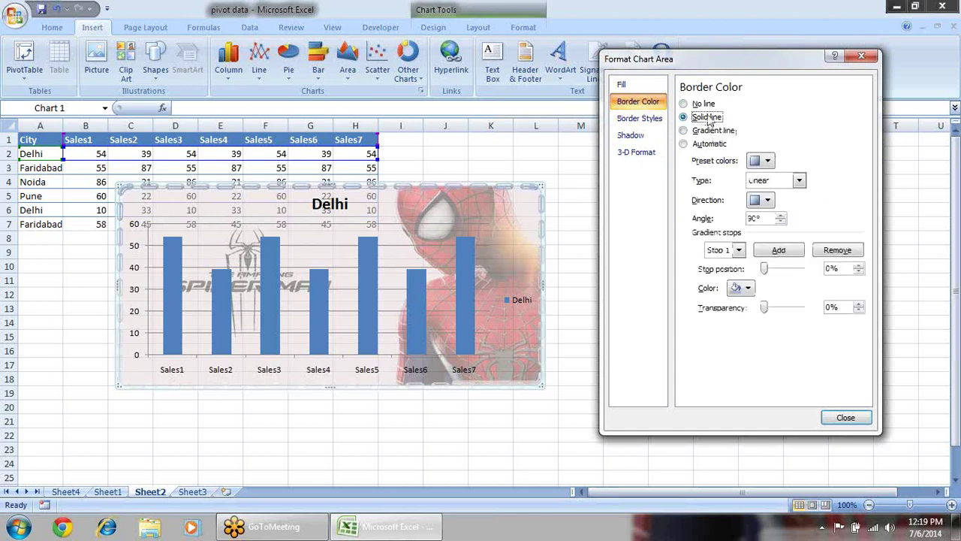
pyautogui.click(635, 137)
pyautogui.moveTo(769, 148)
pyautogui.mouseDown()
pyautogui.moveTo(740, 150)
pyautogui.moveTo(752, 143)
pyautogui.mouseUp()
# - Apply a perspective shadow beneath the chart with 54 pt distance
pyautogui.click(739, 105)
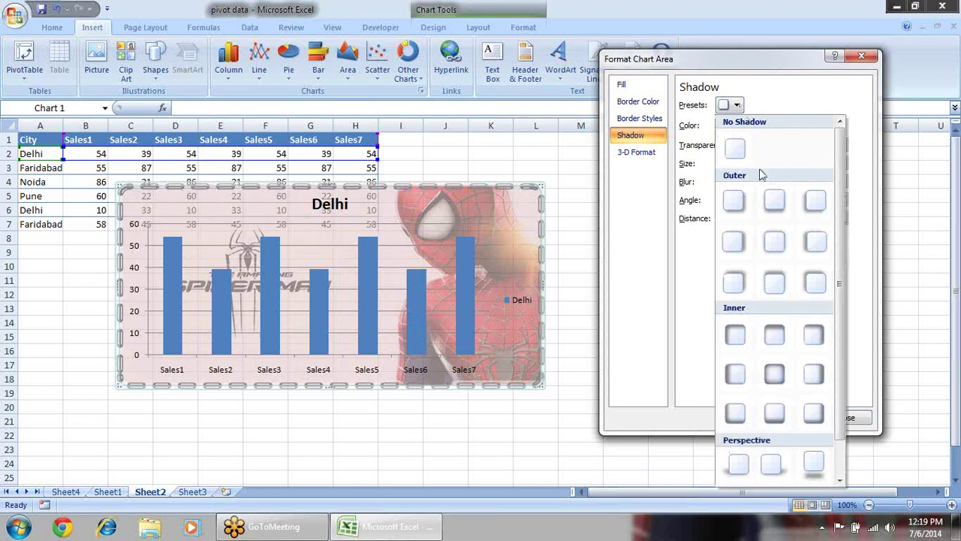
pyautogui.click(735, 334)
pyautogui.click(737, 105)
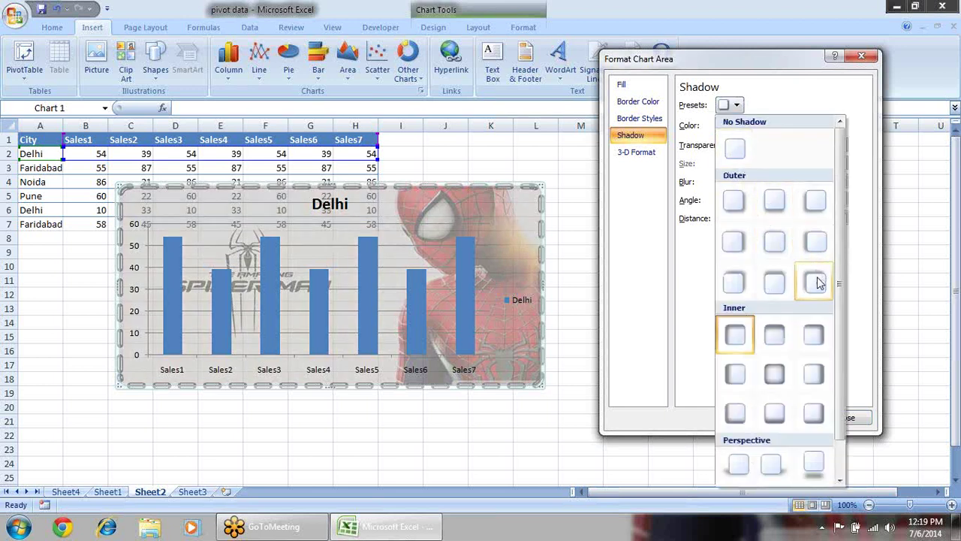
pyautogui.click(813, 462)
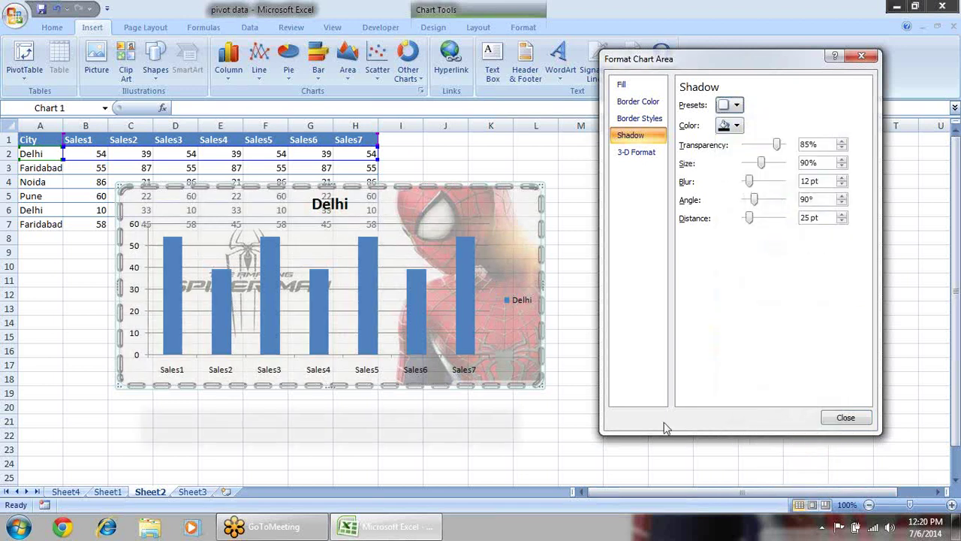
pyautogui.moveTo(751, 218)
pyautogui.mouseDown()
pyautogui.moveTo(767, 221)
pyautogui.moveTo(753, 209)
pyautogui.mouseUp()
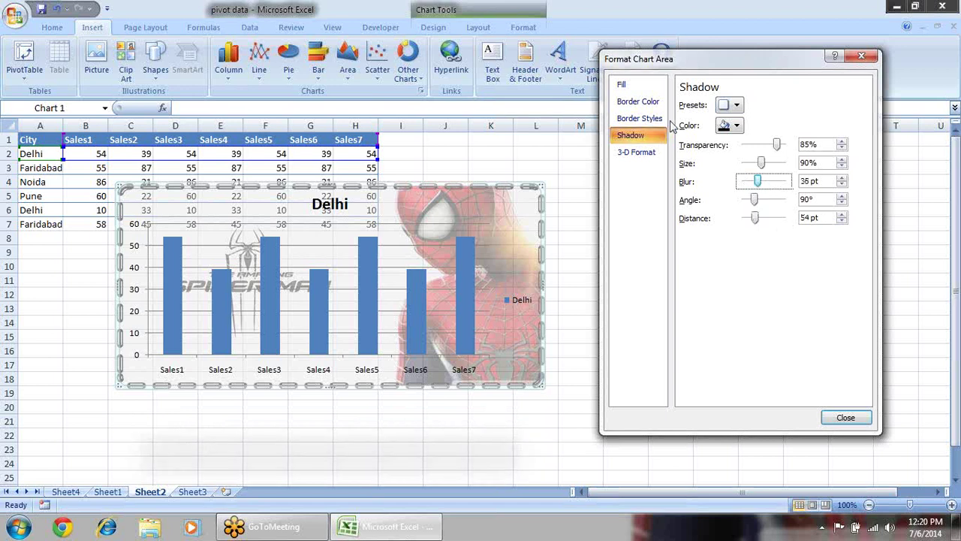
pyautogui.click(635, 155)
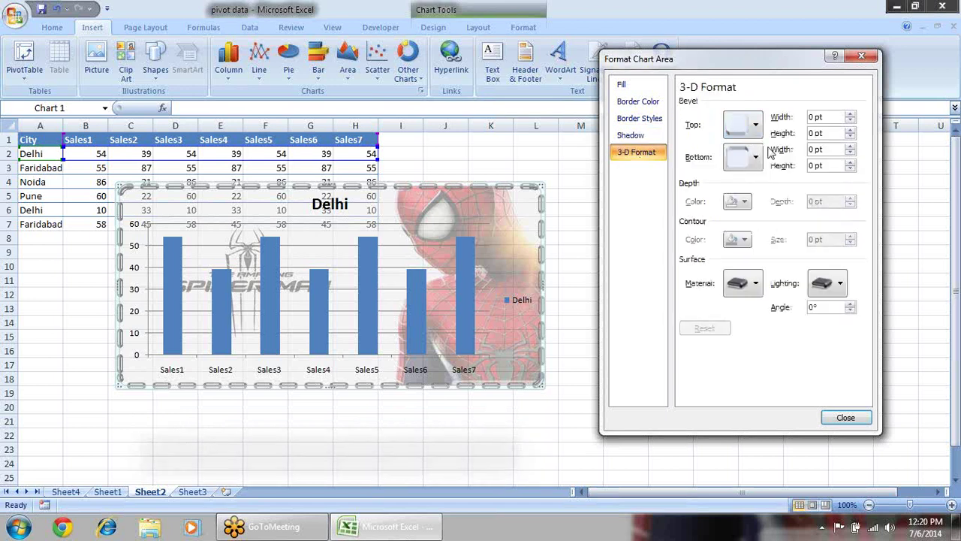
# - Apply the first Top bevel preset to the chart
pyautogui.click(754, 124)
pyautogui.click(743, 233)
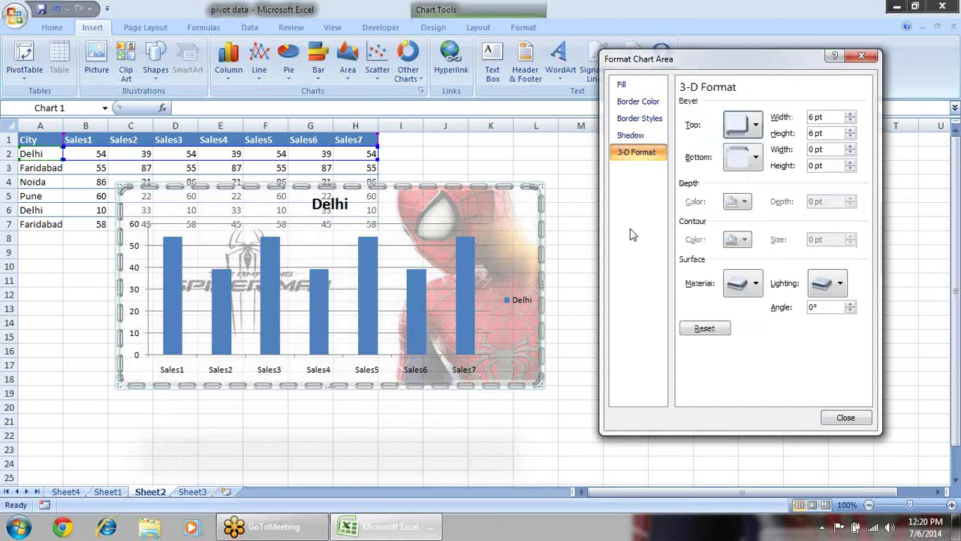
pyautogui.click(573, 197)
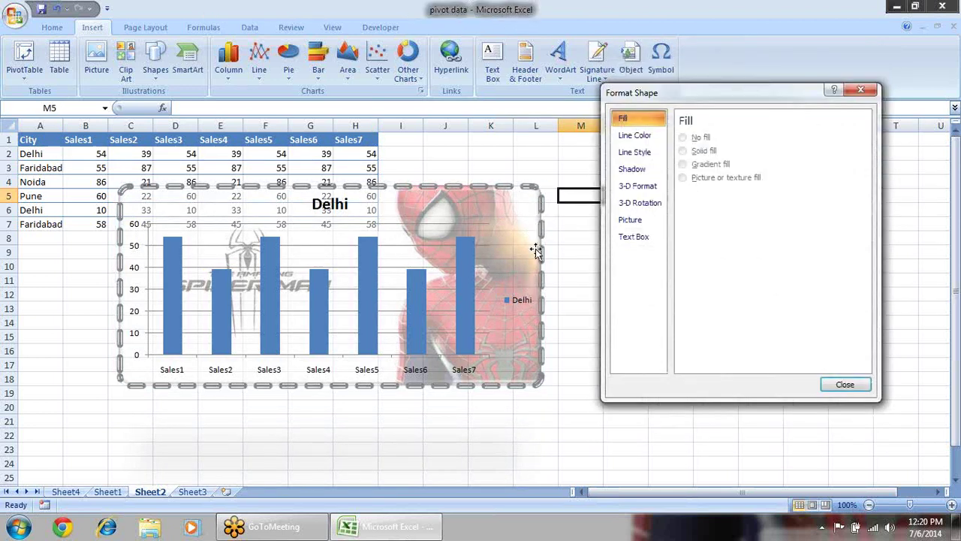
# - Remove the Spider-Man picture so the chart area has No fill
pyautogui.click(515, 205)
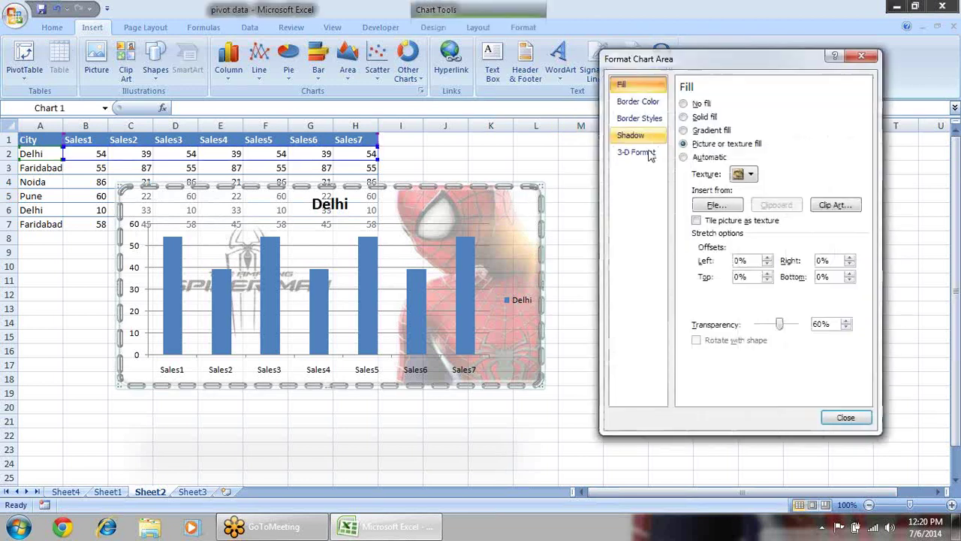
pyautogui.click(694, 104)
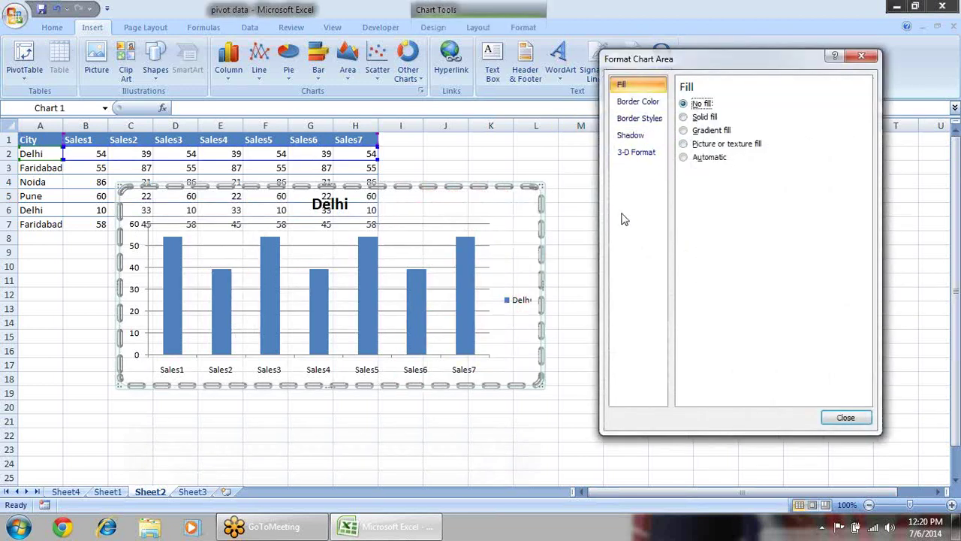
pyautogui.click(569, 210)
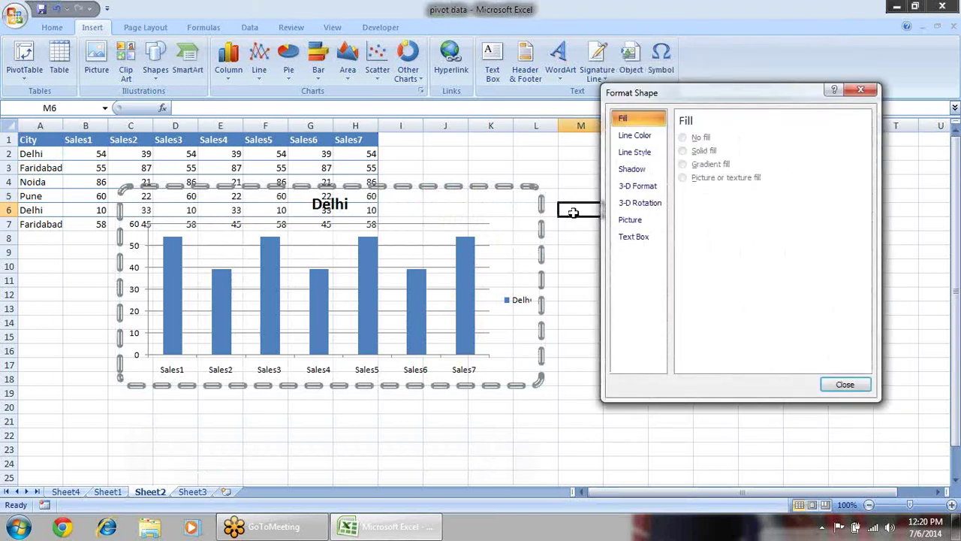
pyautogui.click(518, 204)
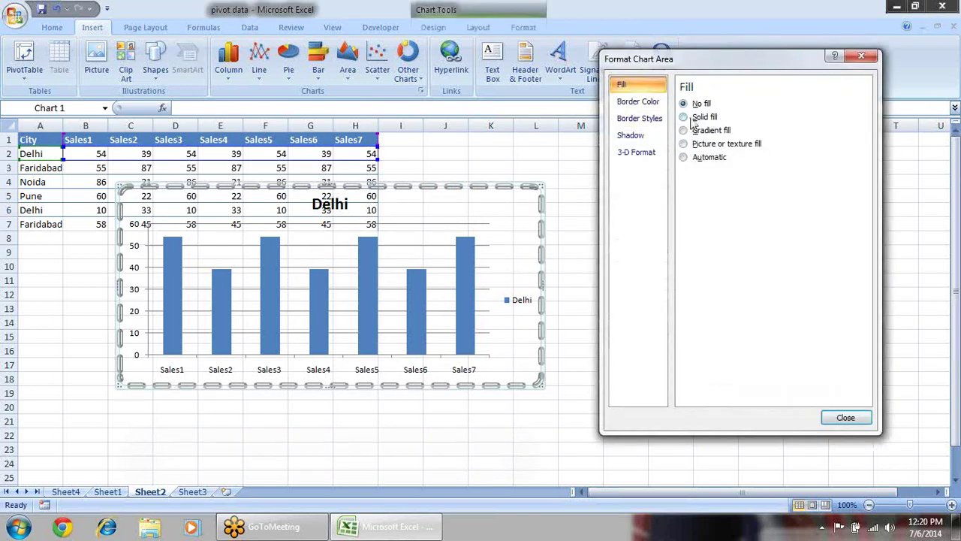
pyautogui.click(644, 102)
pyautogui.click(650, 120)
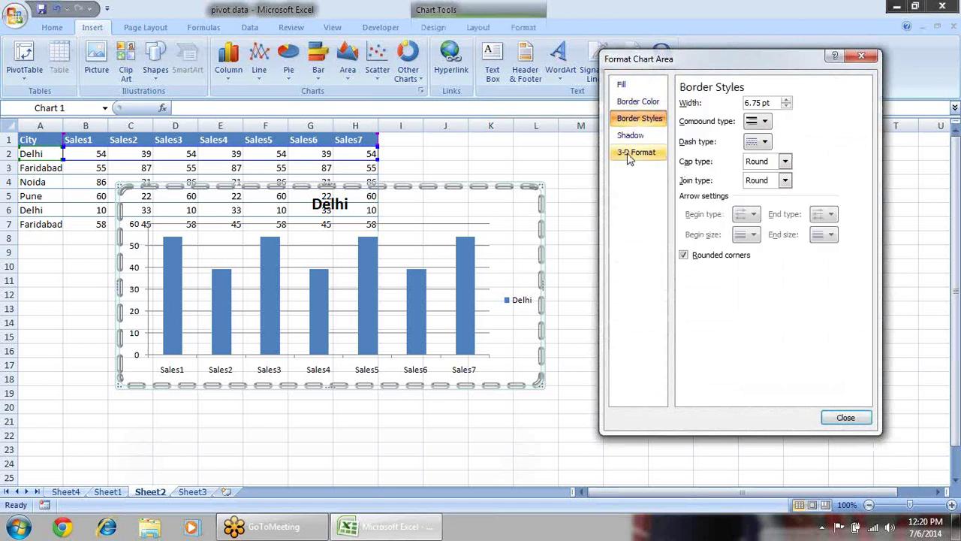
pyautogui.click(507, 214)
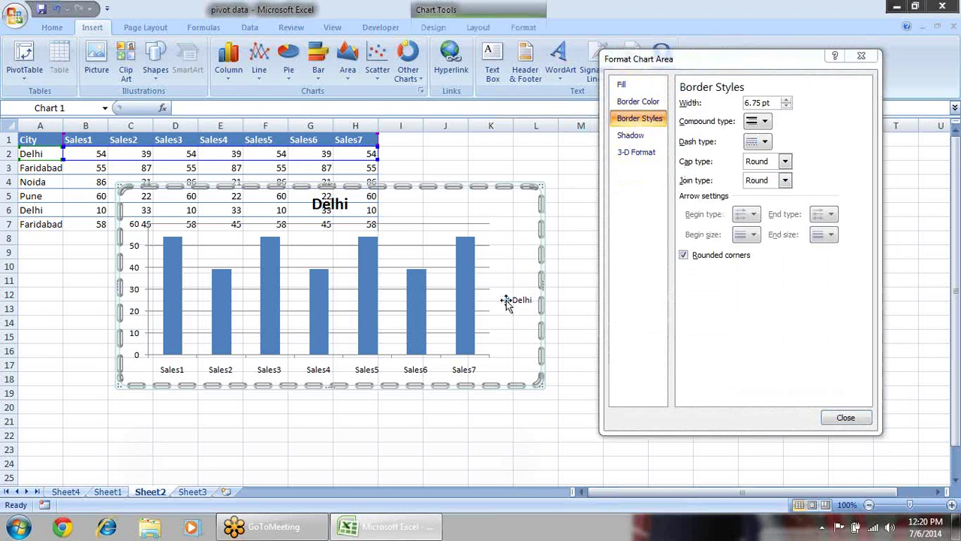
pyautogui.click(510, 302)
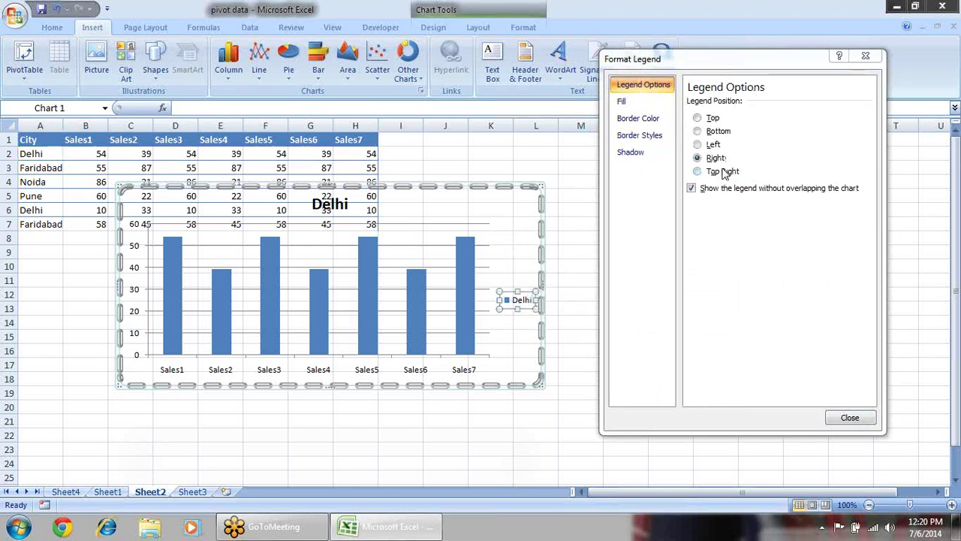
# - Try the legend at Top, Bottom, Left, Right and Top Right, ending at Right
pyautogui.click(710, 120)
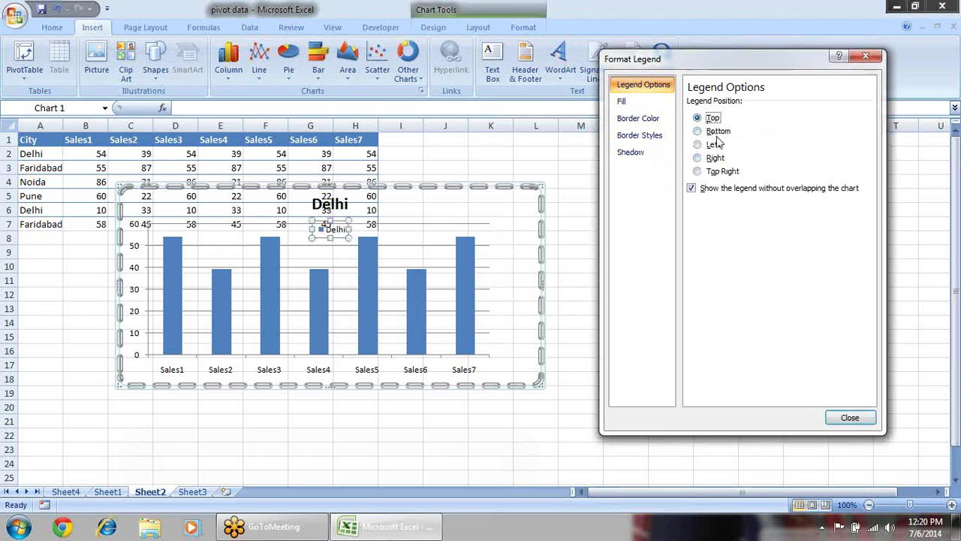
pyautogui.click(720, 132)
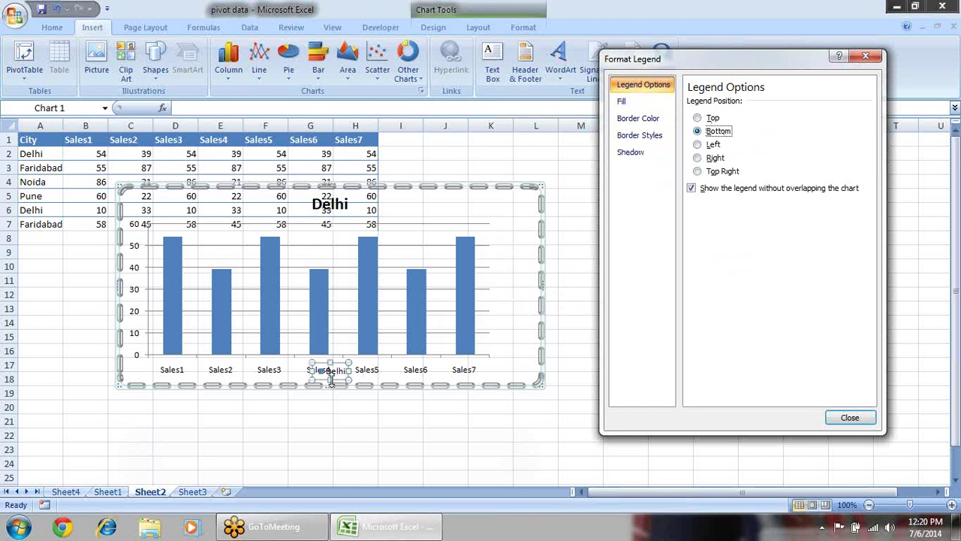
pyautogui.click(711, 145)
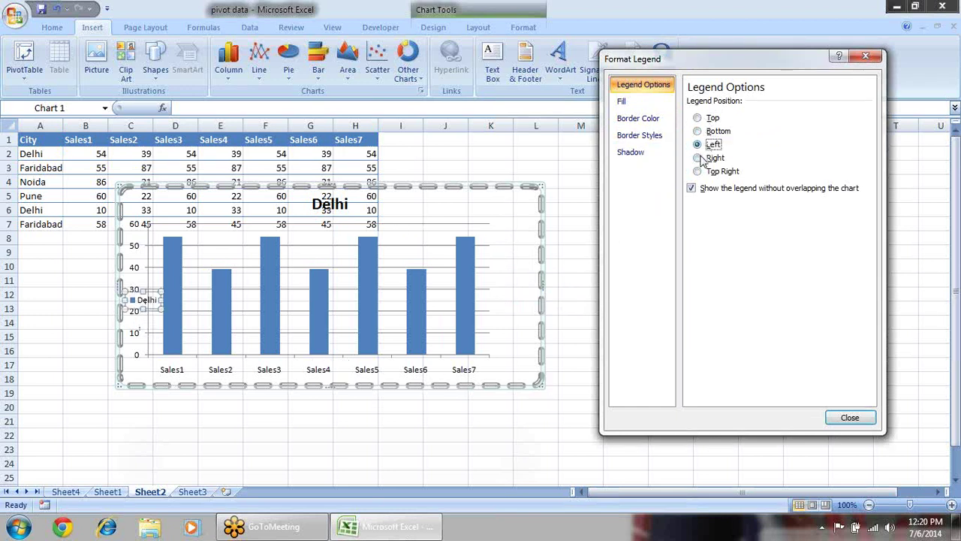
pyautogui.click(702, 159)
pyautogui.click(724, 174)
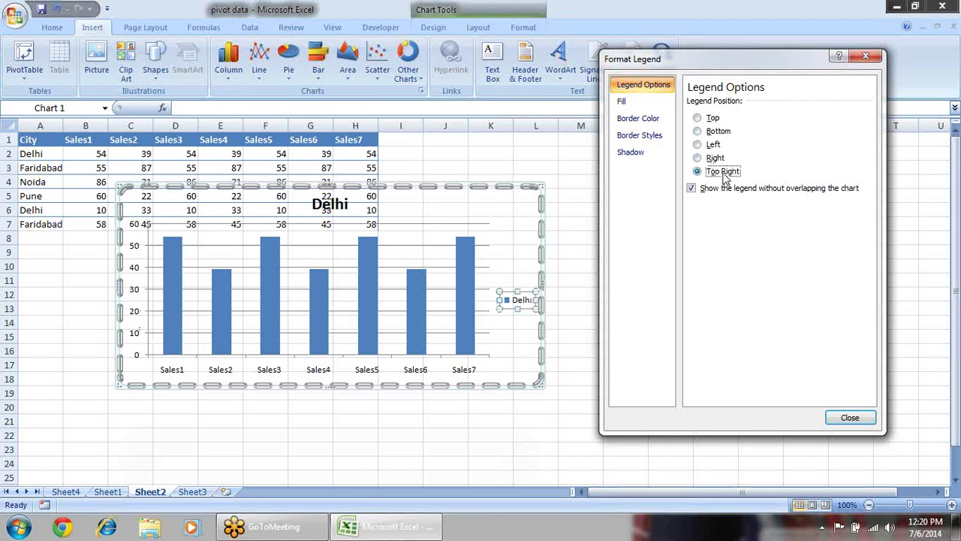
pyautogui.click(726, 160)
# - Give the legend a solid fill after briefly trying a gradient
pyautogui.click(670, 100)
pyautogui.click(719, 118)
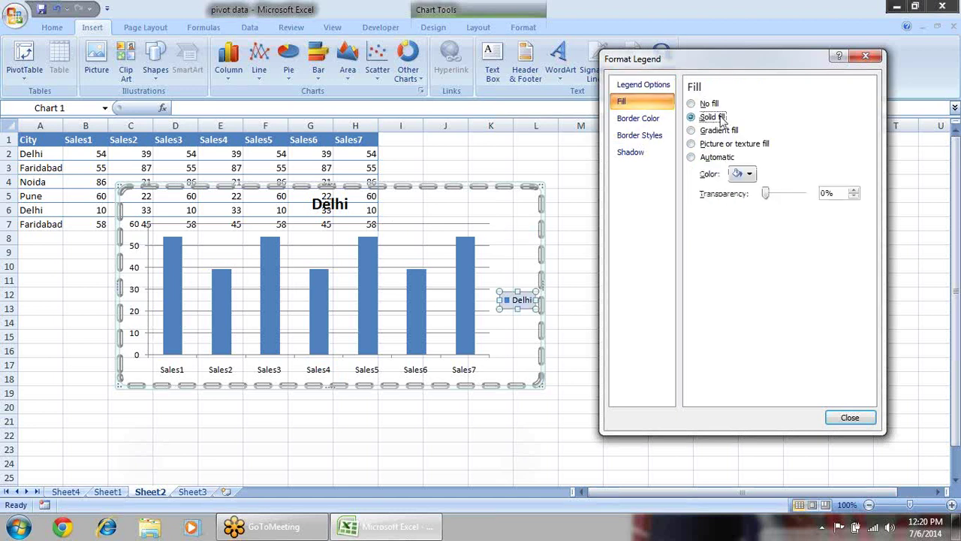
pyautogui.click(706, 132)
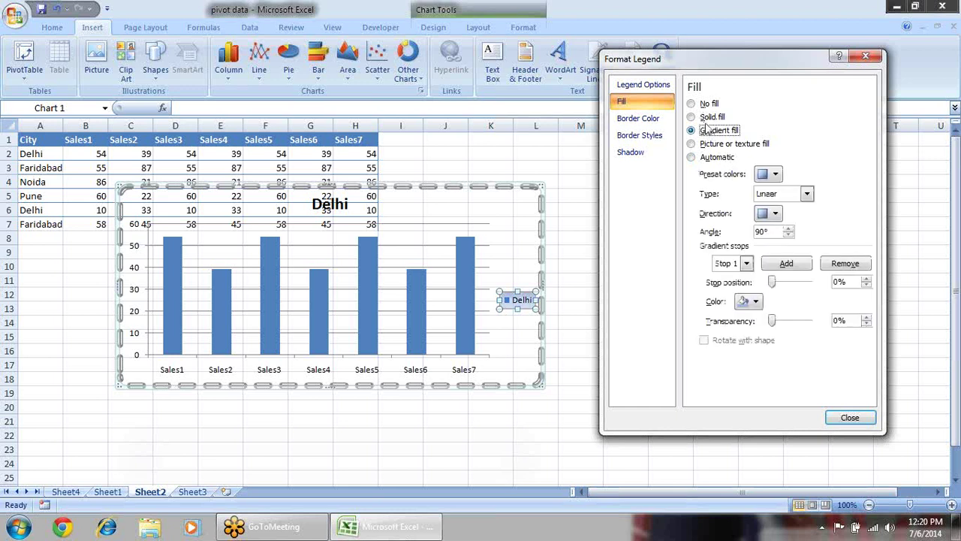
pyautogui.click(705, 117)
pyautogui.click(638, 118)
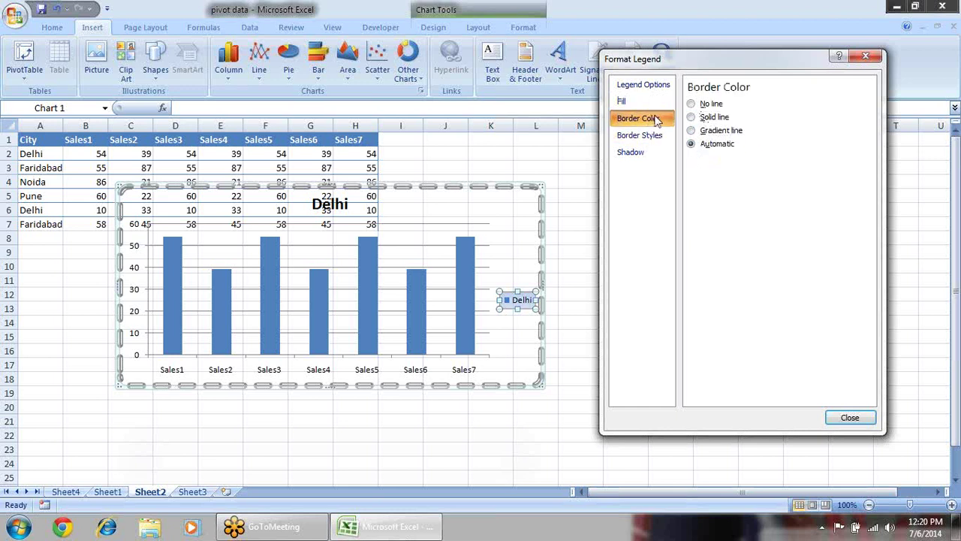
pyautogui.click(665, 135)
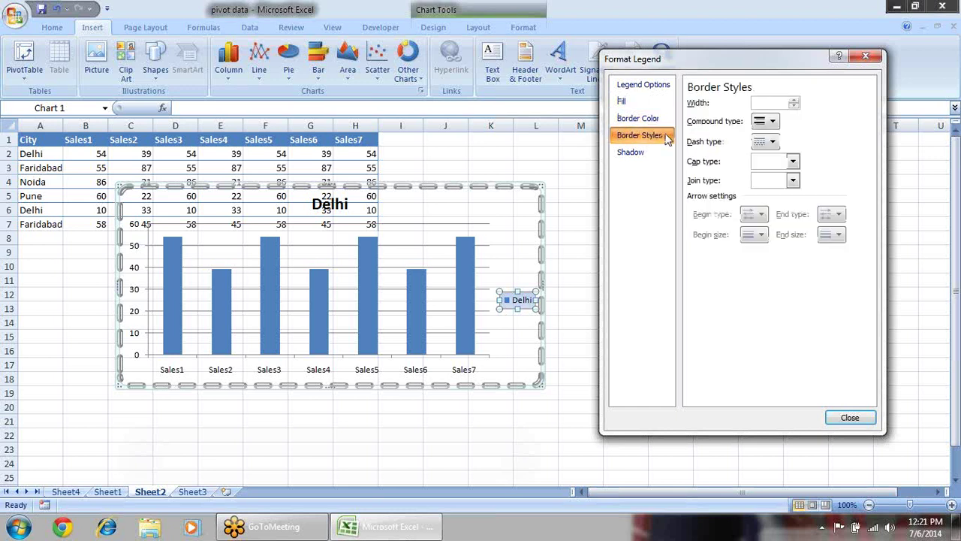
pyautogui.click(651, 154)
pyautogui.click(638, 101)
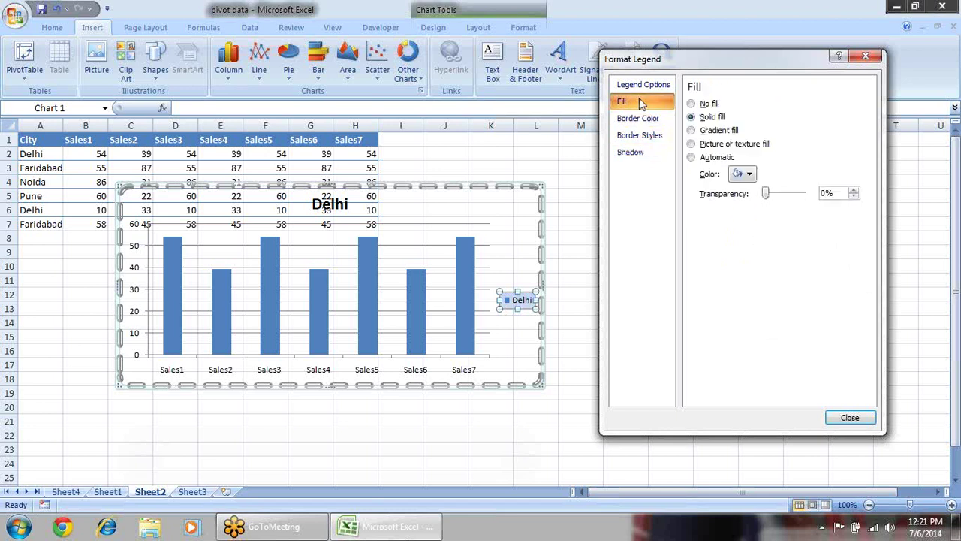
# - Move the chart below the data table, across rows 9–23
pyautogui.click(470, 370)
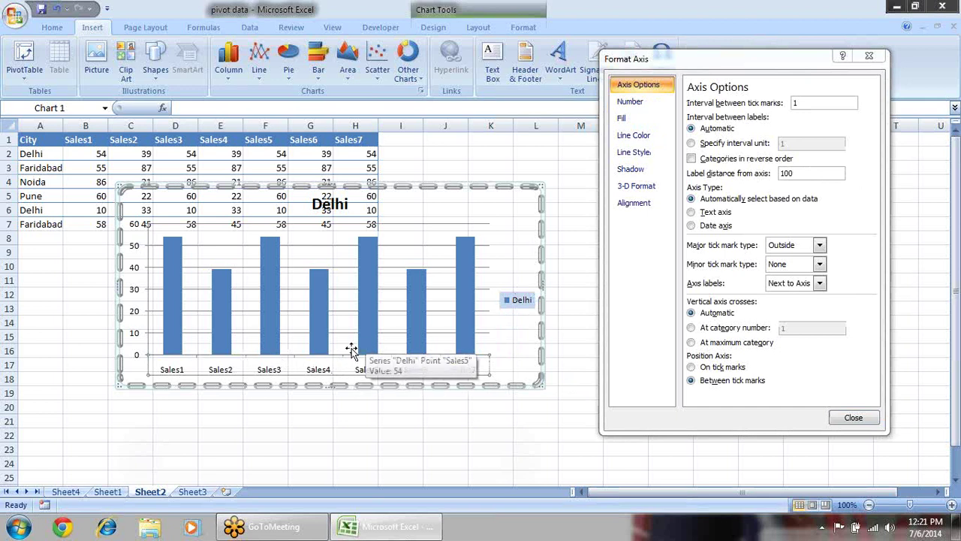
pyautogui.click(653, 104)
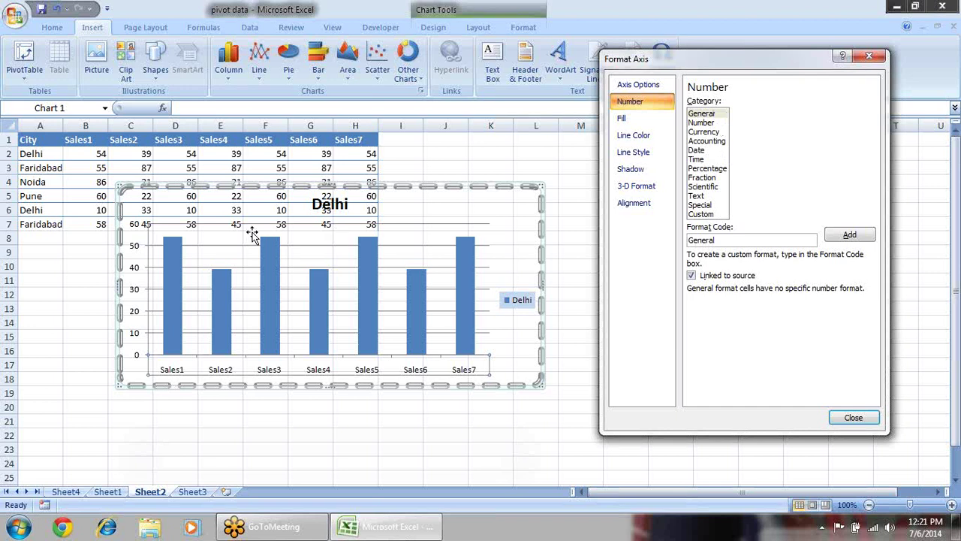
pyautogui.click(136, 232)
pyautogui.moveTo(297, 186); pyautogui.dragTo(315, 248)
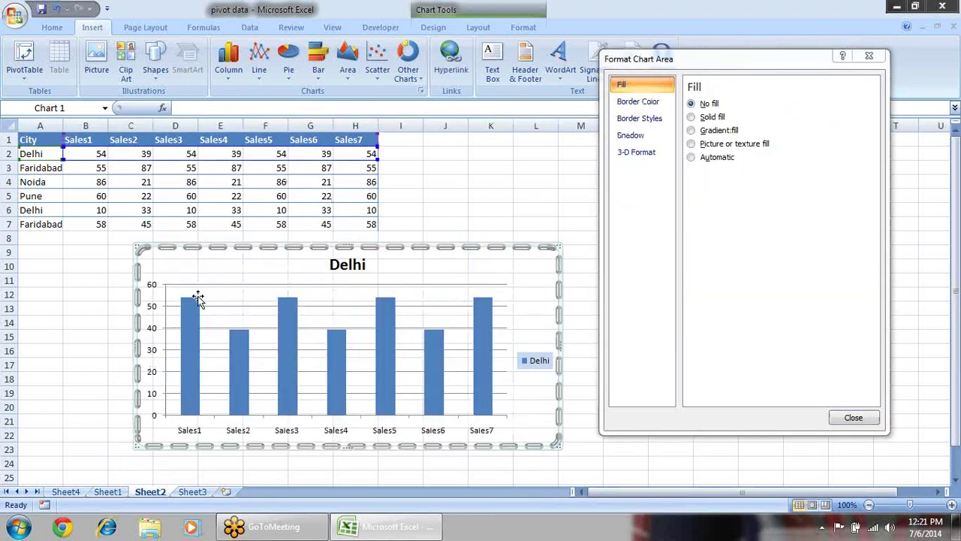
# - Format the vertical axis numbers as Currency, showing $0.00 to $60.00
pyautogui.click(154, 293)
pyautogui.click(640, 105)
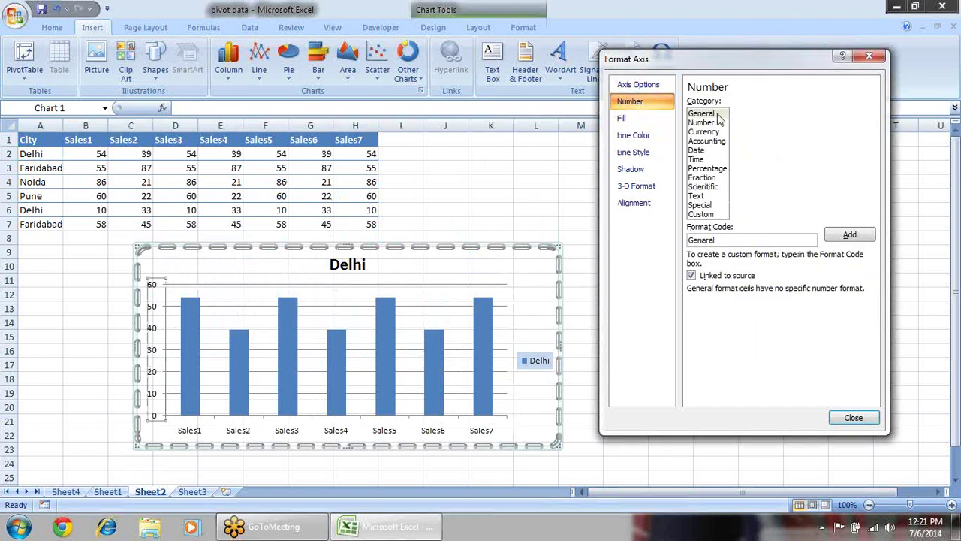
pyautogui.click(704, 132)
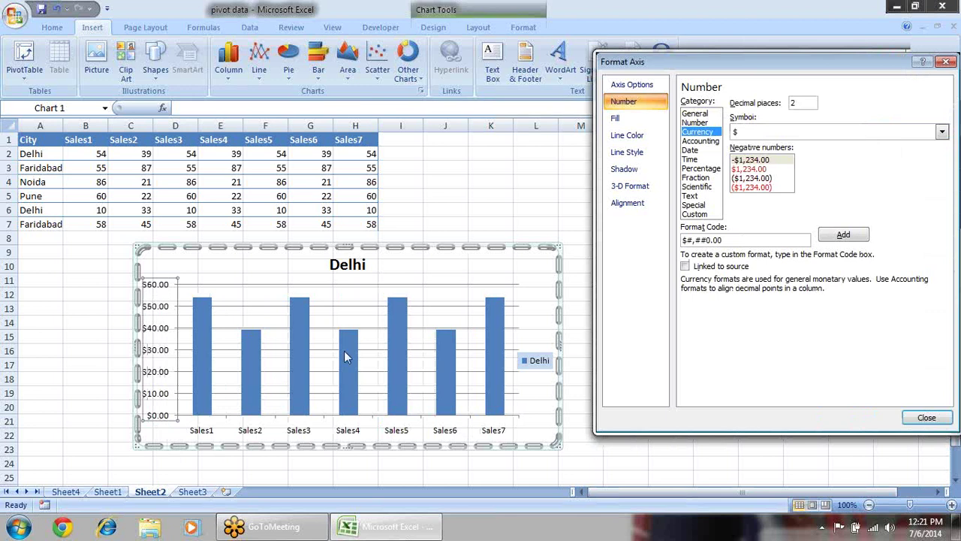
pyautogui.click(650, 85)
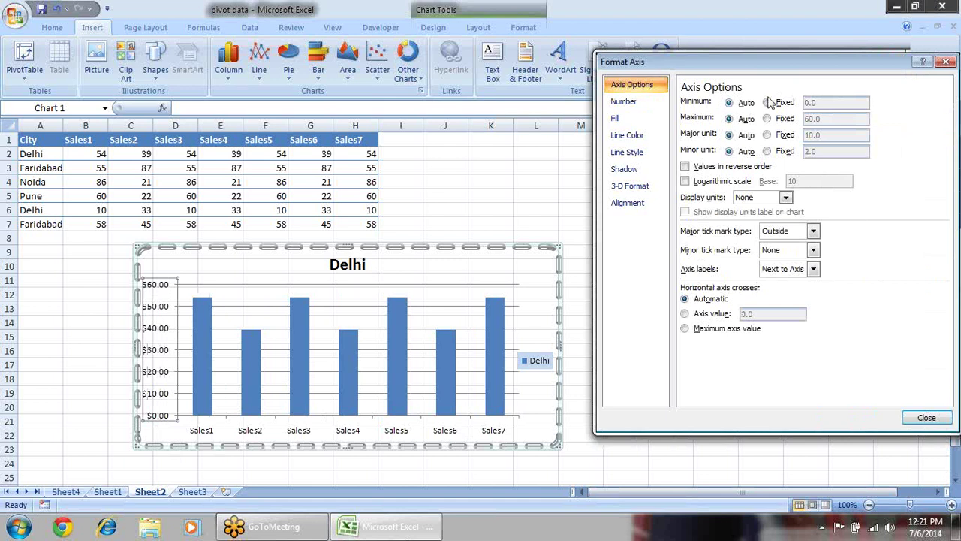
pyautogui.click(357, 436)
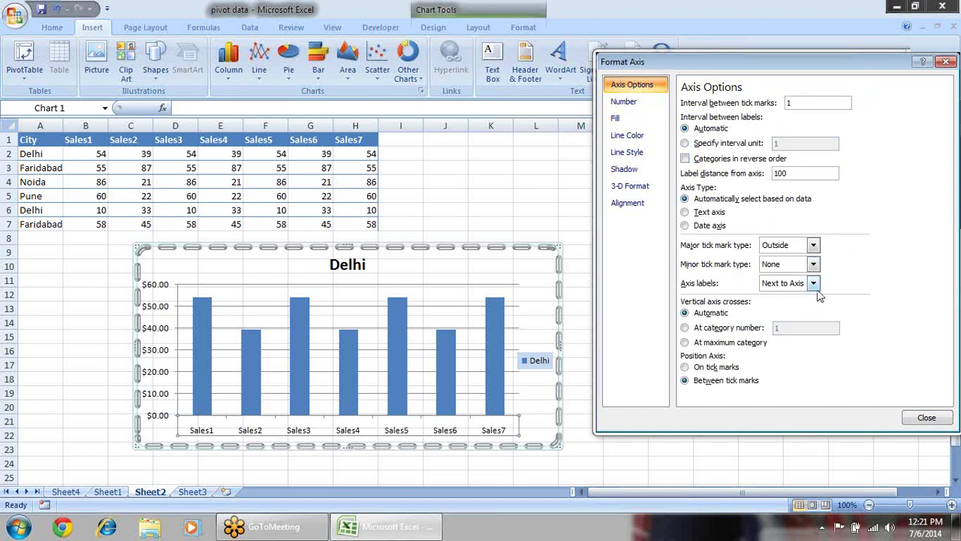
# - Set both the minor and major tick marks on the category axis to Inside
pyautogui.click(814, 264)
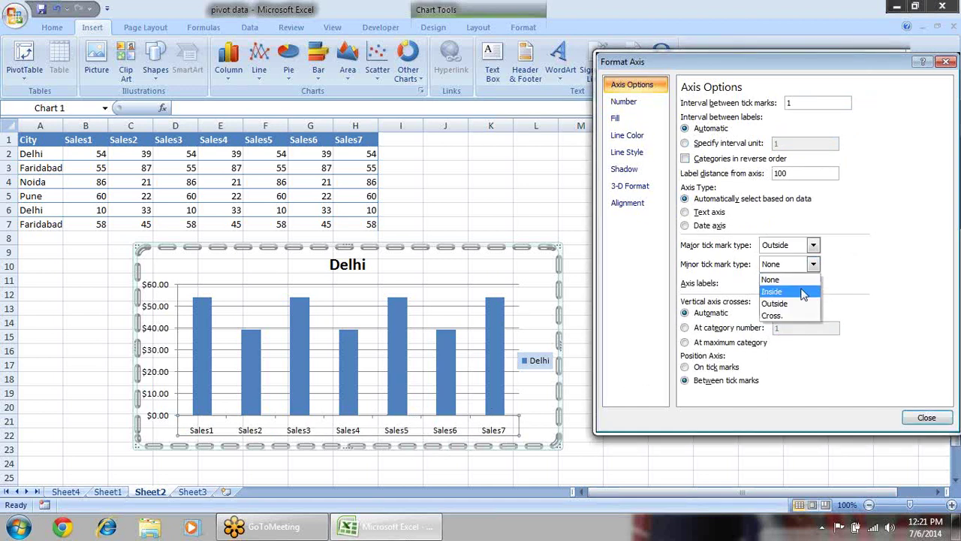
pyautogui.click(803, 292)
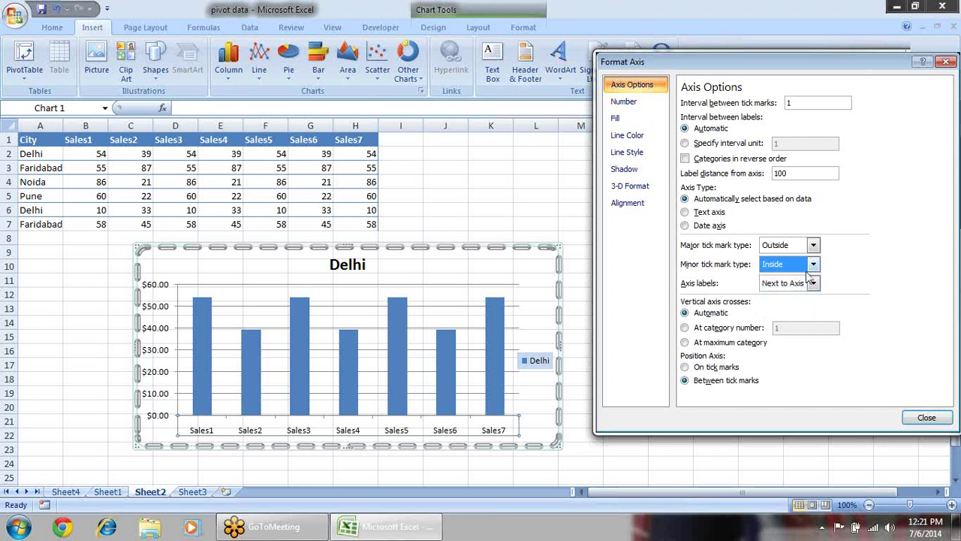
pyautogui.click(811, 244)
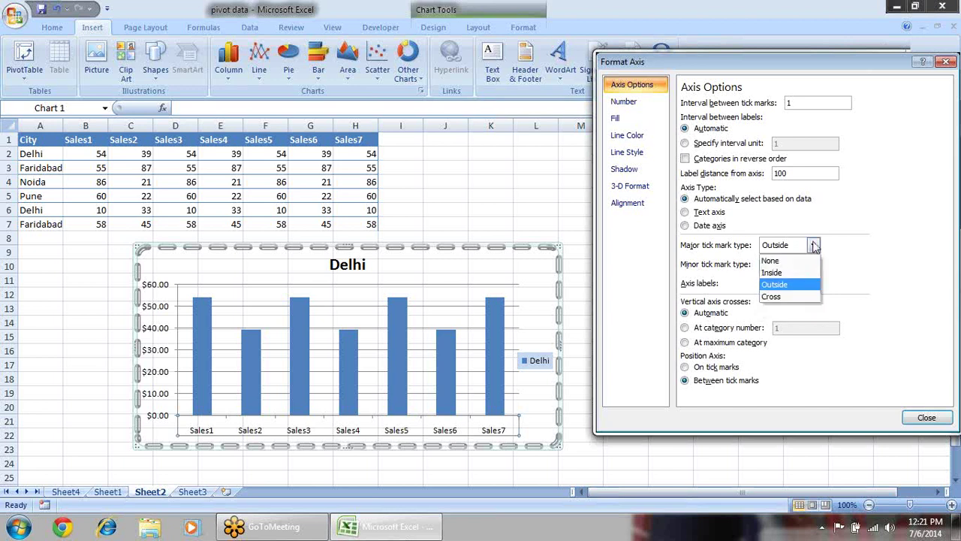
pyautogui.click(787, 273)
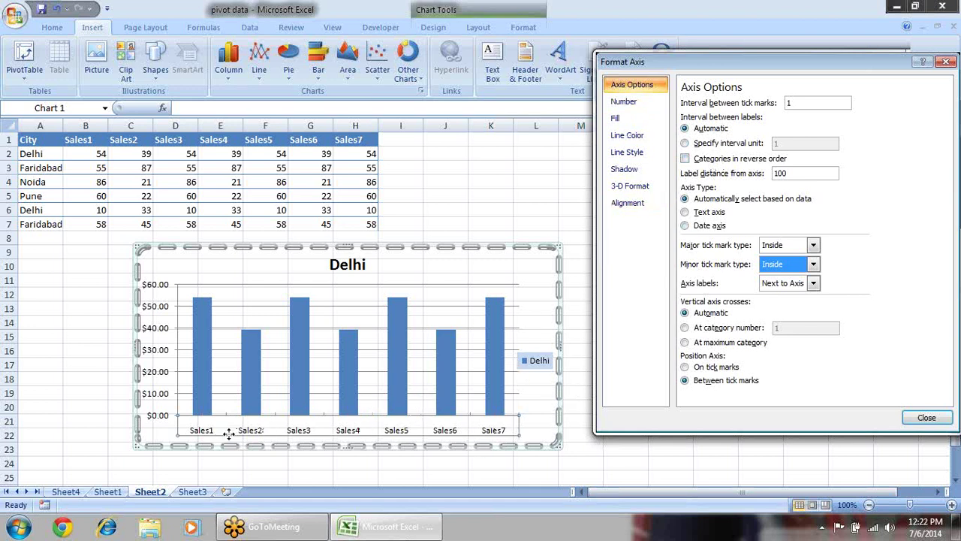
# - Try reversing the category order, restore the Sales1–Sales7 order, and view the number settings
pyautogui.click(707, 161)
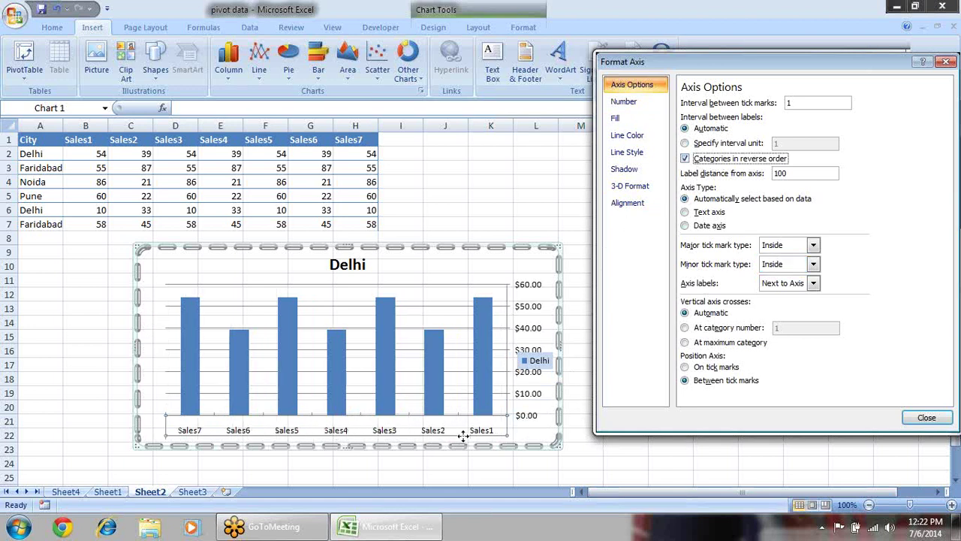
pyautogui.click(715, 161)
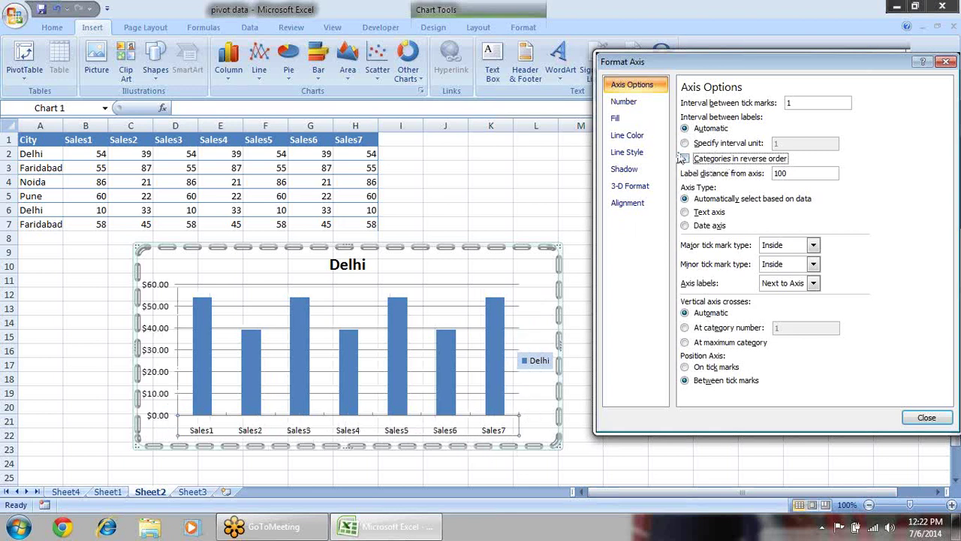
pyautogui.click(640, 104)
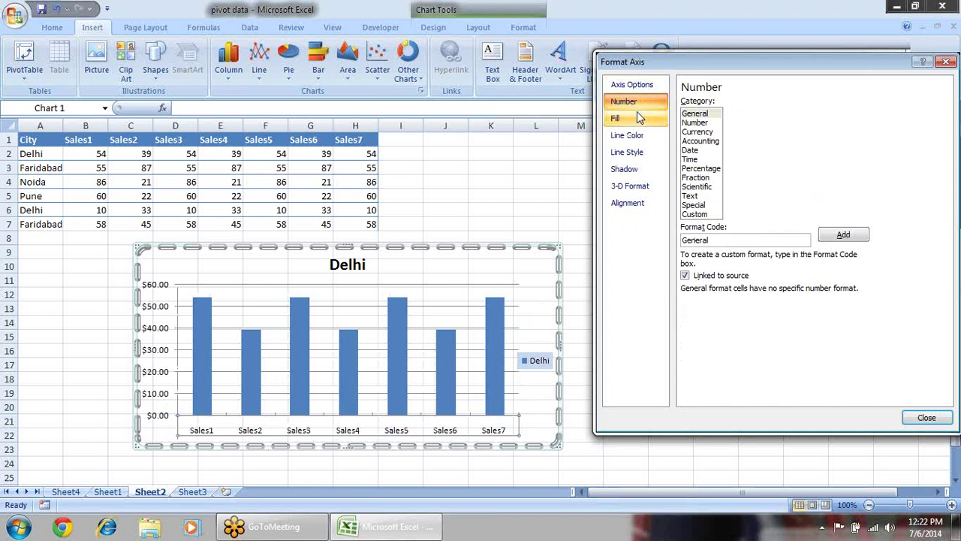
# - Try a solid fill on the category axis, remove it, and view the line colour and style settings
pyautogui.click(639, 117)
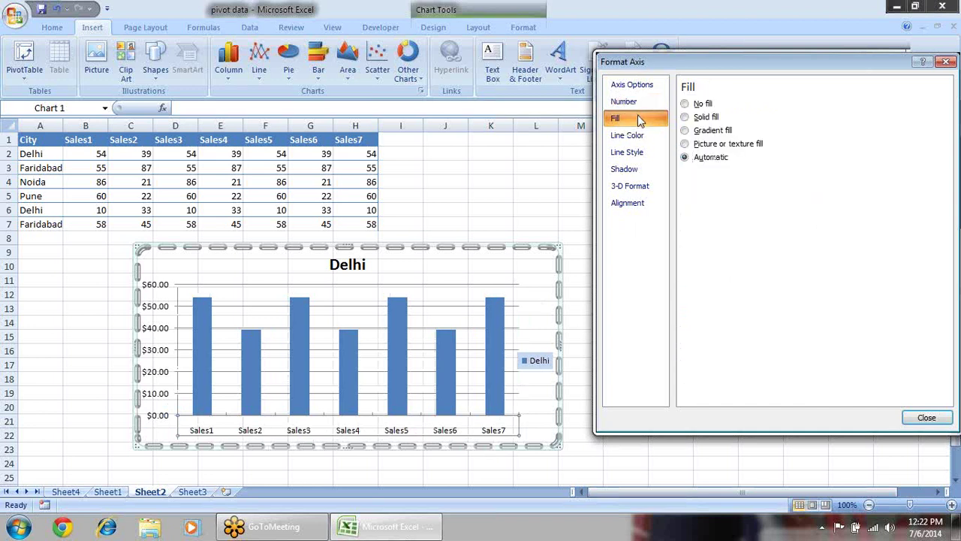
pyautogui.click(698, 118)
pyautogui.click(701, 103)
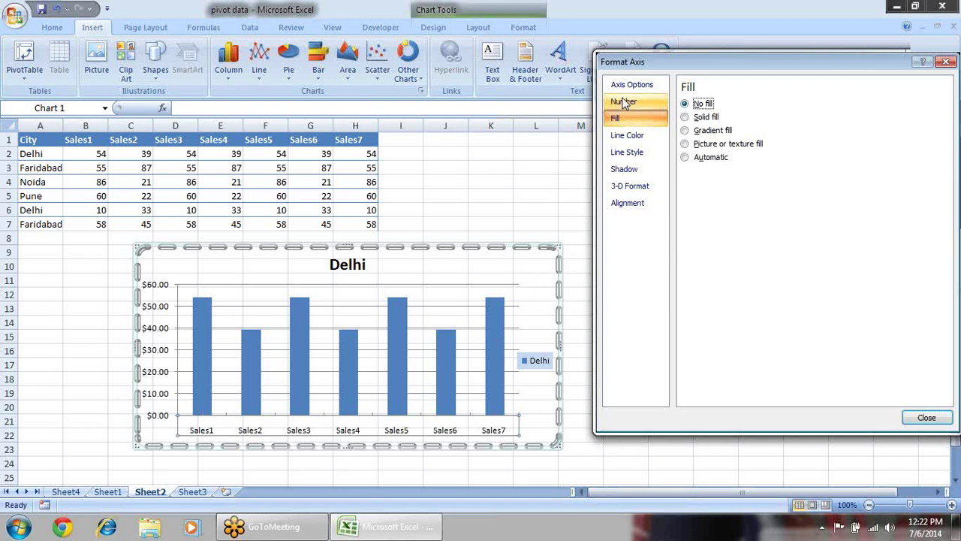
pyautogui.click(638, 137)
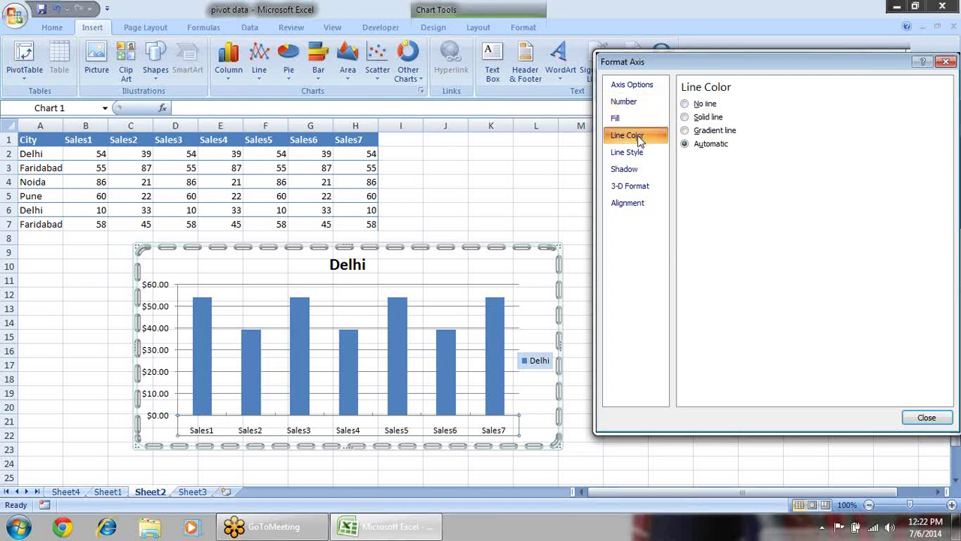
pyautogui.click(649, 154)
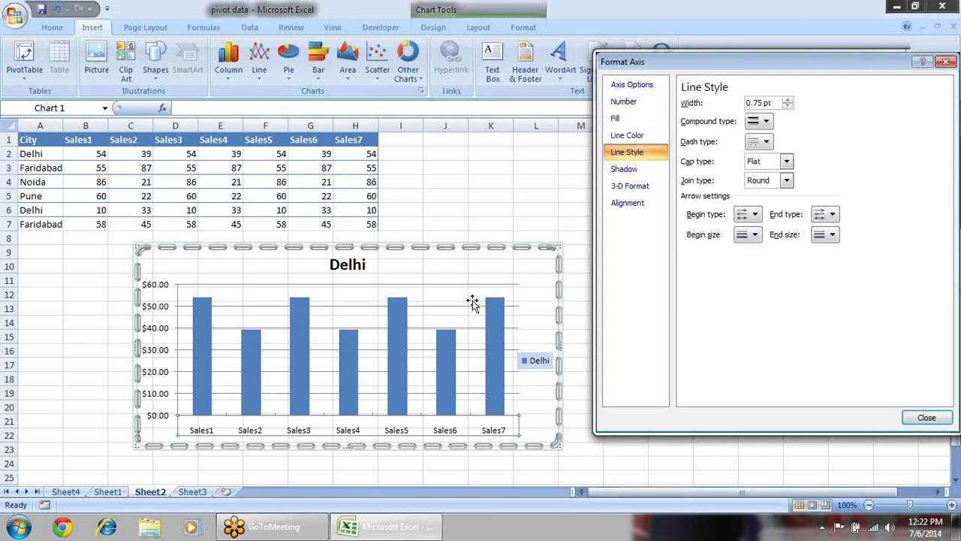
# - Reselect the horizontal axis labels and toggle reverse category order on and off
pyautogui.click(535, 362)
pyautogui.click(502, 432)
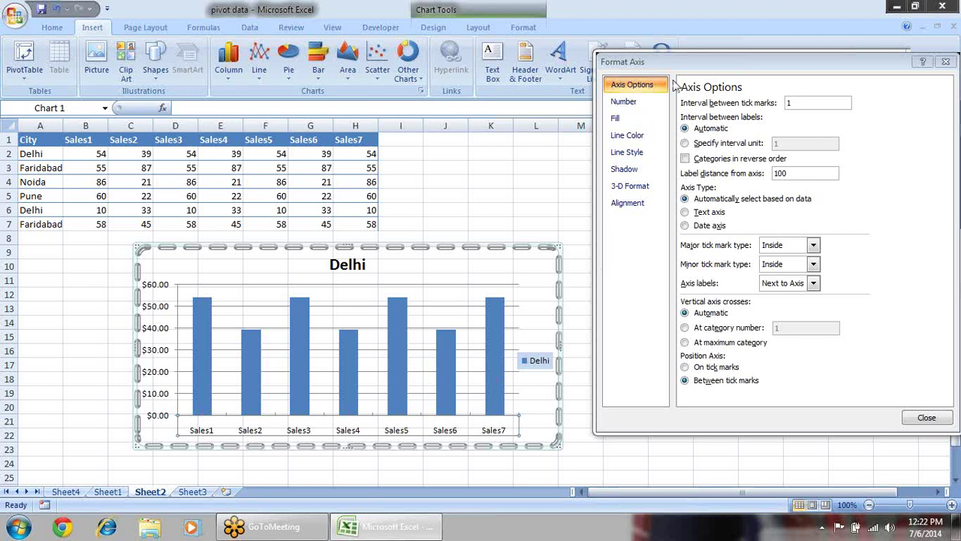
pyautogui.click(652, 103)
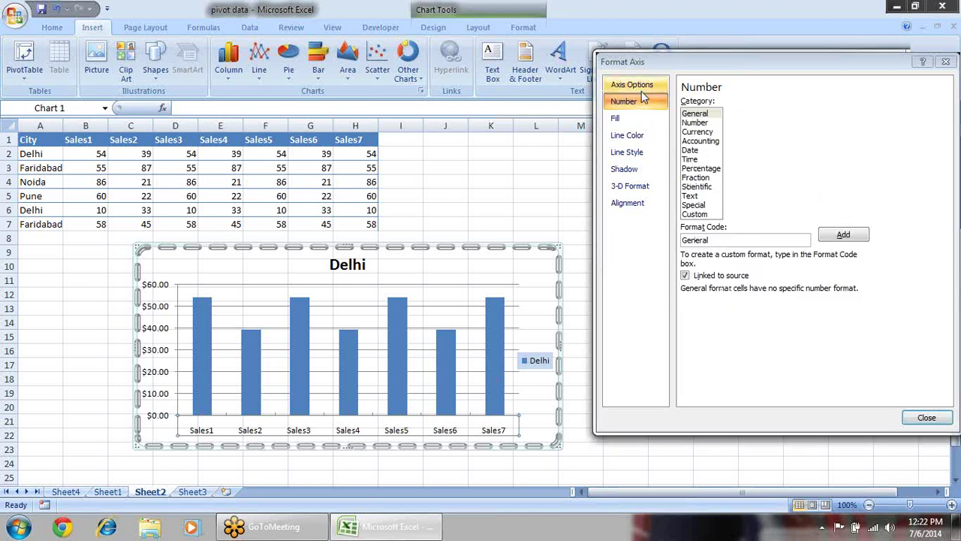
pyautogui.click(640, 87)
pyautogui.click(721, 161)
pyautogui.click(721, 161)
# - Give the category axis a solid fill and view its line colour, style and shadow settings
pyautogui.click(646, 118)
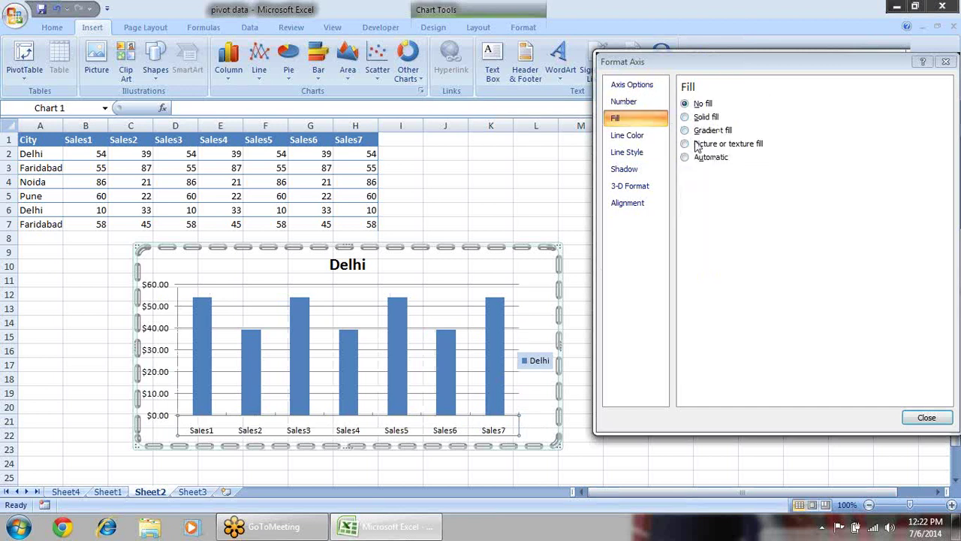
pyautogui.click(686, 120)
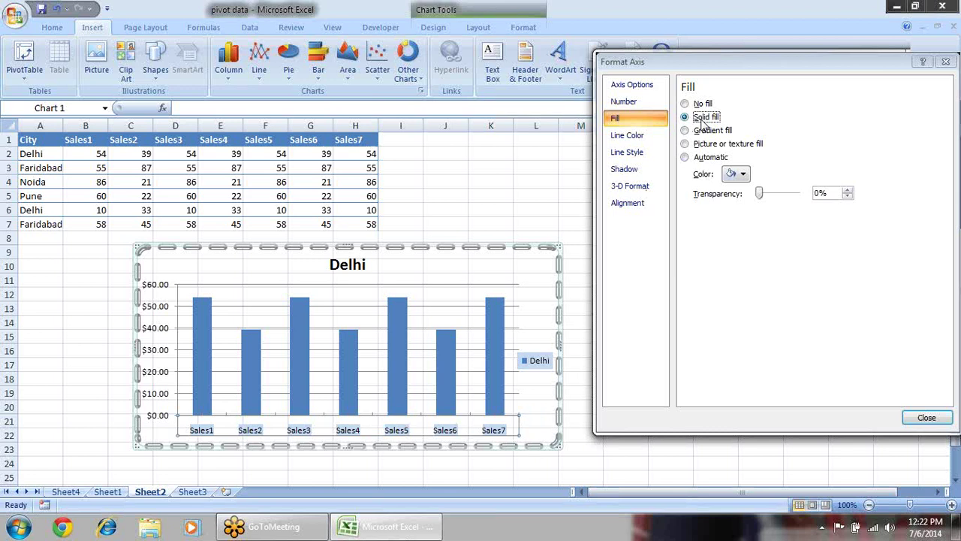
pyautogui.click(637, 136)
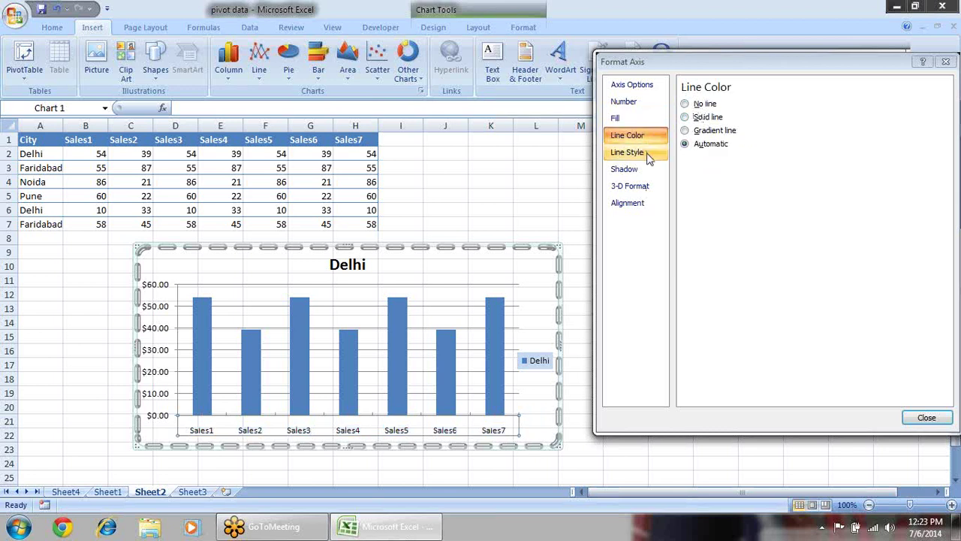
pyautogui.click(650, 158)
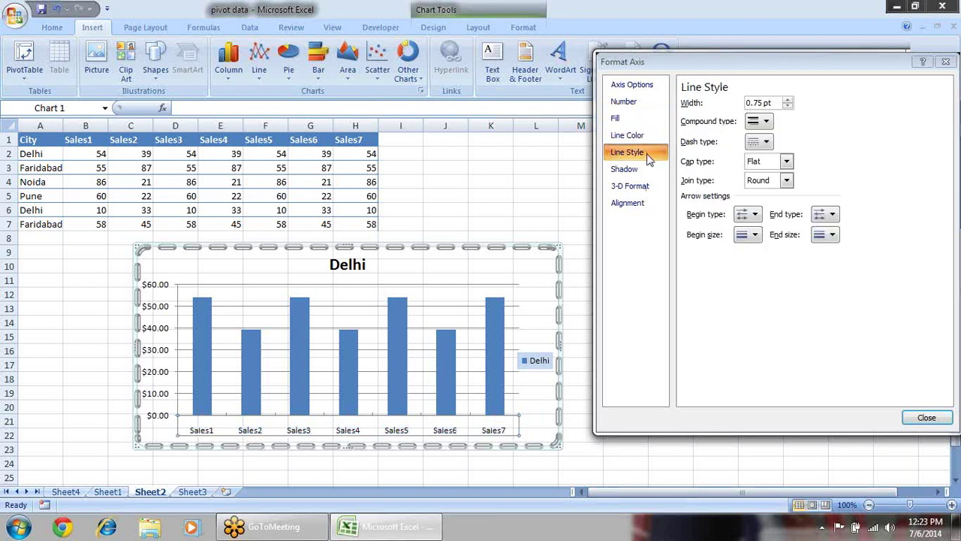
pyautogui.click(651, 171)
pyautogui.click(644, 203)
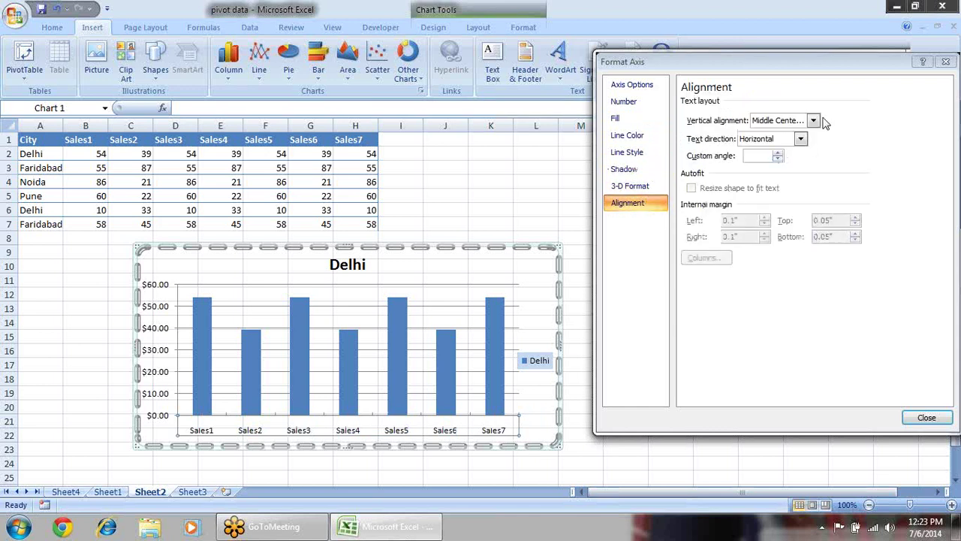
# - Move the chart up over the table and set the axis labels' vertical alignment to Top
pyautogui.moveTo(457, 253); pyautogui.dragTo(420, 178)
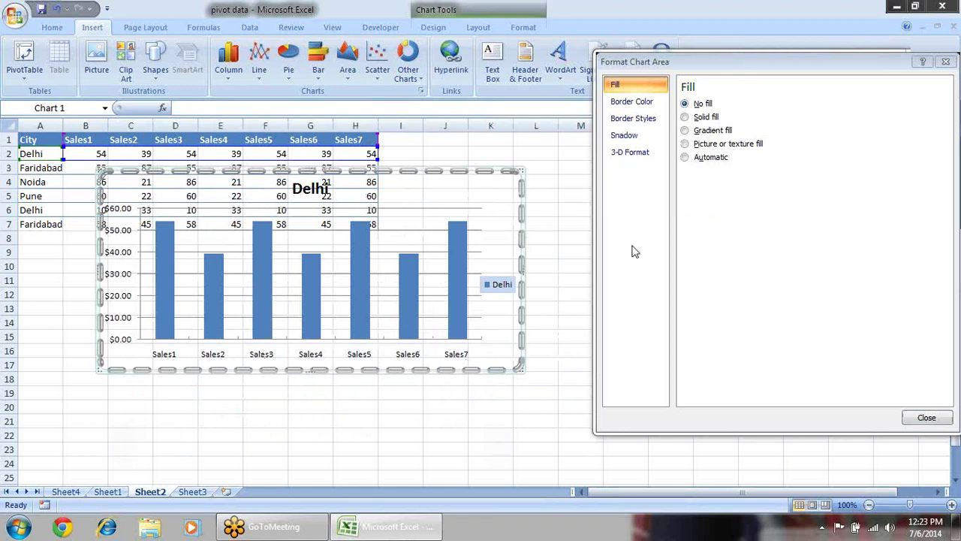
pyautogui.click(412, 358)
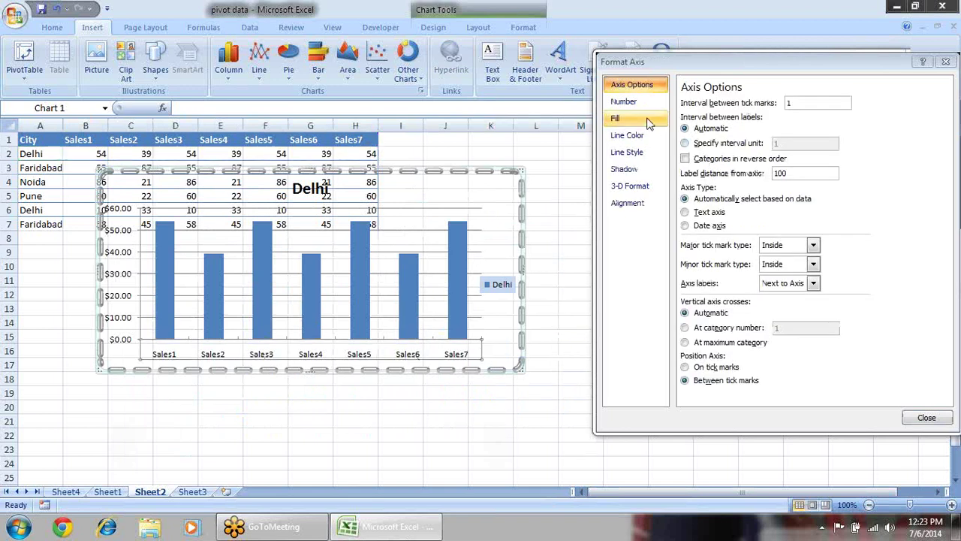
pyautogui.click(627, 203)
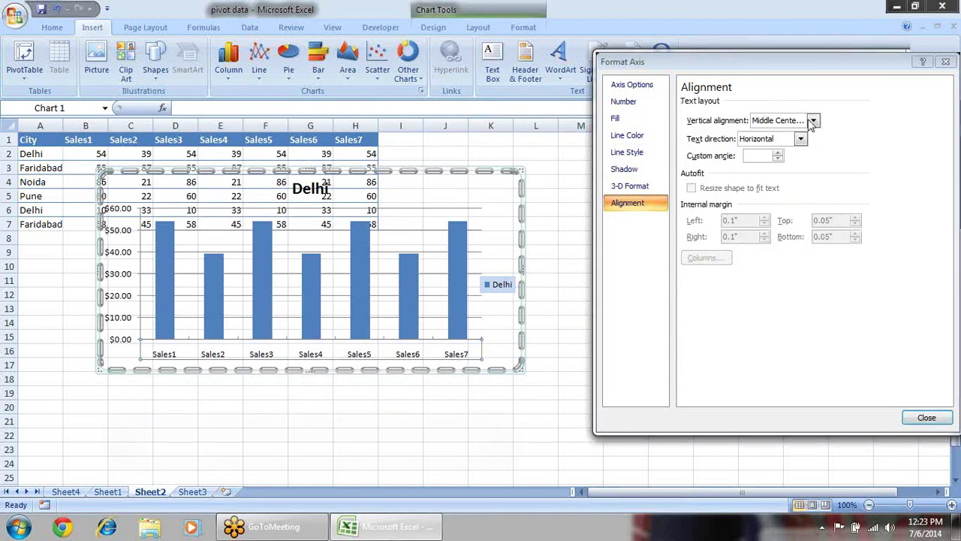
pyautogui.click(812, 122)
pyautogui.click(806, 151)
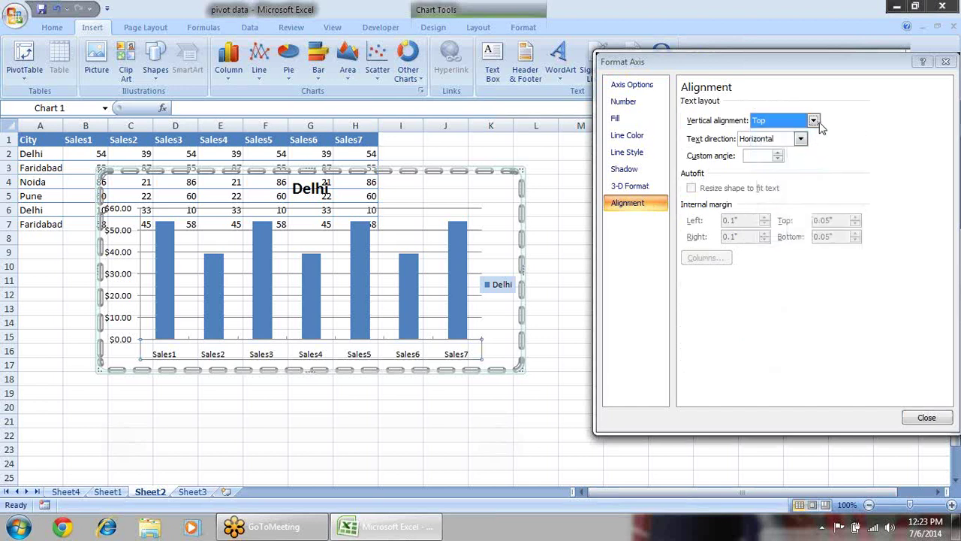
pyautogui.click(814, 122)
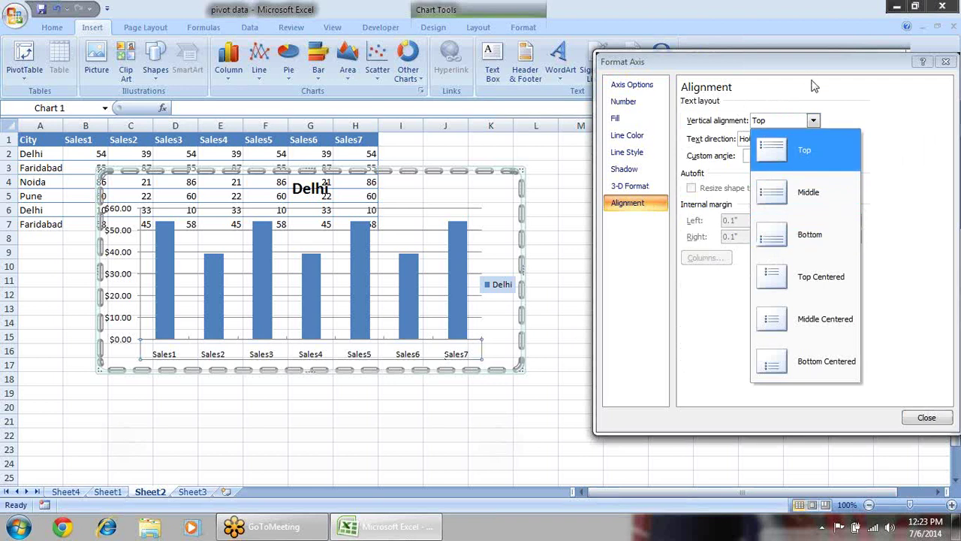
pyautogui.click(792, 150)
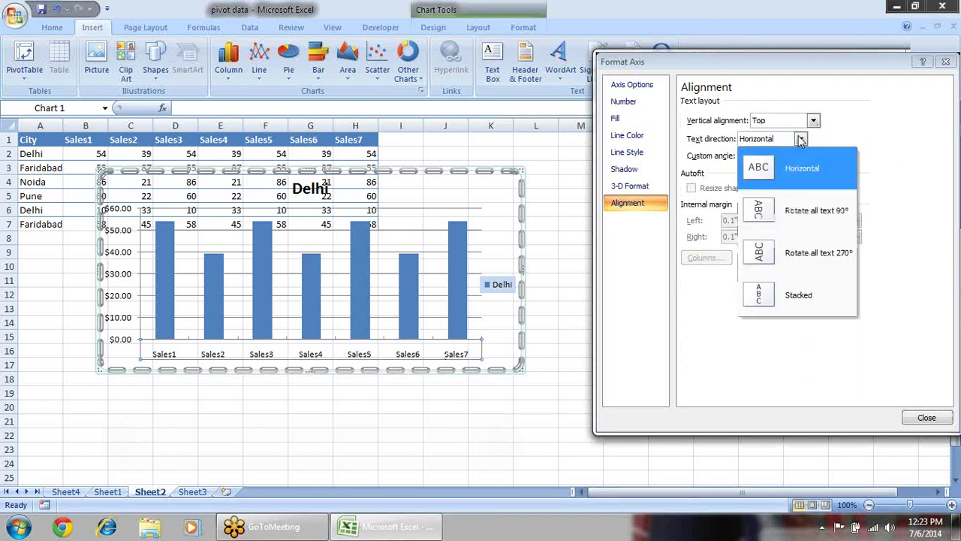
# - Try rotating the axis labels 90°, 270° and stacked, then return them to horizontal
pyautogui.click(814, 122)
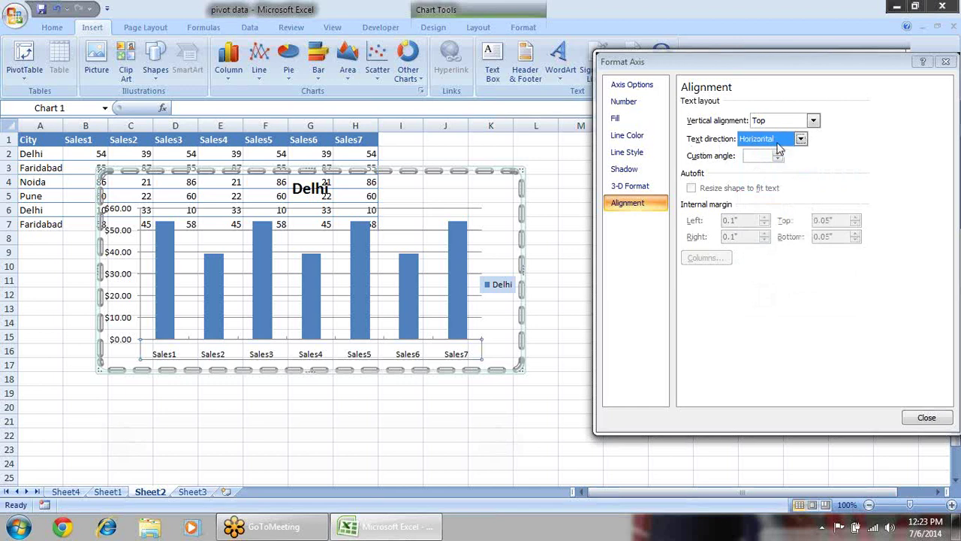
pyautogui.click(801, 139)
pyautogui.click(792, 205)
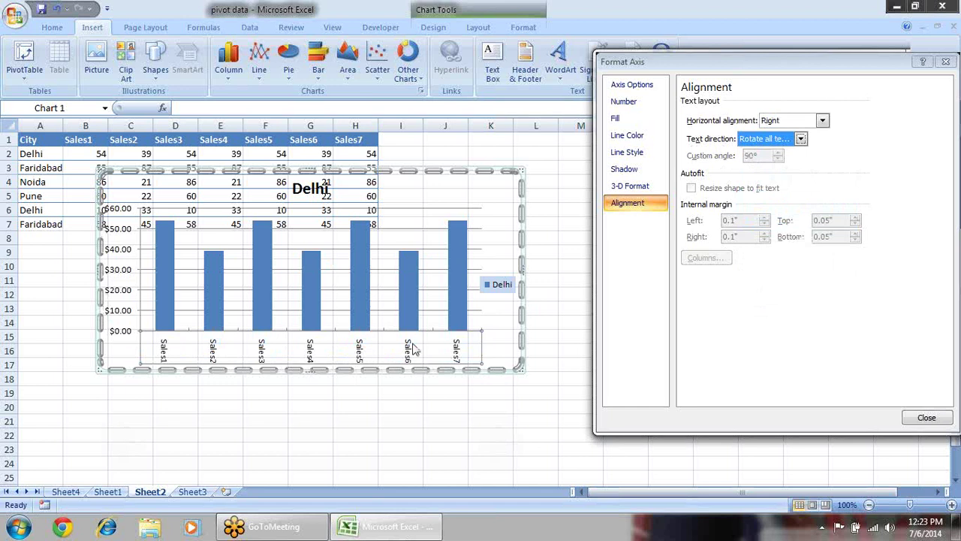
pyautogui.click(801, 139)
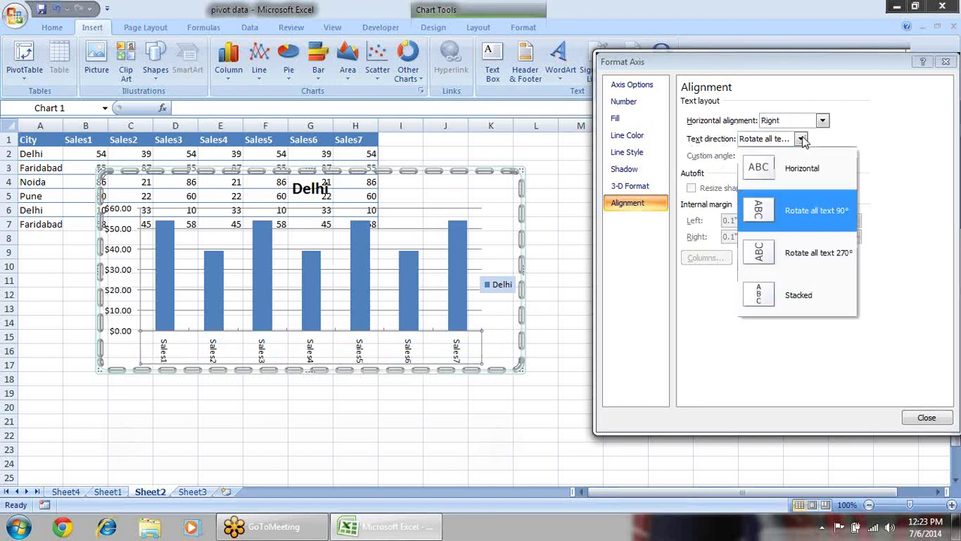
pyautogui.click(786, 245)
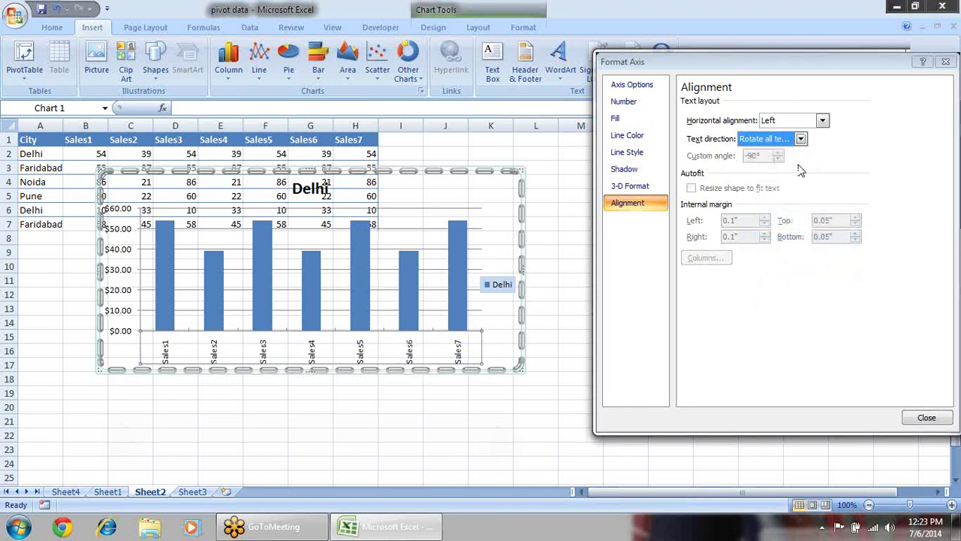
pyautogui.click(800, 139)
pyautogui.click(795, 295)
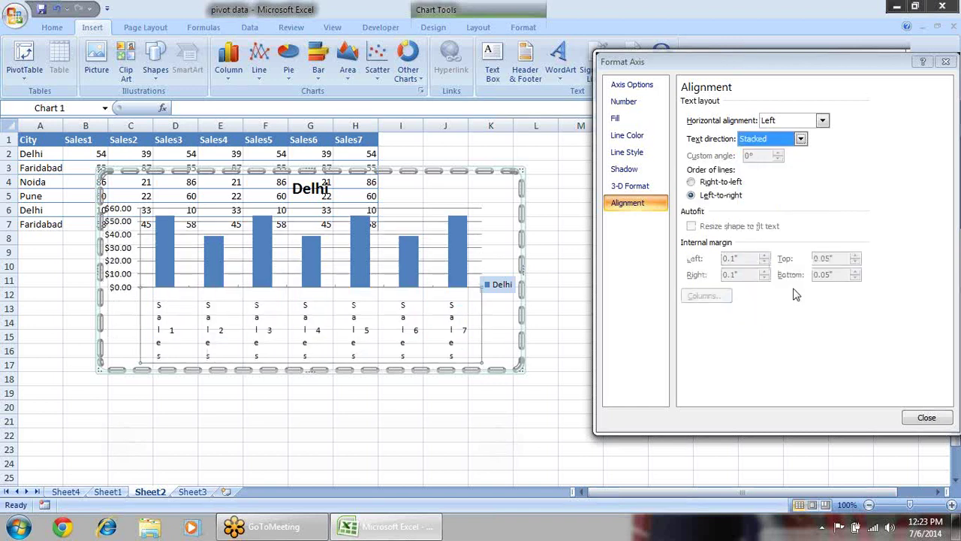
pyautogui.click(801, 139)
pyautogui.click(798, 166)
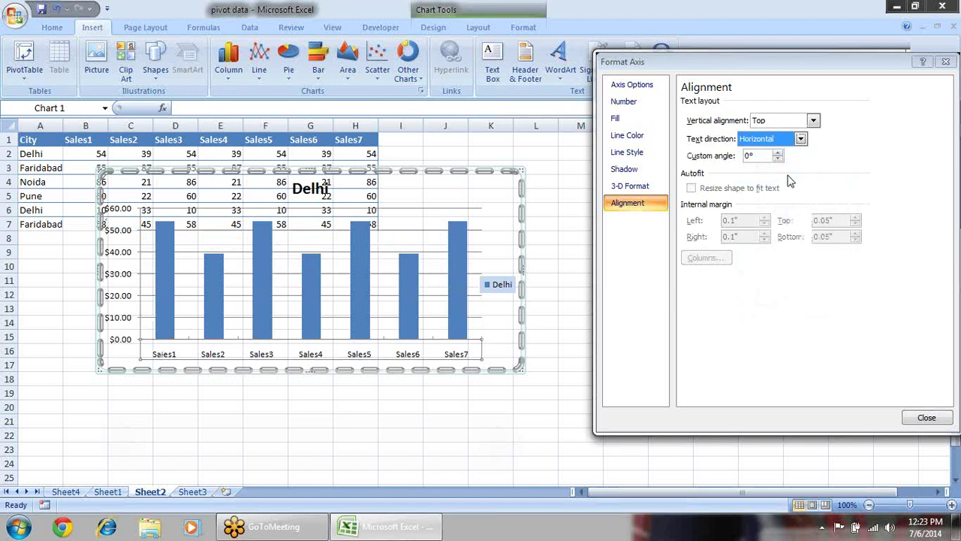
# - Set the custom label angle to 45°, then back to 0°, and select the Delhi series
pyautogui.click(764, 158)
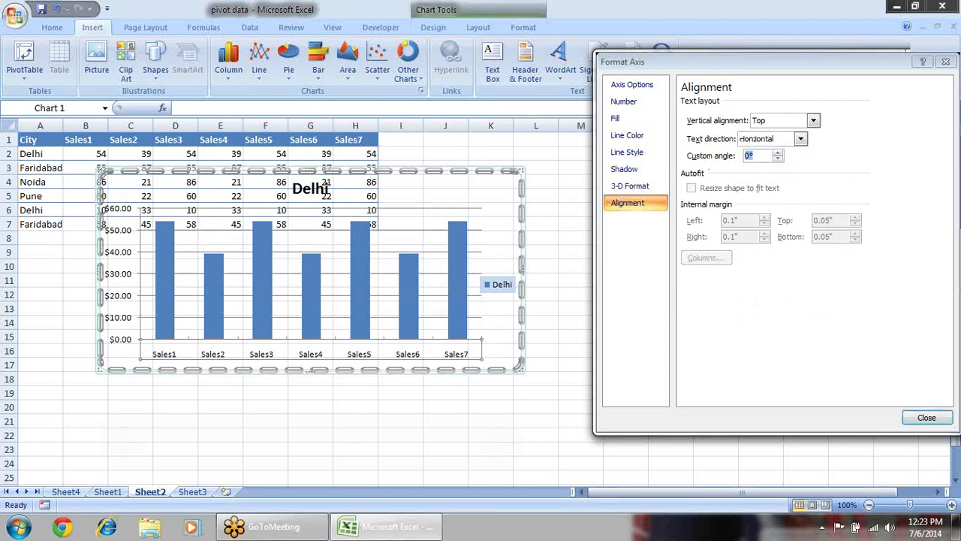
pyautogui.write('45')
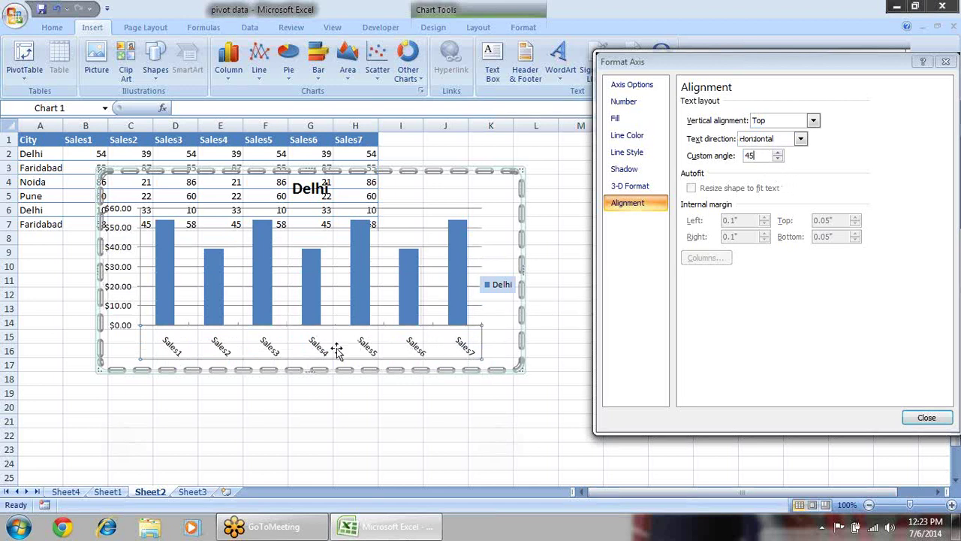
pyautogui.moveTo(755, 154); pyautogui.dragTo(729, 155)
pyautogui.write('0')
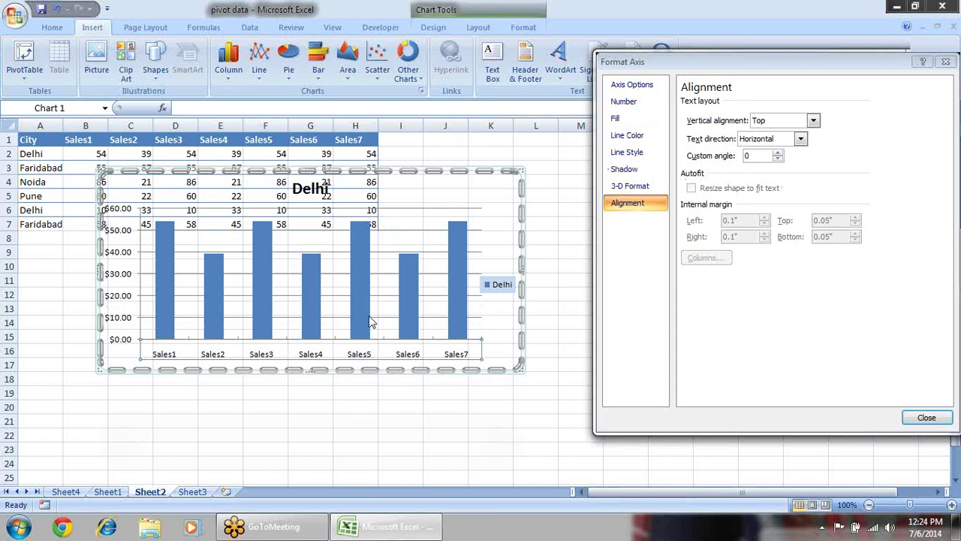
pyautogui.click(368, 256)
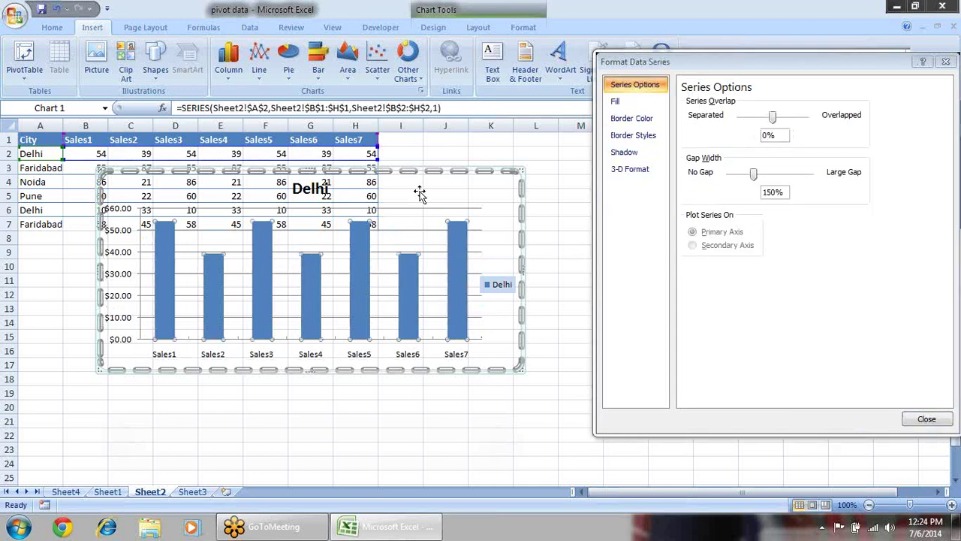
# - Move the chart lower and extend its source range to row 3 to add the Faridabad series
pyautogui.moveTo(420, 172); pyautogui.dragTo(414, 222)
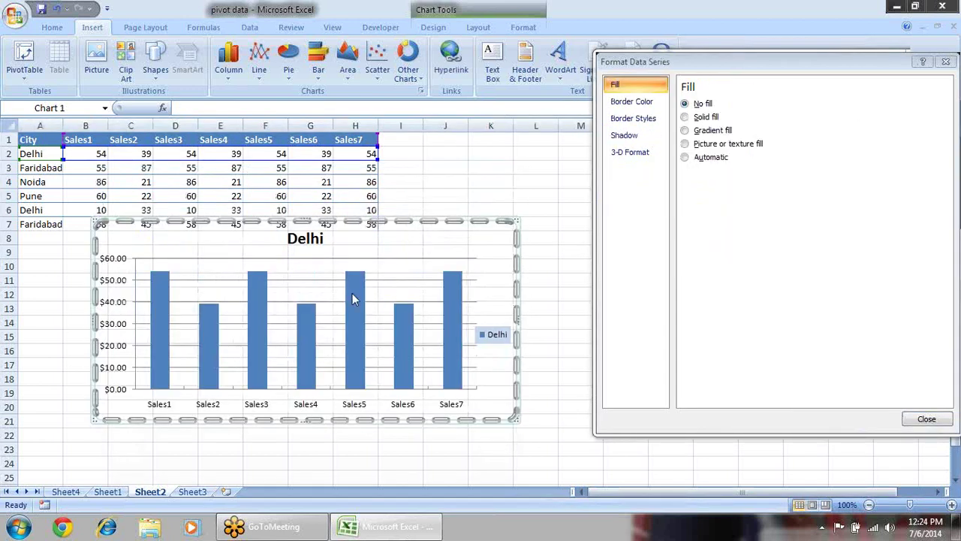
pyautogui.click(352, 293)
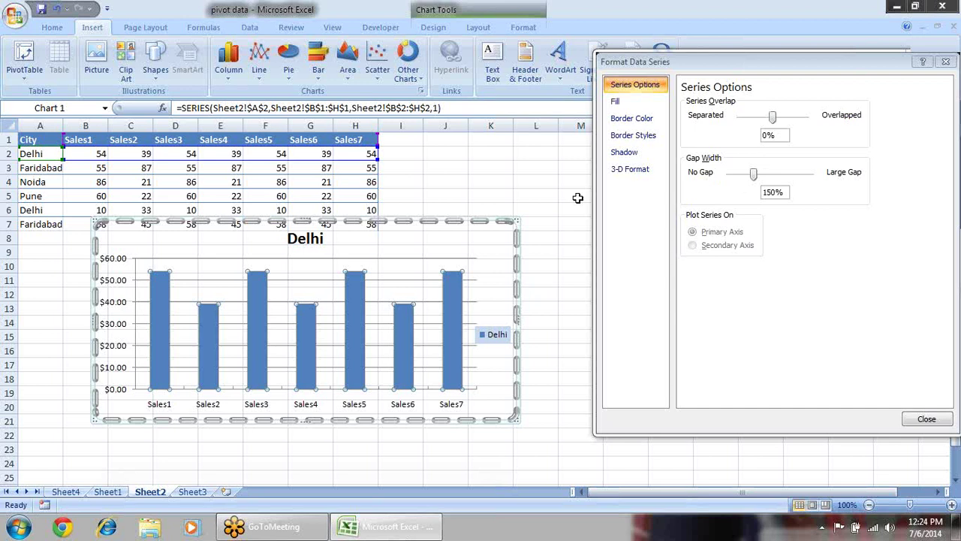
pyautogui.moveTo(382, 156); pyautogui.dragTo(391, 175)
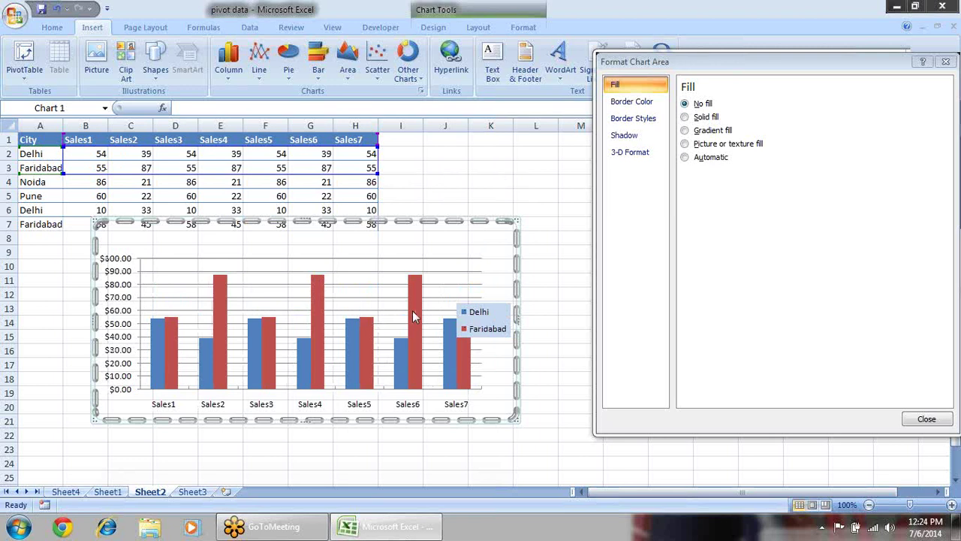
pyautogui.click(482, 313)
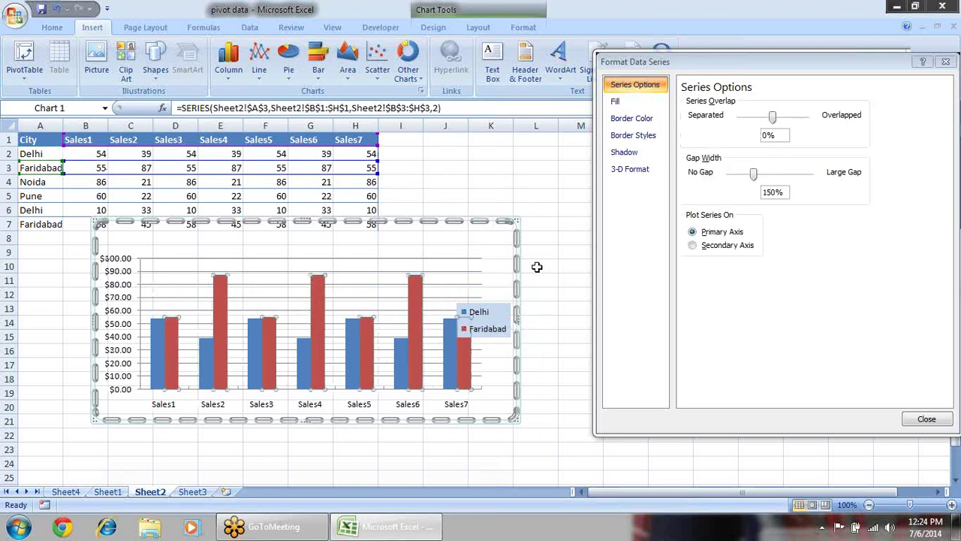
# - Set the Faridabad series overlap to -14% and the gap width to 202%
pyautogui.moveTo(773, 119); pyautogui.dragTo(804, 124)
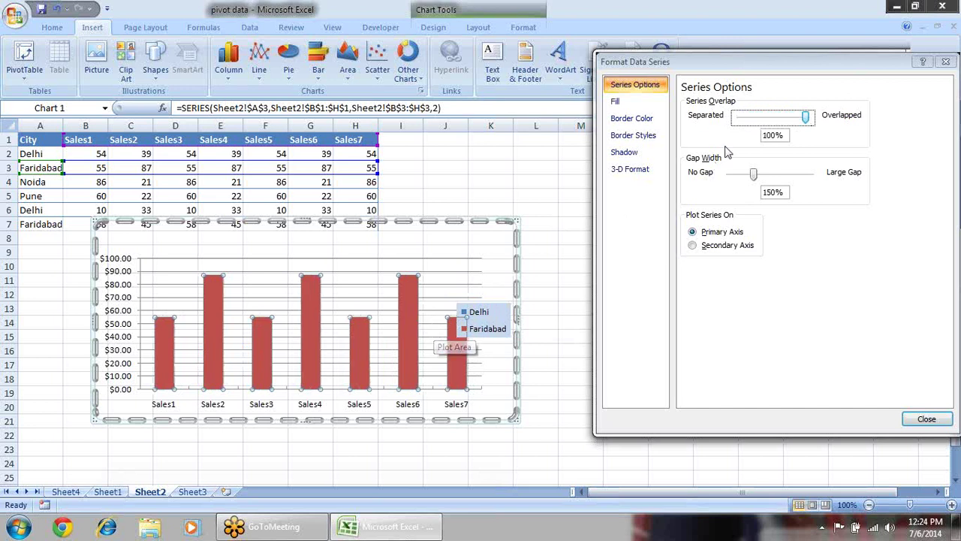
pyautogui.moveTo(804, 121); pyautogui.dragTo(775, 123)
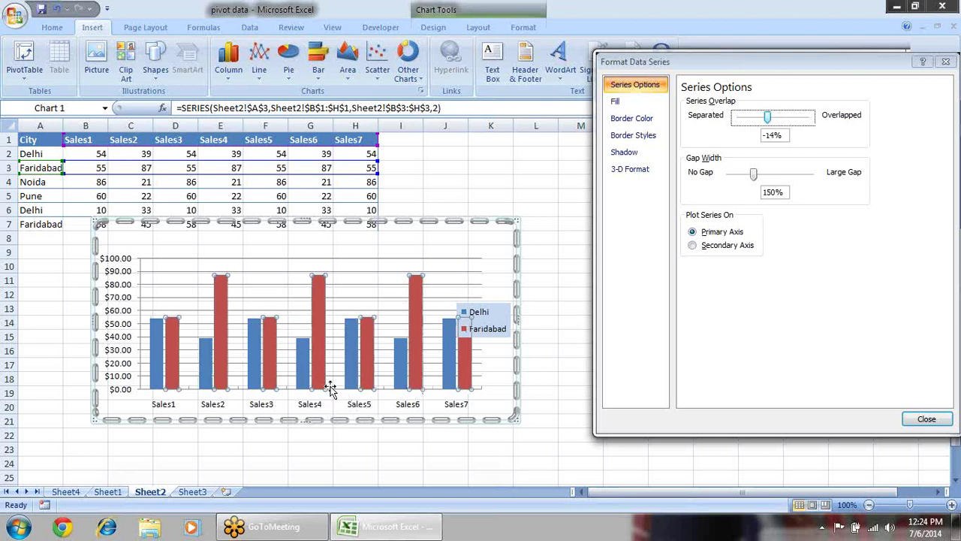
pyautogui.click(955, 43)
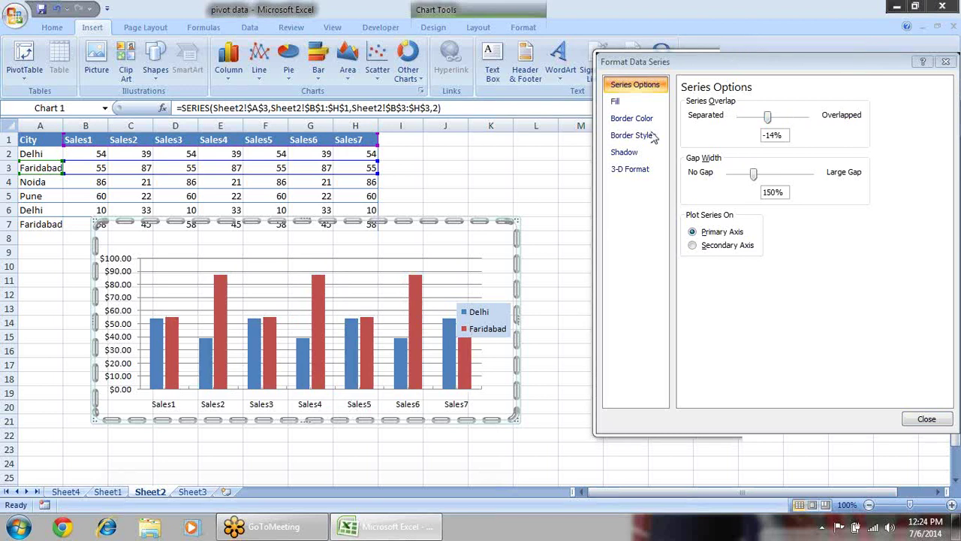
pyautogui.moveTo(754, 174); pyautogui.dragTo(720, 185)
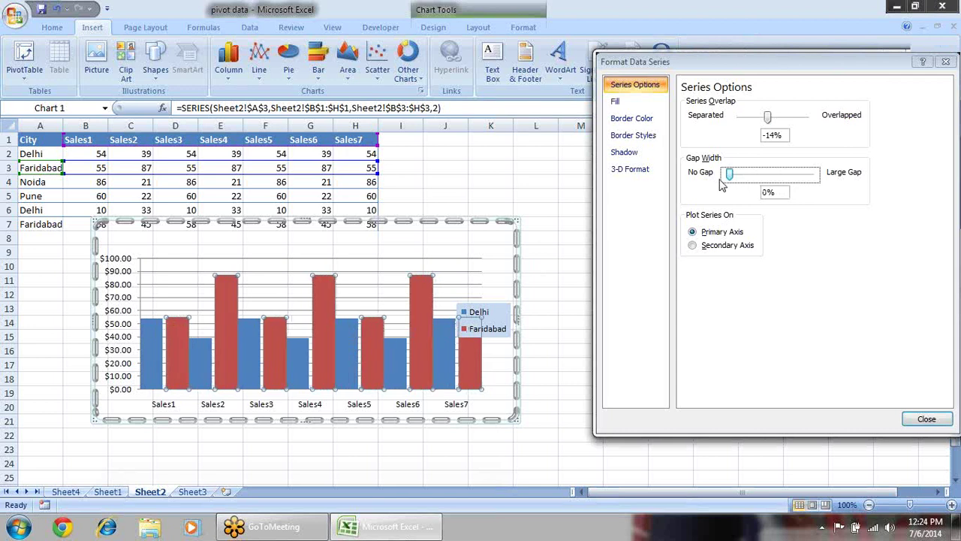
pyautogui.moveTo(733, 183); pyautogui.dragTo(762, 182)
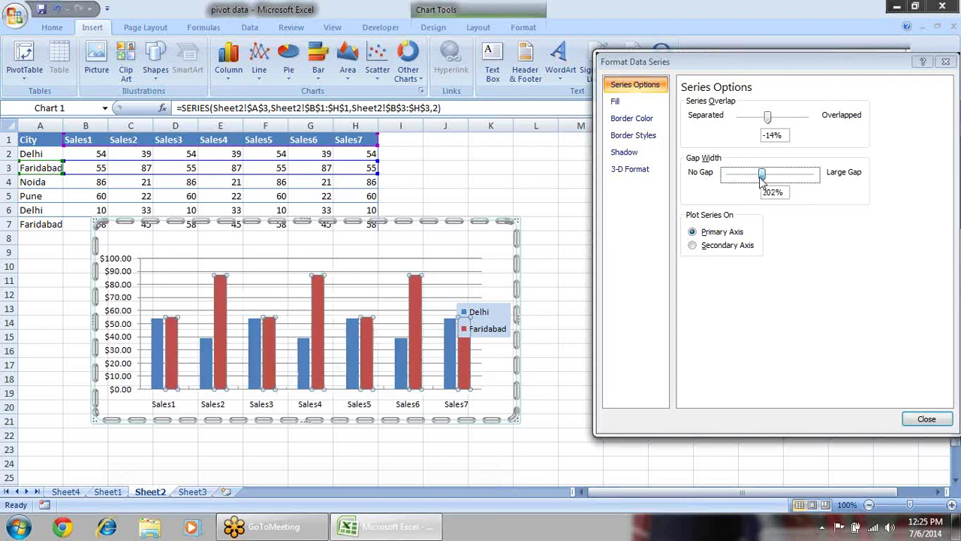
# - Try plotting Faridabad on a secondary axis twice, leaving it on the primary axis
pyautogui.click(733, 247)
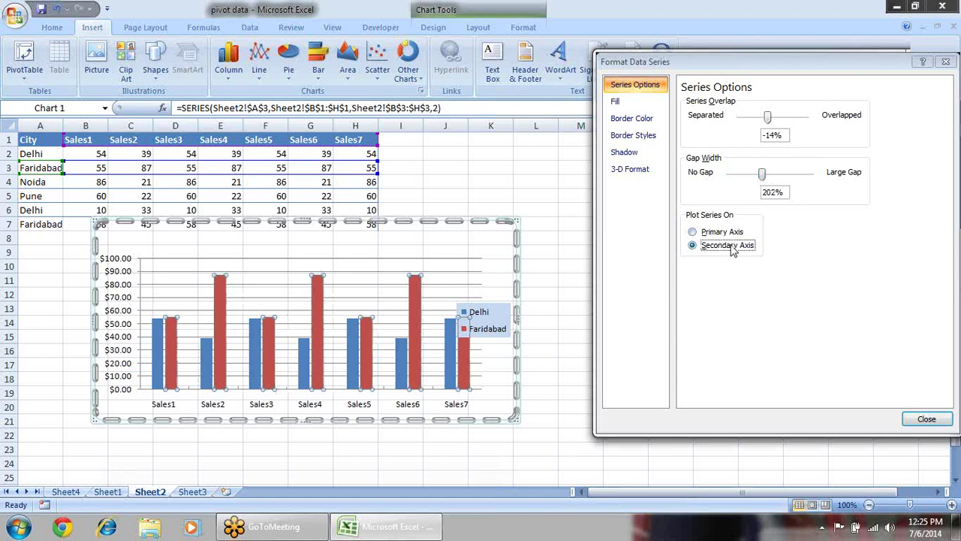
pyautogui.click(732, 237)
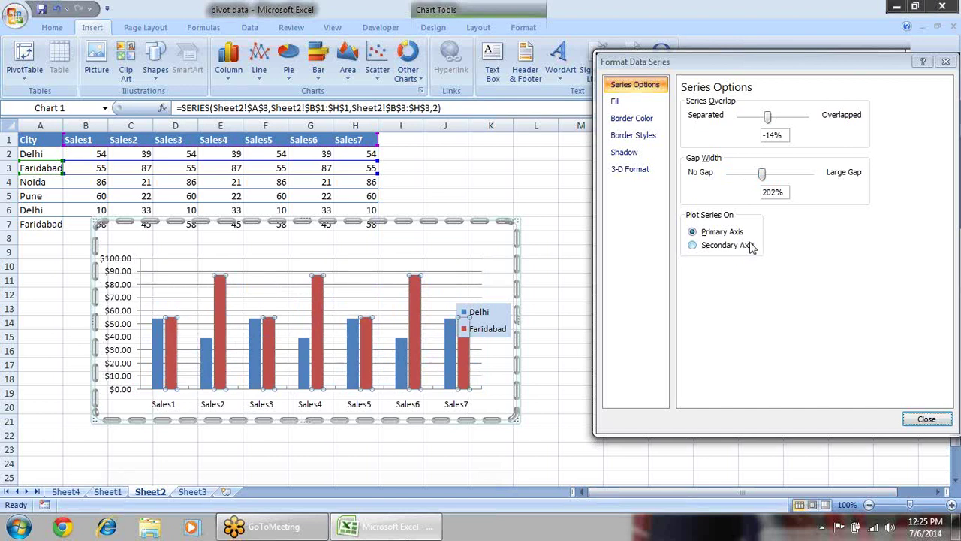
pyautogui.click(743, 253)
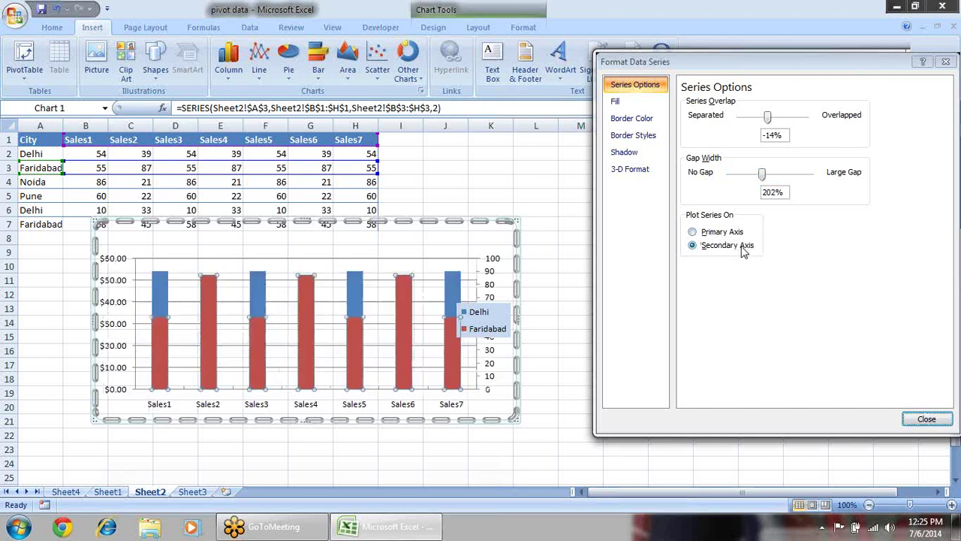
pyautogui.click(734, 232)
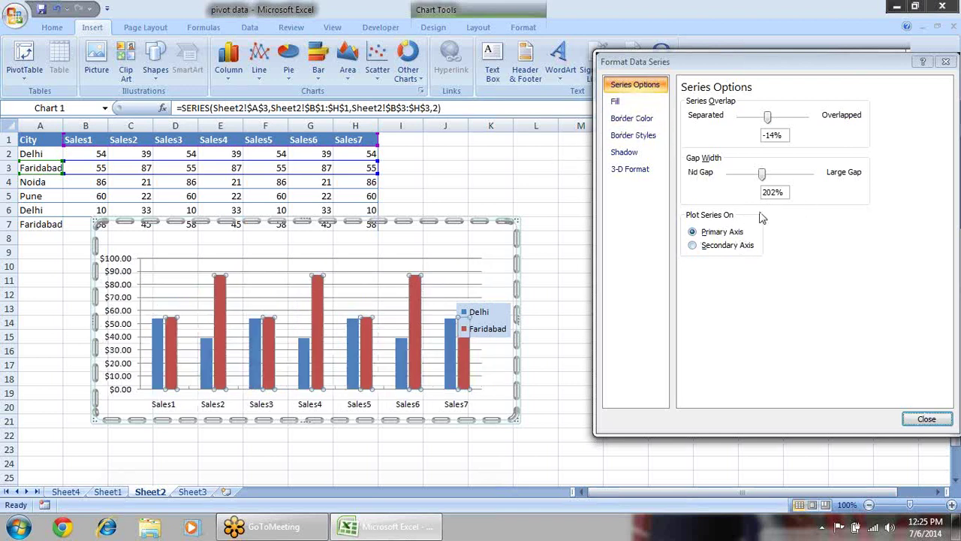
# - Give the Faridabad columns a solid light pink fill
pyautogui.click(640, 102)
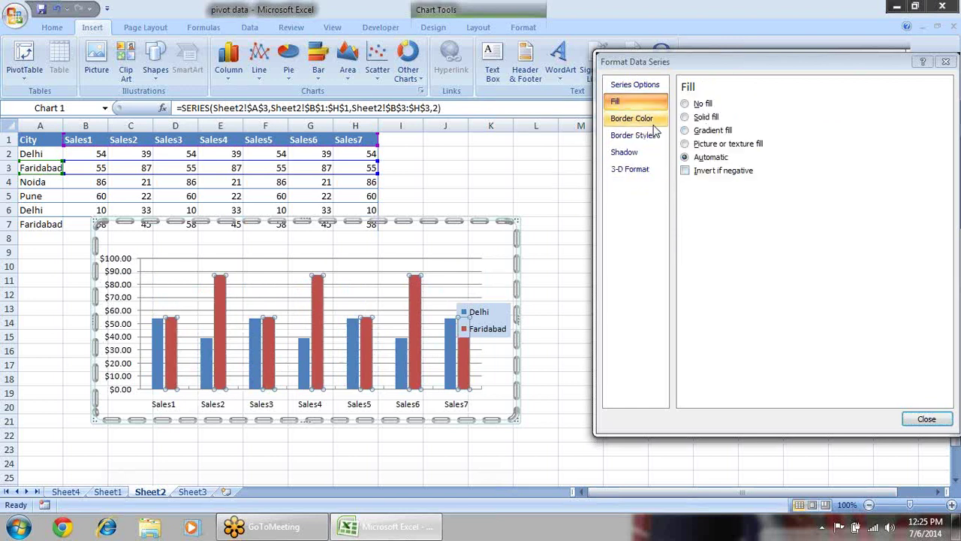
pyautogui.click(703, 117)
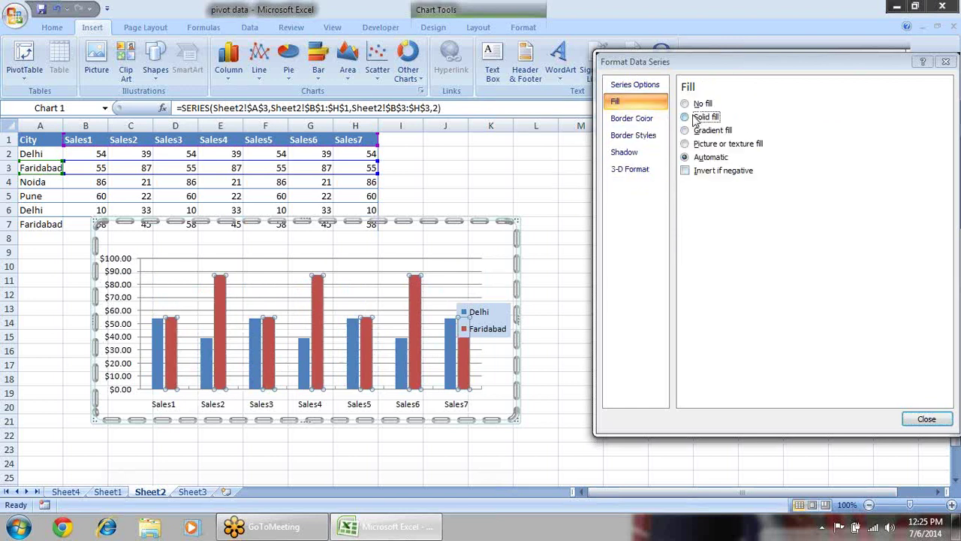
pyautogui.click(747, 187)
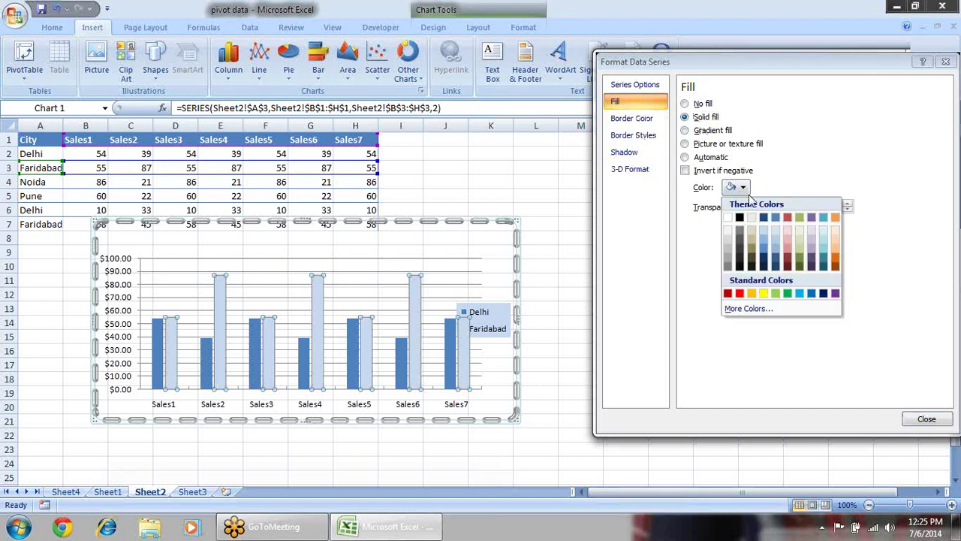
pyautogui.click(788, 247)
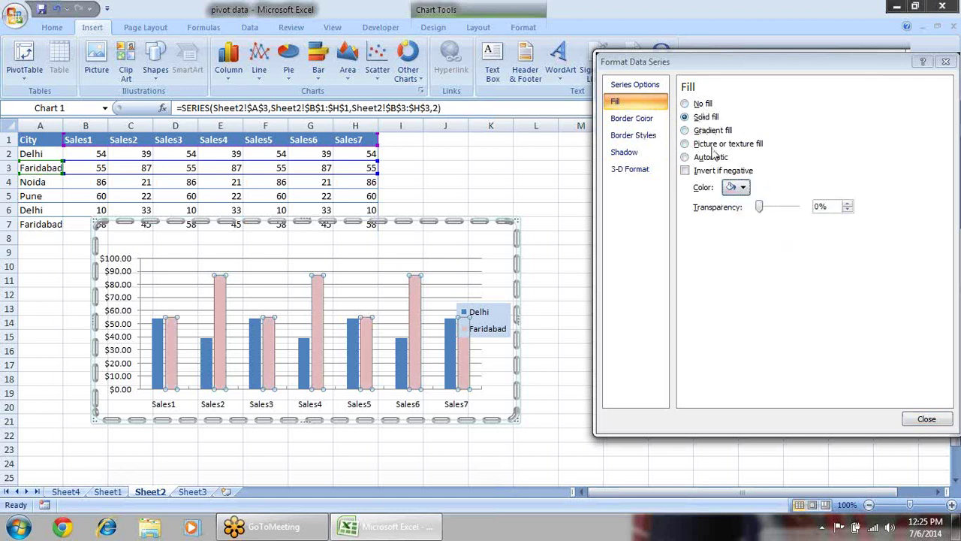
# - Try gradient, picture and no fill, restore the solid pink fill, and select the Sales6 column
pyautogui.click(696, 133)
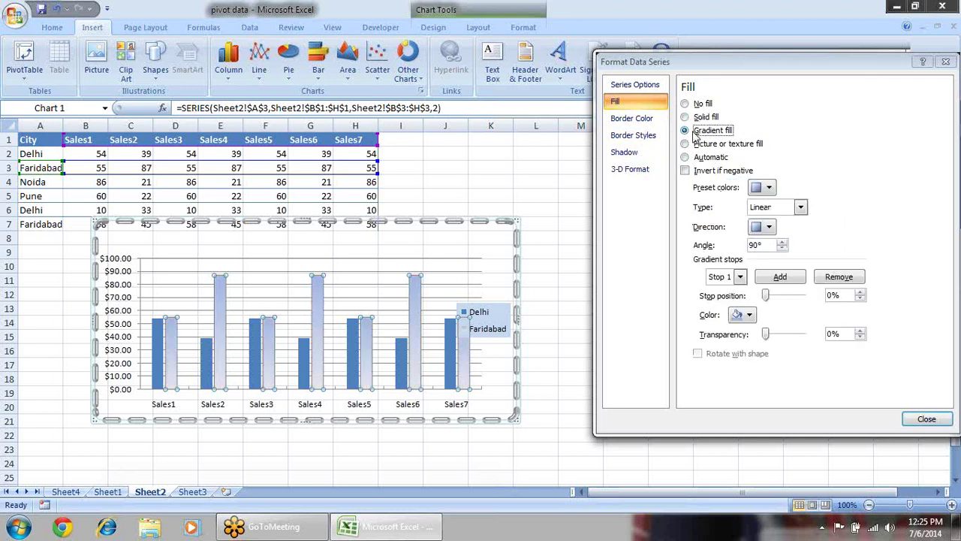
pyautogui.click(699, 145)
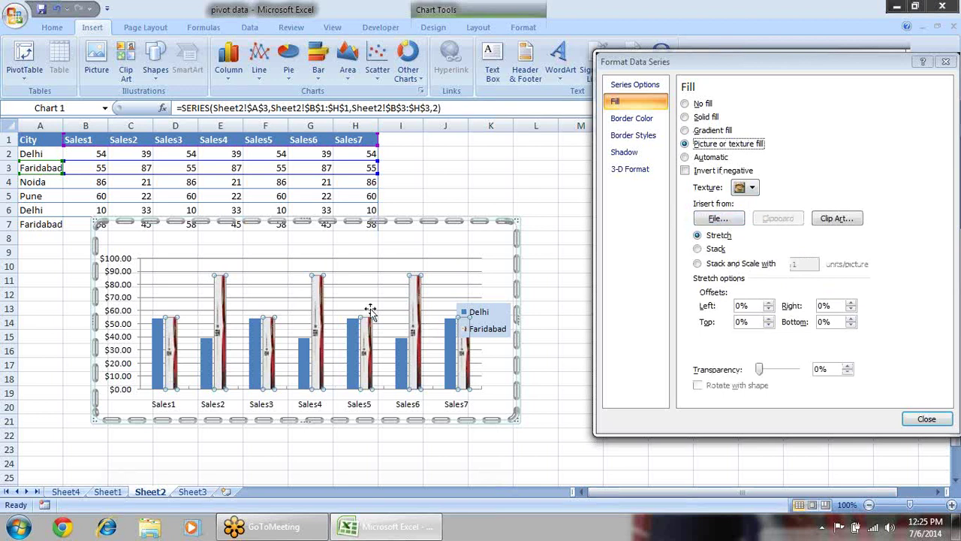
pyautogui.click(684, 104)
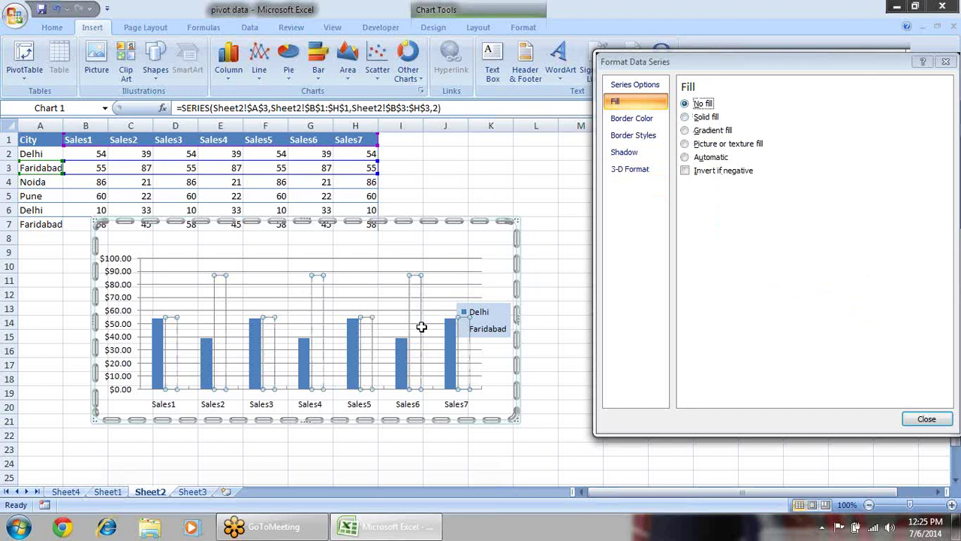
pyautogui.click(698, 119)
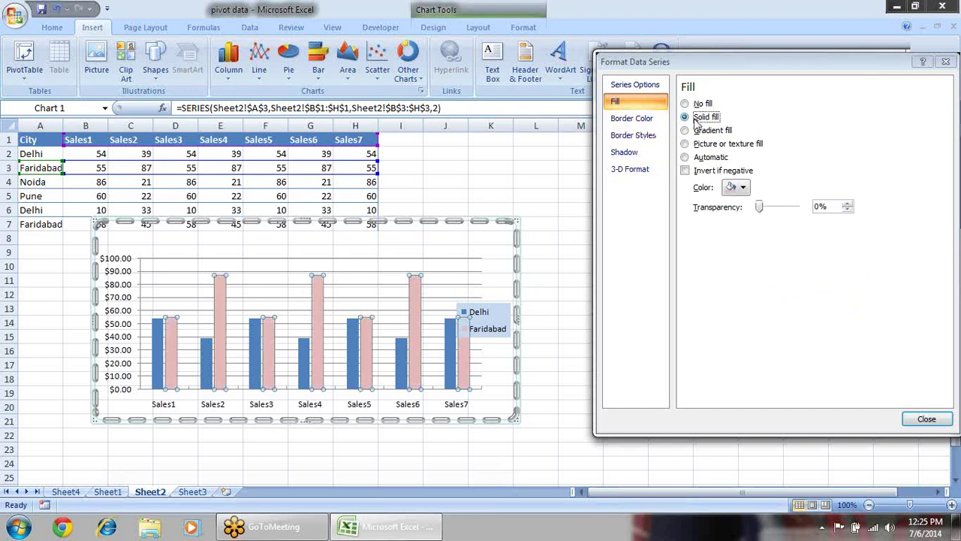
pyautogui.click(412, 290)
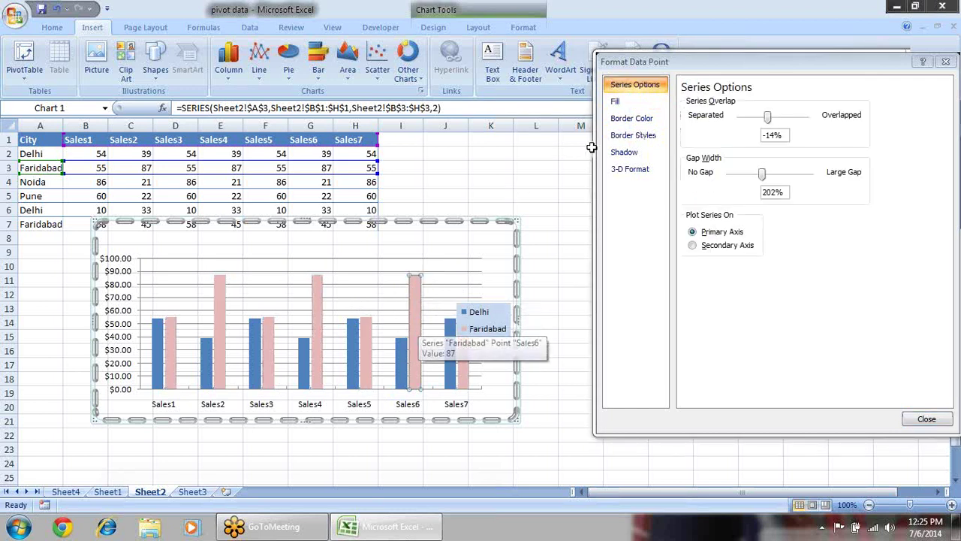
# - Give only the Sales6 Faridabad column a gradient fill, then reselect the whole Faridabad series
pyautogui.click(623, 102)
pyautogui.click(714, 131)
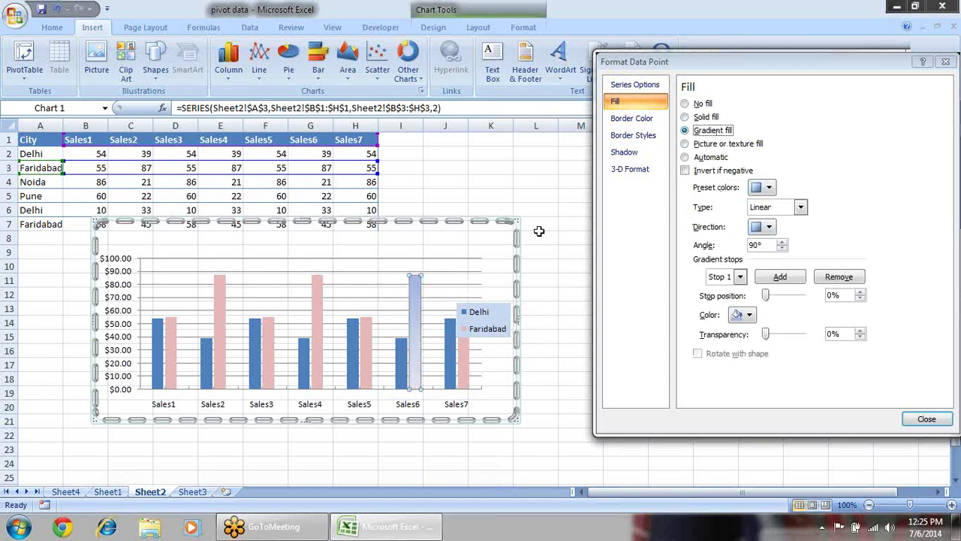
pyautogui.click(322, 288)
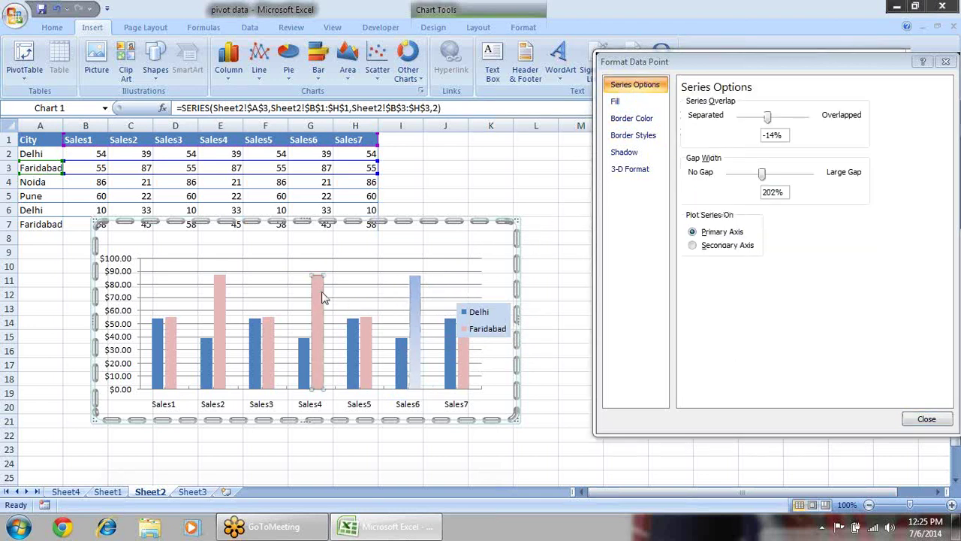
pyautogui.click(418, 290)
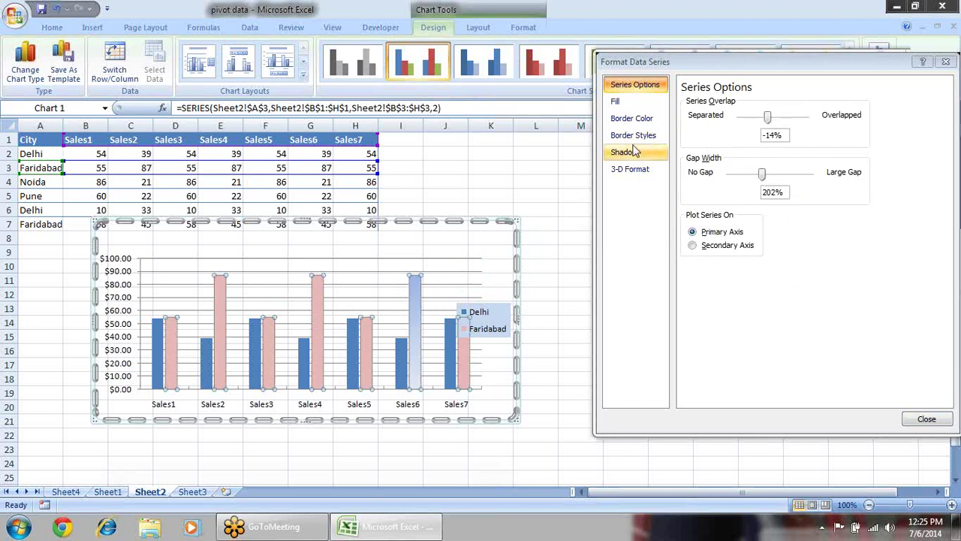
# - Give the Faridabad columns a rounded top bevel, 12 pt wide and 4 pt high
pyautogui.click(653, 121)
pyautogui.click(651, 136)
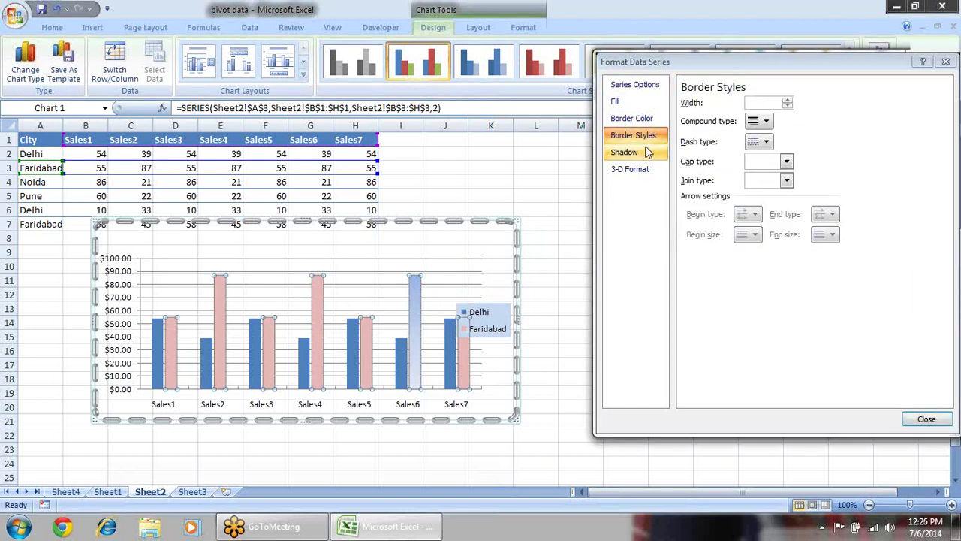
pyautogui.click(648, 152)
pyautogui.click(651, 135)
pyautogui.click(657, 153)
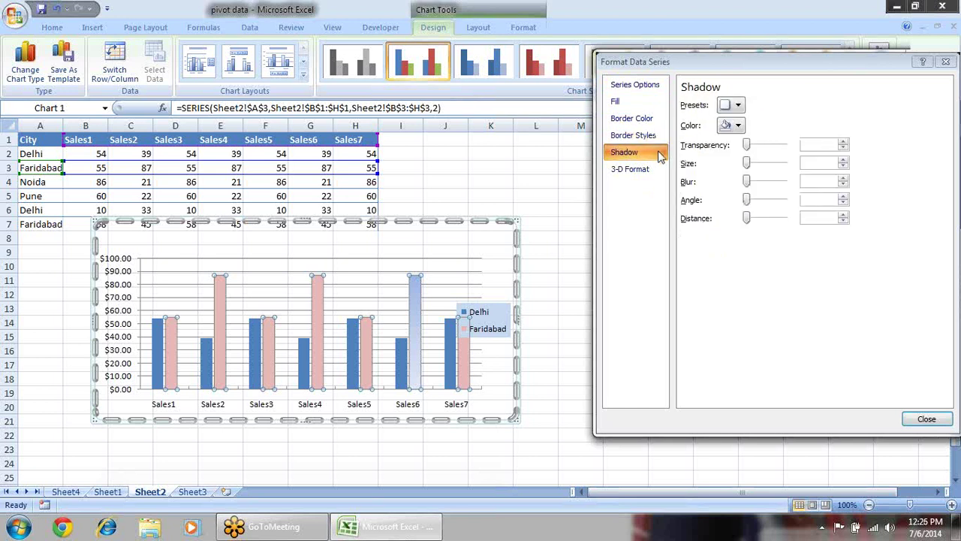
pyautogui.click(644, 169)
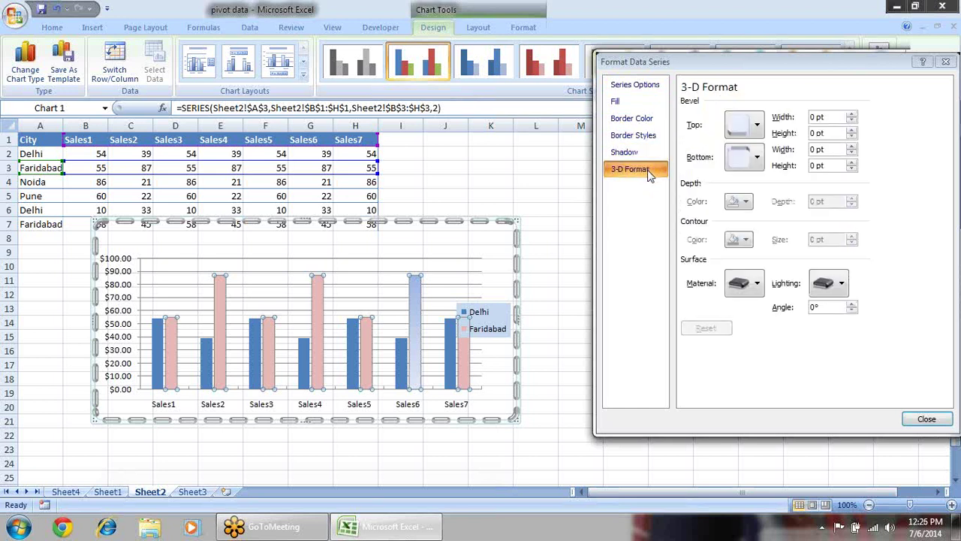
pyautogui.click(756, 157)
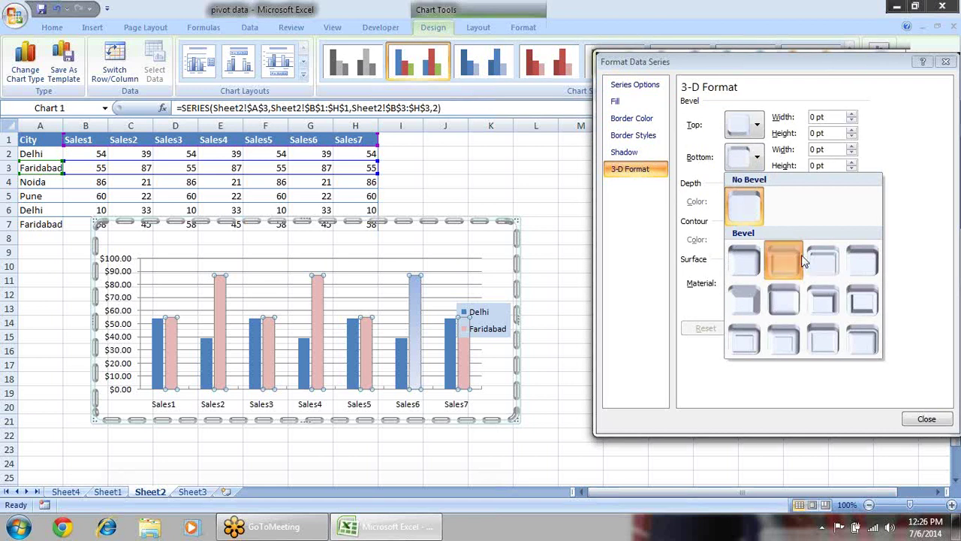
pyautogui.click(785, 260)
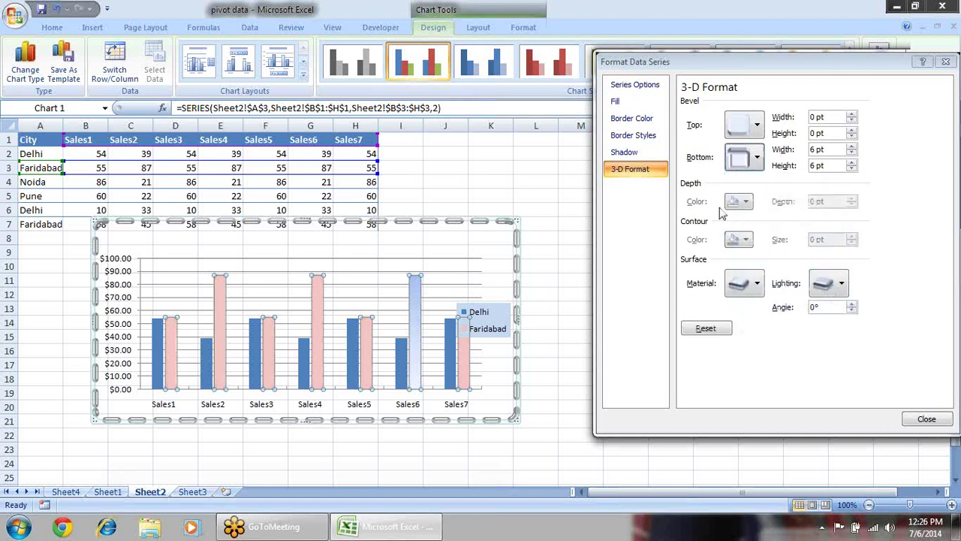
pyautogui.click(757, 157)
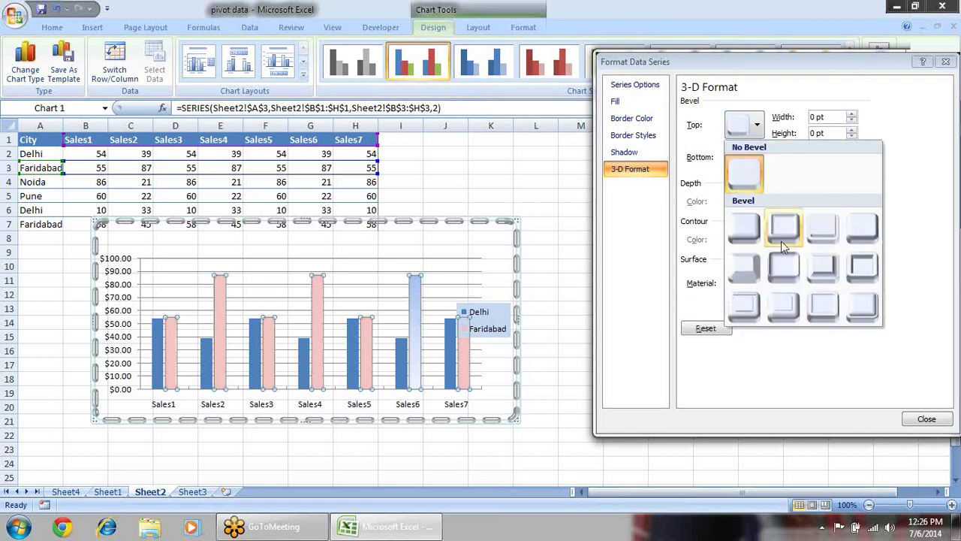
pyautogui.click(789, 264)
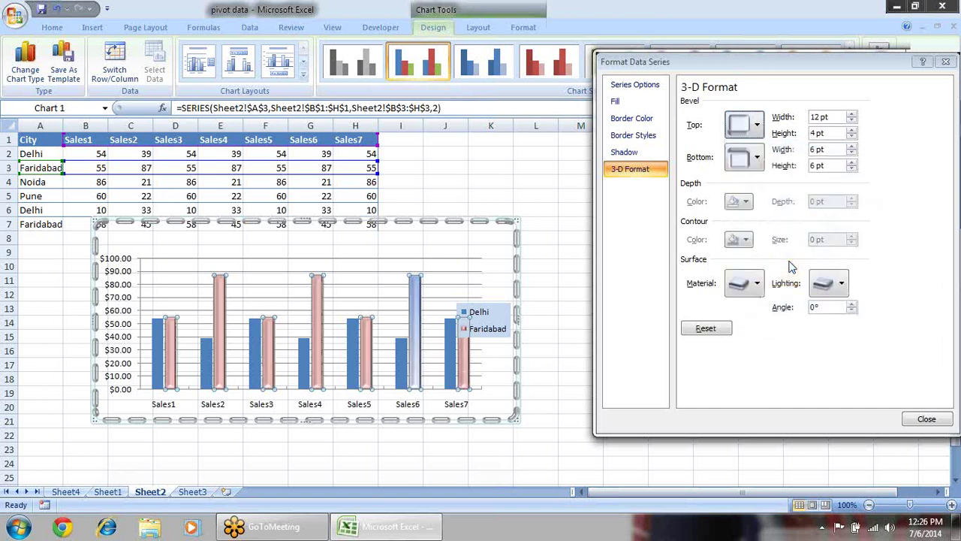
# - Apply a Standard surface material preset to the Faridabad bars and select the Sales3 bar
pyautogui.click(754, 284)
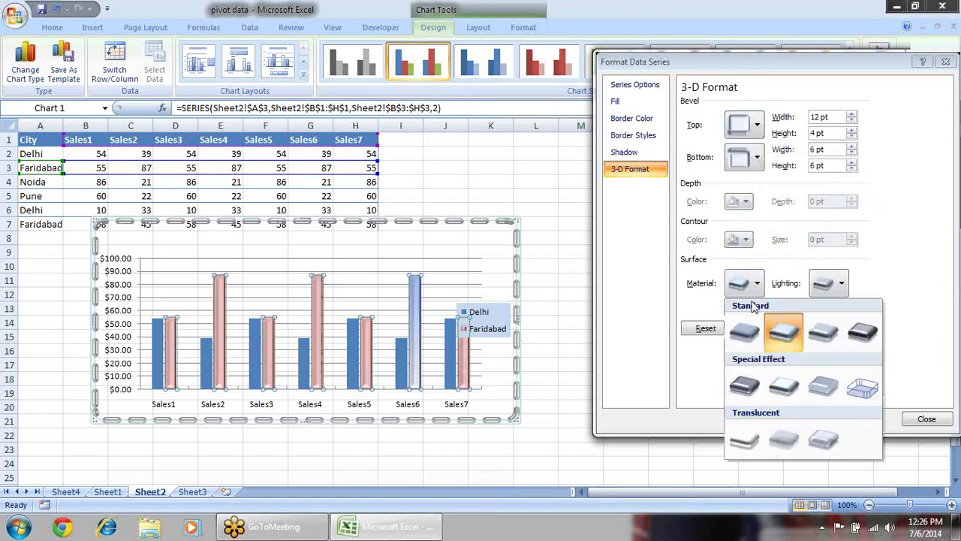
pyautogui.click(758, 328)
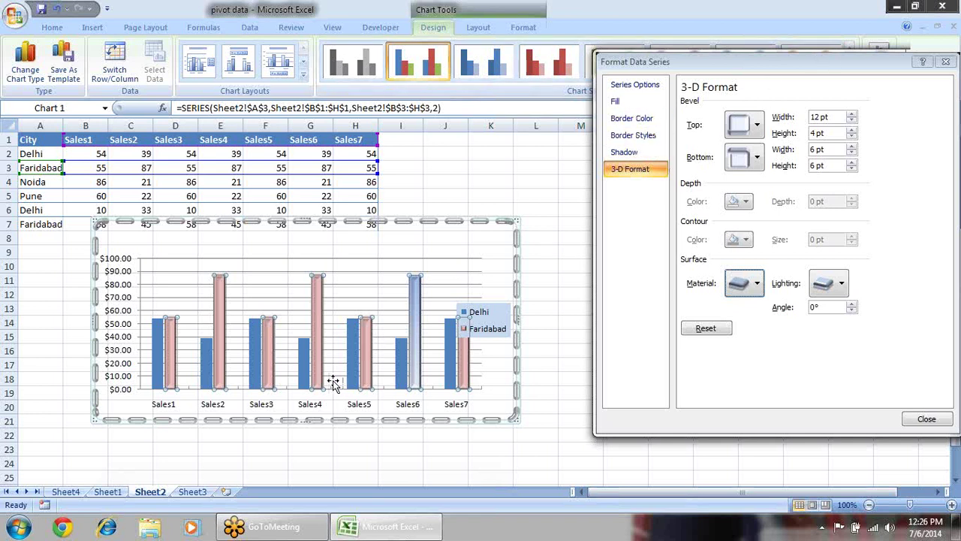
pyautogui.click(267, 340)
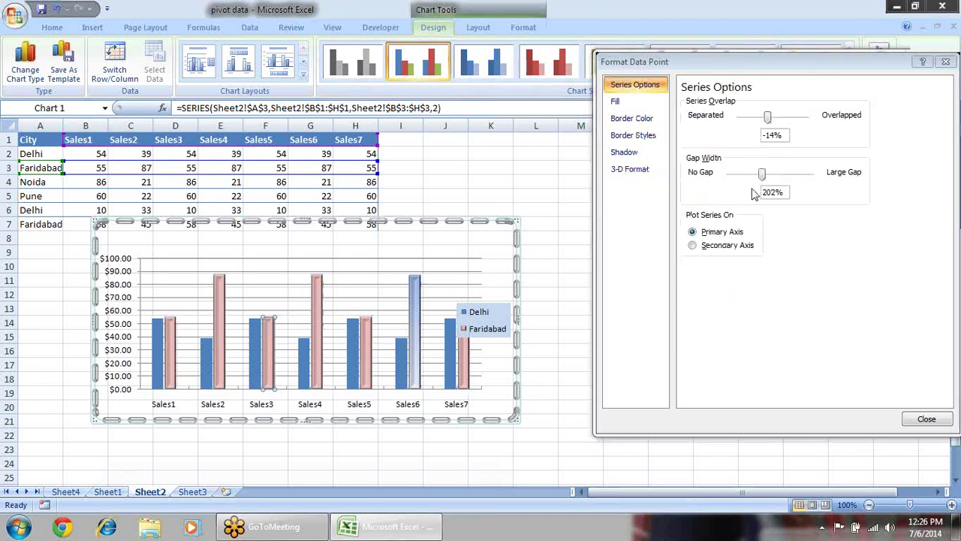
pyautogui.moveTo(863, 65); pyautogui.dragTo(800, 78)
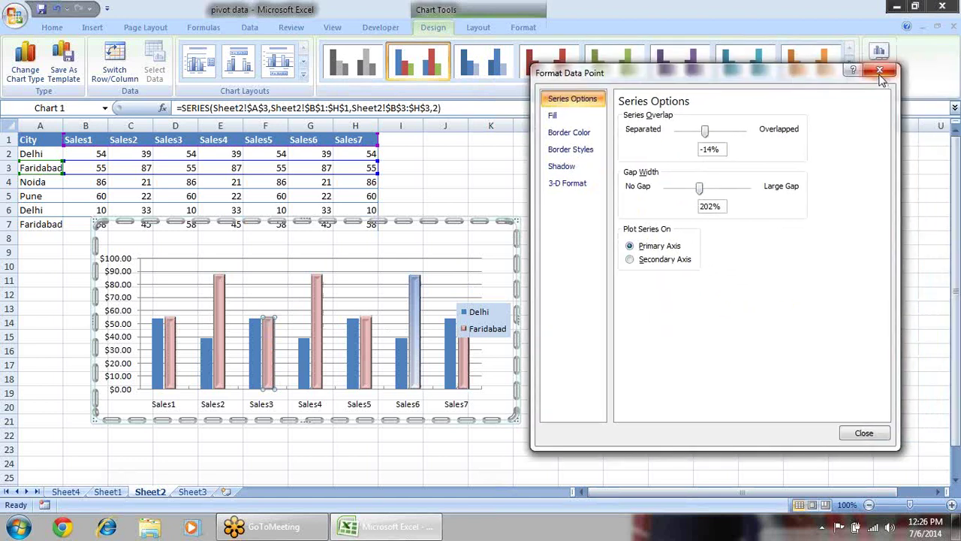
# - Add value data labels, such as 54 and 87, to the Delhi and Faridabad columns
pyautogui.click(880, 72)
pyautogui.rightClick(415, 308)
pyautogui.click(316, 291)
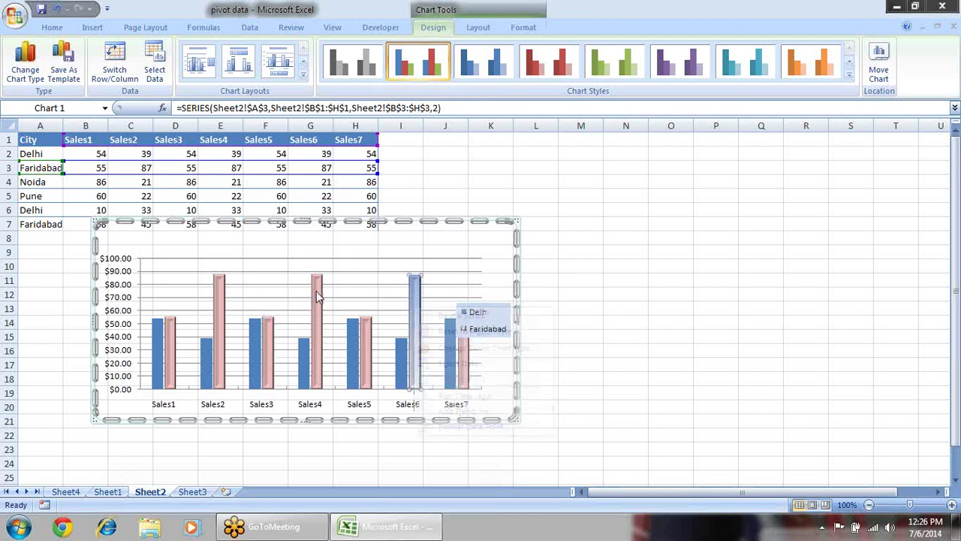
pyautogui.click(249, 329)
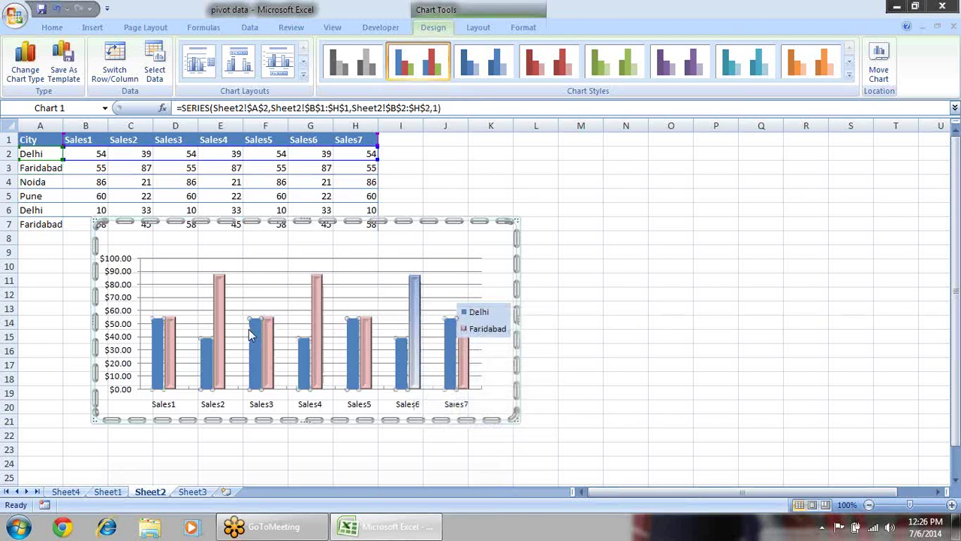
pyautogui.rightClick(255, 334)
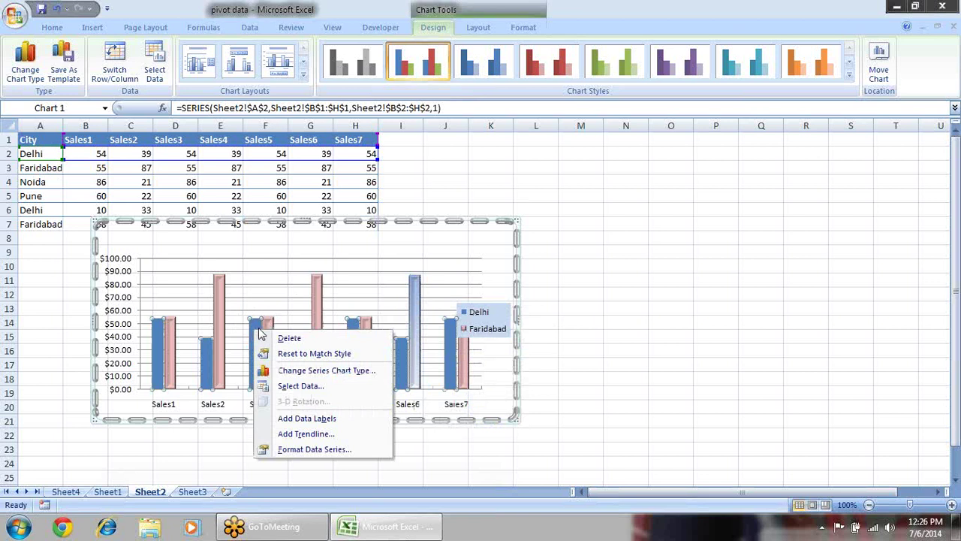
pyautogui.click(337, 419)
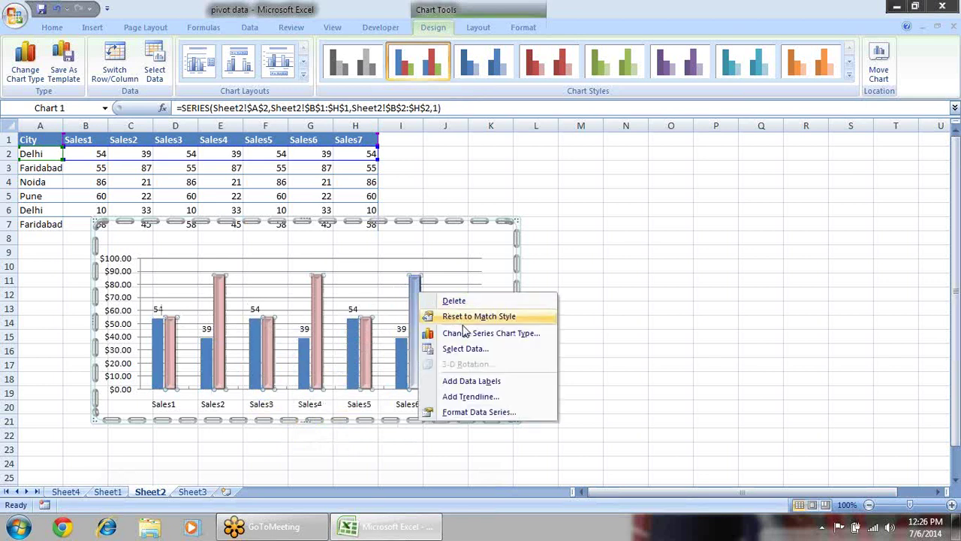
pyautogui.click(473, 380)
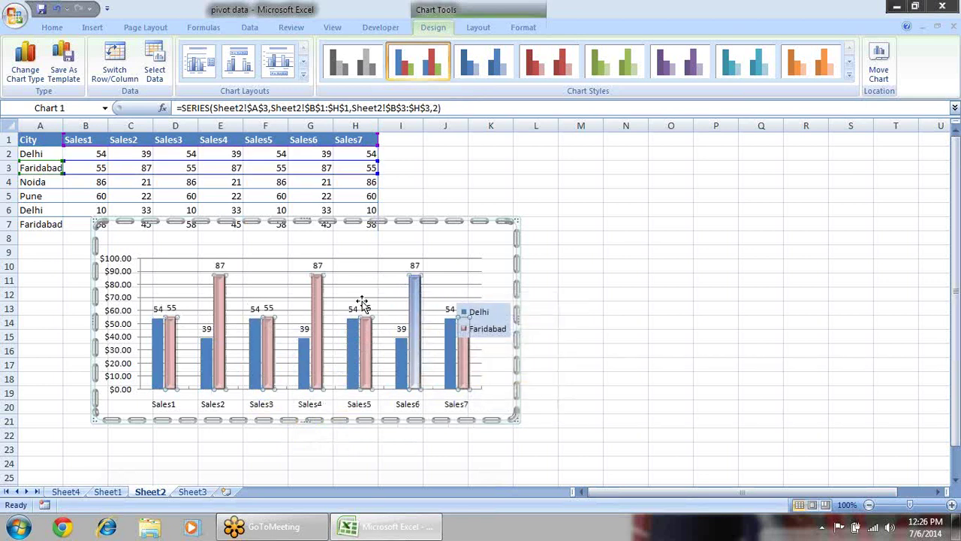
pyautogui.click(313, 269)
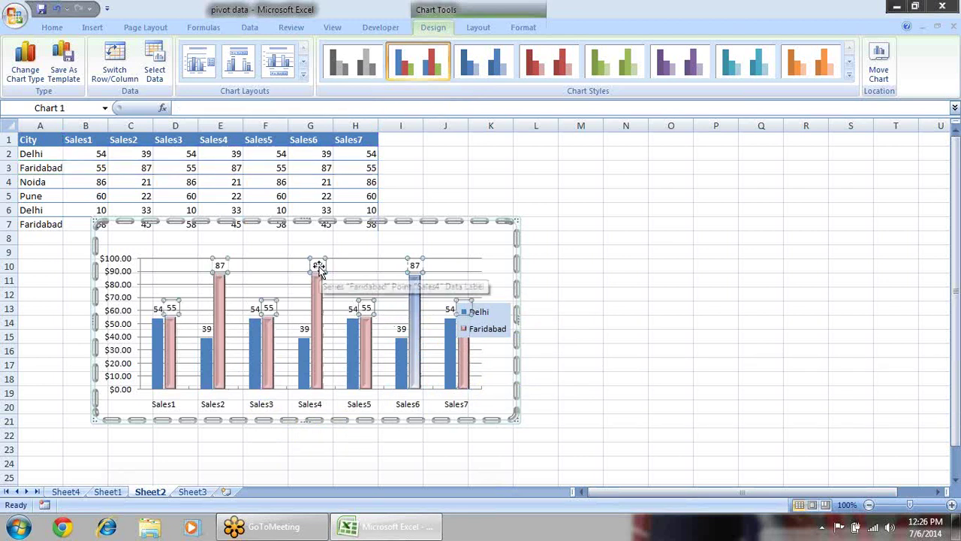
# - Open Format Data Labels for Faridabad, try category and series names, and keep only values
pyautogui.rightClick(318, 265)
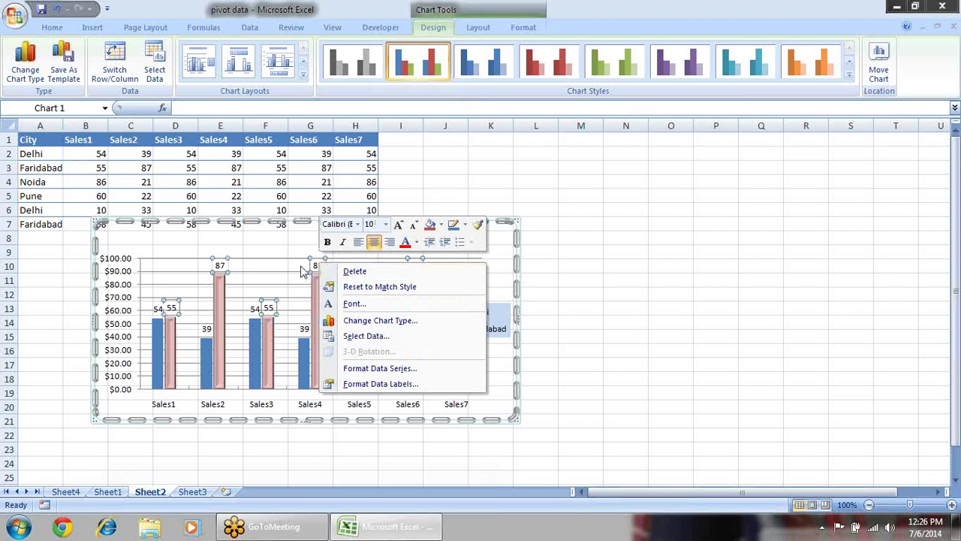
pyautogui.click(387, 383)
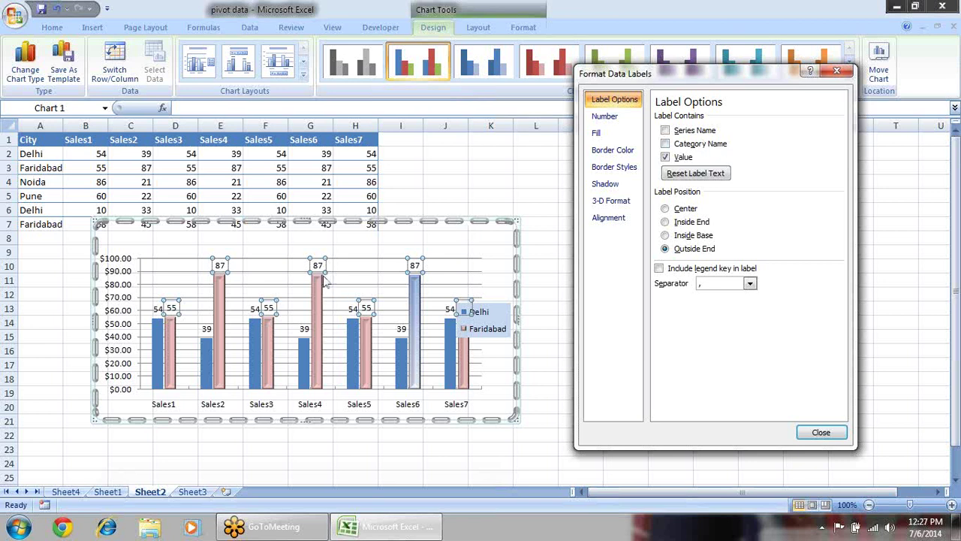
pyautogui.click(692, 145)
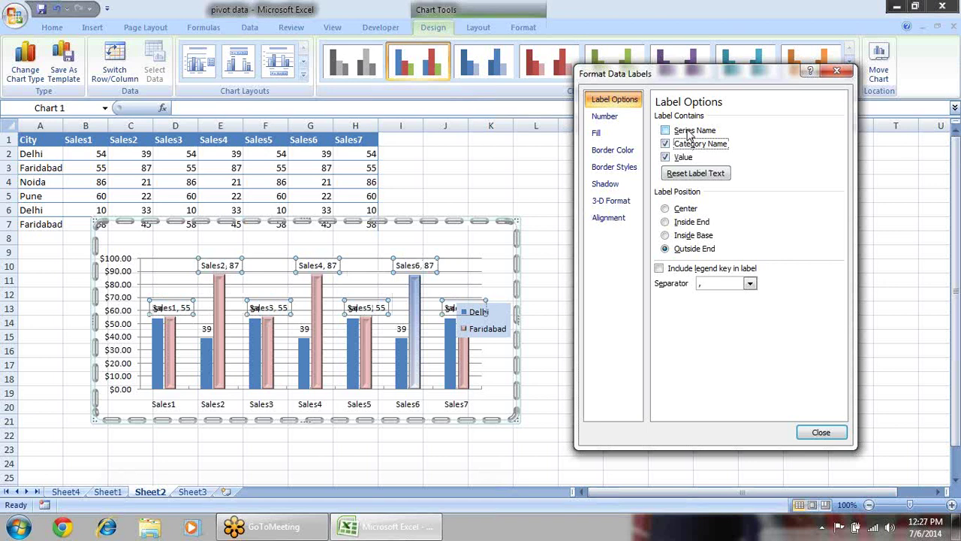
pyautogui.click(689, 132)
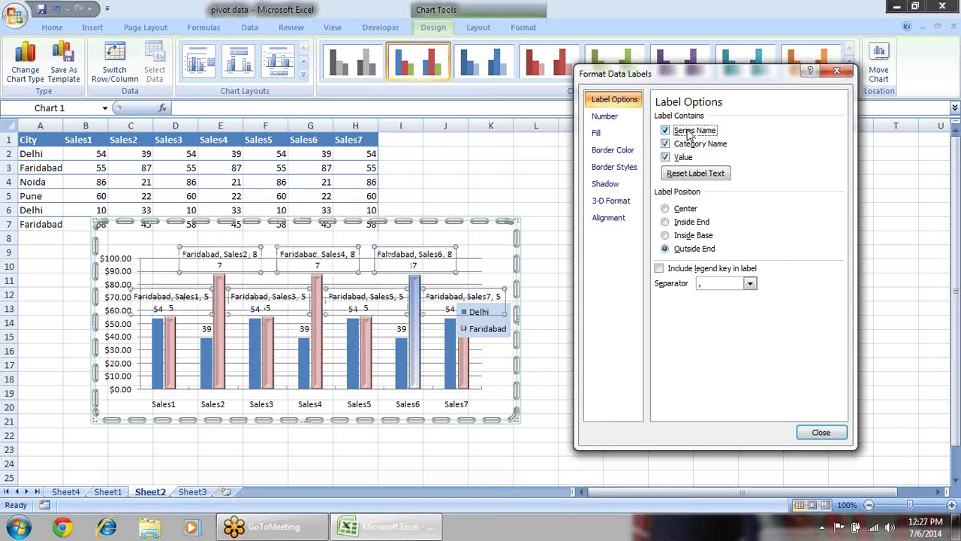
pyautogui.click(689, 132)
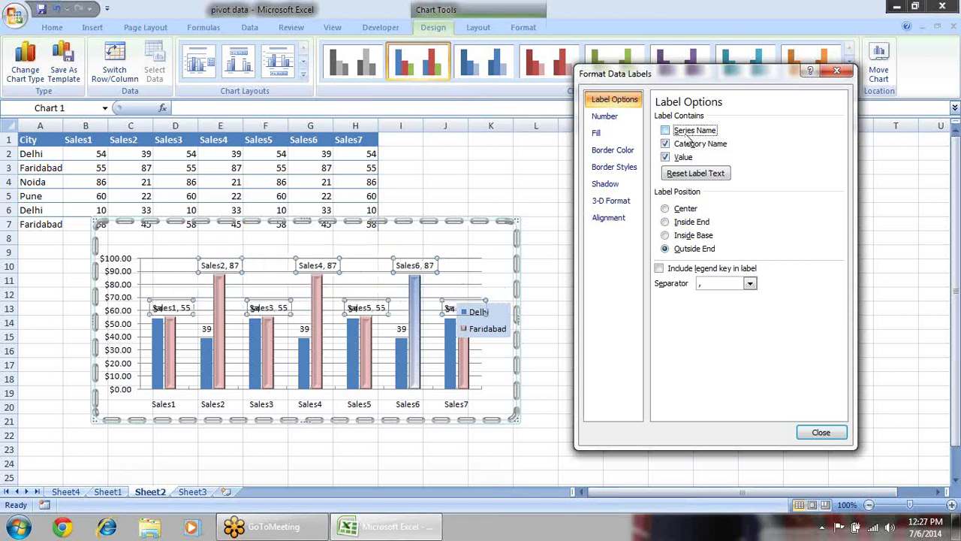
pyautogui.click(686, 146)
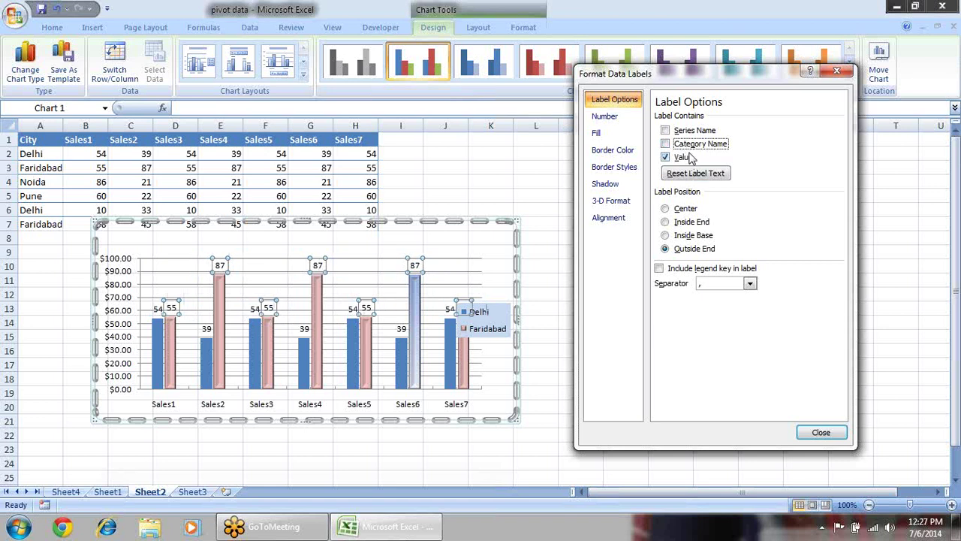
# - Try Center, Inside End and Inside Base label positions, then return to Outside End
pyautogui.click(685, 210)
pyautogui.click(690, 224)
pyautogui.click(691, 237)
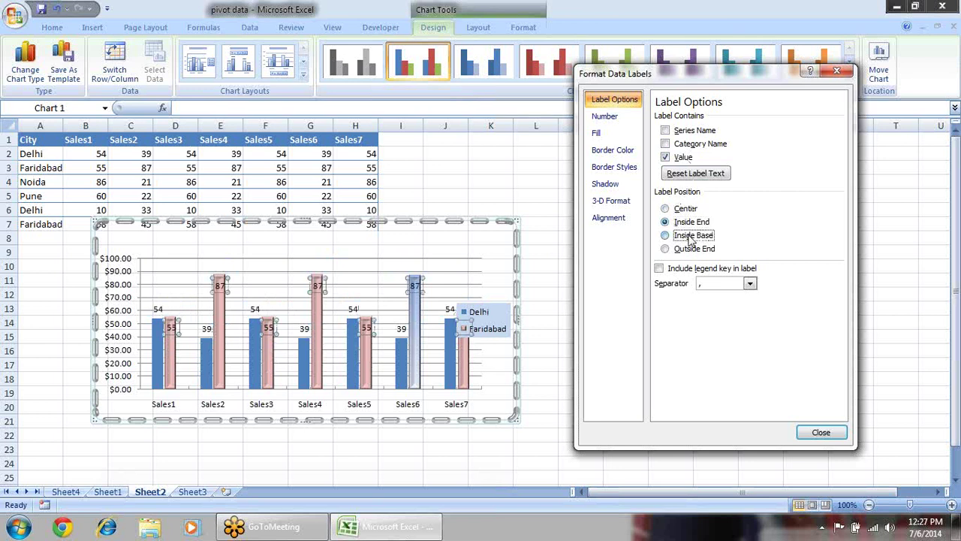
pyautogui.click(686, 252)
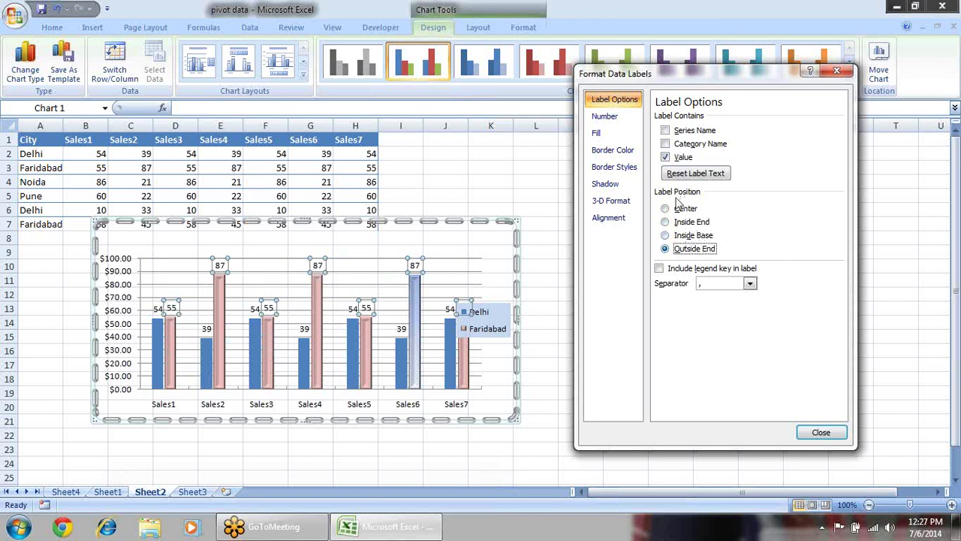
# - Format the Faridabad data labels as Currency with a solid fill
pyautogui.click(610, 117)
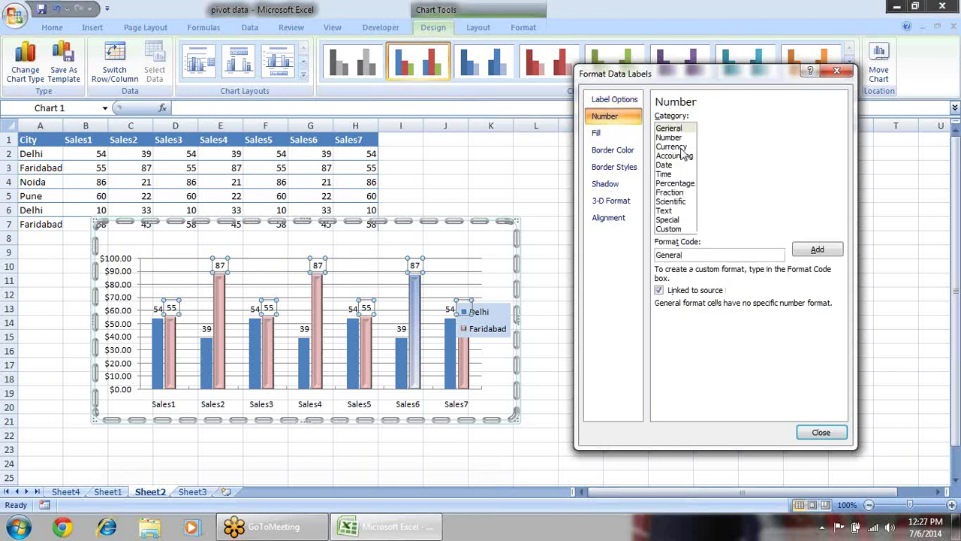
pyautogui.click(679, 147)
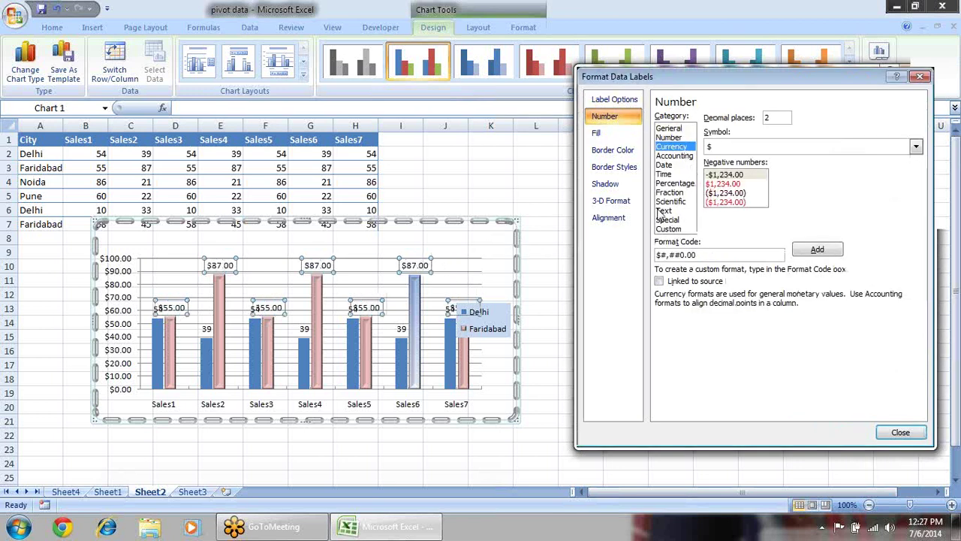
pyautogui.click(615, 137)
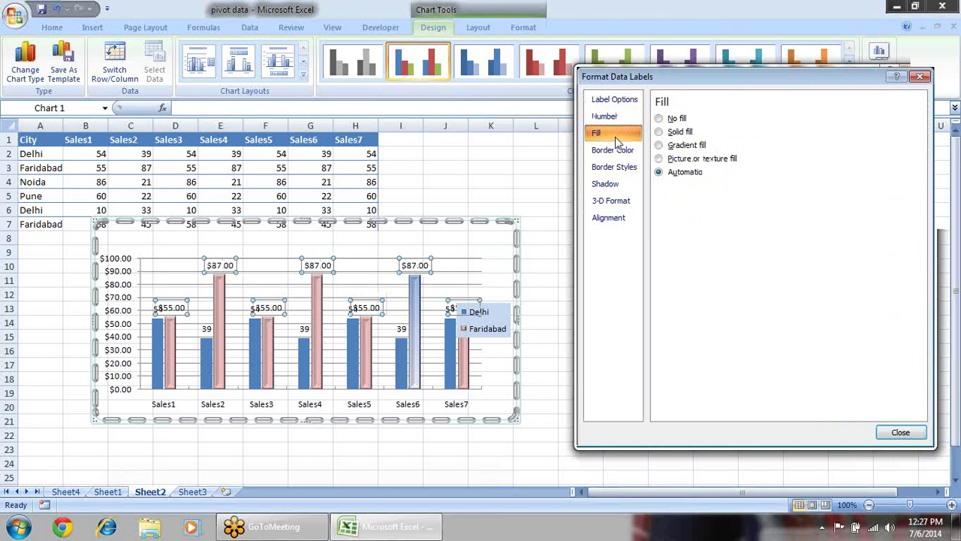
pyautogui.click(685, 132)
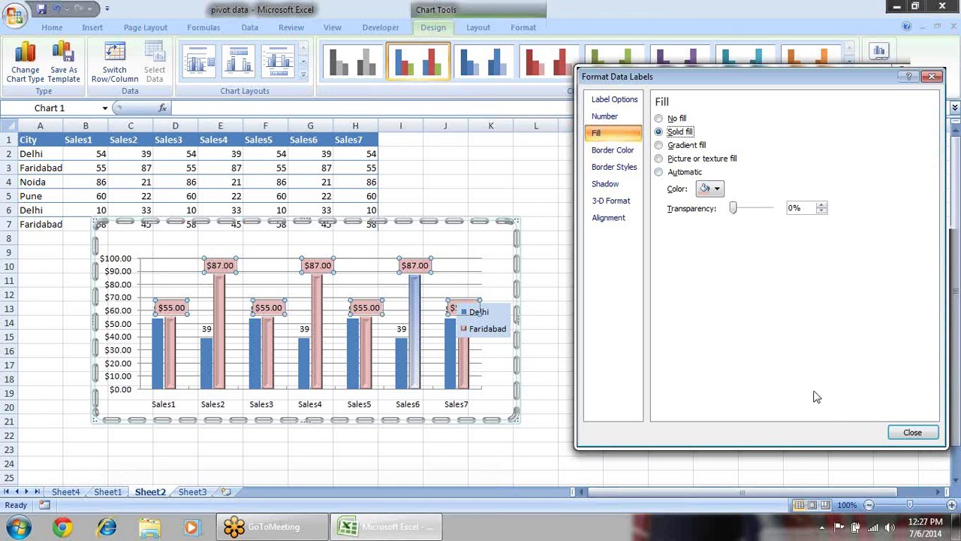
# - Rotate the label text 90° and centre the labels inside the bars, then close the dialog
pyautogui.click(630, 218)
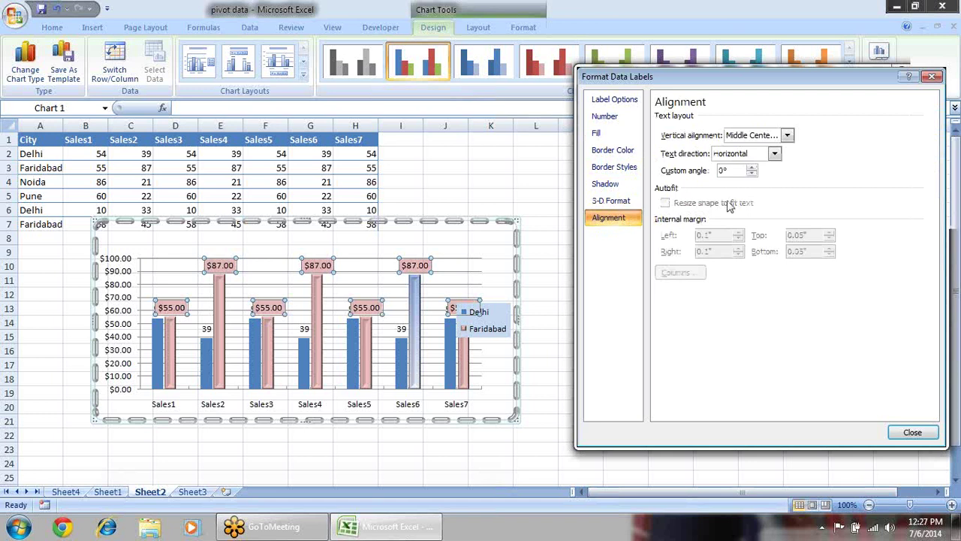
pyautogui.click(774, 154)
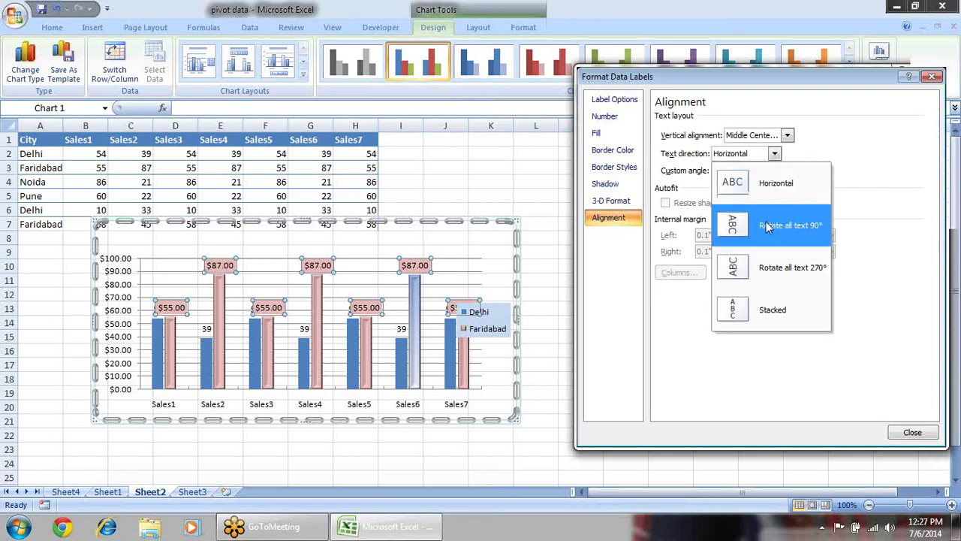
pyautogui.click(765, 221)
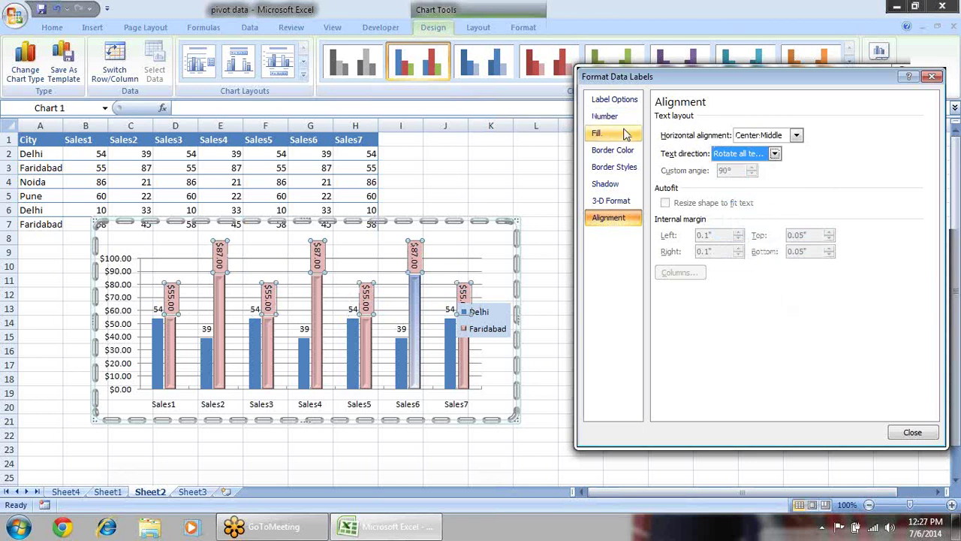
pyautogui.click(620, 101)
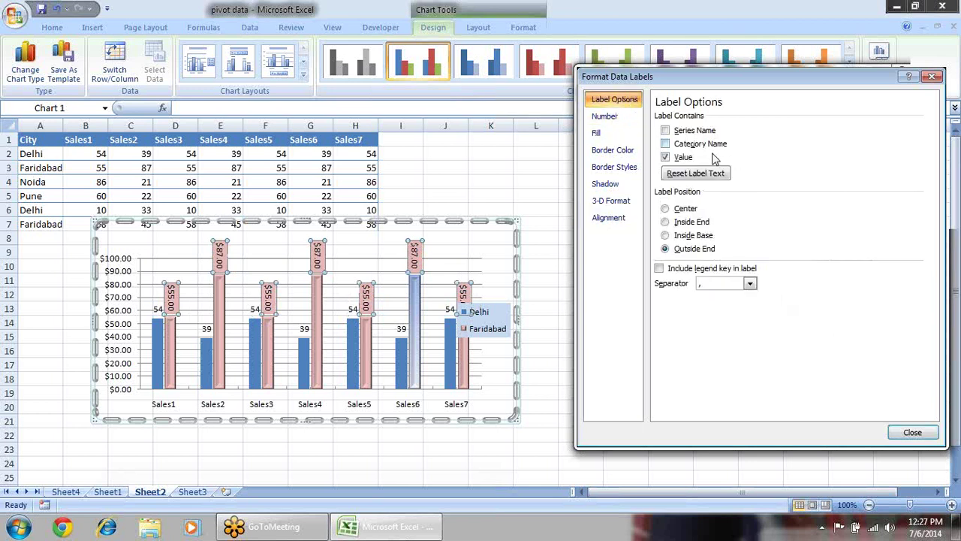
pyautogui.click(684, 210)
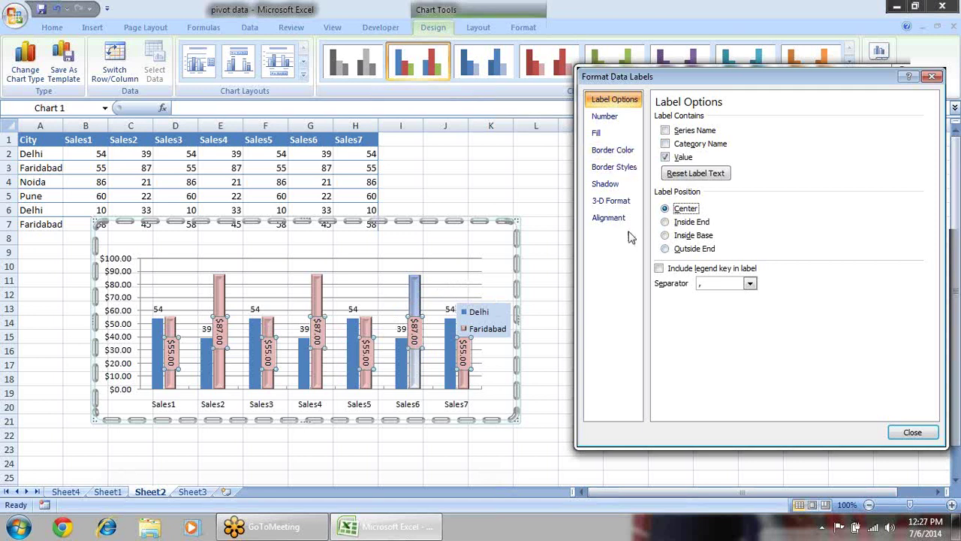
pyautogui.moveTo(775, 88); pyautogui.dragTo(729, 65)
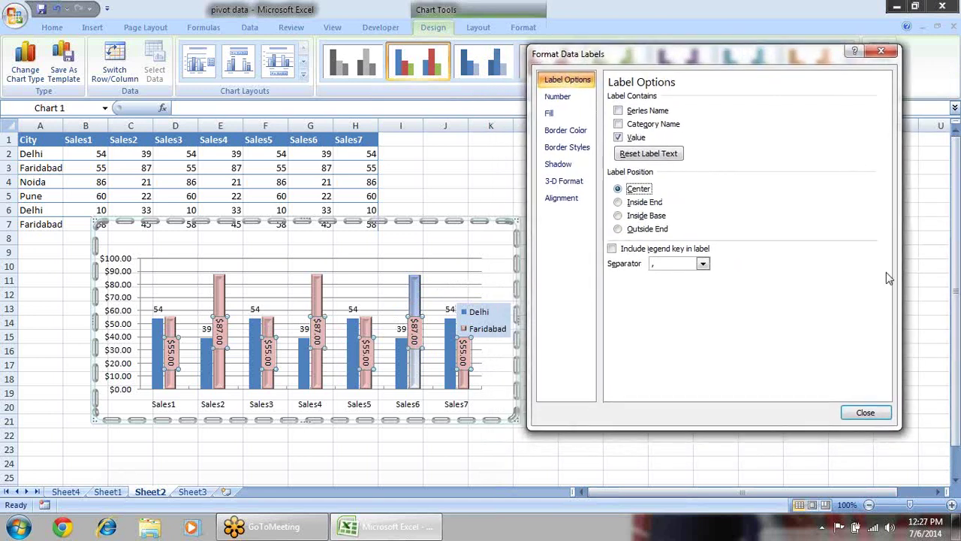
pyautogui.click(865, 411)
pyautogui.click(647, 278)
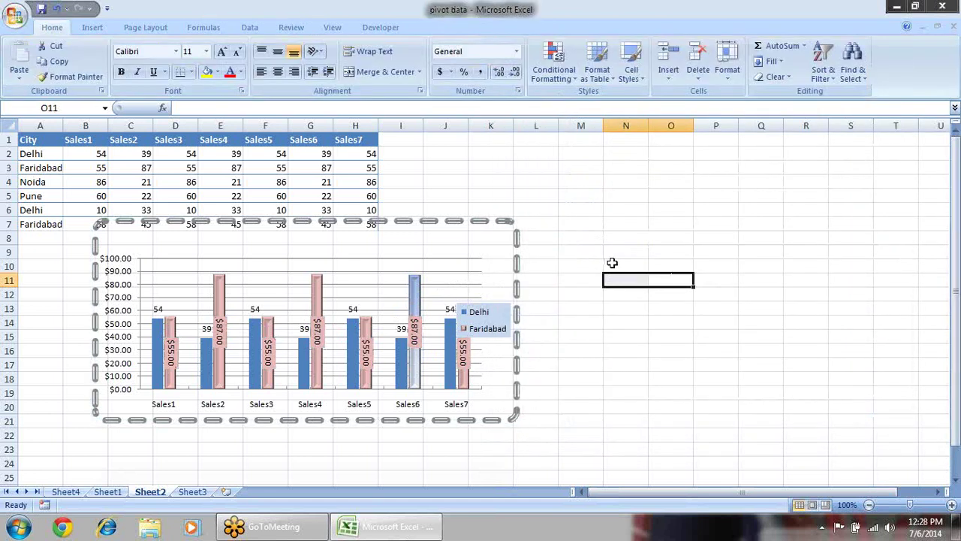
# - Delete the Faridabad data labels and the chart's horizontal gridlines
pyautogui.click(370, 345)
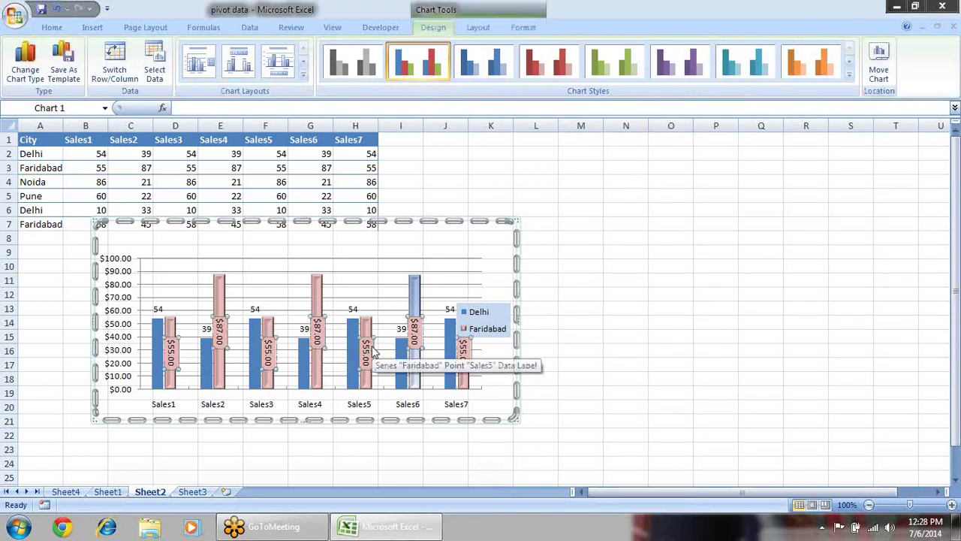
pyautogui.press('Delete')
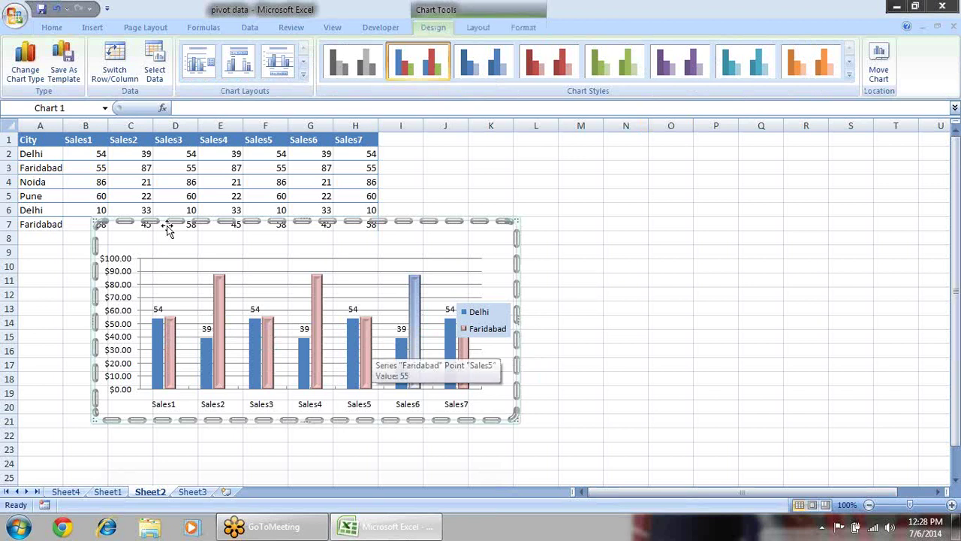
pyautogui.click(204, 263)
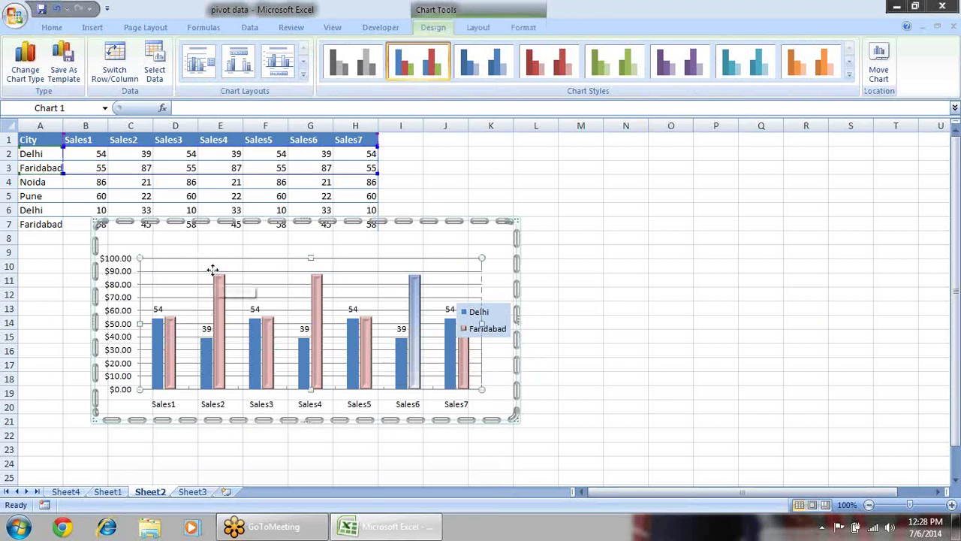
pyautogui.click(180, 273)
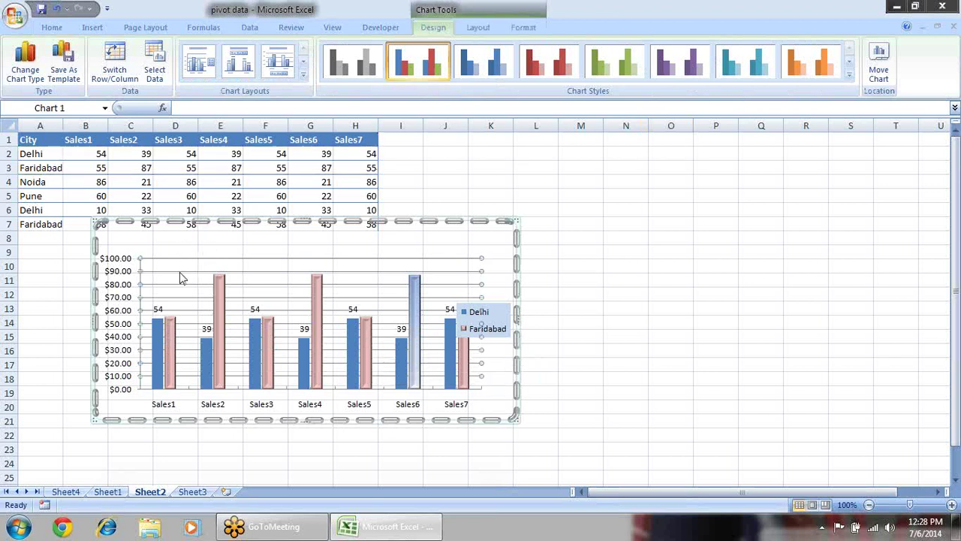
pyautogui.press('Delete')
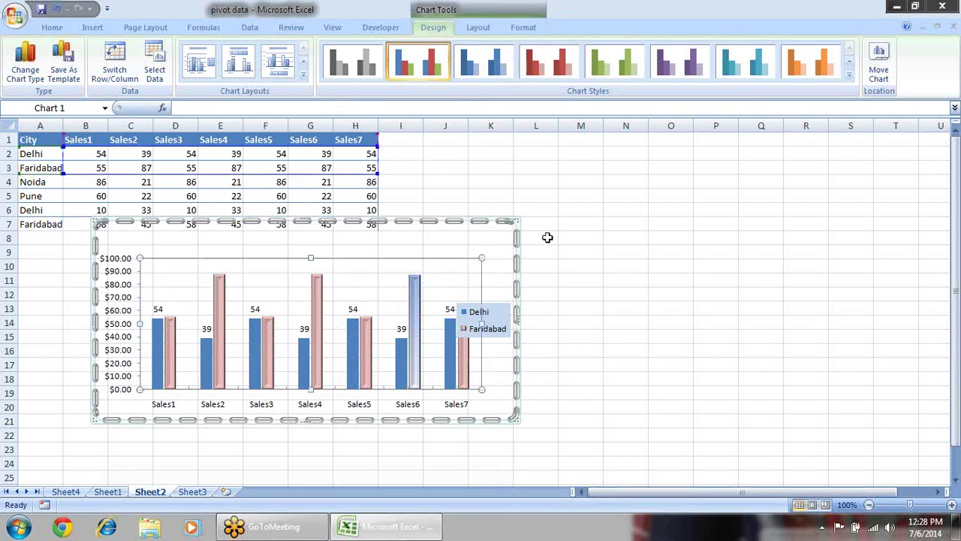
pyautogui.click(617, 238)
pyautogui.click(423, 322)
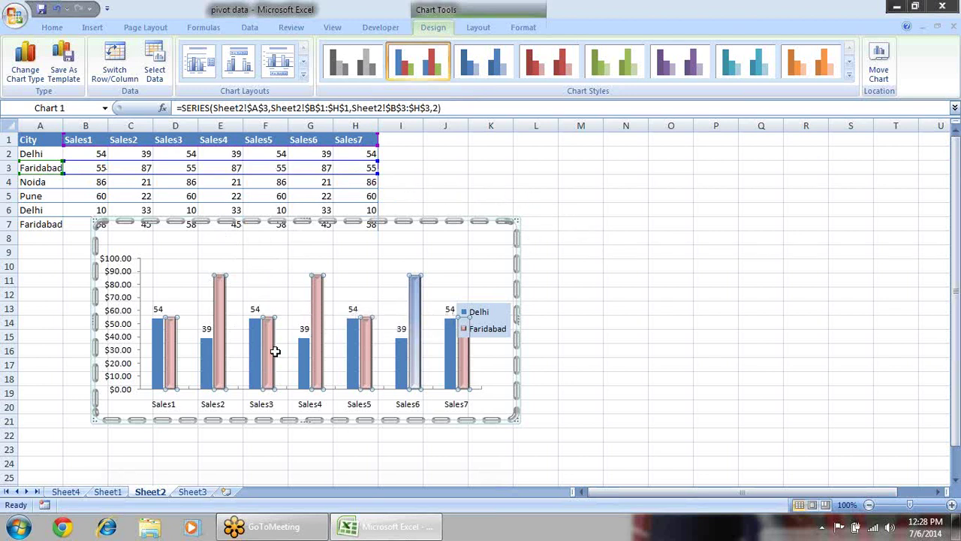
# - Change the Faridabad series chart type to a basic Line
pyautogui.rightClick(319, 304)
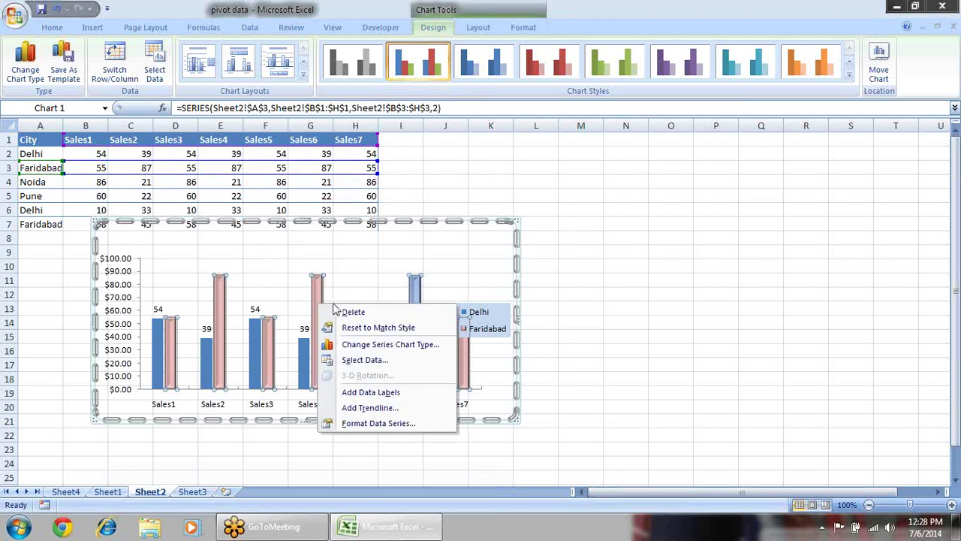
pyautogui.click(406, 346)
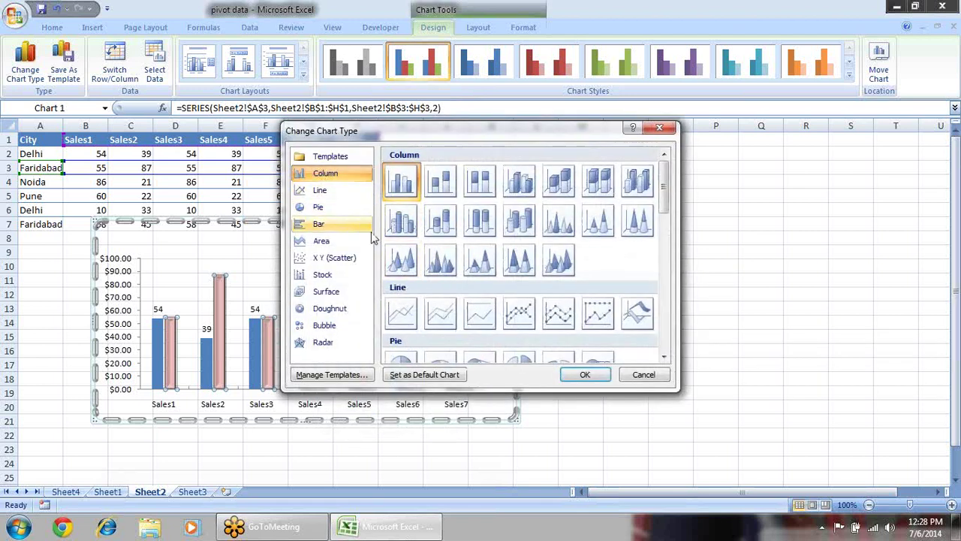
pyautogui.click(407, 316)
pyautogui.click(584, 374)
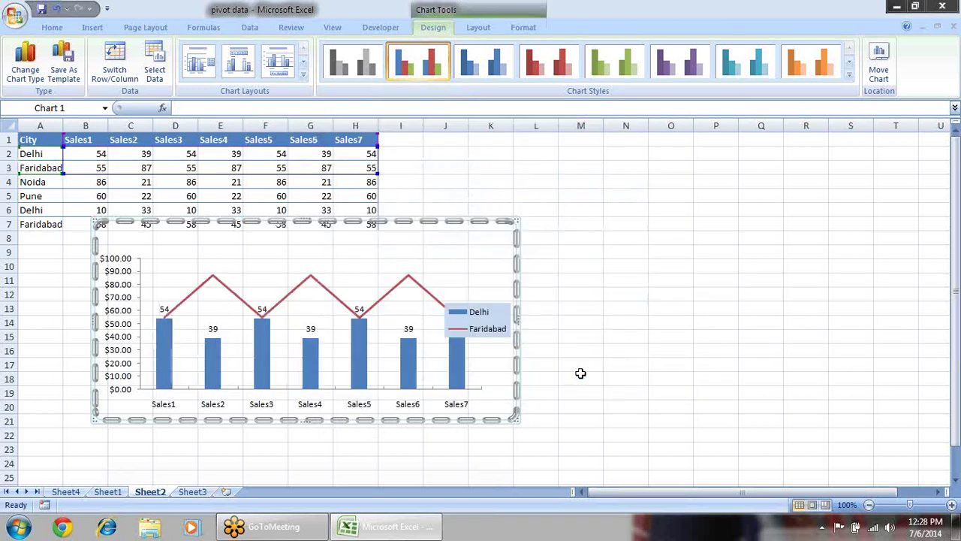
# - Widen the chart to the right and narrow the plot area to fit the legend
pyautogui.moveTo(521, 321); pyautogui.dragTo(571, 323)
pyautogui.click(535, 319)
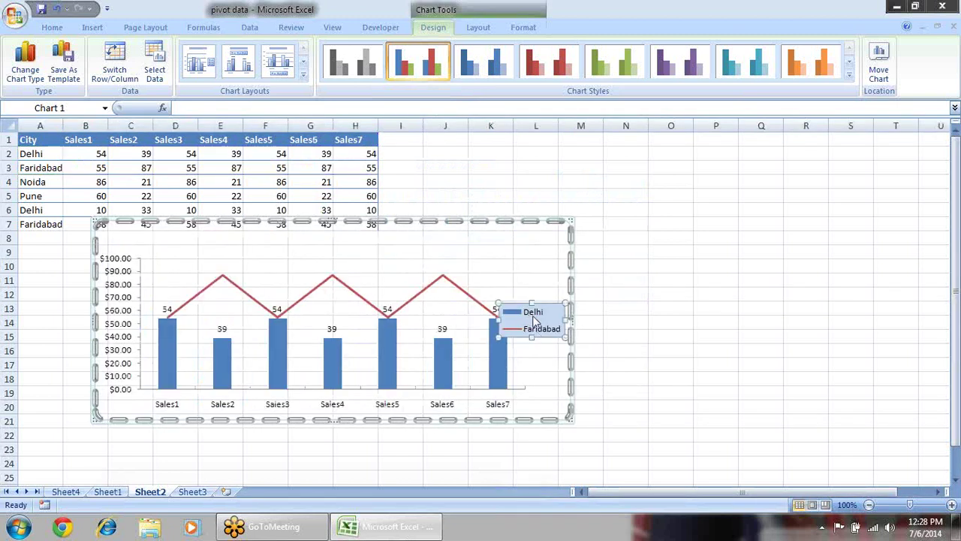
pyautogui.click(524, 377)
pyautogui.moveTo(525, 321); pyautogui.dragTo(492, 321)
pyautogui.click(535, 377)
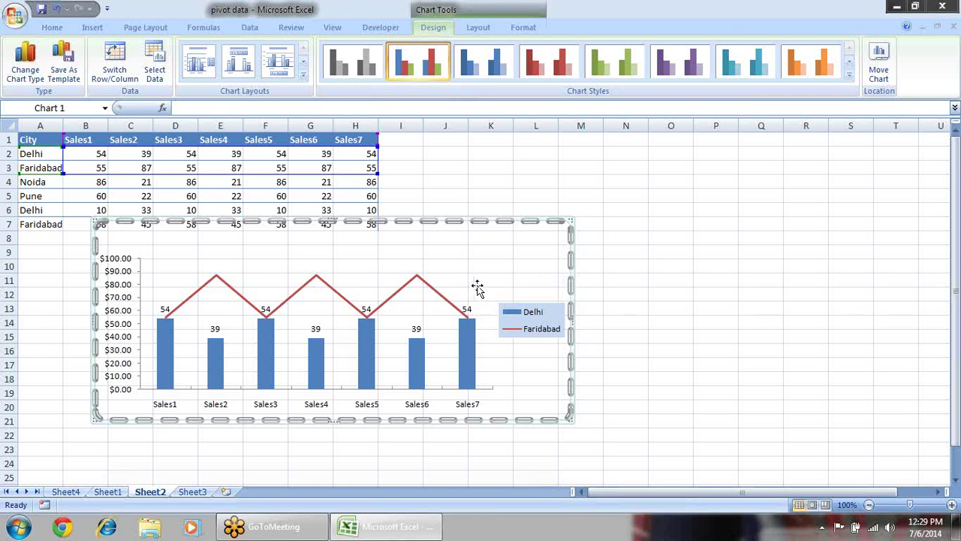
# - Change the Faridabad series back to Clustered Column
pyautogui.click(436, 292)
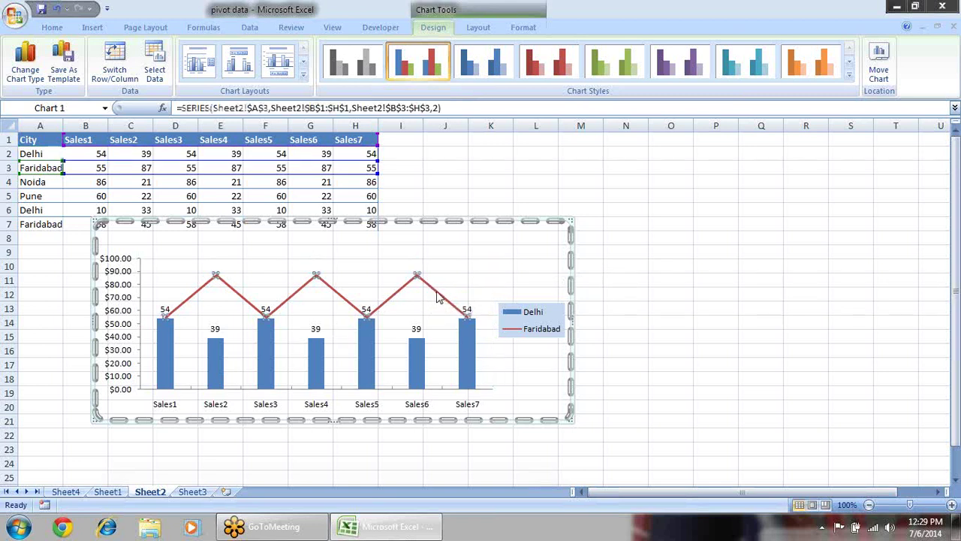
pyautogui.rightClick(437, 296)
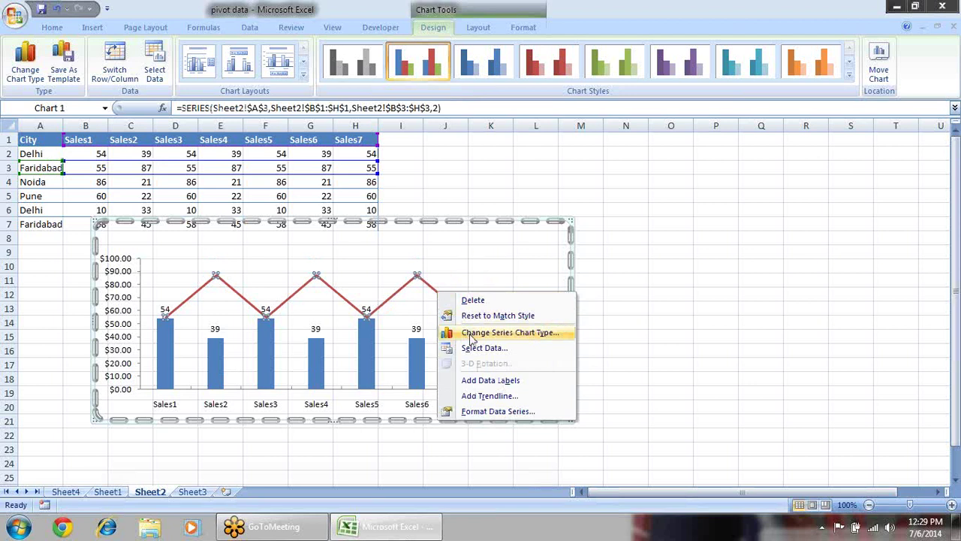
pyautogui.click(471, 339)
pyautogui.click(401, 184)
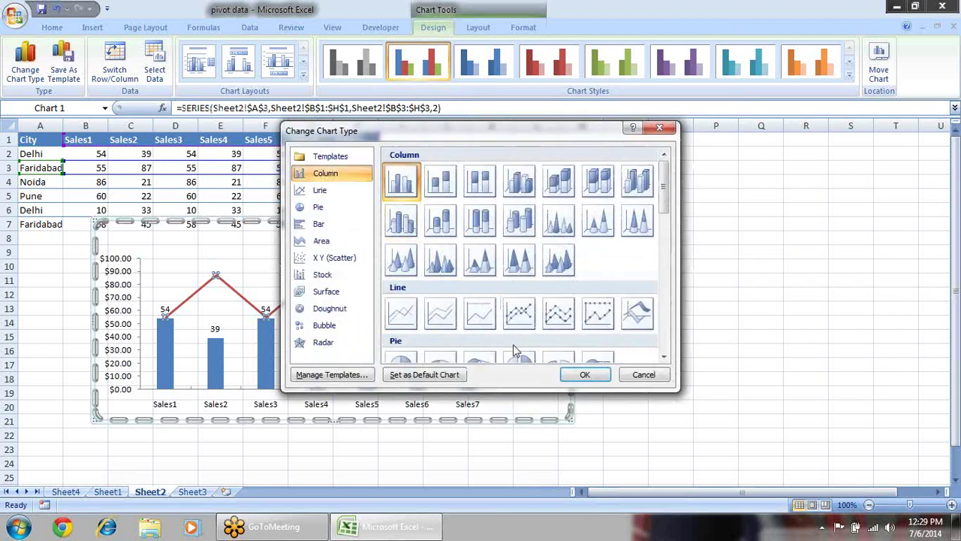
pyautogui.click(582, 374)
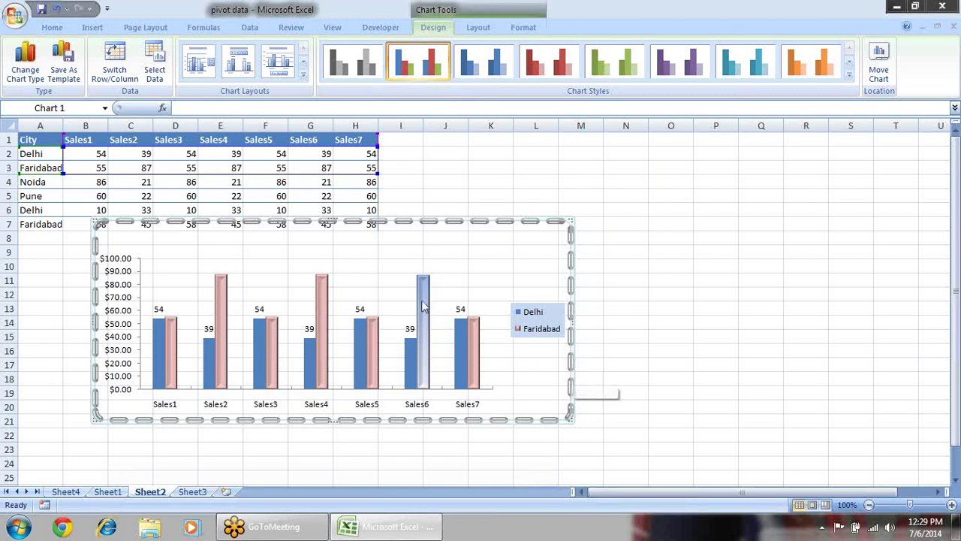
# - Try the 3-D cone column type for Faridabad, then undo it
pyautogui.rightClick(422, 306)
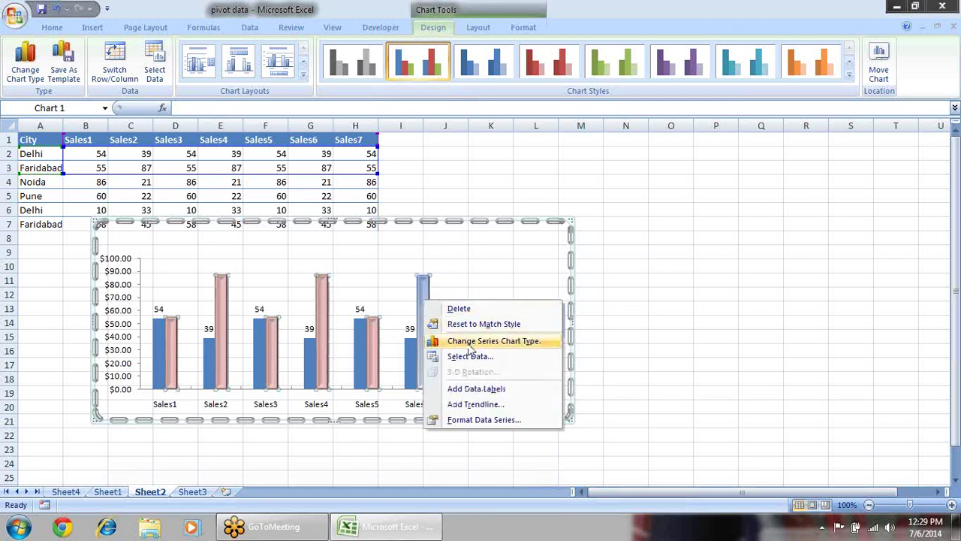
pyautogui.click(473, 347)
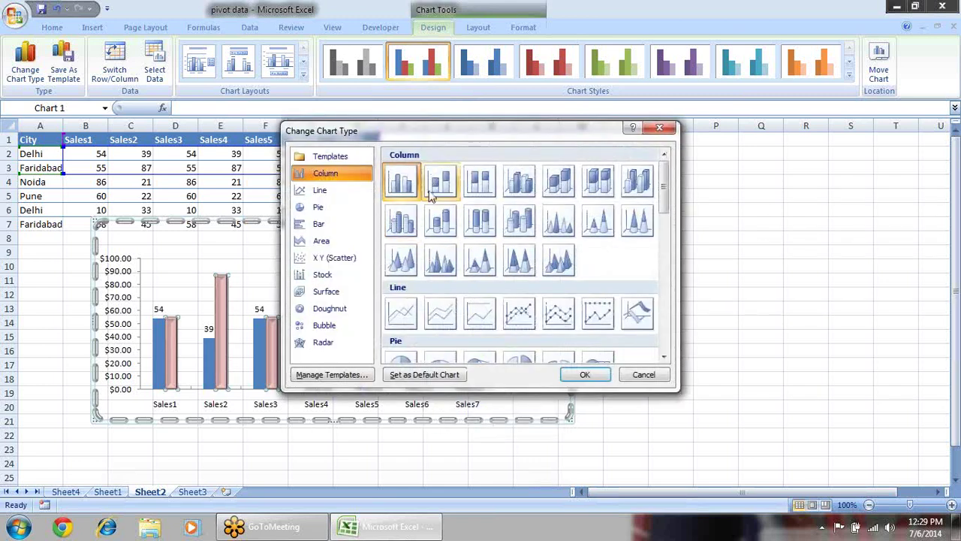
pyautogui.click(585, 374)
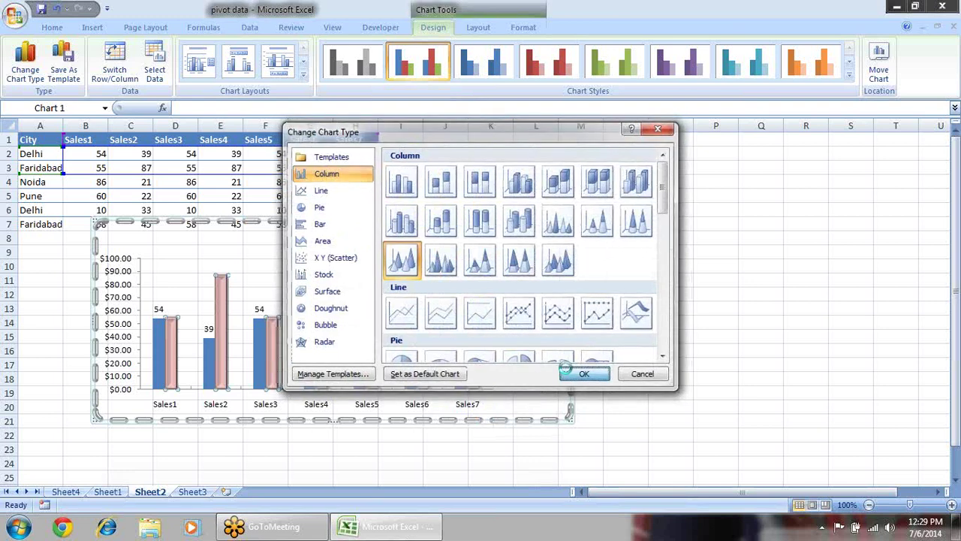
pyautogui.click(454, 311)
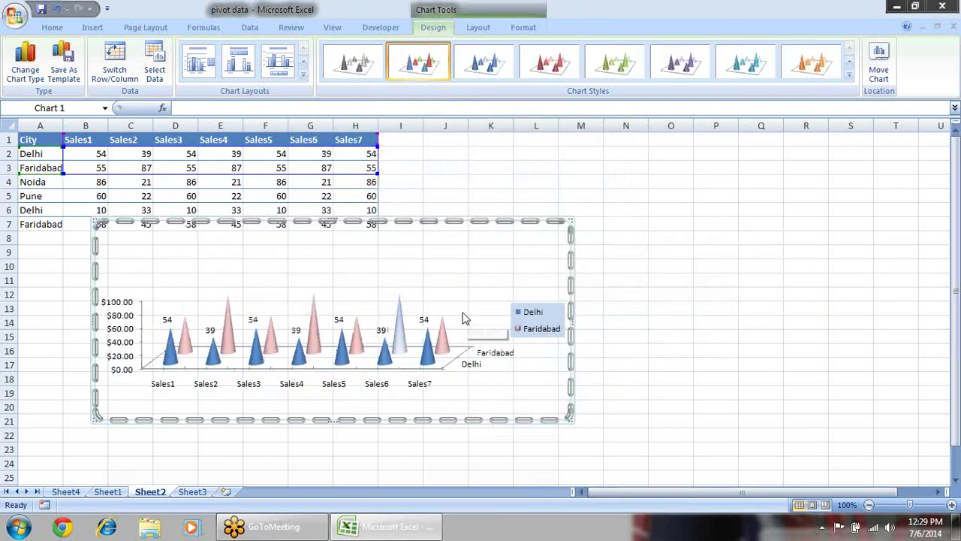
pyautogui.hotkey('ctrl', 'z')
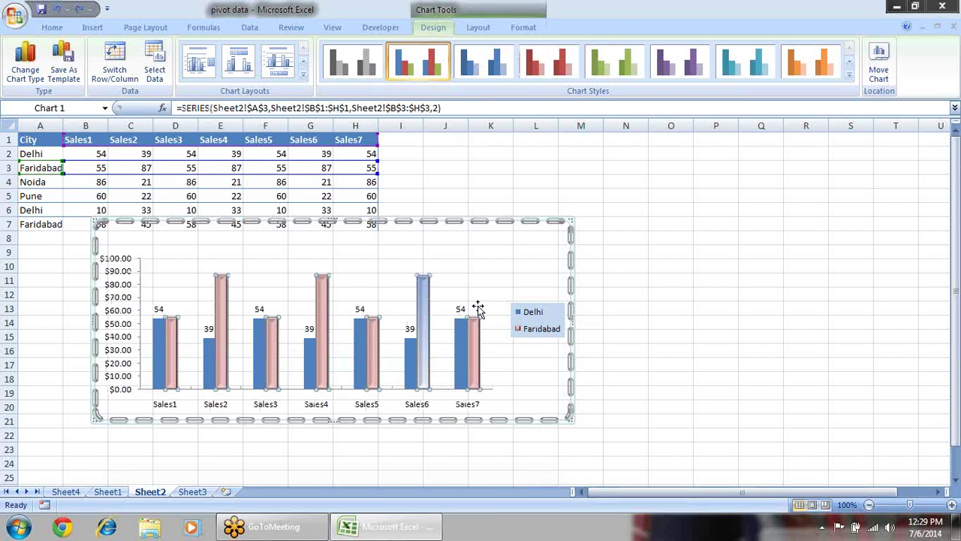
# - Try a Line type for Faridabad, then undo to restore the columns
pyautogui.rightClick(424, 300)
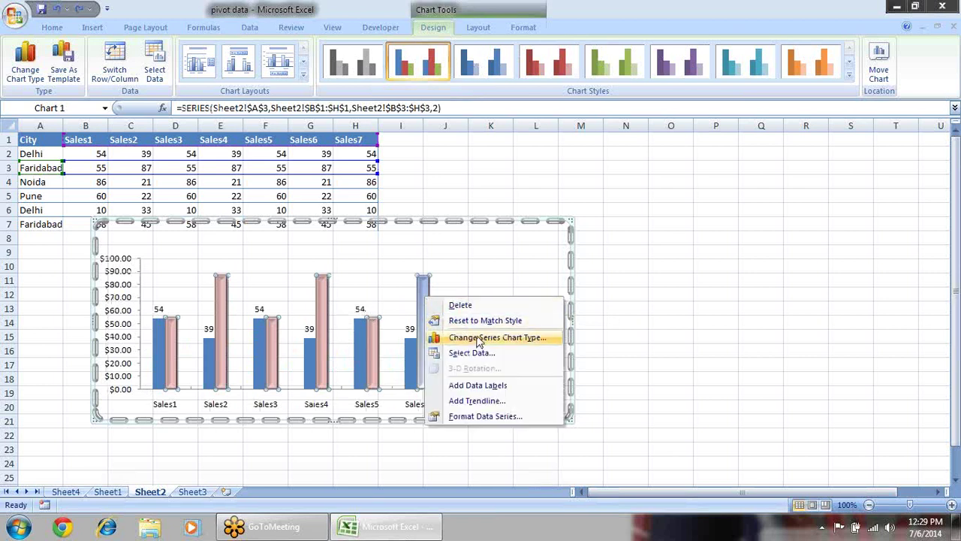
pyautogui.click(478, 338)
pyautogui.click(401, 313)
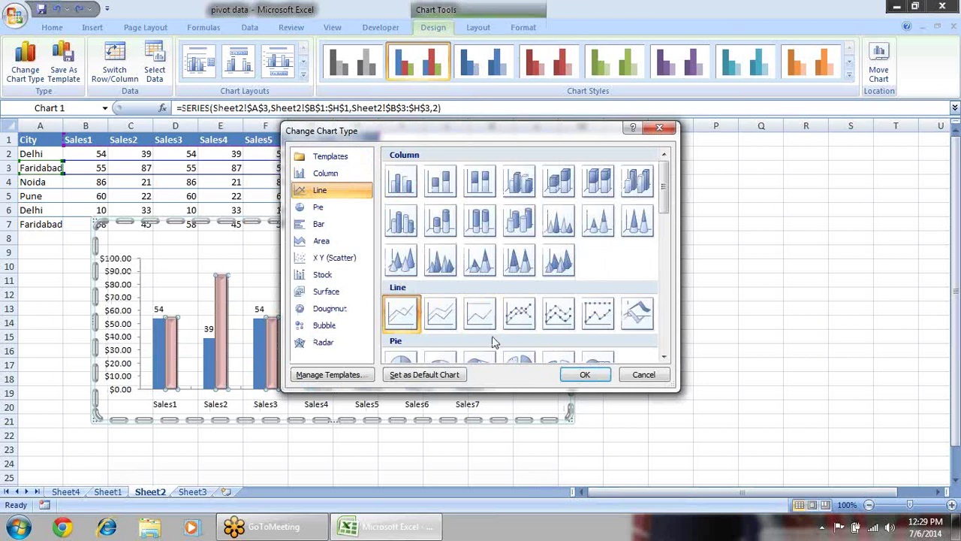
pyautogui.click(584, 375)
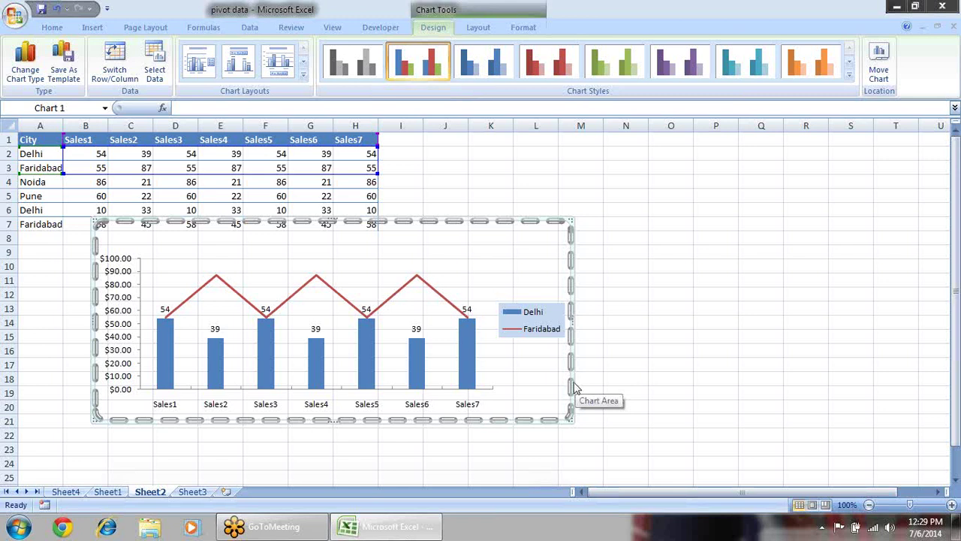
pyautogui.hotkey('ctrl', 'z')
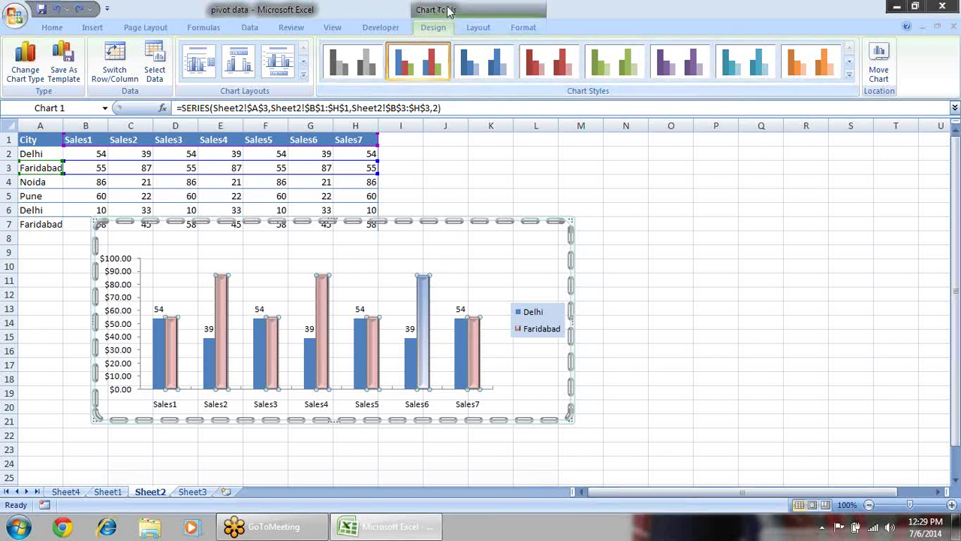
# - Apply the chart layout with chart title, axis title and a data table
pyautogui.click(628, 194)
pyautogui.click(500, 234)
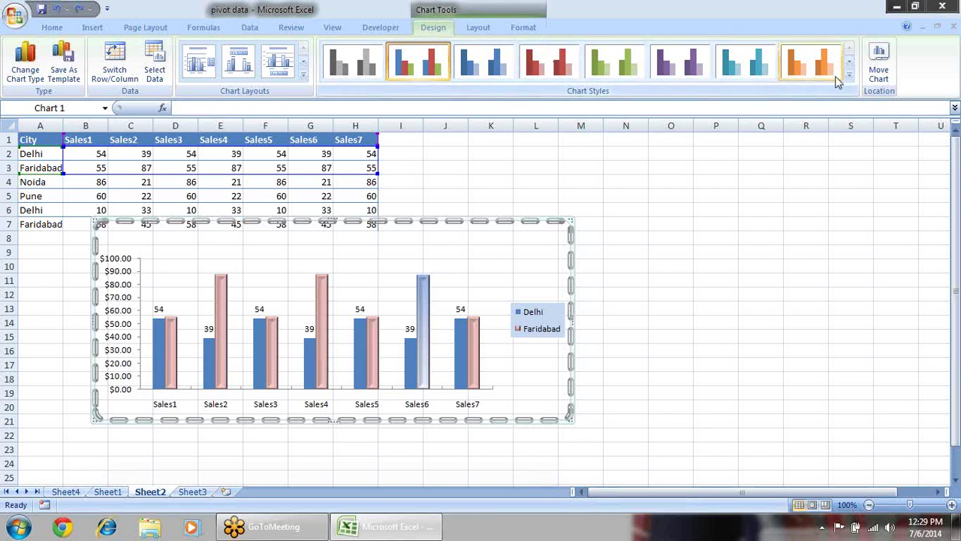
pyautogui.click(303, 76)
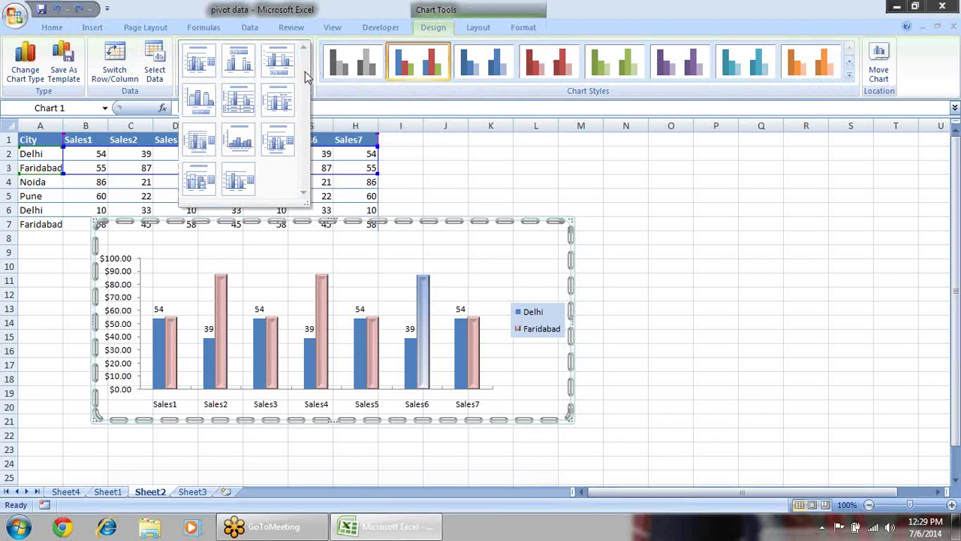
pyautogui.click(239, 99)
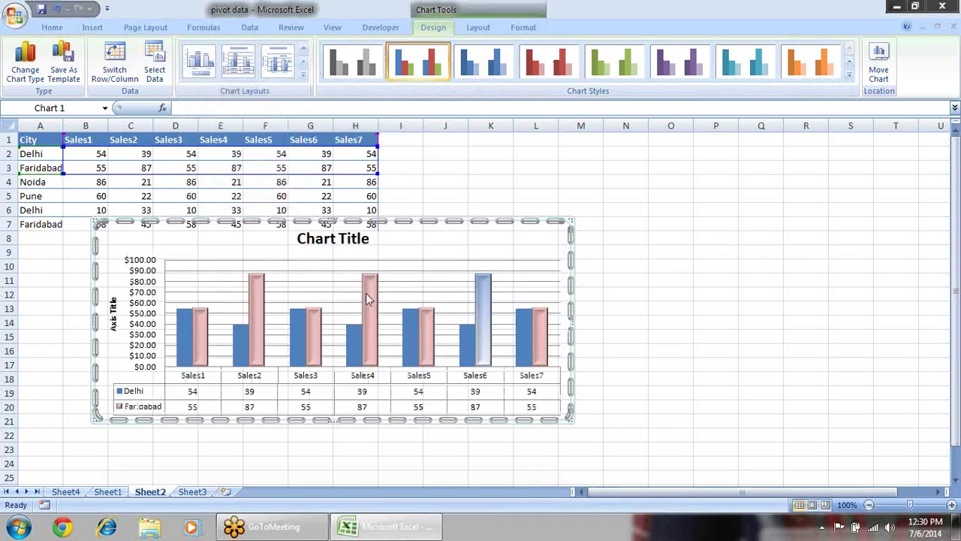
# - Set the chart area's border color to No line
pyautogui.rightClick(570, 379)
pyautogui.click(617, 368)
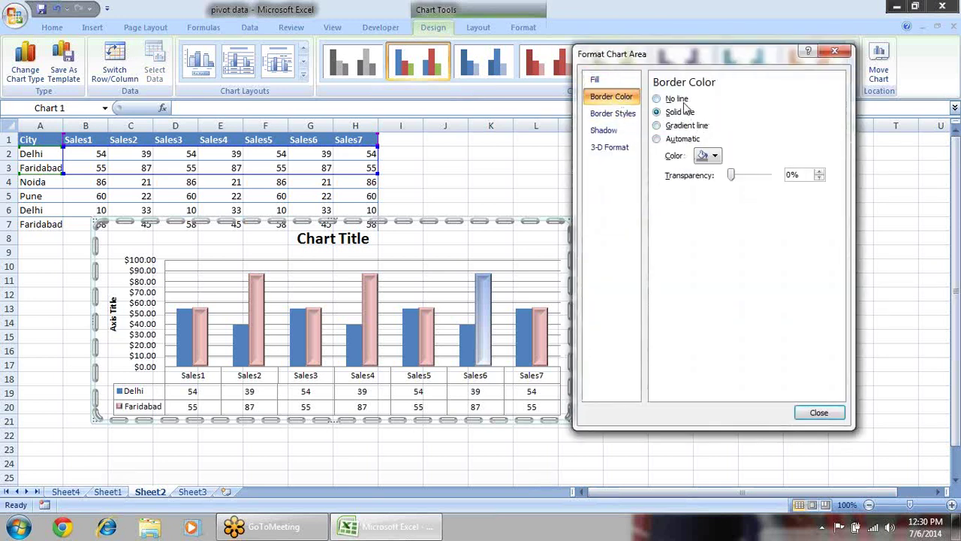
pyautogui.click(675, 99)
pyautogui.click(819, 413)
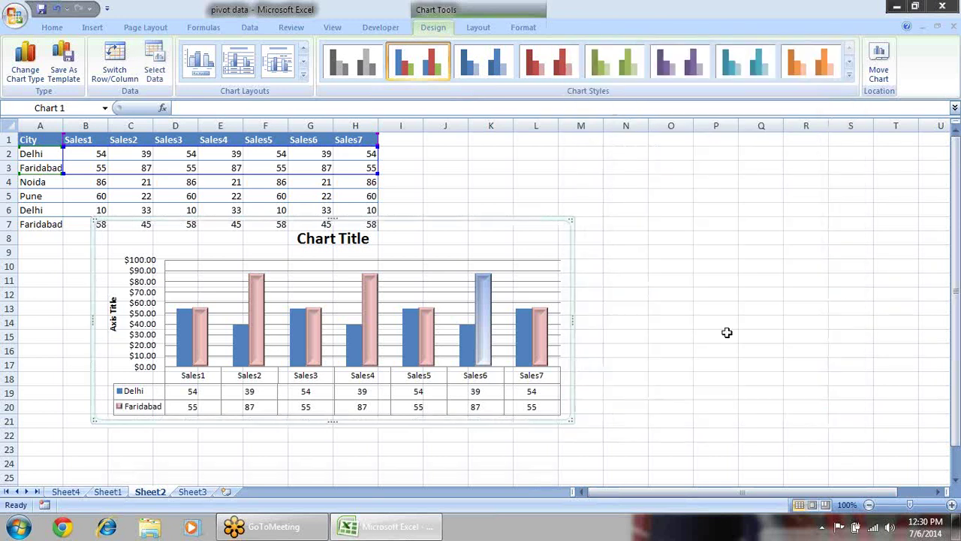
pyautogui.click(515, 277)
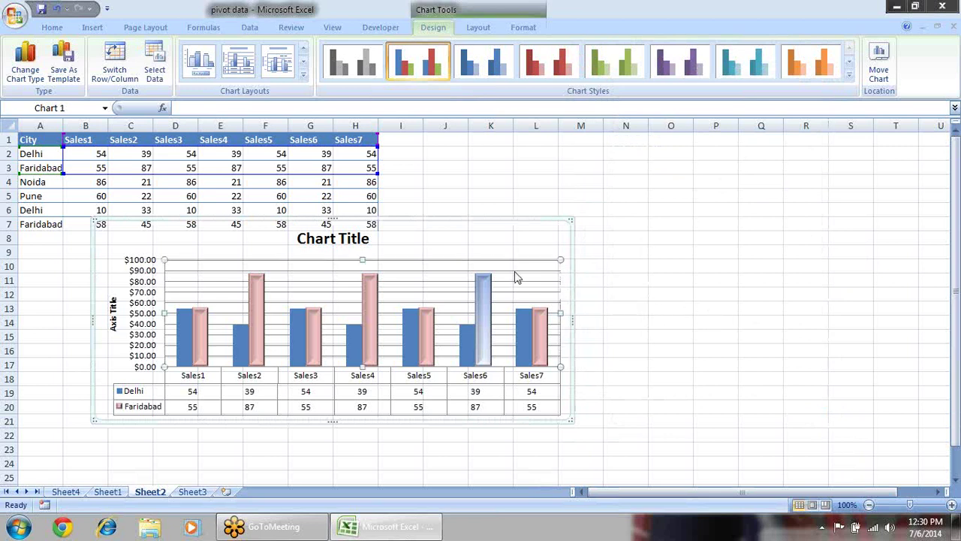
pyautogui.click(519, 276)
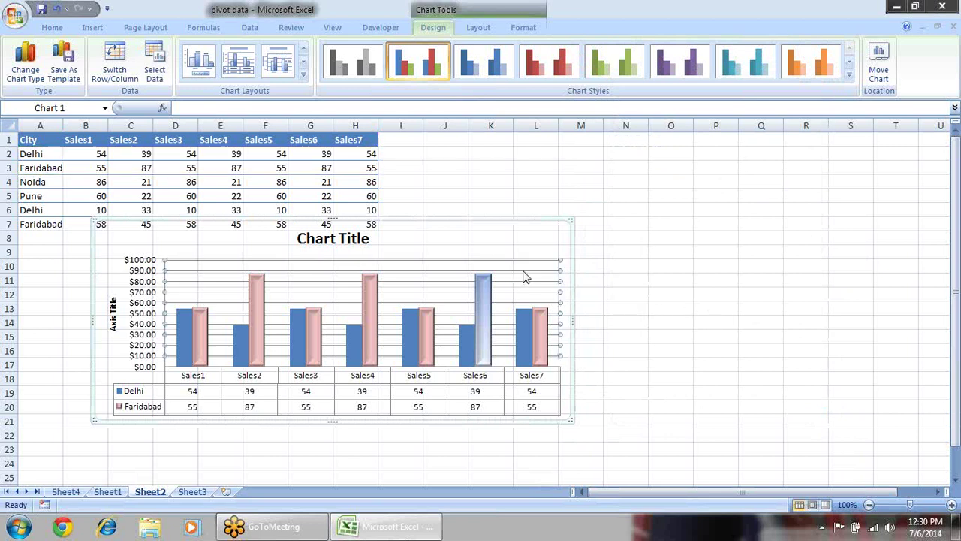
# - Delete the major gridlines, then settle on the layout with no titles and legend at right
pyautogui.press('Delete')
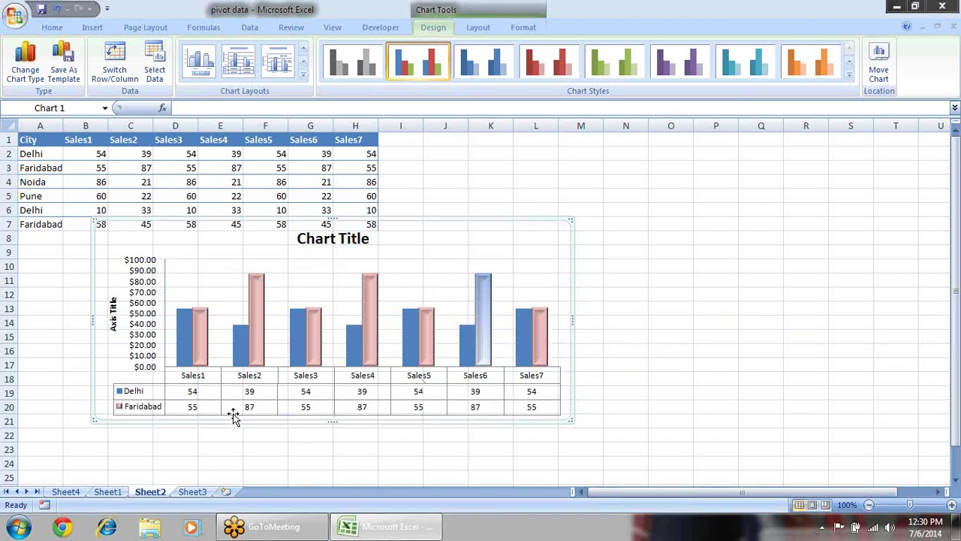
pyautogui.click(203, 64)
pyautogui.click(234, 67)
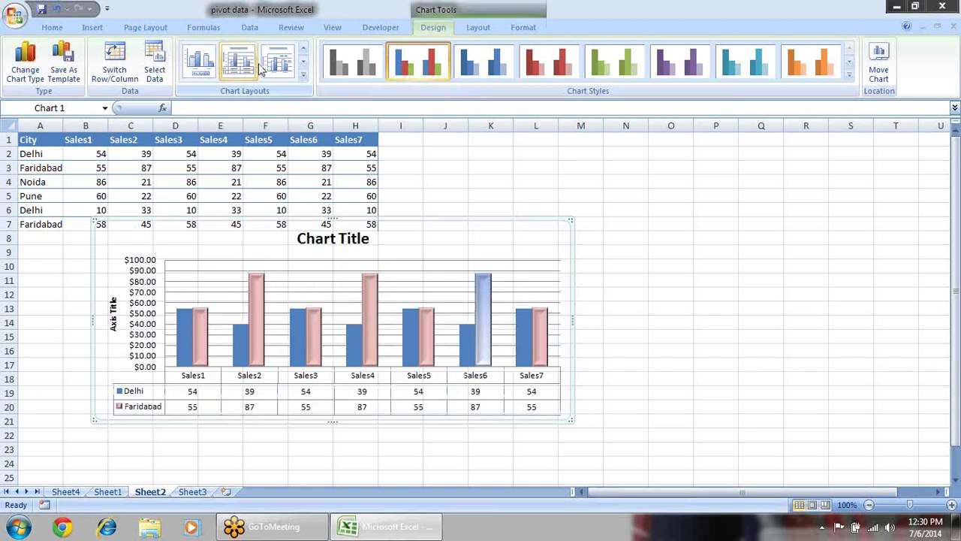
pyautogui.click(273, 63)
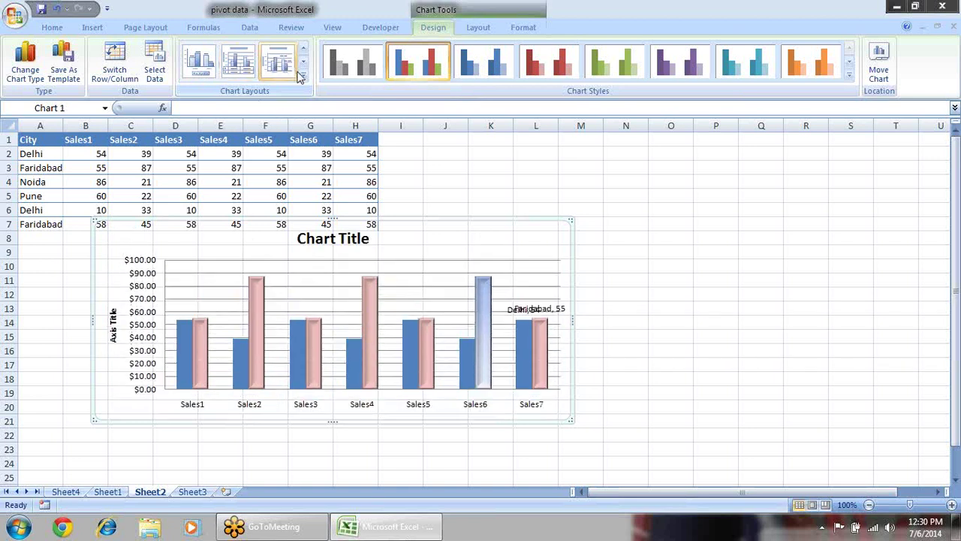
pyautogui.click(303, 74)
pyautogui.click(288, 68)
pyautogui.click(303, 74)
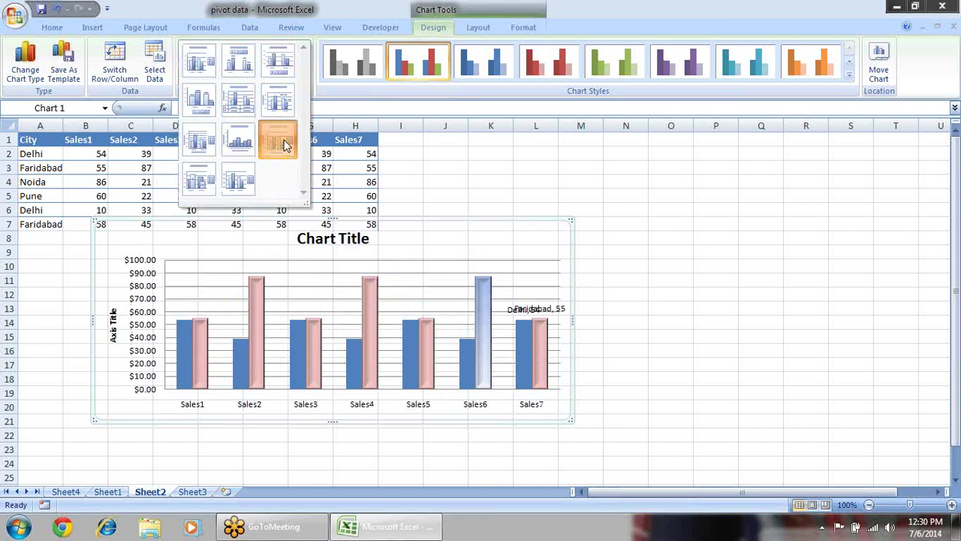
pyautogui.click(282, 141)
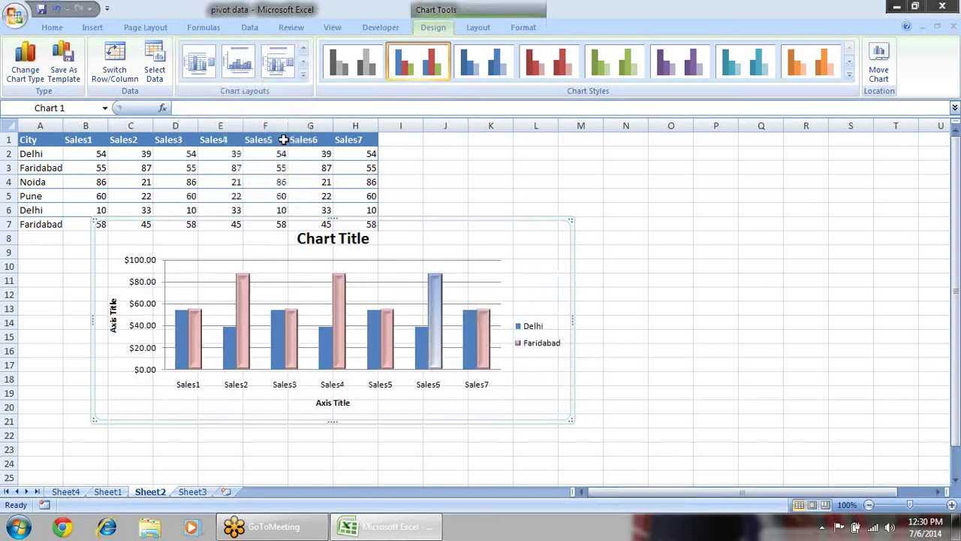
pyautogui.click(303, 75)
pyautogui.click(238, 180)
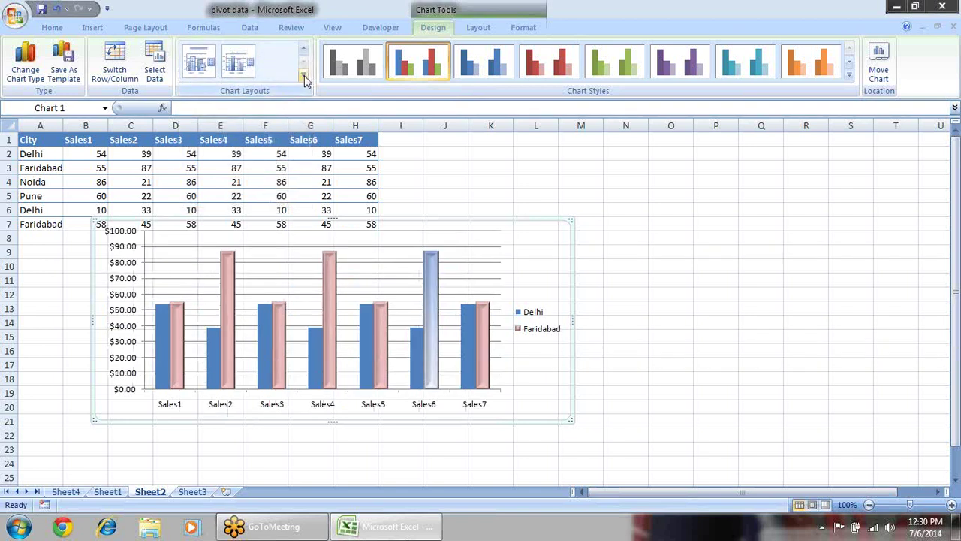
pyautogui.click(245, 277)
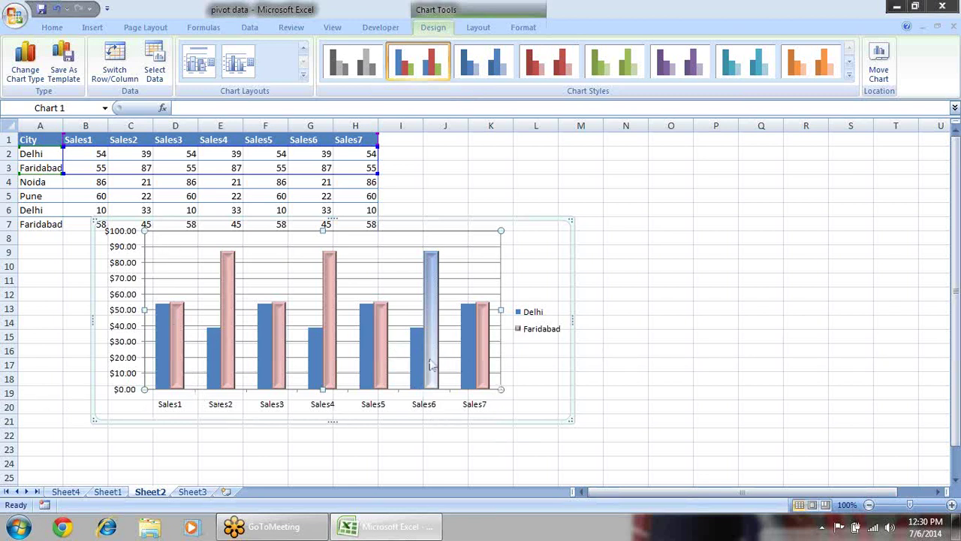
# - Switch rows and columns so Sales1–Sales7 become series grouped by Delhi and Faridabad
pyautogui.moveTo(430, 364)
pyautogui.click(121, 68)
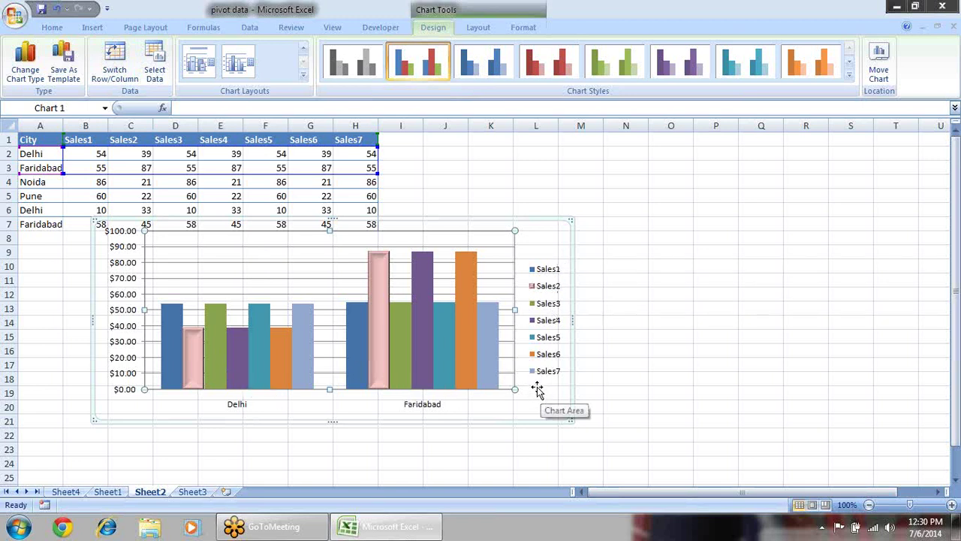
pyautogui.click(120, 69)
pyautogui.click(124, 68)
pyautogui.click(120, 67)
pyautogui.click(120, 67)
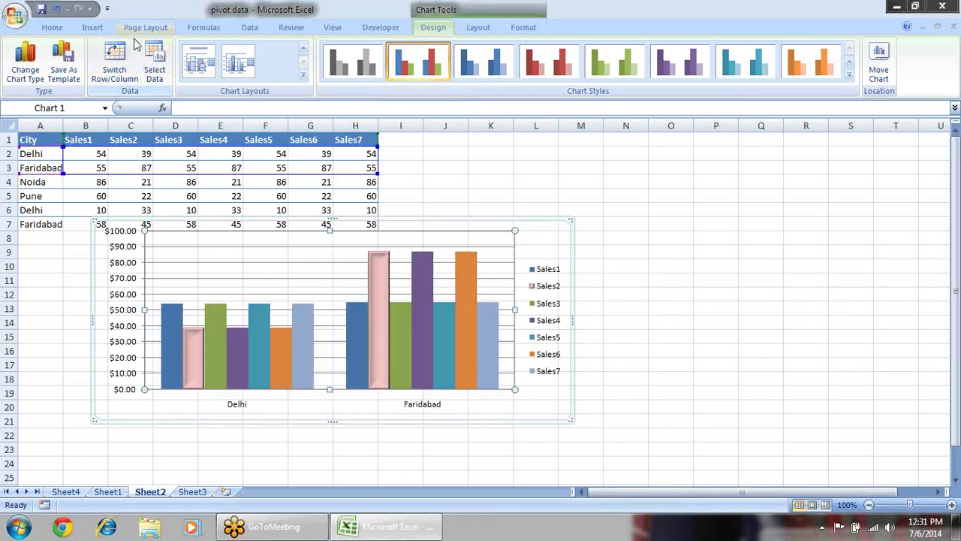
# - Apply the orange chart style after trying dark red and teal styles
pyautogui.click(849, 75)
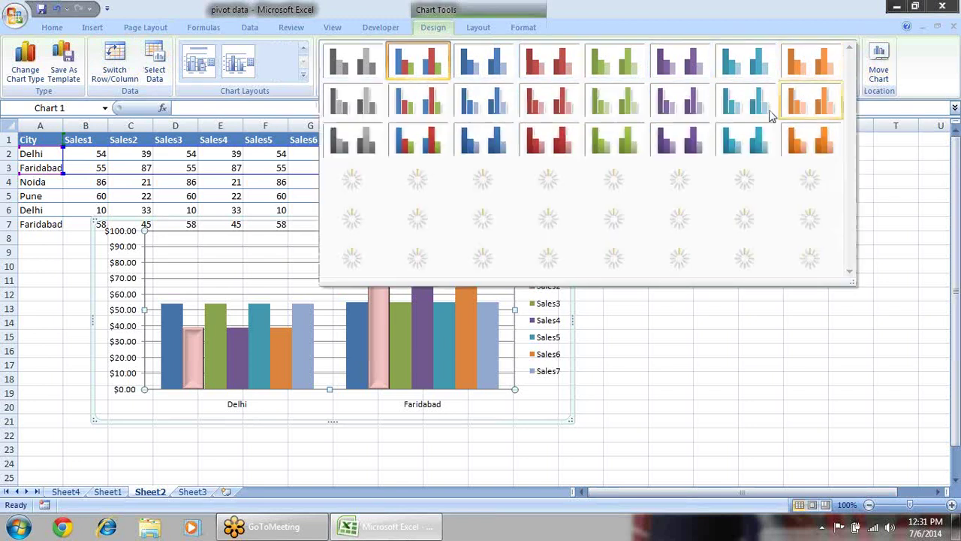
pyautogui.click(551, 257)
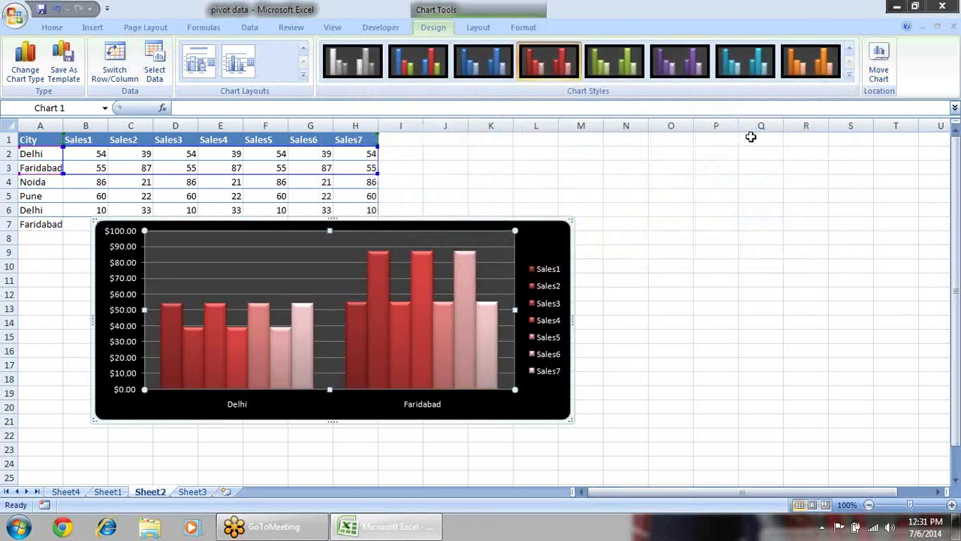
pyautogui.click(849, 75)
pyautogui.click(746, 142)
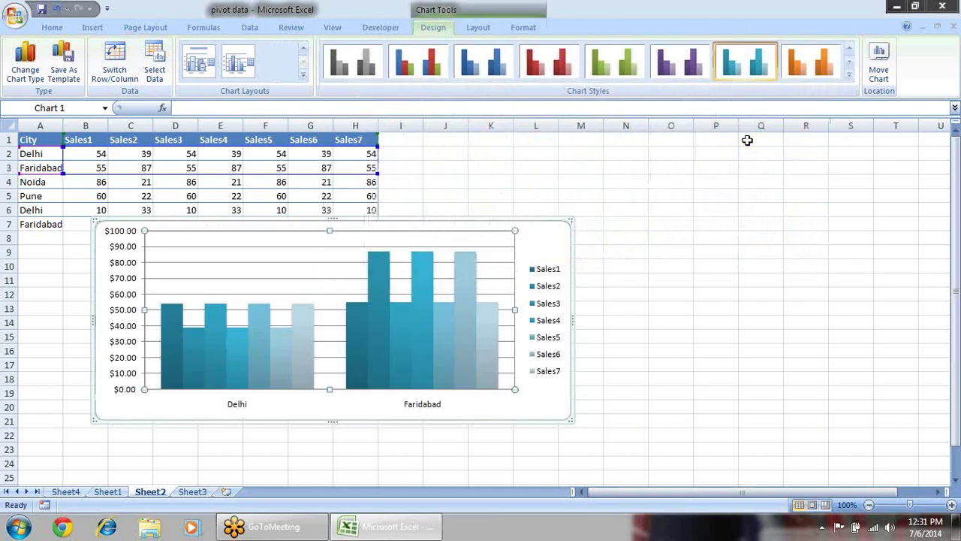
pyautogui.click(849, 78)
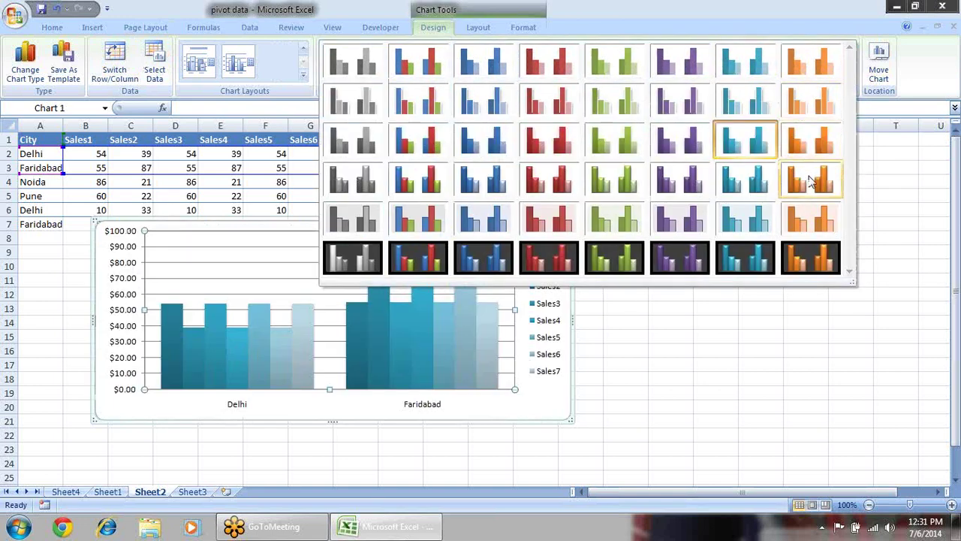
pyautogui.click(807, 176)
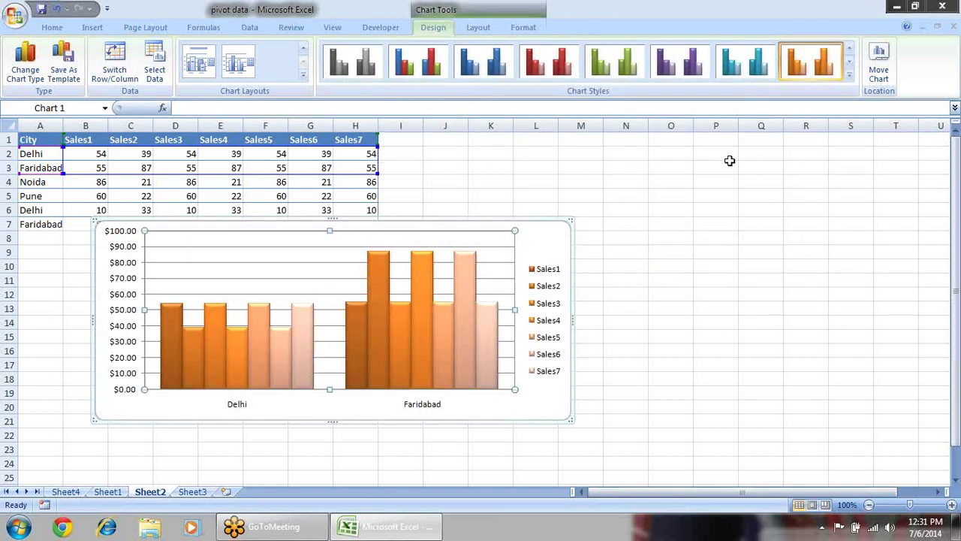
# - Set Primary Horizontal Gridlines to None on the Layout tab
pyautogui.click(478, 28)
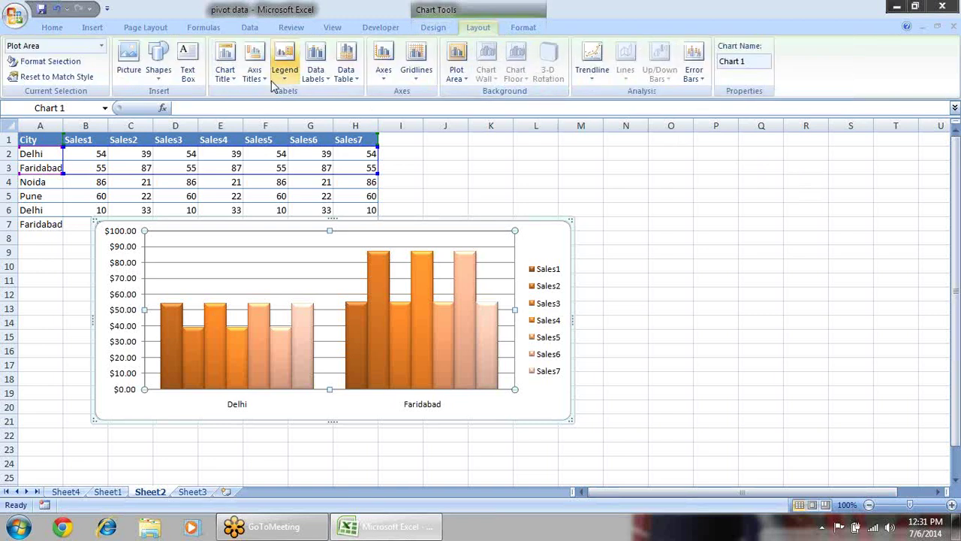
pyautogui.click(227, 75)
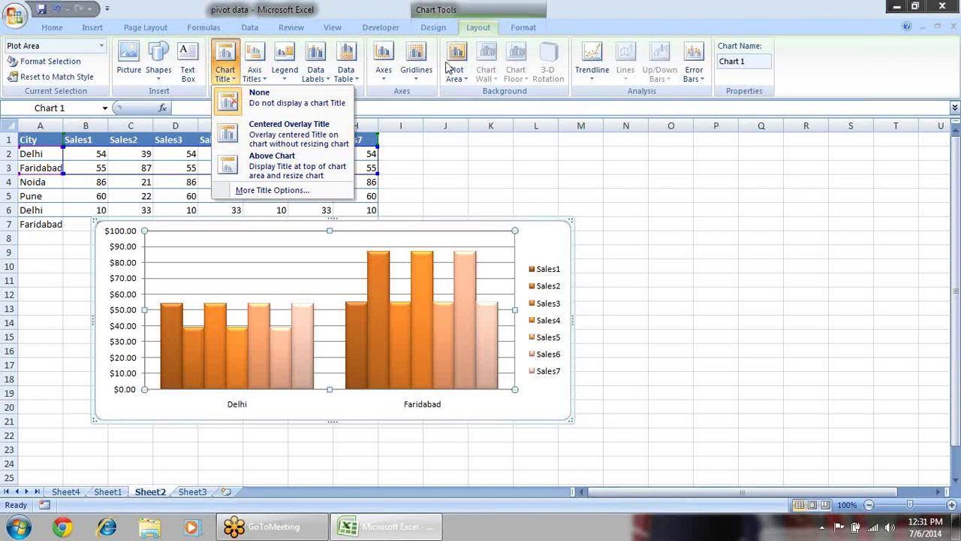
pyautogui.click(417, 74)
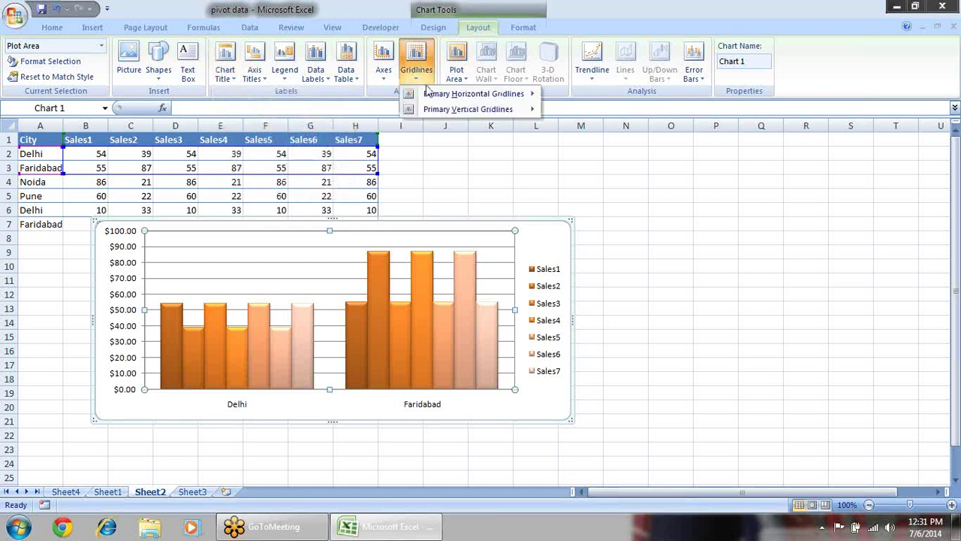
pyautogui.moveTo(443, 94)
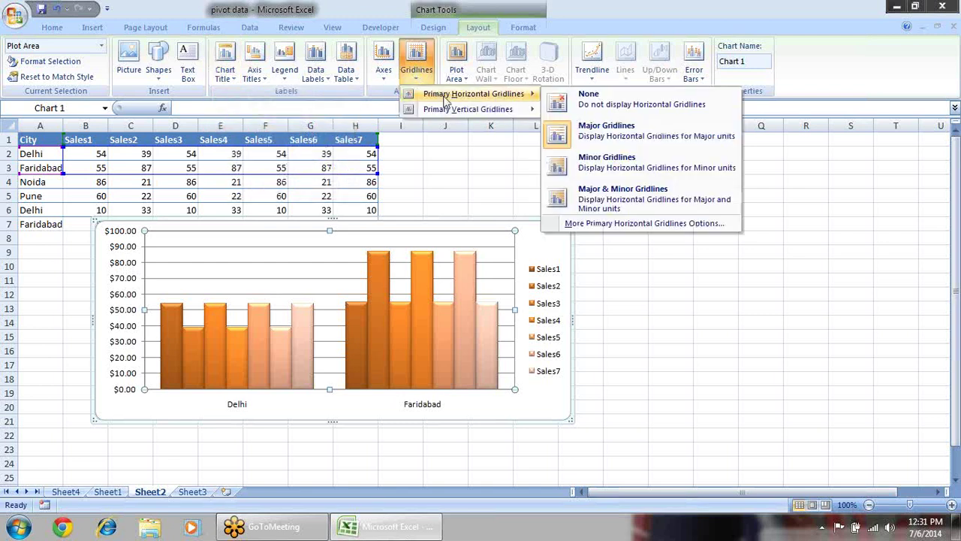
pyautogui.click(608, 132)
pyautogui.click(419, 75)
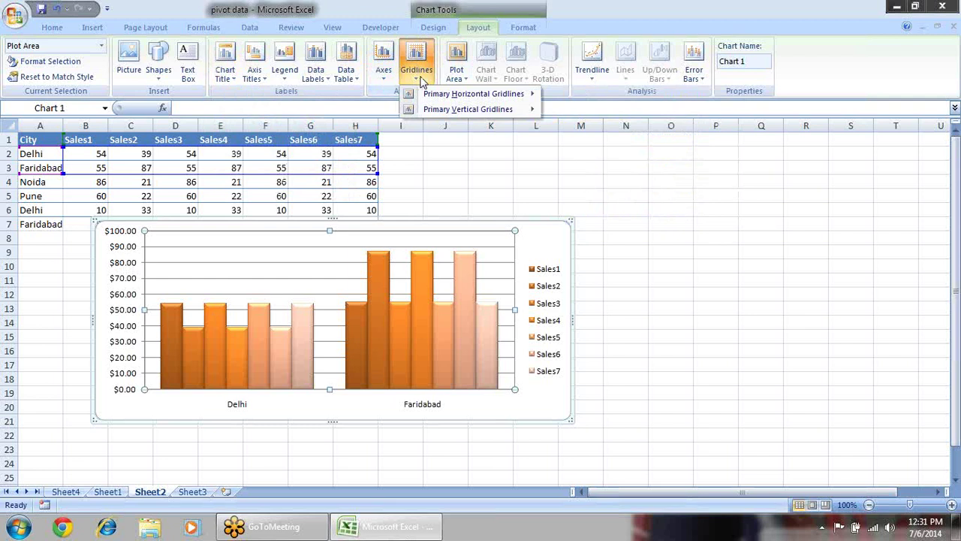
pyautogui.moveTo(473, 93)
pyautogui.click(606, 106)
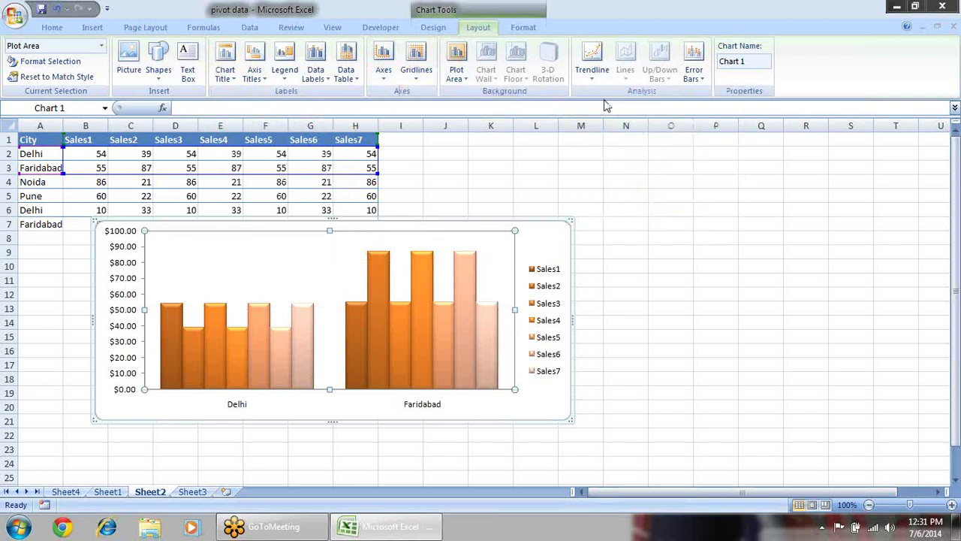
# - Set the Primary Horizontal Axis to None, hiding the city labels
pyautogui.click(383, 80)
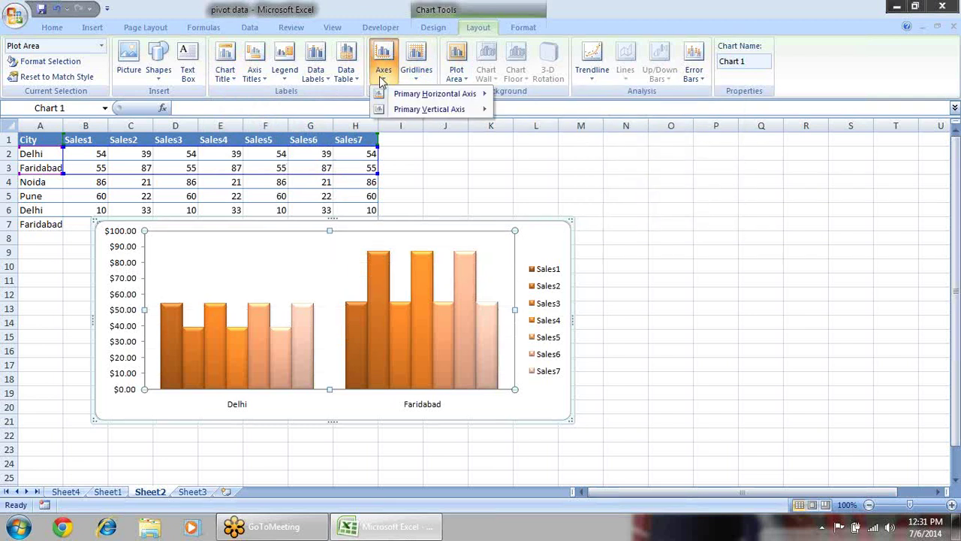
pyautogui.moveTo(406, 95)
pyautogui.click(554, 111)
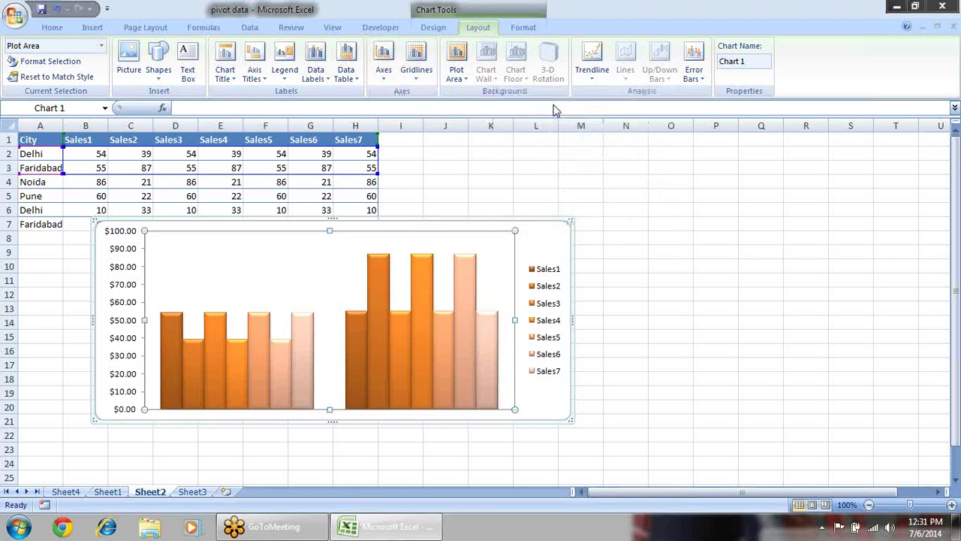
pyautogui.click(416, 66)
pyautogui.moveTo(458, 93)
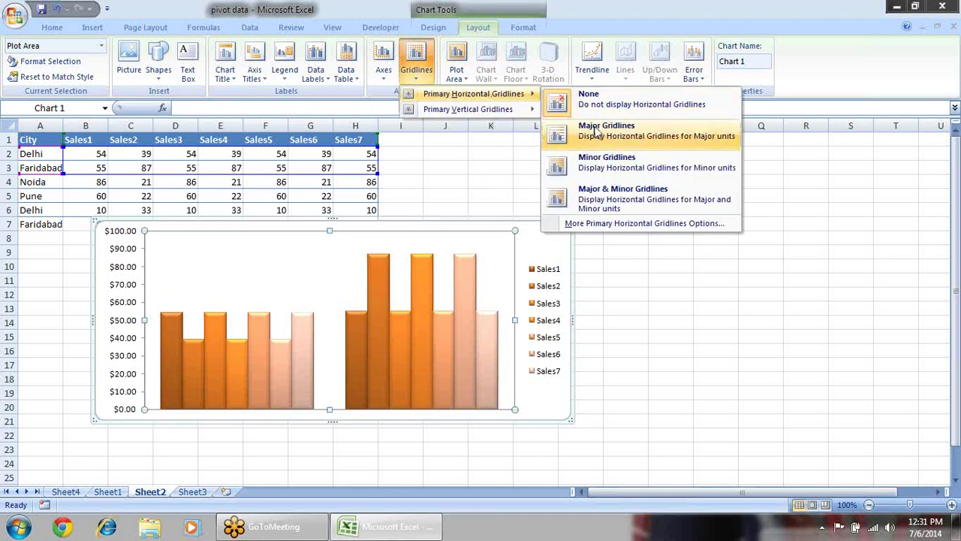
pyautogui.click(386, 69)
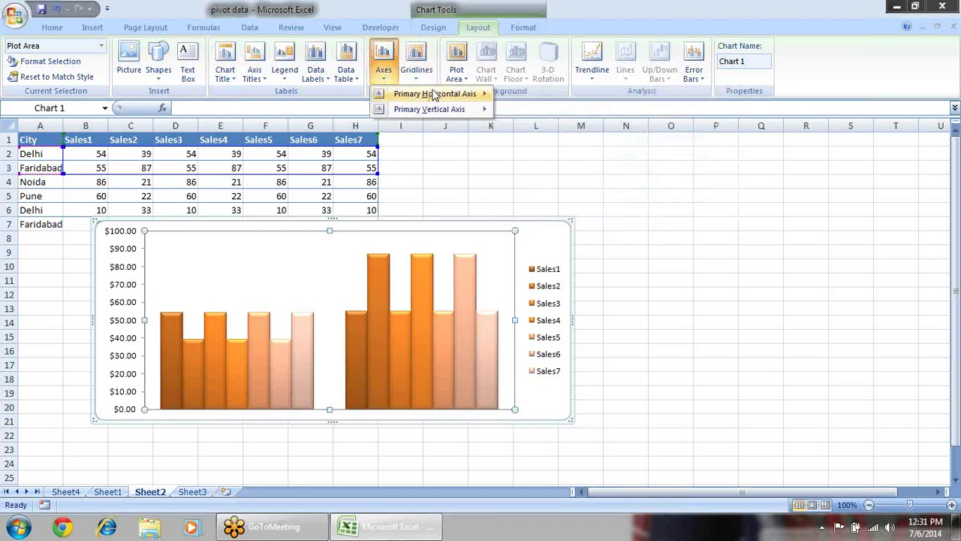
# - Show the horizontal axis left to right, and toggle the data table on then off
pyautogui.moveTo(435, 94)
pyautogui.click(563, 135)
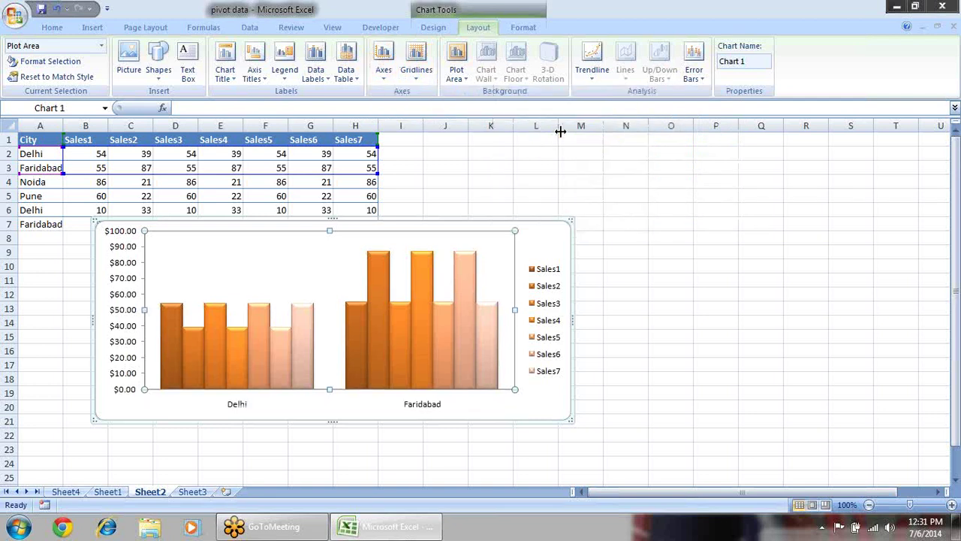
pyautogui.click(358, 76)
pyautogui.click(394, 136)
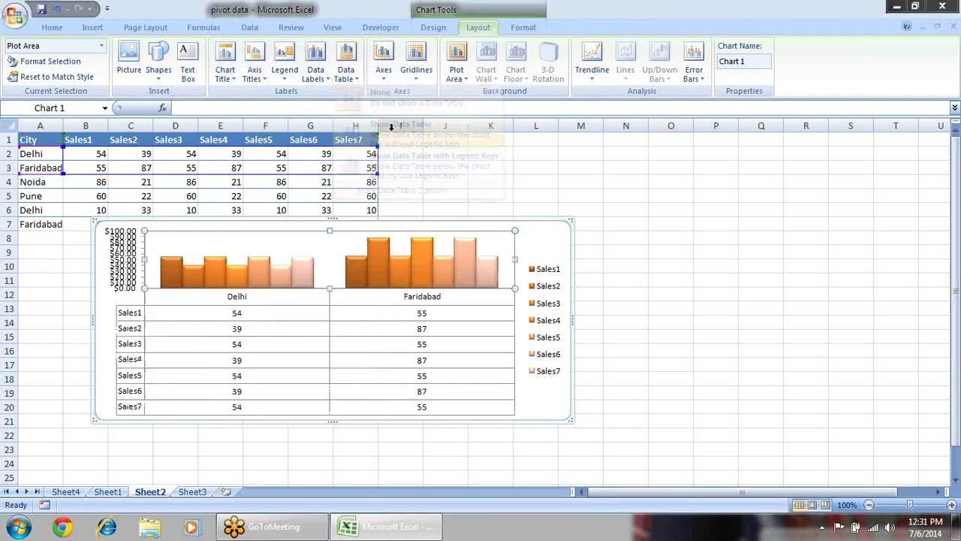
pyautogui.click(357, 79)
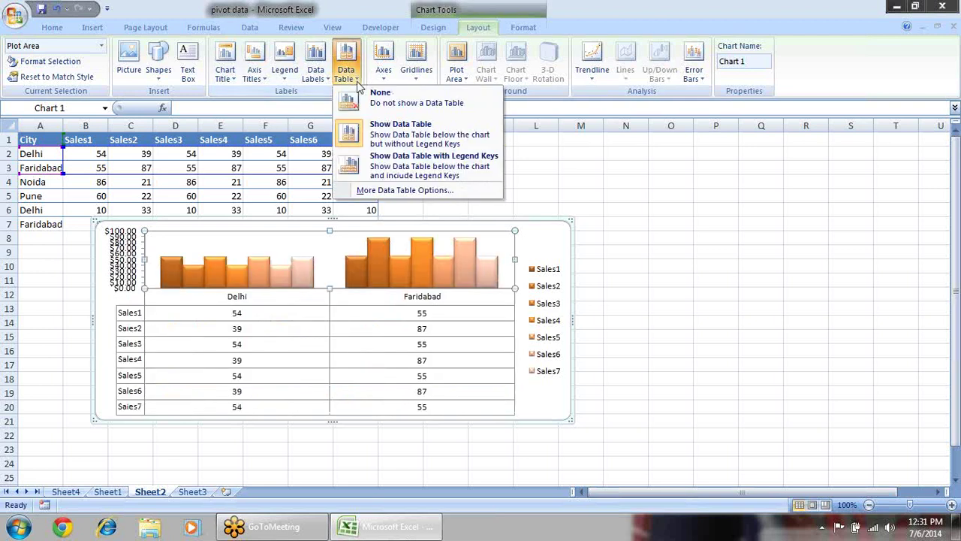
pyautogui.click(416, 105)
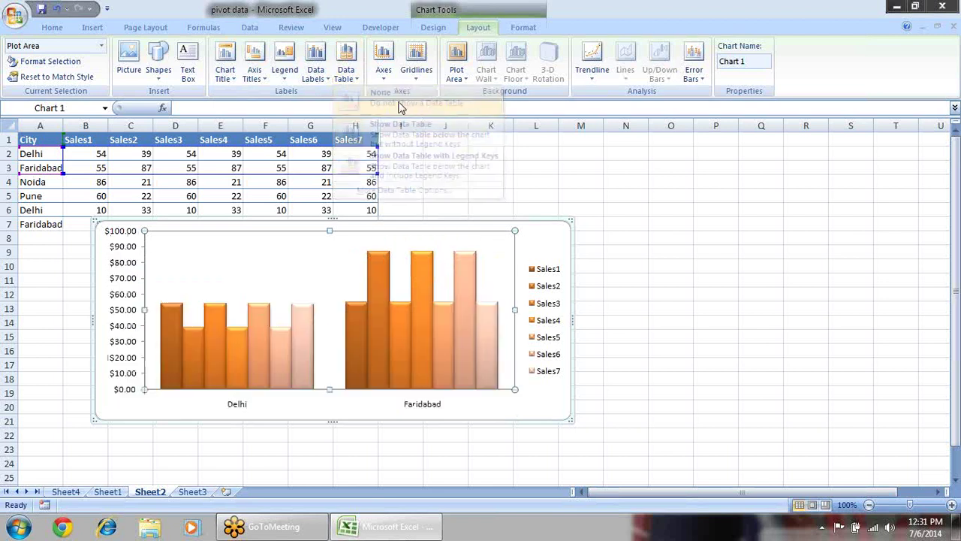
# - Place the legend across the top of the chart
pyautogui.click(281, 82)
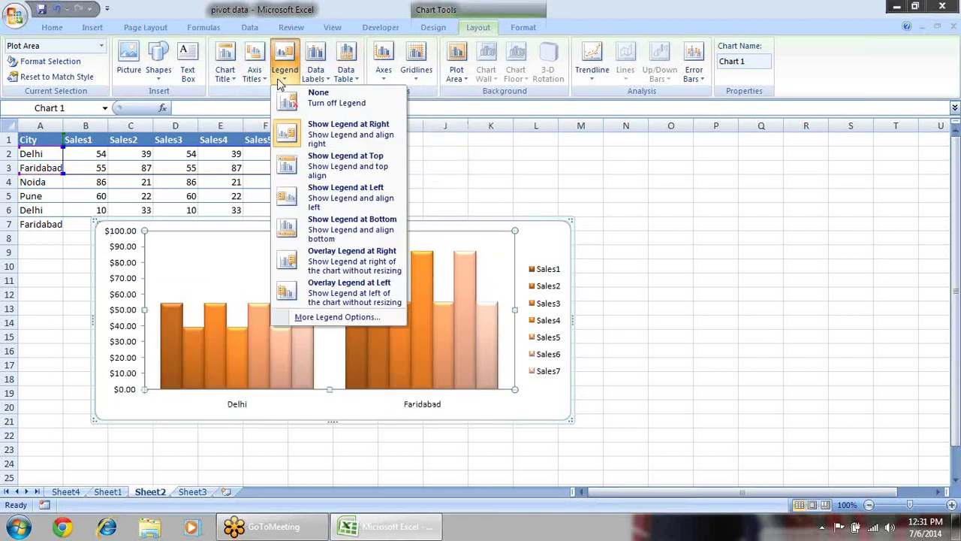
pyautogui.click(353, 159)
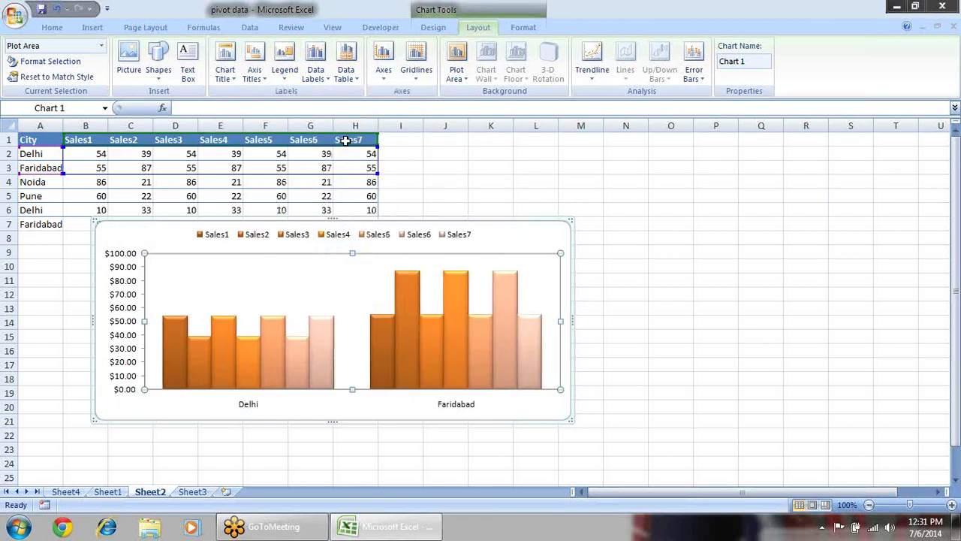
pyautogui.click(284, 75)
pyautogui.click(354, 177)
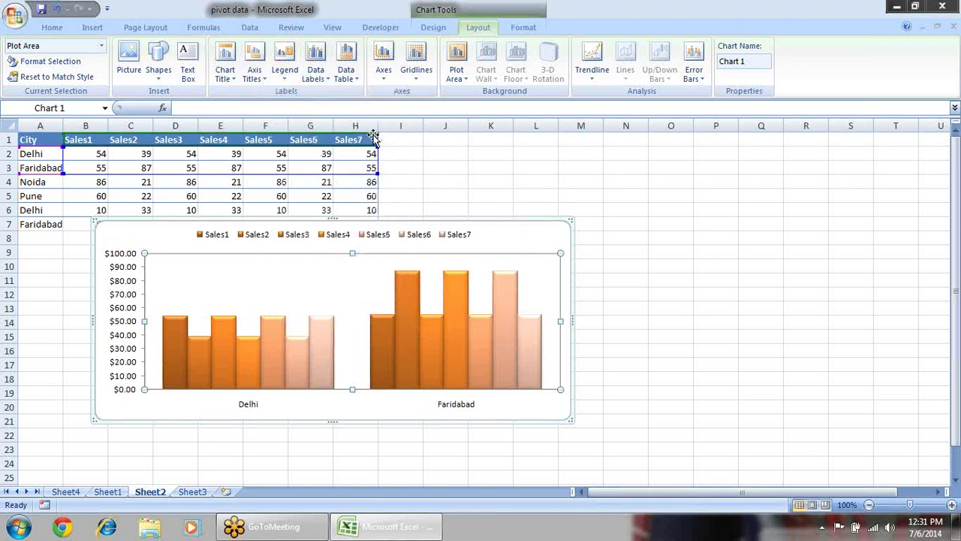
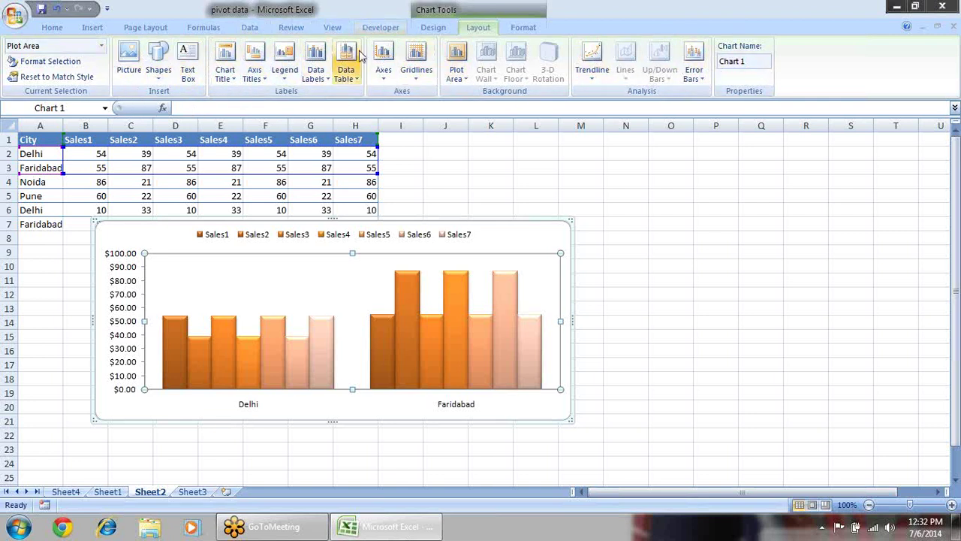
# - Apply a light red Shape Styles fill to the chart legend and drag the chart right of the table
pyautogui.click(522, 29)
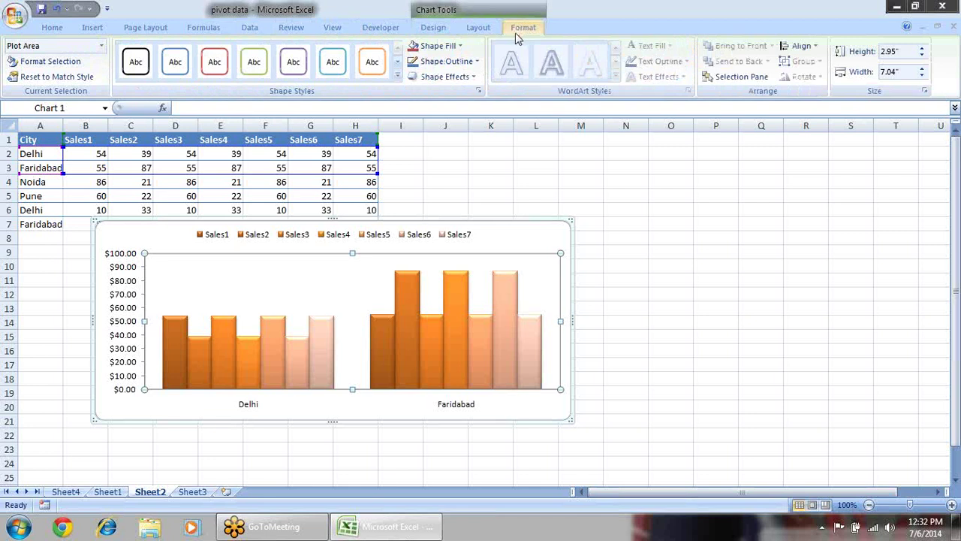
pyautogui.click(398, 78)
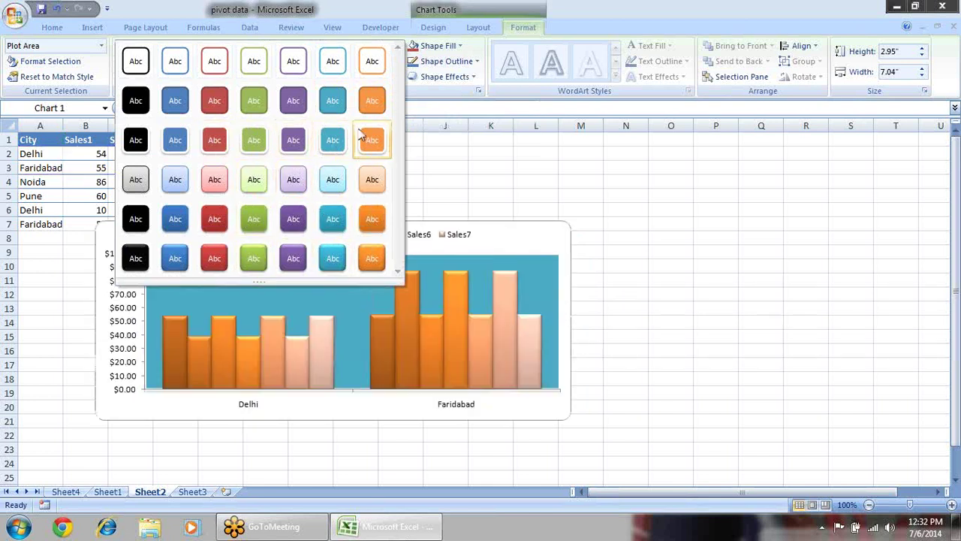
pyautogui.click(464, 239)
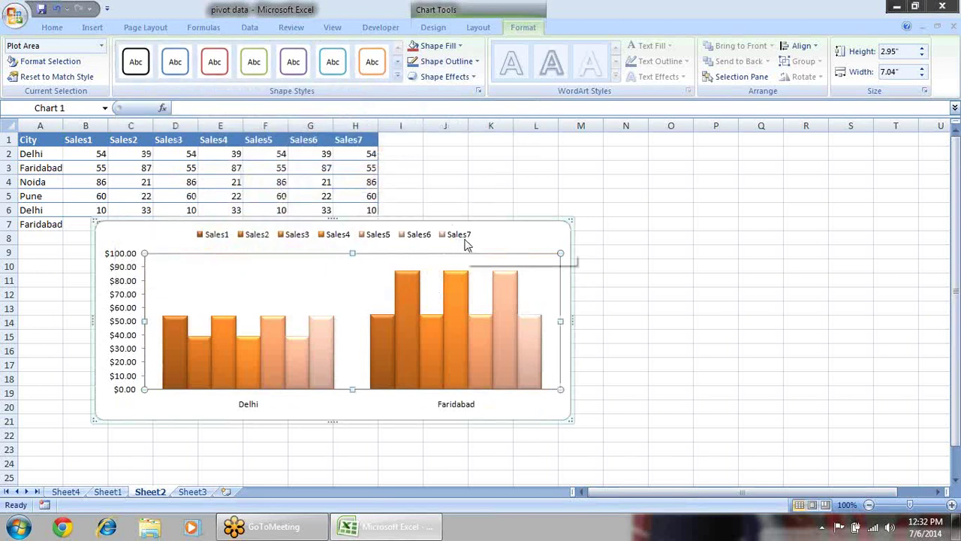
pyautogui.click(464, 238)
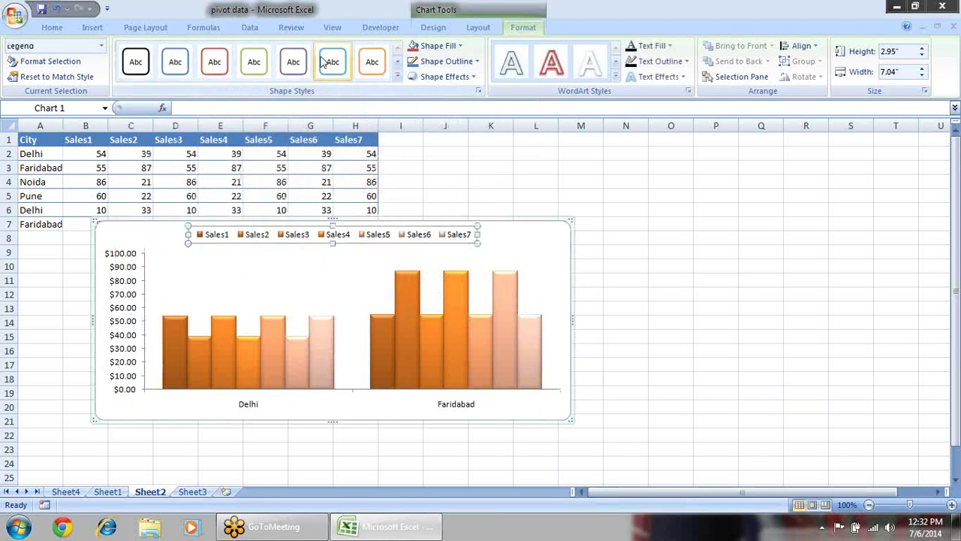
pyautogui.click(398, 76)
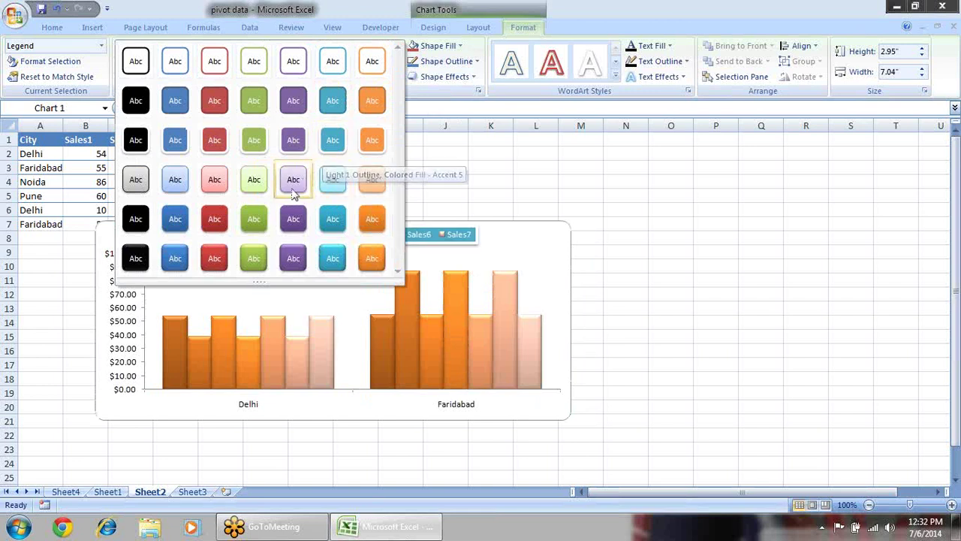
pyautogui.click(223, 186)
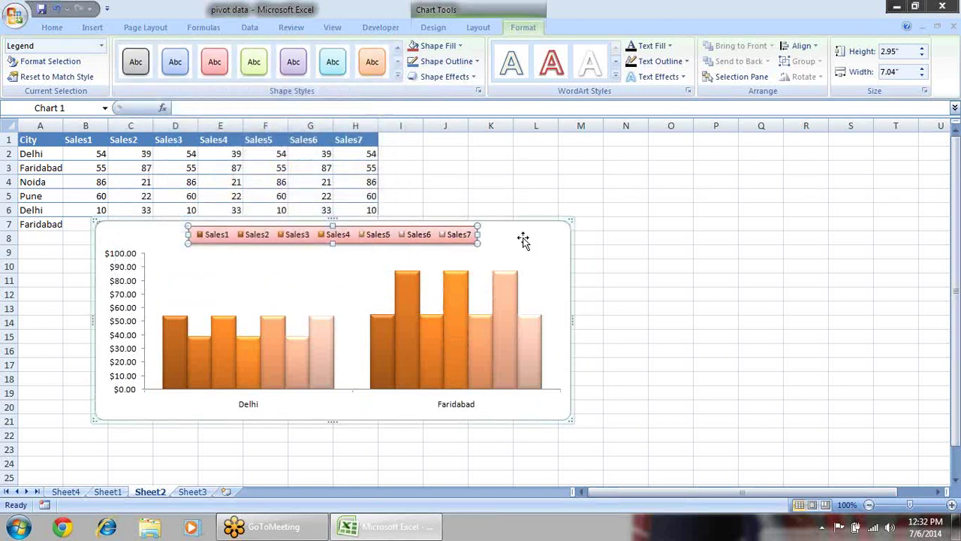
pyautogui.moveTo(525, 218); pyautogui.dragTo(722, 204)
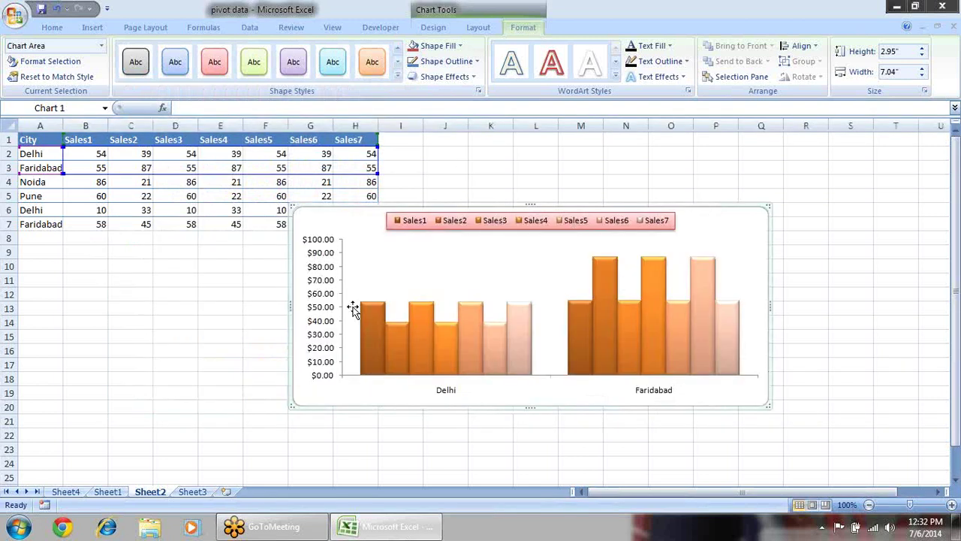
# - Apply a Shape Styles line style to the chart's vertical value axis
pyautogui.click(315, 283)
pyautogui.click(397, 76)
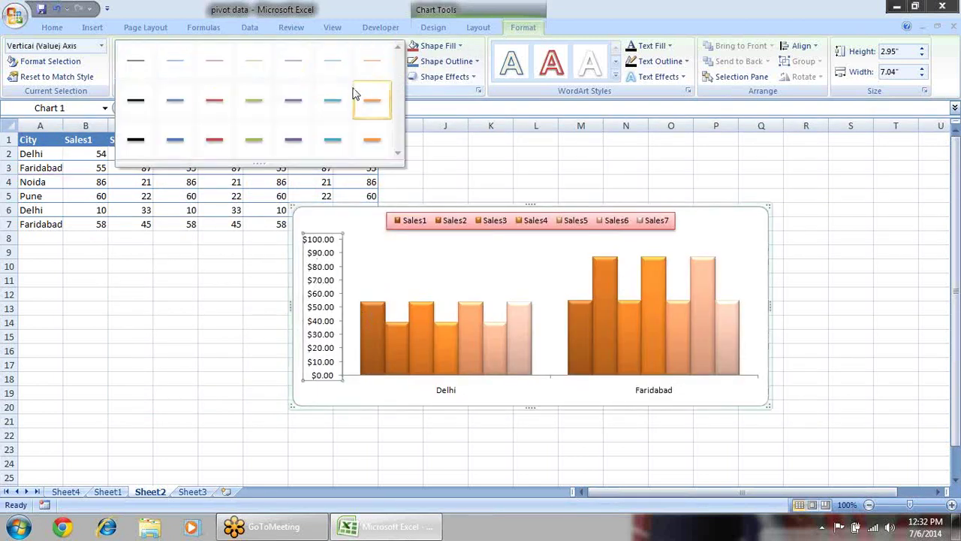
pyautogui.click(180, 133)
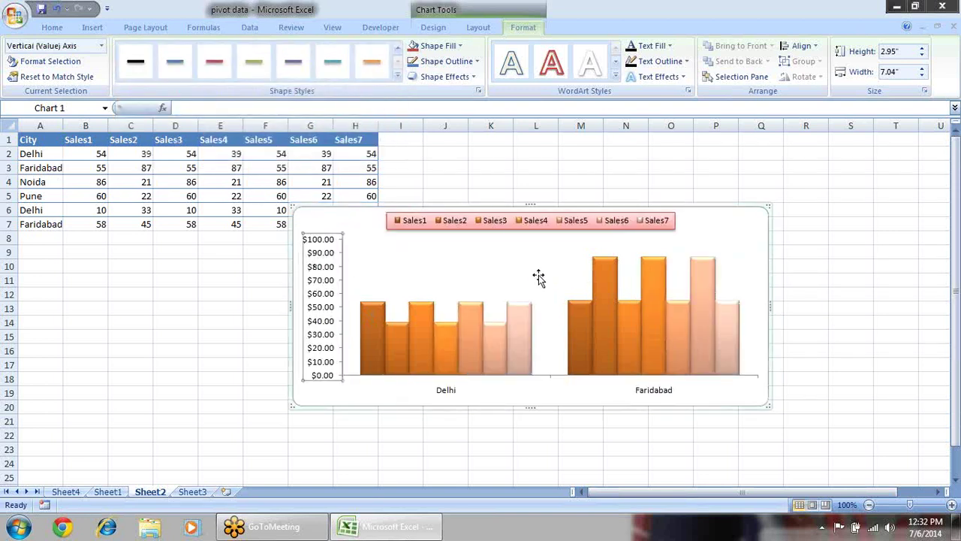
# - Leave the category axis unstyled and shift the chart slightly left and down
pyautogui.click(453, 393)
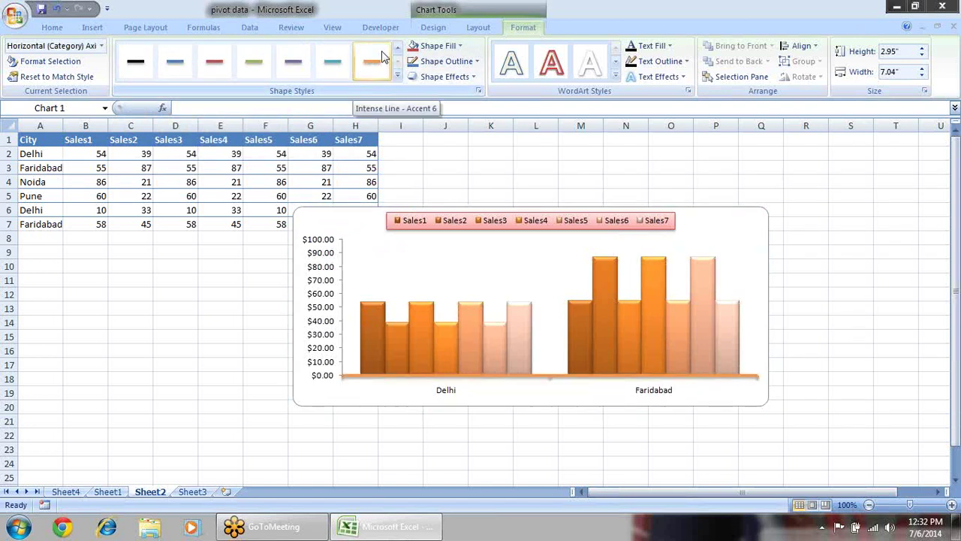
pyautogui.click(398, 75)
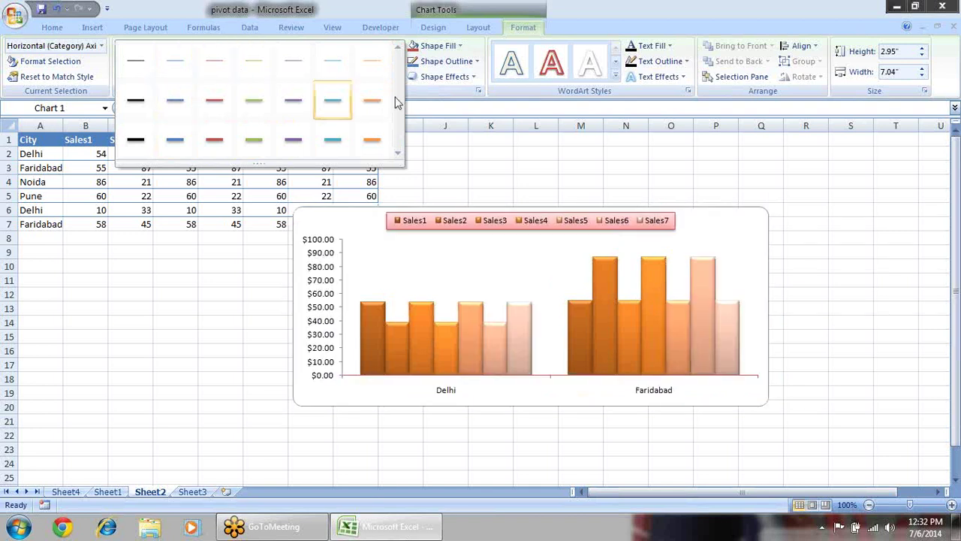
pyautogui.click(580, 149)
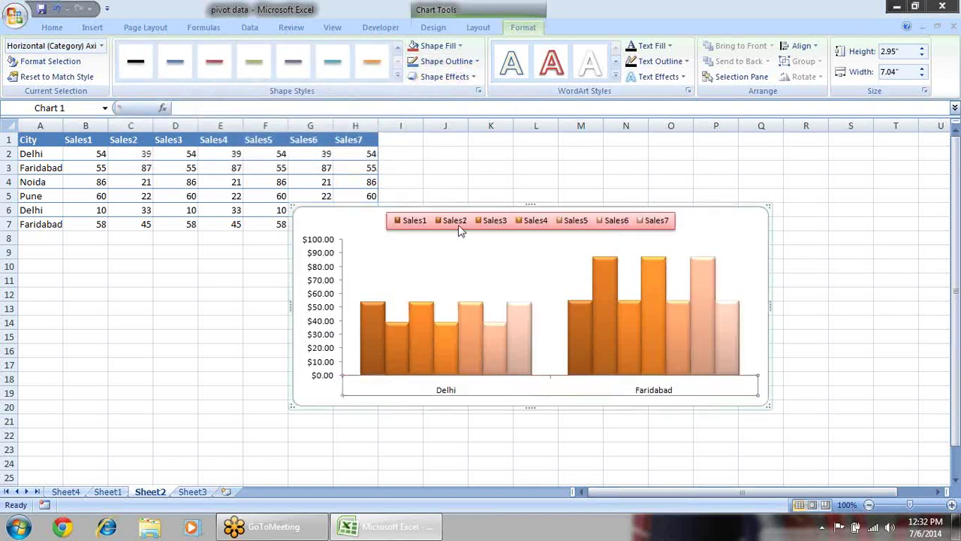
pyautogui.moveTo(728, 205); pyautogui.dragTo(675, 218)
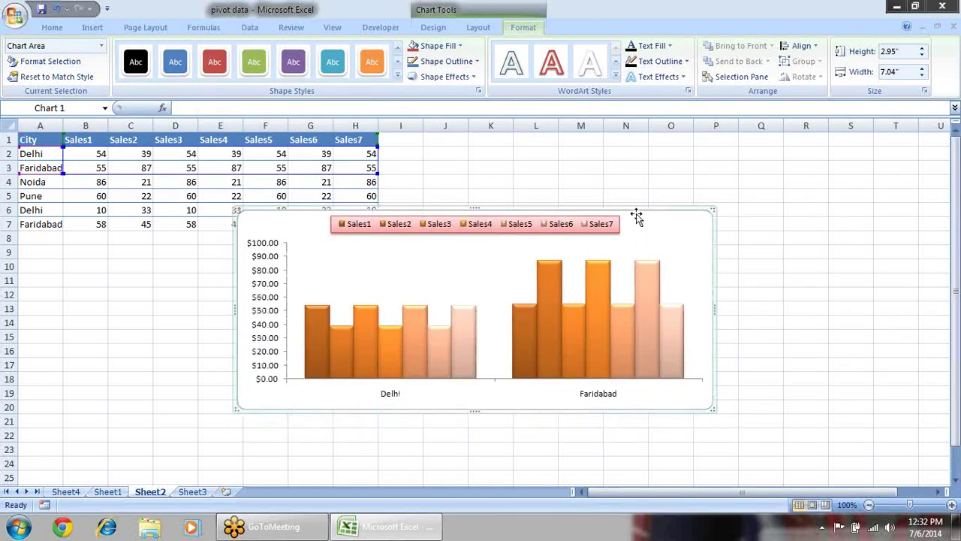
# - Switch the chart's rows and columns so Delhi and Faridabad become the legend series
pyautogui.click(411, 329)
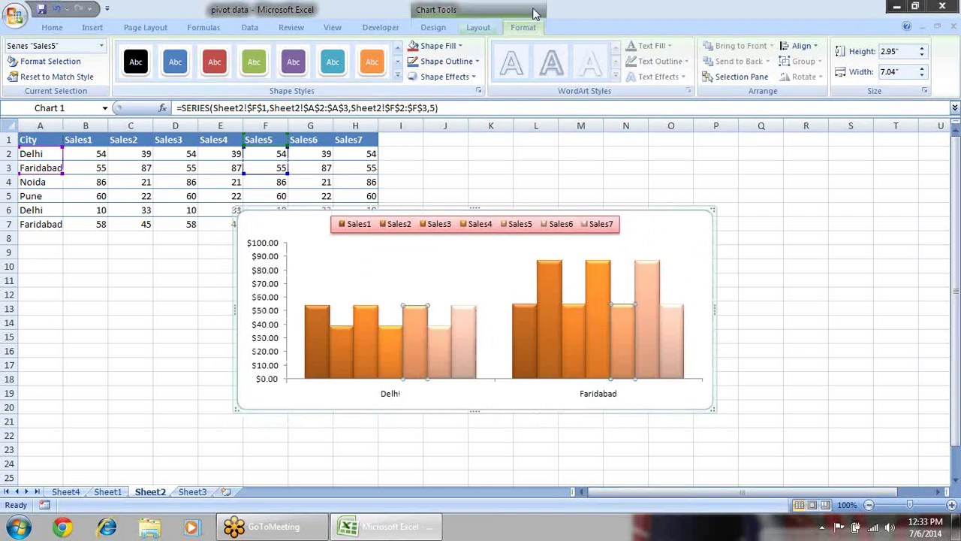
pyautogui.click(478, 27)
pyautogui.click(433, 27)
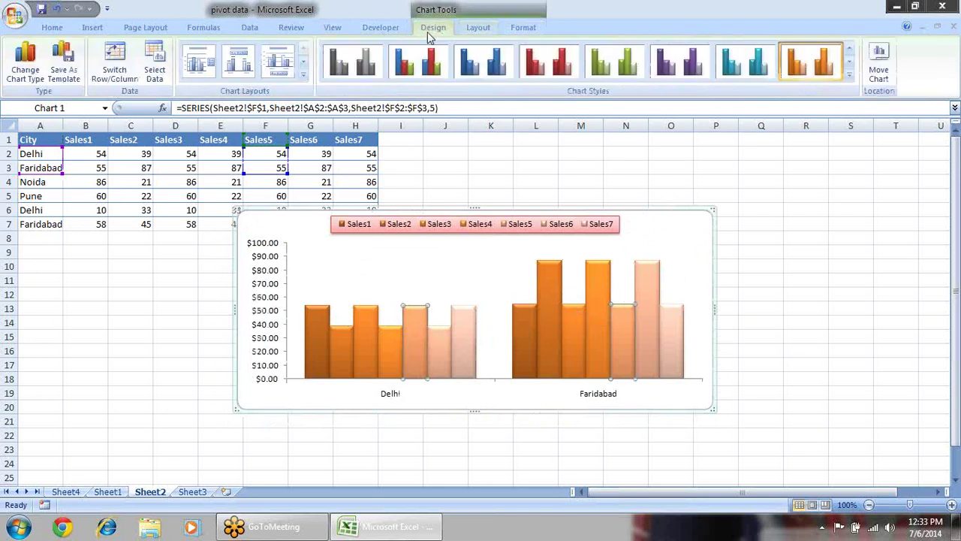
pyautogui.click(114, 64)
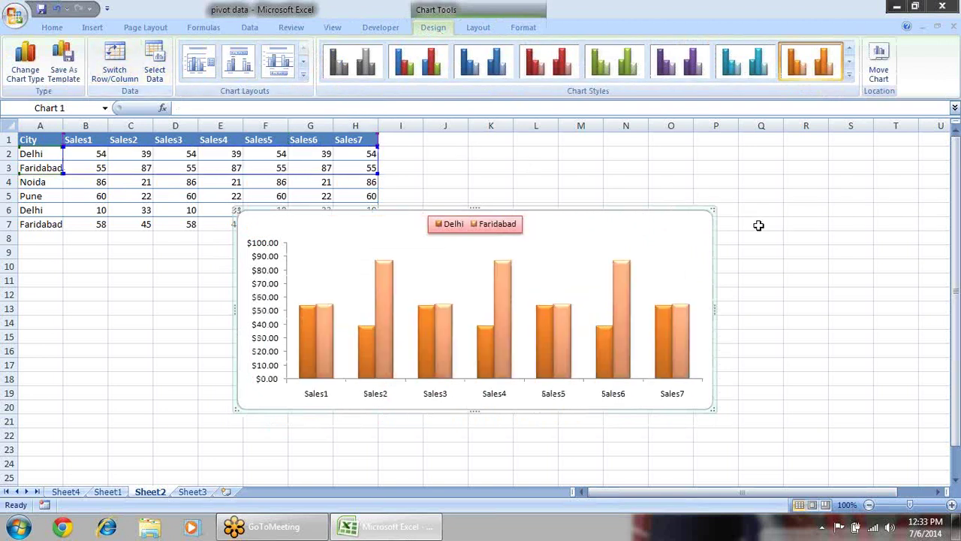
# - Drag the plot area upward to enlarge the bars beside the legend
pyautogui.click(772, 280)
pyautogui.click(502, 313)
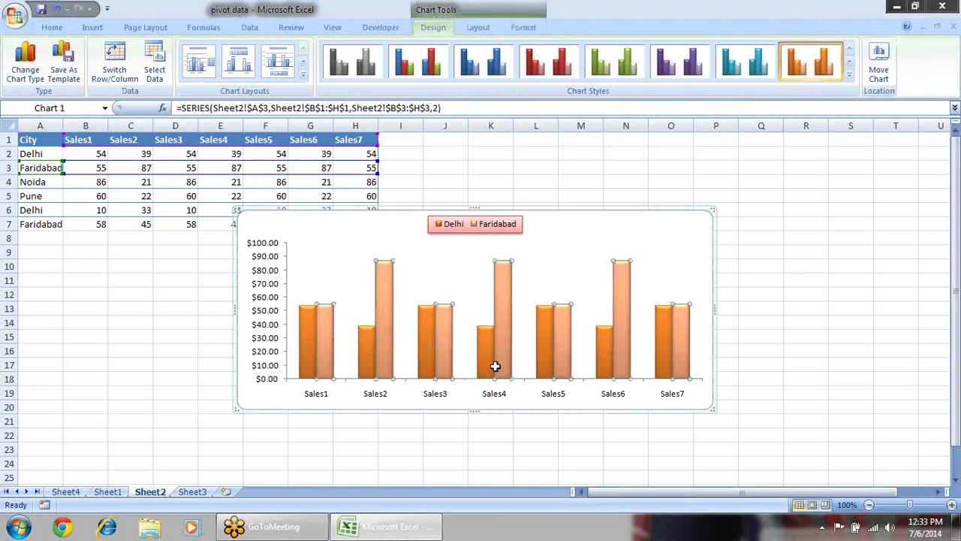
pyautogui.moveTo(300, 298); pyautogui.dragTo(299, 228)
pyautogui.click(757, 213)
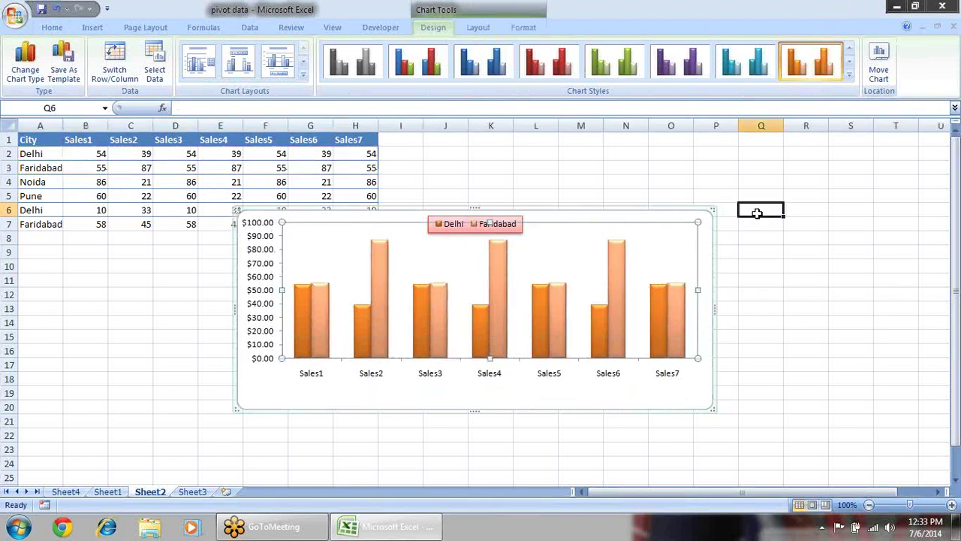
pyautogui.click(300, 233)
pyautogui.click(112, 158)
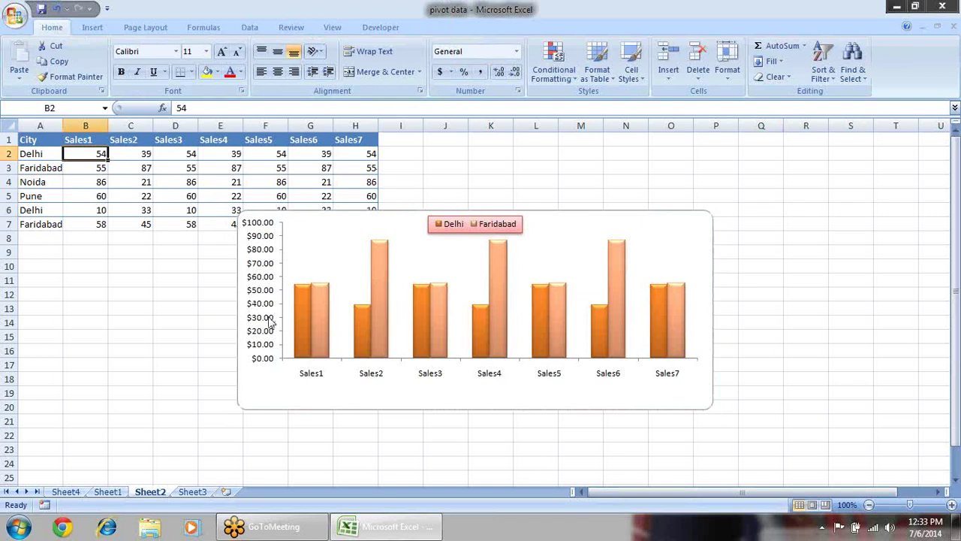
# - Enter the new Sales1 value for Delhi in B2, then delete the column chart
pyautogui.write('5')
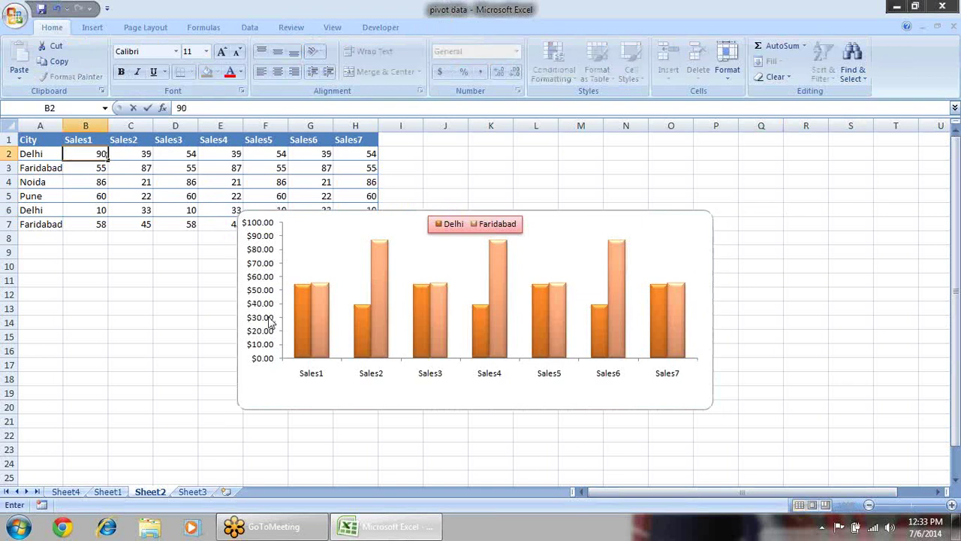
pyautogui.write('0')
pyautogui.press('Return')
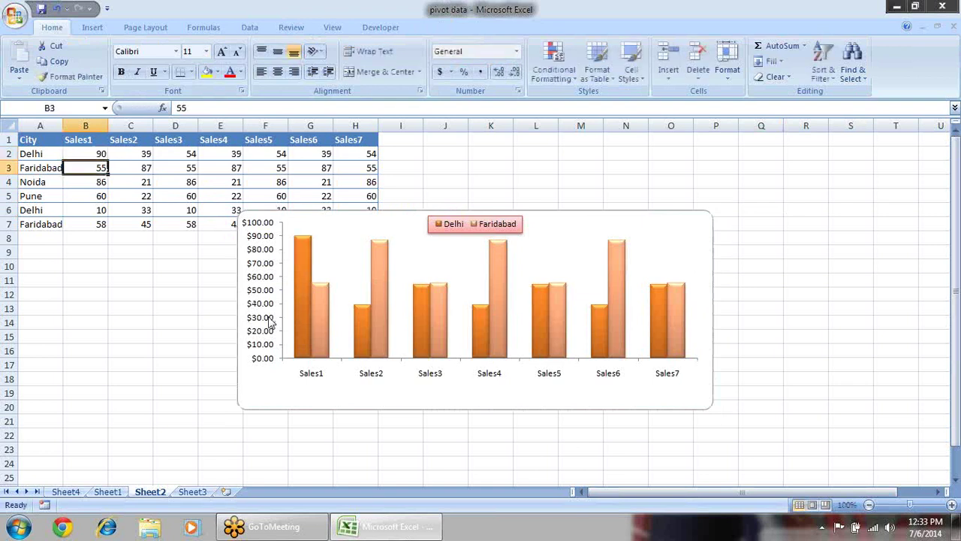
pyautogui.click(303, 253)
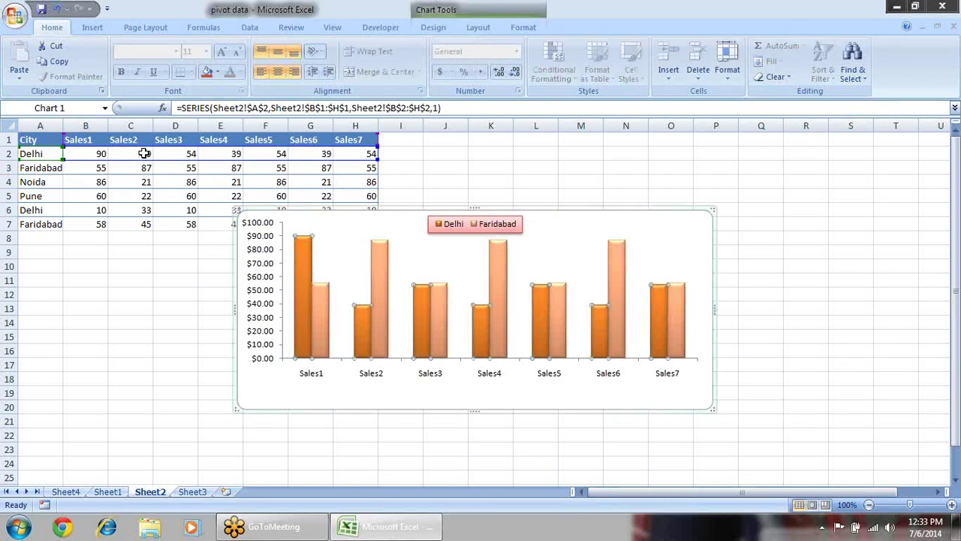
pyautogui.click(399, 229)
pyautogui.click(387, 250)
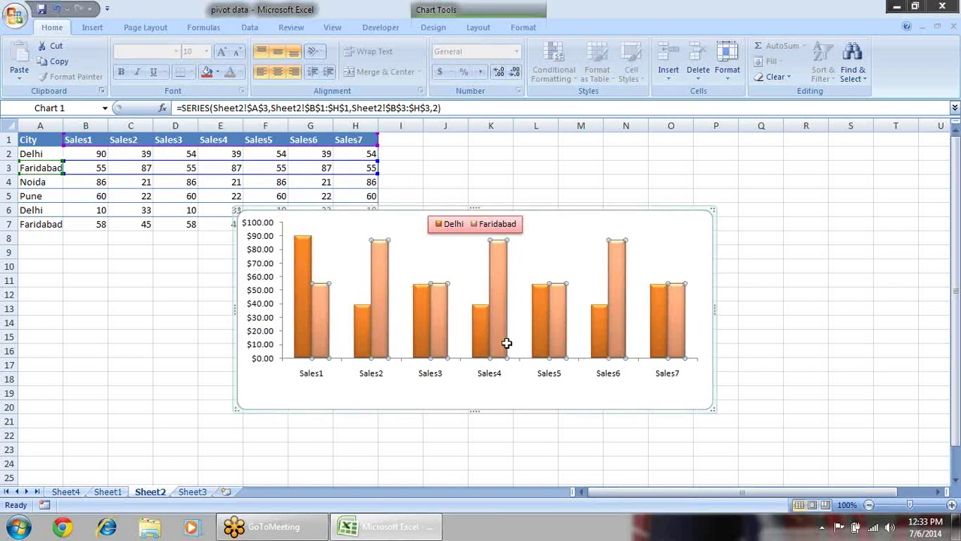
pyautogui.click(689, 255)
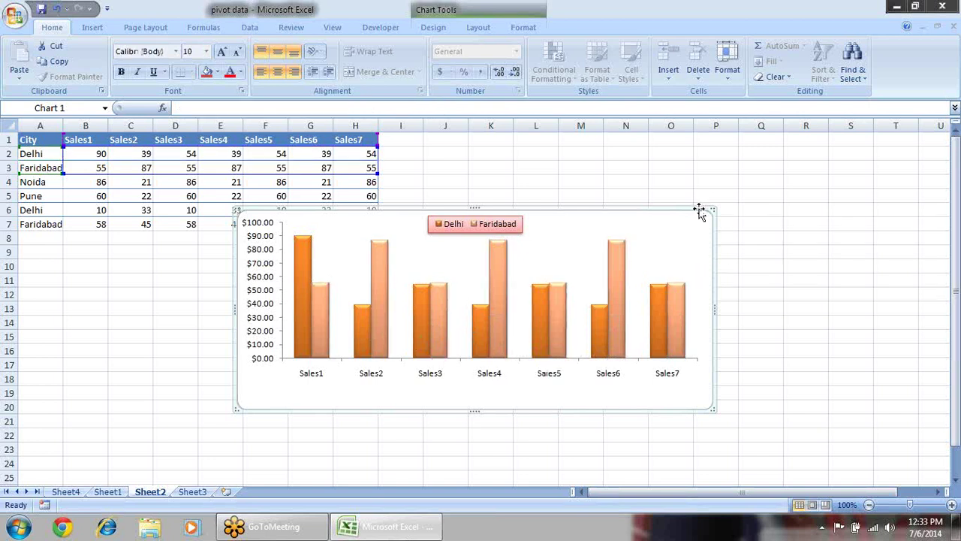
pyautogui.press('Delete')
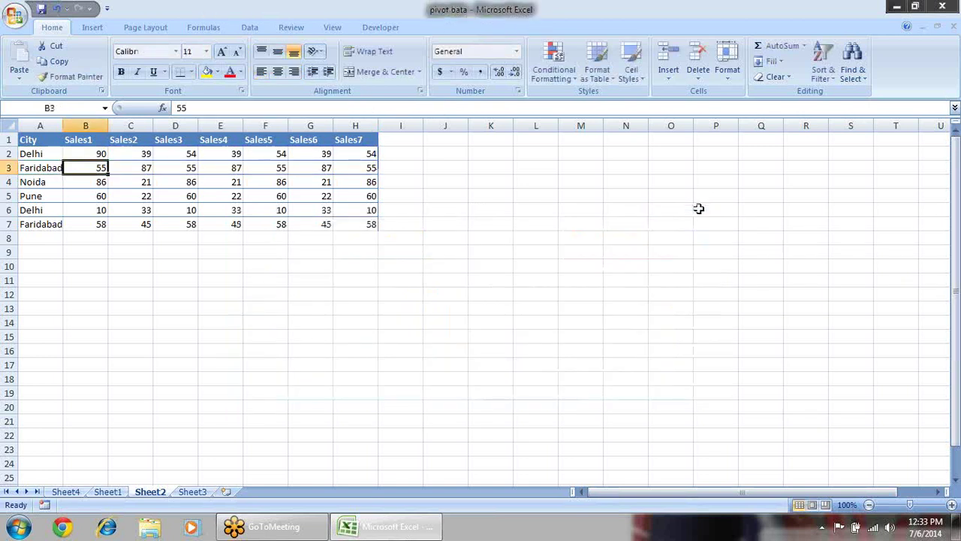
# - Insert an empty 2-D clustered column chart and move it right of the table
pyautogui.click(526, 265)
pyautogui.click(333, 271)
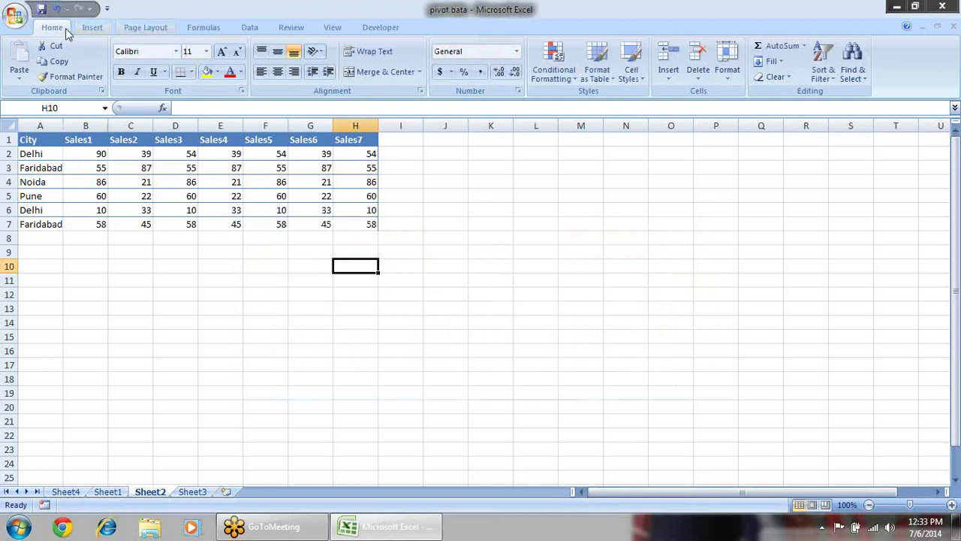
pyautogui.click(92, 27)
pyautogui.click(228, 64)
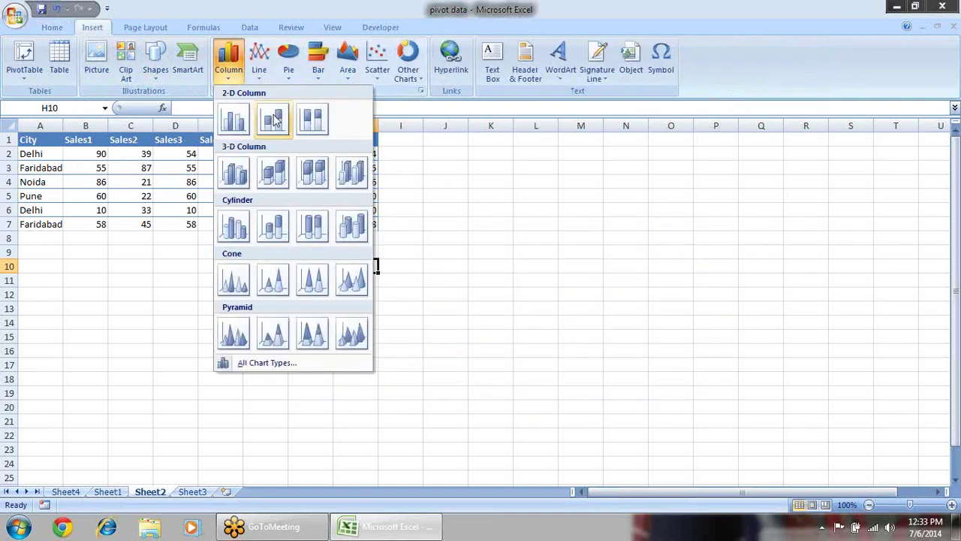
pyautogui.click(234, 120)
pyautogui.moveTo(491, 221); pyautogui.dragTo(593, 171)
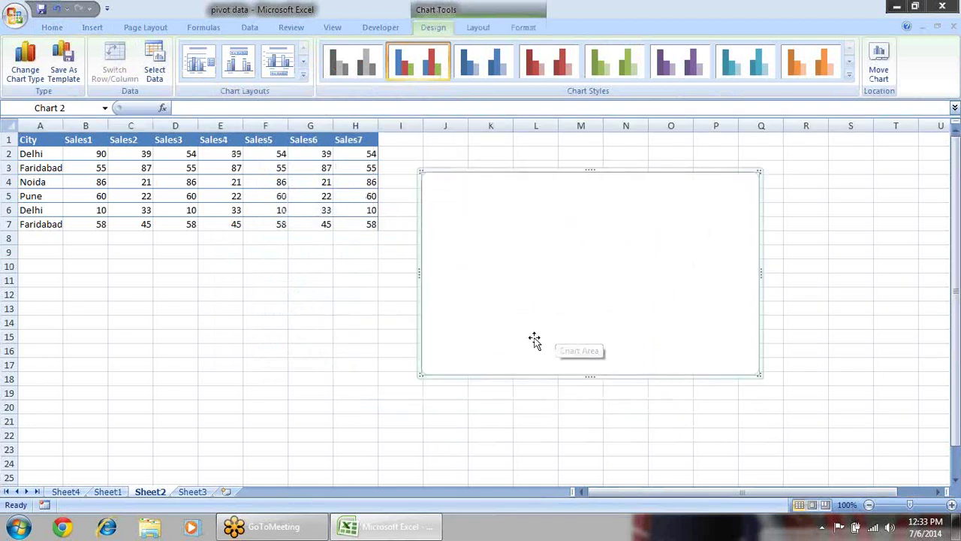
# - Set the chart data to A1:H3 with Delhi and Faridabad as the series
pyautogui.rightClick(511, 219)
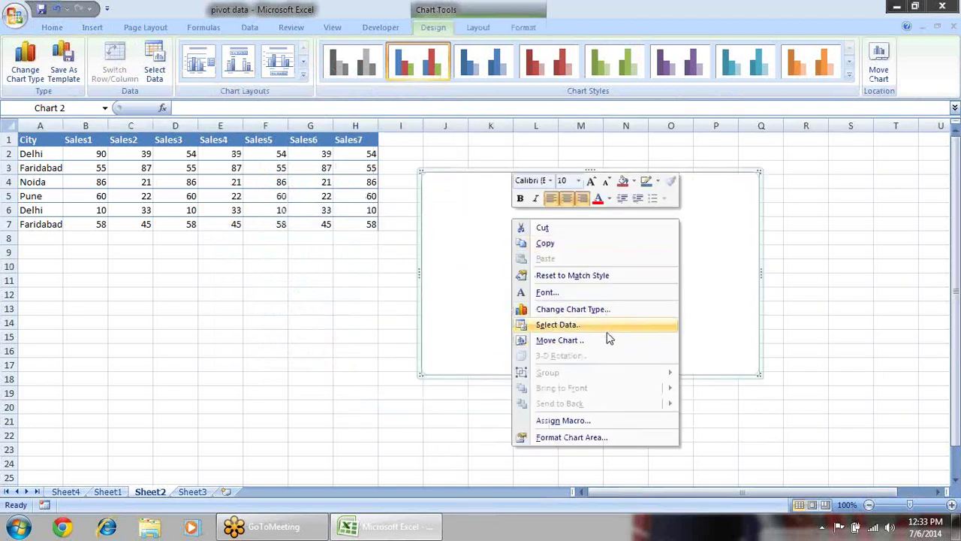
pyautogui.click(605, 328)
pyautogui.moveTo(388, 190); pyautogui.dragTo(562, 155)
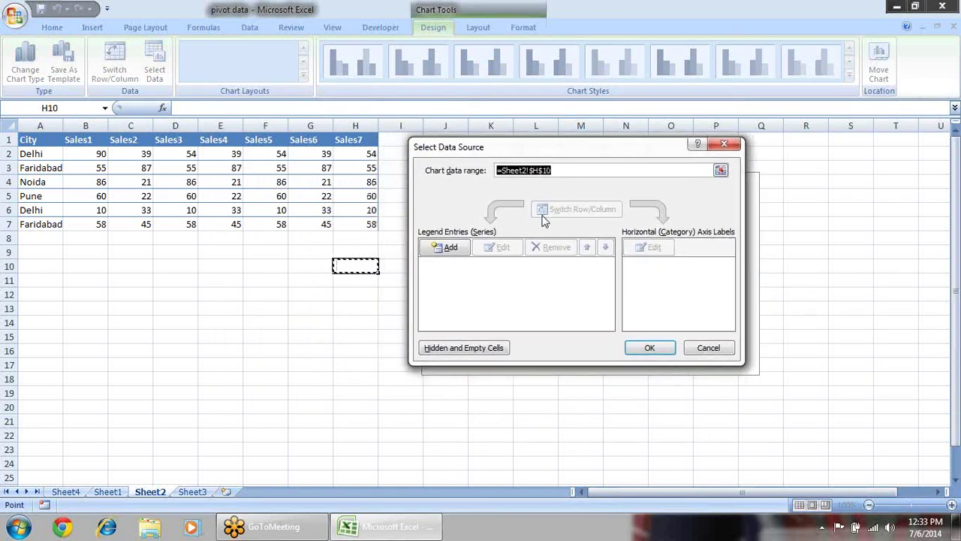
pyautogui.moveTo(46, 140); pyautogui.dragTo(353, 167)
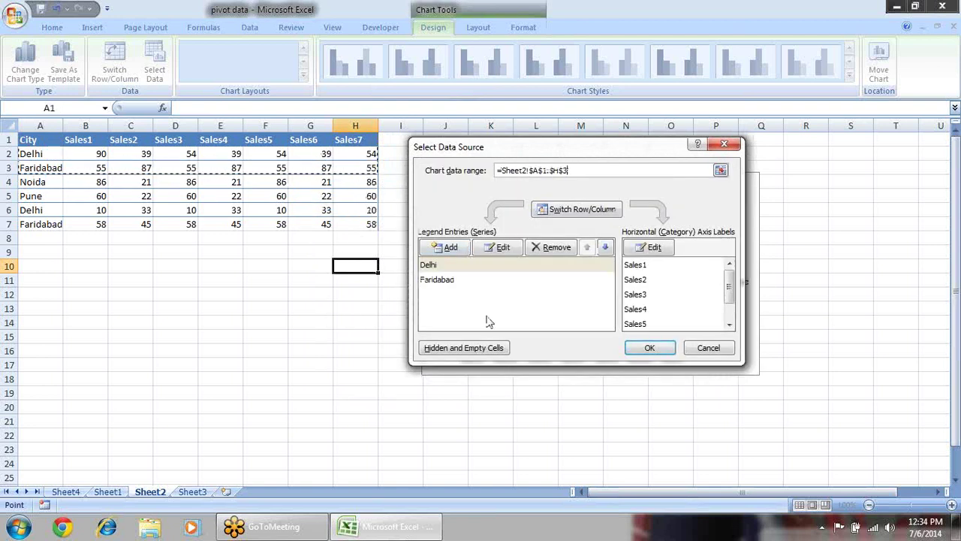
pyautogui.click(569, 210)
pyautogui.click(569, 210)
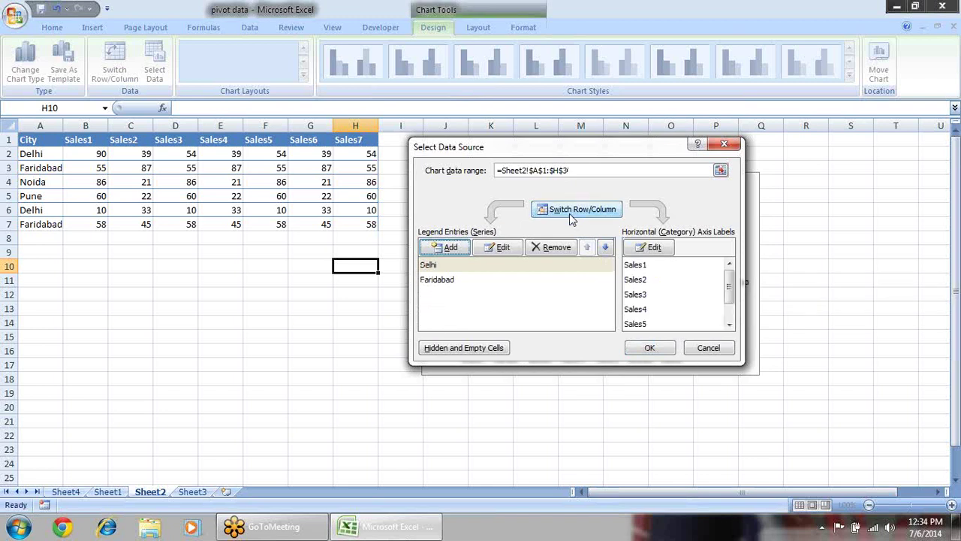
pyautogui.click(569, 210)
pyautogui.click(569, 210)
pyautogui.click(650, 348)
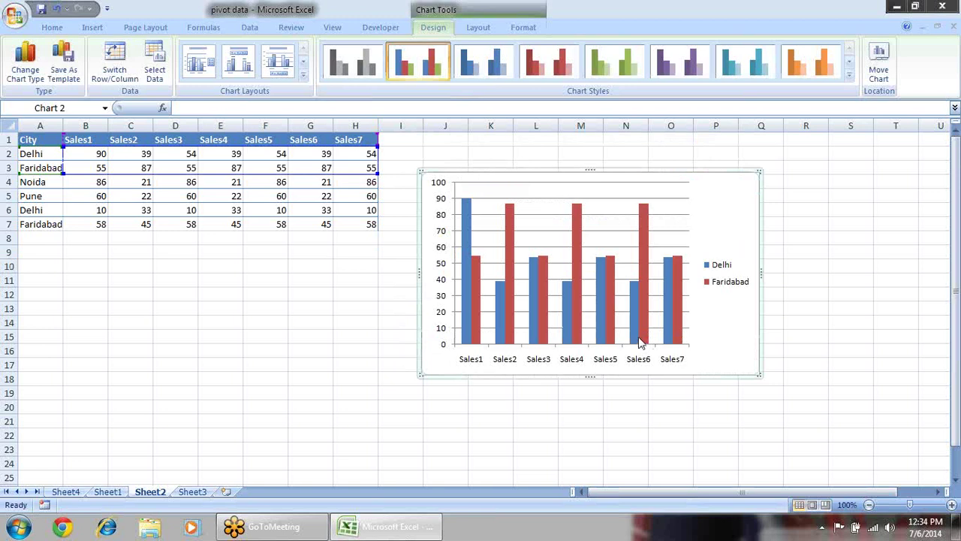
# - Insert blank columns at B and D in the data table
pyautogui.rightClick(482, 234)
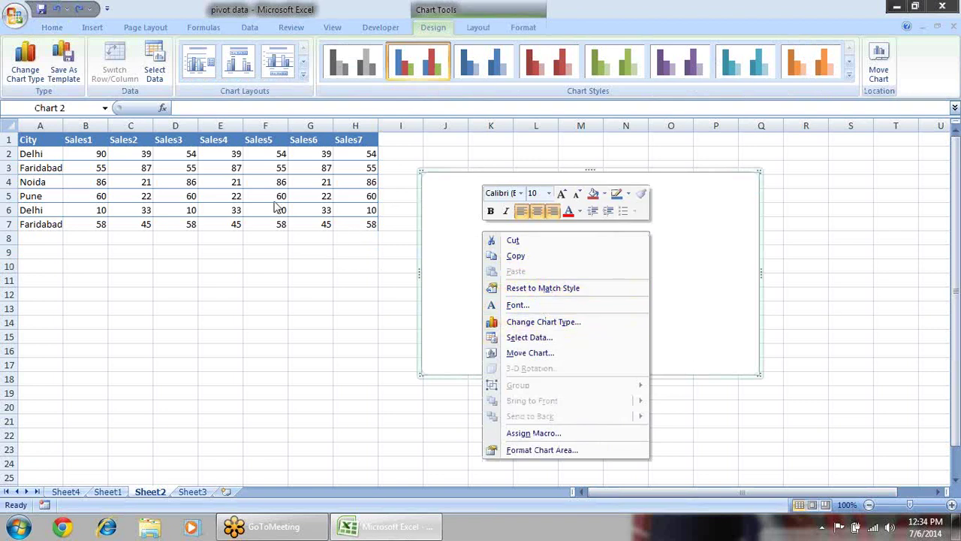
pyautogui.press('Escape')
pyautogui.rightClick(103, 126)
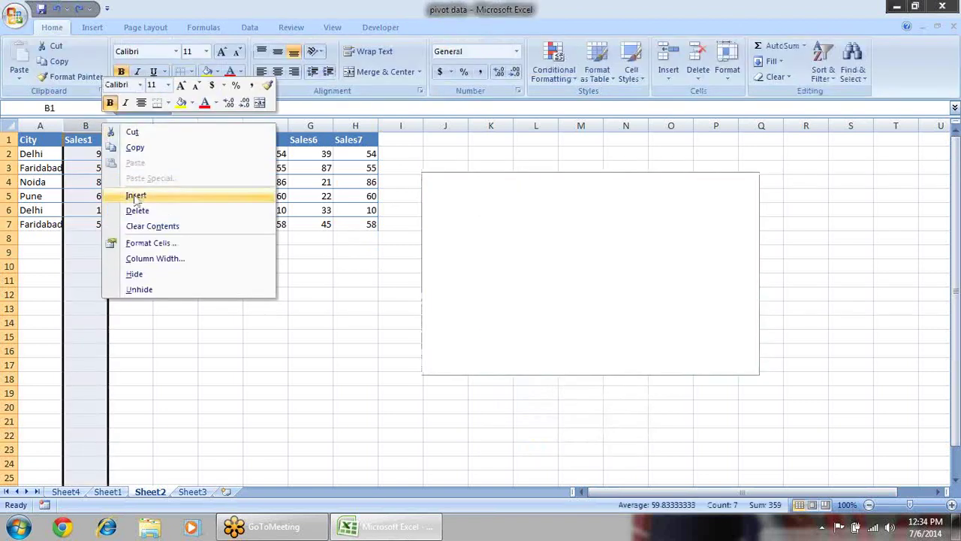
pyautogui.click(153, 195)
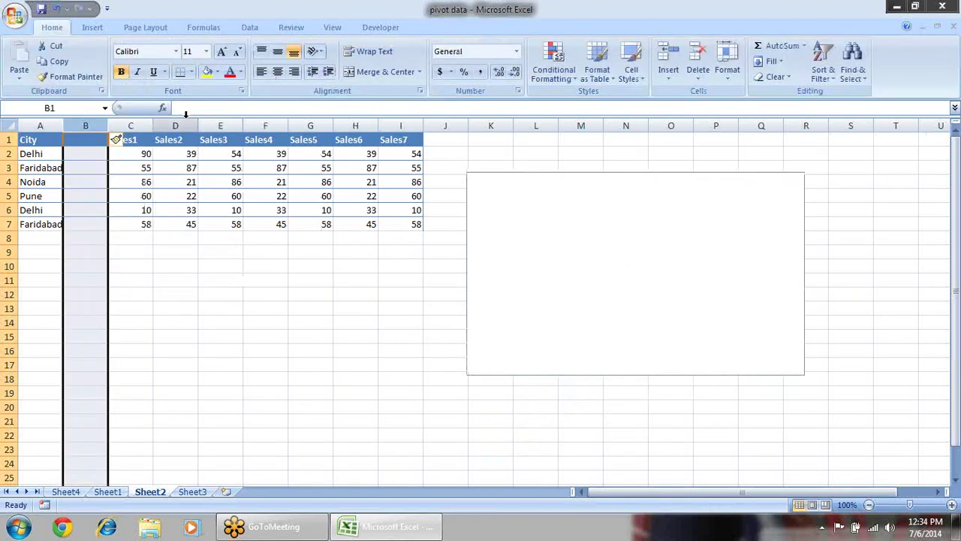
pyautogui.rightClick(188, 125)
pyautogui.click(221, 191)
pyautogui.click(328, 352)
# - Select the table range A1:E7
pyautogui.moveTo(234, 235); pyautogui.dragTo(30, 139)
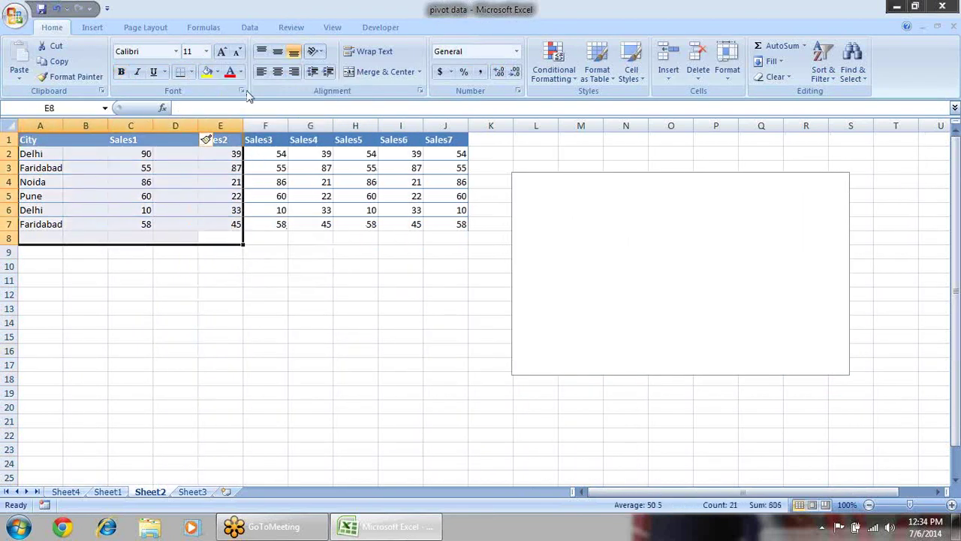
pyautogui.click(274, 260)
pyautogui.moveTo(231, 221); pyautogui.dragTo(17, 135)
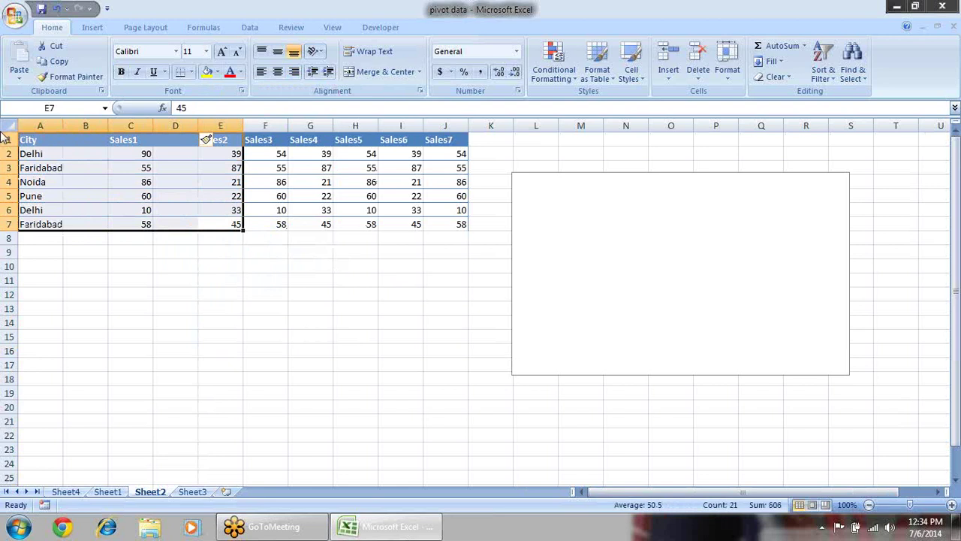
pyautogui.click(93, 28)
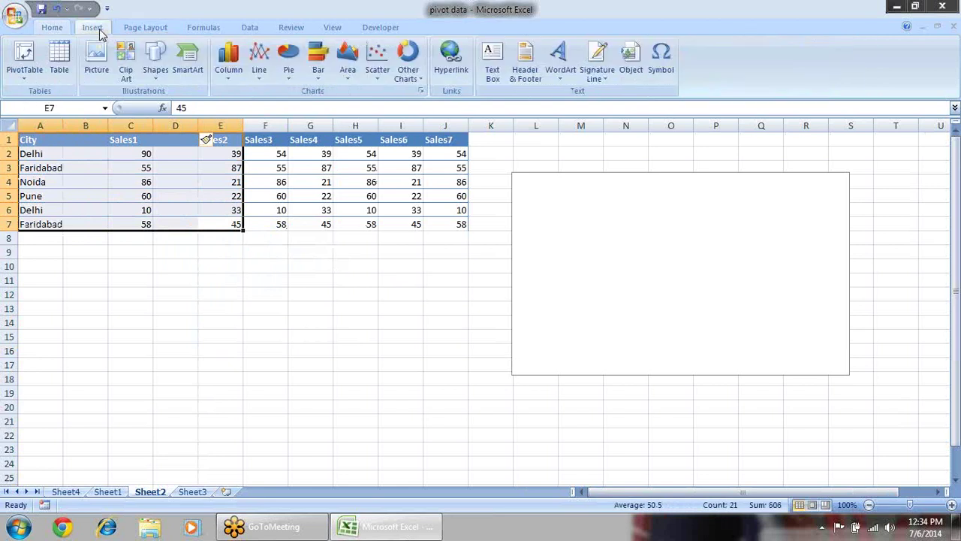
# - Clear the empty chart's data range in Select Data, then reopen Select Data Source
pyautogui.rightClick(607, 254)
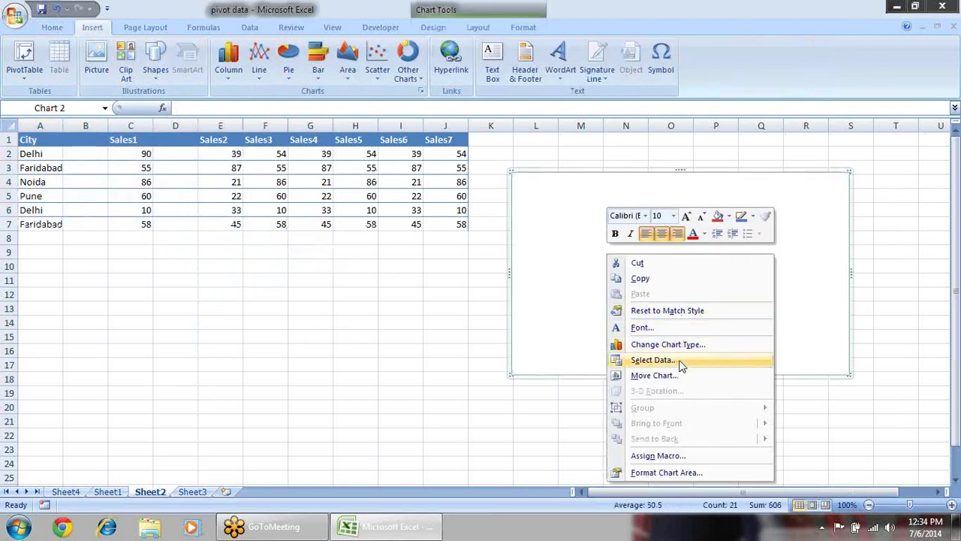
pyautogui.click(651, 359)
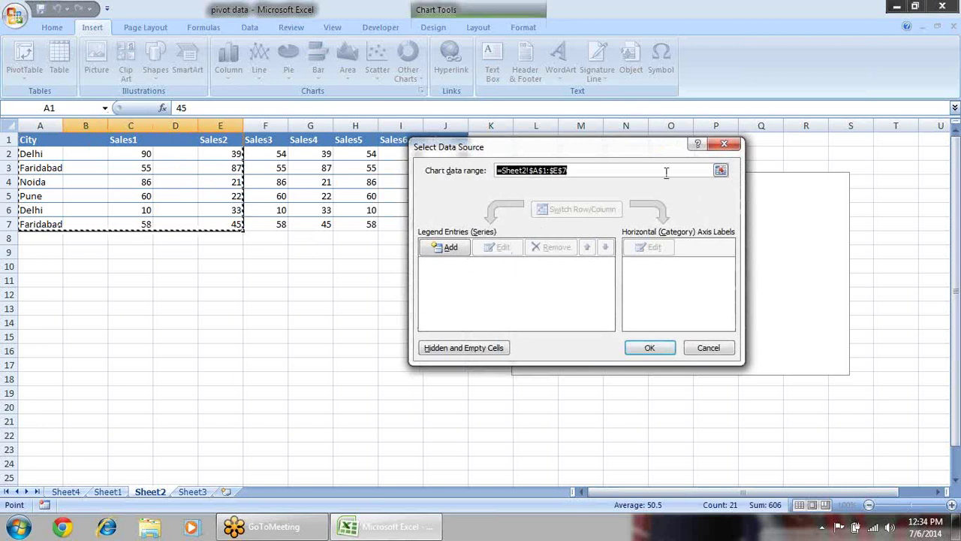
pyautogui.click(719, 169)
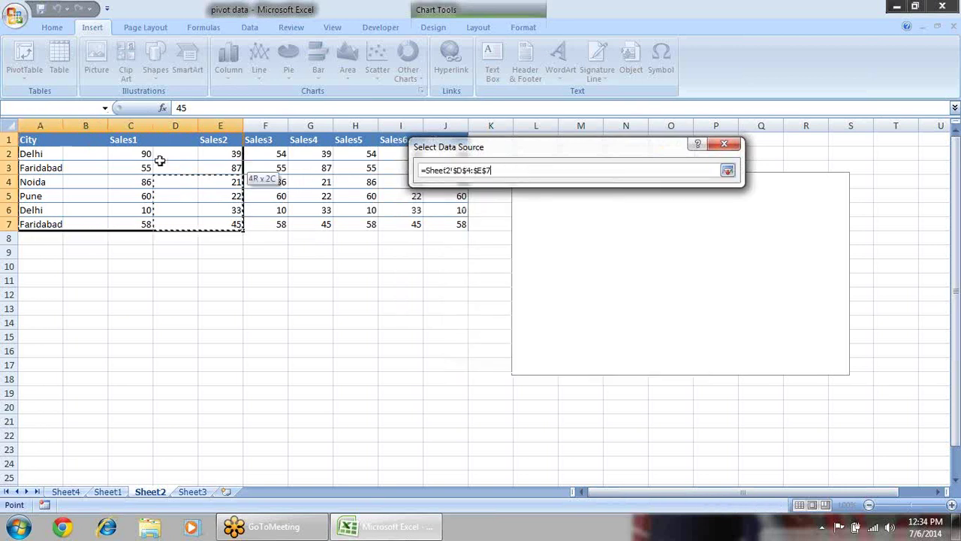
pyautogui.press('Return')
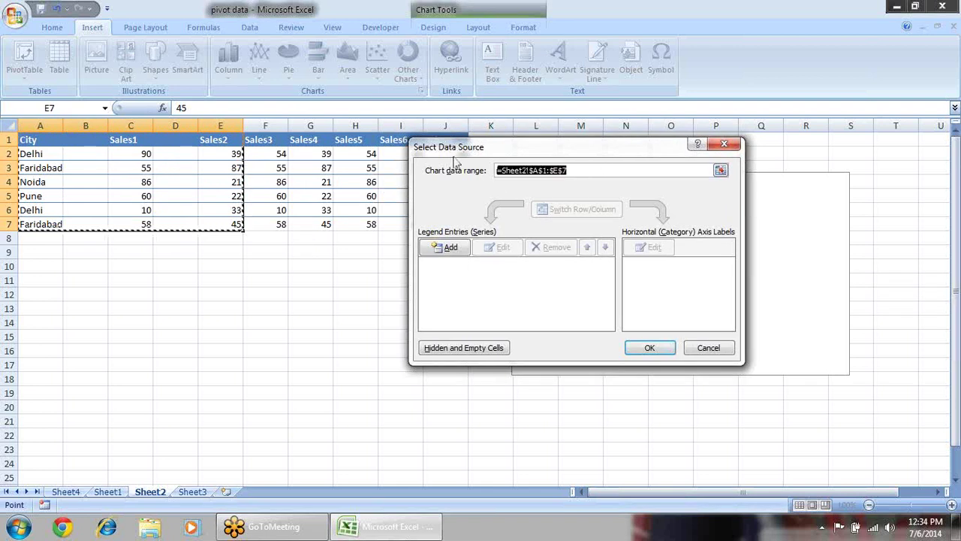
pyautogui.press('BackSpace')
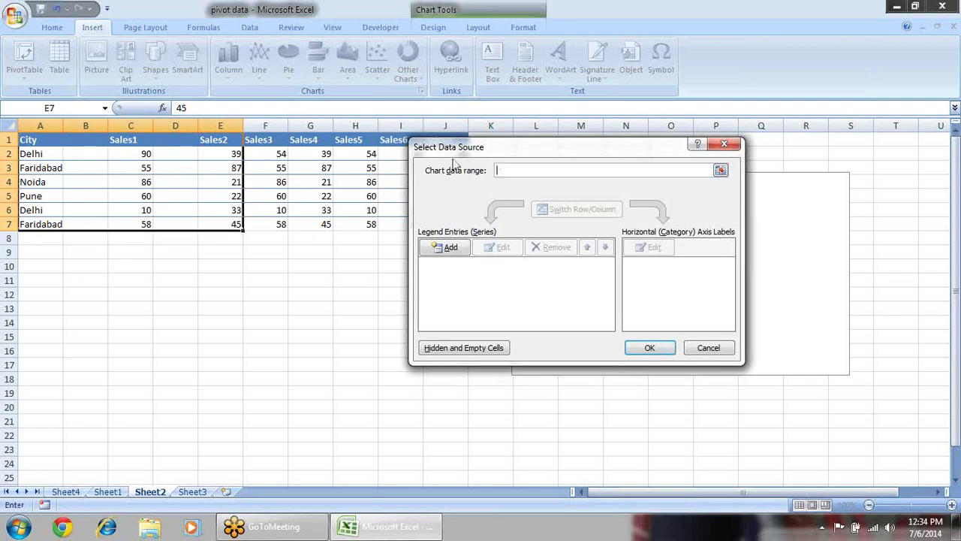
pyautogui.click(226, 252)
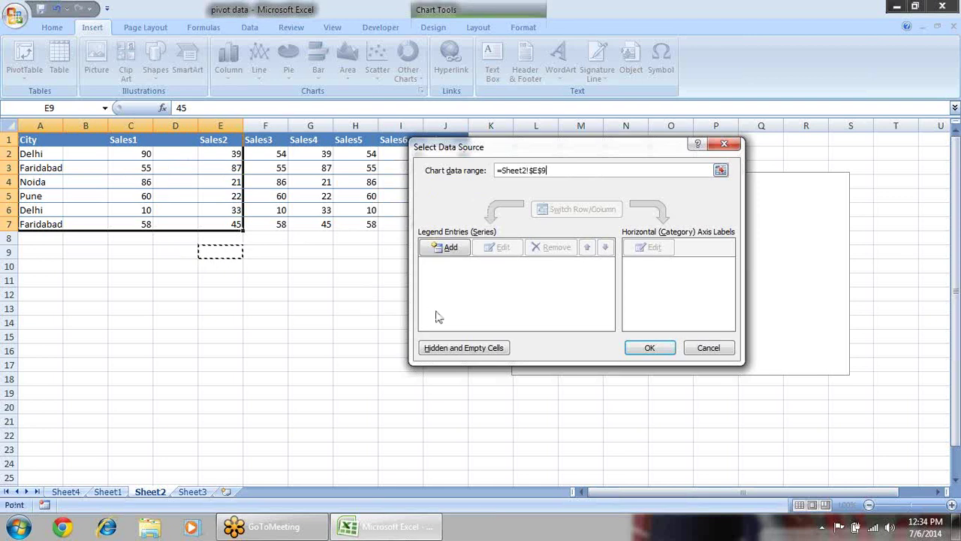
pyautogui.press('Return')
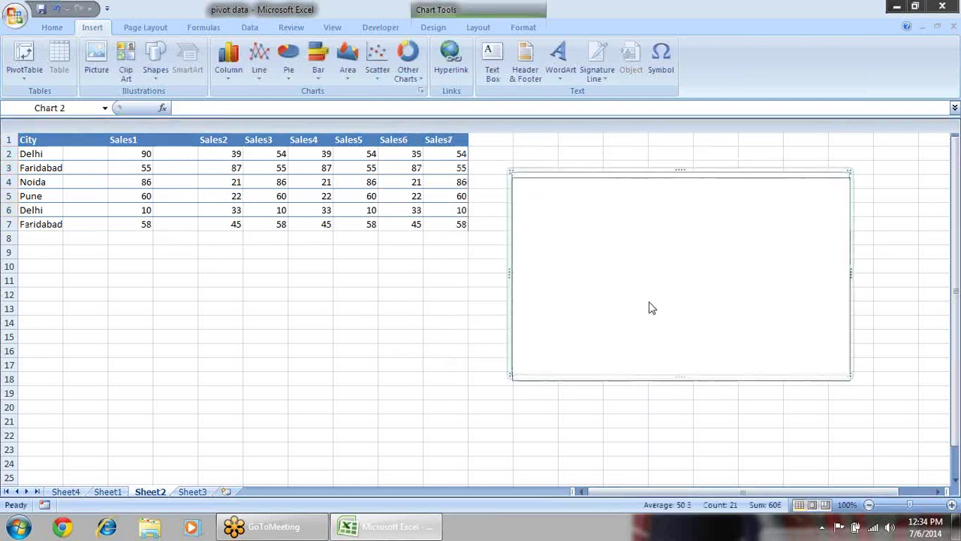
pyautogui.rightClick(650, 307)
pyautogui.rightClick(674, 230)
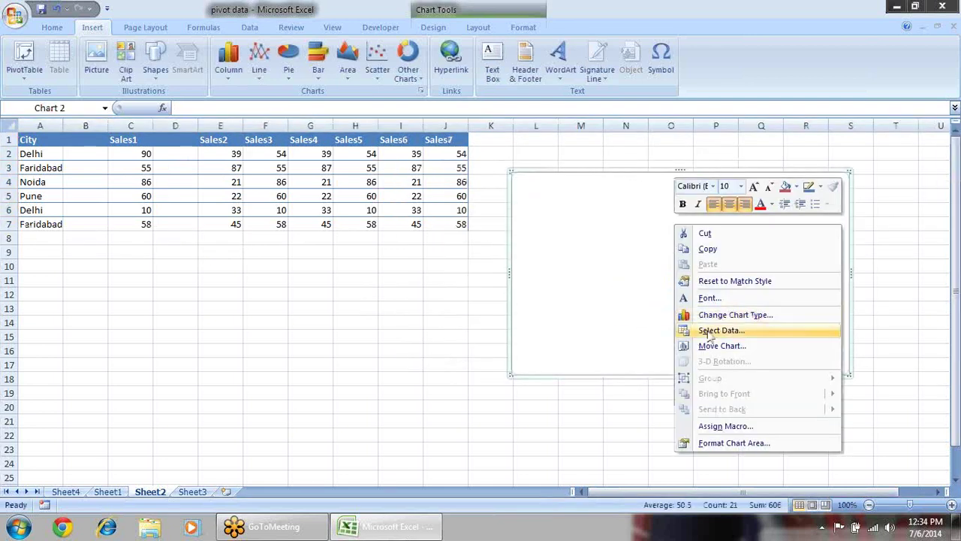
pyautogui.click(709, 330)
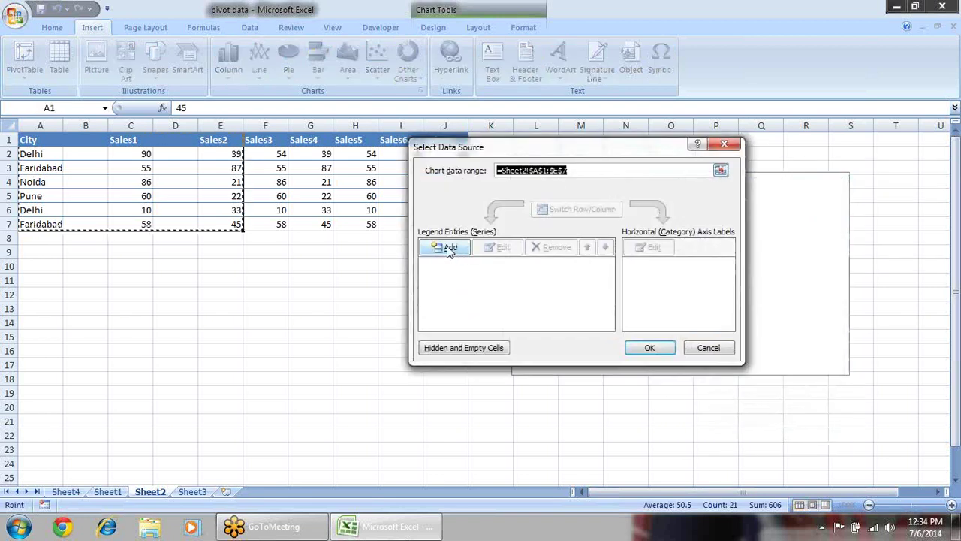
# - Add a series named from A1 with values A2:A3
pyautogui.click(449, 249)
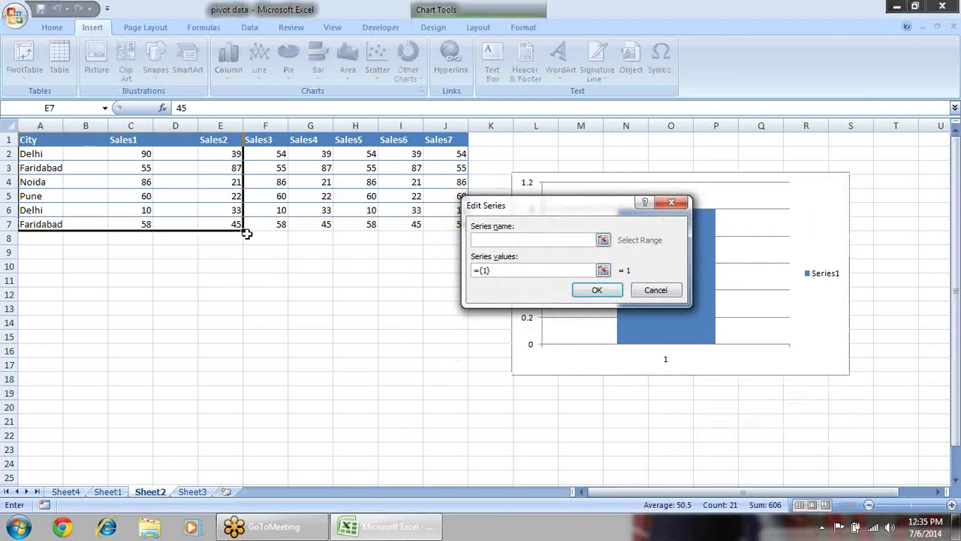
pyautogui.click(49, 139)
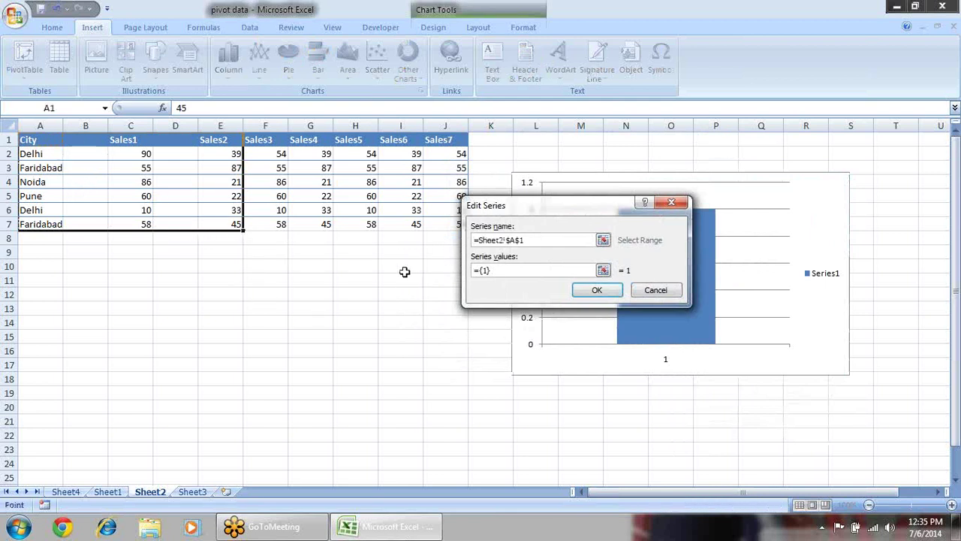
pyautogui.click(518, 271)
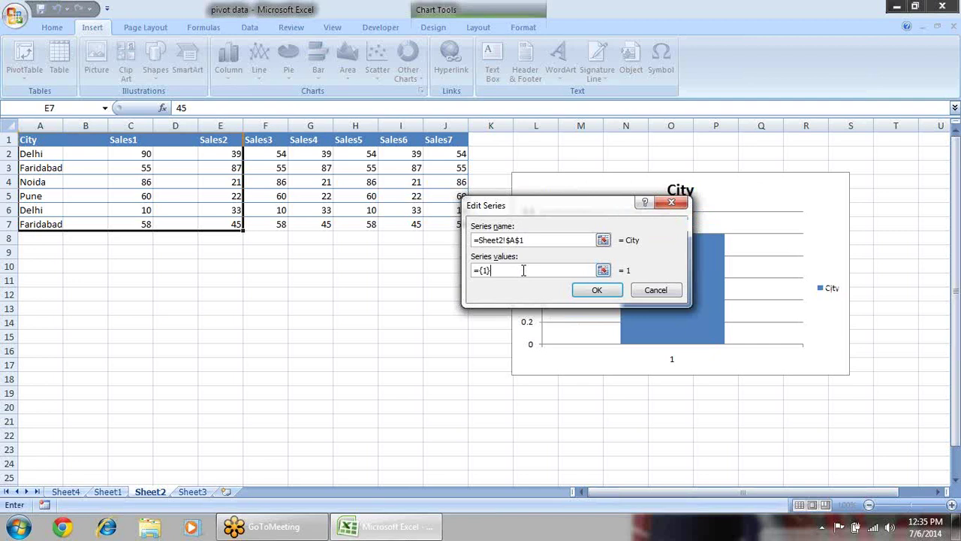
pyautogui.moveTo(45, 154); pyautogui.dragTo(41, 170)
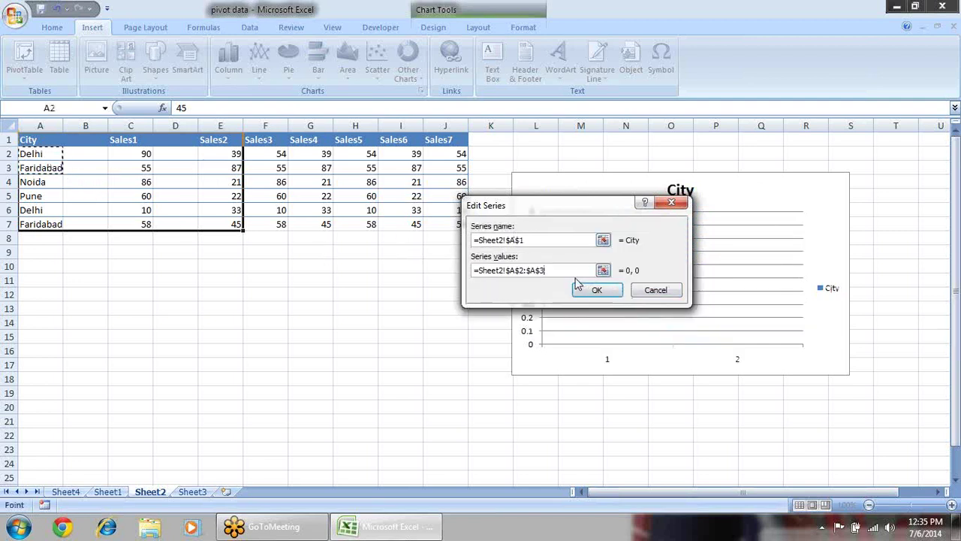
pyautogui.click(611, 297)
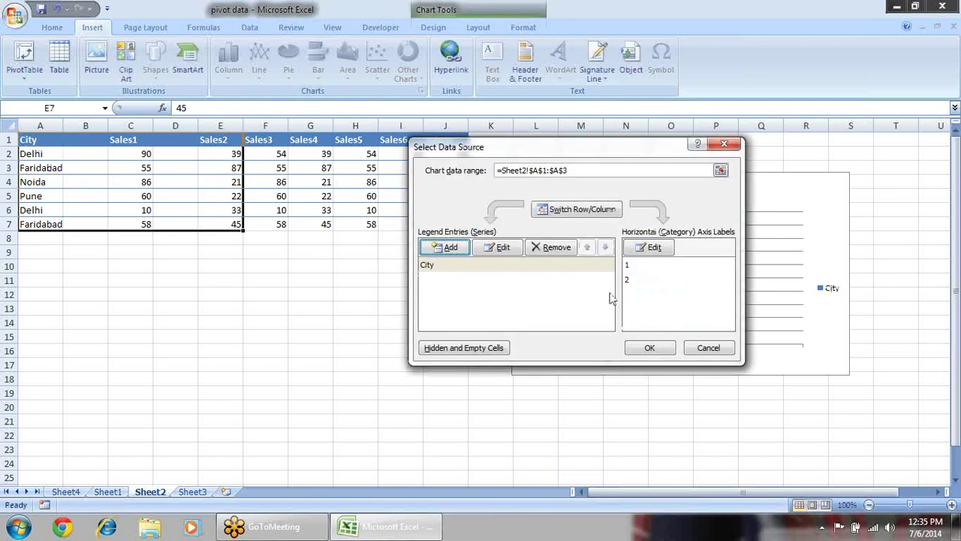
pyautogui.click(447, 265)
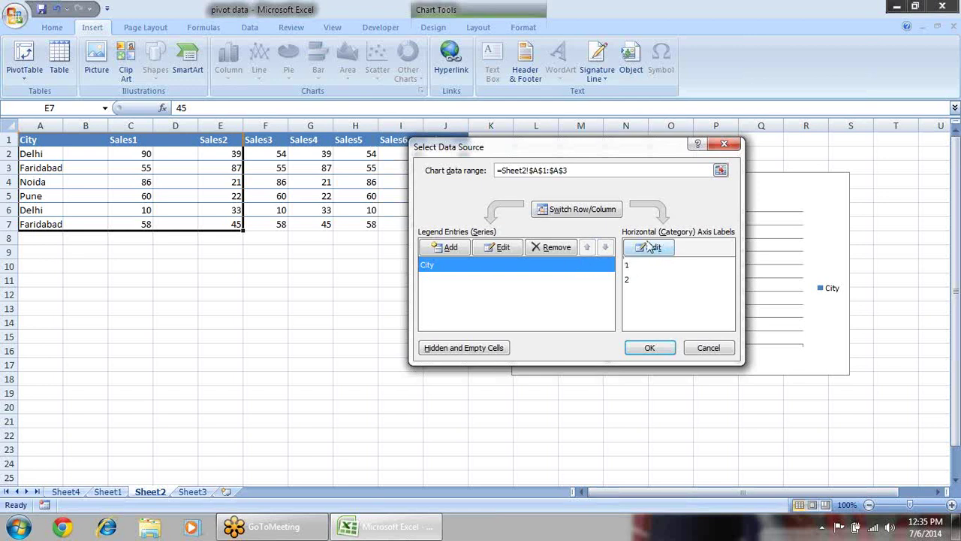
# - Set the horizontal axis labels to cell C1
pyautogui.click(652, 250)
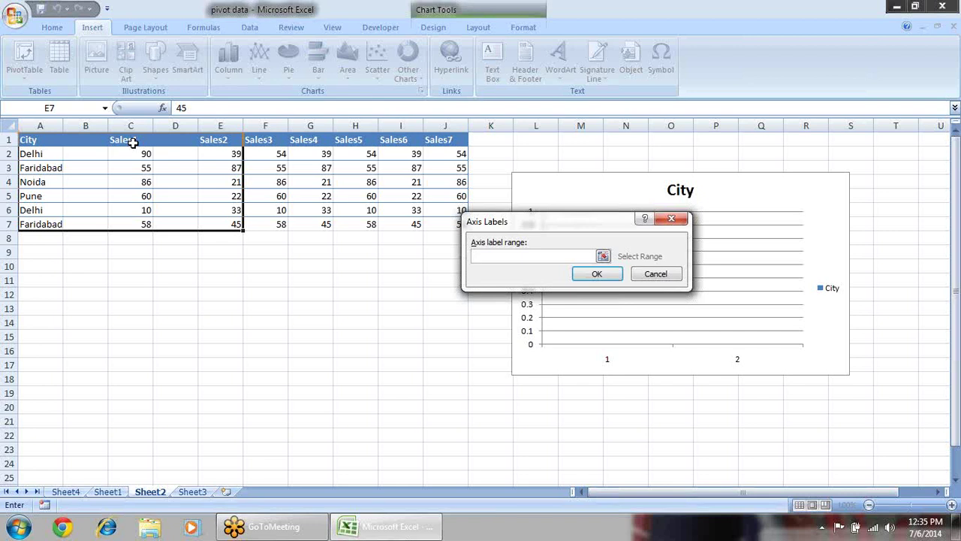
pyautogui.click(132, 140)
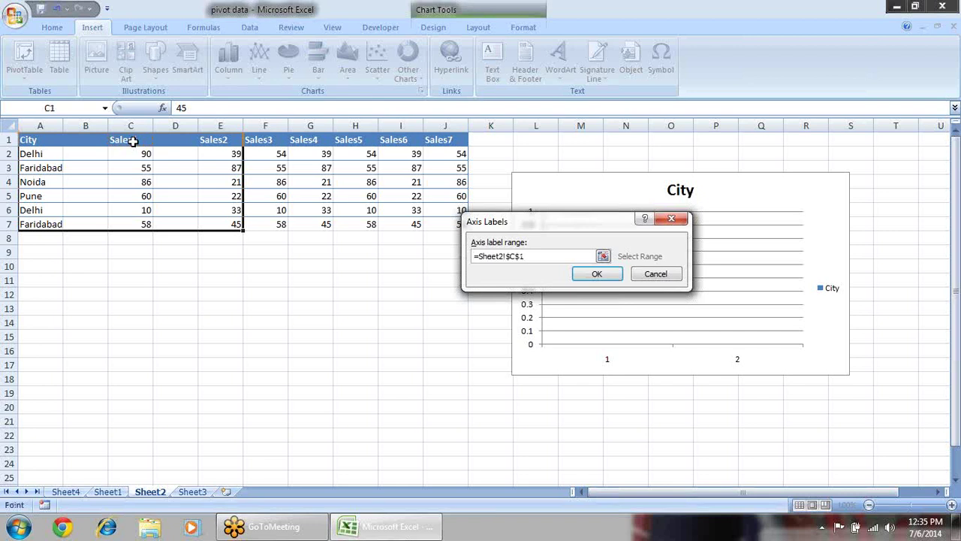
pyautogui.press('Return')
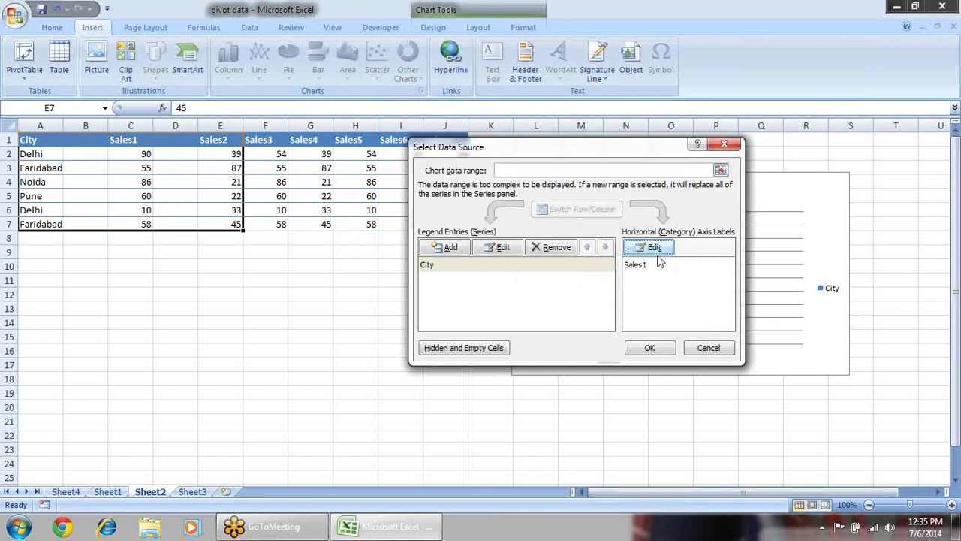
pyautogui.click(639, 268)
pyautogui.click(664, 253)
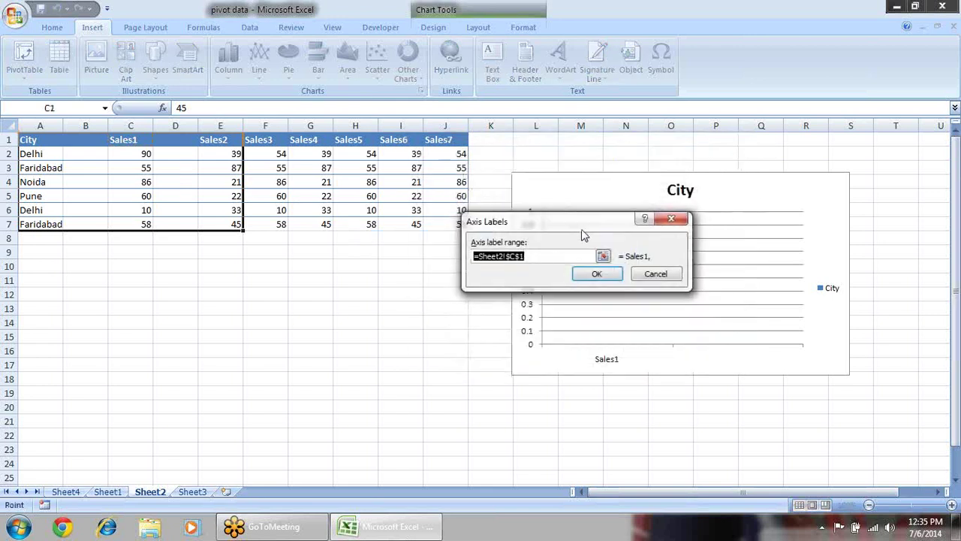
pyautogui.click(598, 274)
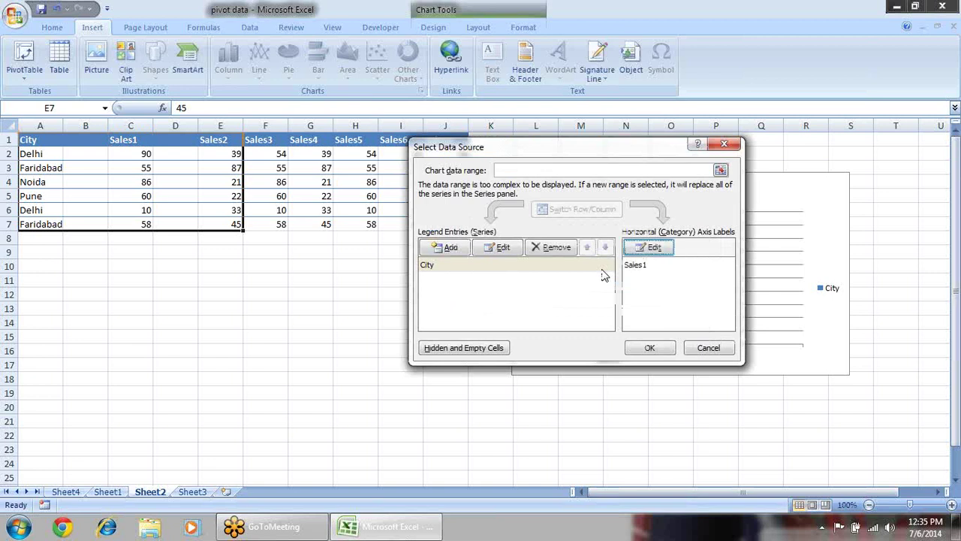
# - Widen the axis labels to C1:E1, then remove the City series
pyautogui.click(453, 265)
pyautogui.click(497, 247)
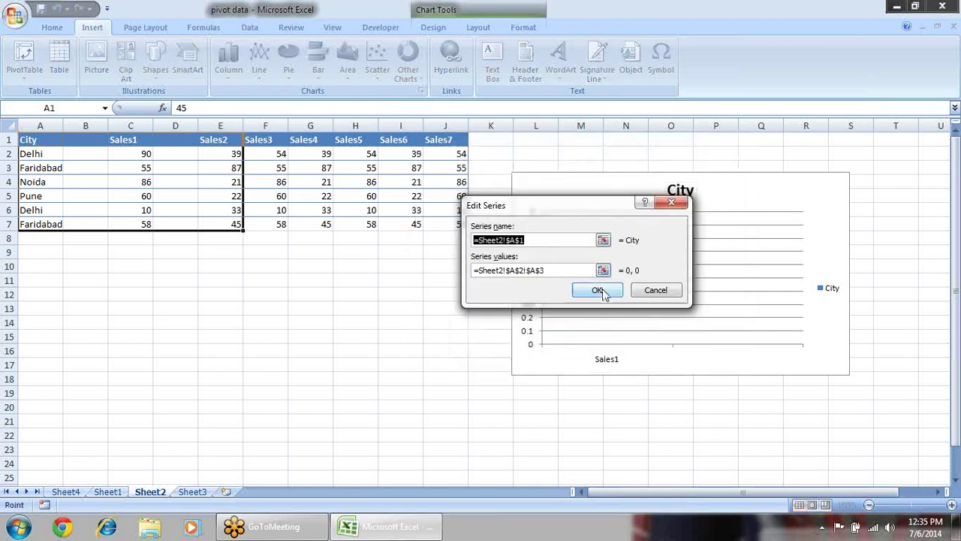
pyautogui.click(599, 290)
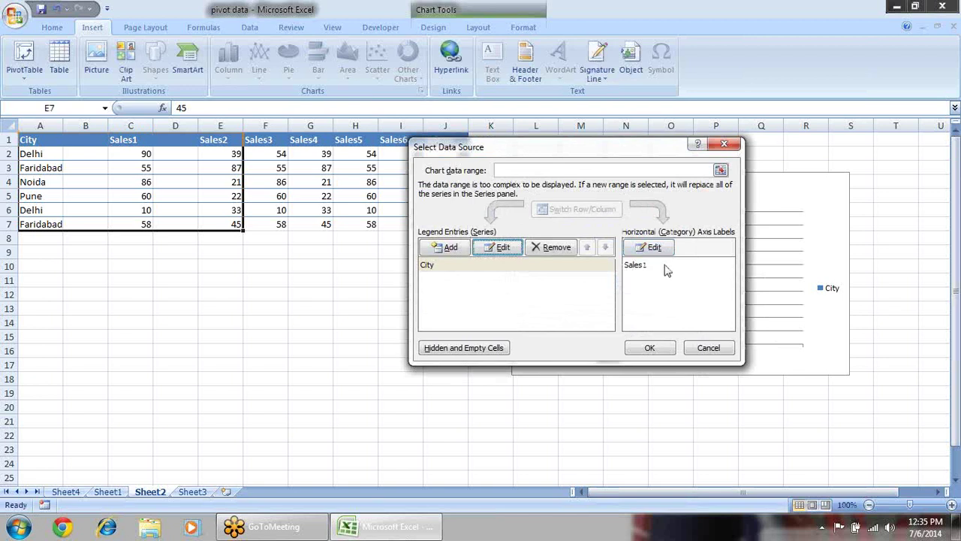
pyautogui.click(653, 250)
pyautogui.moveTo(120, 136); pyautogui.dragTo(225, 143)
pyautogui.click(600, 273)
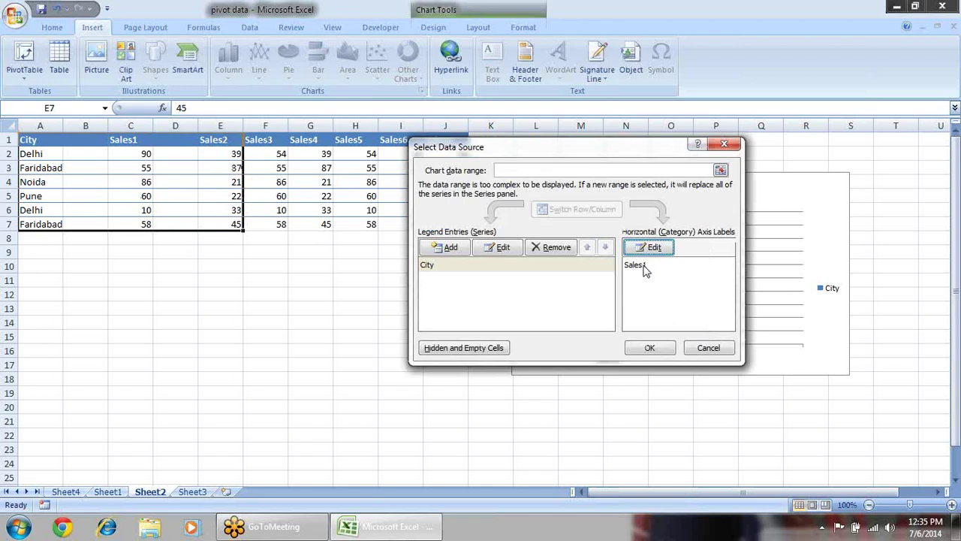
pyautogui.click(598, 272)
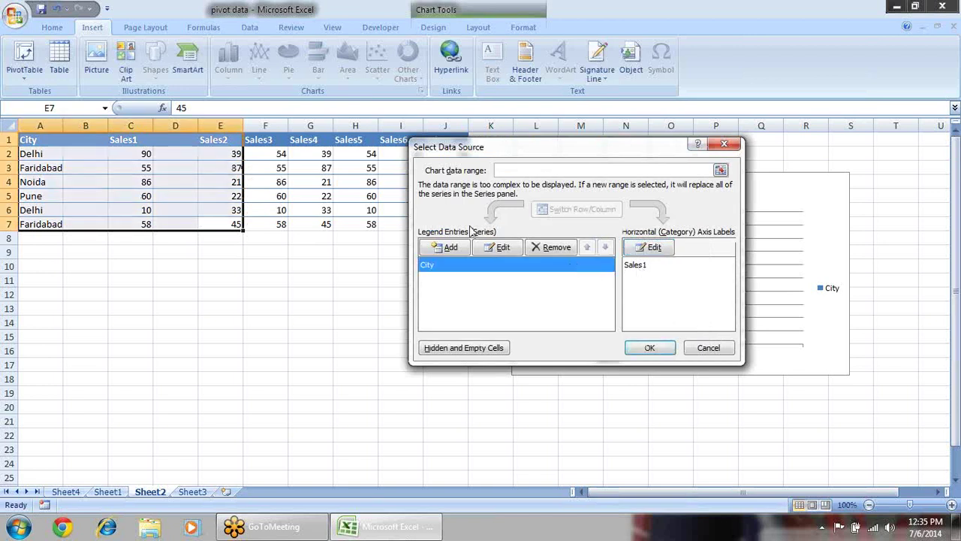
pyautogui.click(537, 251)
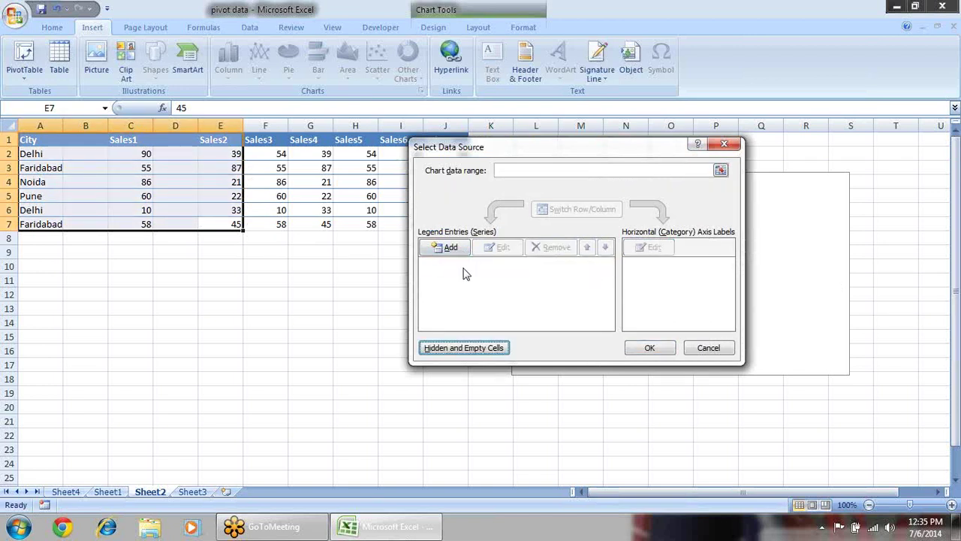
pyautogui.click(450, 247)
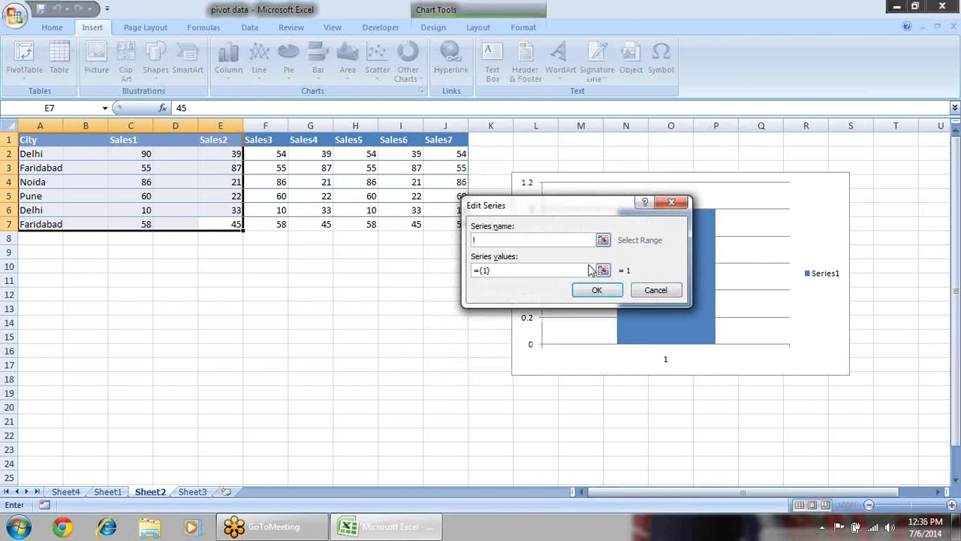
pyautogui.click(43, 154)
pyautogui.click(540, 272)
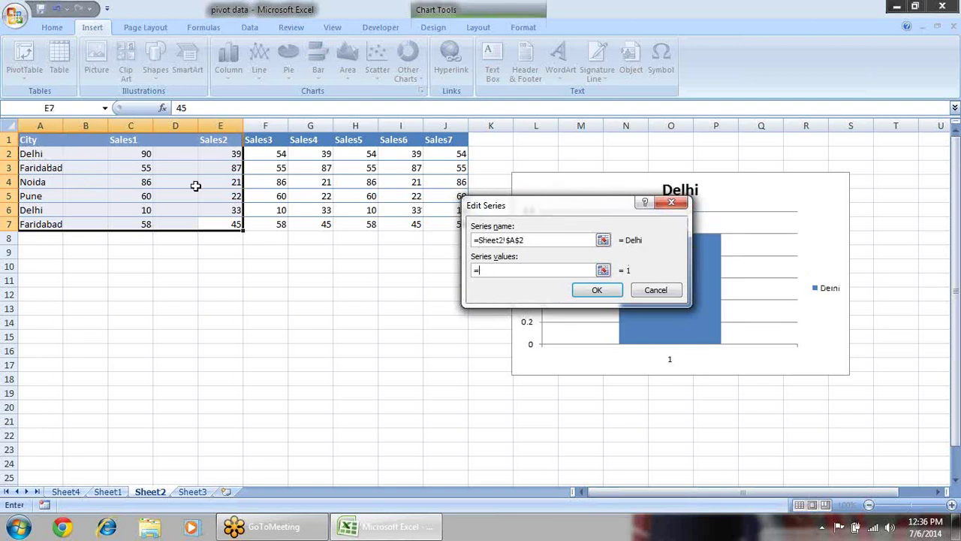
pyautogui.click(142, 154)
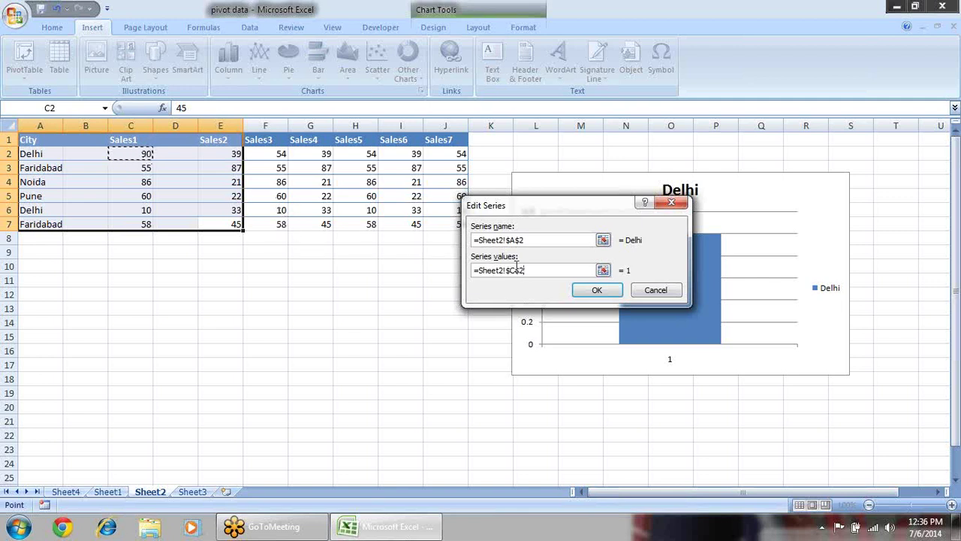
pyautogui.click(580, 289)
pyautogui.click(447, 246)
pyautogui.click(603, 240)
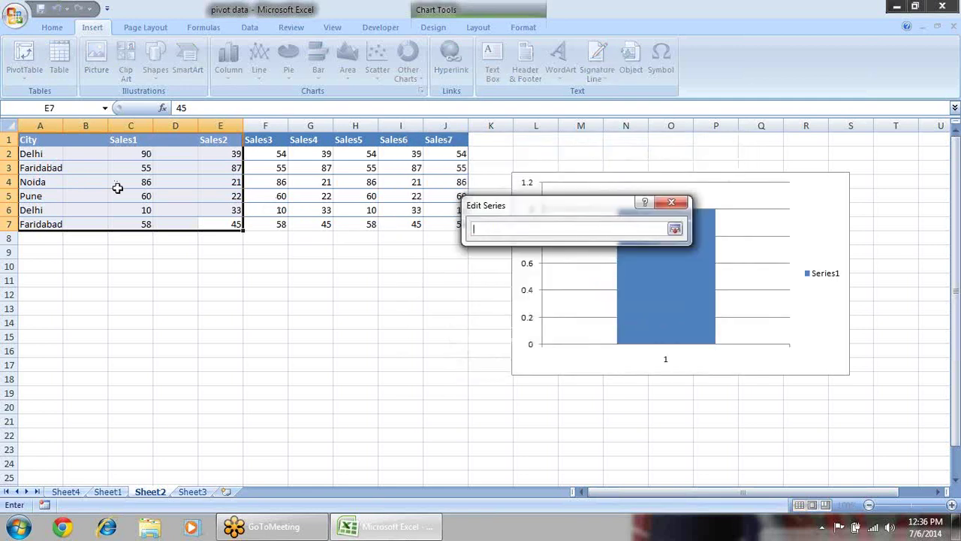
pyautogui.moveTo(27, 153); pyautogui.dragTo(27, 225)
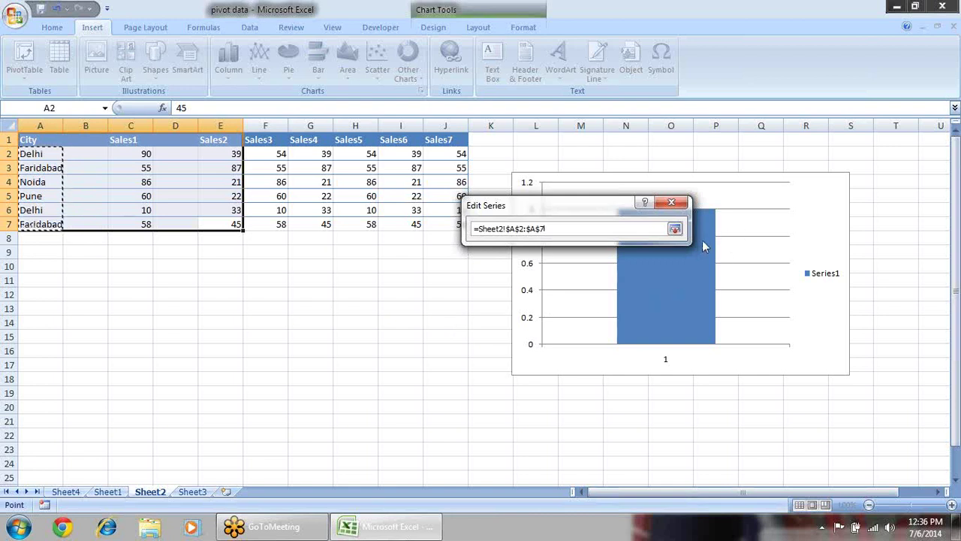
pyautogui.click(674, 229)
pyautogui.click(526, 273)
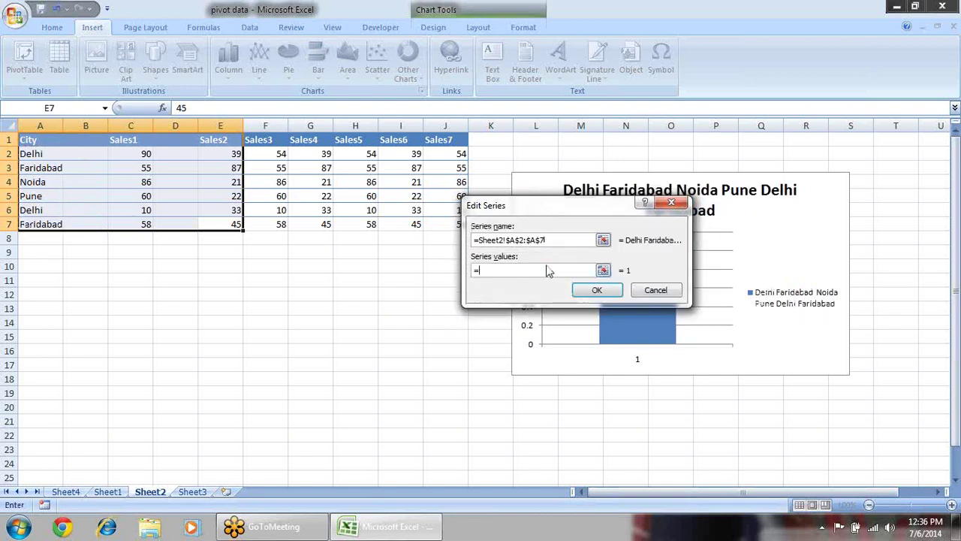
pyautogui.moveTo(146, 154); pyautogui.dragTo(142, 225)
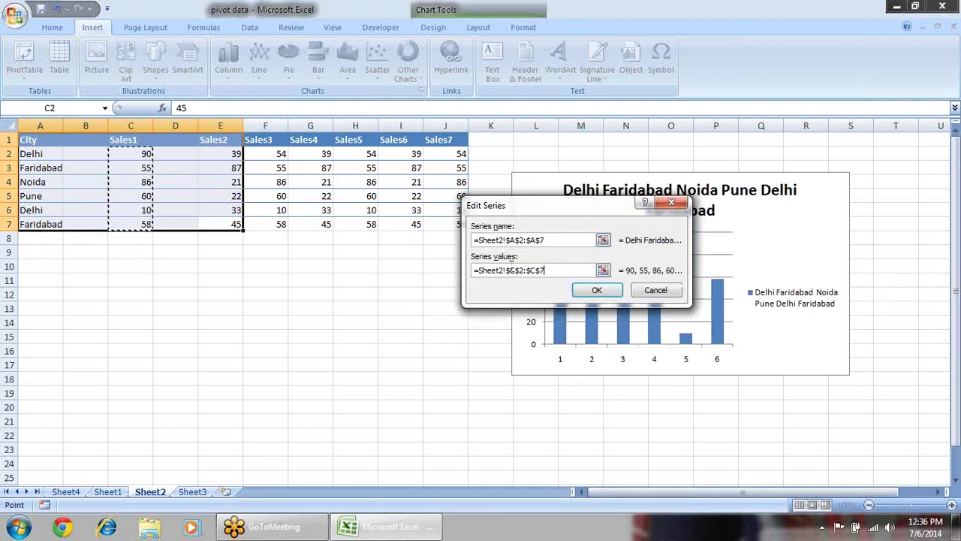
pyautogui.click(597, 292)
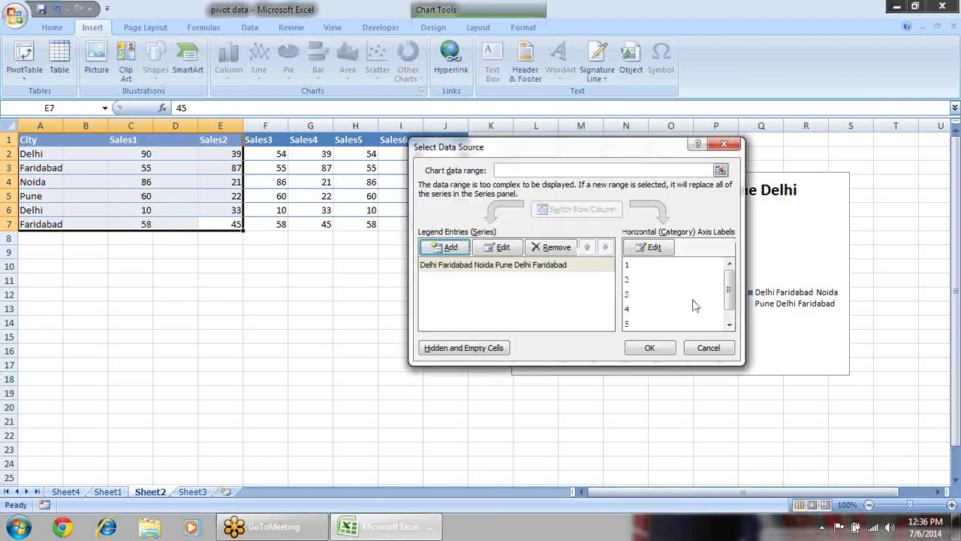
pyautogui.click(532, 270)
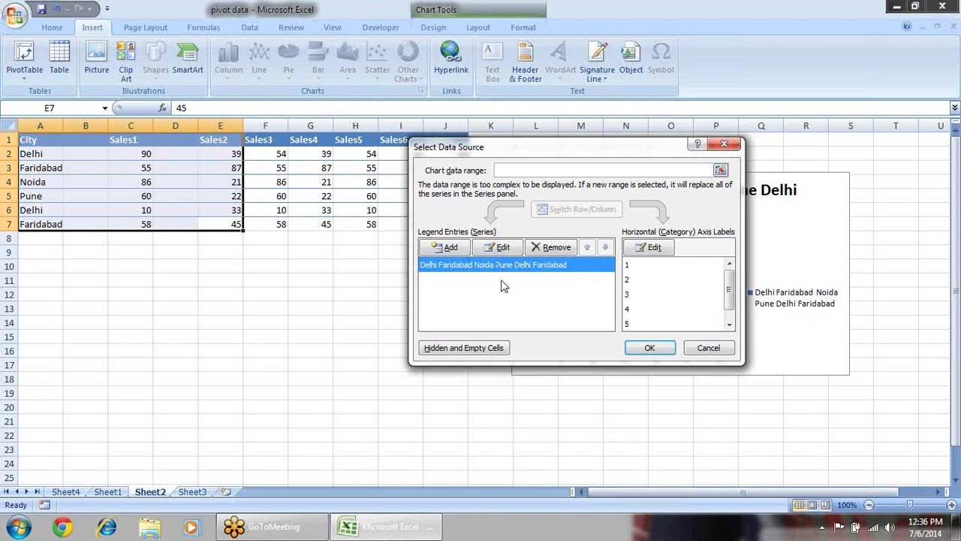
pyautogui.click(447, 247)
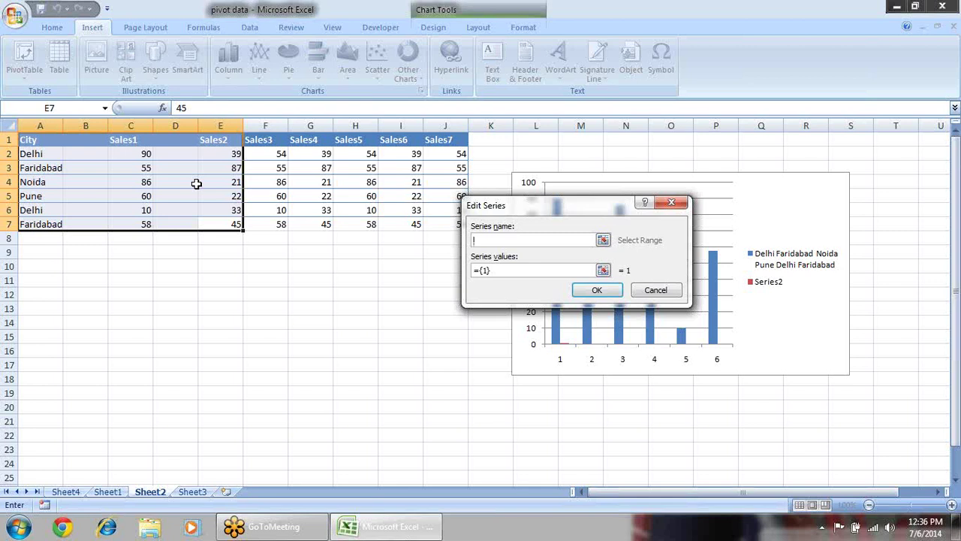
pyautogui.press('Escape')
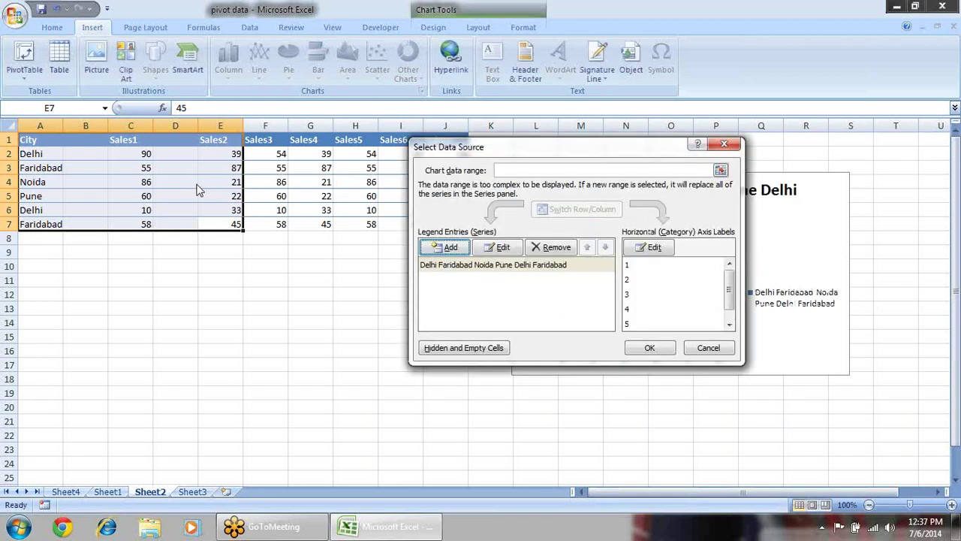
pyautogui.click(495, 276)
# - Remove the wrong series and add Sales1 named from C1 with values C2:C7
pyautogui.click(551, 248)
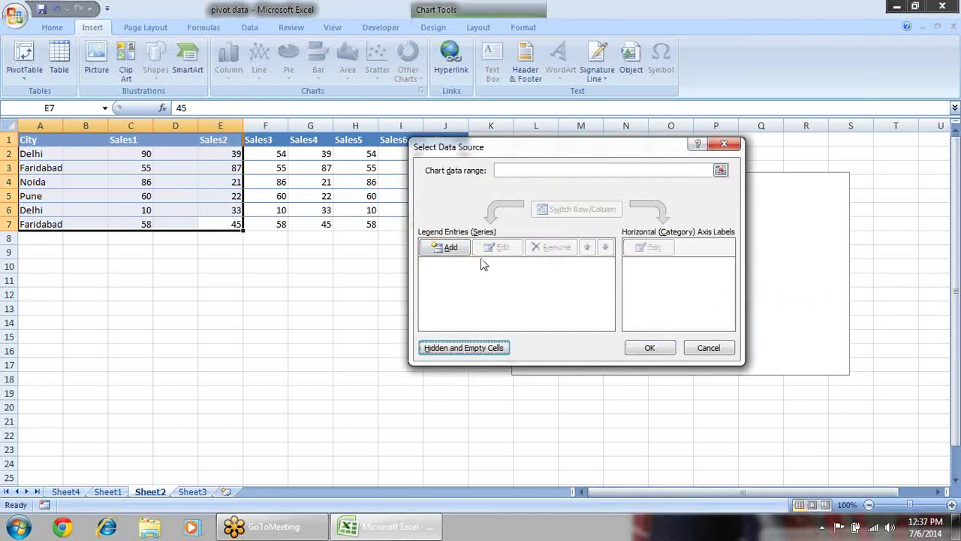
pyautogui.click(458, 247)
pyautogui.click(142, 140)
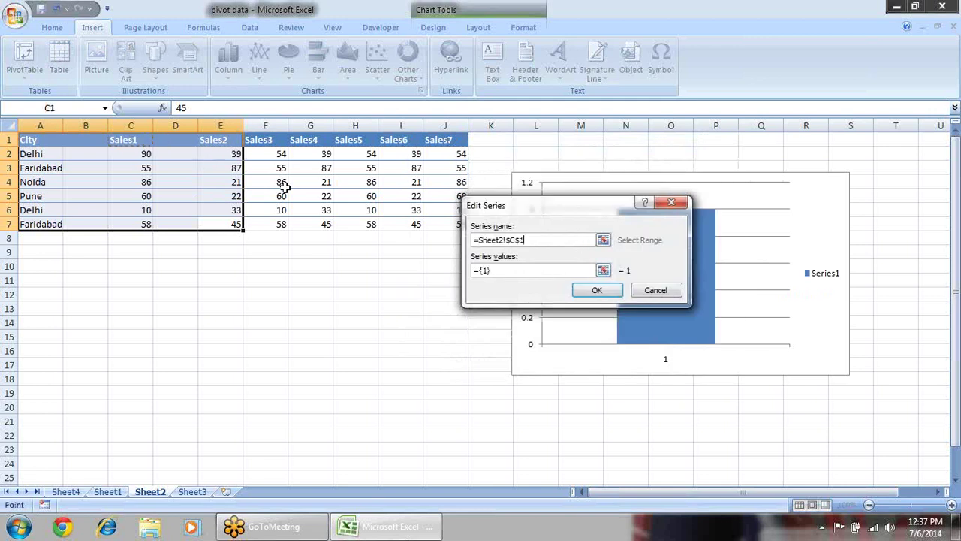
pyautogui.click(603, 270)
pyautogui.moveTo(128, 153); pyautogui.dragTo(132, 224)
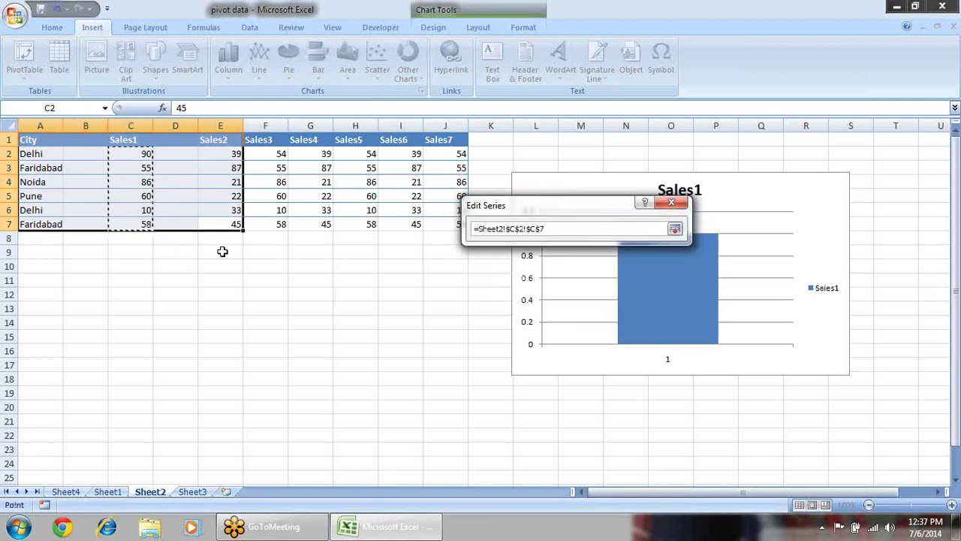
pyautogui.press('Return')
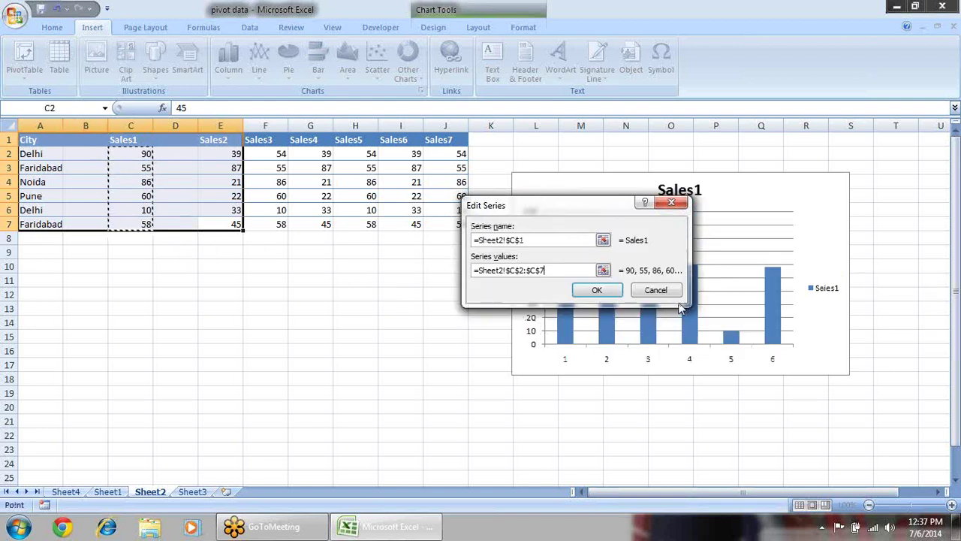
pyautogui.click(596, 291)
# - Add Sales2 named from E1 with values E2:E7 and review both series
pyautogui.click(451, 247)
pyautogui.click(226, 141)
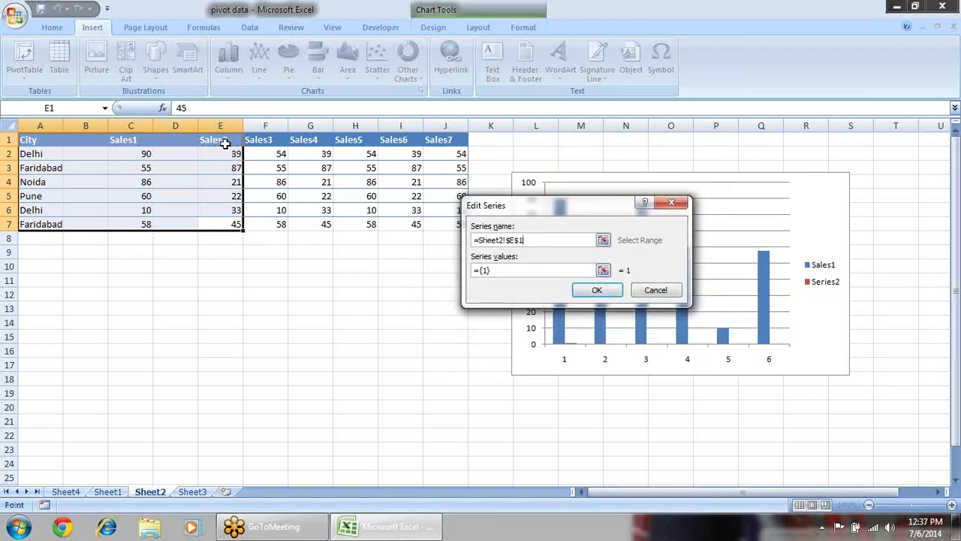
pyautogui.click(602, 271)
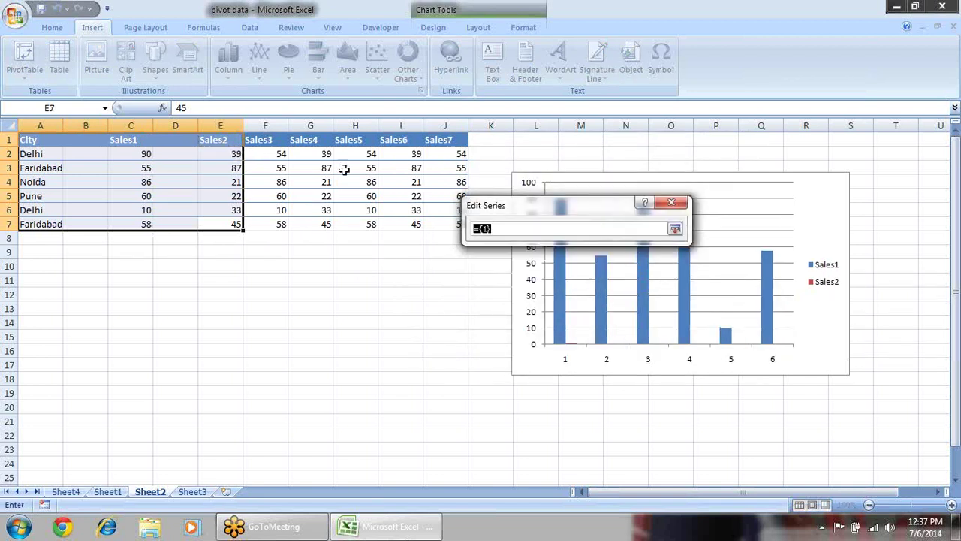
pyautogui.moveTo(221, 152); pyautogui.dragTo(214, 234)
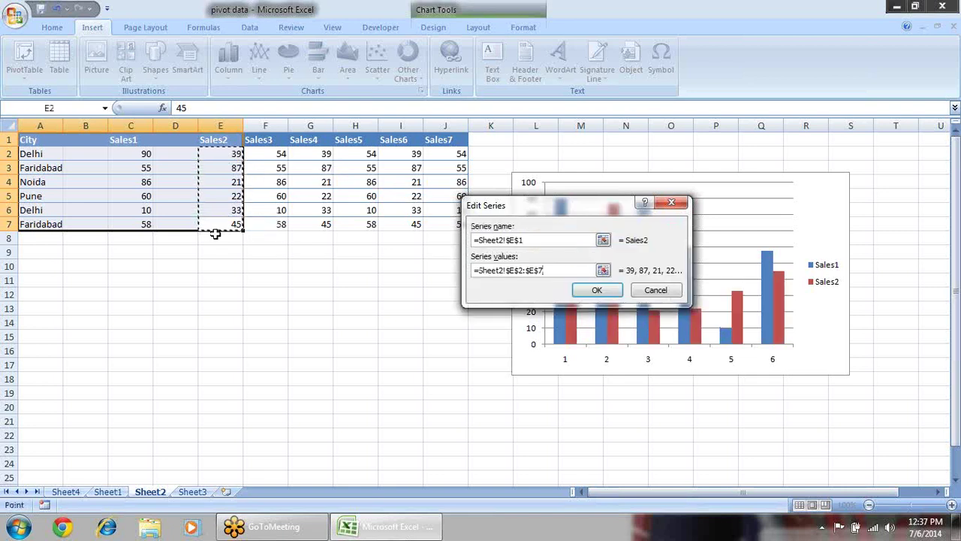
pyautogui.click(593, 291)
pyautogui.click(442, 268)
pyautogui.click(438, 280)
pyautogui.click(440, 266)
pyautogui.click(450, 279)
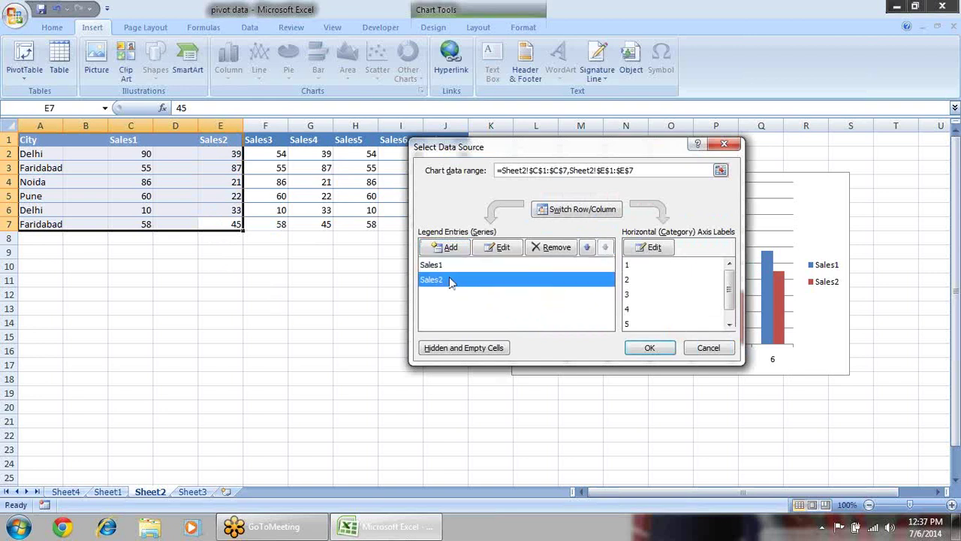
# - Use the city names in A2:A7 as horizontal axis labels and confirm Select Data Source
pyautogui.click(650, 250)
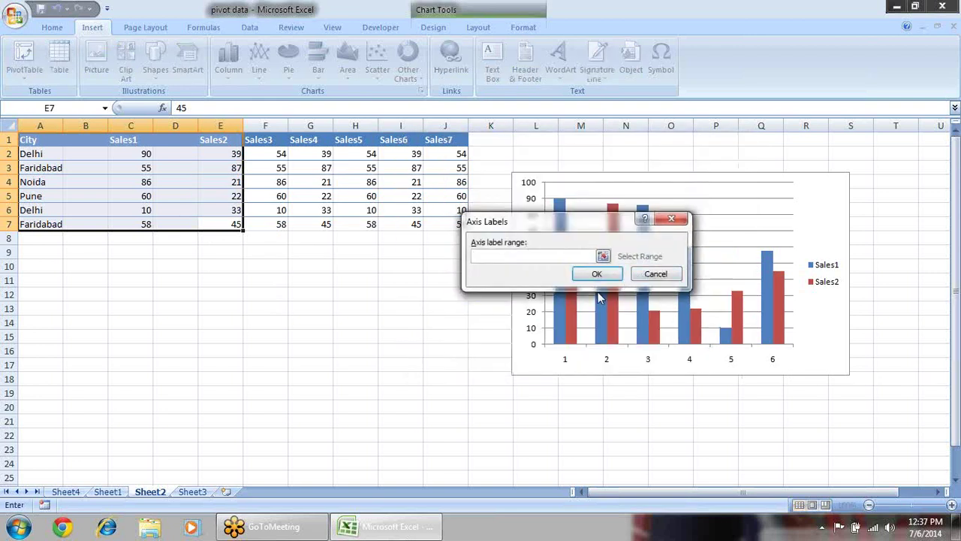
pyautogui.click(603, 257)
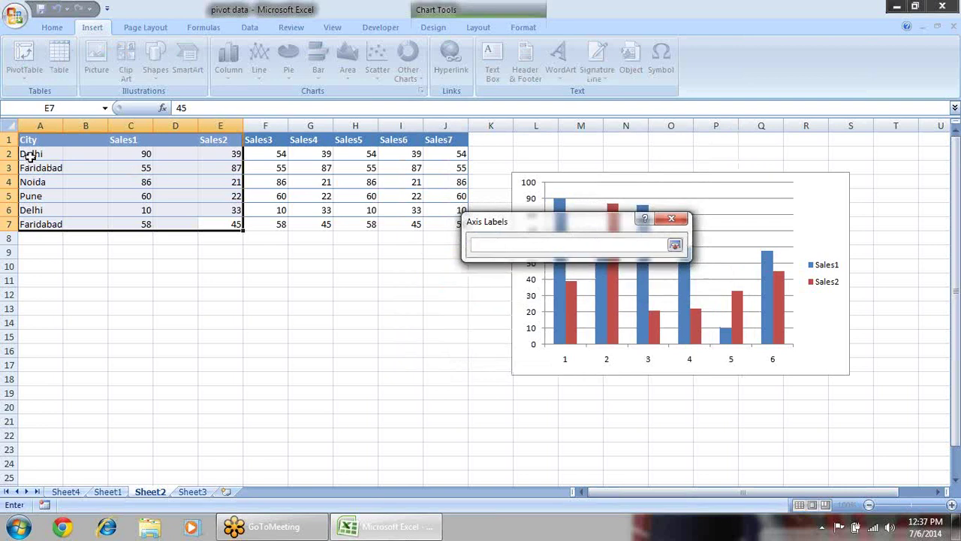
pyautogui.moveTo(44, 153); pyautogui.dragTo(49, 215)
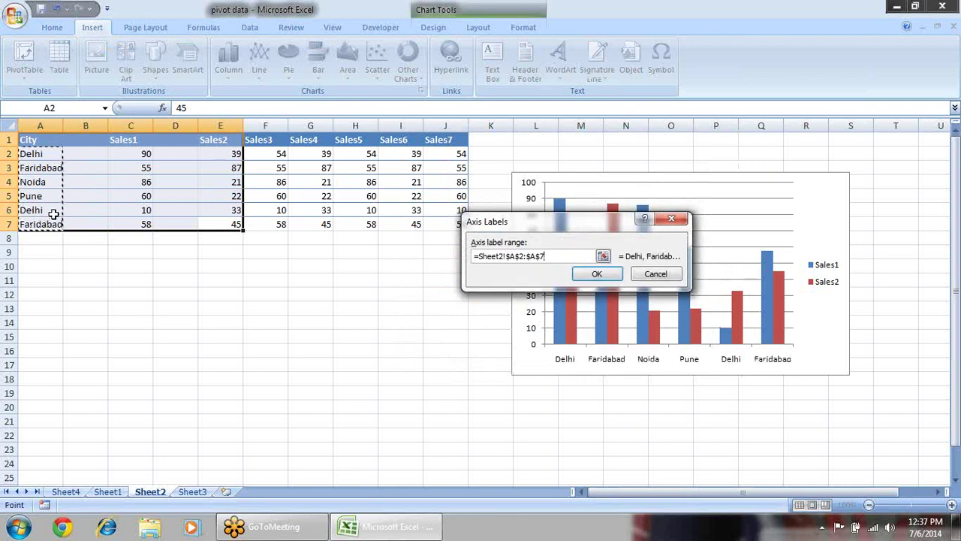
pyautogui.click(607, 274)
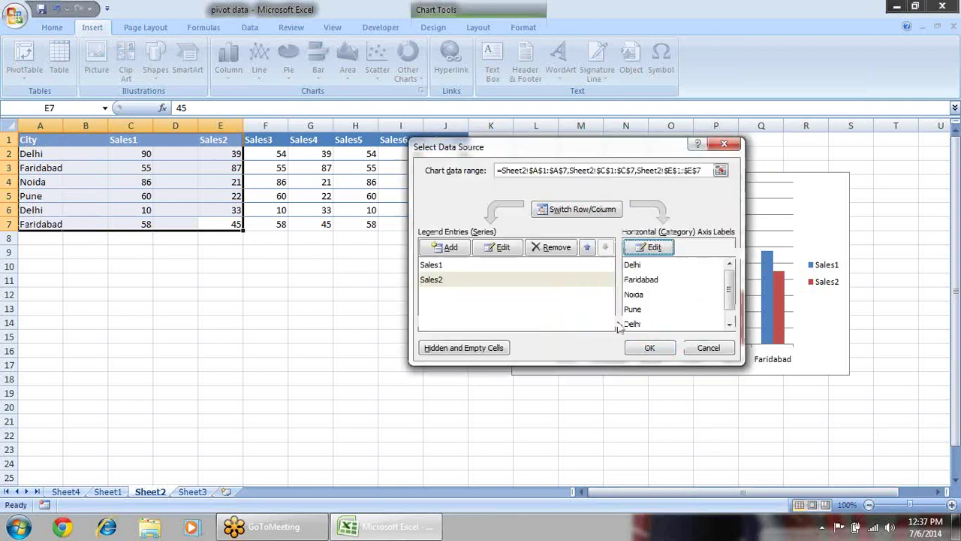
pyautogui.click(650, 349)
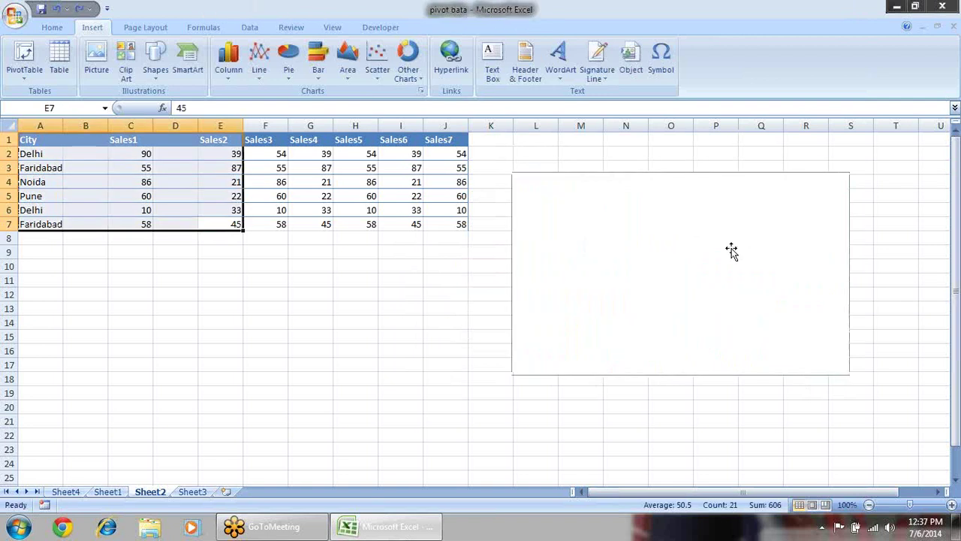
# - Add a chart series named from C1 (Sales1) with values C2:C7 through Select Data
pyautogui.rightClick(591, 222)
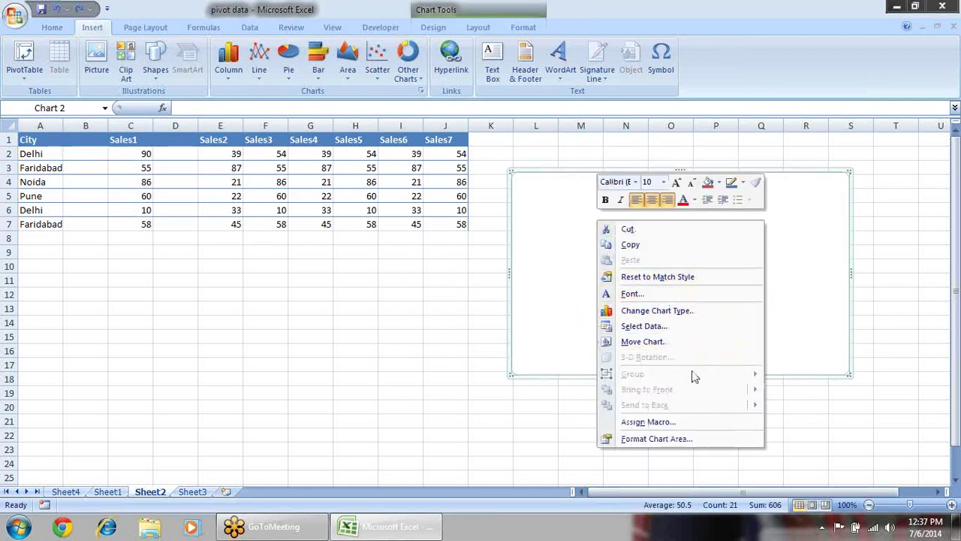
pyautogui.click(680, 327)
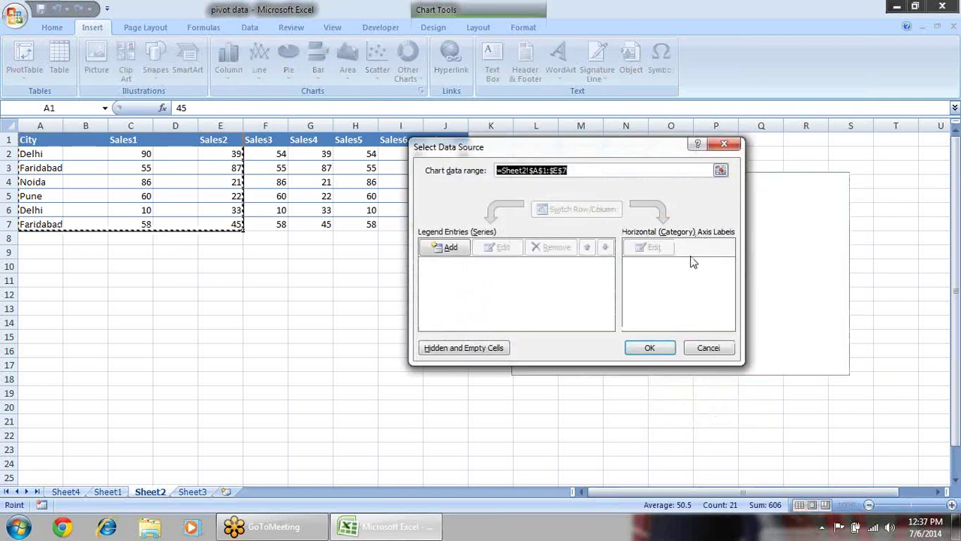
pyautogui.click(442, 247)
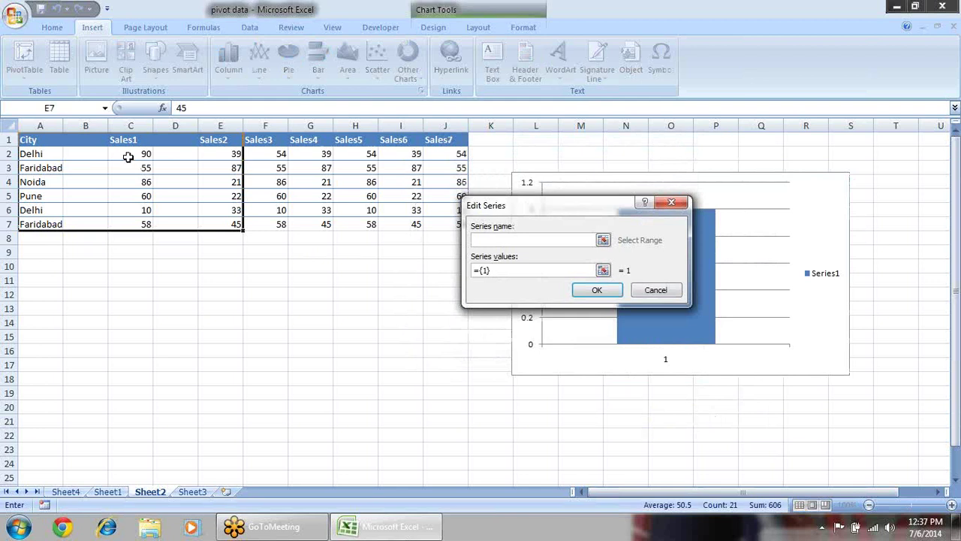
pyautogui.click(131, 141)
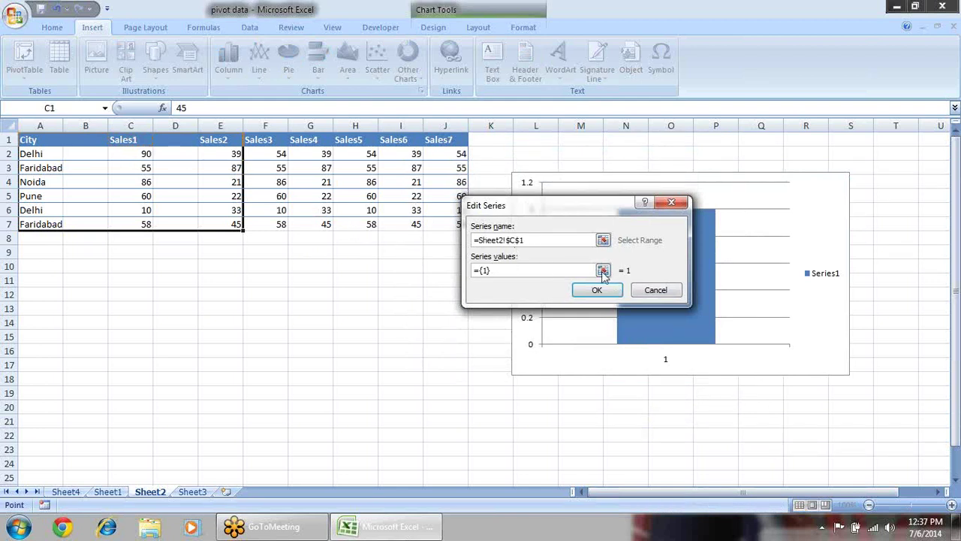
pyautogui.click(591, 270)
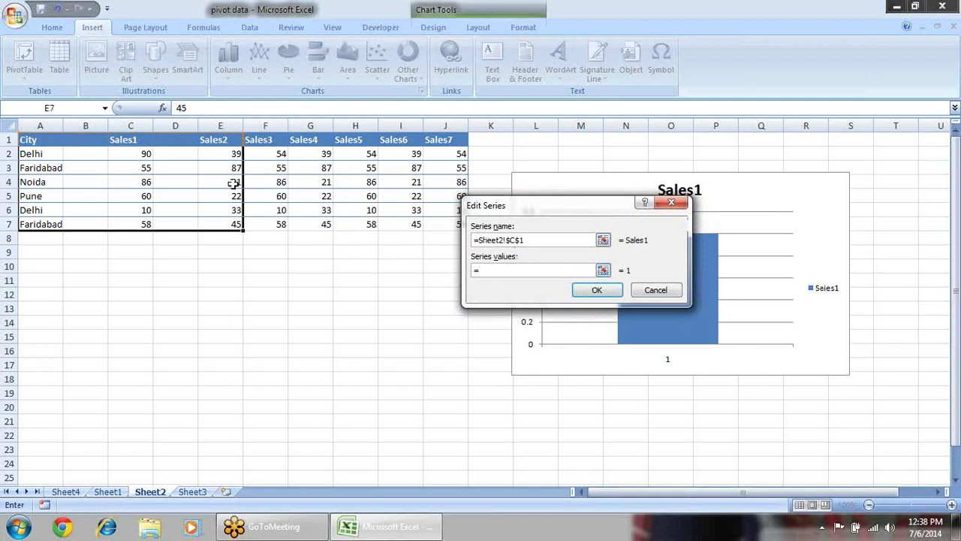
pyautogui.moveTo(145, 153); pyautogui.dragTo(144, 226)
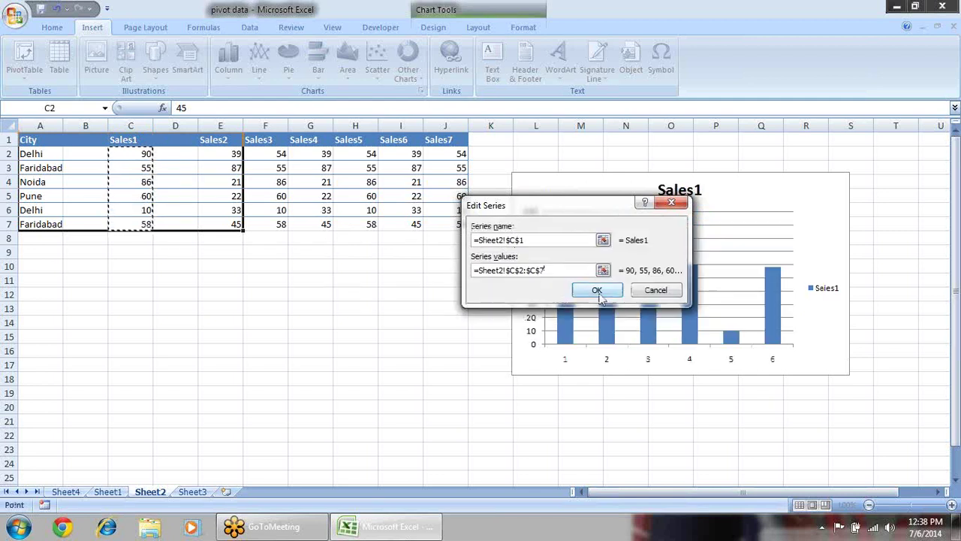
pyautogui.moveTo(568, 206); pyautogui.dragTo(280, 289)
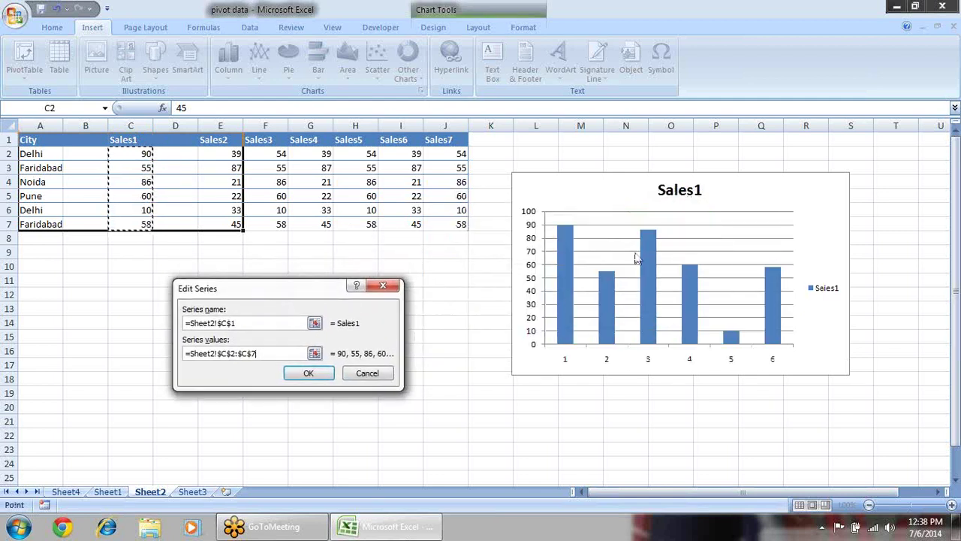
pyautogui.click(304, 373)
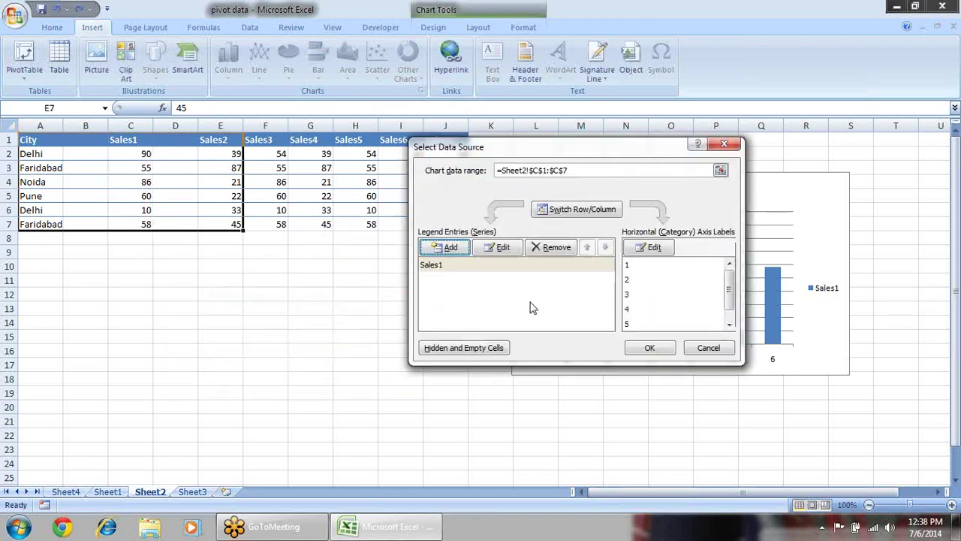
# - Add a Sales2 series named from E1 with values E2:E7
pyautogui.click(444, 249)
pyautogui.click(222, 140)
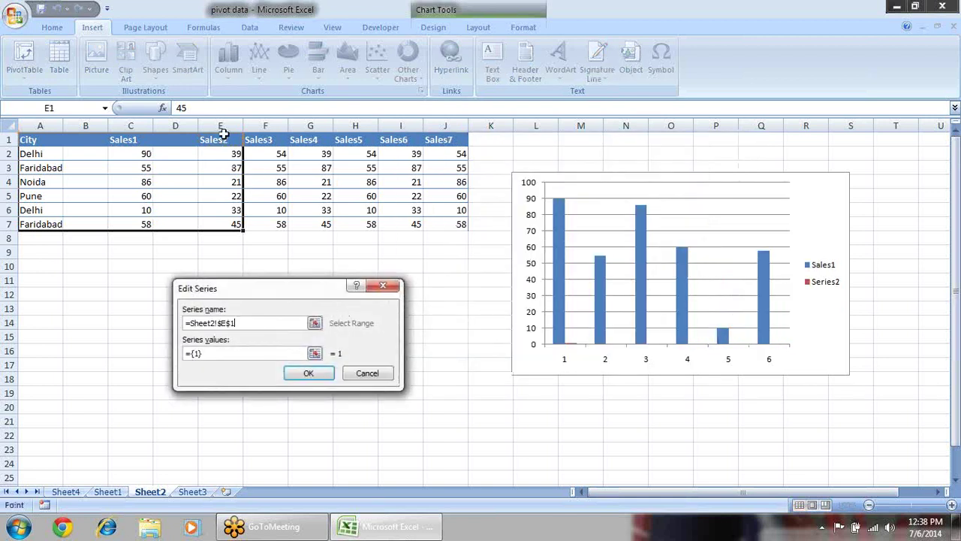
pyautogui.click(280, 350)
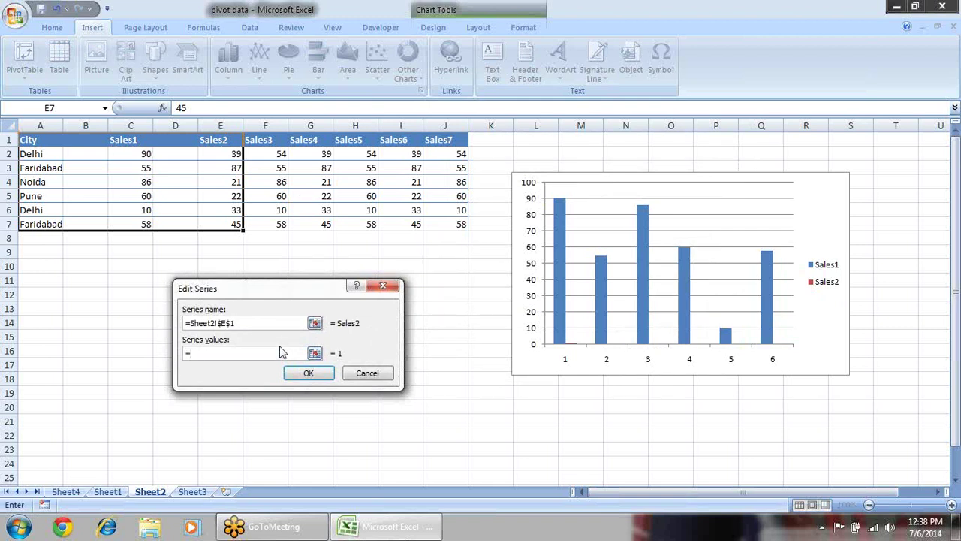
pyautogui.moveTo(231, 154); pyautogui.dragTo(224, 224)
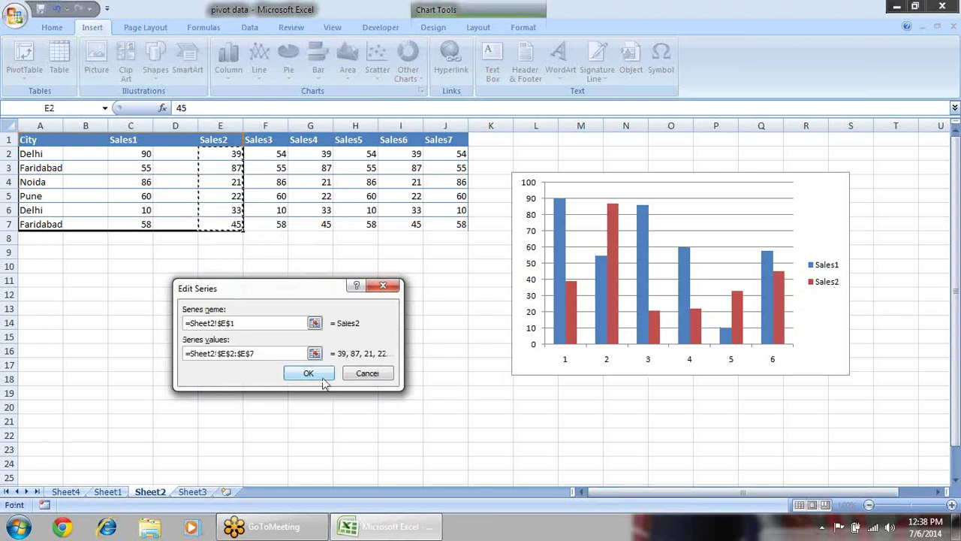
pyautogui.click(325, 381)
# - Add a Sales3 series named from F1 with values F2:F7
pyautogui.click(451, 252)
pyautogui.click(263, 141)
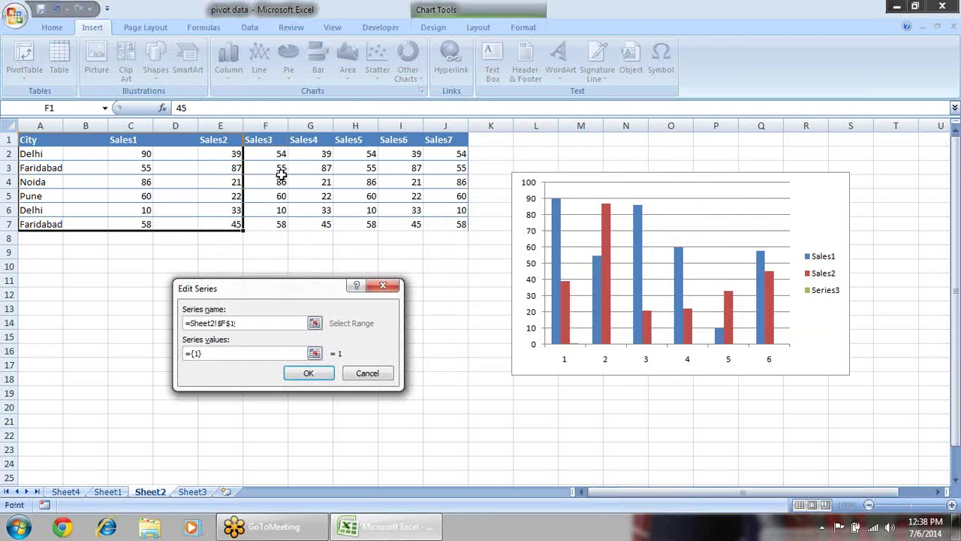
pyautogui.click(289, 352)
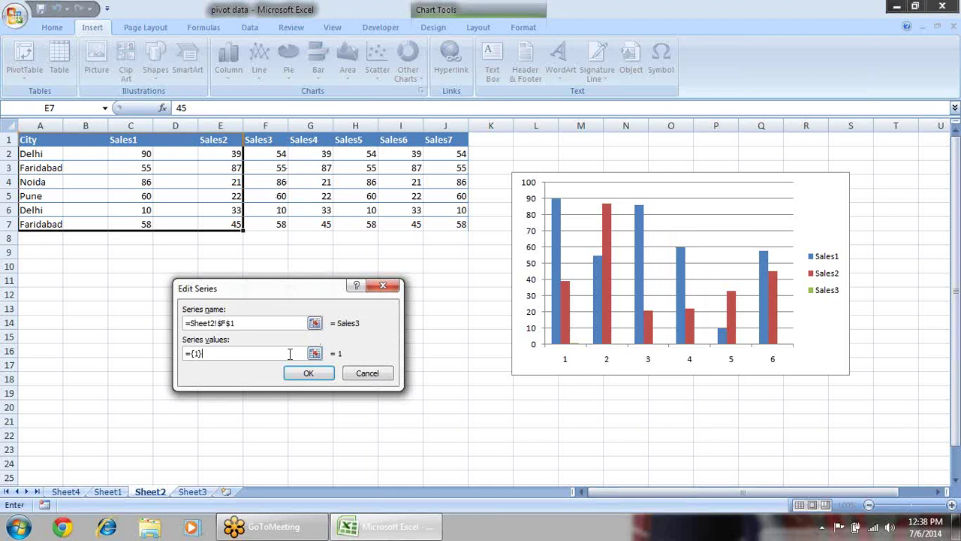
pyautogui.moveTo(278, 154); pyautogui.dragTo(268, 223)
pyautogui.press('Return')
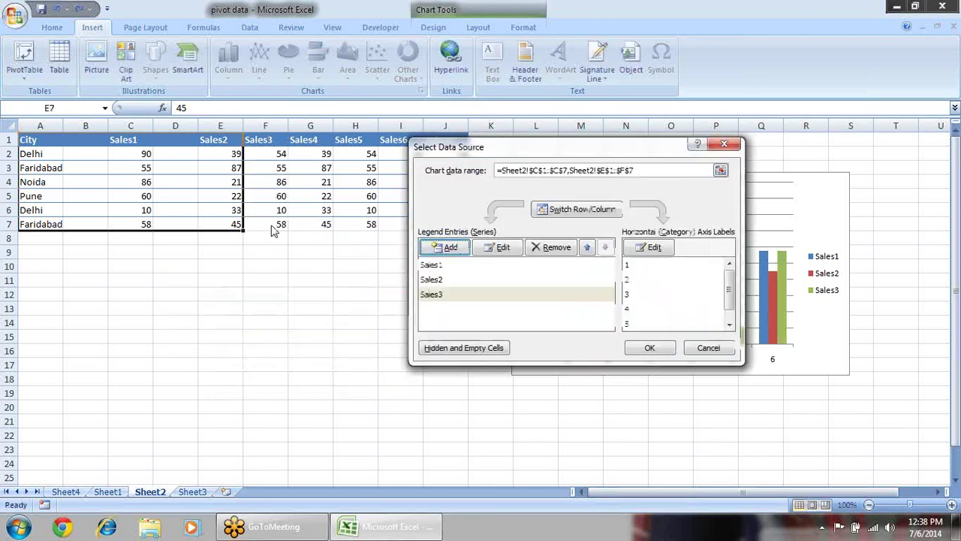
pyautogui.moveTo(568, 153); pyautogui.dragTo(275, 186)
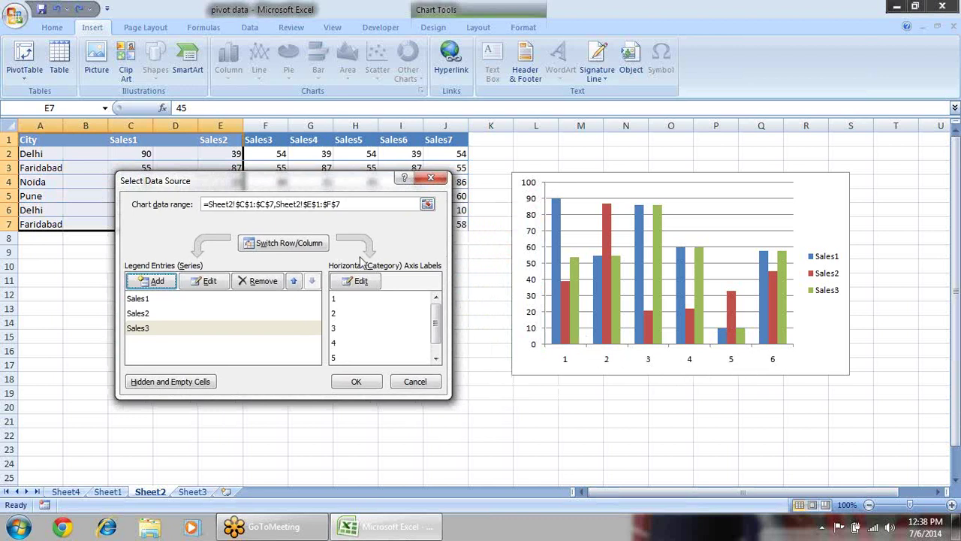
# - Use the city names in A2:A7 as the horizontal category axis labels
pyautogui.moveTo(368, 190); pyautogui.dragTo(390, 247)
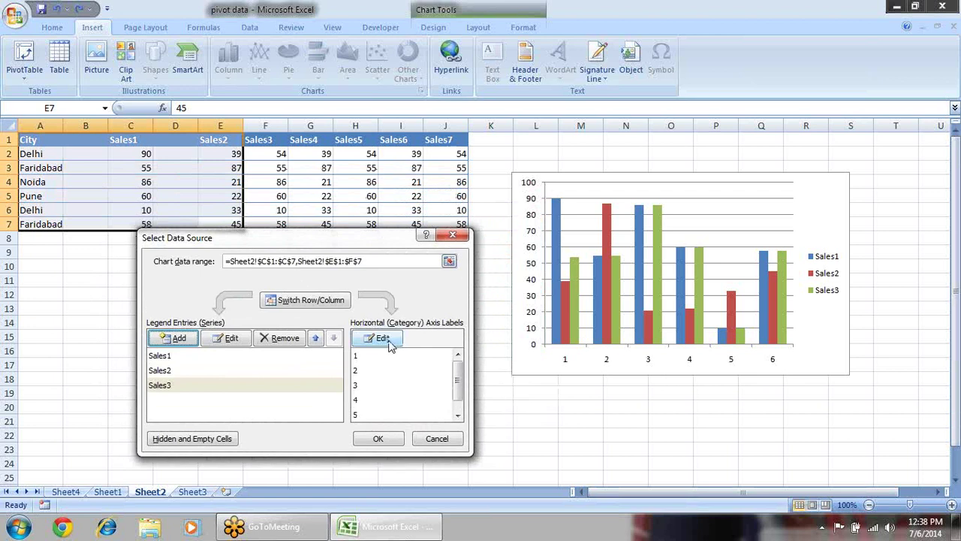
pyautogui.click(384, 340)
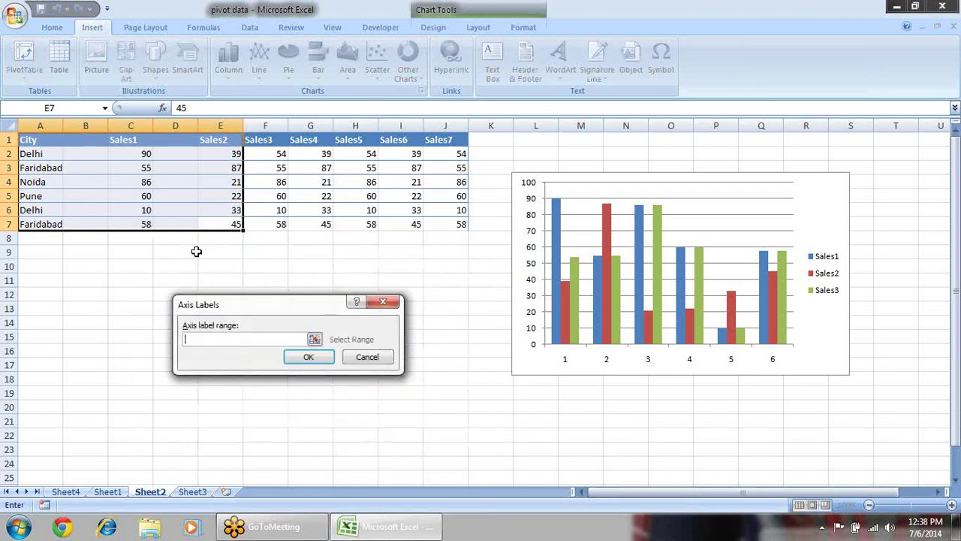
pyautogui.moveTo(40, 154); pyautogui.dragTo(42, 224)
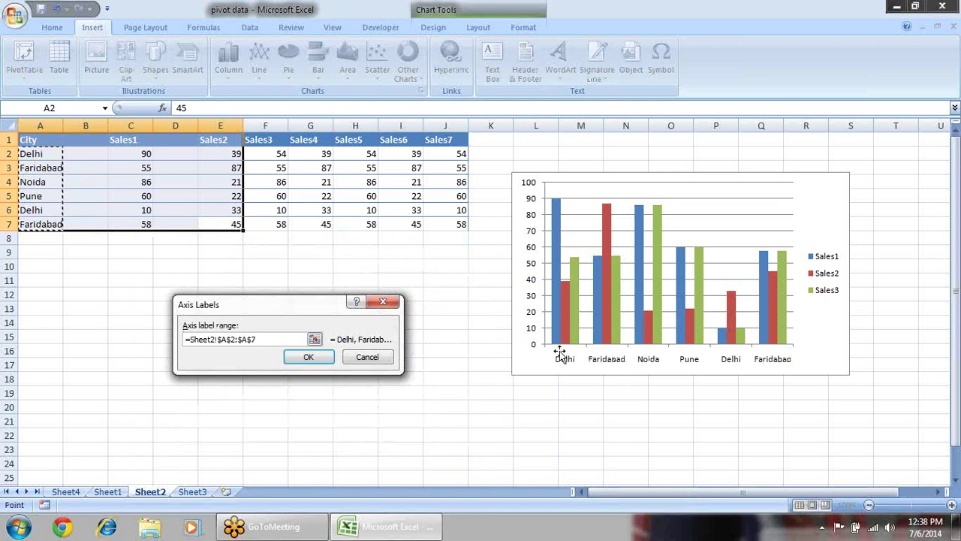
pyautogui.click(308, 357)
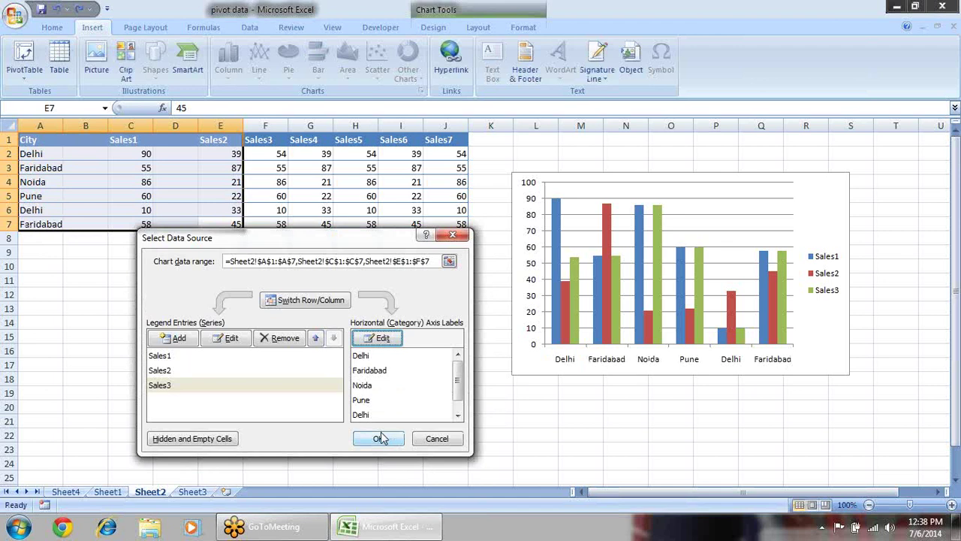
# - Toggle Switch Row/Column repeatedly, ending with cities as categories and Sales1–Sales3 as series
pyautogui.click(313, 301)
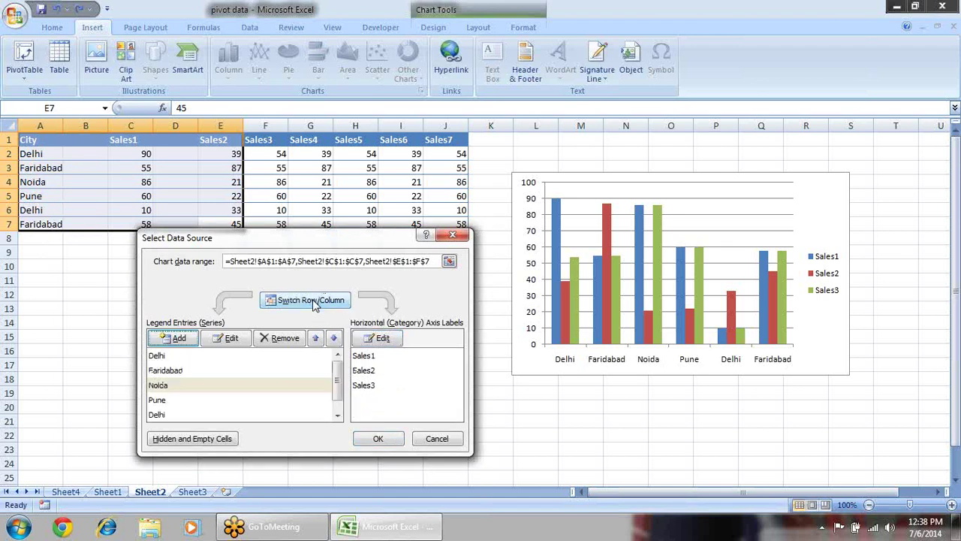
pyautogui.click(313, 301)
pyautogui.click(314, 301)
pyautogui.click(314, 301)
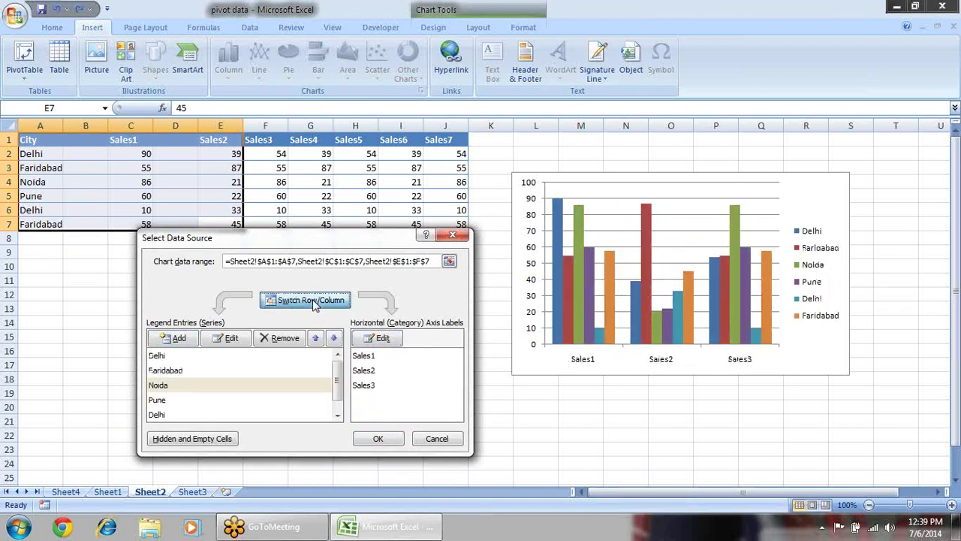
pyautogui.click(313, 302)
pyautogui.click(314, 301)
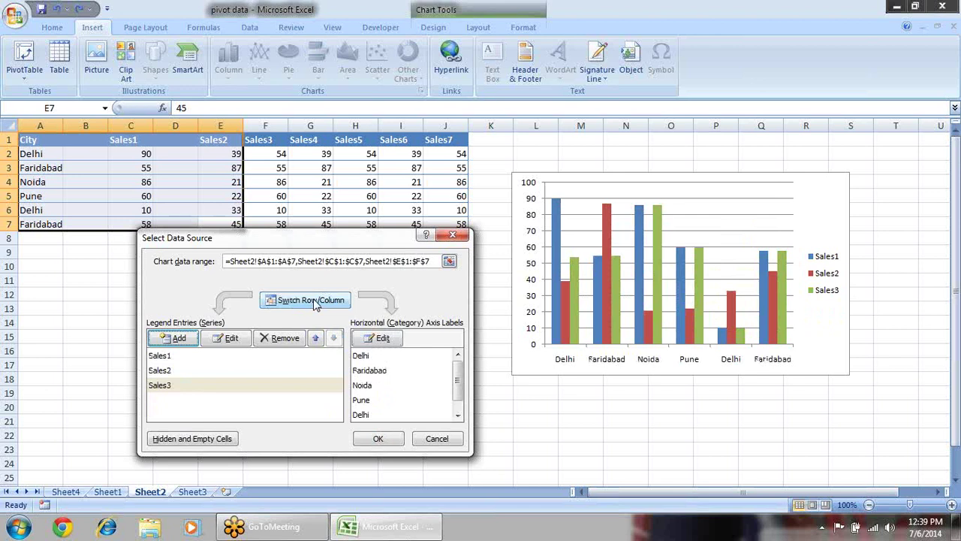
# - Close Select Data Source and select the blue Sales1 bars
pyautogui.click(375, 438)
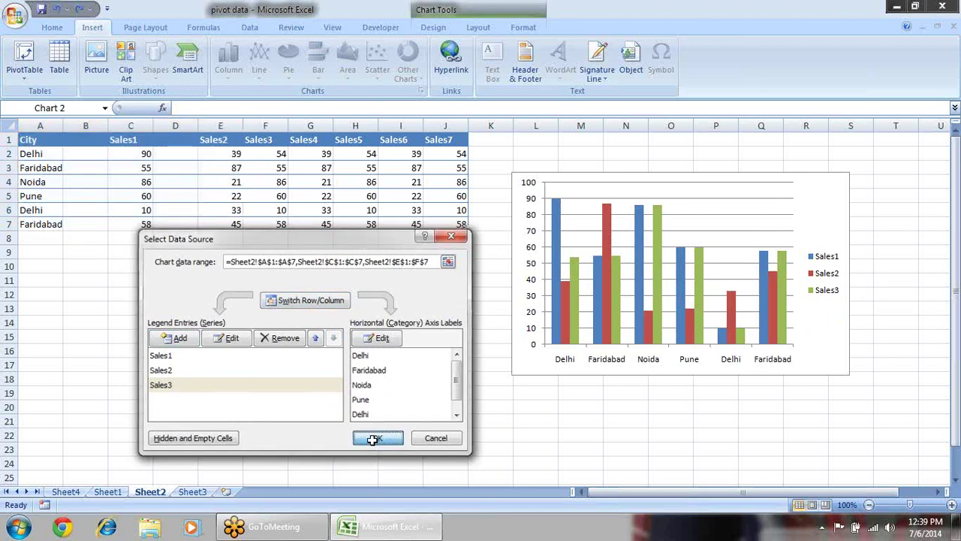
pyautogui.click(664, 413)
pyautogui.click(640, 264)
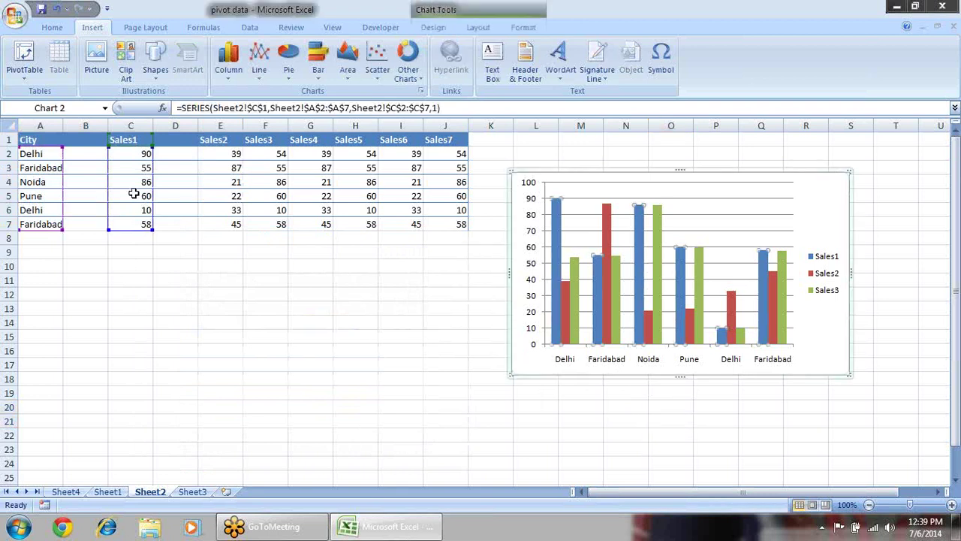
pyautogui.click(83, 169)
pyautogui.click(84, 196)
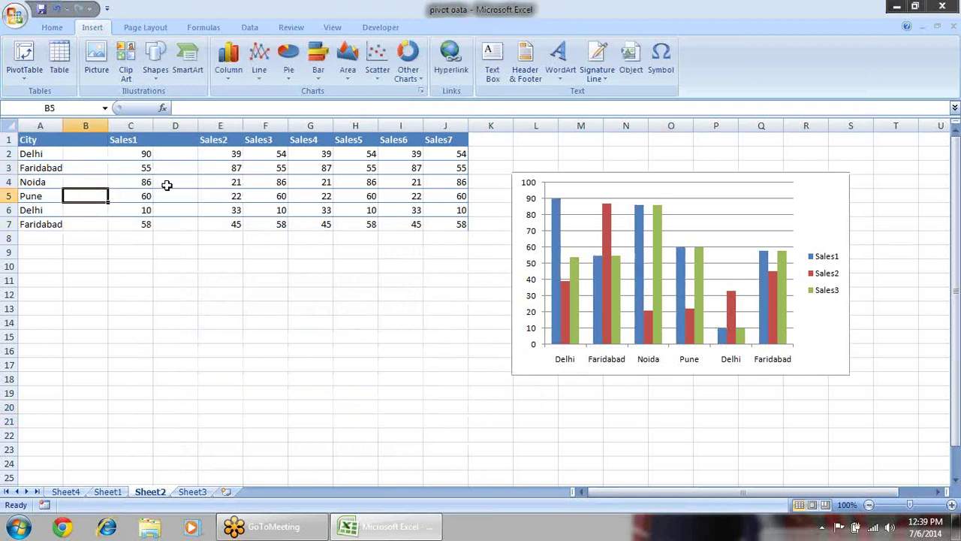
pyautogui.click(187, 181)
pyautogui.click(174, 152)
pyautogui.click(100, 167)
pyautogui.click(90, 126)
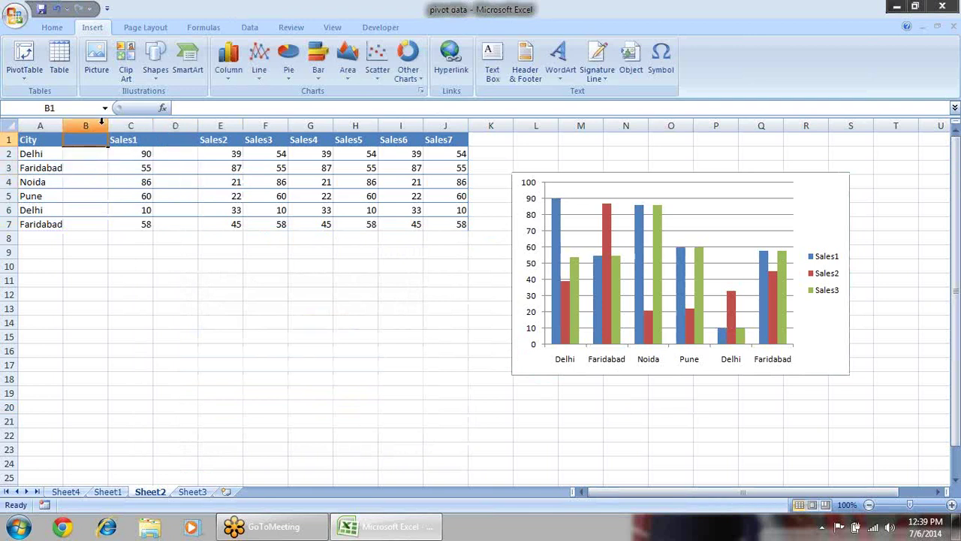
pyautogui.click(179, 126)
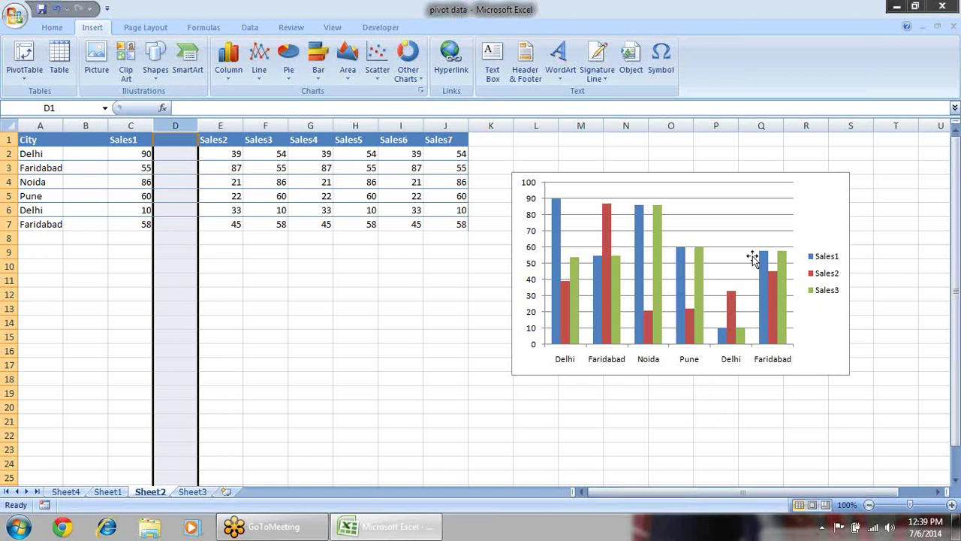
pyautogui.rightClick(723, 209)
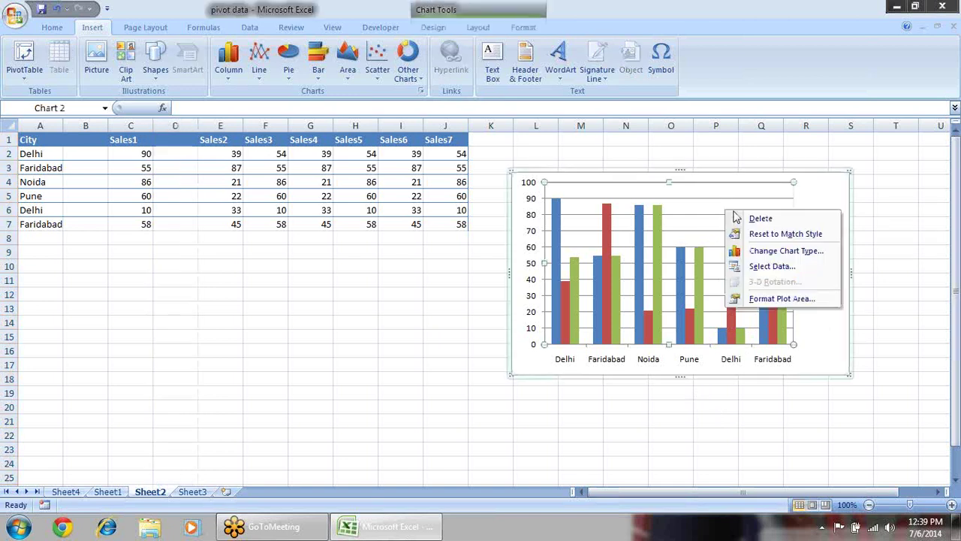
pyautogui.click(780, 266)
pyautogui.moveTo(358, 237); pyautogui.dragTo(536, 197)
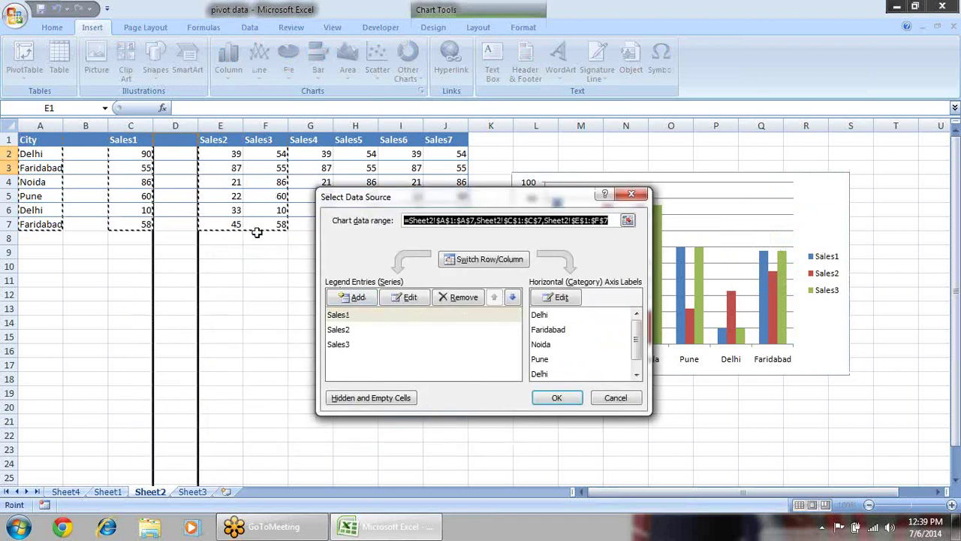
pyautogui.click(352, 297)
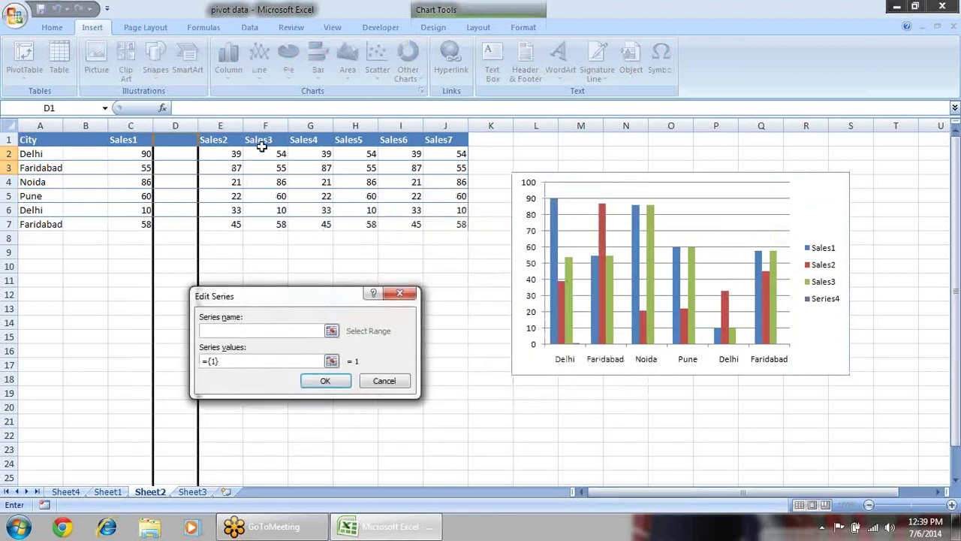
pyautogui.click(263, 141)
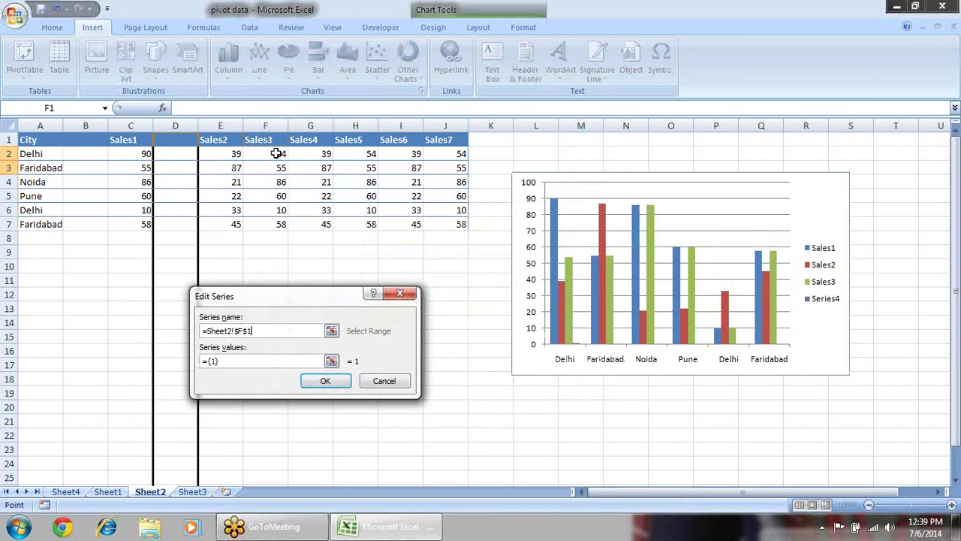
pyautogui.click(331, 361)
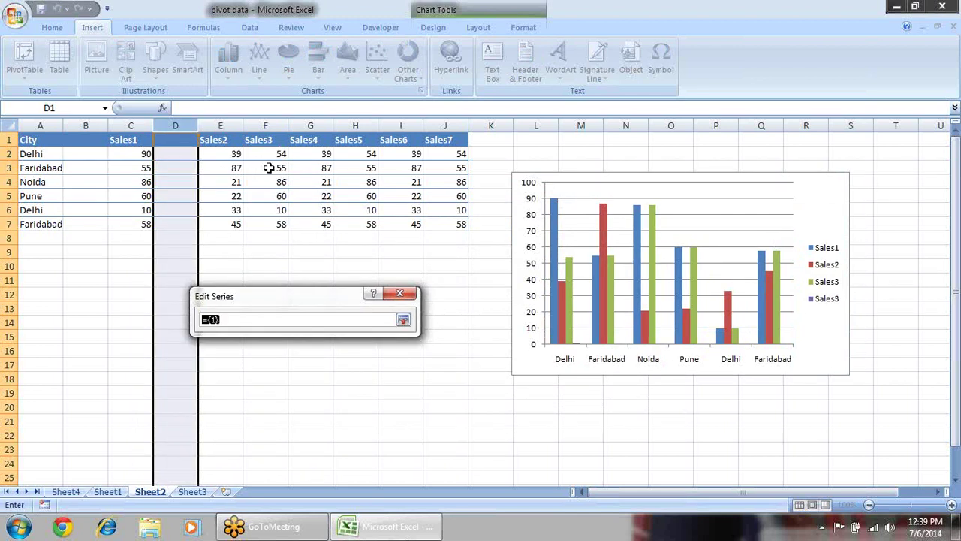
pyautogui.moveTo(271, 153); pyautogui.dragTo(272, 219)
pyautogui.press('Return')
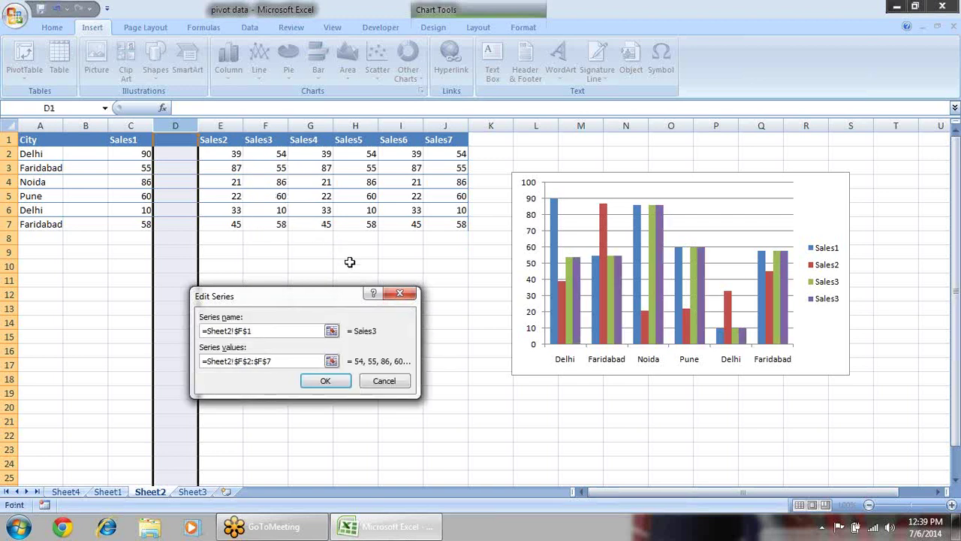
pyautogui.press('Return')
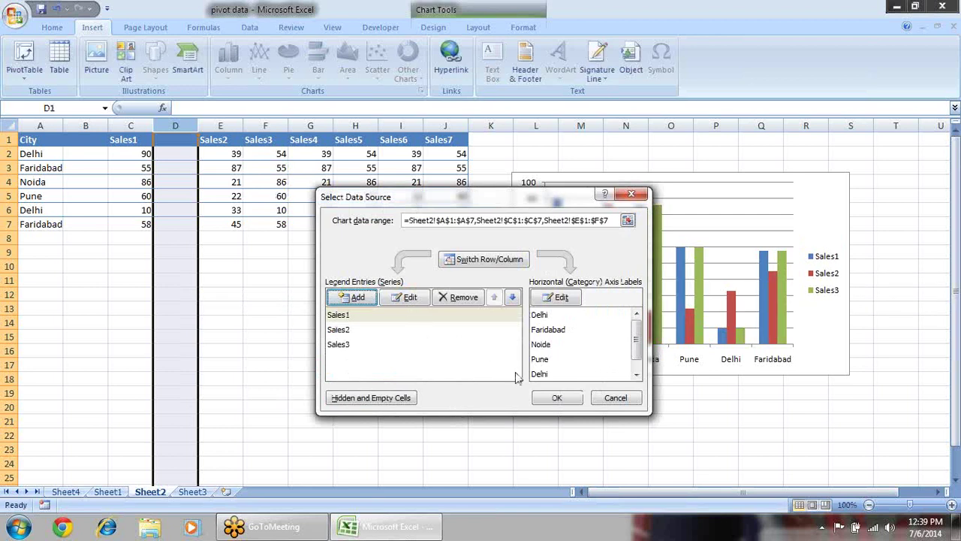
pyautogui.press('Return')
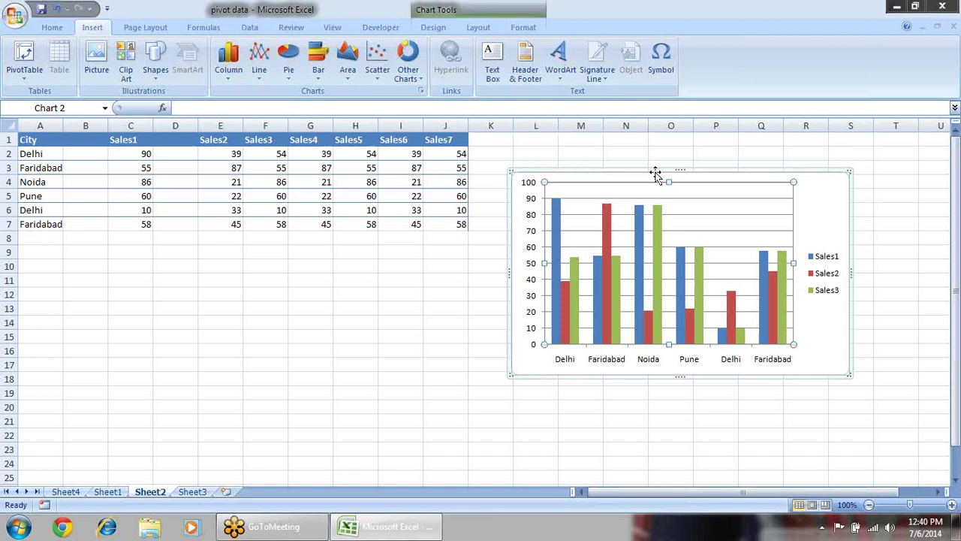
pyautogui.click(764, 216)
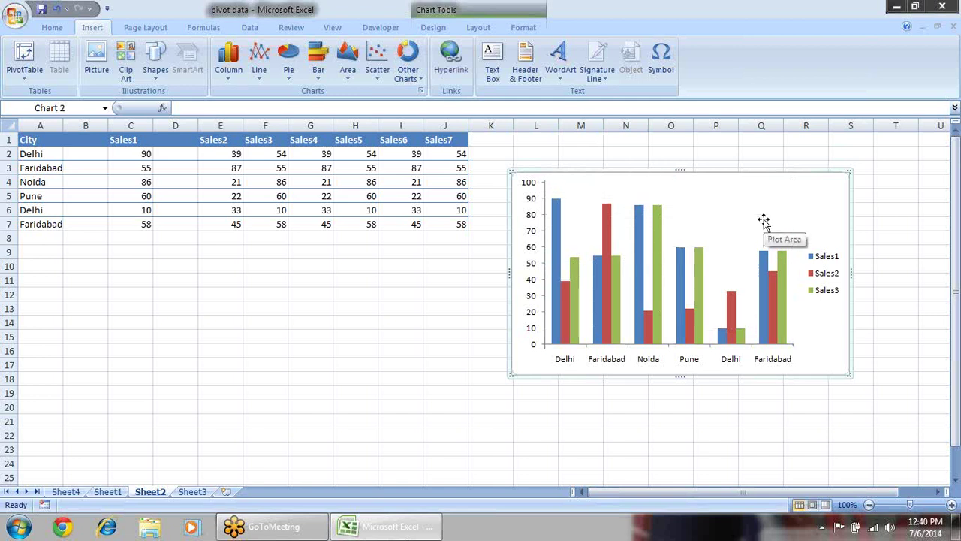
pyautogui.click(770, 204)
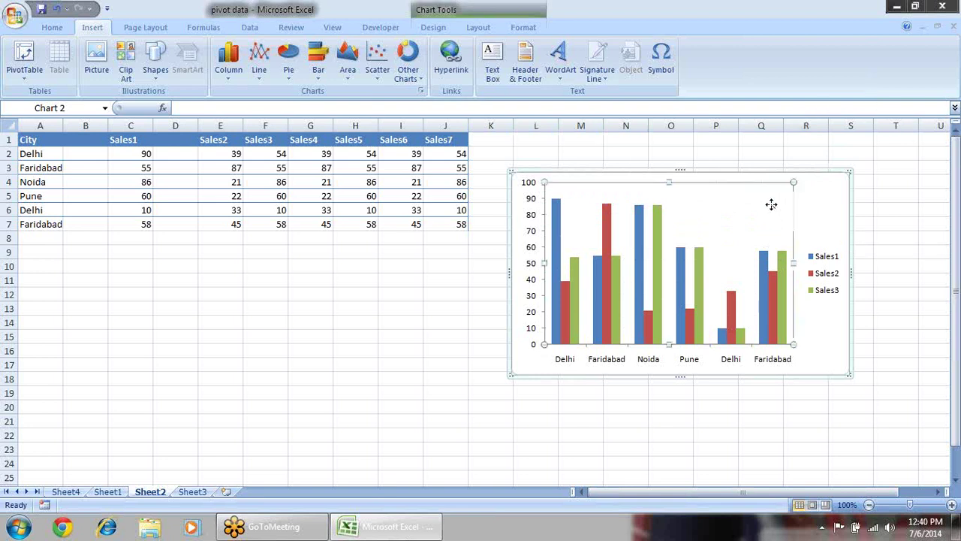
pyautogui.click(821, 194)
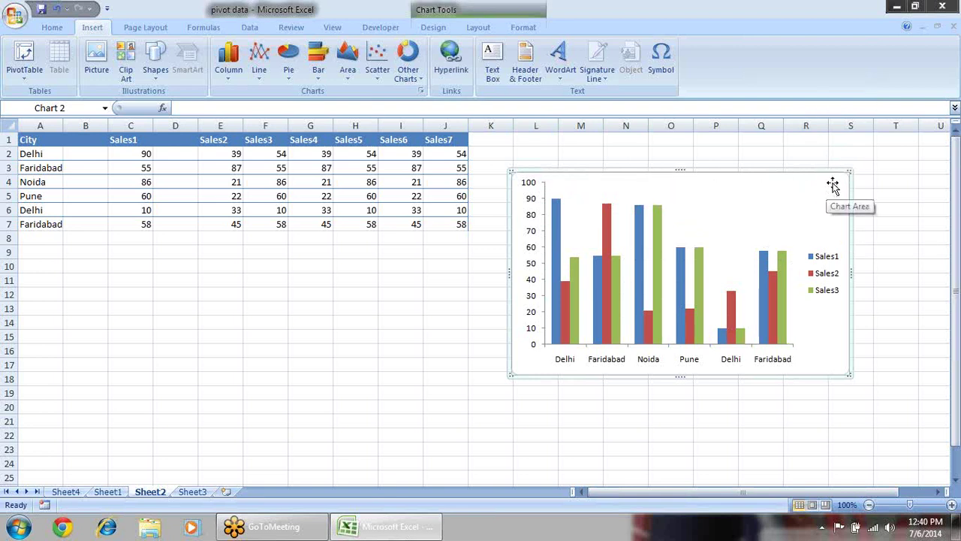
pyautogui.click(669, 269)
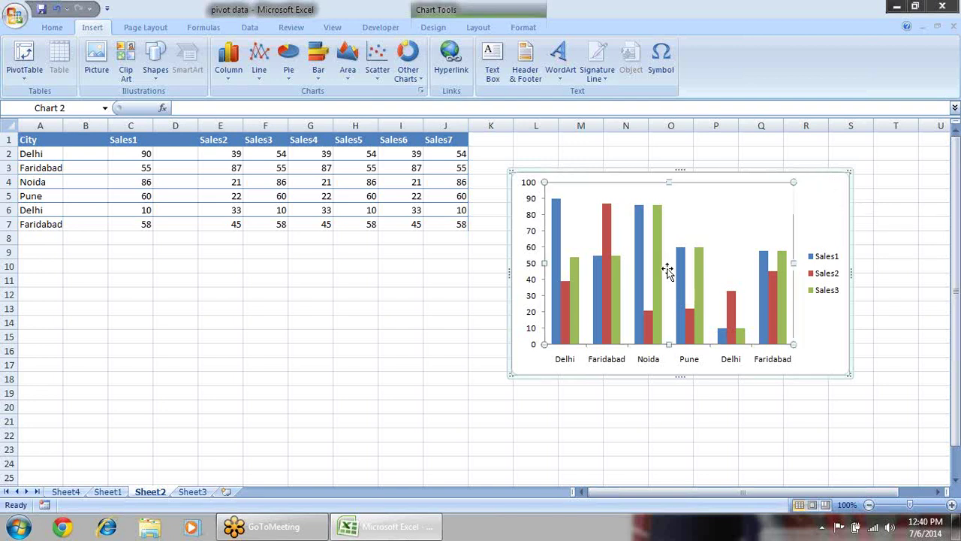
pyautogui.click(658, 269)
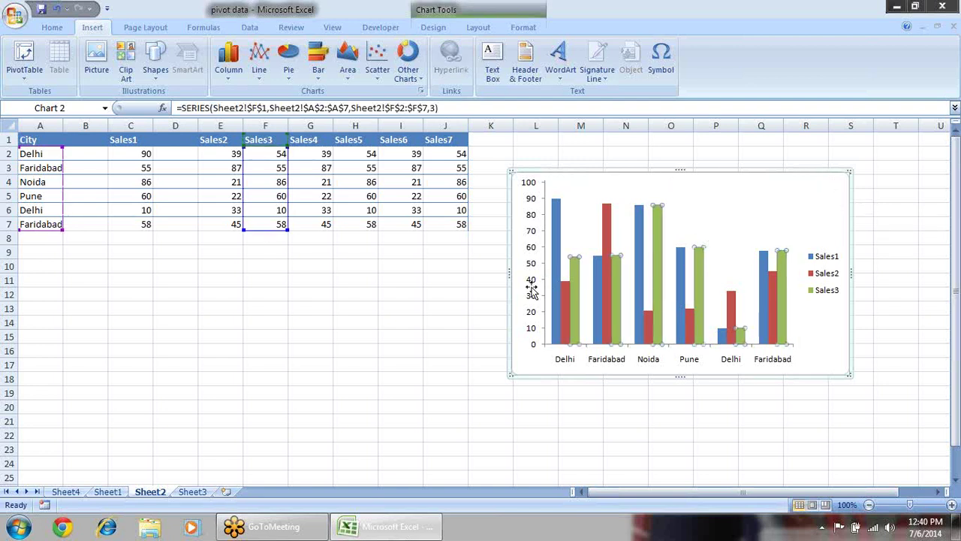
pyautogui.click(556, 267)
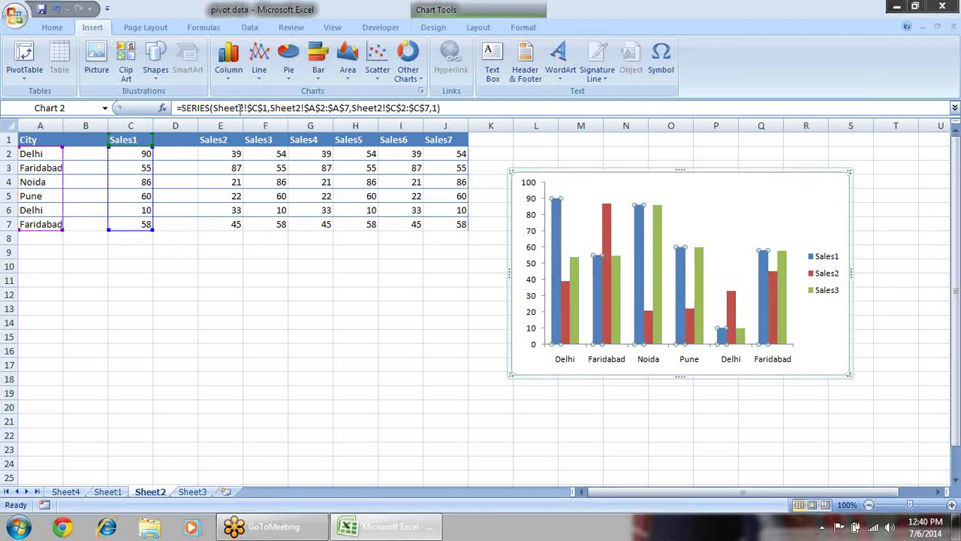
pyautogui.click(566, 292)
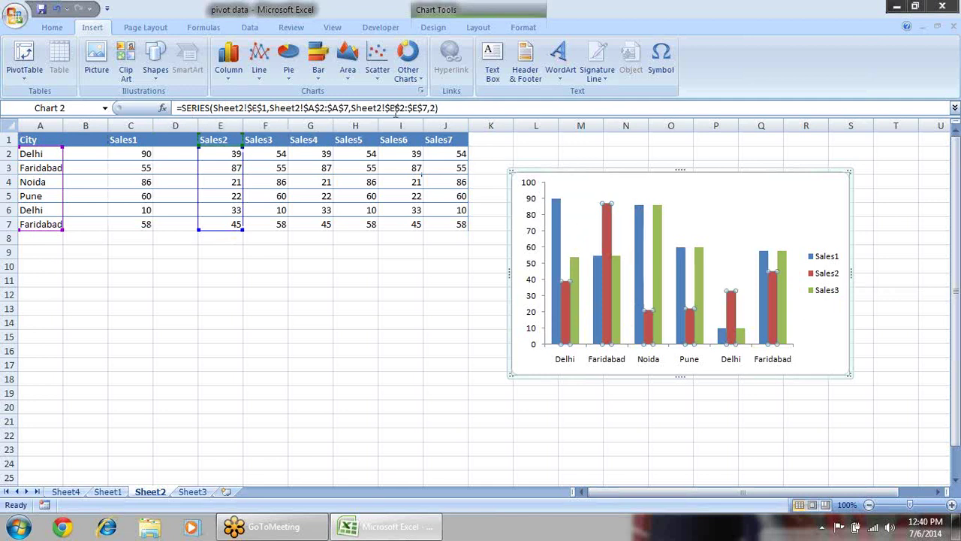
pyautogui.click(558, 240)
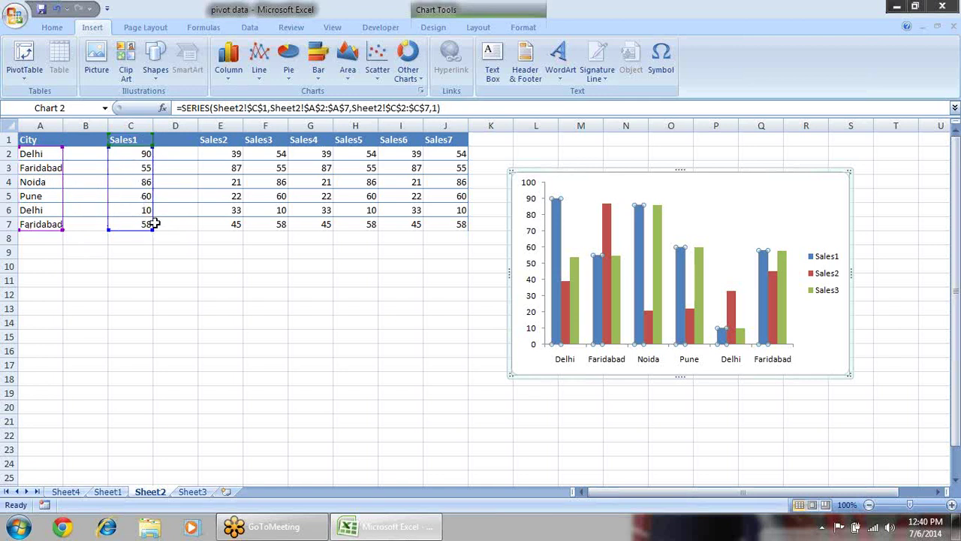
pyautogui.click(243, 108)
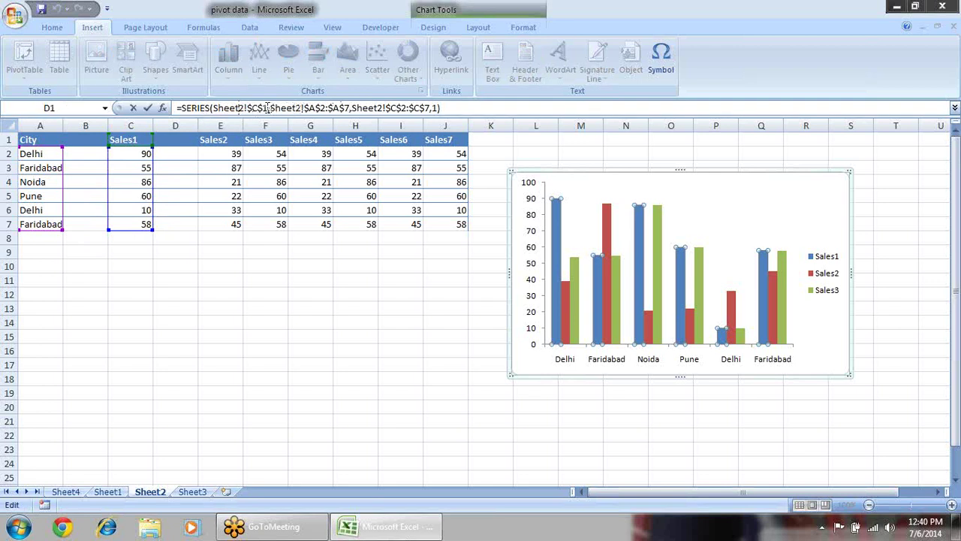
pyautogui.moveTo(268, 107); pyautogui.dragTo(212, 108)
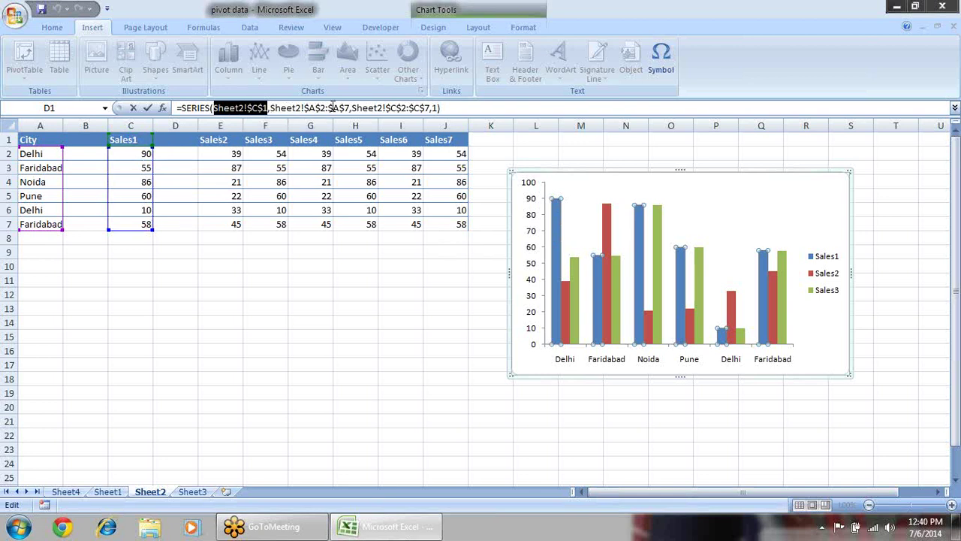
pyautogui.click(331, 107)
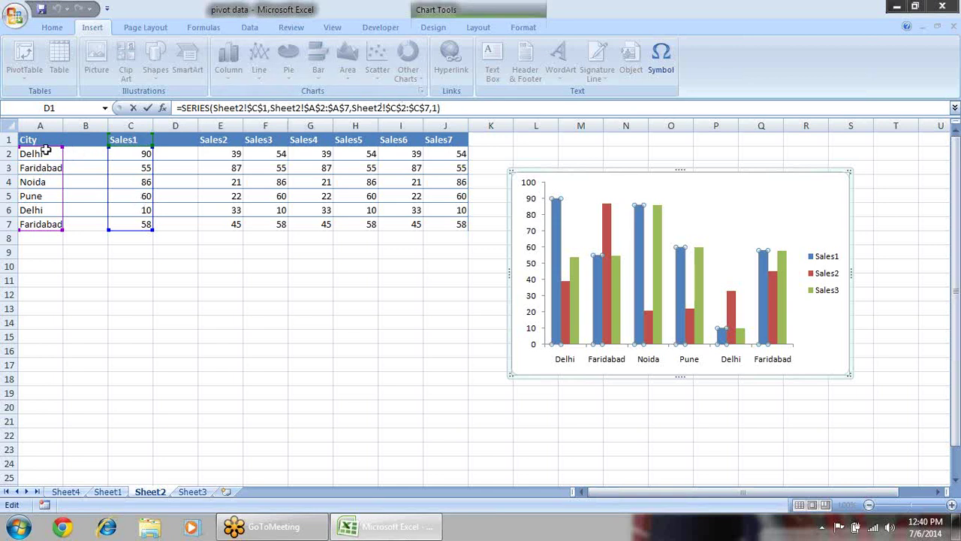
pyautogui.moveTo(62, 156); pyautogui.dragTo(63, 155)
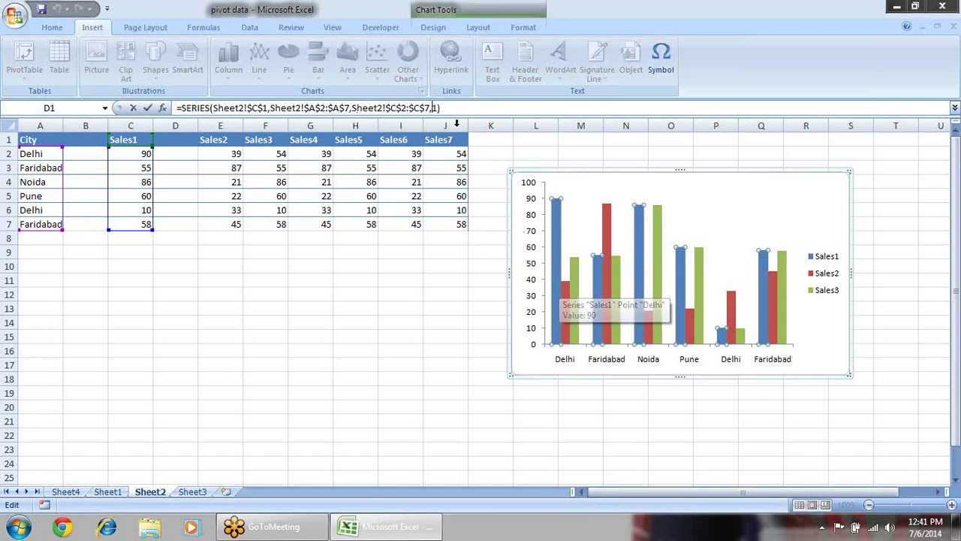
# - Set the Sales1 SERIES formula's plot order argument to 3
pyautogui.click(567, 287)
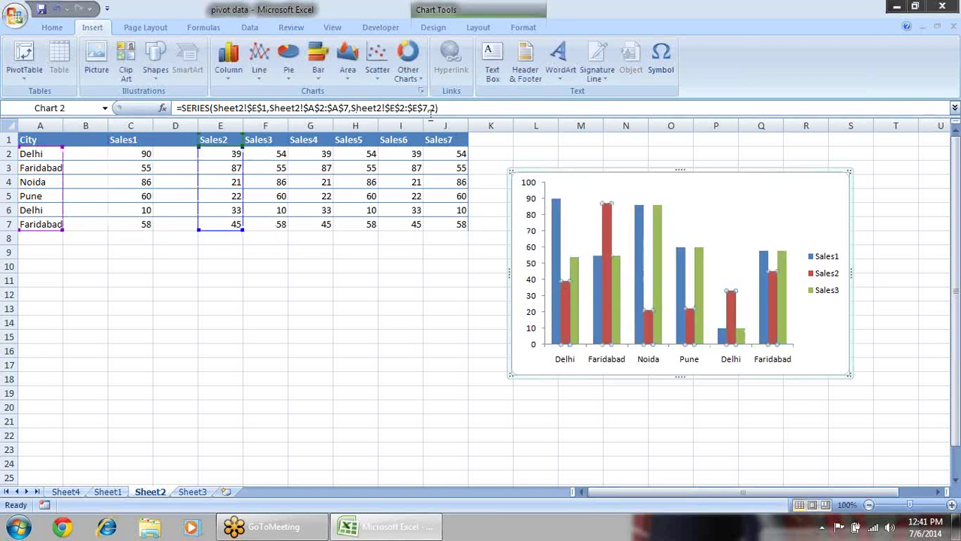
pyautogui.click(574, 265)
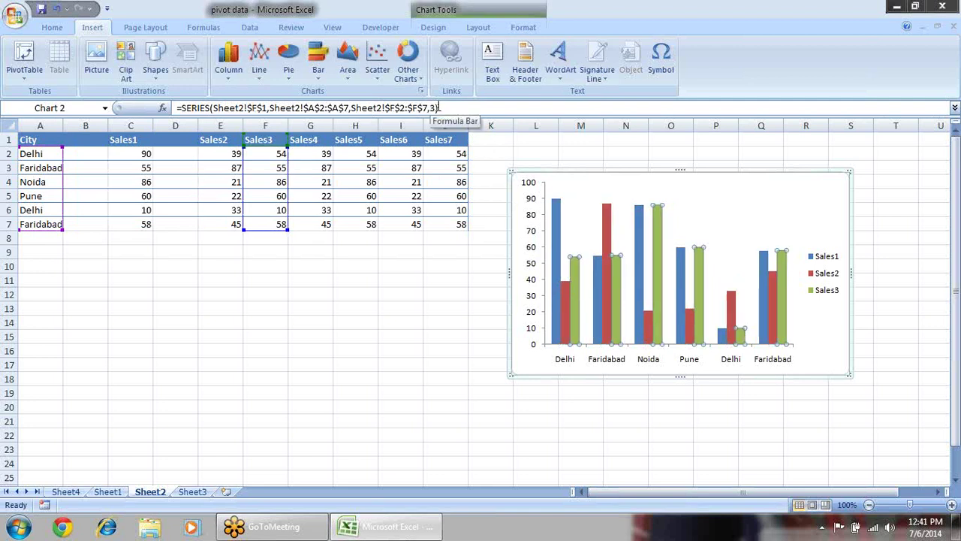
pyautogui.click(558, 213)
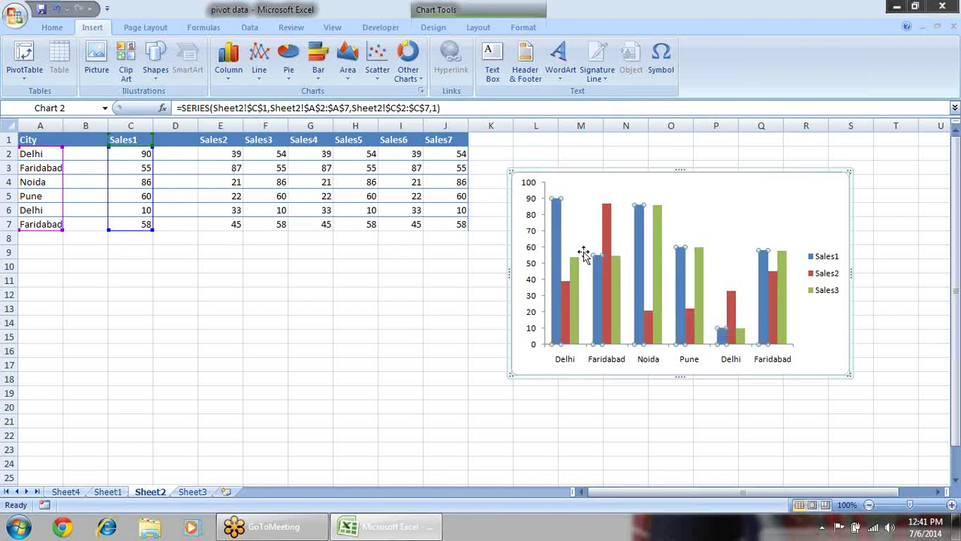
pyautogui.click(437, 109)
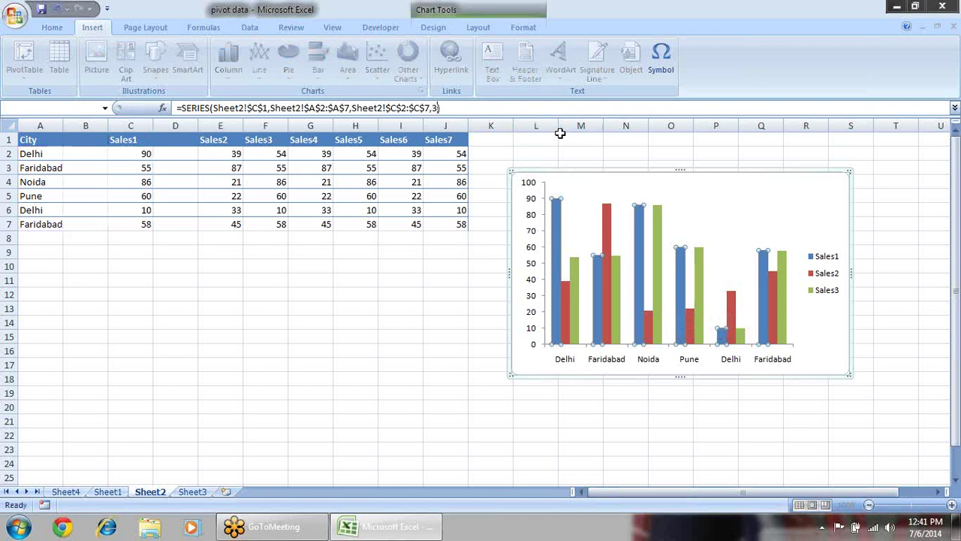
pyautogui.press('Return')
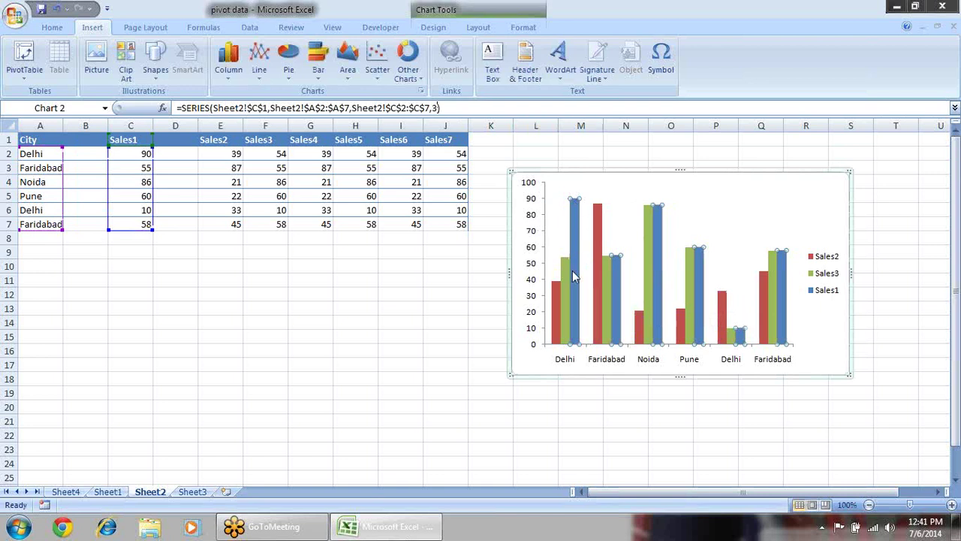
# - Select individual bars and series to check the new Sales2, Sales3, Sales1 order
pyautogui.moveTo(575, 255)
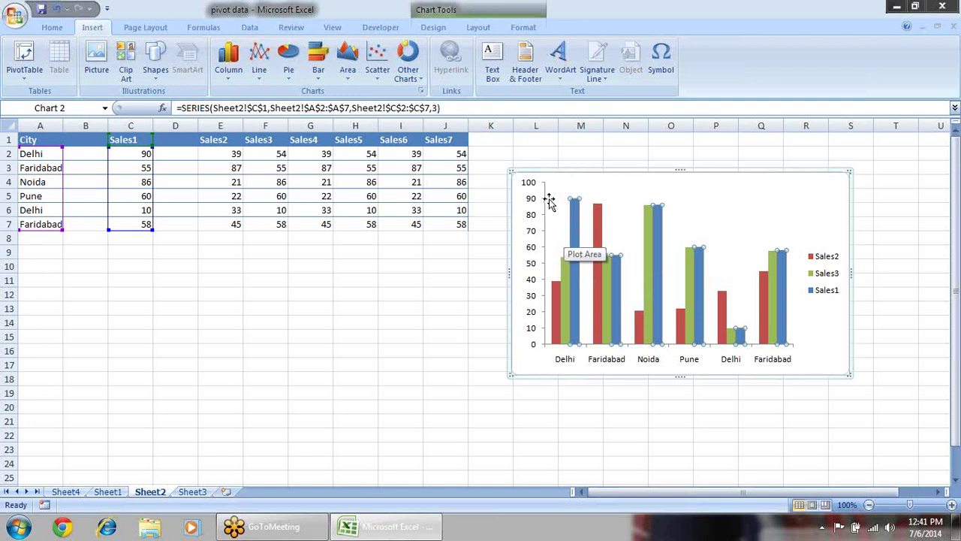
pyautogui.click(614, 281)
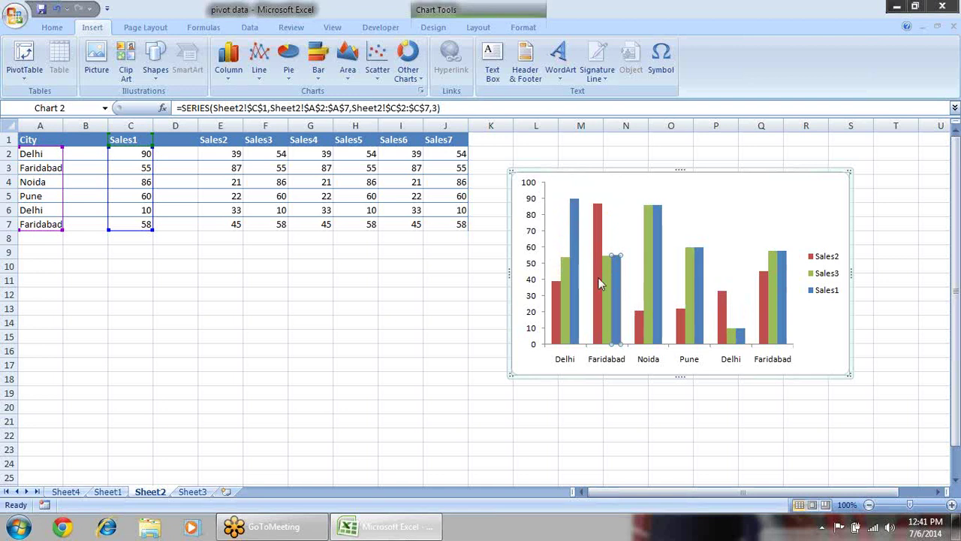
pyautogui.click(574, 289)
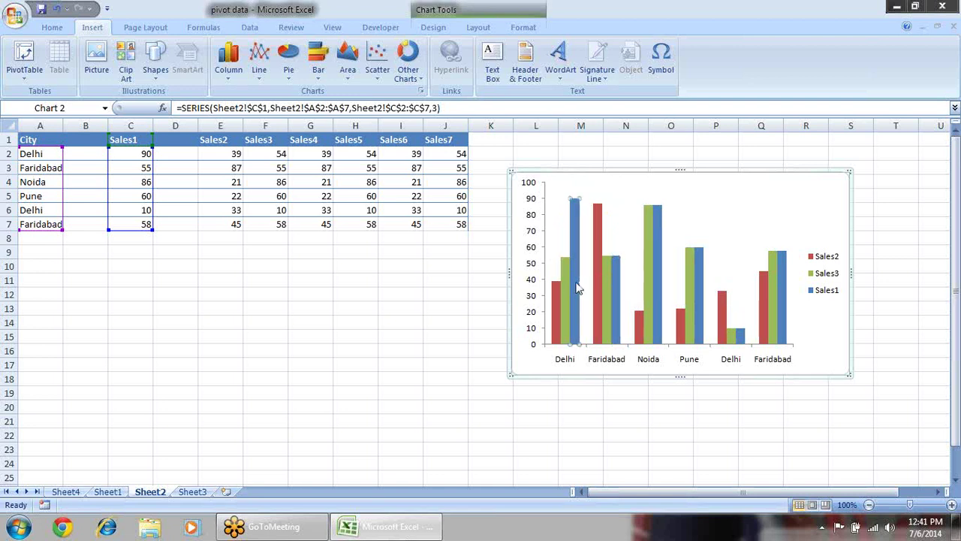
pyautogui.click(598, 227)
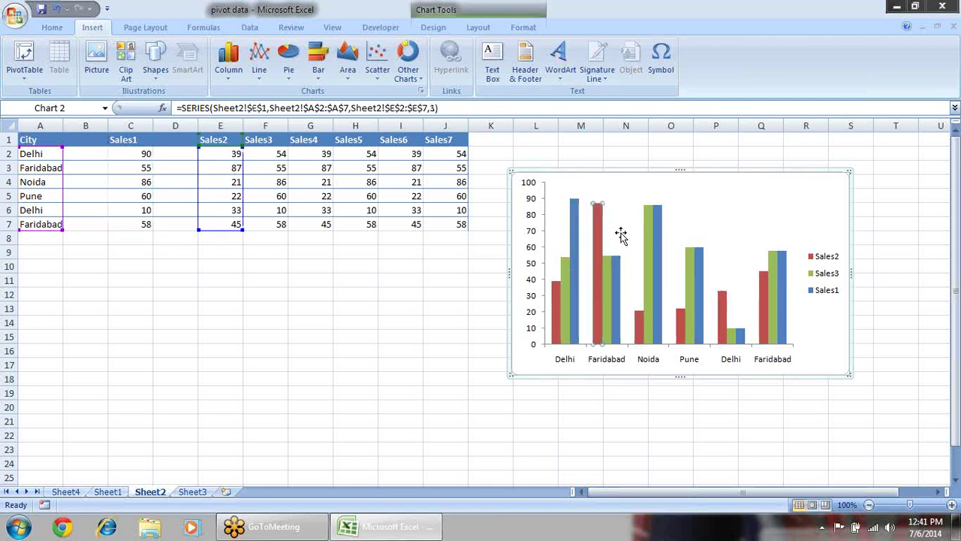
pyautogui.click(707, 195)
pyautogui.click(577, 242)
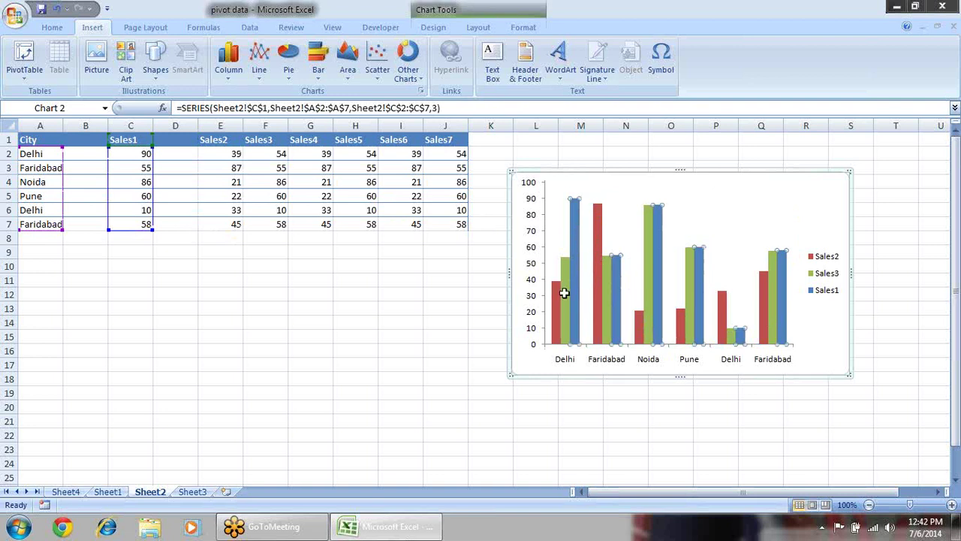
pyautogui.click(562, 293)
pyautogui.click(553, 289)
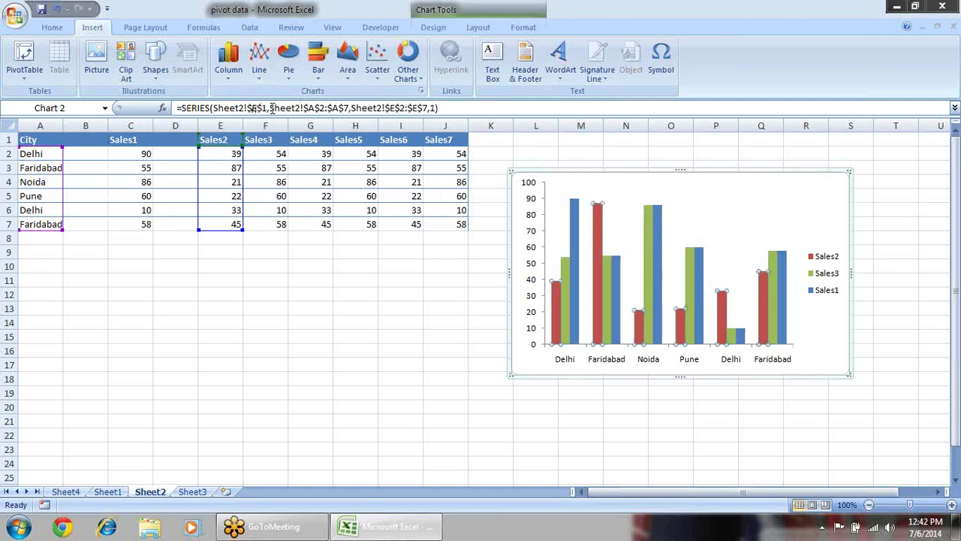
# - Convert Sales2's name, city range and value range in its SERIES formula to constants with F9
pyautogui.moveTo(267, 108); pyautogui.dragTo(213, 107)
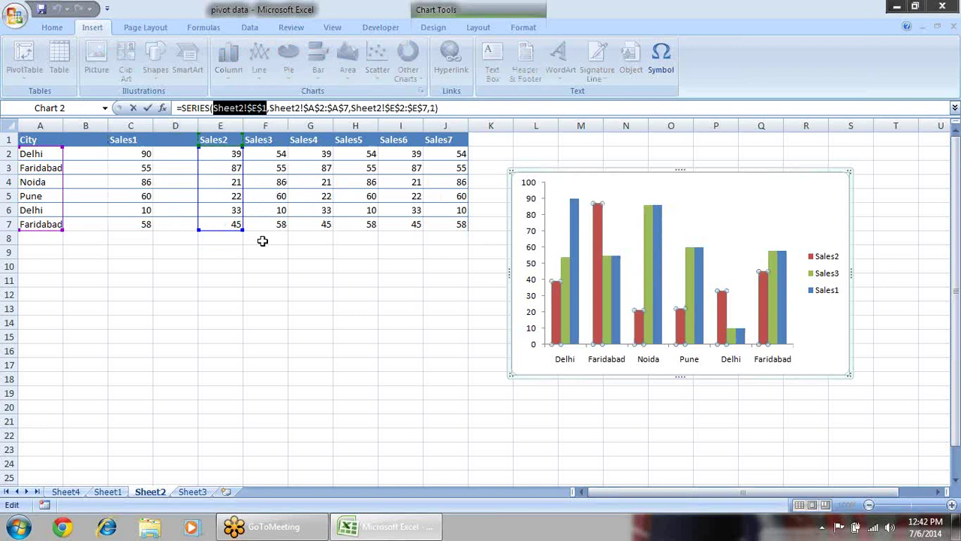
pyautogui.press('F9')
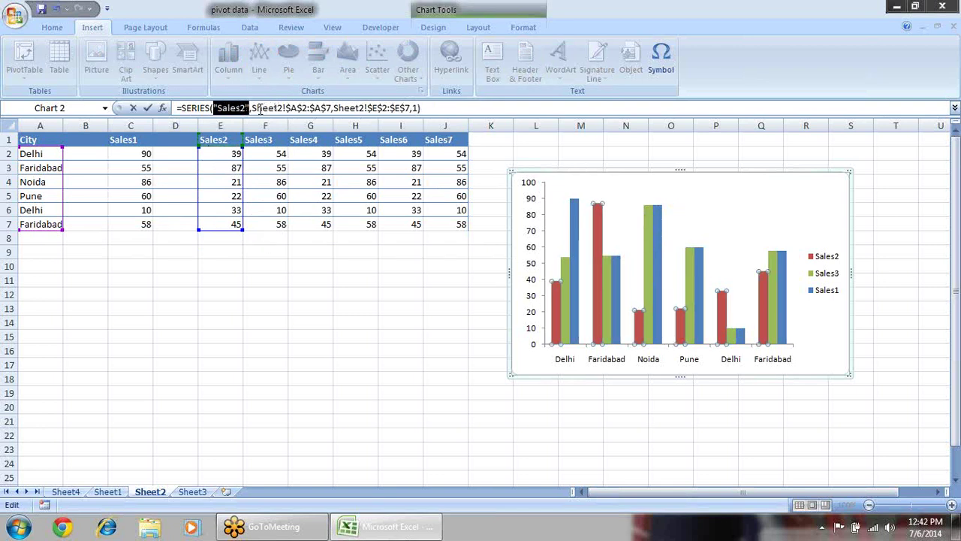
pyautogui.moveTo(251, 107); pyautogui.dragTo(330, 108)
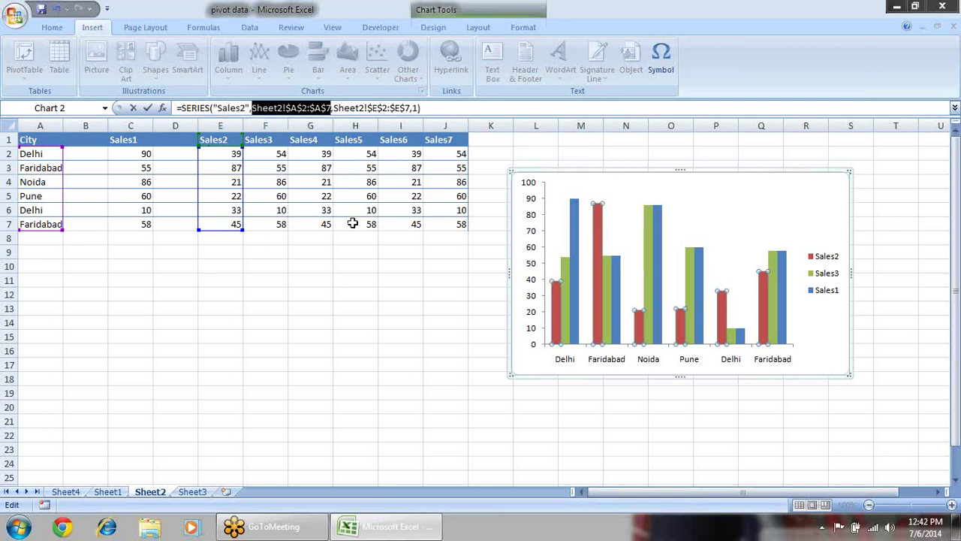
pyautogui.press('F9')
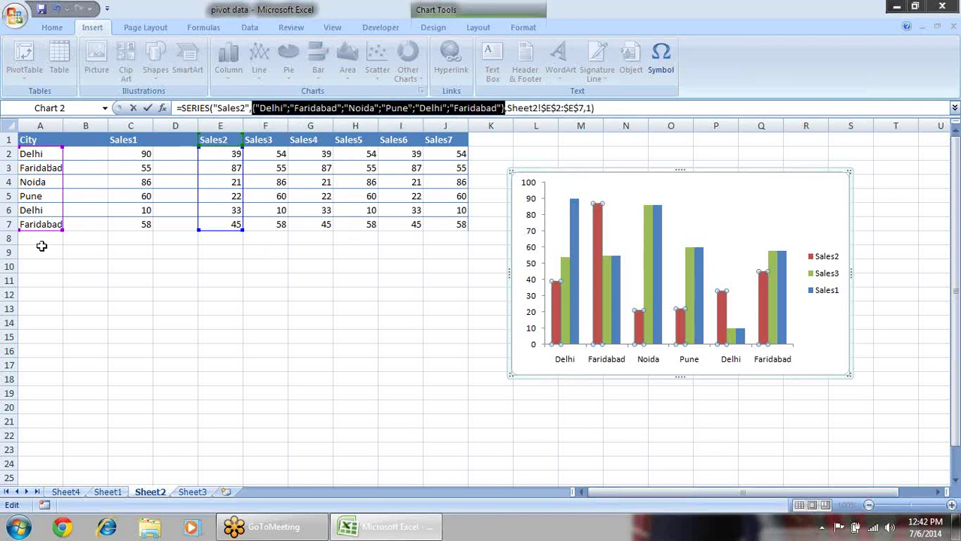
pyautogui.click(312, 107)
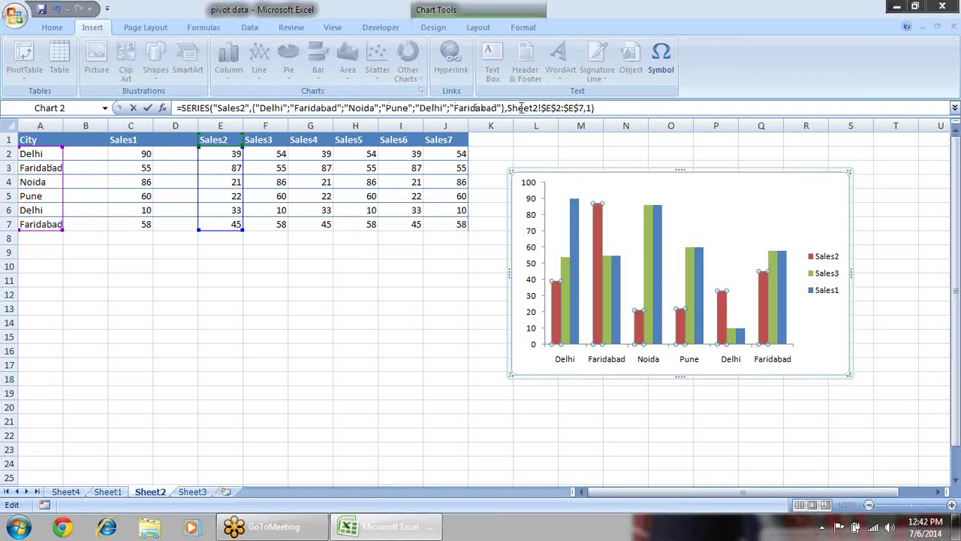
pyautogui.moveTo(509, 107); pyautogui.dragTo(584, 108)
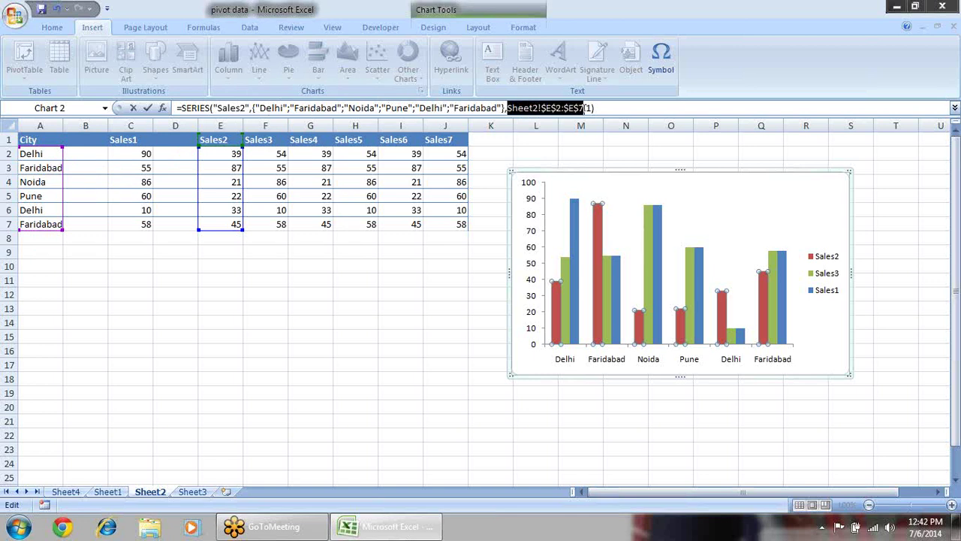
pyautogui.moveTo(601, 229)
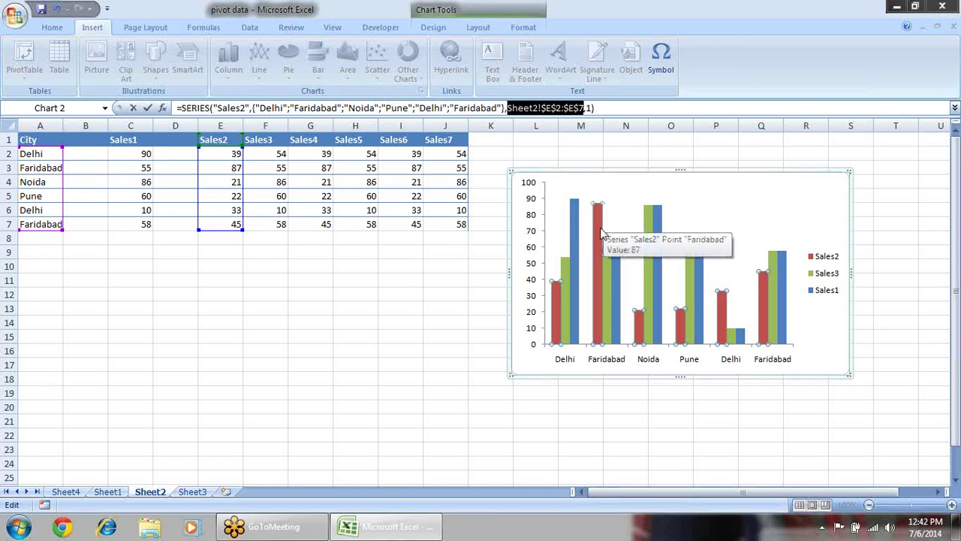
pyautogui.press('F9')
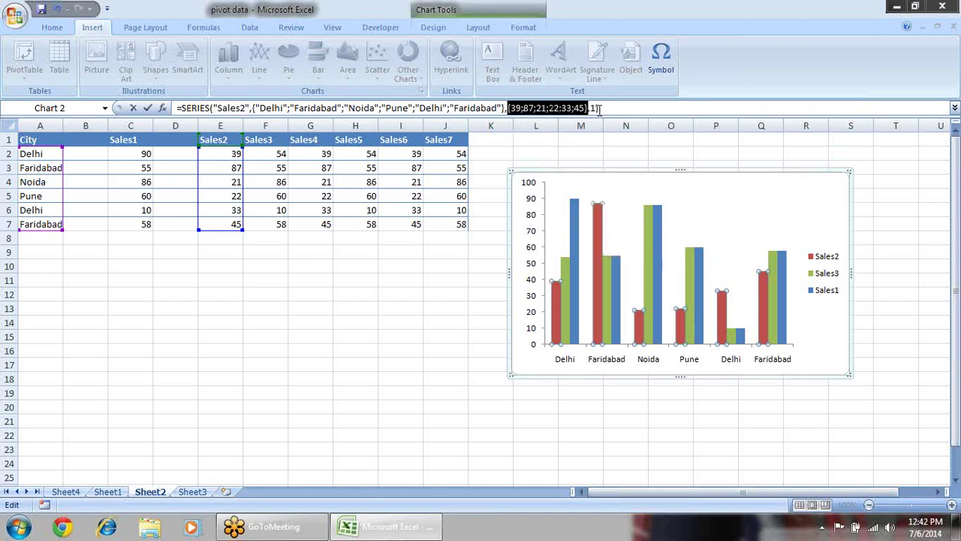
pyautogui.press('Return')
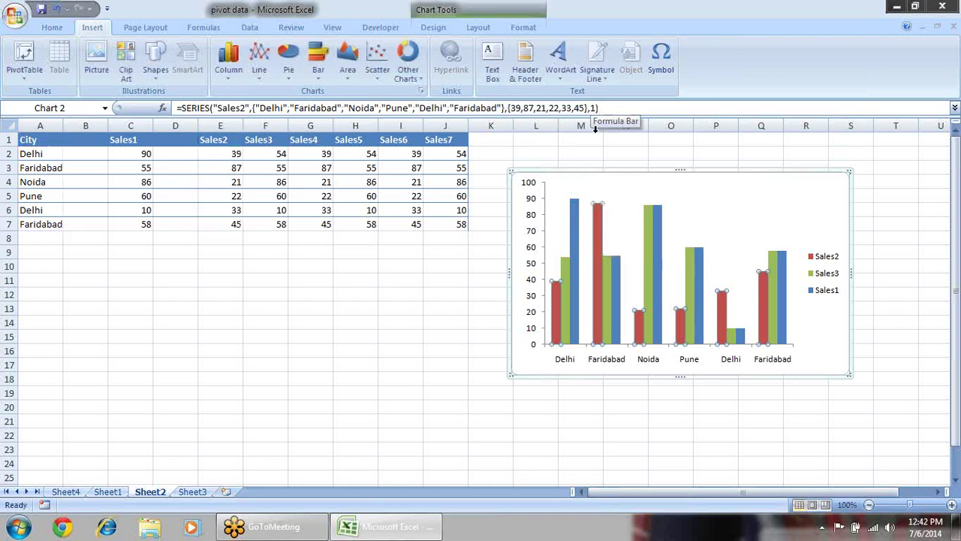
pyautogui.click(602, 231)
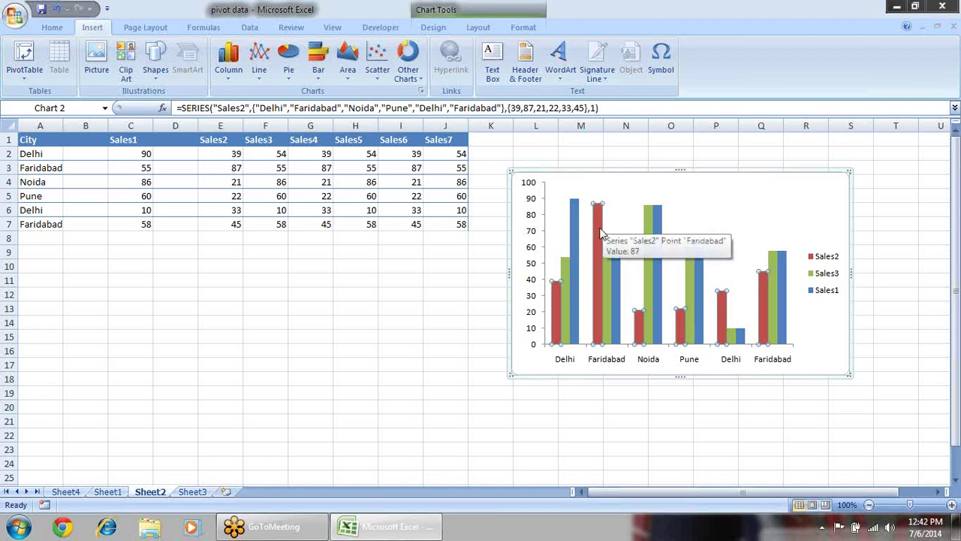
# - Delete column E past the invalid-references warning, then undo to restore it
pyautogui.click(553, 293)
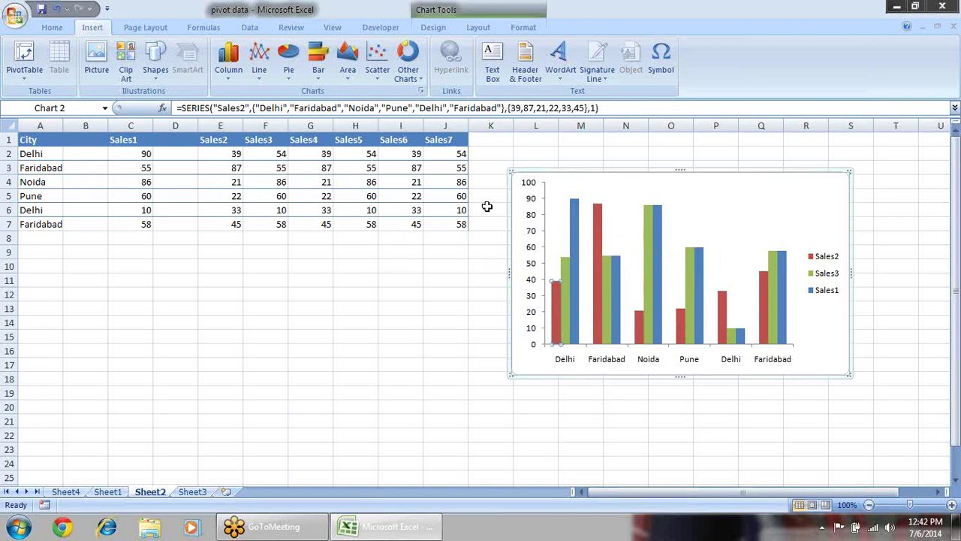
pyautogui.click(597, 237)
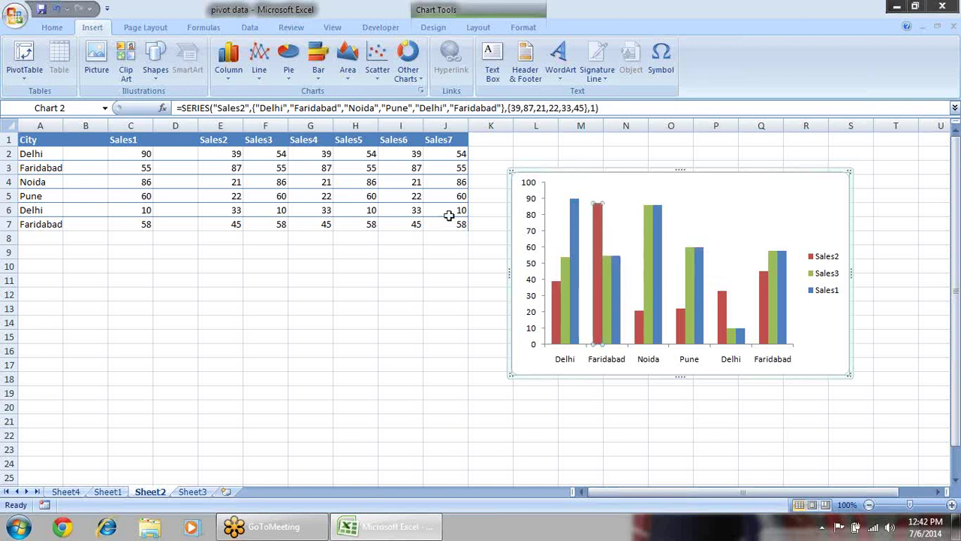
pyautogui.rightClick(220, 126)
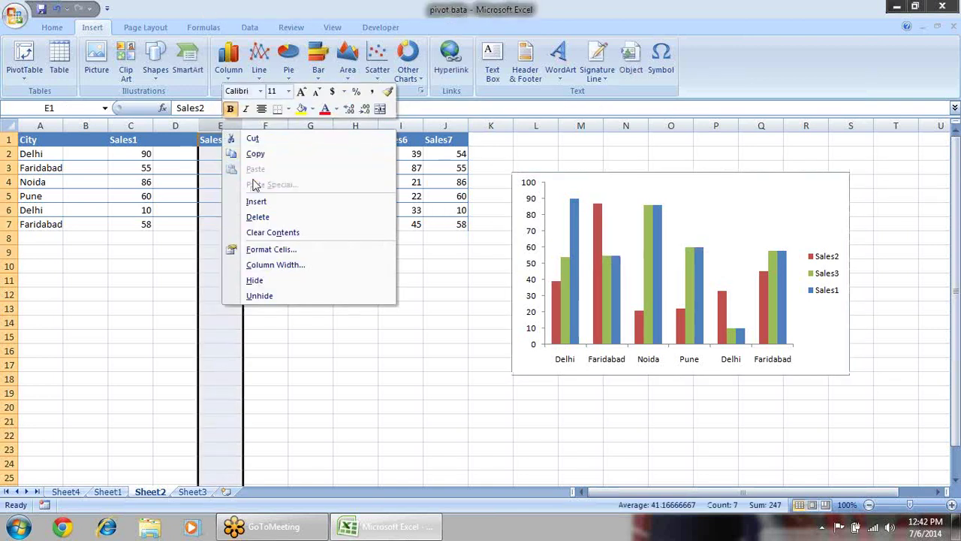
pyautogui.click(277, 217)
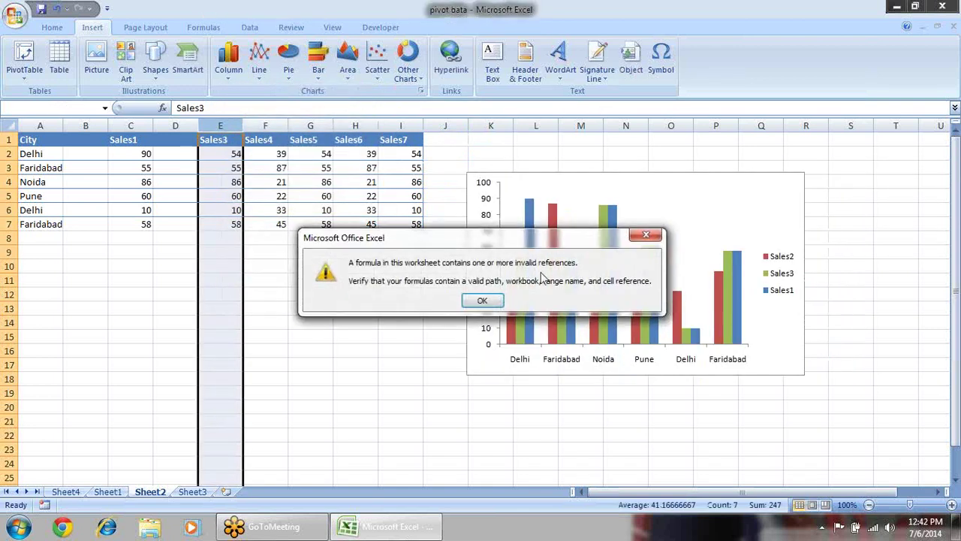
pyautogui.press('Return')
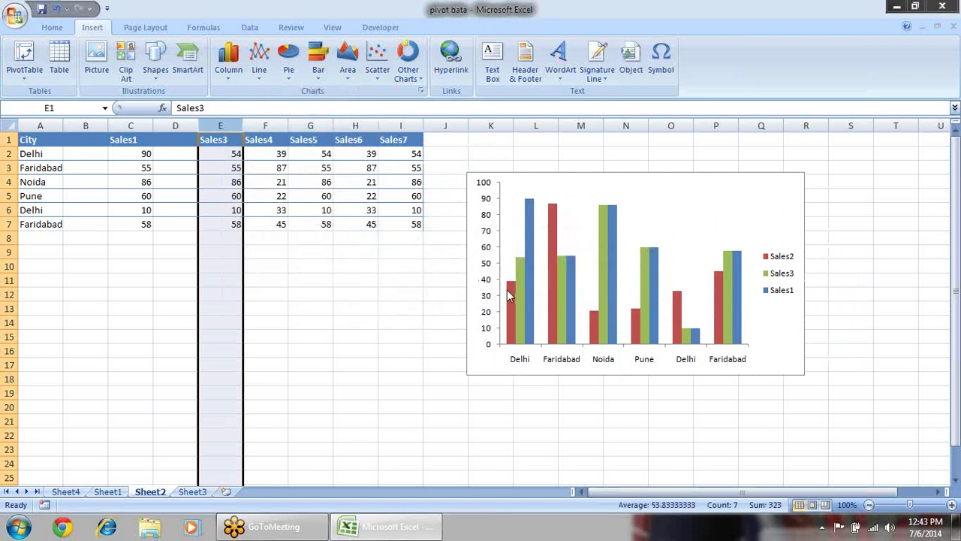
pyautogui.hotkey('ctrl', 'z')
# - Clear the Sales2 header and values from E1:E7
pyautogui.click(328, 250)
pyautogui.moveTo(222, 141); pyautogui.dragTo(237, 224)
pyautogui.press('Delete')
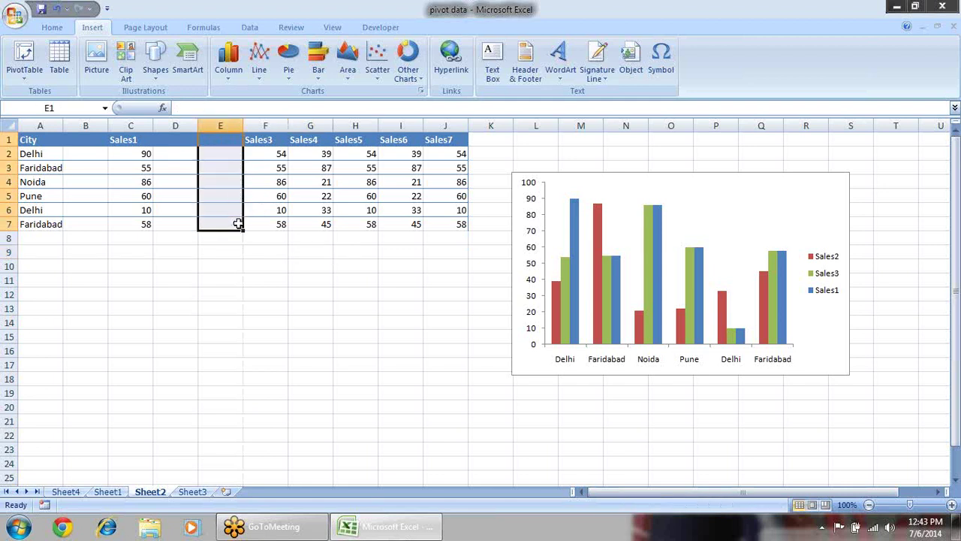
pyautogui.click(259, 266)
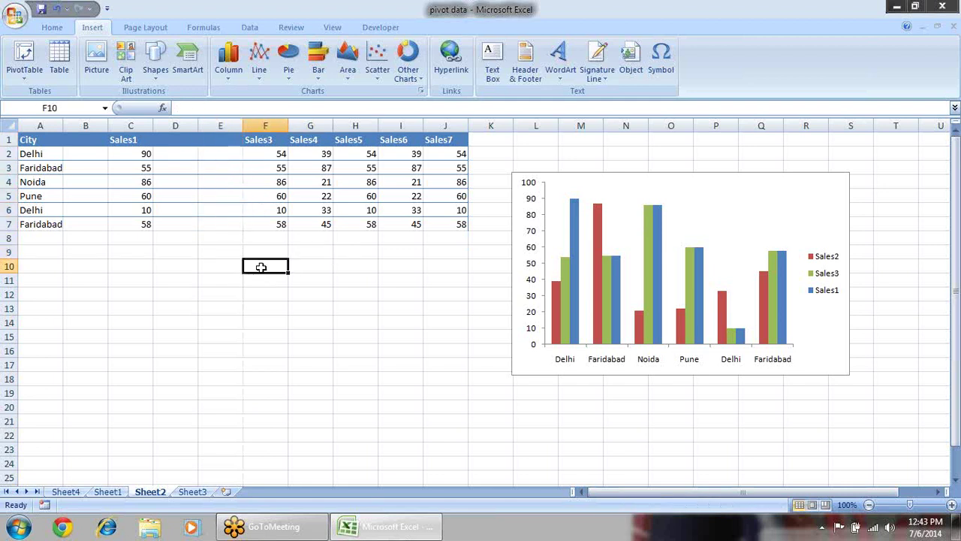
# - Hard-code the Sales3 series name, city labels and values in its SERIES formula
pyautogui.click(636, 317)
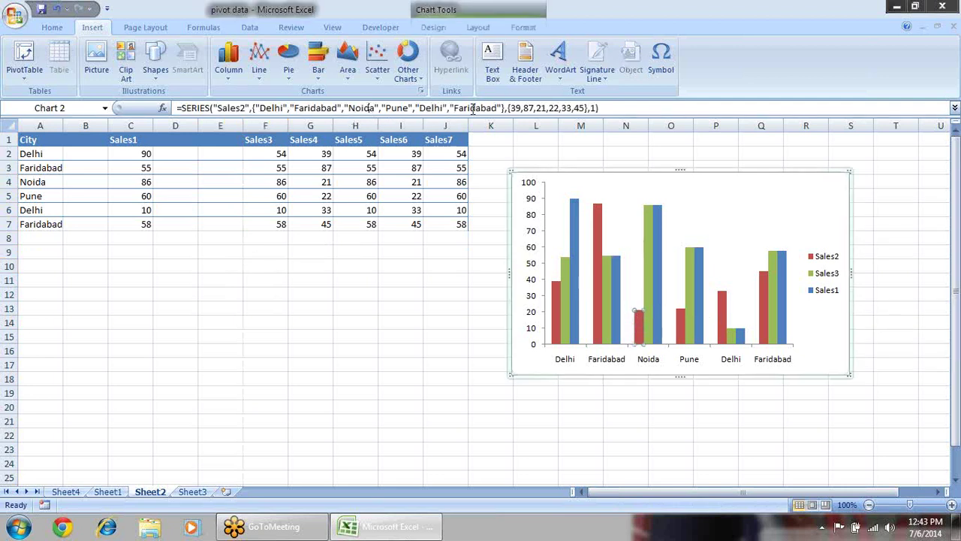
pyautogui.click(556, 296)
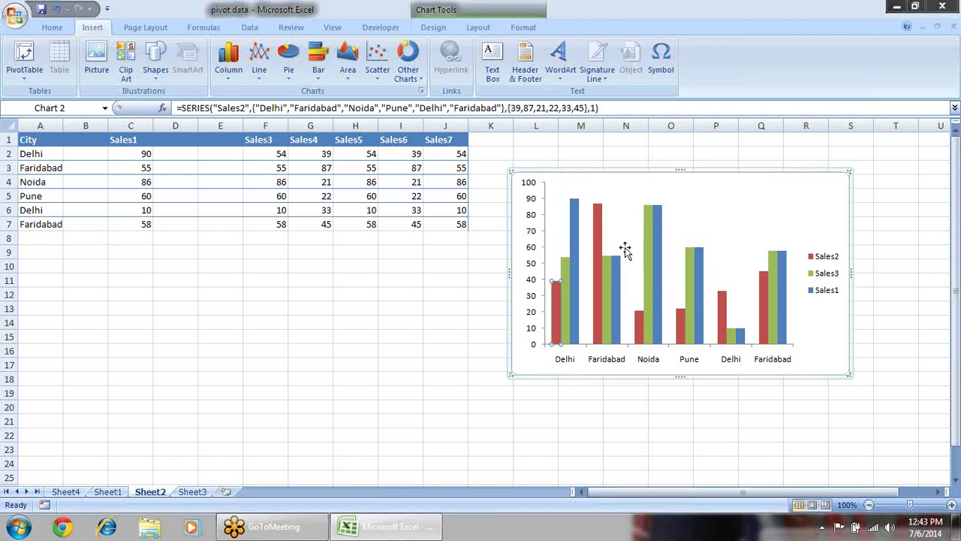
pyautogui.click(568, 261)
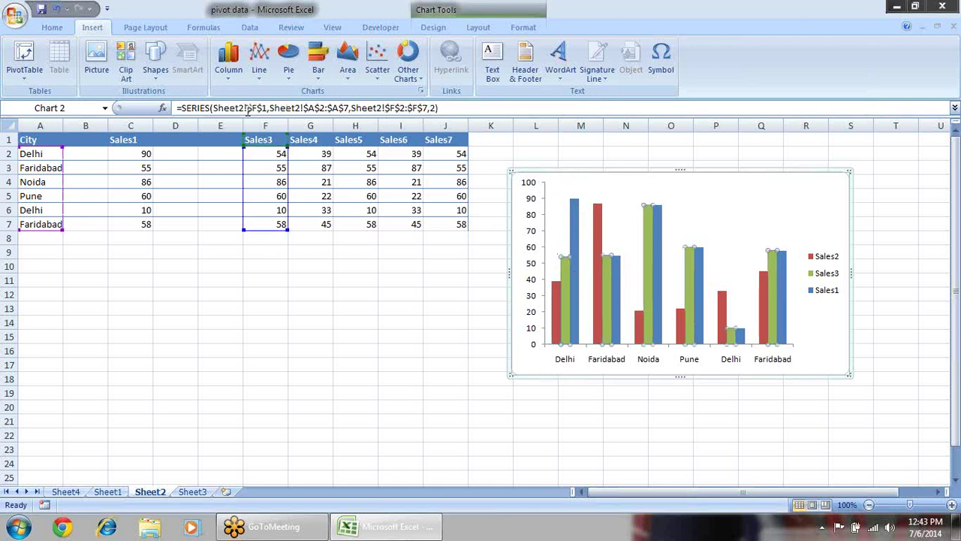
pyautogui.moveTo(214, 107); pyautogui.dragTo(267, 107)
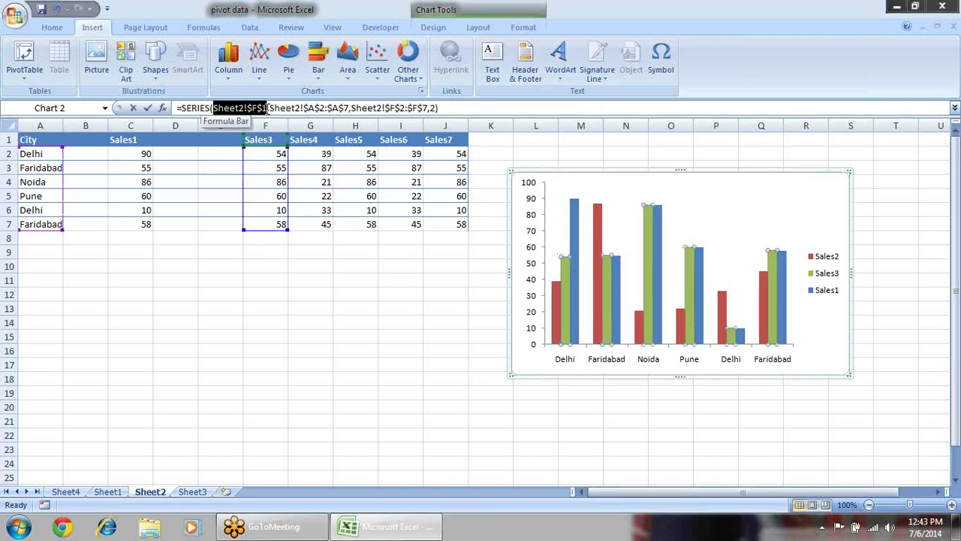
pyautogui.press('F9')
pyautogui.moveTo(252, 107); pyautogui.dragTo(340, 107)
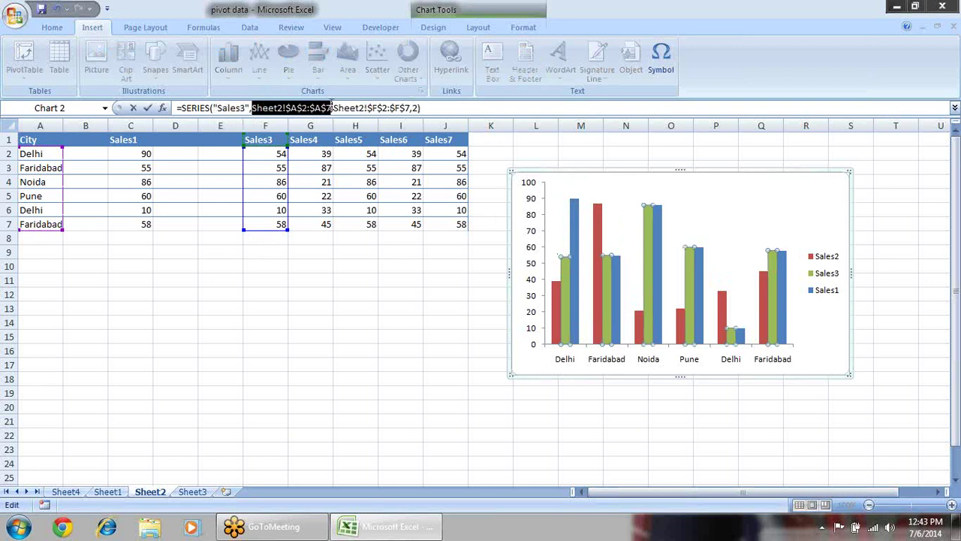
pyautogui.press('F9')
pyautogui.moveTo(508, 108); pyautogui.dragTo(581, 107)
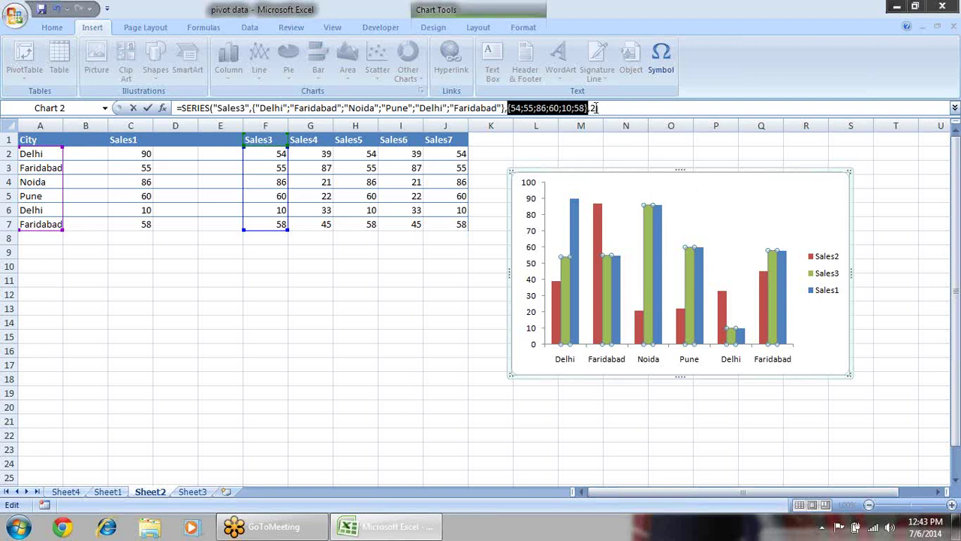
pyautogui.press('Return')
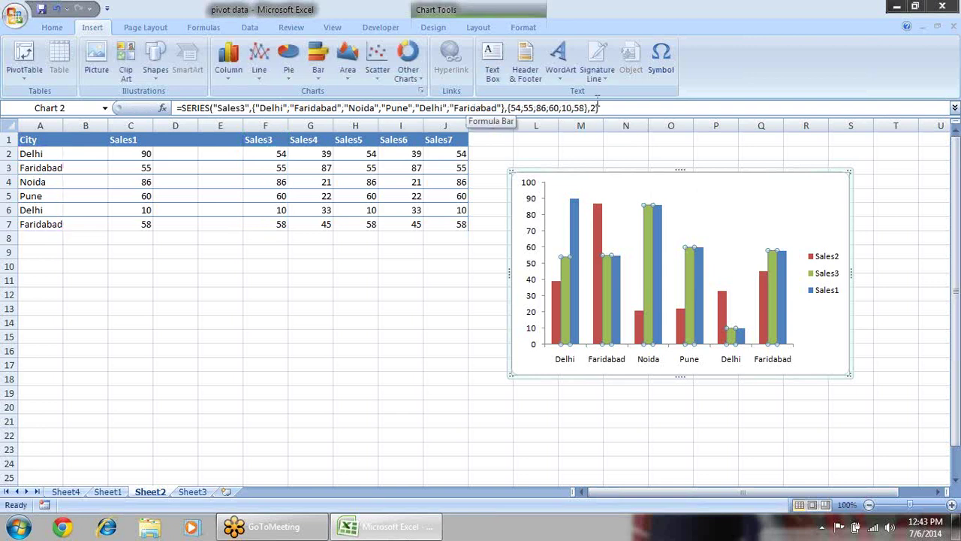
# - Convert the Sales1 series name and value references to fixed constants with F9
pyautogui.click(593, 107)
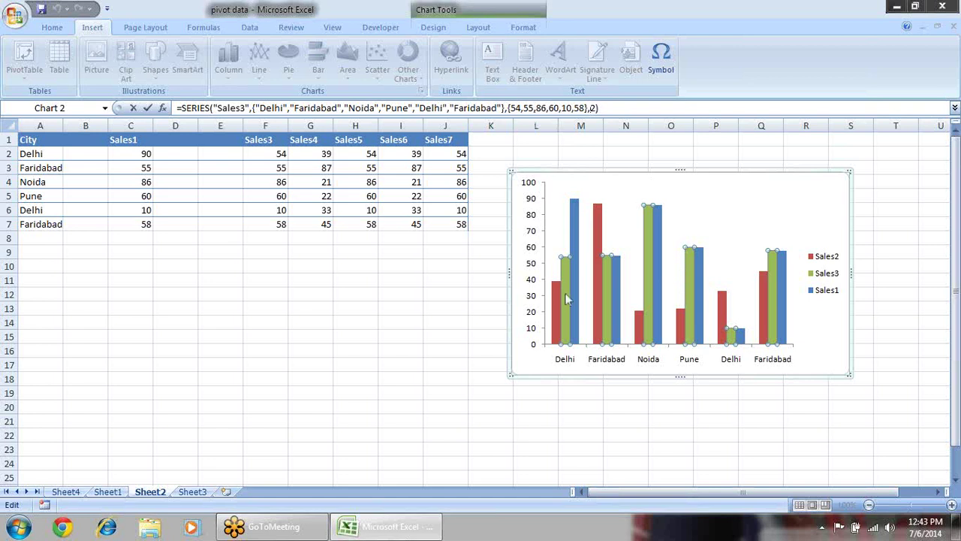
pyautogui.click(613, 296)
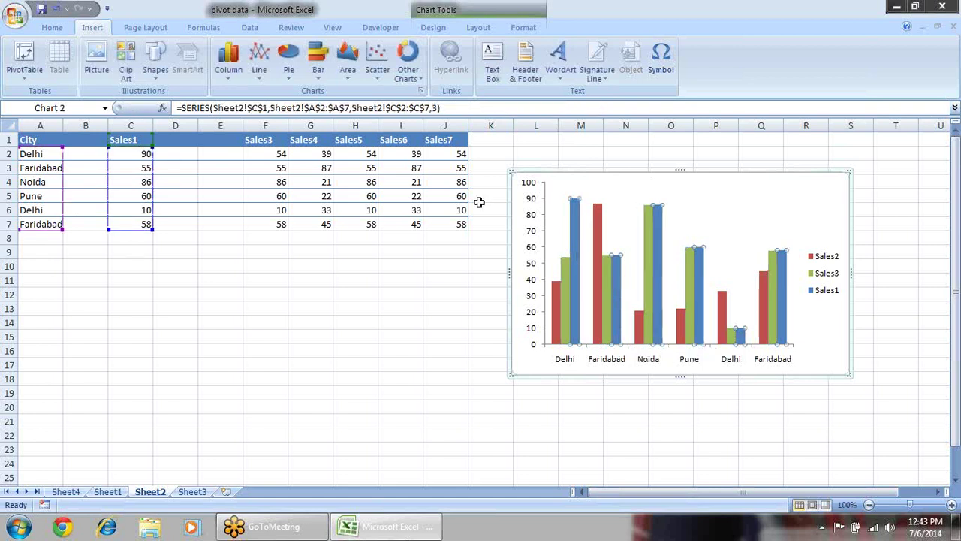
pyautogui.moveTo(213, 107); pyautogui.dragTo(334, 108)
pyautogui.press('F9')
pyautogui.press('F9')
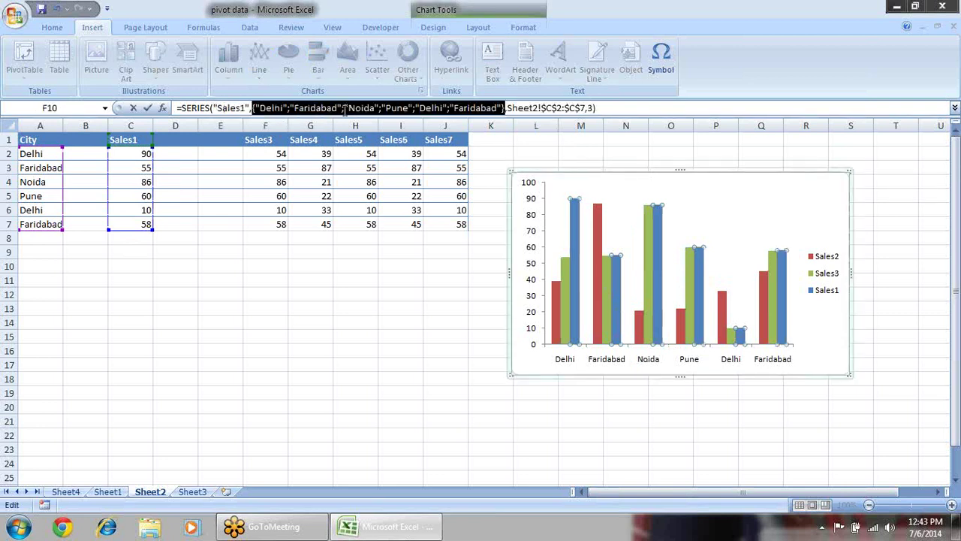
pyautogui.moveTo(507, 107); pyautogui.dragTo(593, 107)
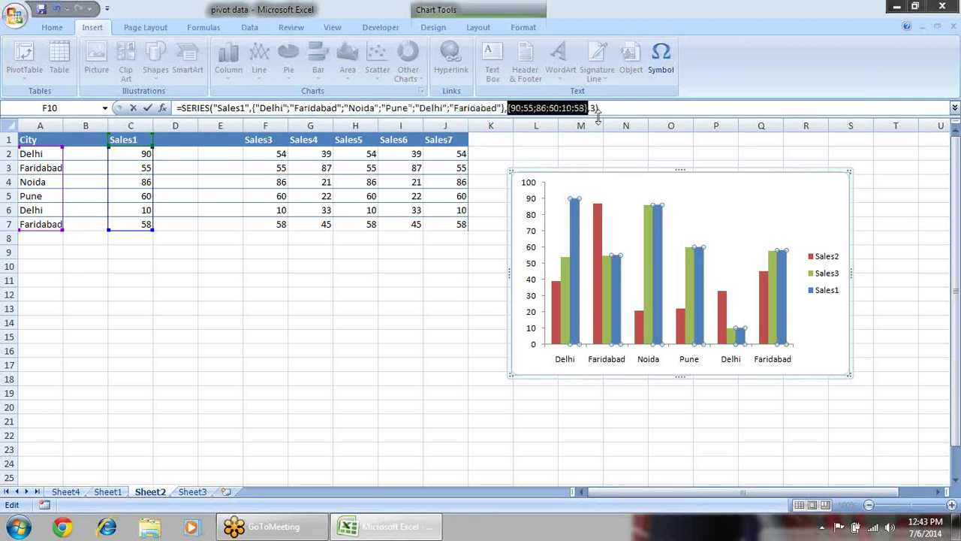
pyautogui.press('F9')
pyautogui.press('Return')
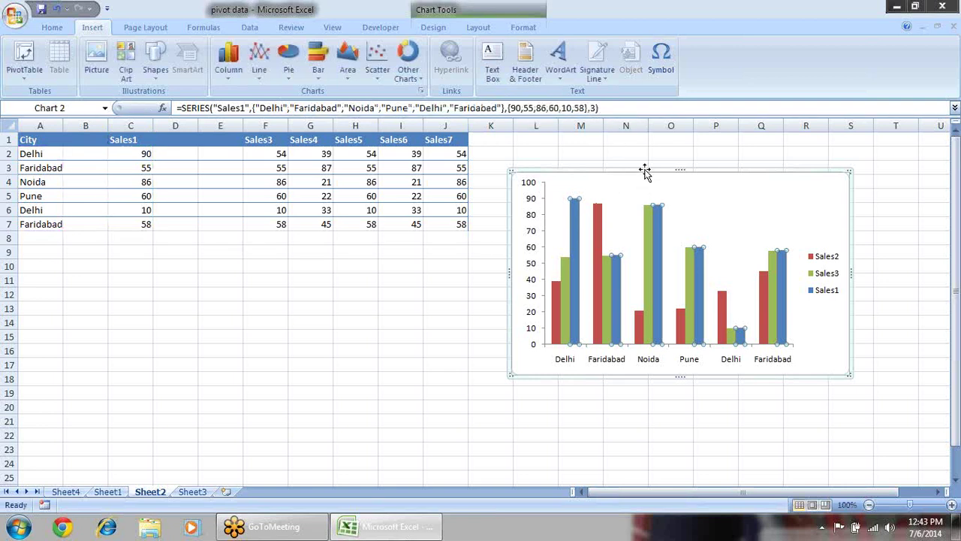
# - Shift the chart up-left and change Delhi's hard-coded Sales2 value from 39 to 50
pyautogui.click(650, 179)
pyautogui.moveTo(686, 180); pyautogui.dragTo(595, 167)
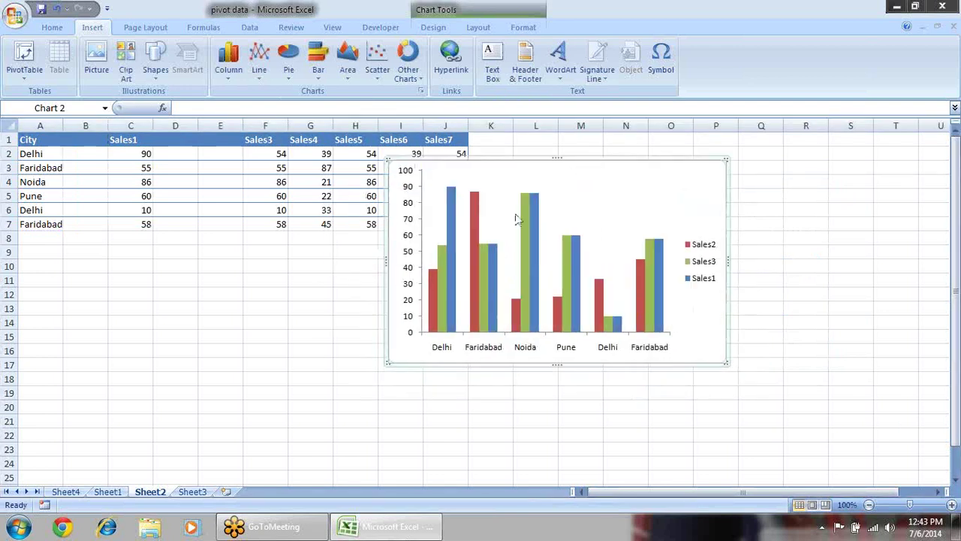
pyautogui.click(471, 224)
pyautogui.click(518, 109)
pyautogui.press('BackSpace')
pyautogui.press('BackSpace')
pyautogui.write('50')
pyautogui.press('Return')
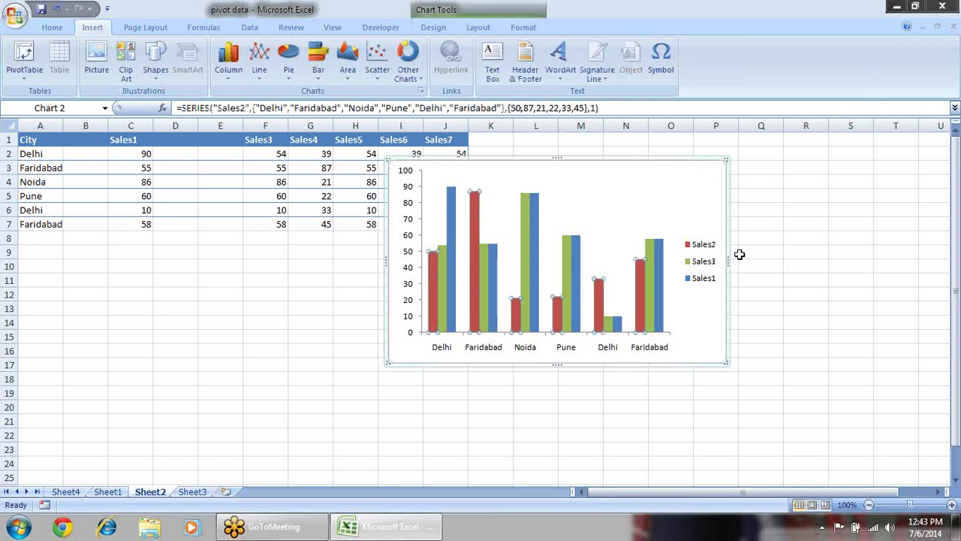
# - Nudge the chart slightly lower on the sheet
pyautogui.click(791, 260)
pyautogui.click(679, 209)
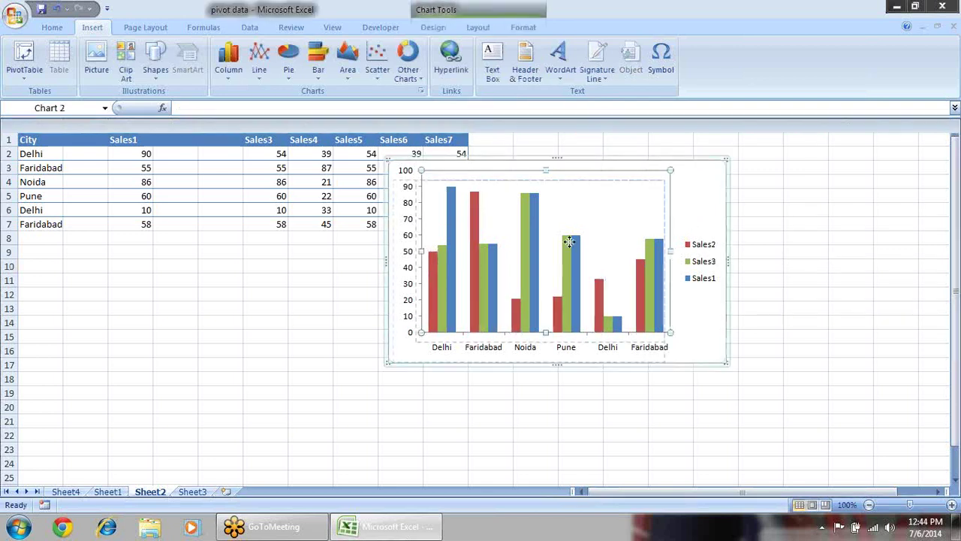
pyautogui.click(643, 199)
pyautogui.moveTo(664, 191); pyautogui.dragTo(690, 201)
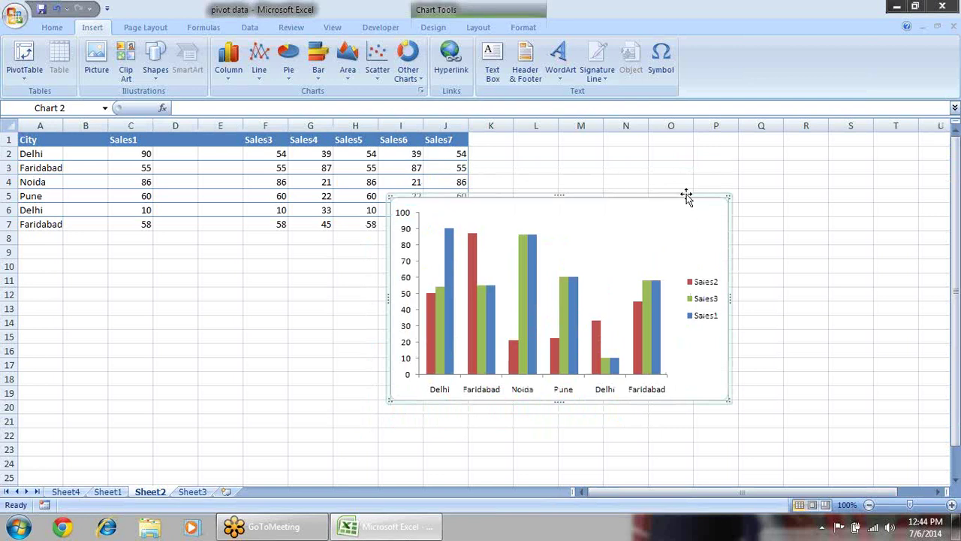
# - Delete the chart and the empty columns D:E and B
pyautogui.press('Delete')
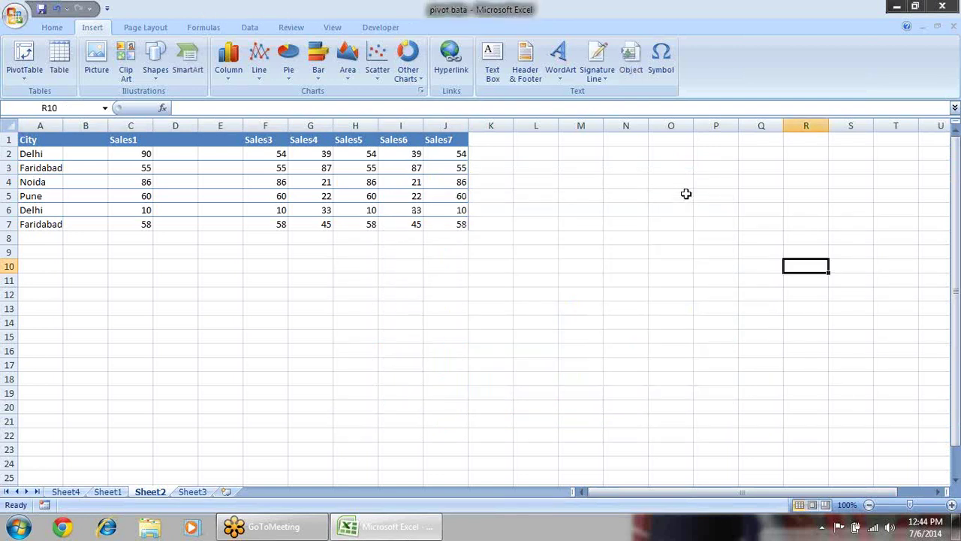
pyautogui.click(590, 254)
pyautogui.moveTo(221, 122); pyautogui.dragTo(187, 125)
pyautogui.rightClick(187, 126)
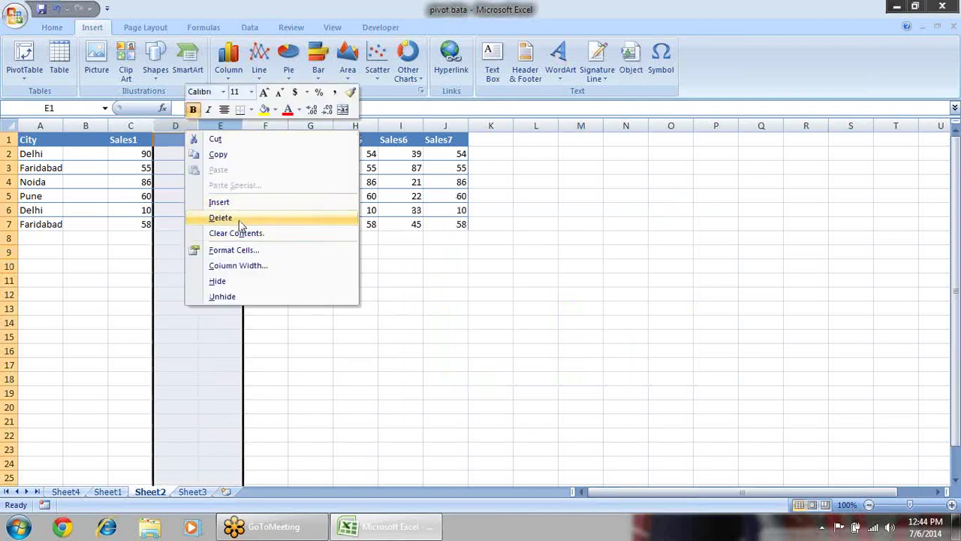
pyautogui.click(241, 223)
pyautogui.click(85, 126)
pyautogui.rightClick(96, 126)
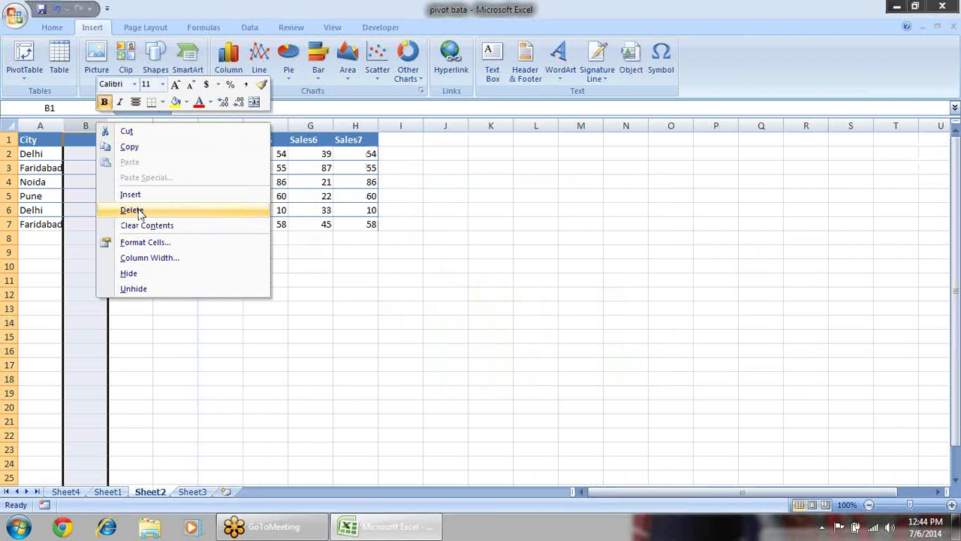
pyautogui.click(132, 210)
# - Copy A1:B4 holding City and Sales1 for Delhi, Faridabad and Noida
pyautogui.click(44, 137)
pyautogui.click(95, 269)
pyautogui.click(43, 142)
pyautogui.moveTo(42, 142); pyautogui.dragTo(101, 182)
pyautogui.hotkey('ctrl', 'c')
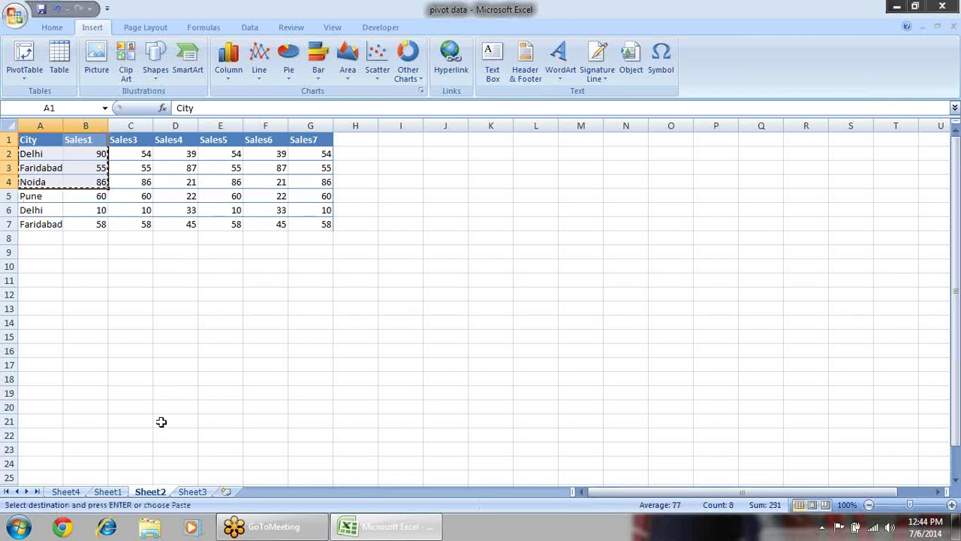
# - Paste the copied data into a new blank worksheet
pyautogui.click(192, 491)
pyautogui.click(226, 491)
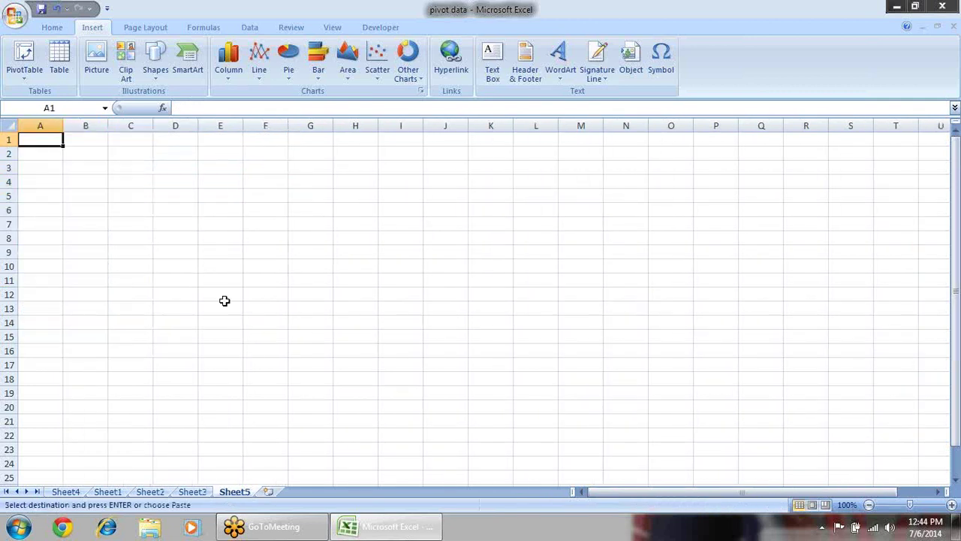
pyautogui.hotkey('ctrl', 'v')
pyautogui.click(80, 156)
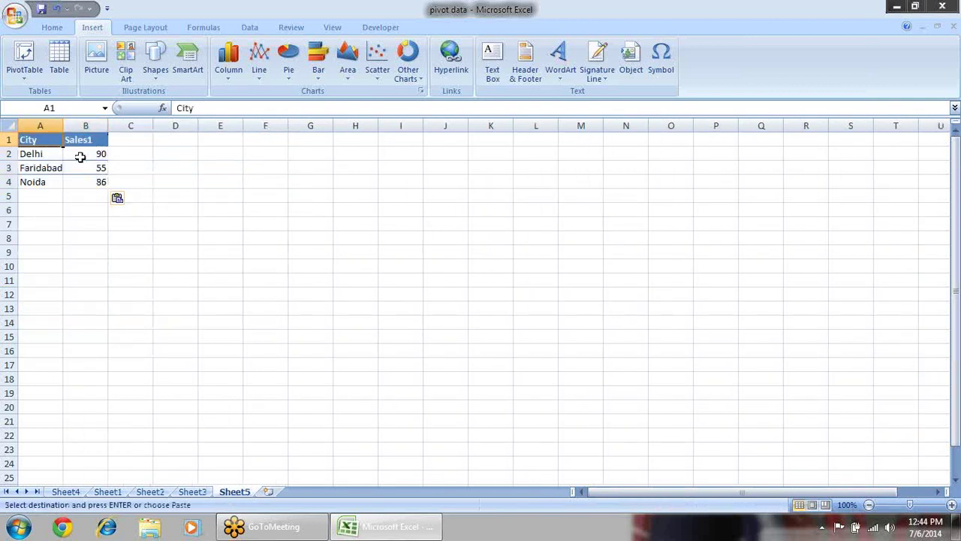
# - Relabel column A as Banks with PNB, SBI and ICICI, then select the table
pyautogui.write('VB')
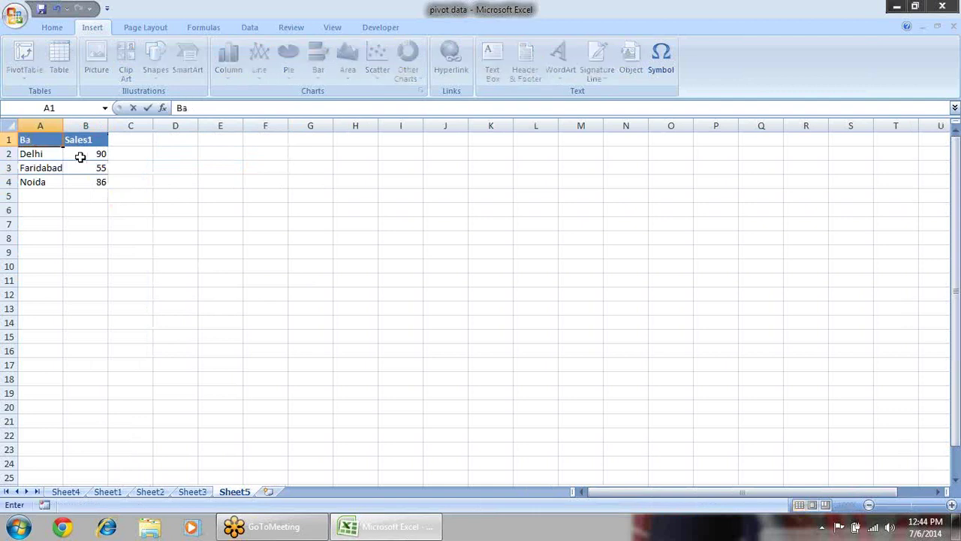
pyautogui.press('Return')
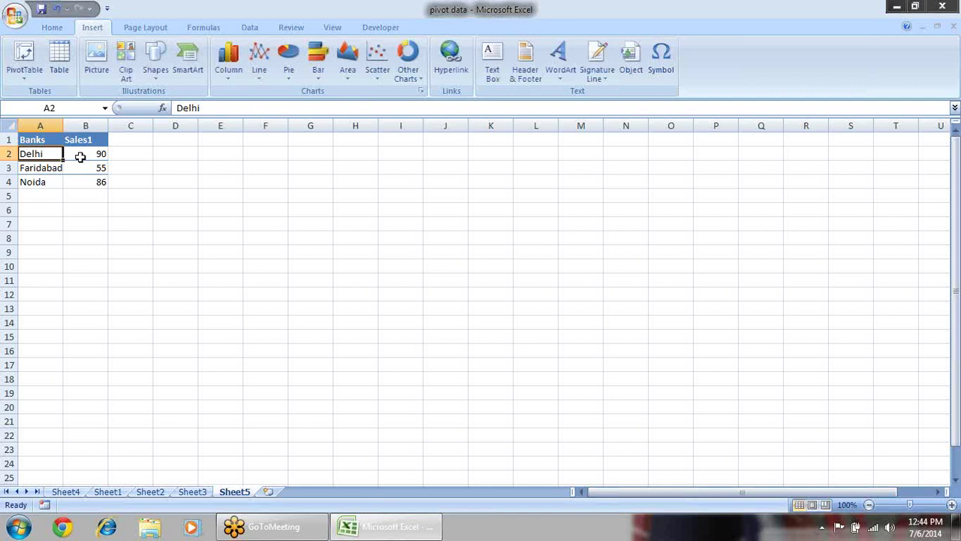
pyautogui.write('PNB')
pyautogui.press('Return')
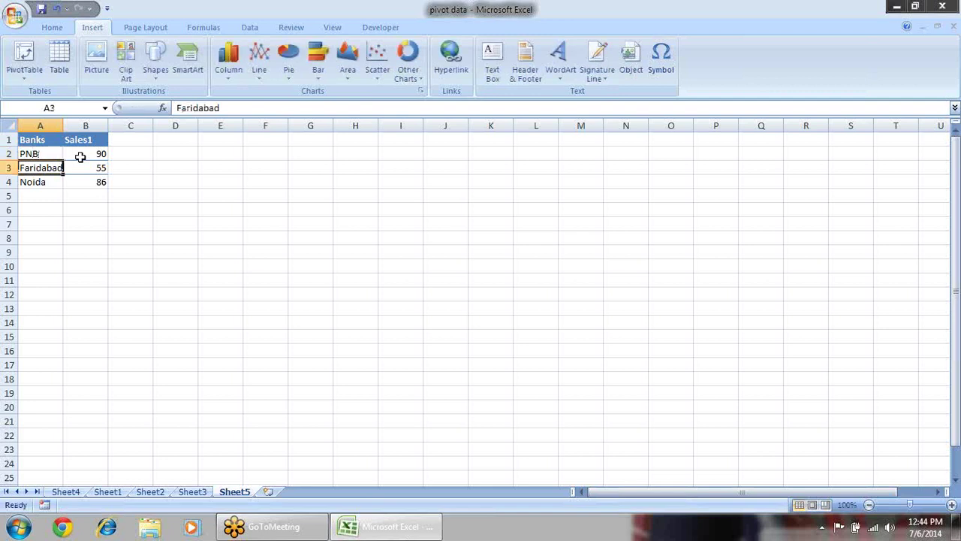
pyautogui.write('SBI')
pyautogui.press('Return')
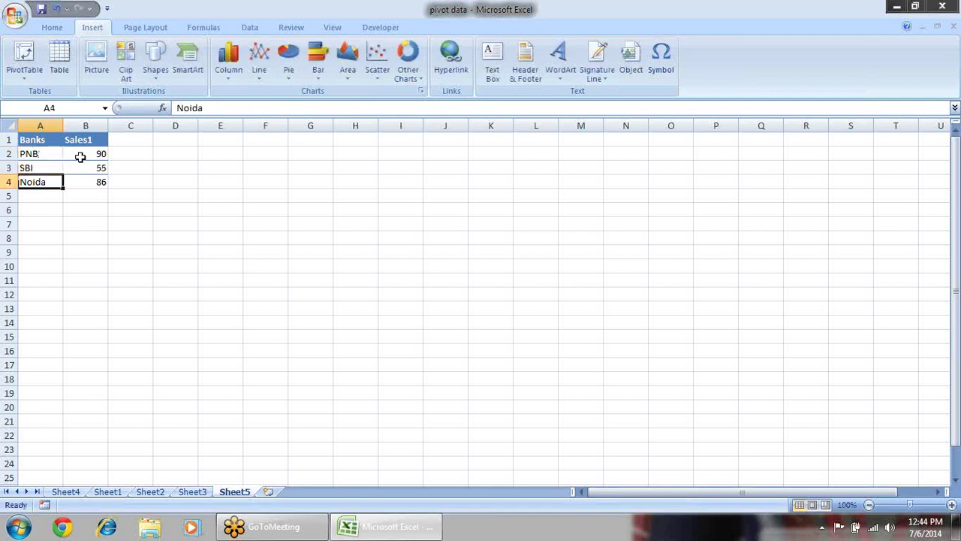
pyautogui.write('IC')
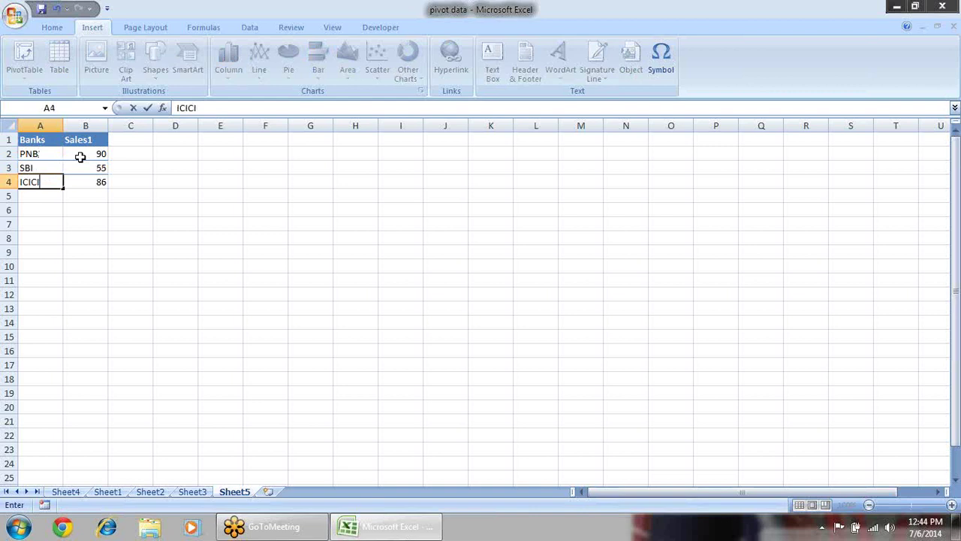
pyautogui.write('ICI')
pyautogui.press('Return')
pyautogui.click(263, 193)
pyautogui.moveTo(45, 144); pyautogui.dragTo(93, 182)
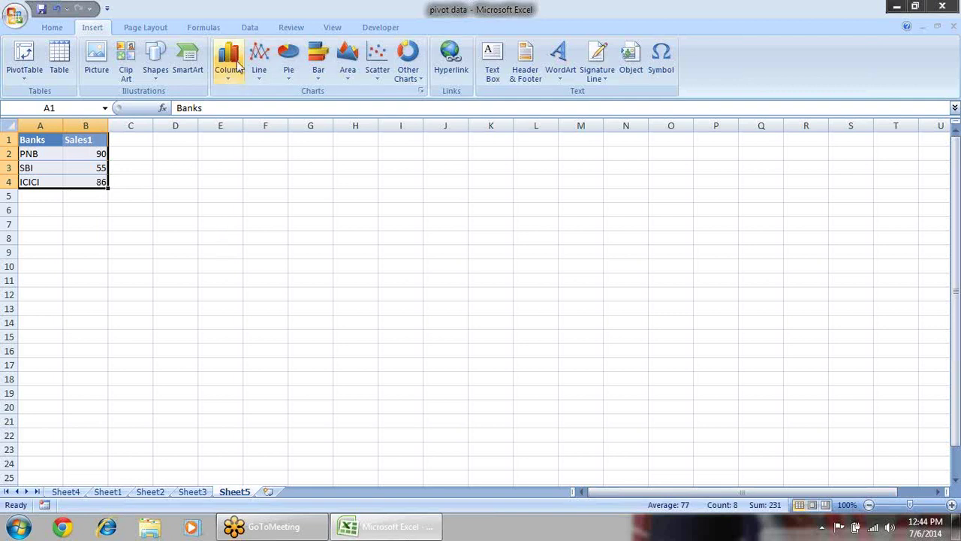
# - Insert a clustered column chart, move it up-left, and switch rows/columns so each bank is a series
pyautogui.click(237, 67)
pyautogui.click(256, 121)
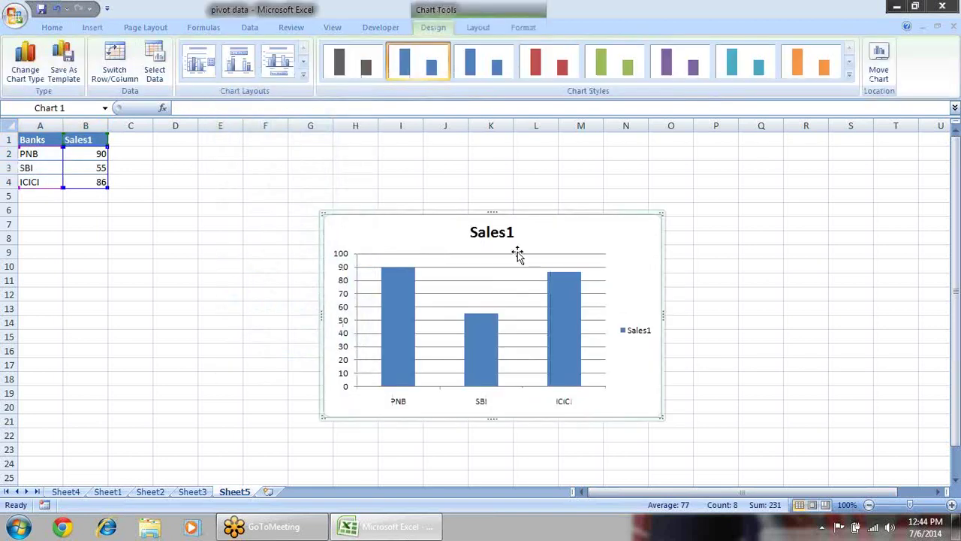
pyautogui.moveTo(509, 221); pyautogui.dragTo(456, 179)
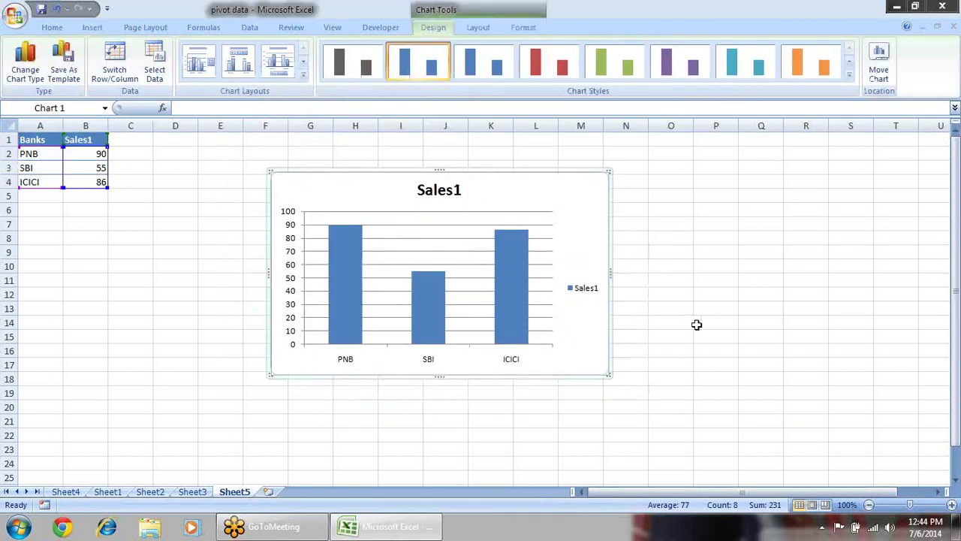
pyautogui.click(723, 347)
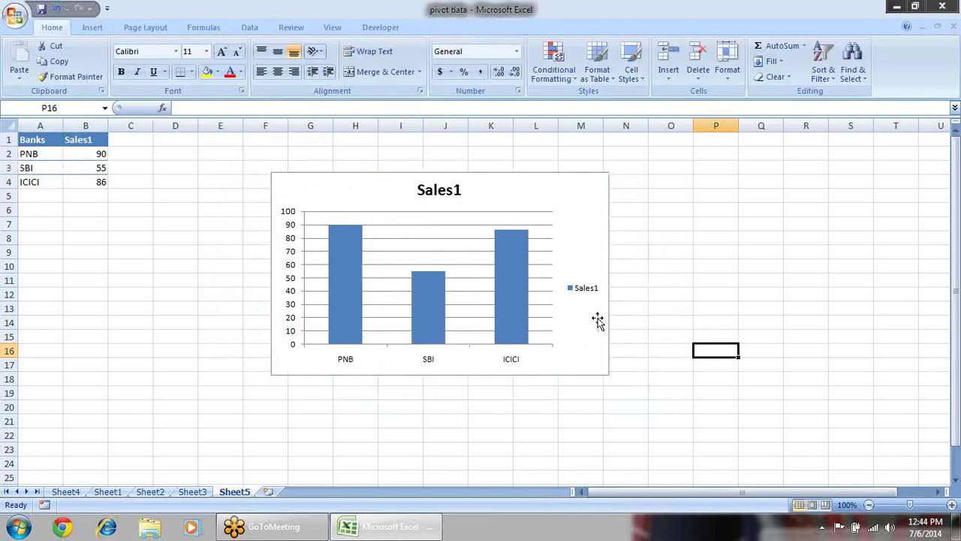
pyautogui.click(430, 321)
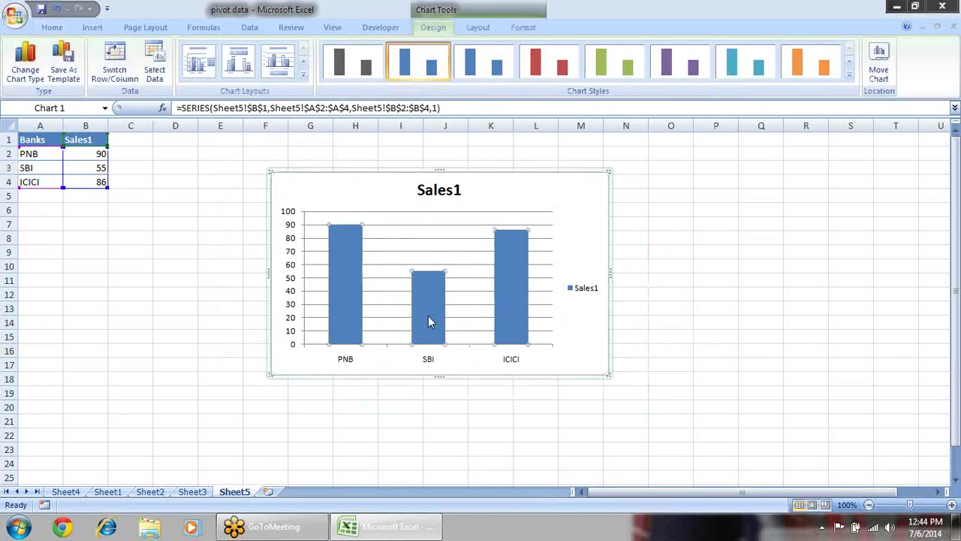
pyautogui.click(115, 68)
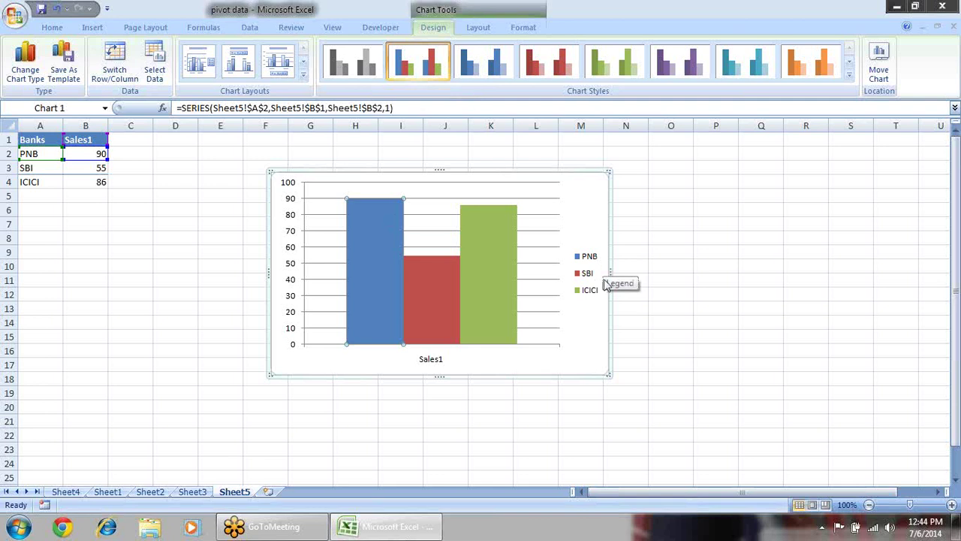
# - Fill the Sales1 values 90, 55, 86 across into column C as Sales2
pyautogui.click(129, 205)
pyautogui.moveTo(93, 168); pyautogui.dragTo(101, 141)
pyautogui.moveTo(110, 189); pyautogui.dragTo(158, 193)
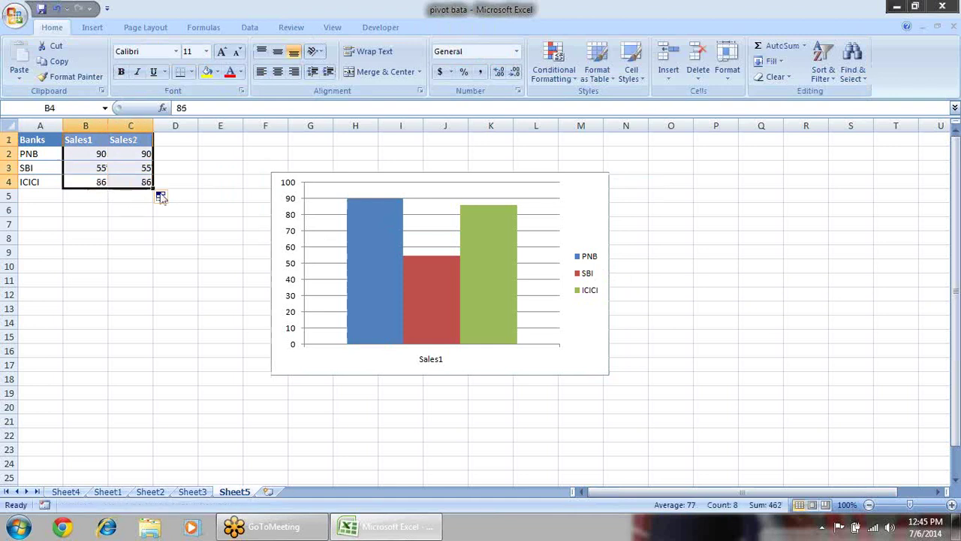
# - Extend the chart's source range from column B to column C to include Sales2
pyautogui.click(131, 155)
pyautogui.click(518, 262)
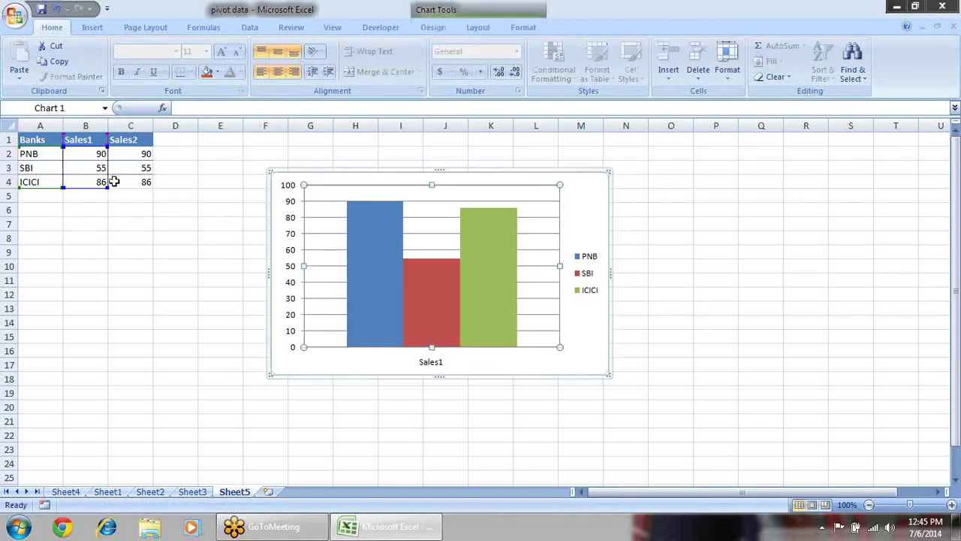
pyautogui.moveTo(108, 185); pyautogui.dragTo(160, 194)
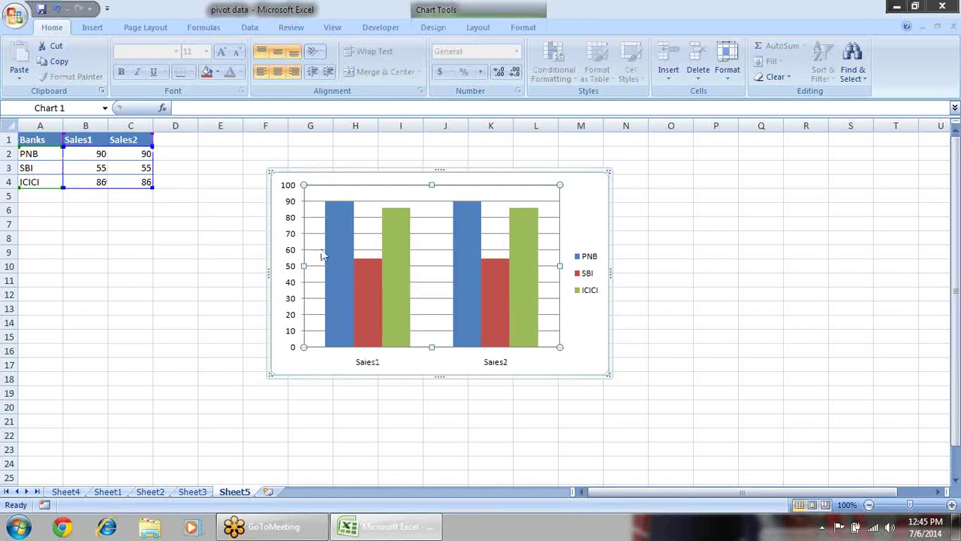
# - Enlarge the chart by dragging its corners down-right and up-left
pyautogui.click(694, 294)
pyautogui.click(584, 279)
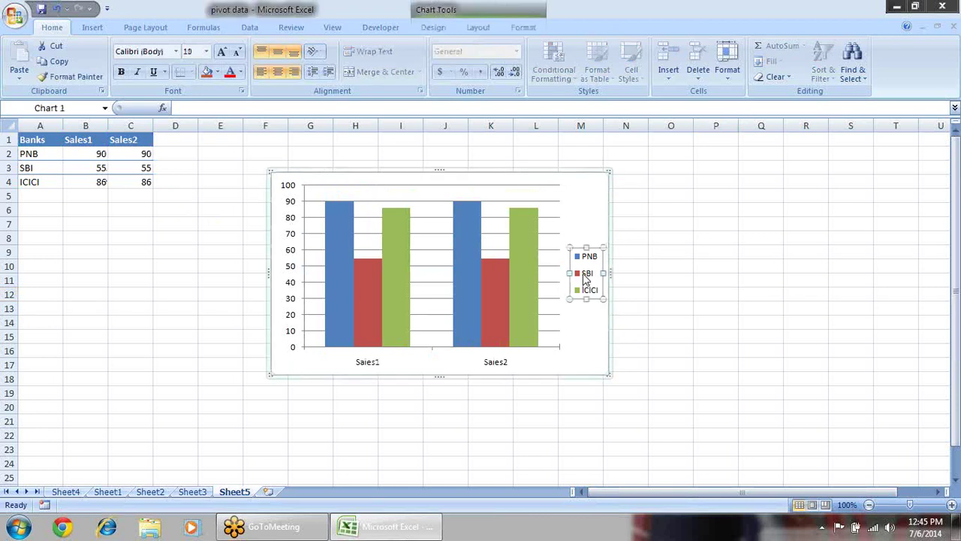
pyautogui.click(496, 282)
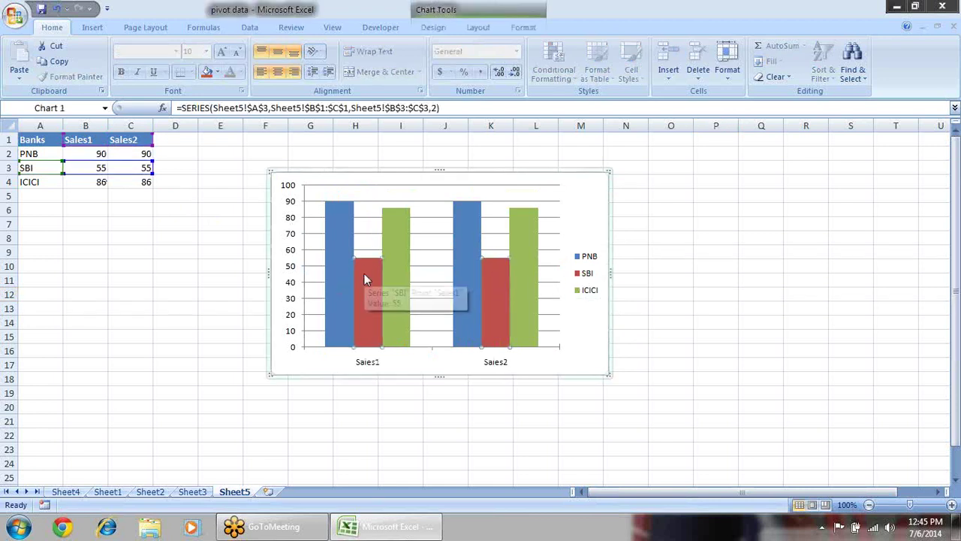
pyautogui.moveTo(608, 373); pyautogui.dragTo(665, 422)
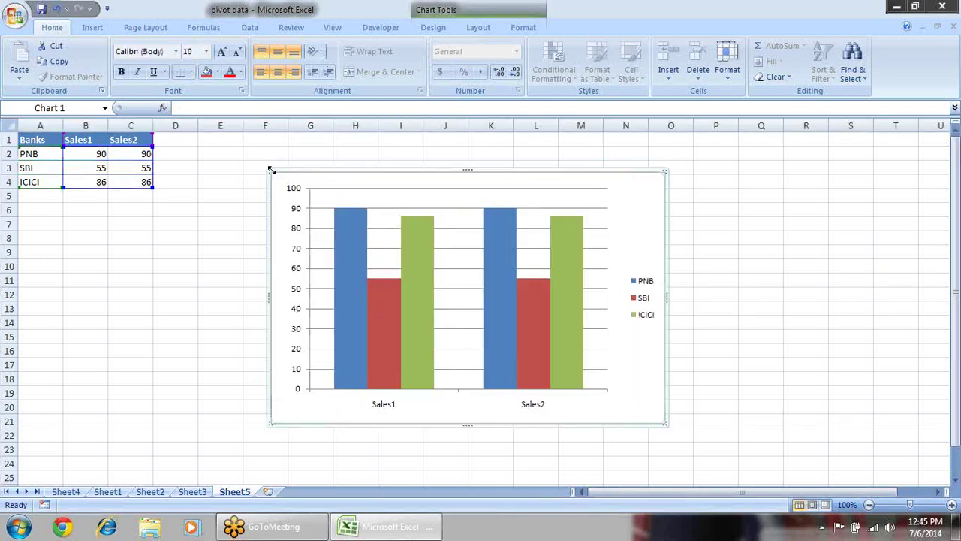
pyautogui.moveTo(267, 170); pyautogui.dragTo(221, 142)
pyautogui.click(357, 289)
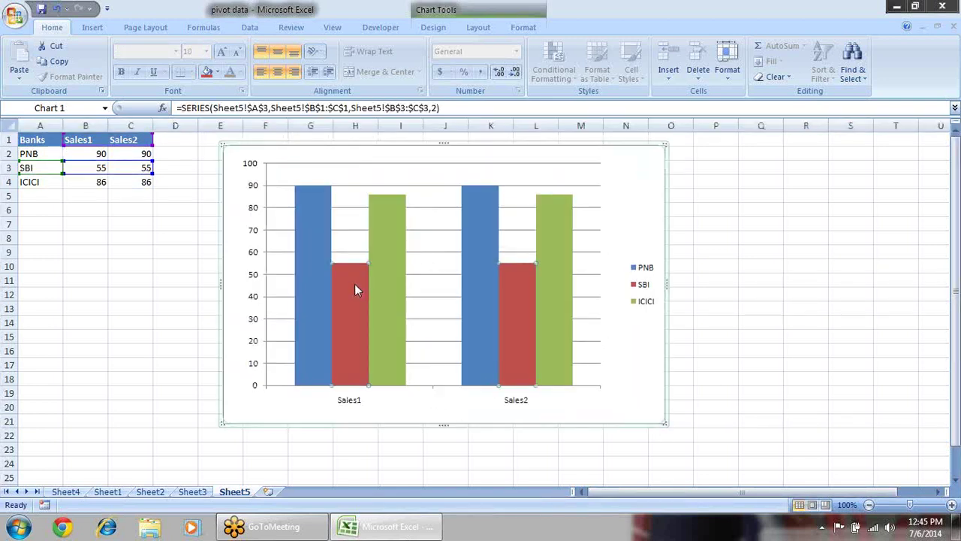
pyautogui.moveTo(522, 358)
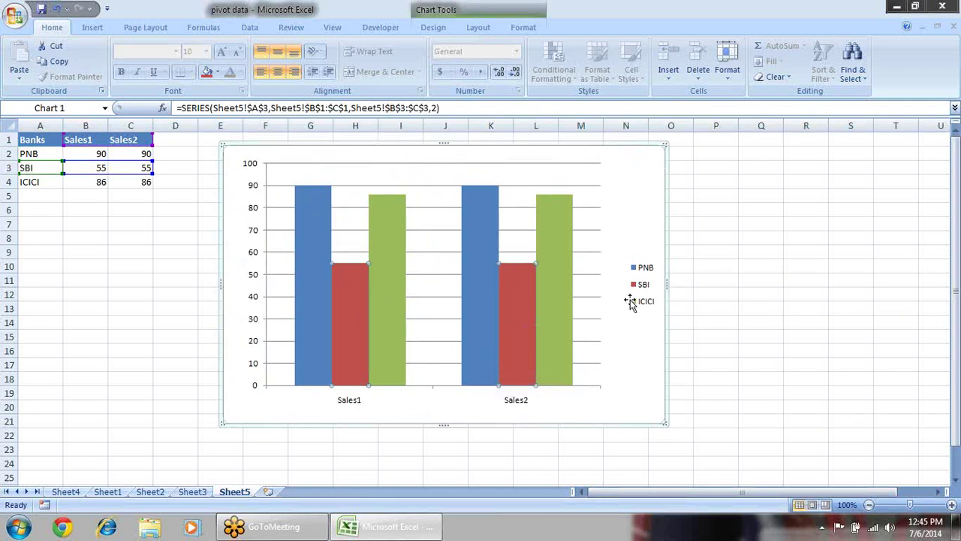
pyautogui.click(759, 379)
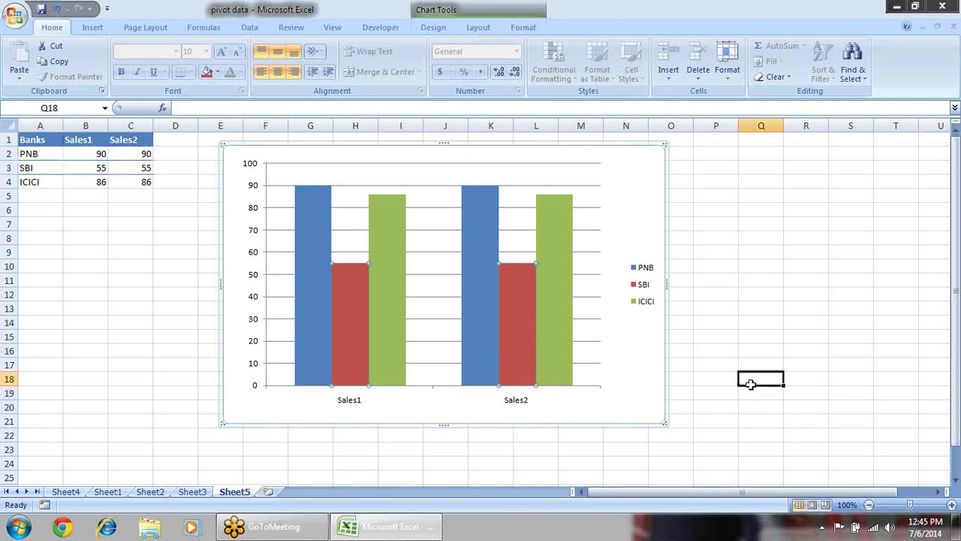
# - Open a new Chrome window and go to Google Images
pyautogui.rightClick(63, 527)
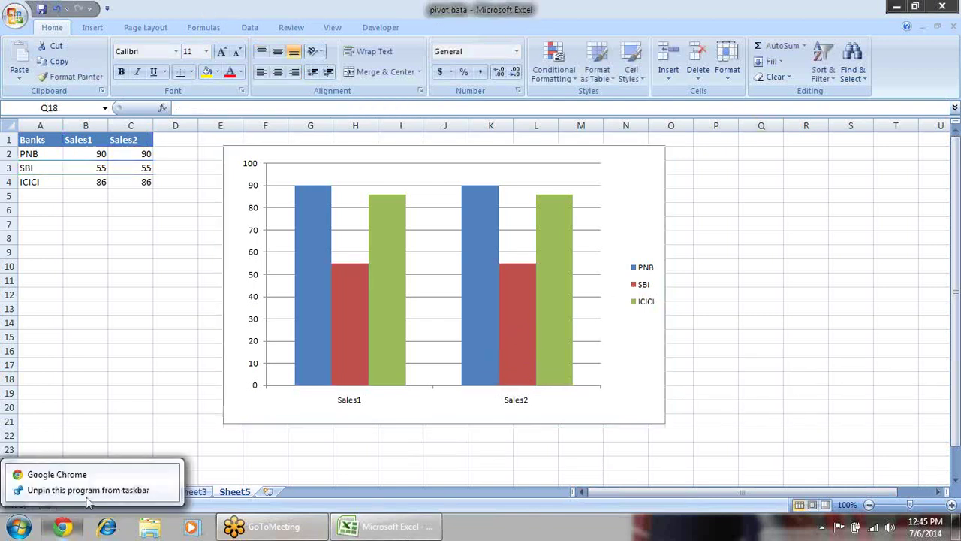
pyautogui.click(60, 529)
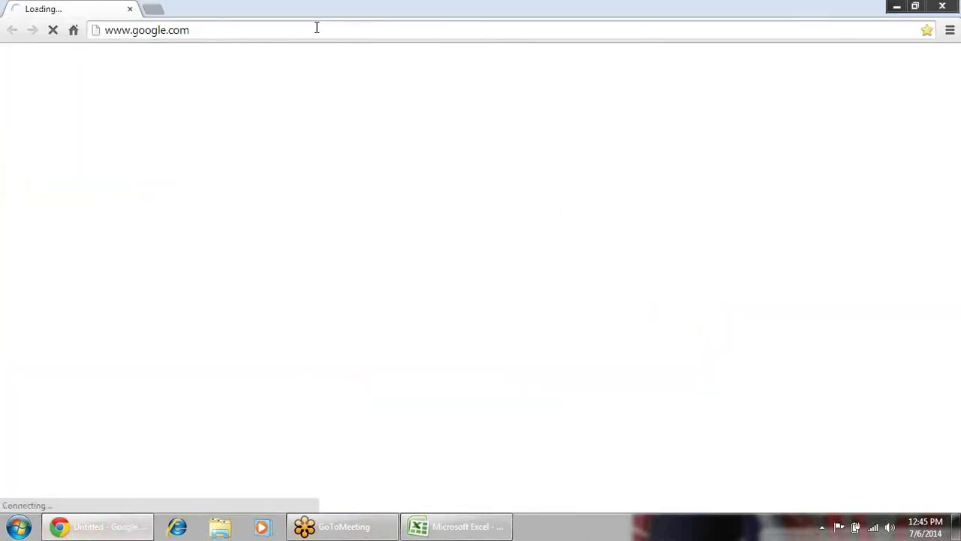
pyautogui.click(315, 28)
pyautogui.click(313, 27)
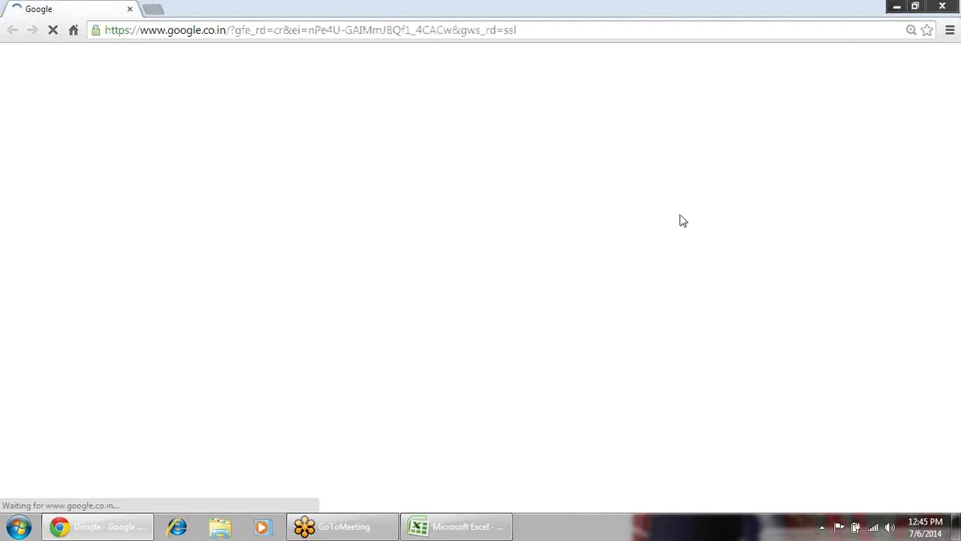
pyautogui.click(754, 67)
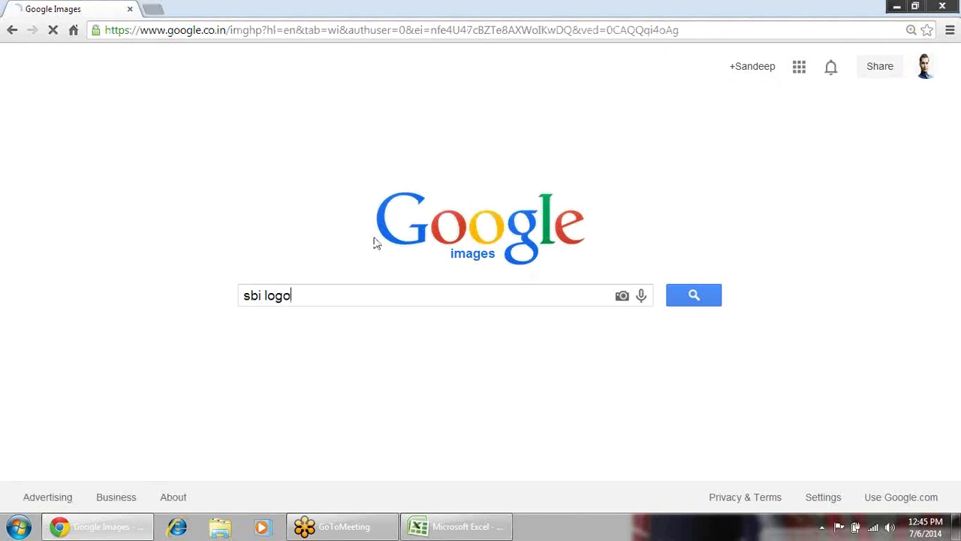
# - Search 'sbi logo' and copy a State Bank of India logo image
pyautogui.write('sbi logo')
pyautogui.press('Return')
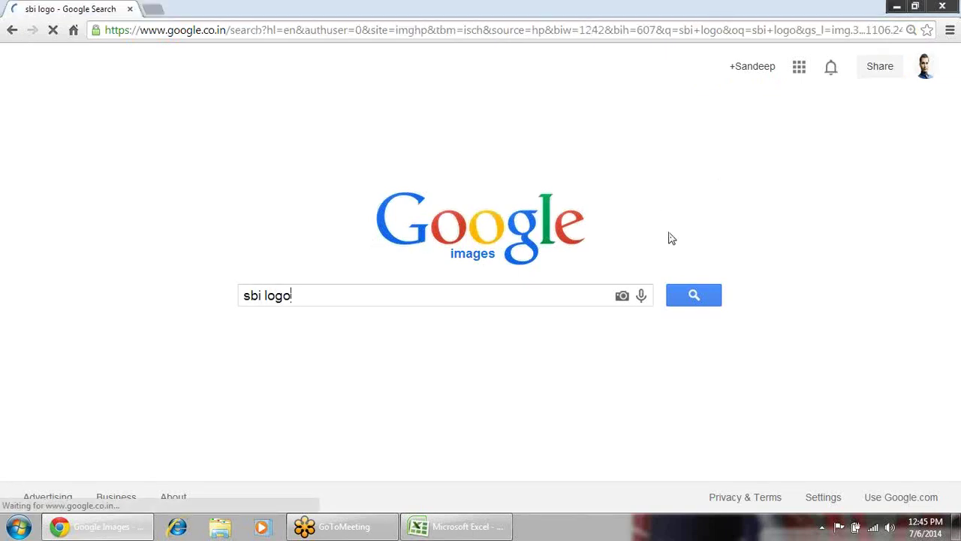
pyautogui.scroll(-10, 535, 331)
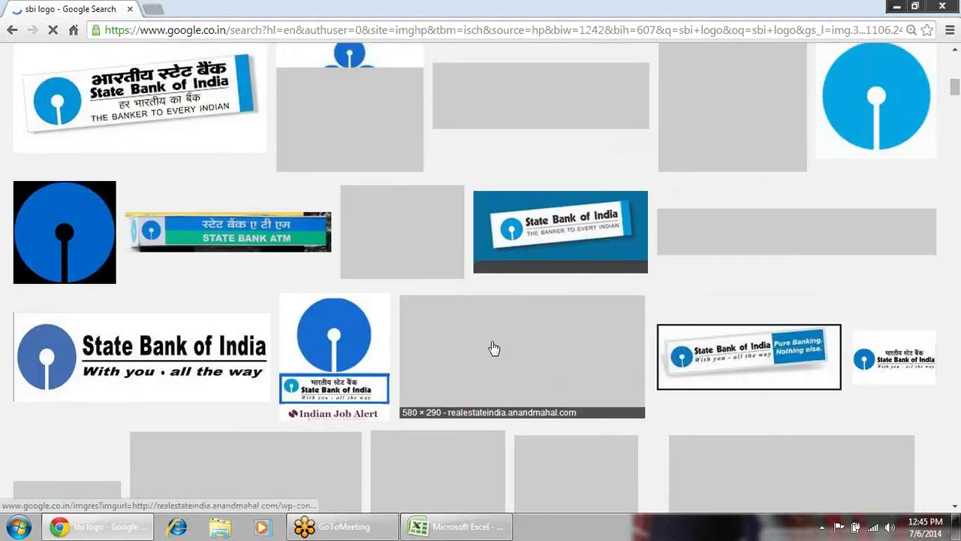
pyautogui.rightClick(187, 345)
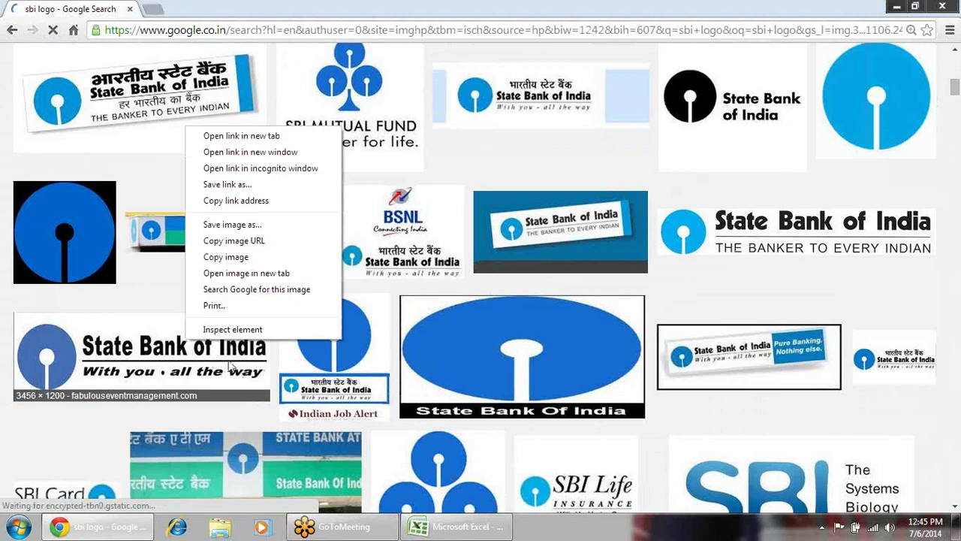
pyautogui.click(253, 257)
pyautogui.hotkey('alt', 'Tab')
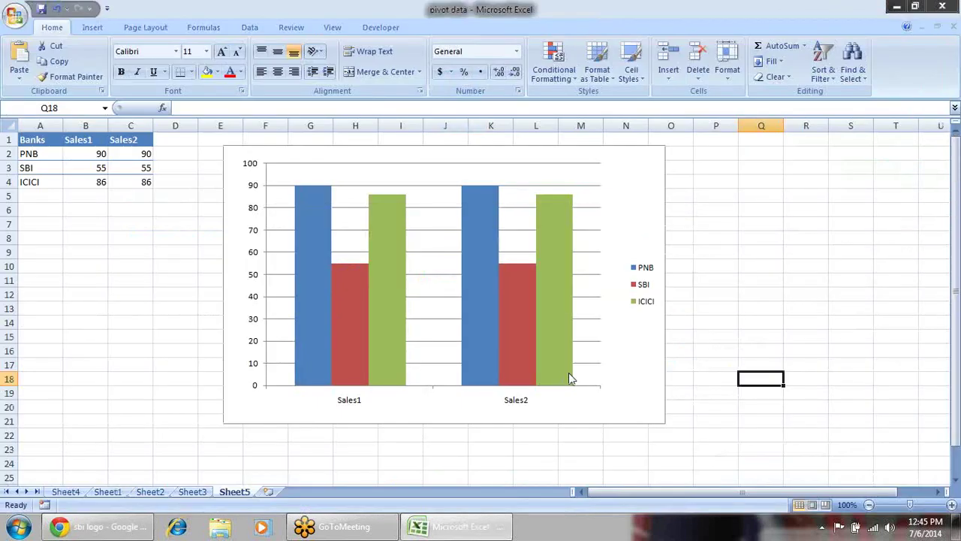
# - Paste the SBI logo into the sheet and drag it over the chart's right side
pyautogui.hotkey('ctrl', 'v')
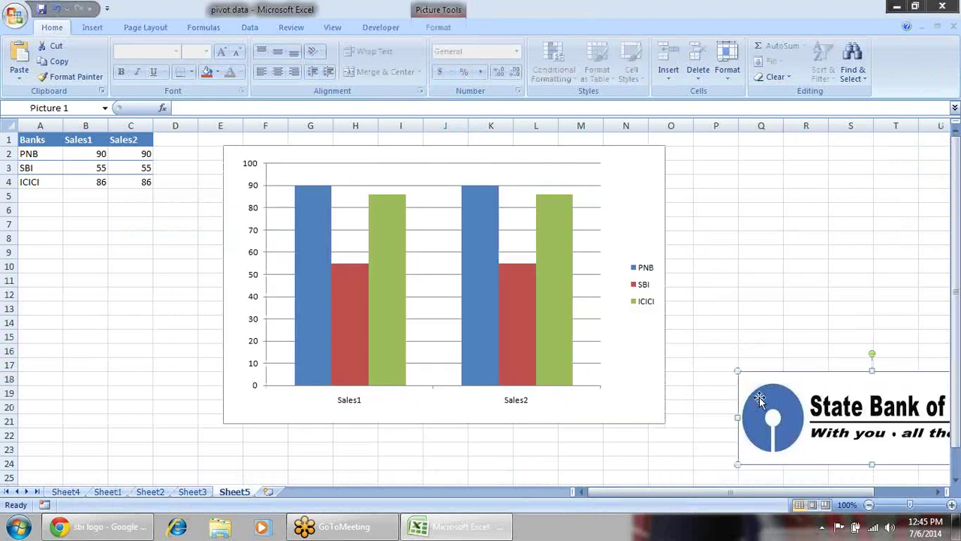
pyautogui.moveTo(886, 397); pyautogui.dragTo(734, 340)
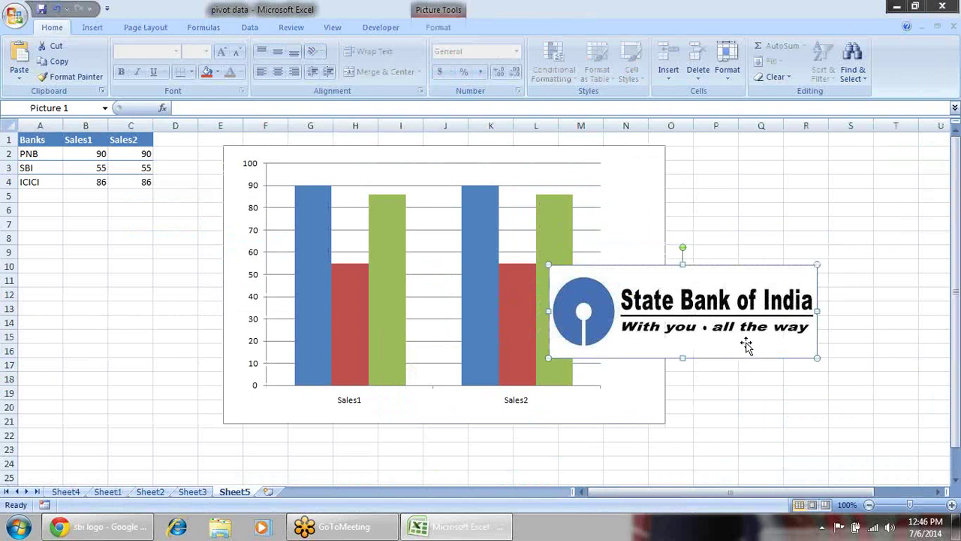
pyautogui.press('super+r')
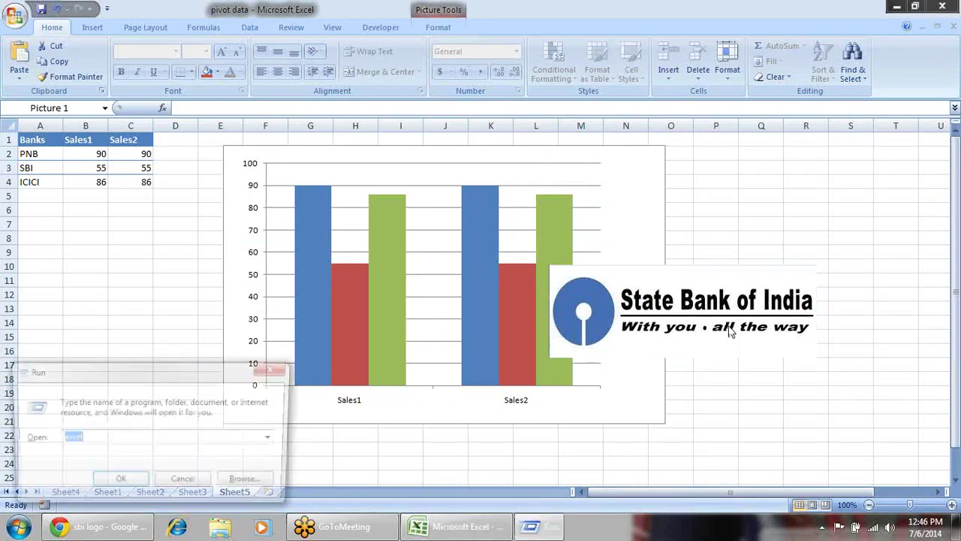
pyautogui.write('paint')
pyautogui.press('Return')
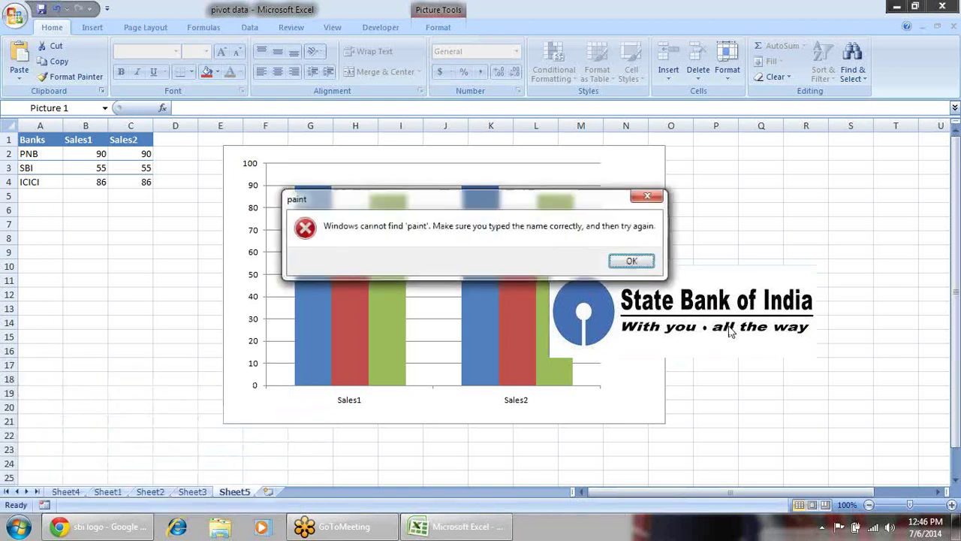
pyautogui.press('Return')
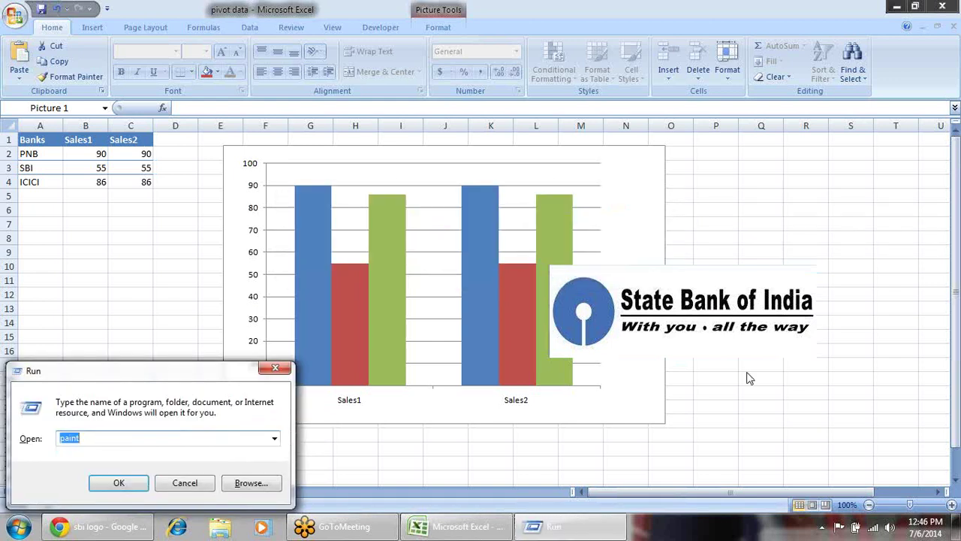
pyautogui.press('End')
pyautogui.press('Return')
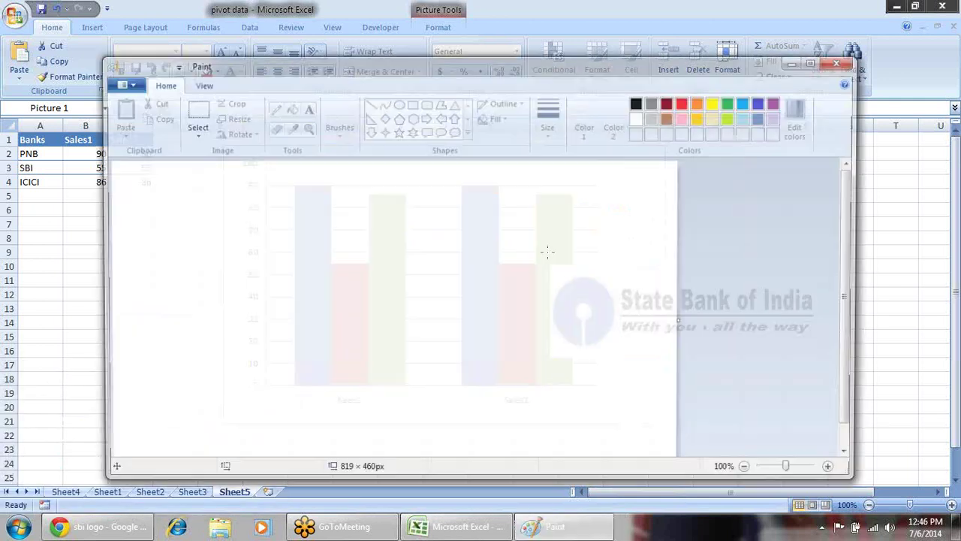
pyautogui.hotkey('ctrl', 'v')
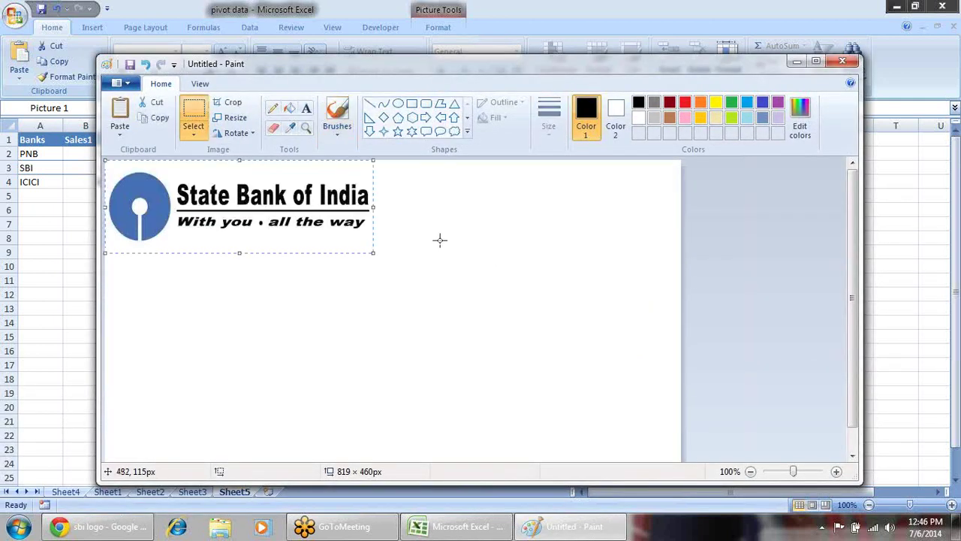
pyautogui.click(841, 60)
pyautogui.click(487, 279)
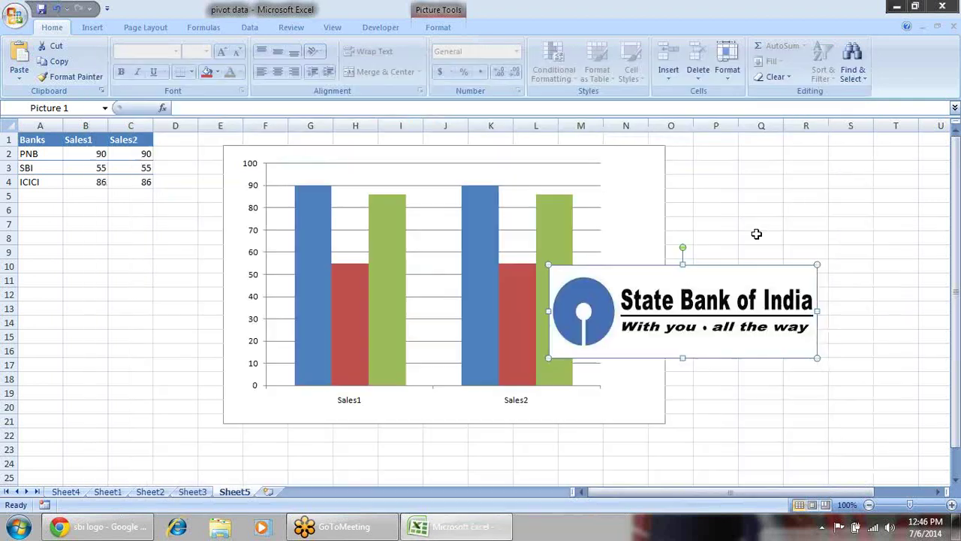
# - Paste a second SBI logo over the chart's left side and delete the right-hand copy
pyautogui.hotkey('ctrl', 'v')
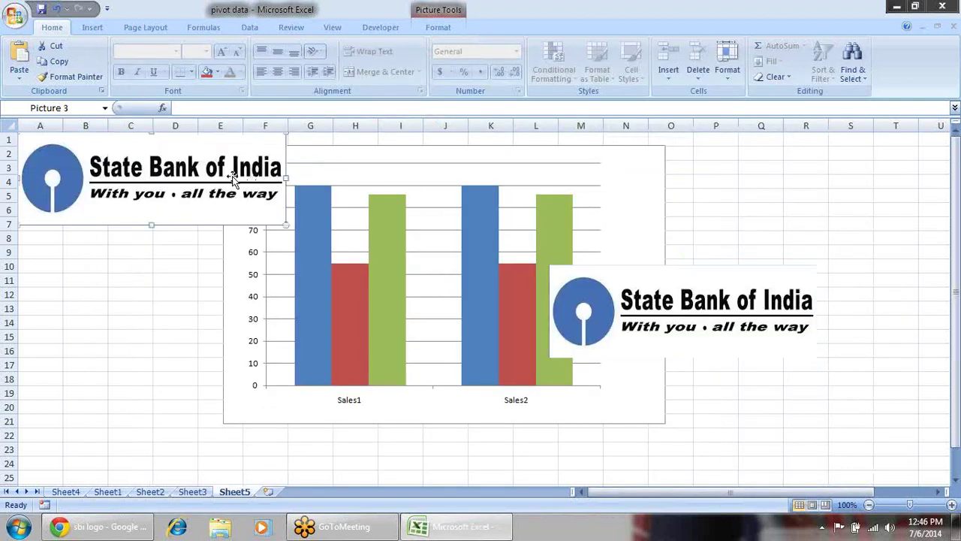
pyautogui.moveTo(229, 173); pyautogui.dragTo(336, 226)
pyautogui.click(690, 304)
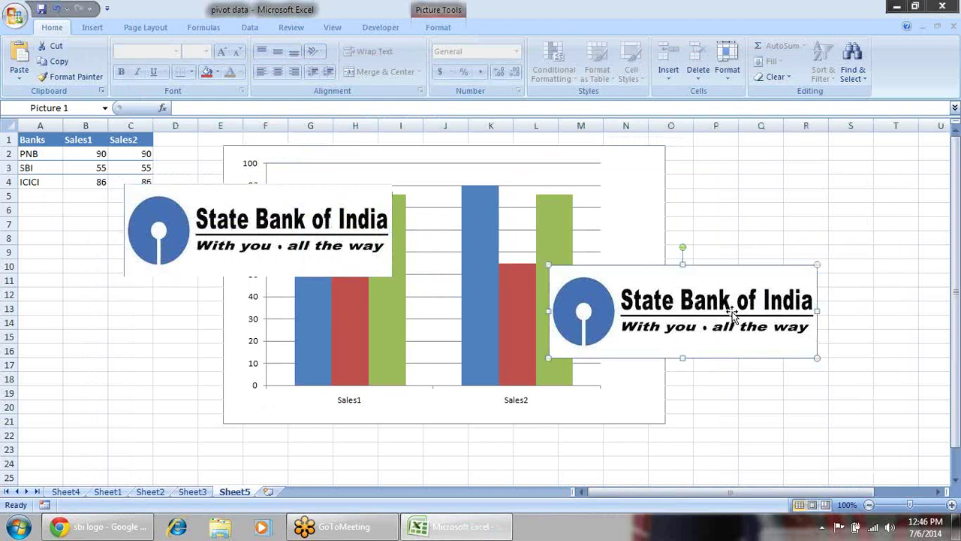
pyautogui.press('Delete')
# - Rotate the remaining SBI logo 90° and place it in columns A–B below the table
pyautogui.click(149, 230)
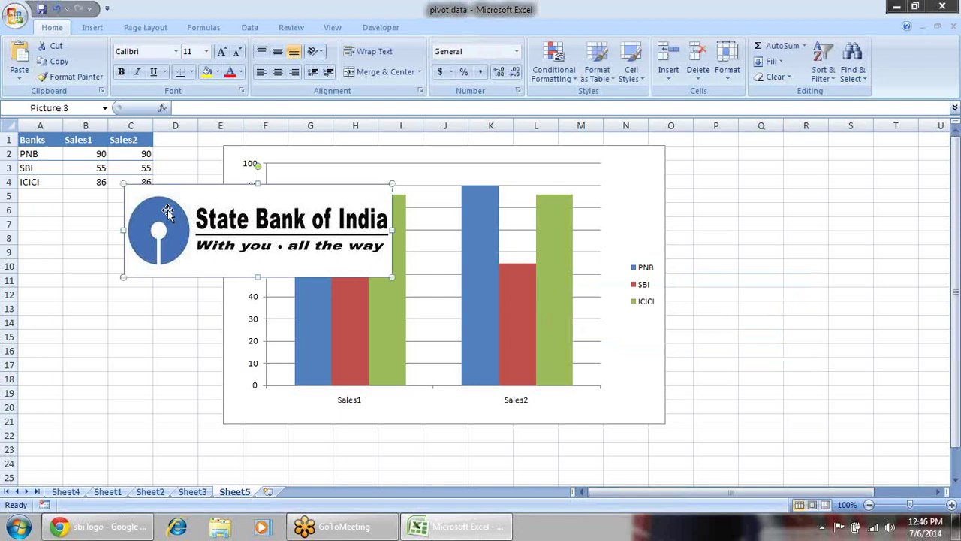
pyautogui.moveTo(260, 218); pyautogui.dragTo(235, 258)
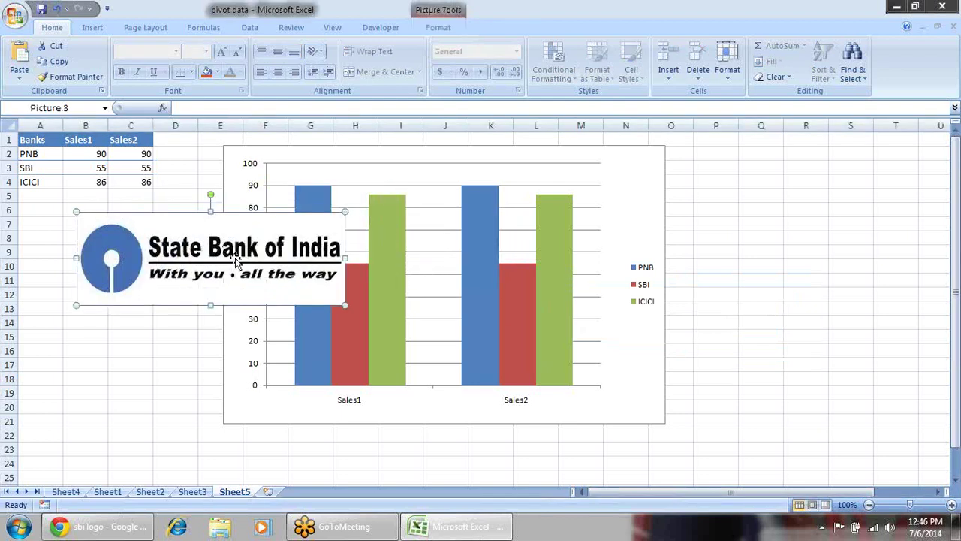
pyautogui.moveTo(208, 193); pyautogui.dragTo(322, 256)
pyautogui.moveTo(235, 212); pyautogui.dragTo(126, 317)
pyautogui.moveTo(197, 252); pyautogui.dragTo(64, 253)
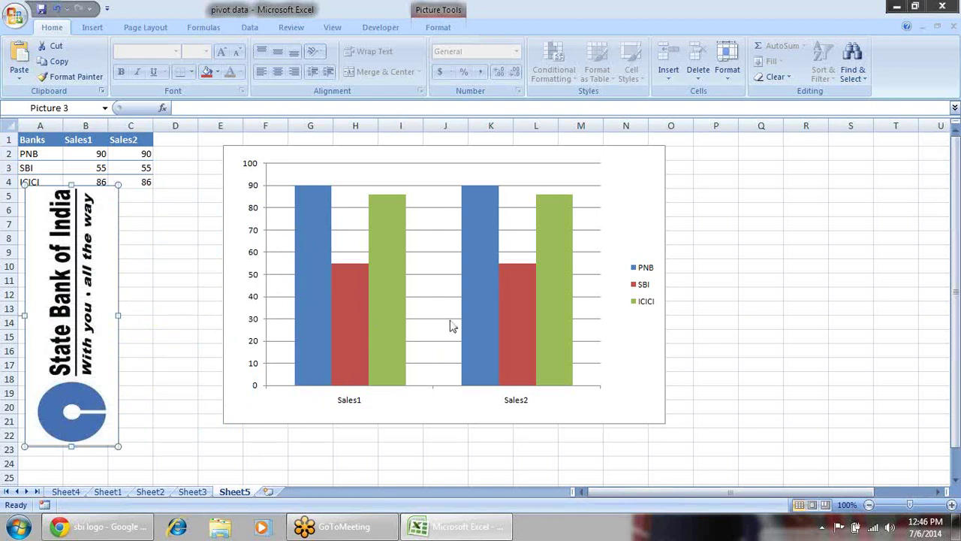
# - Give the SBI series a Picture or texture fill using the clipboard logo
pyautogui.rightClick(515, 288)
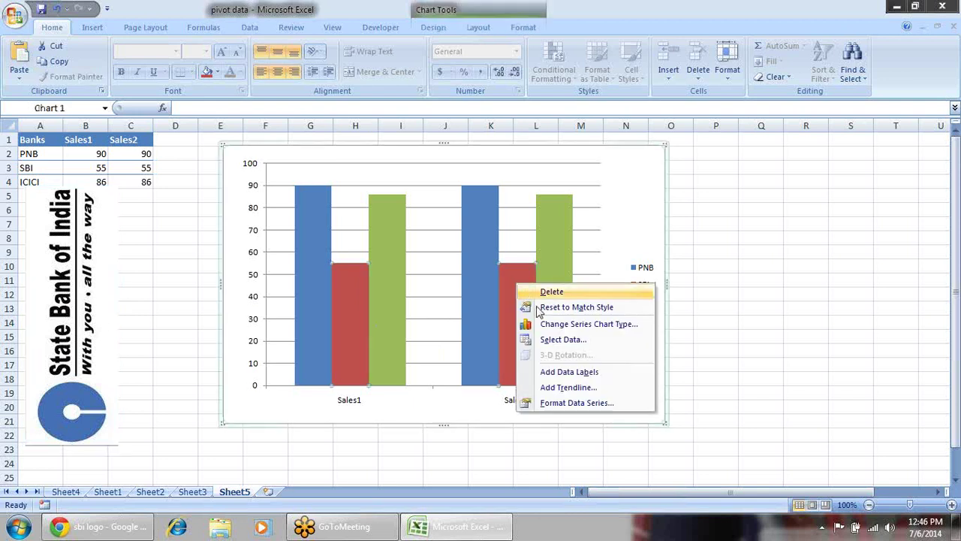
pyautogui.click(597, 404)
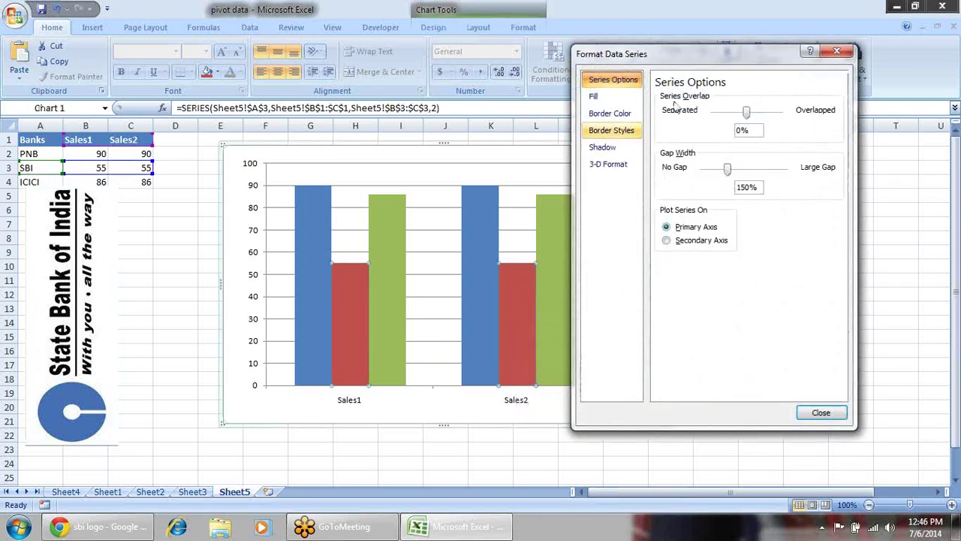
pyautogui.click(617, 99)
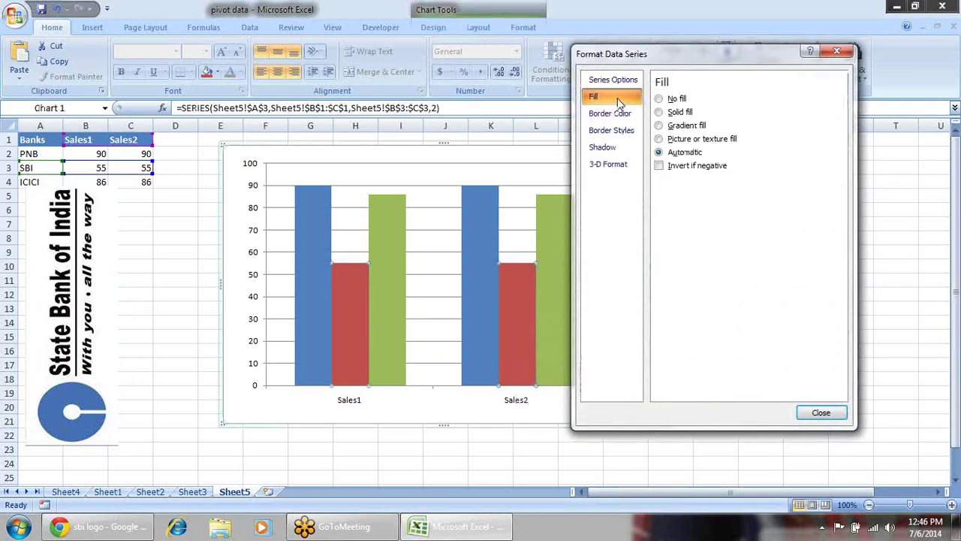
pyautogui.click(692, 139)
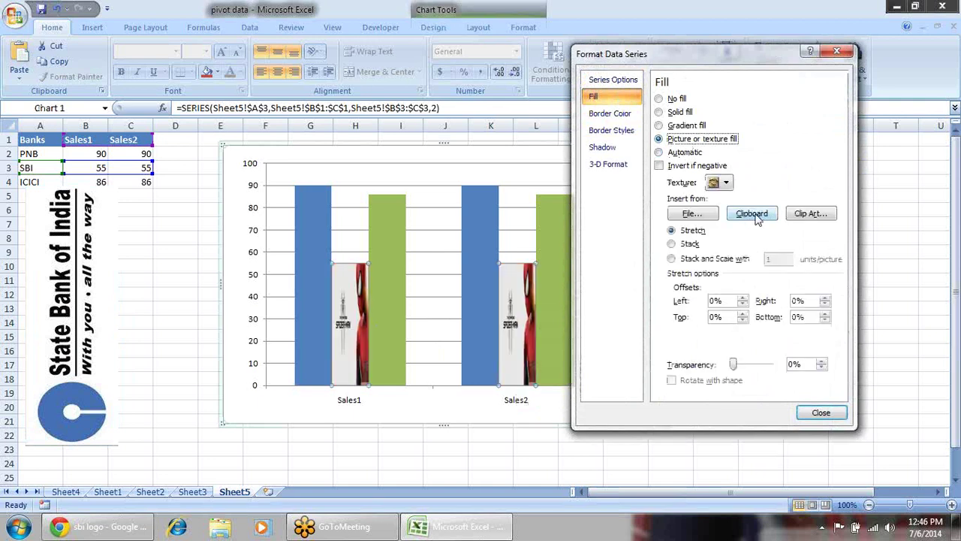
pyautogui.click(751, 214)
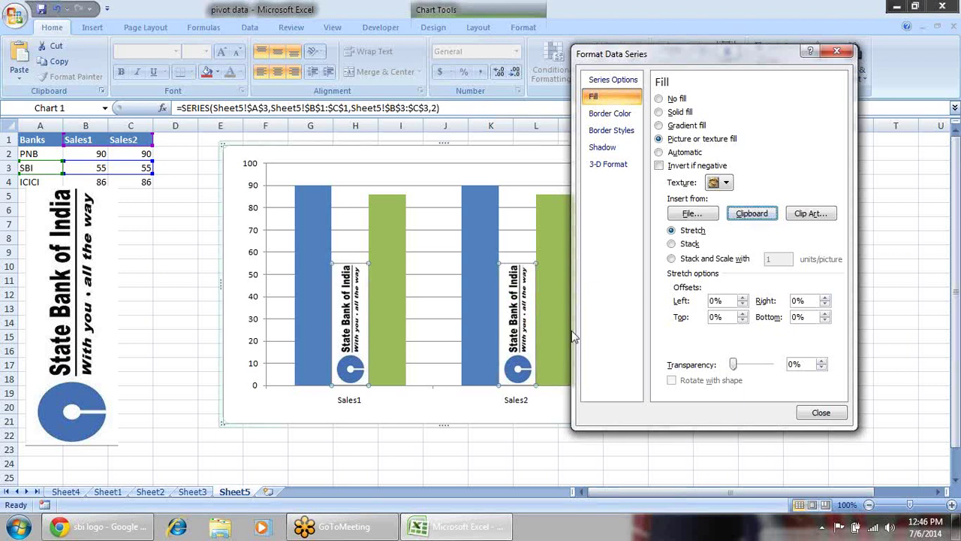
pyautogui.click(820, 413)
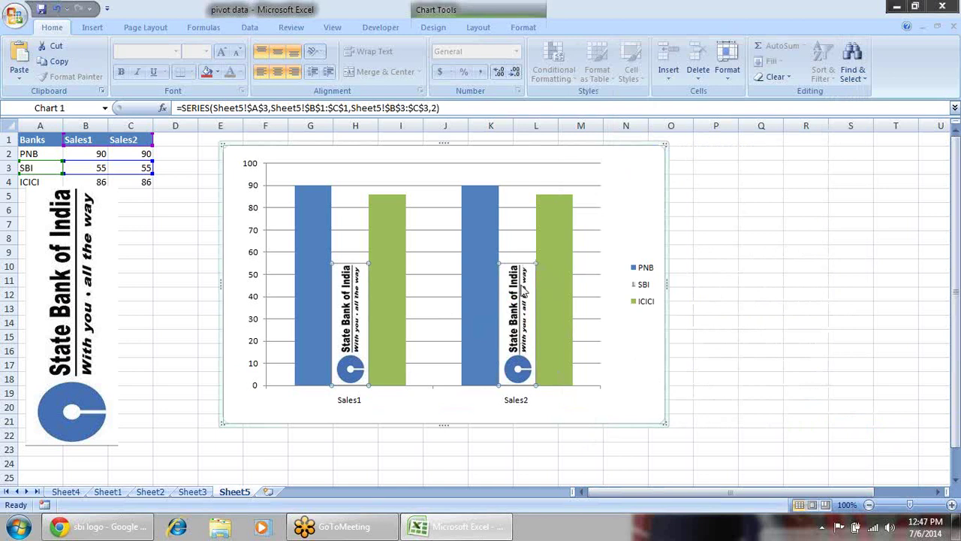
pyautogui.click(776, 322)
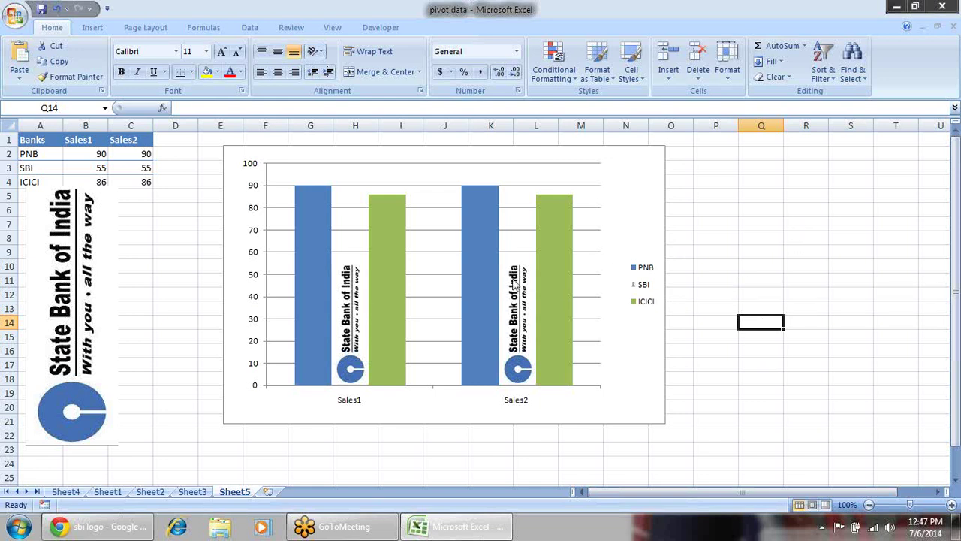
# - Add data labels showing 55 to the SBI bars
pyautogui.rightClick(515, 282)
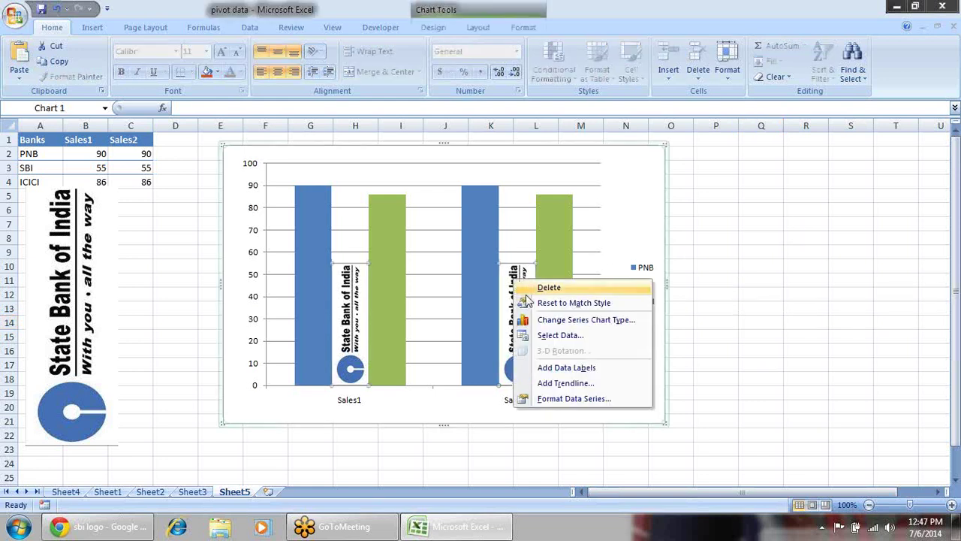
pyautogui.click(594, 367)
pyautogui.click(758, 267)
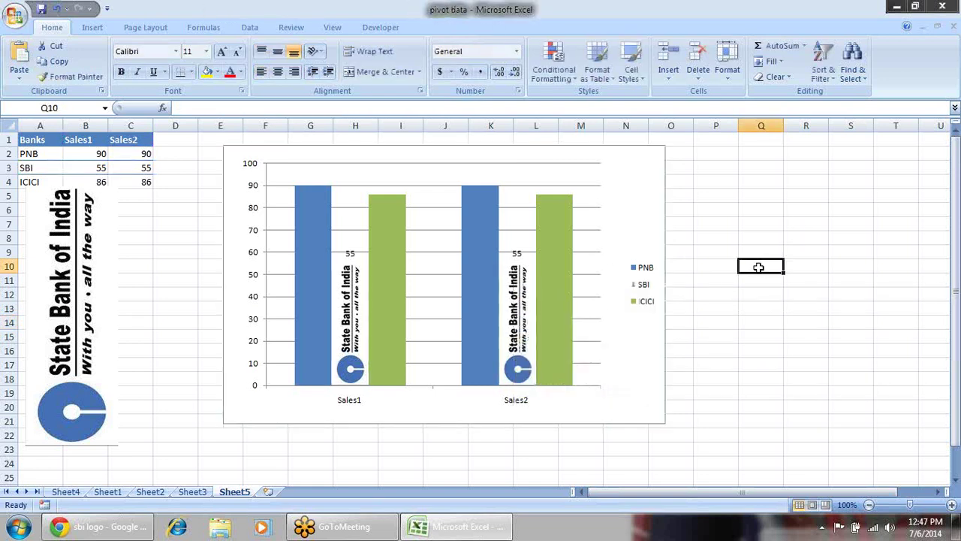
# - Set the SBI series border color to Solid line
pyautogui.rightClick(509, 293)
pyautogui.rightClick(521, 274)
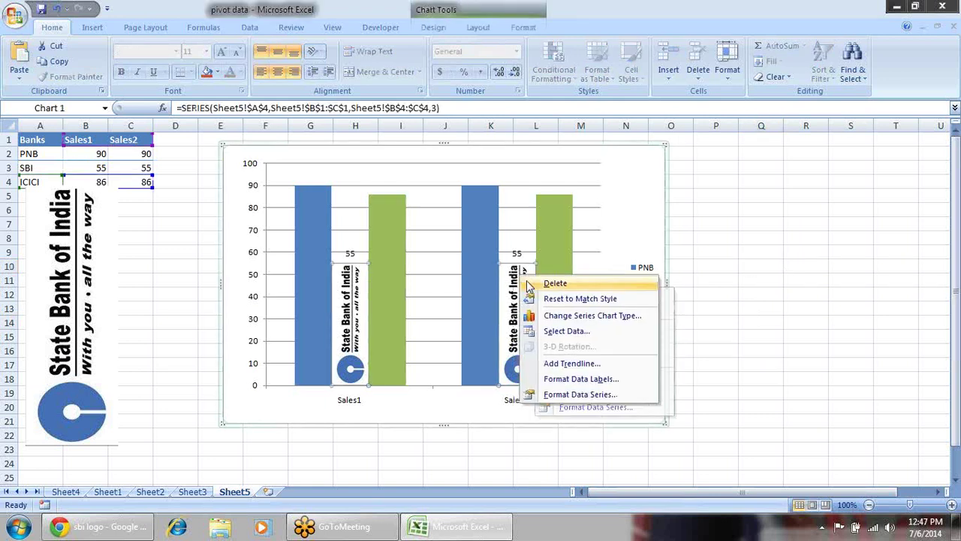
pyautogui.click(580, 394)
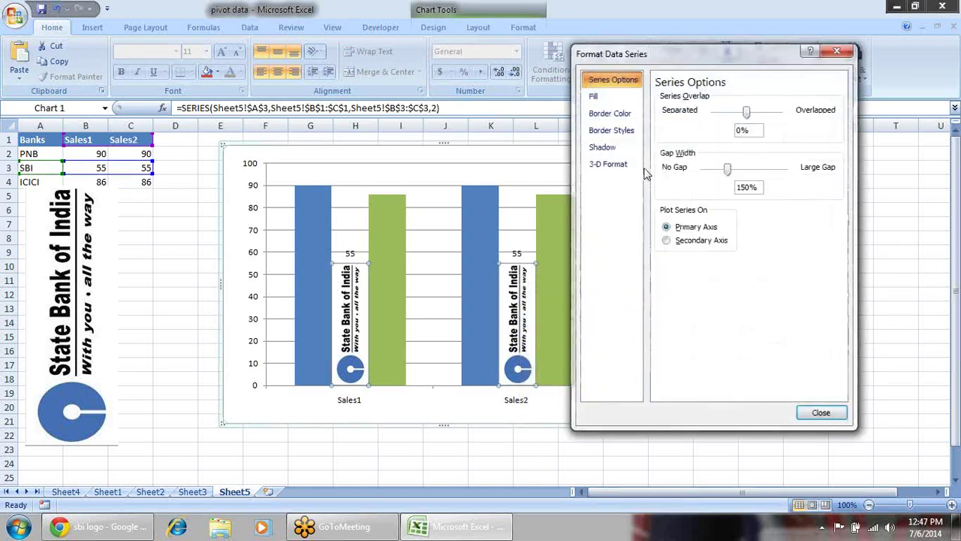
pyautogui.click(615, 99)
pyautogui.click(612, 113)
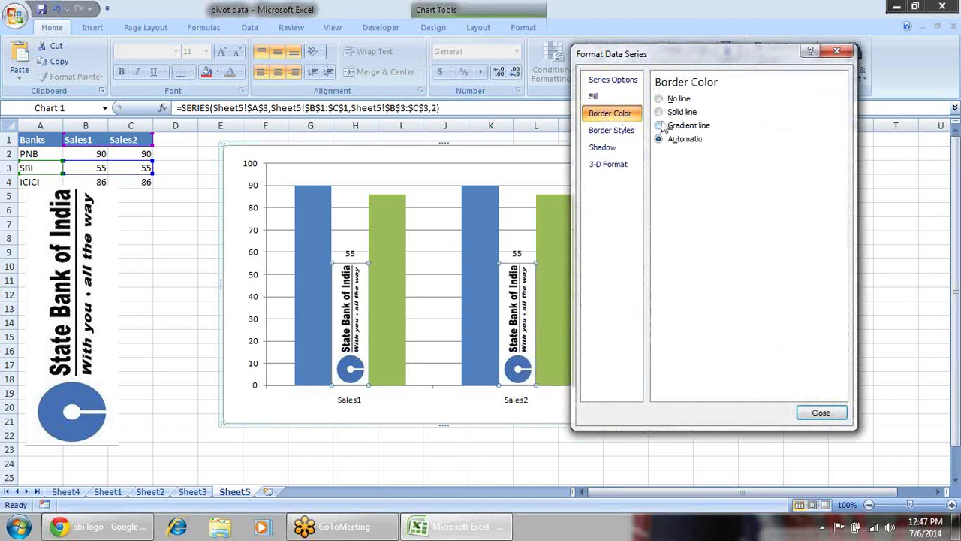
pyautogui.click(693, 114)
pyautogui.click(830, 410)
pyautogui.click(751, 322)
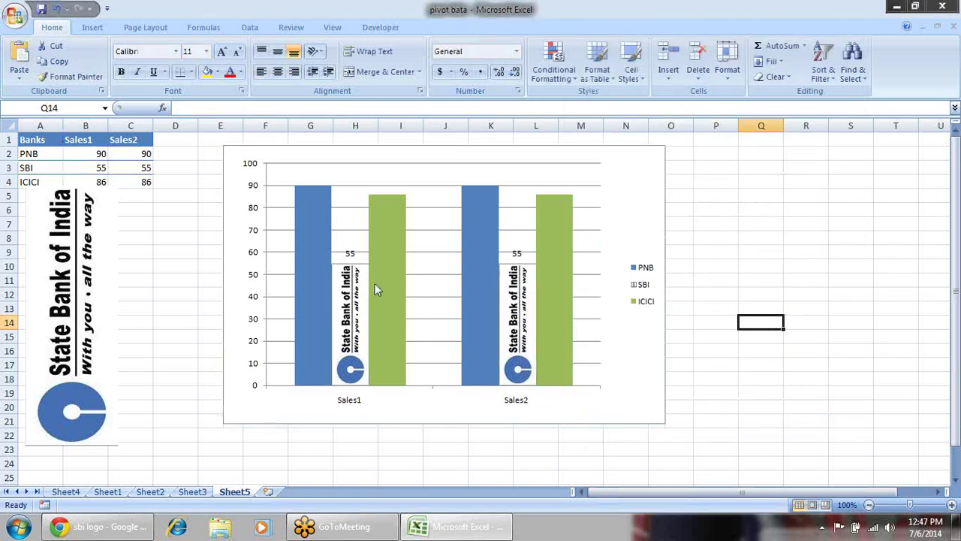
# - Delete the chart's horizontal gridlines
pyautogui.click(532, 186)
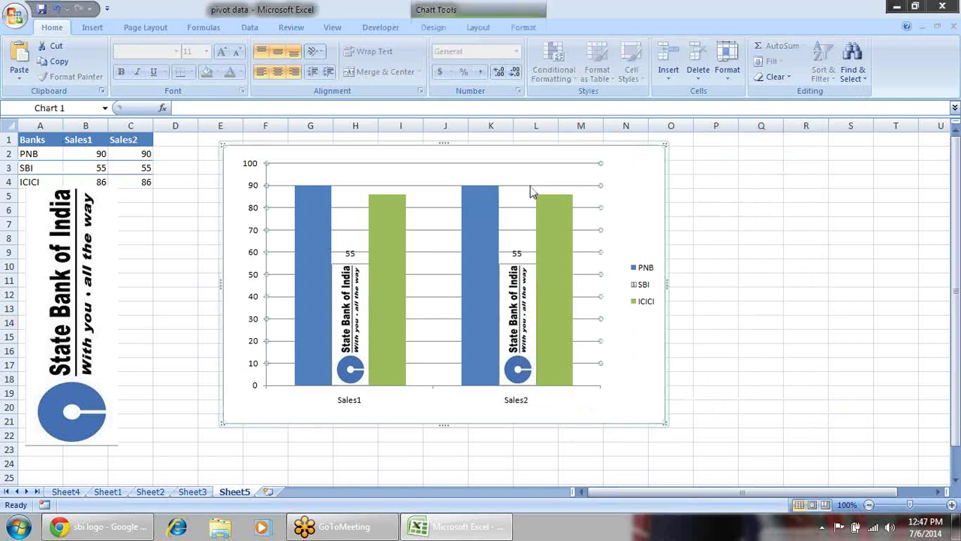
pyautogui.press('Delete')
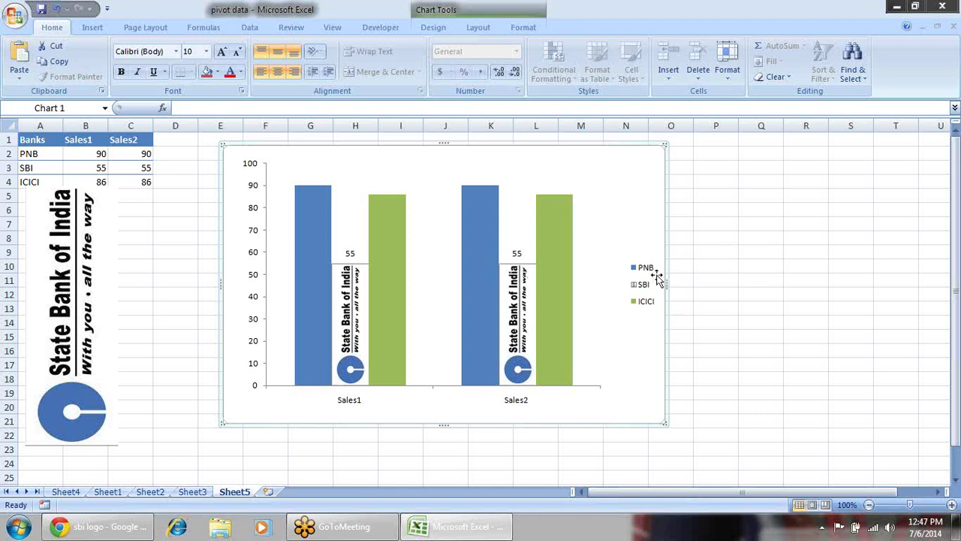
pyautogui.click(480, 255)
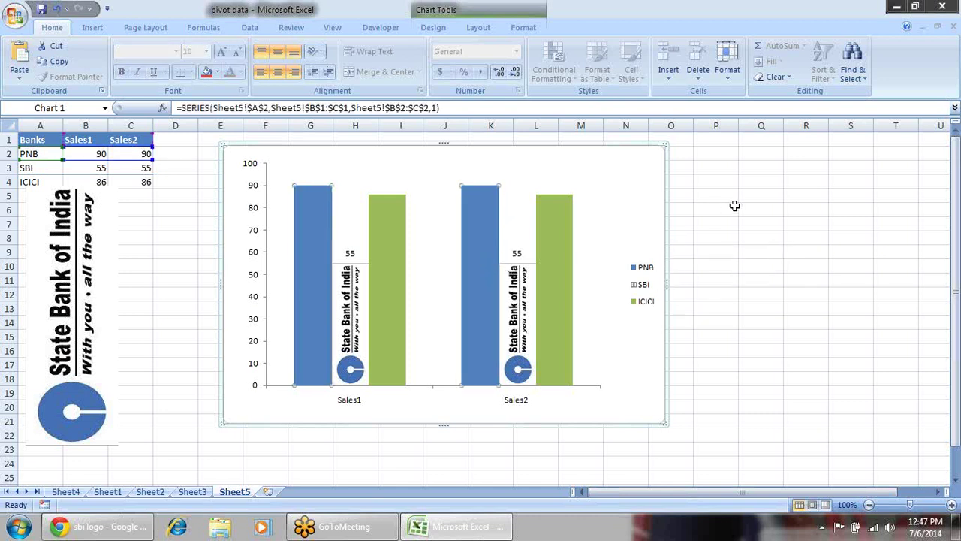
# - Draw a rectangle shape across the first PNB bar
pyautogui.click(94, 29)
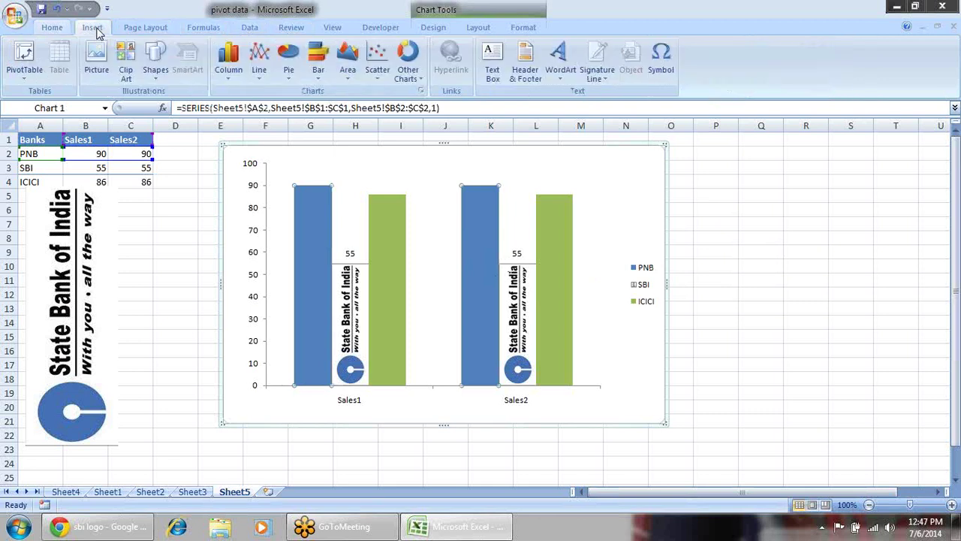
pyautogui.click(155, 75)
pyautogui.click(186, 113)
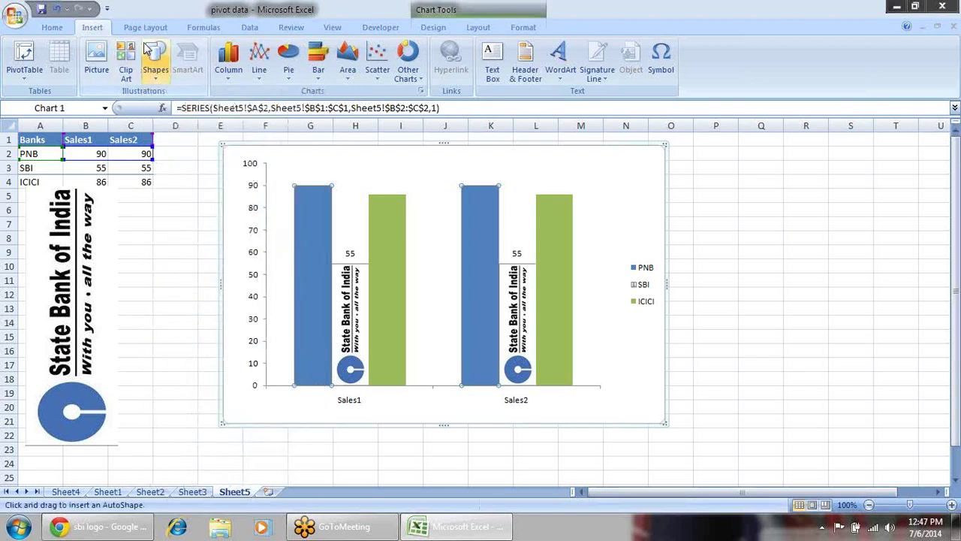
pyautogui.click(155, 75)
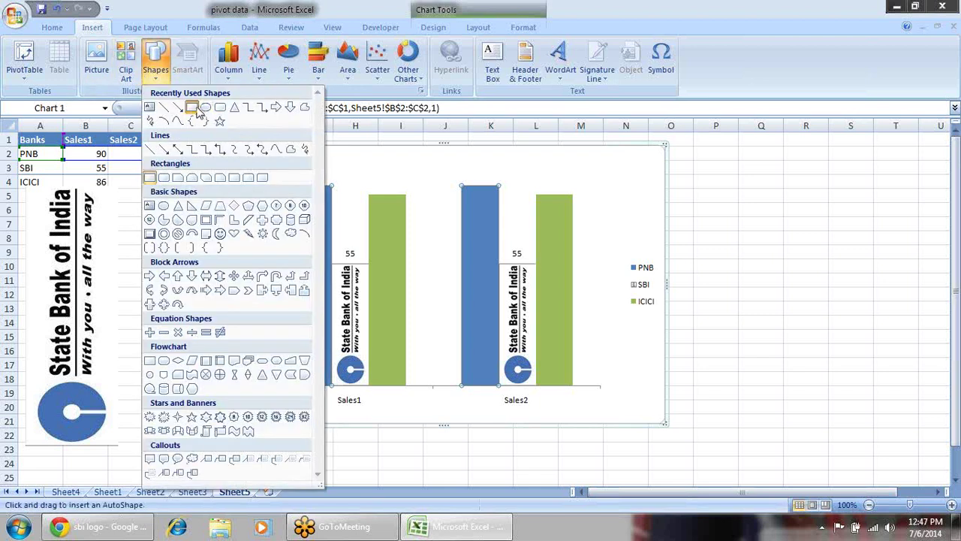
pyautogui.press('Escape')
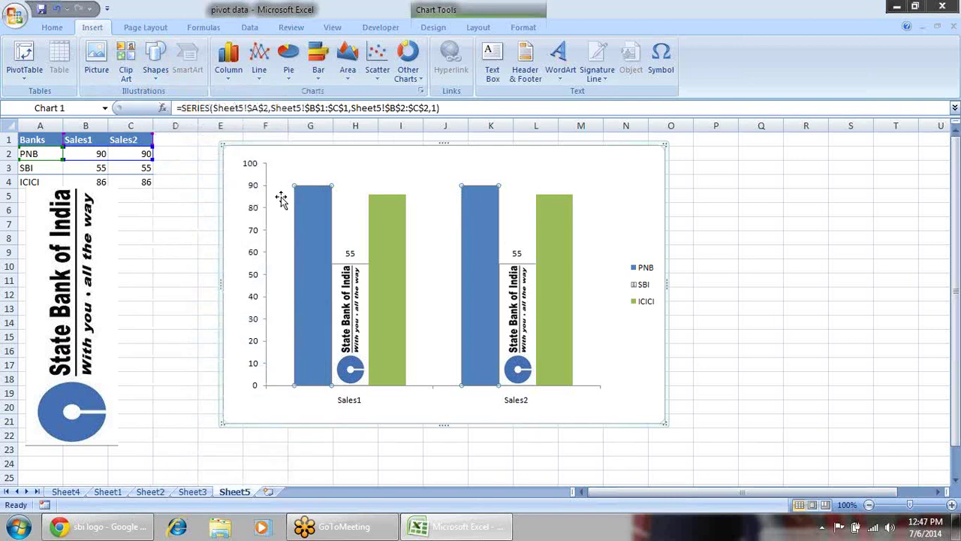
pyautogui.click(156, 73)
pyautogui.click(191, 108)
pyautogui.moveTo(188, 241)
pyautogui.mouseDown()
pyautogui.moveTo(336, 304)
pyautogui.moveTo(446, 294)
pyautogui.moveTo(435, 292)
pyautogui.mouseUp()
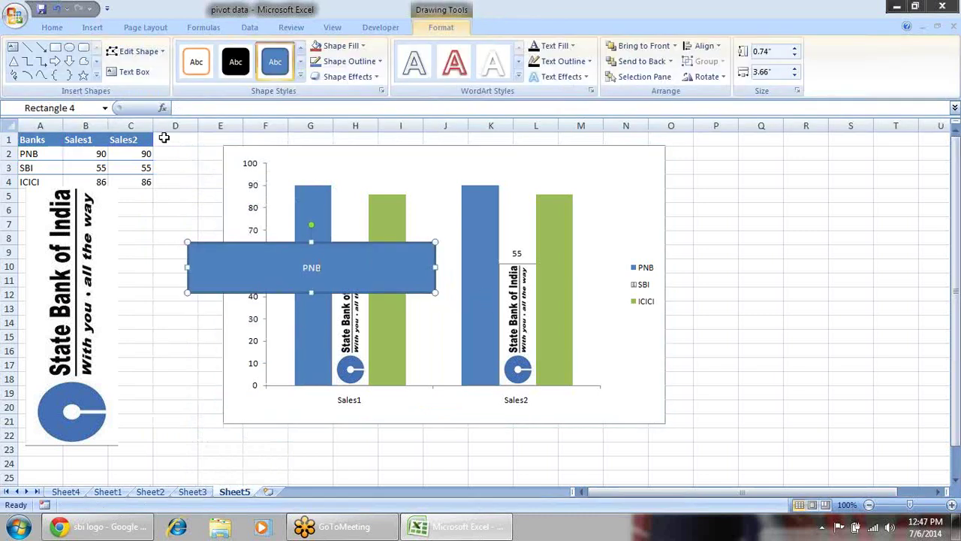
# - Give the PNB rectangle a red gradient shape style and grow its text to 60 point
pyautogui.click(301, 75)
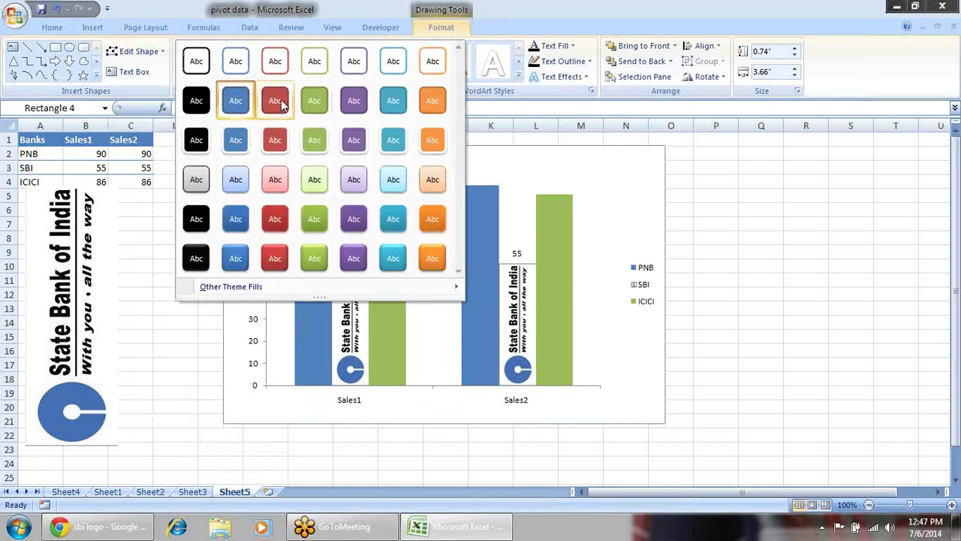
pyautogui.click(278, 219)
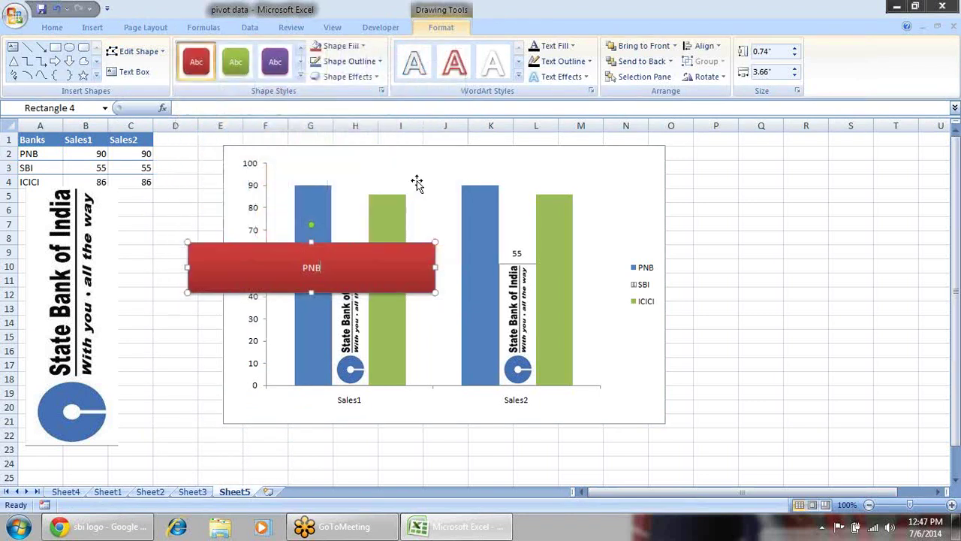
pyautogui.click(52, 27)
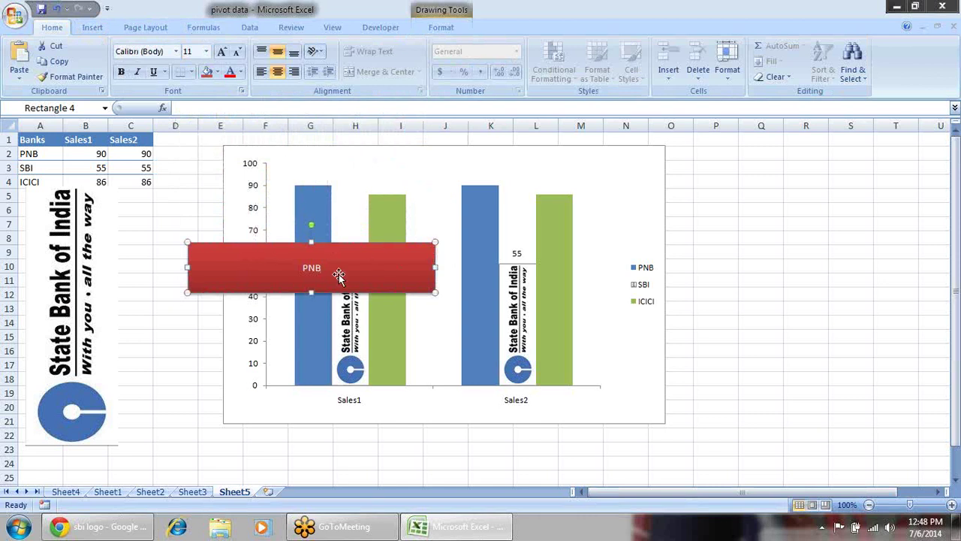
pyautogui.click(221, 52)
pyautogui.click(222, 51)
pyautogui.tripleClick(221, 51)
pyautogui.tripleClick(221, 51)
pyautogui.click(221, 51)
pyautogui.doubleClick(221, 51)
pyautogui.click(222, 51)
pyautogui.click(222, 51)
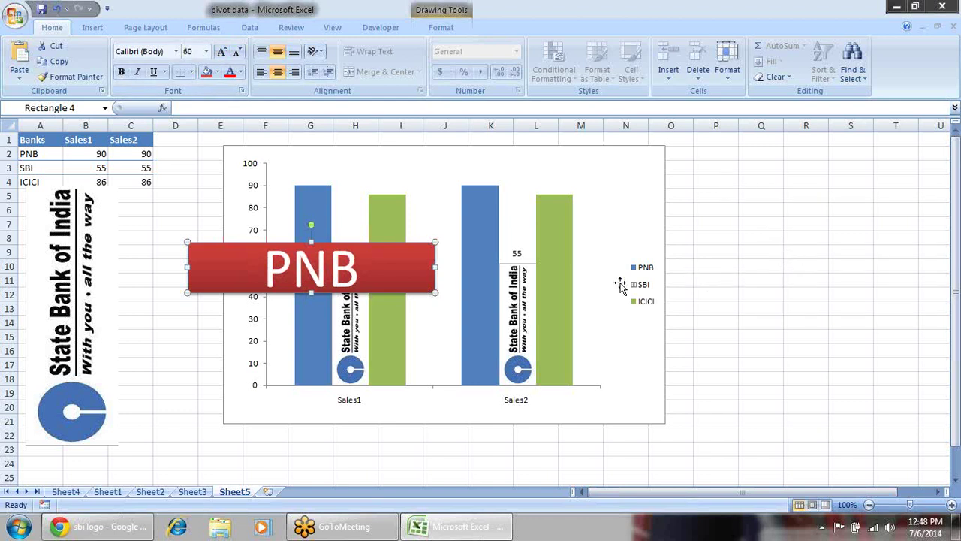
# - Rotate the PNB rectangle upright and move it into column D beside the chart
pyautogui.click(760, 227)
pyautogui.click(413, 262)
pyautogui.moveTo(310, 223); pyautogui.dragTo(248, 268)
pyautogui.moveTo(316, 207); pyautogui.dragTo(191, 233)
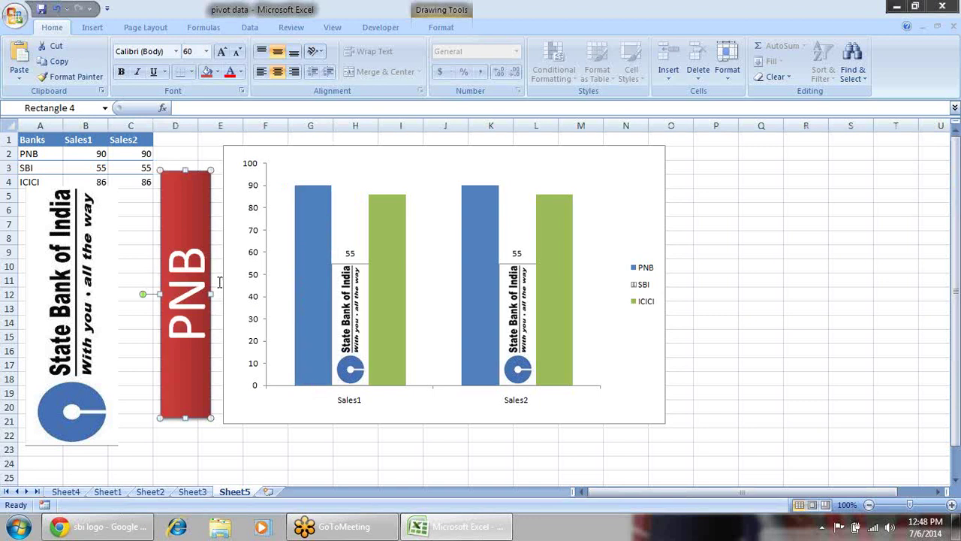
pyautogui.click(25, 84)
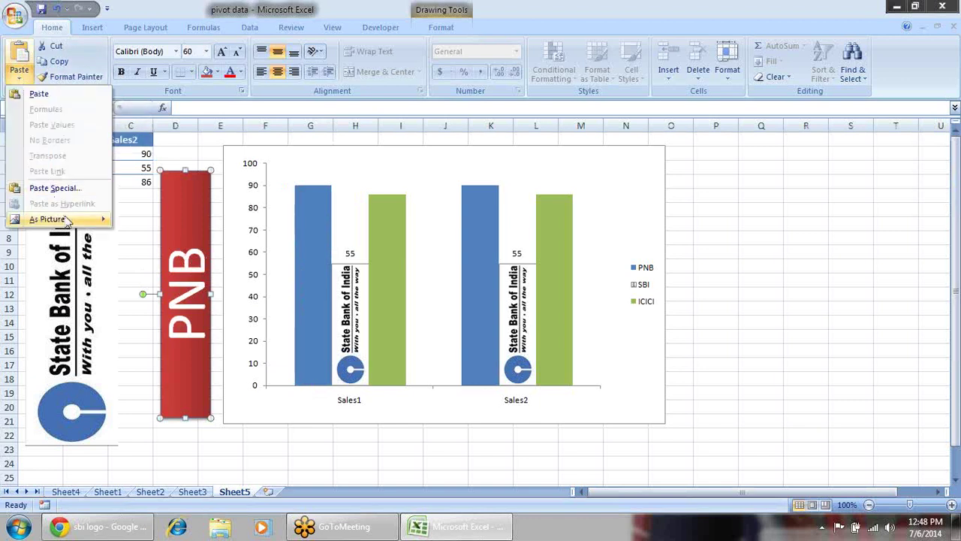
pyautogui.moveTo(66, 220)
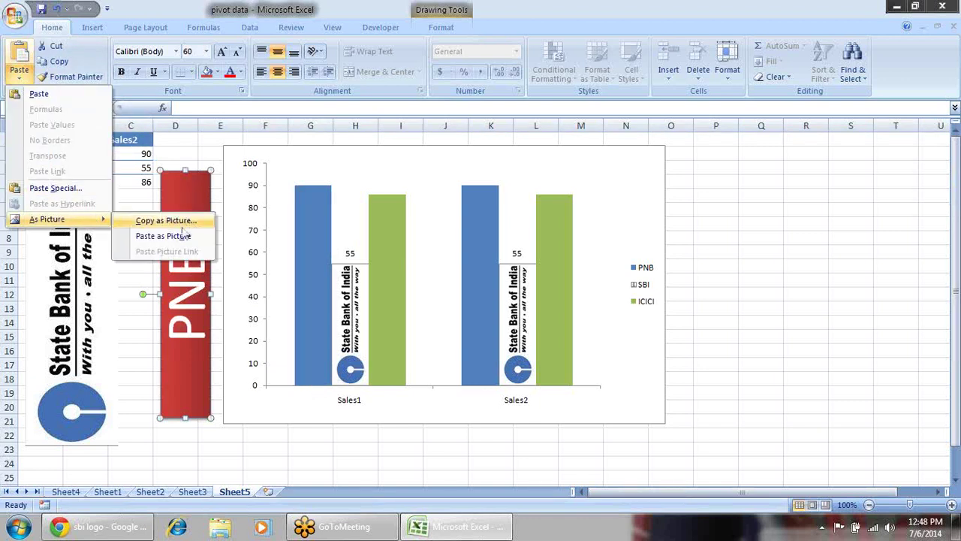
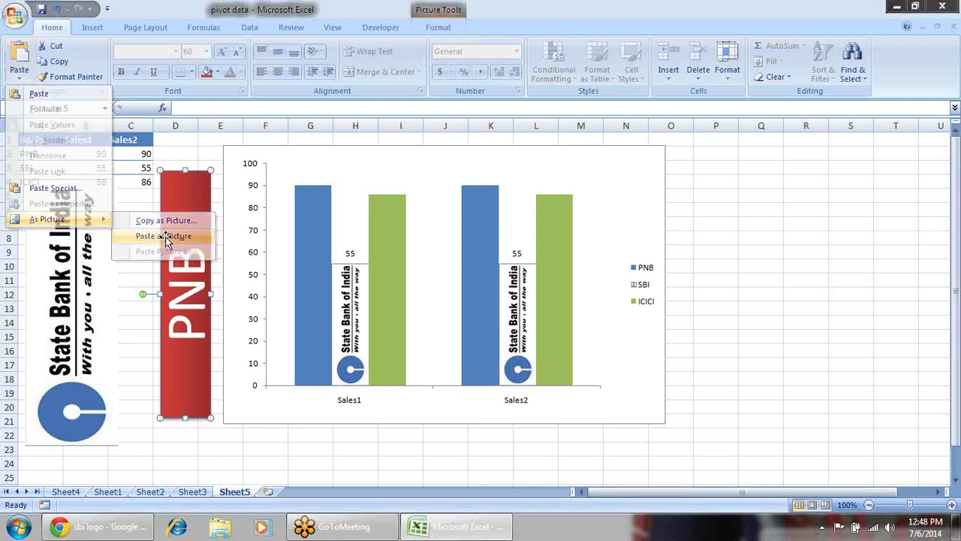
# - Paste the red PNB bar as a picture and place it to the right of the chart
pyautogui.click(165, 237)
pyautogui.moveTo(225, 225); pyautogui.dragTo(730, 219)
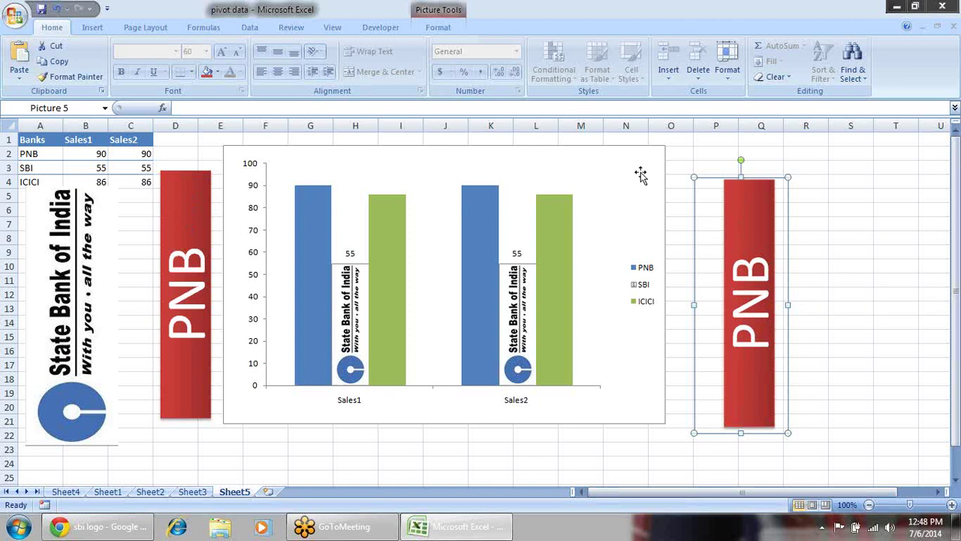
pyautogui.click(433, 30)
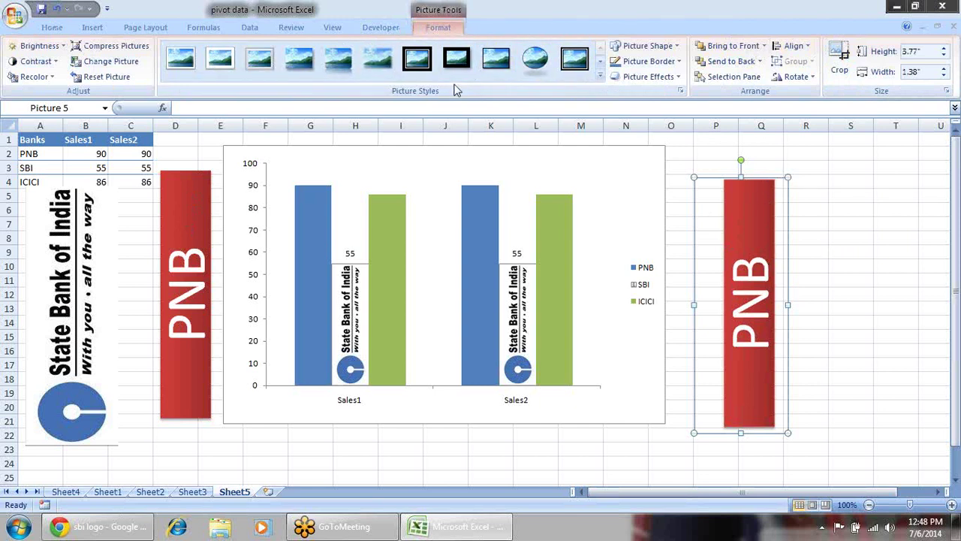
# - Crop the PNB picture to about 3.63" by 0.76" and nudge it up-left
pyautogui.click(841, 60)
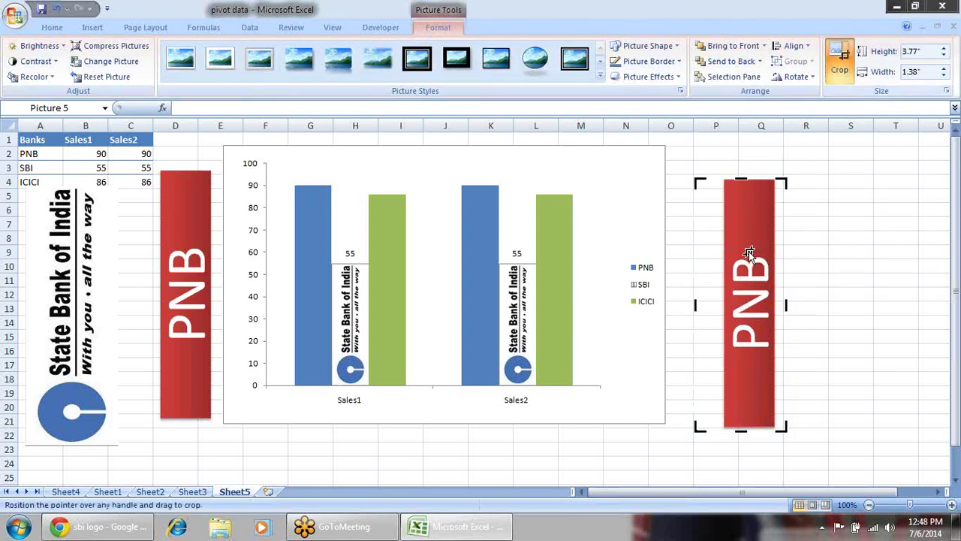
pyautogui.moveTo(697, 304); pyautogui.dragTo(738, 305)
pyautogui.moveTo(800, 304); pyautogui.dragTo(787, 305)
pyautogui.moveTo(762, 434); pyautogui.dragTo(761, 425)
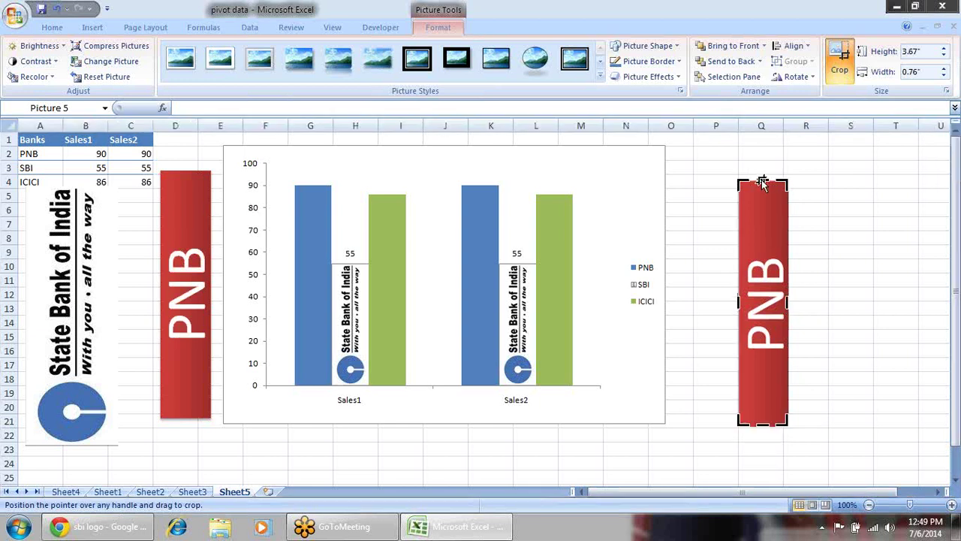
pyautogui.moveTo(762, 181); pyautogui.dragTo(762, 183)
pyautogui.click(840, 56)
pyautogui.click(854, 239)
pyautogui.click(755, 248)
pyautogui.moveTo(754, 248); pyautogui.dragTo(729, 231)
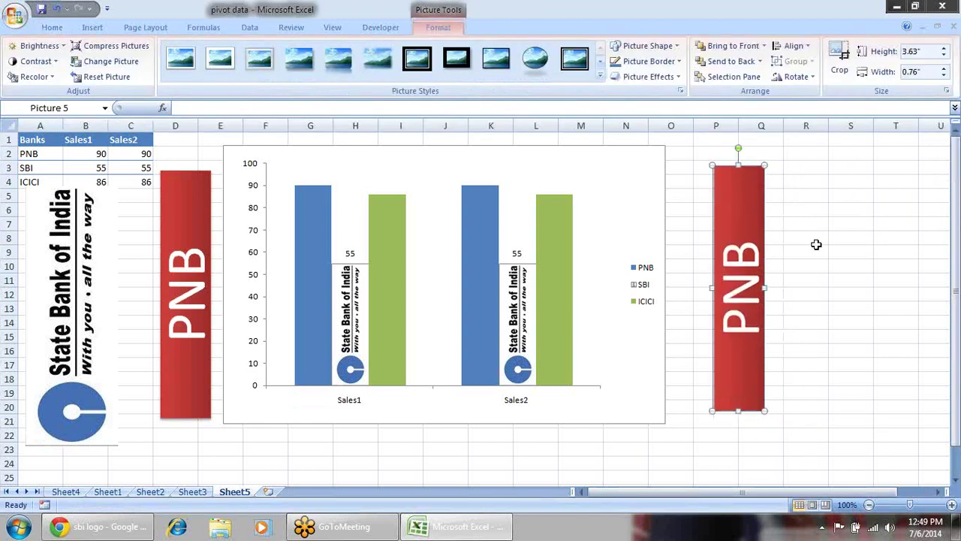
# - Fill the chart's PNB bars with the copied PNB picture from the clipboard
pyautogui.click(312, 226)
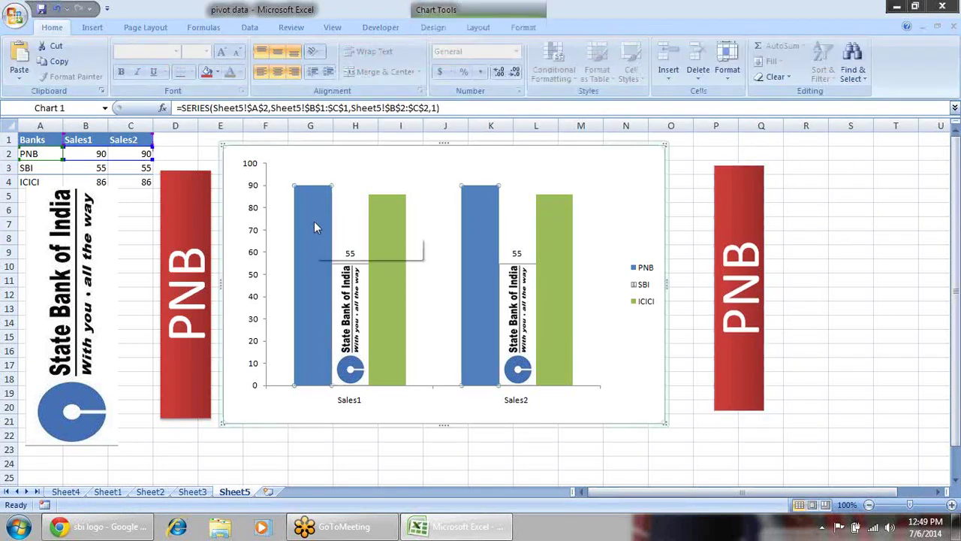
pyautogui.rightClick(314, 219)
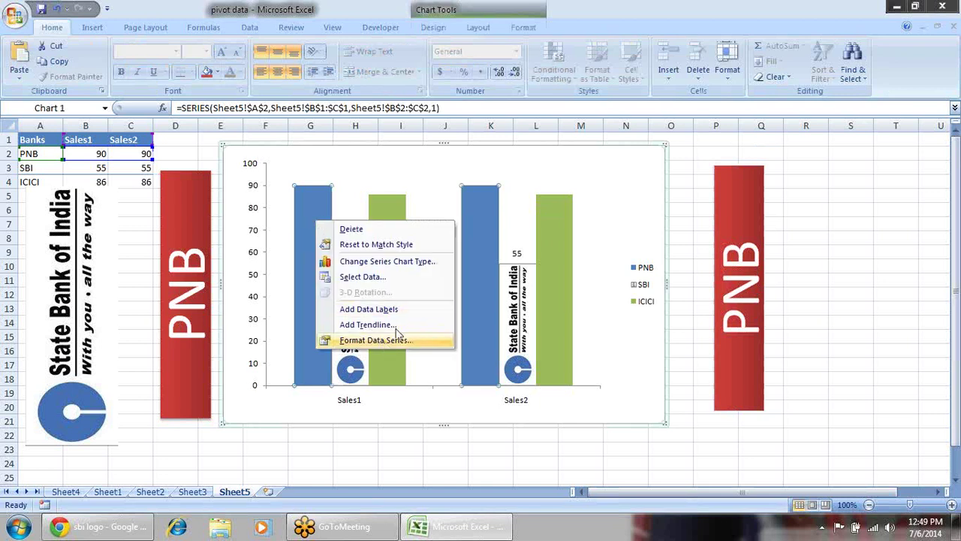
pyautogui.click(376, 399)
pyautogui.click(593, 96)
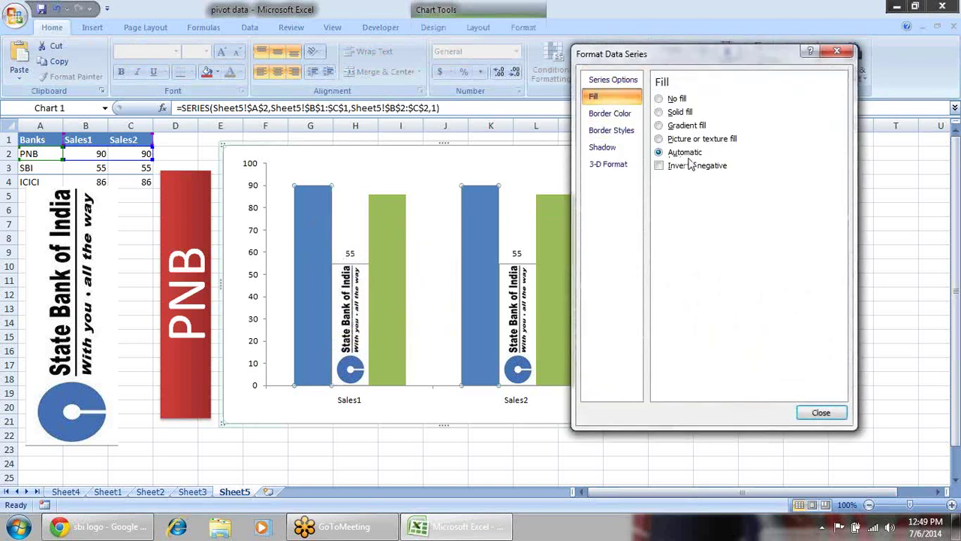
pyautogui.click(702, 139)
pyautogui.click(763, 217)
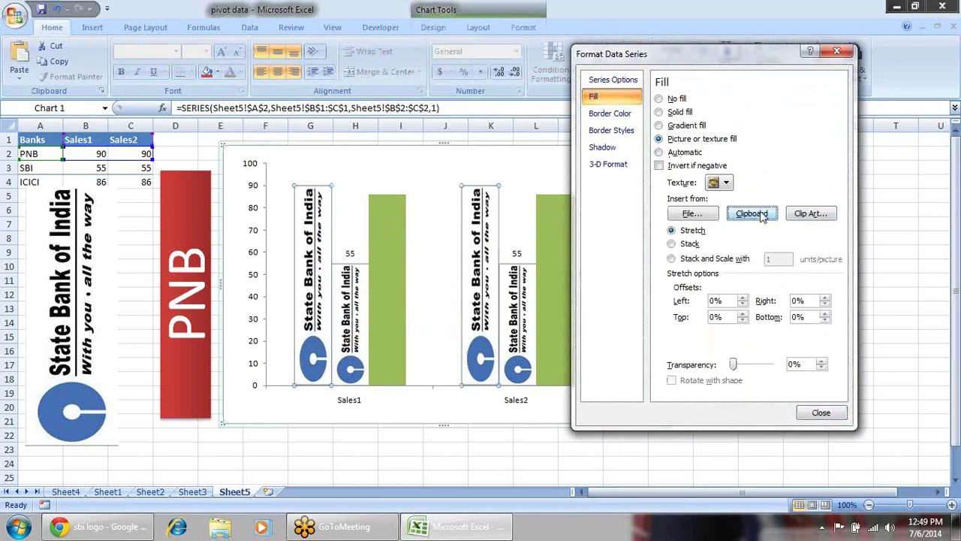
pyautogui.click(820, 413)
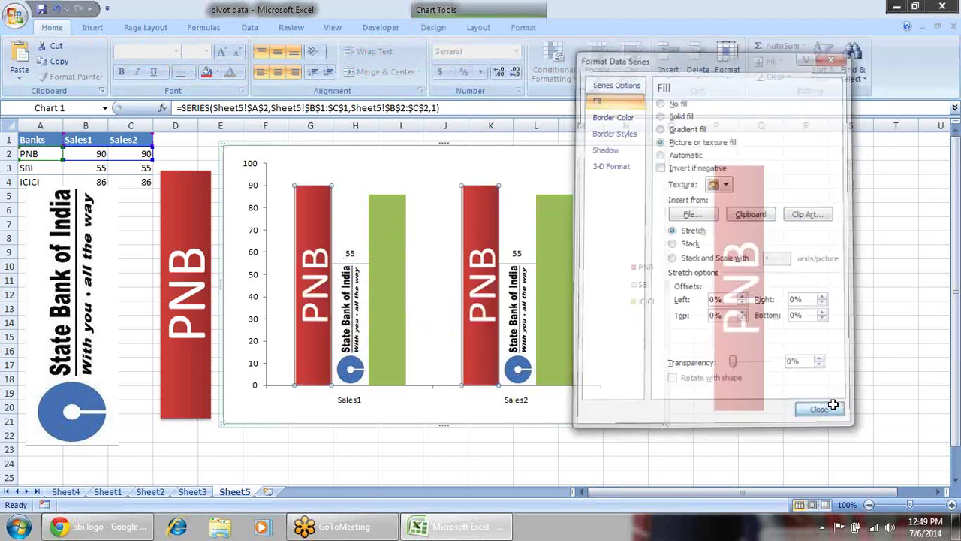
# - Delete the cropped PNB picture, the red PNB rectangle and the State Bank of India picture
pyautogui.click(856, 310)
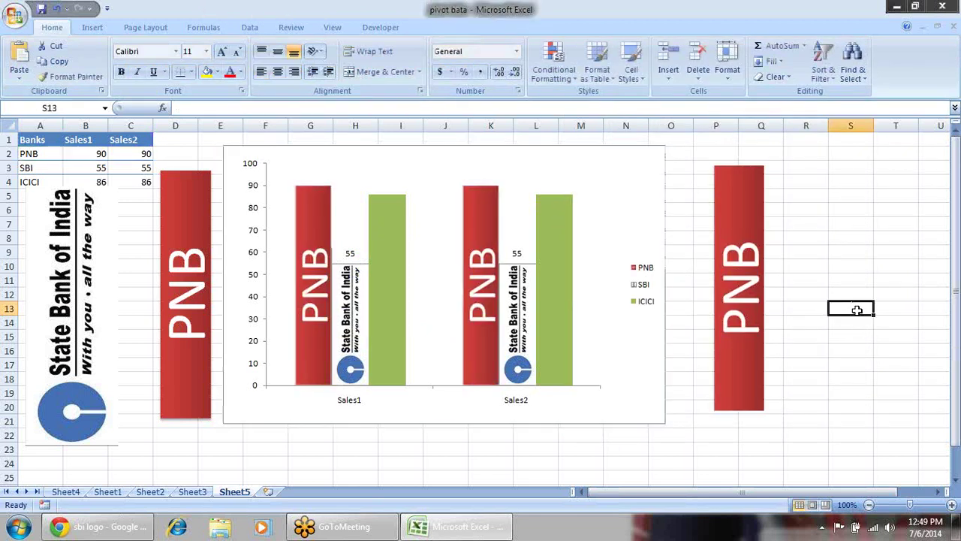
pyautogui.click(754, 261)
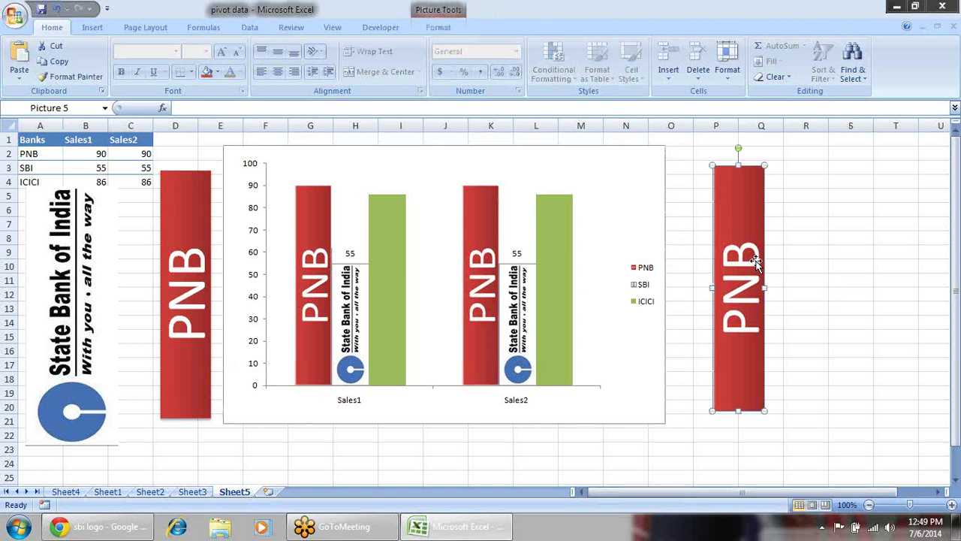
pyautogui.press('Delete')
pyautogui.click(184, 289)
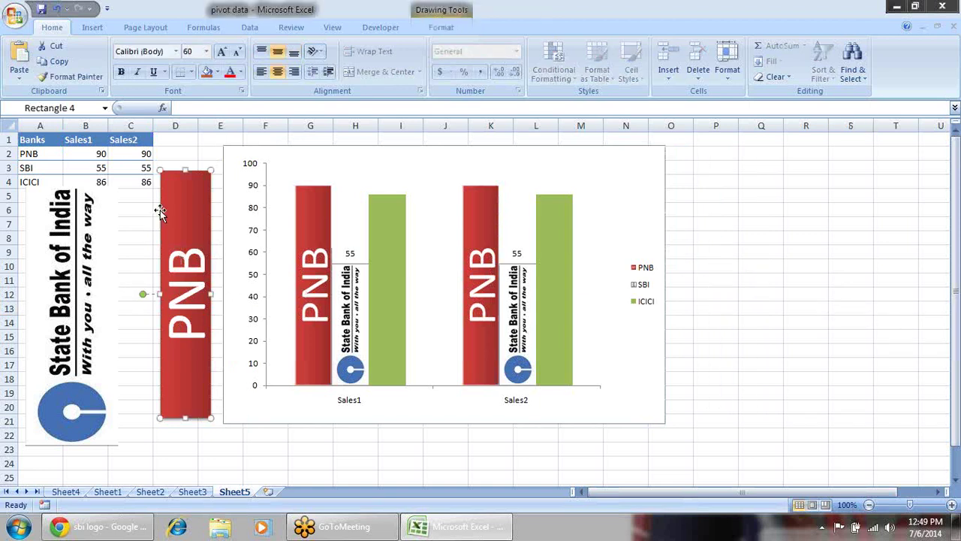
pyautogui.press('Delete')
pyautogui.click(96, 236)
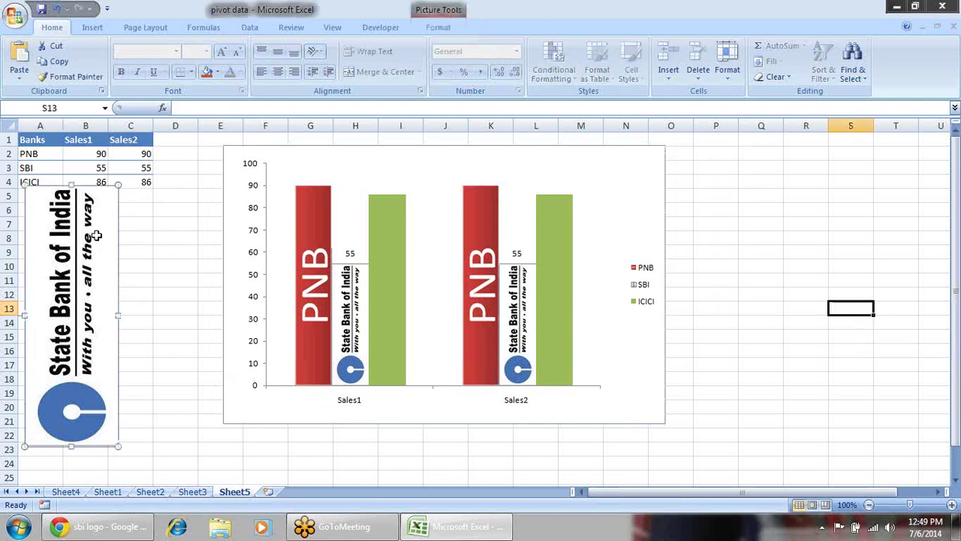
pyautogui.press('Delete')
pyautogui.click(747, 223)
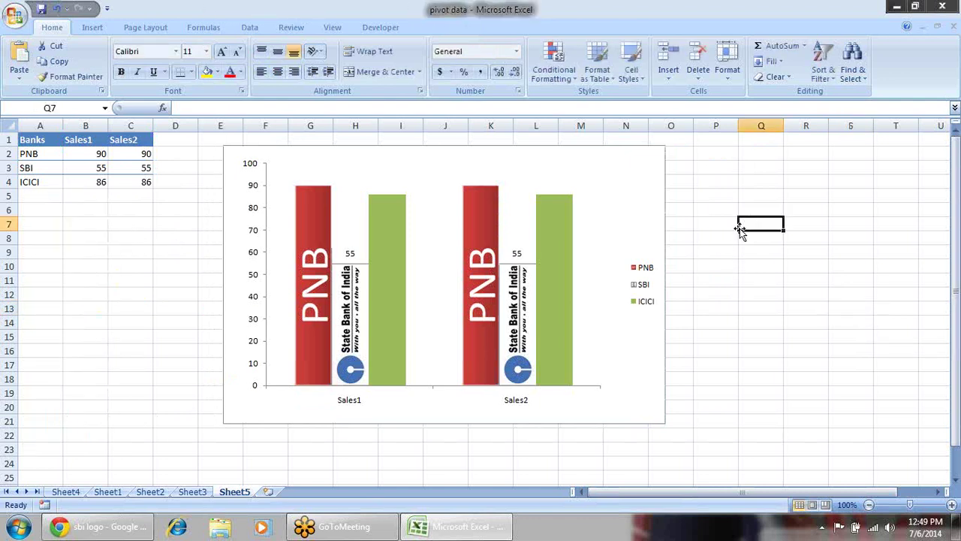
# - Add value labels to the PNB bars
pyautogui.rightClick(501, 214)
pyautogui.click(560, 299)
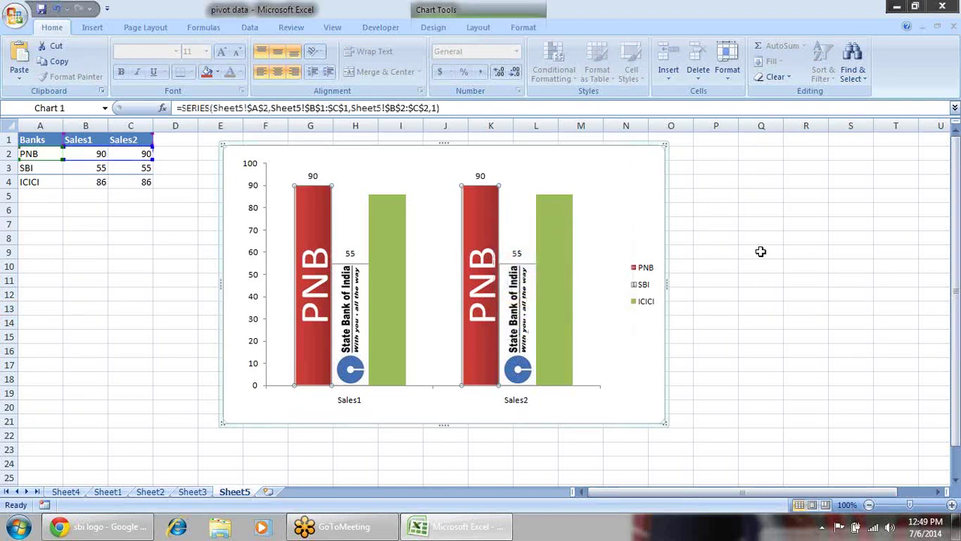
pyautogui.click(762, 239)
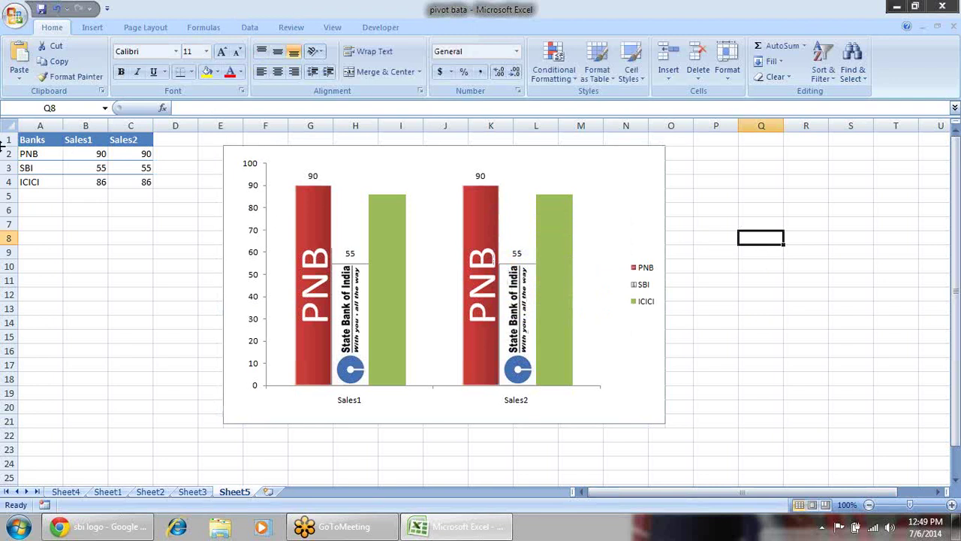
# - Delete row 4 holding the ICICI data, accepting the invalid reference warning
pyautogui.click(5, 180)
pyautogui.hotkey('ctrl', '-')
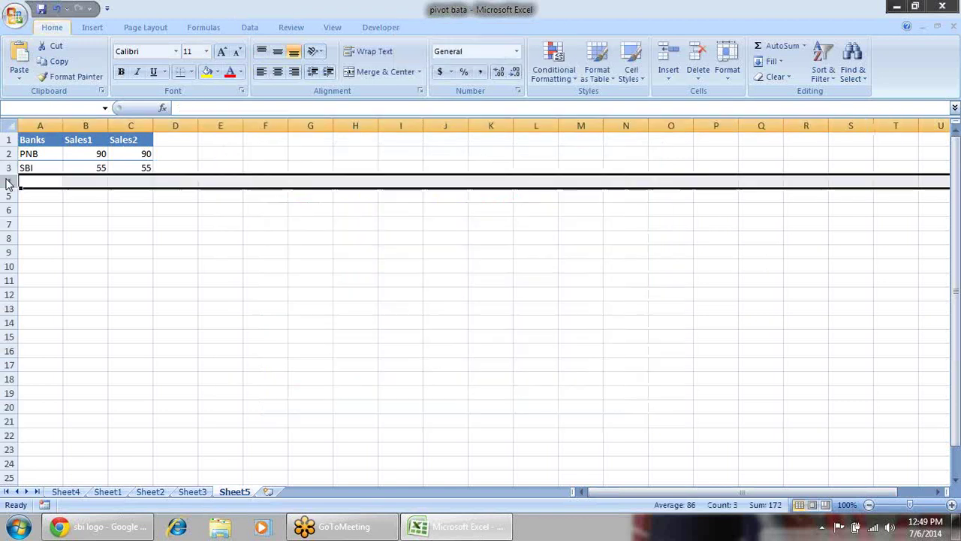
pyautogui.click(486, 301)
pyautogui.click(718, 278)
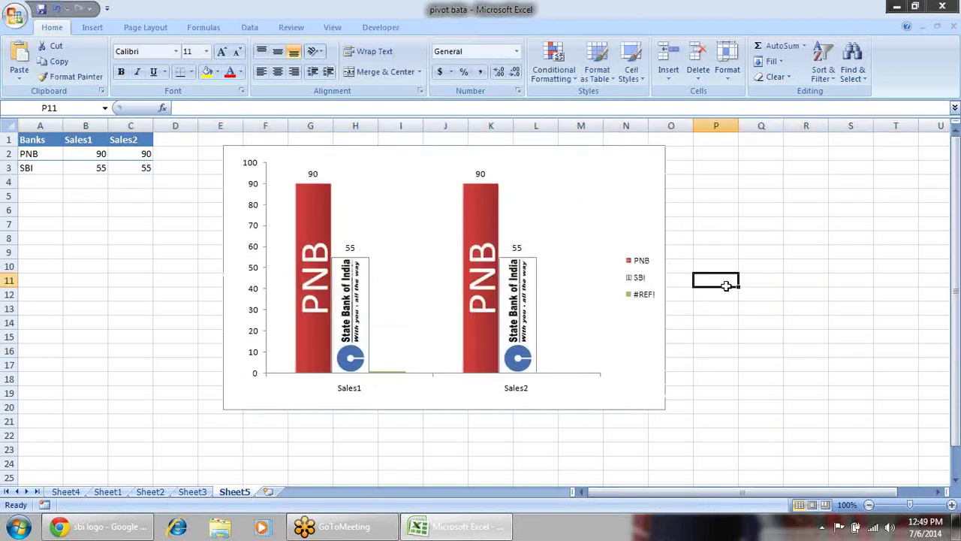
# - Remove the broken #REF! entry from the chart legend
pyautogui.click(644, 299)
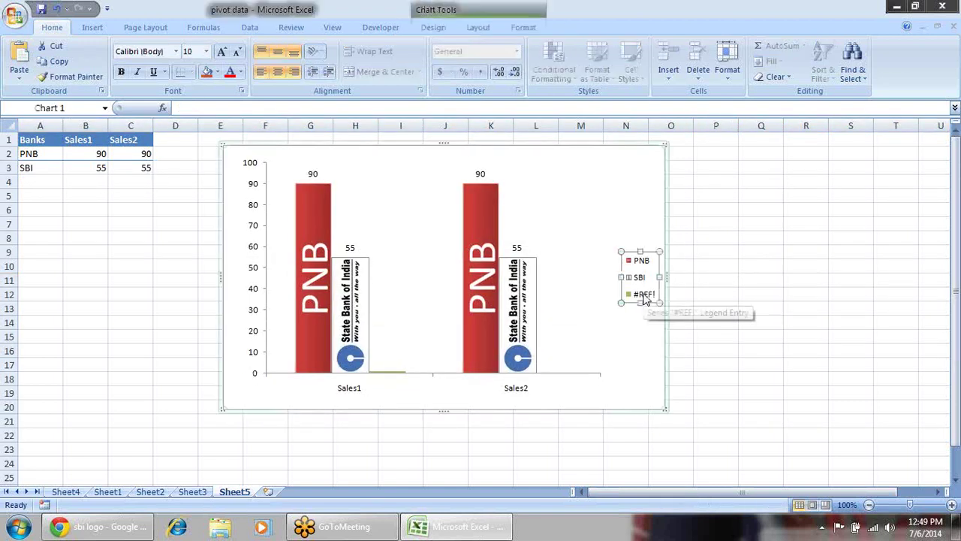
pyautogui.click(645, 298)
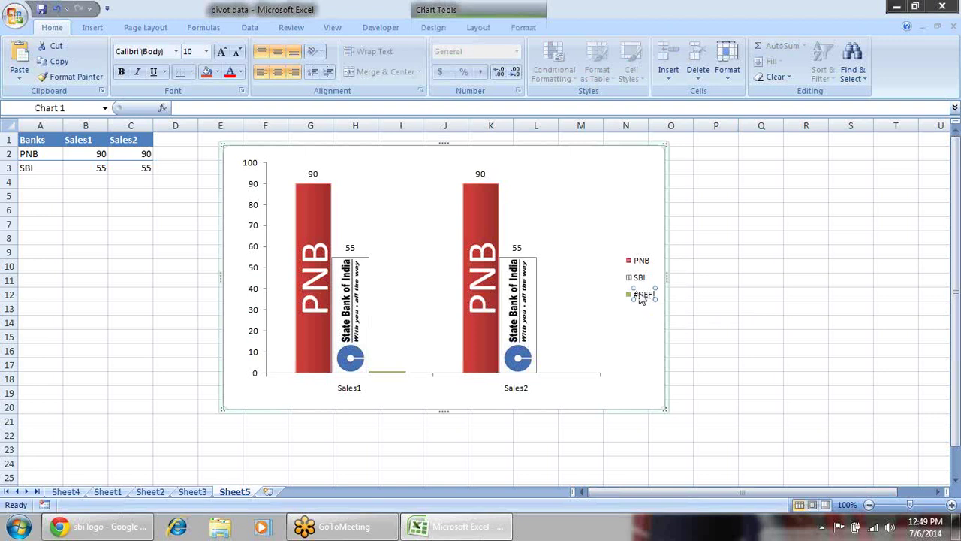
pyautogui.press('Delete')
pyautogui.click(720, 311)
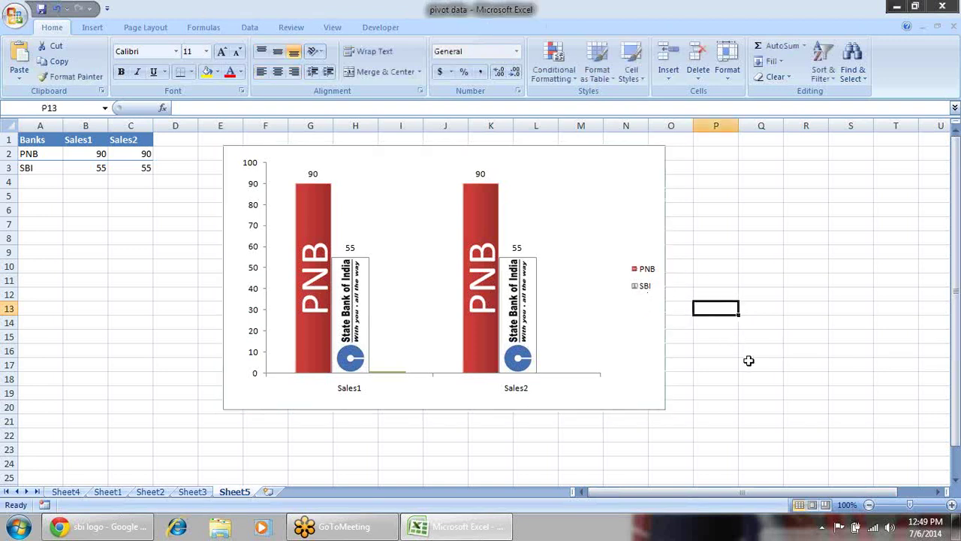
pyautogui.click(376, 363)
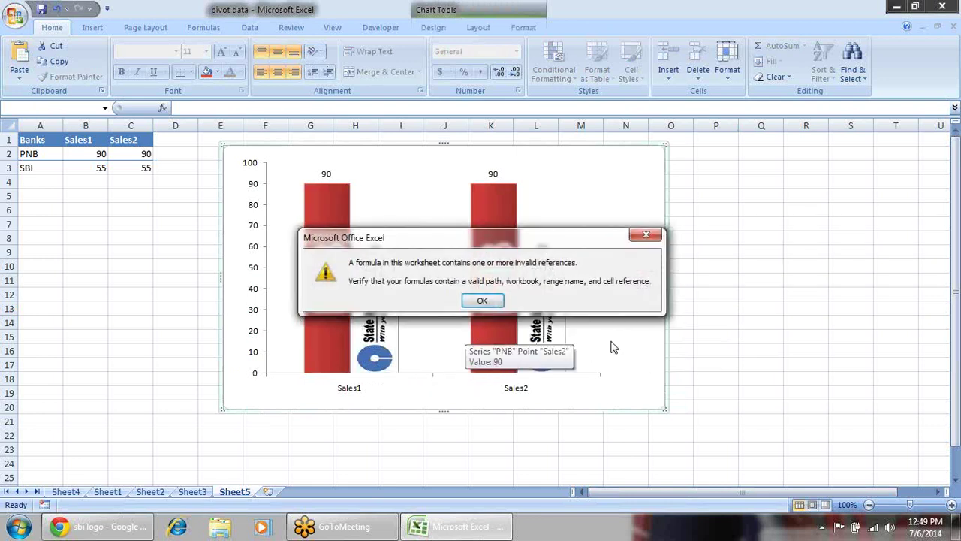
pyautogui.click(490, 301)
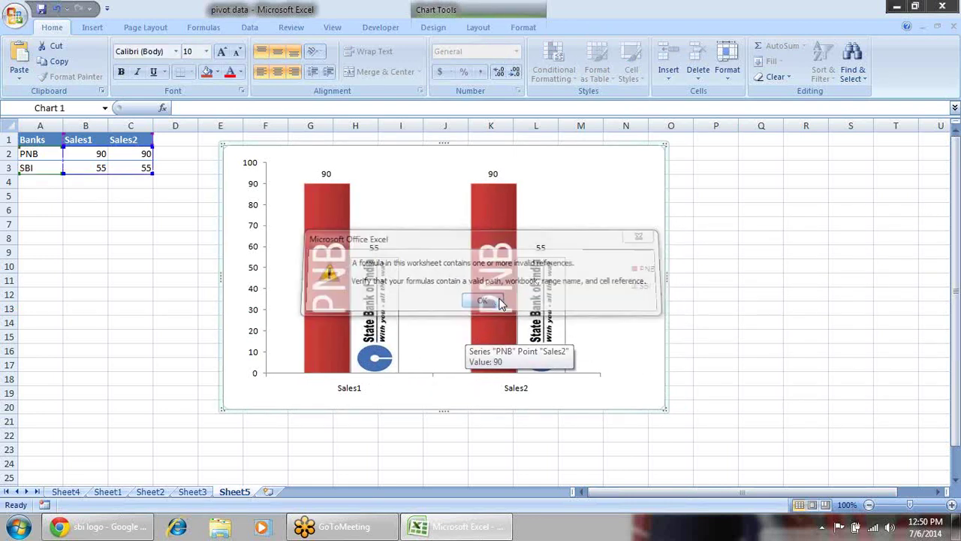
pyautogui.click(587, 372)
pyautogui.click(775, 305)
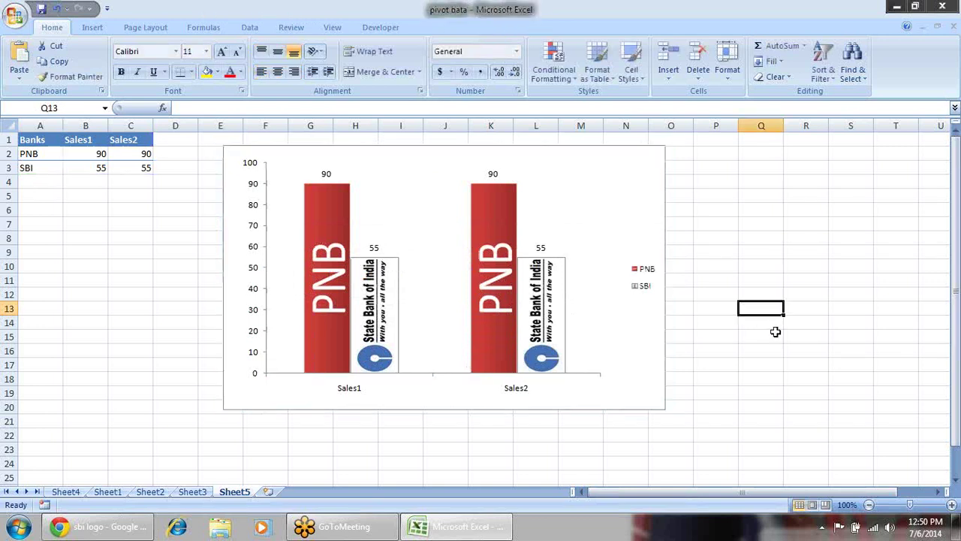
pyautogui.click(584, 220)
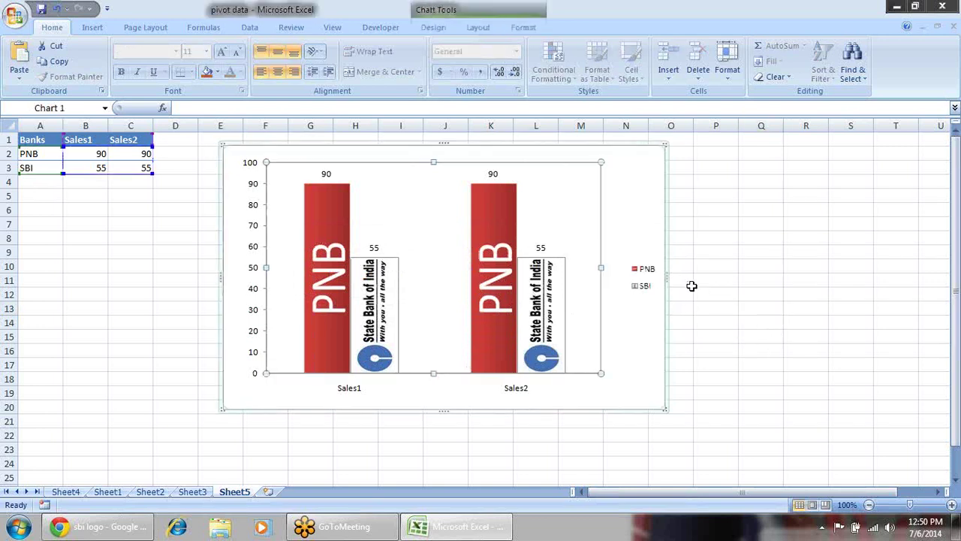
# - Apply a solid light pink fill to the chart area and the plot area
pyautogui.rightClick(636, 172)
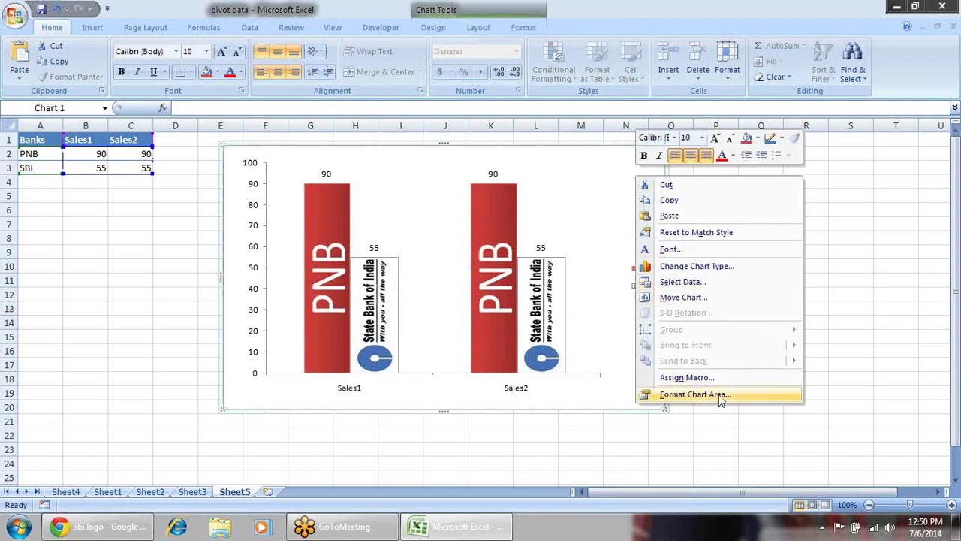
pyautogui.click(695, 394)
pyautogui.click(680, 112)
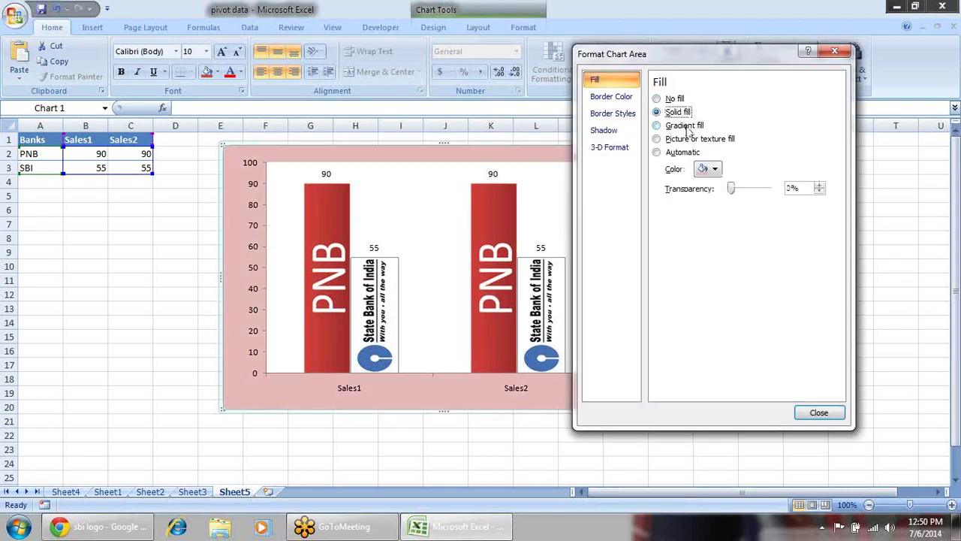
pyautogui.click(393, 192)
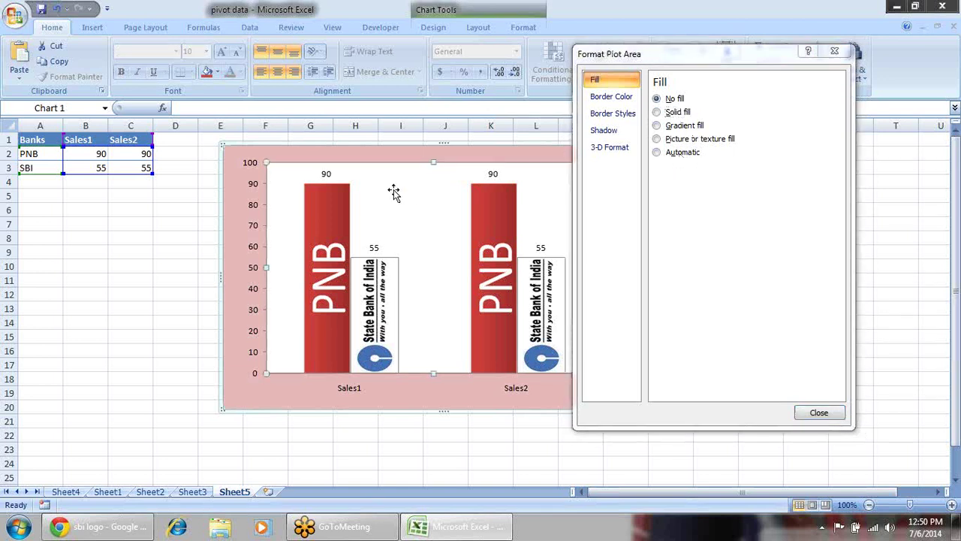
pyautogui.click(834, 50)
pyautogui.click(858, 256)
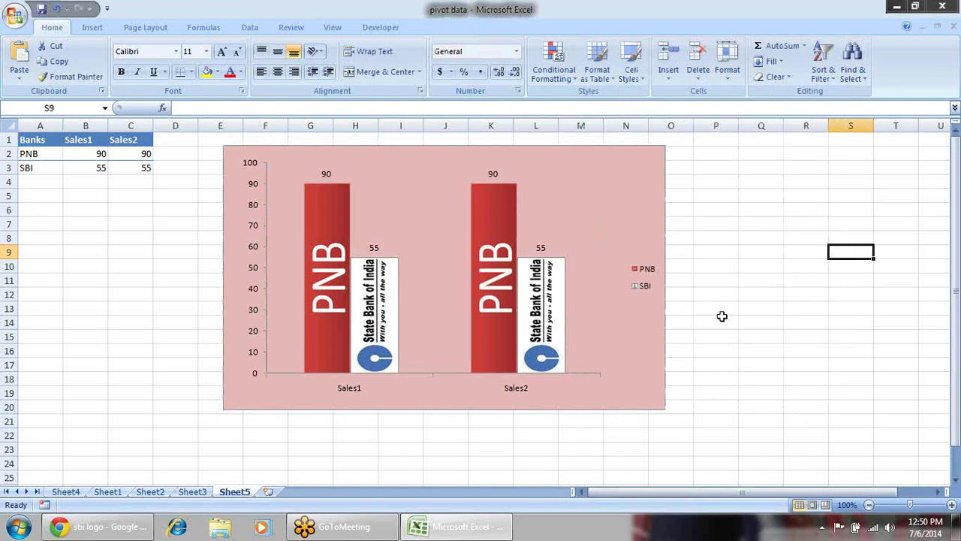
pyautogui.click(714, 347)
# - Copy the PNB/SBI table A1:C3 onto a new Sheet6 and change PNB's Sales1 in B2 to 60
pyautogui.moveTo(43, 141); pyautogui.dragTo(146, 167)
pyautogui.hotkey('ctrl', 'c')
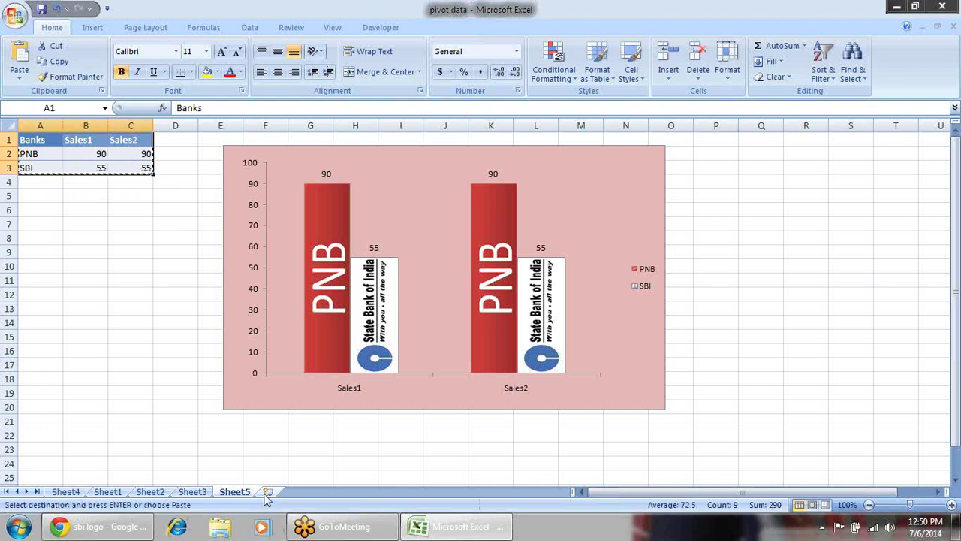
pyautogui.click(267, 491)
pyautogui.hotkey('ctrl', 'v')
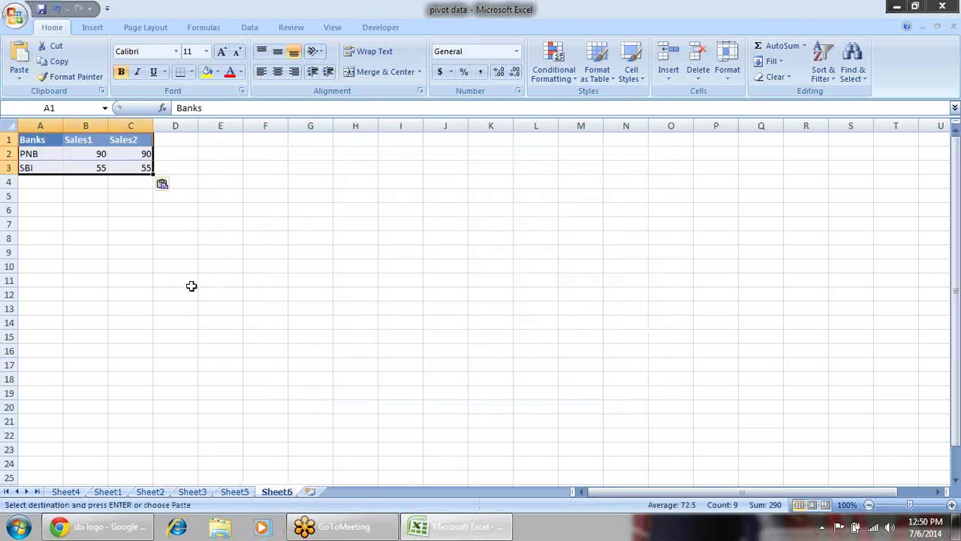
pyautogui.click(105, 156)
pyautogui.click(100, 166)
pyautogui.click(102, 153)
pyautogui.write('60')
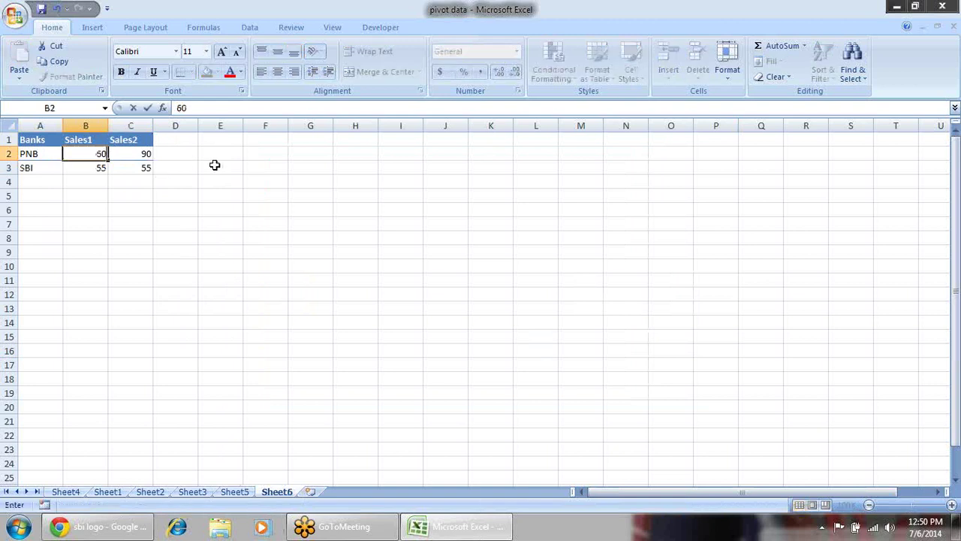
pyautogui.click(211, 167)
# - Insert a clustered column chart of the Sheet6 table A1:C3
pyautogui.moveTo(41, 140); pyautogui.dragTo(120, 166)
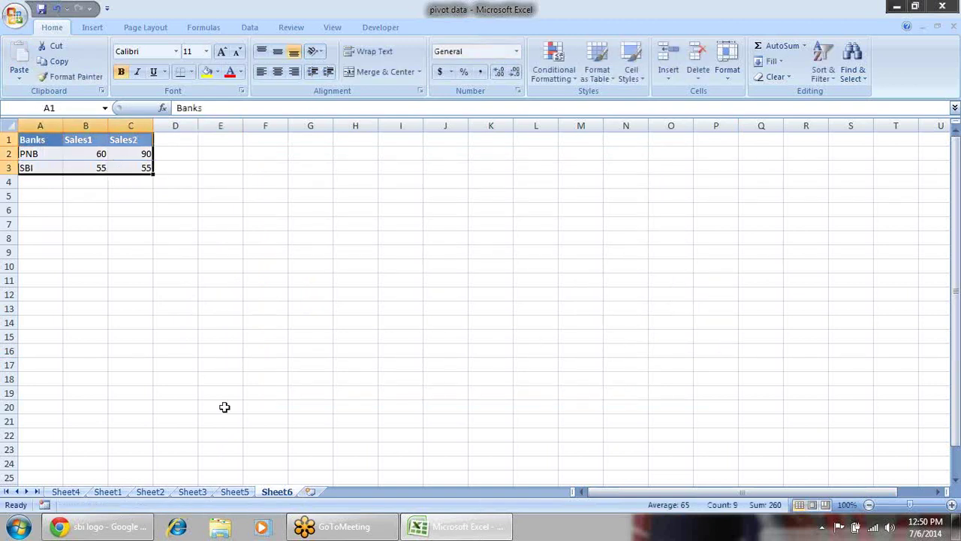
pyautogui.click(246, 492)
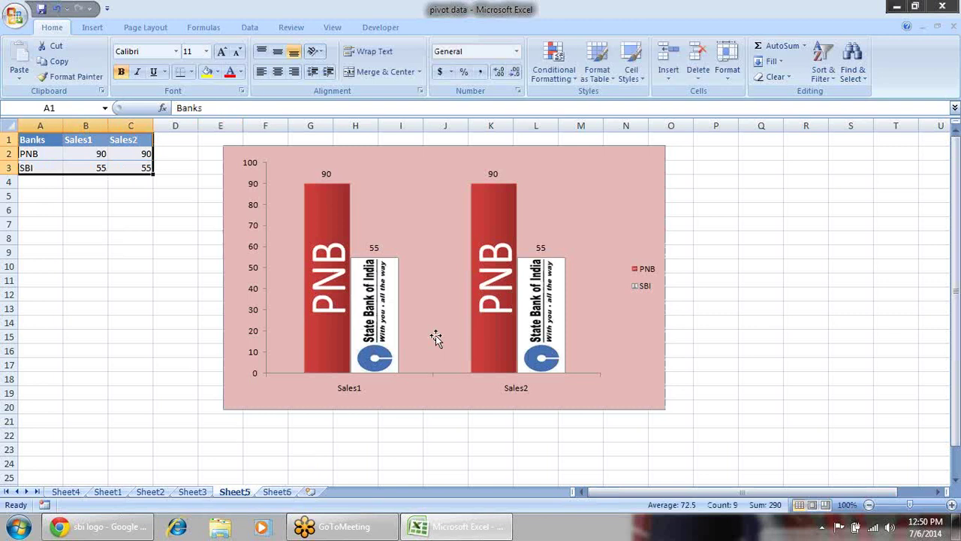
pyautogui.click(284, 493)
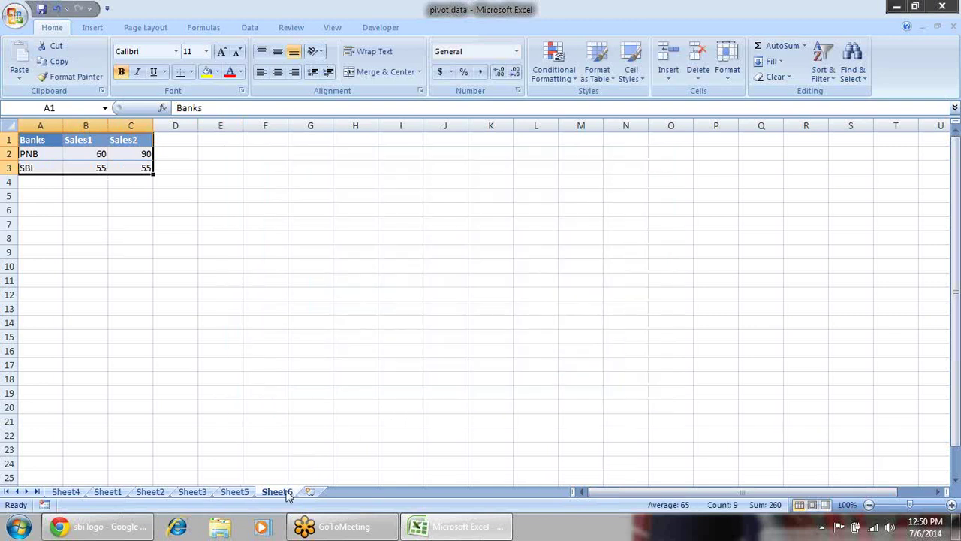
pyautogui.click(87, 28)
pyautogui.click(228, 60)
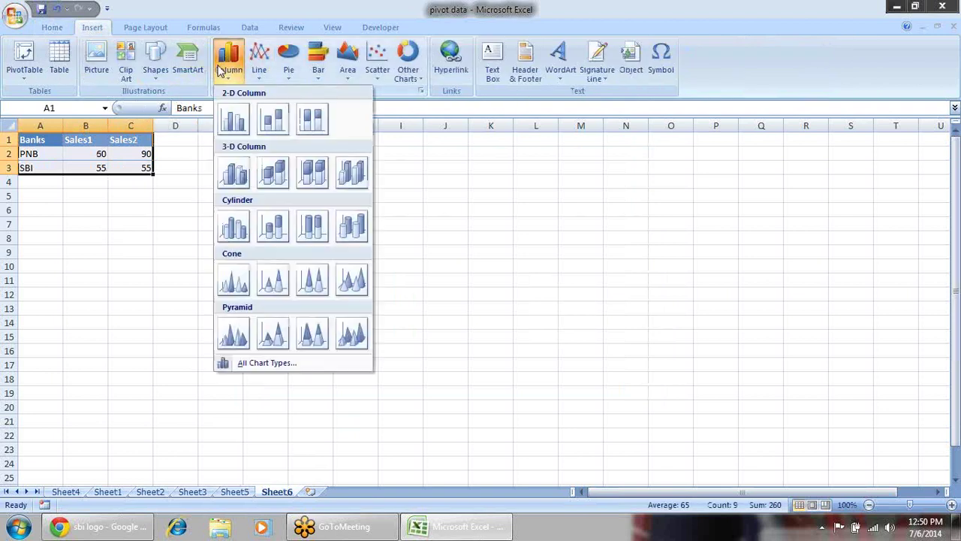
pyautogui.click(243, 118)
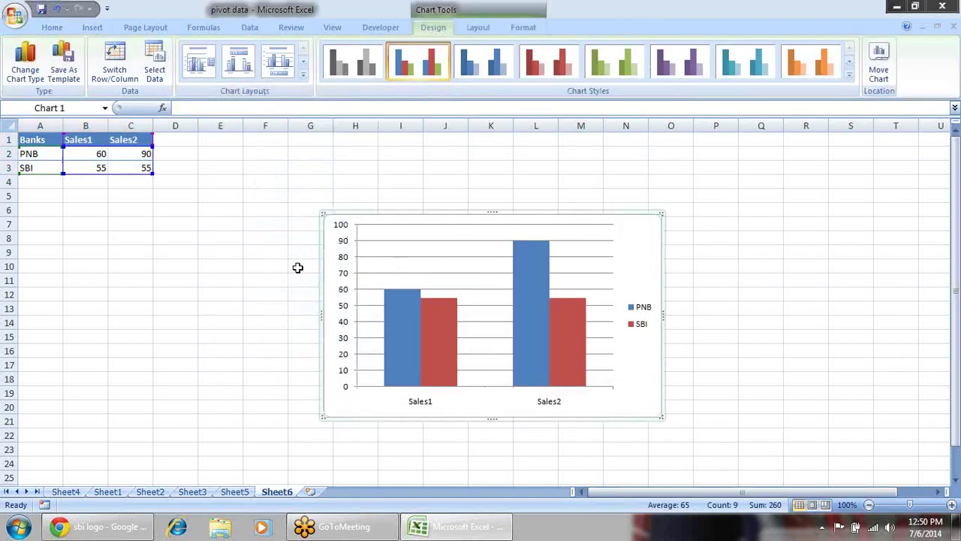
# - Select the pink picture-filled chart on Sheet5 to copy it, then return to Sheet6
pyautogui.click(231, 492)
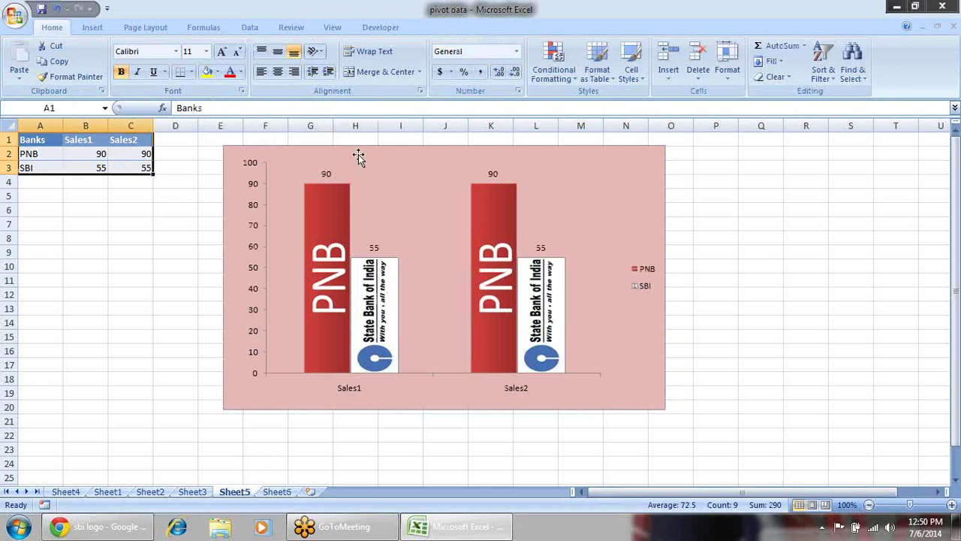
pyautogui.click(358, 154)
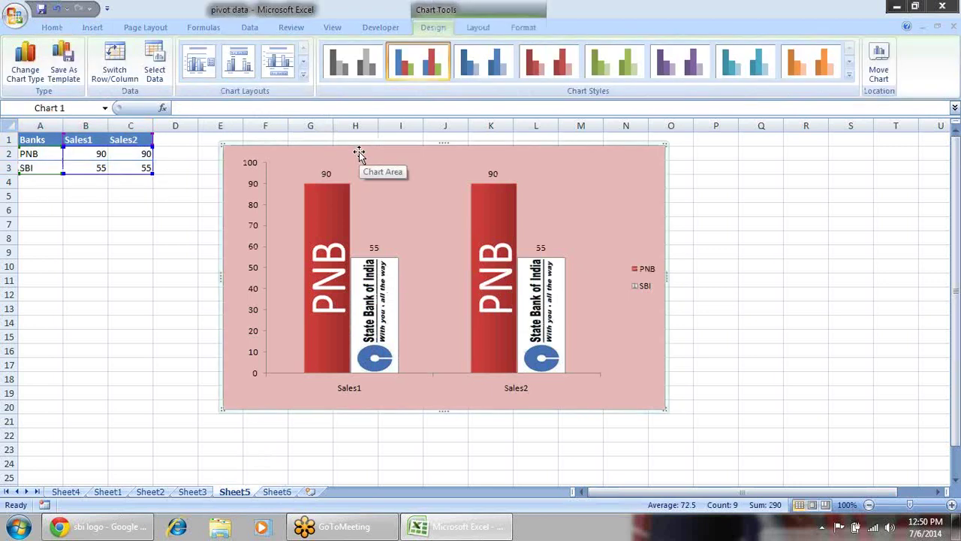
pyautogui.click(276, 492)
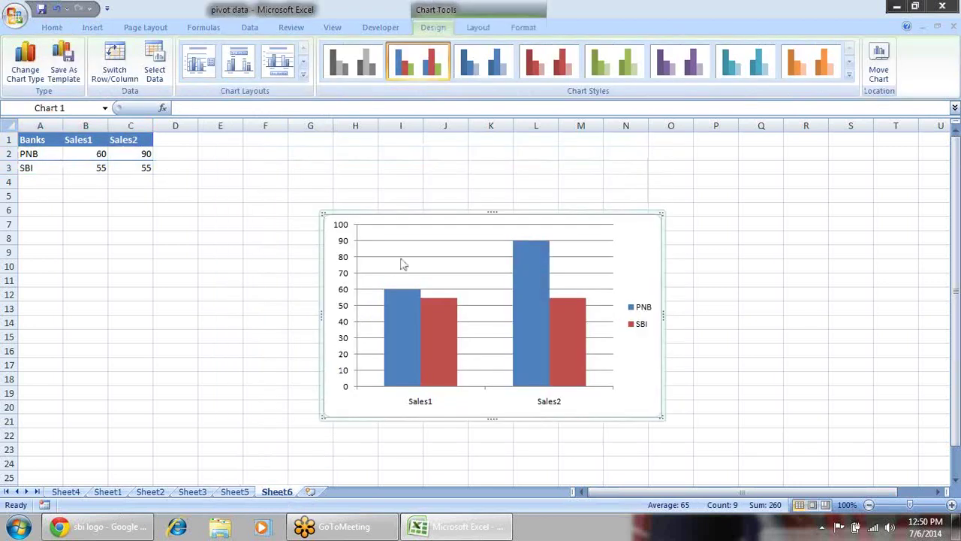
# - Paste only the copied chart's formats onto the new Sheet6 column chart via Paste Special
pyautogui.click(404, 222)
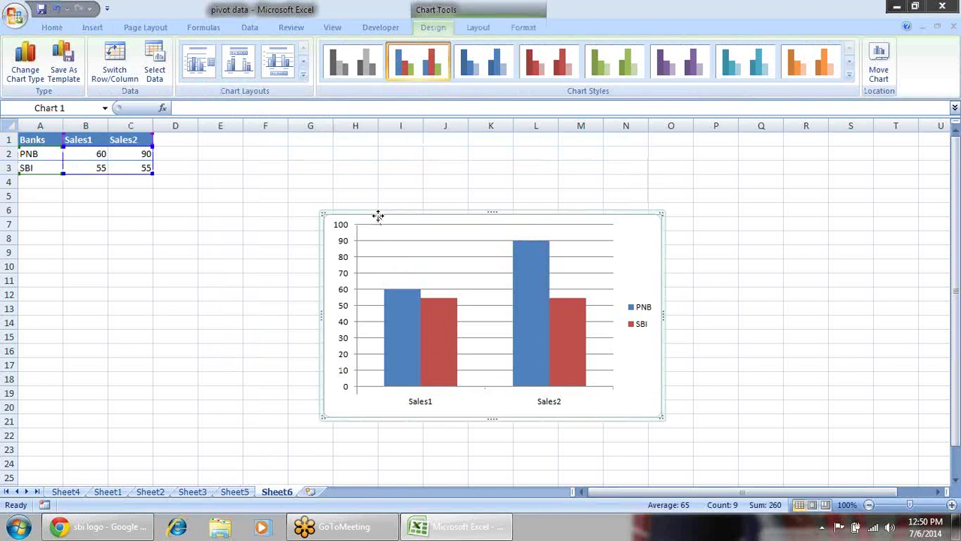
pyautogui.click(54, 28)
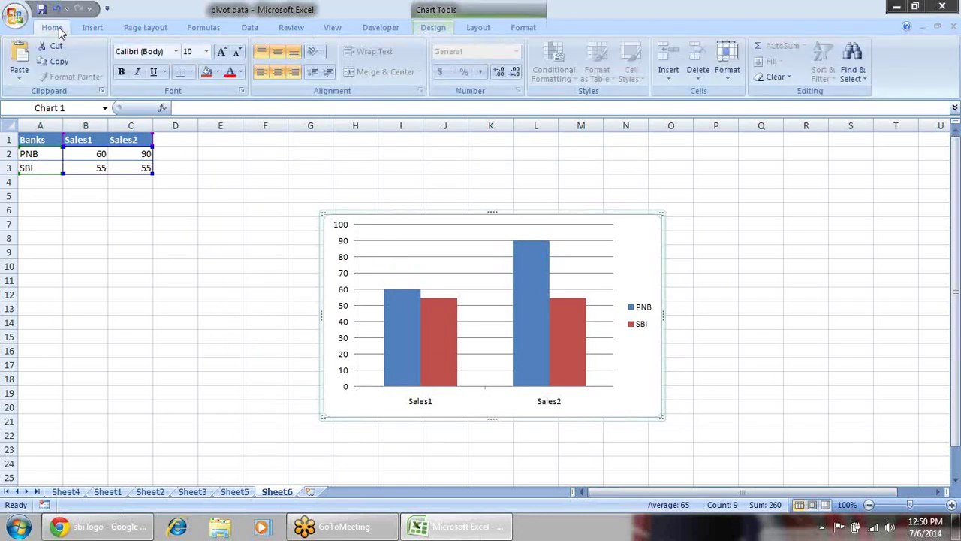
pyautogui.click(20, 78)
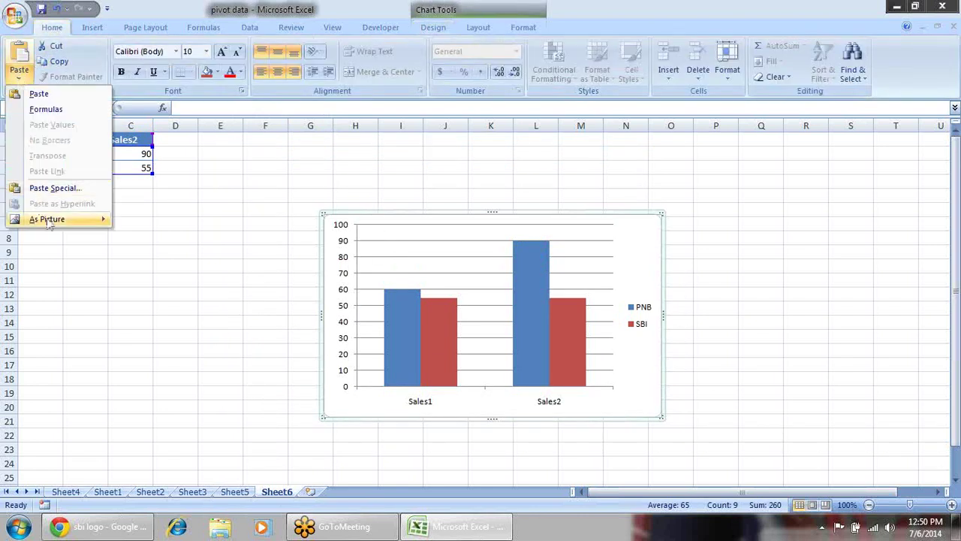
pyautogui.moveTo(48, 219)
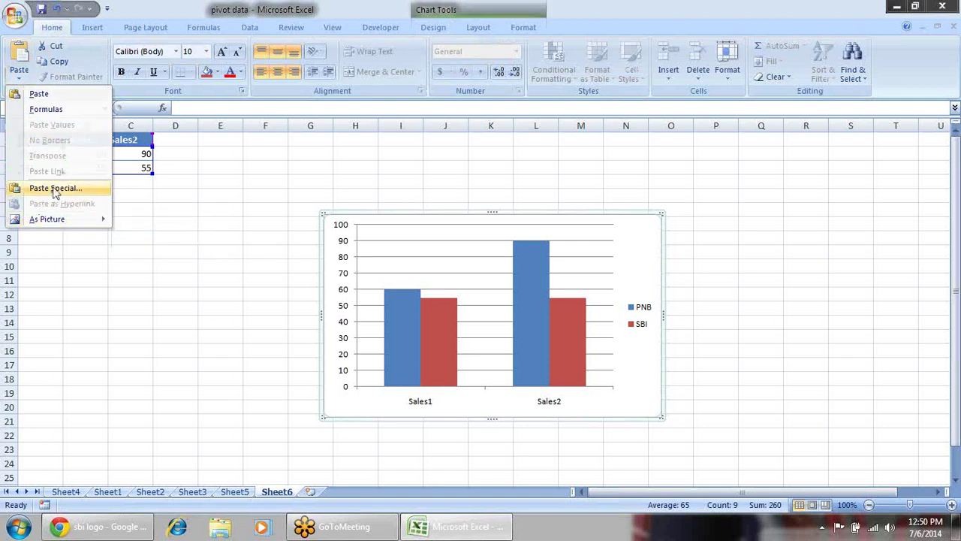
pyautogui.click(53, 187)
pyautogui.moveTo(439, 246); pyautogui.dragTo(171, 144)
pyautogui.click(189, 192)
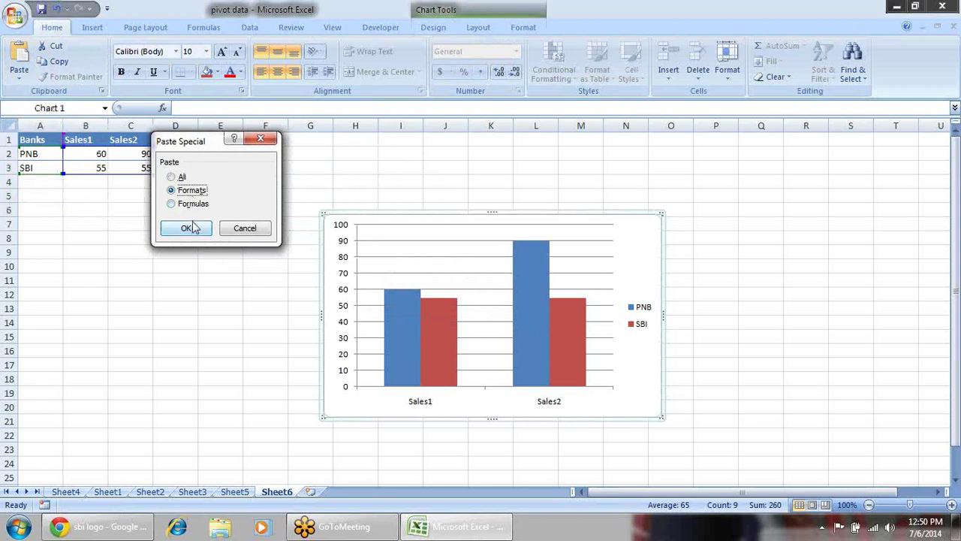
pyautogui.click(200, 233)
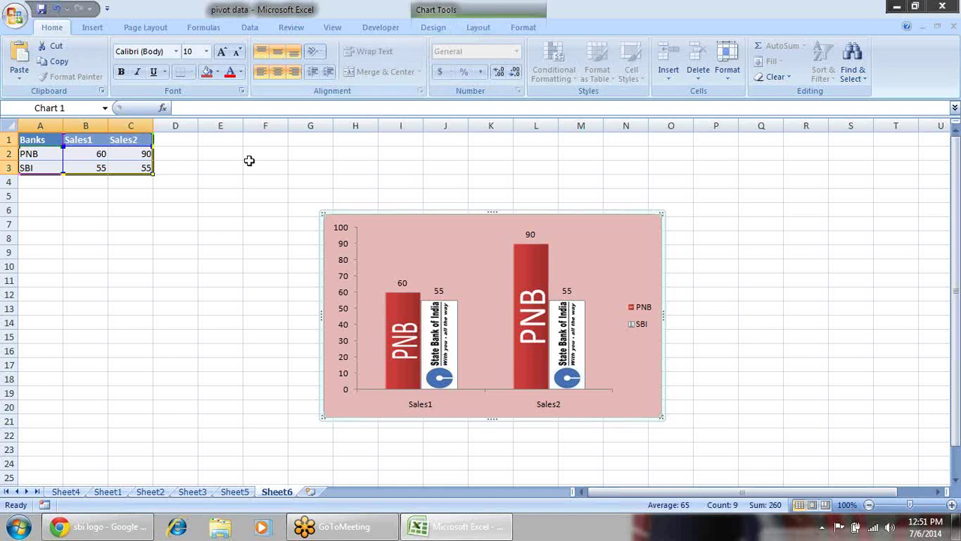
# - Delete the column chart on Sheet6 and the picture chart on Sheet5
pyautogui.click(253, 208)
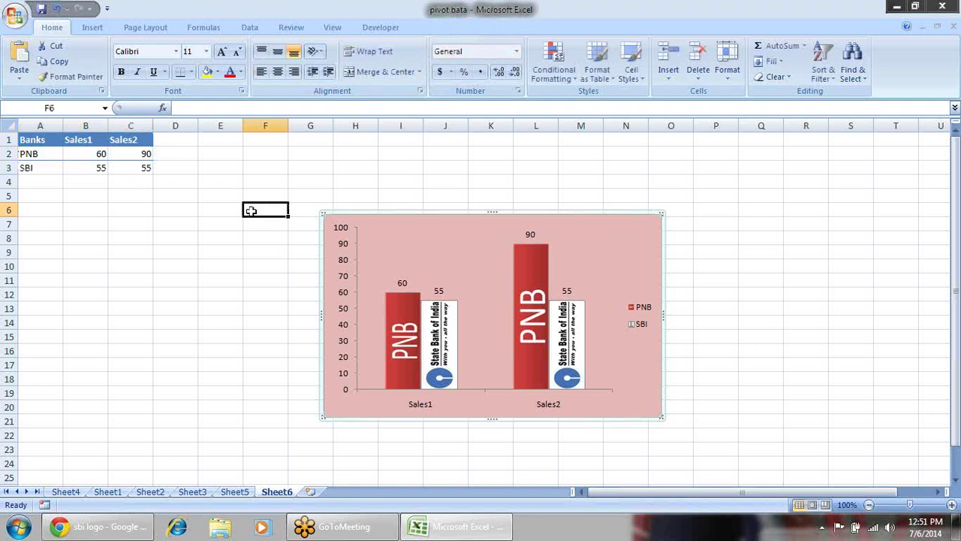
pyautogui.click(241, 492)
pyautogui.click(197, 491)
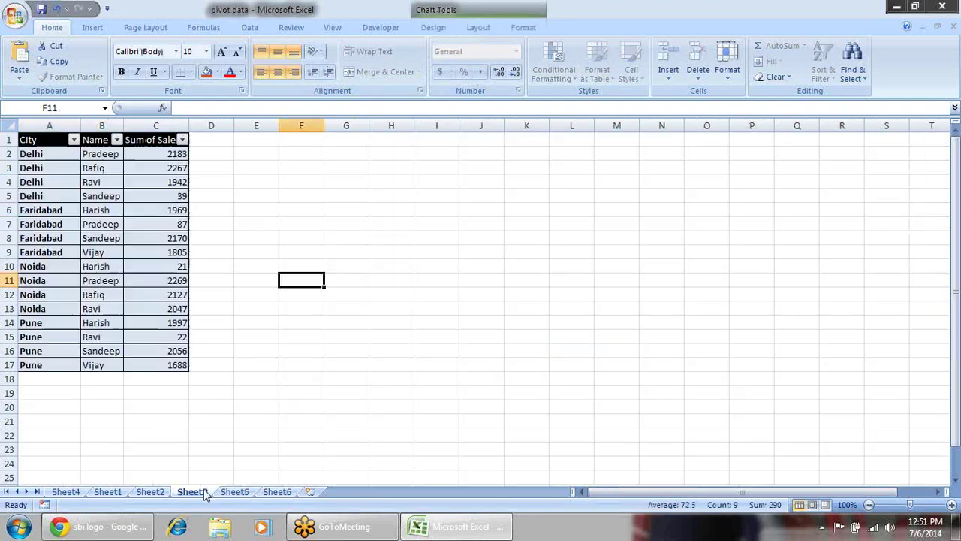
pyautogui.click(277, 492)
pyautogui.click(745, 378)
pyautogui.click(668, 363)
pyautogui.click(641, 346)
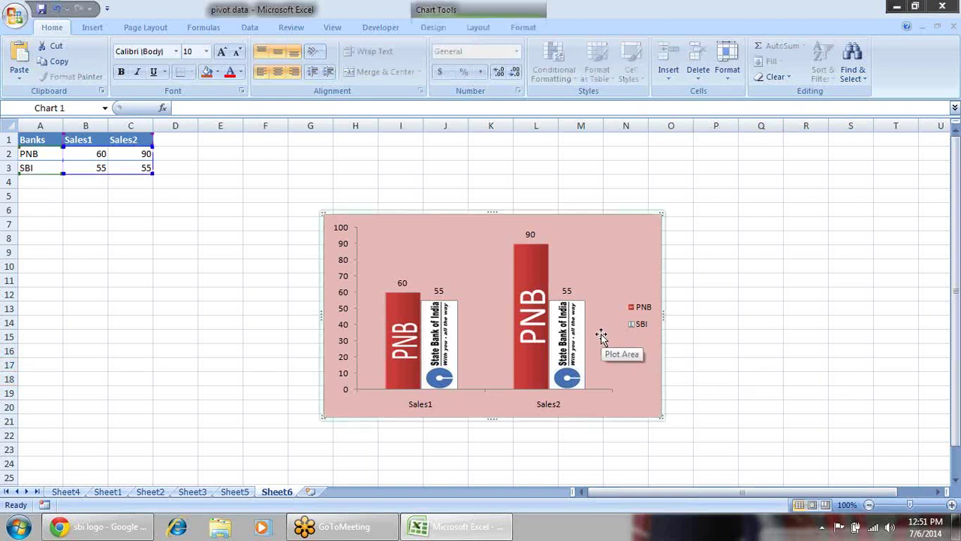
pyautogui.press('Delete')
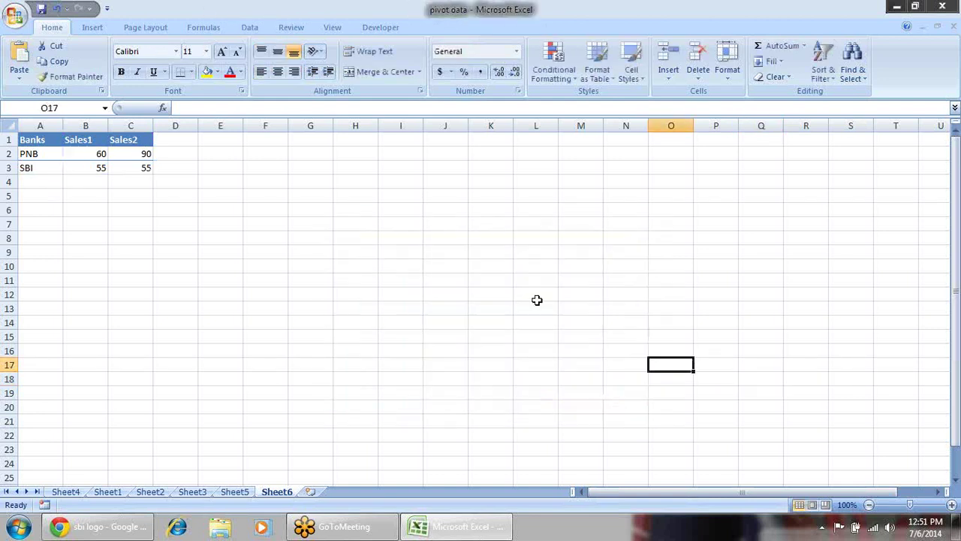
pyautogui.click(234, 492)
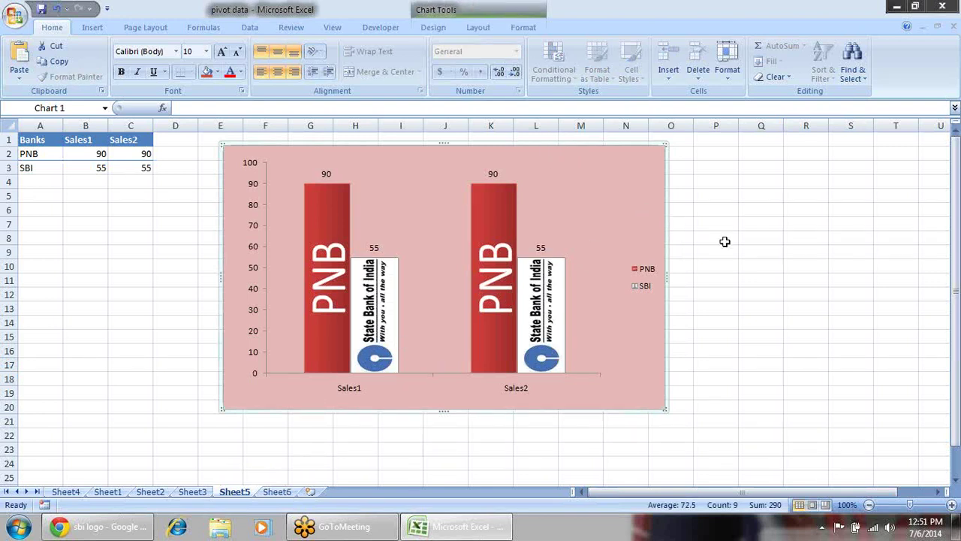
pyautogui.press('Delete')
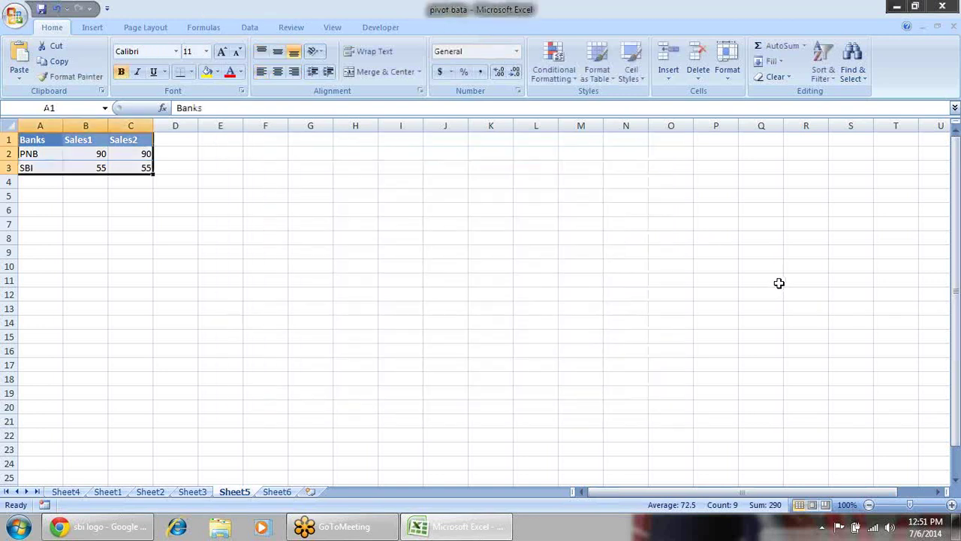
pyautogui.click(492, 379)
pyautogui.click(277, 492)
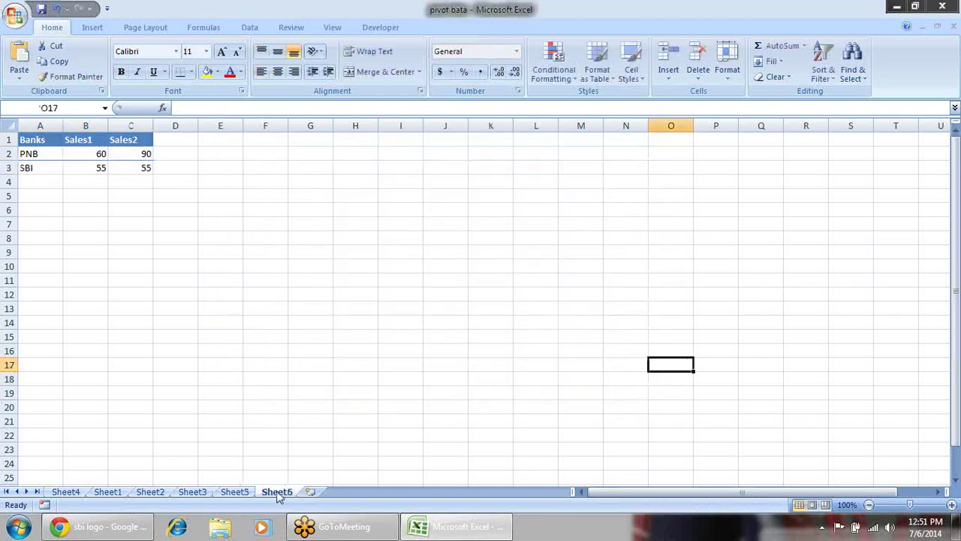
# - Copy Name, City and Sales1 for the first six rows (B1:D7) from Sheet1 into a new Sheet7
pyautogui.click(107, 492)
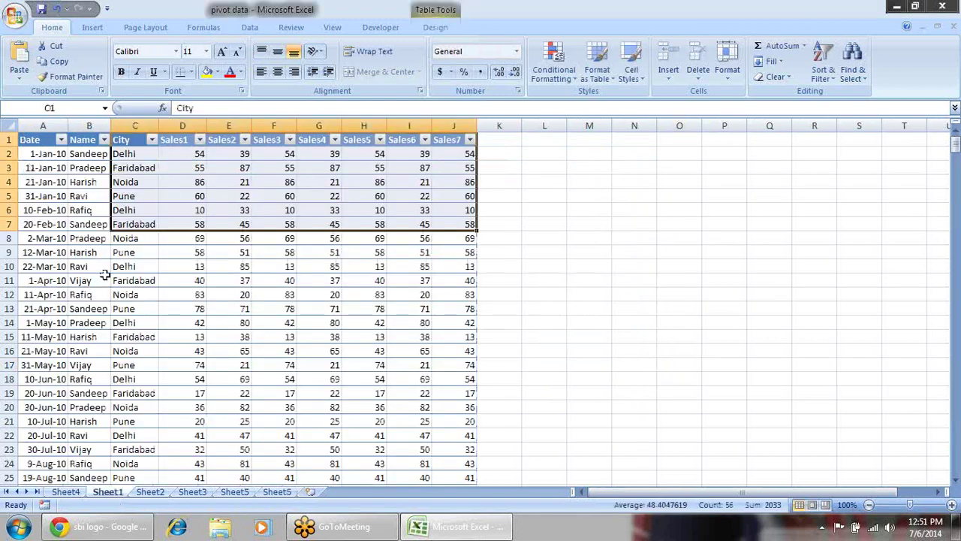
pyautogui.click(131, 252)
pyautogui.moveTo(87, 138); pyautogui.dragTo(194, 223)
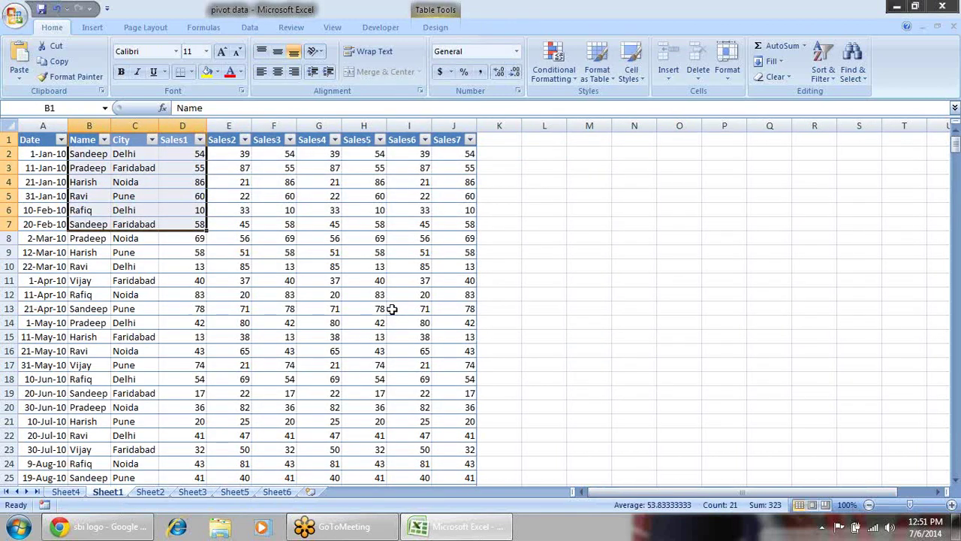
pyautogui.hotkey('ctrl', 'c')
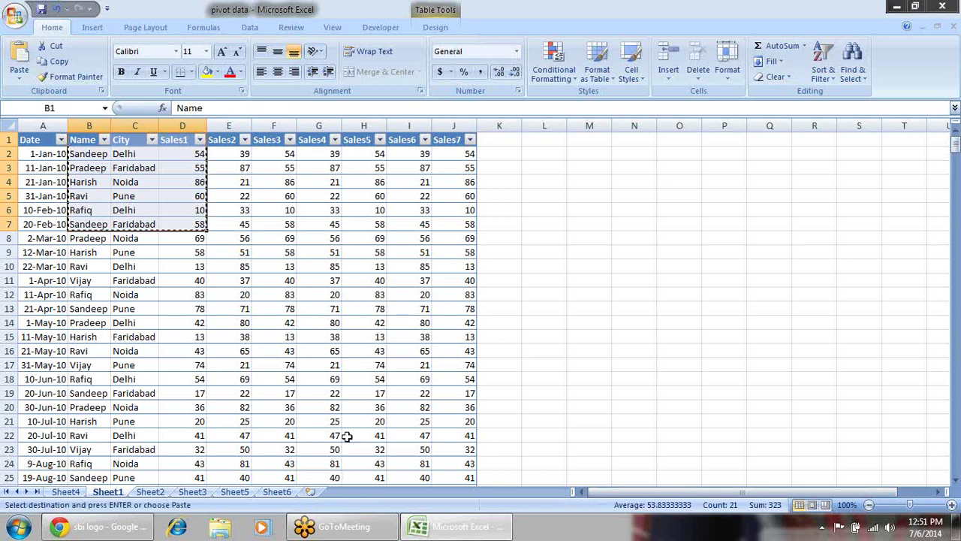
pyautogui.click(310, 492)
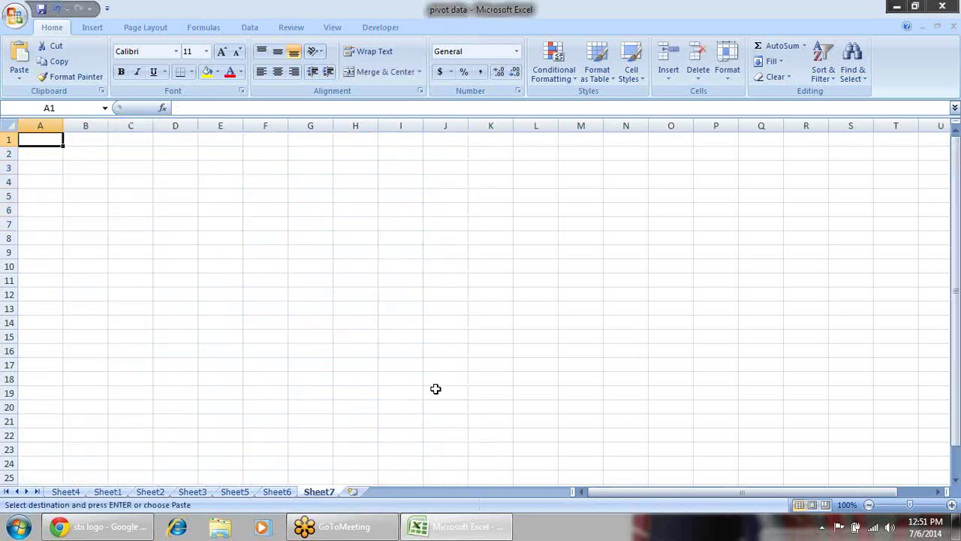
pyautogui.hotkey('ctrl', 'v')
# - Delete the City column and select the Name and Sales1 data A1:B7
pyautogui.click(87, 125)
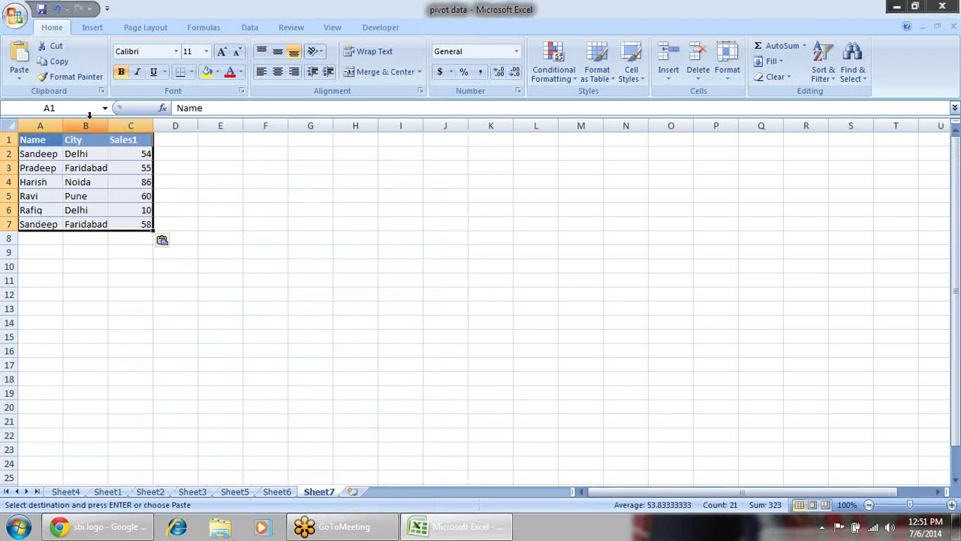
pyautogui.rightClick(90, 122)
pyautogui.click(118, 207)
pyautogui.click(361, 251)
pyautogui.click(174, 213)
pyautogui.moveTo(44, 140); pyautogui.dragTo(94, 224)
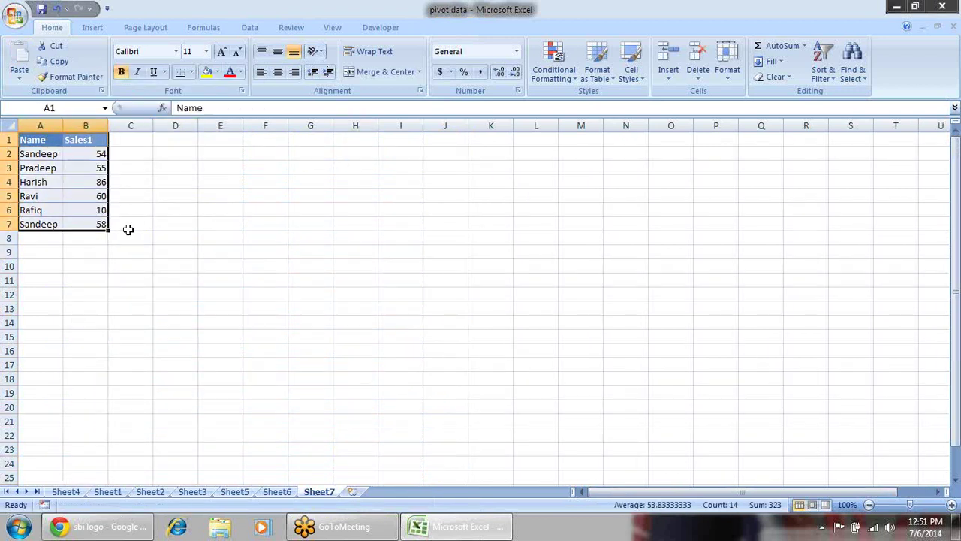
pyautogui.click(101, 28)
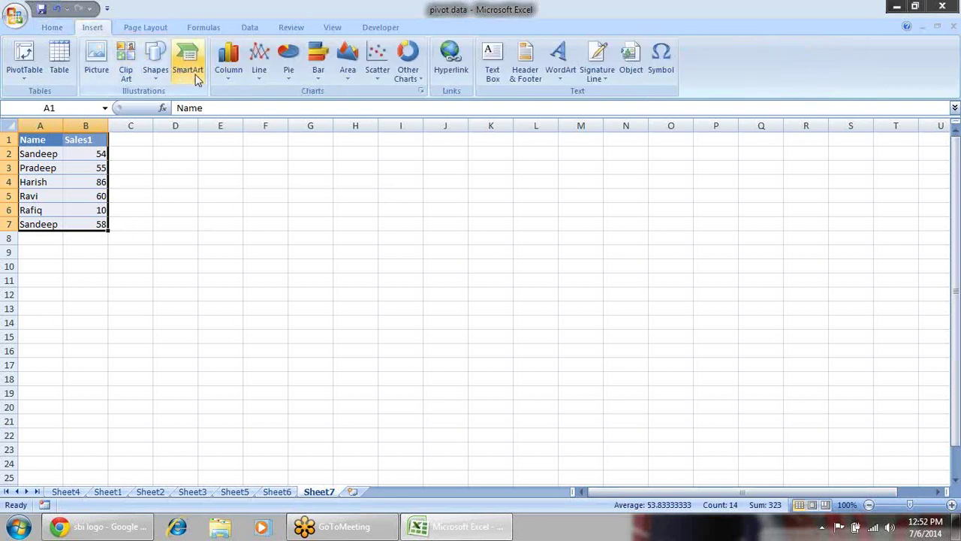
# - Insert a 2-D pie chart of the Name and Sales1 data
pyautogui.click(227, 75)
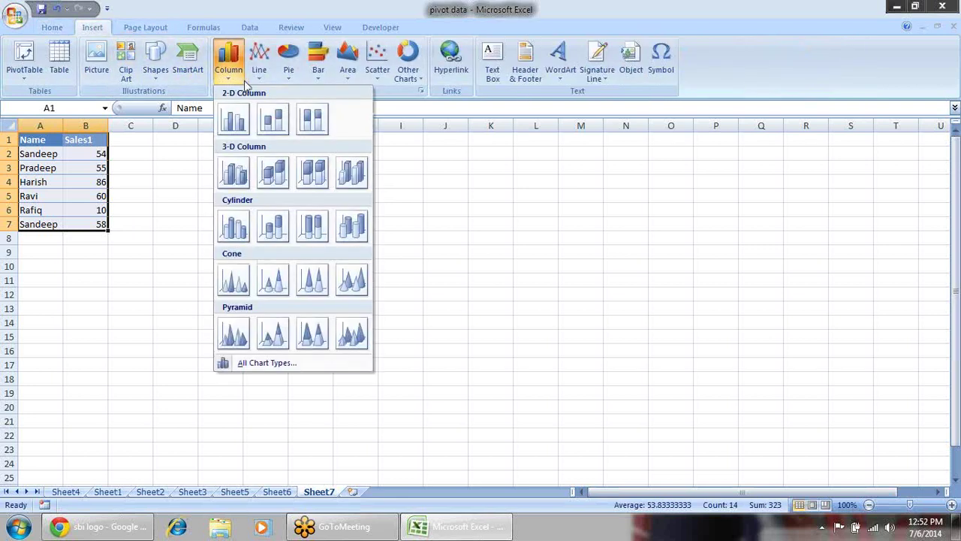
pyautogui.click(287, 74)
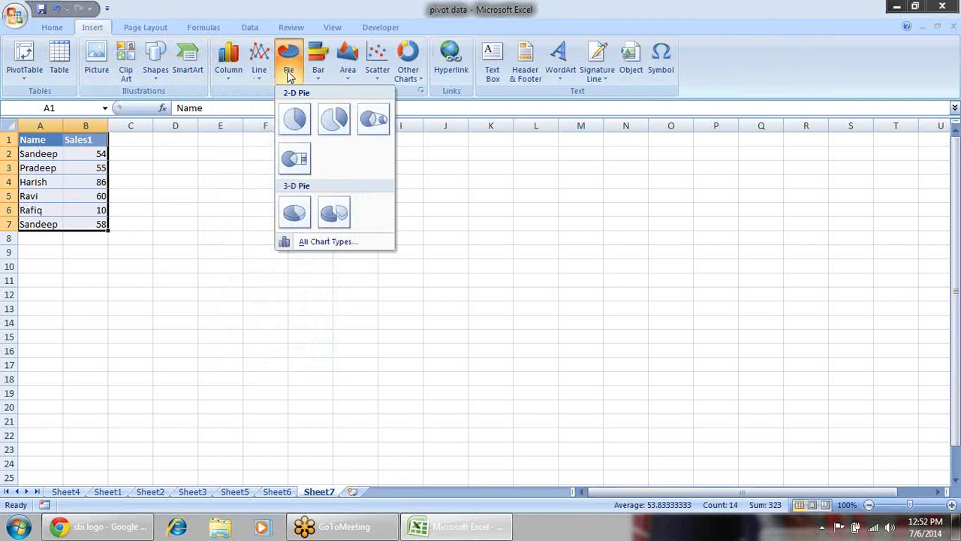
pyautogui.click(295, 119)
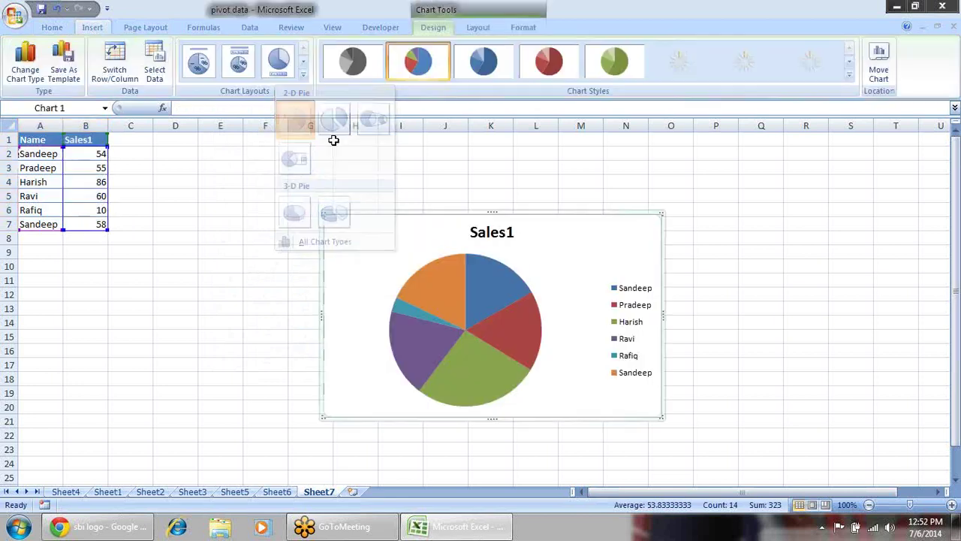
# - Add data labels to the pie slices, trying percentages but keeping the sales values
pyautogui.rightClick(503, 287)
pyautogui.click(574, 372)
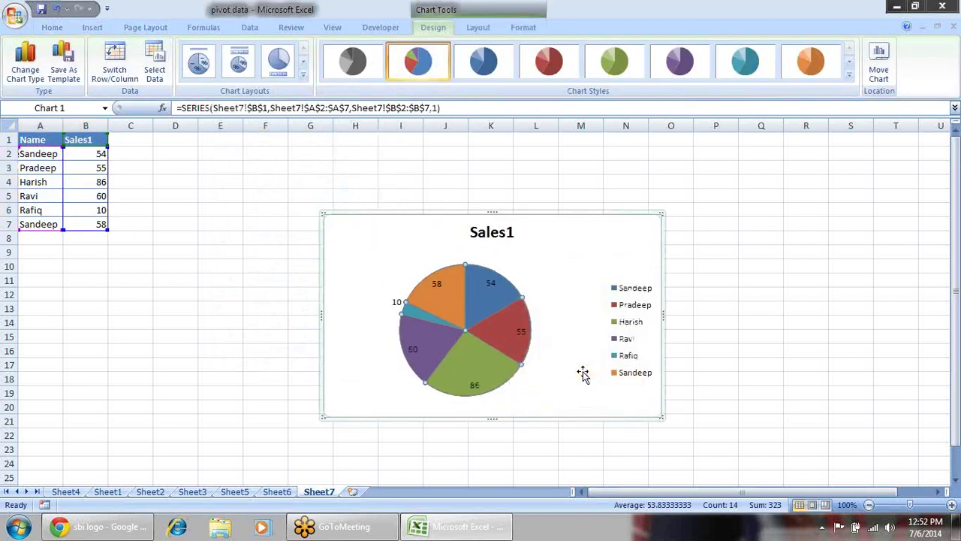
pyautogui.rightClick(488, 282)
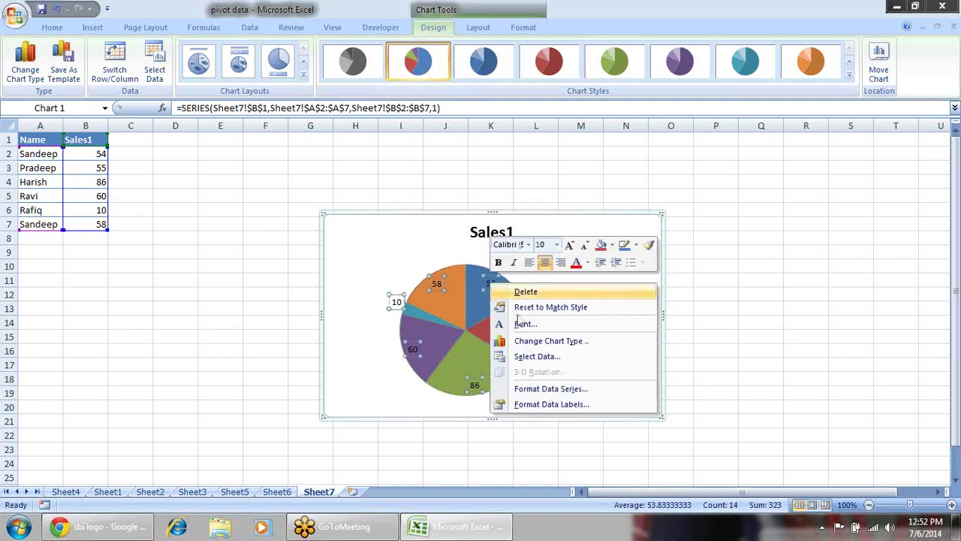
pyautogui.click(563, 405)
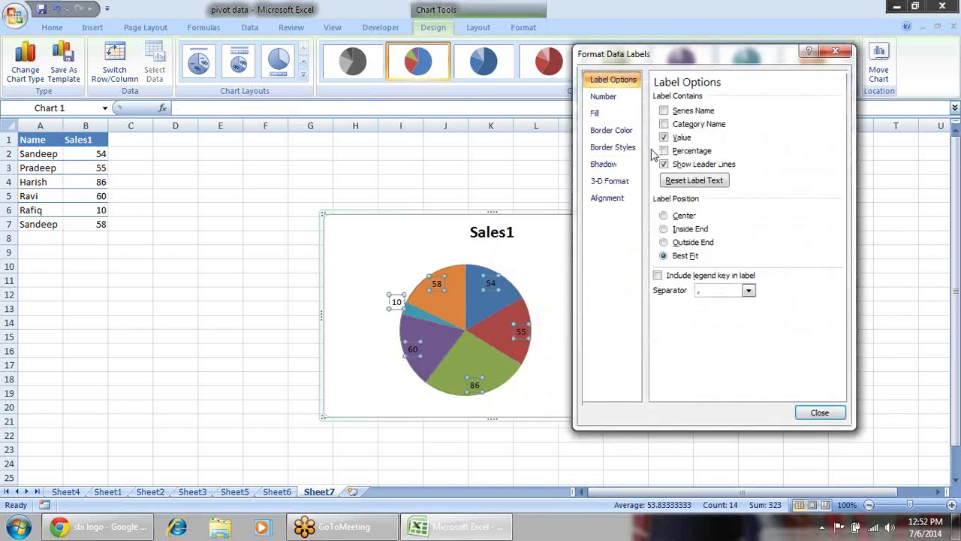
pyautogui.click(685, 153)
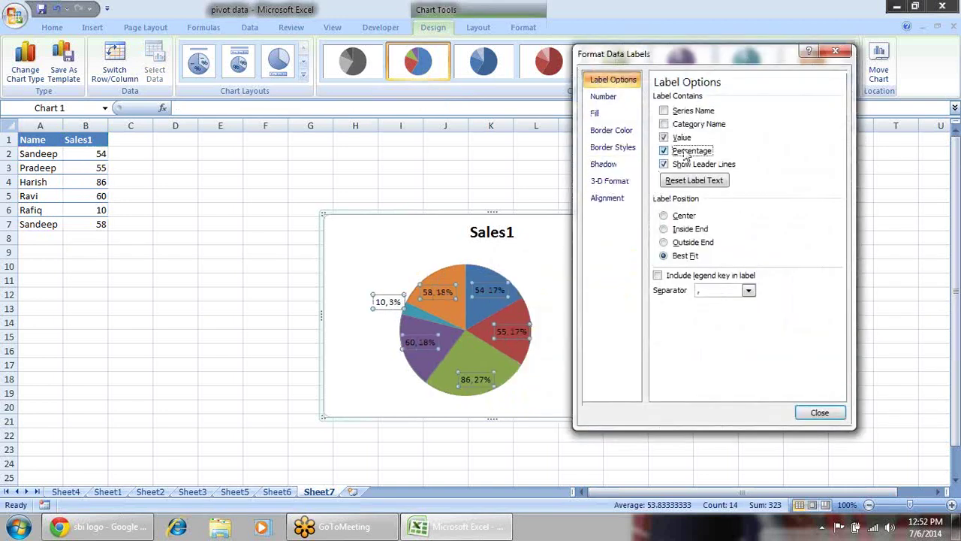
pyautogui.click(681, 140)
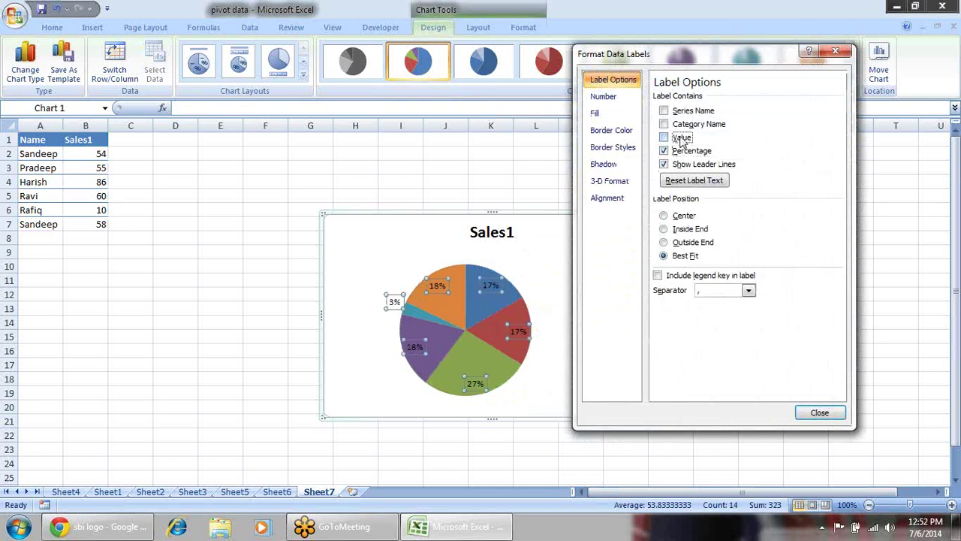
pyautogui.click(673, 151)
pyautogui.click(676, 138)
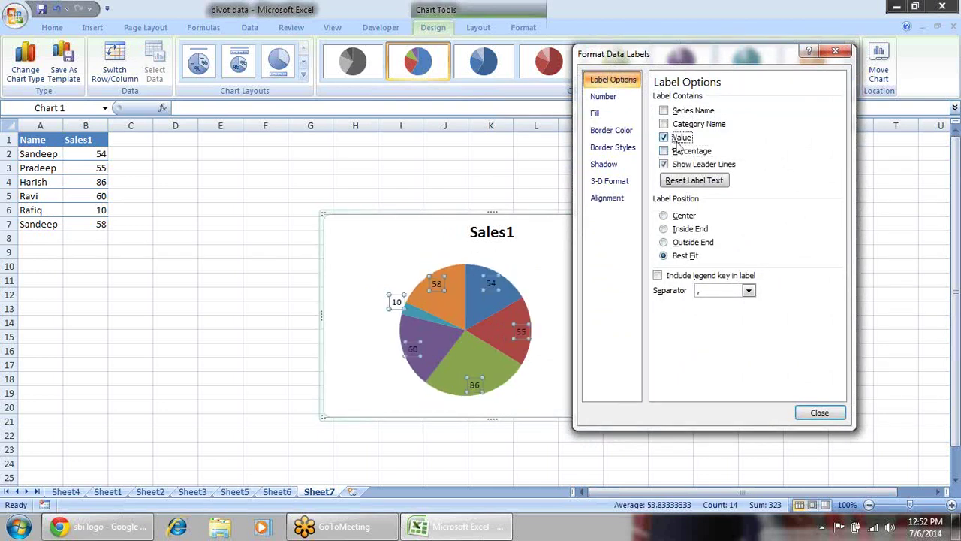
pyautogui.click(819, 411)
pyautogui.click(797, 325)
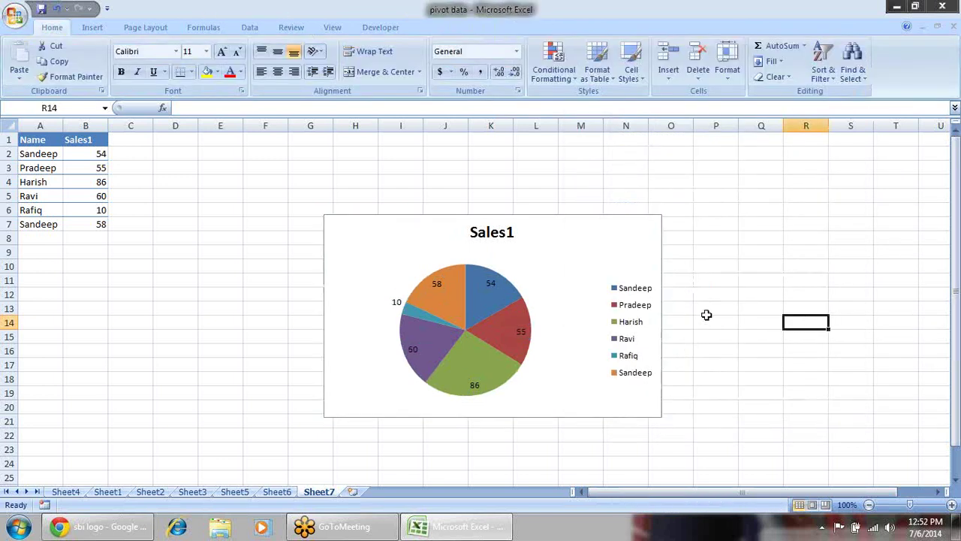
# - Enter 1, 2 and 3 as the last three Sales1 values in B5:B7
pyautogui.moveTo(90, 196); pyautogui.dragTo(102, 223)
pyautogui.click(132, 223)
pyautogui.click(105, 209)
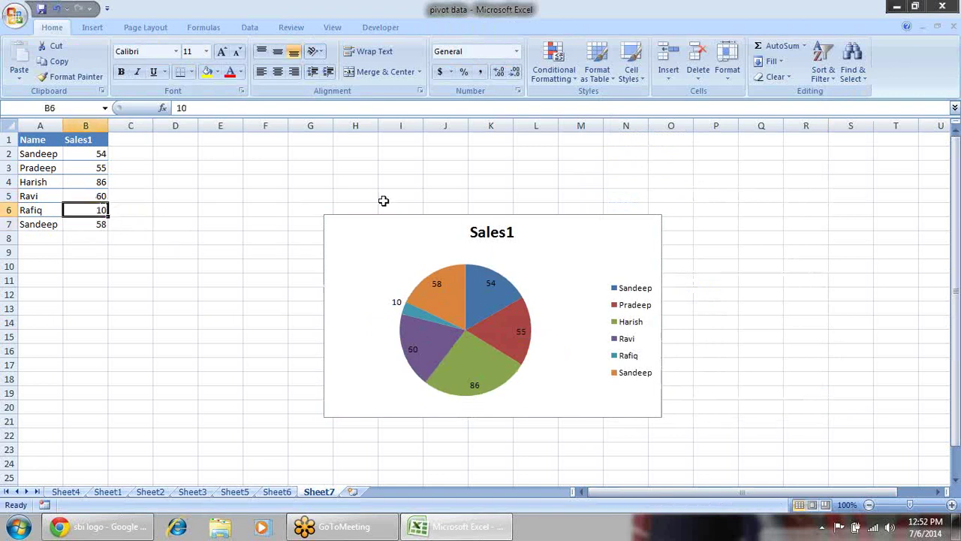
pyautogui.press('Up')
pyautogui.write('1')
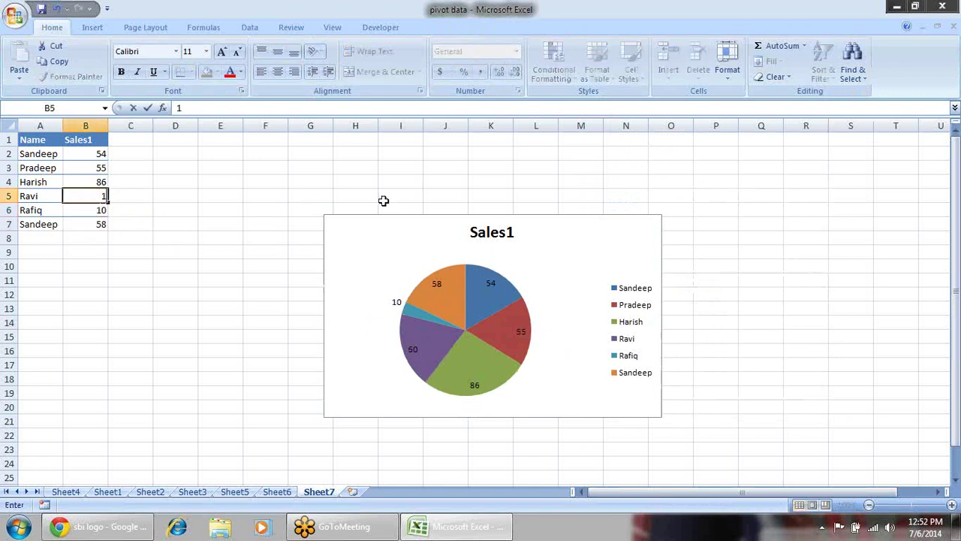
pyautogui.press('Return')
pyautogui.write('2')
pyautogui.press('Return')
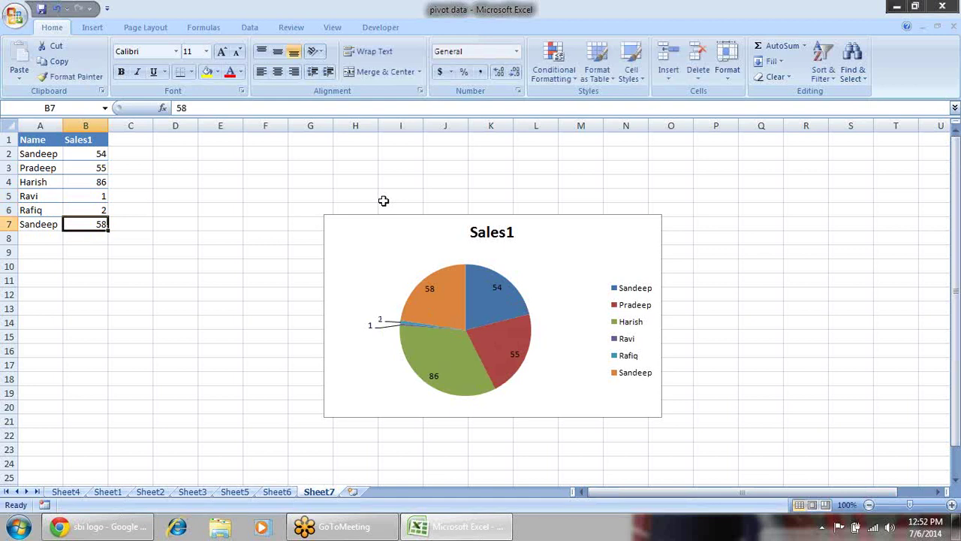
pyautogui.write('3')
pyautogui.press('Return')
pyautogui.press('Up')
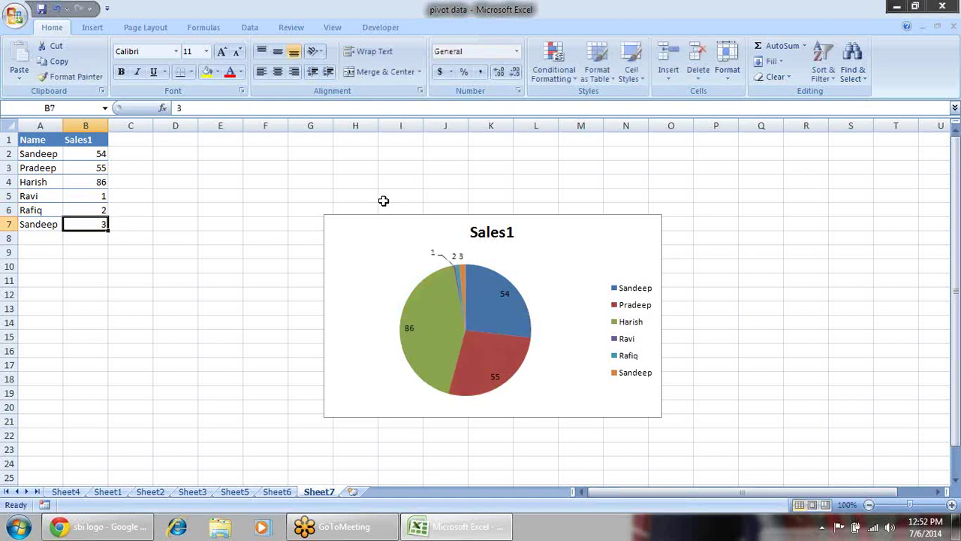
# - Delete the pie chart and insert a Pie of Pie chart of A1:B7
pyautogui.click(459, 275)
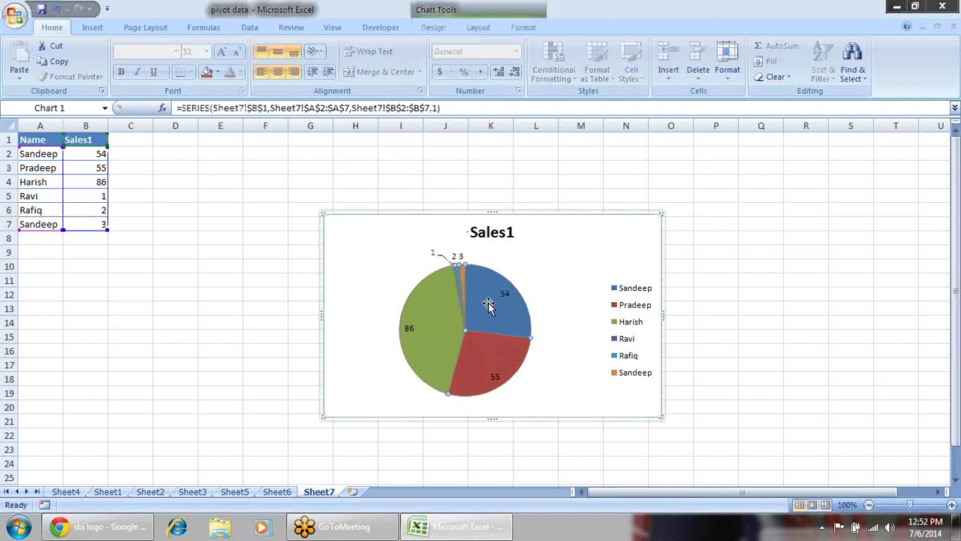
pyautogui.click(488, 212)
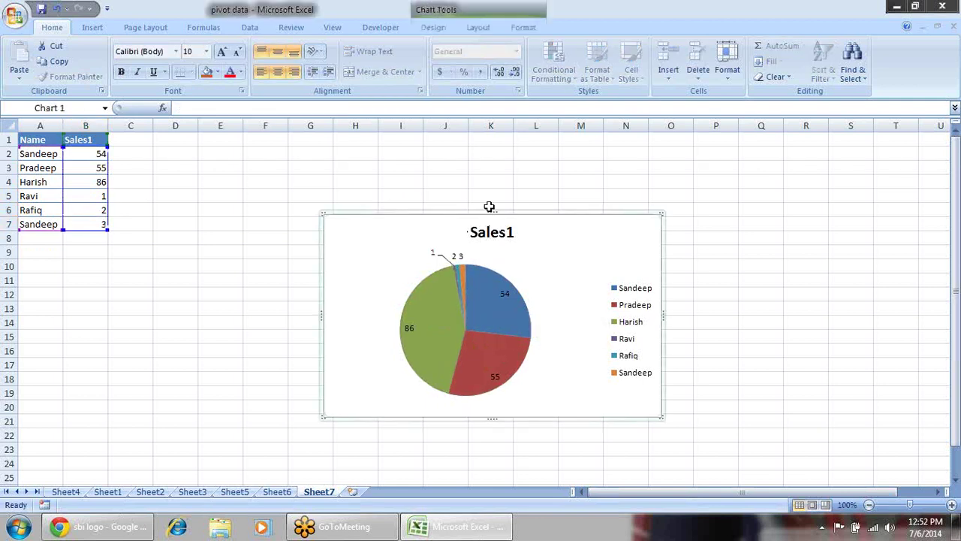
pyautogui.press('Delete')
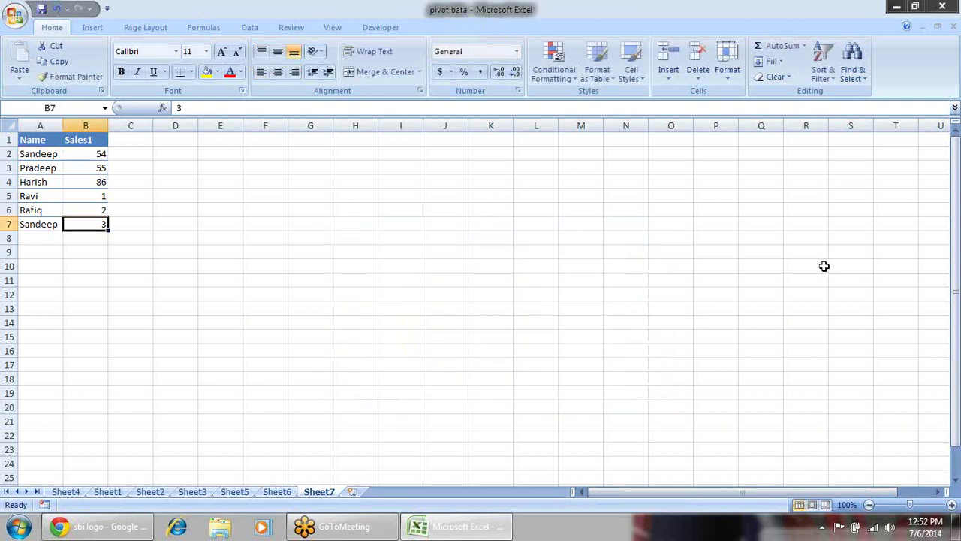
pyautogui.moveTo(45, 143); pyautogui.dragTo(78, 224)
pyautogui.click(93, 27)
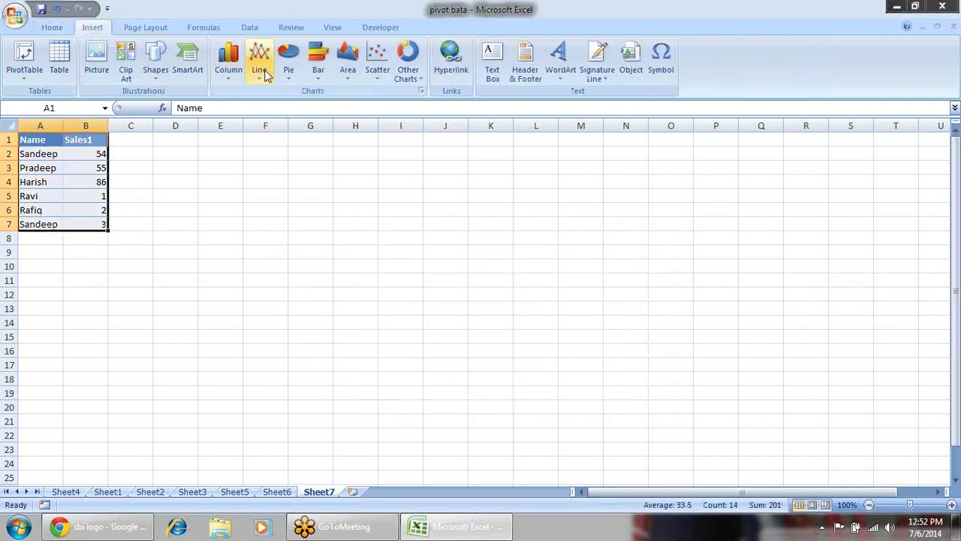
pyautogui.click(232, 71)
pyautogui.click(288, 64)
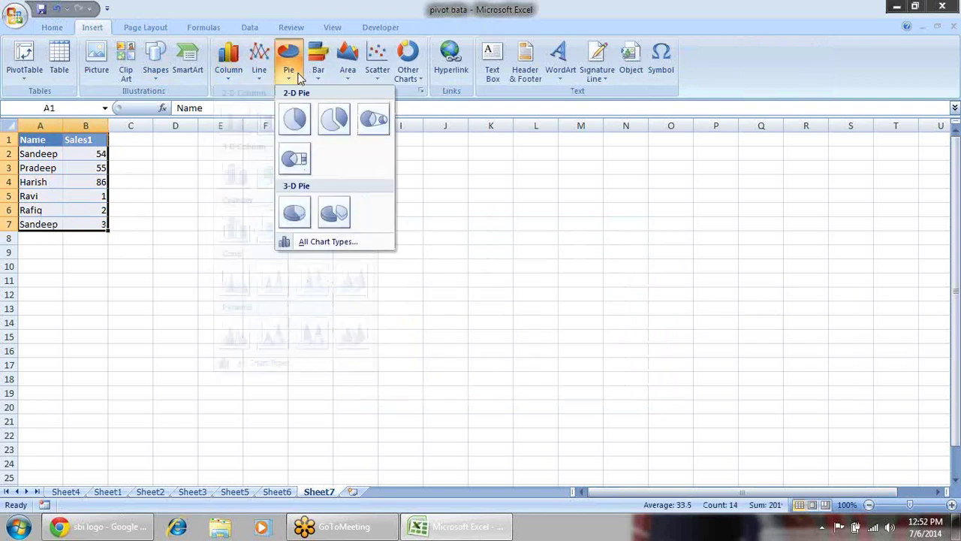
pyautogui.click(374, 120)
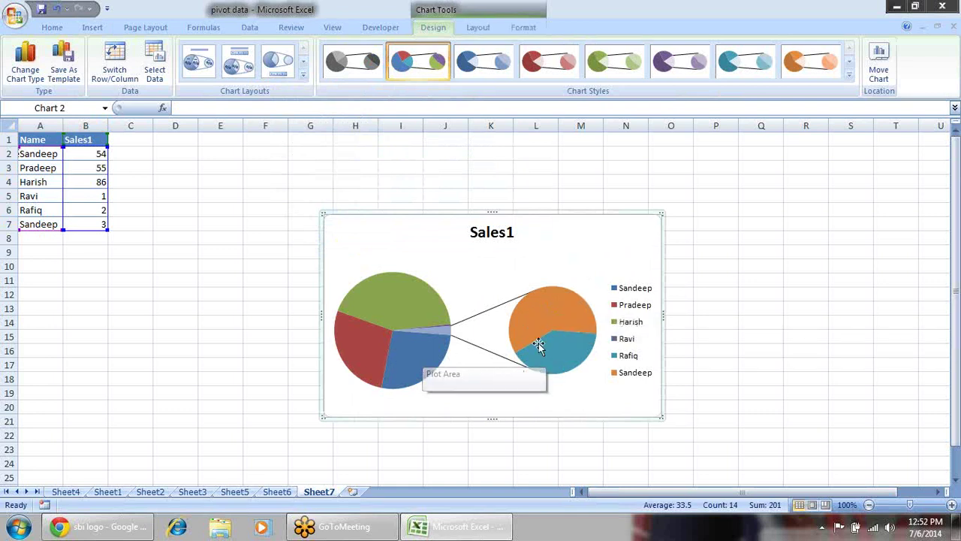
# - Add value data labels to both pies (86, 55, 54 and 3, 2)
pyautogui.rightClick(513, 312)
pyautogui.click(480, 275)
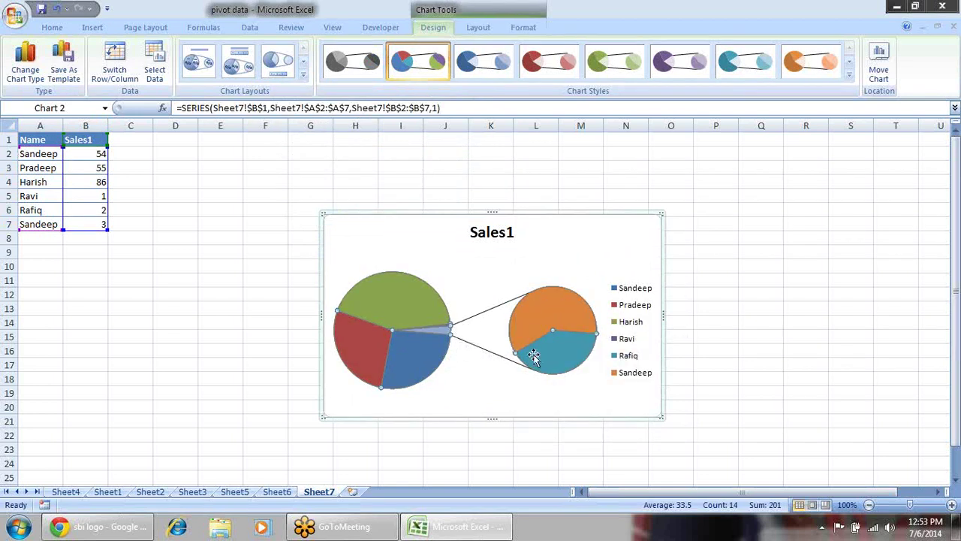
pyautogui.moveTo(566, 367)
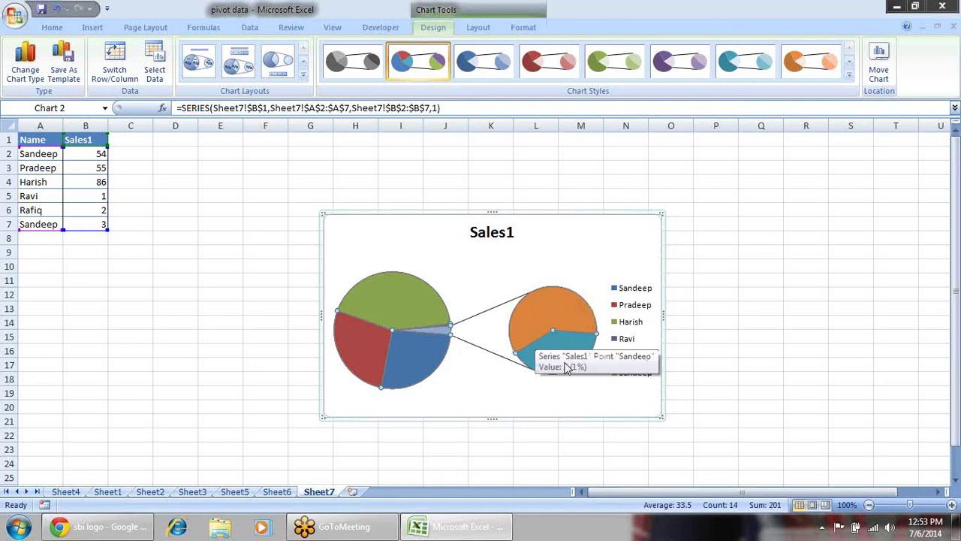
pyautogui.rightClick(408, 305)
pyautogui.click(481, 394)
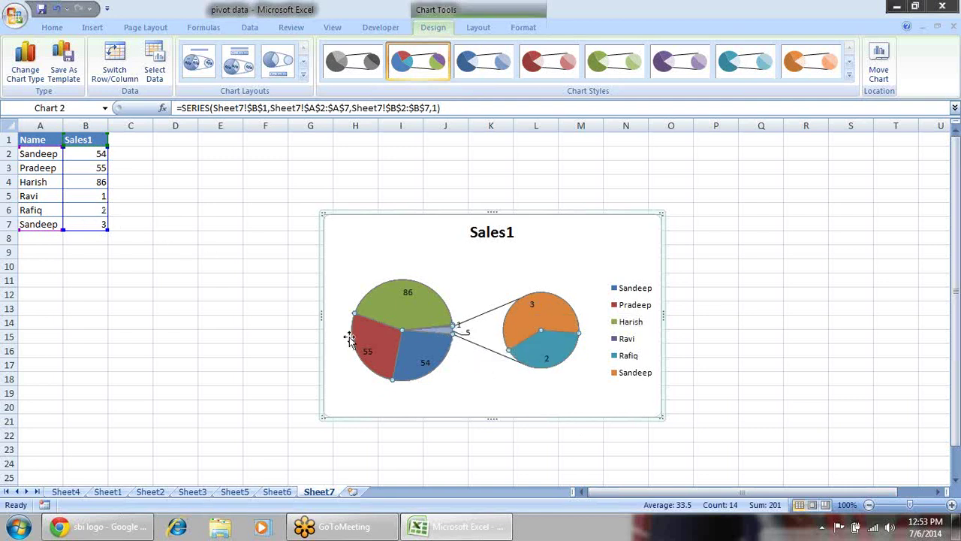
# - Select the data labels, then bring up the chart area's context menu
pyautogui.click(459, 325)
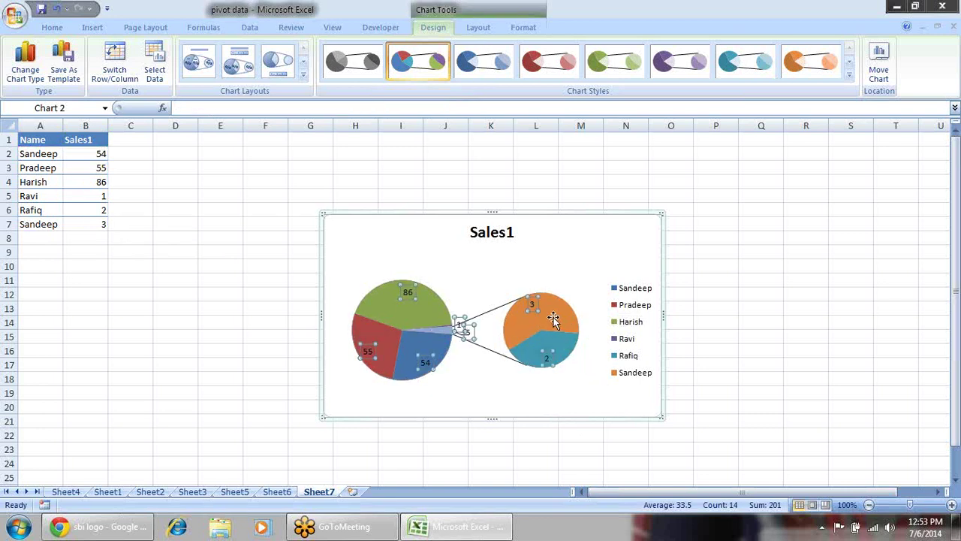
pyautogui.click(744, 335)
pyautogui.rightClick(542, 325)
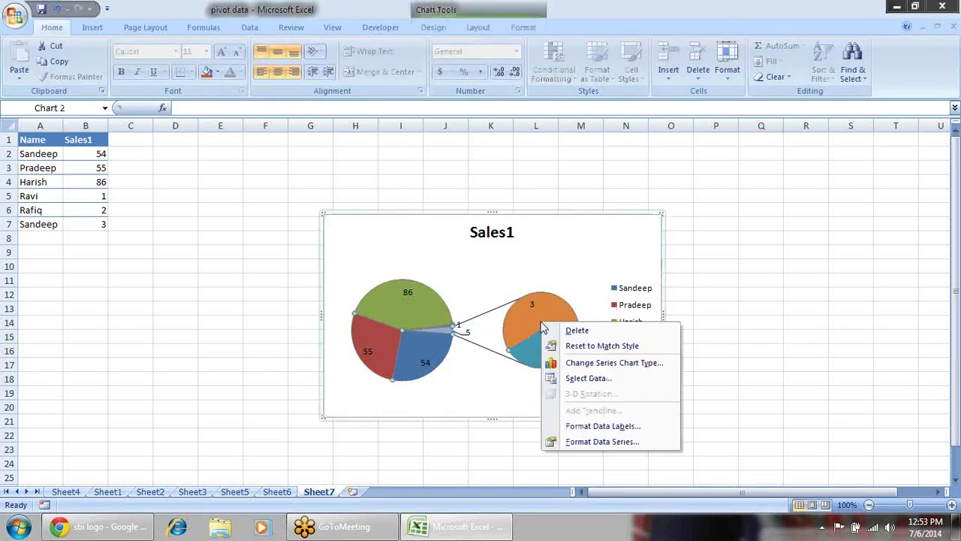
pyautogui.rightClick(490, 286)
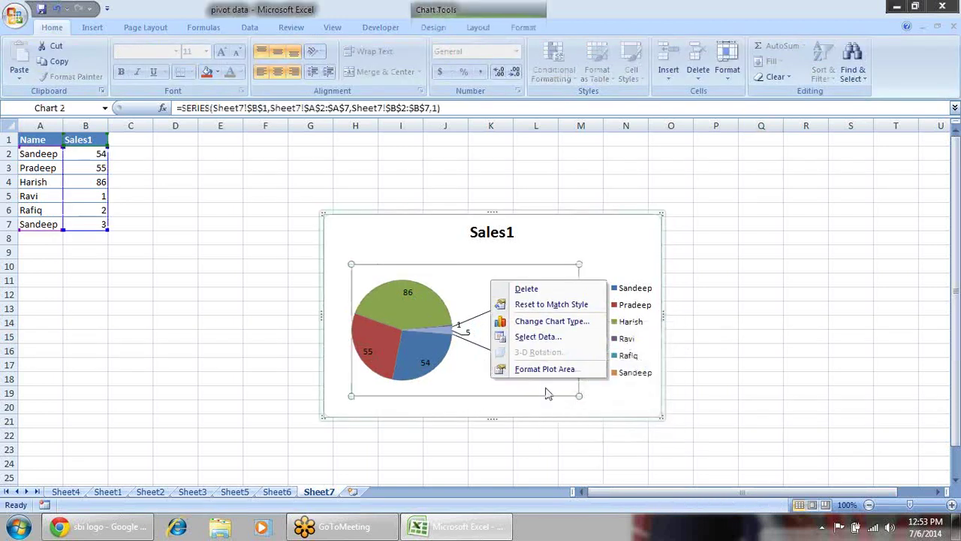
pyautogui.rightClick(575, 237)
# - In Format Data Series, set 'Second plot contains the last' to 3 values
pyautogui.click(615, 454)
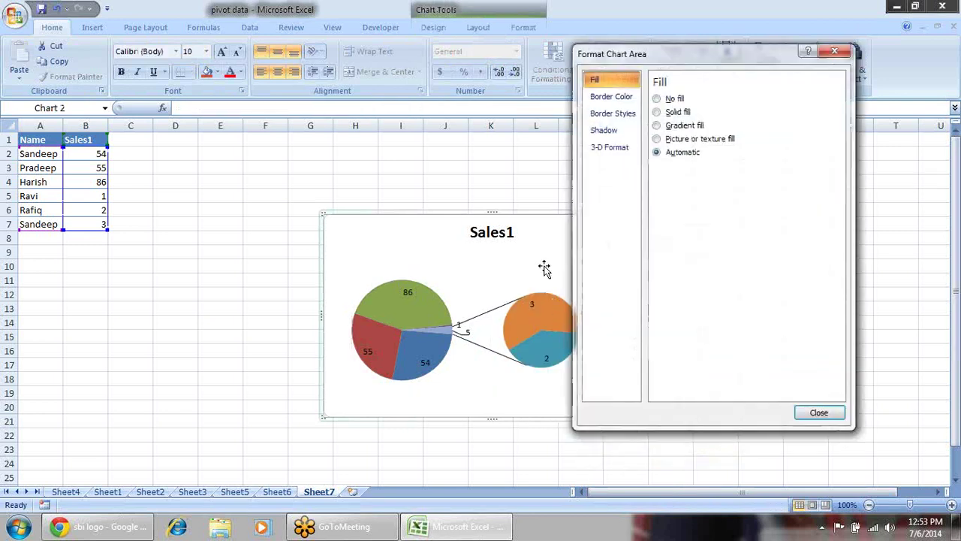
pyautogui.click(441, 327)
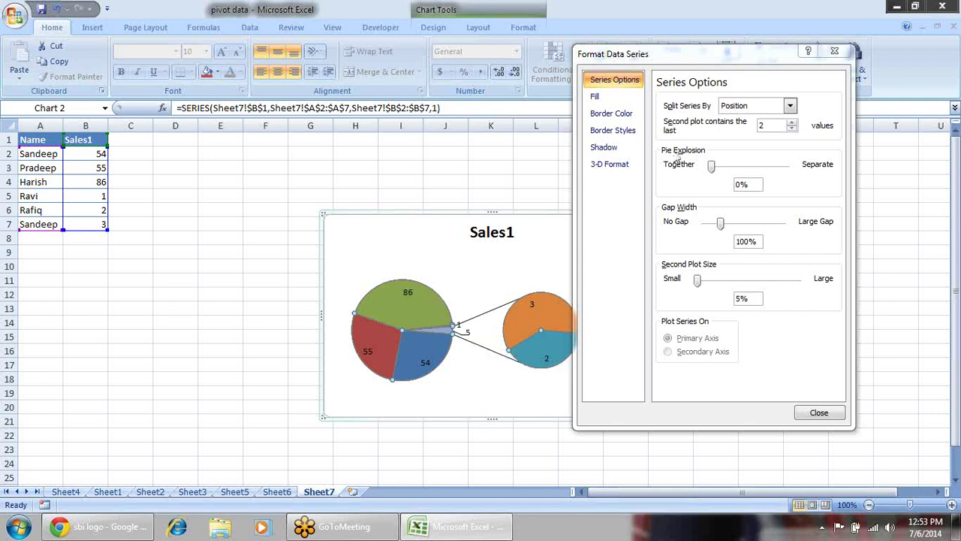
pyautogui.click(792, 123)
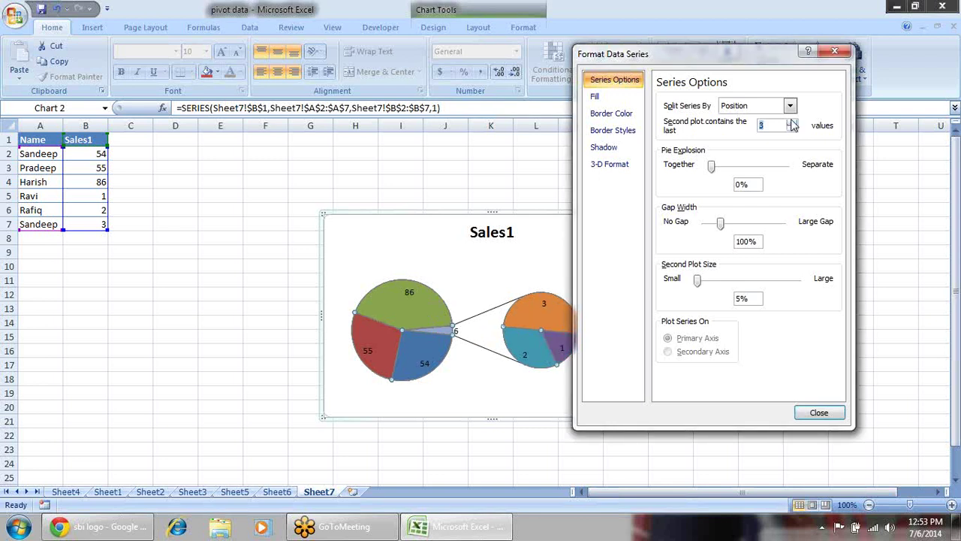
pyautogui.click(792, 122)
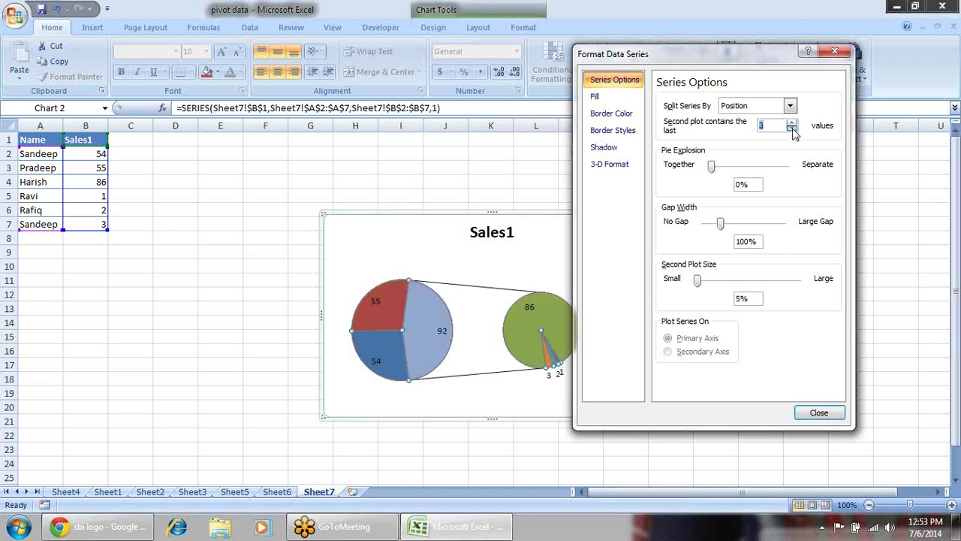
pyautogui.click(792, 128)
pyautogui.moveTo(713, 64); pyautogui.dragTo(787, 77)
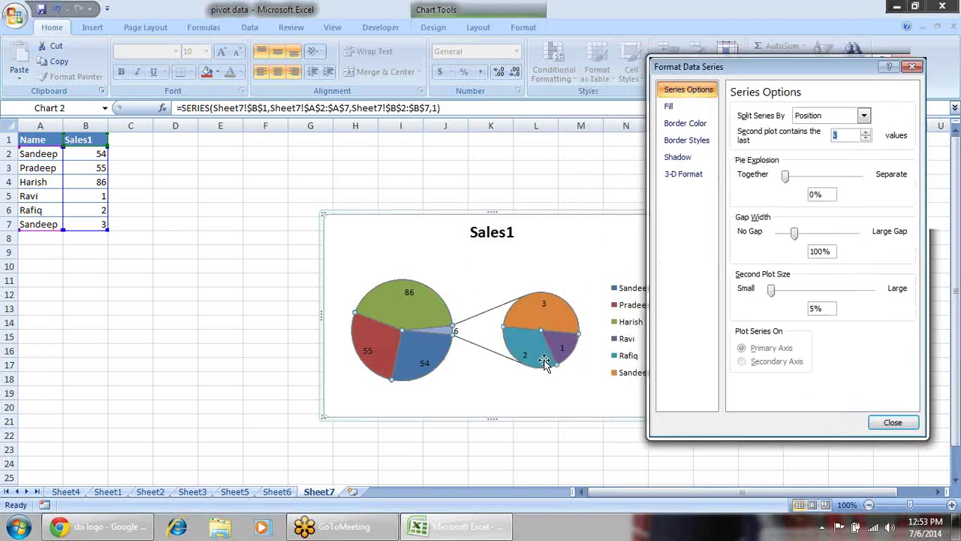
pyautogui.moveTo(547, 345)
pyautogui.click(894, 423)
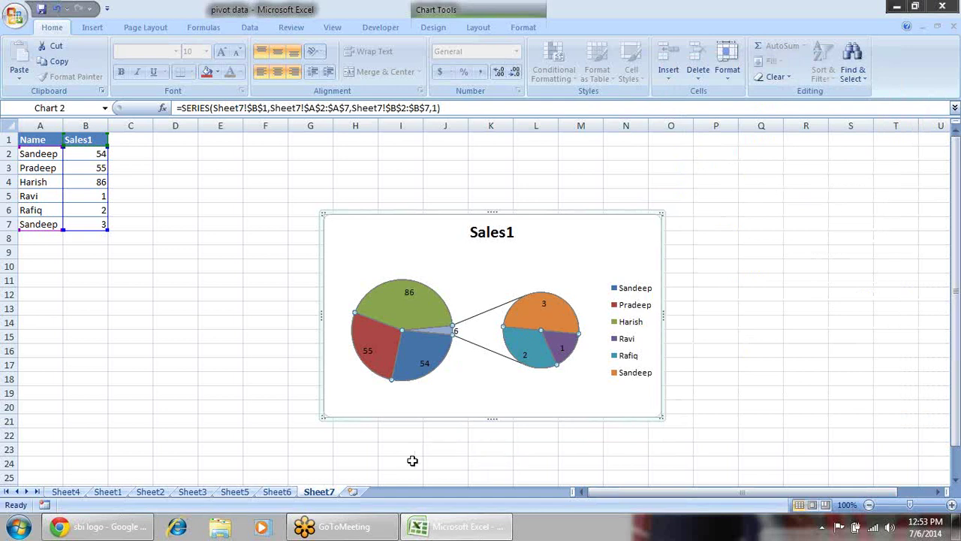
# - Select only the Harish 86 slice and drag it out of the main pie
pyautogui.moveTo(401, 317); pyautogui.dragTo(450, 304)
pyautogui.moveTo(420, 332); pyautogui.dragTo(491, 311)
pyautogui.click(480, 276)
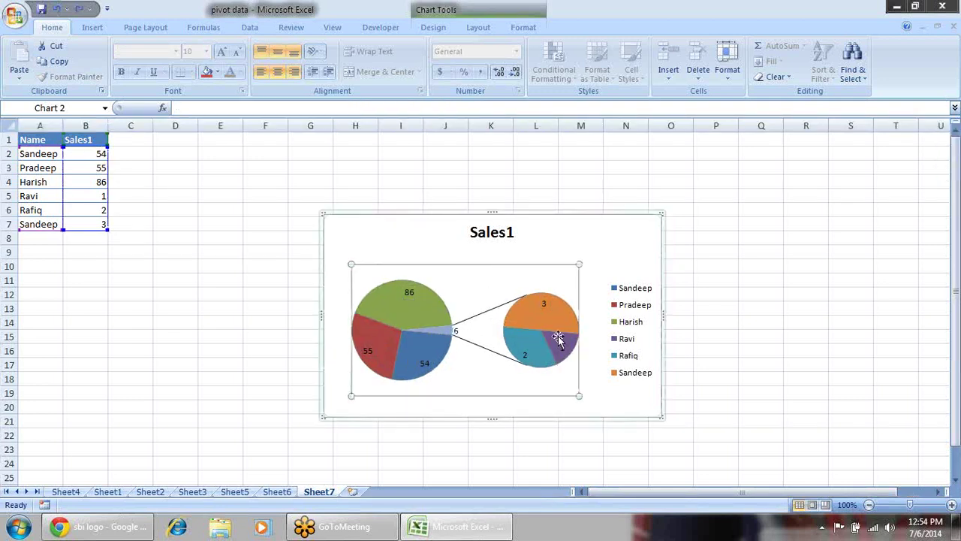
pyautogui.click(423, 302)
pyautogui.click(423, 305)
pyautogui.moveTo(419, 310); pyautogui.dragTo(422, 292)
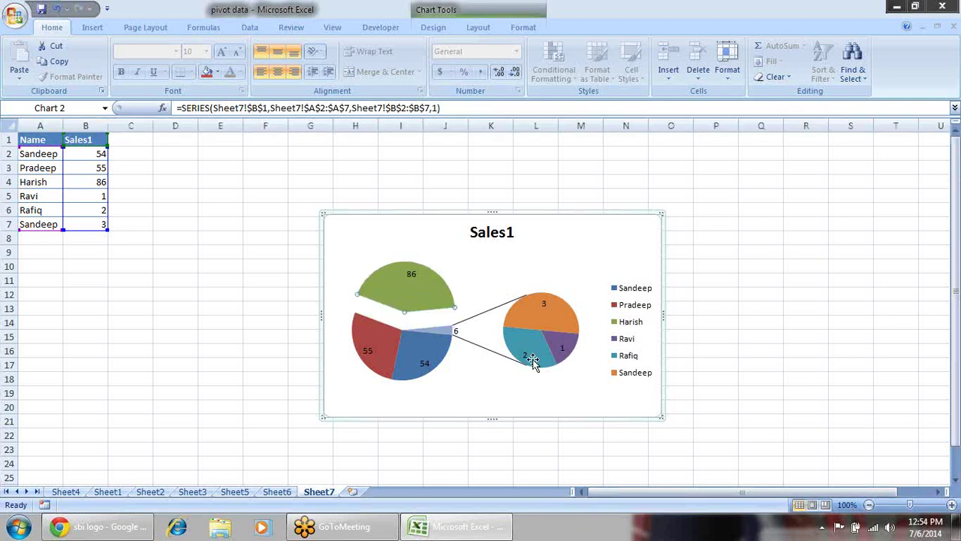
pyautogui.click(381, 27)
pyautogui.click(434, 28)
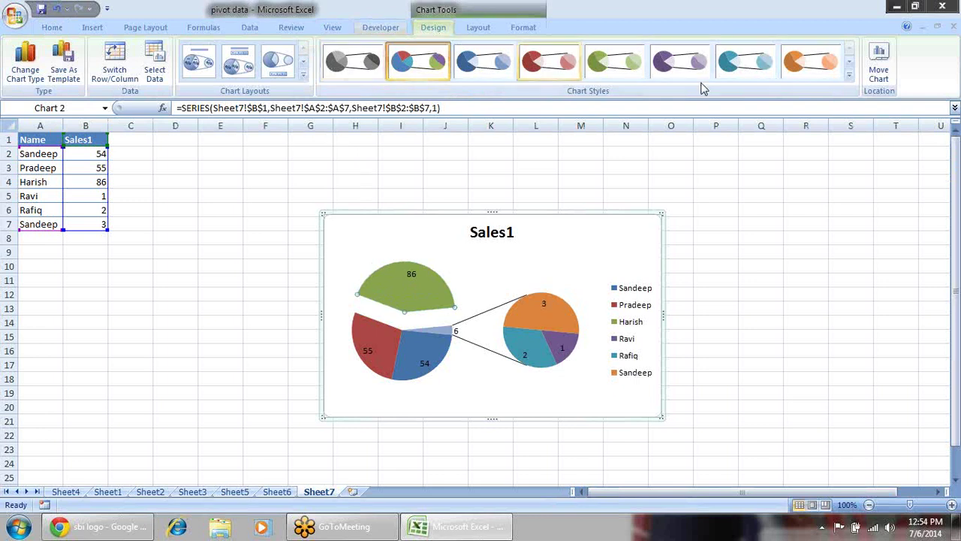
# - Apply a chart layout that labels slices with names and percentages
pyautogui.click(849, 74)
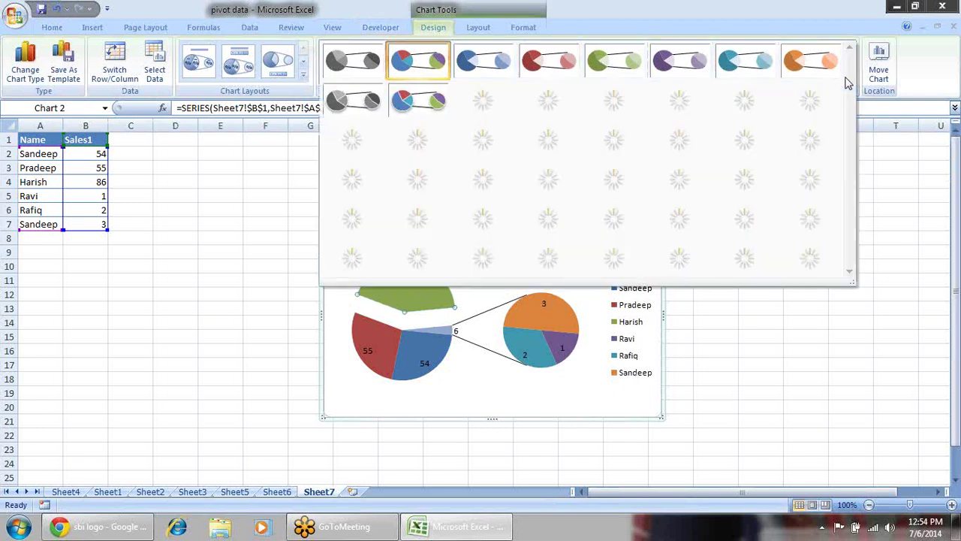
pyautogui.click(670, 111)
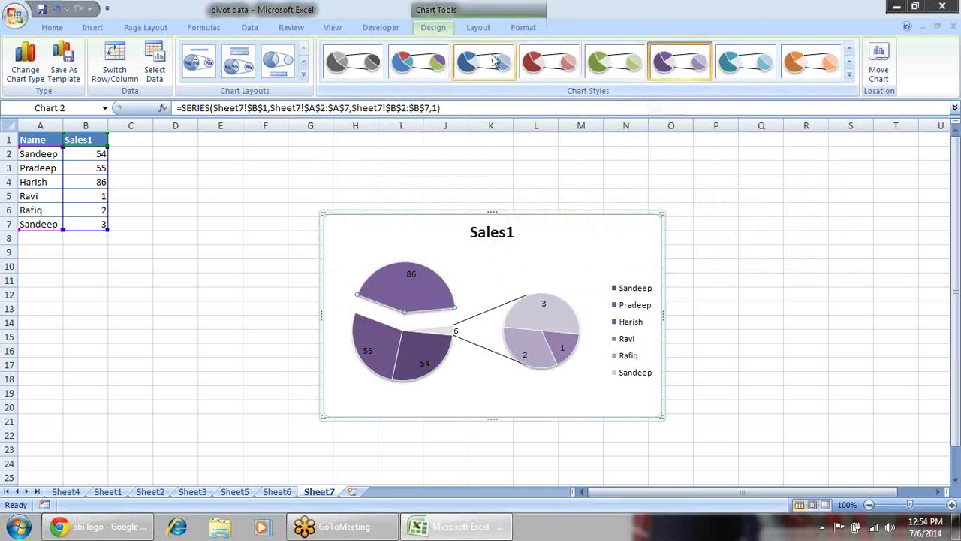
pyautogui.click(302, 74)
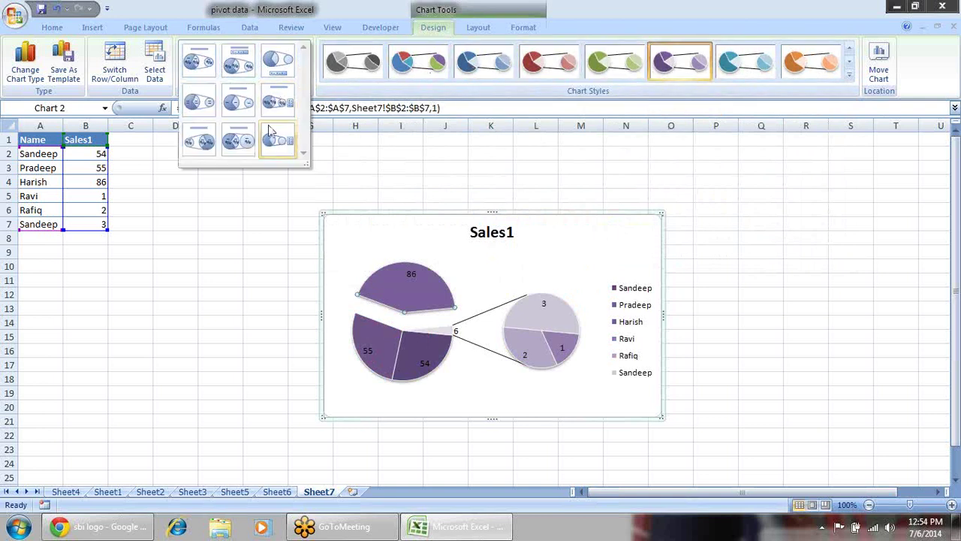
pyautogui.click(233, 139)
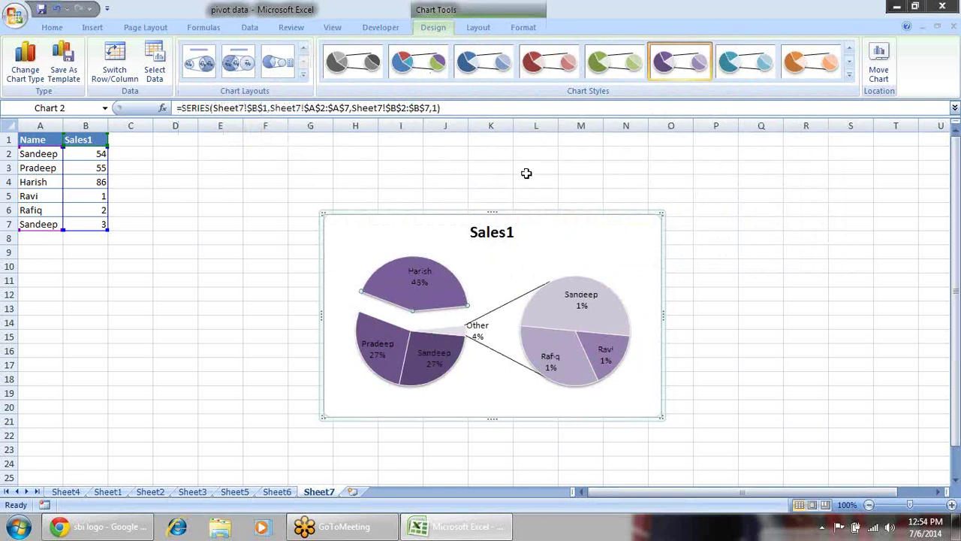
# - Apply the dark chart style with red slices on a black background
pyautogui.click(414, 64)
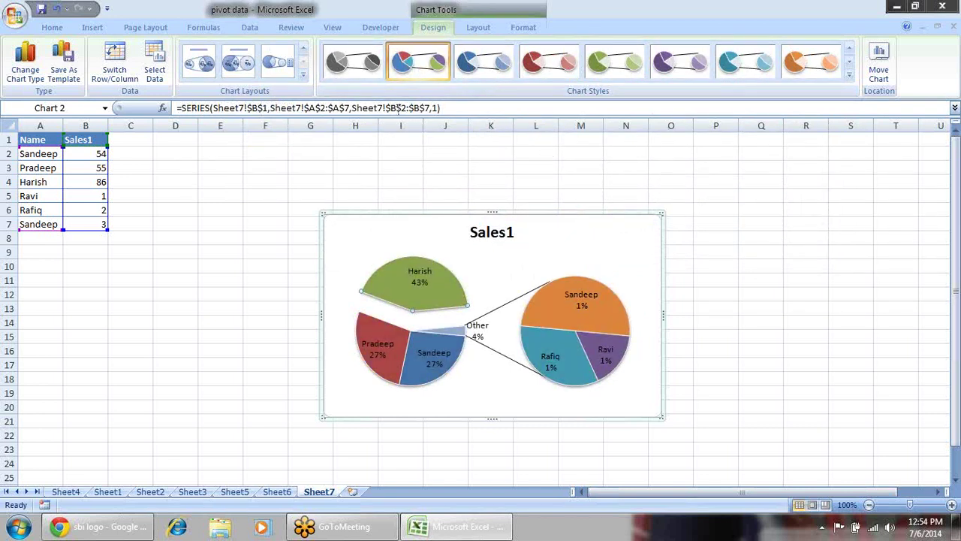
pyautogui.click(394, 29)
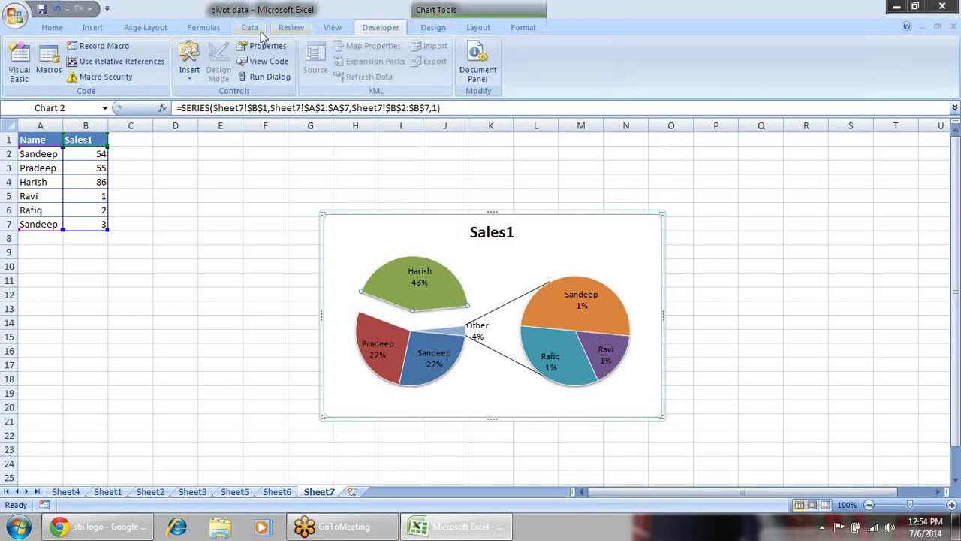
pyautogui.click(446, 28)
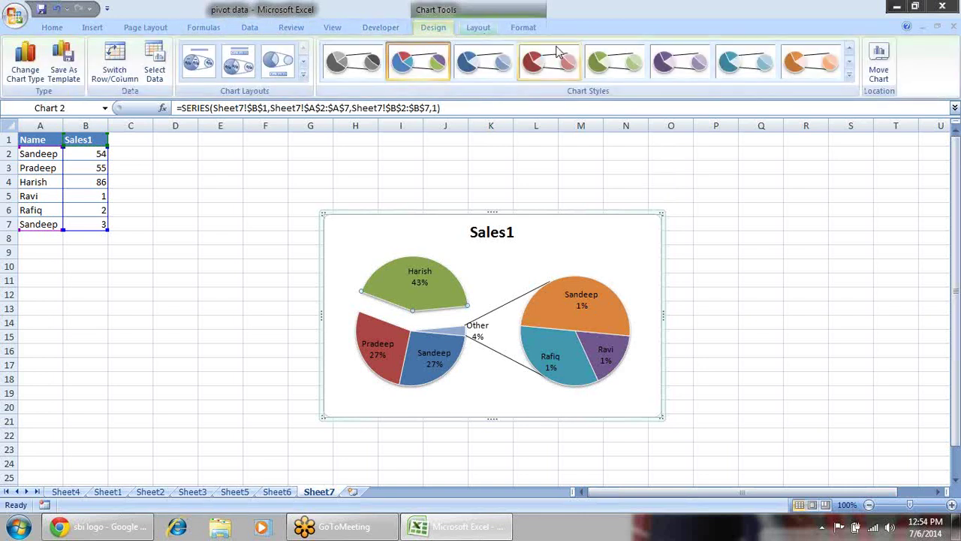
pyautogui.click(850, 79)
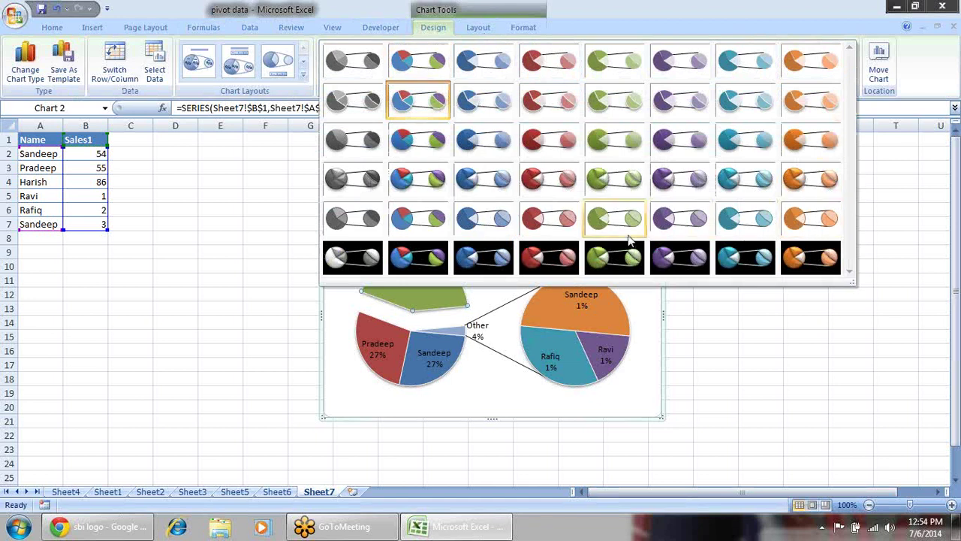
pyautogui.click(536, 254)
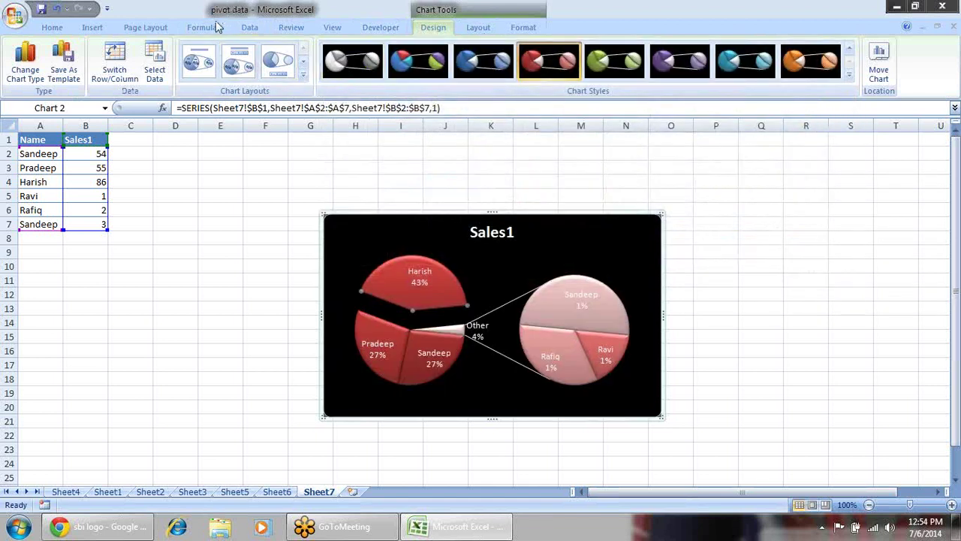
pyautogui.click(100, 32)
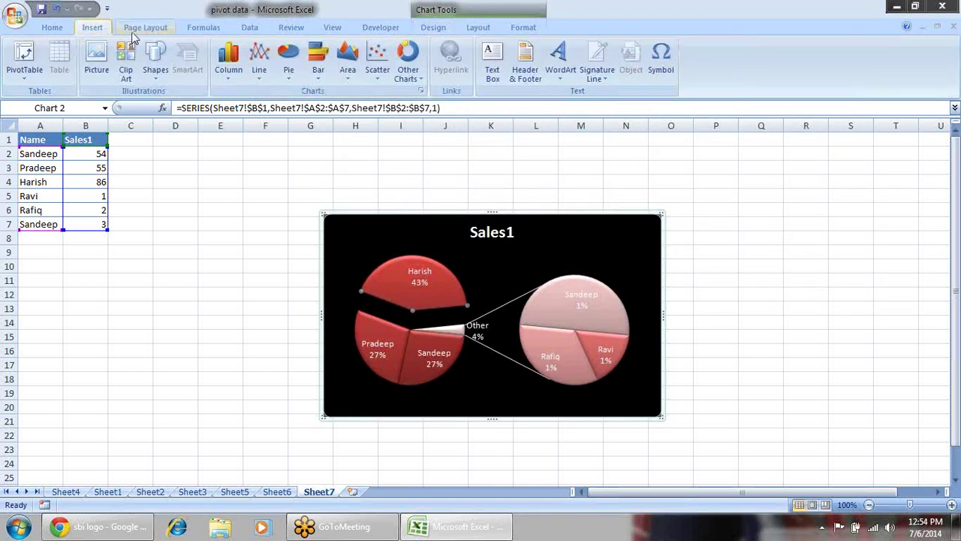
# - Convert the chart to a 3-D pie, then delete it and select A1:B7
pyautogui.click(291, 70)
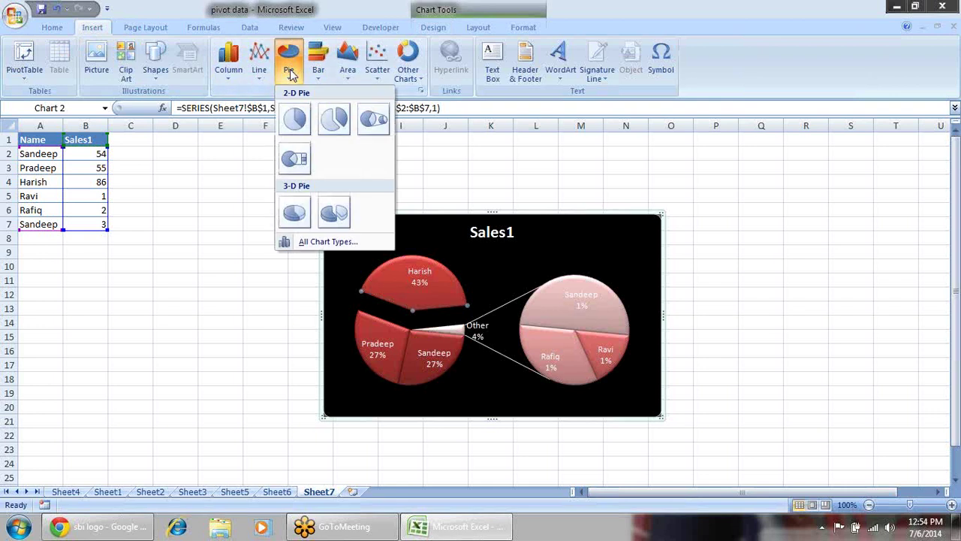
pyautogui.click(294, 213)
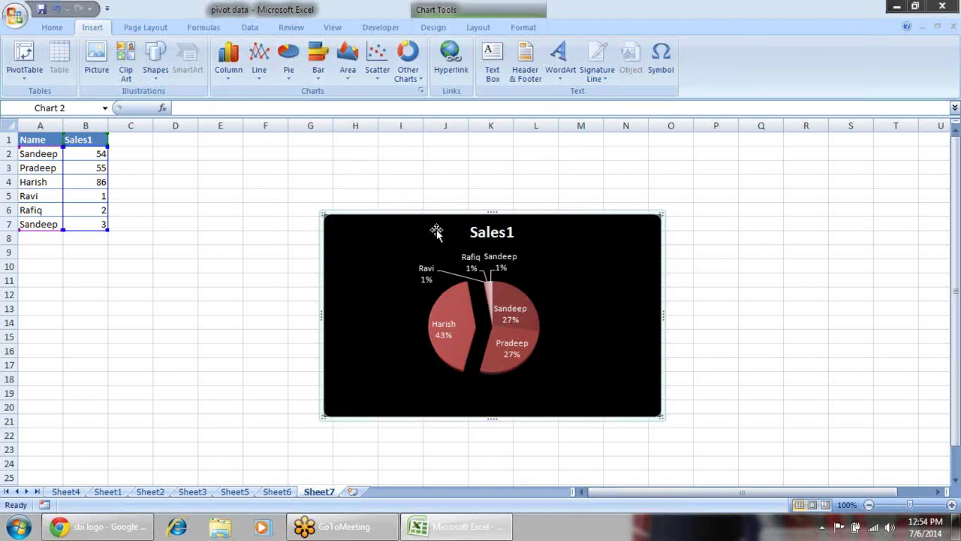
pyautogui.press('Delete')
pyautogui.moveTo(56, 140); pyautogui.dragTo(85, 230)
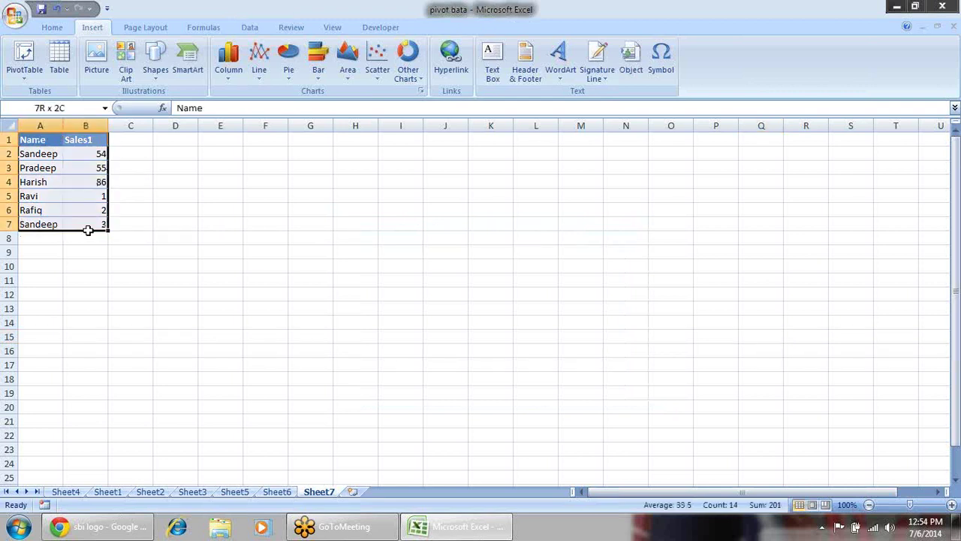
# - Insert an exploded 3-D pie of Sales1 and drag its slices apart
pyautogui.click(290, 70)
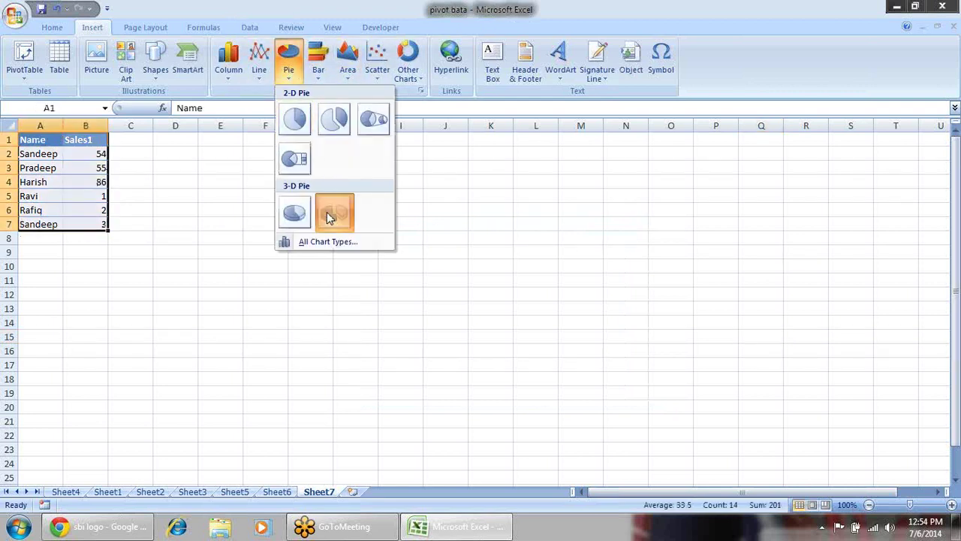
pyautogui.click(334, 213)
pyautogui.moveTo(558, 305)
pyautogui.mouseDown()
pyautogui.moveTo(526, 287)
pyautogui.moveTo(554, 293)
pyautogui.mouseUp()
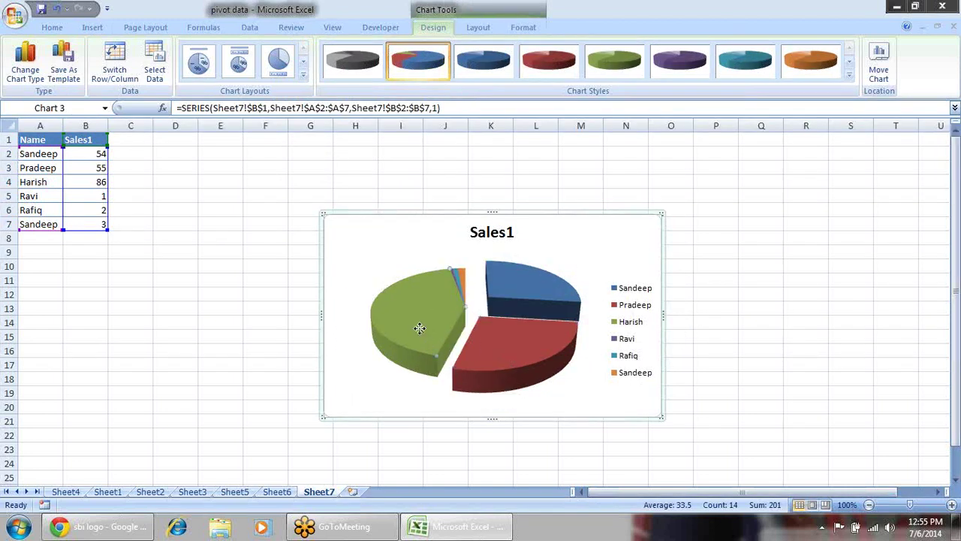
pyautogui.click(450, 278)
pyautogui.moveTo(450, 278); pyautogui.dragTo(460, 245)
pyautogui.click(500, 278)
pyautogui.moveTo(521, 300); pyautogui.dragTo(384, 293)
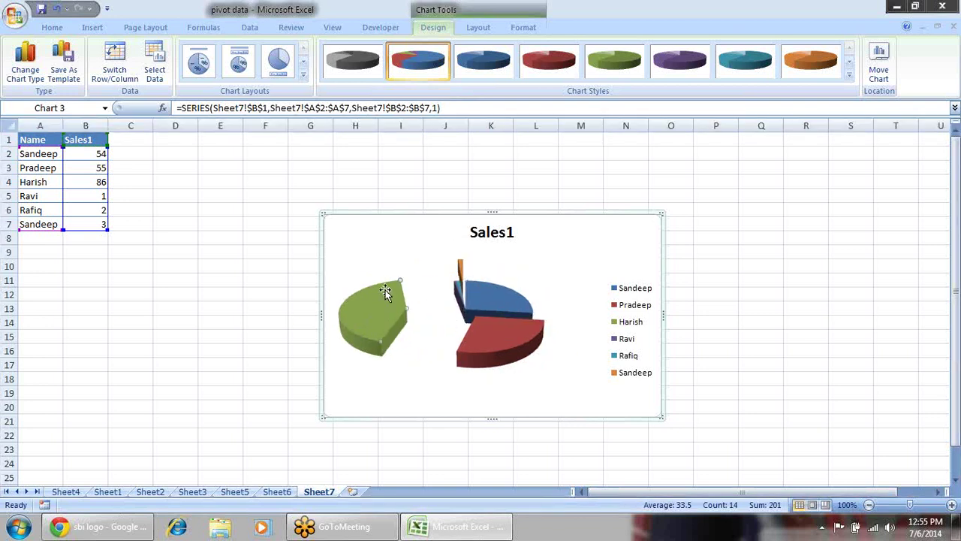
pyautogui.moveTo(494, 306); pyautogui.dragTo(571, 301)
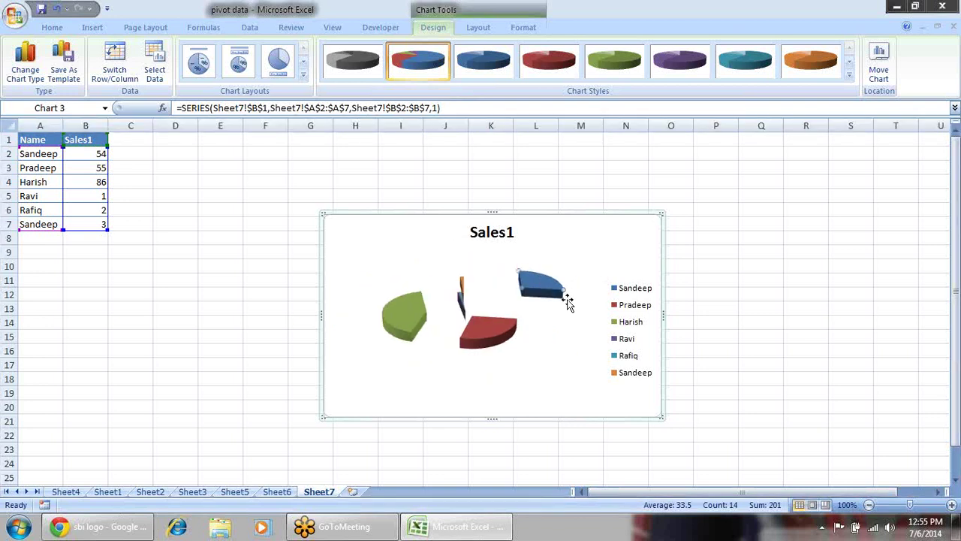
pyautogui.click(657, 216)
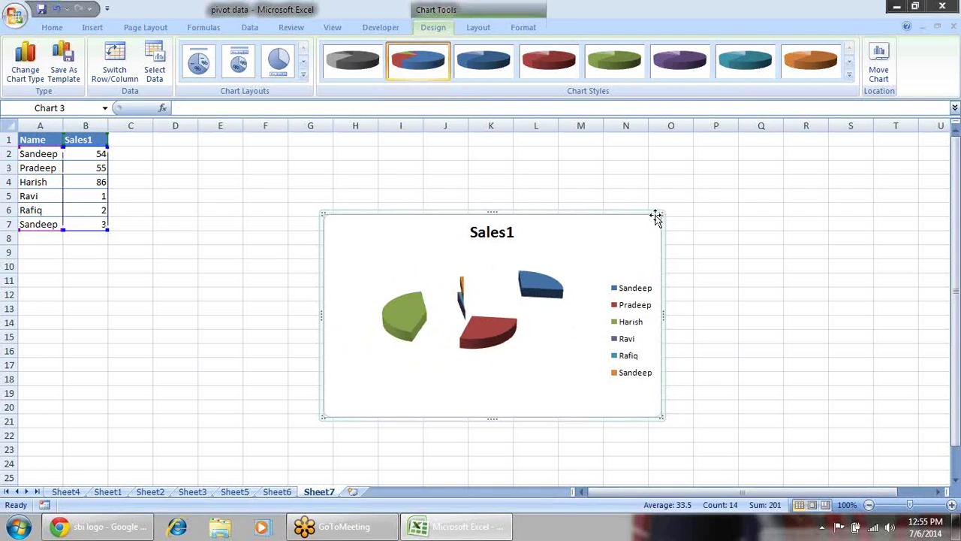
# - Delete the exploded 3-D pie chart from Sheet7
pyautogui.press('Delete')
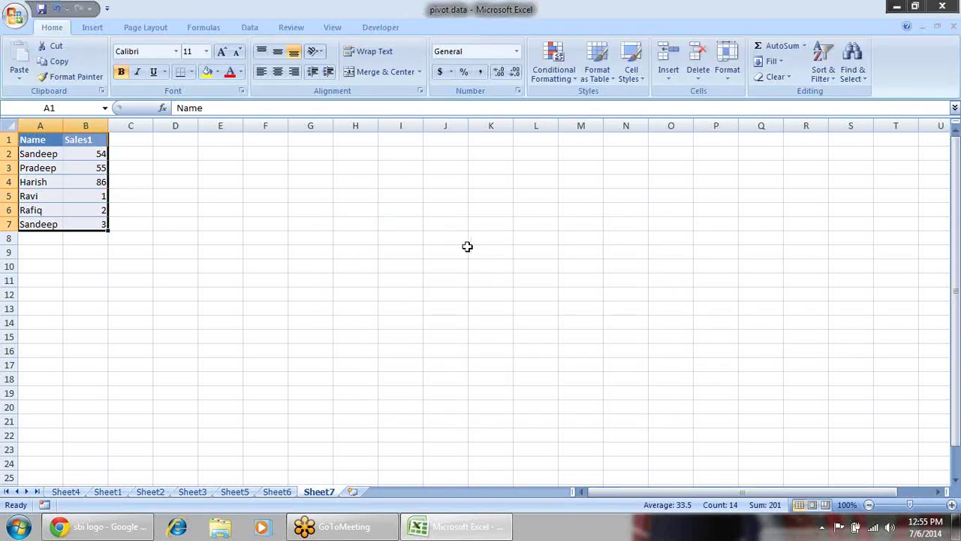
pyautogui.click(462, 253)
pyautogui.click(178, 182)
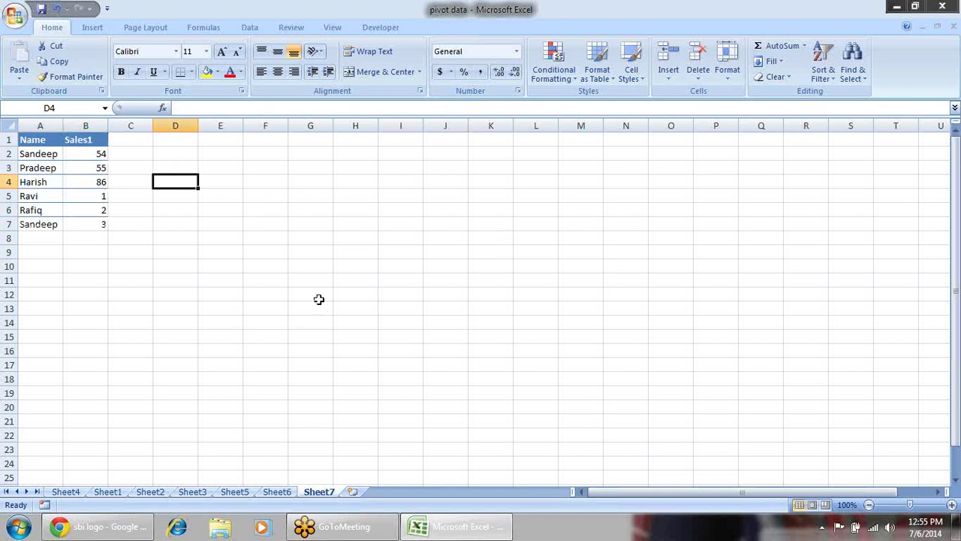
# - Switch to Sheet2 and select the header and Delhi row, A1:G2
pyautogui.click(291, 492)
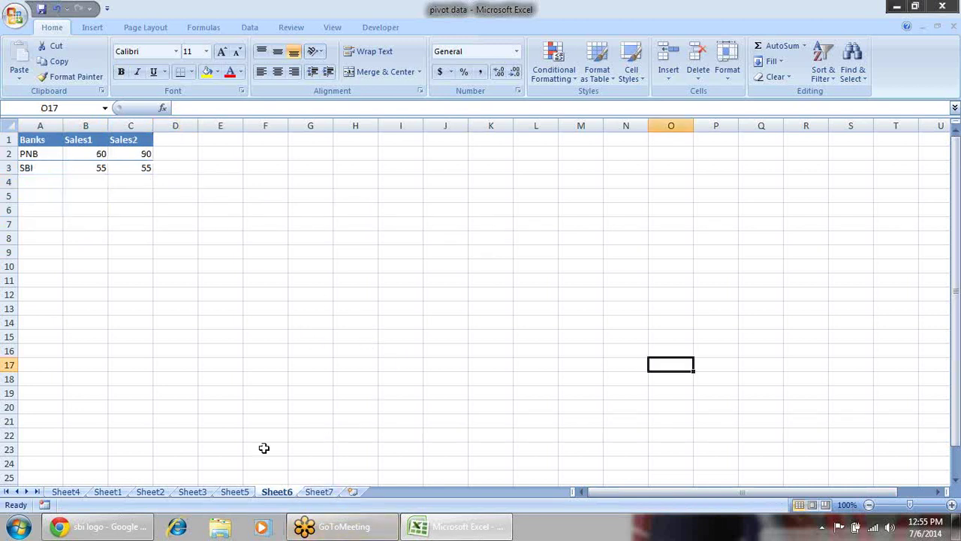
pyautogui.click(239, 492)
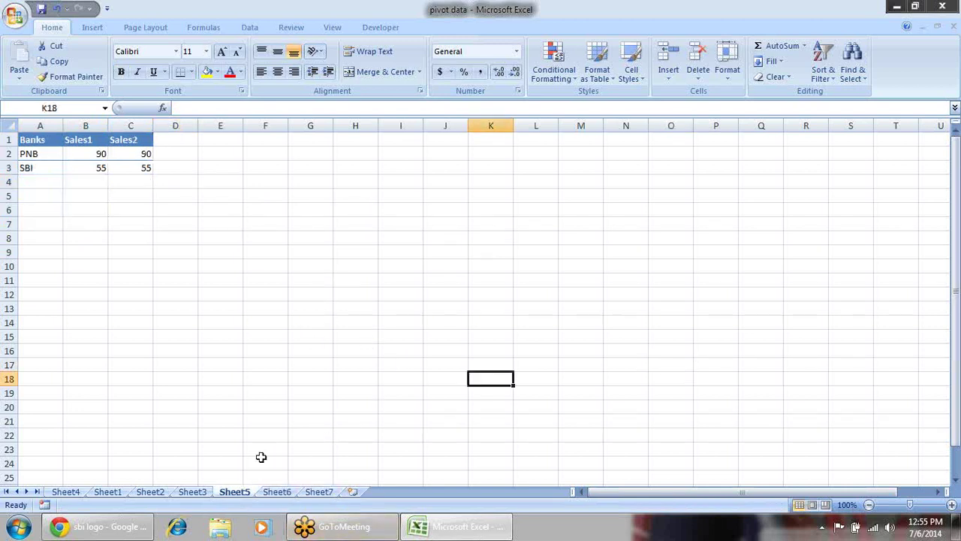
pyautogui.click(192, 492)
pyautogui.click(150, 491)
pyautogui.click(435, 336)
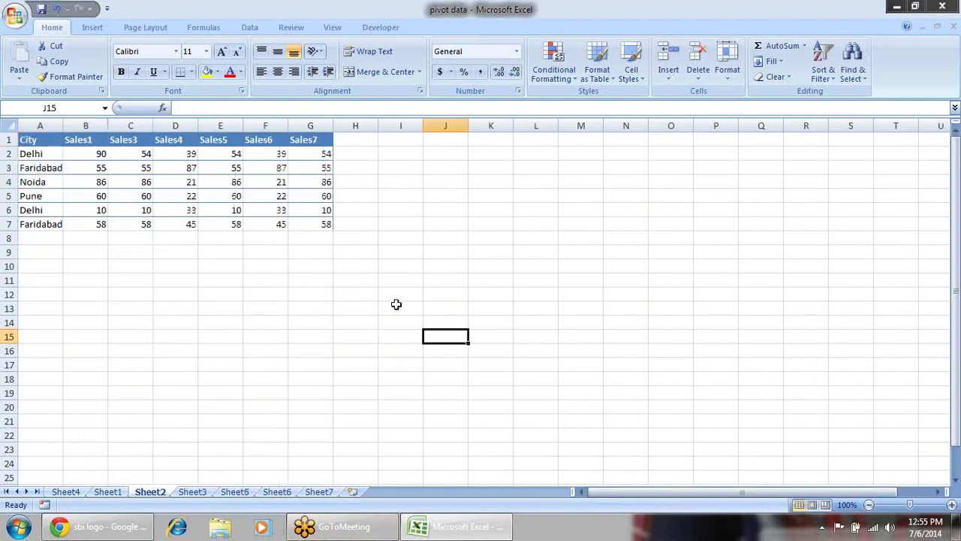
pyautogui.moveTo(30, 139); pyautogui.dragTo(308, 147)
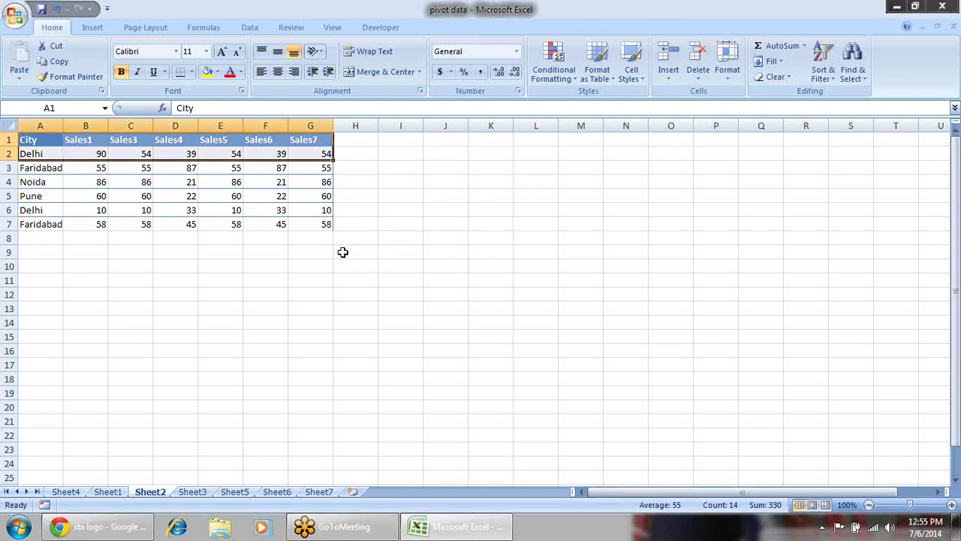
# - Insert a 2-D line chart of Delhi's Sales1–Sales7 from A1:G2 and select it
pyautogui.click(425, 166)
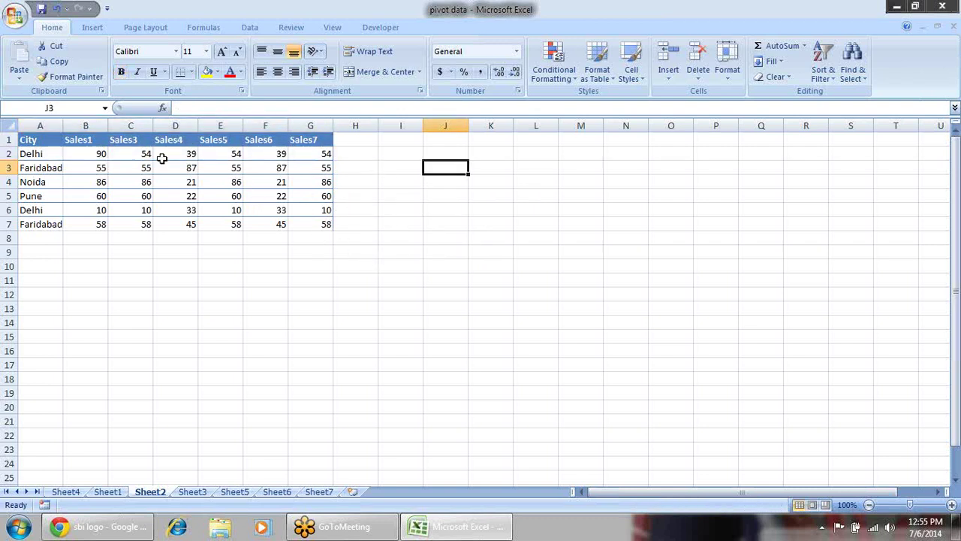
pyautogui.moveTo(80, 154); pyautogui.dragTo(841, 151)
pyautogui.moveTo(39, 141); pyautogui.dragTo(318, 147)
pyautogui.click(92, 28)
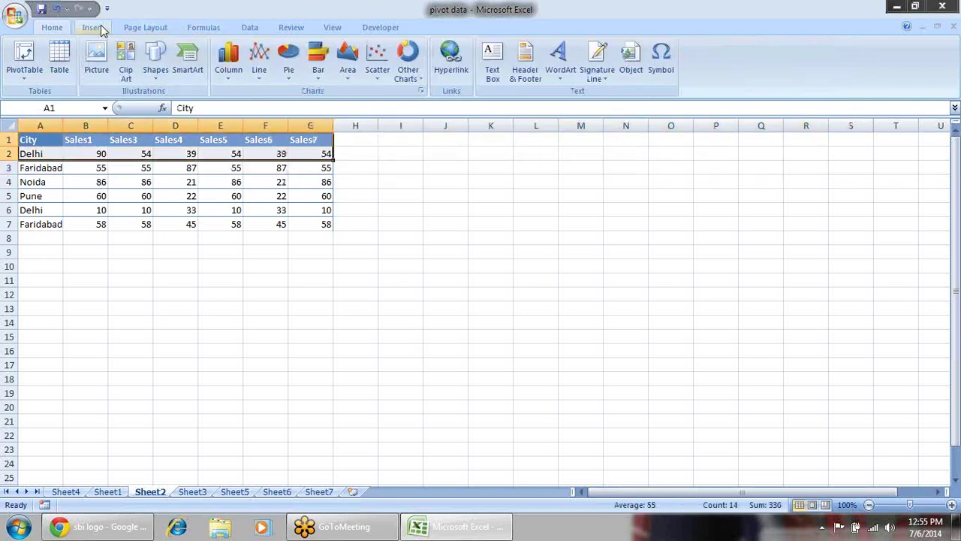
pyautogui.click(225, 65)
pyautogui.click(258, 64)
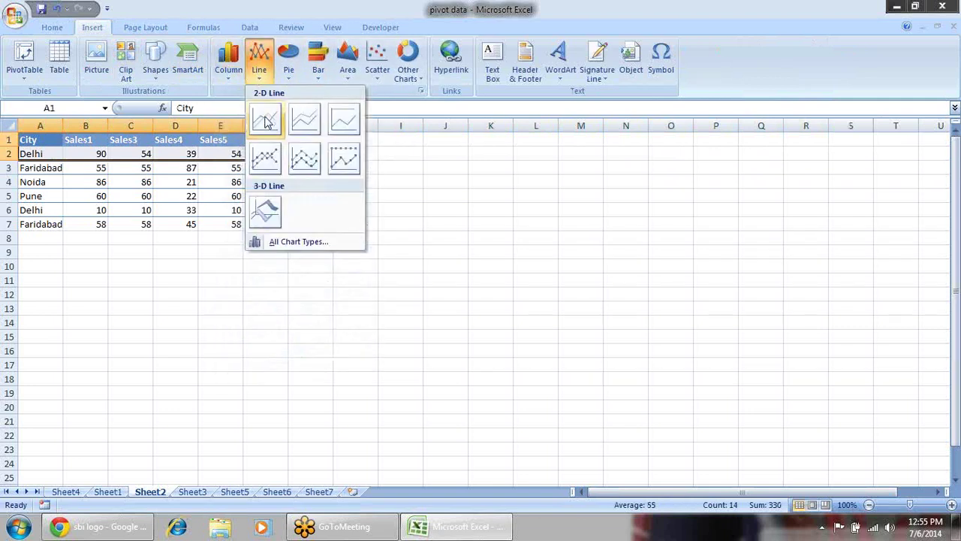
pyautogui.click(266, 120)
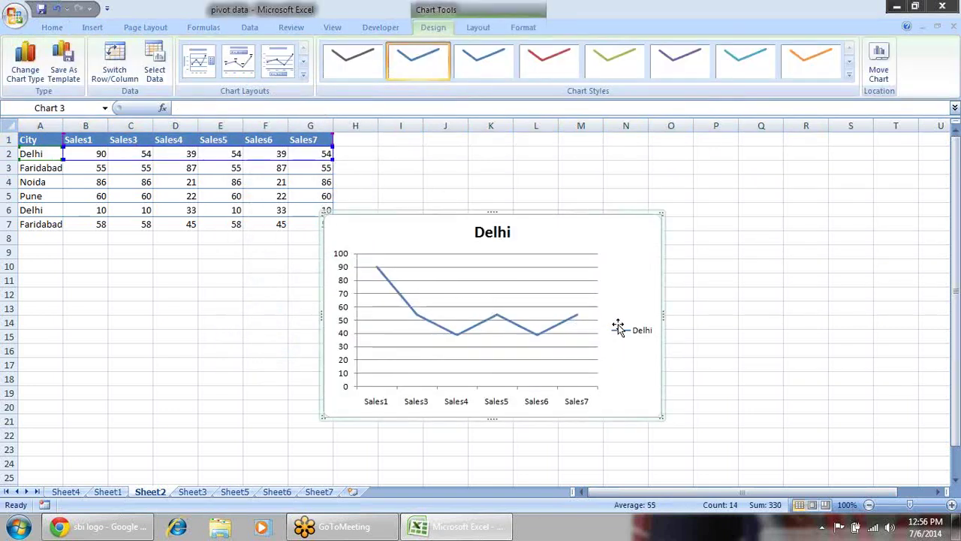
pyautogui.click(450, 171)
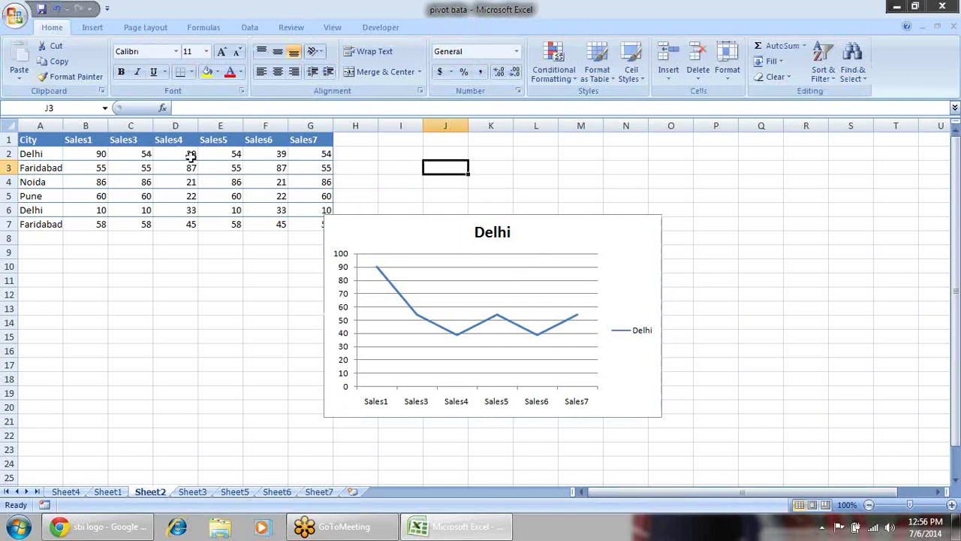
pyautogui.click(567, 224)
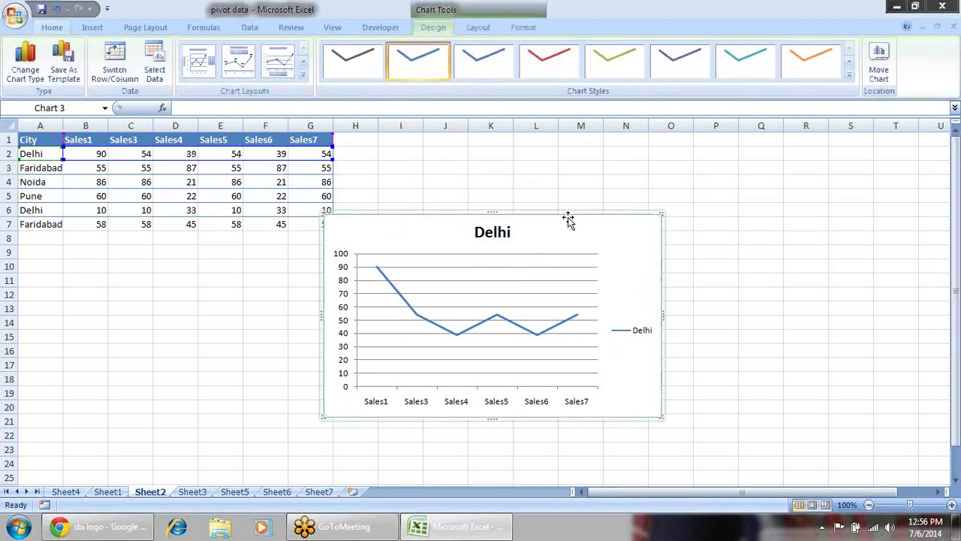
# - Delete the Delhi chart and paste Faridabad's B3:G3 values into H2:M2
pyautogui.press('Delete')
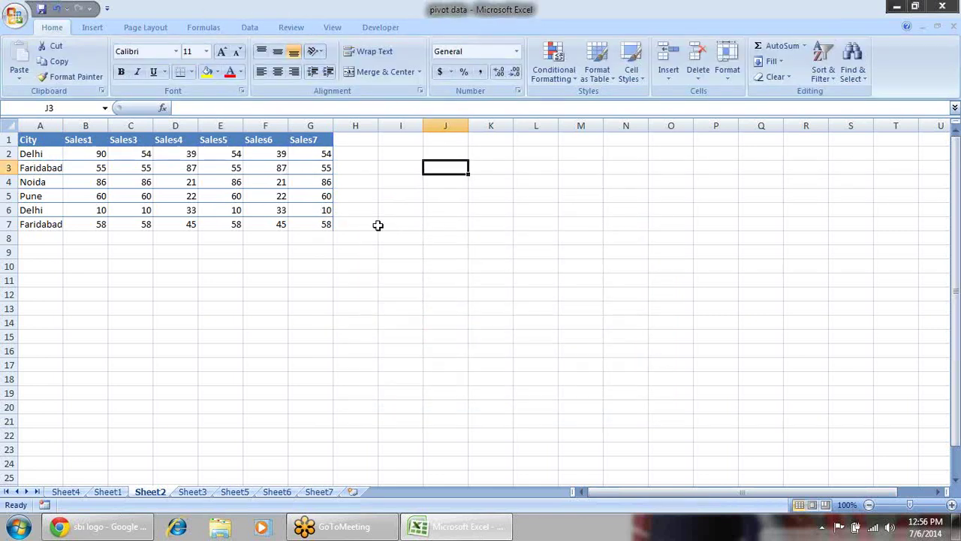
pyautogui.moveTo(113, 168); pyautogui.dragTo(307, 165)
pyautogui.hotkey('ctrl', 'c')
pyautogui.click(360, 153)
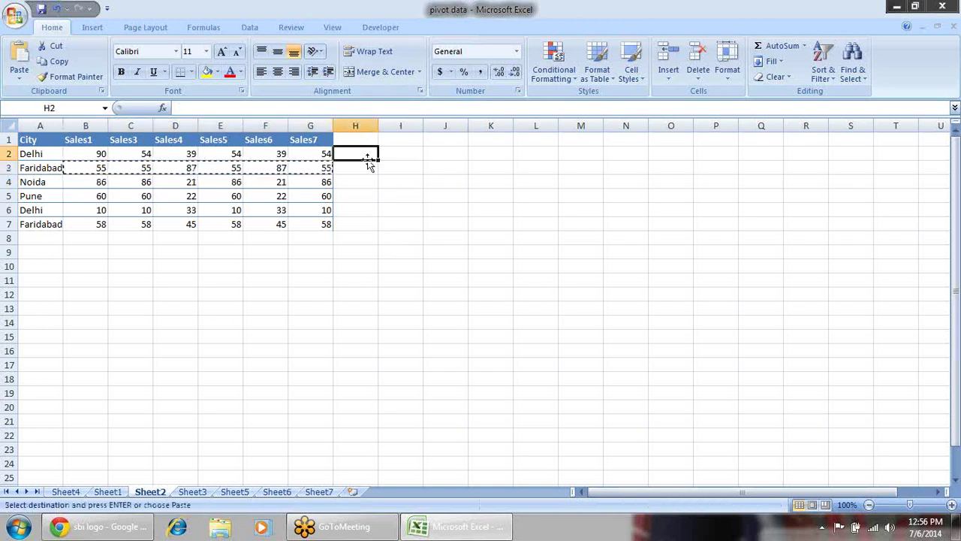
pyautogui.hotkey('ctrl', 'v')
# - Paste Noida's B4:G4 values into N2:S2 and extend the Sales headers to S1
pyautogui.moveTo(318, 184); pyautogui.dragTo(101, 184)
pyautogui.hotkey('ctrl', 'c')
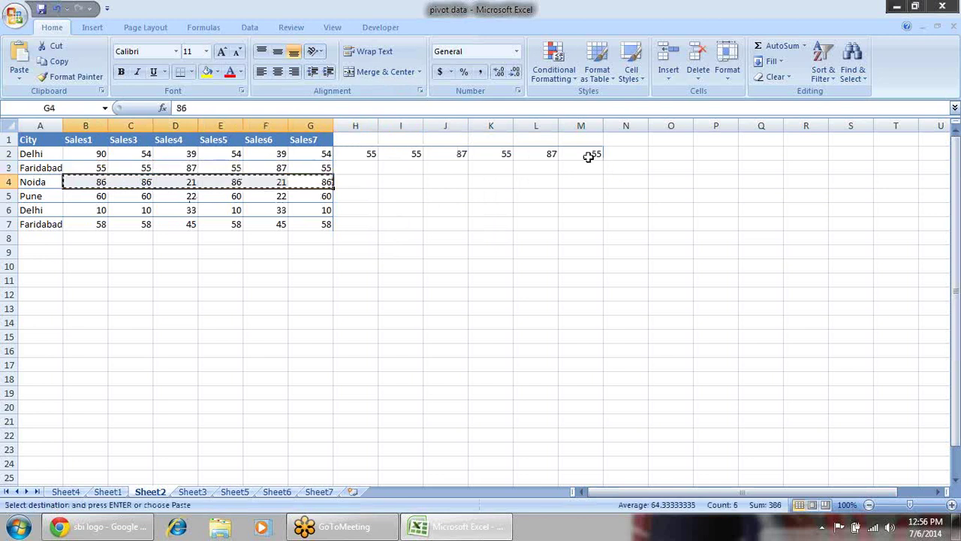
pyautogui.click(624, 155)
pyautogui.hotkey('ctrl', 'v')
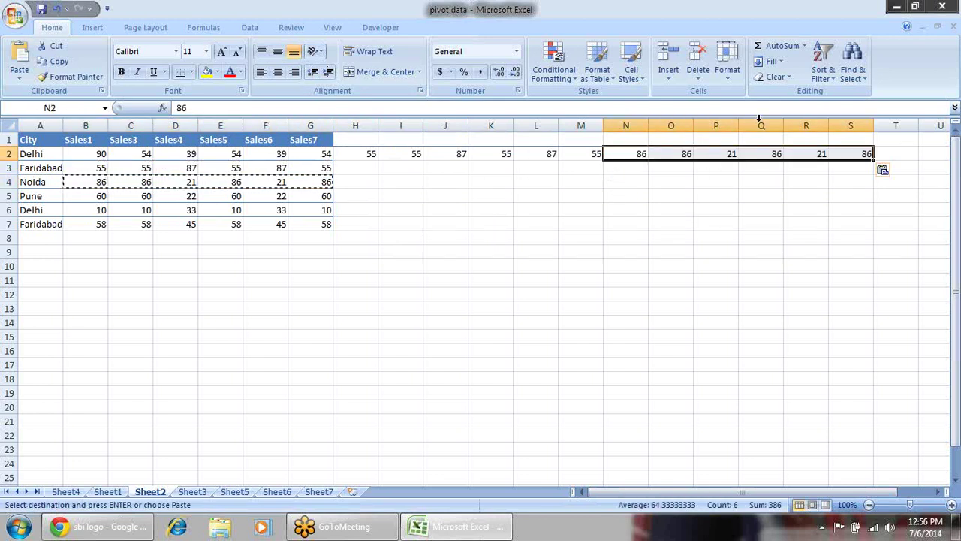
pyautogui.press('Escape')
pyautogui.moveTo(76, 139); pyautogui.dragTo(30, 141)
pyautogui.click(861, 154)
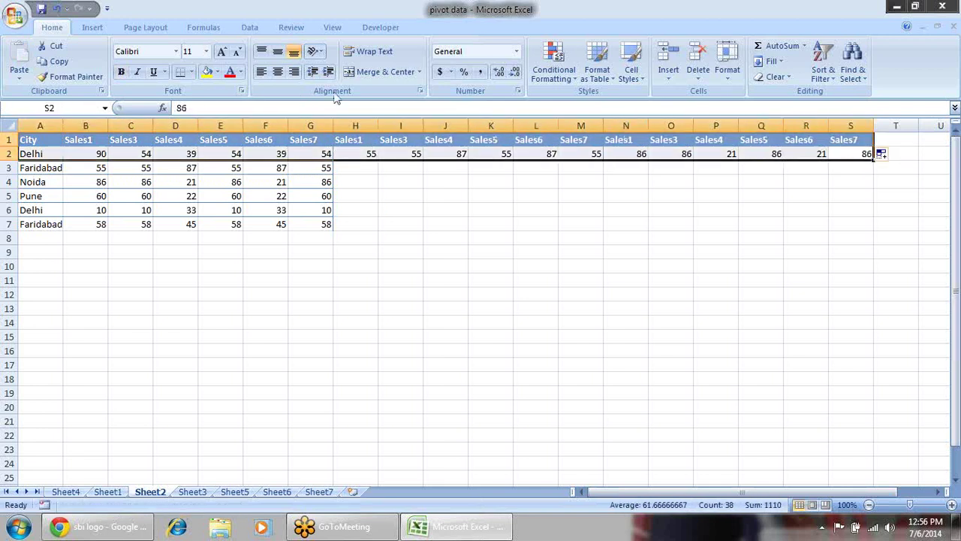
pyautogui.click(298, 30)
# - Insert a 2-D line chart of the 18 Delhi values in A1:S2
pyautogui.click(334, 30)
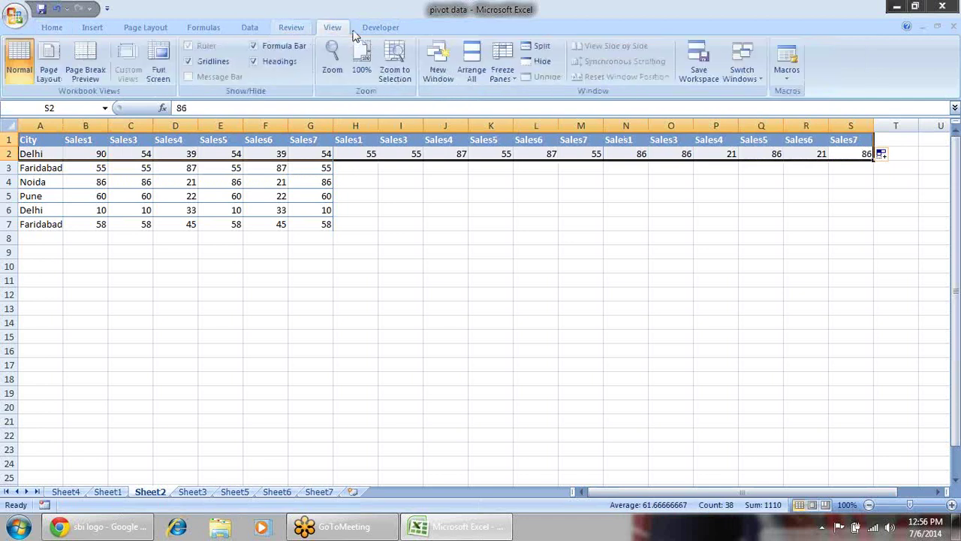
pyautogui.click(378, 30)
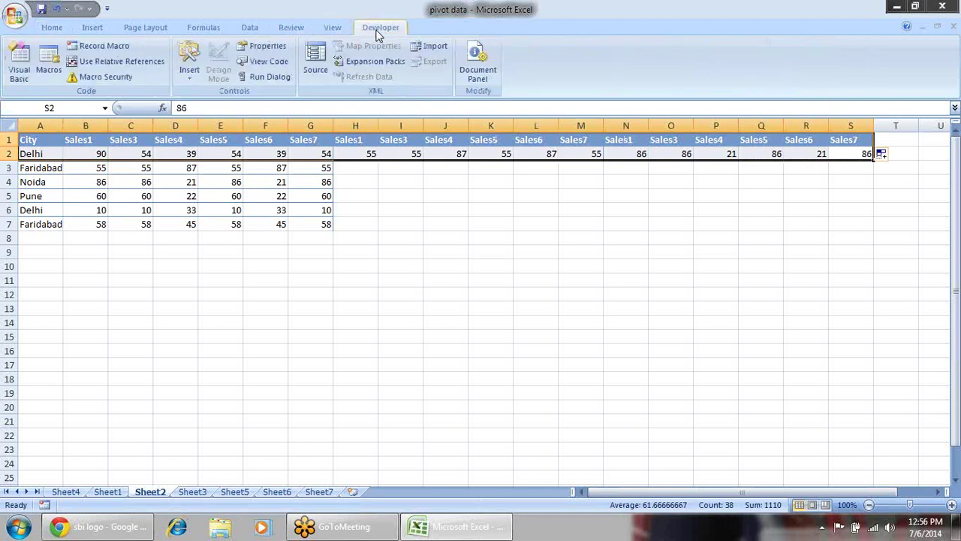
pyautogui.click(216, 30)
pyautogui.click(92, 27)
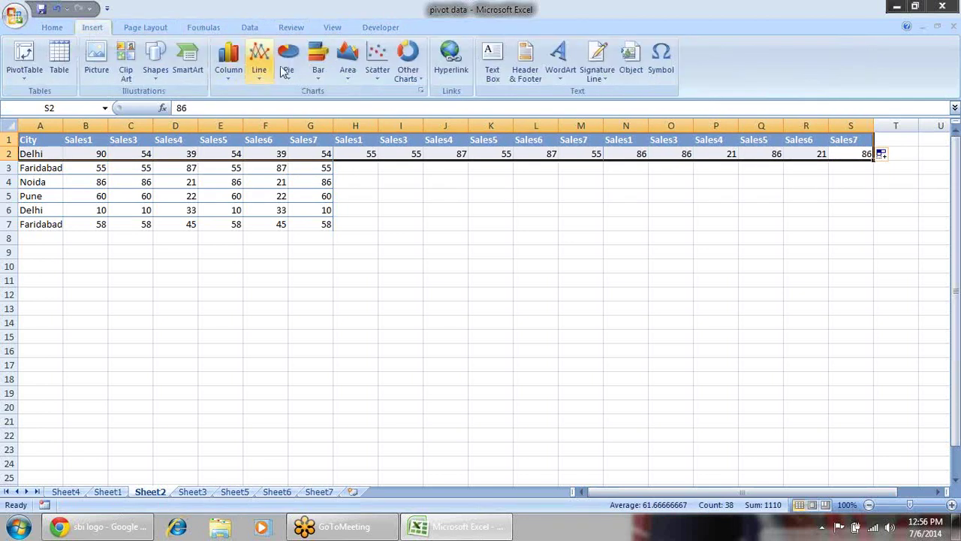
pyautogui.click(259, 60)
pyautogui.click(265, 115)
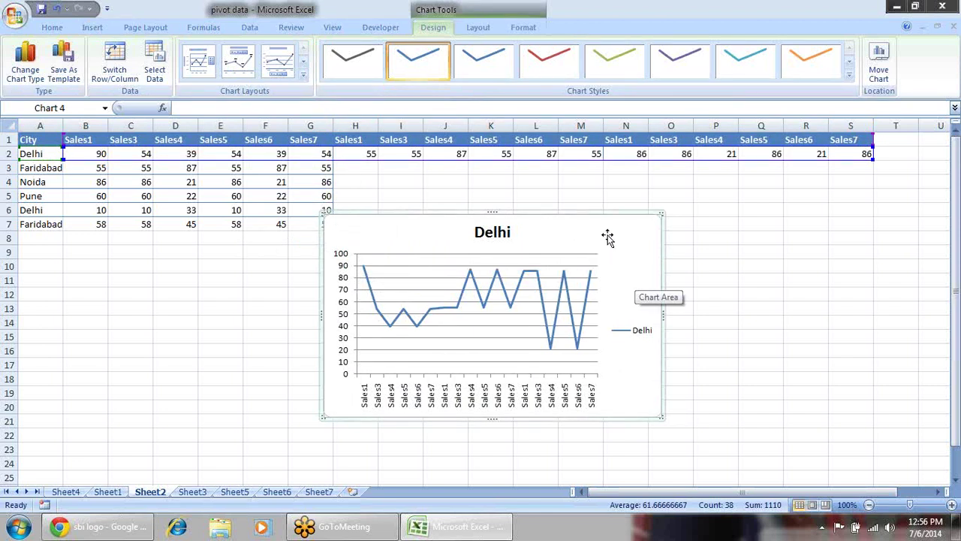
# - Add data labels and a layout with axis title and data table, then delete the chart
pyautogui.rightClick(525, 276)
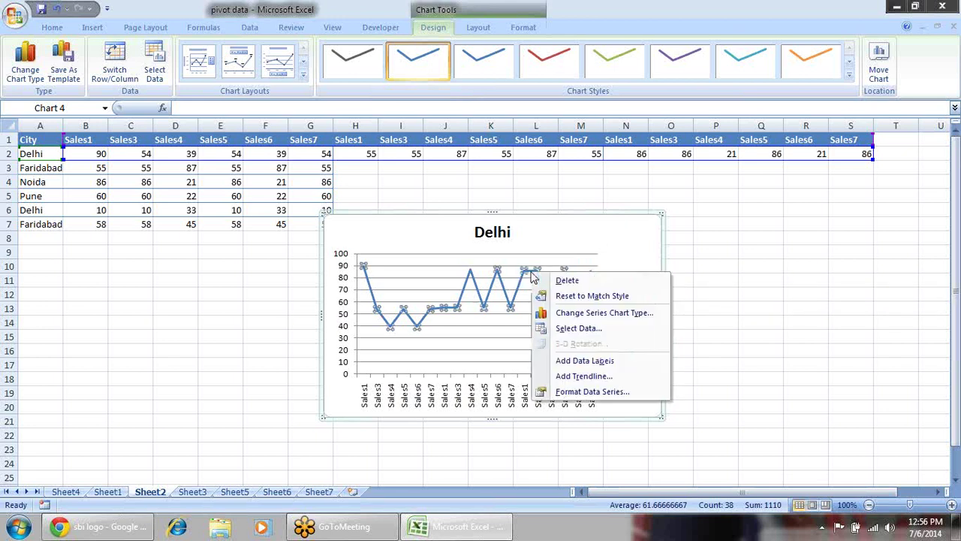
pyautogui.click(614, 362)
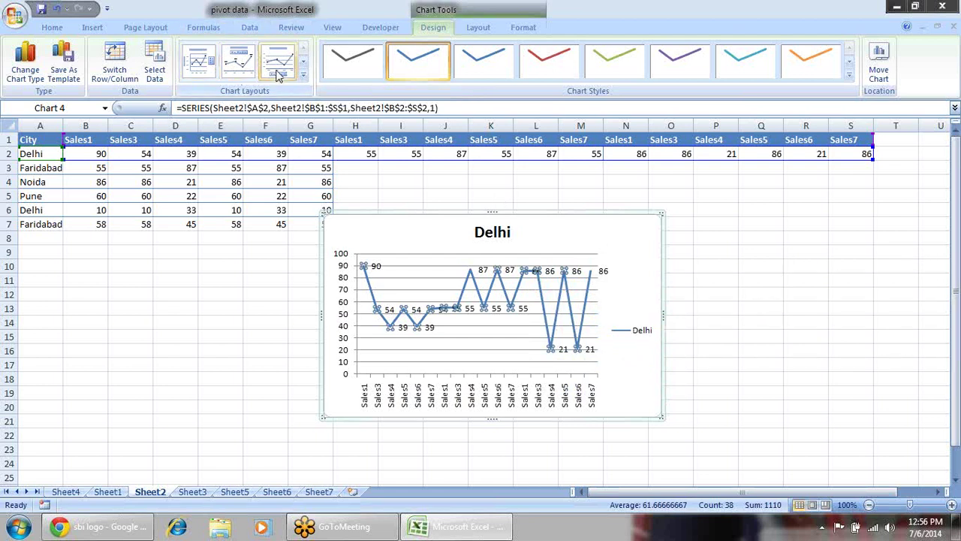
pyautogui.click(302, 74)
pyautogui.click(239, 100)
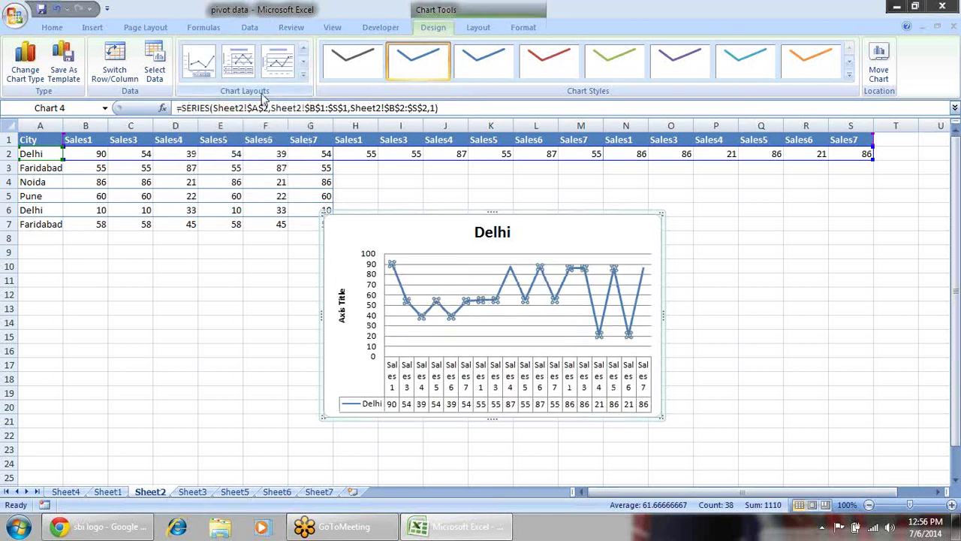
pyautogui.click(472, 228)
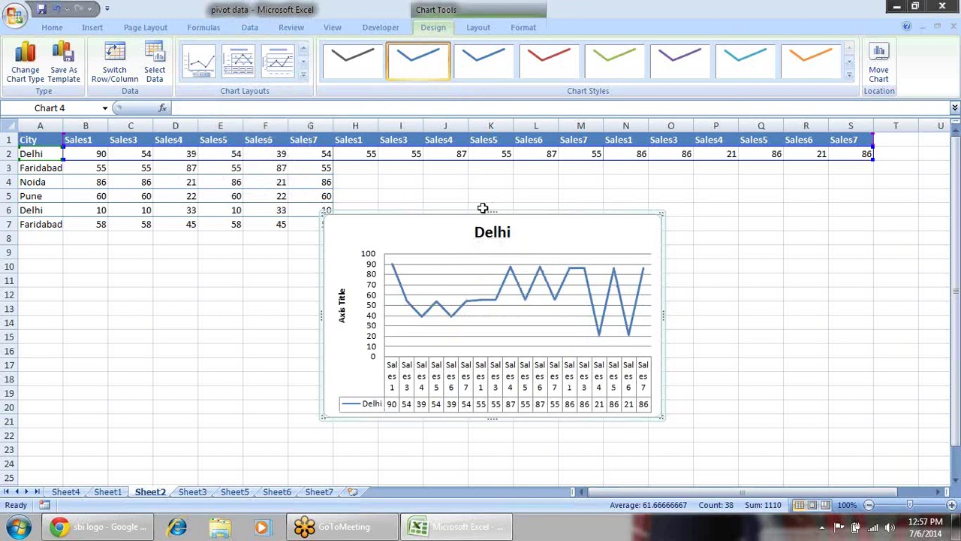
pyautogui.press('Delete')
pyautogui.click(443, 234)
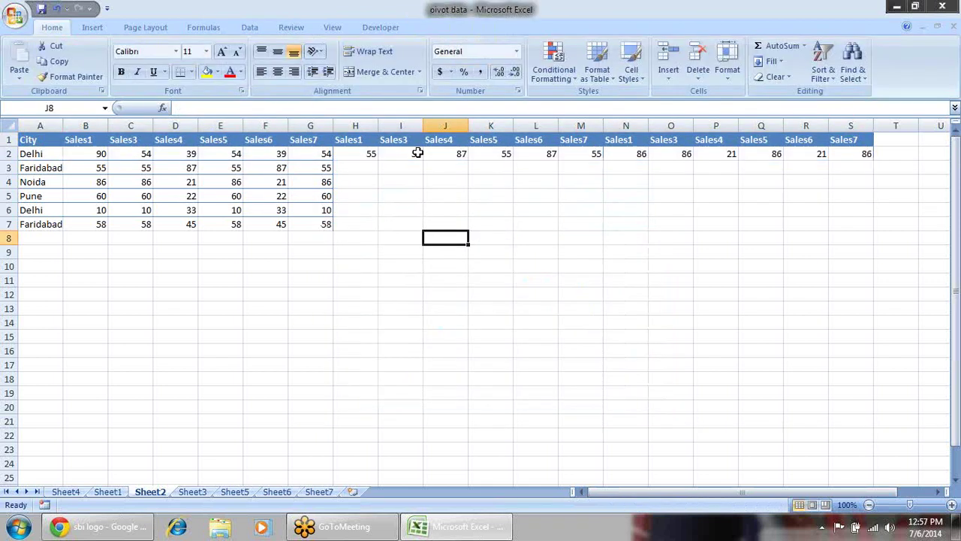
pyautogui.click(93, 27)
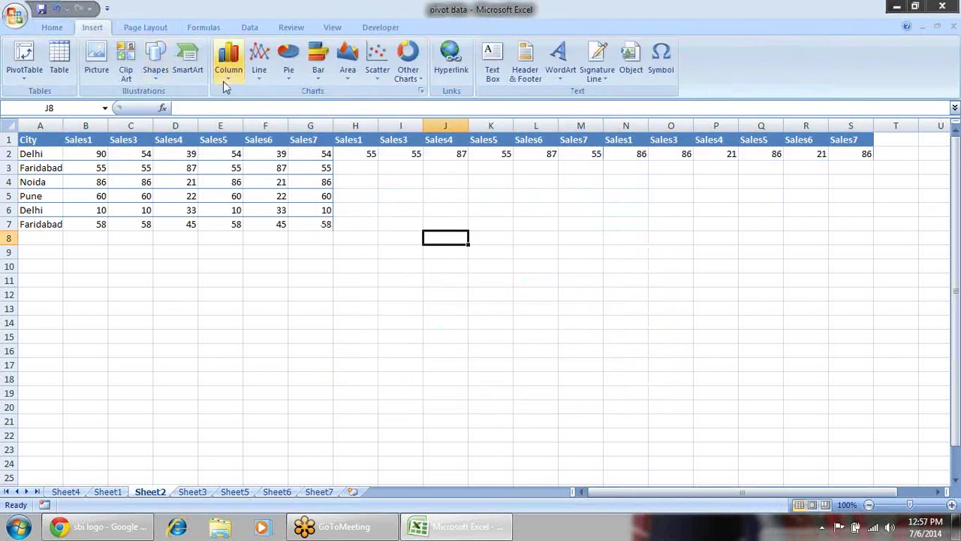
pyautogui.click(319, 71)
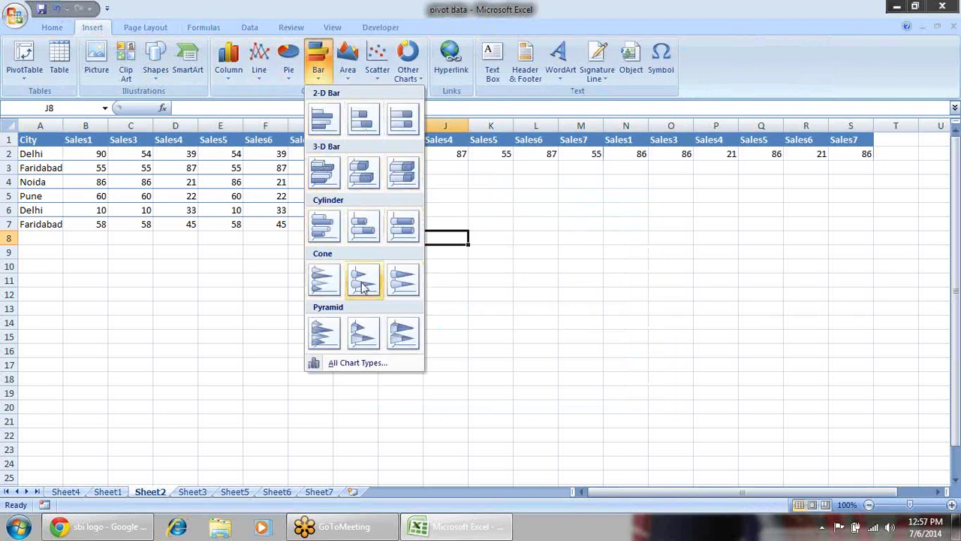
pyautogui.click(263, 66)
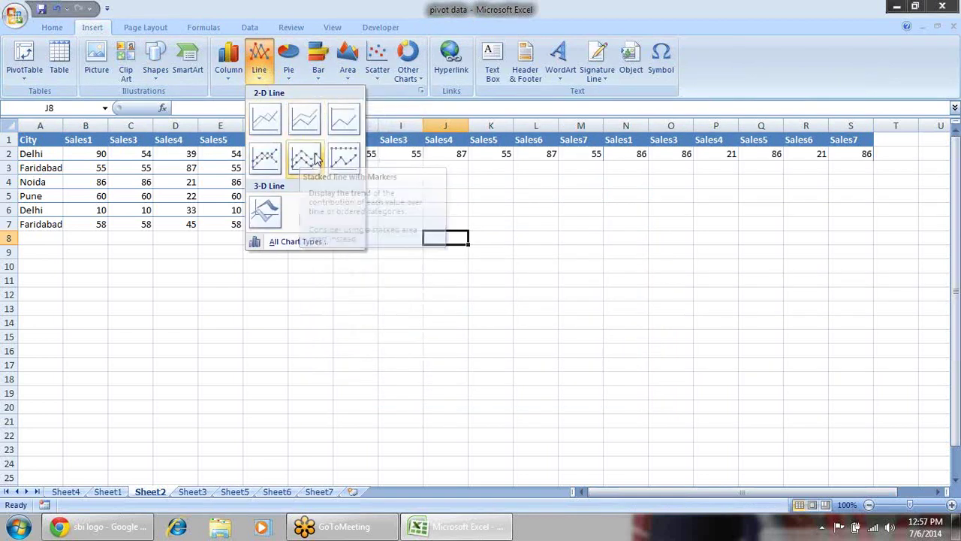
pyautogui.click(375, 69)
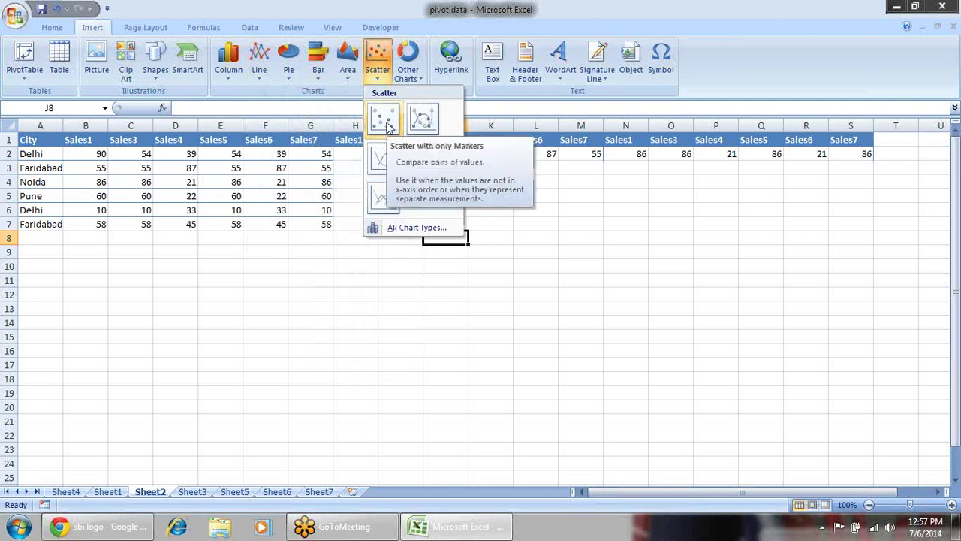
pyautogui.press('Escape')
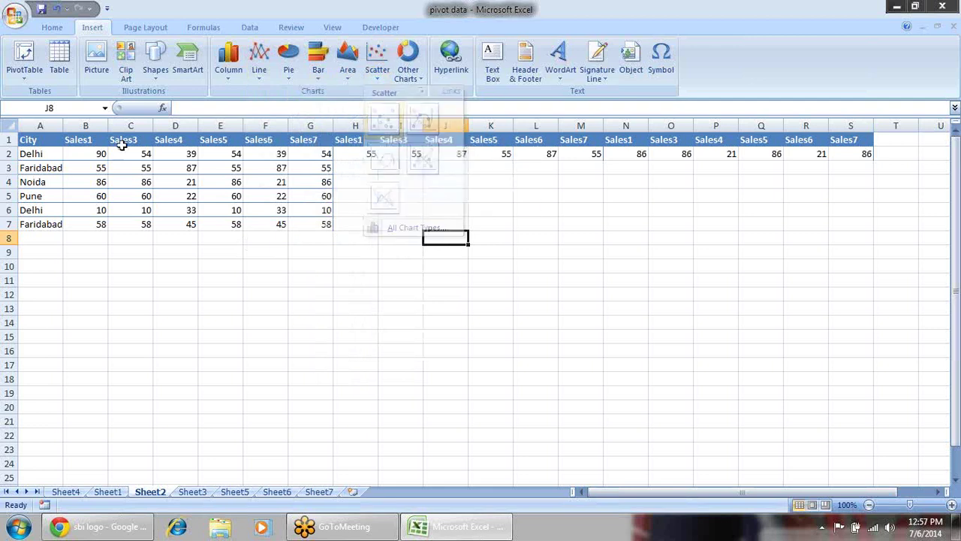
pyautogui.click(40, 125)
pyautogui.moveTo(35, 139); pyautogui.dragTo(843, 153)
pyautogui.click(376, 64)
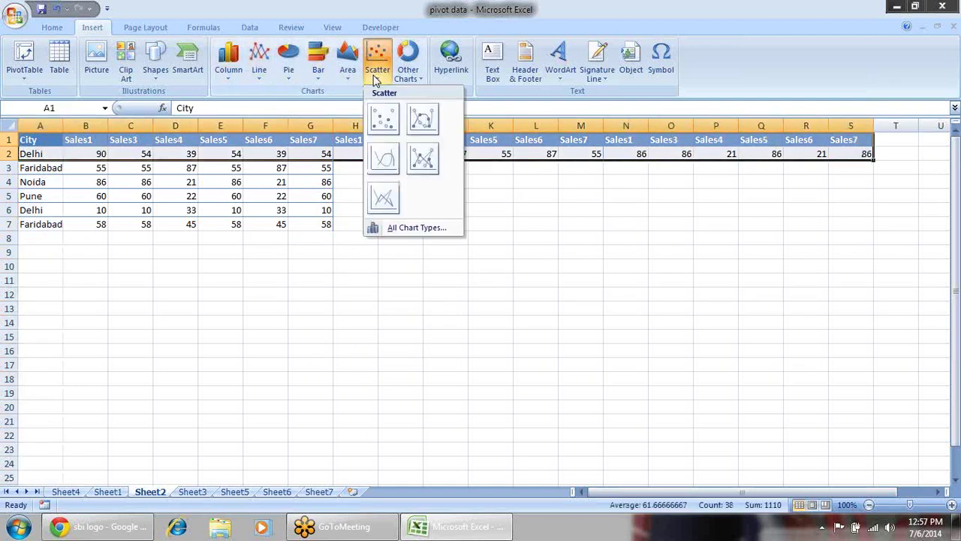
pyautogui.click(381, 119)
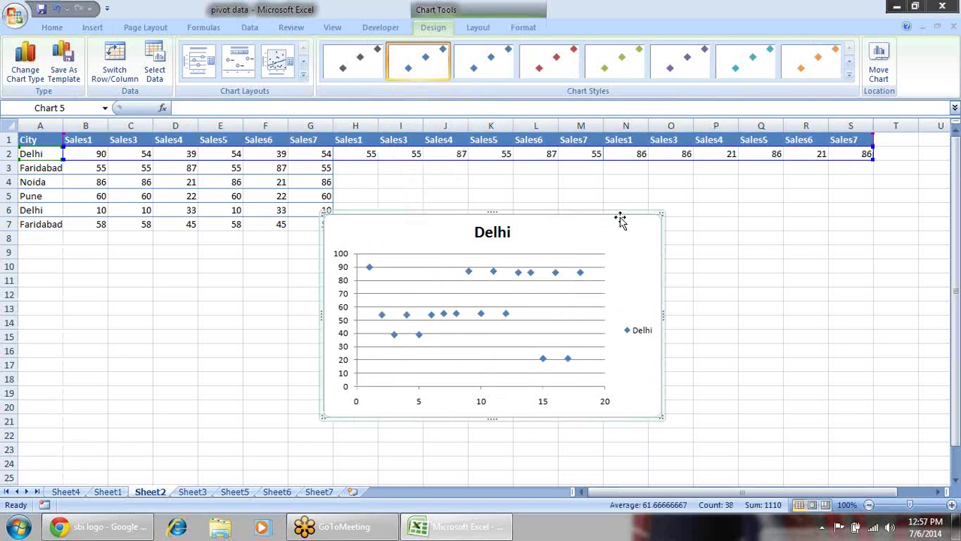
pyautogui.press('Delete')
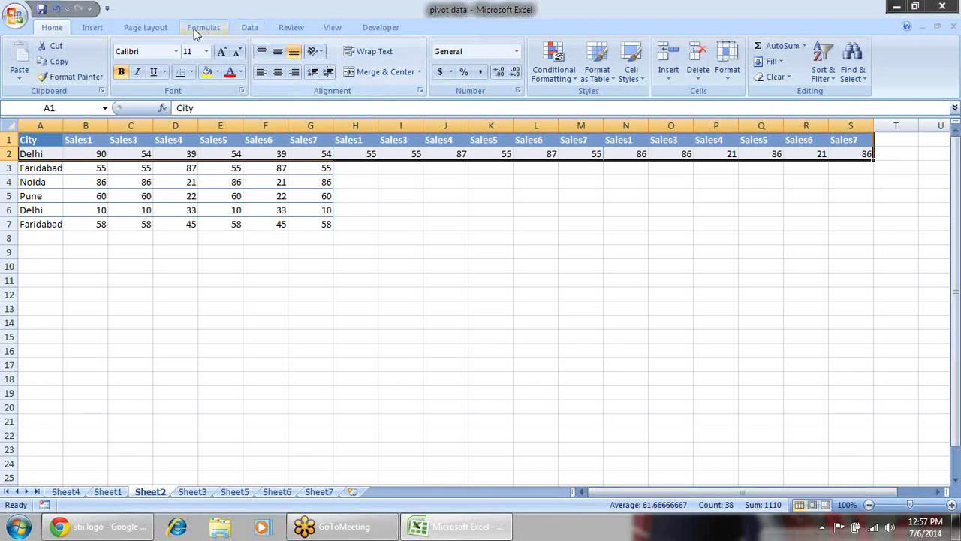
pyautogui.click(92, 27)
pyautogui.click(377, 72)
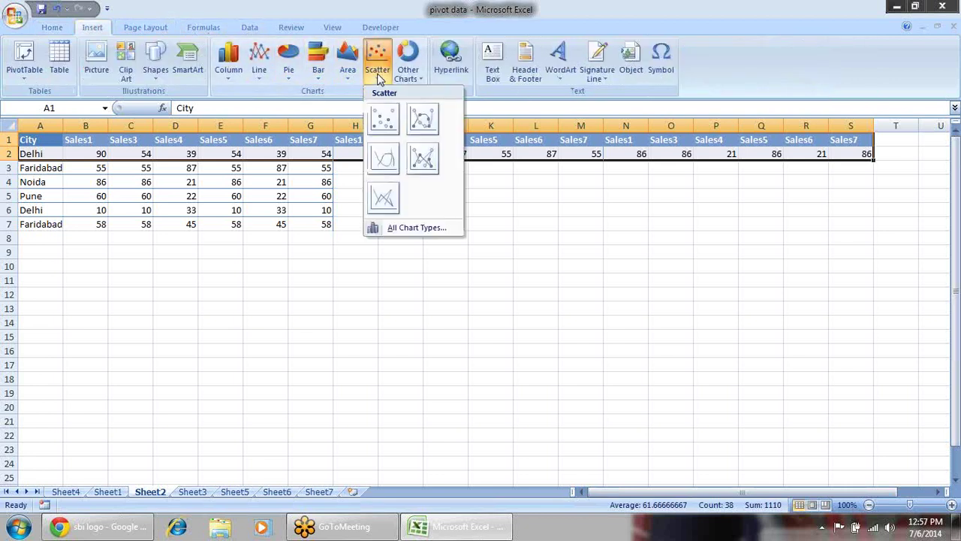
pyautogui.click(417, 76)
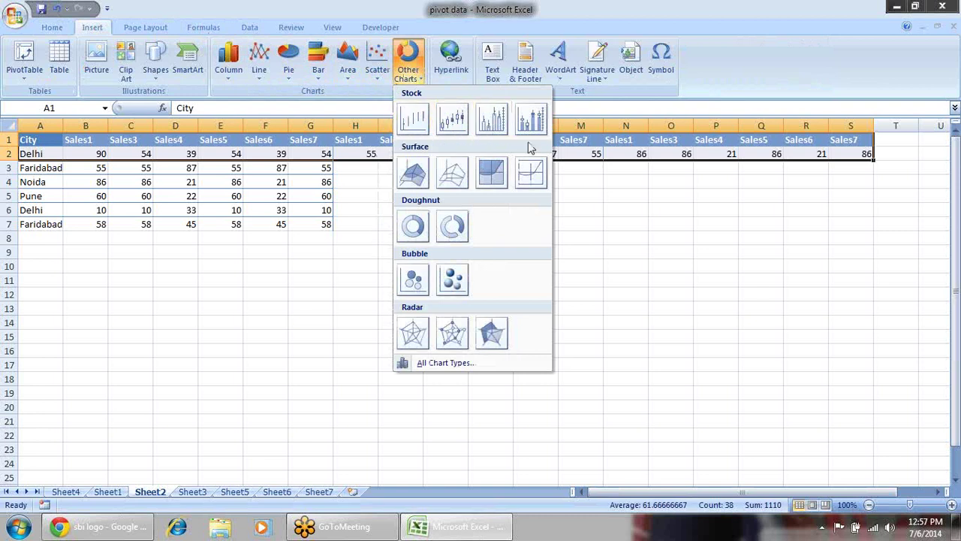
pyautogui.click(416, 338)
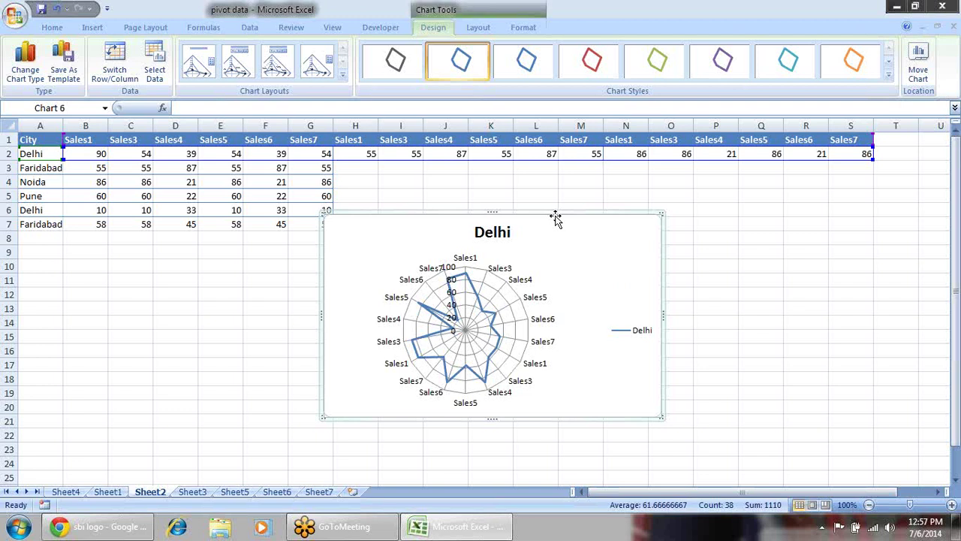
# - Replace the radar chart with a 2-D line chart of Delhi sales
pyautogui.press('Delete')
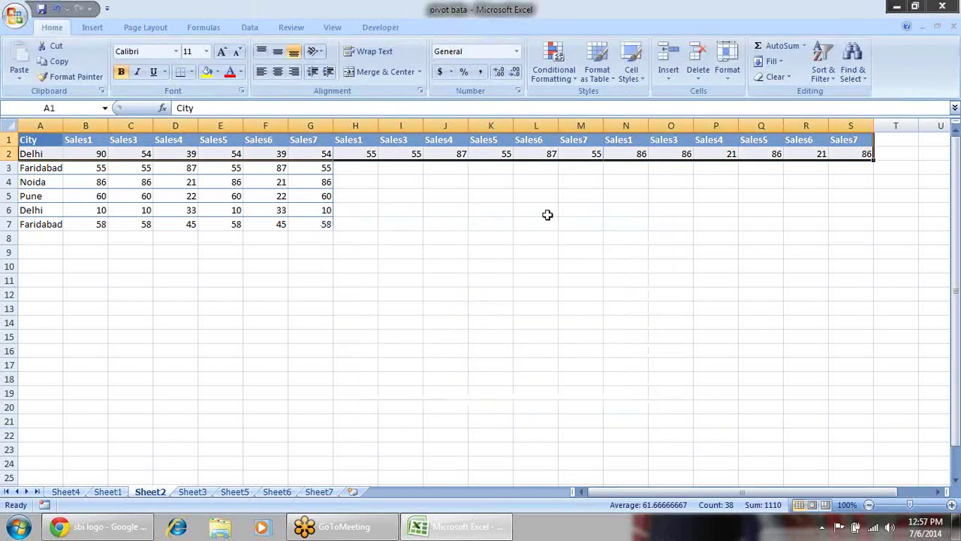
pyautogui.click(92, 28)
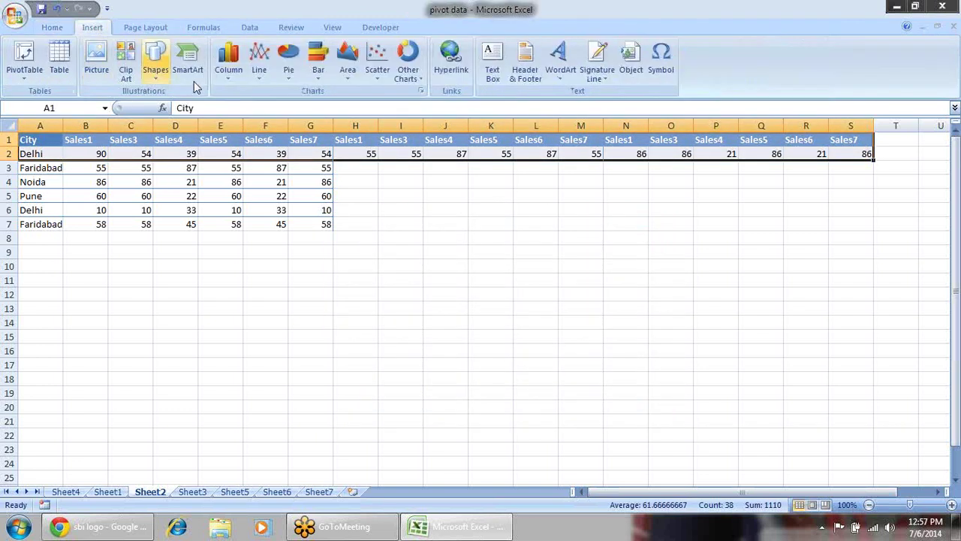
pyautogui.click(258, 60)
pyautogui.click(264, 123)
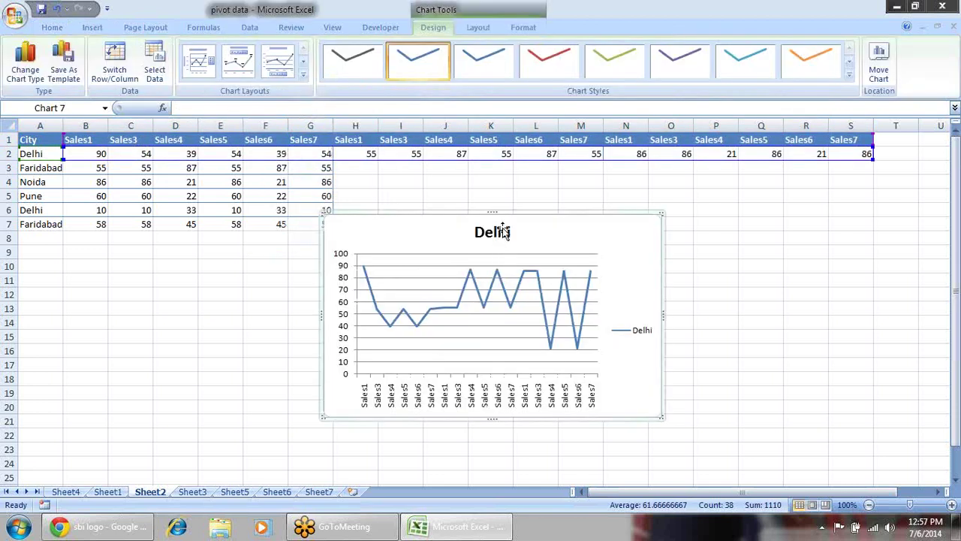
# - Add a clustered column chart of A1:S2 and place it beside the line chart
pyautogui.moveTo(29, 136); pyautogui.dragTo(777, 154)
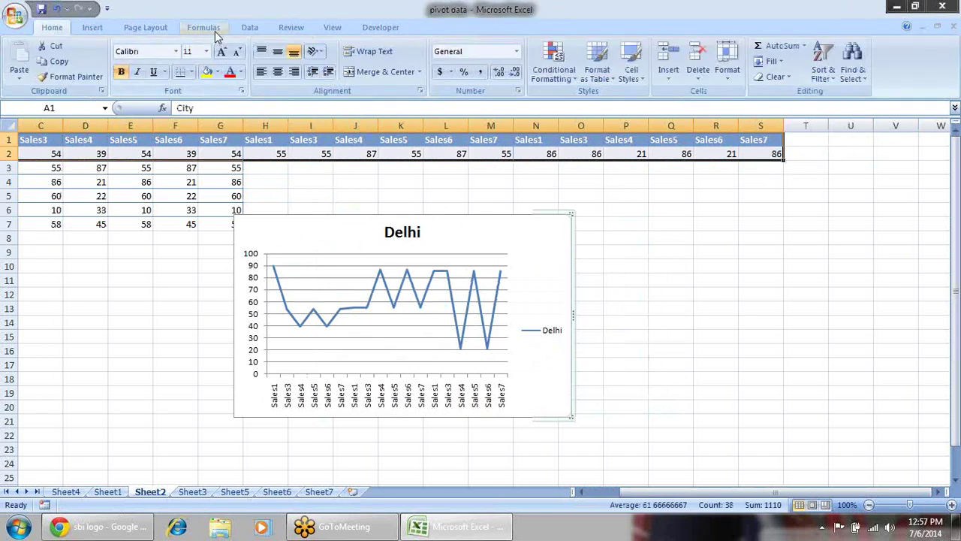
pyautogui.click(92, 28)
pyautogui.click(229, 69)
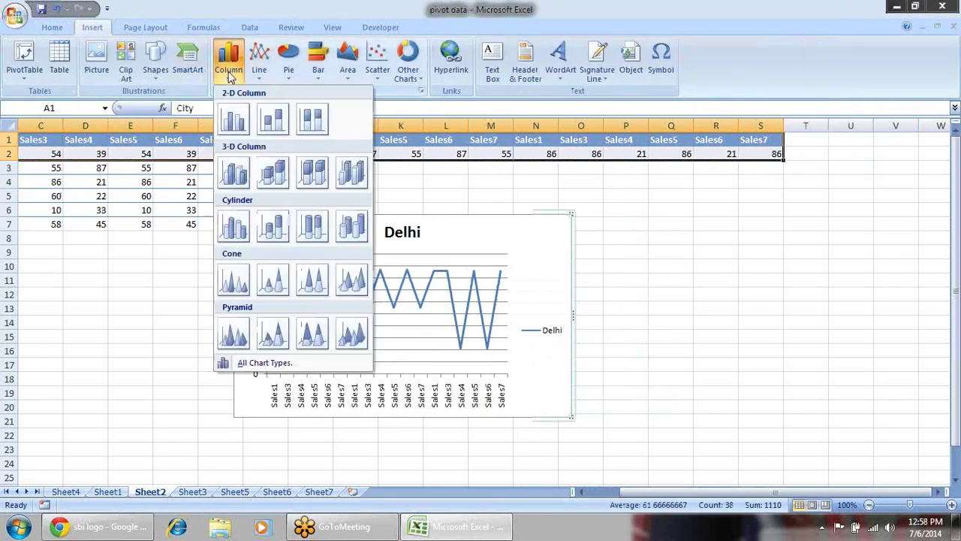
pyautogui.click(234, 118)
pyautogui.moveTo(511, 223); pyautogui.dragTo(689, 222)
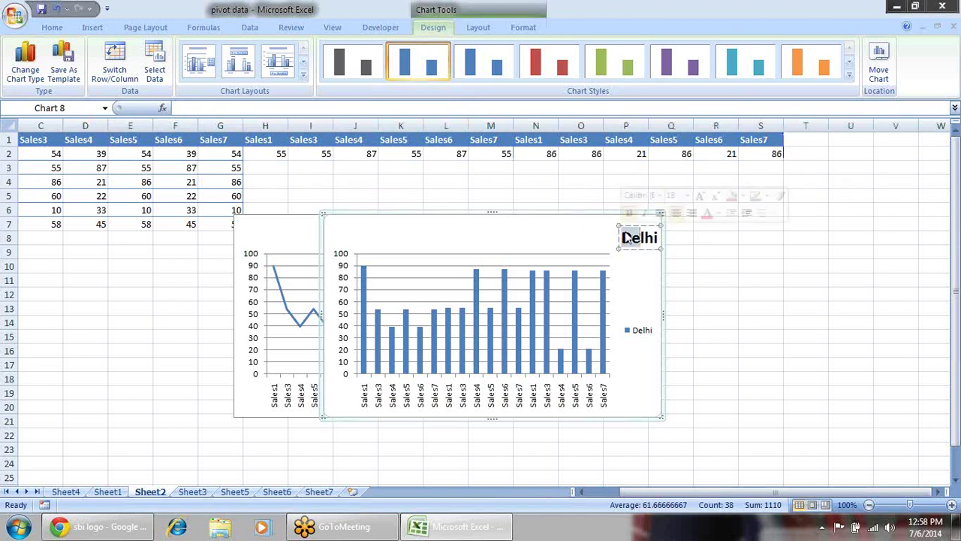
pyautogui.moveTo(623, 224); pyautogui.dragTo(695, 196)
pyautogui.moveTo(403, 218); pyautogui.dragTo(367, 190)
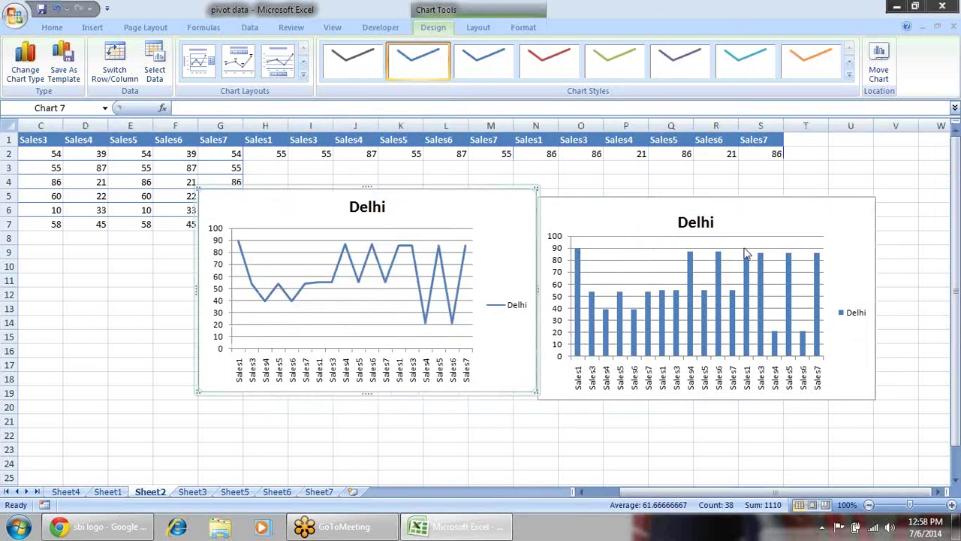
# - Narrow the plot areas of both the column chart and the line chart
pyautogui.click(823, 269)
pyautogui.moveTo(824, 298); pyautogui.dragTo(680, 298)
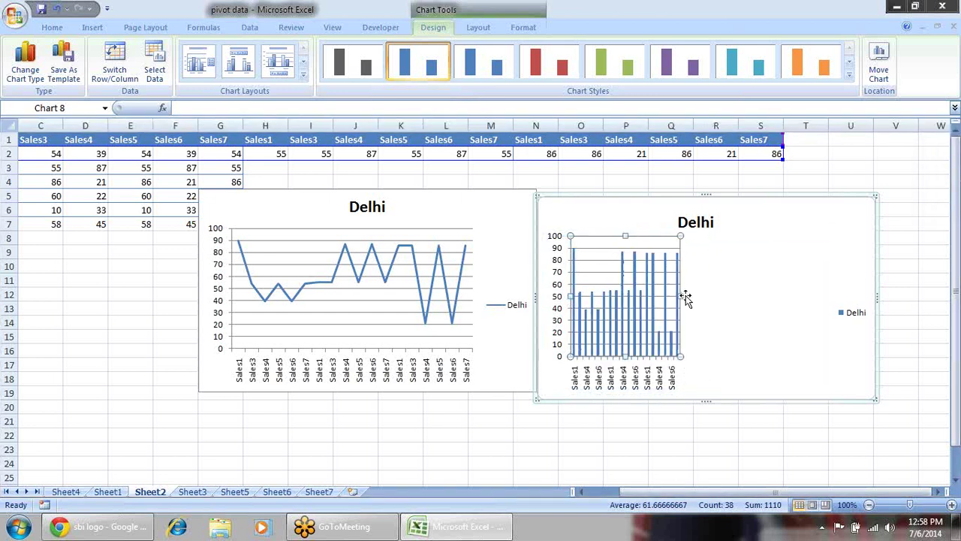
pyautogui.click(466, 279)
pyautogui.moveTo(474, 288); pyautogui.dragTo(298, 290)
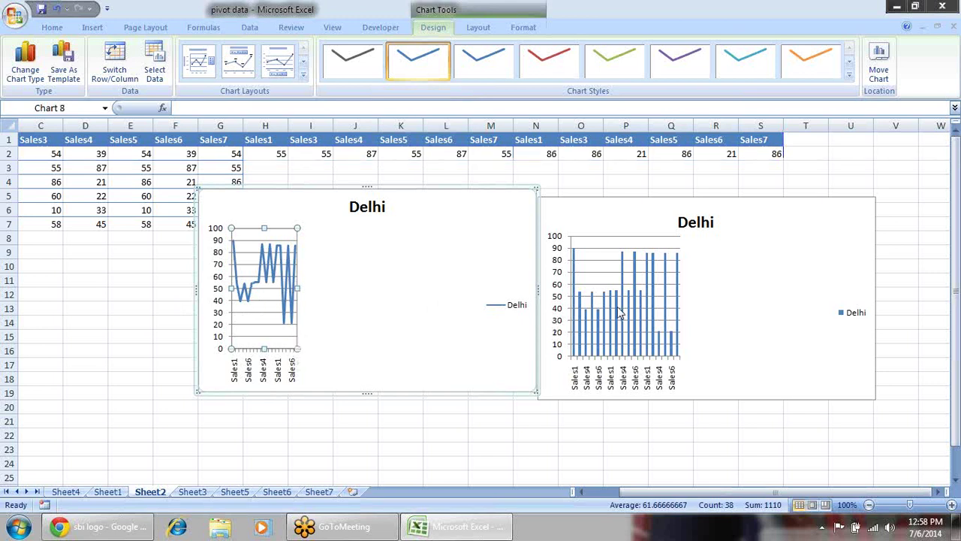
# - Select the column chart's series and gridlines, then the line chart's series and plot area
pyautogui.click(624, 343)
pyautogui.moveTo(614, 348)
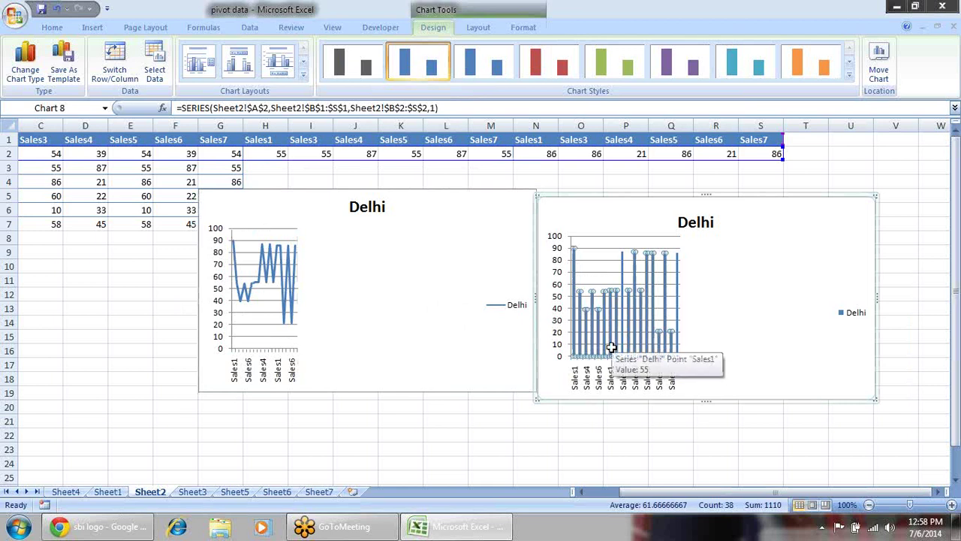
pyautogui.click(685, 288)
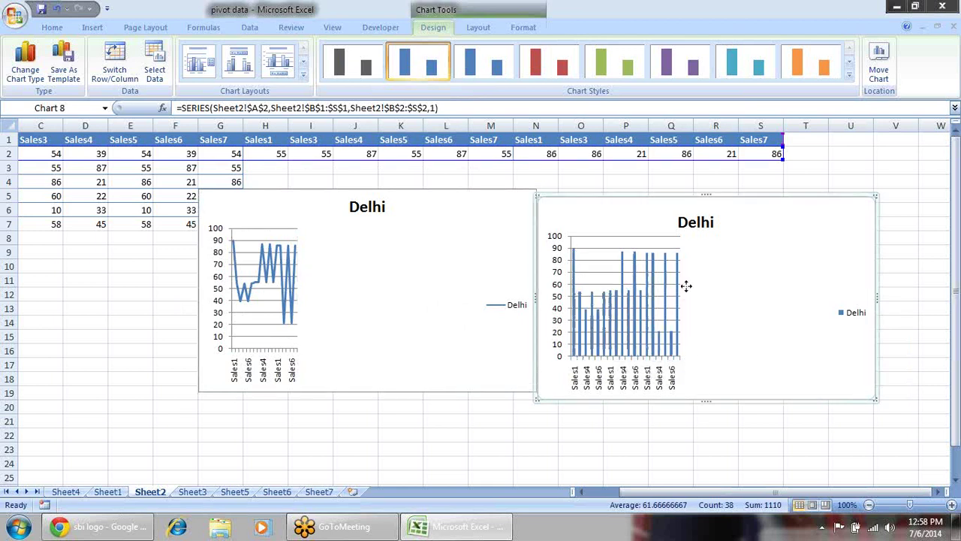
pyautogui.click(680, 295)
pyautogui.click(679, 296)
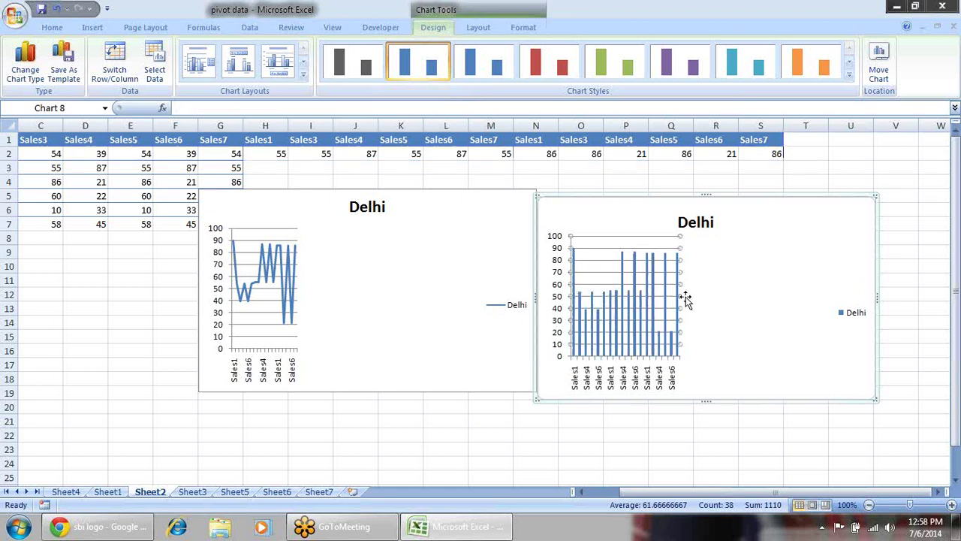
pyautogui.click(678, 243)
pyautogui.click(298, 284)
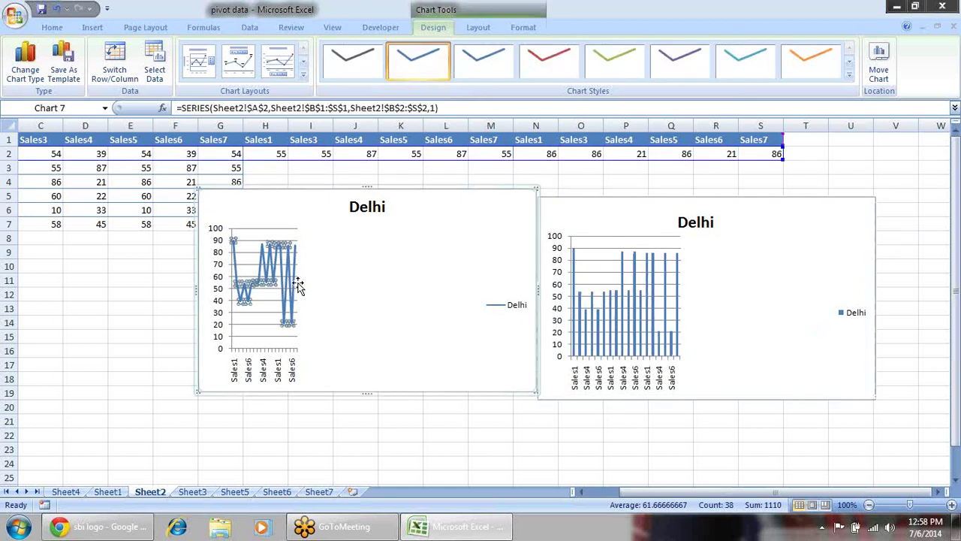
pyautogui.click(303, 289)
# - Resize and shift the plot areas of the Delhi line and column charts
pyautogui.moveTo(300, 288); pyautogui.dragTo(263, 288)
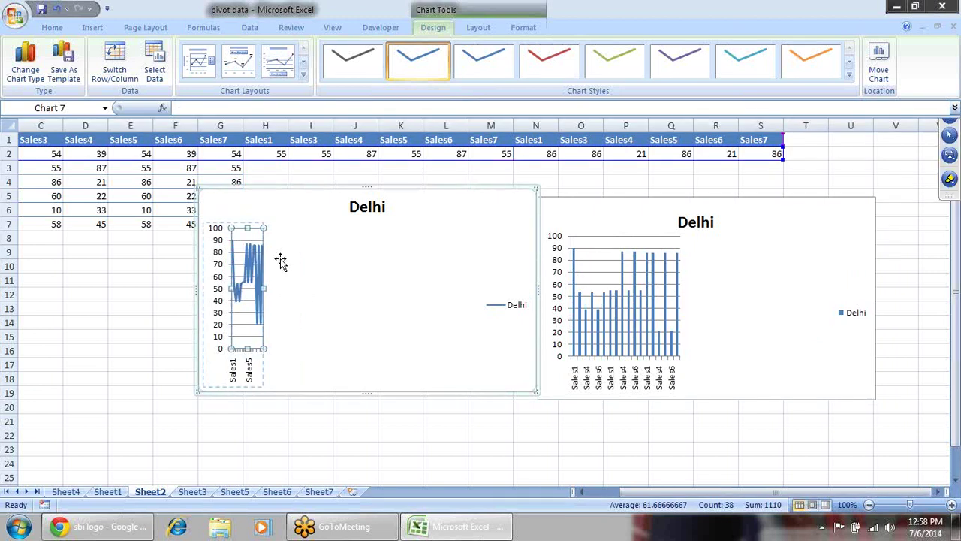
pyautogui.click(679, 274)
pyautogui.click(684, 257)
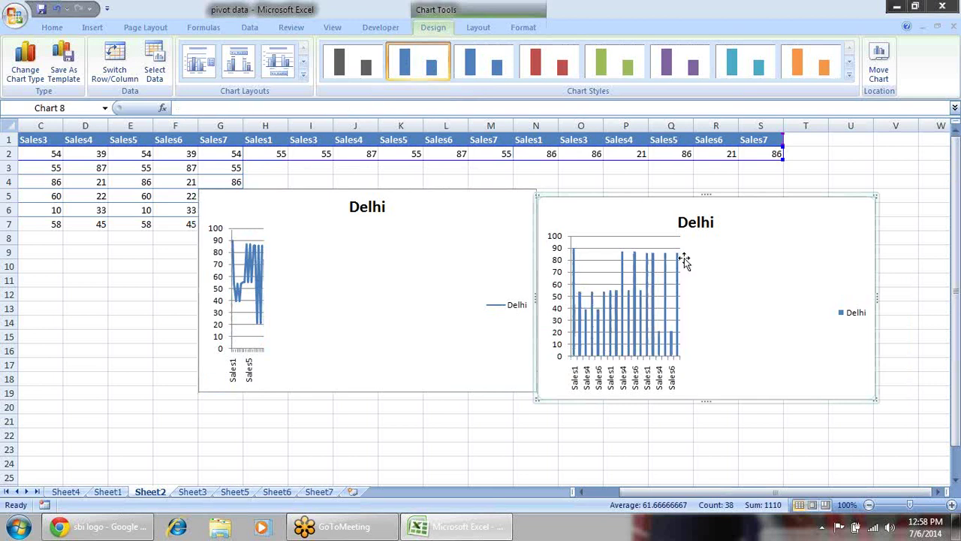
pyautogui.click(682, 257)
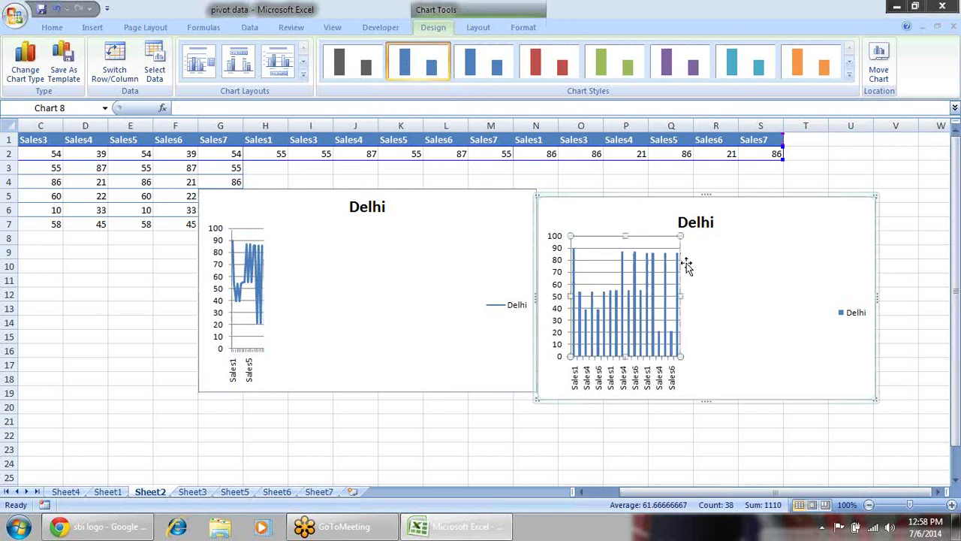
pyautogui.moveTo(681, 295); pyautogui.dragTo(610, 295)
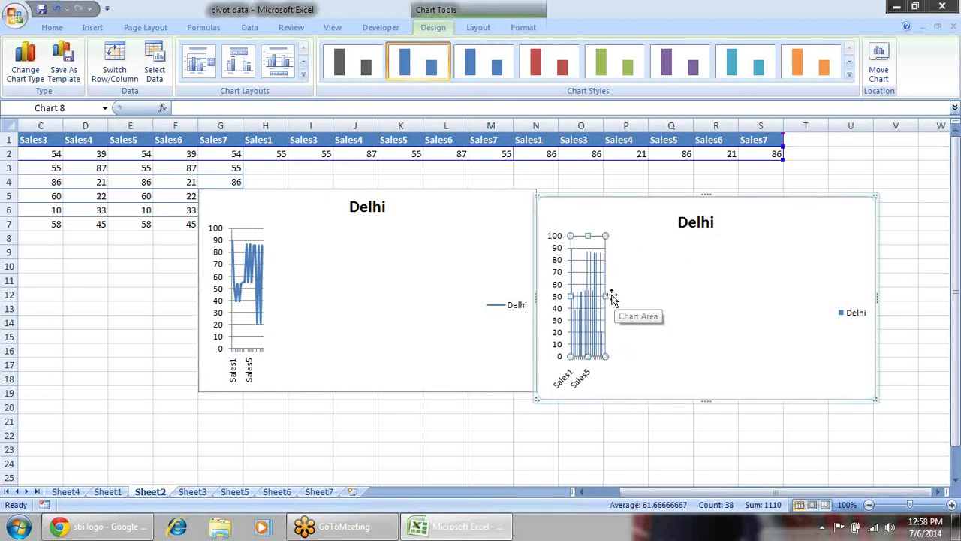
pyautogui.moveTo(607, 296); pyautogui.dragTo(809, 291)
pyautogui.click(275, 287)
pyautogui.click(263, 290)
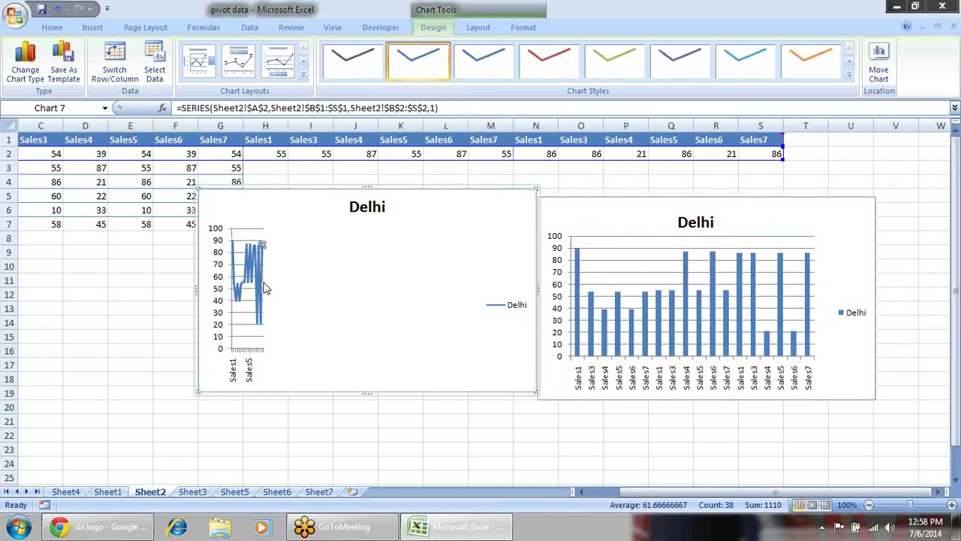
pyautogui.click(266, 281)
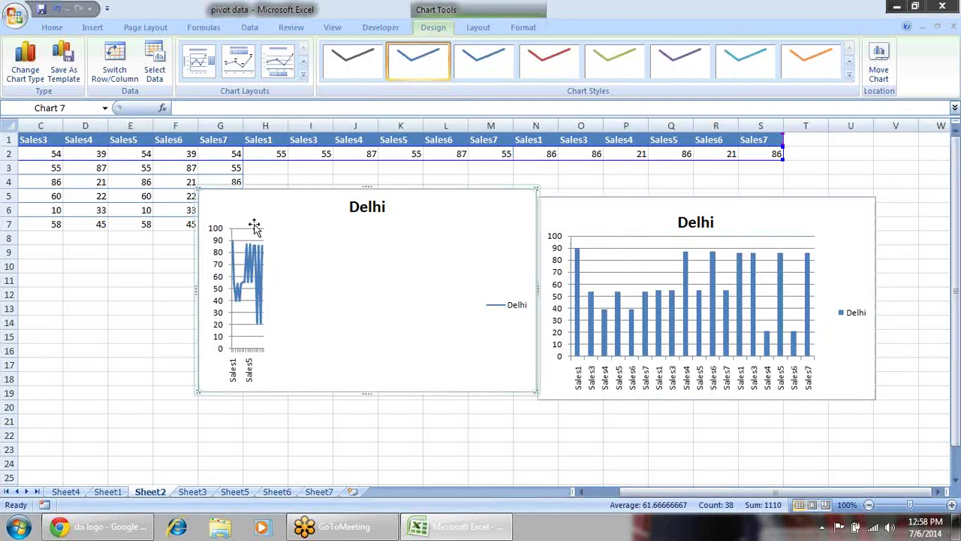
# - Delete the Delhi column chart and the Delhi line chart from Sheet2
pyautogui.click(650, 204)
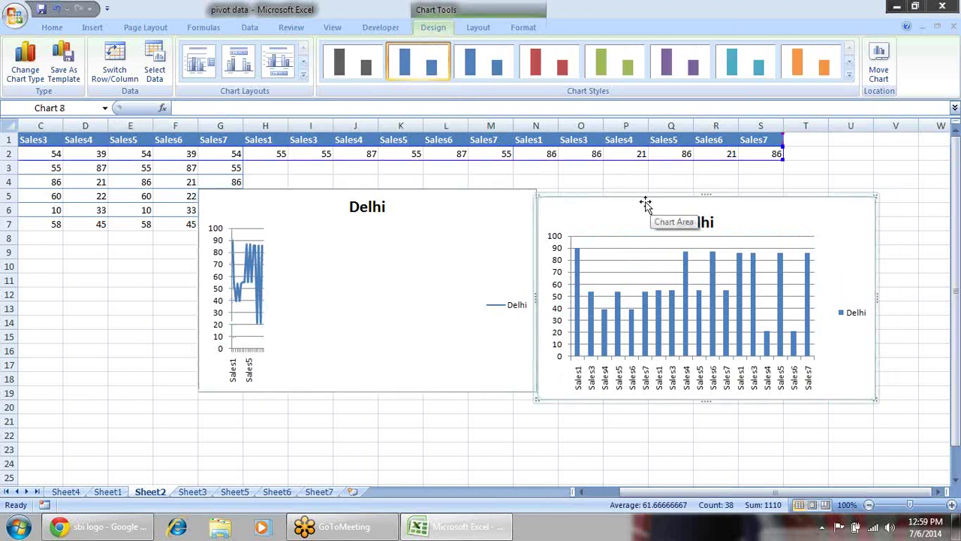
pyautogui.press('Delete')
pyautogui.click(481, 208)
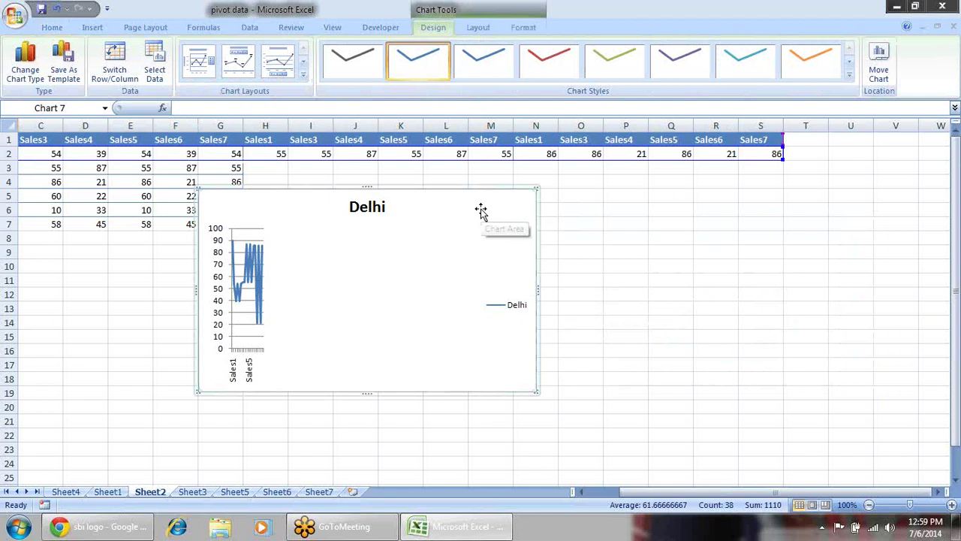
pyautogui.press('Delete')
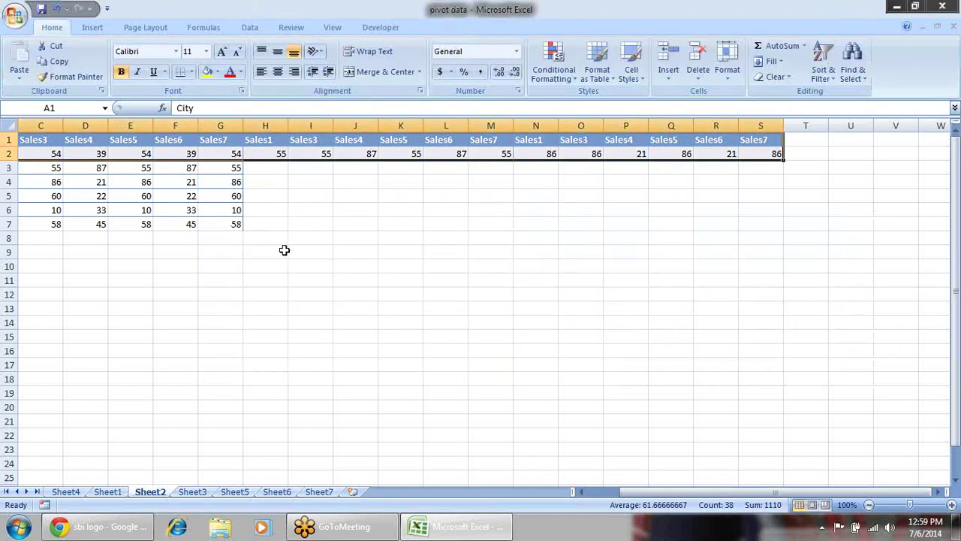
pyautogui.click(249, 321)
# - Browse the Data, Page Layout and Insert ribbon tabs and select cell E2
pyautogui.click(250, 28)
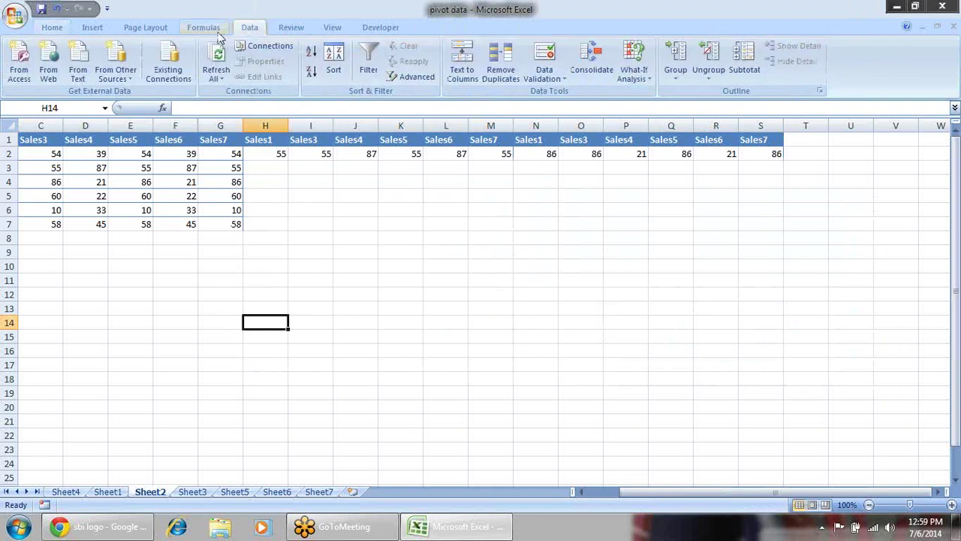
pyautogui.click(155, 25)
pyautogui.click(88, 27)
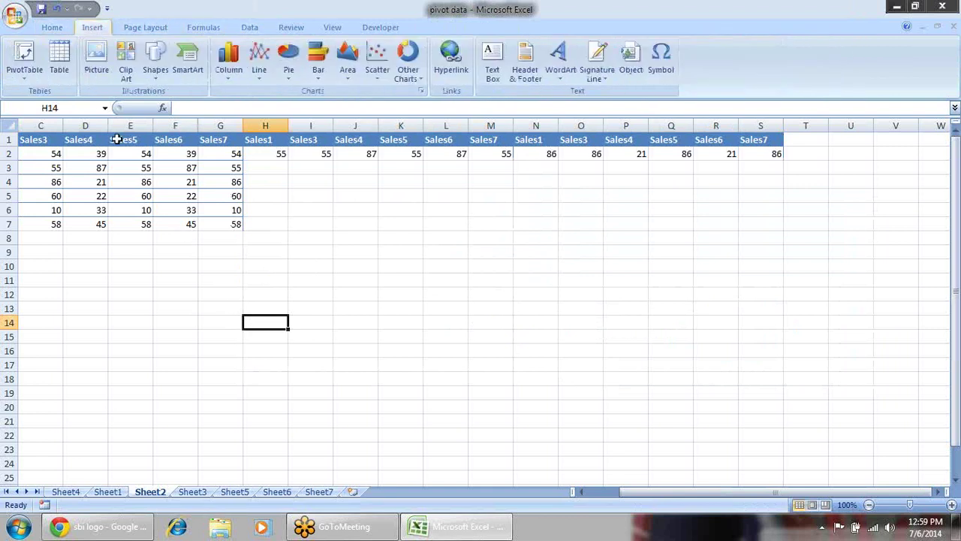
pyautogui.click(124, 155)
pyautogui.moveTo(618, 489); pyautogui.dragTo(600, 491)
# - On Sheet6, insert a doughnut chart of Sales1 for PNB and SBI from A1:B3
pyautogui.click(278, 491)
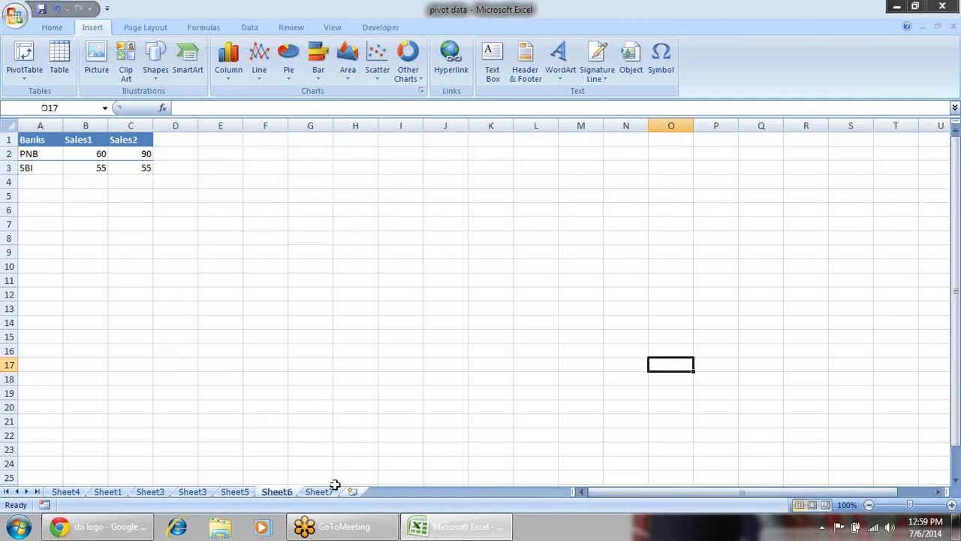
pyautogui.moveTo(35, 133); pyautogui.dragTo(87, 166)
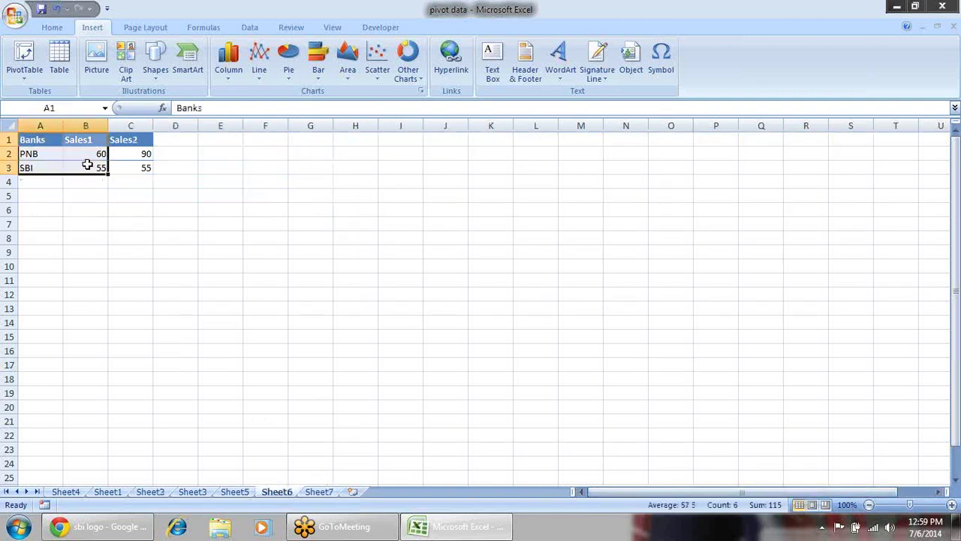
pyautogui.click(295, 71)
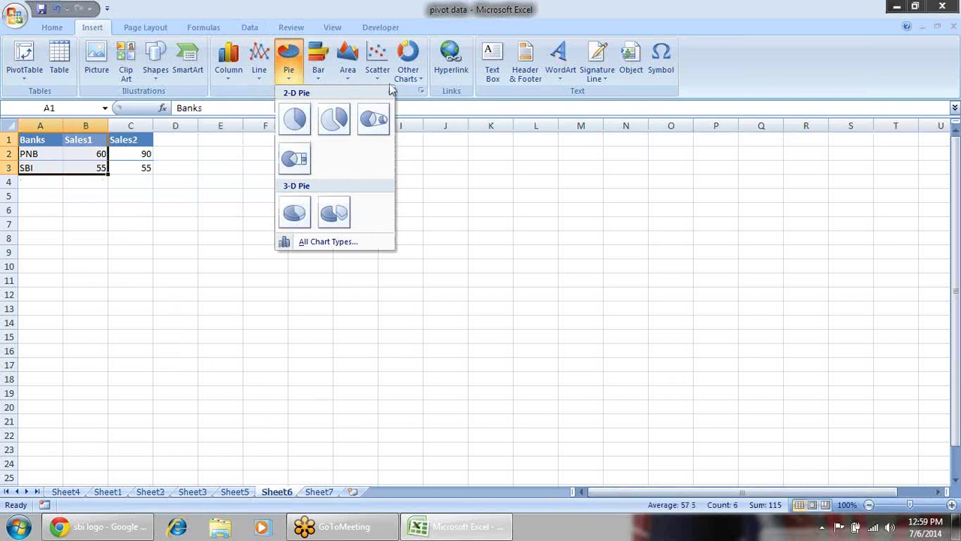
pyautogui.moveTo(421, 79)
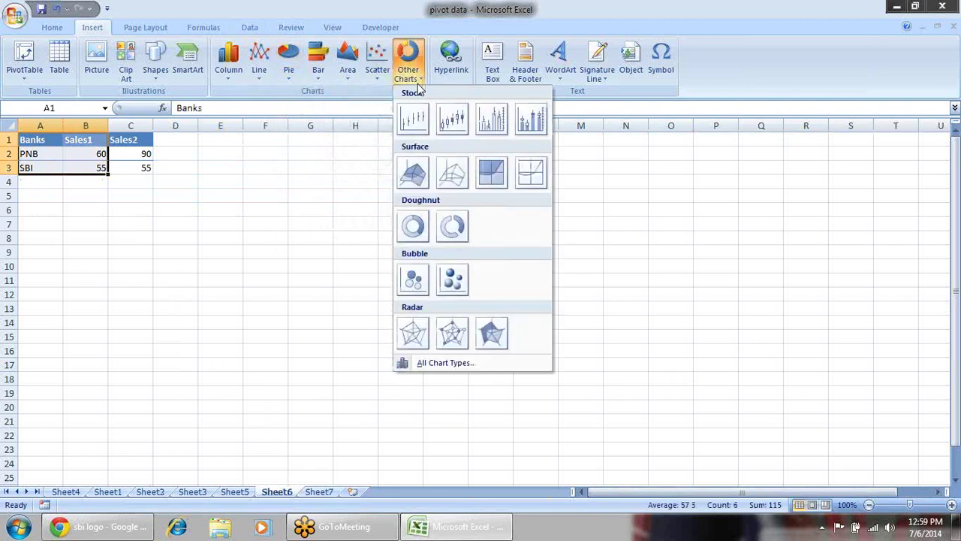
pyautogui.click(424, 231)
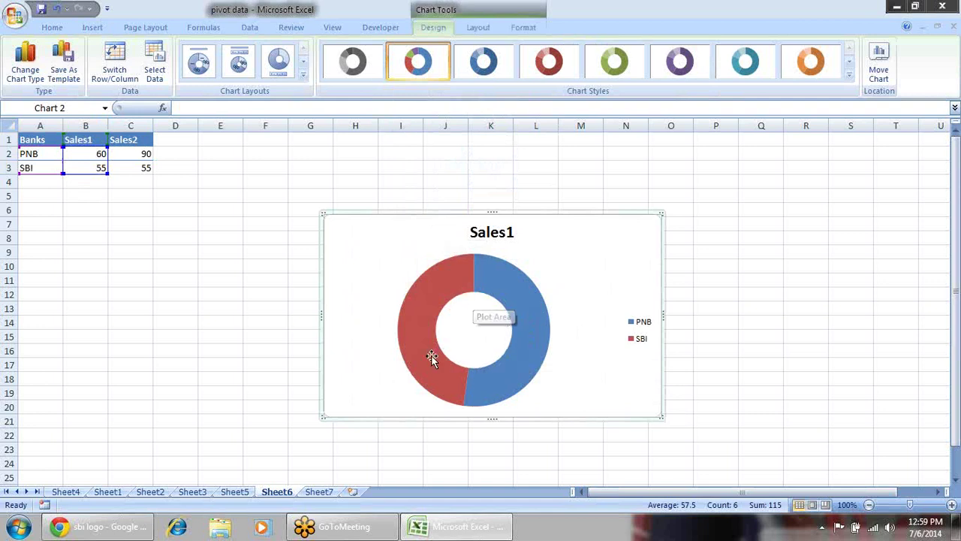
pyautogui.press('Escape')
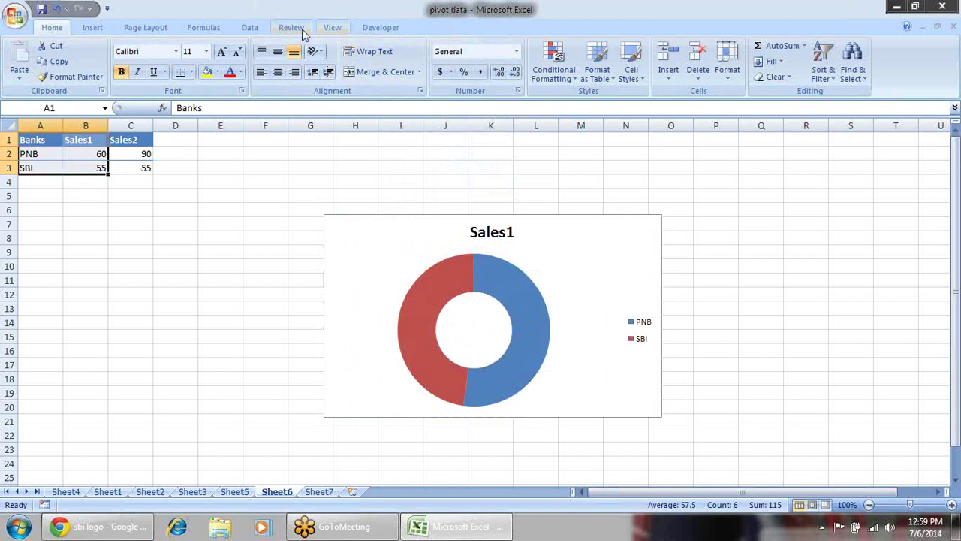
# - Try a contour surface chart, dismiss its two-series warning, and select the table A1:C3
pyautogui.click(93, 28)
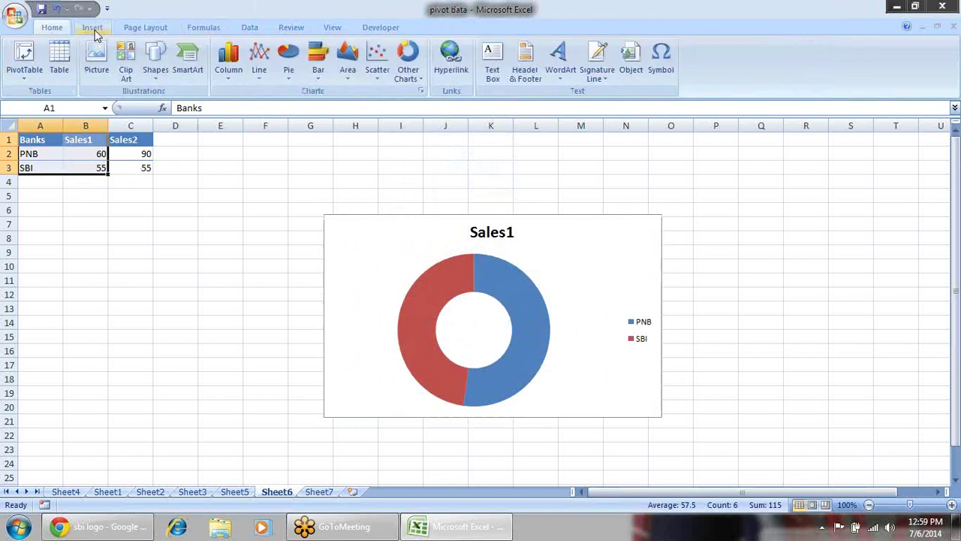
pyautogui.click(380, 75)
pyautogui.moveTo(410, 82)
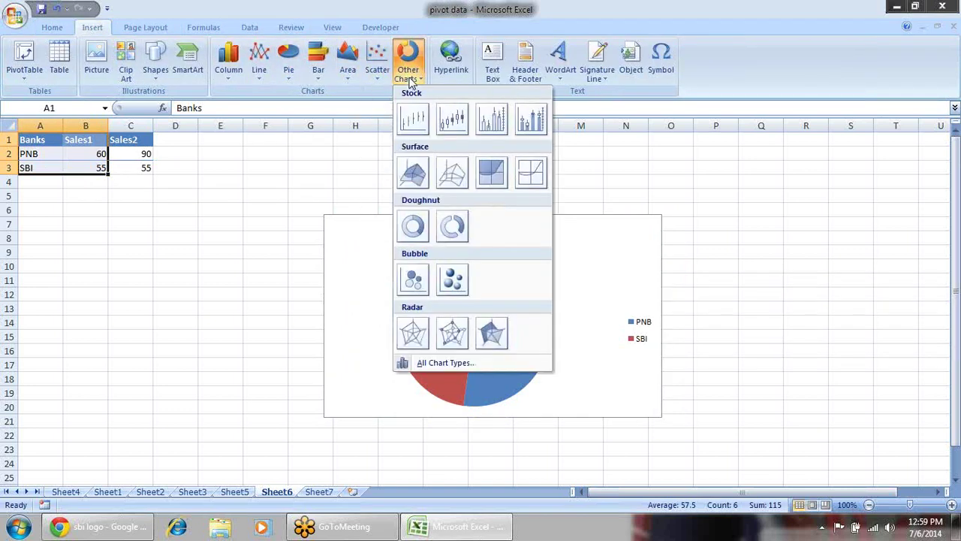
pyautogui.click(491, 173)
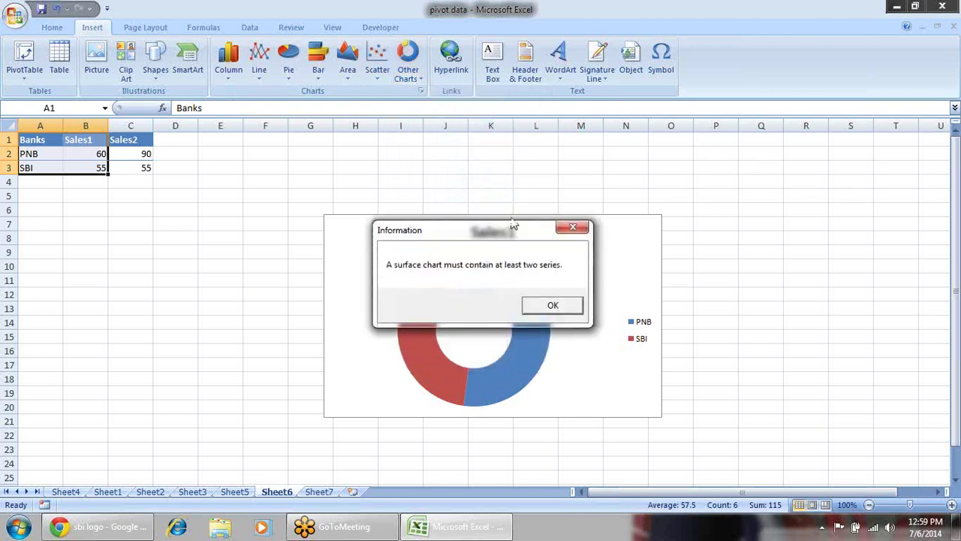
pyautogui.click(552, 307)
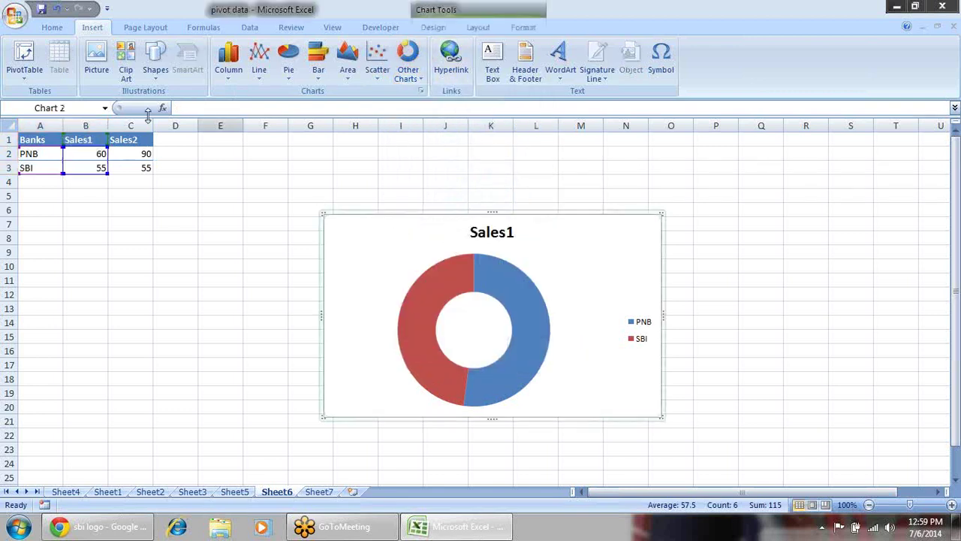
pyautogui.moveTo(133, 168); pyautogui.dragTo(22, 139)
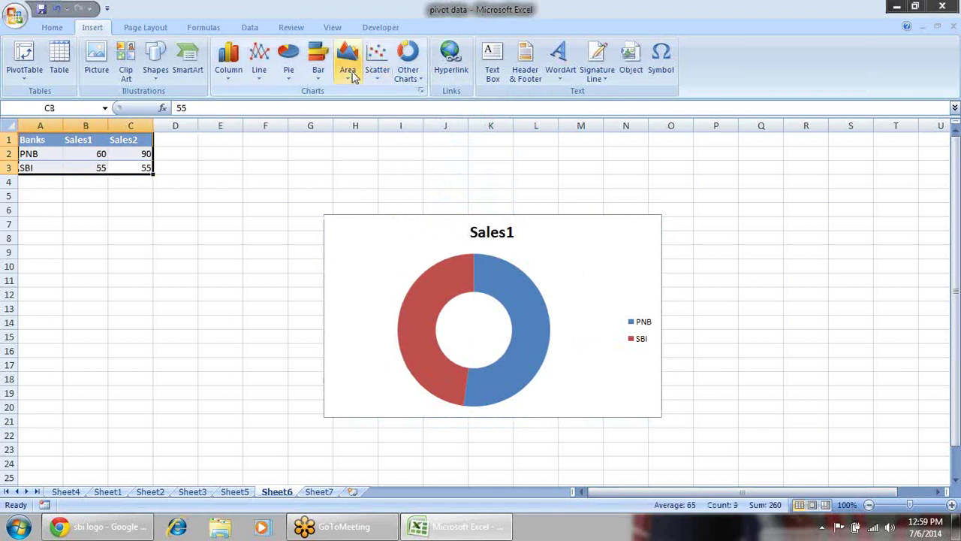
# - Insert a stacked area chart of the banks with data labels on the SBI and PNB series
pyautogui.click(347, 67)
pyautogui.click(393, 120)
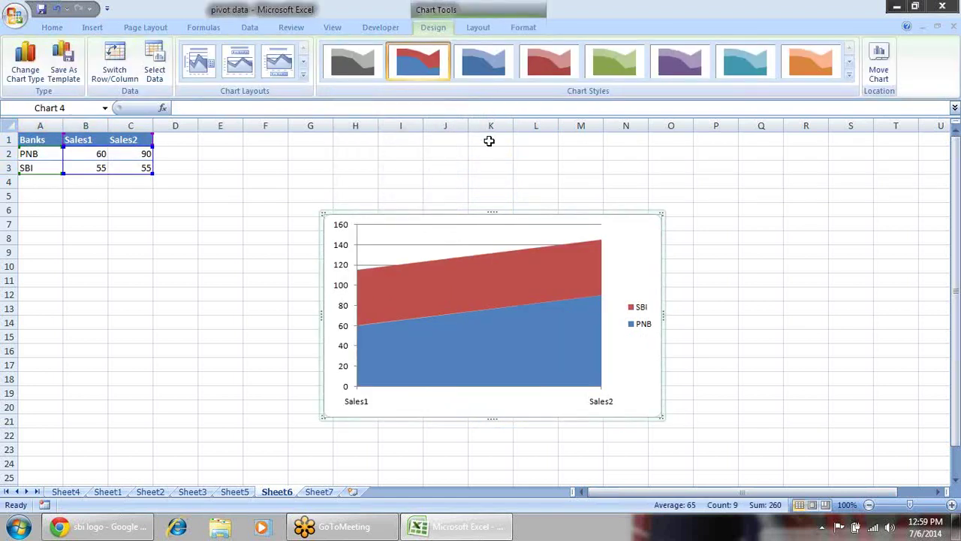
pyautogui.rightClick(526, 265)
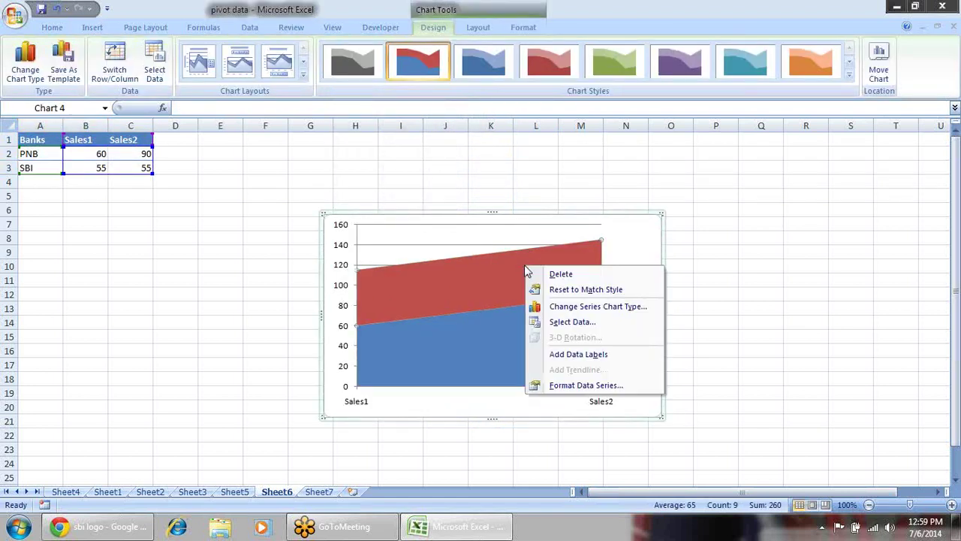
pyautogui.click(601, 355)
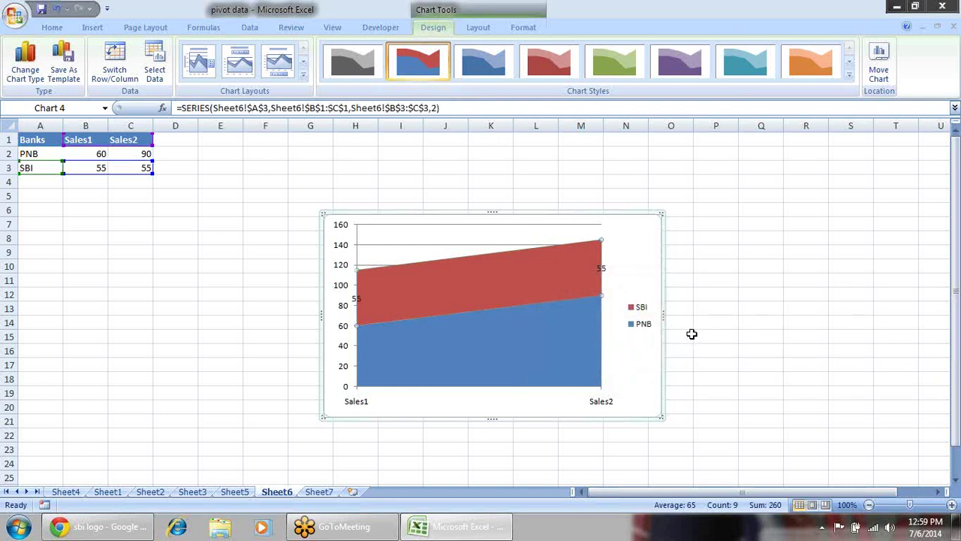
pyautogui.click(527, 323)
pyautogui.rightClick(528, 323)
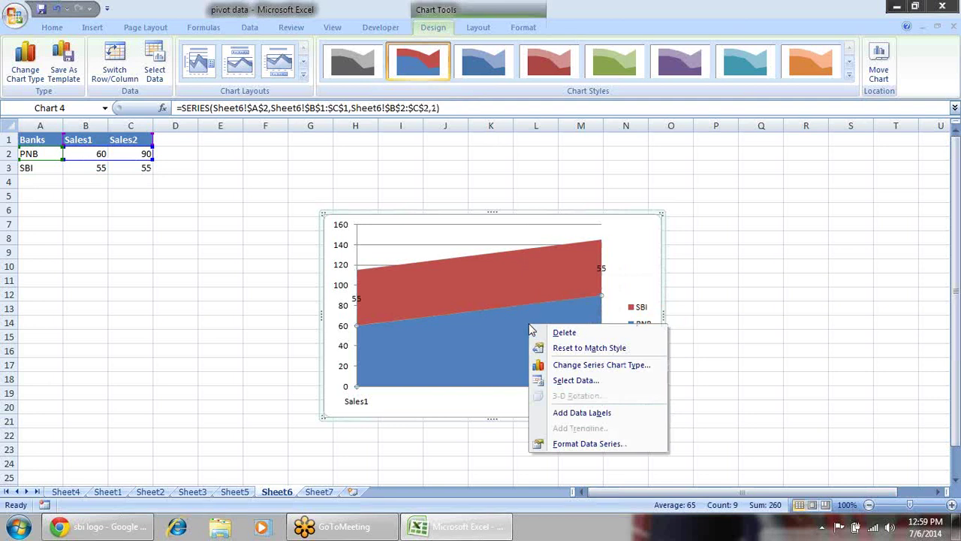
pyautogui.click(637, 413)
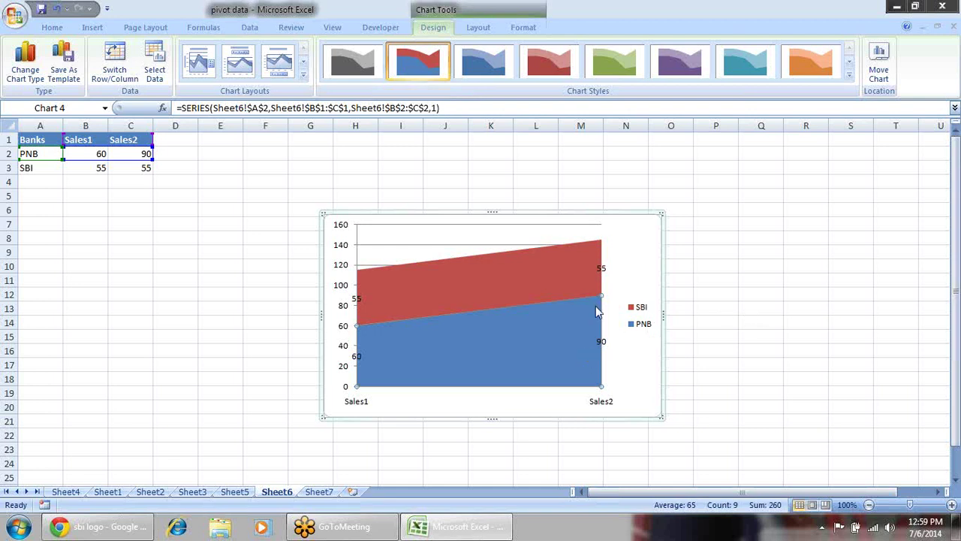
# - Delete the stacked area chart and the Sales1 doughnut chart
pyautogui.click(635, 218)
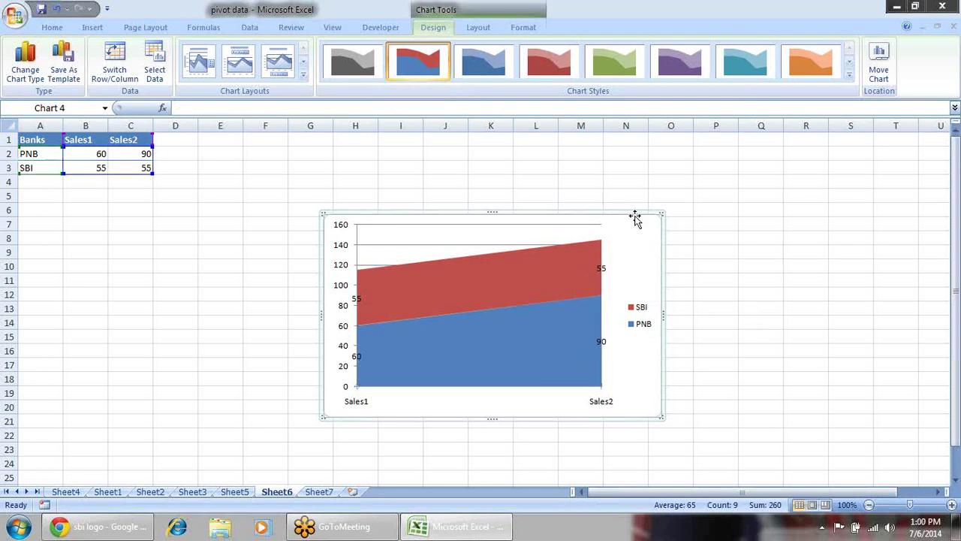
pyautogui.press('Delete')
pyautogui.click(625, 216)
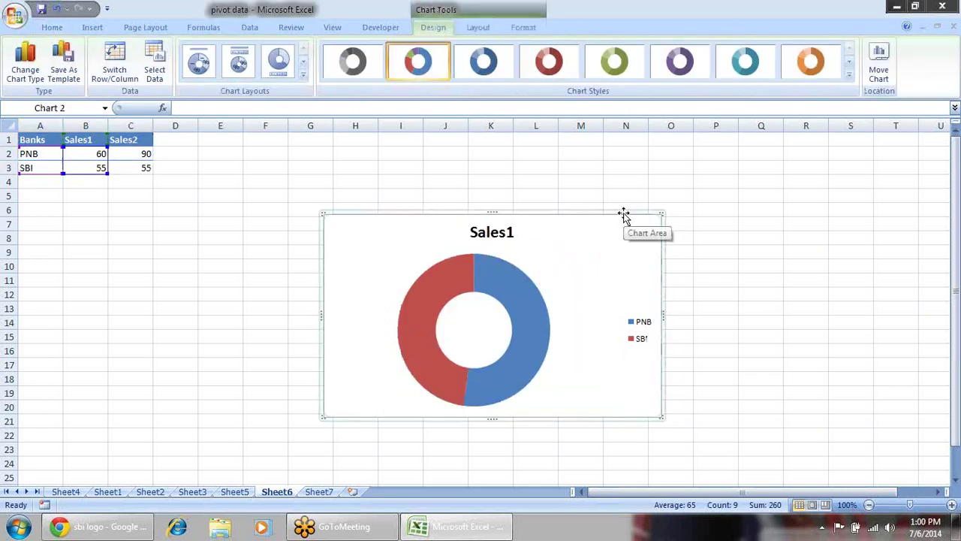
pyautogui.press('Delete')
pyautogui.click(396, 233)
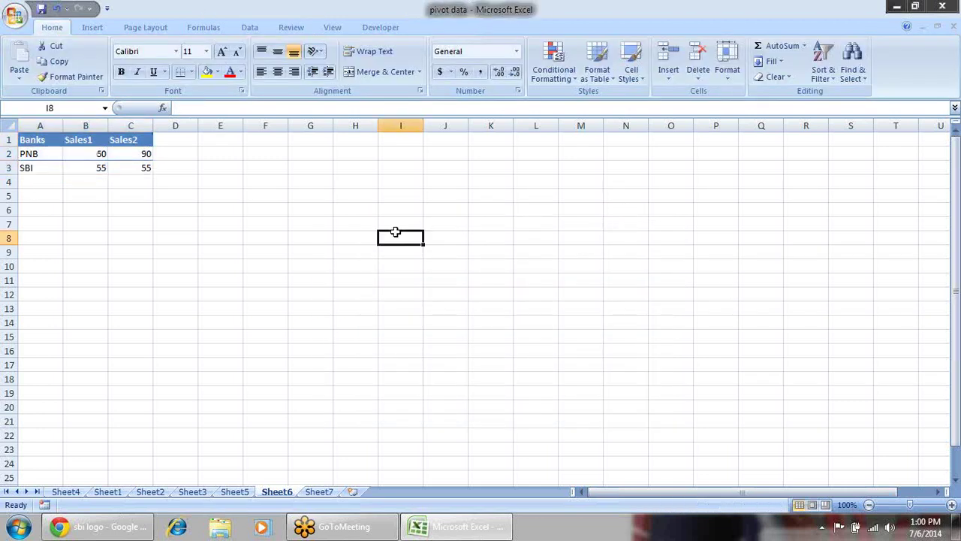
# - Flip through Sheet5, Sheet3, Sheet1, Sheet2, Sheet6 and Sheet7
pyautogui.click(234, 491)
pyautogui.click(192, 491)
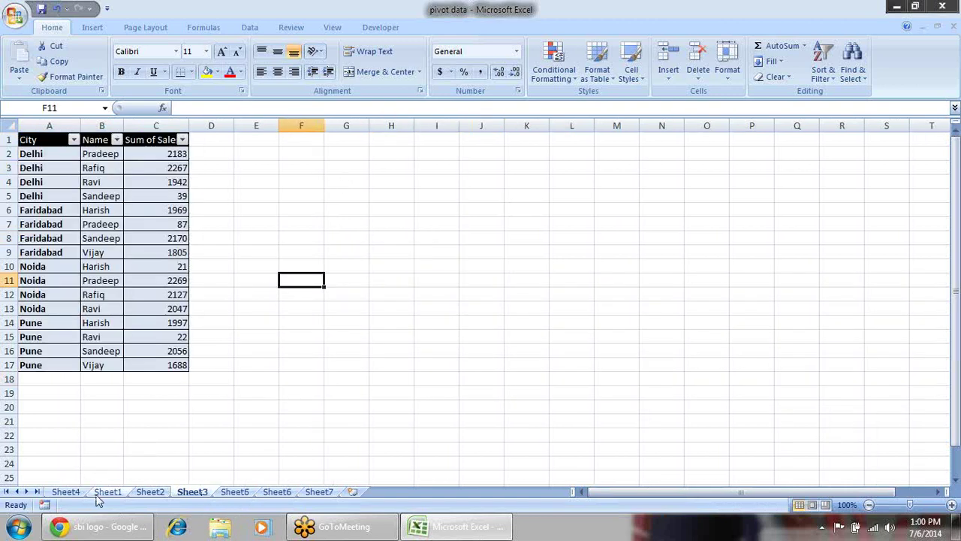
pyautogui.click(106, 492)
pyautogui.click(150, 494)
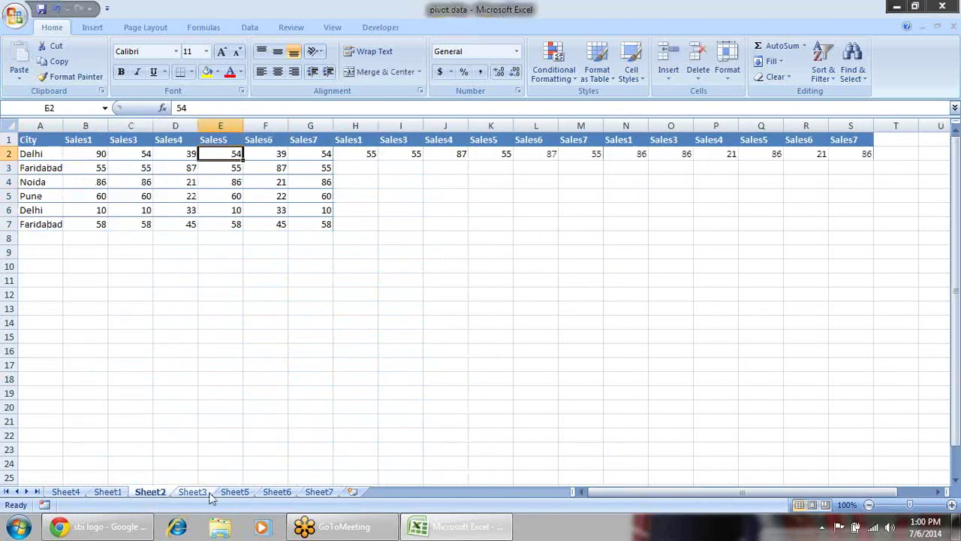
pyautogui.click(192, 491)
pyautogui.click(234, 491)
pyautogui.click(276, 491)
pyautogui.click(319, 491)
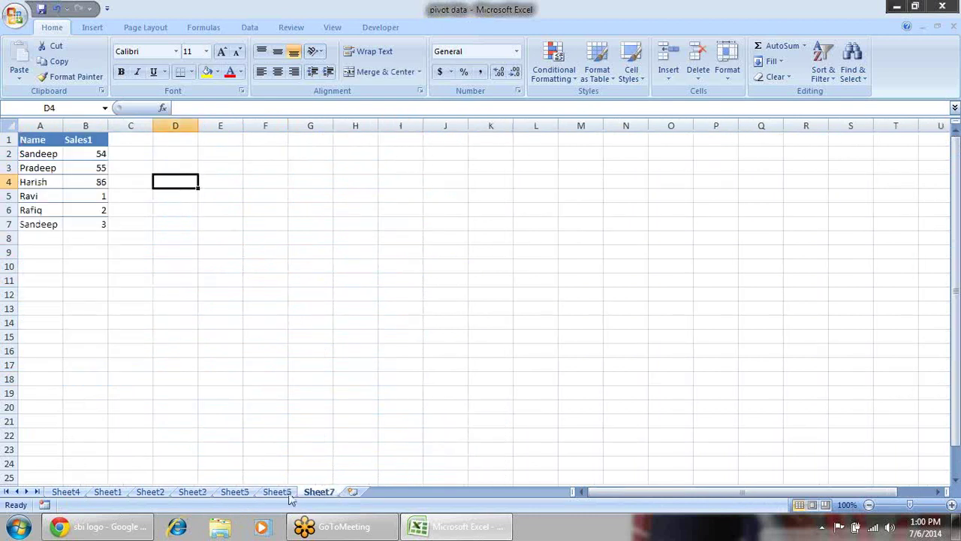
# - Browse back to Sheet4, then settle on Sheet7 at cell G14 with the Developer tab shown
pyautogui.click(234, 491)
pyautogui.click(193, 491)
pyautogui.click(149, 493)
pyautogui.click(106, 492)
pyautogui.click(65, 492)
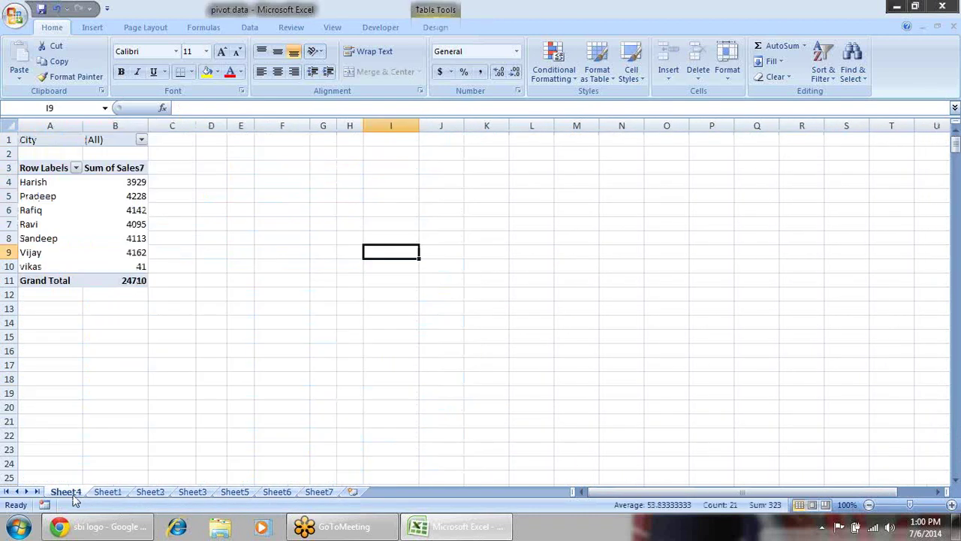
pyautogui.click(320, 492)
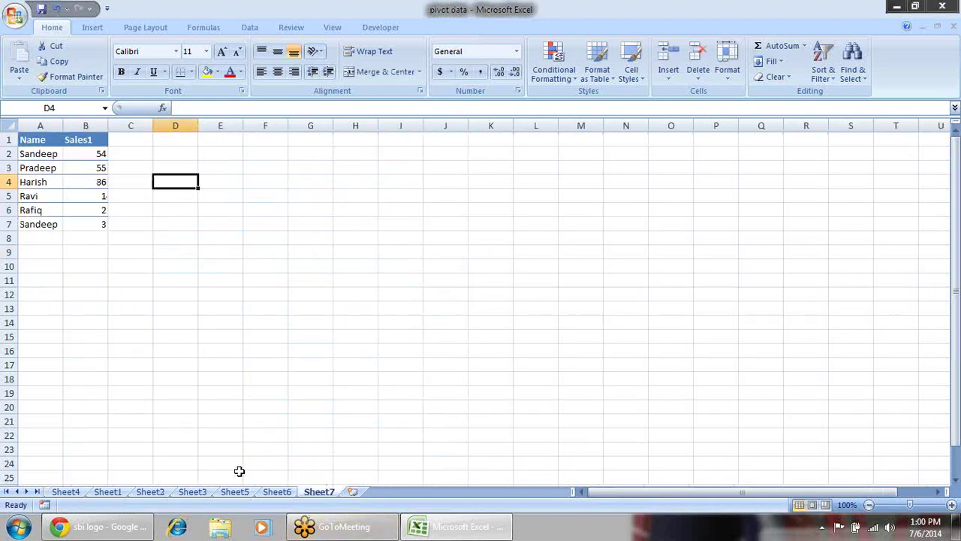
pyautogui.click(331, 322)
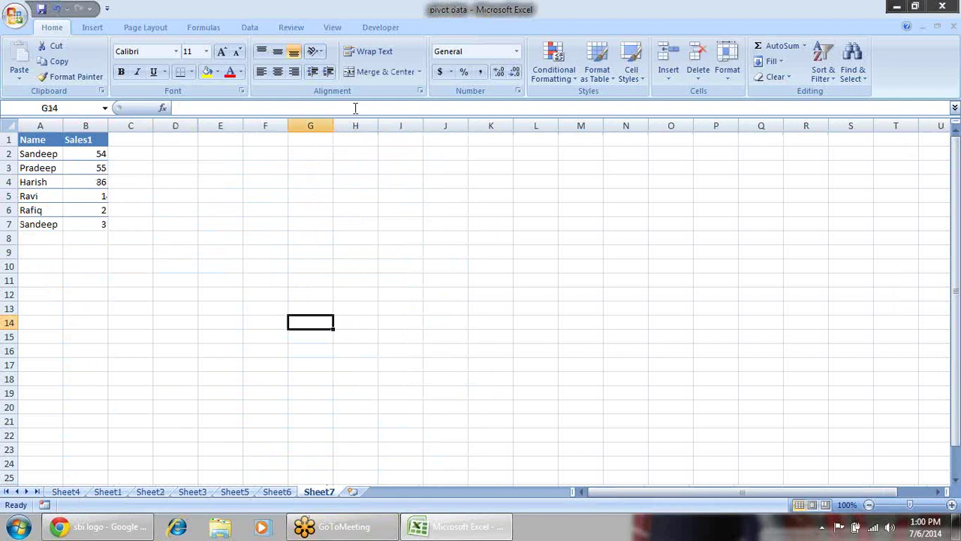
pyautogui.click(383, 30)
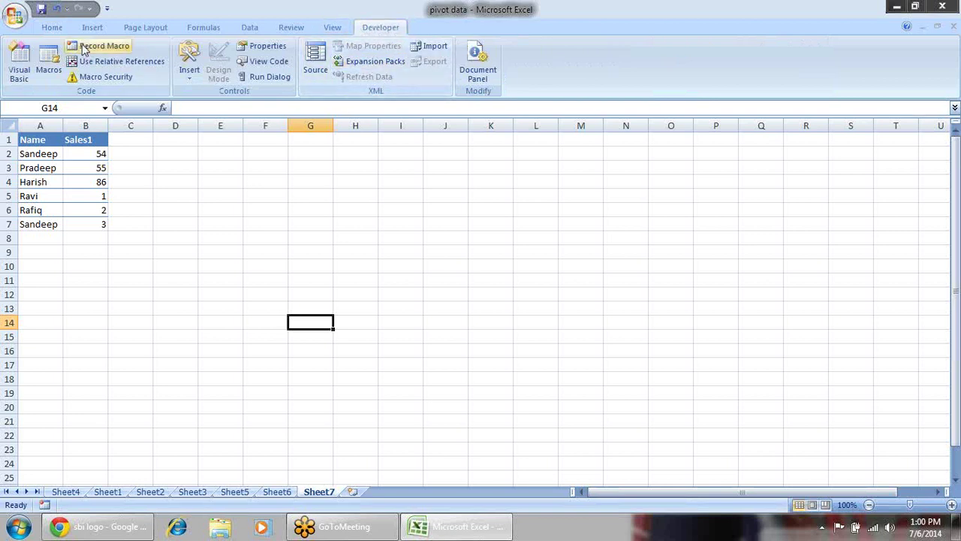
# - Toggle the Developer tab in Excel Options and look through the form and ActiveX controls gallery
pyautogui.click(15, 15)
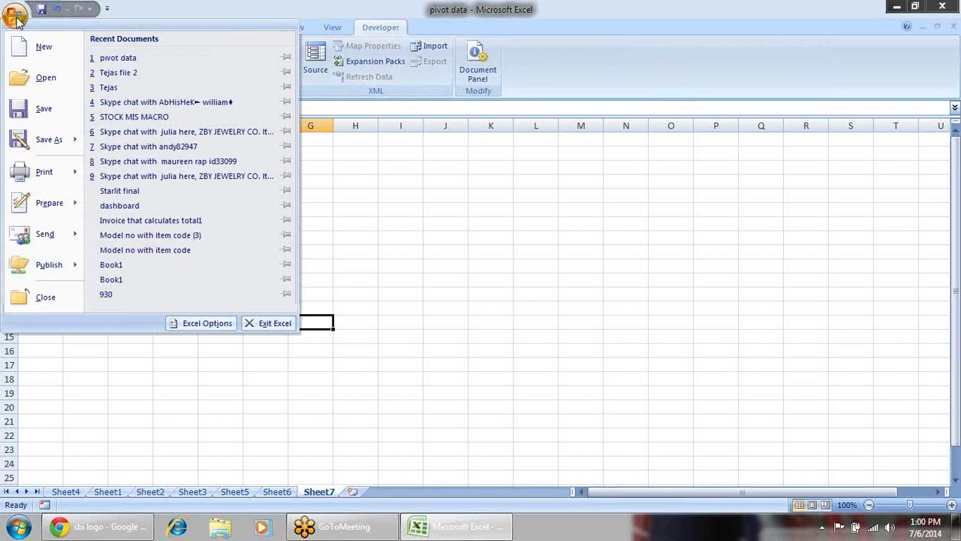
pyautogui.click(200, 325)
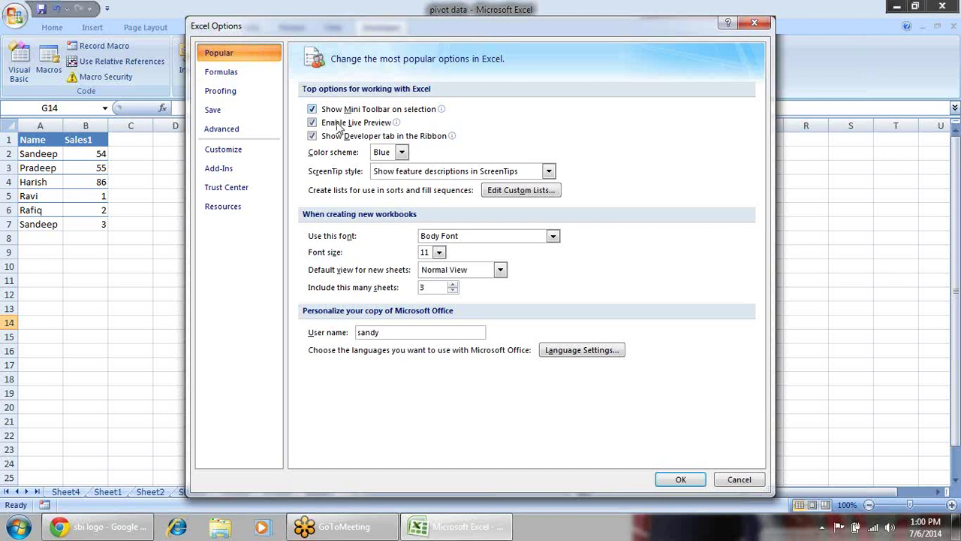
pyautogui.click(342, 140)
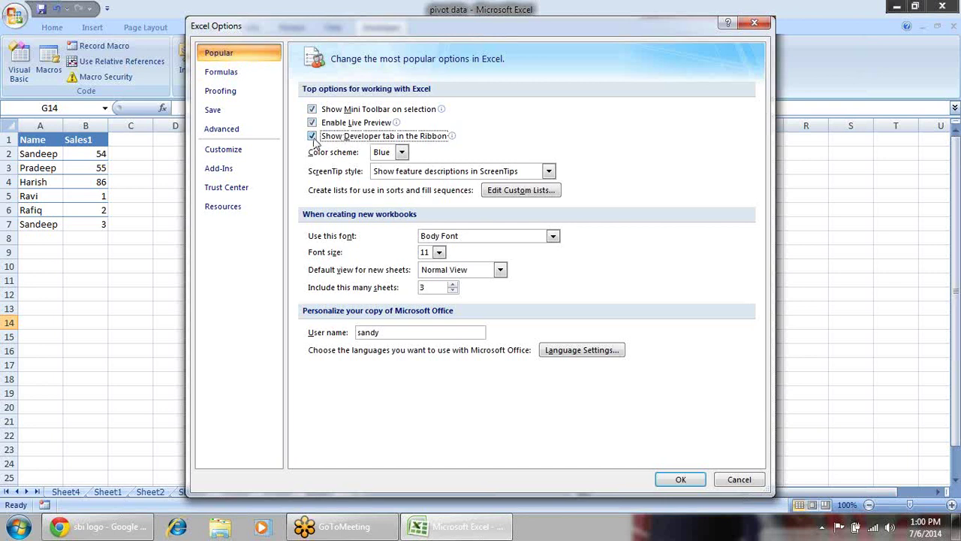
pyautogui.click(681, 481)
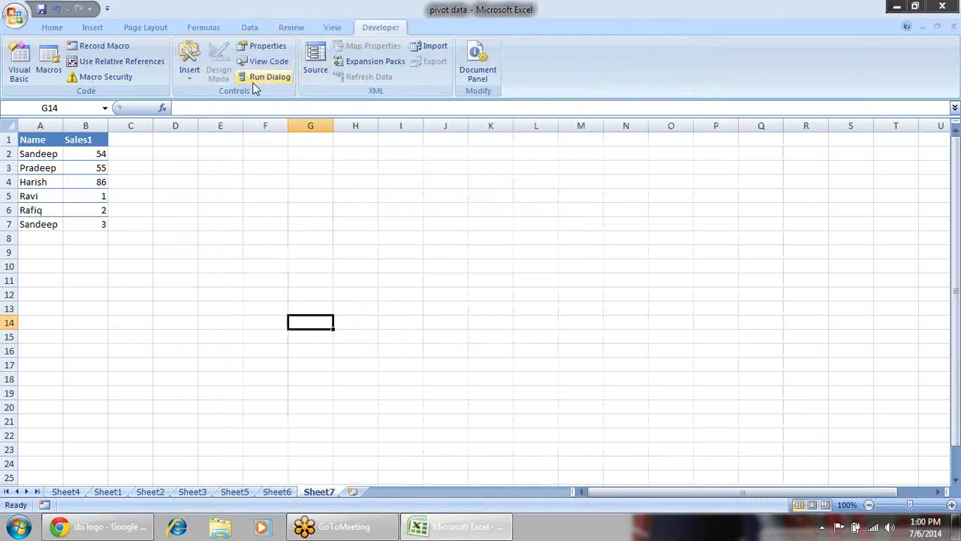
pyautogui.click(189, 69)
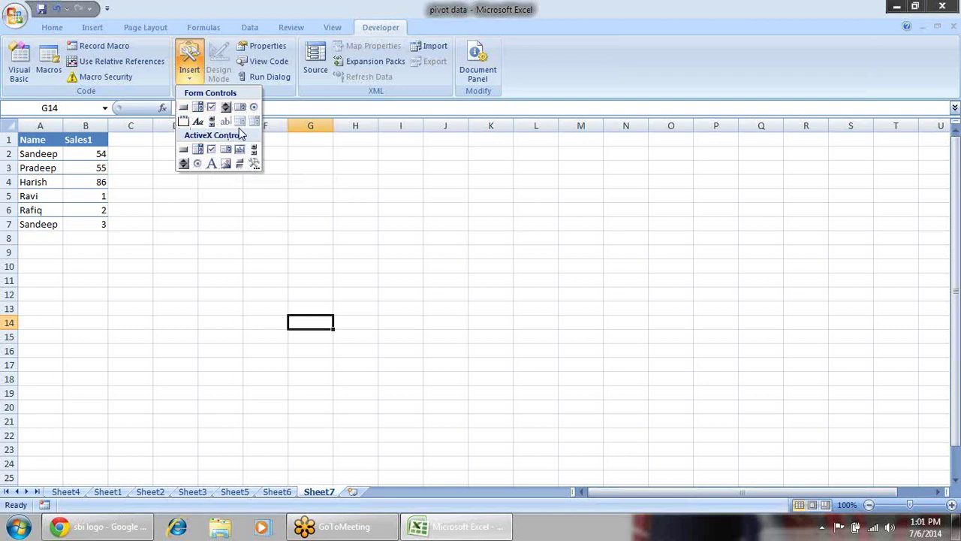
pyautogui.click(330, 171)
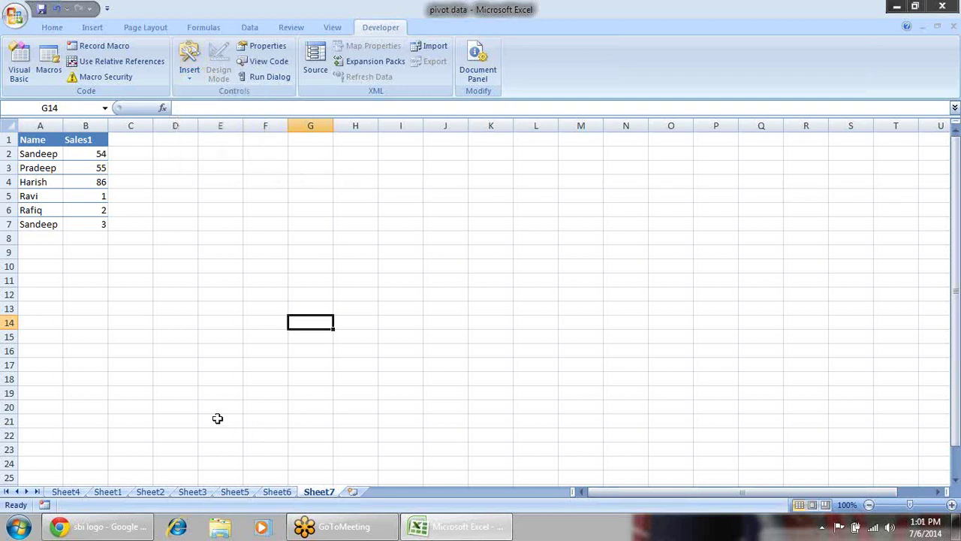
# - After visiting Sheet3 and Sheet1, select columns H:S on Sheet2 and bring up the Alt+E edit menu
pyautogui.click(193, 494)
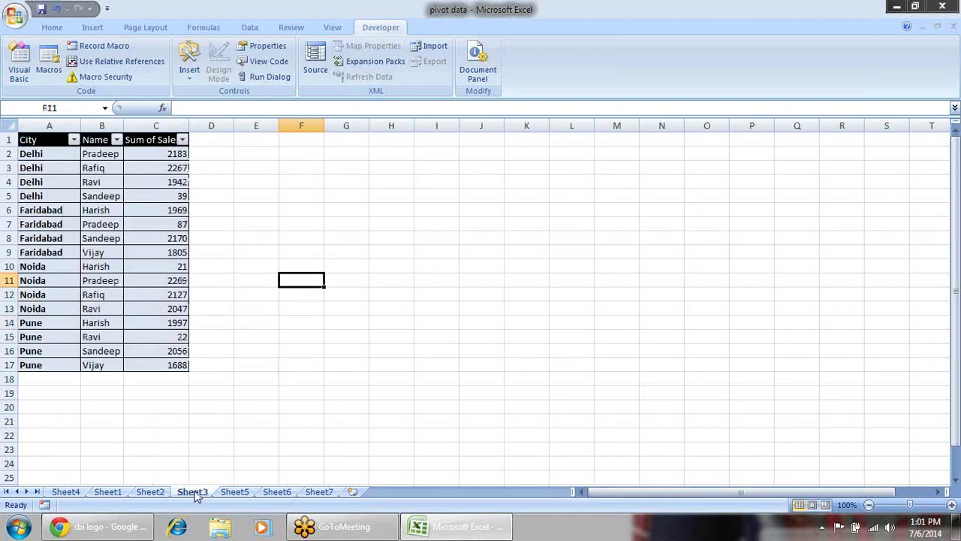
pyautogui.click(154, 494)
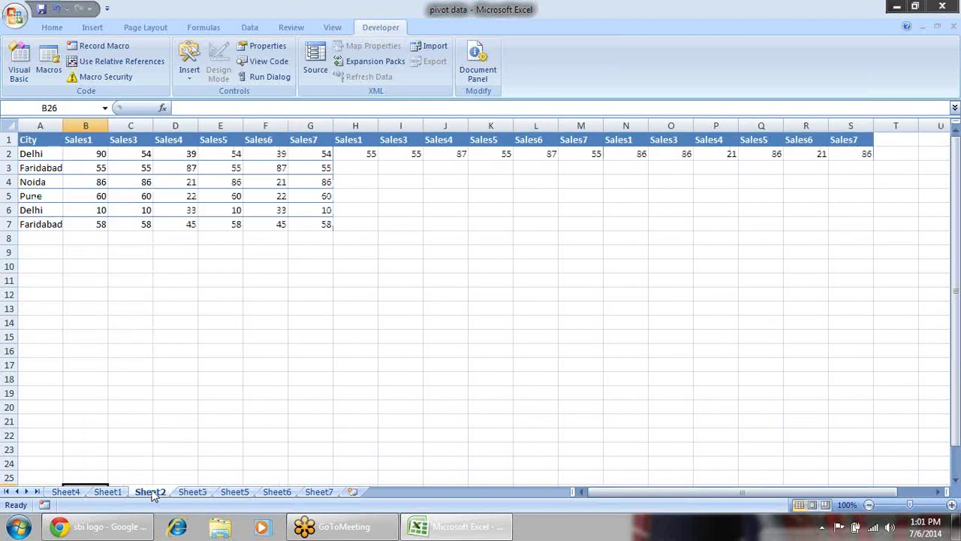
pyautogui.click(109, 492)
pyautogui.click(568, 281)
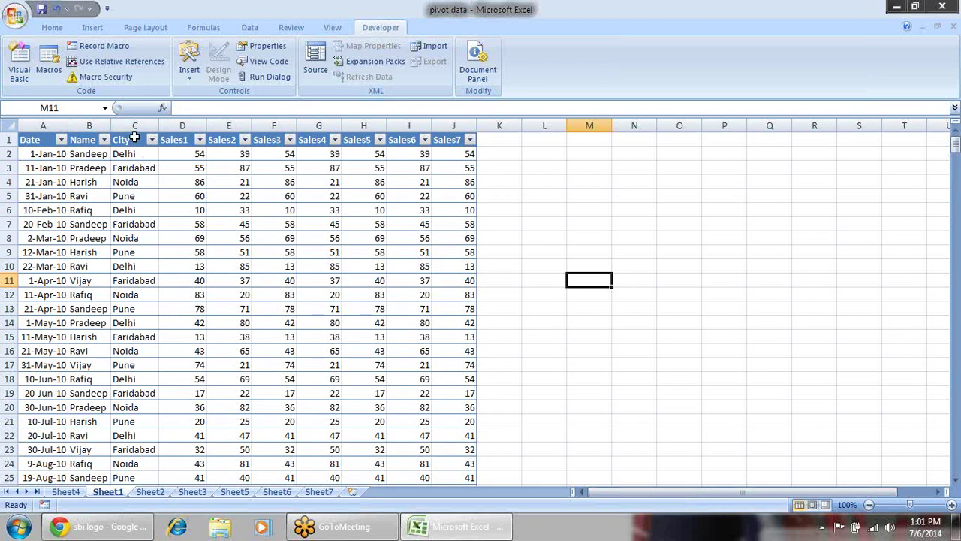
pyautogui.moveTo(135, 141); pyautogui.dragTo(294, 190)
pyautogui.click(150, 491)
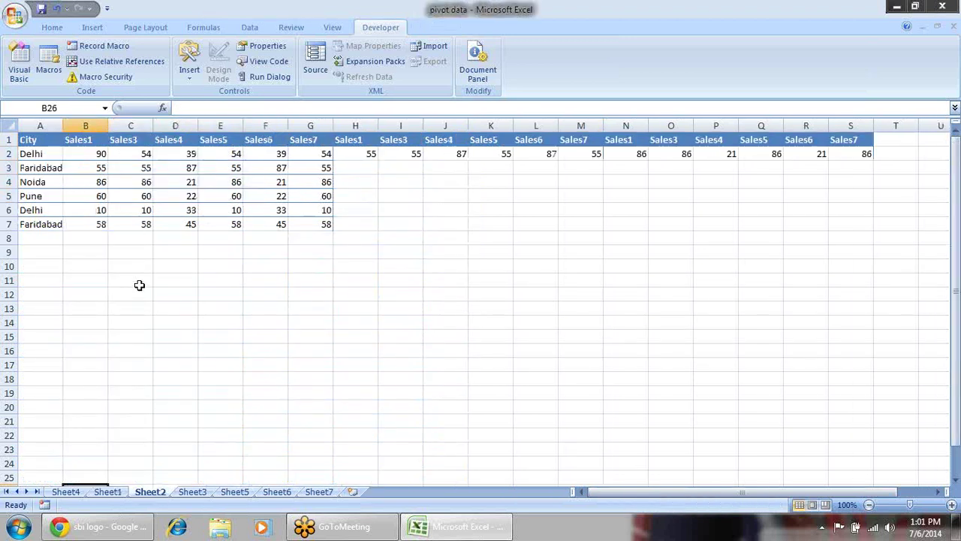
pyautogui.moveTo(355, 125); pyautogui.dragTo(842, 112)
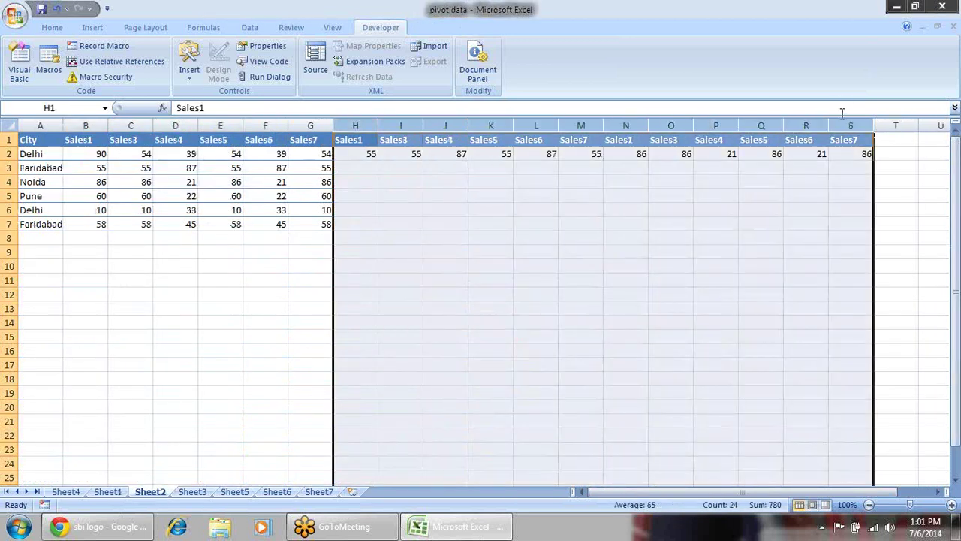
pyautogui.hotkey('alt', 'e')
# - Clear all contents of columns H:S and enter =OFFSET(A1,2,3) in A10, returning 87
pyautogui.press('a')
pyautogui.press('a')
pyautogui.click(626, 297)
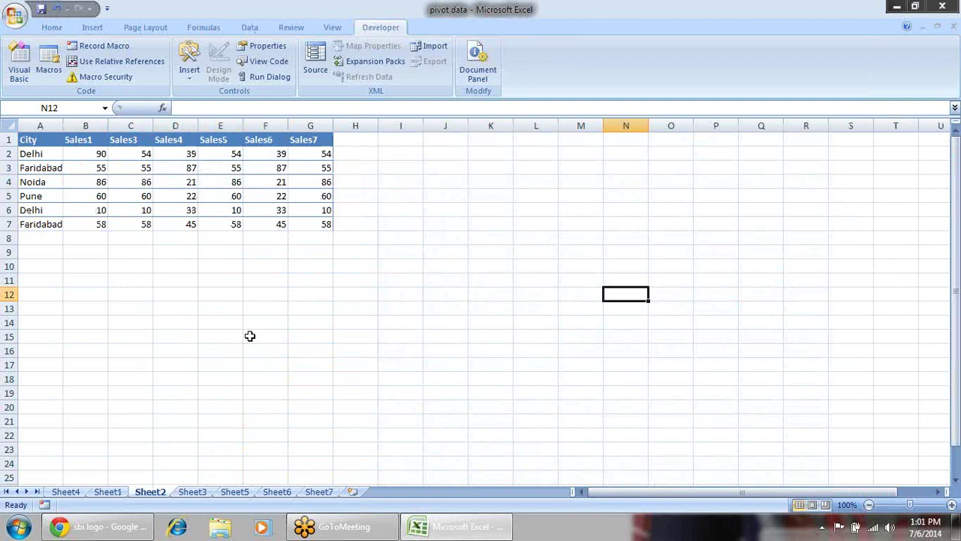
pyautogui.click(45, 267)
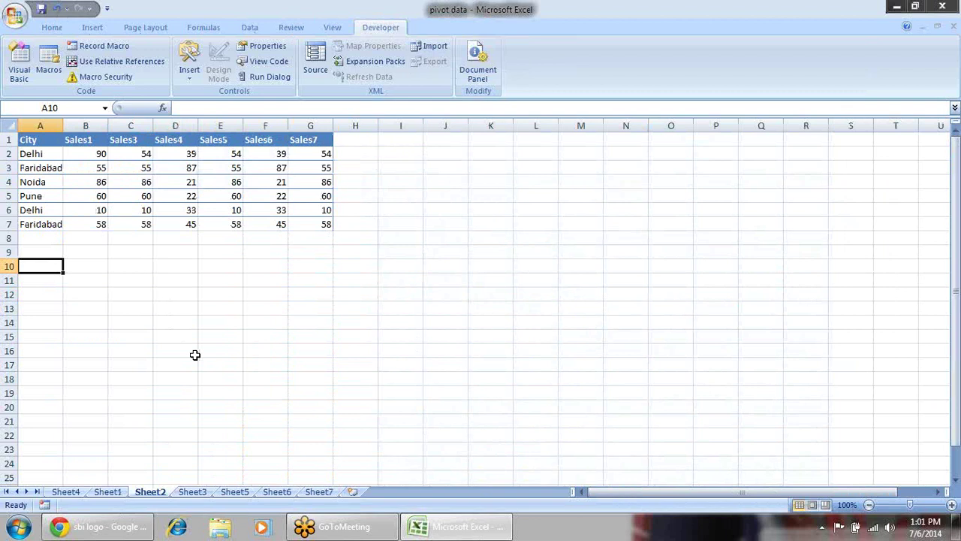
pyautogui.write('=o')
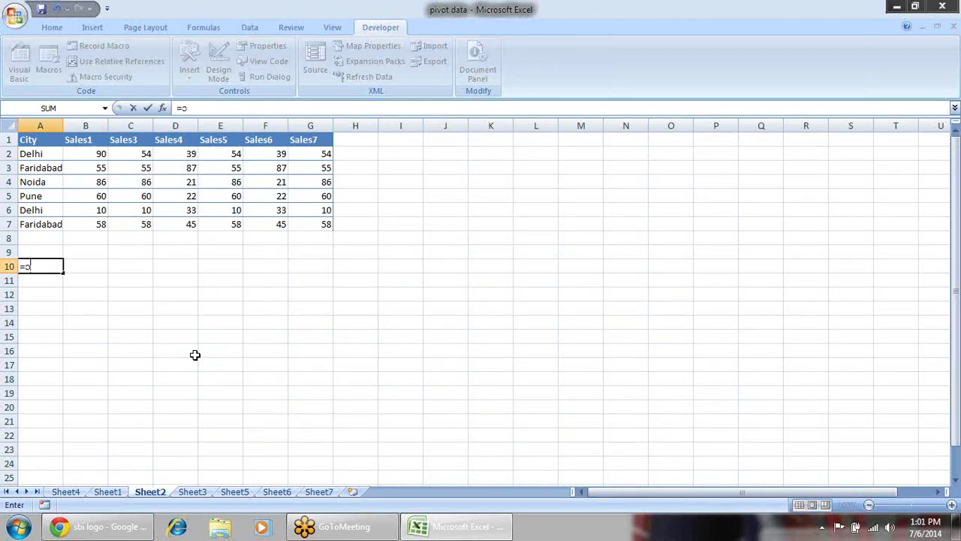
pyautogui.write('f')
pyautogui.press('Tab')
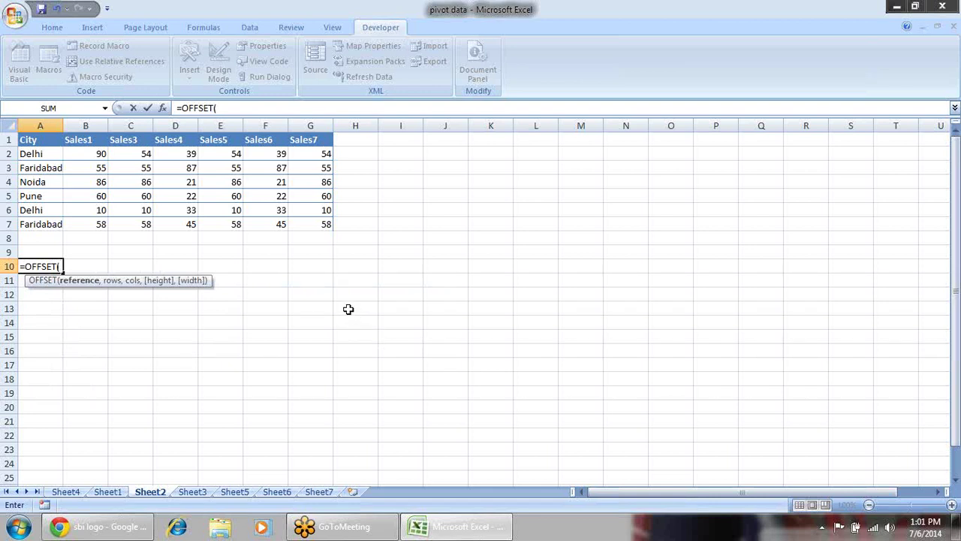
pyautogui.click(42, 142)
pyautogui.write(',')
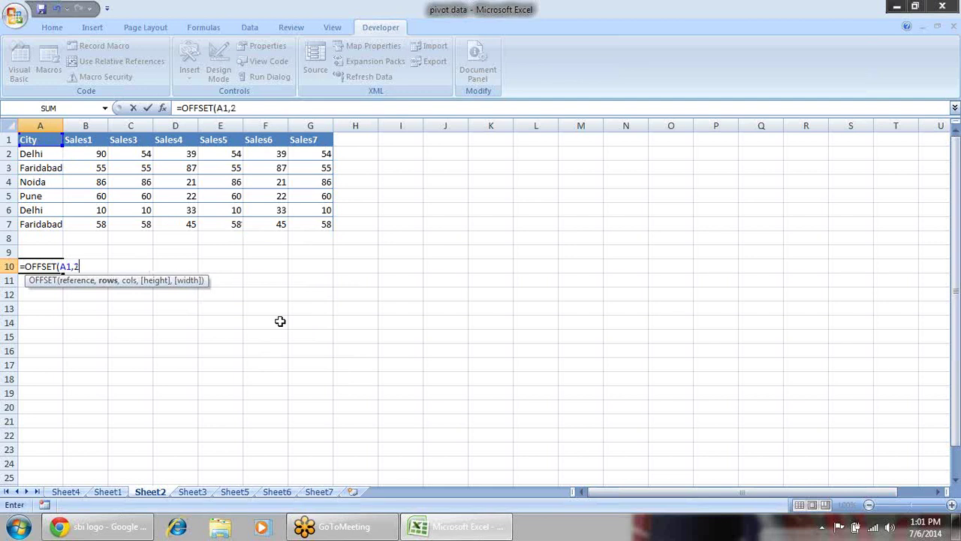
pyautogui.write('2,')
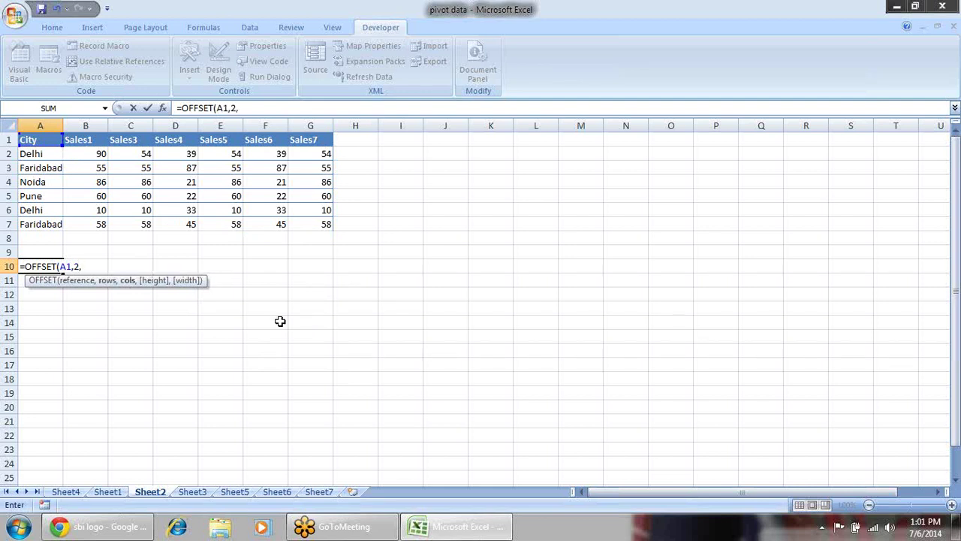
pyautogui.press('Return')
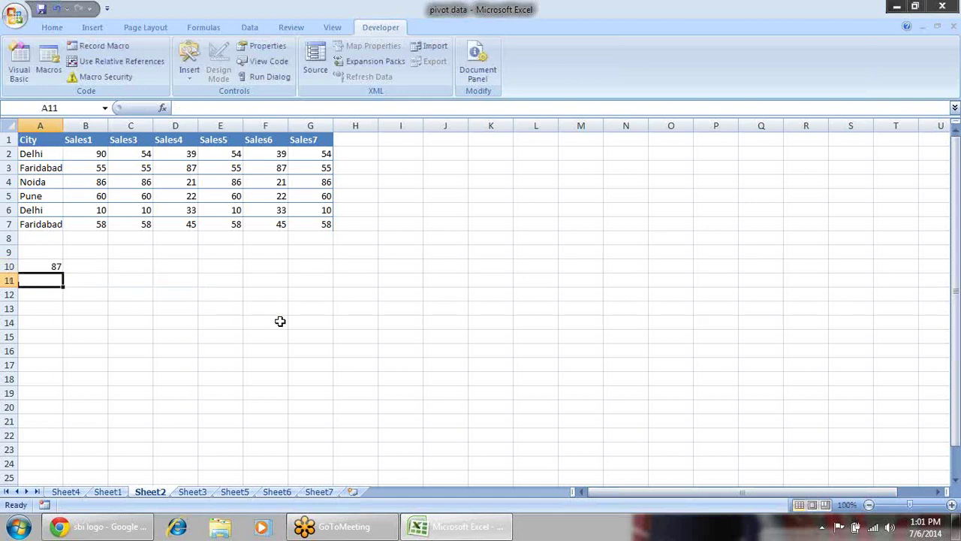
# - Re-edit the OFFSET formula in A10, then delete the cell's contents
pyautogui.click(51, 267)
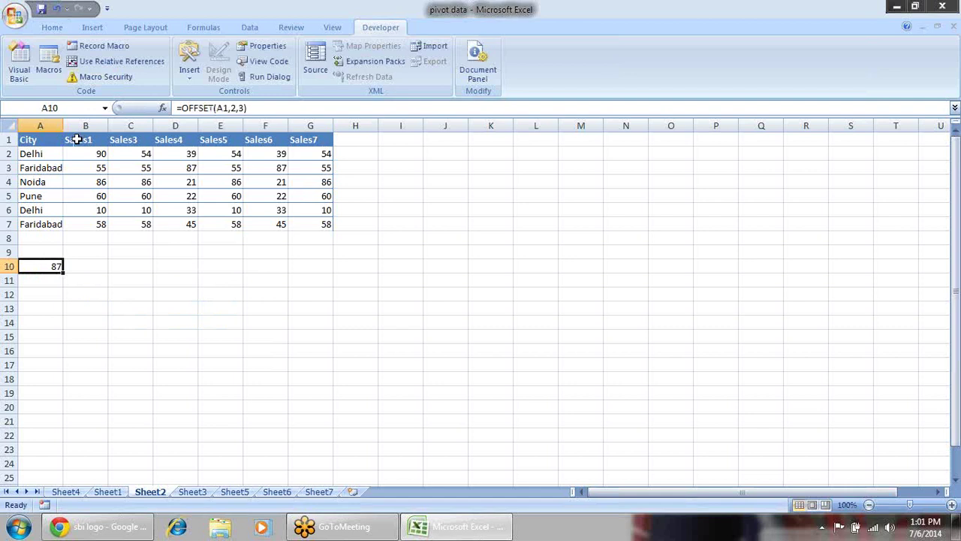
pyautogui.doubleClick(59, 270)
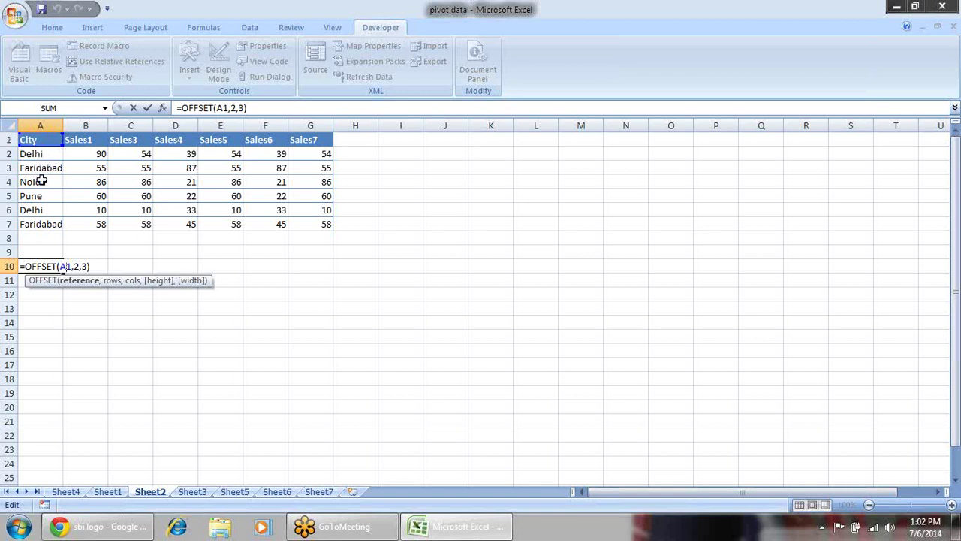
pyautogui.click(76, 265)
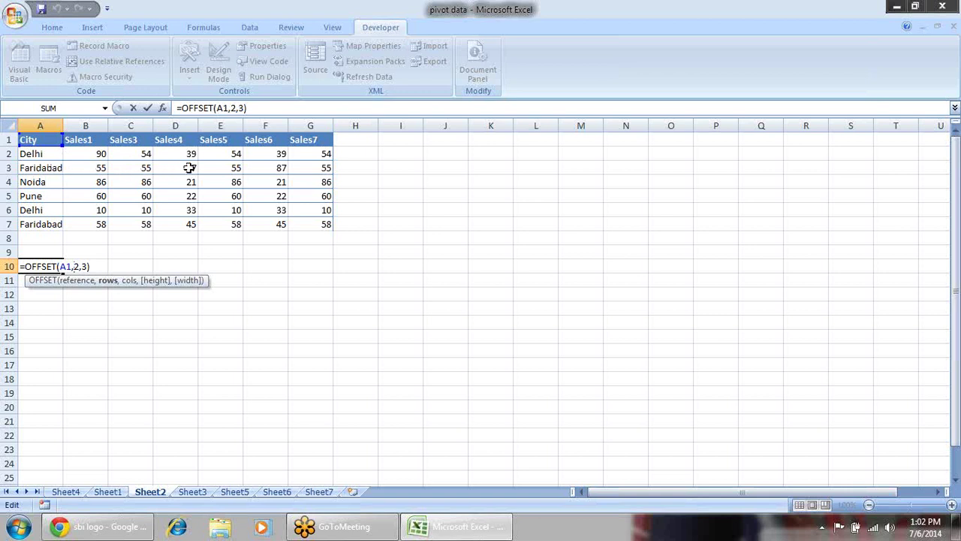
pyautogui.press('Return')
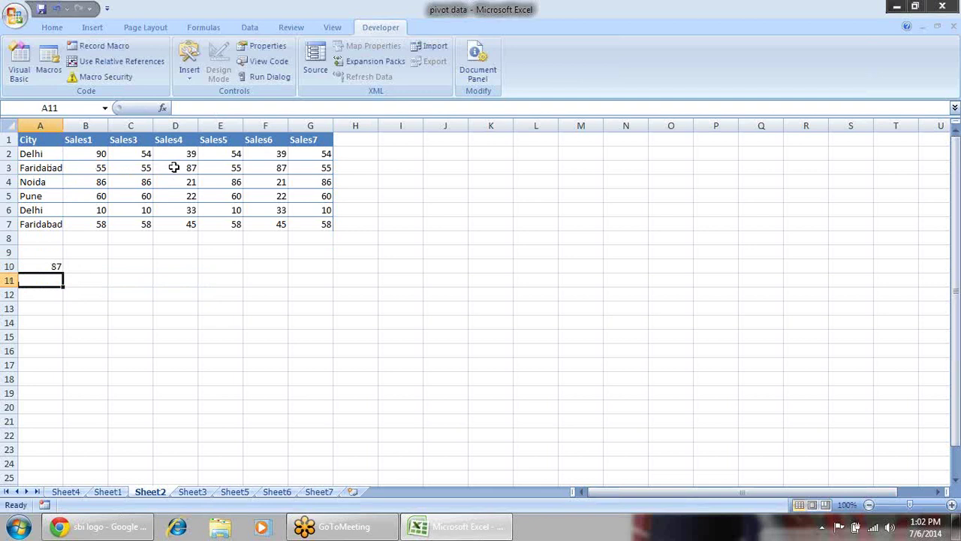
pyautogui.press('Up')
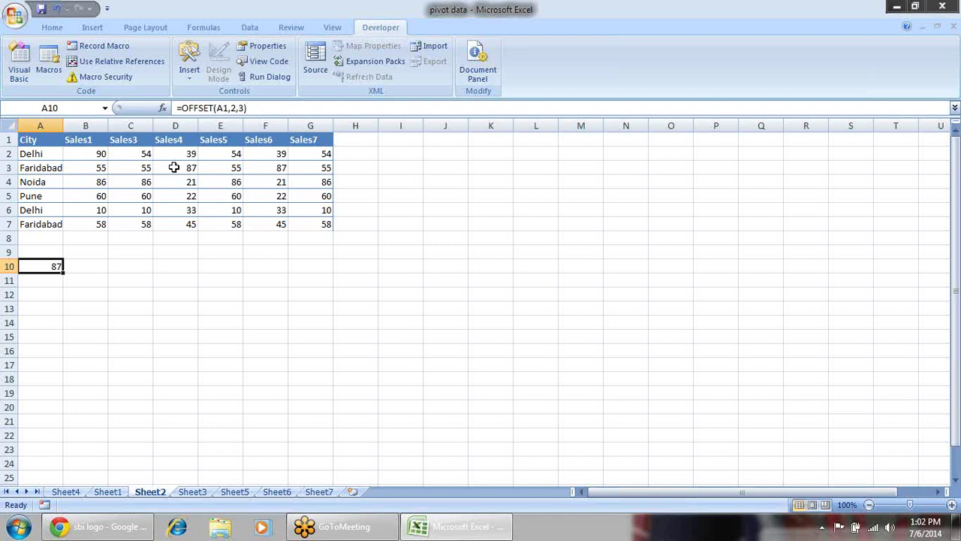
pyautogui.press('Delete')
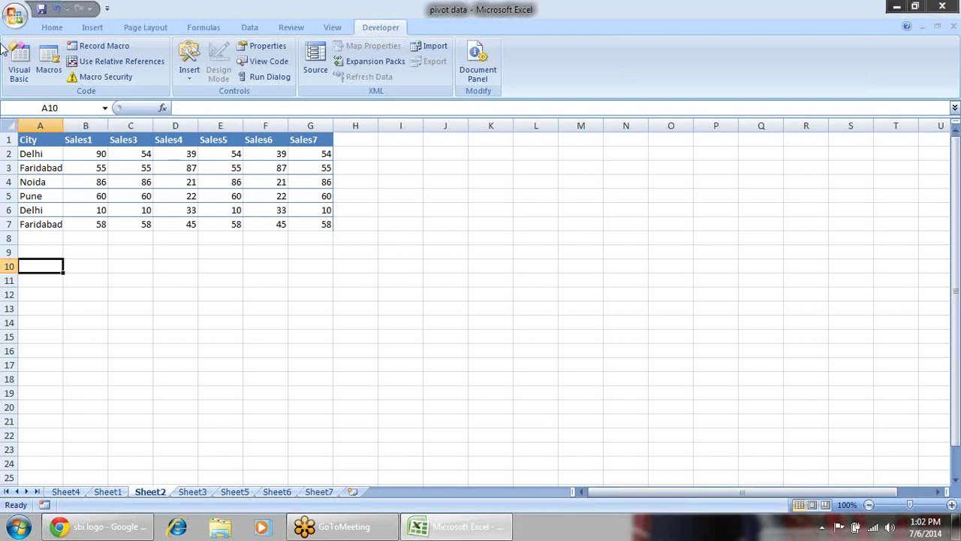
# - Copy the header row A1:G1 and paste it into A10:G10
pyautogui.moveTo(39, 153); pyautogui.dragTo(45, 217)
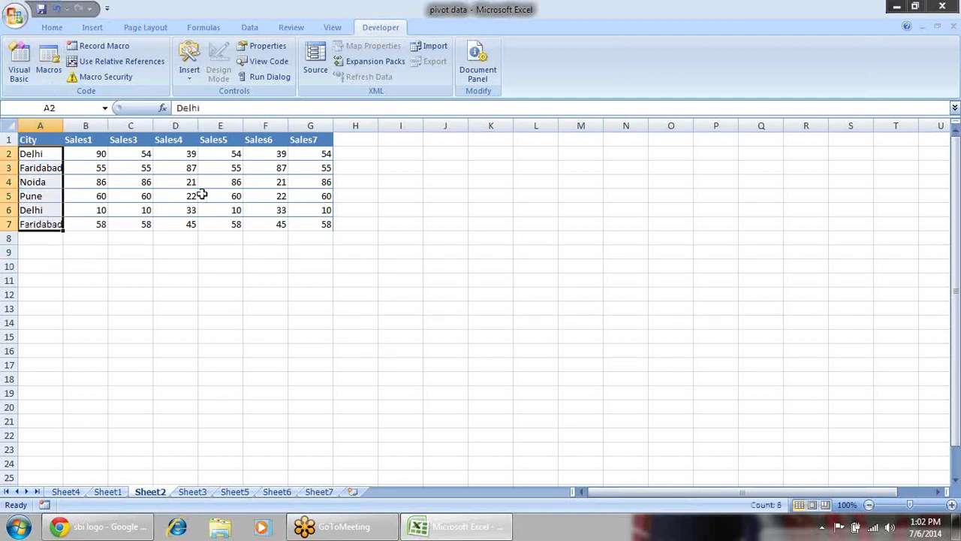
pyautogui.click(278, 308)
pyautogui.click(77, 263)
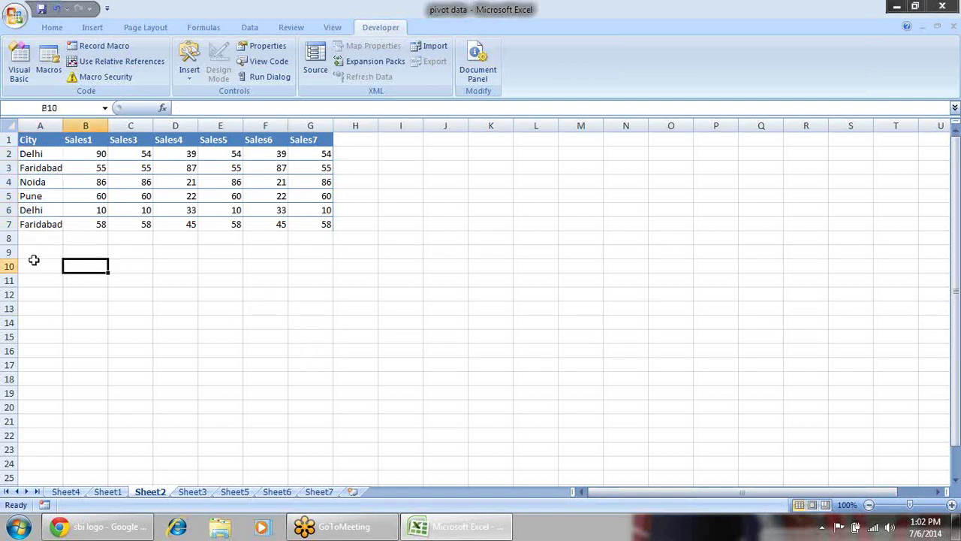
pyautogui.click(35, 252)
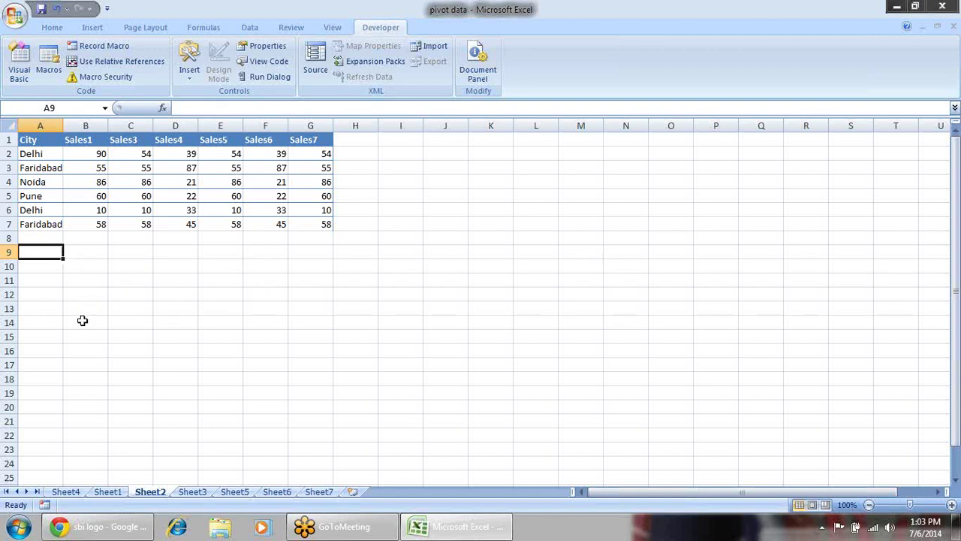
pyautogui.moveTo(47, 138); pyautogui.dragTo(305, 140)
pyautogui.hotkey('ctrl', 'c')
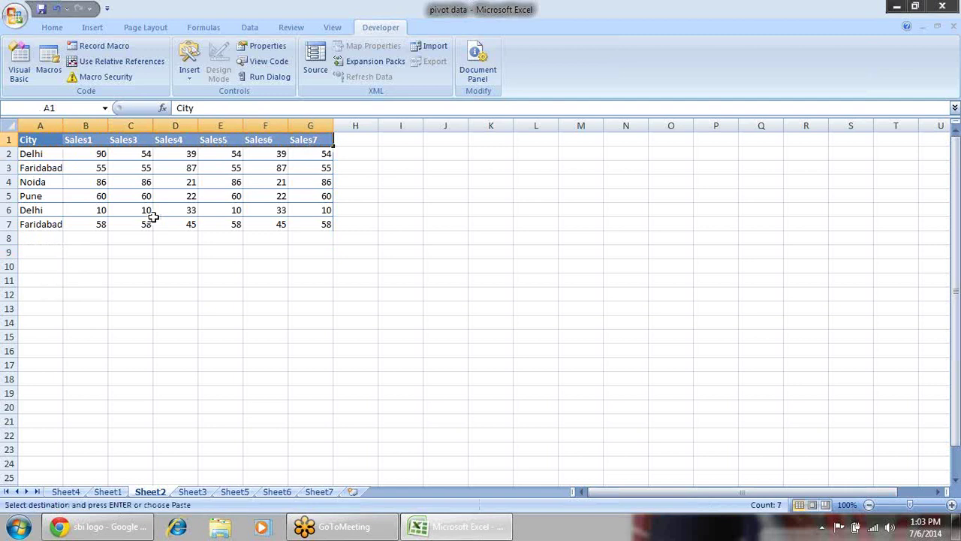
pyautogui.click(42, 266)
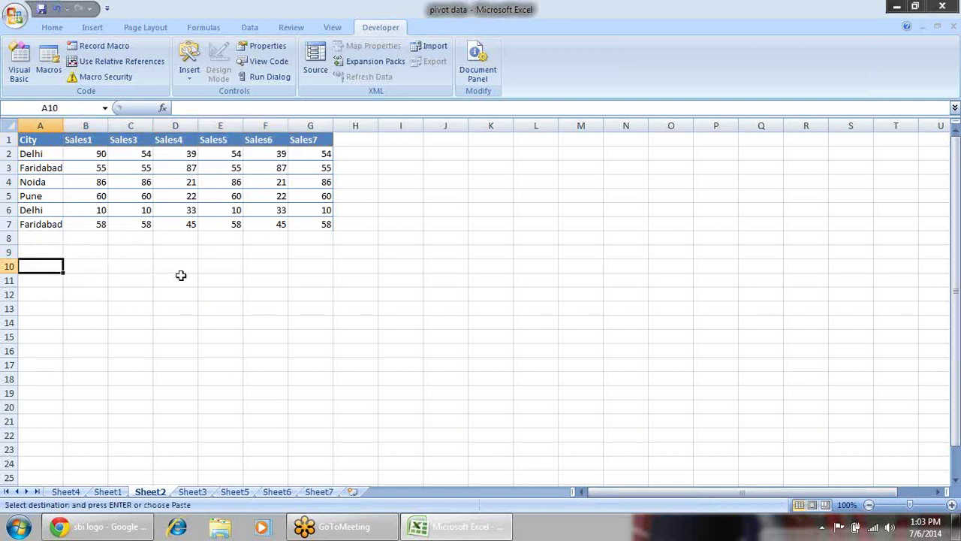
pyautogui.hotkey('ctrl', 'v')
pyautogui.click(212, 308)
# - Enter the index value 1 in cell A9
pyautogui.click(56, 253)
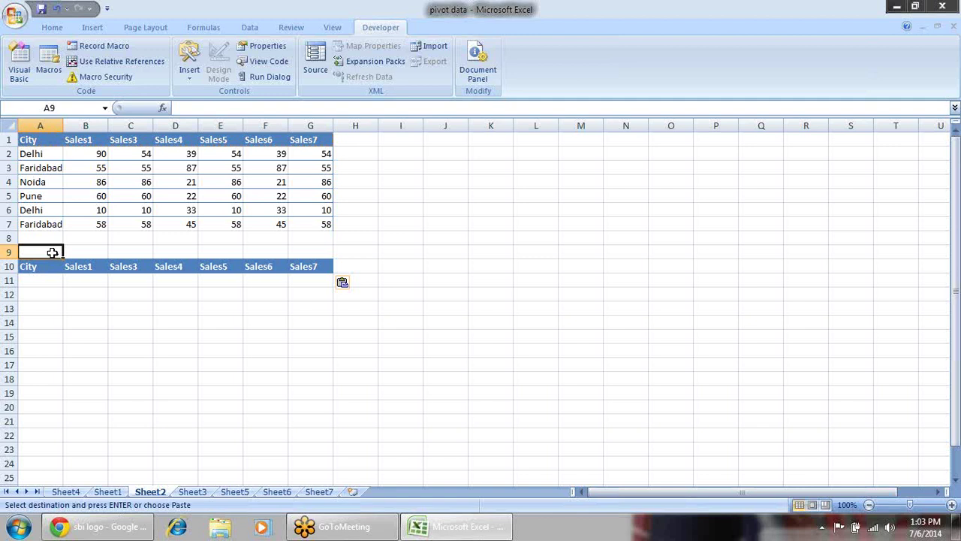
pyautogui.write('1')
pyautogui.click(159, 320)
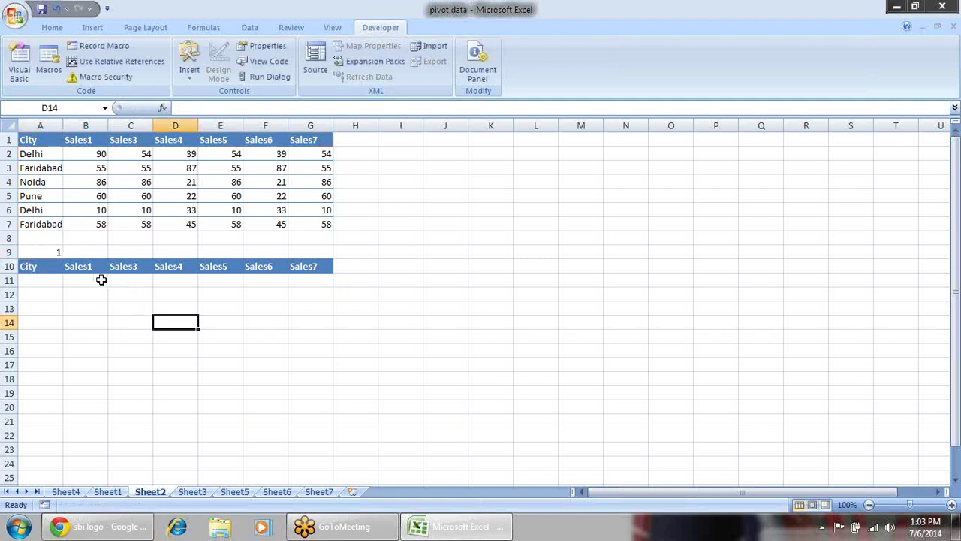
pyautogui.click(39, 253)
pyautogui.click(56, 280)
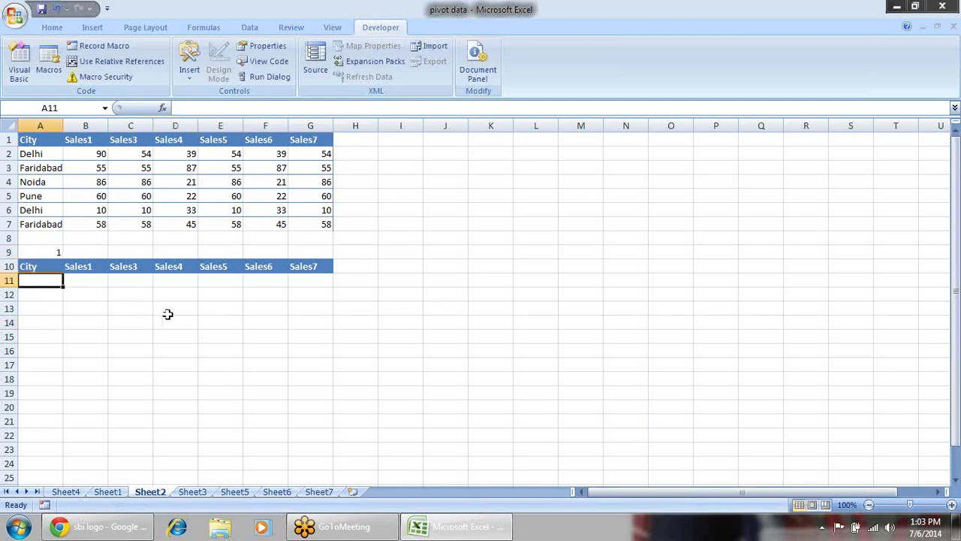
# - Enter =OFFSET($A$1,$A$9,0) in A11 so it returns Delhi
pyautogui.write('=of')
pyautogui.press('Tab')
pyautogui.click(44, 136)
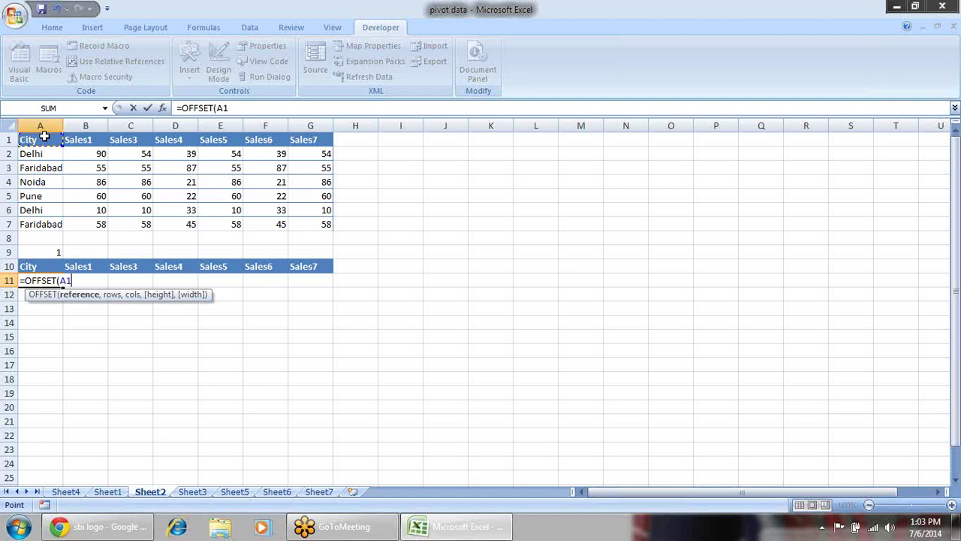
pyautogui.write(',')
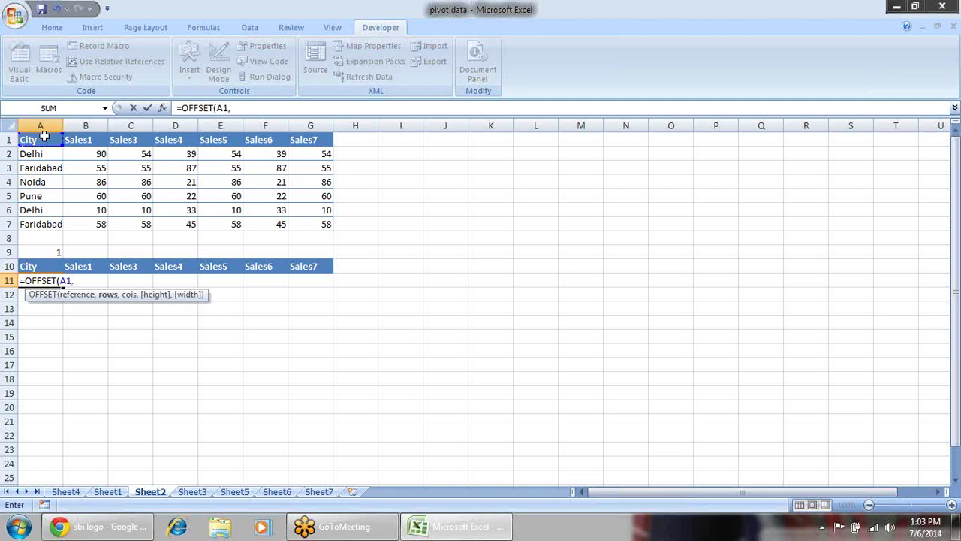
pyautogui.click(45, 252)
pyautogui.press('F4')
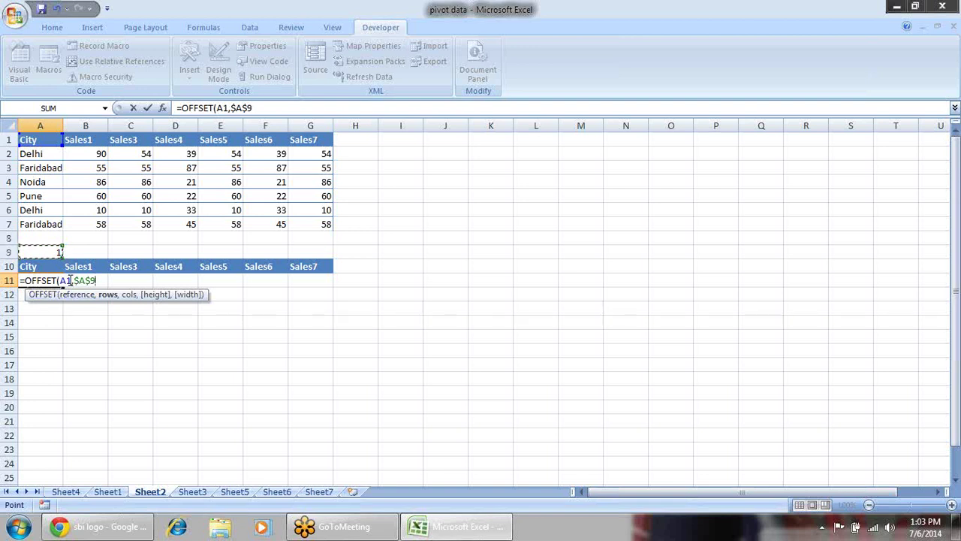
pyautogui.click(66, 281)
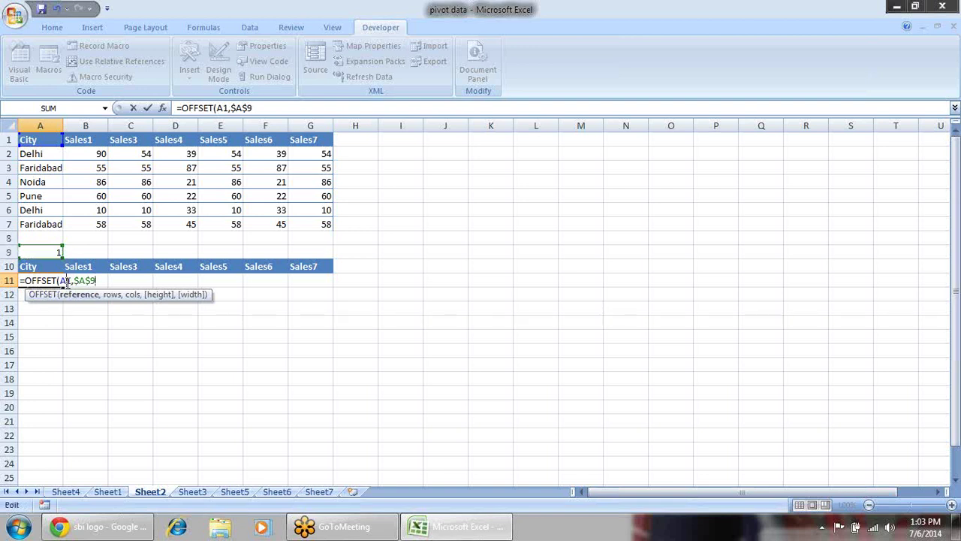
pyautogui.press('F4')
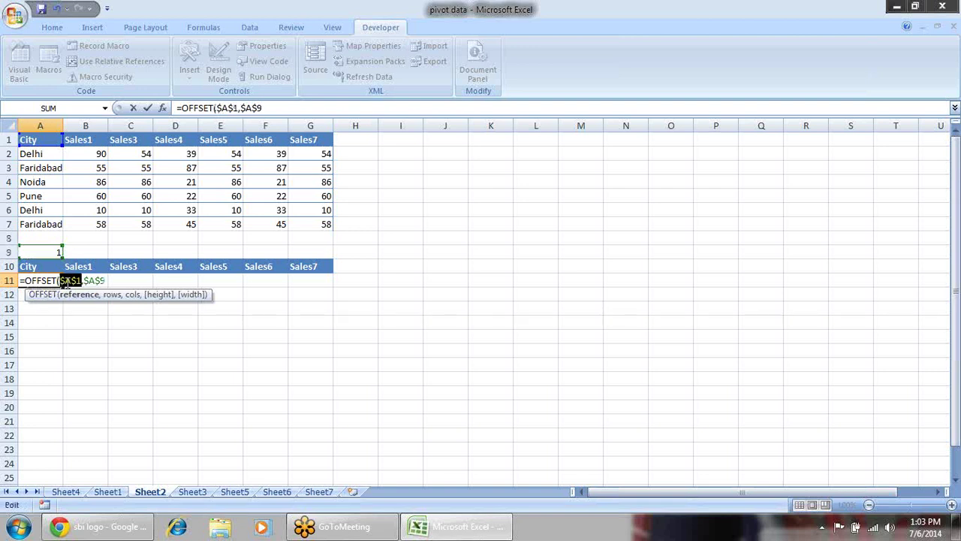
pyautogui.click(106, 280)
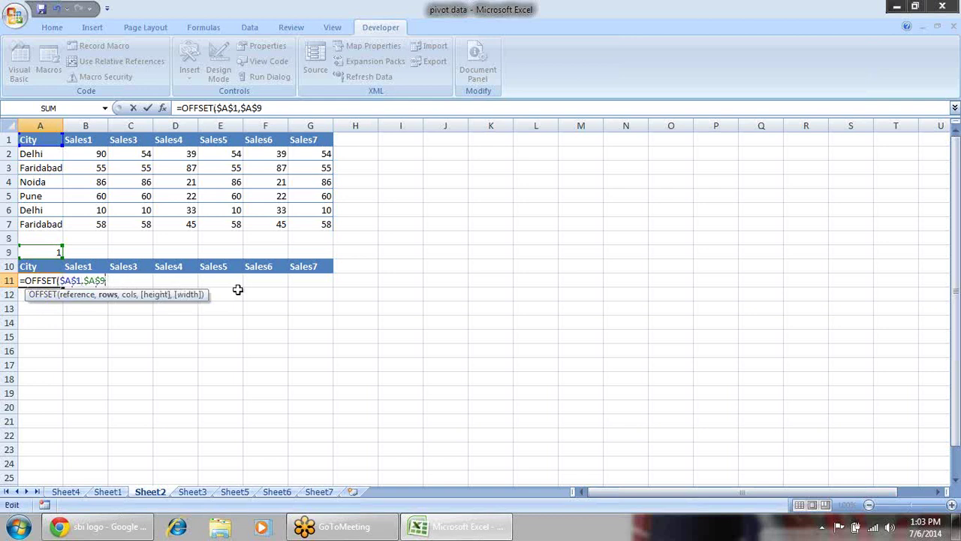
pyautogui.write(',')
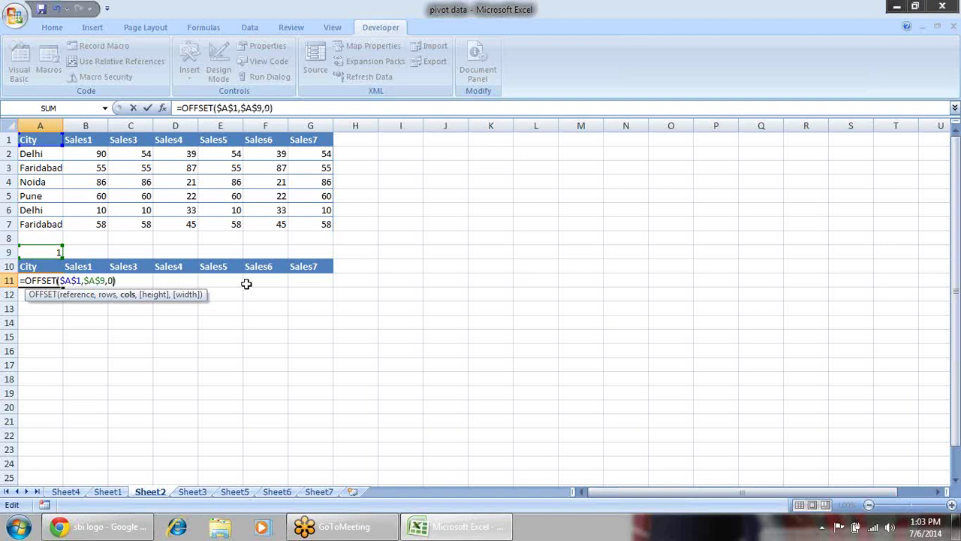
pyautogui.write('0)')
pyautogui.press('Return')
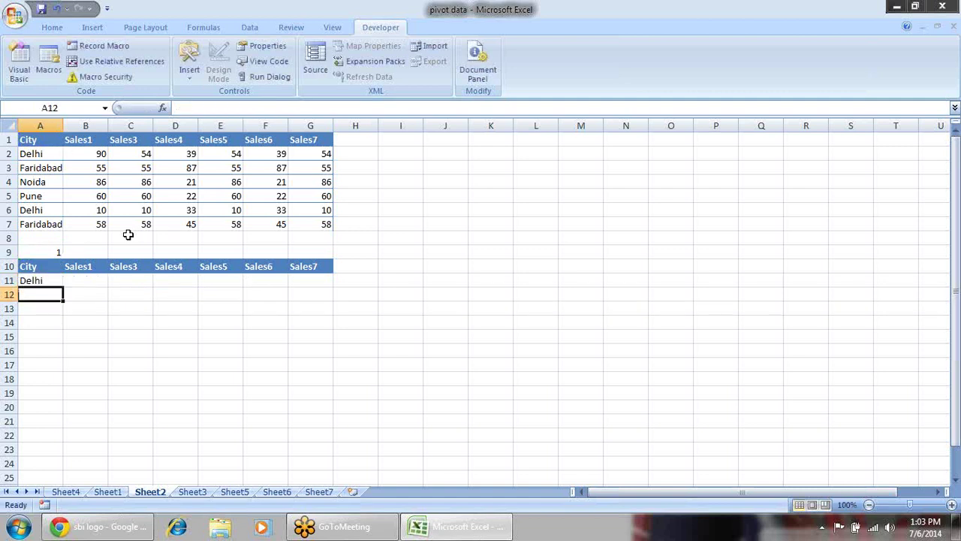
# - Fill the formula across B11:G11 and set B11's column offset to 1, showing 90
pyautogui.click(49, 278)
pyautogui.moveTo(65, 284); pyautogui.dragTo(330, 285)
pyautogui.click(99, 279)
pyautogui.doubleClick(268, 108)
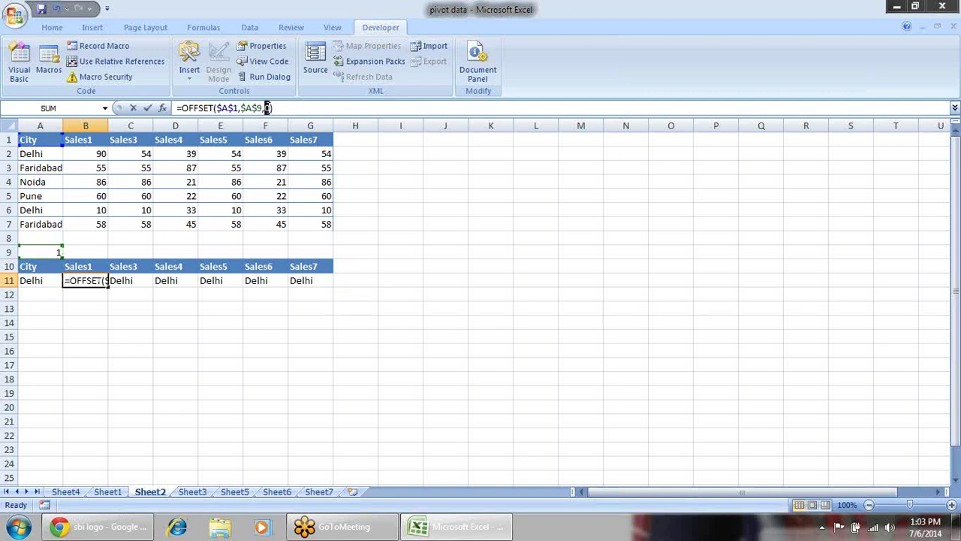
pyautogui.write('1')
pyautogui.press('Return')
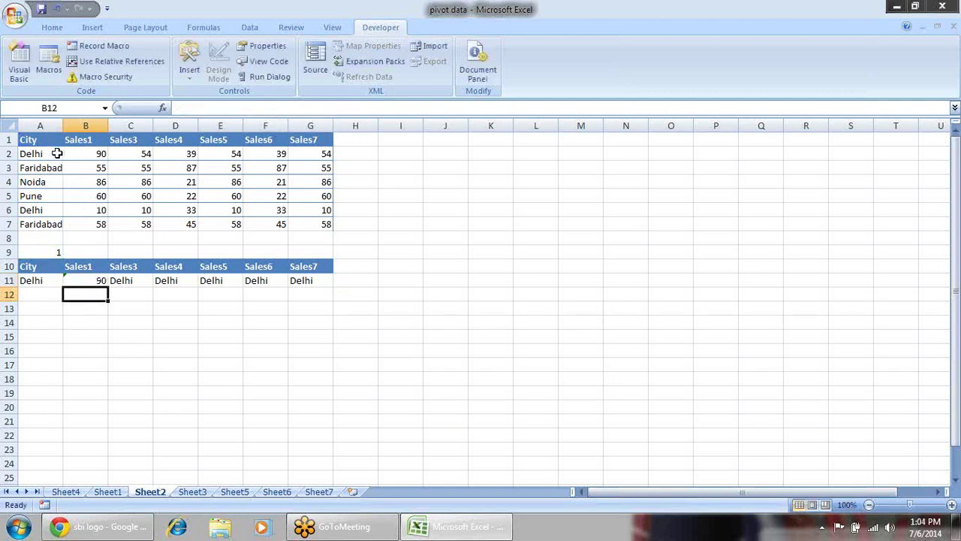
# - Check A1 and reopen A11's OFFSET formula at its cols argument
pyautogui.click(34, 282)
pyautogui.click(41, 135)
pyautogui.click(44, 280)
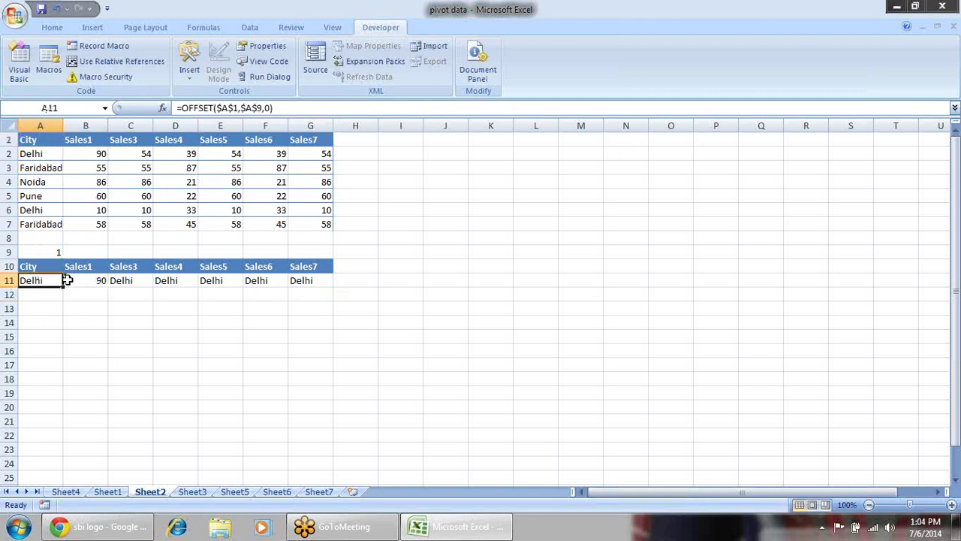
pyautogui.doubleClick(62, 282)
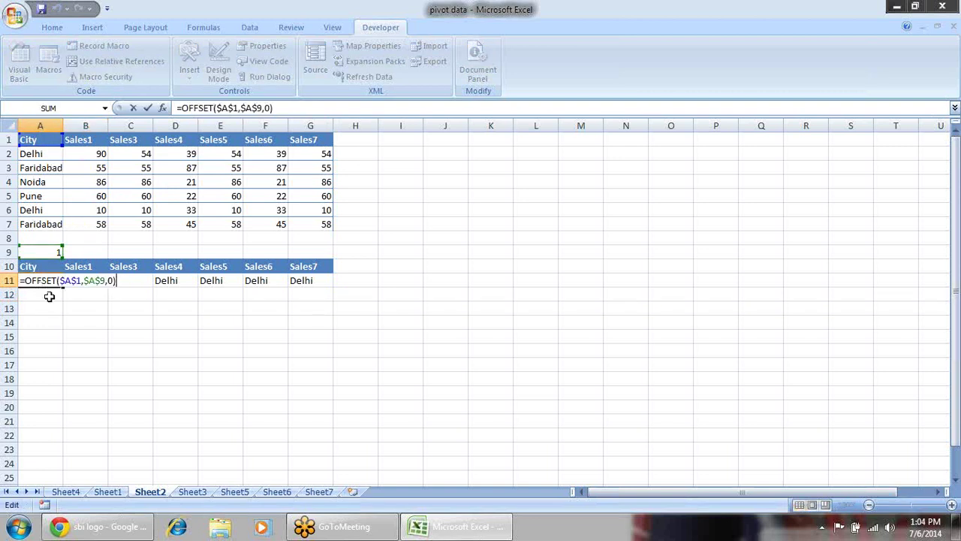
pyautogui.click(110, 281)
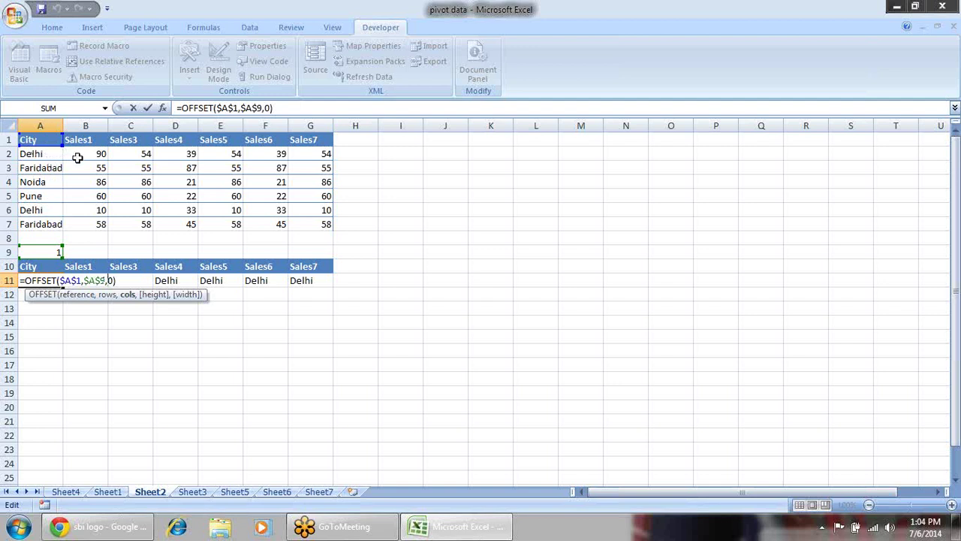
# - Set the column argument of A11's OFFSET formula to 0
pyautogui.press('BackSpace')
pyautogui.write('1')
pyautogui.press('Return')
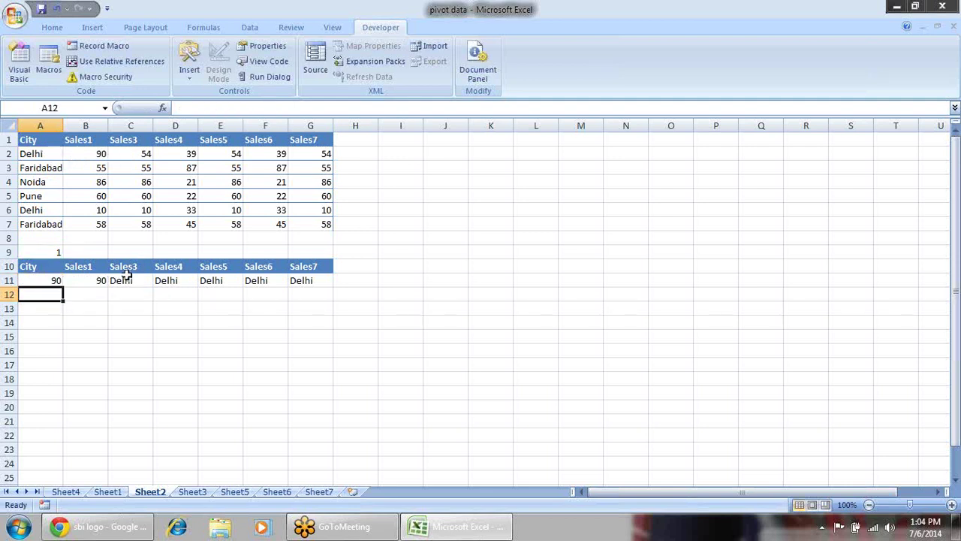
pyautogui.click(53, 281)
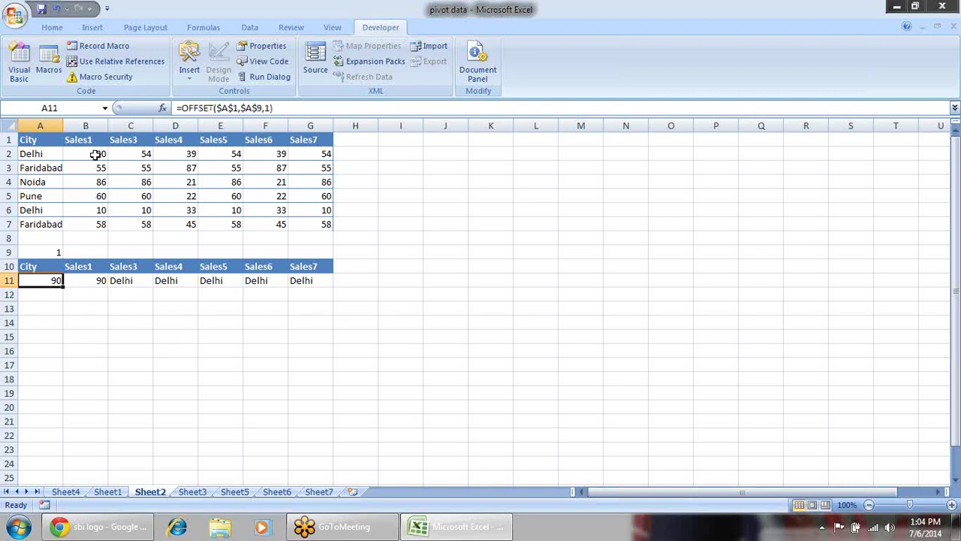
pyautogui.click(95, 154)
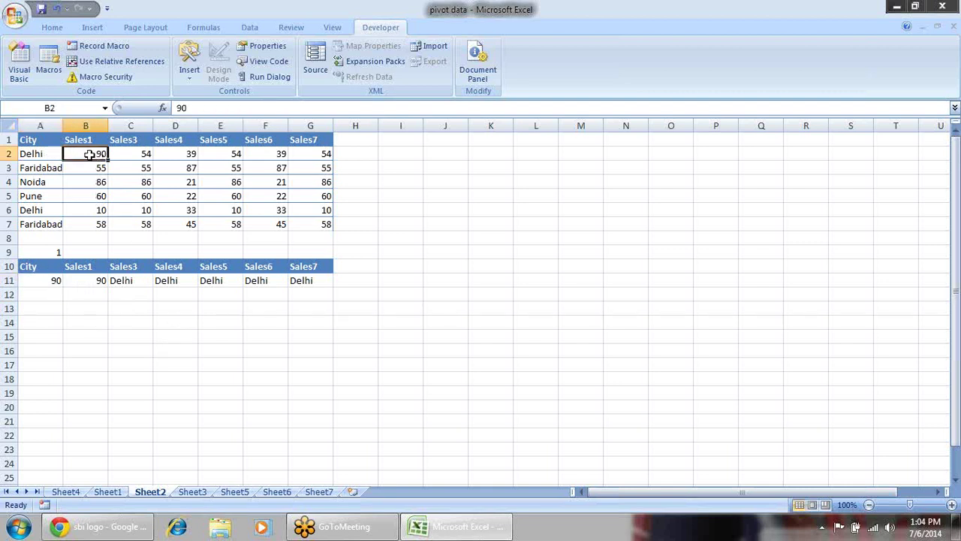
pyautogui.click(51, 281)
pyautogui.click(270, 108)
pyautogui.press('BackSpace')
pyautogui.write('0')
pyautogui.press('Return')
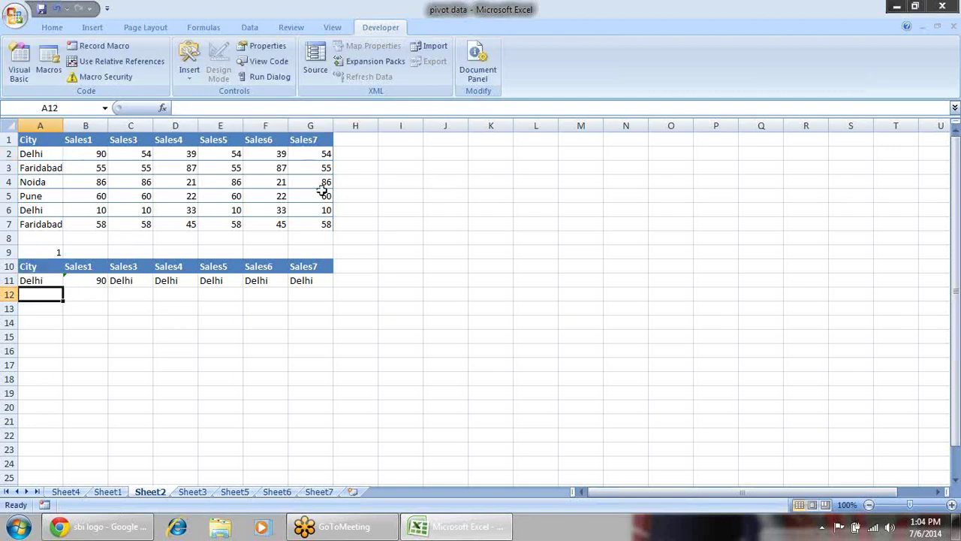
# - Change C11's OFFSET column argument to 2
pyautogui.click(96, 282)
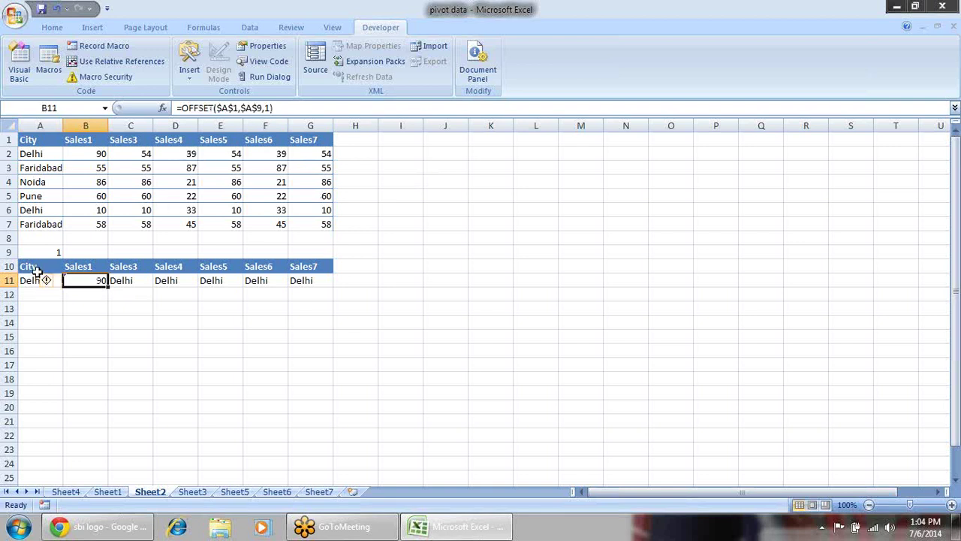
pyautogui.click(36, 271)
pyautogui.click(37, 280)
pyautogui.click(96, 279)
pyautogui.click(129, 277)
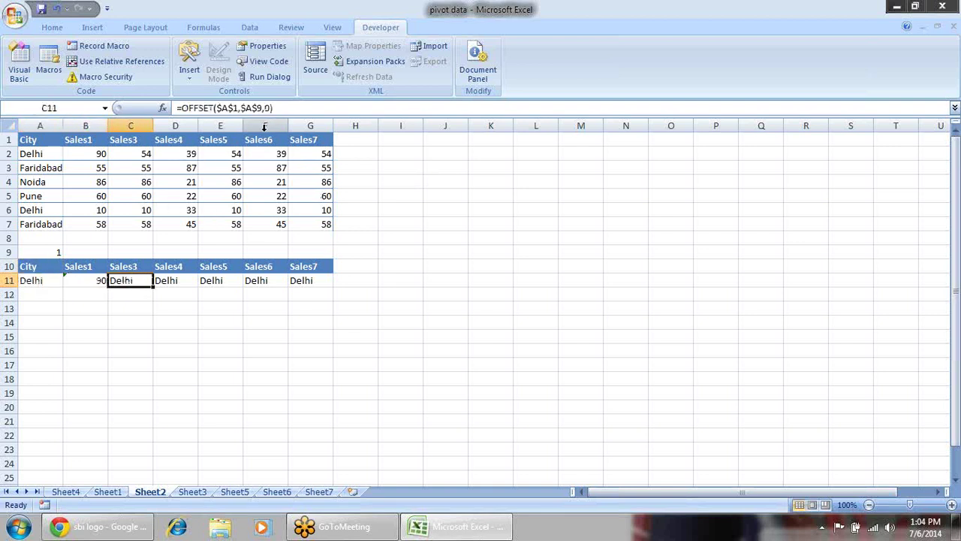
pyautogui.click(268, 107)
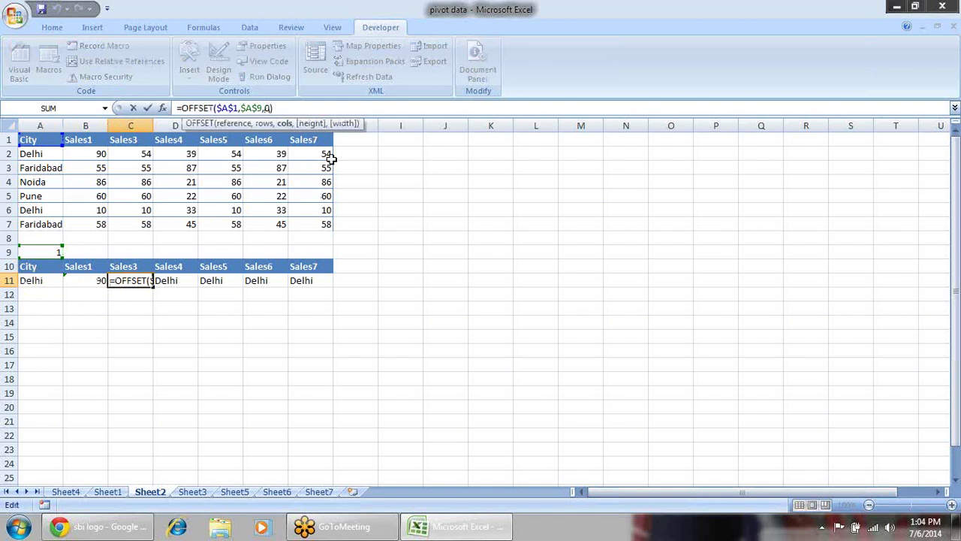
pyautogui.press('Delete')
pyautogui.write('2')
pyautogui.press('Return')
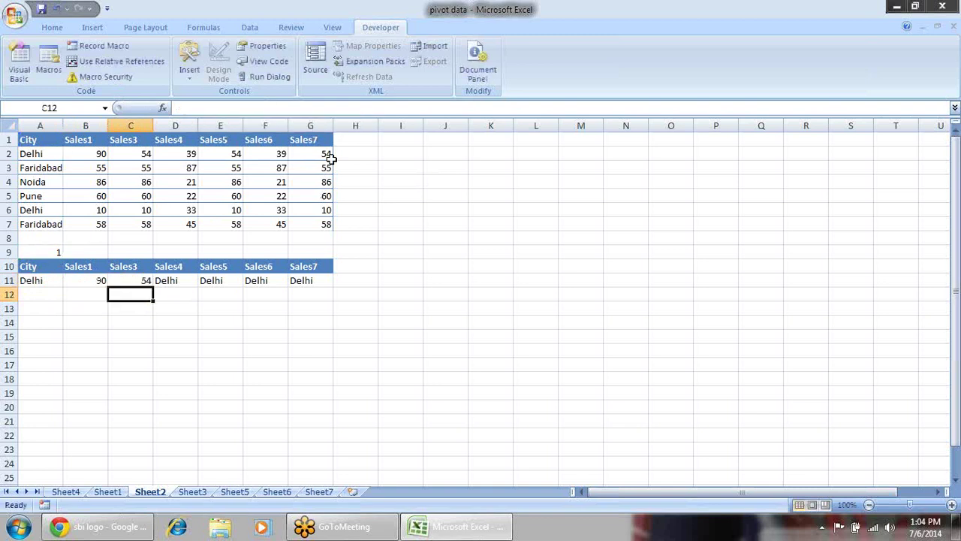
# - Set the OFFSET column arguments in D11, E11 and F11 to 3, 4 and 5
pyautogui.click(169, 281)
pyautogui.doubleClick(267, 107)
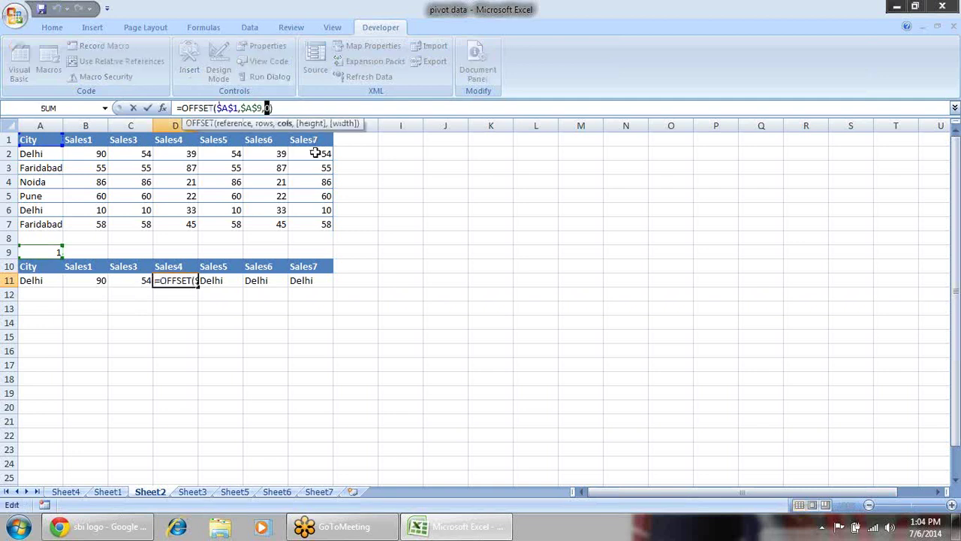
pyautogui.write('3')
pyautogui.press('Return')
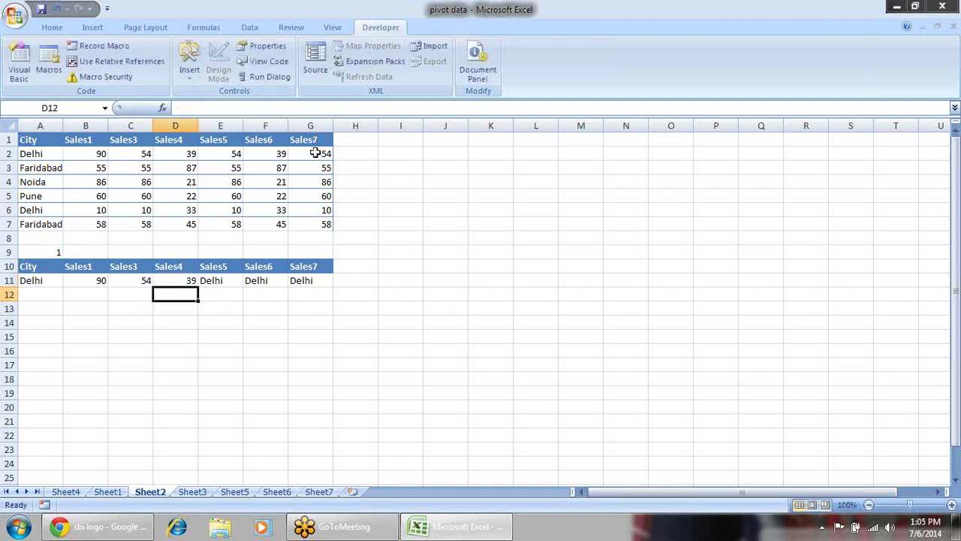
pyautogui.click(239, 279)
pyautogui.doubleClick(268, 107)
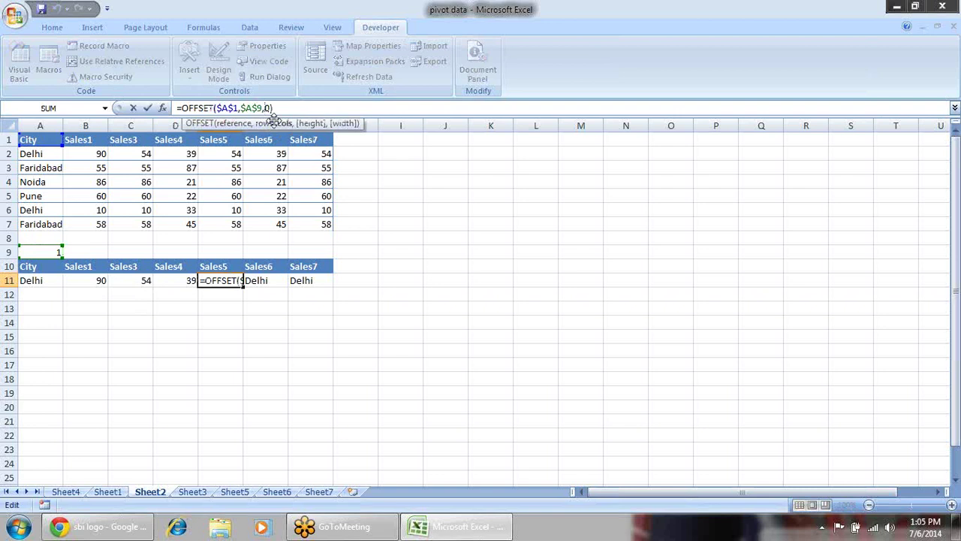
pyautogui.write('4')
pyautogui.press('Return')
pyautogui.click(255, 280)
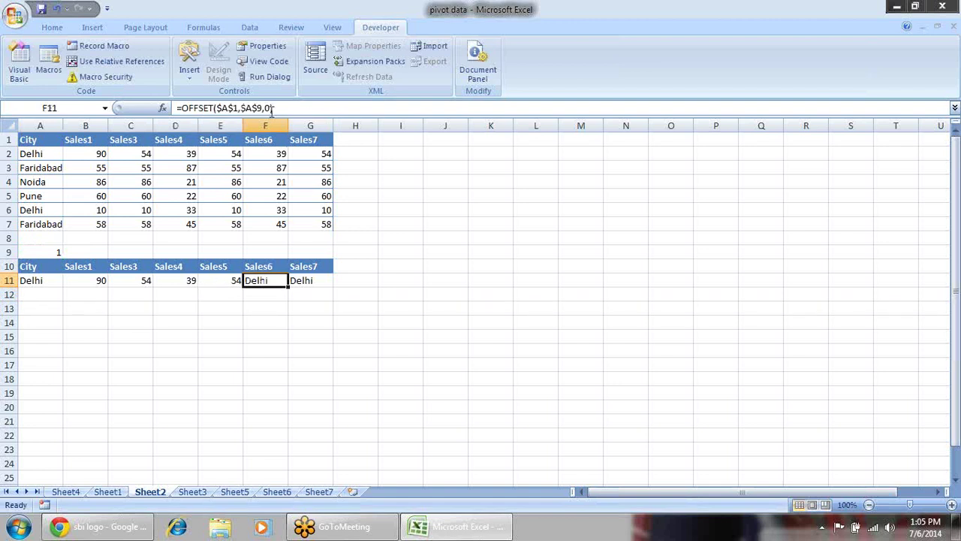
pyautogui.doubleClick(268, 107)
pyautogui.write('5')
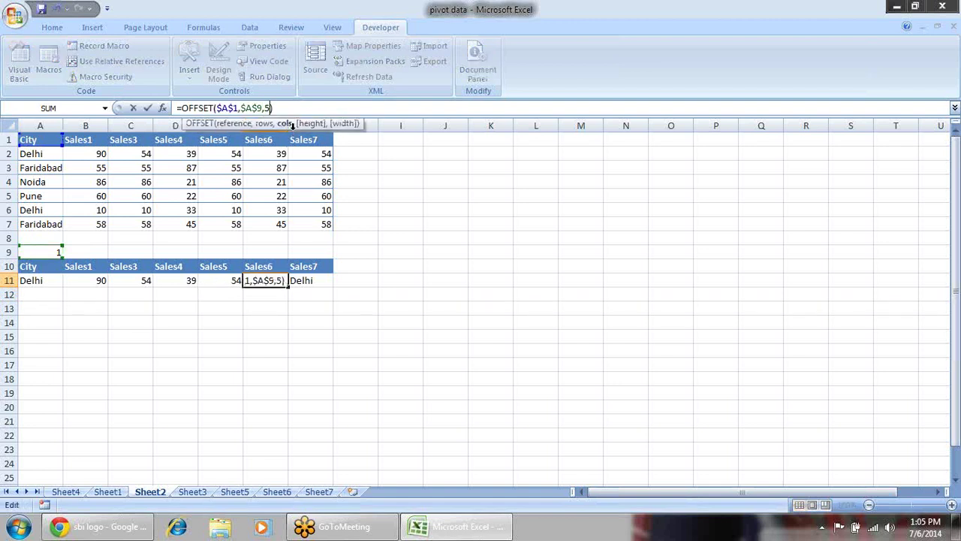
pyautogui.press('Return')
# - Set G11's OFFSET column argument to 6, then select the city number cell A9
pyautogui.click(311, 280)
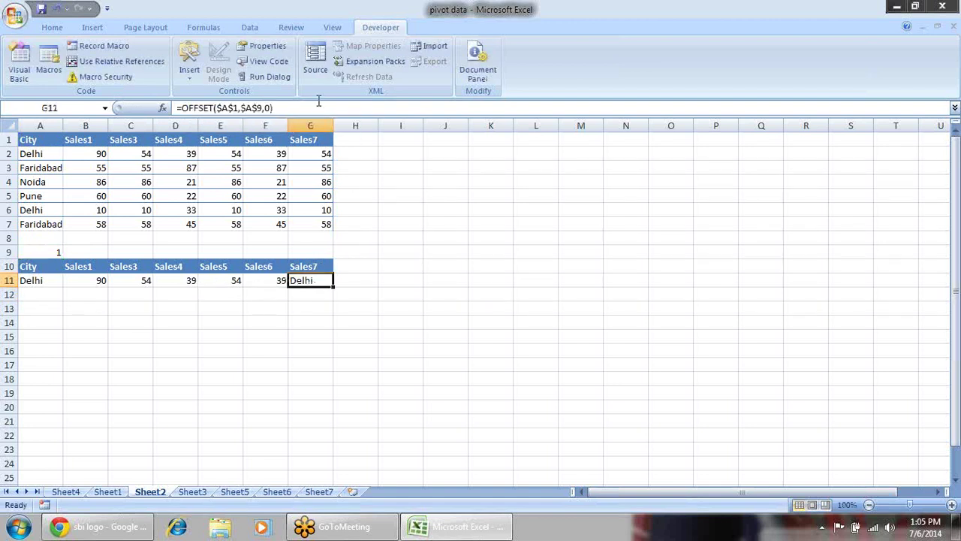
pyautogui.doubleClick(268, 107)
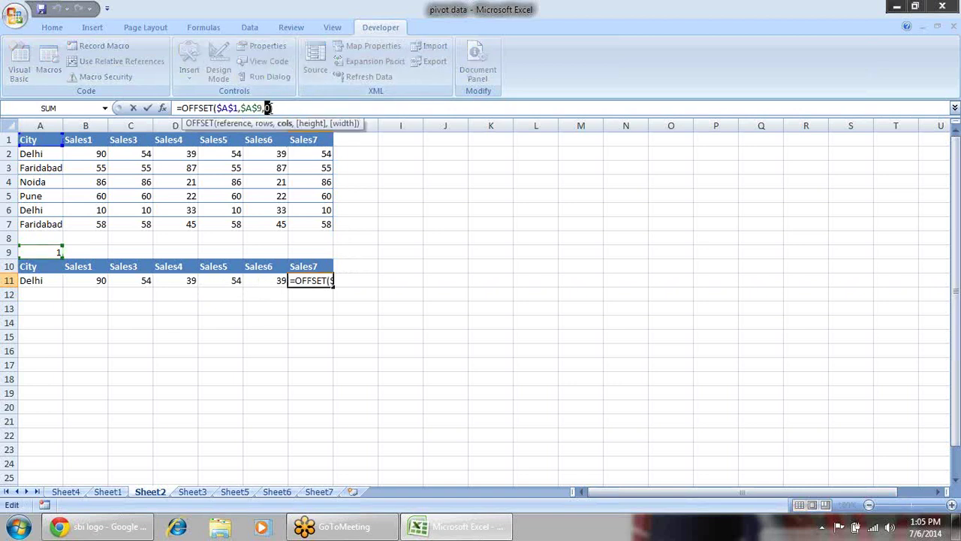
pyautogui.write('6')
pyautogui.press('Return')
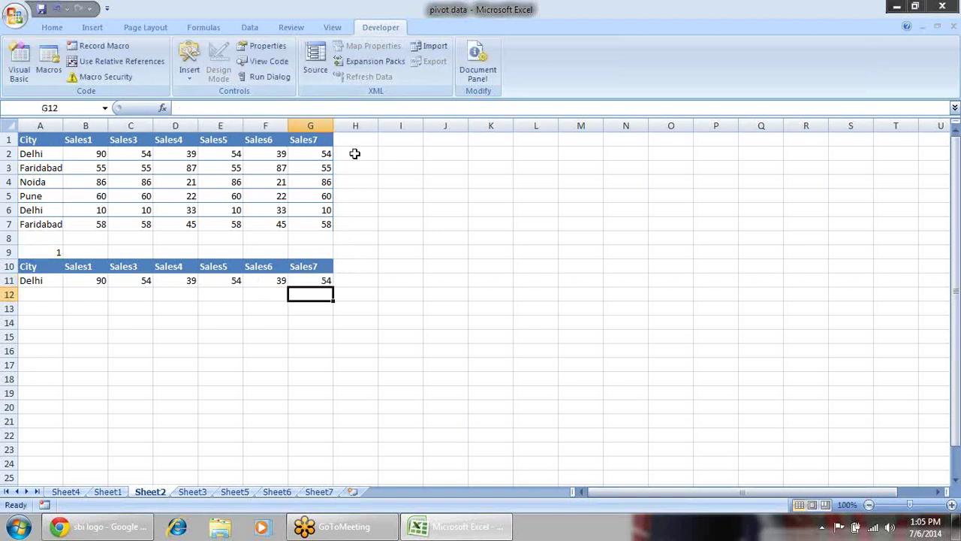
pyautogui.click(472, 239)
pyautogui.click(60, 293)
pyautogui.click(58, 250)
pyautogui.click(58, 278)
pyautogui.click(61, 254)
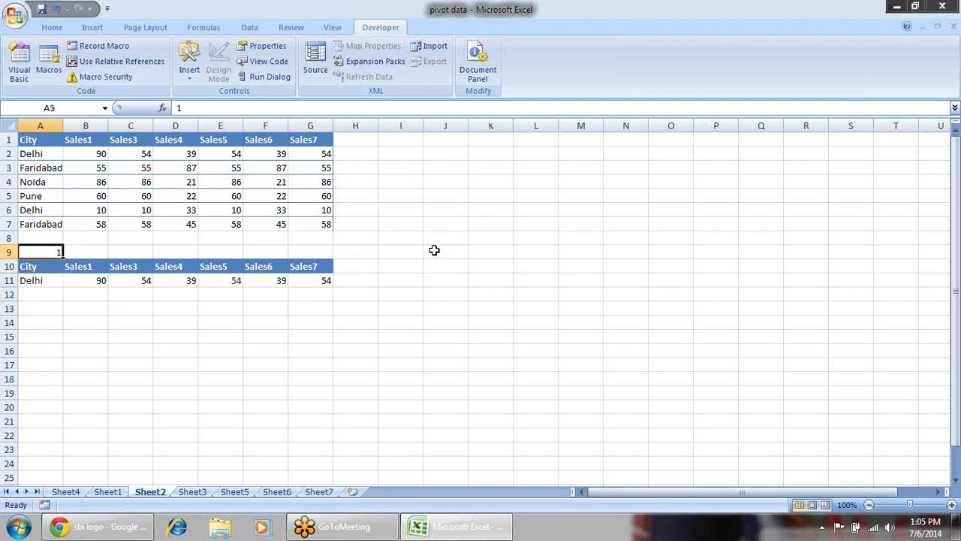
# - Test the lookup by entering city numbers 2, 3 and 4 in A9
pyautogui.write('2')
pyautogui.press('Return')
pyautogui.press('Up')
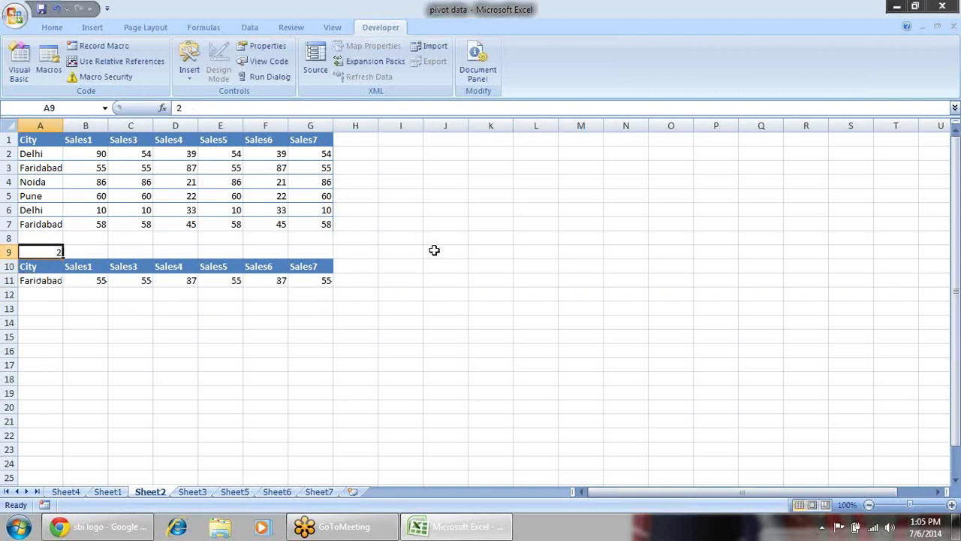
pyautogui.write('3')
pyautogui.press('Return')
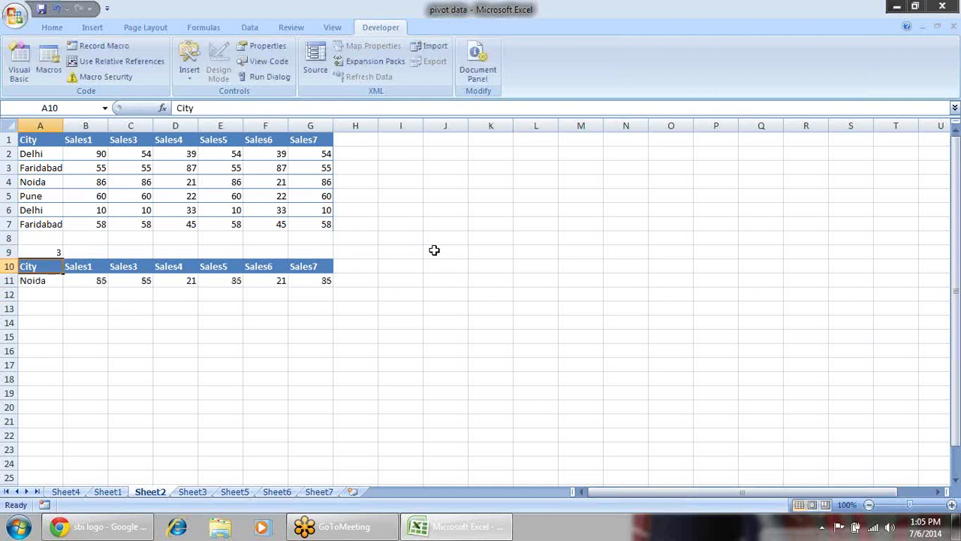
pyautogui.press('Up')
pyautogui.write('4')
pyautogui.press('Return')
pyautogui.press('Up')
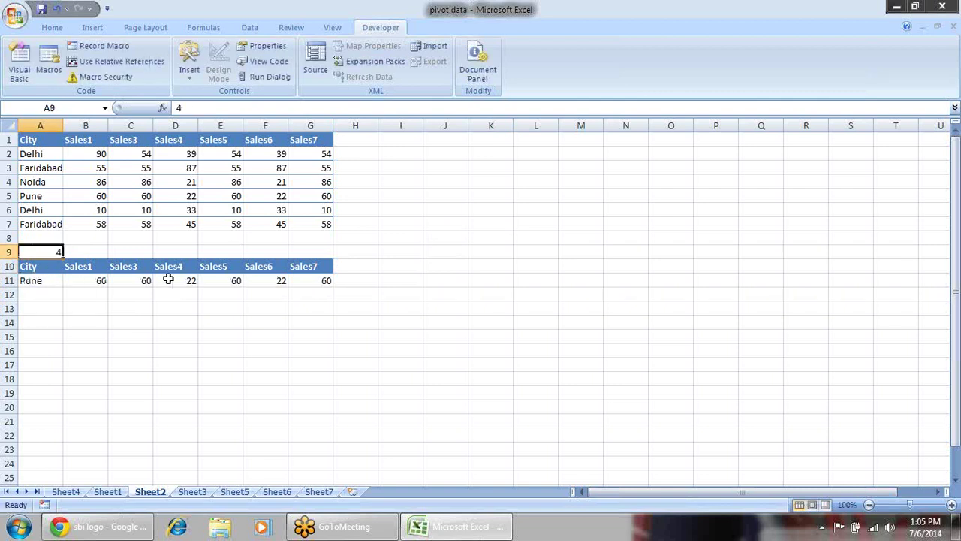
# - Insert a clustered column chart of A10:G11 and place it right of the tables
pyautogui.moveTo(34, 271); pyautogui.dragTo(323, 280)
pyautogui.click(90, 28)
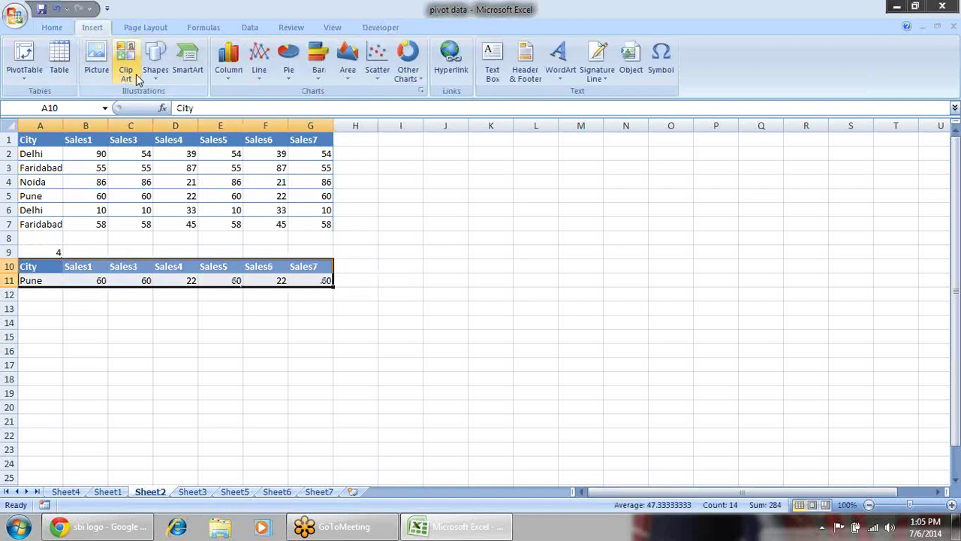
pyautogui.click(229, 75)
pyautogui.click(233, 120)
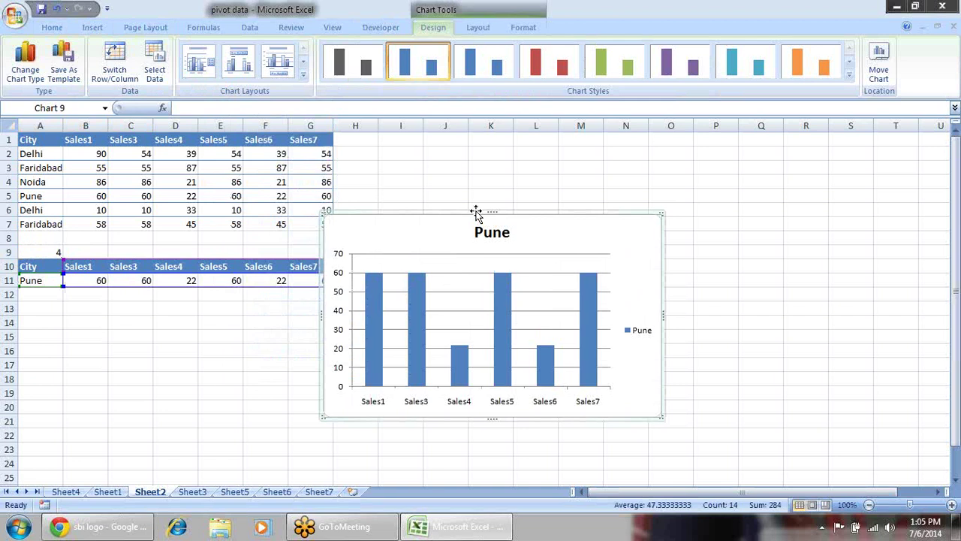
pyautogui.moveTo(471, 217); pyautogui.dragTo(650, 158)
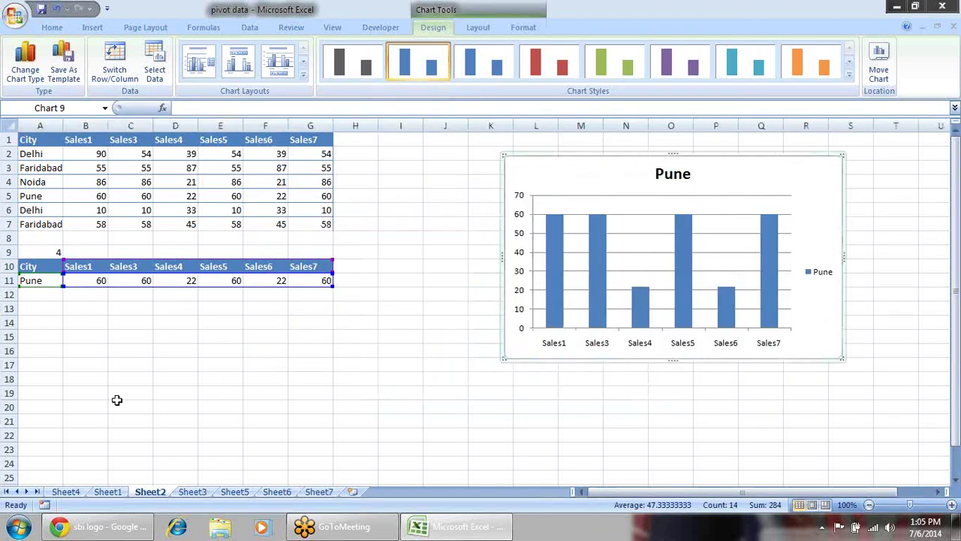
# - Enter 1, 2, then 3 in A9 to check the chart updates, and lower the chart slightly
pyautogui.click(58, 253)
pyautogui.write('1')
pyautogui.press('Return')
pyautogui.press('Up')
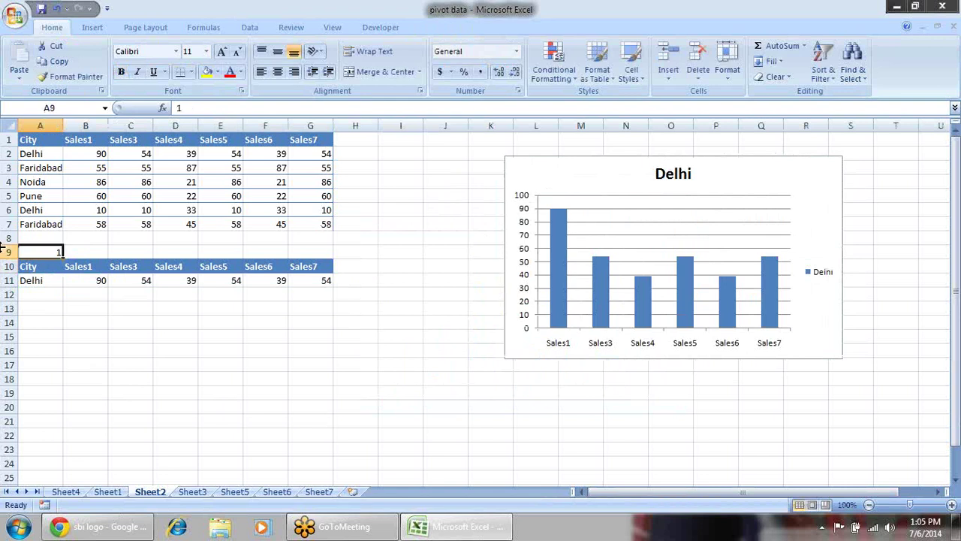
pyautogui.write('2')
pyautogui.press('Return')
pyautogui.press('Up')
pyautogui.write('3')
pyautogui.press('Return')
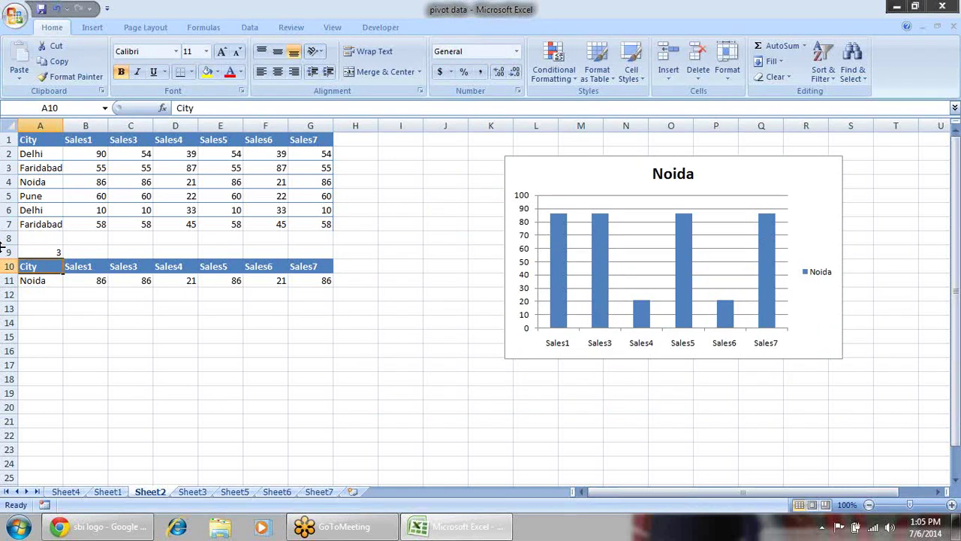
pyautogui.press('Up')
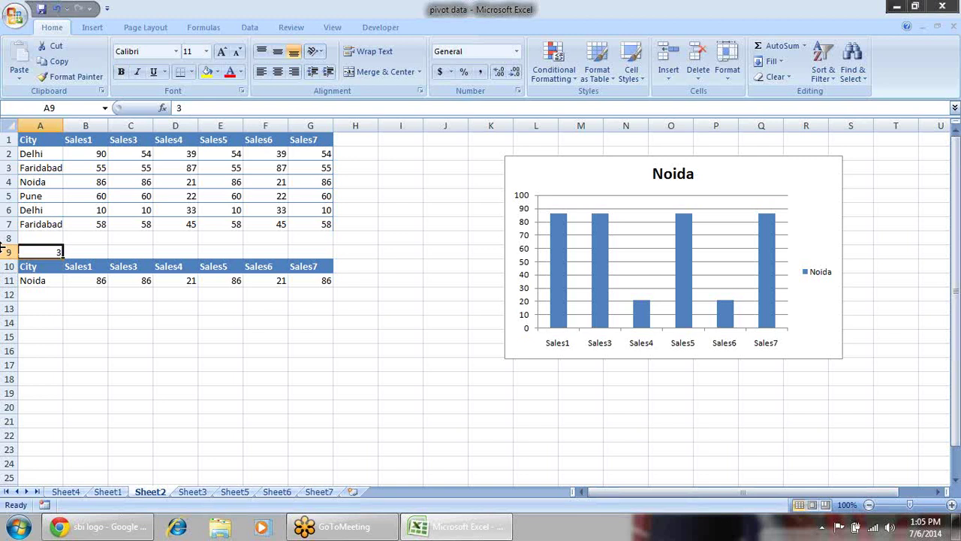
pyautogui.press('Down')
pyautogui.press('Up')
pyautogui.moveTo(631, 189); pyautogui.dragTo(617, 220)
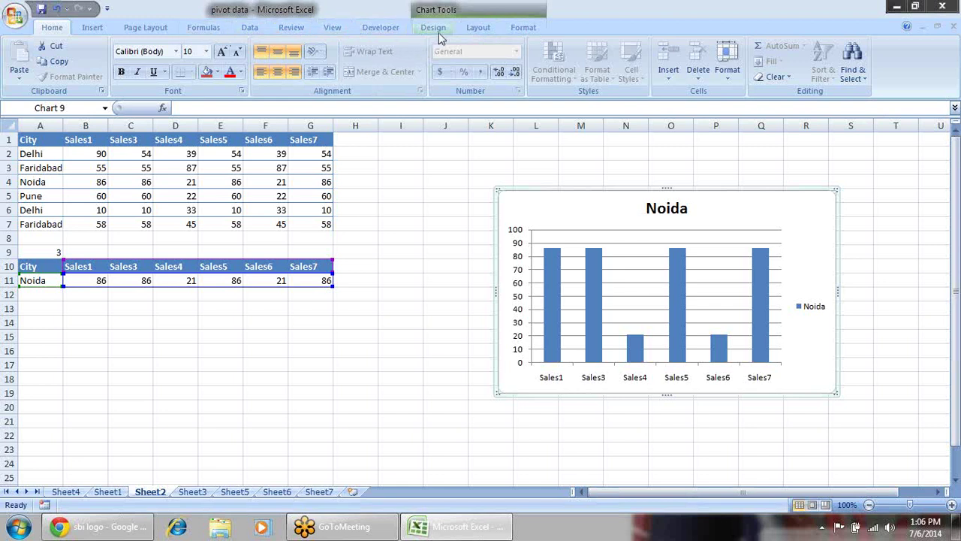
# - Draw a Form Control combo box to the left of the chart
pyautogui.click(380, 28)
pyautogui.click(190, 66)
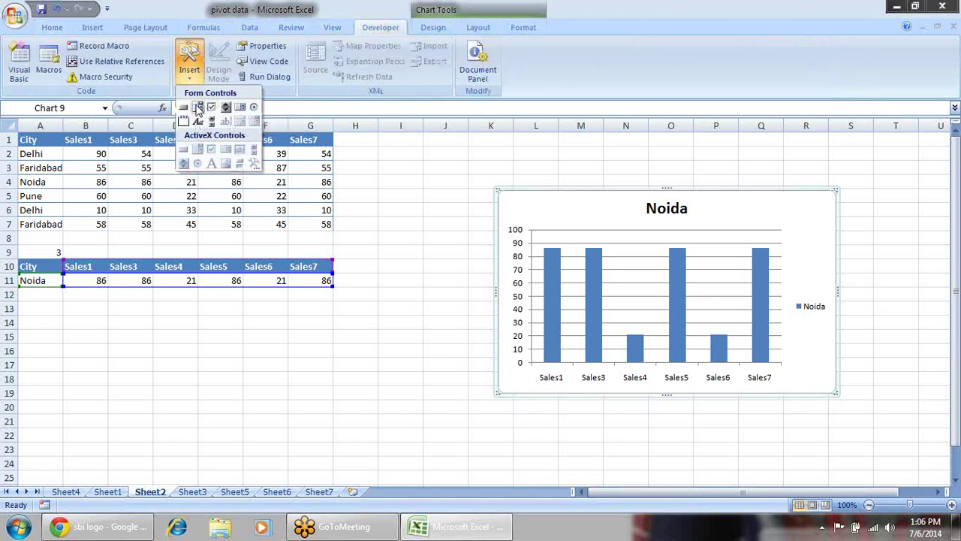
pyautogui.click(199, 107)
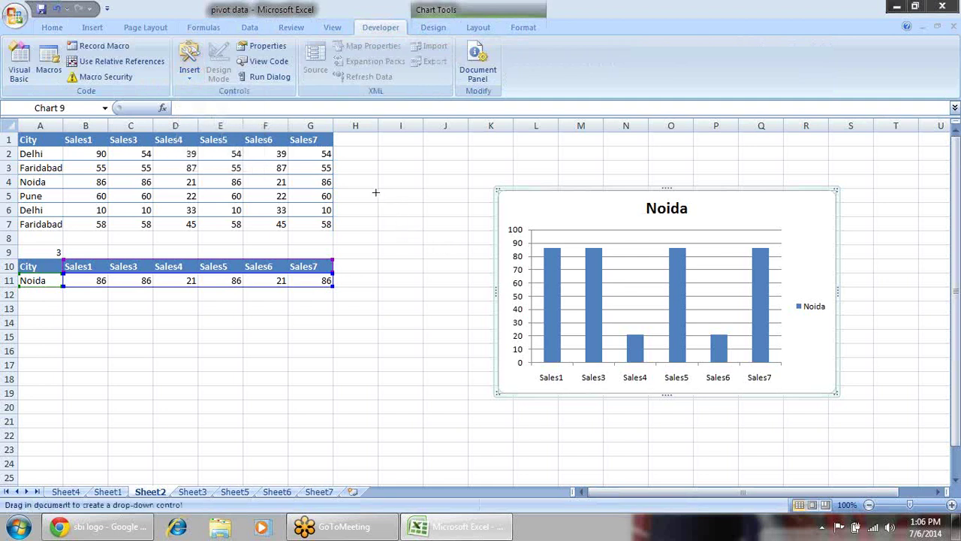
pyautogui.moveTo(479, 225); pyautogui.dragTo(375, 192)
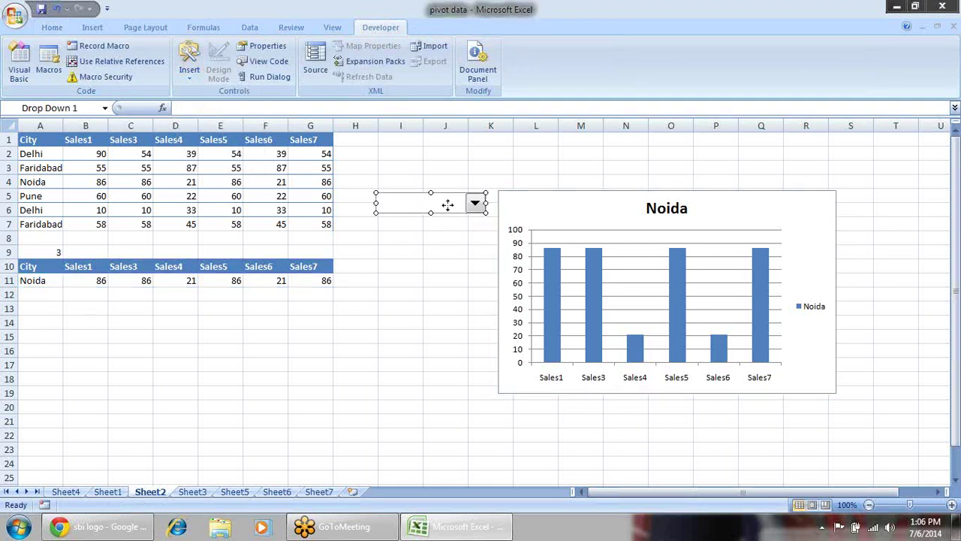
pyautogui.moveTo(446, 203); pyautogui.dragTo(438, 223)
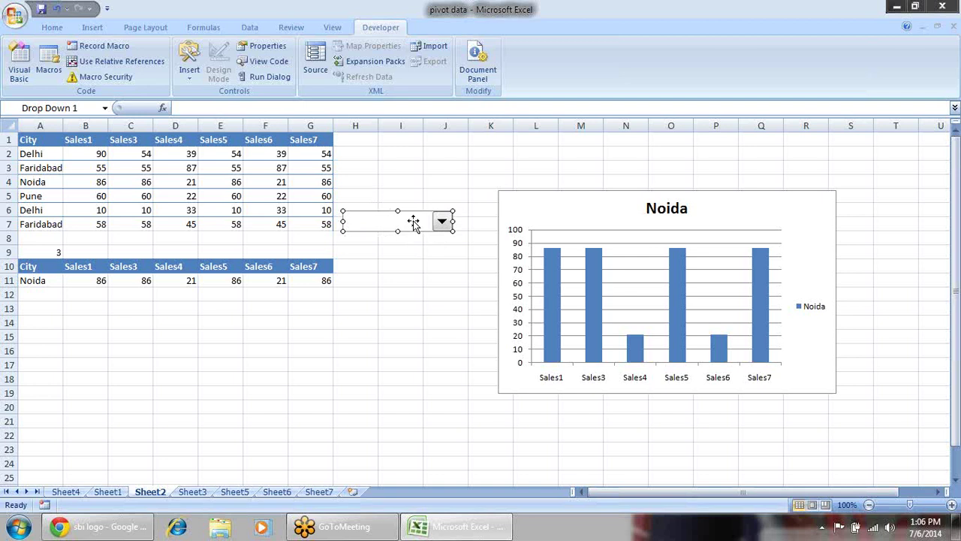
# - Format the combo box with input range $A$2:$A$7, cell link $A$9 and 3-D shading
pyautogui.rightClick(413, 223)
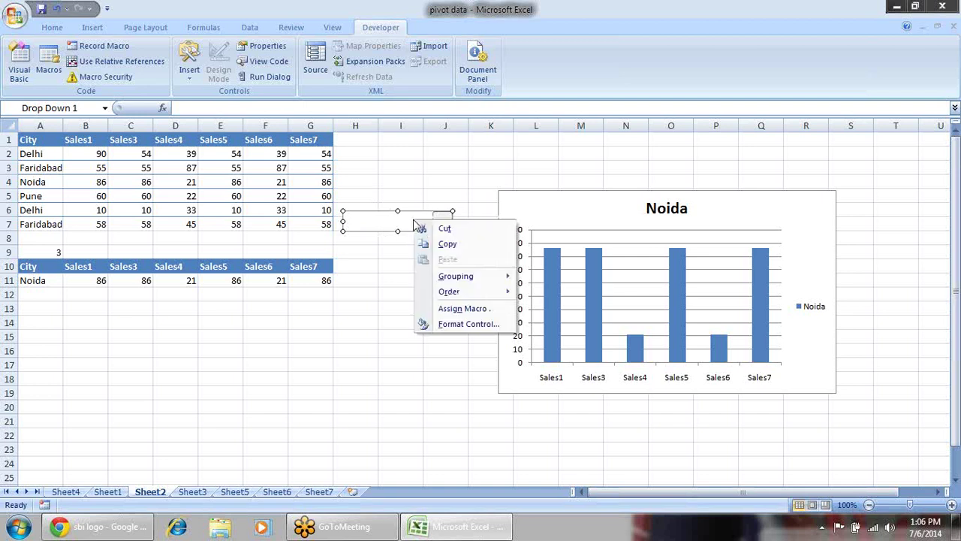
pyautogui.click(488, 326)
pyautogui.moveTo(386, 78); pyautogui.dragTo(643, 98)
pyautogui.click(599, 137)
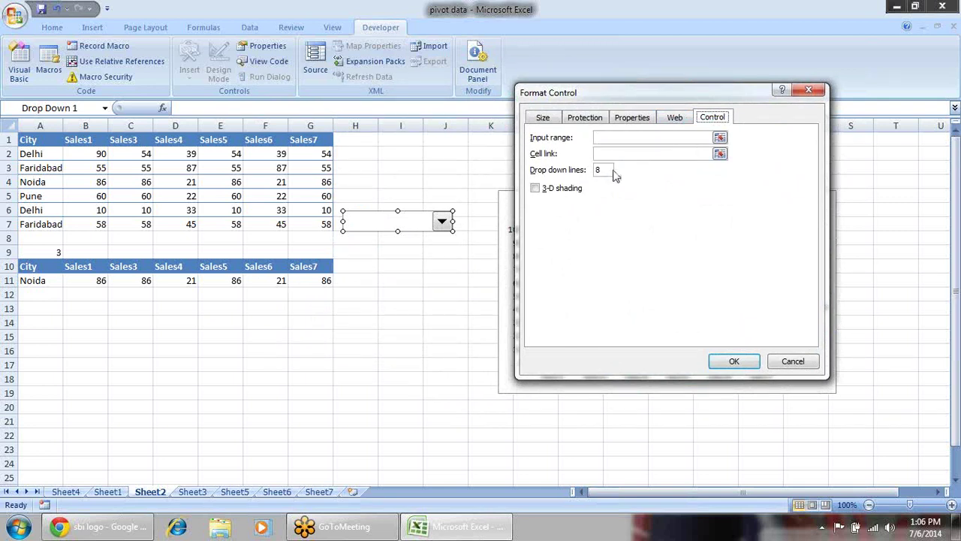
pyautogui.click(720, 140)
pyautogui.moveTo(50, 154); pyautogui.dragTo(51, 224)
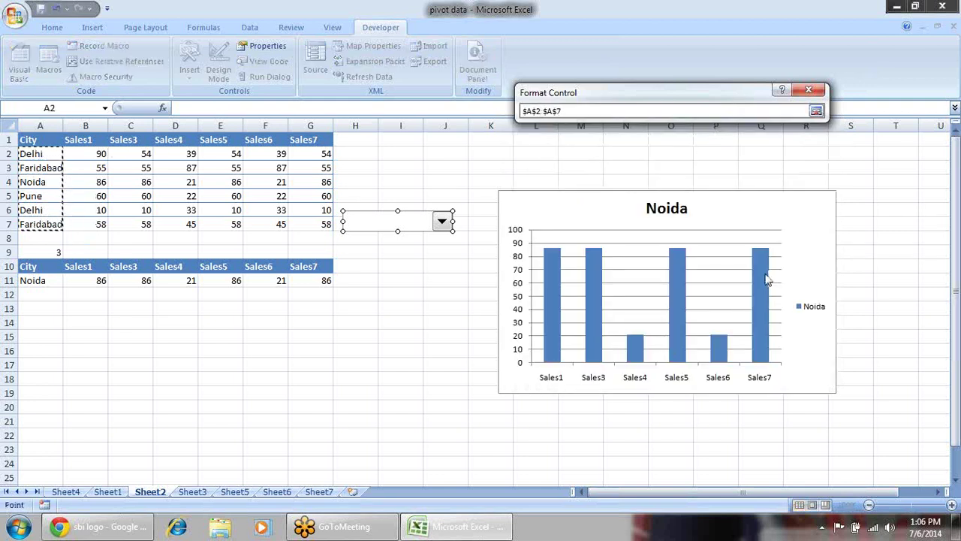
pyautogui.press('Return')
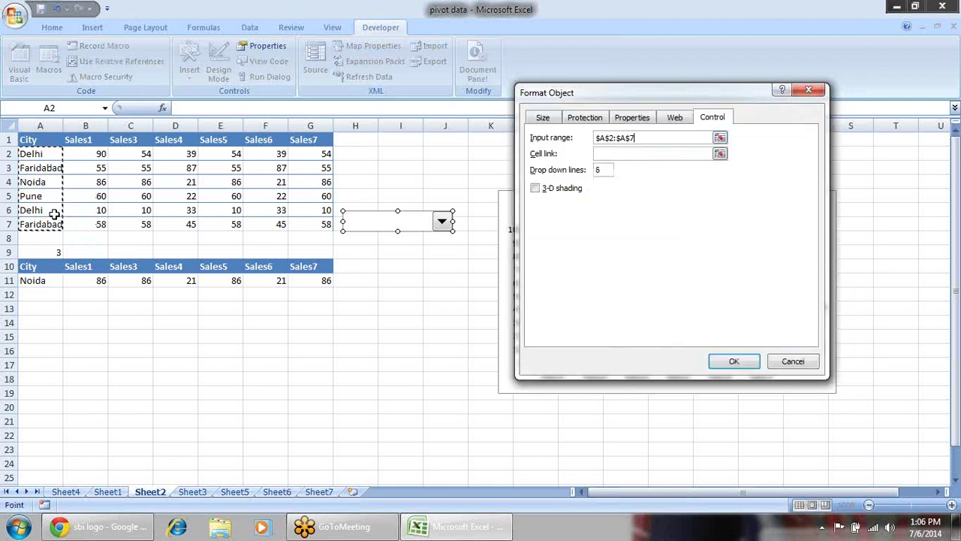
pyautogui.click(719, 154)
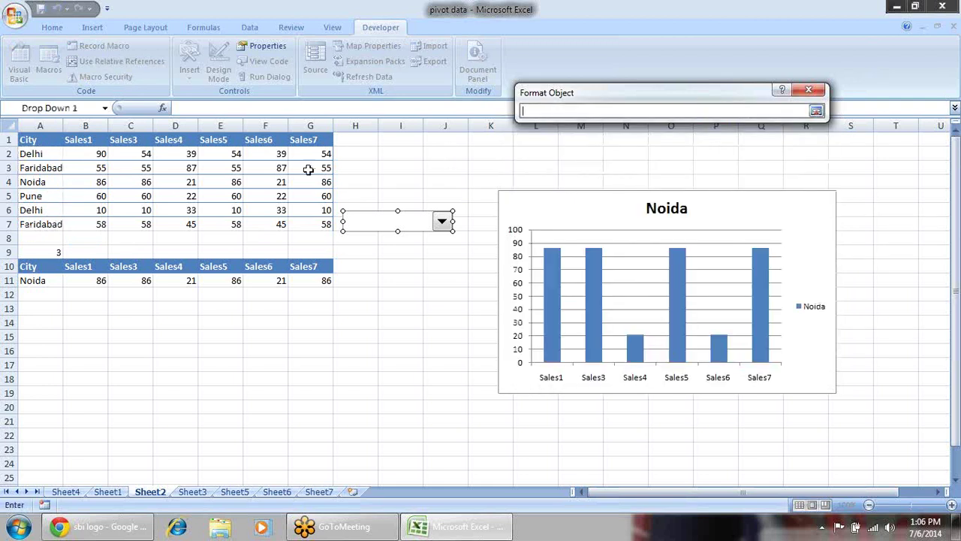
pyautogui.click(60, 252)
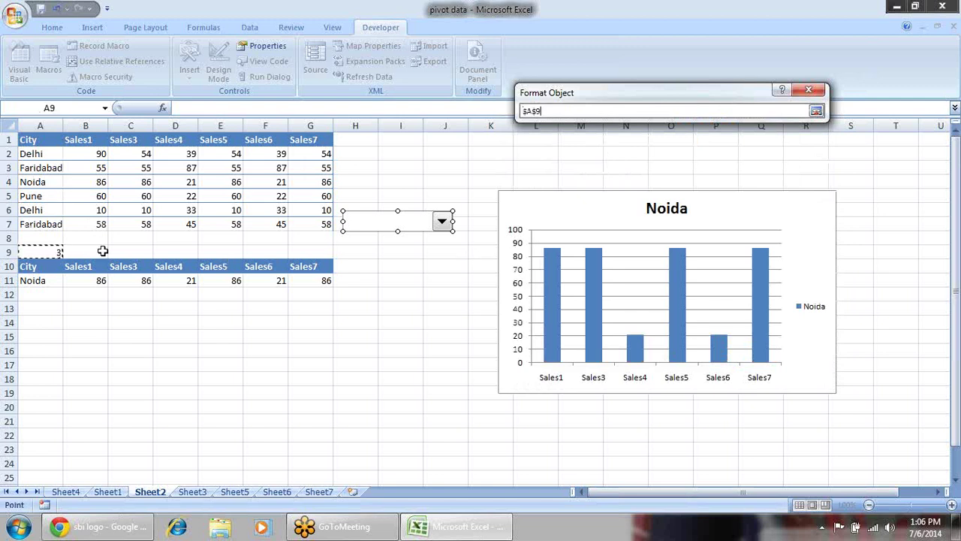
pyautogui.press('Return')
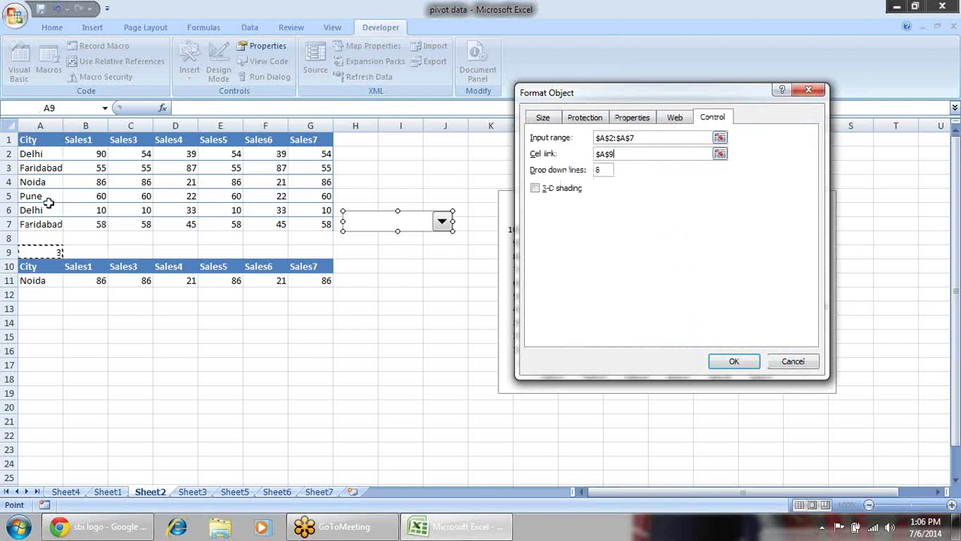
pyautogui.click(538, 189)
pyautogui.click(734, 360)
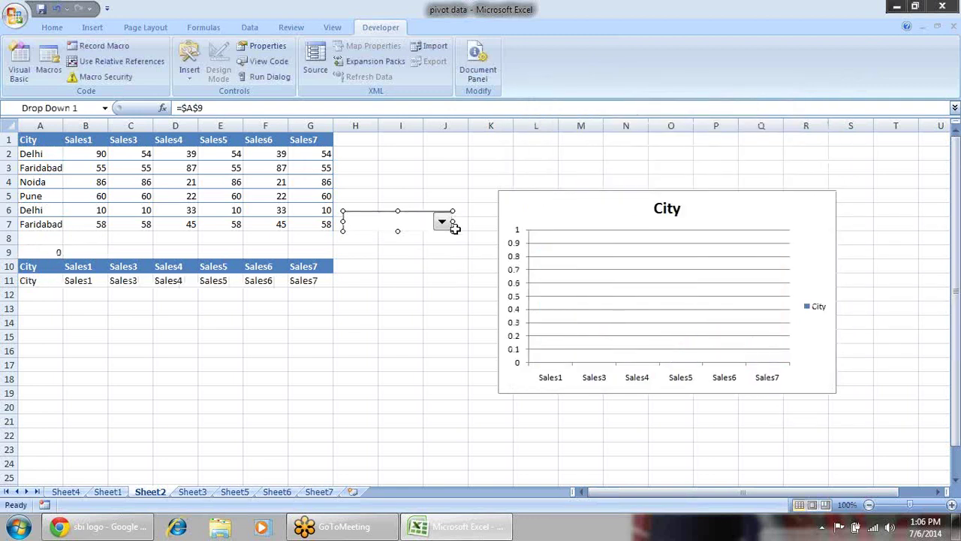
pyautogui.click(438, 300)
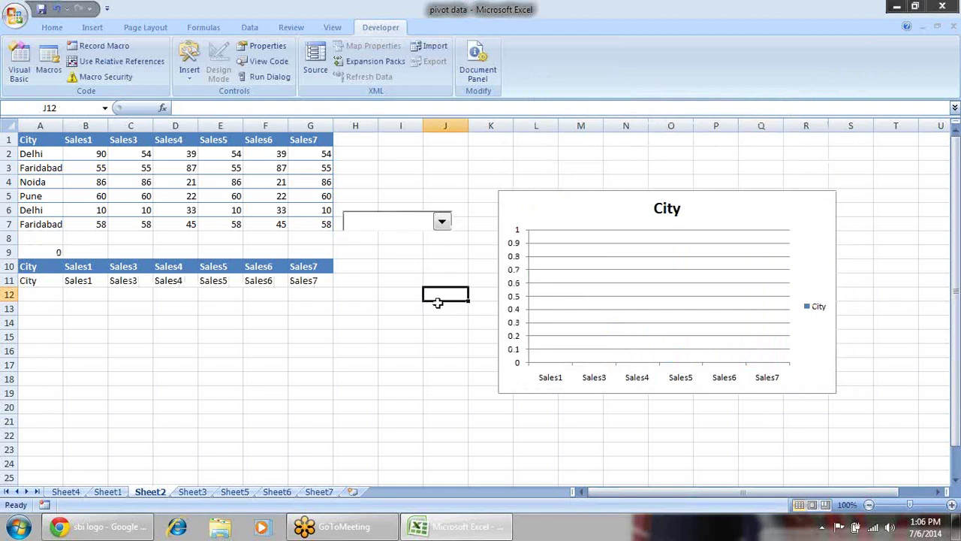
# - Pick Delhi, then Faridabad from the drop-down and check A9 and the A2:A7 source
pyautogui.click(402, 263)
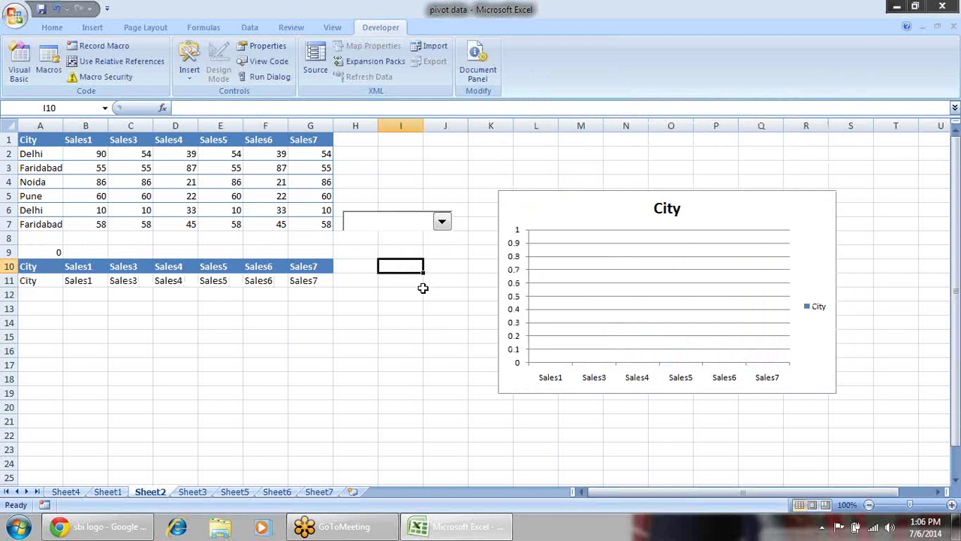
pyautogui.click(441, 222)
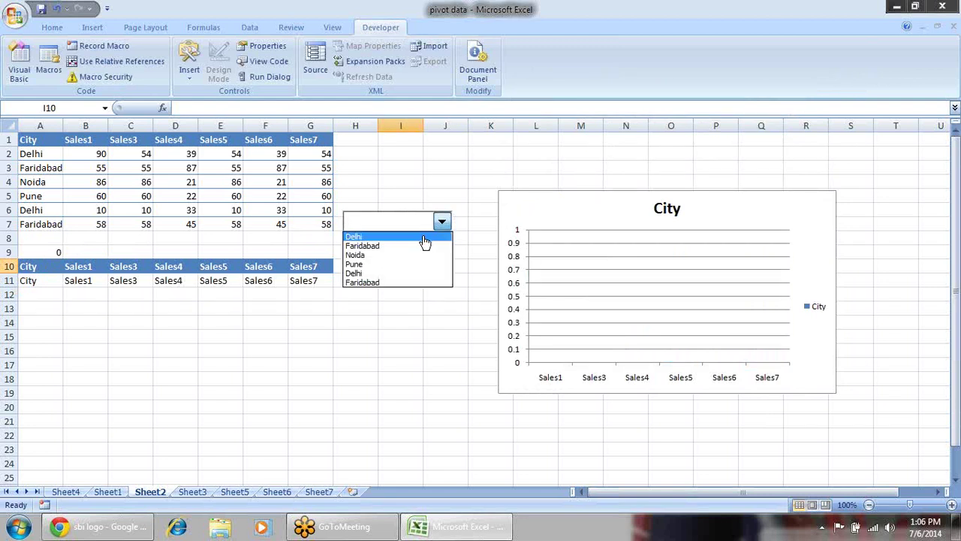
pyautogui.click(418, 237)
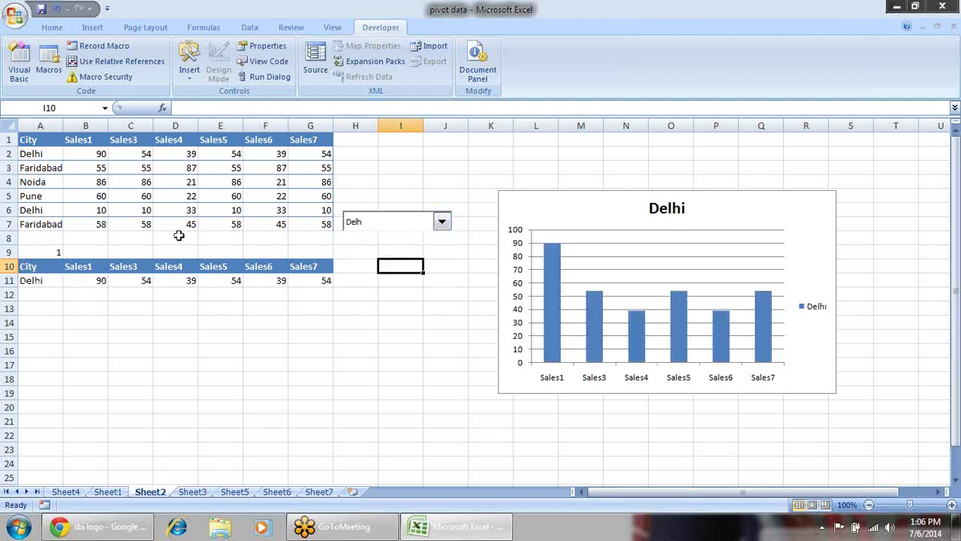
pyautogui.click(53, 256)
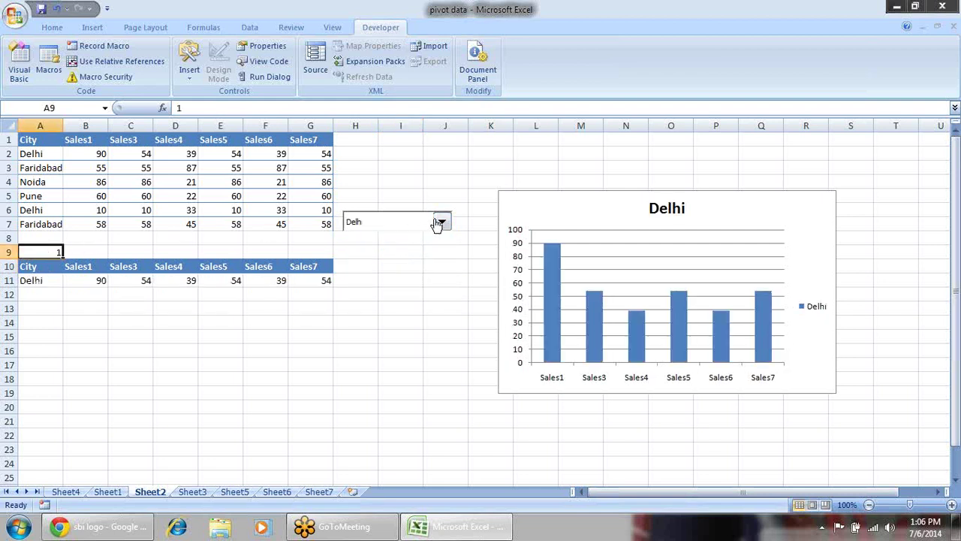
pyautogui.click(440, 222)
pyautogui.click(394, 247)
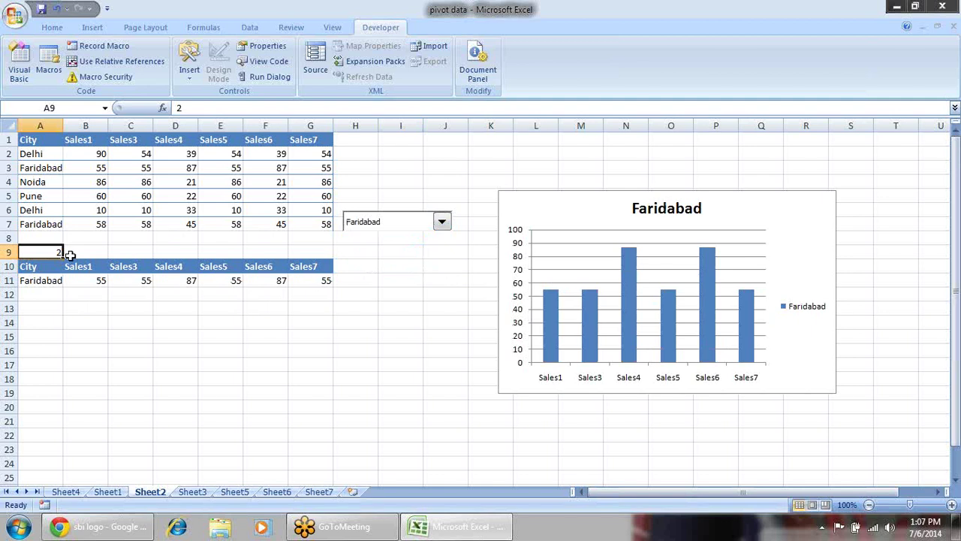
pyautogui.moveTo(67, 157); pyautogui.dragTo(65, 222)
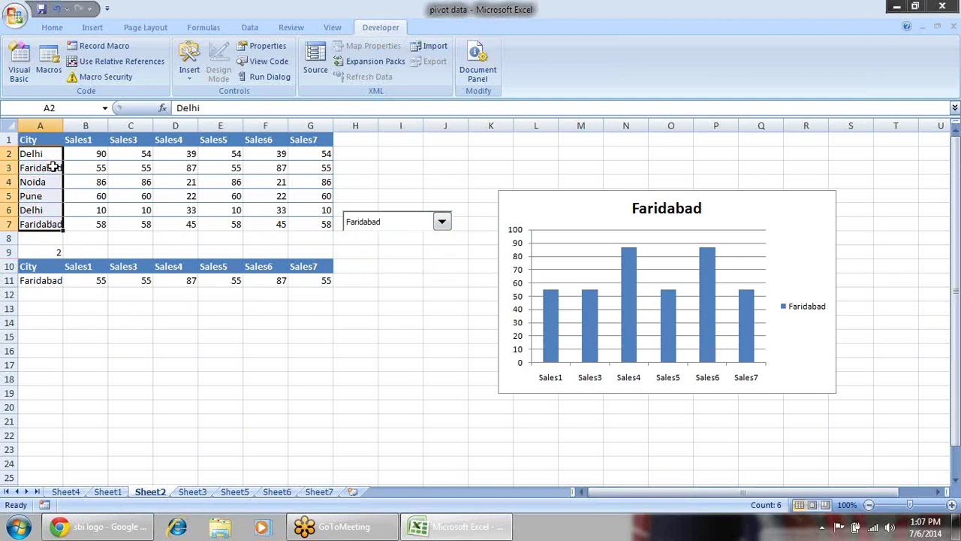
pyautogui.click(41, 183)
# - Pick Pune, the second Delhi and the last Faridabad from the drop-down
pyautogui.click(442, 225)
pyautogui.click(414, 263)
pyautogui.click(443, 223)
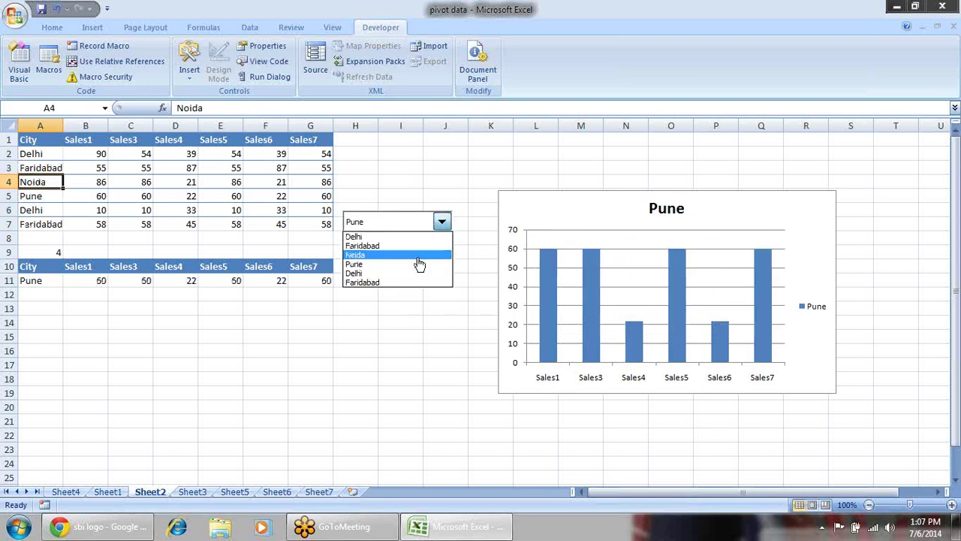
pyautogui.click(417, 265)
pyautogui.click(54, 251)
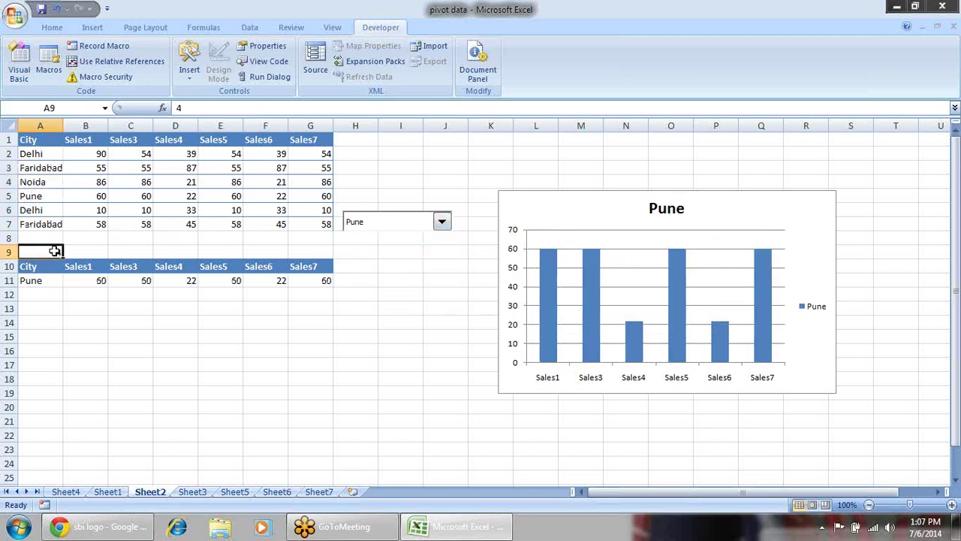
pyautogui.click(442, 221)
pyautogui.click(394, 275)
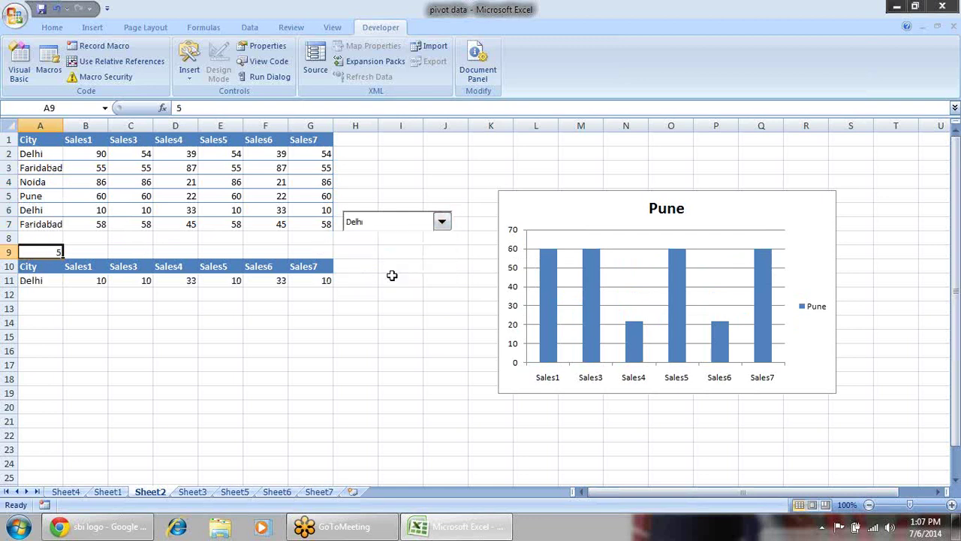
pyautogui.click(444, 222)
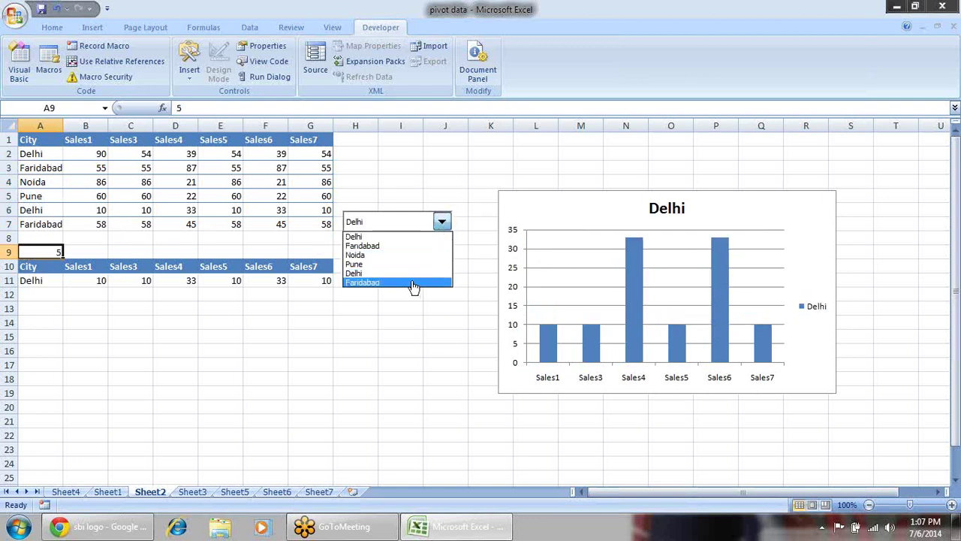
pyautogui.click(414, 283)
# - Move the city drop-down onto the chart's top-left corner
pyautogui.rightClick(423, 222)
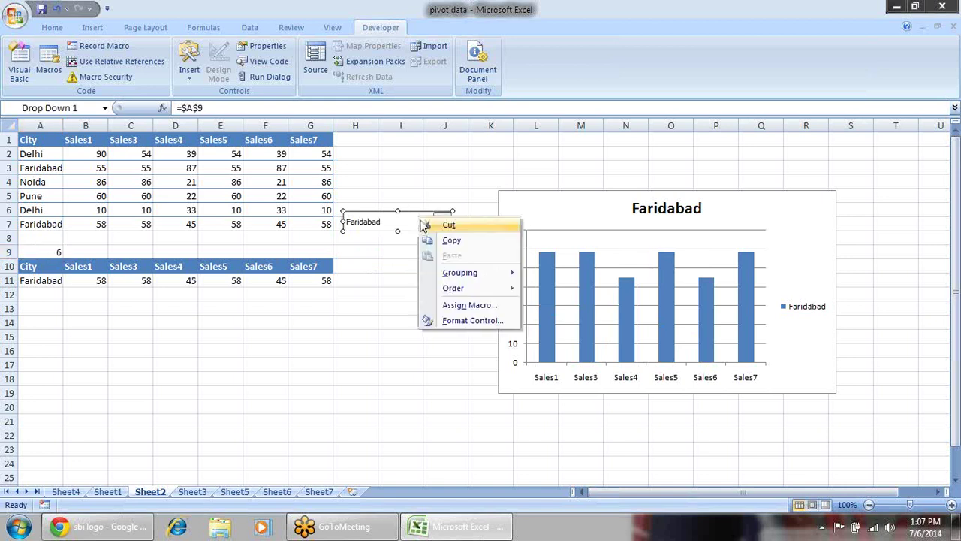
pyautogui.click(392, 221)
pyautogui.moveTo(393, 221); pyautogui.dragTo(558, 207)
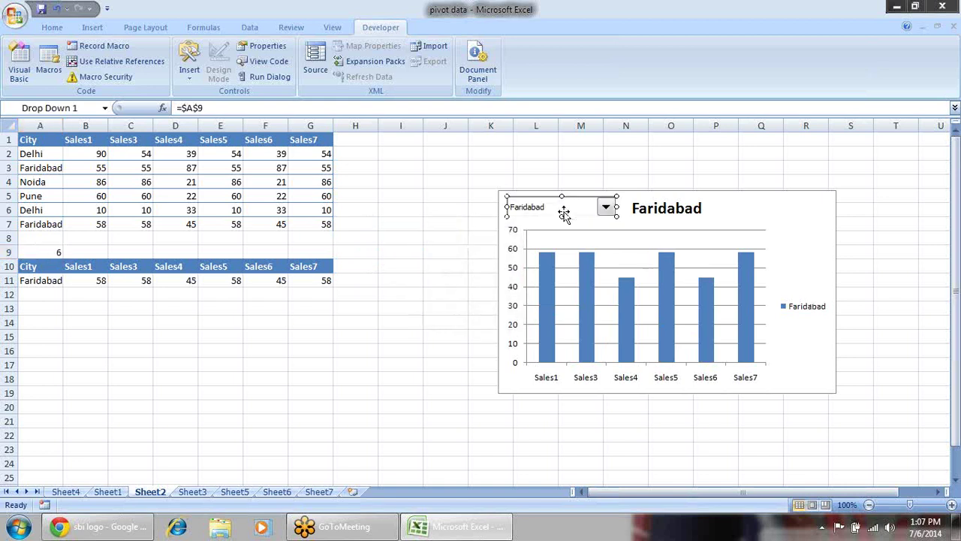
pyautogui.click(721, 169)
# - Test the chart's drop-down by picking Faridabad, Delhi, Faridabad and then Noida
pyautogui.click(605, 212)
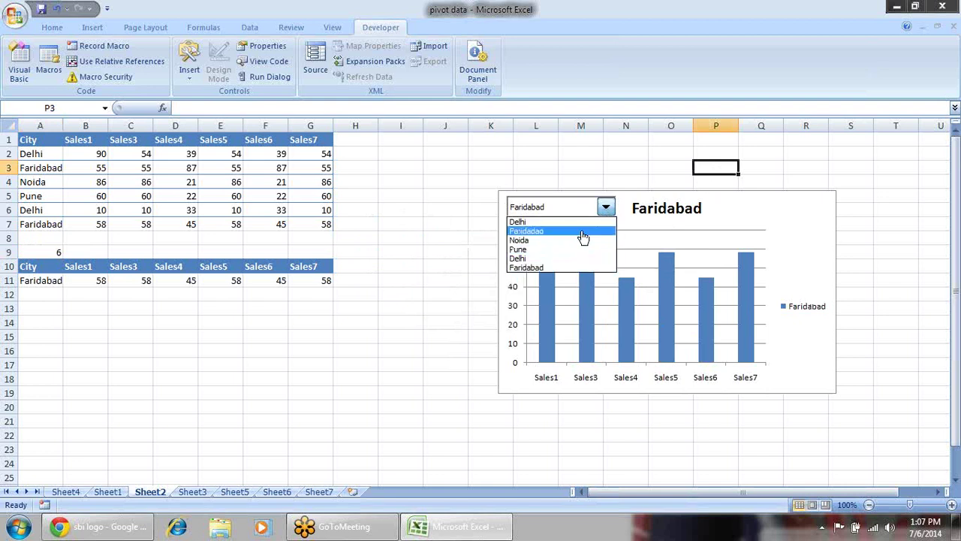
pyautogui.click(583, 233)
pyautogui.click(607, 212)
pyautogui.click(568, 221)
pyautogui.click(605, 206)
pyautogui.click(584, 258)
pyautogui.click(606, 208)
pyautogui.click(586, 258)
pyautogui.click(608, 208)
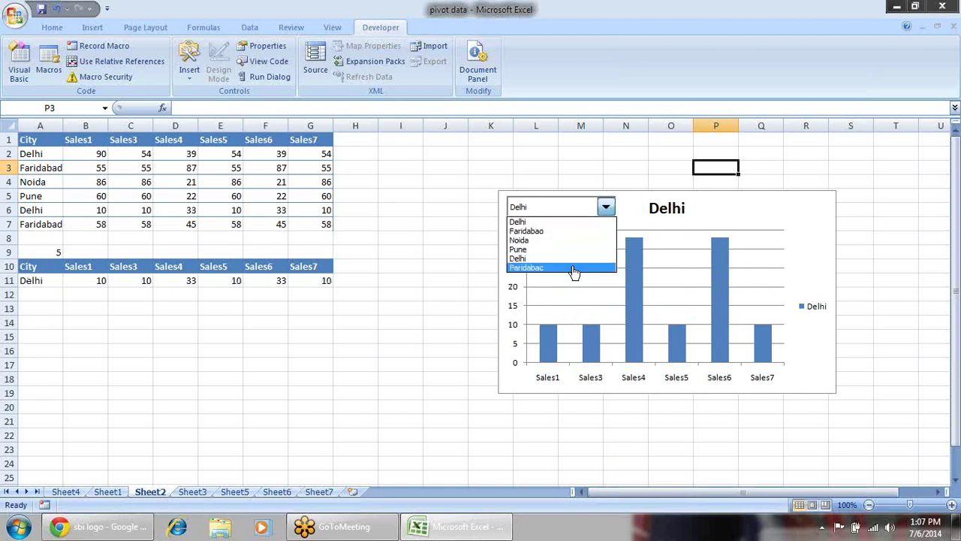
pyautogui.click(586, 266)
pyautogui.click(609, 210)
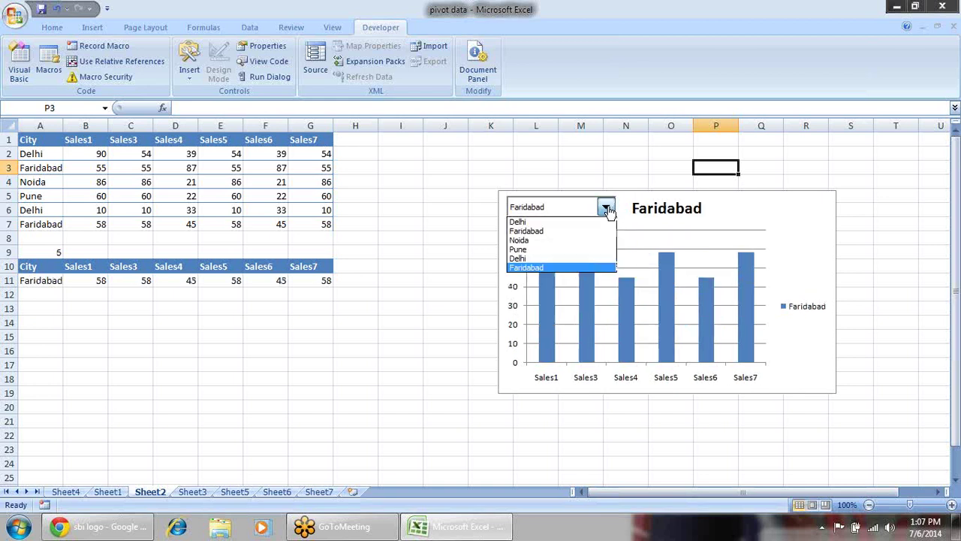
pyautogui.click(580, 240)
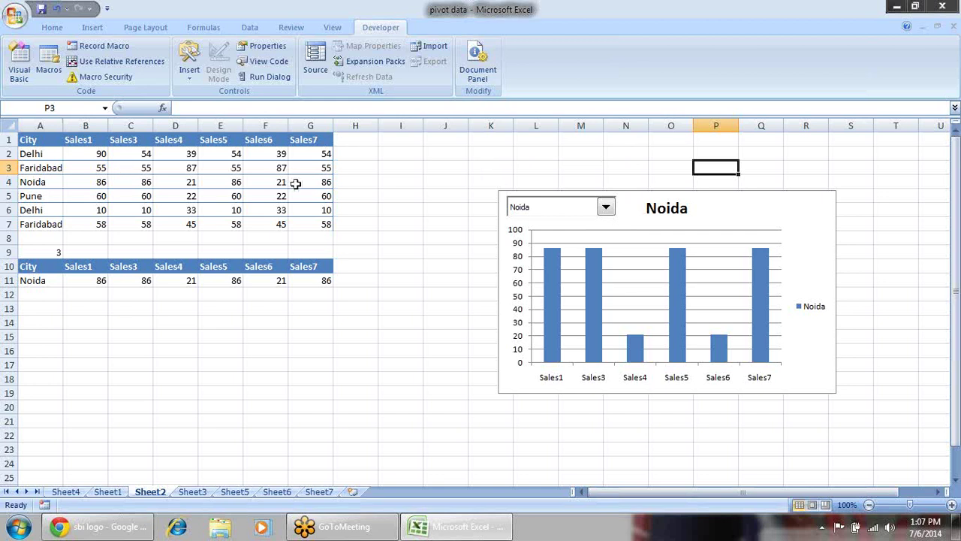
# - Choose Delhi so the chart plots 10, 10, 33, 10, 33, 10
pyautogui.click(412, 195)
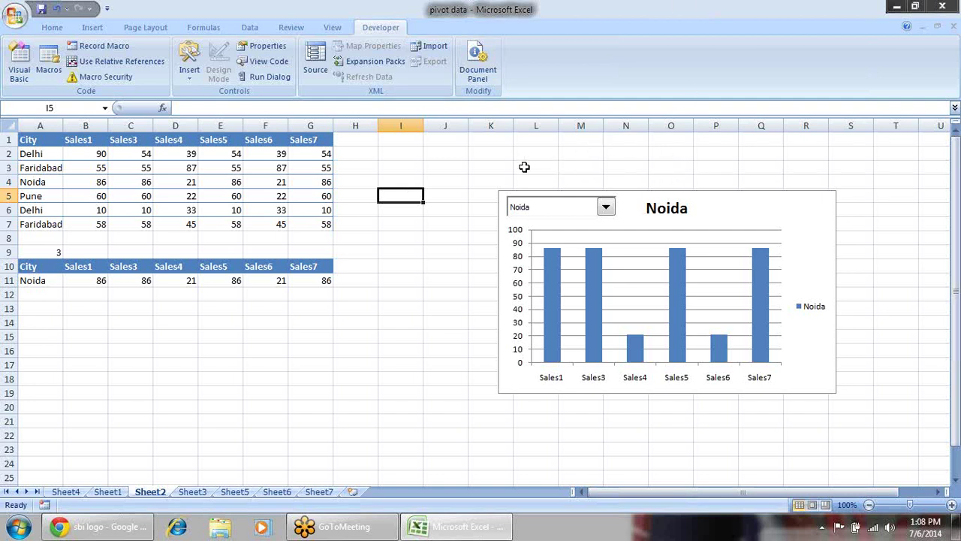
pyautogui.click(483, 152)
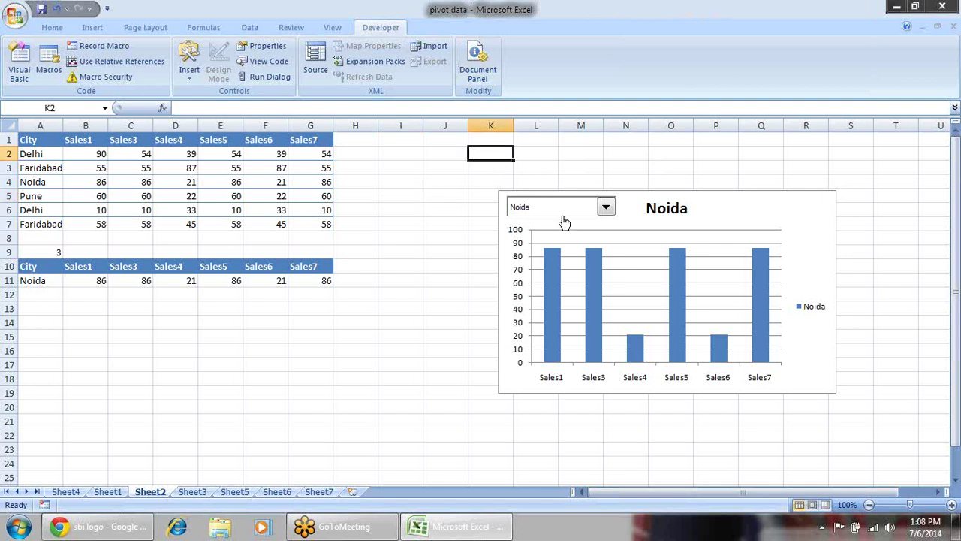
pyautogui.click(605, 208)
pyautogui.click(584, 259)
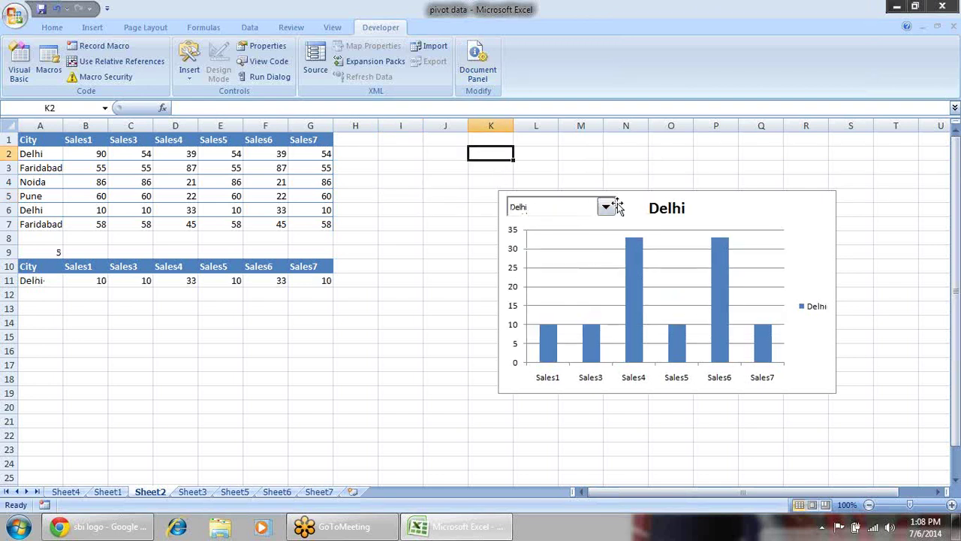
pyautogui.click(622, 153)
pyautogui.click(397, 186)
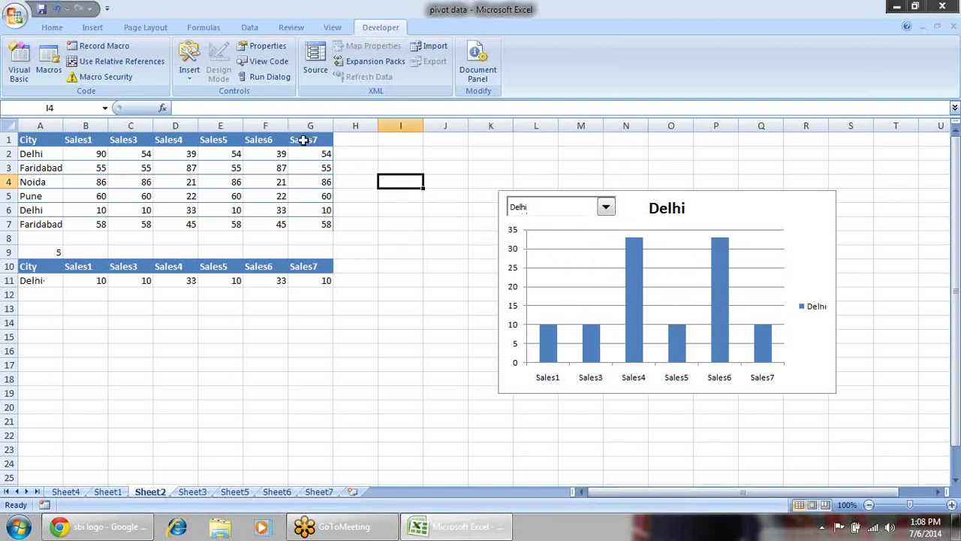
pyautogui.click(60, 294)
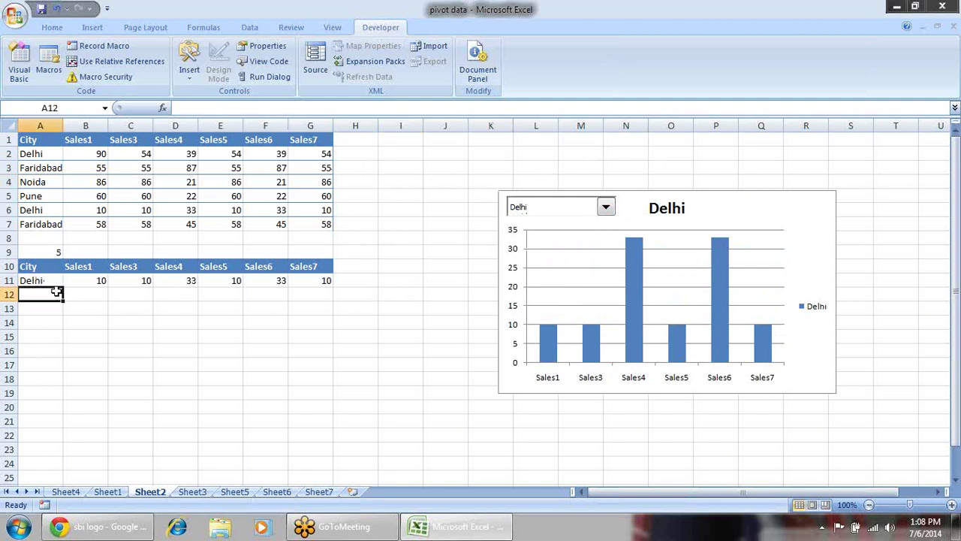
pyautogui.click(78, 252)
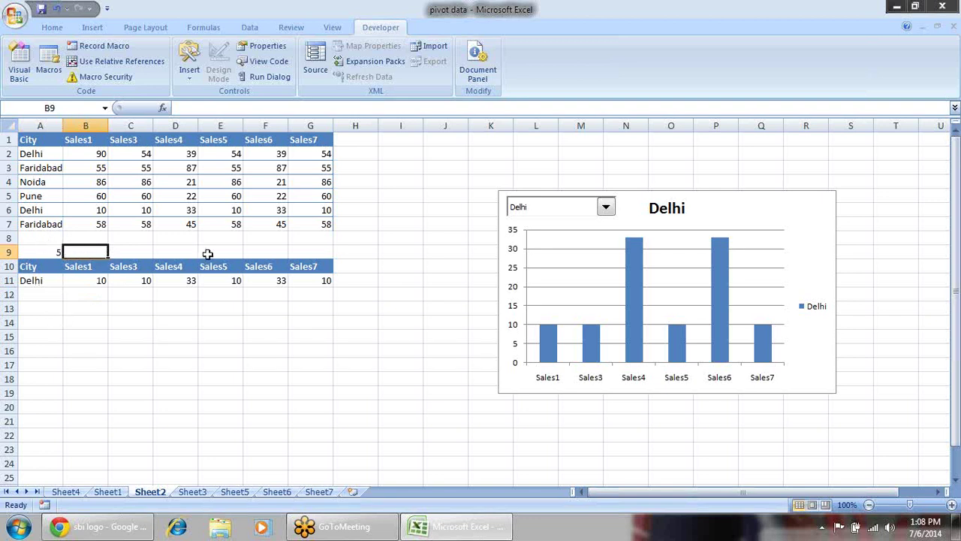
# - Enter 1 in G9 and copy the city row A11:G11 down into row 12
pyautogui.click(308, 250)
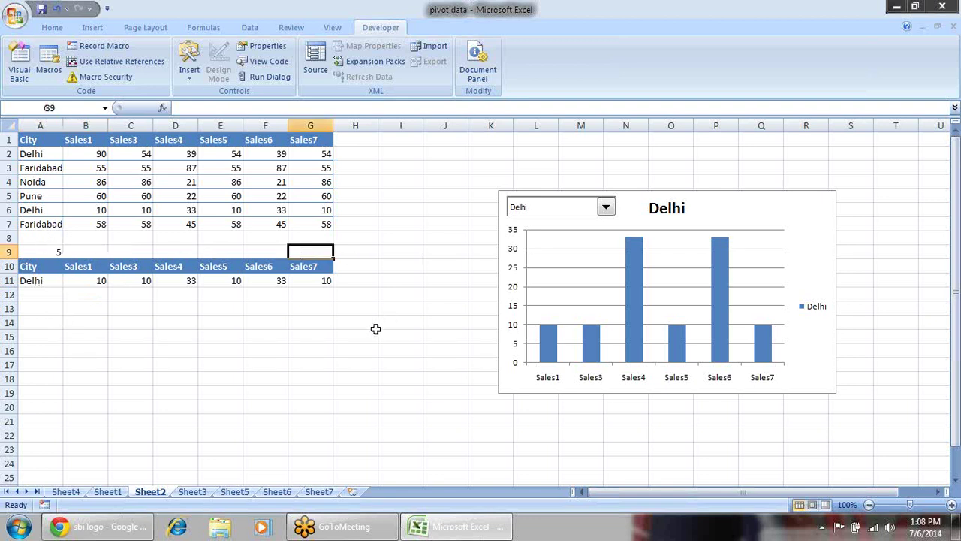
pyautogui.write('1')
pyautogui.click(315, 328)
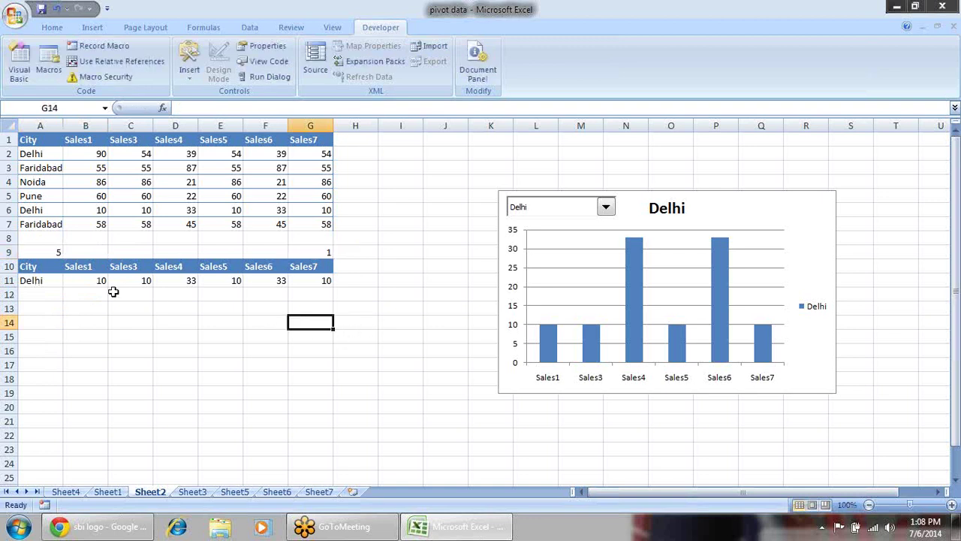
pyautogui.click(46, 282)
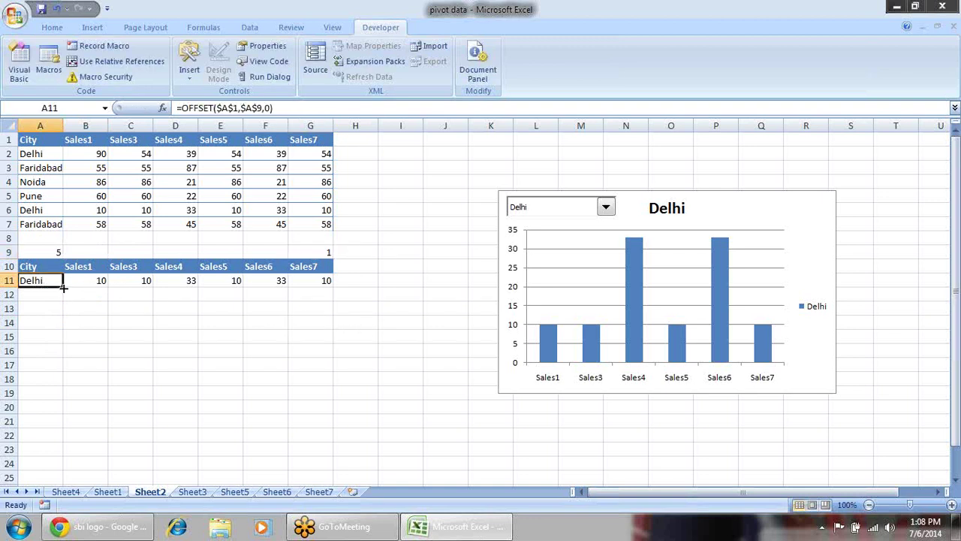
pyautogui.moveTo(47, 278); pyautogui.dragTo(337, 299)
pyautogui.click(58, 295)
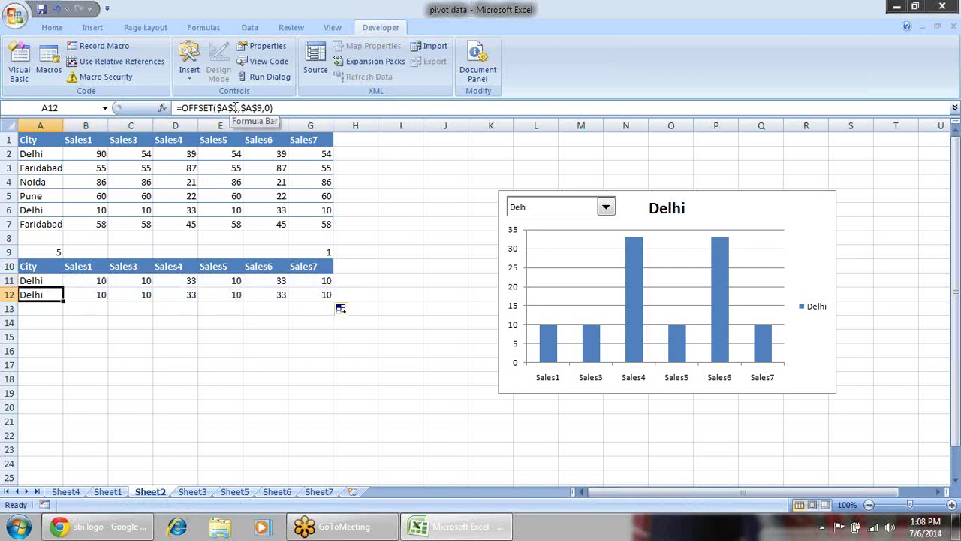
# - Change the OFFSET formulas in A12, B12 and C12 to reference $G$9 instead of A9
pyautogui.click(259, 109)
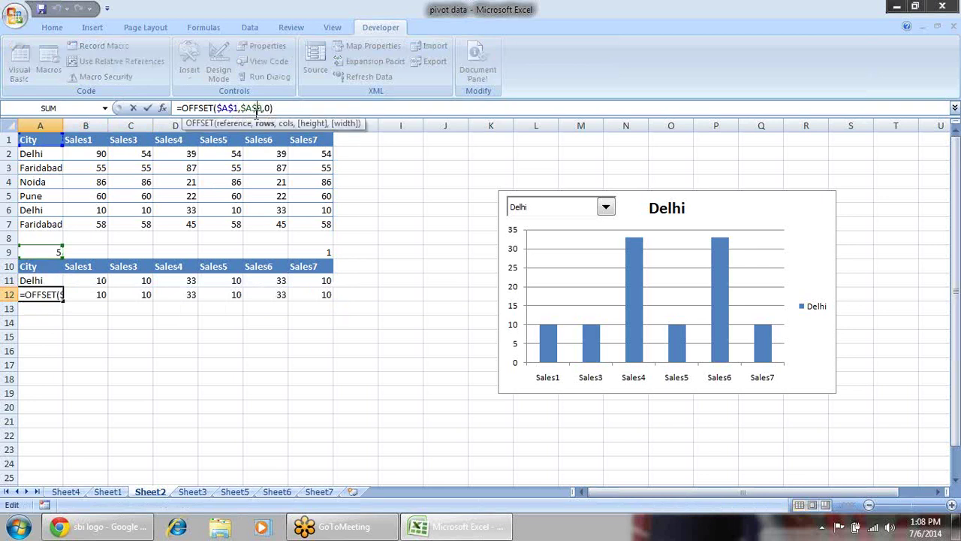
pyautogui.moveTo(64, 253); pyautogui.dragTo(323, 257)
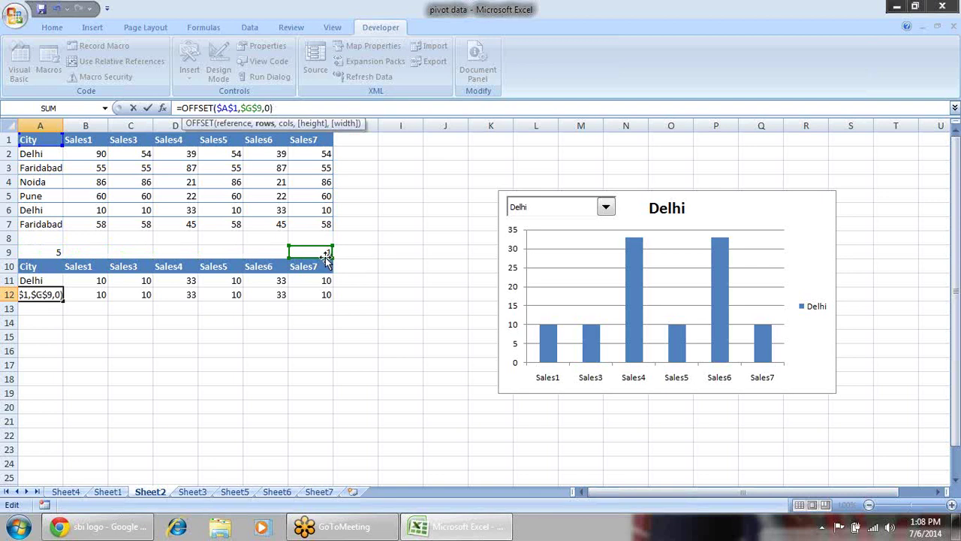
pyautogui.press('Return')
pyautogui.click(94, 298)
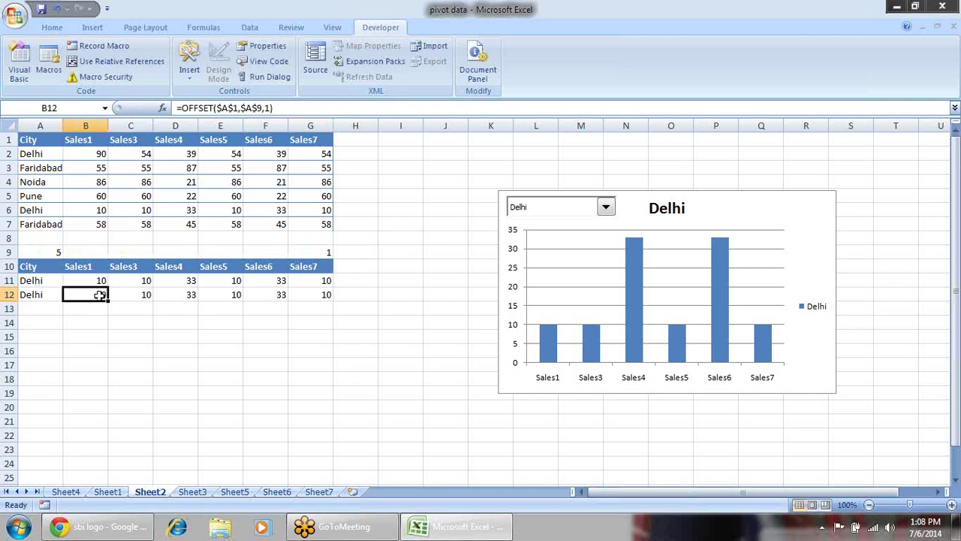
pyautogui.doubleClick(109, 294)
pyautogui.moveTo(62, 252); pyautogui.dragTo(313, 251)
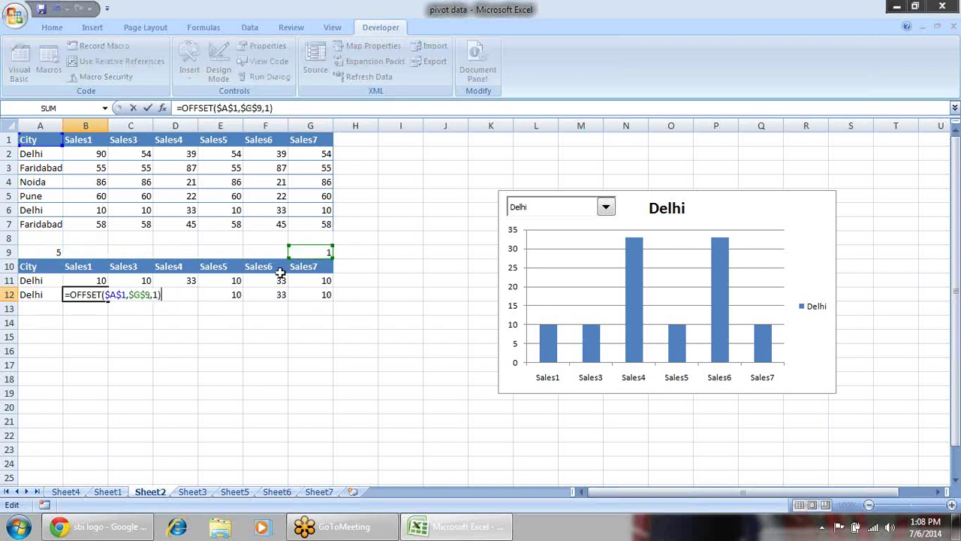
pyautogui.press('Return')
pyautogui.click(150, 294)
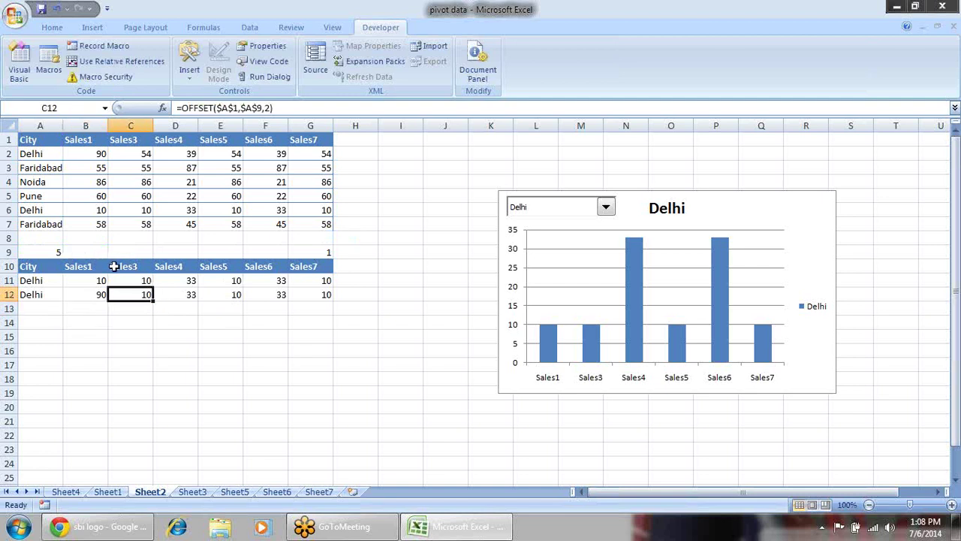
pyautogui.doubleClick(131, 294)
pyautogui.moveTo(62, 250); pyautogui.dragTo(308, 253)
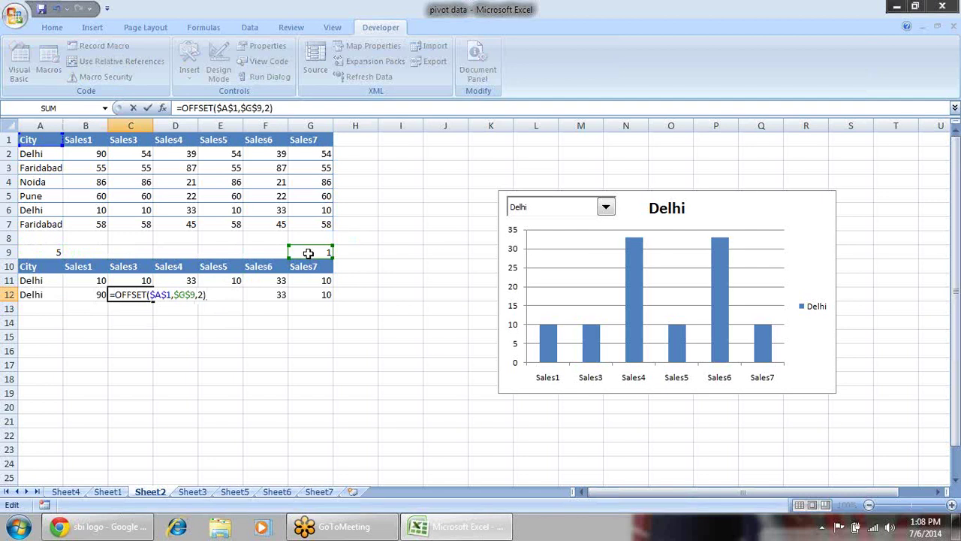
pyautogui.press('Tab')
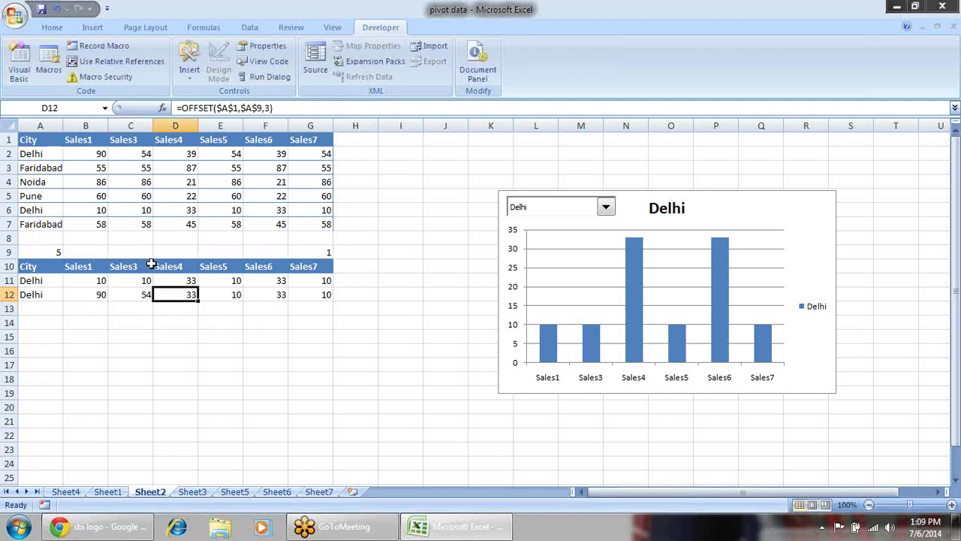
# - Change the OFFSET formulas in D12, E12 and F12 to reference $G$9
pyautogui.press('F2')
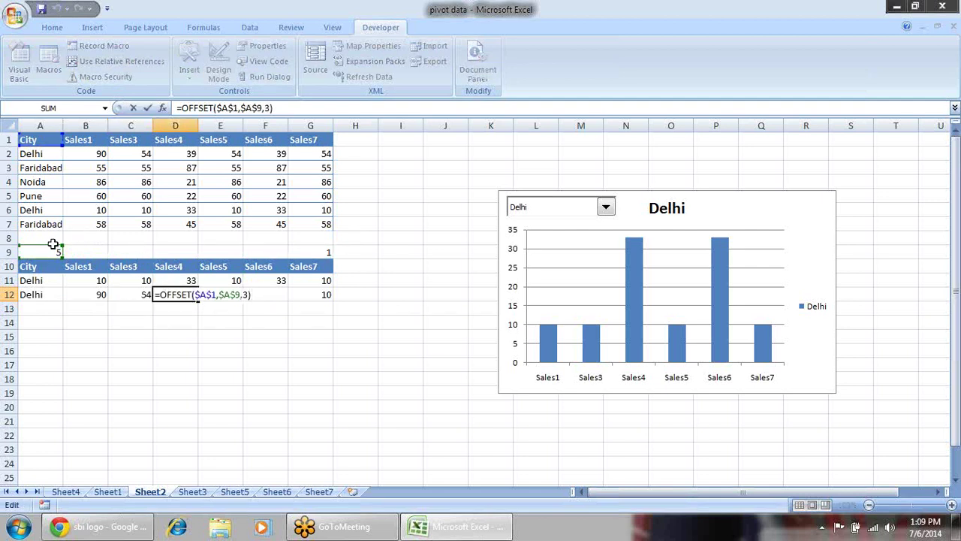
pyautogui.moveTo(51, 244); pyautogui.dragTo(310, 251)
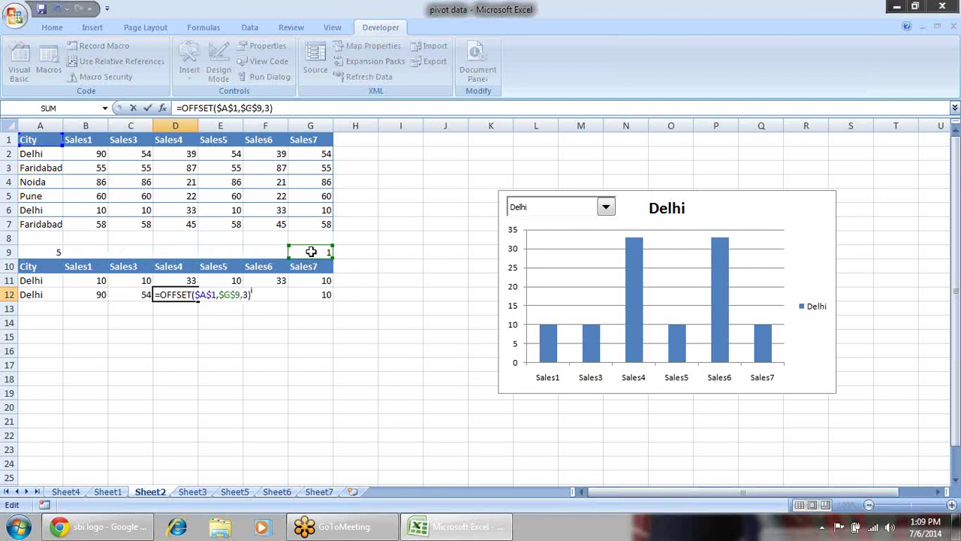
pyautogui.press('Tab')
pyautogui.press('F2')
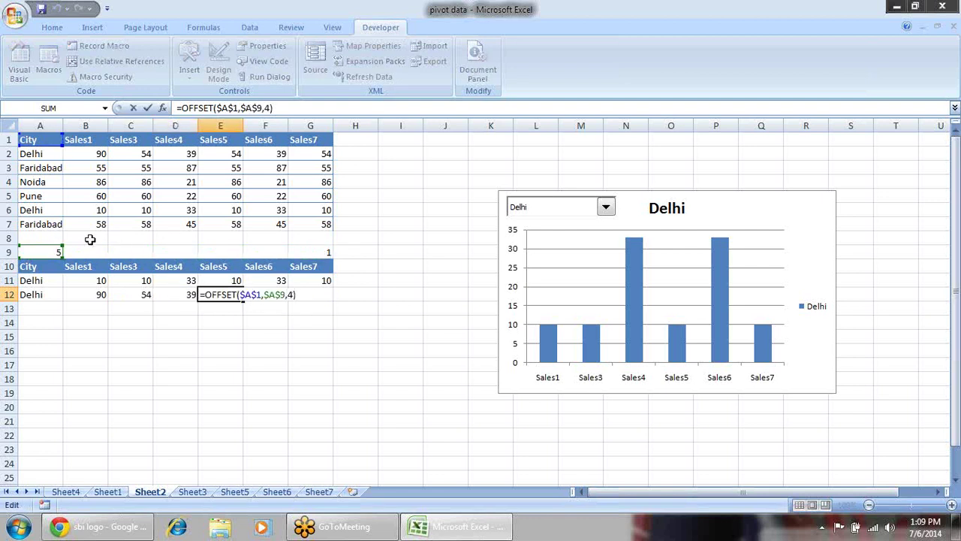
pyautogui.moveTo(58, 246); pyautogui.dragTo(316, 252)
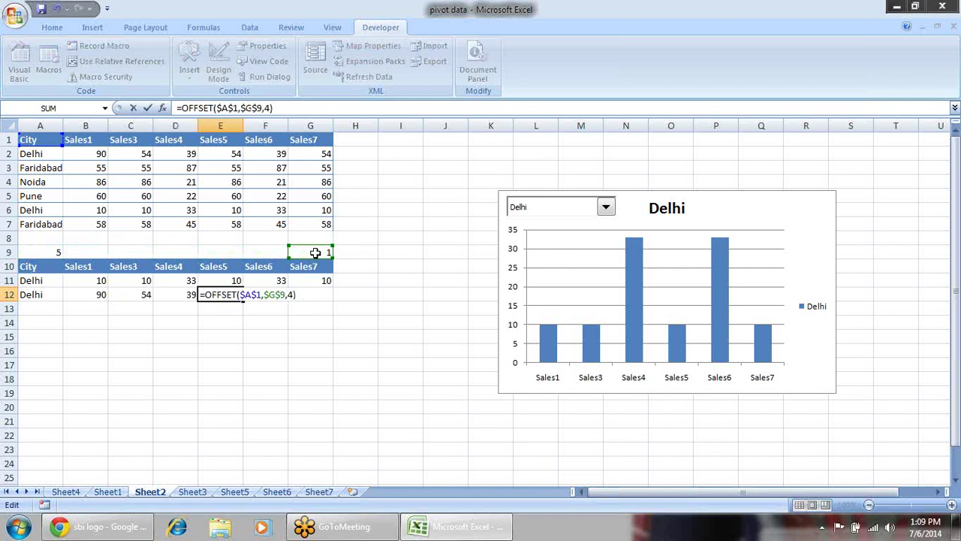
pyautogui.press('Tab')
pyautogui.press('F2')
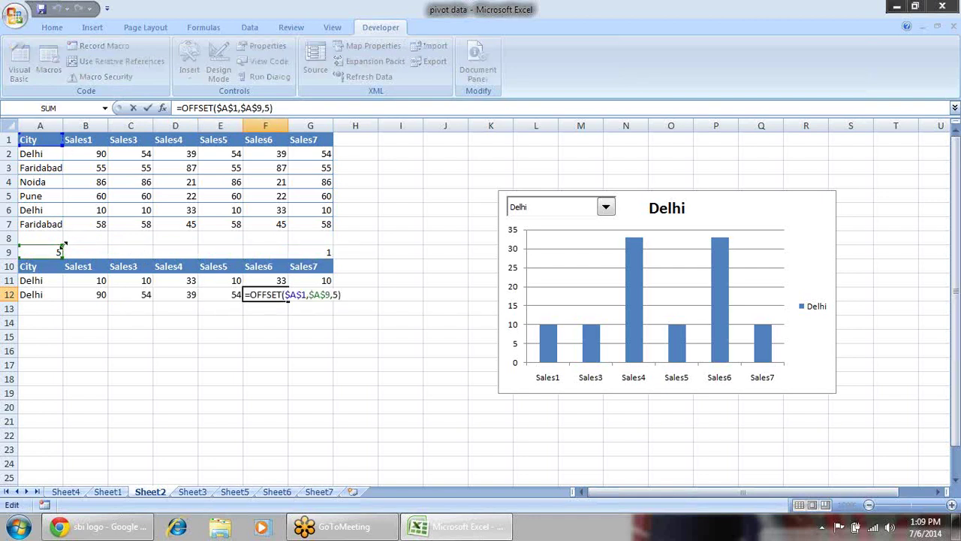
pyautogui.moveTo(58, 252); pyautogui.dragTo(328, 253)
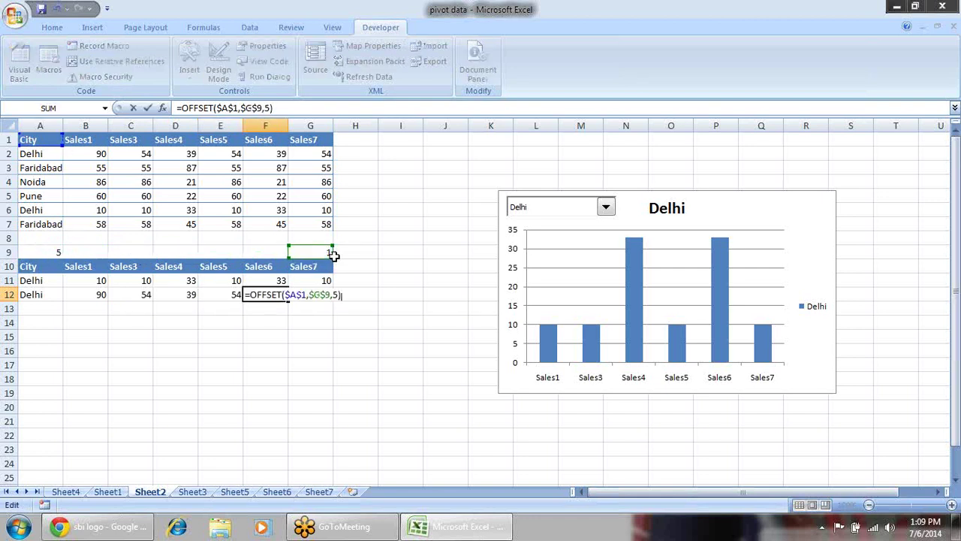
pyautogui.press('Tab')
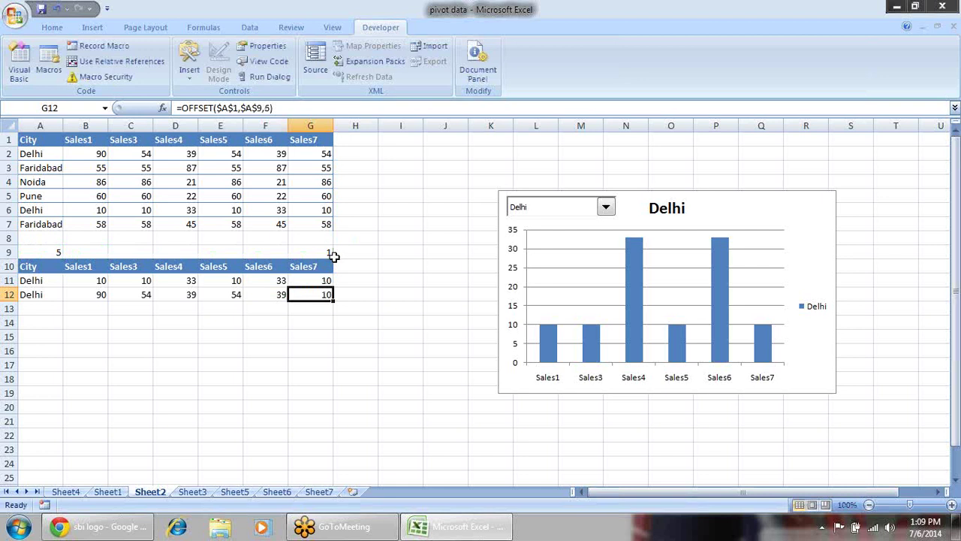
# - Fix G12's formula to use column offset 6 and reference $G$9
pyautogui.press('F2')
pyautogui.press('BackSpace')
pyautogui.press('BackSpace')
pyautogui.write('6)')
pyautogui.moveTo(60, 246); pyautogui.dragTo(317, 255)
pyautogui.press('Return')
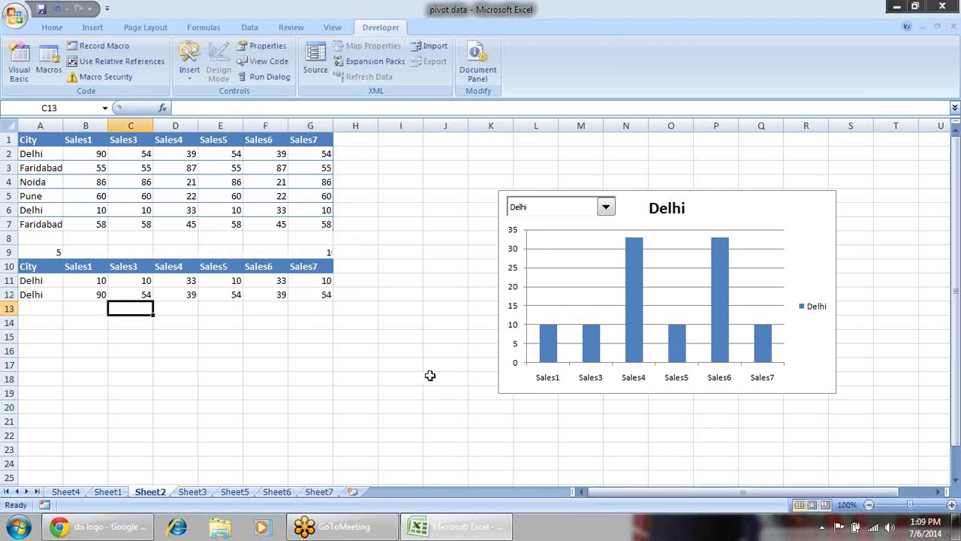
pyautogui.click(309, 296)
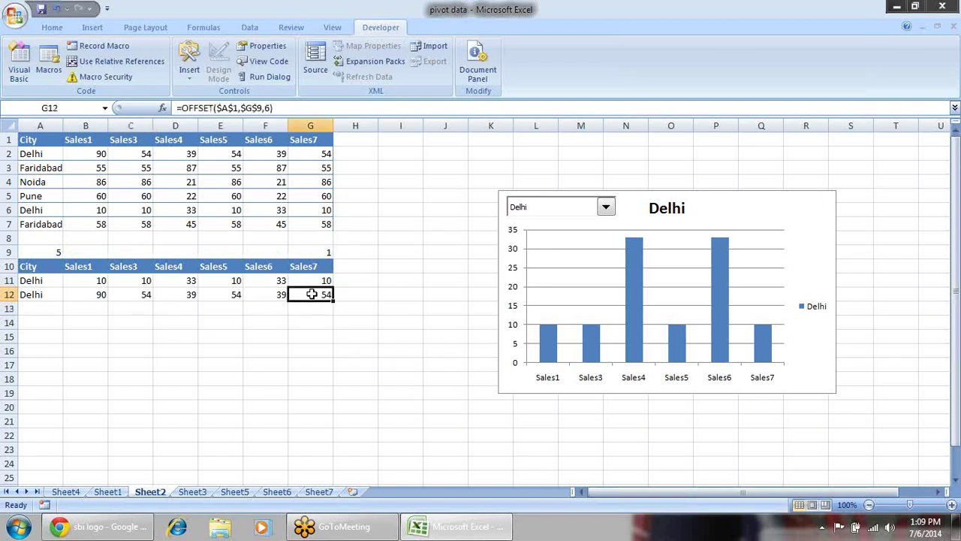
# - Extend the chart's source range to include row 12 as a second series
pyautogui.click(663, 293)
pyautogui.moveTo(332, 286); pyautogui.dragTo(334, 299)
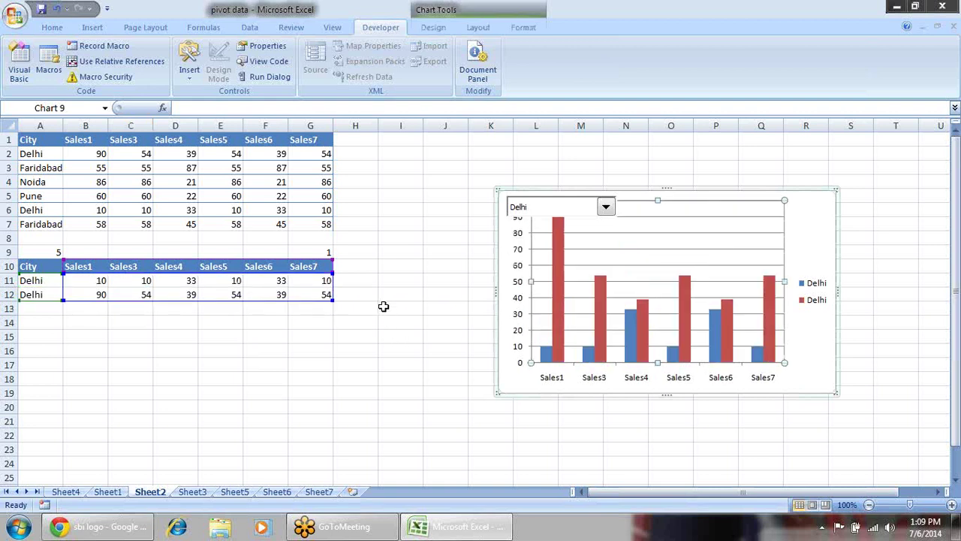
pyautogui.click(383, 307)
pyautogui.click(325, 254)
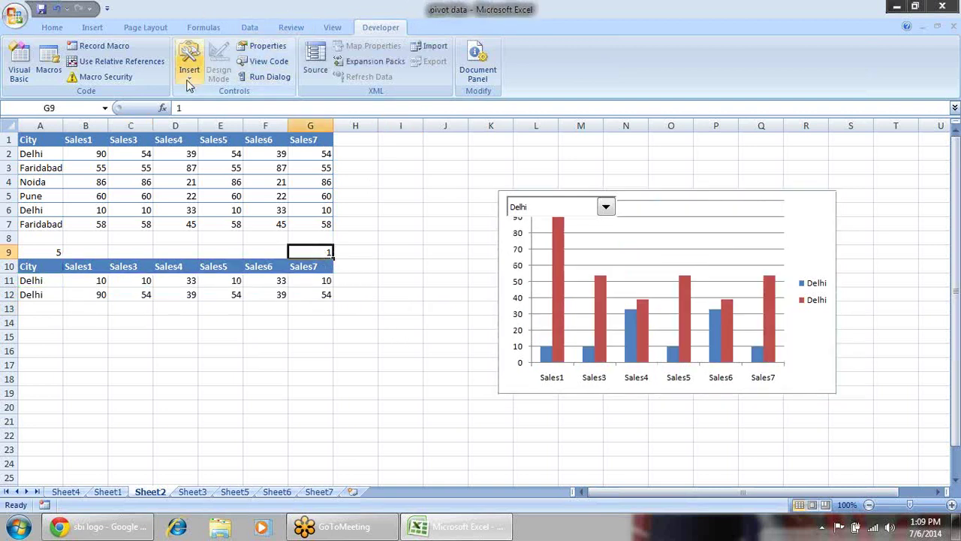
# - Draw a second drop-down form control to the left of the chart
pyautogui.click(189, 83)
pyautogui.click(195, 113)
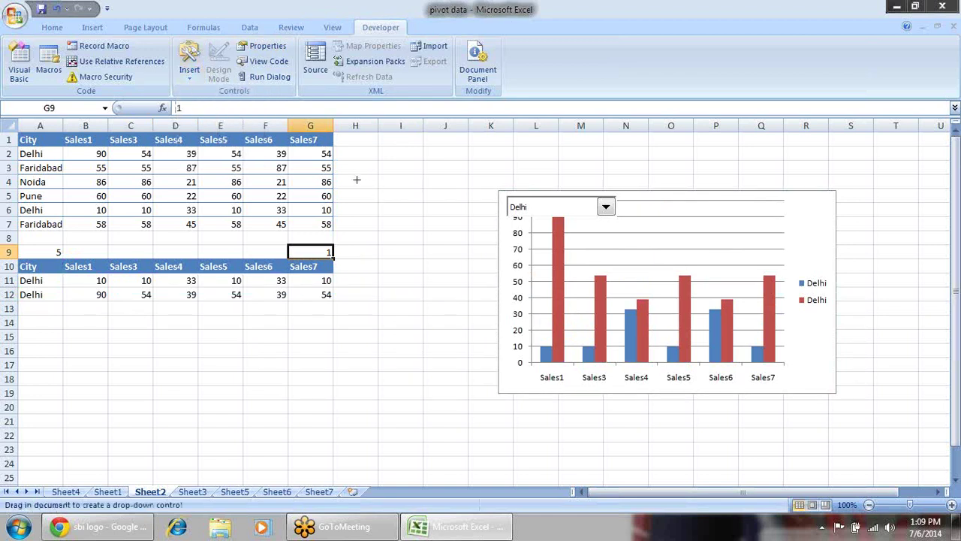
pyautogui.moveTo(484, 209); pyautogui.dragTo(353, 183)
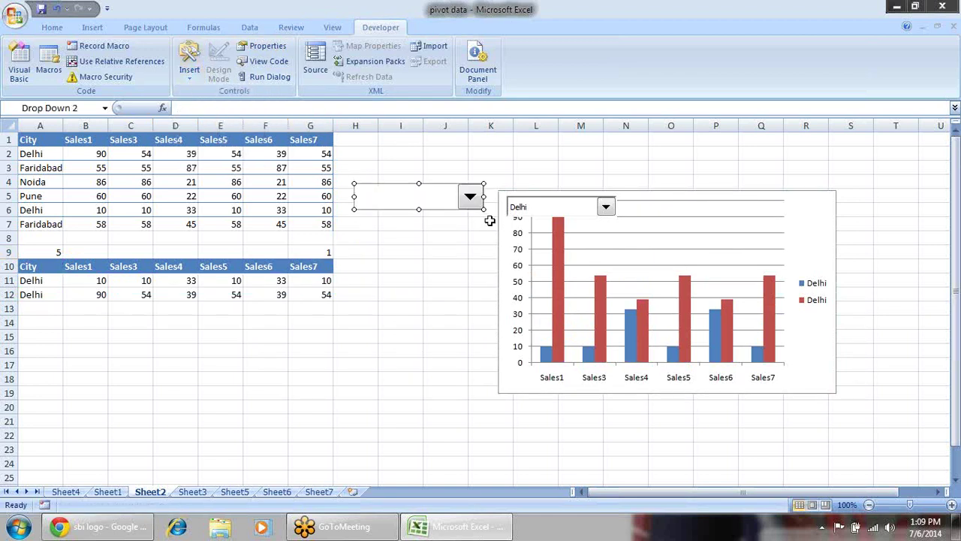
pyautogui.rightClick(467, 199)
pyautogui.click(523, 303)
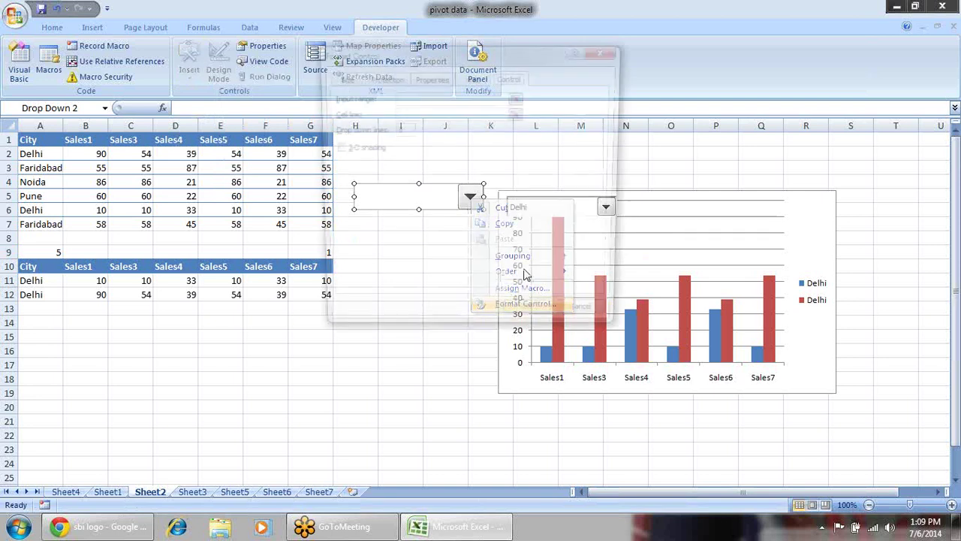
# - Set the new drop-down's input range to A2:A7 and cell link to G9, with 3-D shading
pyautogui.click(522, 98)
pyautogui.moveTo(56, 155); pyautogui.dragTo(60, 224)
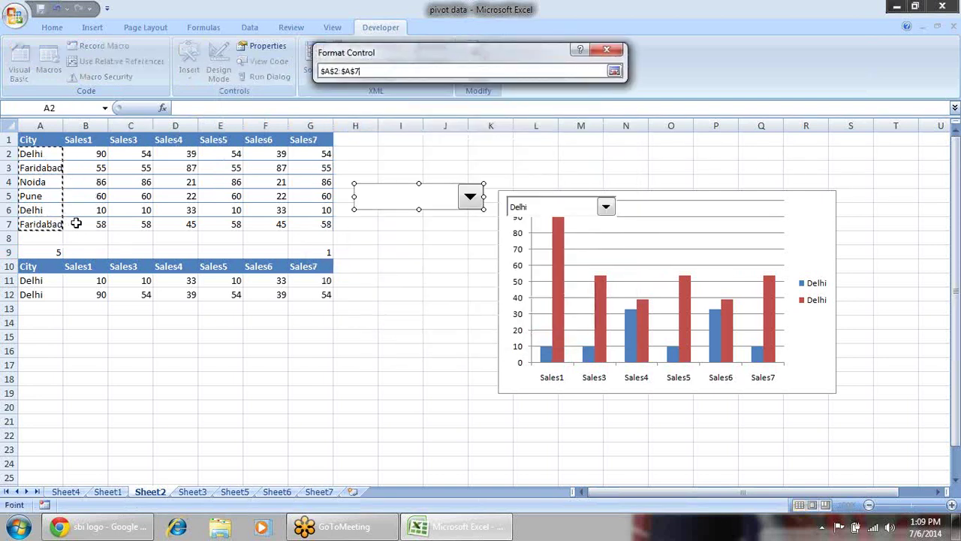
pyautogui.press('Return')
pyautogui.click(518, 114)
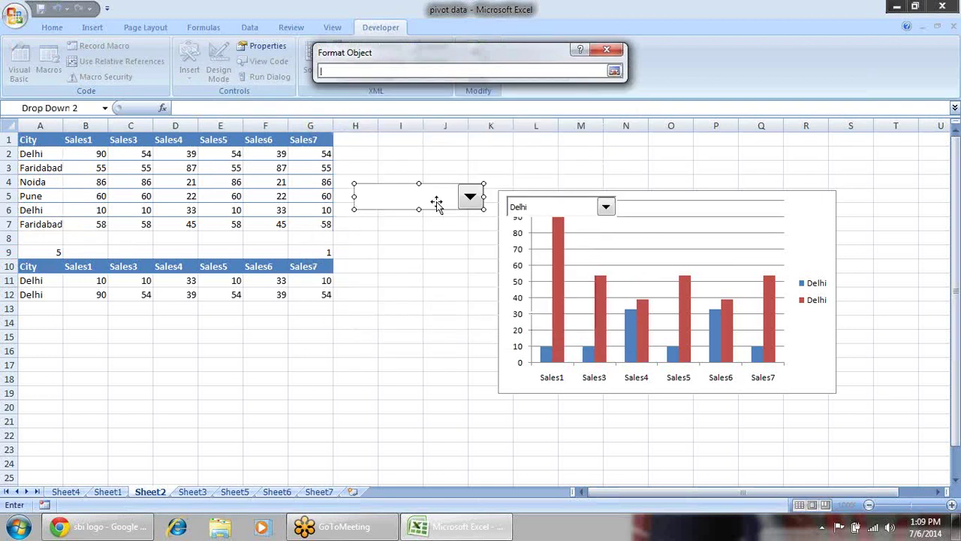
pyautogui.click(318, 253)
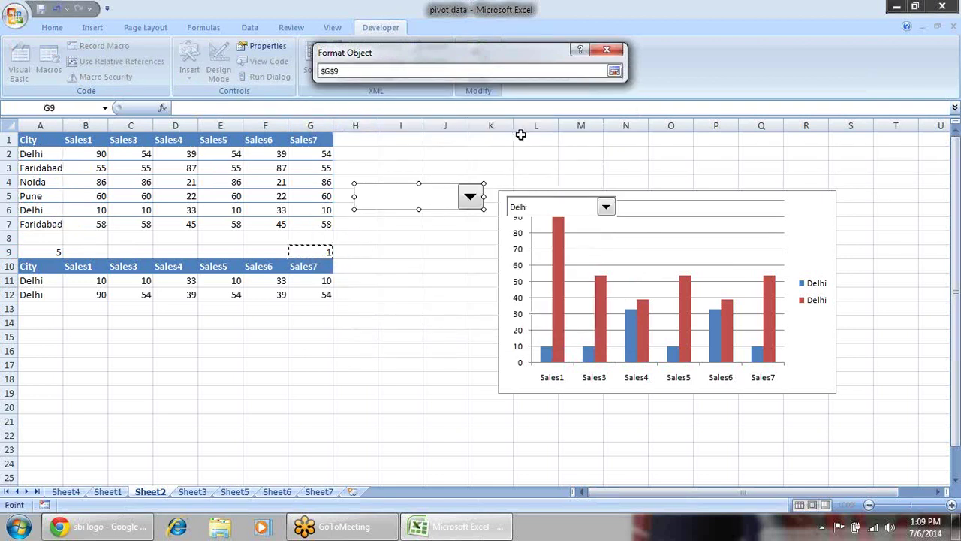
pyautogui.press('Return')
pyautogui.click(357, 150)
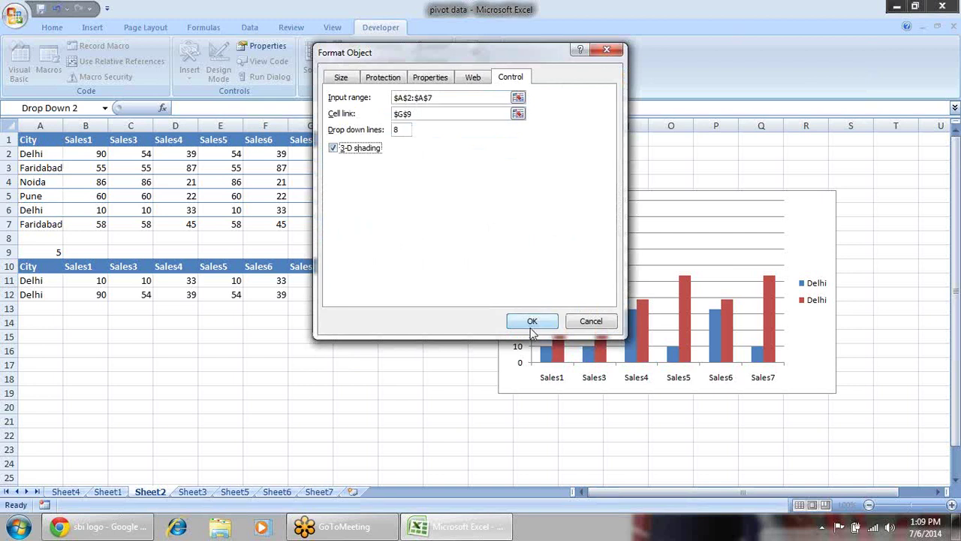
pyautogui.click(532, 321)
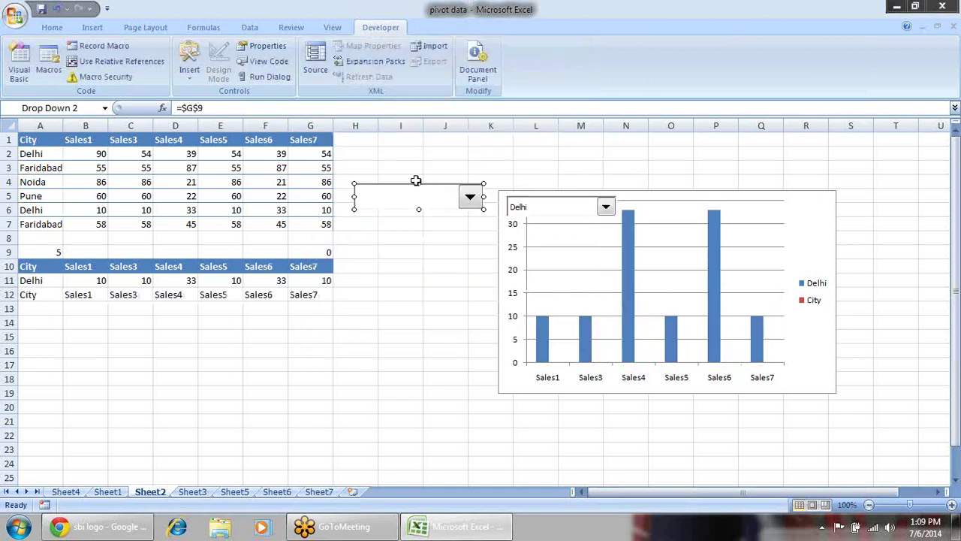
# - Shorten the new drop-down, pick Faridabad as the second city, and enlarge the chart
pyautogui.moveTo(419, 182); pyautogui.dragTo(798, 193)
pyautogui.click(859, 198)
pyautogui.click(829, 201)
pyautogui.click(808, 244)
pyautogui.click(829, 201)
pyautogui.click(811, 245)
pyautogui.click(829, 202)
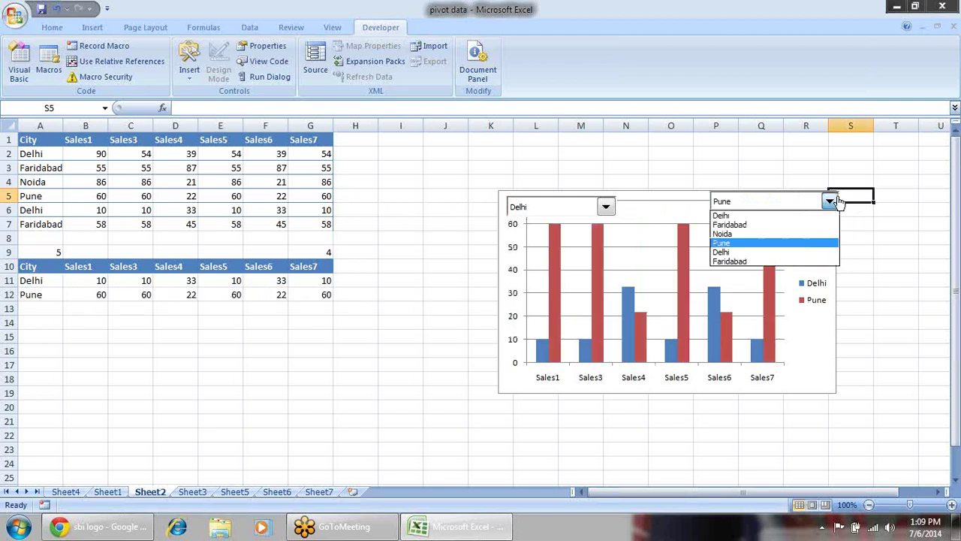
pyautogui.click(808, 262)
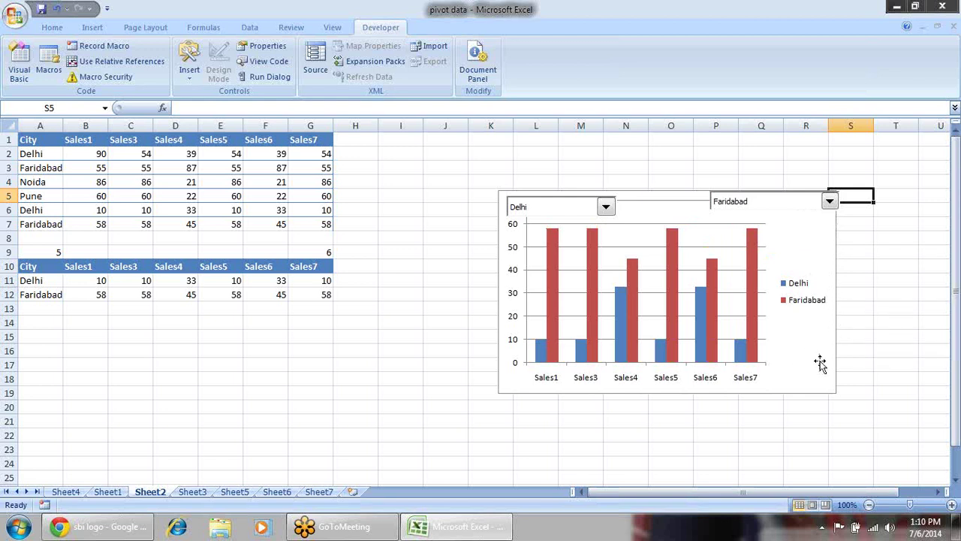
pyautogui.click(835, 389)
pyautogui.moveTo(834, 394); pyautogui.dragTo(878, 446)
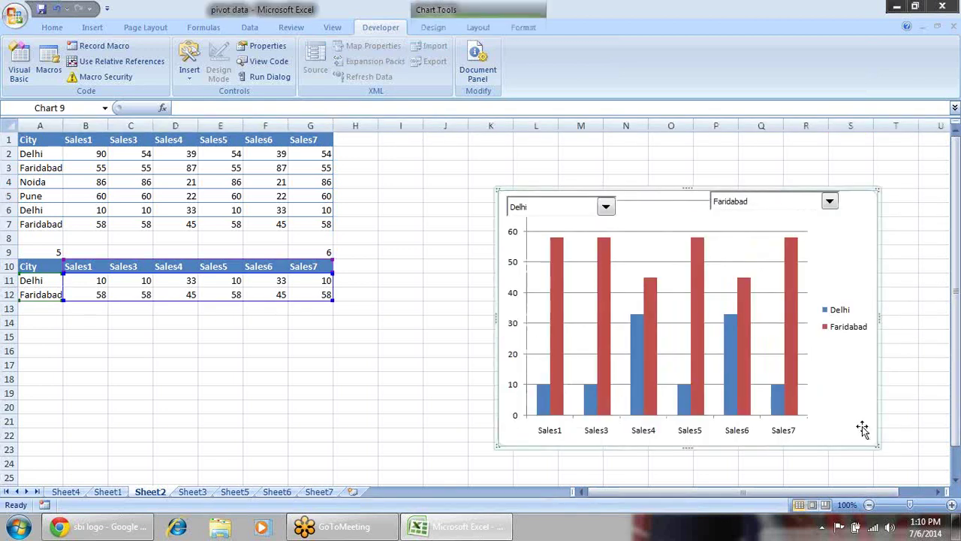
# - Move the chart up behind the selectors and shrink the plot area down from its top
pyautogui.click(791, 265)
pyautogui.click(804, 231)
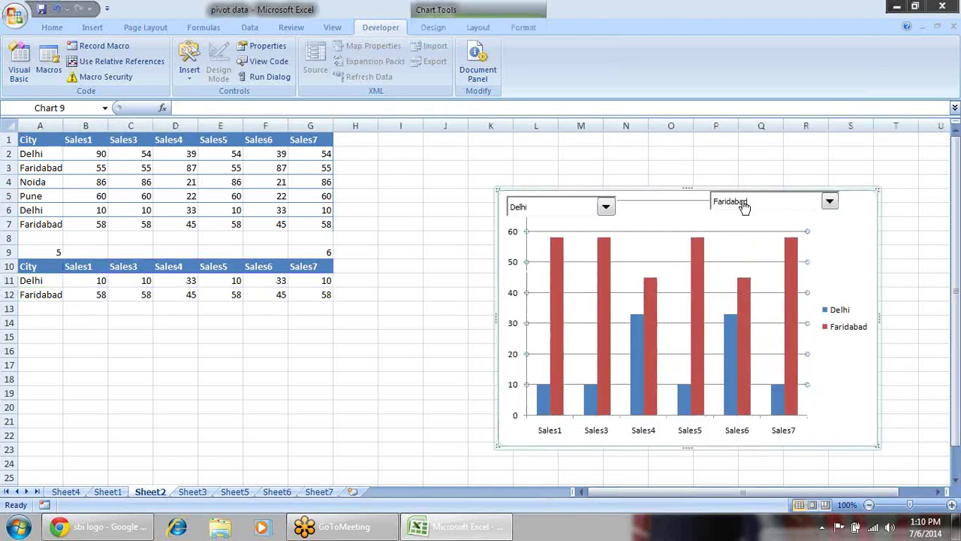
pyautogui.moveTo(584, 193); pyautogui.dragTo(590, 160)
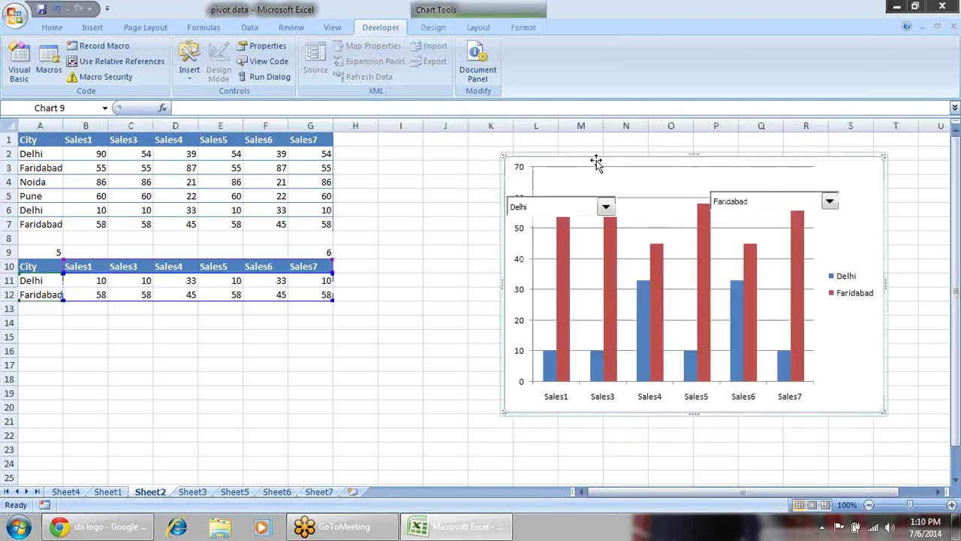
pyautogui.click(649, 166)
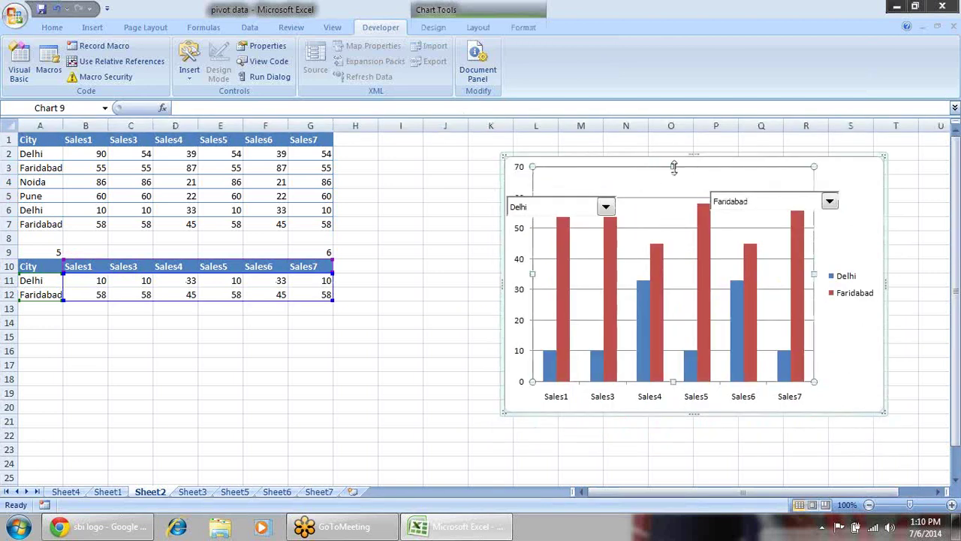
pyautogui.moveTo(674, 175)
pyautogui.mouseDown()
pyautogui.moveTo(681, 216)
pyautogui.moveTo(678, 178)
pyautogui.mouseUp()
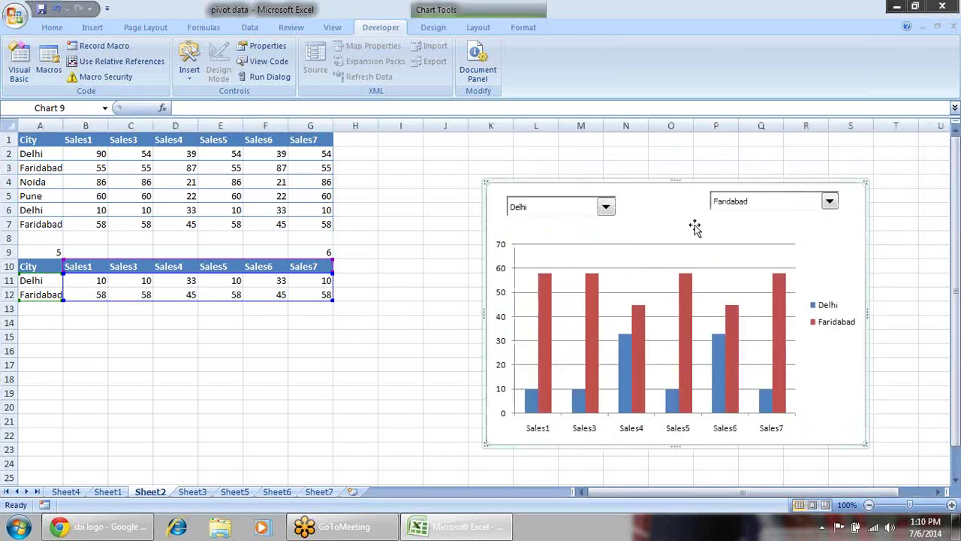
pyautogui.moveTo(787, 188)
pyautogui.mouseDown()
pyautogui.moveTo(813, 198)
pyautogui.moveTo(777, 186)
pyautogui.mouseUp()
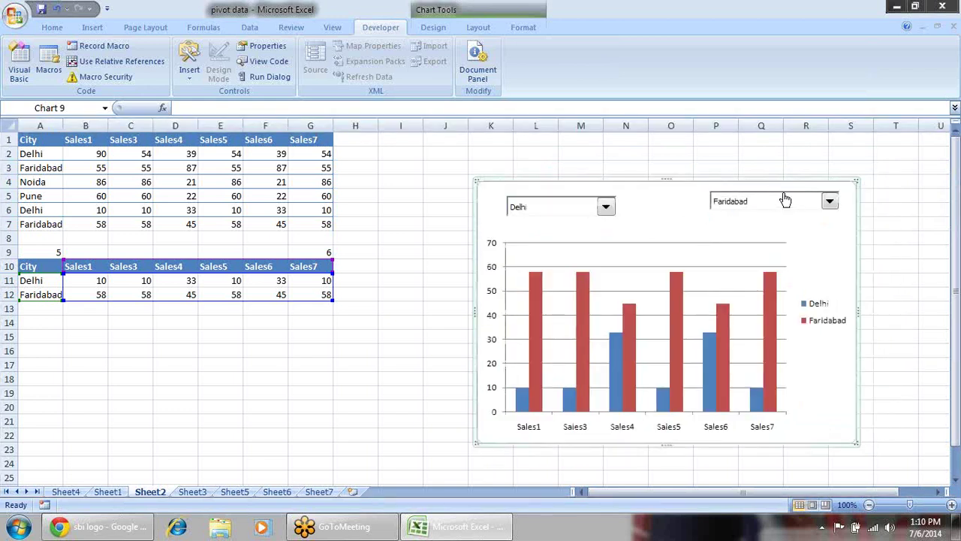
# - Nudge the Faridabad selector lower right and the Delhi selector slightly left
pyautogui.rightClick(784, 198)
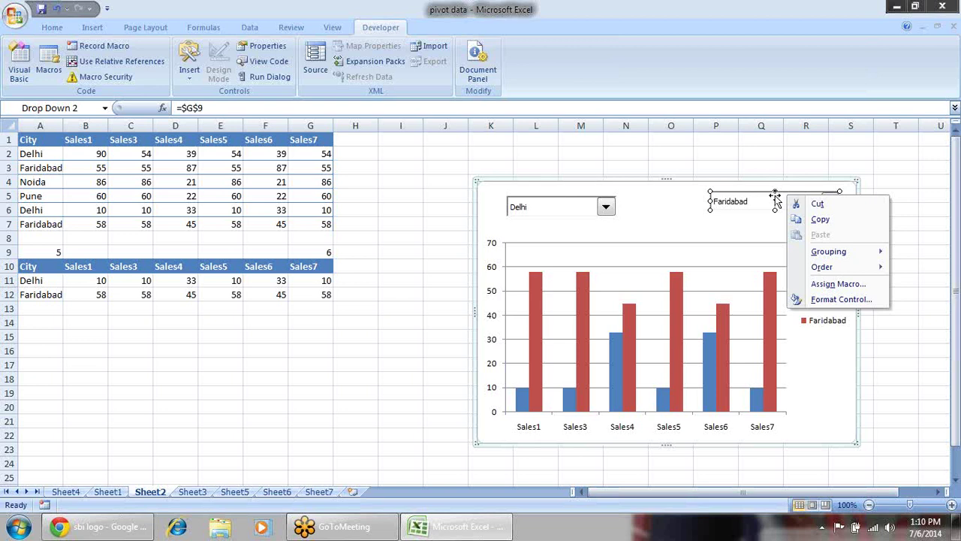
pyautogui.click(777, 197)
pyautogui.moveTo(789, 206); pyautogui.dragTo(789, 206)
pyautogui.rightClick(580, 202)
pyautogui.click(579, 199)
pyautogui.moveTo(577, 197); pyautogui.dragTo(547, 197)
# - Test the selectors with Noida as first city, then Pune and Faridabad as second city
pyautogui.click(710, 154)
pyautogui.click(579, 209)
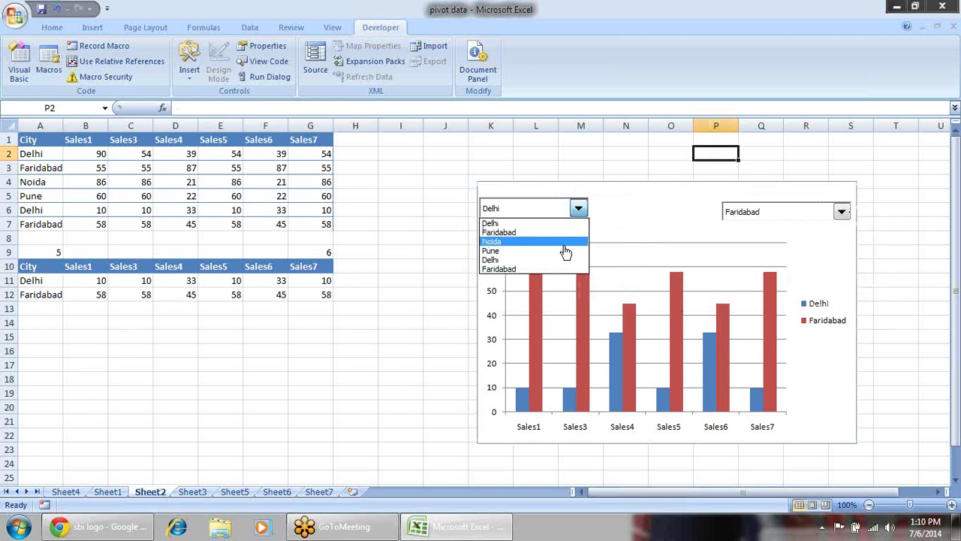
pyautogui.click(564, 247)
pyautogui.click(843, 213)
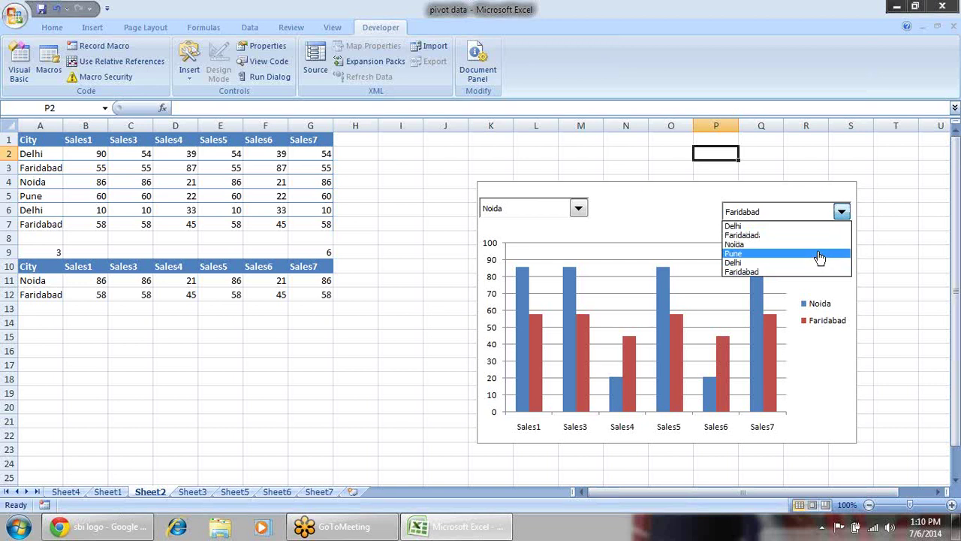
pyautogui.click(758, 254)
pyautogui.click(842, 214)
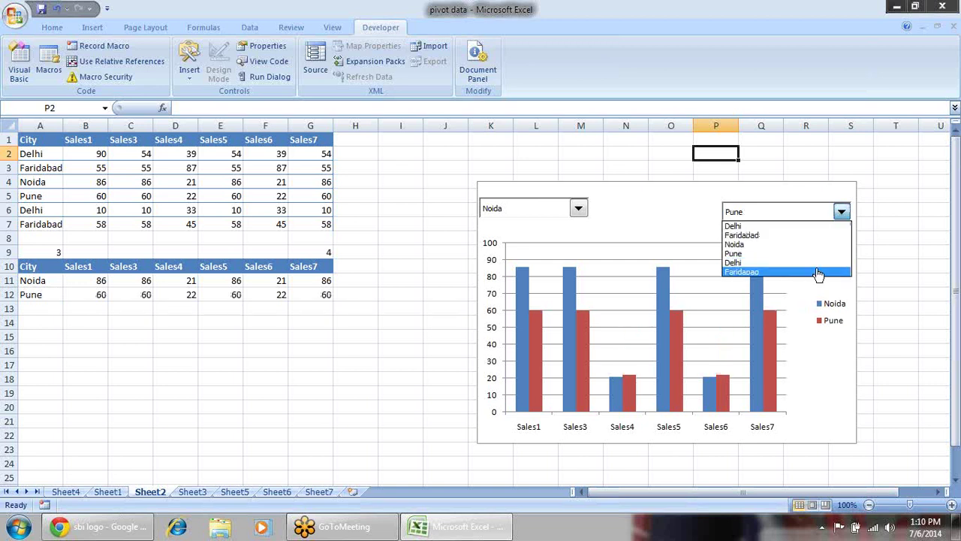
pyautogui.click(818, 272)
# - Cycle the first city through the Delhi and Faridabad entries, ending on the first Delhi entry
pyautogui.click(579, 209)
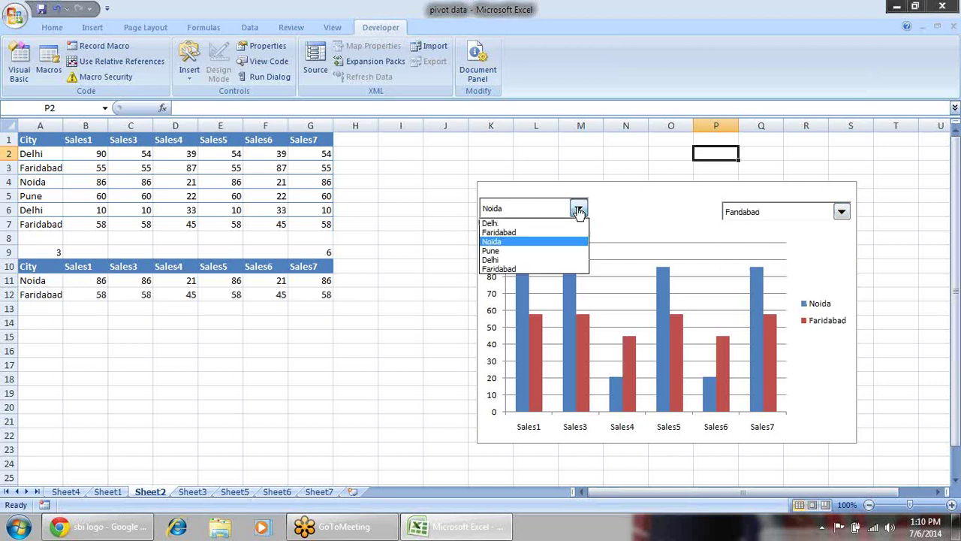
pyautogui.click(548, 260)
pyautogui.click(578, 211)
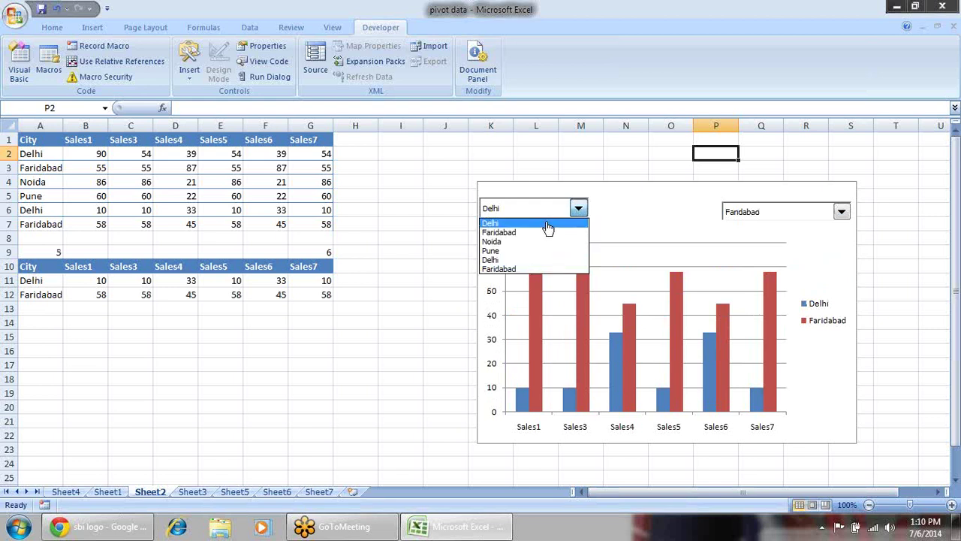
pyautogui.click(539, 222)
pyautogui.click(578, 209)
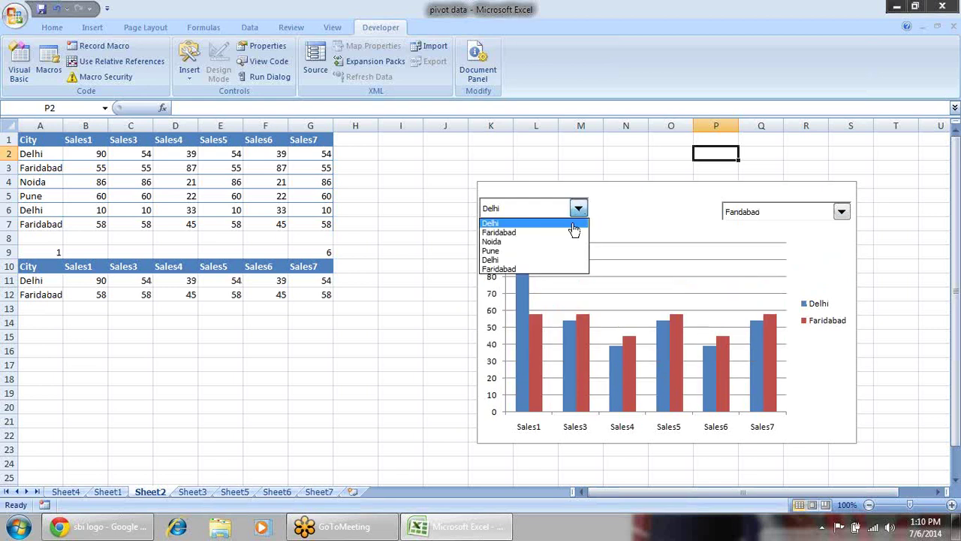
pyautogui.click(560, 259)
pyautogui.click(578, 209)
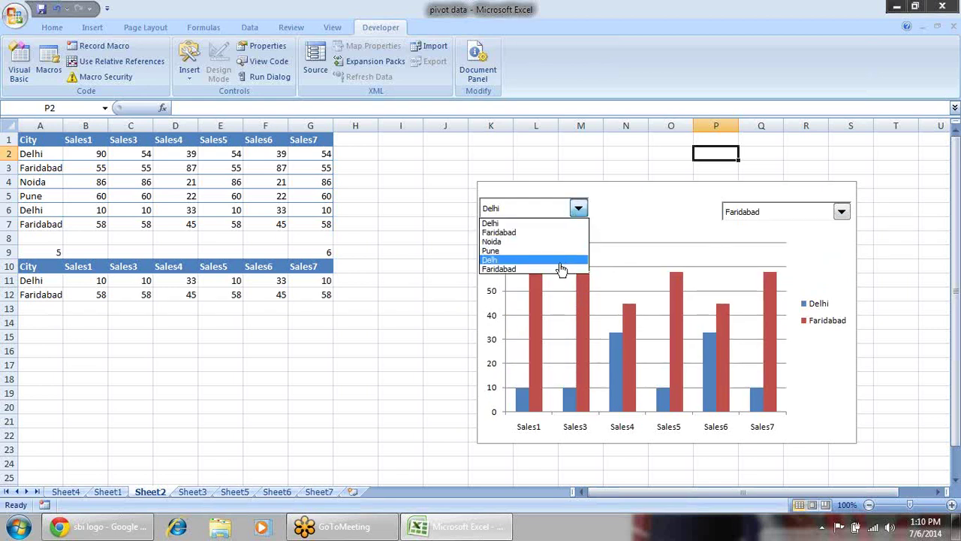
pyautogui.click(563, 269)
pyautogui.click(579, 210)
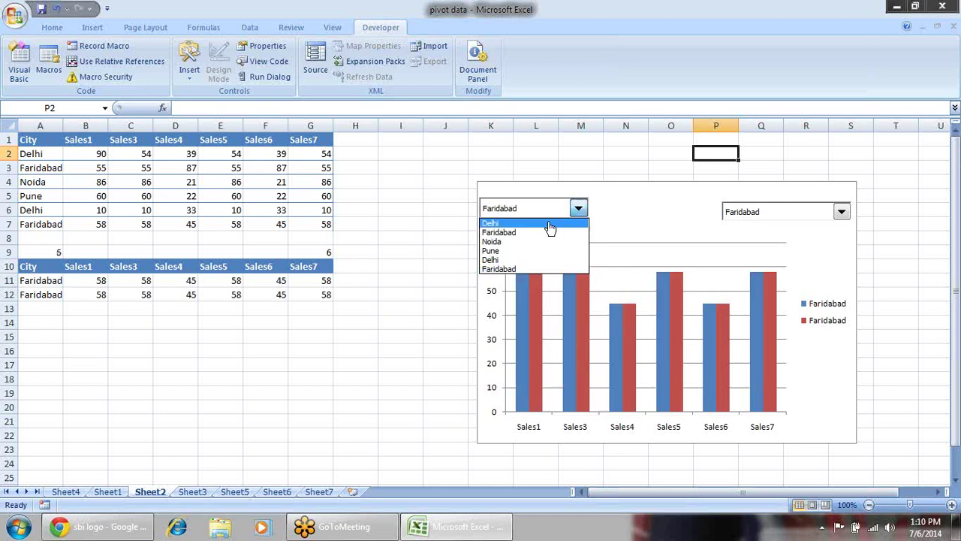
pyautogui.click(555, 222)
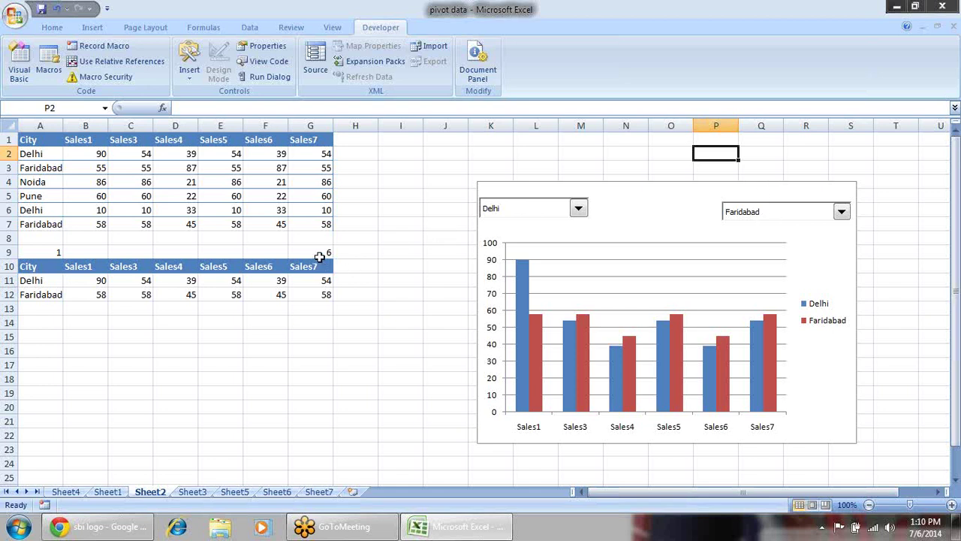
# - Inspect row 12's OFFSET formulas and the chart's A10:G12 source range
pyautogui.moveTo(46, 295); pyautogui.dragTo(329, 292)
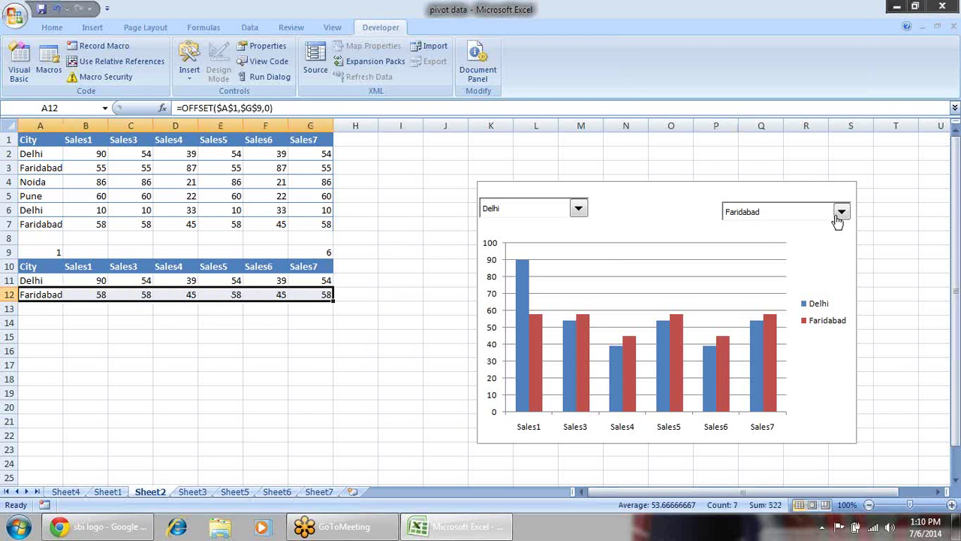
pyautogui.click(666, 267)
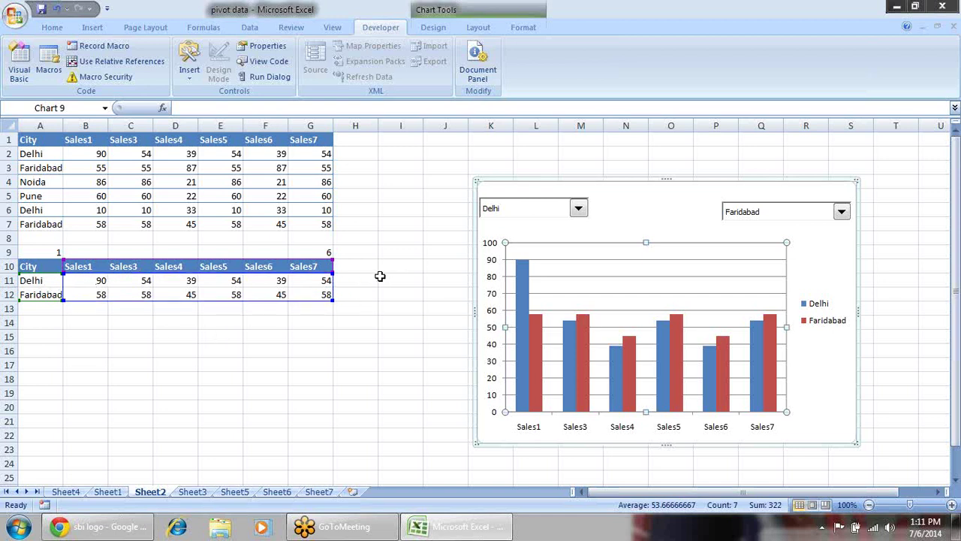
pyautogui.click(383, 279)
# - Choose Noida as the second city and Pune as the first city
pyautogui.moveTo(45, 266); pyautogui.dragTo(324, 295)
pyautogui.click(408, 326)
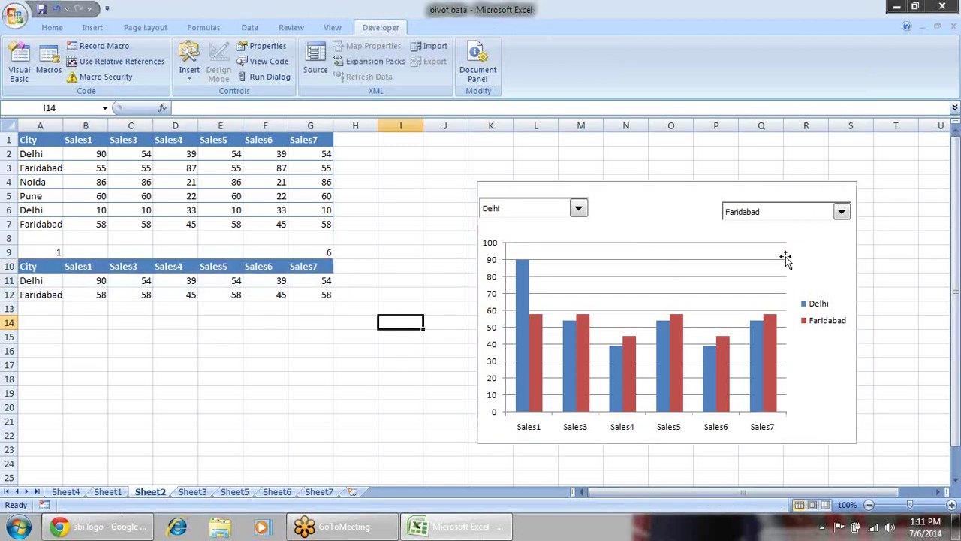
pyautogui.click(841, 211)
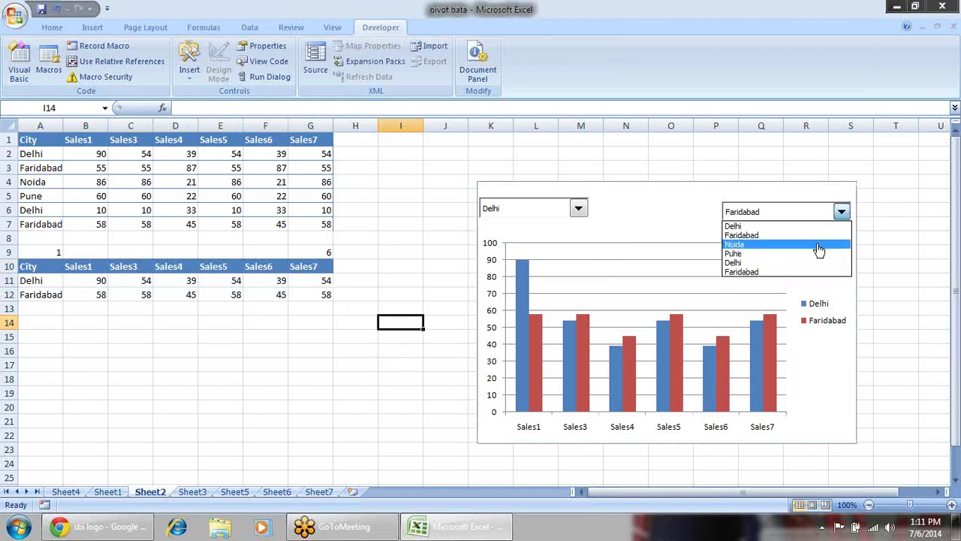
pyautogui.click(819, 244)
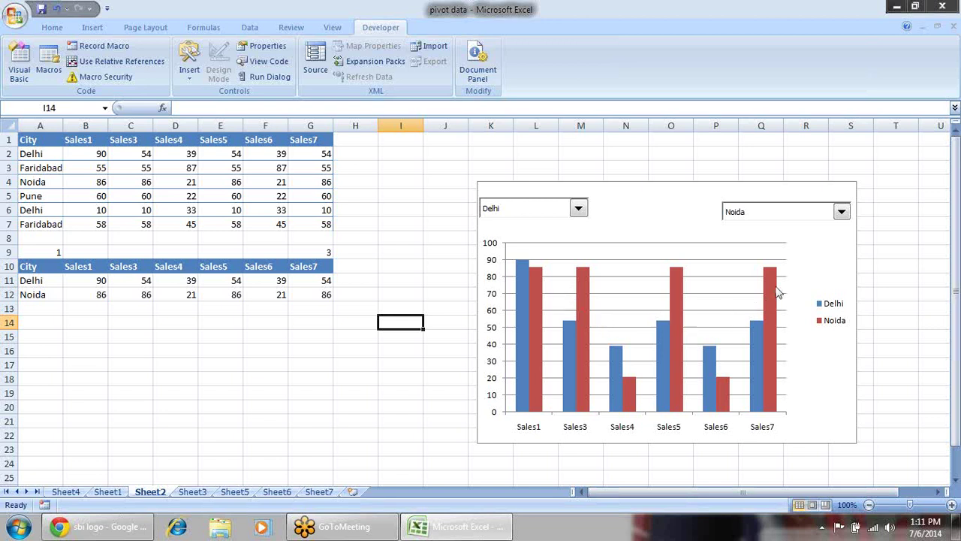
pyautogui.click(578, 208)
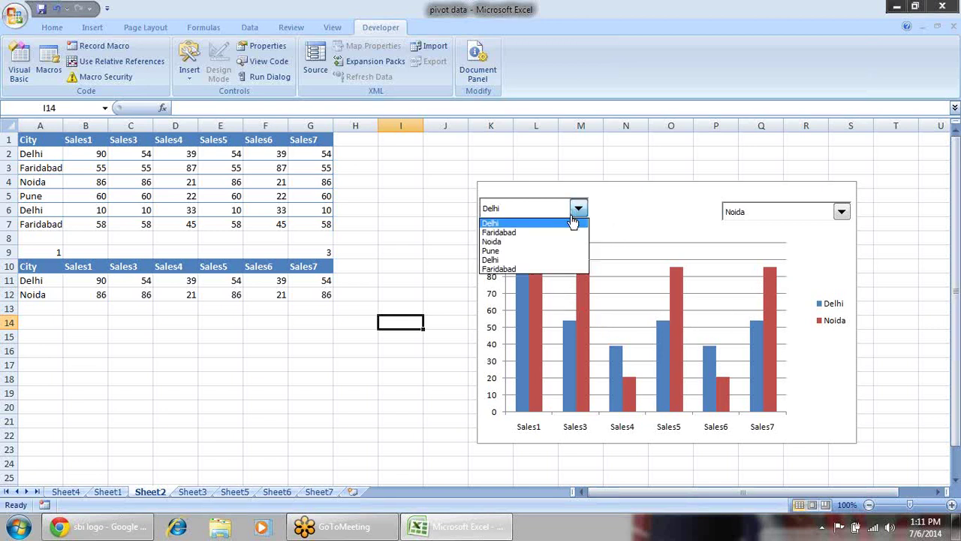
pyautogui.click(548, 253)
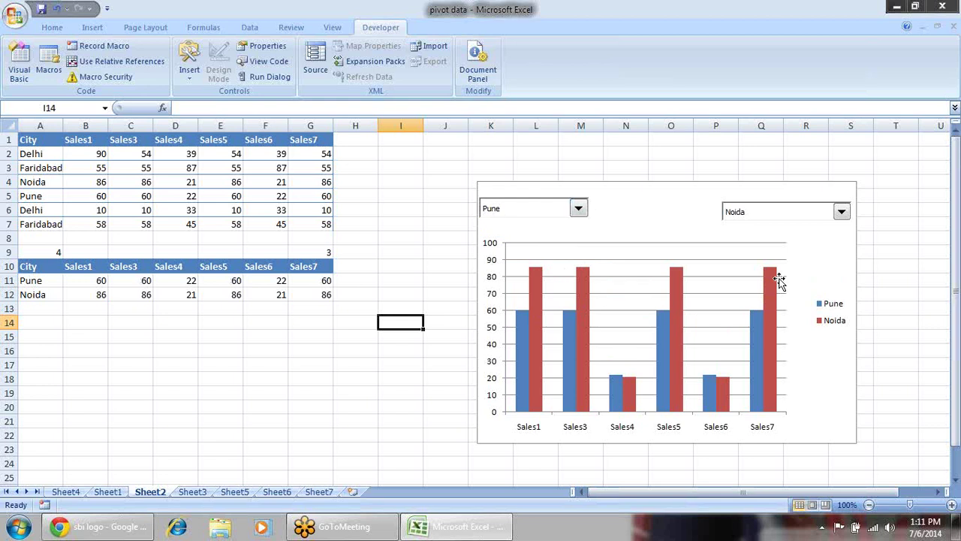
# - Review the OFFSET formulas in F12 and A12 against the A1:G7 source table
pyautogui.click(244, 295)
pyautogui.moveTo(49, 141); pyautogui.dragTo(318, 220)
pyautogui.click(350, 253)
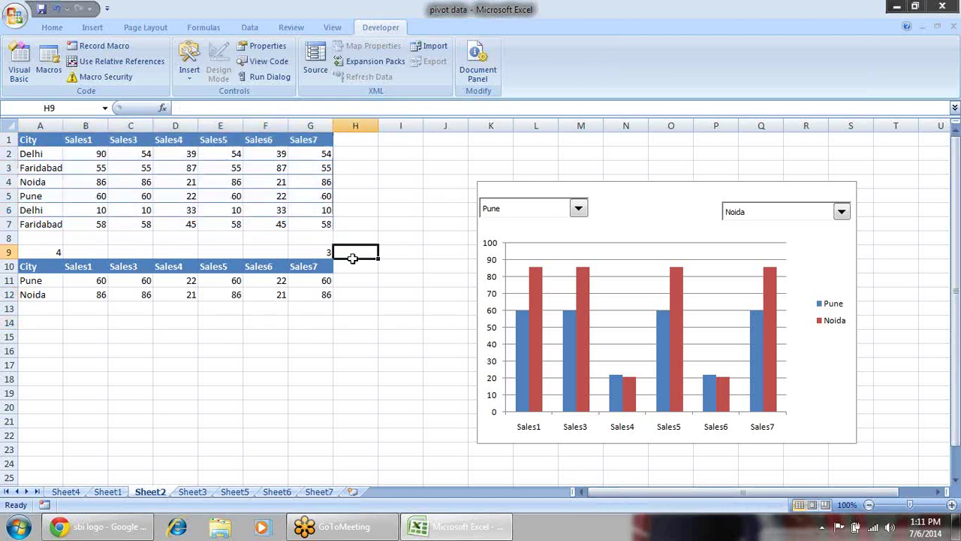
pyautogui.click(34, 295)
# - Choose Faridabad as the second city and review B12's OFFSET formula
pyautogui.click(841, 211)
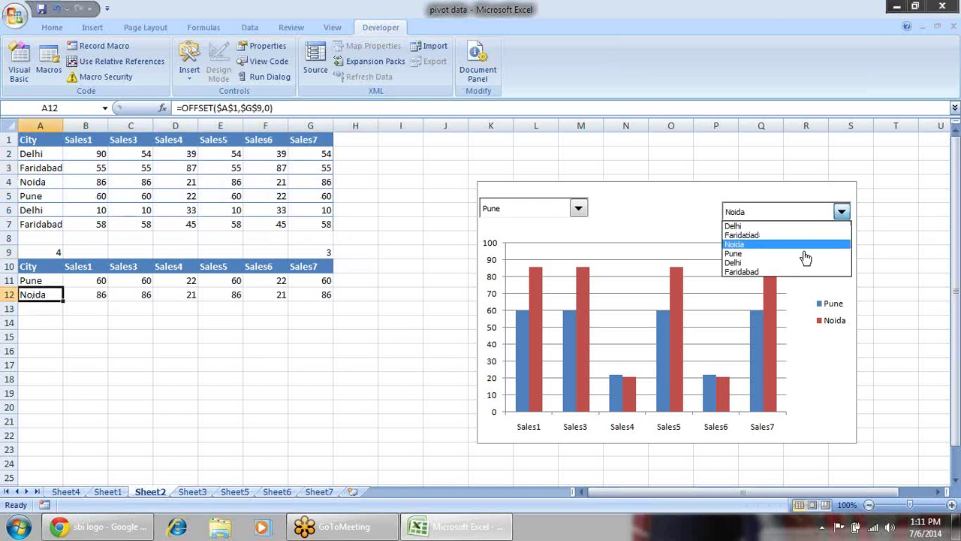
pyautogui.click(794, 272)
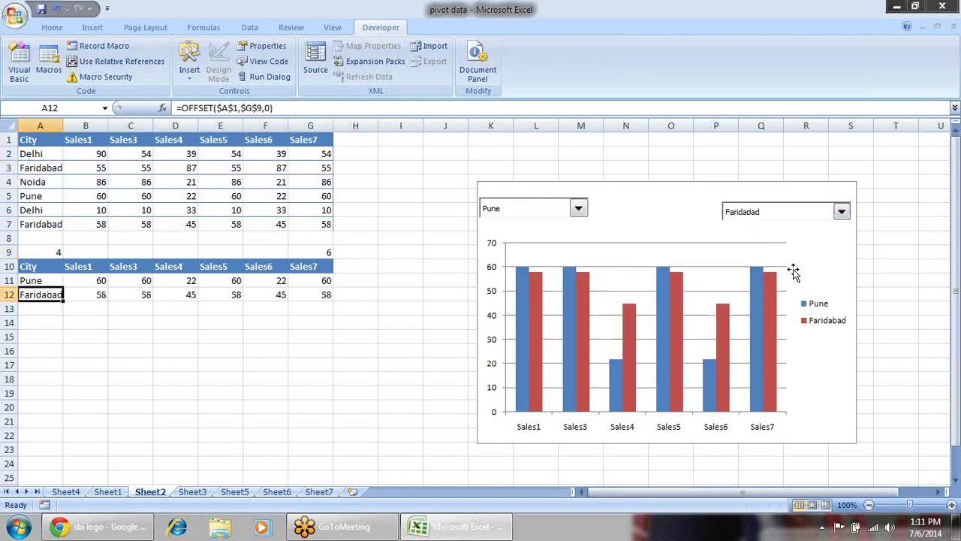
pyautogui.click(109, 308)
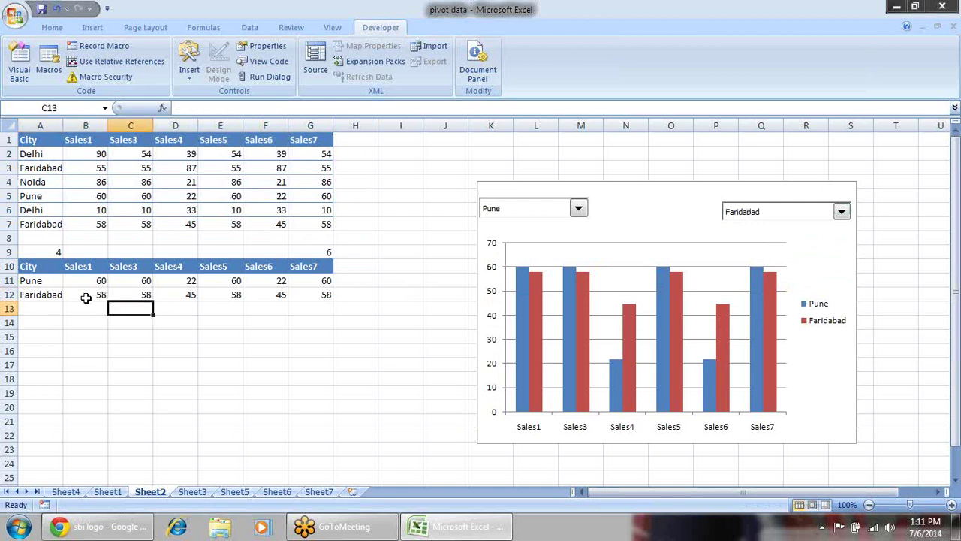
pyautogui.click(91, 296)
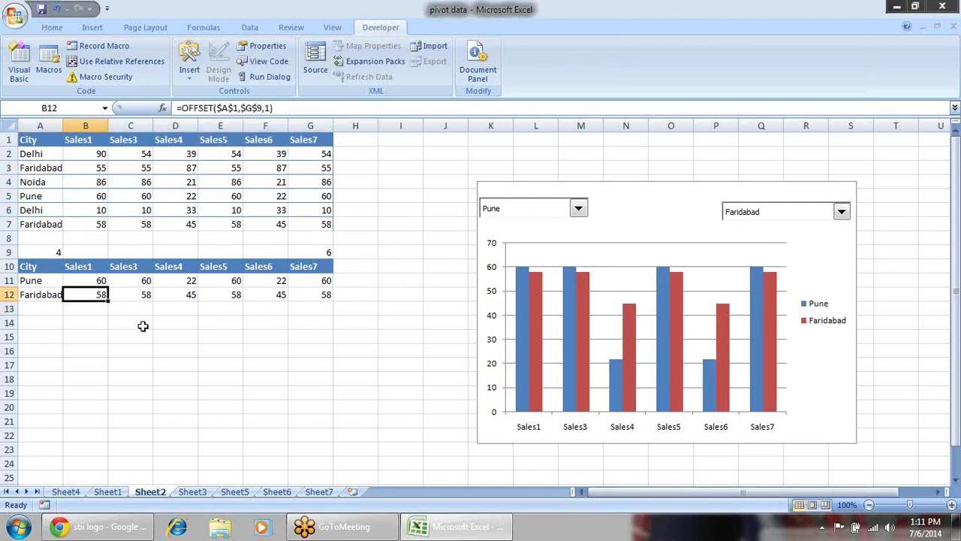
pyautogui.press('F2')
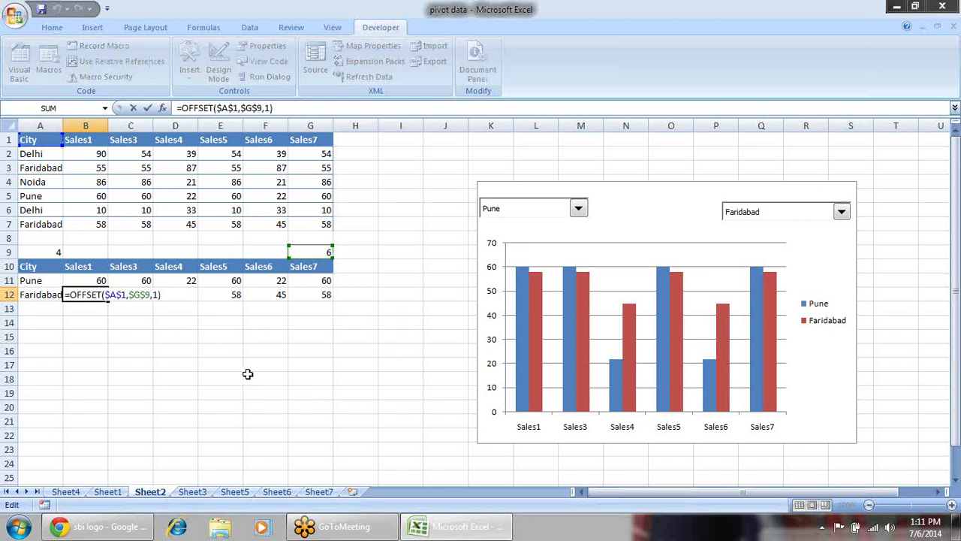
pyautogui.click(118, 295)
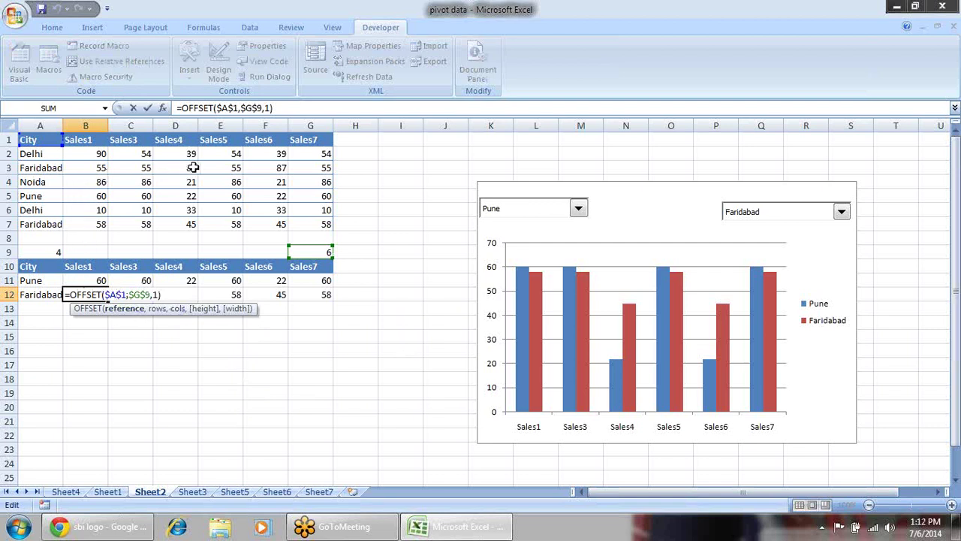
pyautogui.press('Return')
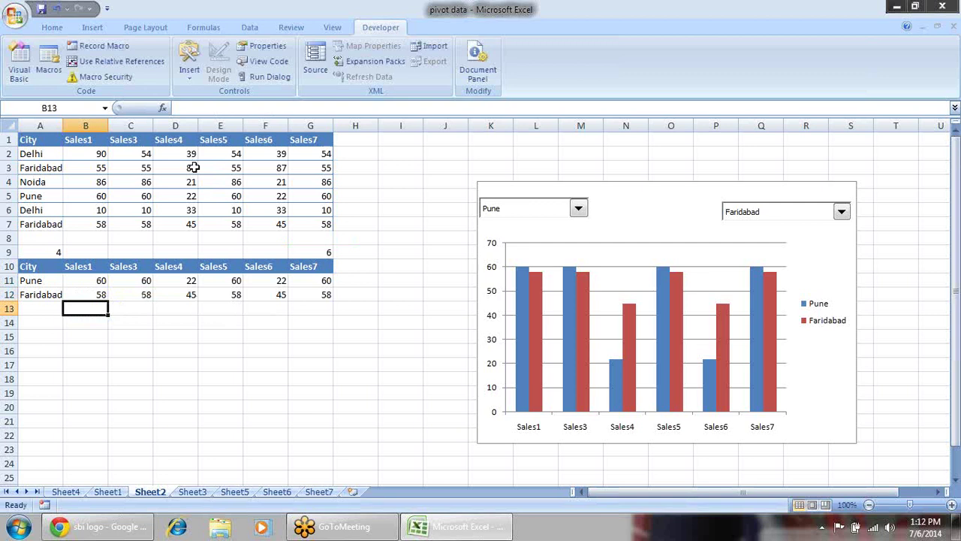
# - Step through rows 11 and 12 verifying each OFFSET formula
pyautogui.press('Up')
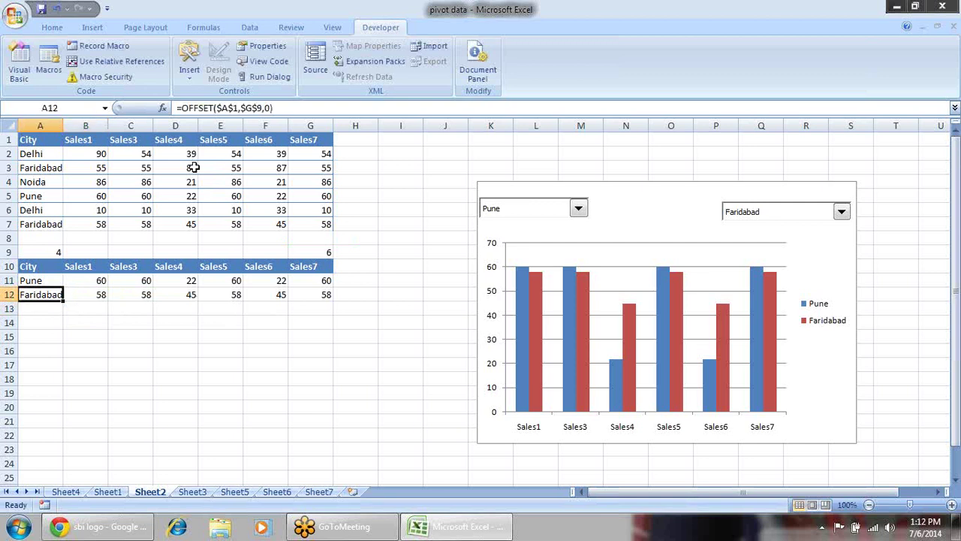
pyautogui.press('Right')
pyautogui.press('Left')
pyautogui.press('Left')
pyautogui.press('Right')
pyautogui.press('Right')
pyautogui.press('Right')
pyautogui.press('Right')
pyautogui.press('Right')
pyautogui.press('Right')
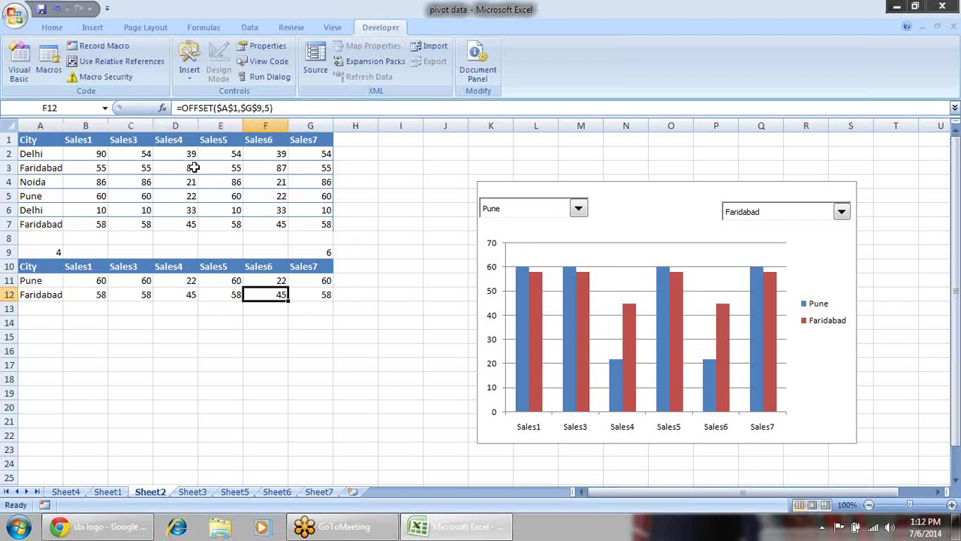
pyautogui.press('Left')
pyautogui.press('Left')
pyautogui.press('Left')
pyautogui.press('Left')
pyautogui.press('Left')
pyautogui.press('Left')
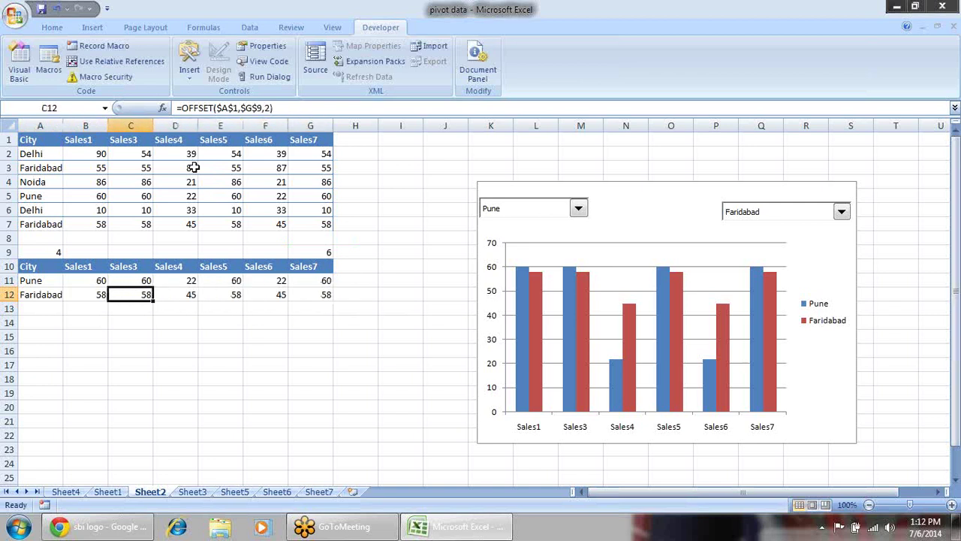
pyautogui.press('Up')
pyautogui.press('Right')
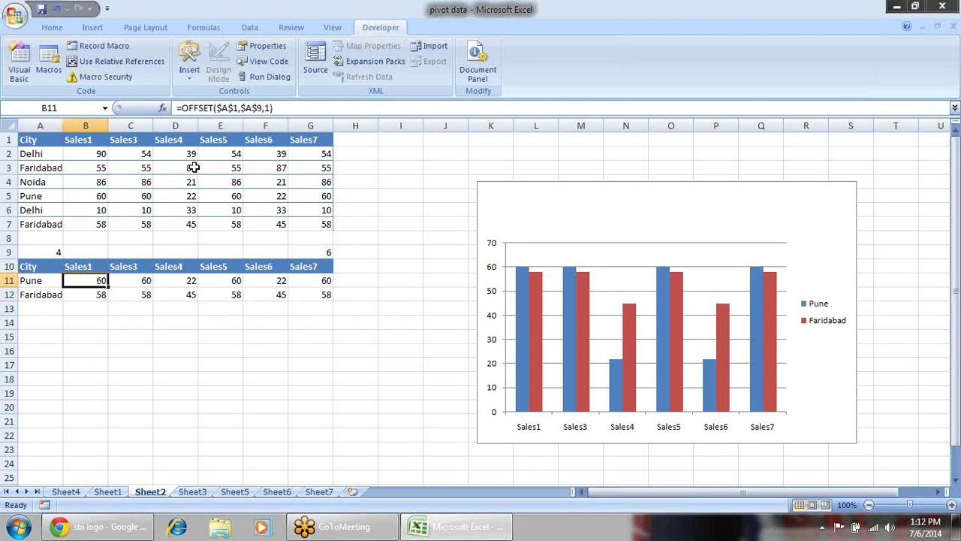
pyautogui.press('Right')
pyautogui.press('Right')
pyautogui.press('Right')
pyautogui.press('Right')
pyautogui.press('Left')
pyautogui.press('Left')
pyautogui.press('Left')
pyautogui.press('Left')
pyautogui.press('Left')
pyautogui.press('Down')
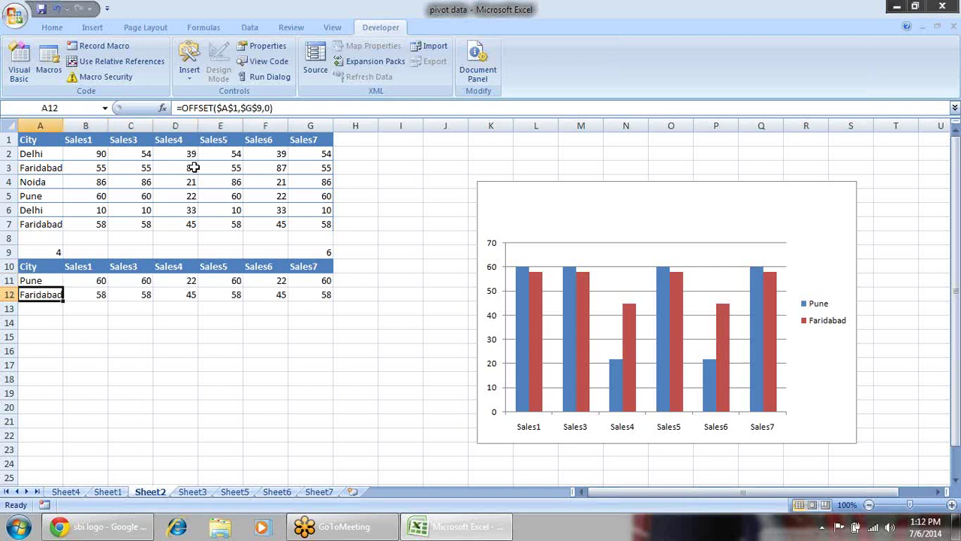
pyautogui.press('Right')
pyautogui.press('Right')
pyautogui.press('Left')
pyautogui.press('Left')
# - Check A12's formula and the rest of row 12, then select row 7, the duplicate Faridabad row
pyautogui.press('F2')
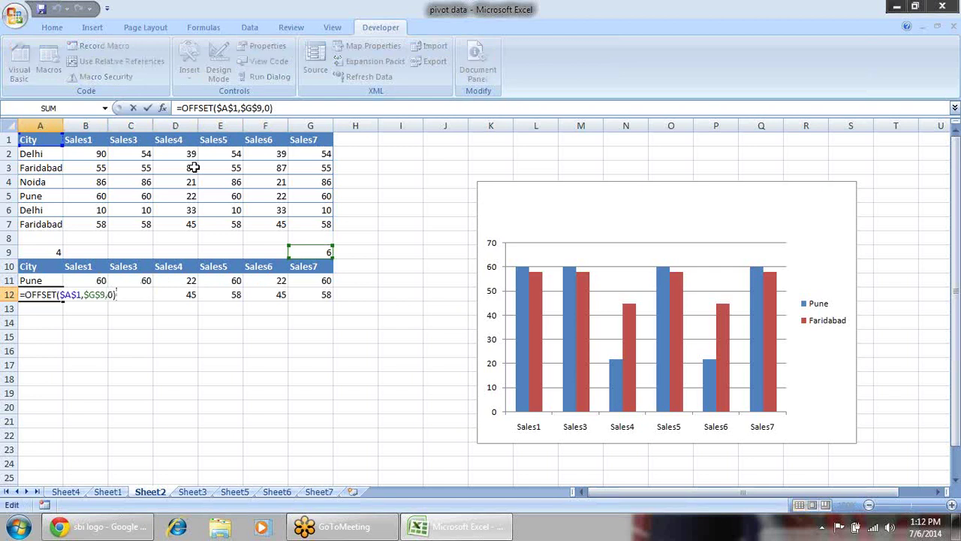
pyautogui.press('Tab')
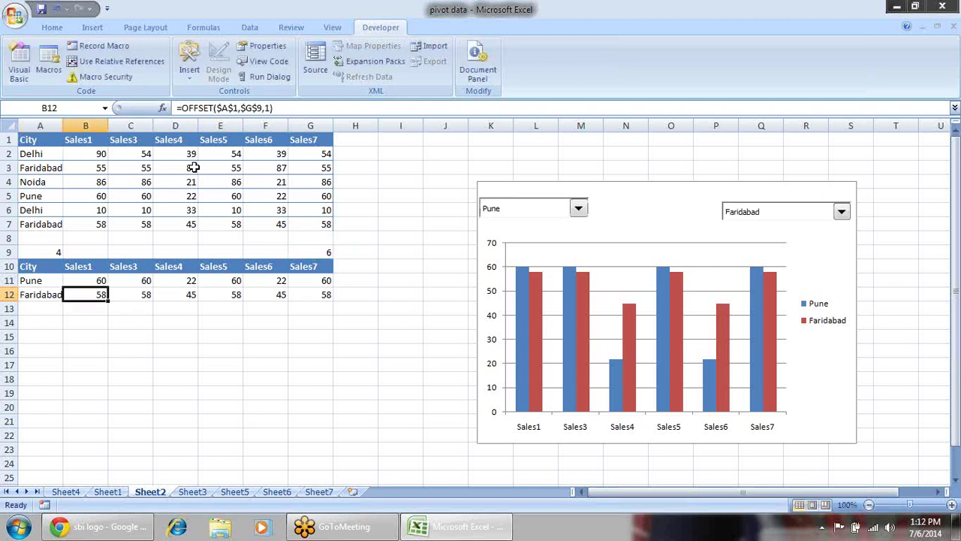
pyautogui.press('Right')
pyautogui.press('Right')
pyautogui.press('Right')
pyautogui.press('Right')
pyautogui.press('Right')
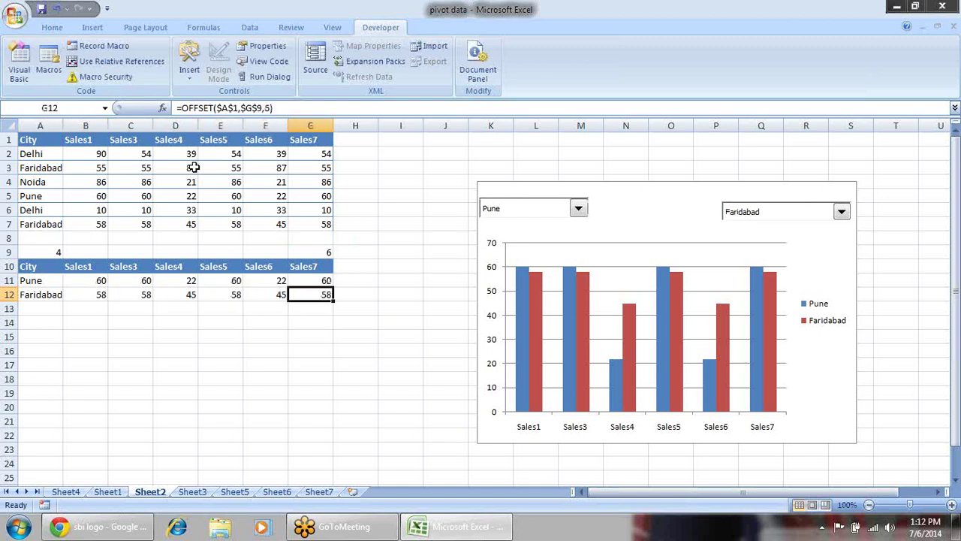
pyautogui.press('Left')
pyautogui.press('Left')
pyautogui.press('Left')
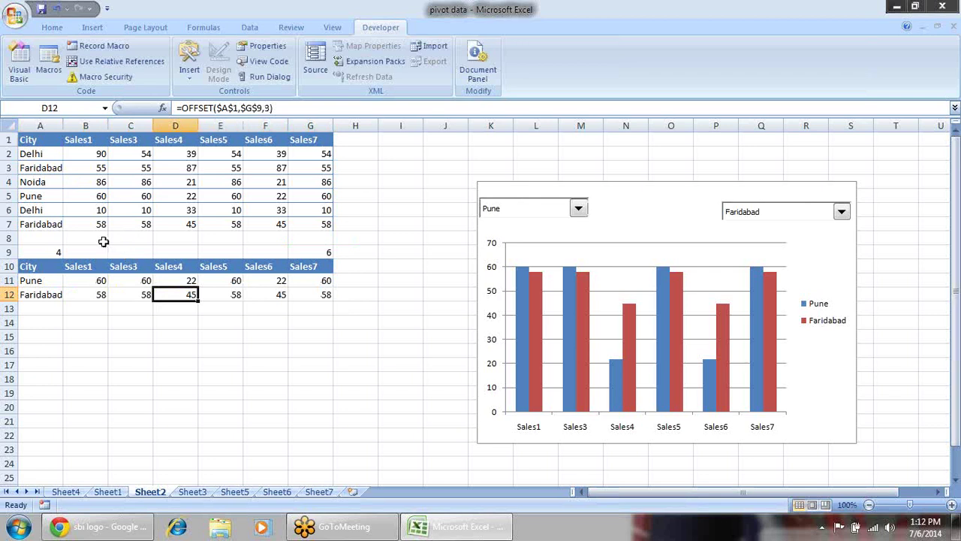
pyautogui.click(9, 223)
# - Delete the duplicate Faridabad row 7 and check the OFFSET formula in D10
pyautogui.hotkey('alt', 'e')
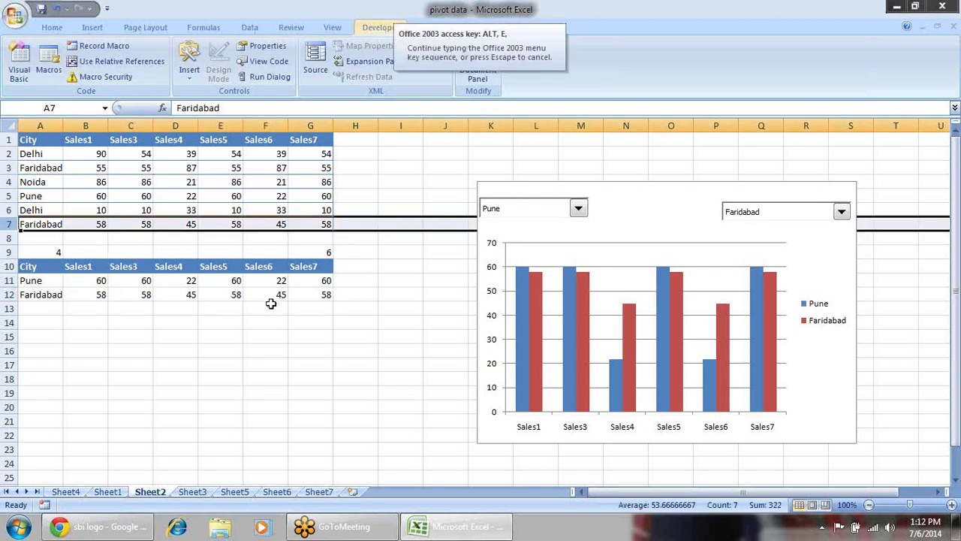
pyautogui.press('d')
pyautogui.click(339, 322)
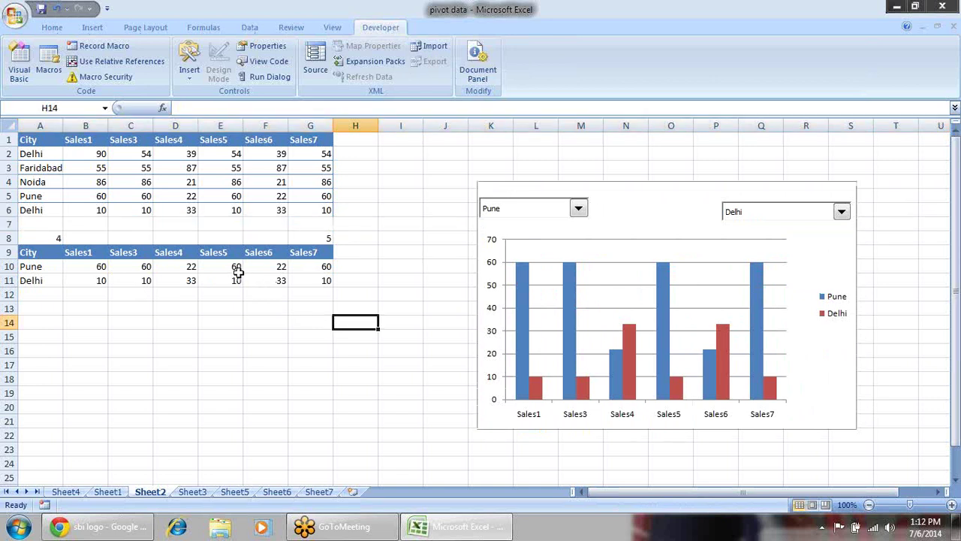
pyautogui.click(170, 265)
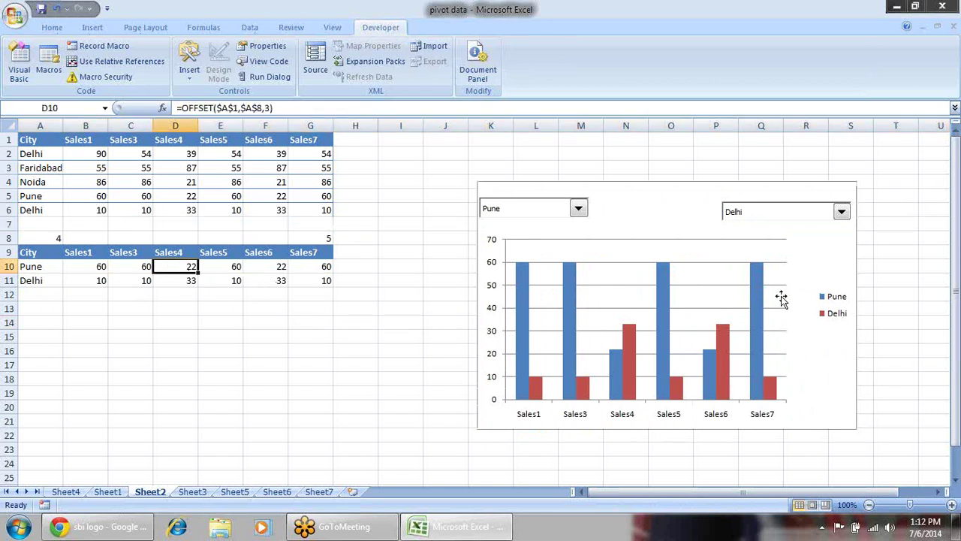
# - Test the city drop-downs: Faridabad as second city, then Noida as both cities
pyautogui.click(840, 211)
pyautogui.click(809, 245)
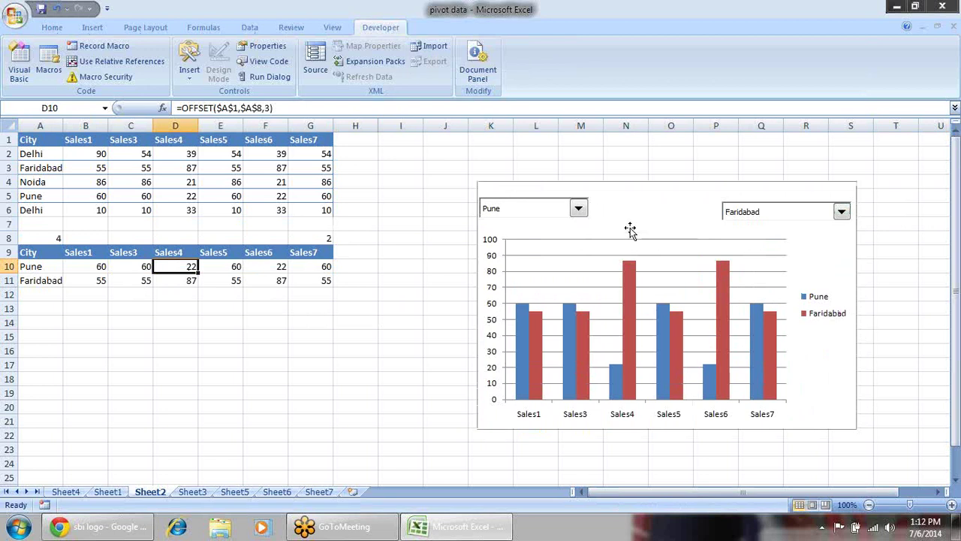
pyautogui.click(580, 211)
pyautogui.click(572, 244)
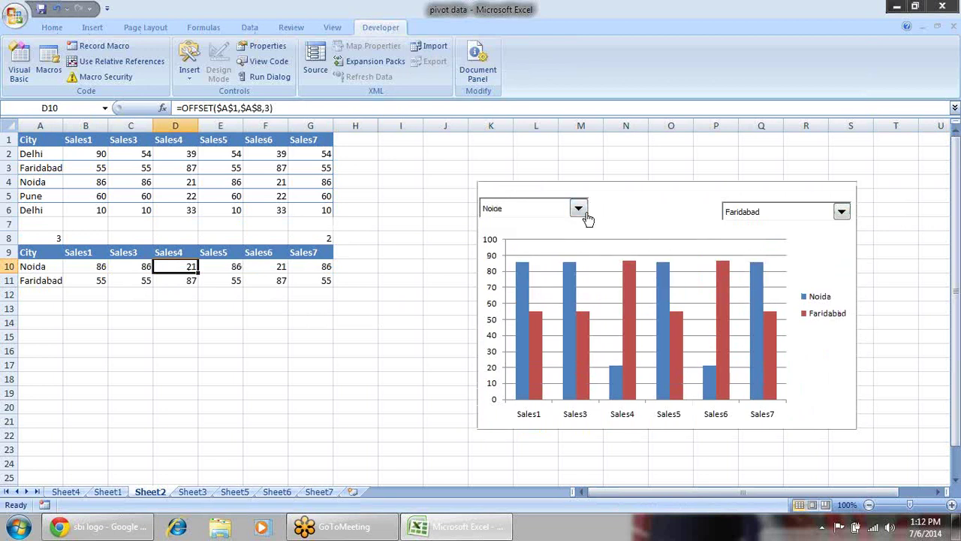
pyautogui.click(841, 211)
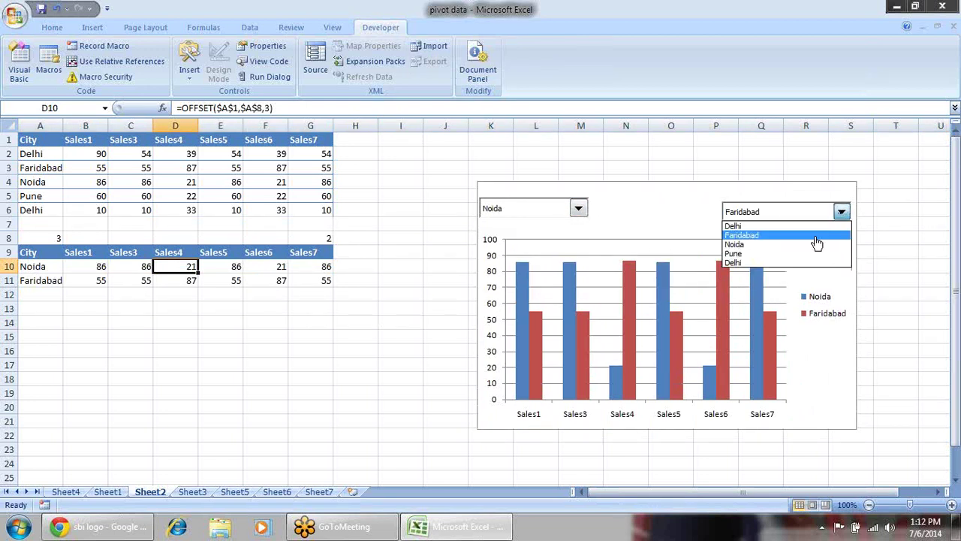
pyautogui.click(797, 246)
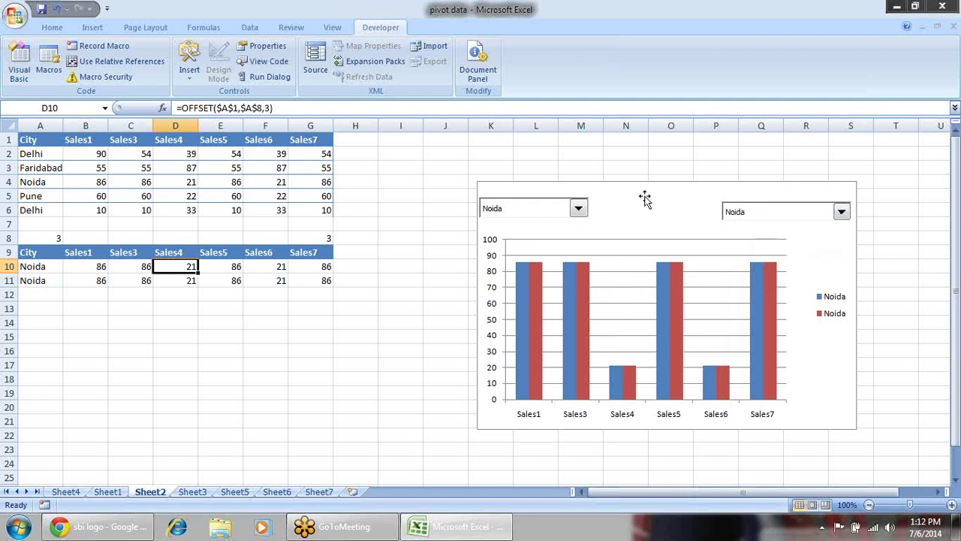
# - Delete the duplicate Delhi row 6 from the city table
pyautogui.click(6, 209)
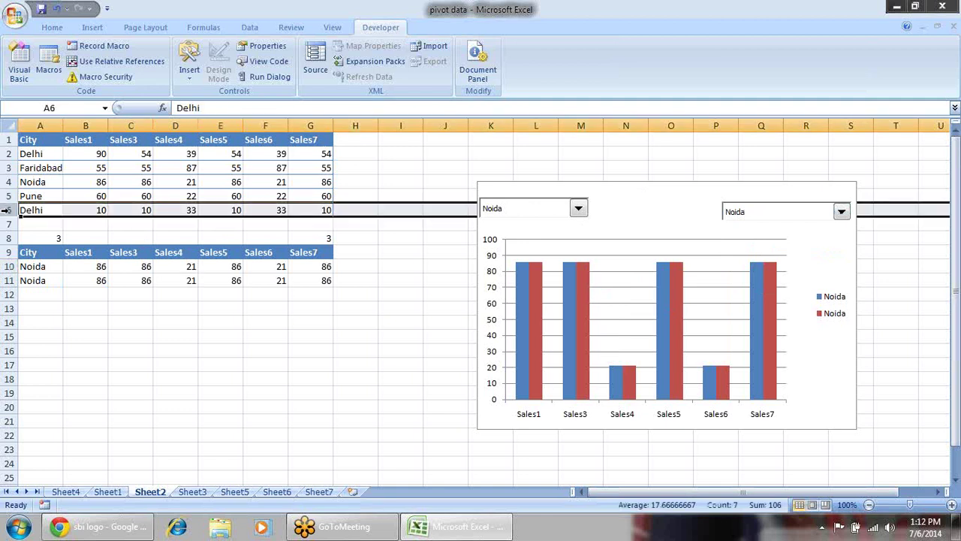
pyautogui.hotkey('alt', 'e')
pyautogui.press('d')
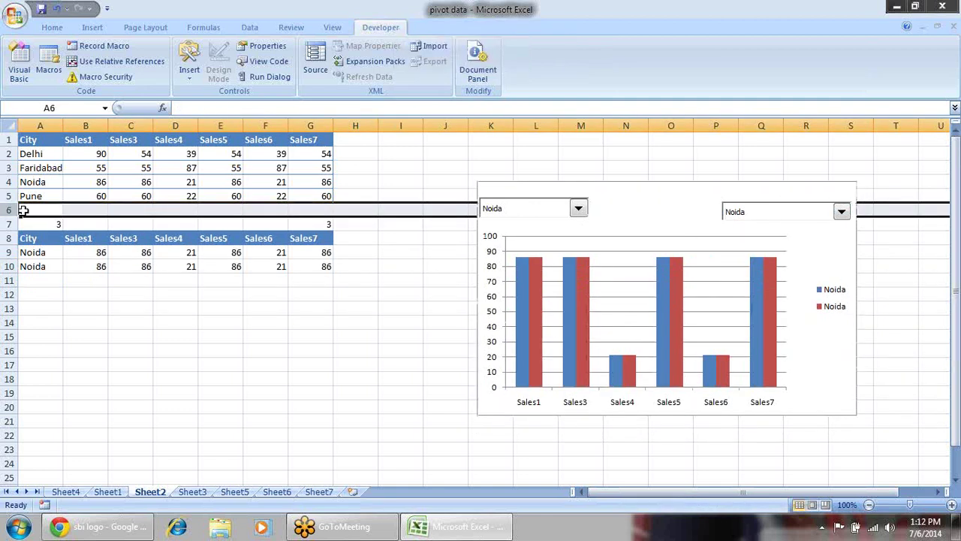
pyautogui.click(248, 310)
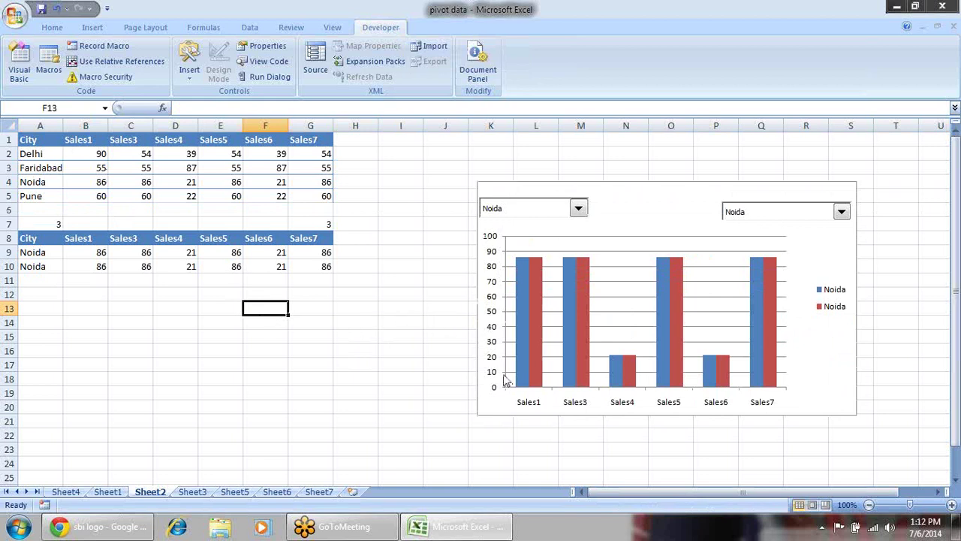
# - Set the chart to compare Faridabad as first city against Pune as second
pyautogui.click(580, 208)
pyautogui.click(559, 227)
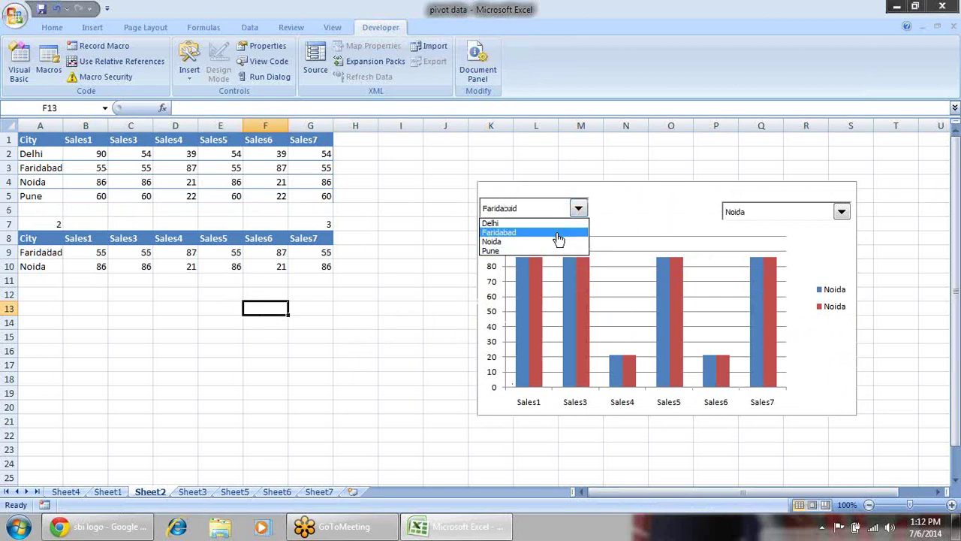
pyautogui.click(841, 212)
pyautogui.click(808, 253)
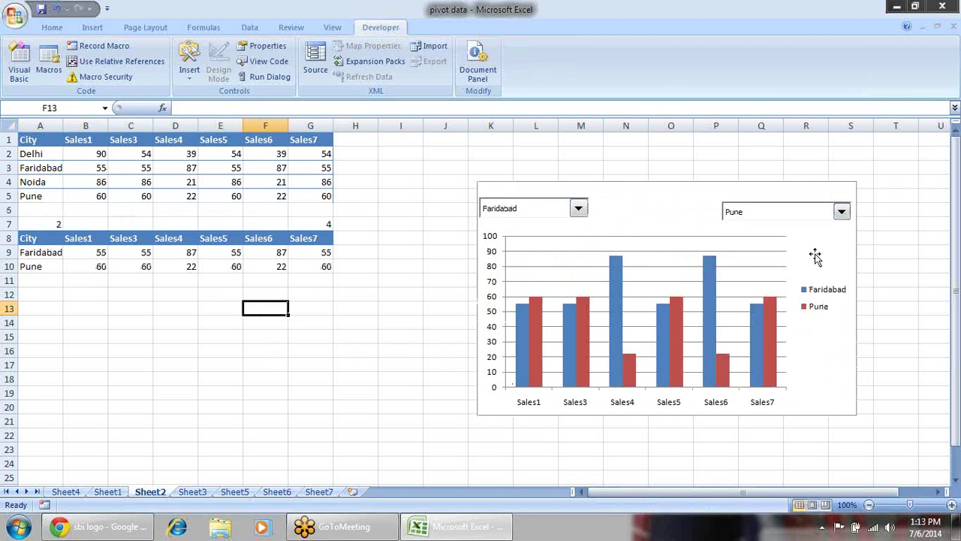
pyautogui.click(407, 319)
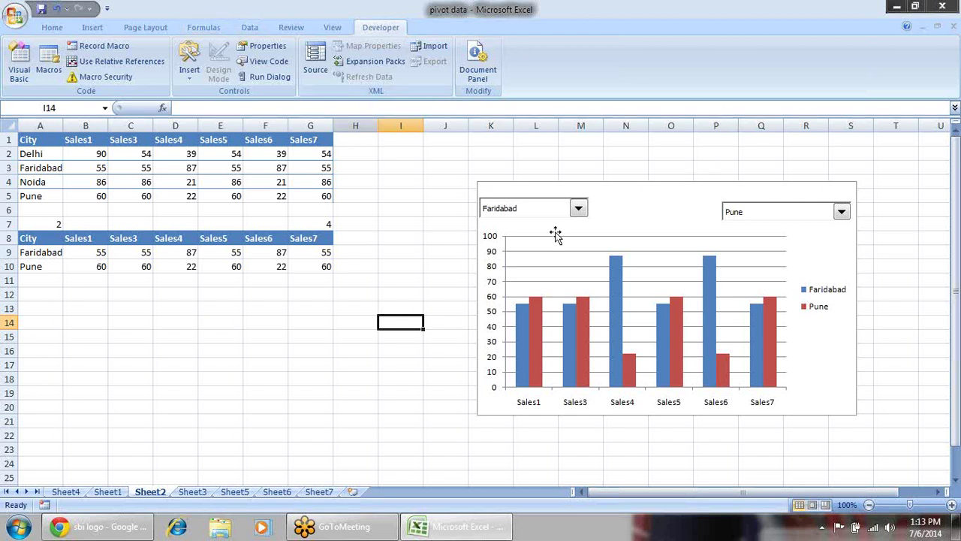
# - Insert a check box form control above the chart between the two city drop-downs
pyautogui.click(190, 64)
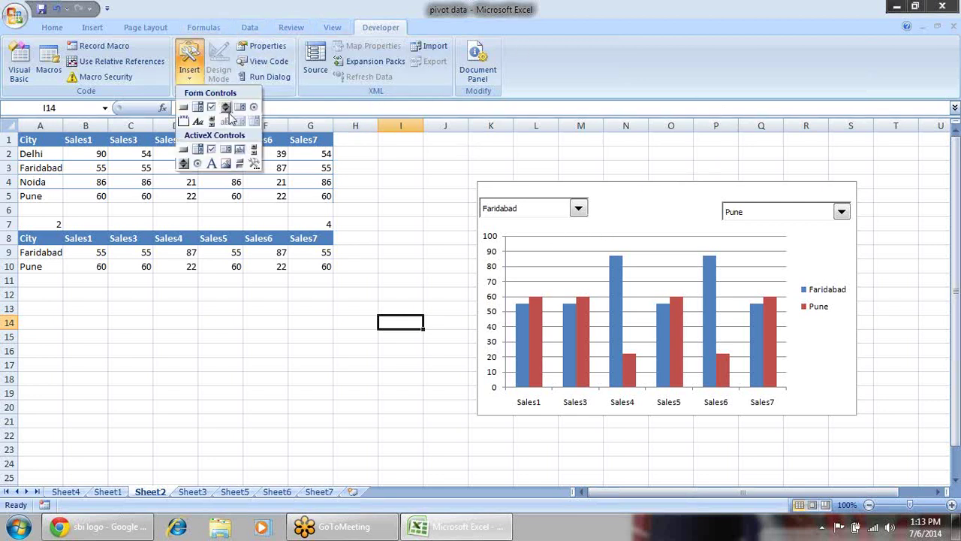
pyautogui.click(212, 107)
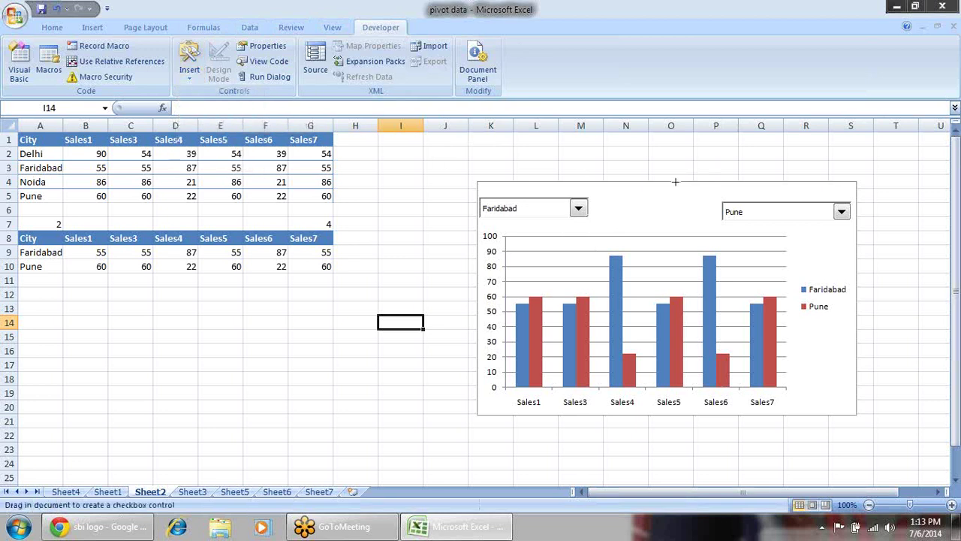
pyautogui.moveTo(608, 198)
pyautogui.mouseDown()
pyautogui.moveTo(690, 218)
pyautogui.moveTo(621, 210)
pyautogui.mouseUp()
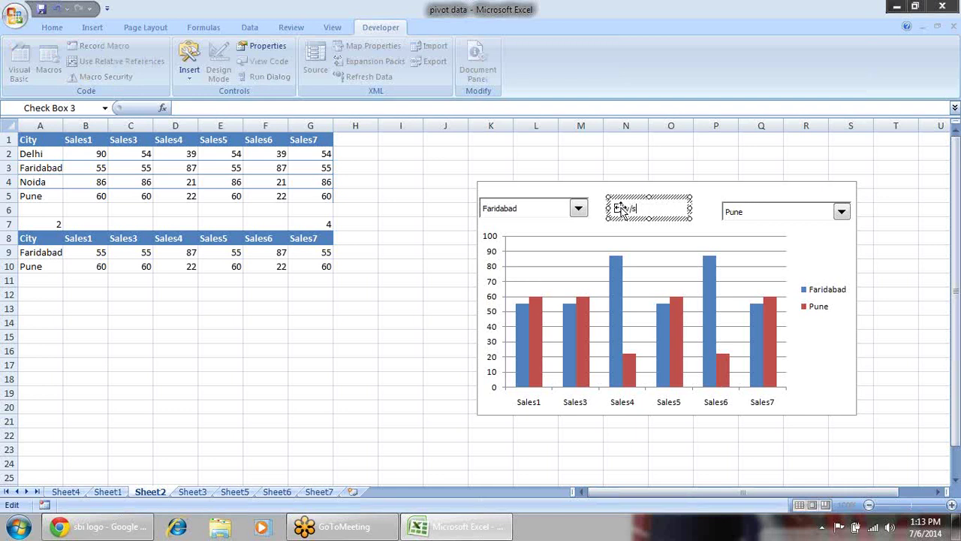
pyautogui.click(743, 166)
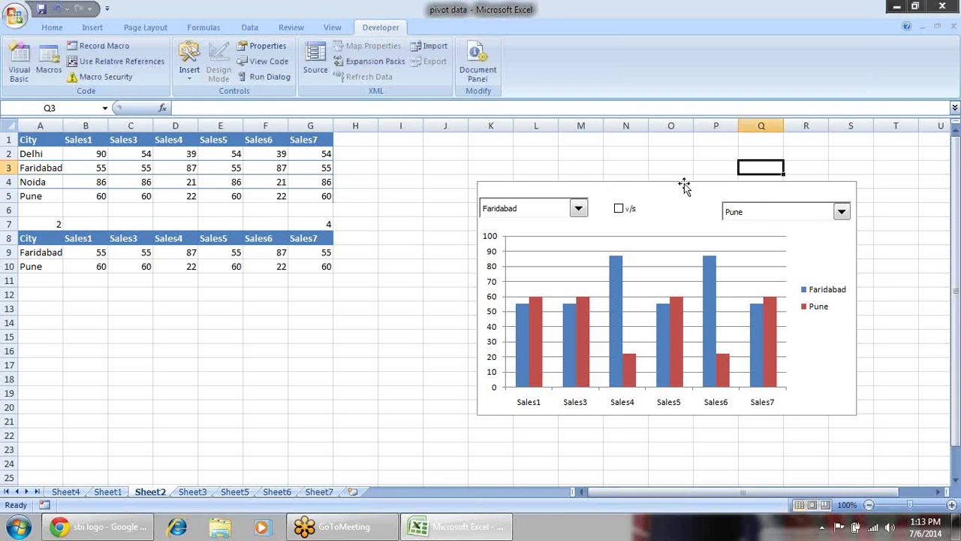
# - Set the check box to start unchecked with its cell link set to C7
pyautogui.rightClick(621, 214)
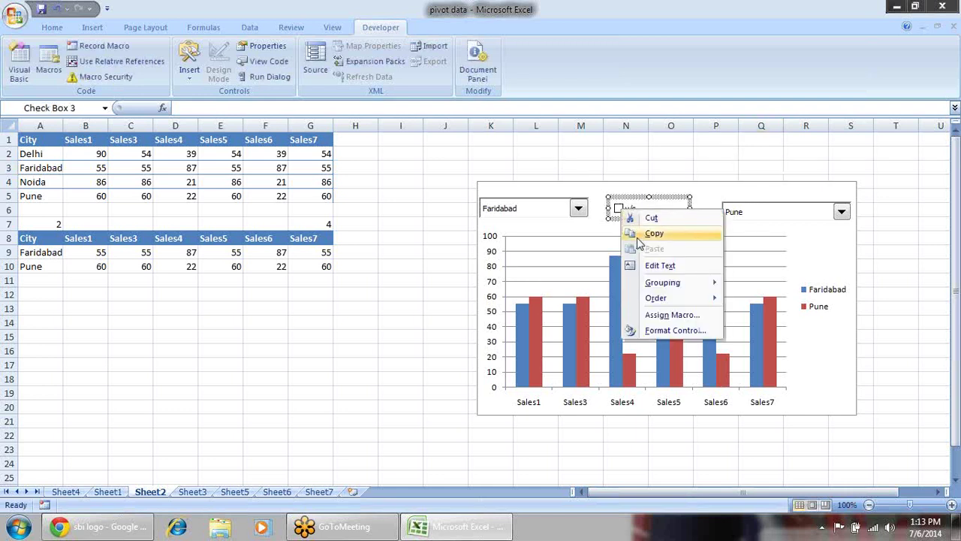
pyautogui.click(676, 329)
pyautogui.click(517, 134)
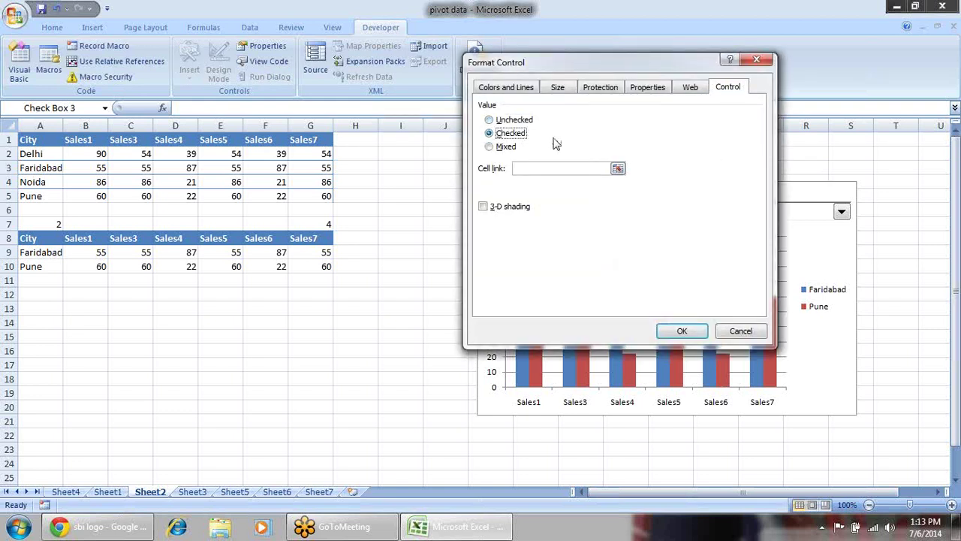
pyautogui.click(515, 120)
pyautogui.click(617, 169)
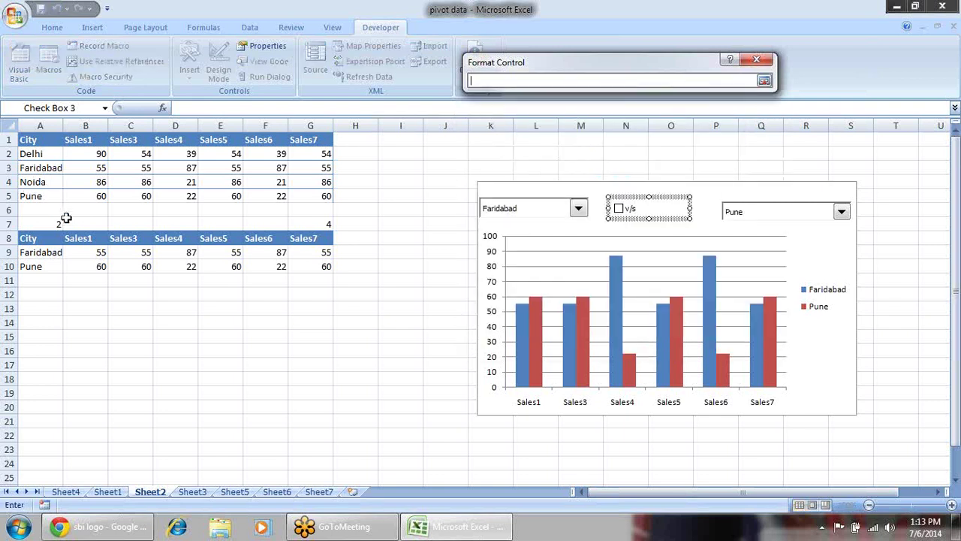
pyautogui.click(129, 220)
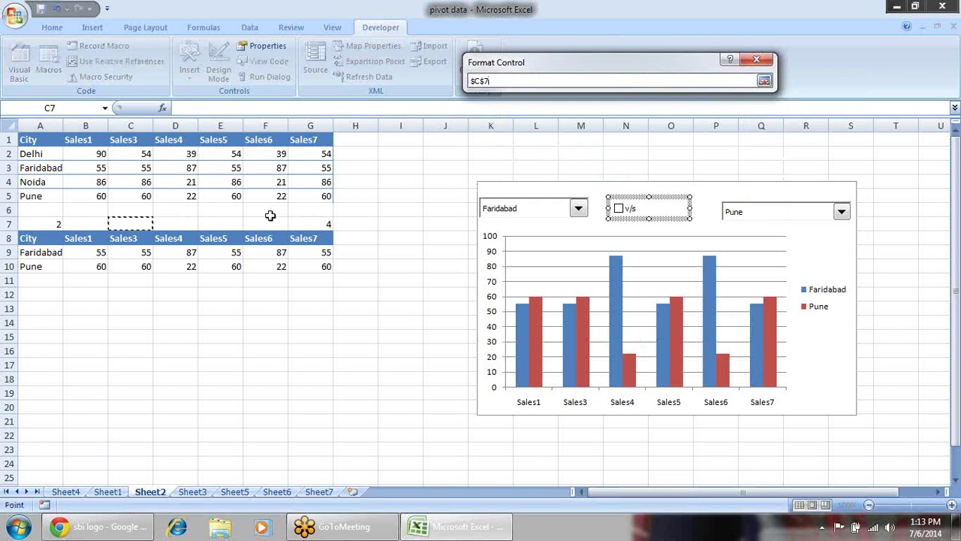
pyautogui.press('Return')
pyautogui.click(524, 208)
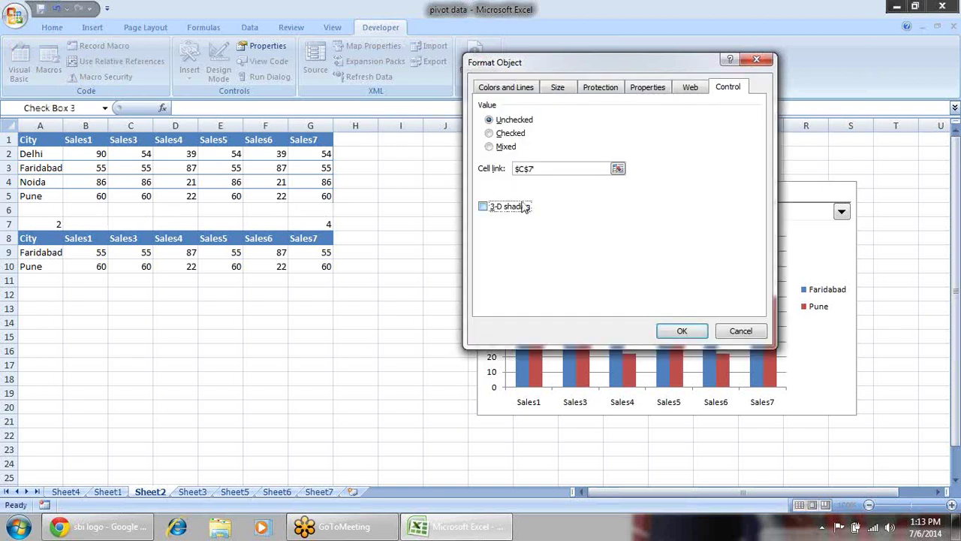
pyautogui.click(682, 330)
pyautogui.click(716, 151)
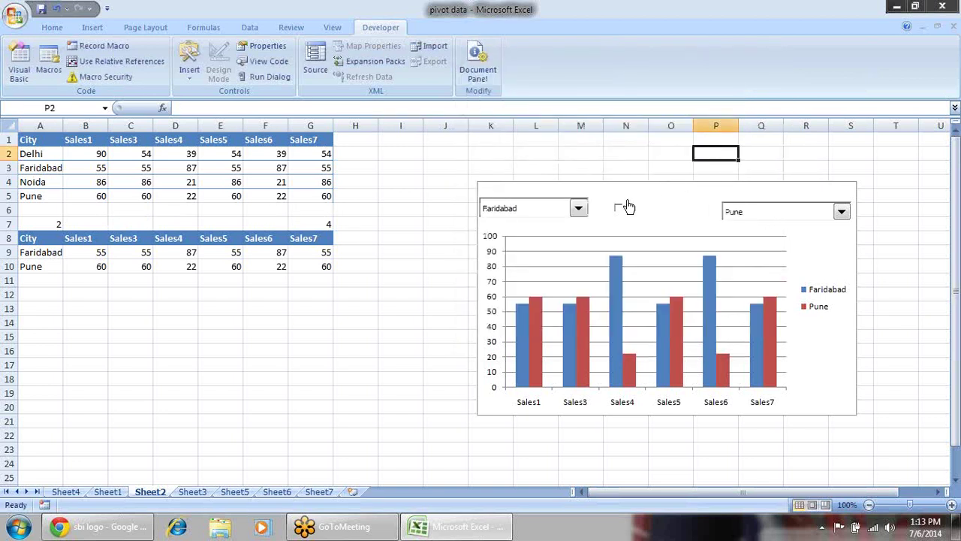
# - Toggle the v/s check box repeatedly to watch C7 change, leaving it unticked
pyautogui.click(619, 211)
pyautogui.click(618, 211)
pyautogui.click(618, 211)
pyautogui.click(619, 211)
pyautogui.click(619, 211)
pyautogui.click(619, 211)
pyautogui.click(618, 211)
# - Change A10's formula to =IF(C7,"",OFFSET($A$1,$G$7,0))
pyautogui.click(22, 266)
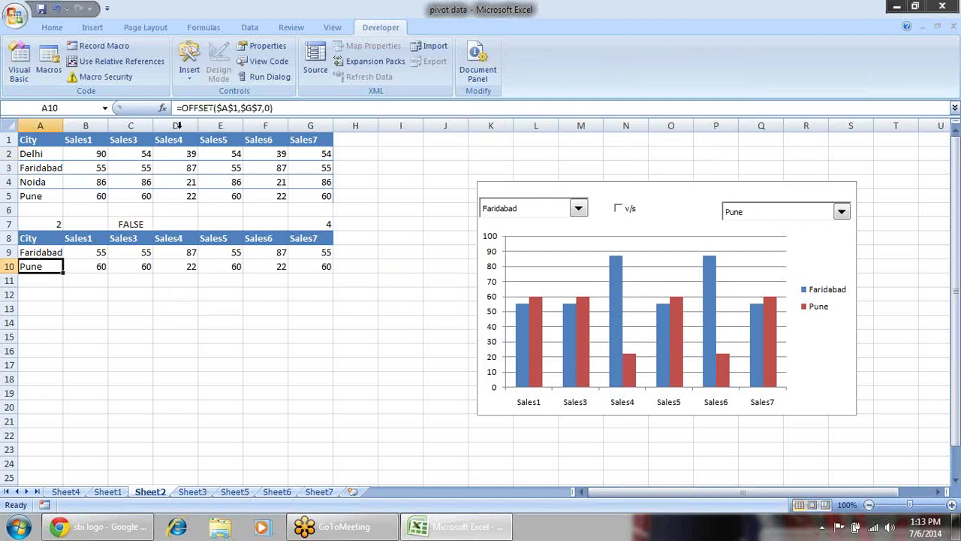
pyautogui.click(182, 108)
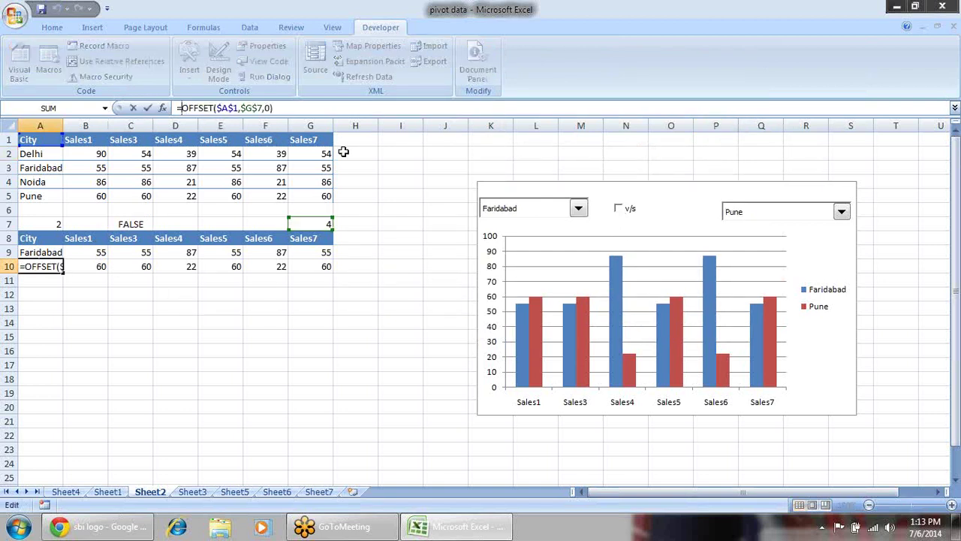
pyautogui.write('if')
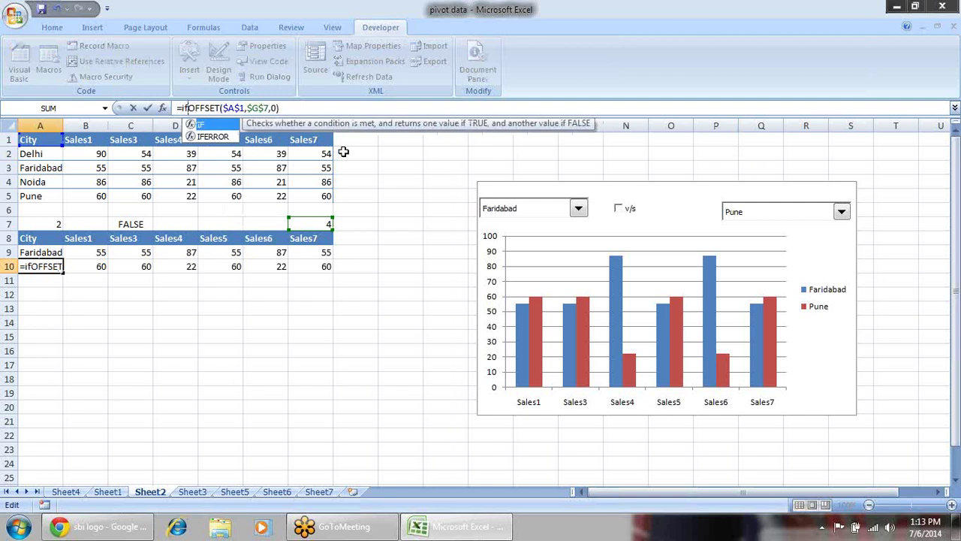
pyautogui.press('Tab')
pyautogui.click(135, 224)
pyautogui.write('=')
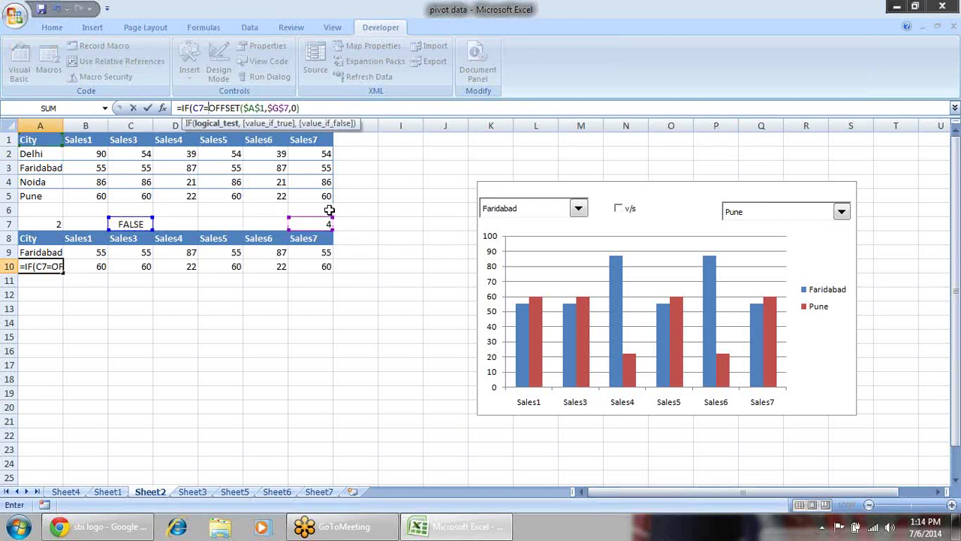
pyautogui.write('fals')
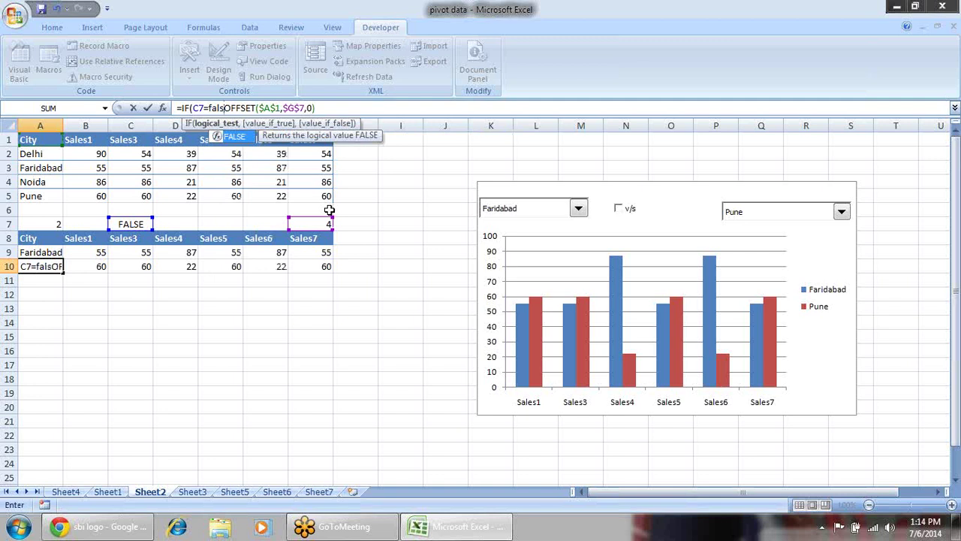
pyautogui.press('BackSpace')
pyautogui.press('BackSpace')
pyautogui.press('BackSpace')
pyautogui.press('BackSpace')
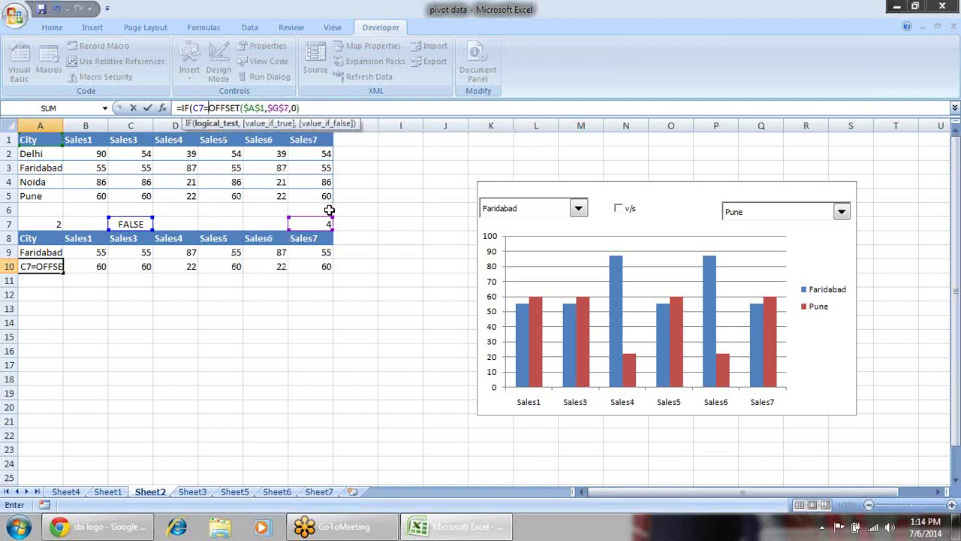
pyautogui.write('tru')
pyautogui.press('BackSpace')
pyautogui.press('BackSpace')
pyautogui.press('BackSpace')
pyautogui.press('BackSpace')
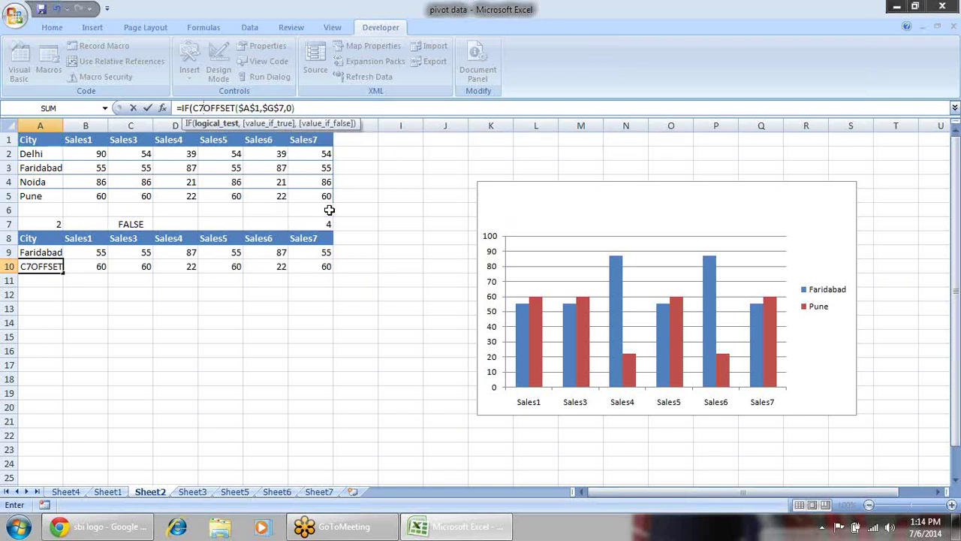
pyautogui.write(',')
pyautogui.write('""')
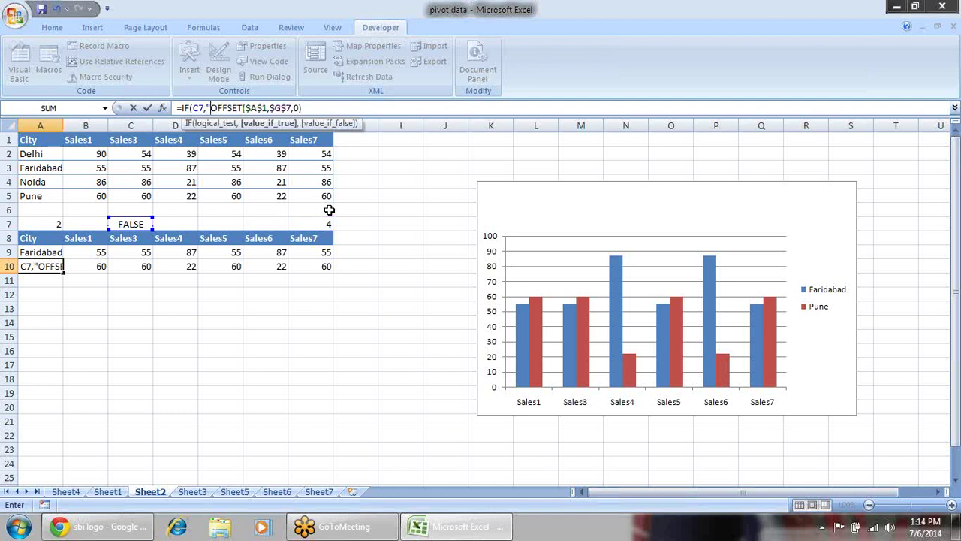
pyautogui.write(',')
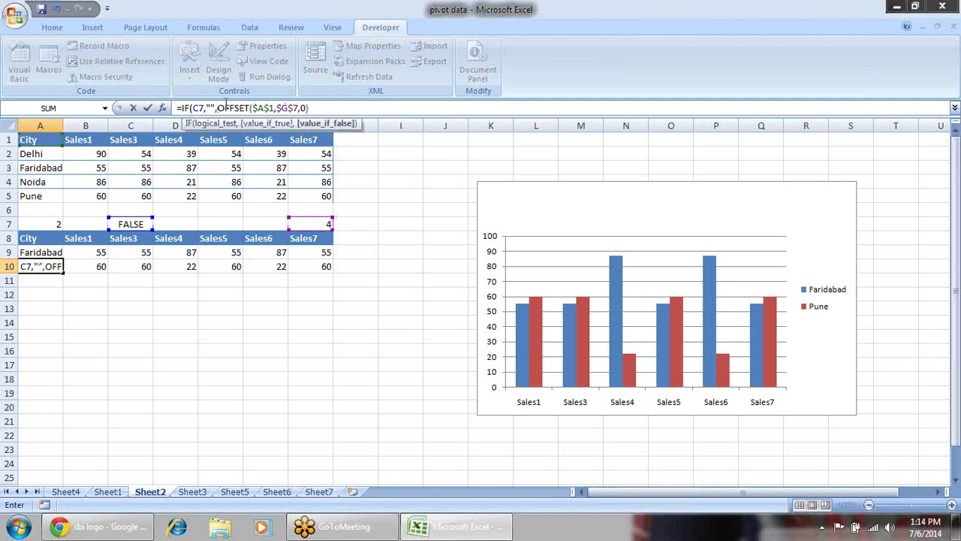
pyautogui.moveTo(216, 108); pyautogui.dragTo(175, 108)
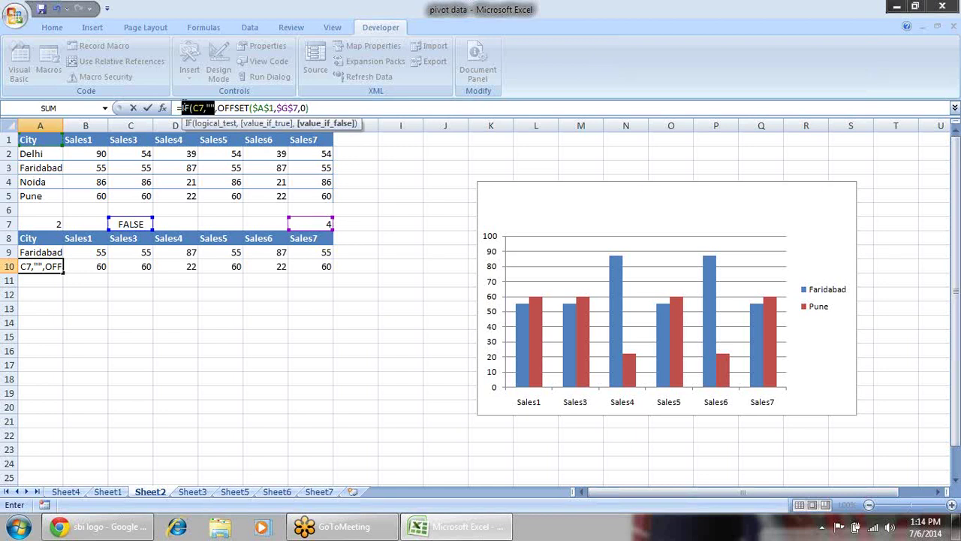
pyautogui.moveTo(182, 108); pyautogui.dragTo(173, 104)
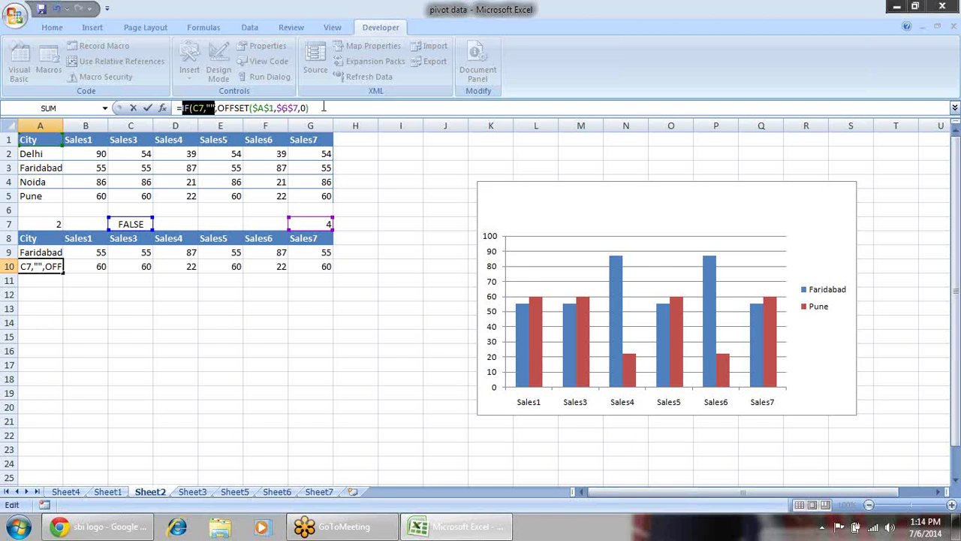
pyautogui.press('Return')
pyautogui.press('Return')
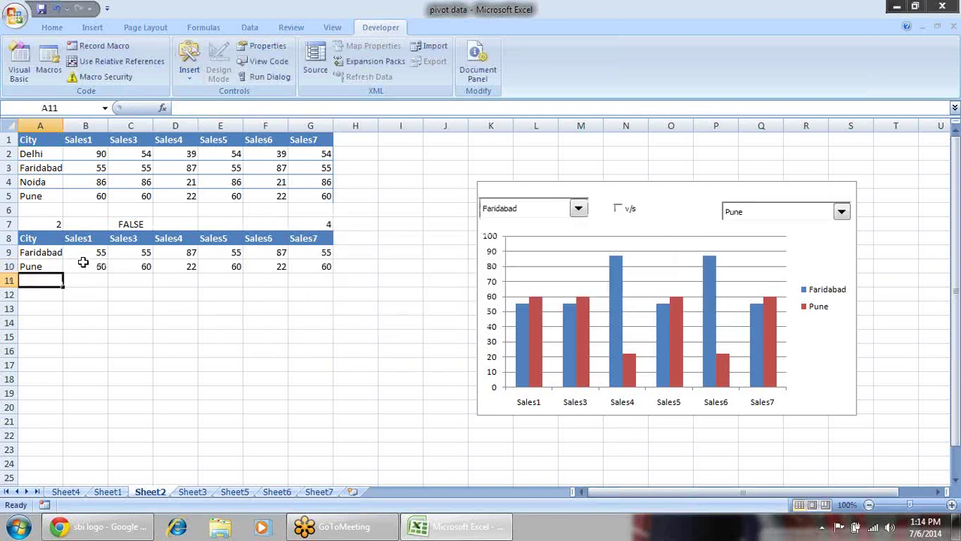
# - Toggle the v/s check box repeatedly to test A10, ending unticked
pyautogui.click(619, 210)
pyautogui.click(619, 210)
pyautogui.click(619, 210)
pyautogui.click(620, 211)
pyautogui.click(620, 211)
pyautogui.click(620, 211)
pyautogui.click(620, 211)
pyautogui.click(620, 211)
pyautogui.click(620, 211)
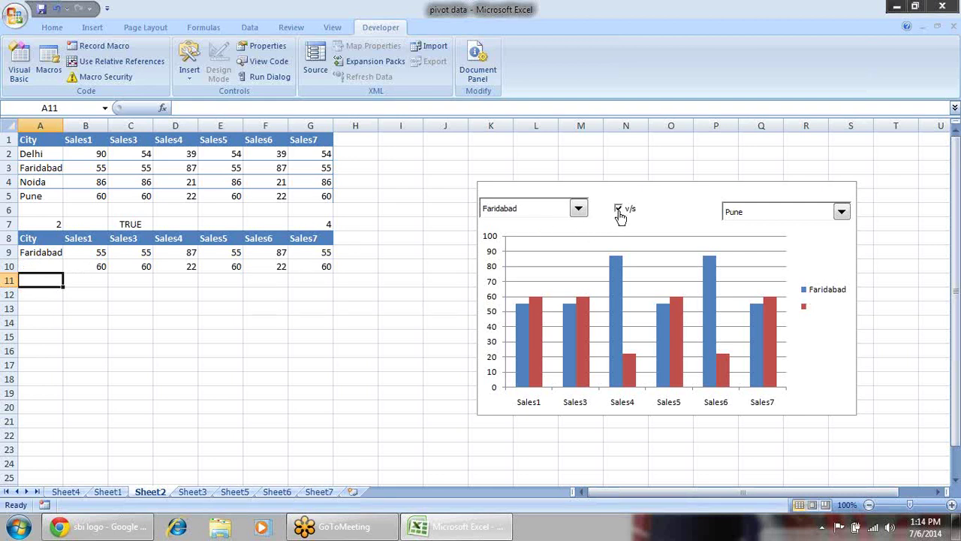
pyautogui.click(620, 211)
# - Rewrite A10 as =IF(NOT(C7),"",OFFSET($A$1,$G$7,0)) and copy the IF(NOT(C7),"", prefix
pyautogui.click(59, 264)
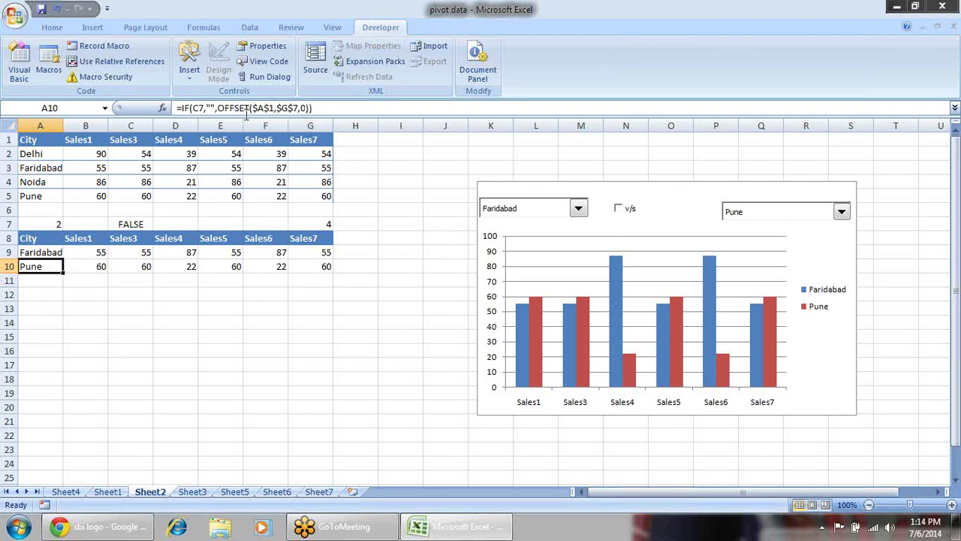
pyautogui.click(194, 108)
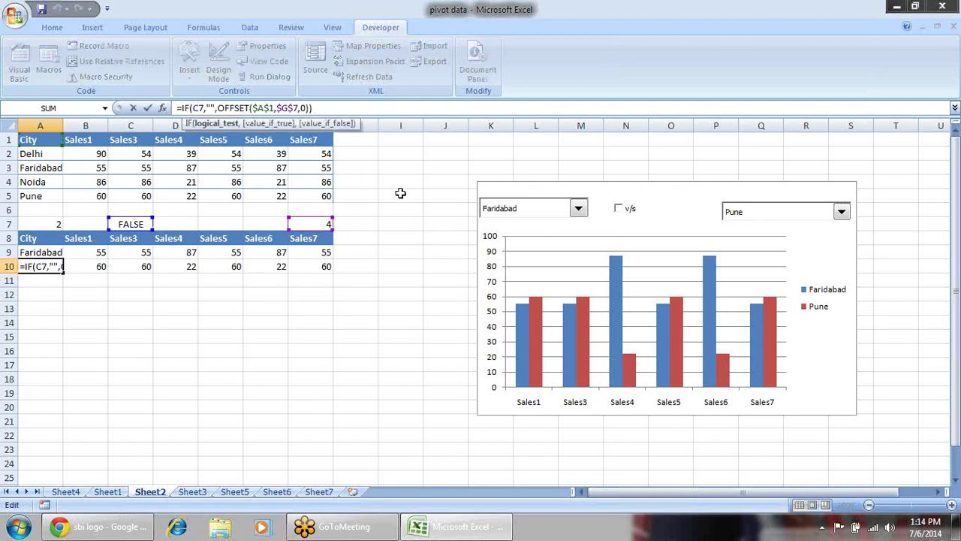
pyautogui.write('NOT(')
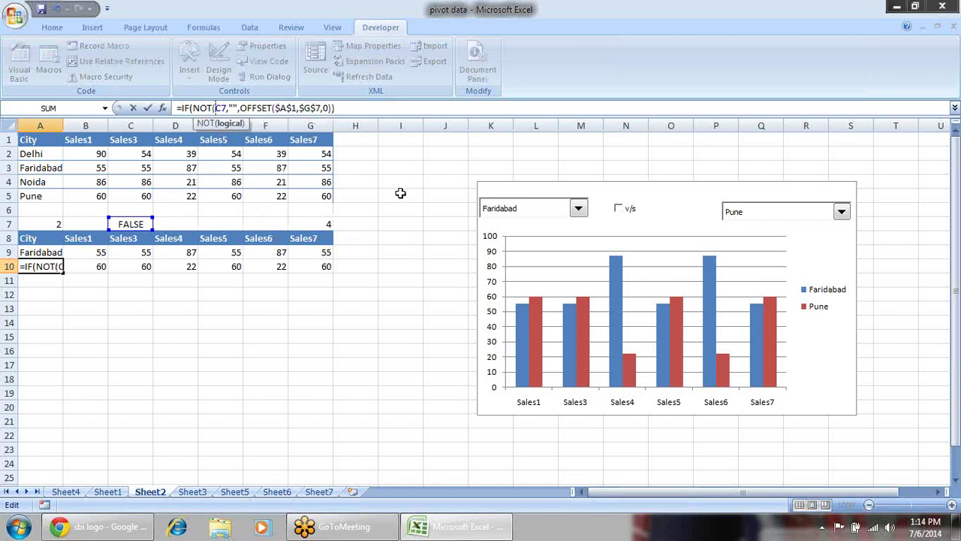
pyautogui.press('Right')
pyautogui.press('Right')
pyautogui.write(')')
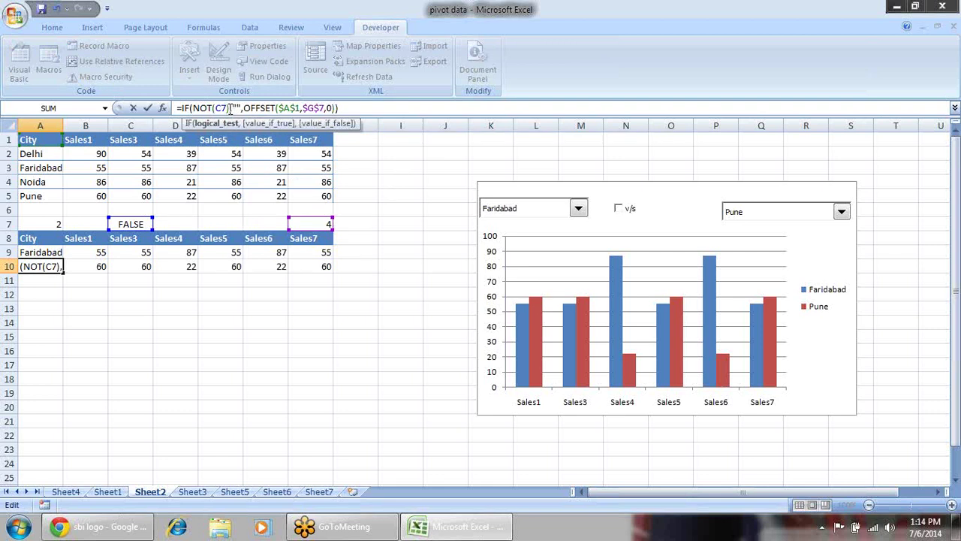
pyautogui.moveTo(232, 108); pyautogui.dragTo(172, 106)
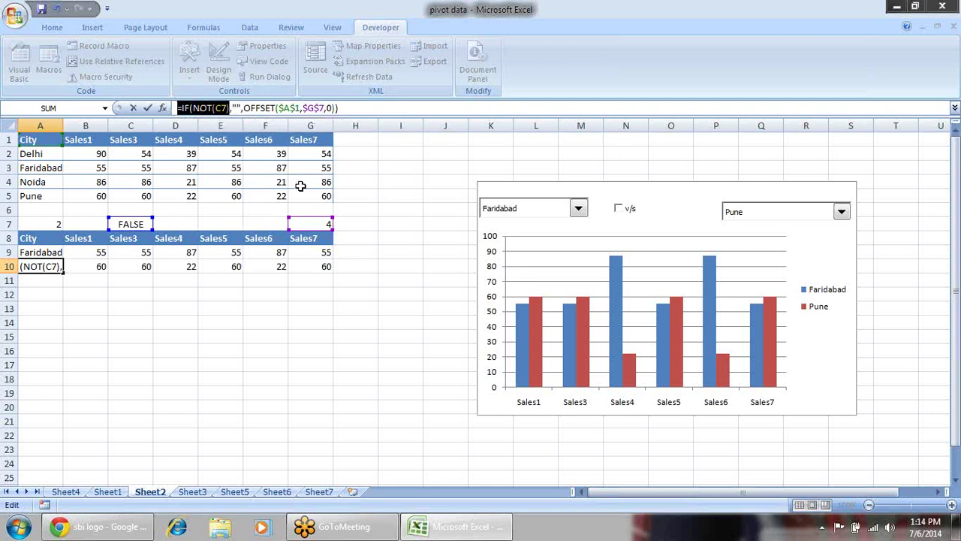
pyautogui.click(184, 108)
pyautogui.moveTo(185, 108); pyautogui.dragTo(248, 110)
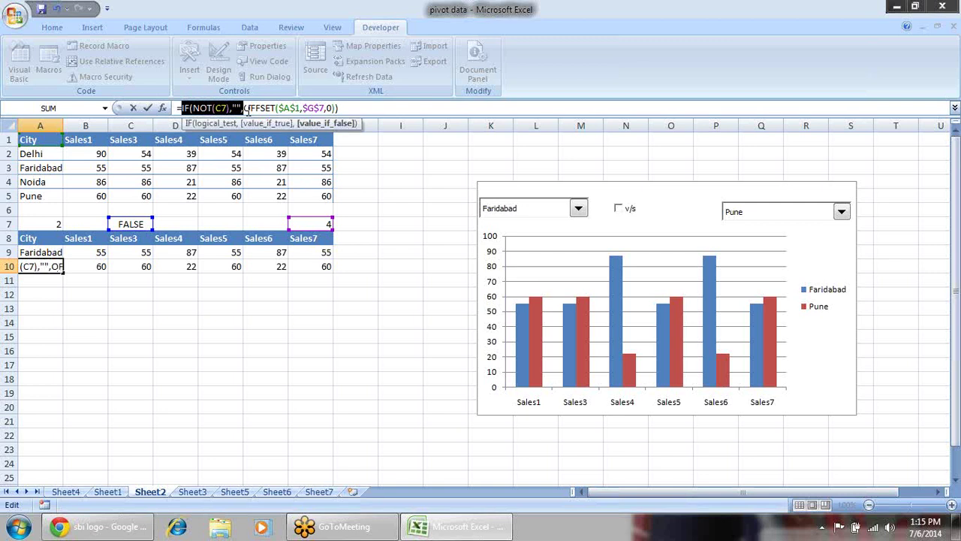
pyautogui.press('Return')
pyautogui.press('Return')
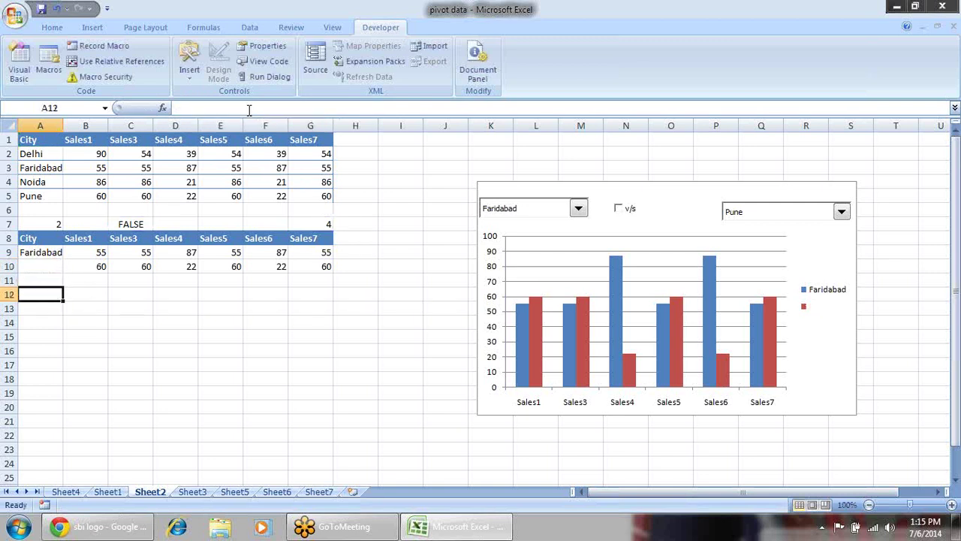
# - Toggle the v/s check box to test the formulas, ending ticked
pyautogui.click(624, 209)
pyautogui.click(624, 209)
pyautogui.click(626, 210)
pyautogui.click(625, 210)
pyautogui.click(625, 211)
# - Prefix the B10 and C10 formulas with IF(NOT(C7),"", and accept the corrections
pyautogui.click(101, 266)
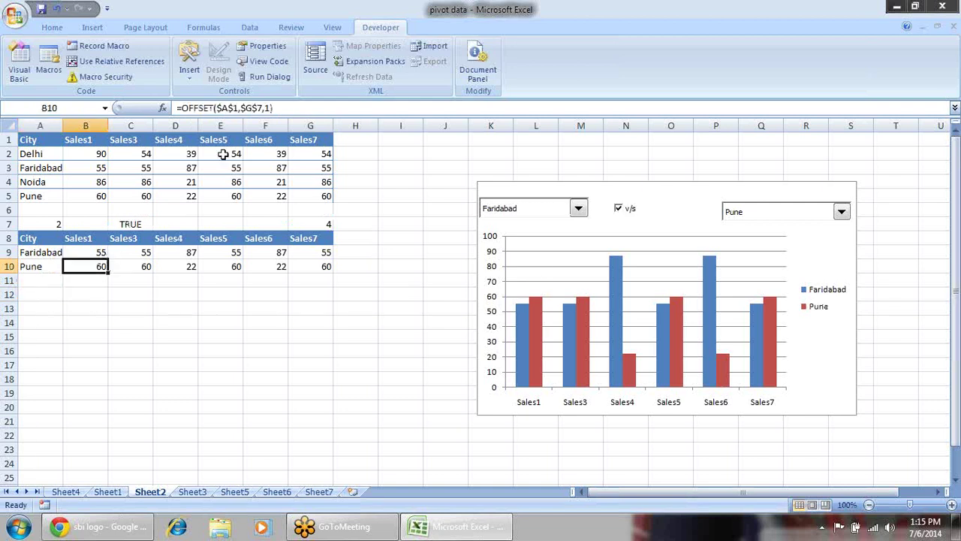
pyautogui.click(183, 107)
pyautogui.write('IF(NOT(C7),"",')
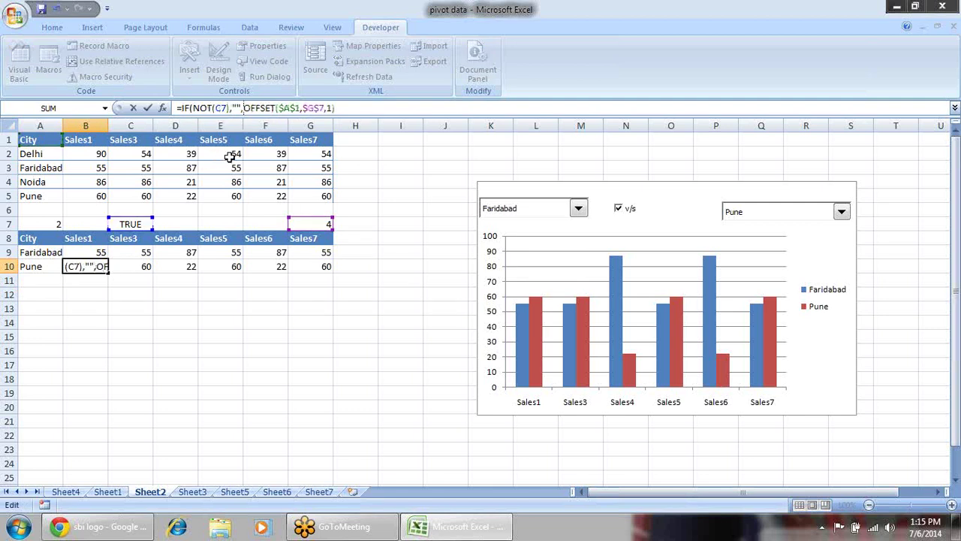
pyautogui.press('Return')
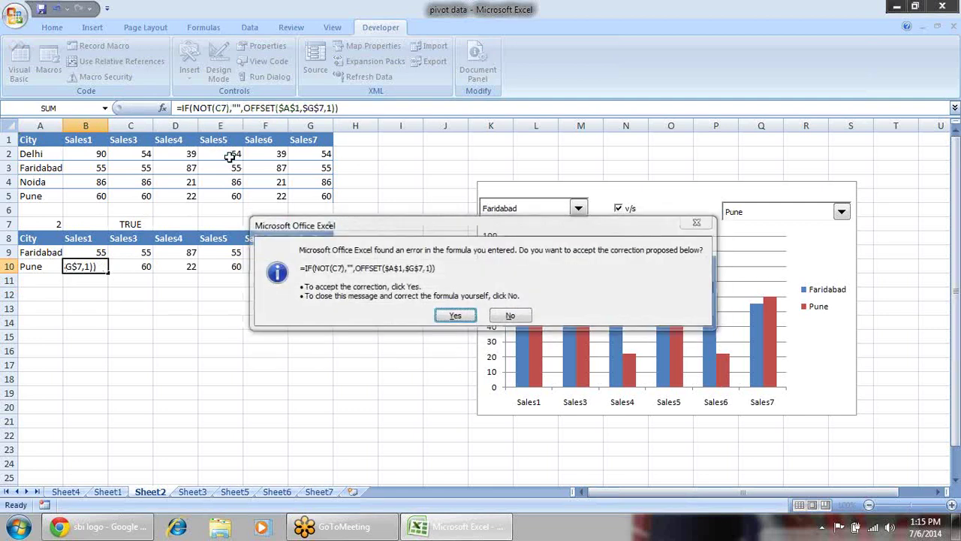
pyautogui.press('Return')
pyautogui.click(136, 264)
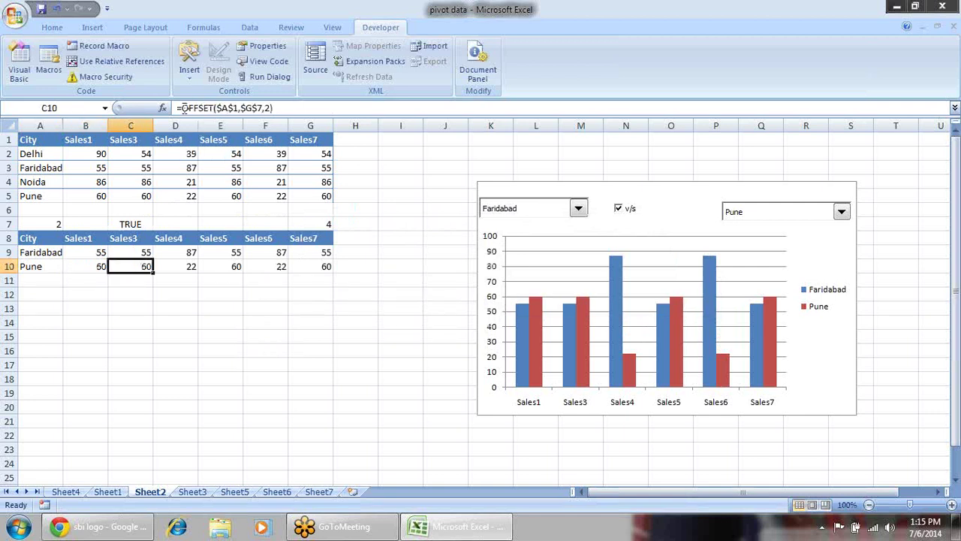
pyautogui.click(182, 108)
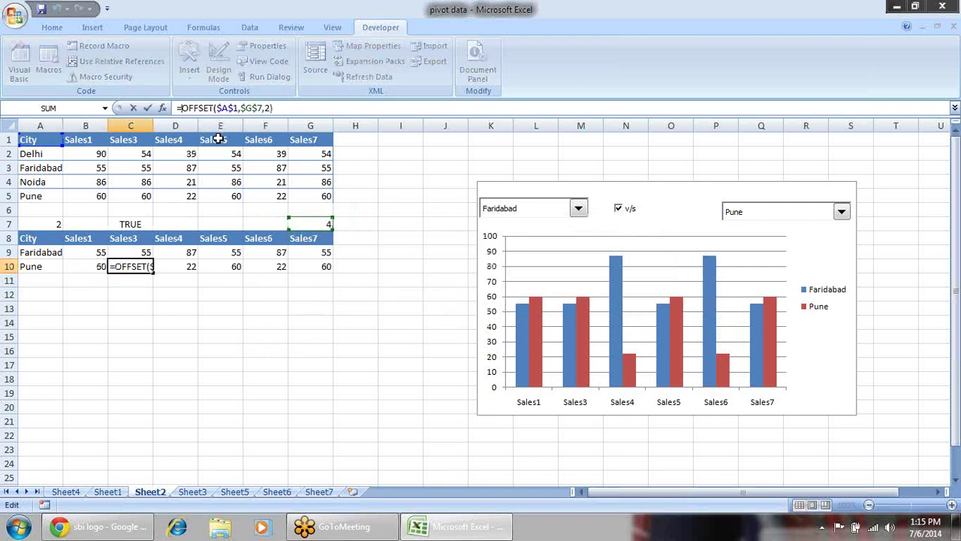
pyautogui.write('IF(NOT(C7),"",')
pyautogui.press('Return')
pyautogui.press('Return')
# - Add the same IF(NOT(C7),"", condition to the D10 and E10 formulas
pyautogui.click(189, 263)
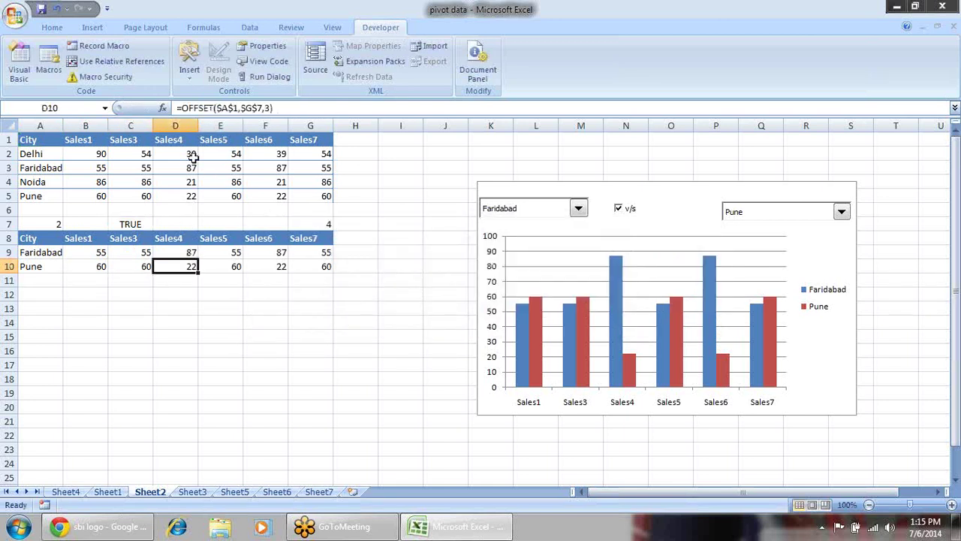
pyautogui.click(181, 108)
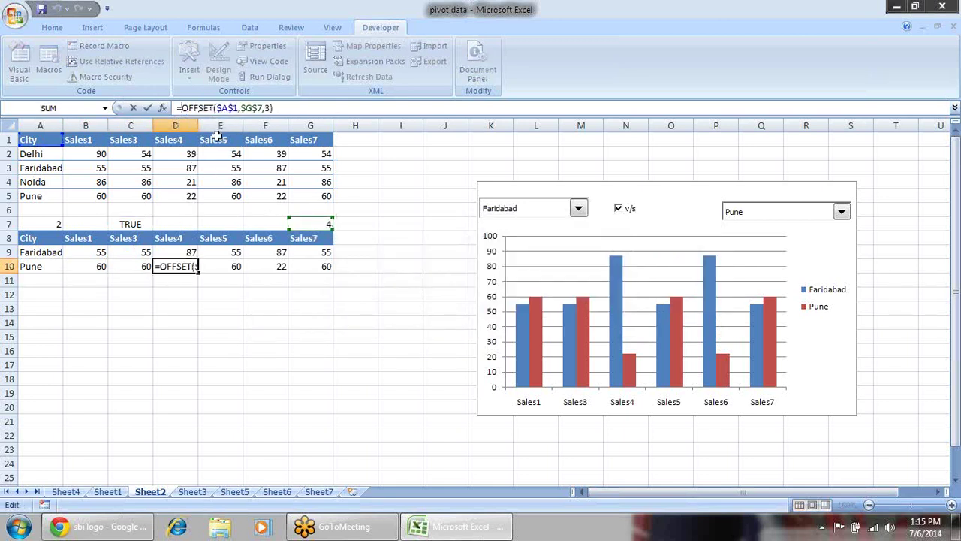
pyautogui.write('IF(NOT(C7),"",')
pyautogui.press('Return')
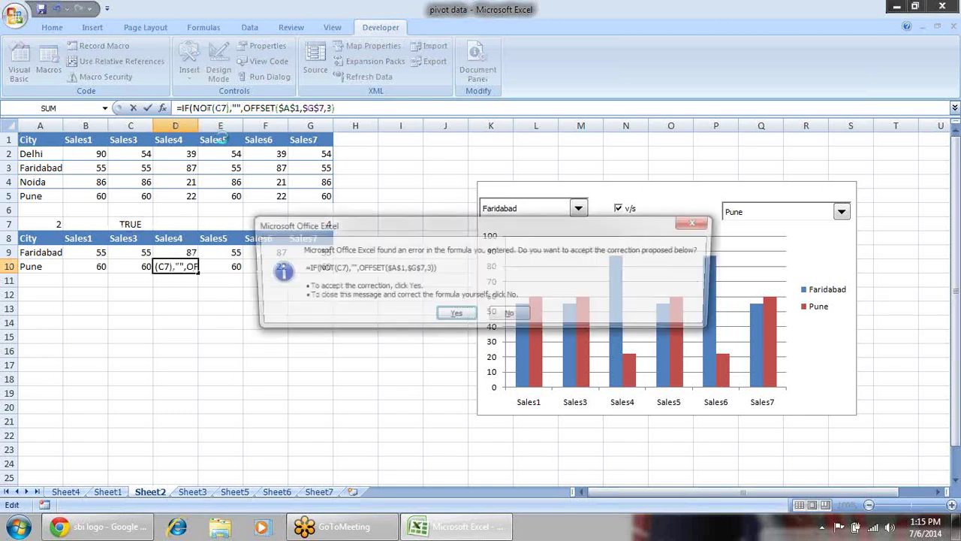
pyautogui.press('Return')
pyautogui.click(230, 265)
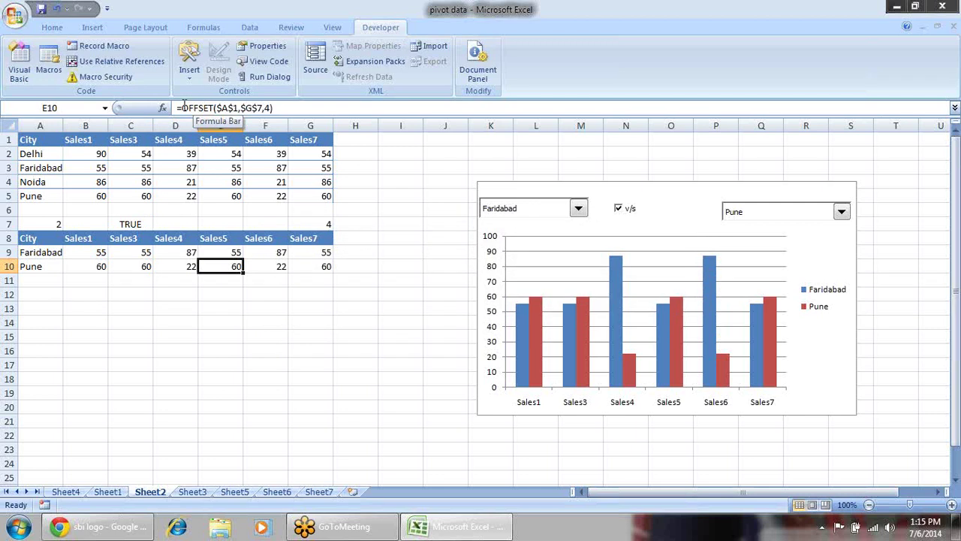
pyautogui.click(180, 108)
pyautogui.write('IF(NOT(C7),"",')
pyautogui.press('Return')
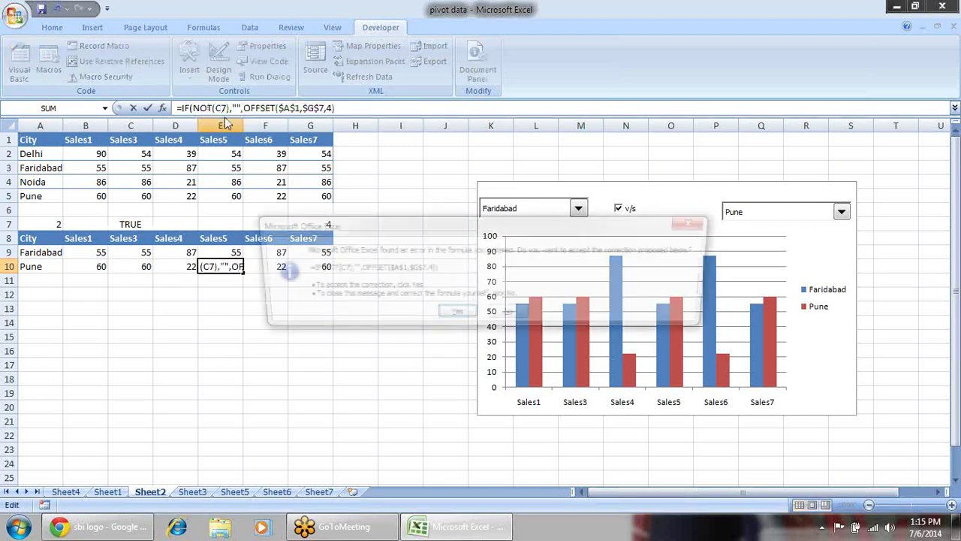
pyautogui.press('Return')
# - Add the condition to F10 and G10, then untick v/s so Pune's bars disappear
pyautogui.click(235, 263)
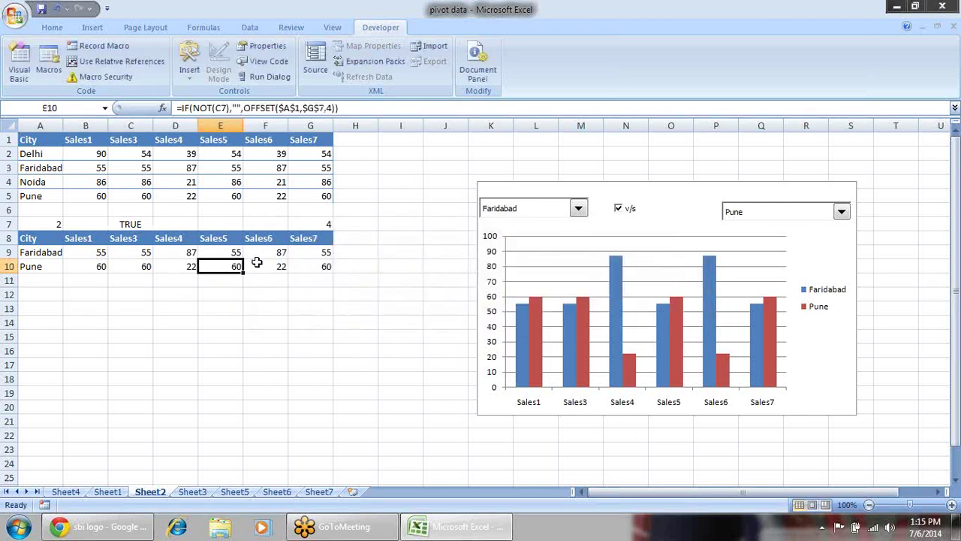
pyautogui.click(254, 263)
pyautogui.click(179, 107)
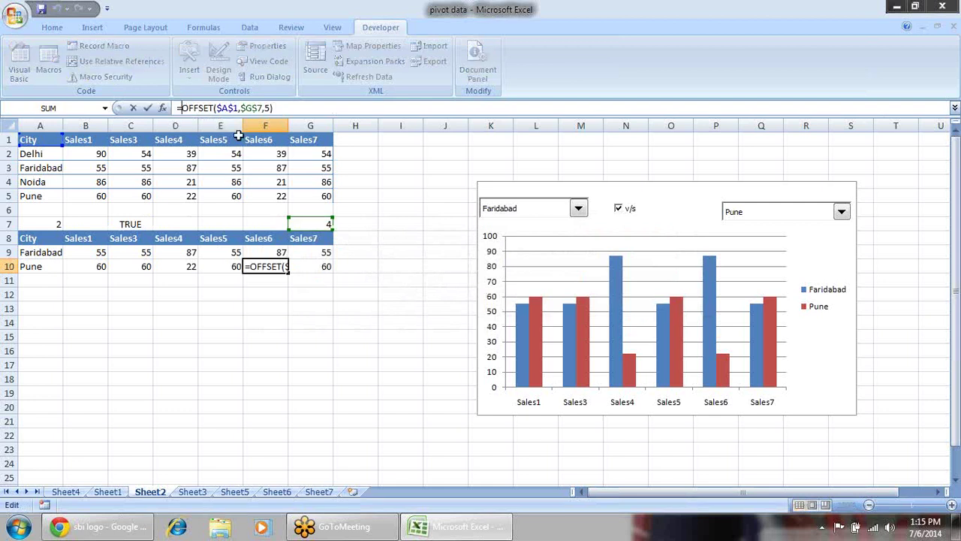
pyautogui.write('IF(NOT(C7),"",')
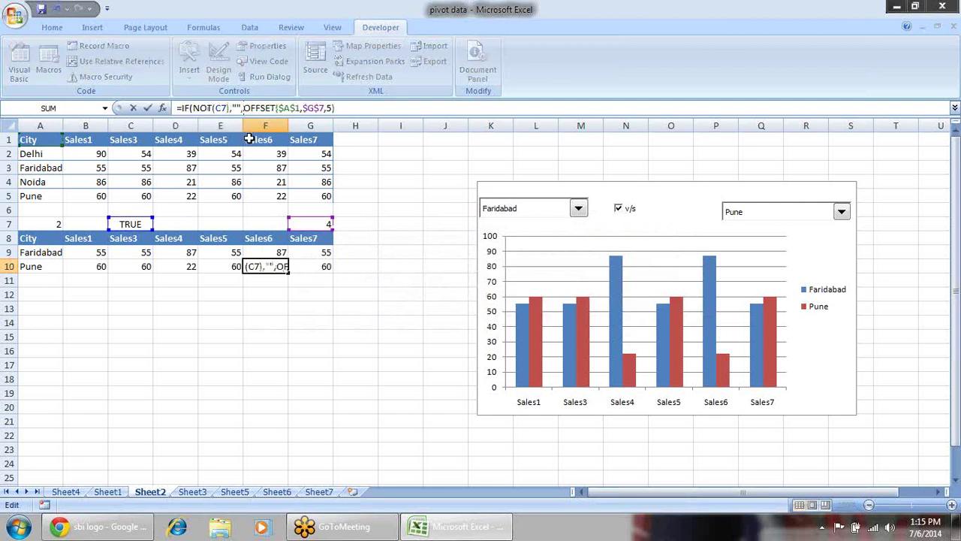
pyautogui.press('Tab')
pyautogui.press('Return')
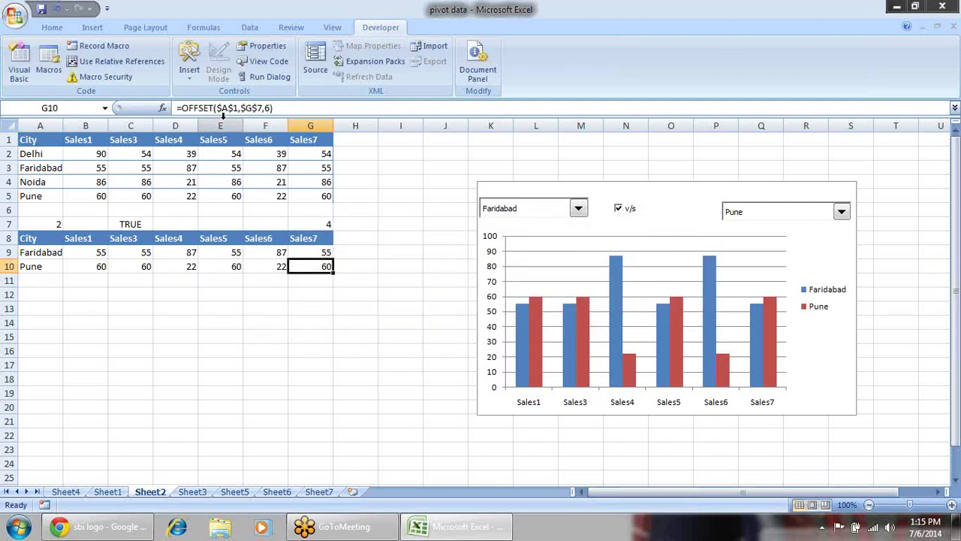
pyautogui.click(180, 108)
pyautogui.write('IF(NOT(C7),"",')
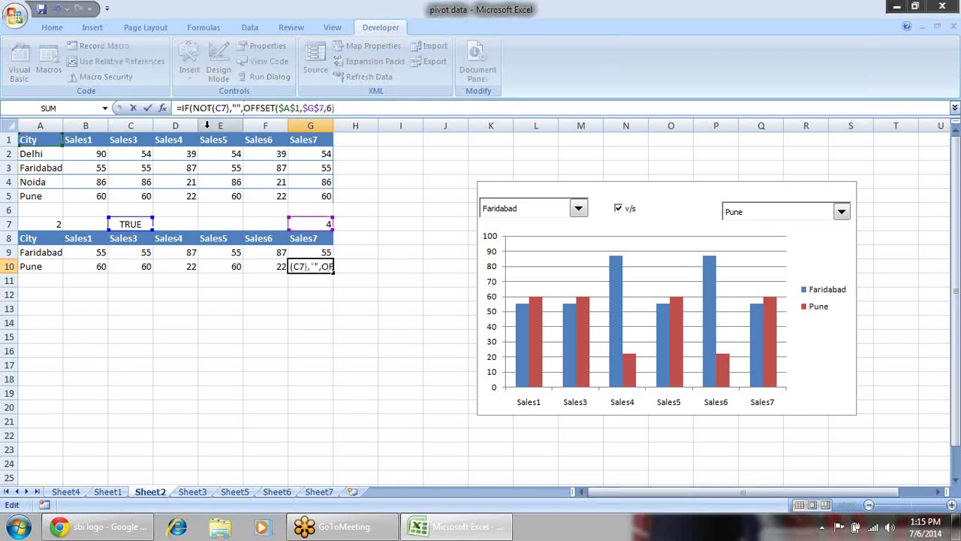
pyautogui.press('Tab')
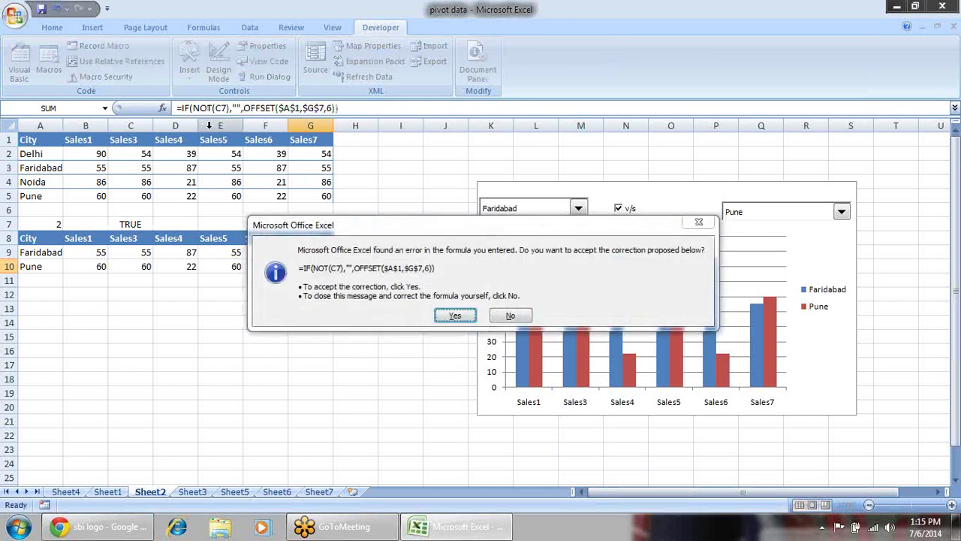
pyautogui.press('Return')
pyautogui.click(661, 167)
pyautogui.click(620, 209)
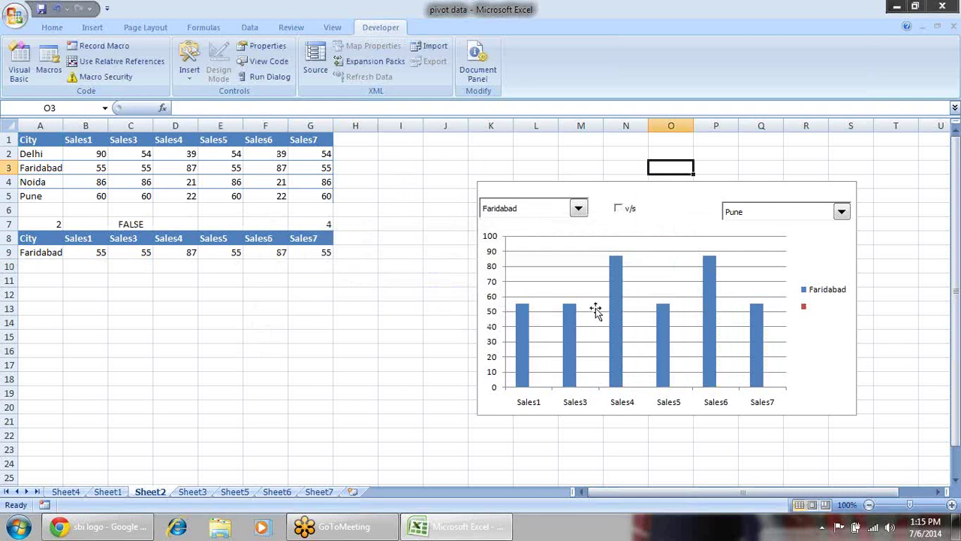
# - Toggle v/s on and off twice, then choose Faridabad as the second city
pyautogui.click(628, 214)
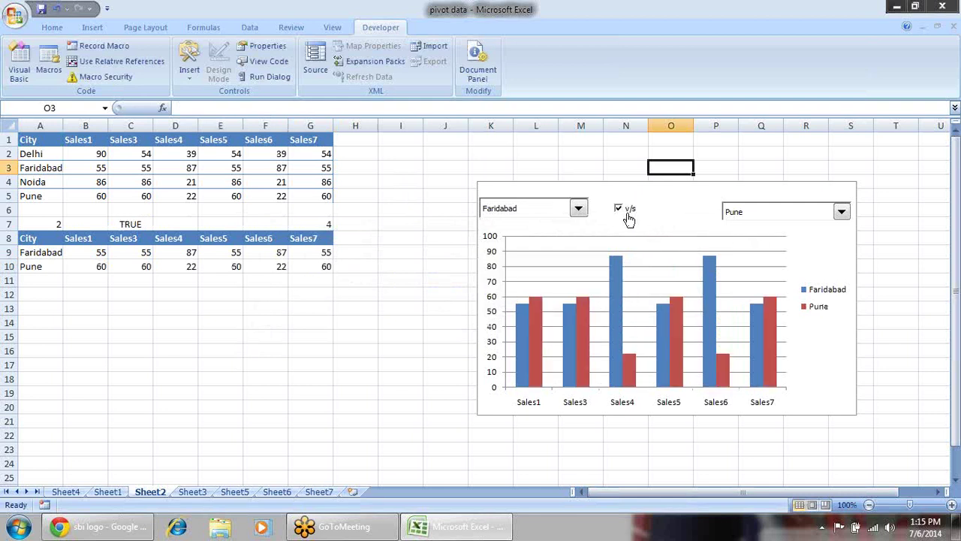
pyautogui.click(628, 216)
pyautogui.click(624, 210)
pyautogui.click(638, 216)
pyautogui.click(842, 213)
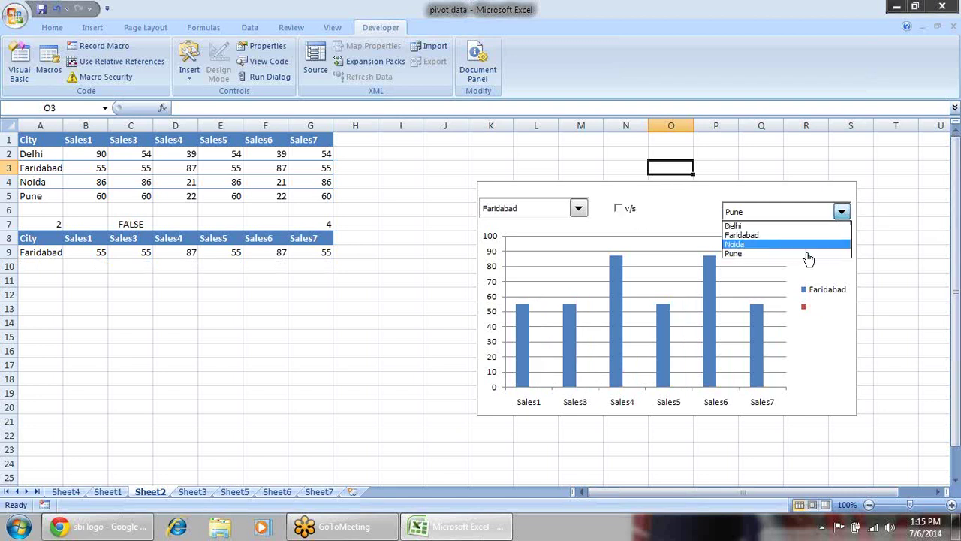
pyautogui.click(803, 239)
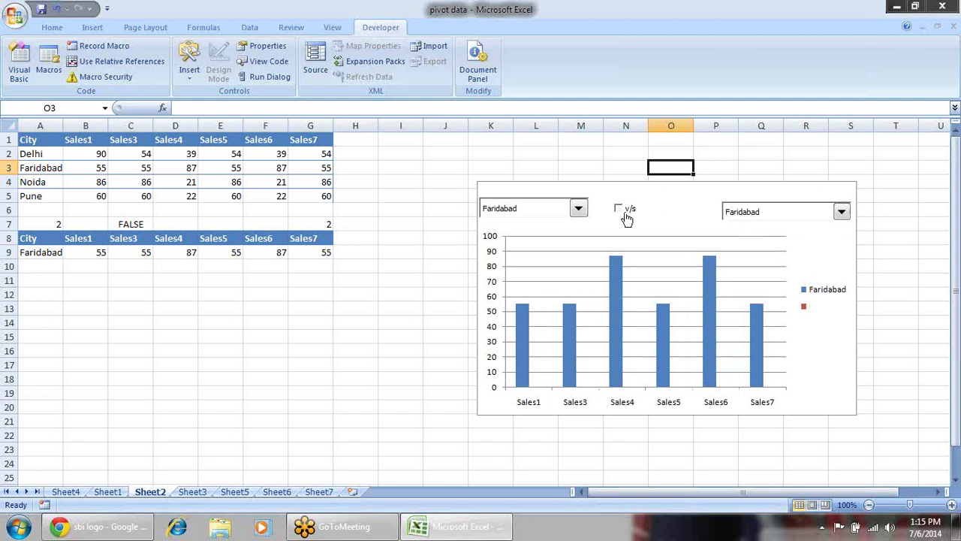
# - With v/s ticked, switch the second city to Noida and back to Faridabad
pyautogui.click(622, 211)
pyautogui.click(842, 213)
pyautogui.click(815, 244)
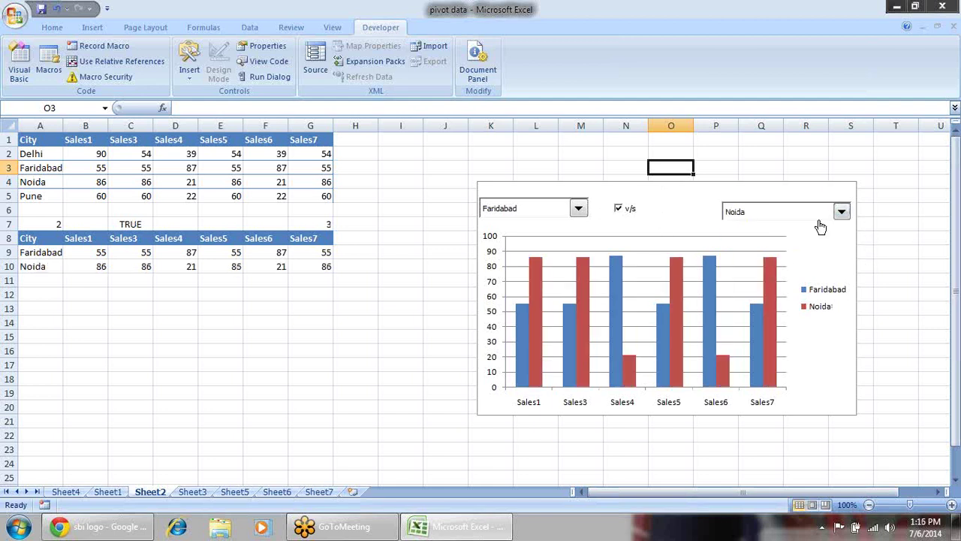
pyautogui.click(841, 214)
pyautogui.click(800, 235)
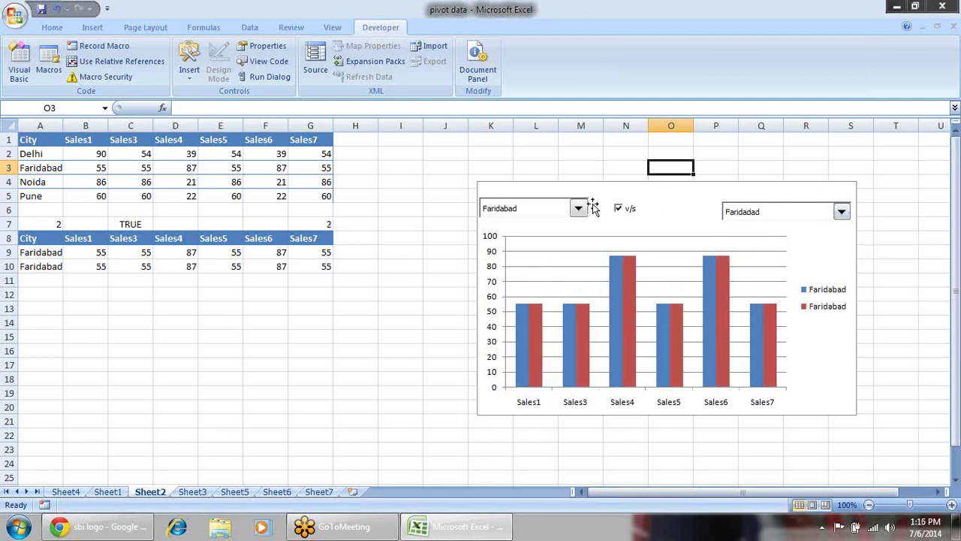
# - Toggle v/s off and on, ending ticked, and dismiss the second drop-down's context menu
pyautogui.click(625, 209)
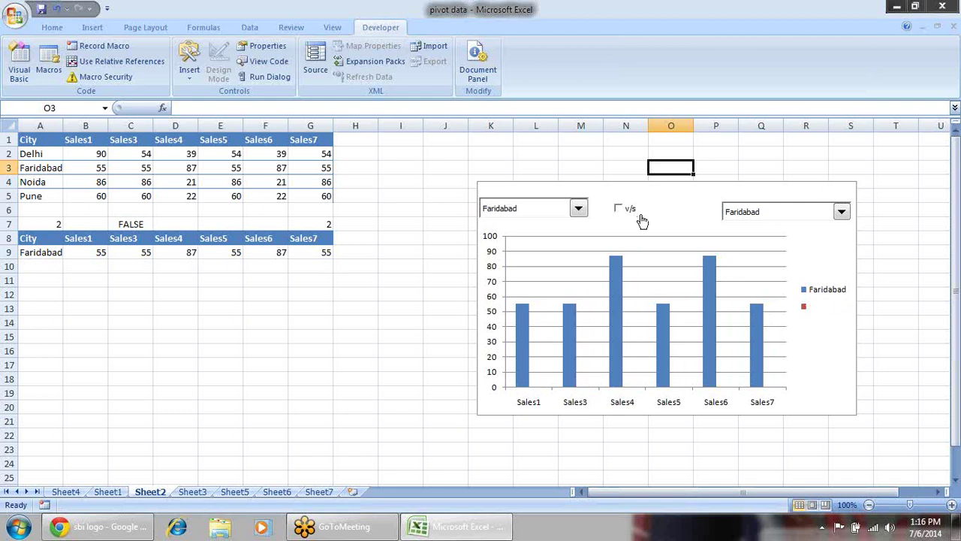
pyautogui.click(620, 209)
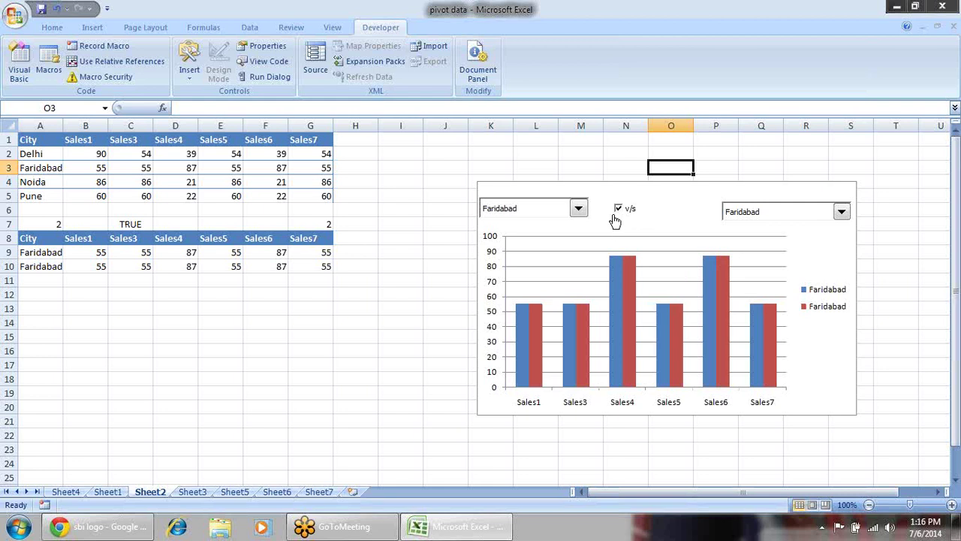
pyautogui.click(626, 214)
pyautogui.click(626, 214)
pyautogui.rightClick(795, 211)
pyautogui.press('Escape')
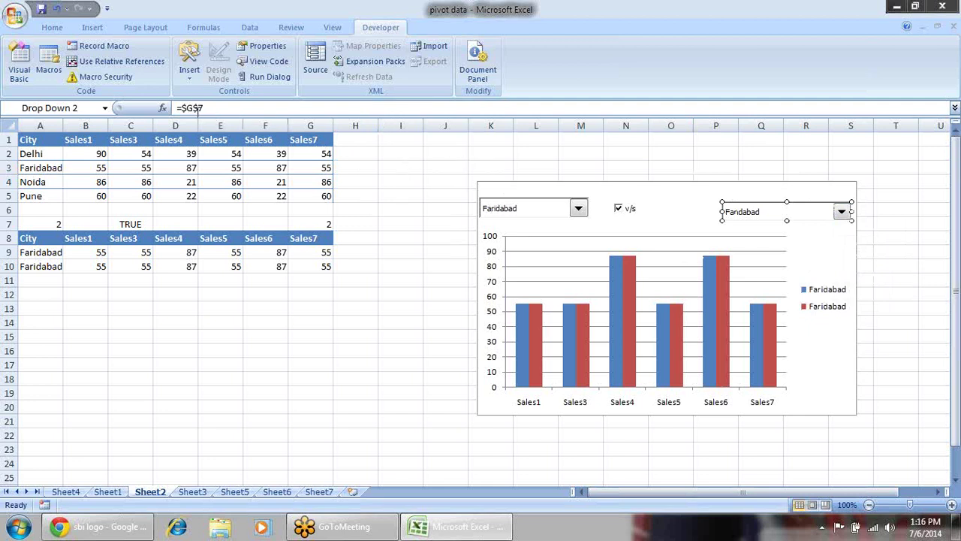
# - Draw a list box at the chart's lower right and open its Format Control settings
pyautogui.click(189, 64)
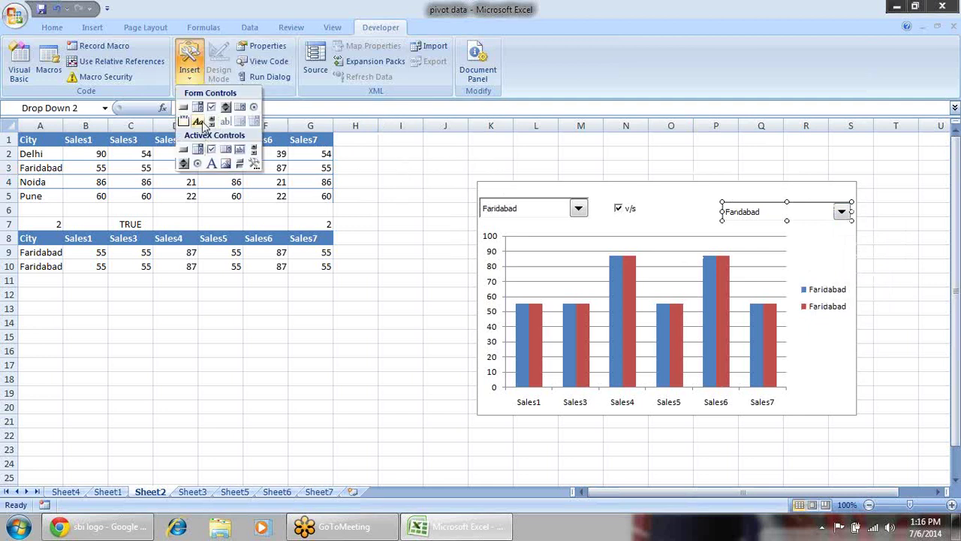
pyautogui.click(198, 107)
pyautogui.click(191, 68)
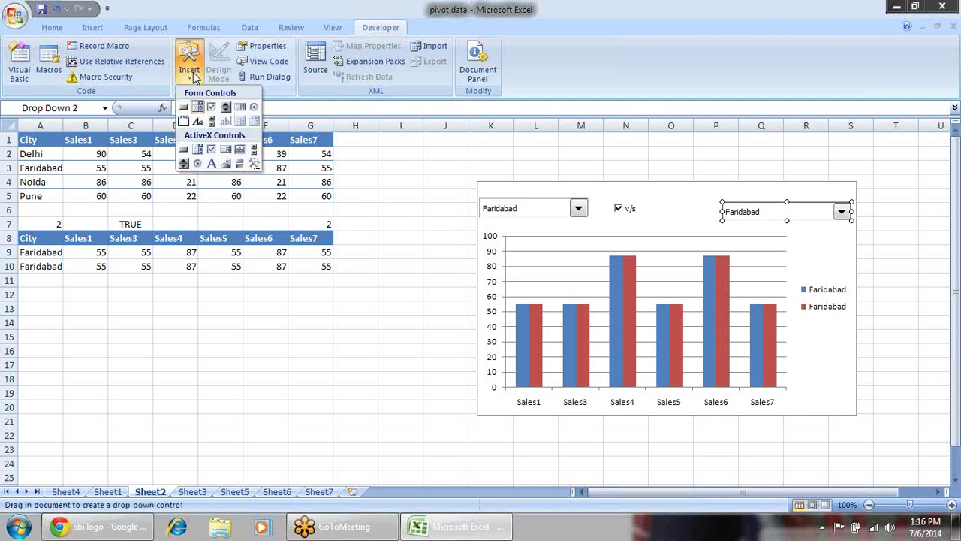
pyautogui.click(239, 107)
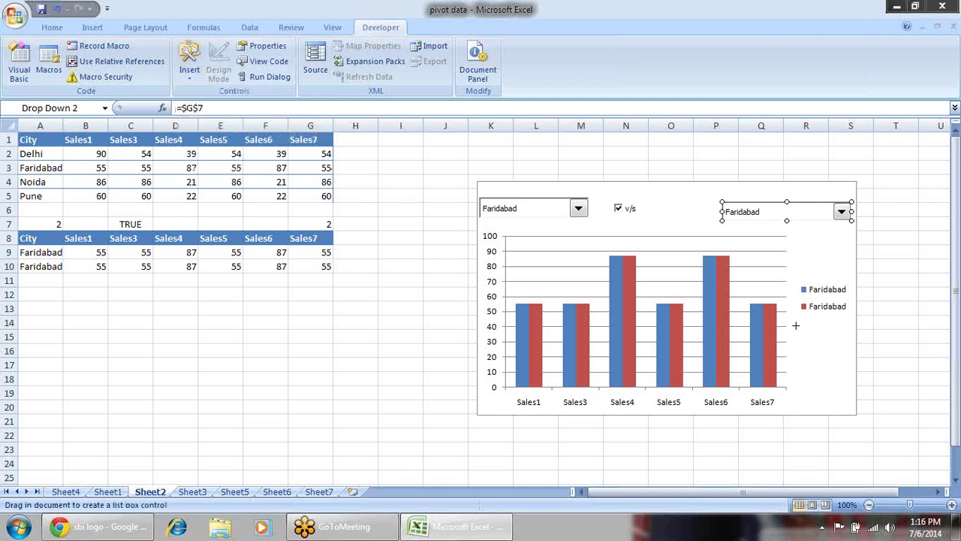
pyautogui.moveTo(850, 387); pyautogui.dragTo(850, 407)
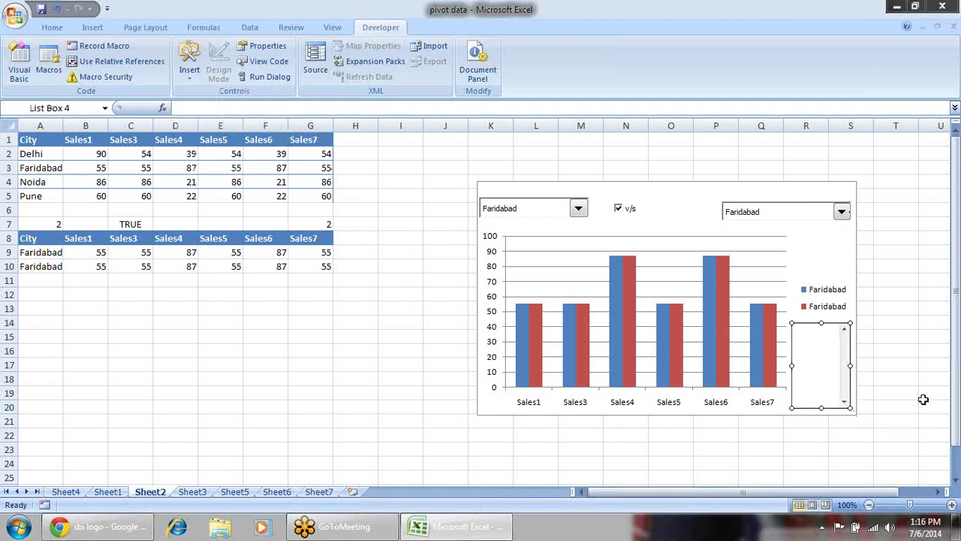
pyautogui.rightClick(840, 340)
pyautogui.click(888, 446)
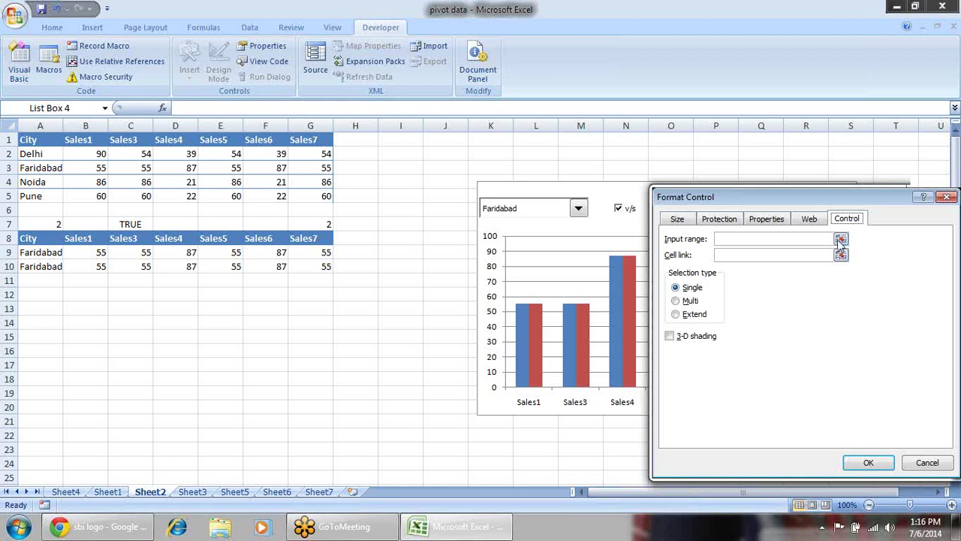
# - Enter =TRANSPOSE(B1:G1) as an array formula starting in cell I2
pyautogui.press('Escape')
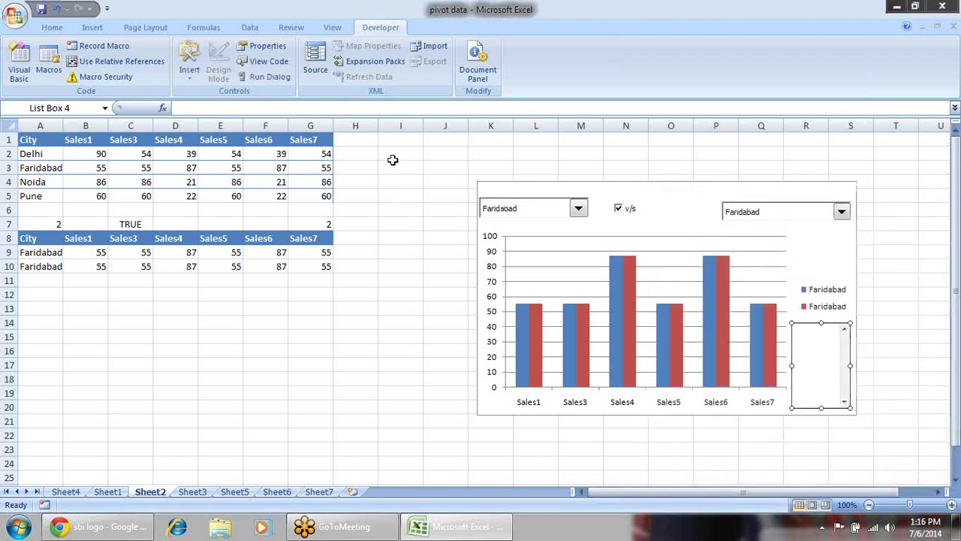
pyautogui.click(399, 151)
pyautogui.write('=tra')
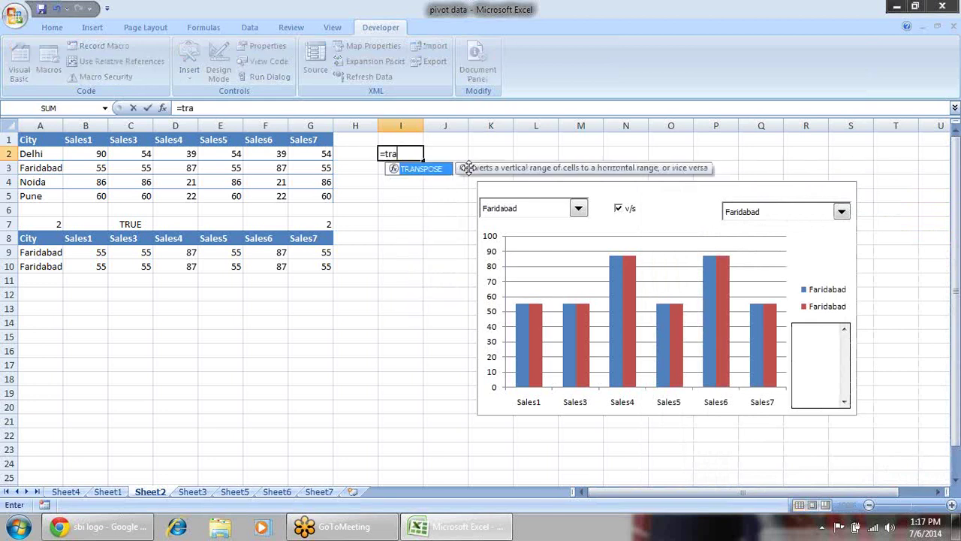
pyautogui.press('Tab')
pyautogui.moveTo(72, 140); pyautogui.dragTo(319, 140)
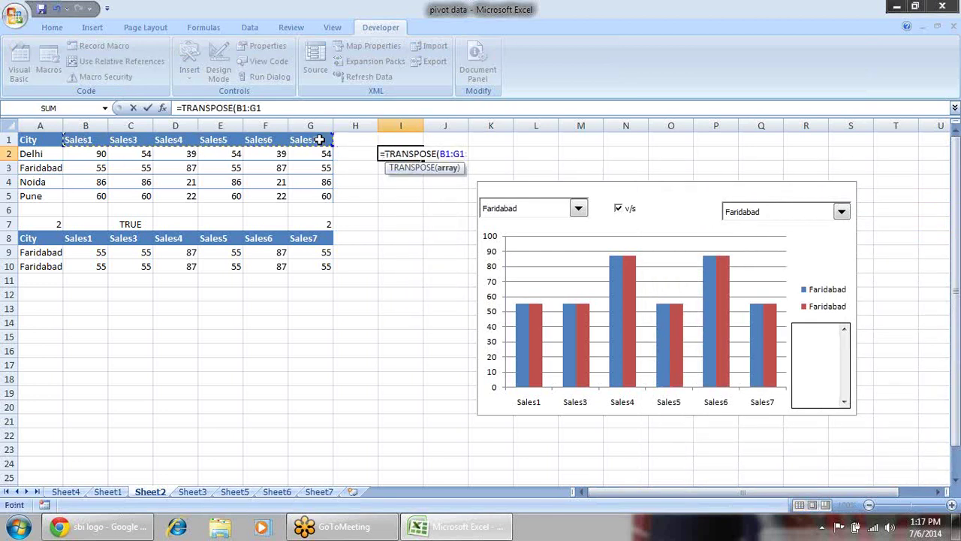
pyautogui.write(')')
pyautogui.hotkey('ctrl', 'shift', 'Return')
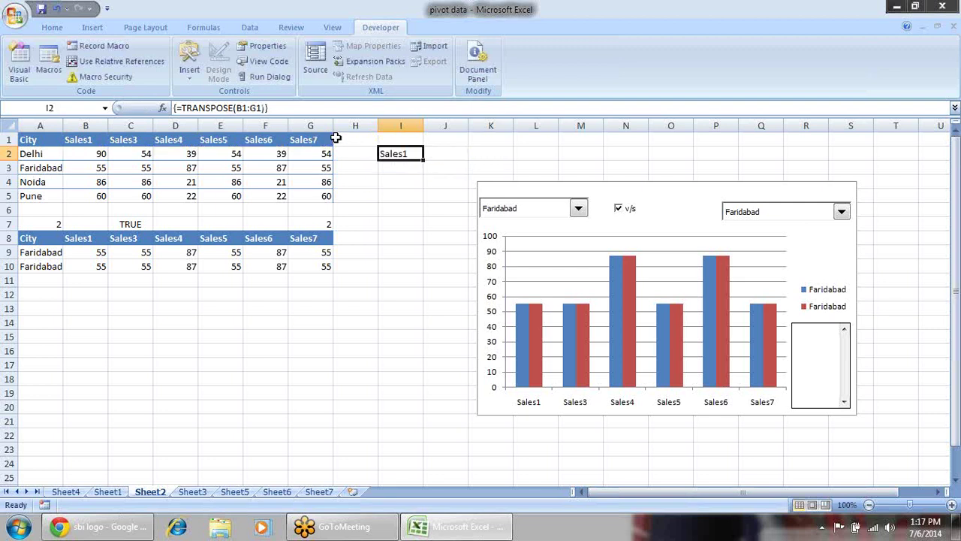
# - Re-enter the TRANSPOSE array over I2:I8, then resize it to I2:I7
pyautogui.moveTo(403, 158); pyautogui.dragTo(408, 239)
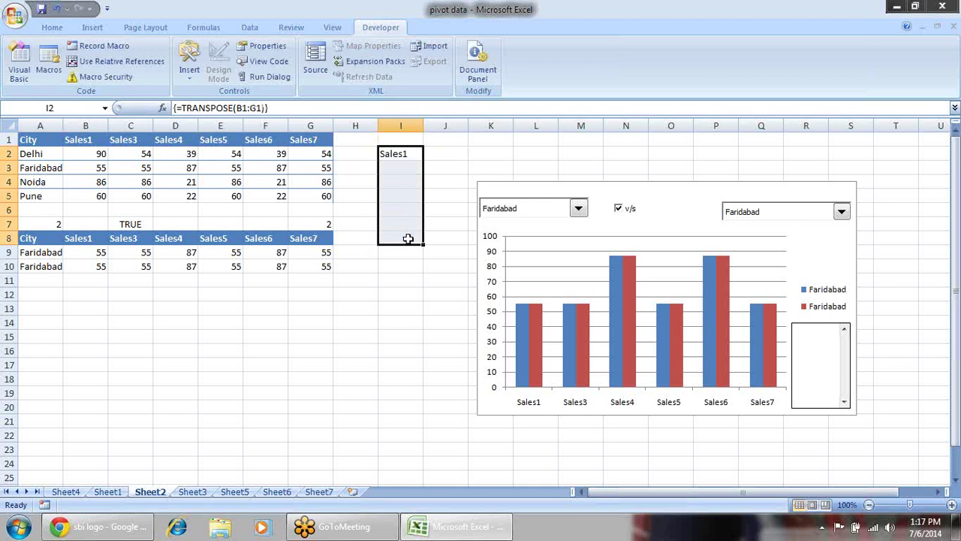
pyautogui.press('F2')
pyautogui.hotkey('ctrl', 'shift', 'Return')
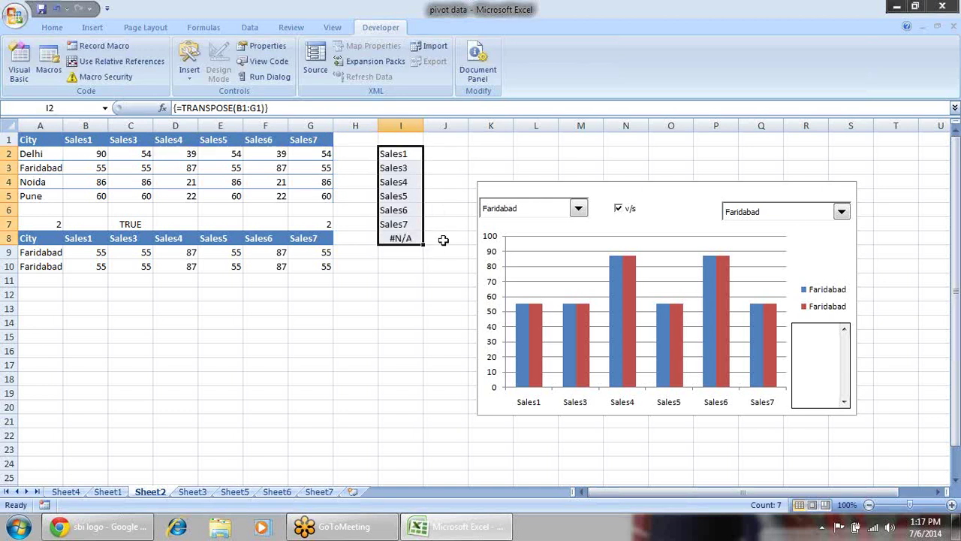
pyautogui.moveTo(387, 153); pyautogui.dragTo(395, 221)
pyautogui.press('F2')
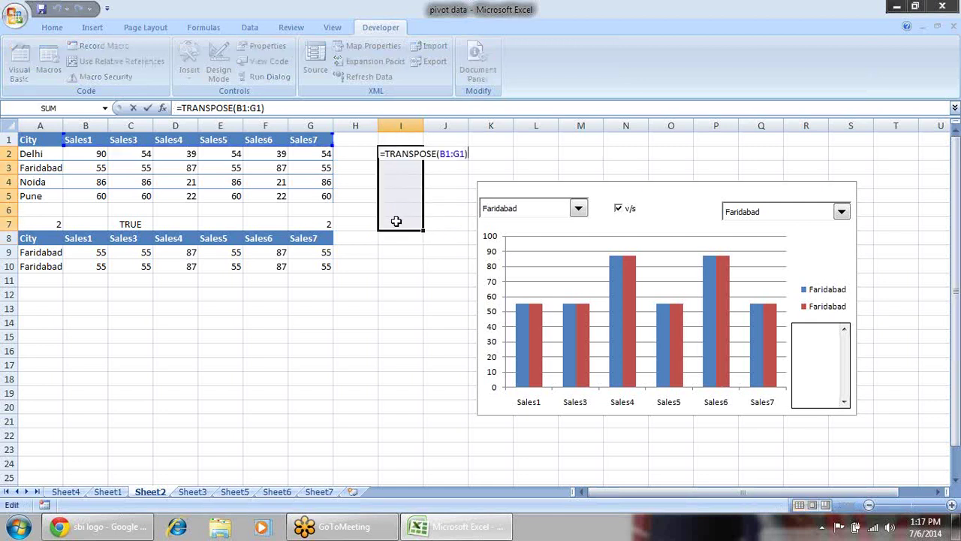
pyautogui.hotkey('ctrl', 'shift', 'Return')
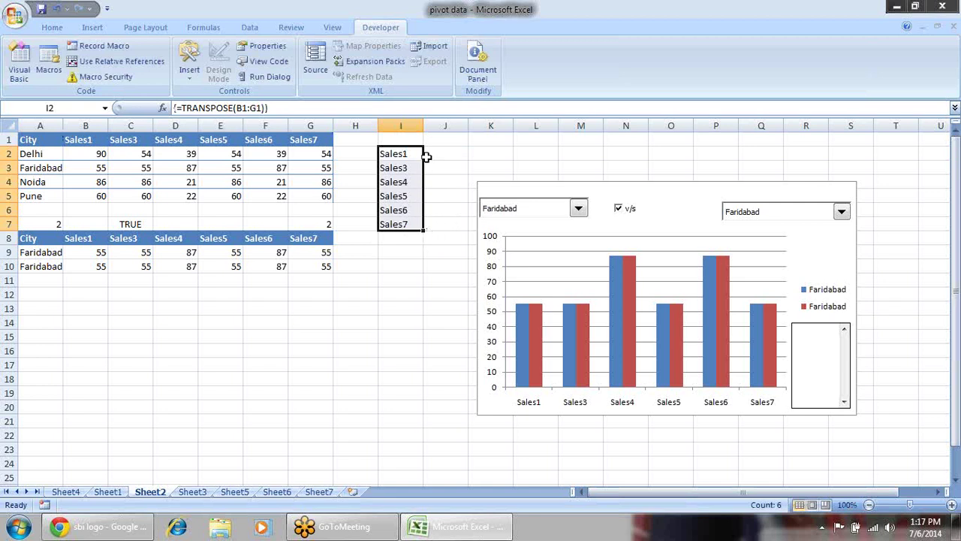
pyautogui.moveTo(381, 153); pyautogui.dragTo(395, 224)
# - Set the list box's input range to $I$2:$I$7 and its cell link to $B$7
pyautogui.rightClick(831, 331)
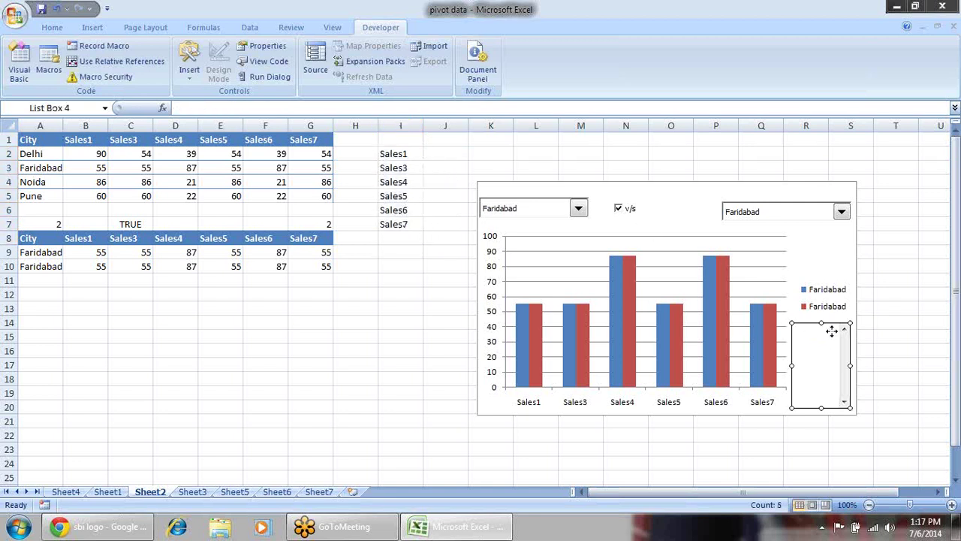
pyautogui.click(886, 435)
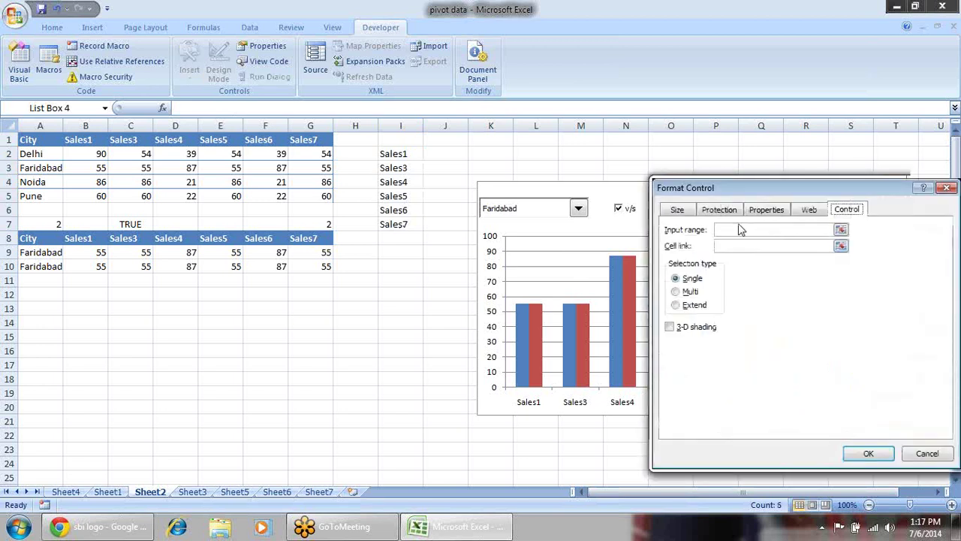
pyautogui.click(842, 228)
pyautogui.moveTo(387, 153); pyautogui.dragTo(388, 223)
pyautogui.press('Return')
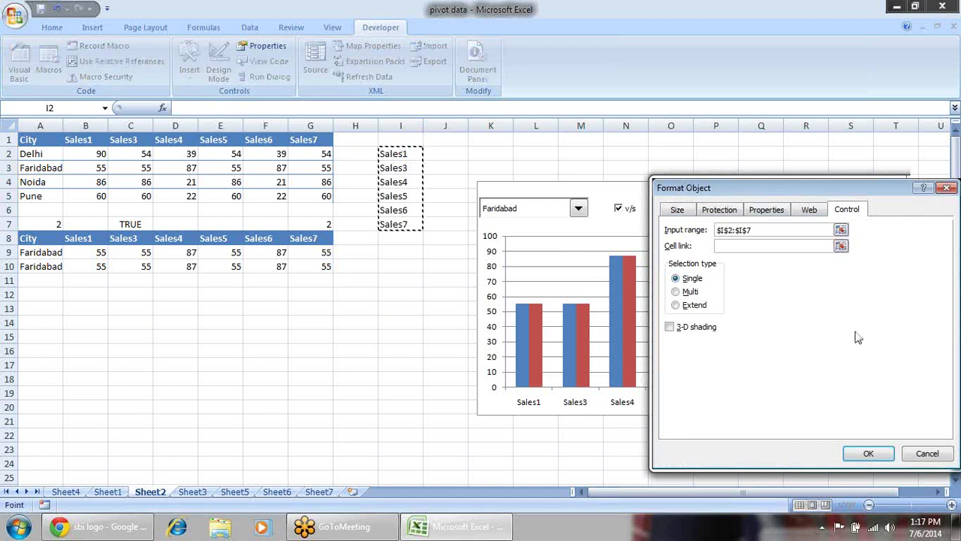
pyautogui.click(840, 246)
pyautogui.click(86, 223)
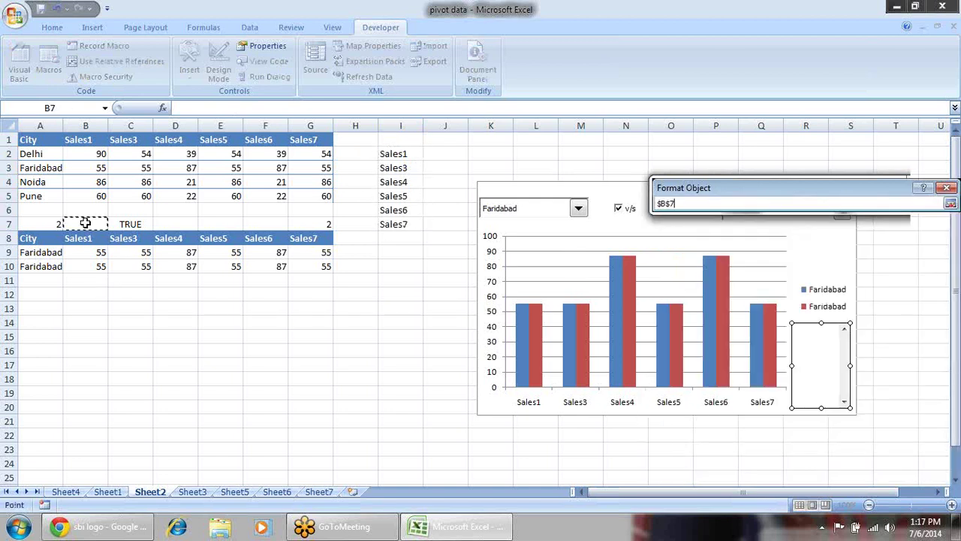
pyautogui.press('Return')
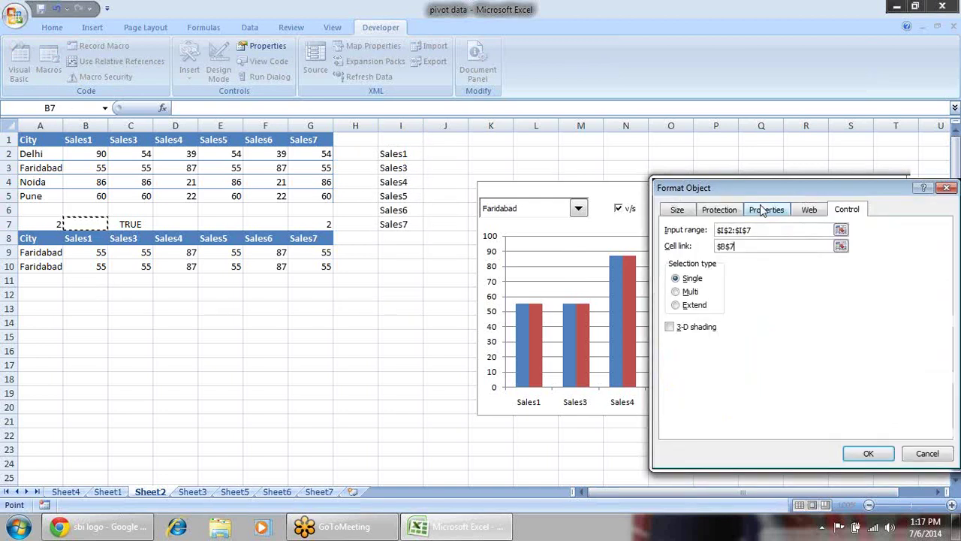
pyautogui.click(870, 453)
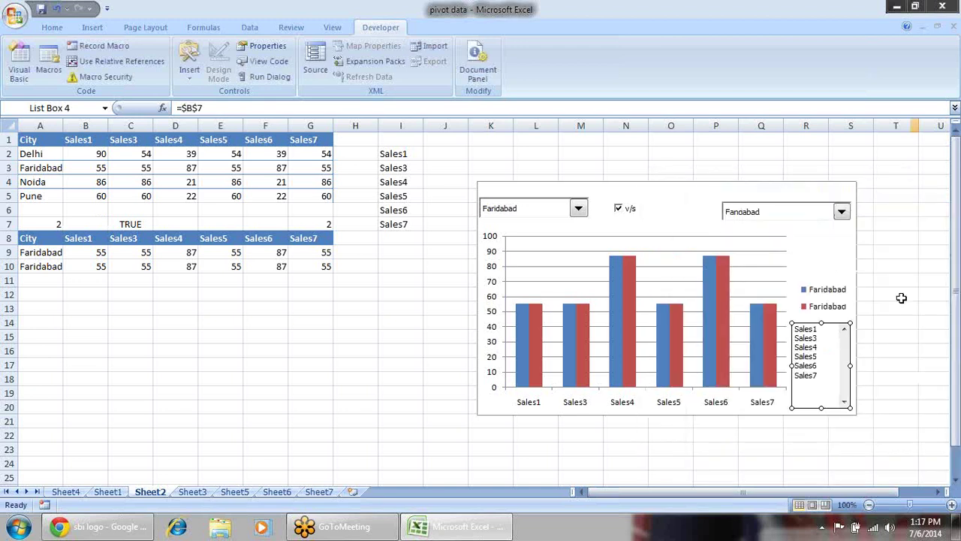
# - Test the list box by picking several sales entries, ending on Sales6
pyautogui.click(897, 295)
pyautogui.click(805, 338)
pyautogui.click(805, 348)
pyautogui.click(806, 365)
pyautogui.click(805, 329)
pyautogui.click(805, 346)
pyautogui.click(806, 365)
pyautogui.click(805, 375)
pyautogui.click(806, 328)
pyautogui.click(807, 347)
pyautogui.click(808, 366)
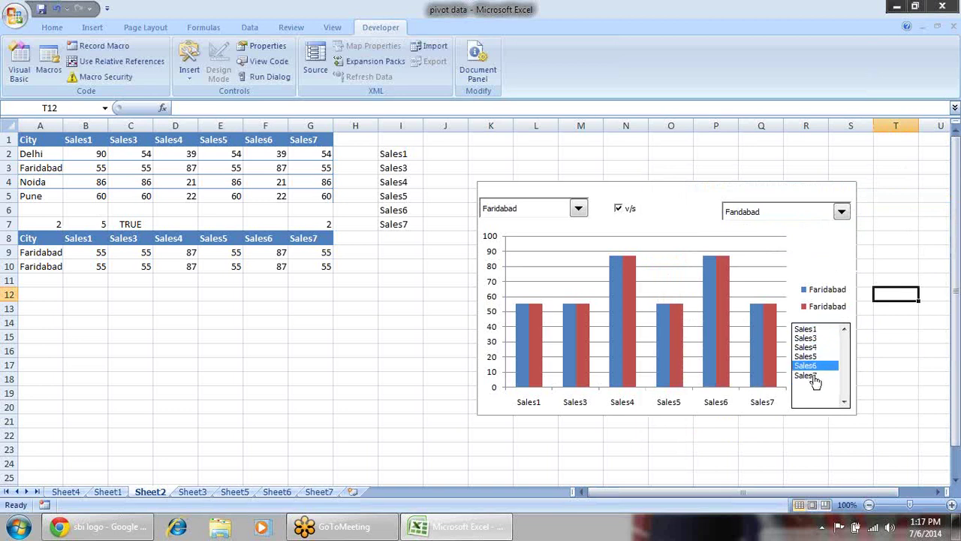
# - Check the formulas in B9 and A9, then select the red Faridabad chart series
pyautogui.click(78, 253)
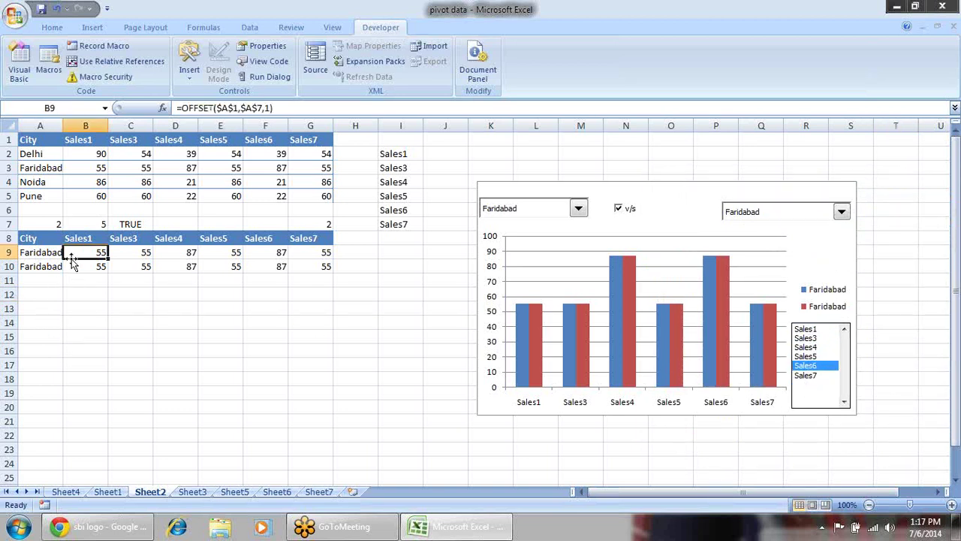
pyautogui.click(55, 253)
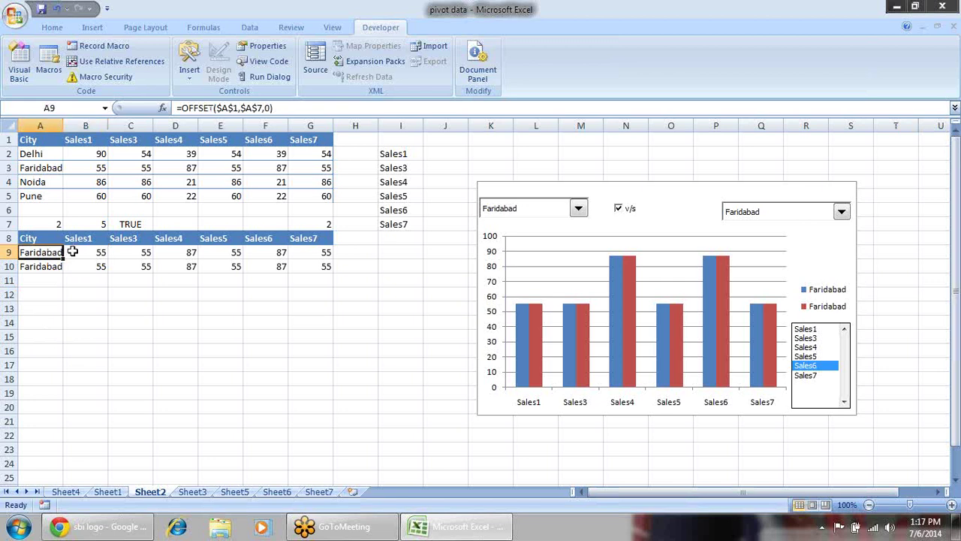
pyautogui.click(90, 251)
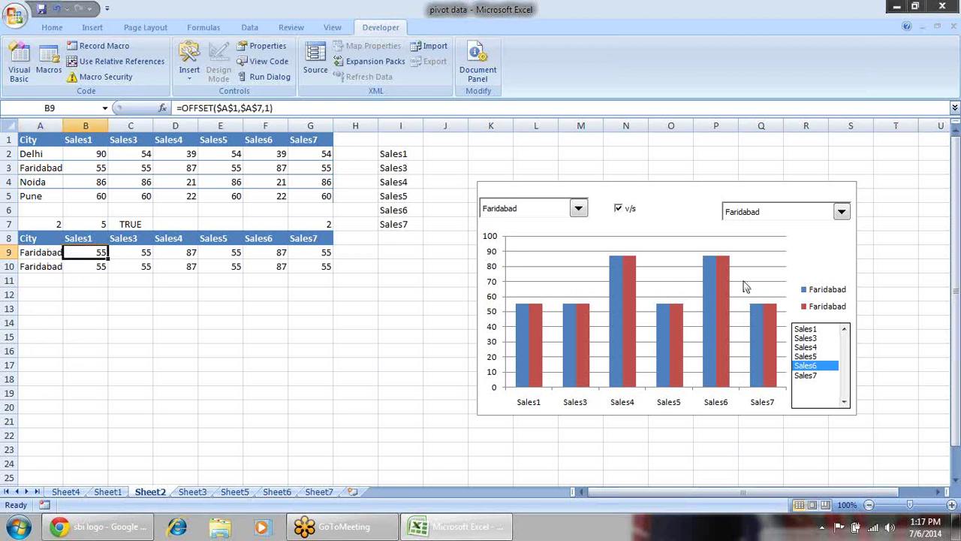
pyautogui.click(636, 274)
# - Limit the red series to B8 and B10 and the blue series to B8 and B9
pyautogui.moveTo(335, 239); pyautogui.dragTo(128, 244)
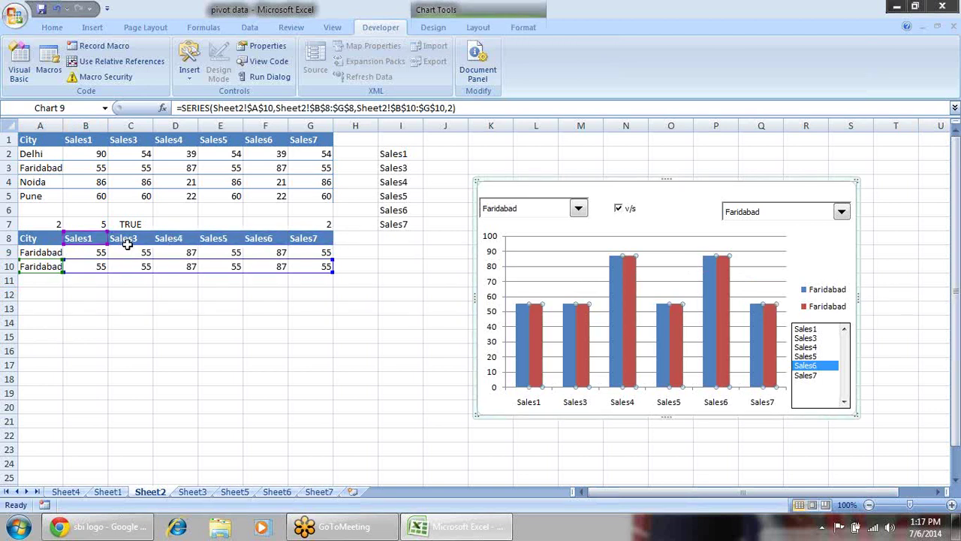
pyautogui.moveTo(332, 273); pyautogui.dragTo(108, 271)
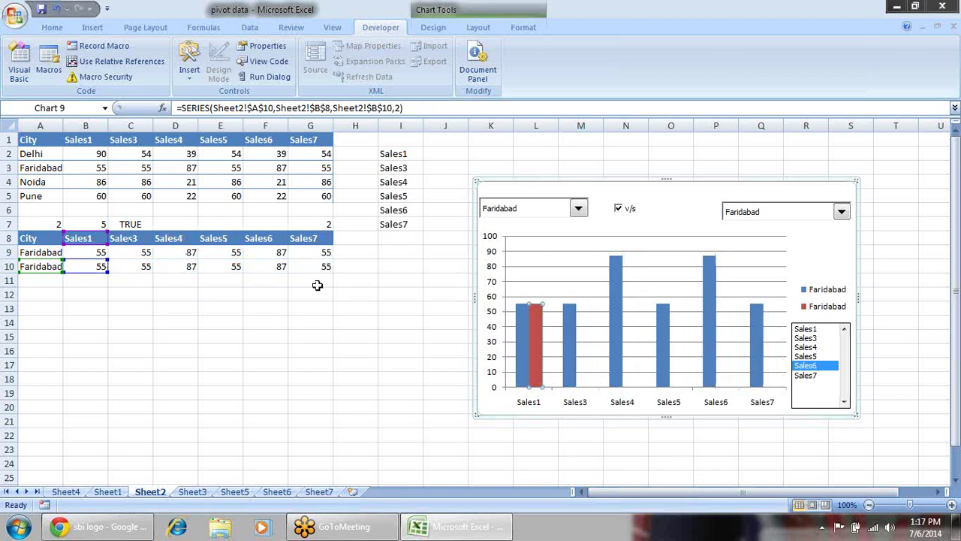
pyautogui.click(524, 324)
pyautogui.moveTo(332, 233); pyautogui.dragTo(108, 239)
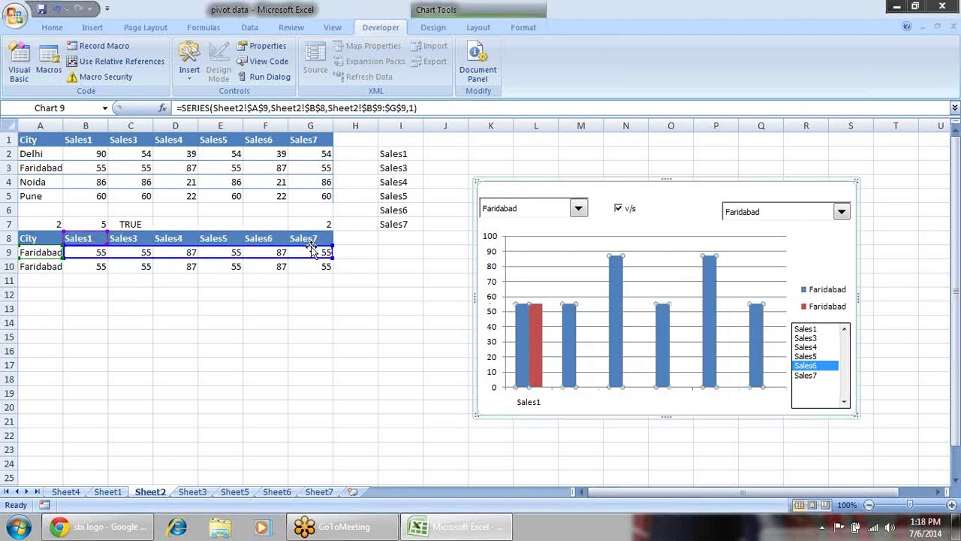
pyautogui.moveTo(331, 246)
pyautogui.mouseDown()
pyautogui.moveTo(108, 246)
pyautogui.moveTo(322, 253)
pyautogui.moveTo(331, 265)
pyautogui.mouseUp()
pyautogui.click(196, 308)
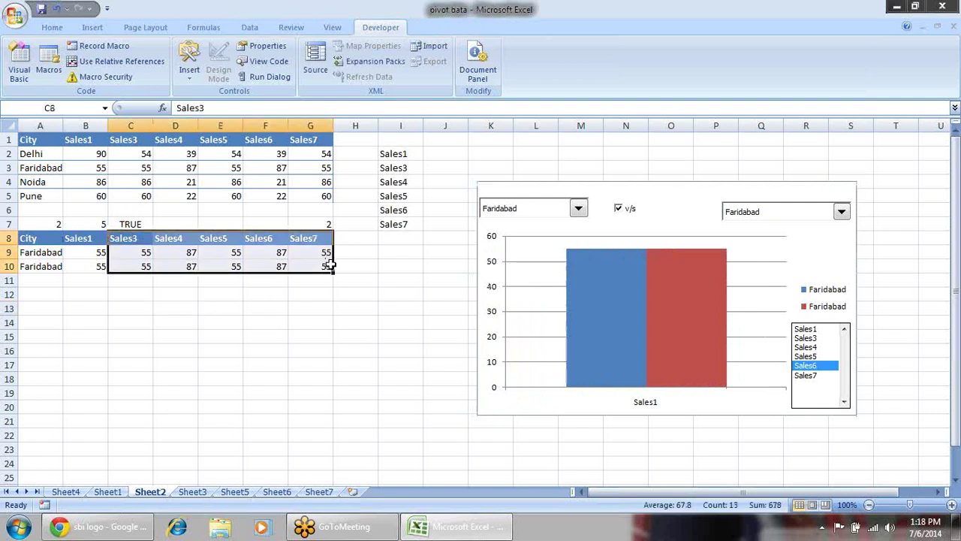
# - Delete the C8:G10 values and set the C8:G8 header fill to No Fill
pyautogui.press('Delete')
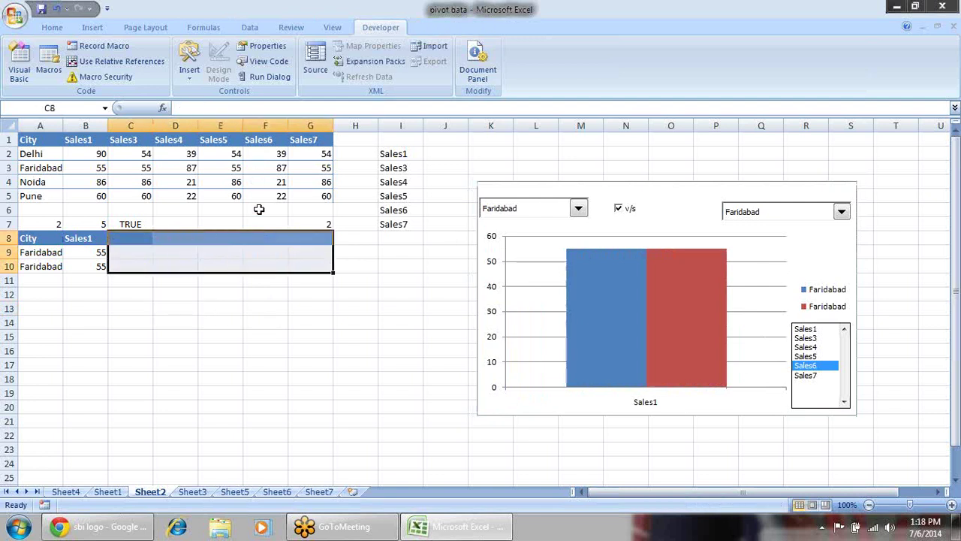
pyautogui.hotkey('alt', 'e')
pyautogui.press('a')
pyautogui.press('f')
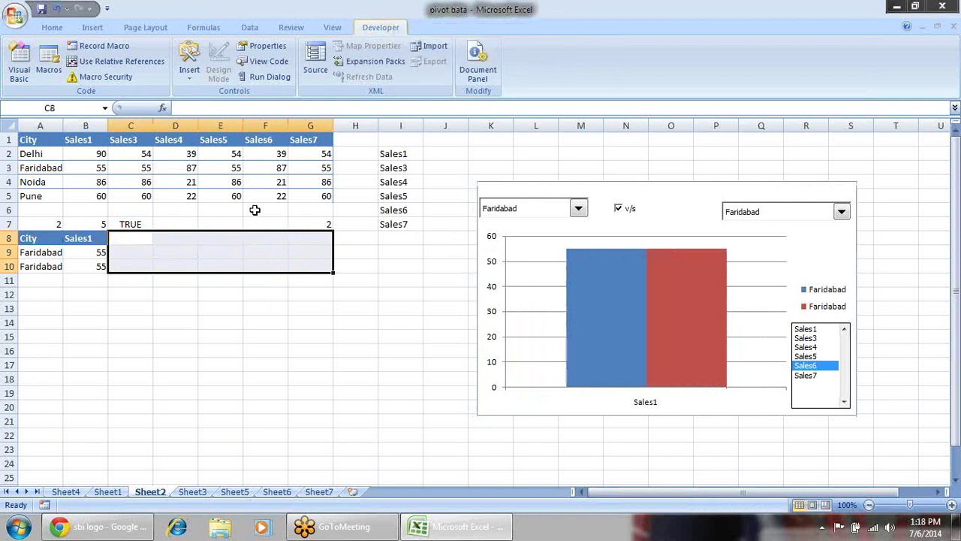
pyautogui.click(252, 331)
pyautogui.click(103, 228)
pyautogui.click(96, 238)
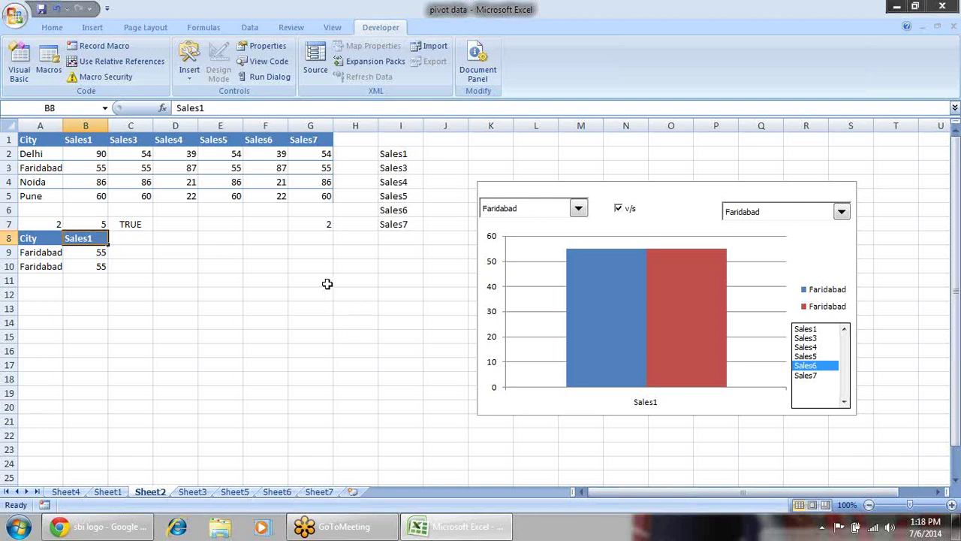
# - Enter the heading formula =OFFSET(A1,0,B7) in cell B8
pyautogui.write('=of')
pyautogui.press('Tab')
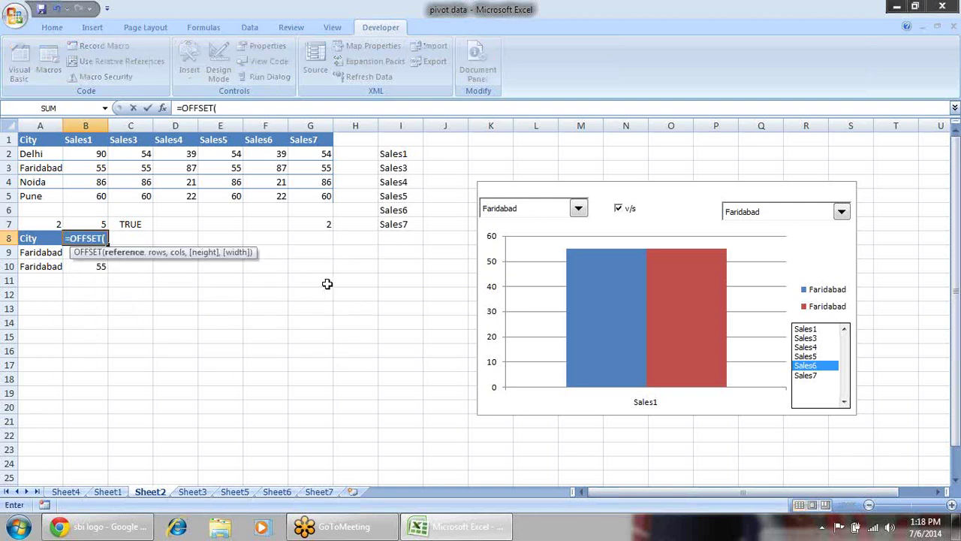
pyautogui.click(48, 139)
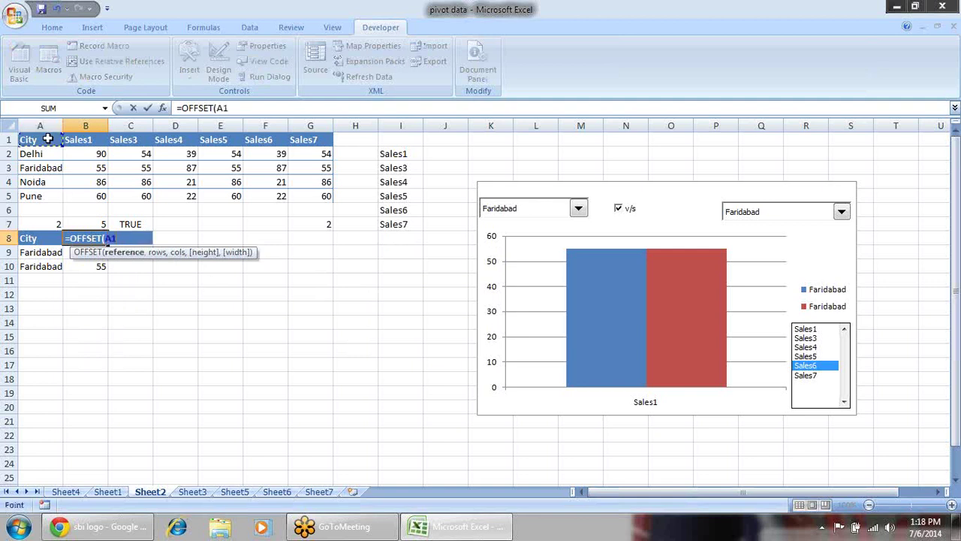
pyautogui.write(',')
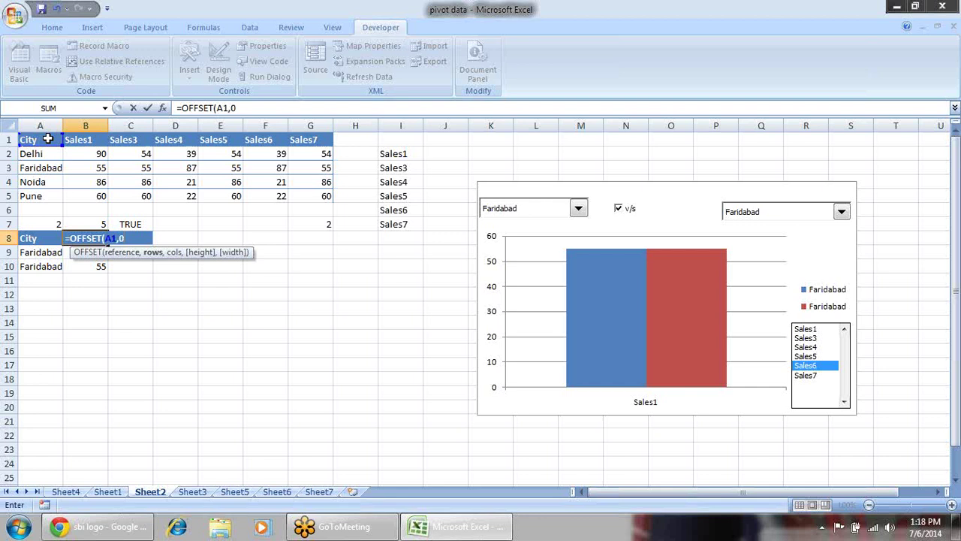
pyautogui.write('0,')
pyautogui.click(87, 224)
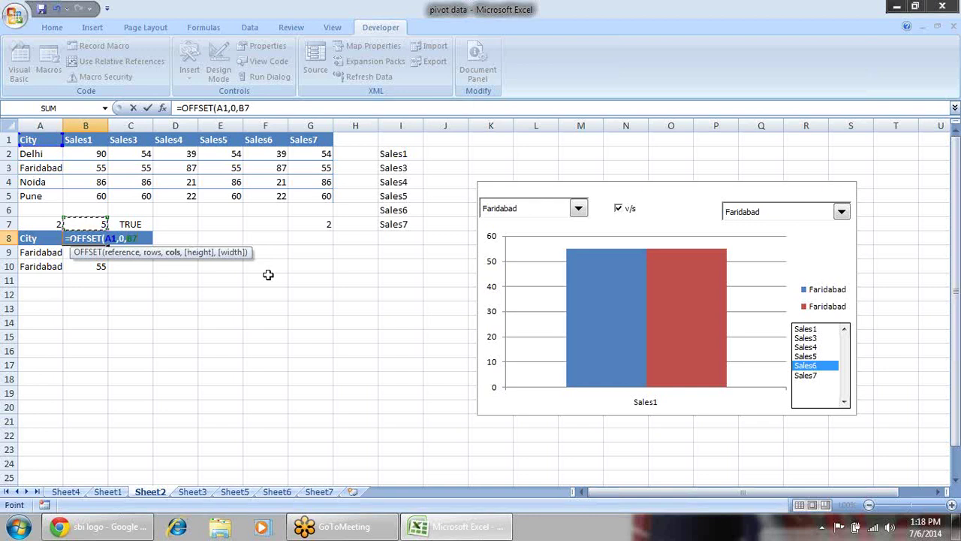
pyautogui.write(')')
pyautogui.press('Return')
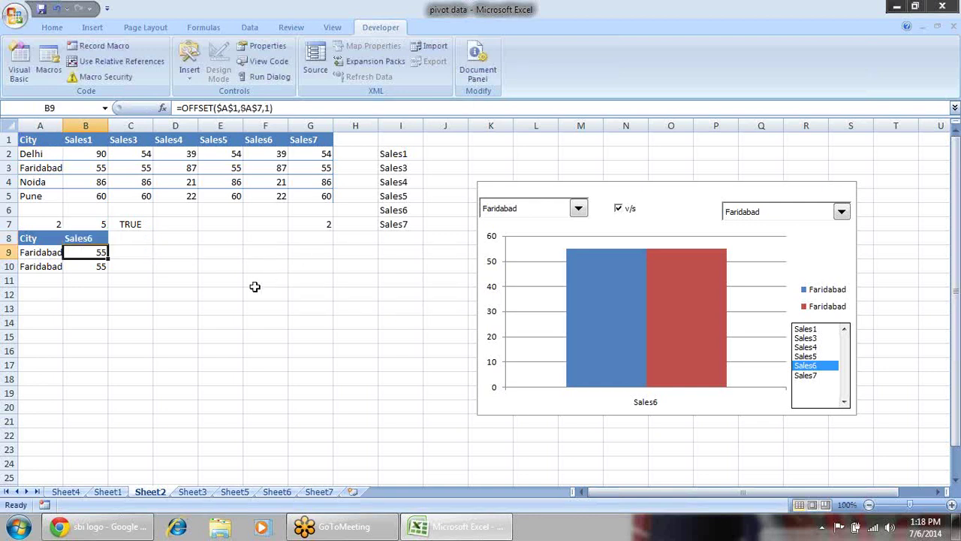
pyautogui.click(96, 237)
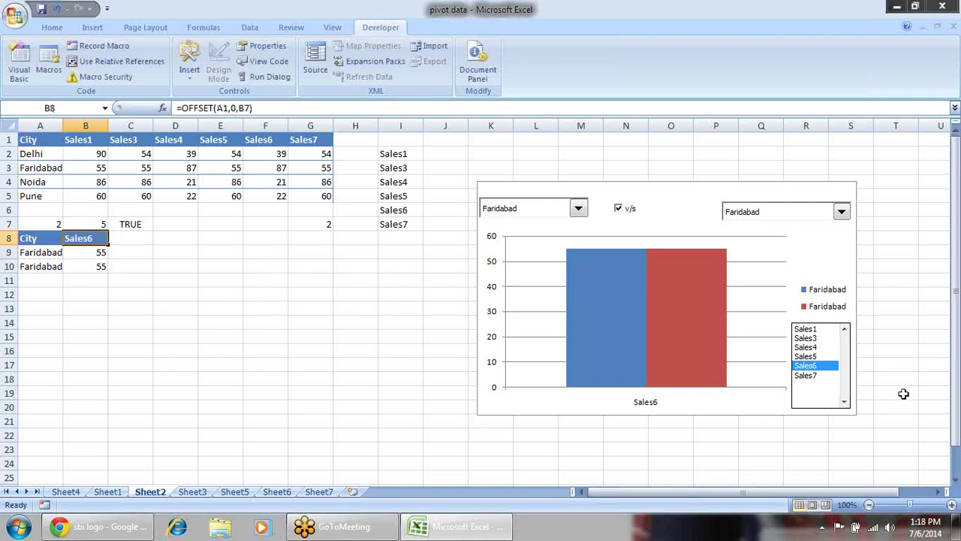
# - Test the B8 heading by choosing Sales4, Sales7 and finally Sales3 in the list box
pyautogui.click(817, 347)
pyautogui.click(820, 331)
pyautogui.click(816, 356)
pyautogui.click(817, 366)
pyautogui.click(816, 375)
pyautogui.click(816, 347)
pyautogui.click(816, 338)
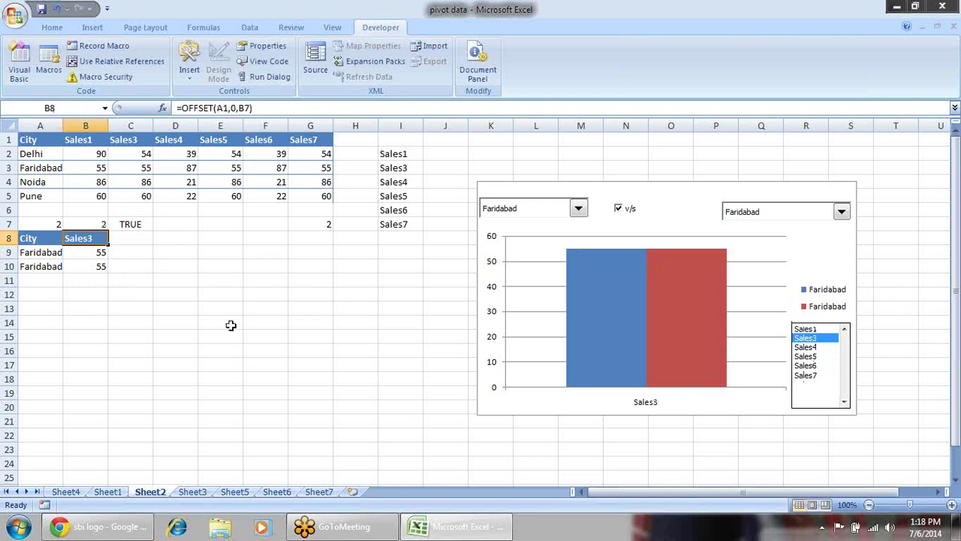
# - Replace the fixed column offset 1 with B7 in the B9 and B10 formulas
pyautogui.click(99, 252)
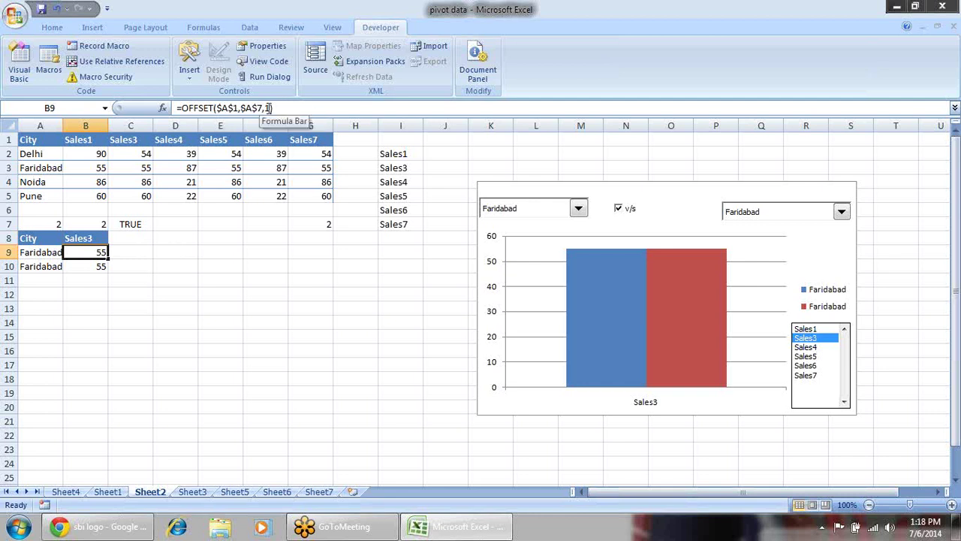
pyautogui.click(308, 108)
pyautogui.press('BackSpace')
pyautogui.click(102, 223)
pyautogui.press('Return')
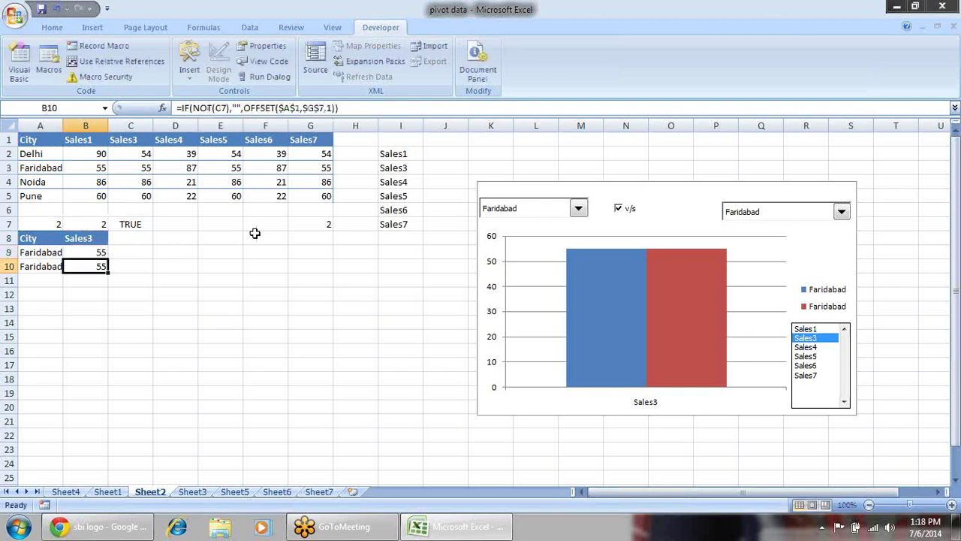
pyautogui.press('F2')
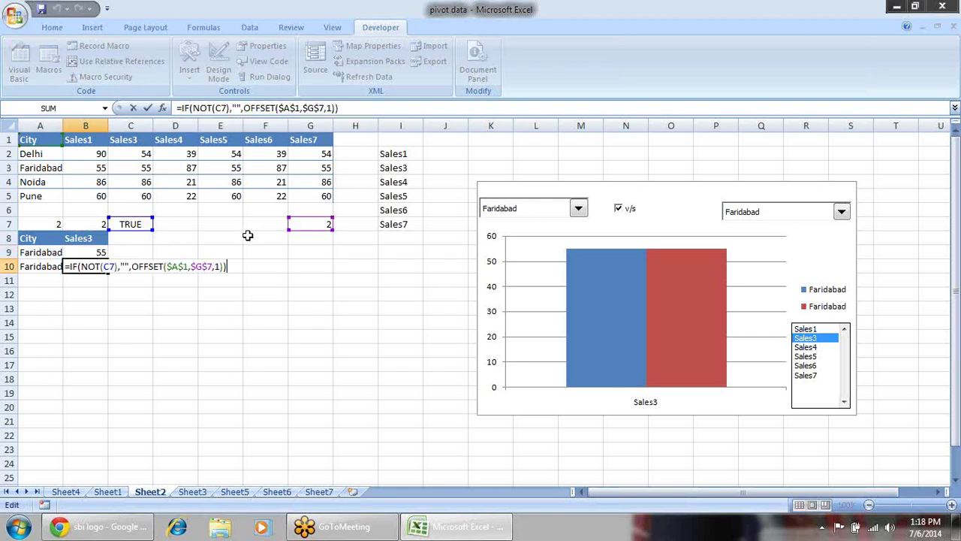
pyautogui.click(218, 266)
pyautogui.press('BackSpace')
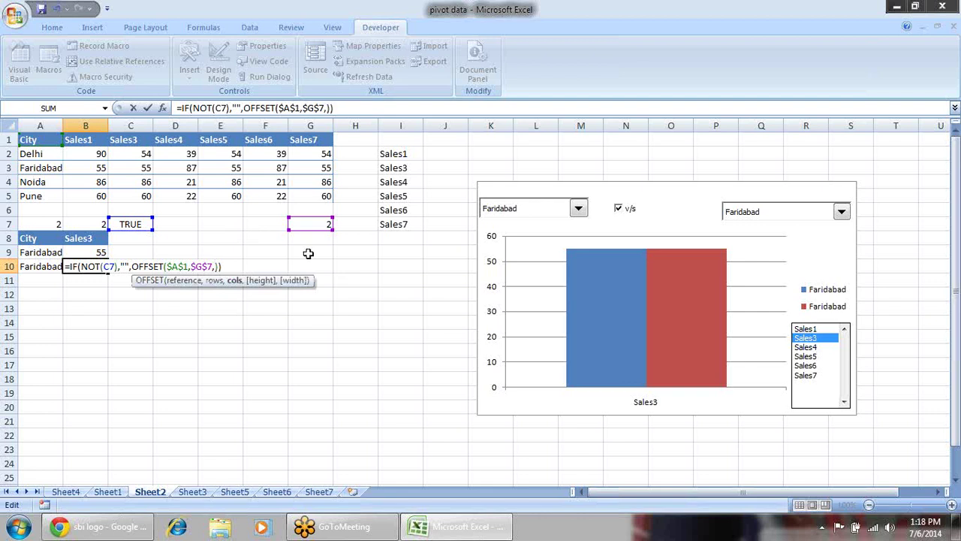
pyautogui.click(100, 223)
pyautogui.press('Return')
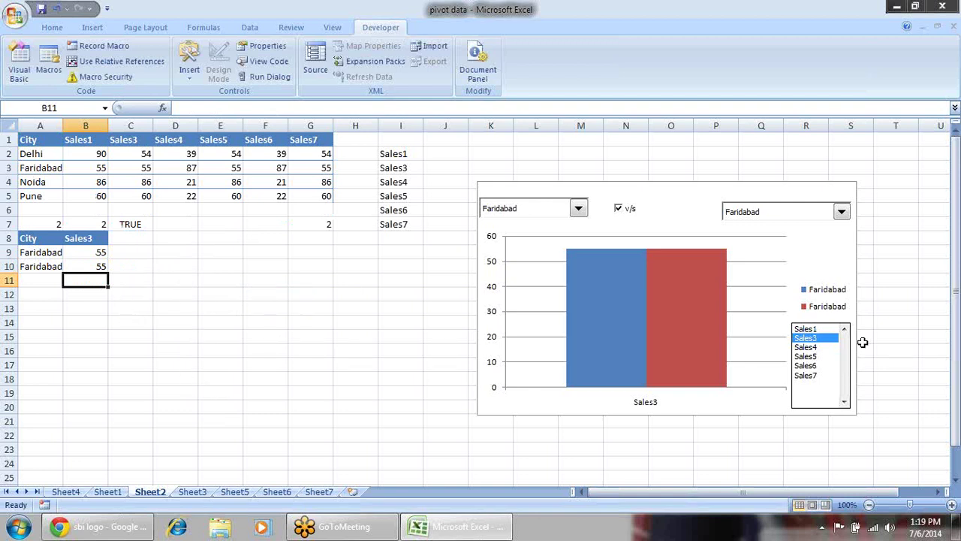
# - Change the list box choice and set the second city to Noida
pyautogui.moveTo(832, 334); pyautogui.dragTo(820, 376)
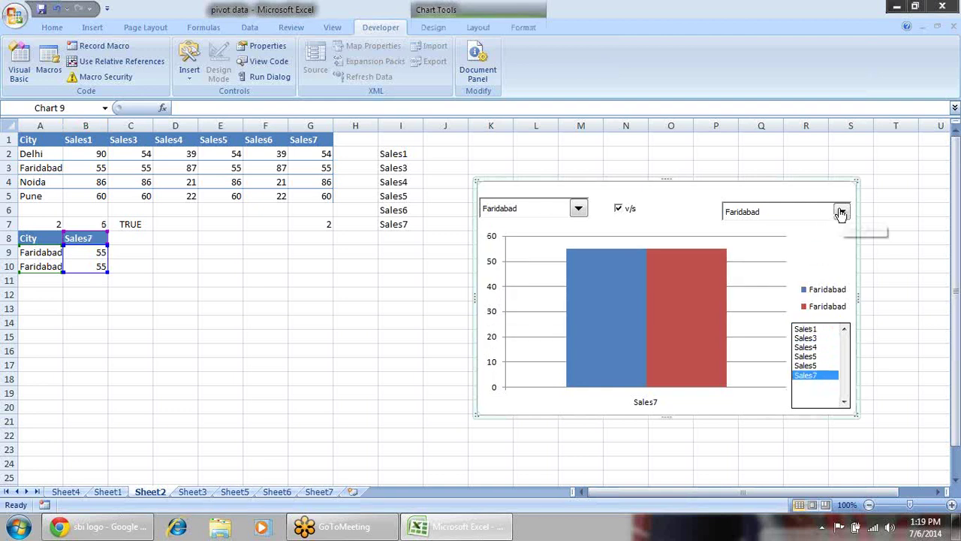
pyautogui.click(841, 212)
pyautogui.click(796, 248)
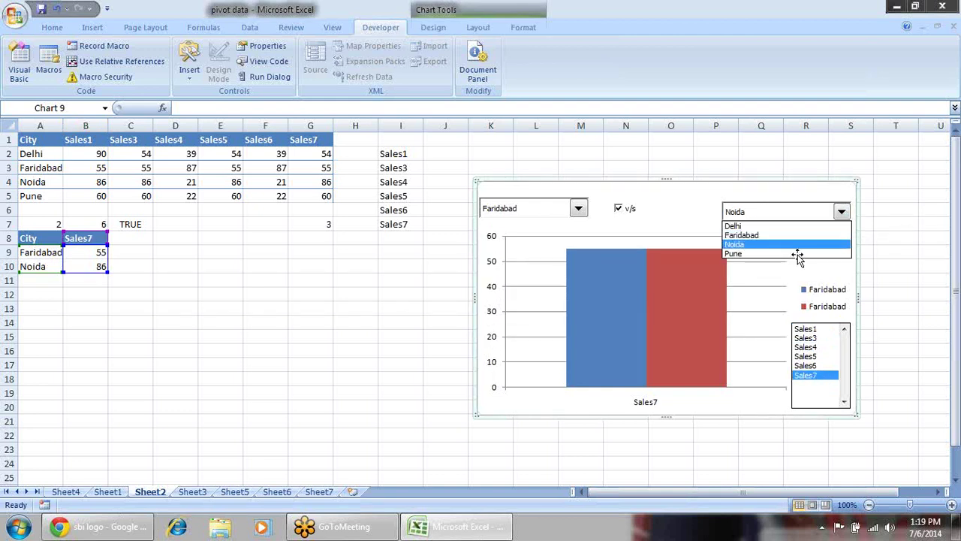
# - Cycle the chart through Sales1, Sales3, Sales4, Sales6 and Sales7, ending on Sales7
pyautogui.click(813, 340)
pyautogui.click(815, 329)
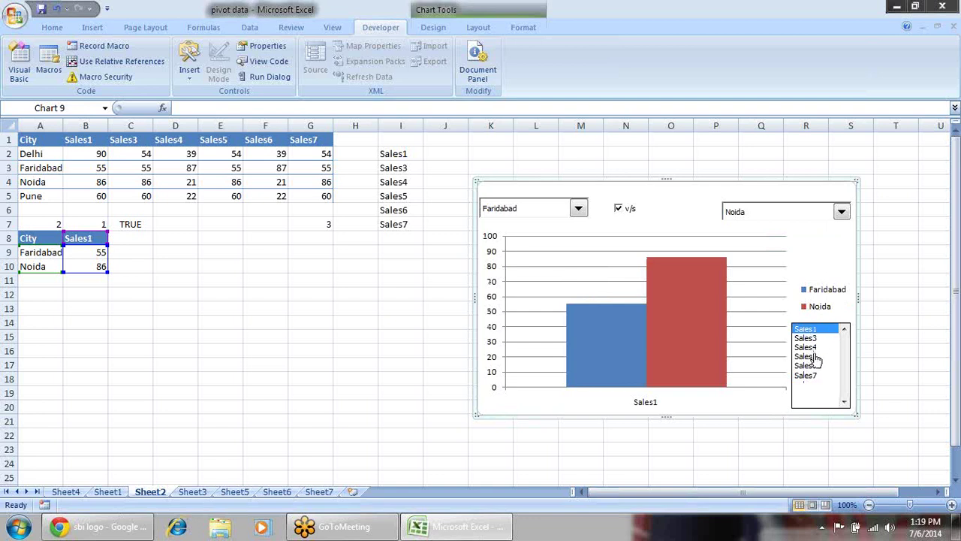
pyautogui.click(815, 357)
pyautogui.click(812, 366)
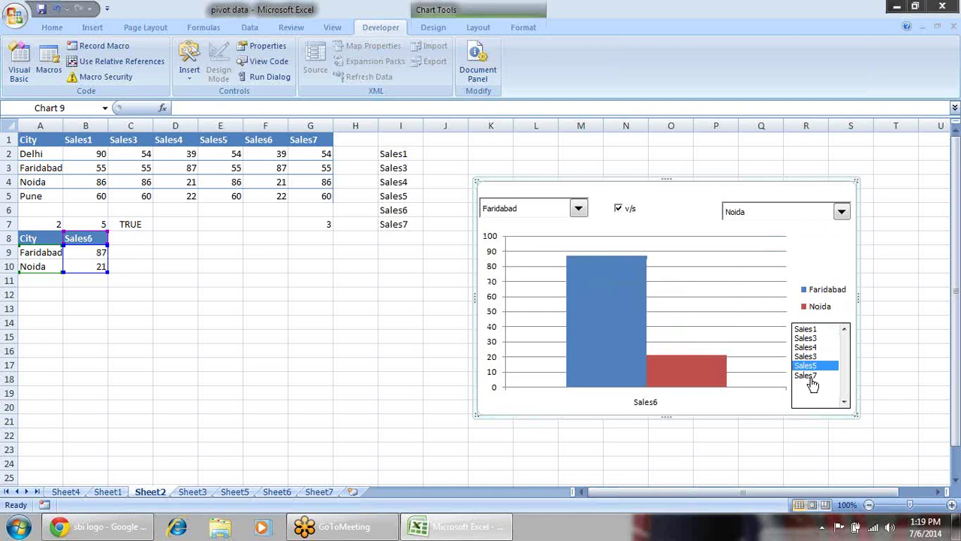
pyautogui.click(811, 376)
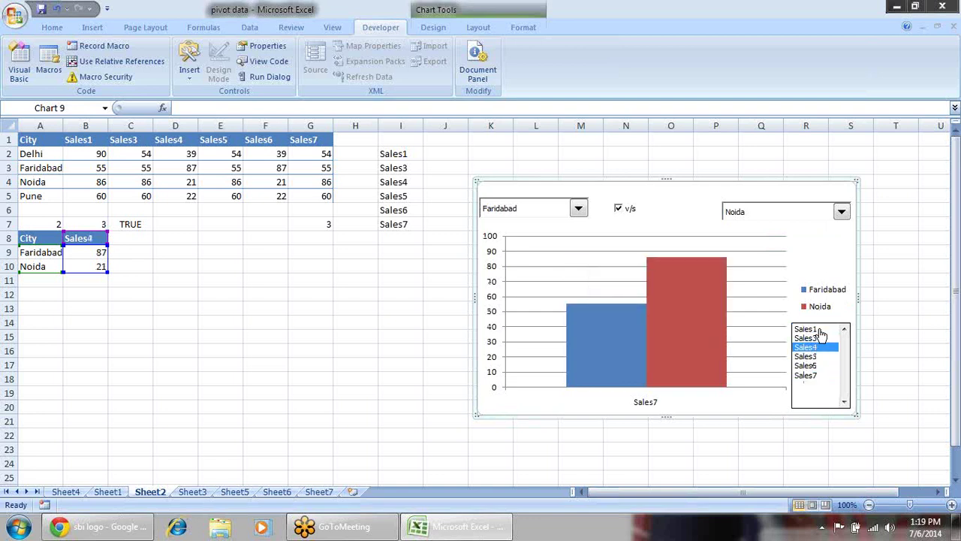
pyautogui.click(823, 342)
pyautogui.click(814, 366)
pyautogui.click(810, 377)
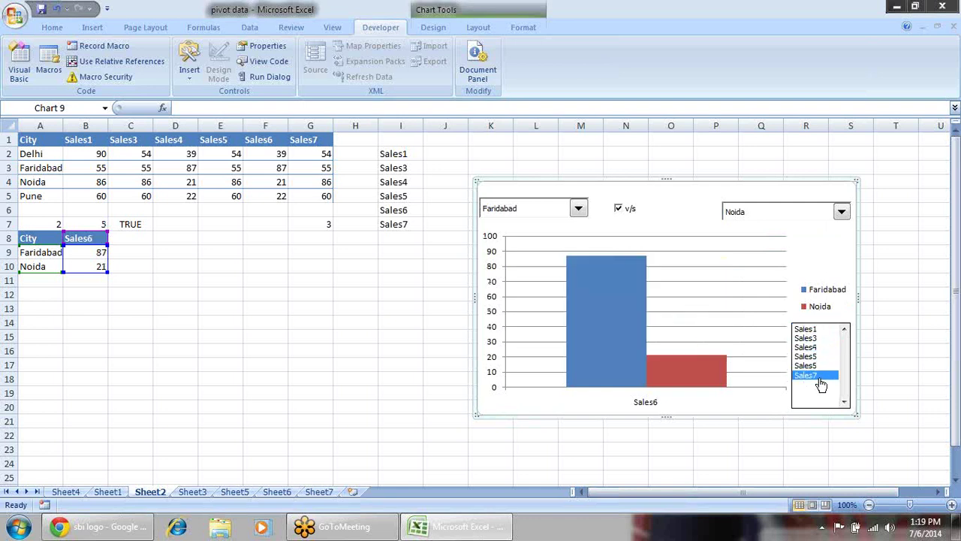
pyautogui.click(815, 339)
pyautogui.click(813, 331)
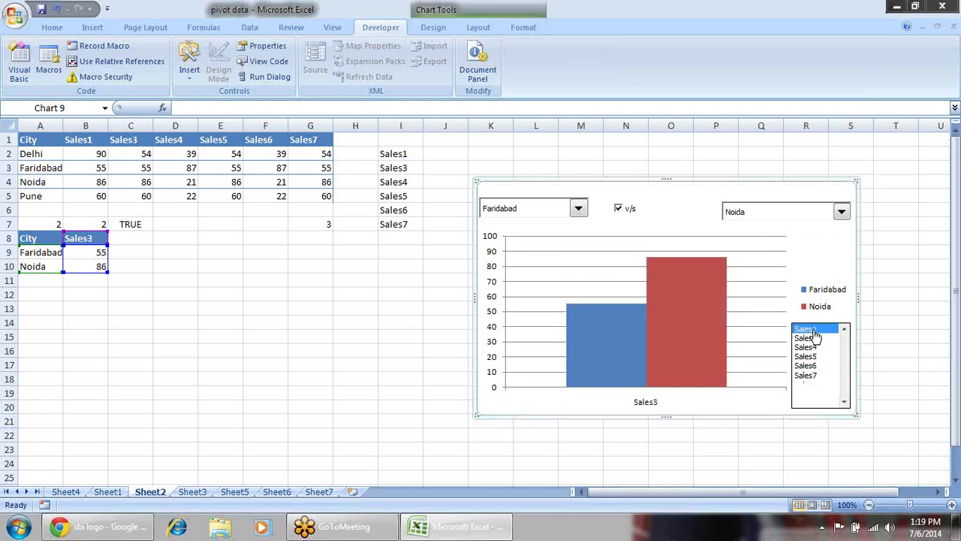
pyautogui.click(822, 347)
pyautogui.click(810, 365)
pyautogui.click(809, 376)
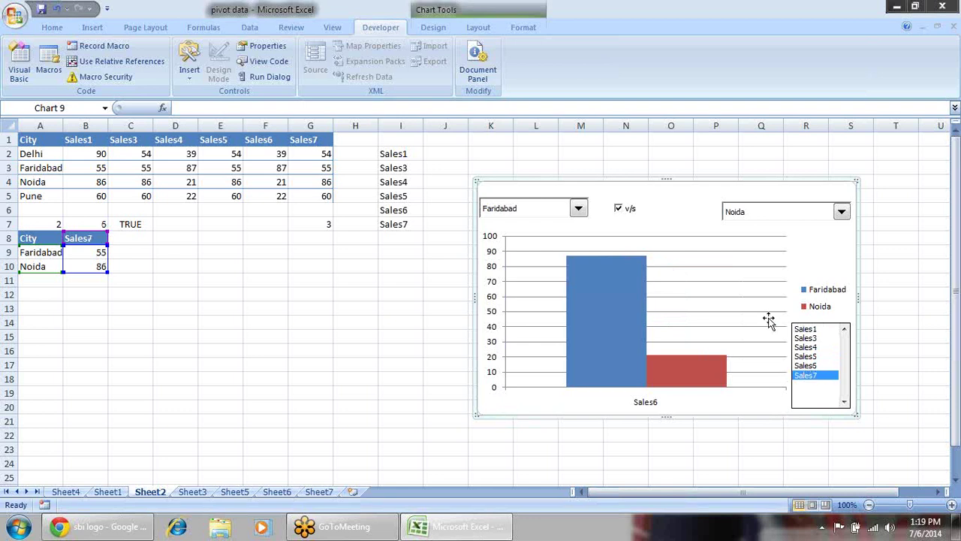
# - Untick the v/s comparison checkbox and step the list through to Sales7
pyautogui.click(620, 209)
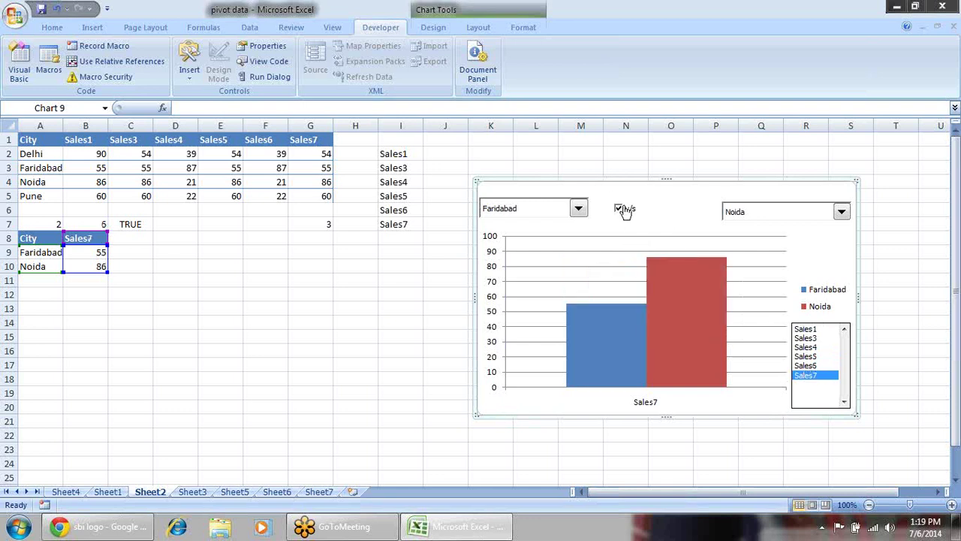
pyautogui.click(807, 356)
pyautogui.click(806, 329)
pyautogui.click(812, 347)
pyautogui.click(815, 356)
pyautogui.click(816, 365)
pyautogui.click(814, 375)
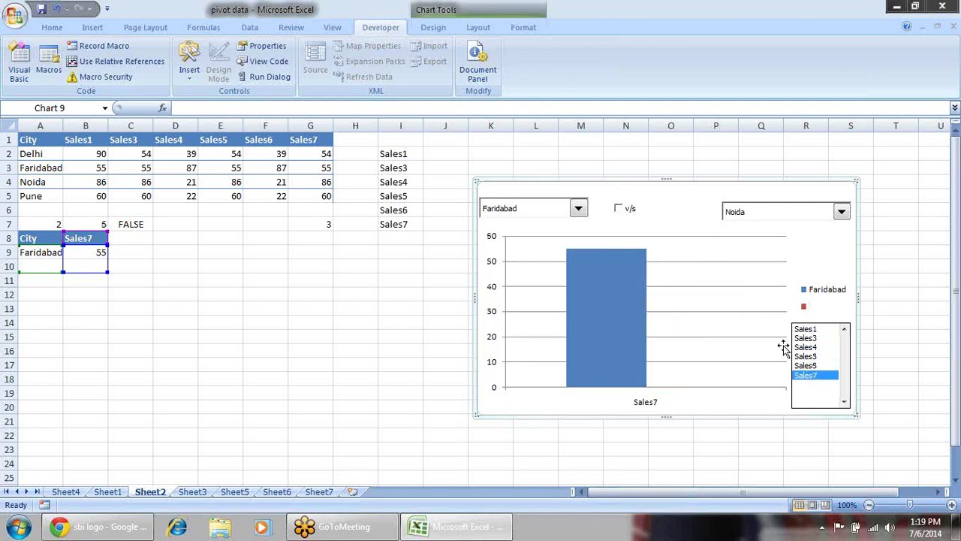
# - Switch the first city to Noida and step the list from Sales3 to Sales7
pyautogui.click(578, 209)
pyautogui.click(564, 244)
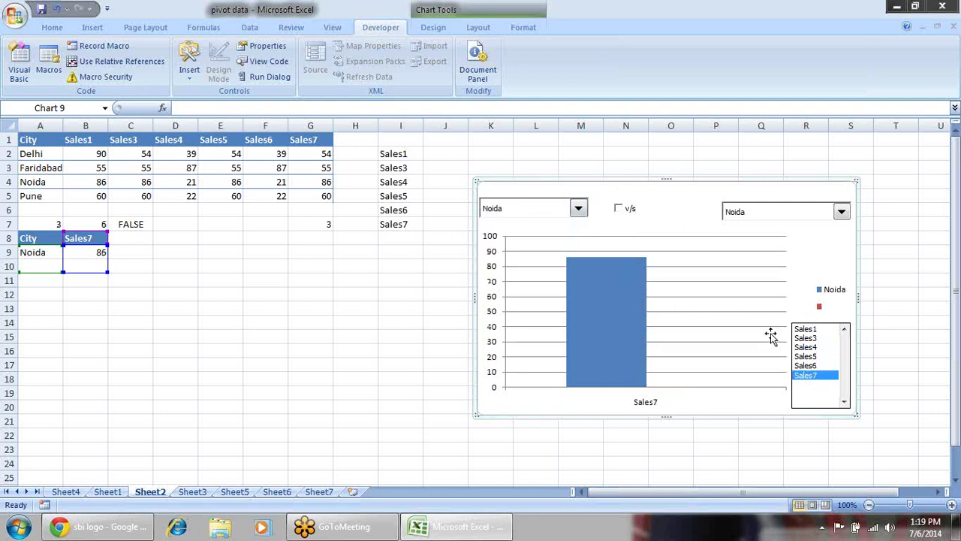
pyautogui.click(818, 346)
pyautogui.click(820, 339)
pyautogui.click(823, 356)
pyautogui.click(819, 366)
pyautogui.click(817, 376)
# - Insert a spin button form control, drawn to the left of the chart
pyautogui.click(189, 71)
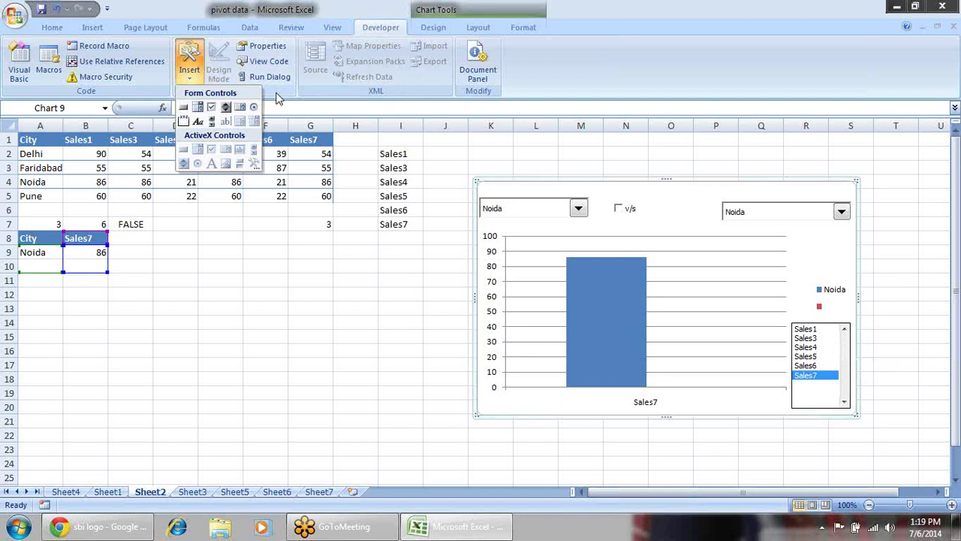
pyautogui.click(226, 107)
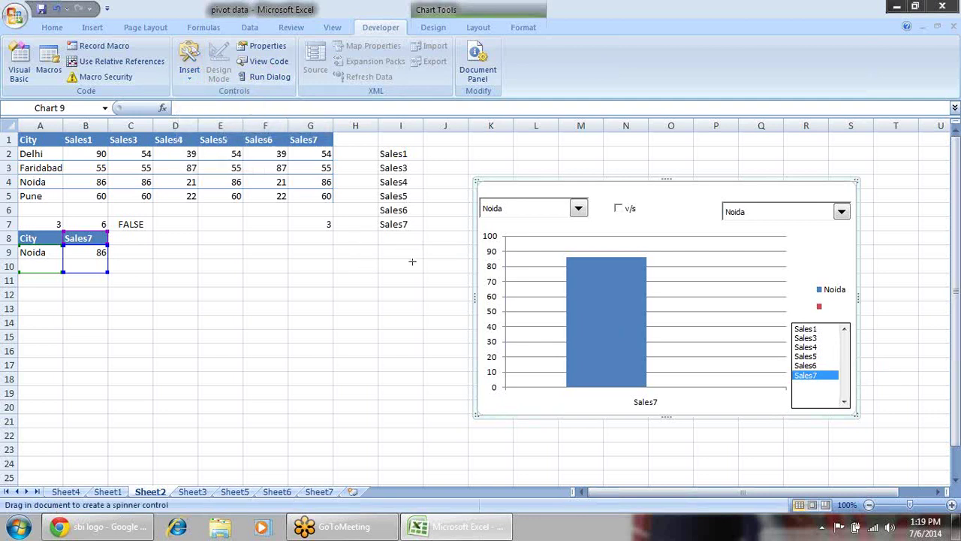
pyautogui.moveTo(404, 252); pyautogui.dragTo(453, 308)
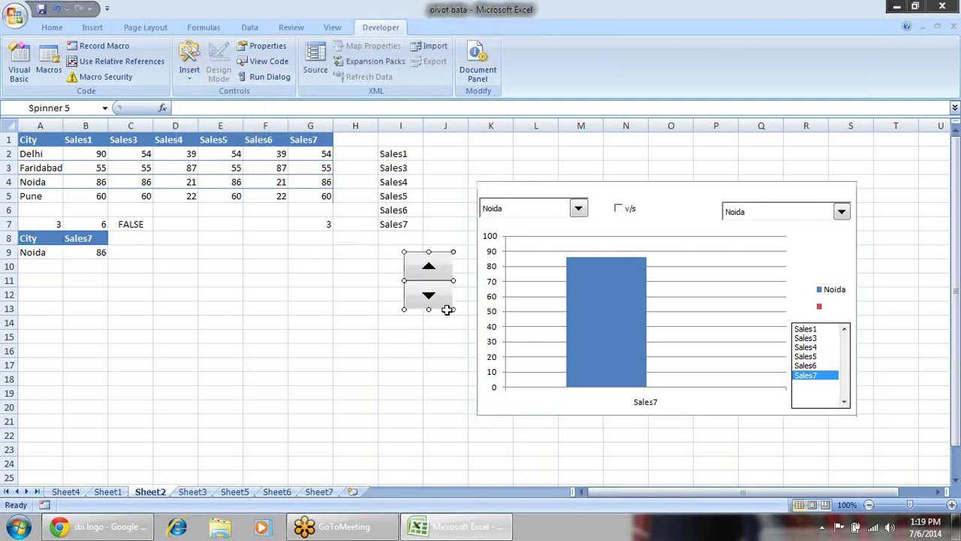
# - Give the spinner minimum 1, maximum 4 and cell link $A$7
pyautogui.rightClick(430, 271)
pyautogui.click(491, 371)
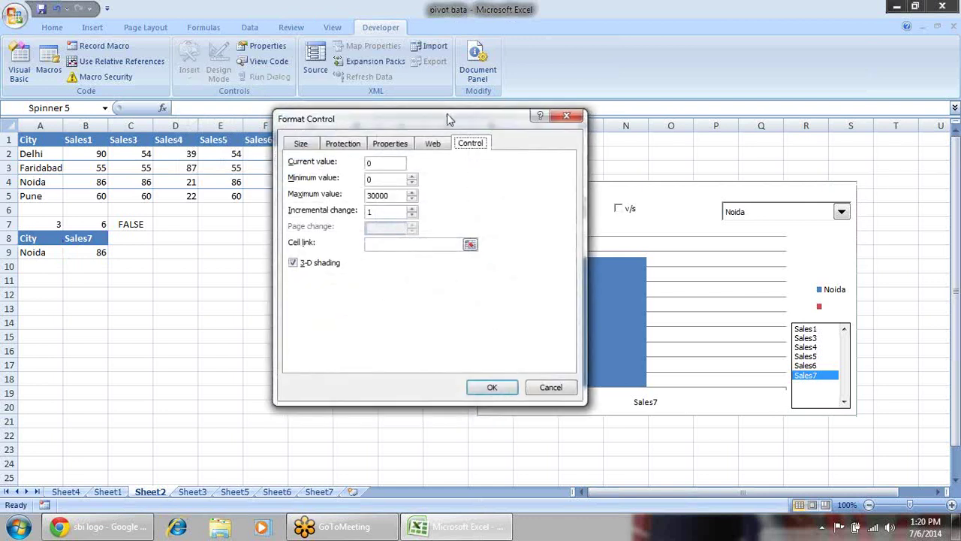
pyautogui.moveTo(449, 118); pyautogui.dragTo(699, 138)
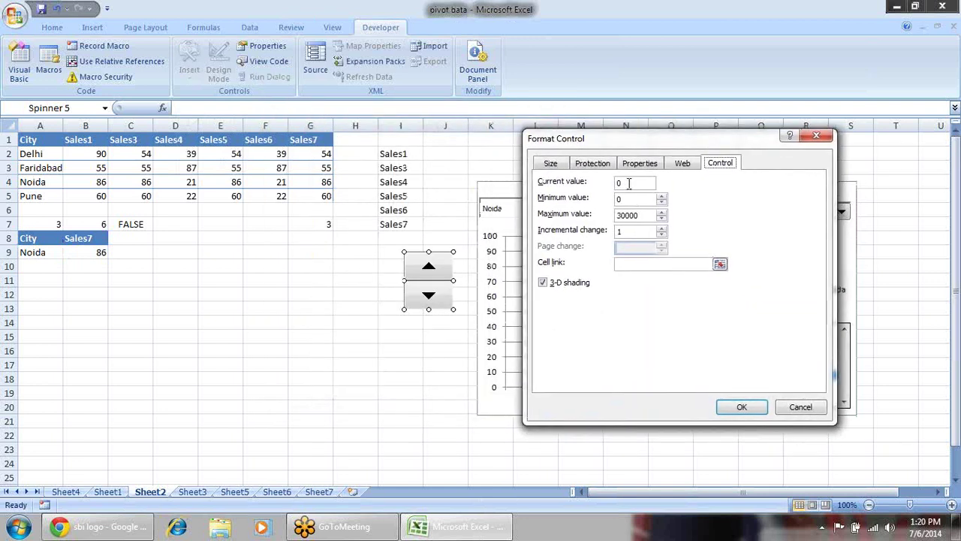
pyautogui.moveTo(629, 184); pyautogui.dragTo(584, 186)
pyautogui.doubleClick(628, 202)
pyautogui.moveTo(646, 216); pyautogui.dragTo(541, 217)
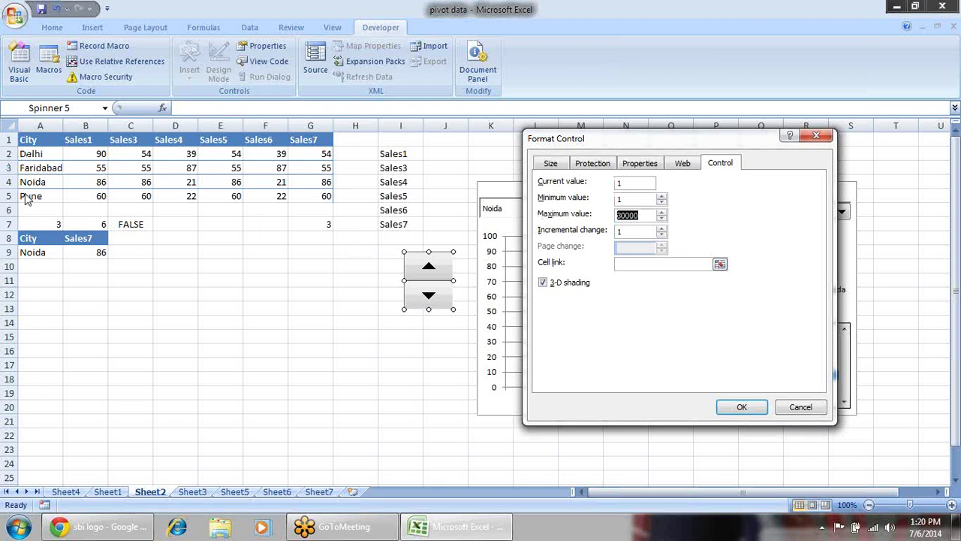
pyautogui.write('4')
pyautogui.click(719, 263)
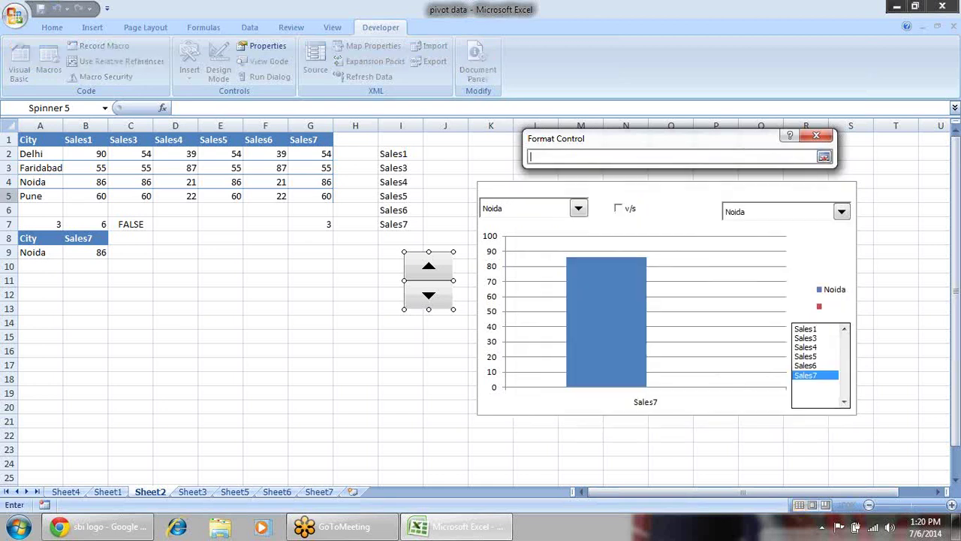
pyautogui.click(26, 224)
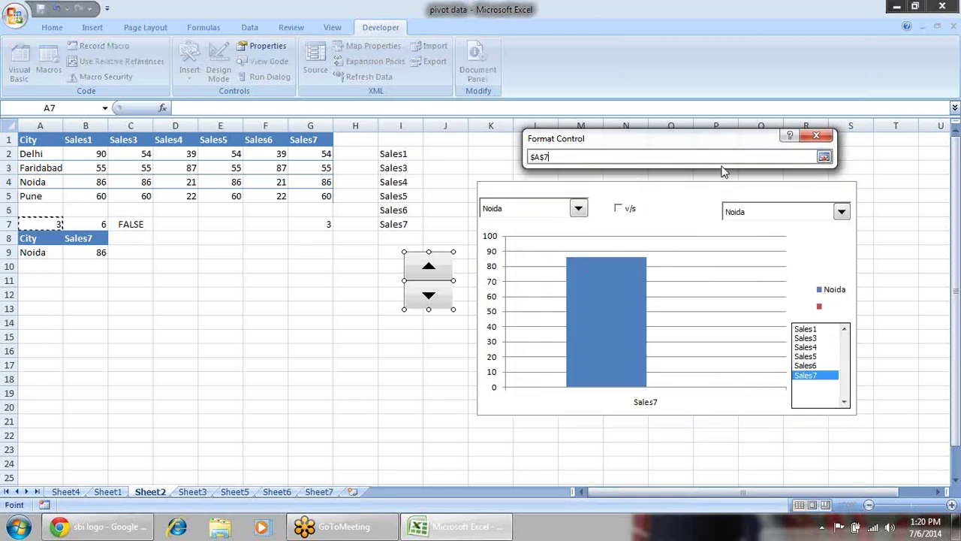
pyautogui.press('Return')
pyautogui.click(741, 407)
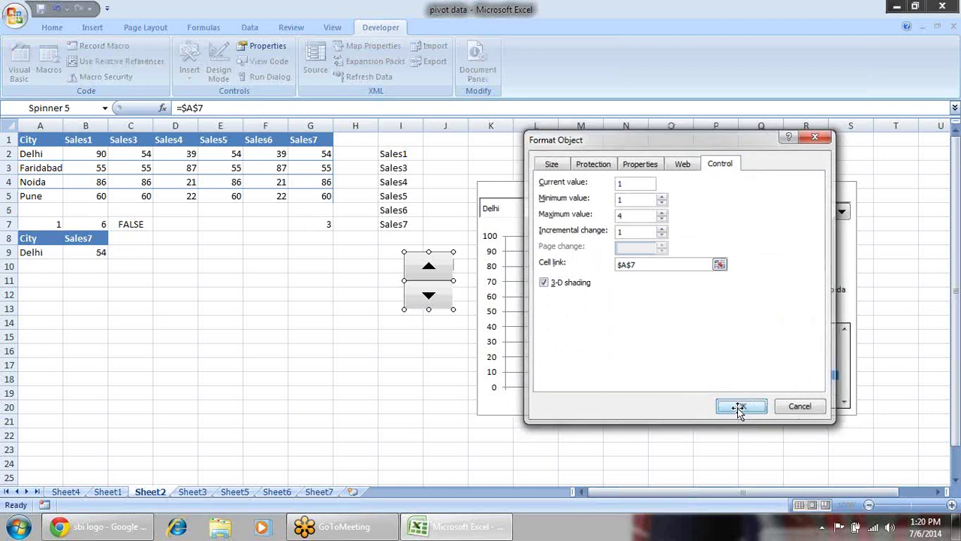
pyautogui.click(357, 377)
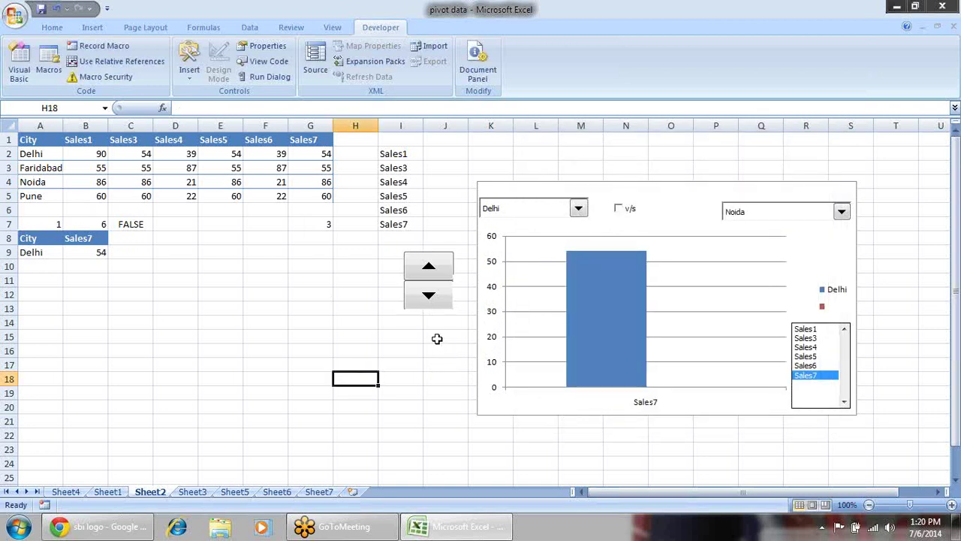
# - Step the spinner up and down through Delhi, Noida, Faridabad and Pune, finishing at Pune (A7 = 4)
pyautogui.click(434, 270)
pyautogui.click(434, 271)
pyautogui.click(434, 271)
pyautogui.click(429, 294)
pyautogui.click(429, 294)
pyautogui.click(429, 294)
pyautogui.click(428, 268)
pyautogui.click(428, 269)
pyautogui.click(429, 269)
pyautogui.click(430, 295)
pyautogui.click(430, 294)
pyautogui.click(430, 294)
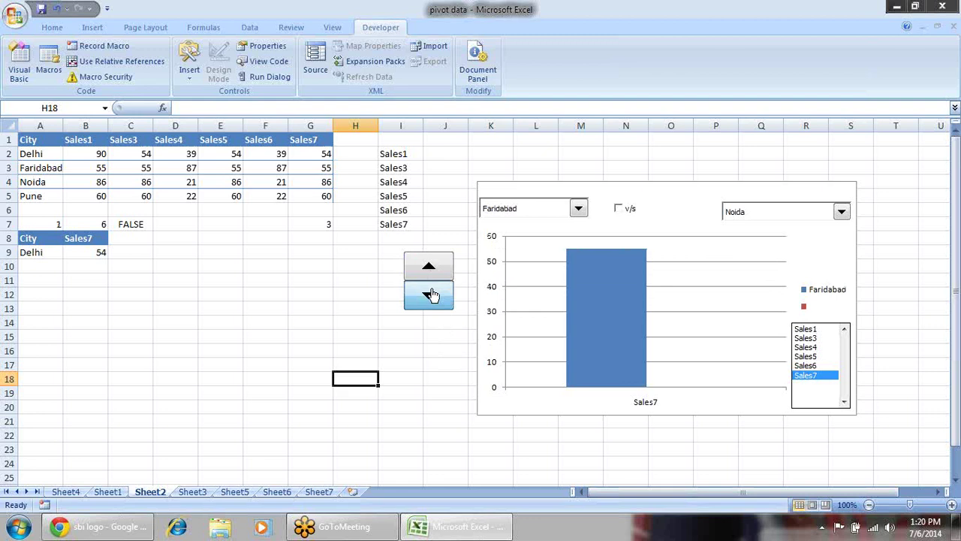
pyautogui.click(427, 271)
pyautogui.click(428, 271)
pyautogui.click(427, 272)
pyautogui.click(429, 295)
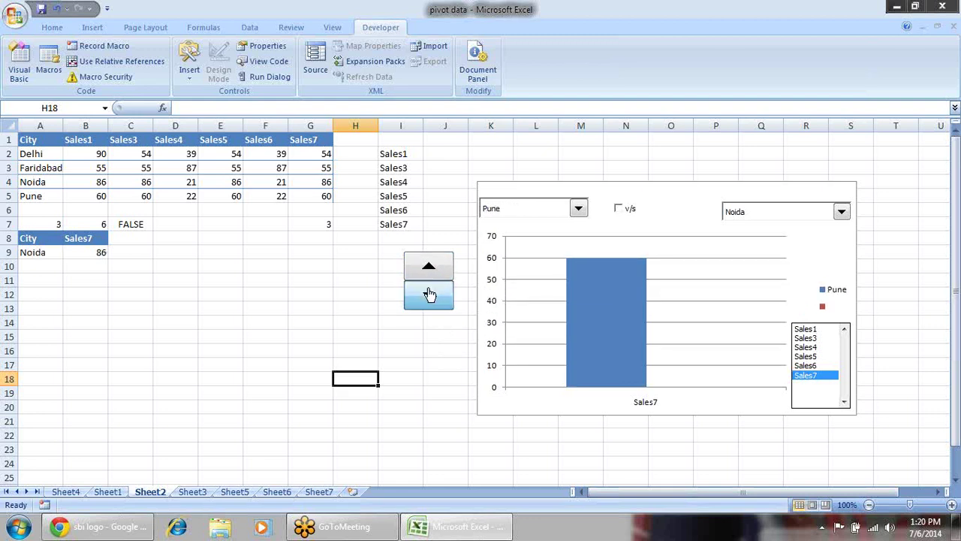
pyautogui.click(429, 295)
pyautogui.click(429, 294)
pyautogui.click(429, 269)
pyautogui.click(428, 269)
pyautogui.click(429, 269)
# - Draw a vertical Form Control scroll bar in column H beside the spinner and open its Format Control dialog
pyautogui.click(189, 64)
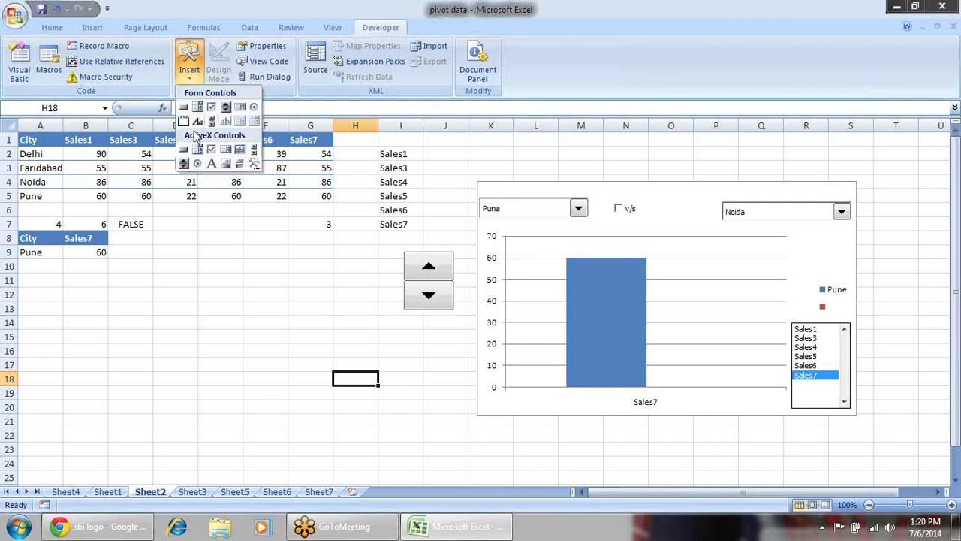
pyautogui.click(211, 120)
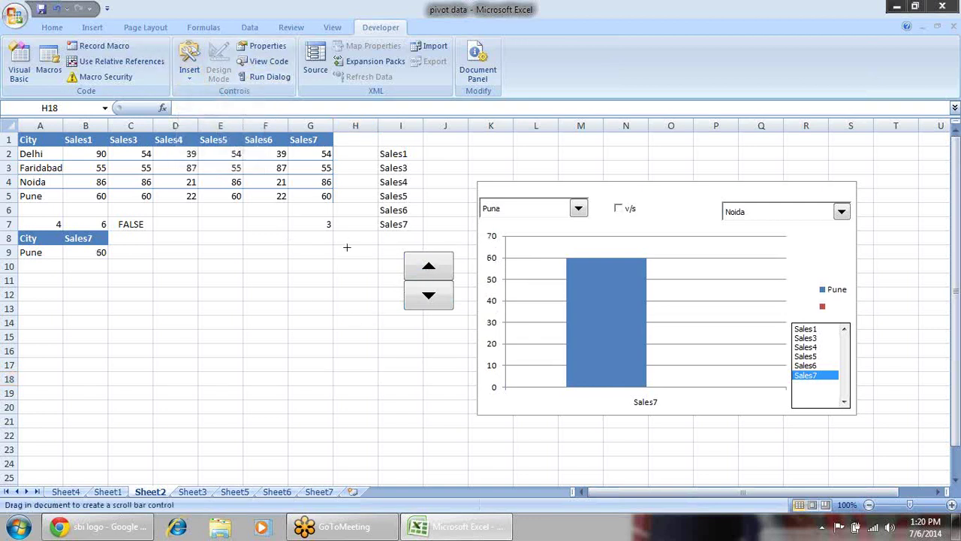
pyautogui.moveTo(345, 240); pyautogui.dragTo(379, 386)
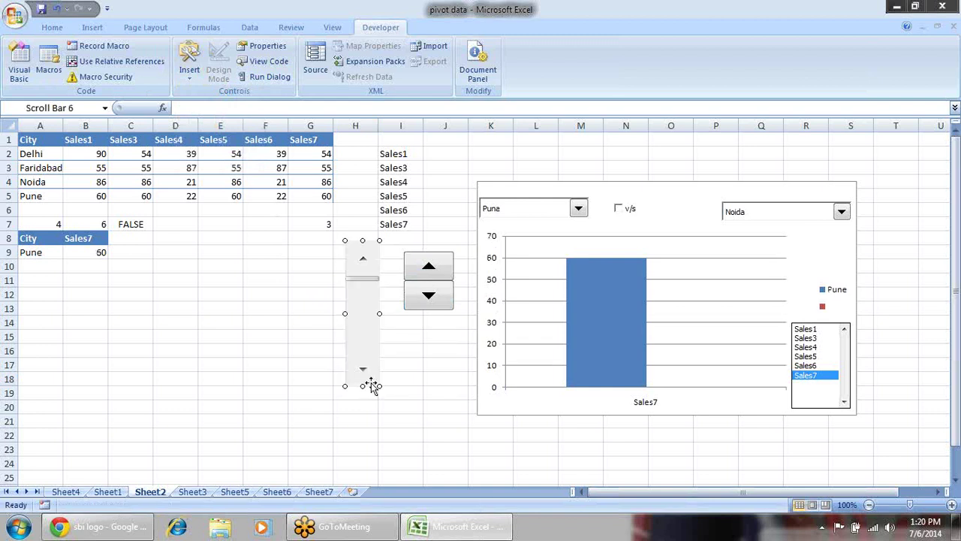
pyautogui.rightClick(379, 345)
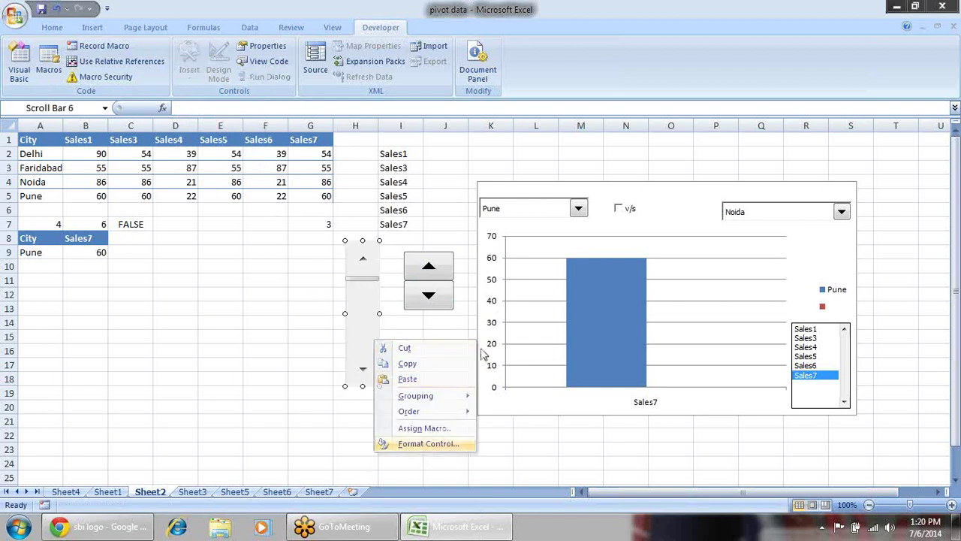
pyautogui.click(424, 446)
pyautogui.moveTo(364, 196); pyautogui.dragTo(655, 163)
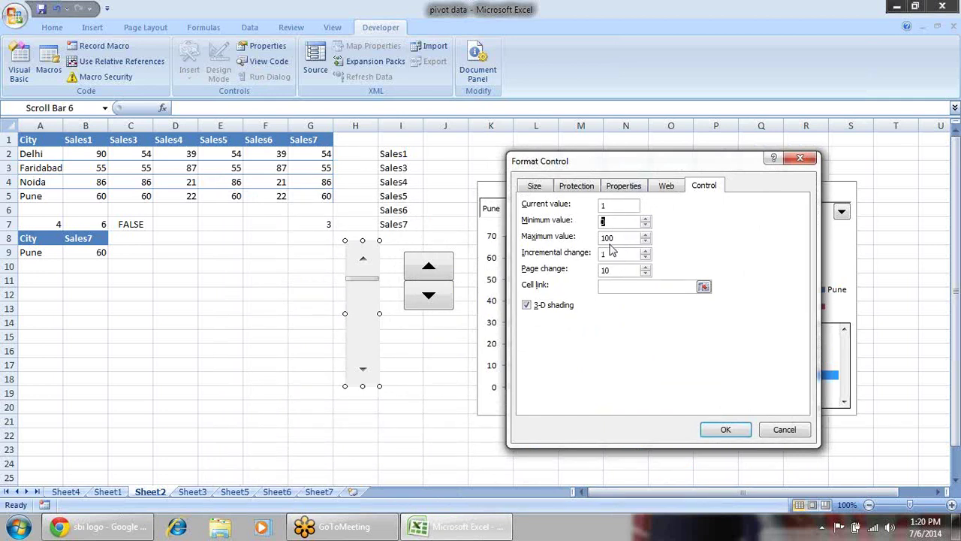
# - Set the scroll bar's maximum value to 6 and link it to cell $B$7
pyautogui.press('Tab')
pyautogui.click(703, 286)
pyautogui.click(96, 225)
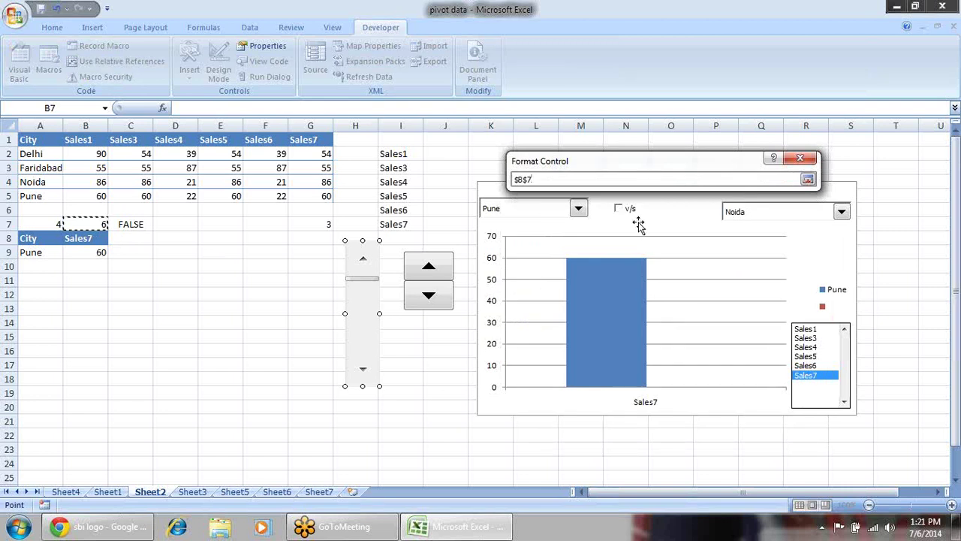
pyautogui.press('Return')
pyautogui.click(725, 429)
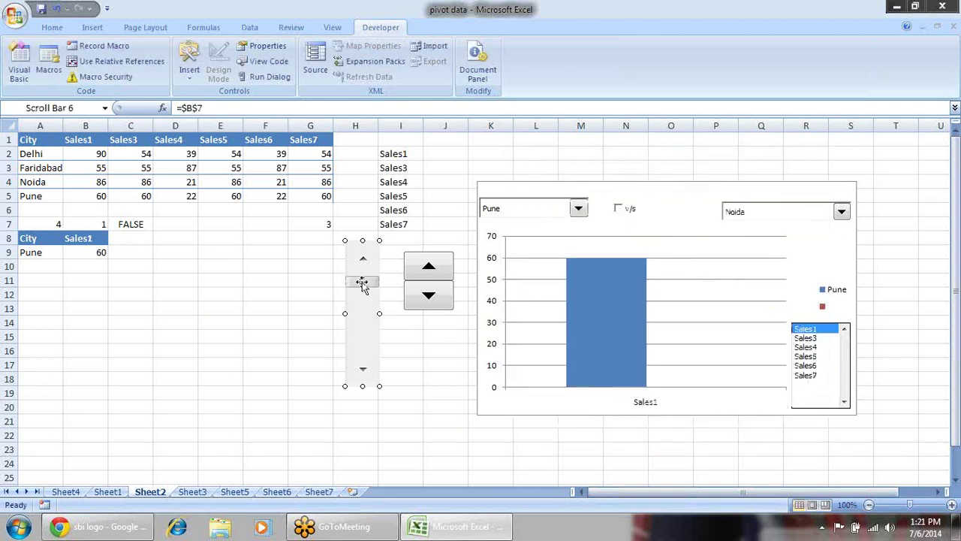
# - Reopen the scroll bar's Format Control settings, confirm them, and deselect the scroll bar
pyautogui.moveTo(329, 268); pyautogui.dragTo(331, 269)
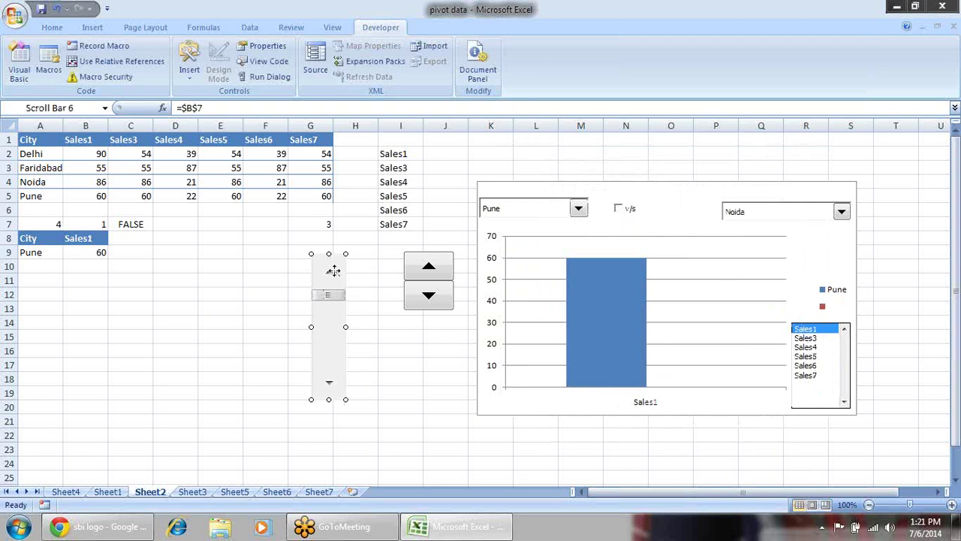
pyautogui.rightClick(333, 270)
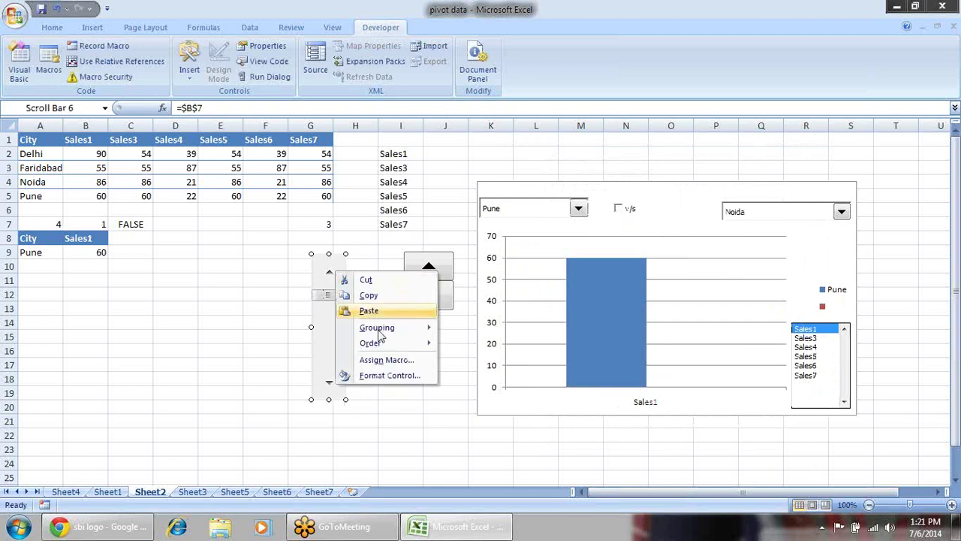
pyautogui.click(408, 375)
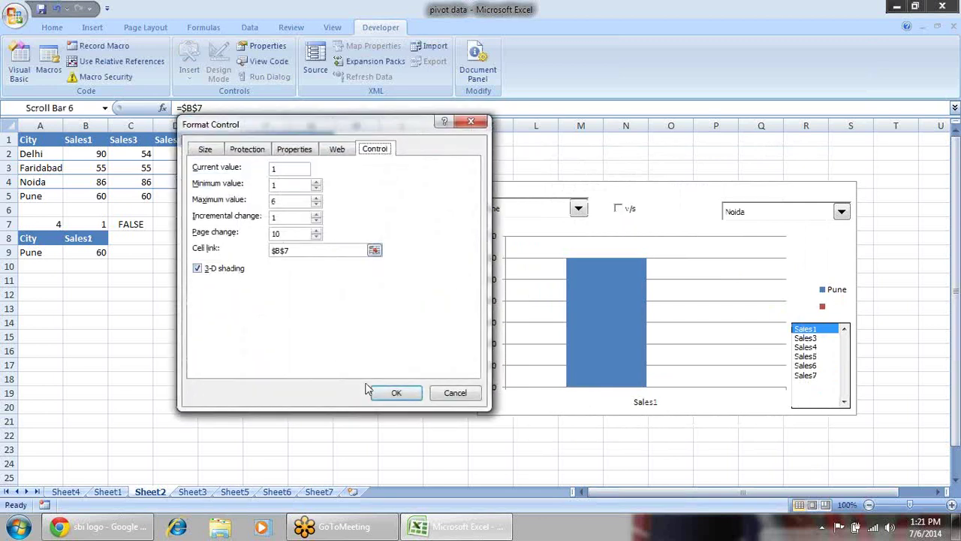
pyautogui.click(387, 392)
pyautogui.click(400, 404)
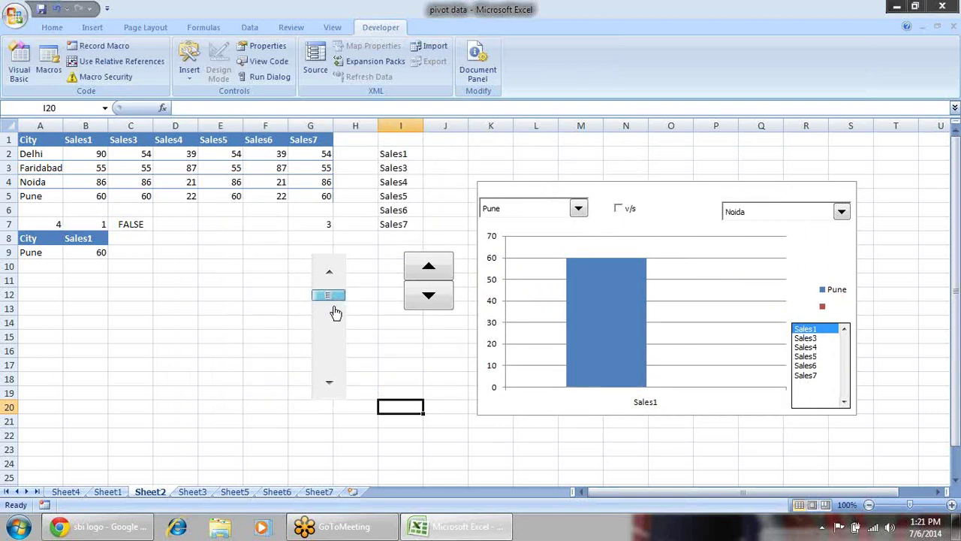
# - Step the scroll bar from Sales3 to Sales7 and back to Sales1
pyautogui.click(333, 380)
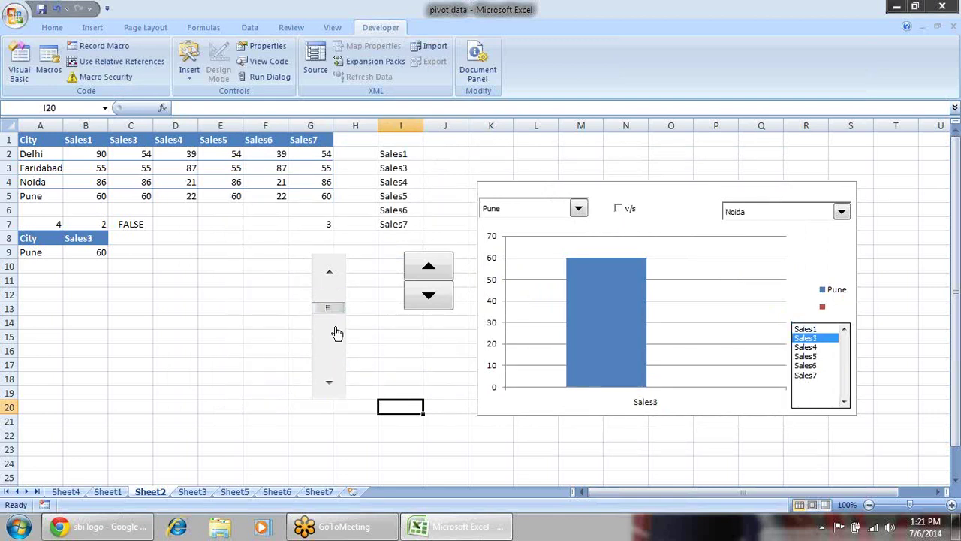
pyautogui.click(329, 381)
pyautogui.click(329, 381)
pyautogui.doubleClick(329, 382)
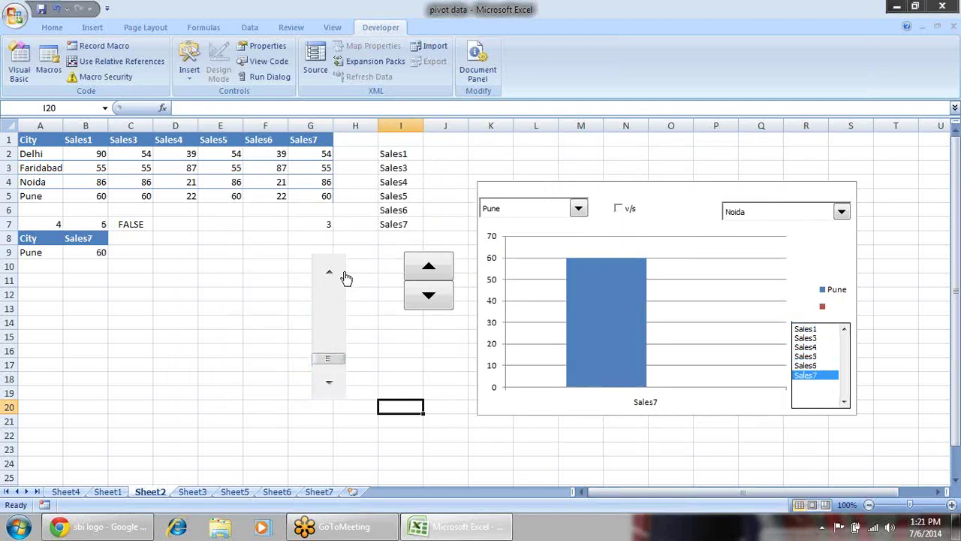
pyautogui.click(330, 272)
pyautogui.click(330, 273)
pyautogui.click(331, 272)
pyautogui.click(330, 273)
pyautogui.click(330, 272)
pyautogui.moveTo(330, 374)
pyautogui.mouseDown()
pyautogui.moveTo(328, 382)
pyautogui.moveTo(333, 296)
pyautogui.moveTo(339, 366)
pyautogui.mouseUp()
# - Step the city spin button to Noida, return to Sales1, and open the Form Controls gallery
pyautogui.click(428, 296)
pyautogui.click(430, 267)
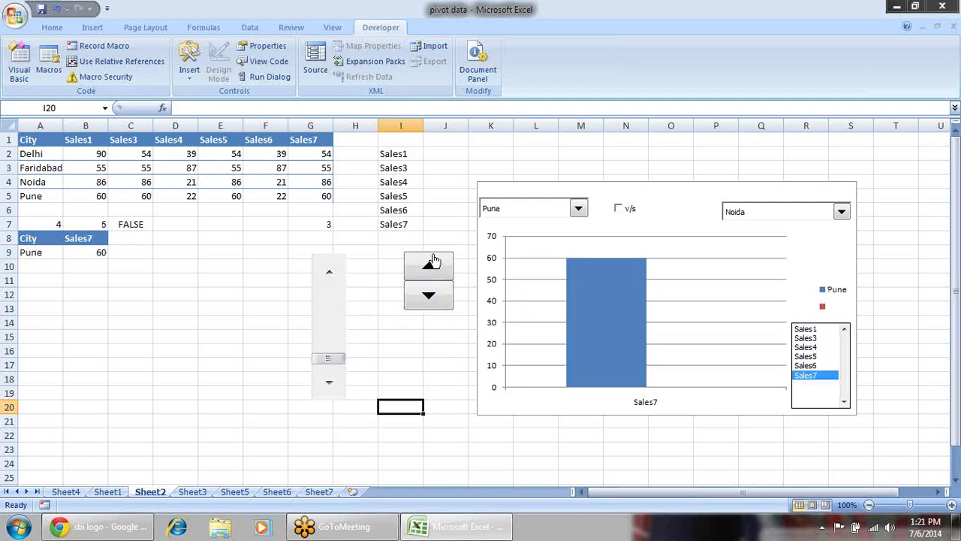
pyautogui.click(429, 296)
pyautogui.click(428, 296)
pyautogui.click(429, 296)
pyautogui.click(428, 267)
pyautogui.click(429, 266)
pyautogui.click(324, 349)
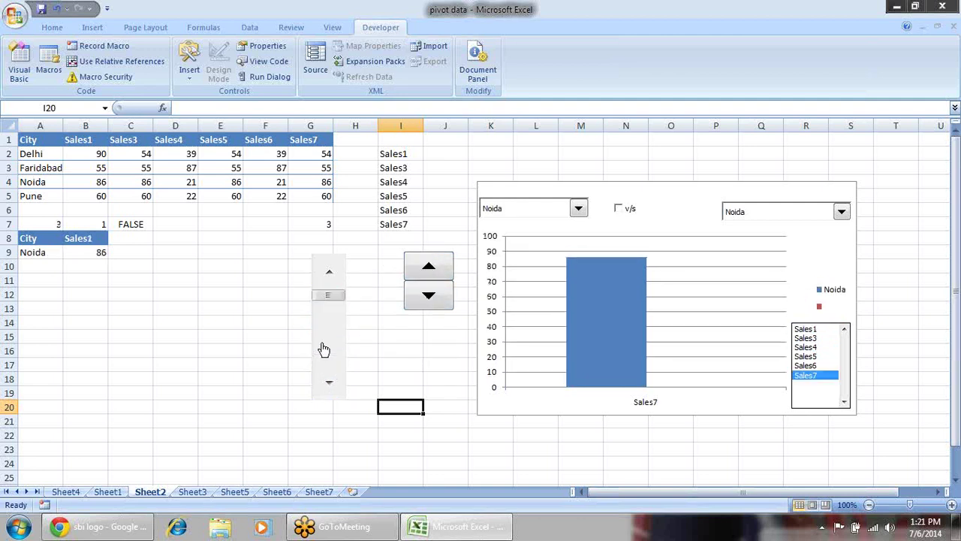
pyautogui.click(192, 74)
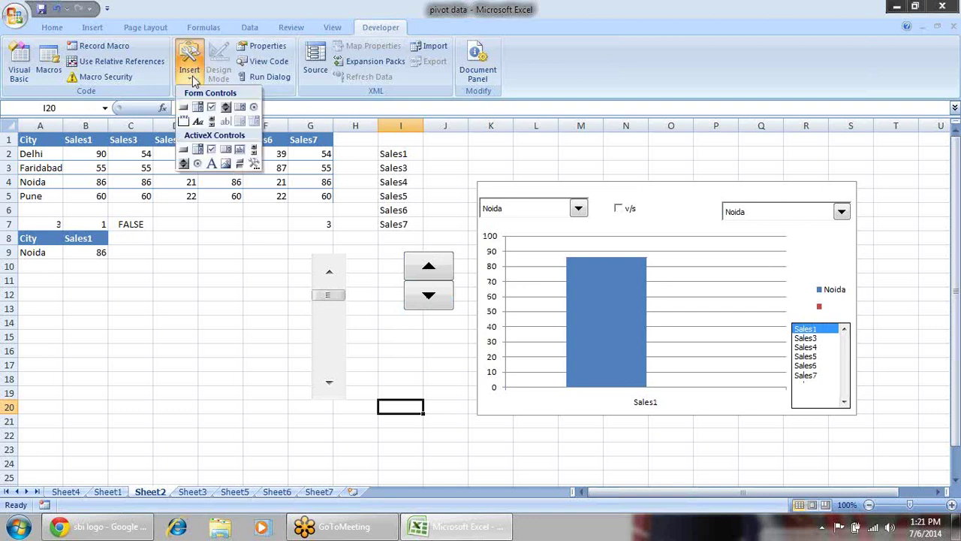
# - Draw an option button near cell E10 and widen it so its label shows
pyautogui.click(254, 109)
pyautogui.moveTo(210, 250); pyautogui.dragTo(243, 287)
pyautogui.click(242, 270)
pyautogui.click(229, 274)
pyautogui.rightClick(235, 274)
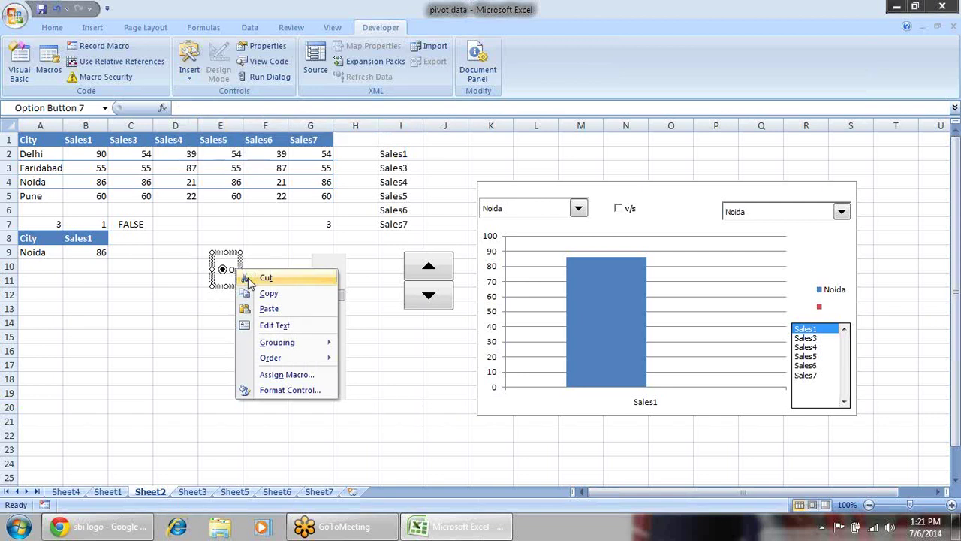
pyautogui.press('Escape')
pyautogui.moveTo(242, 270); pyautogui.dragTo(326, 278)
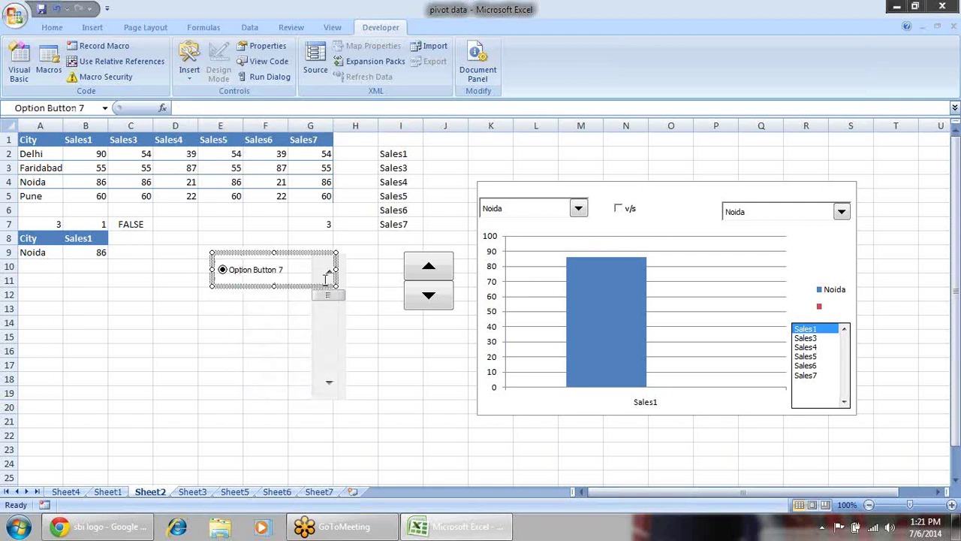
# - Duplicate the option button twice with Ctrl+D and line the copies up in a column
pyautogui.hotkey('ctrl', 'd')
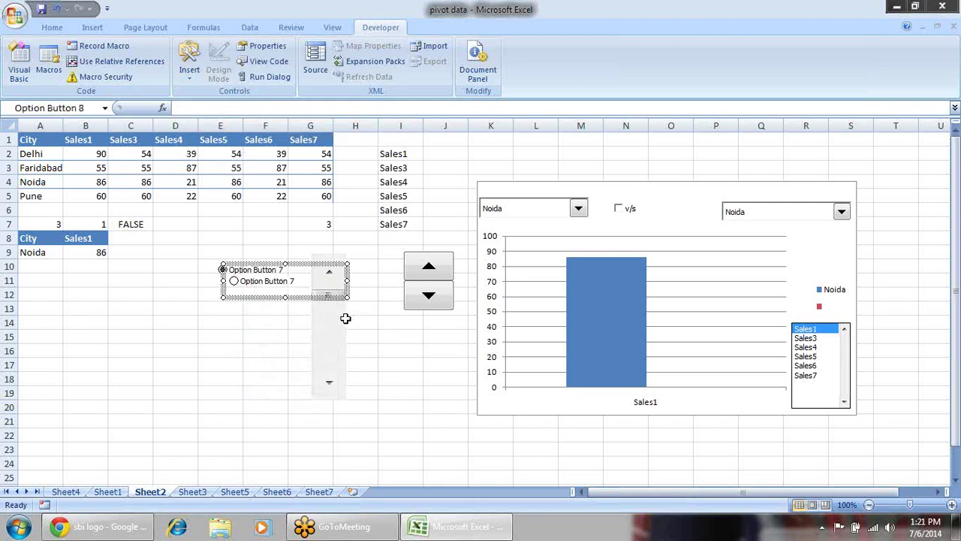
pyautogui.hotkey('ctrl', 'd')
pyautogui.moveTo(283, 280); pyautogui.dragTo(232, 307)
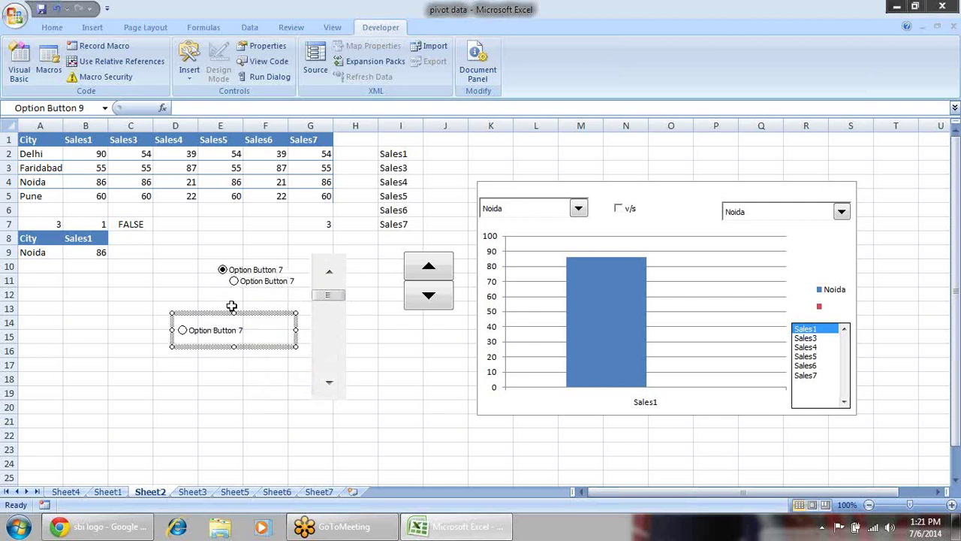
pyautogui.rightClick(258, 279)
pyautogui.click(244, 289)
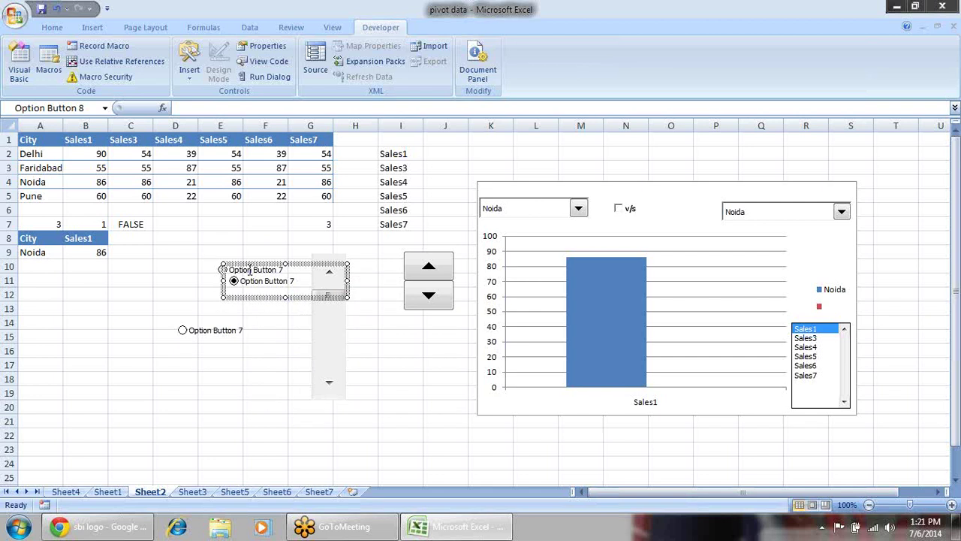
pyautogui.moveTo(219, 286); pyautogui.dragTo(177, 303)
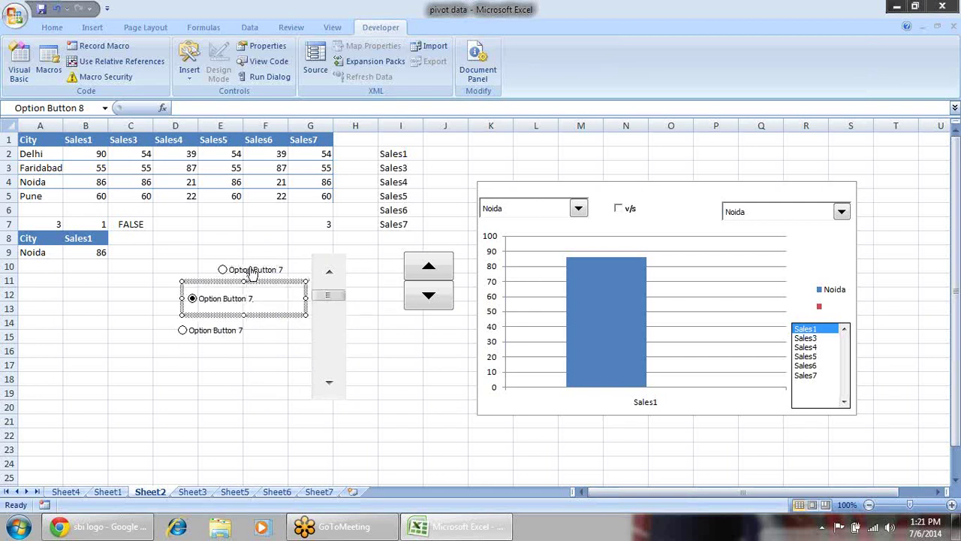
pyautogui.rightClick(264, 269)
pyautogui.click(229, 253)
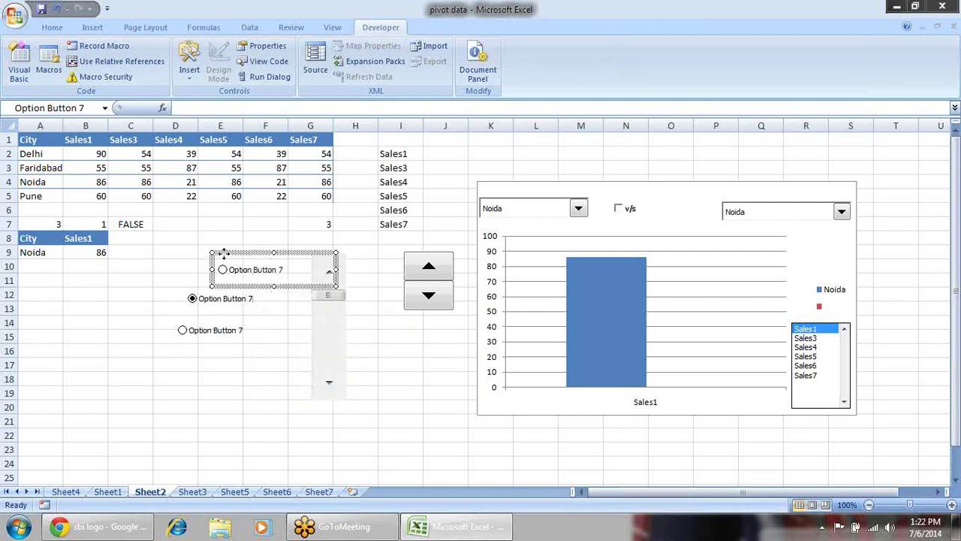
pyautogui.moveTo(204, 253); pyautogui.dragTo(191, 253)
# - Try the top, middle and bottom option buttons in turn
pyautogui.click(254, 404)
pyautogui.click(194, 272)
pyautogui.click(192, 300)
pyautogui.click(183, 331)
pyautogui.rightClick(214, 300)
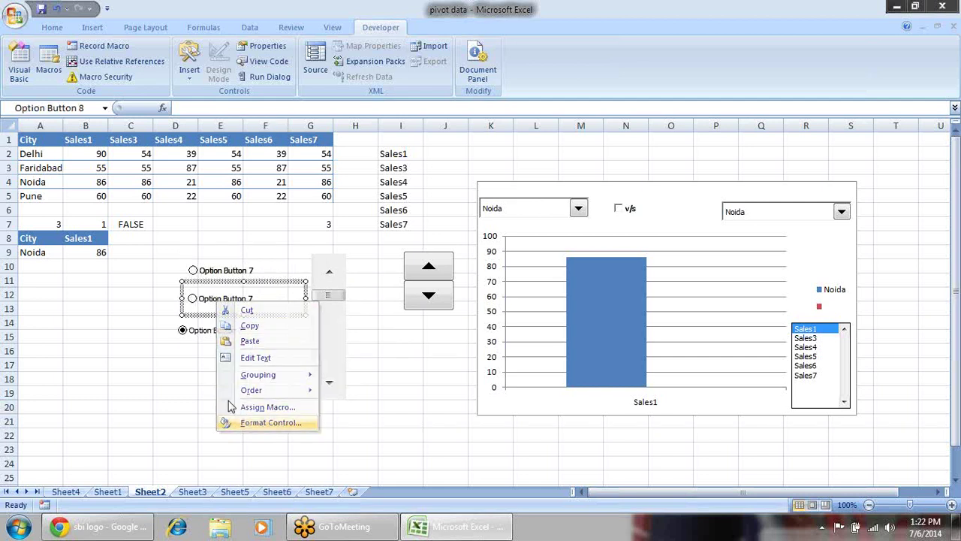
# - Link the option buttons to cell $A$12 through Format Control
pyautogui.click(255, 422)
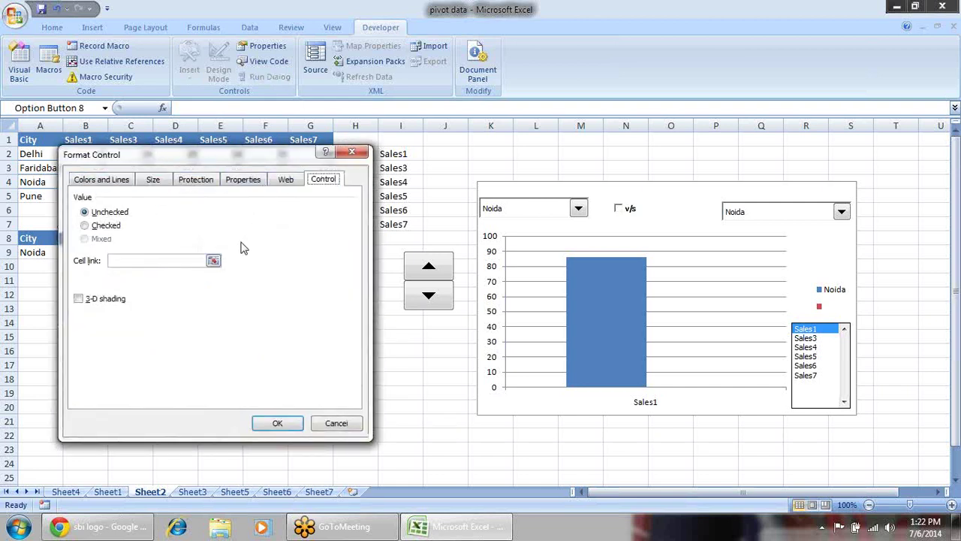
pyautogui.click(213, 260)
pyautogui.click(40, 293)
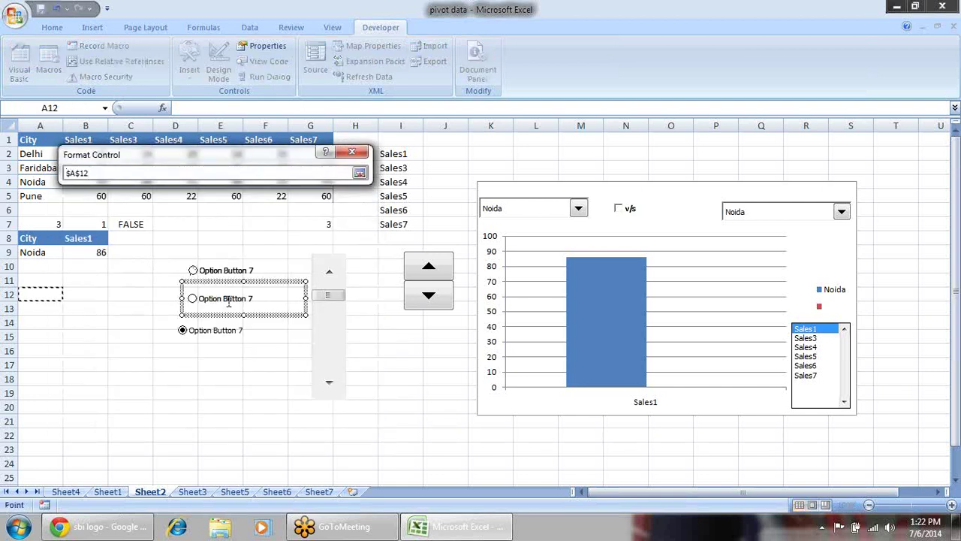
pyautogui.press('Return')
pyautogui.click(273, 423)
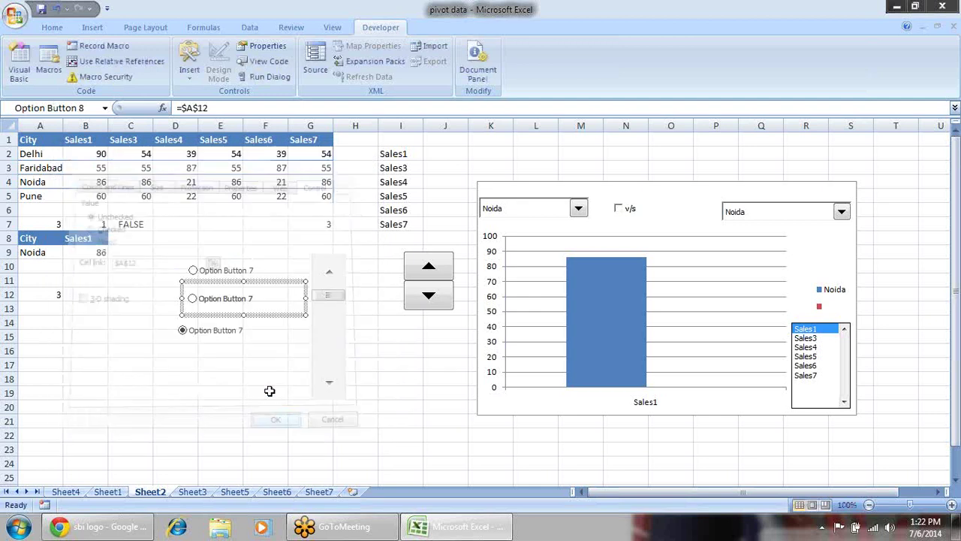
pyautogui.click(222, 378)
# - Click through the option buttons so A12 switches among 1, 2 and 3, ending on 3
pyautogui.click(193, 272)
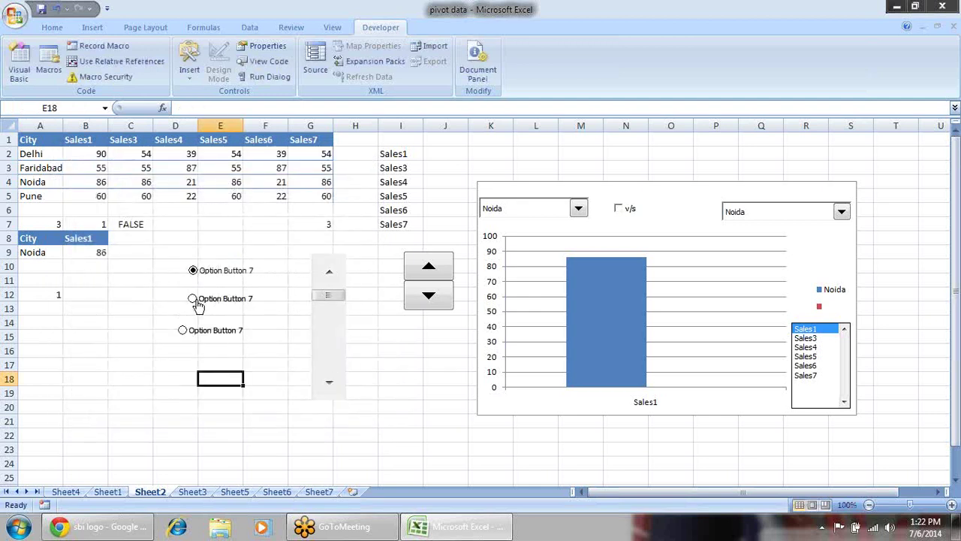
pyautogui.click(193, 299)
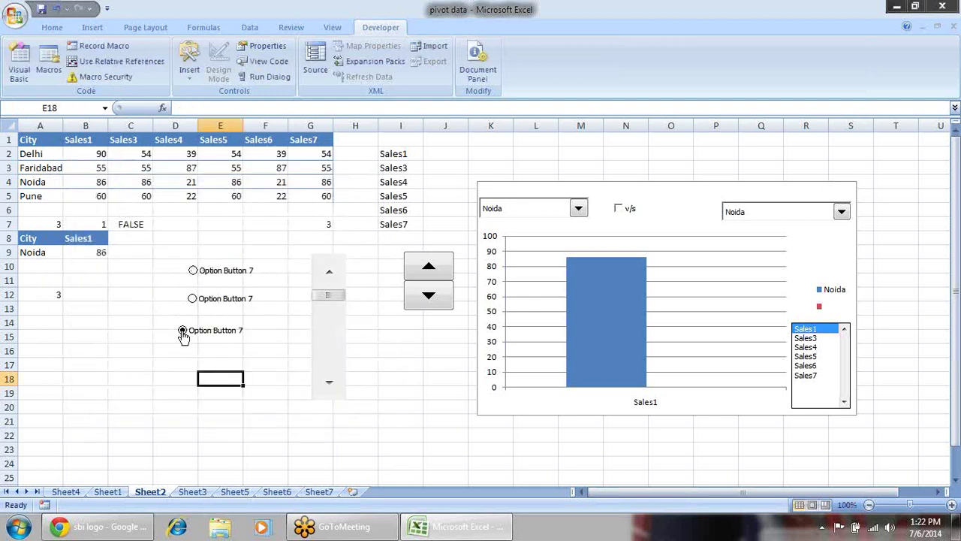
pyautogui.click(193, 299)
pyautogui.click(192, 271)
pyautogui.click(193, 298)
pyautogui.click(183, 330)
pyautogui.click(193, 299)
pyautogui.click(193, 272)
pyautogui.click(196, 337)
pyautogui.click(191, 69)
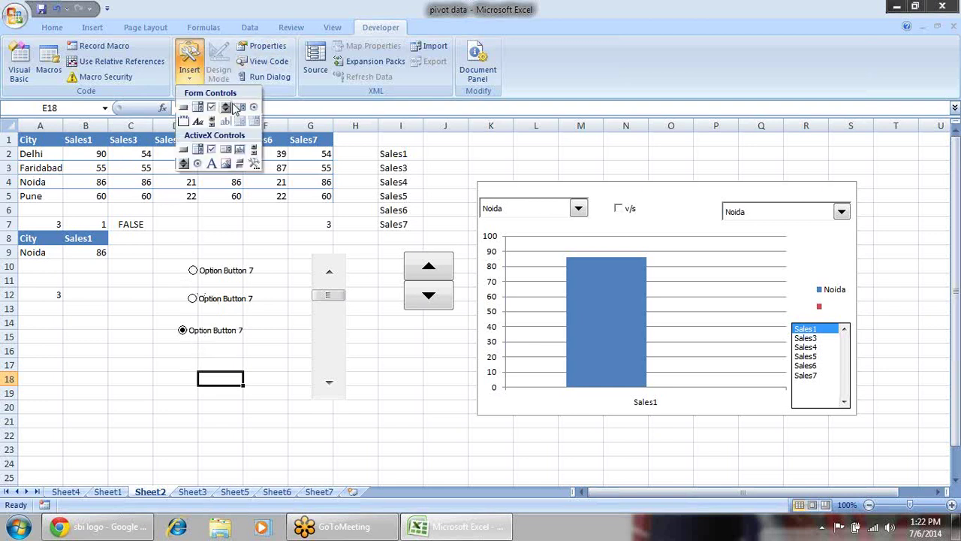
# - Draw Option Button 10 below the others and test it, setting A12 to 4
pyautogui.click(253, 106)
pyautogui.moveTo(180, 341); pyautogui.dragTo(254, 368)
pyautogui.click(229, 393)
pyautogui.click(191, 357)
pyautogui.click(191, 331)
pyautogui.click(207, 300)
pyautogui.click(210, 272)
pyautogui.click(212, 300)
pyautogui.click(213, 335)
pyautogui.click(218, 355)
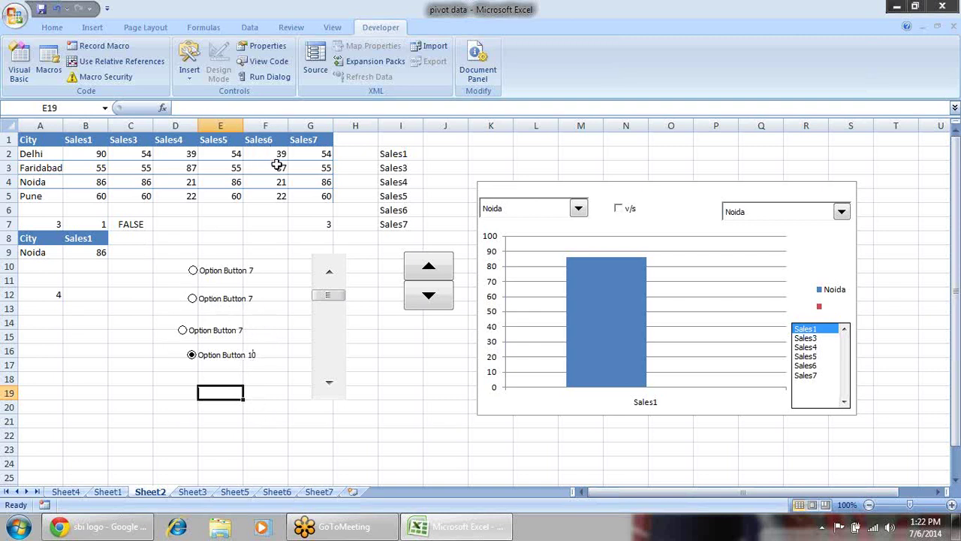
# - Insert a group box around the lower two option buttons and toggle between them
pyautogui.click(189, 63)
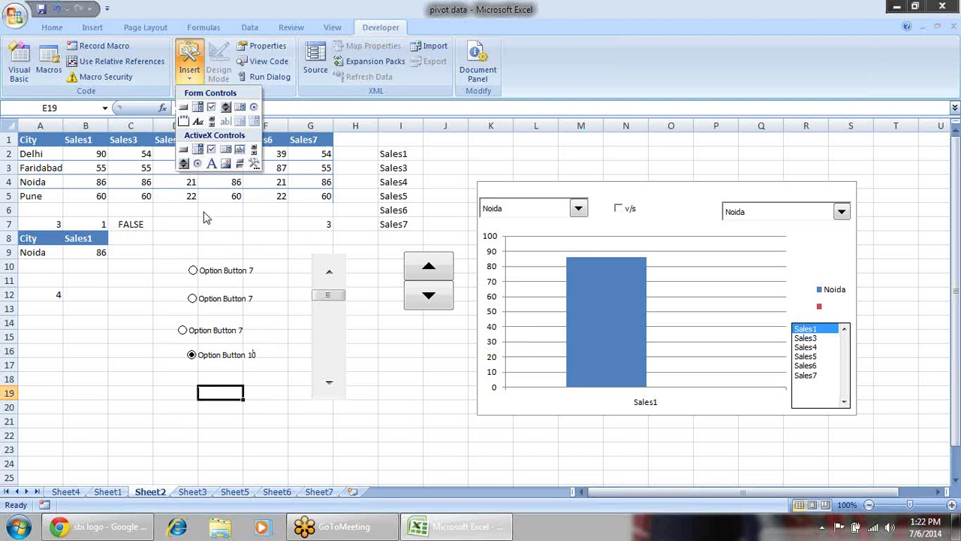
pyautogui.click(183, 121)
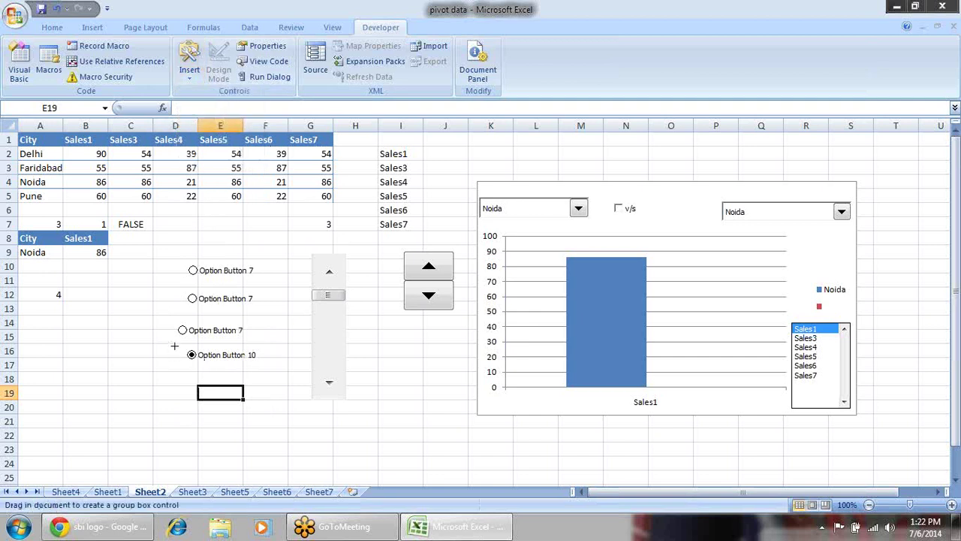
pyautogui.moveTo(167, 314); pyautogui.dragTo(390, 432)
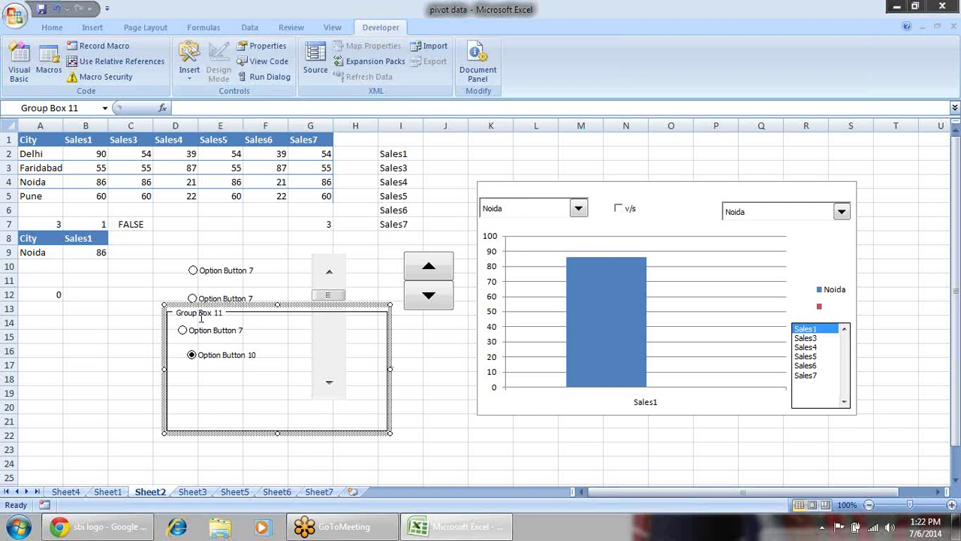
pyautogui.click(455, 420)
pyautogui.click(210, 335)
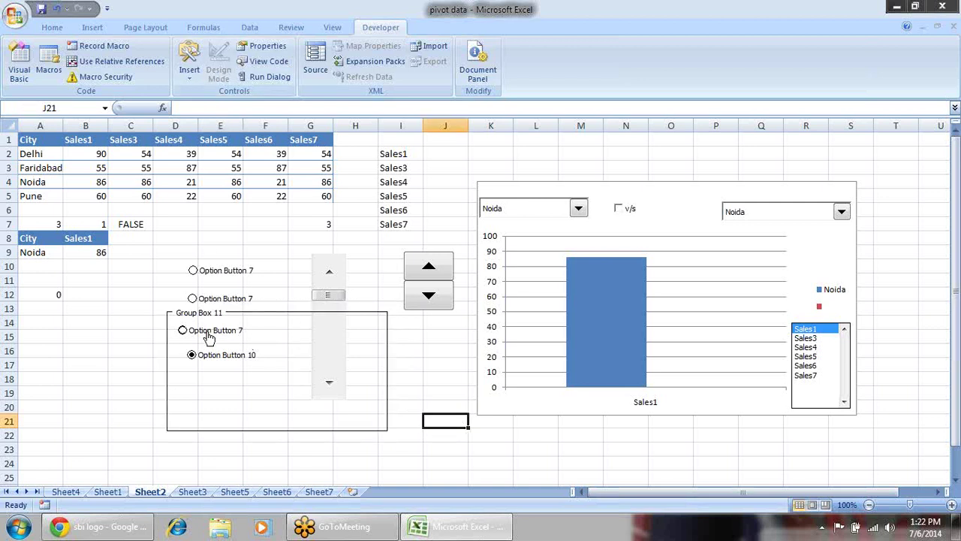
pyautogui.click(217, 359)
pyautogui.click(212, 334)
pyautogui.click(216, 358)
pyautogui.click(213, 335)
pyautogui.click(220, 359)
# - Link the grouped option button to cell $A$14 via Format Control
pyautogui.rightClick(219, 338)
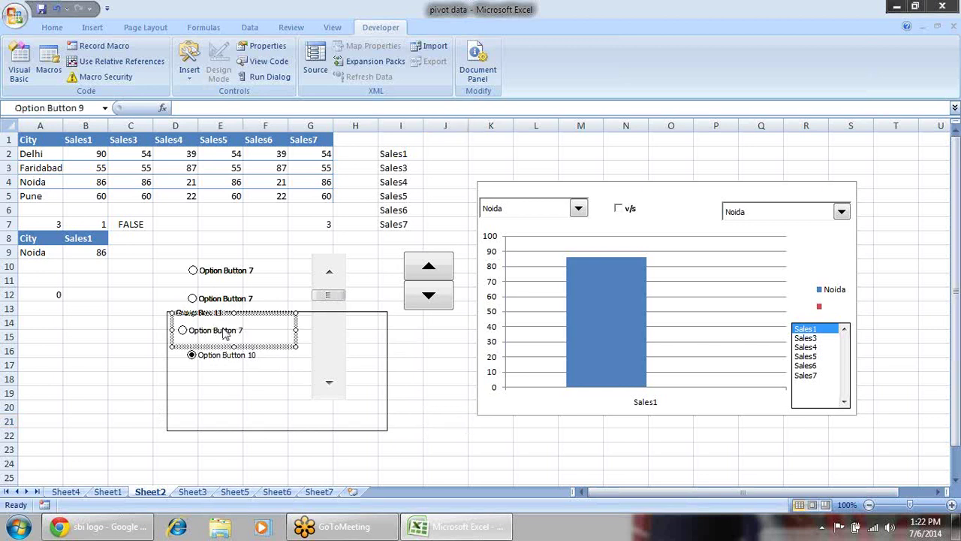
pyautogui.click(254, 448)
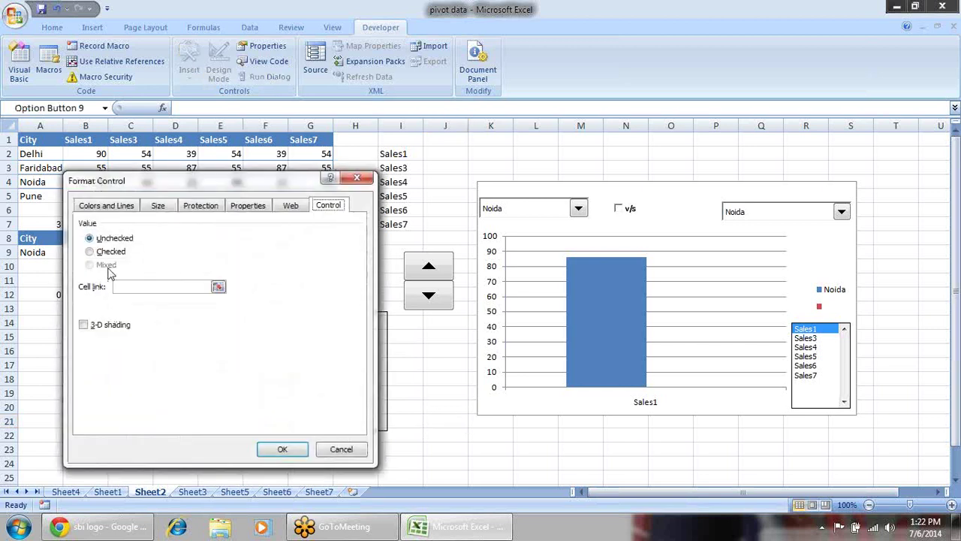
pyautogui.click(218, 287)
pyautogui.click(44, 322)
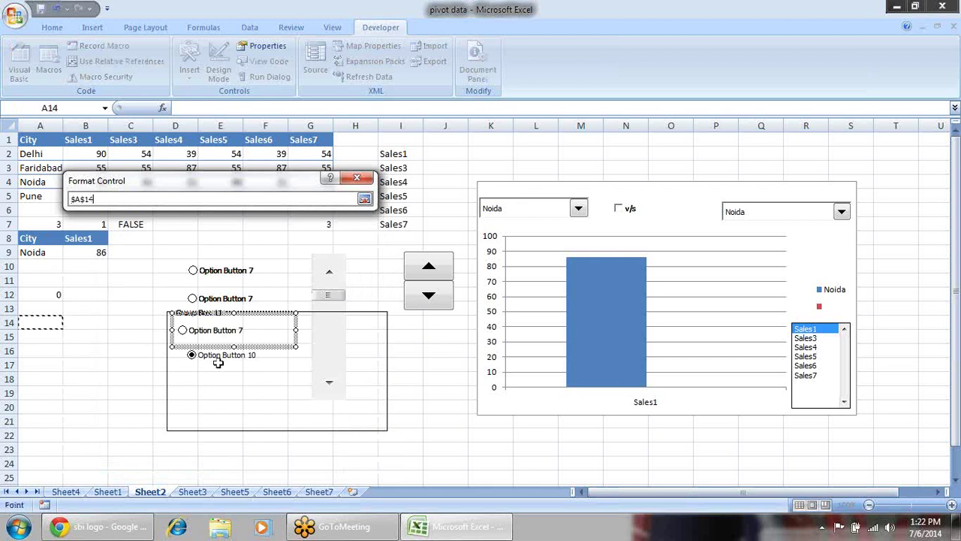
pyautogui.press('Return')
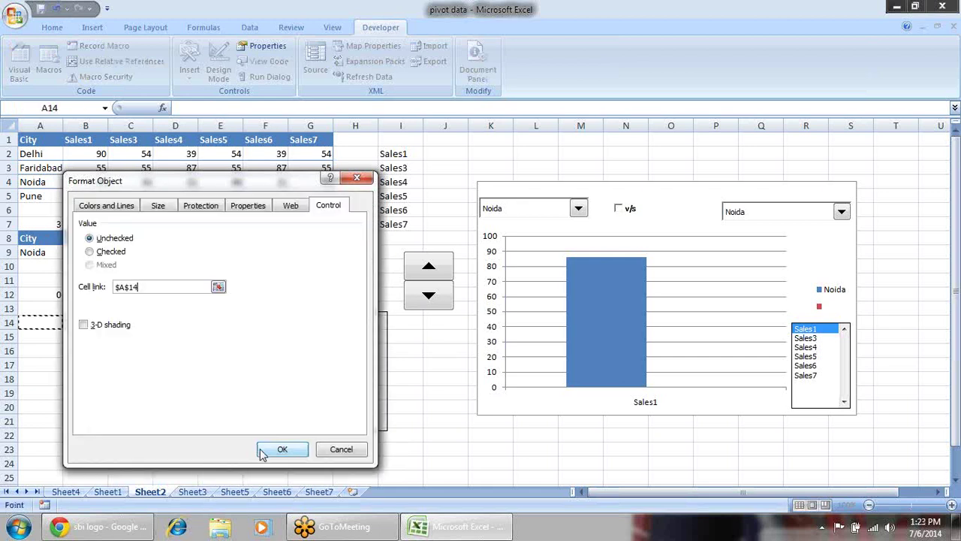
pyautogui.click(279, 449)
pyautogui.click(438, 448)
# - Test the buttons: grouped options set A14 to 1 or 2, upper ones set A12
pyautogui.click(222, 333)
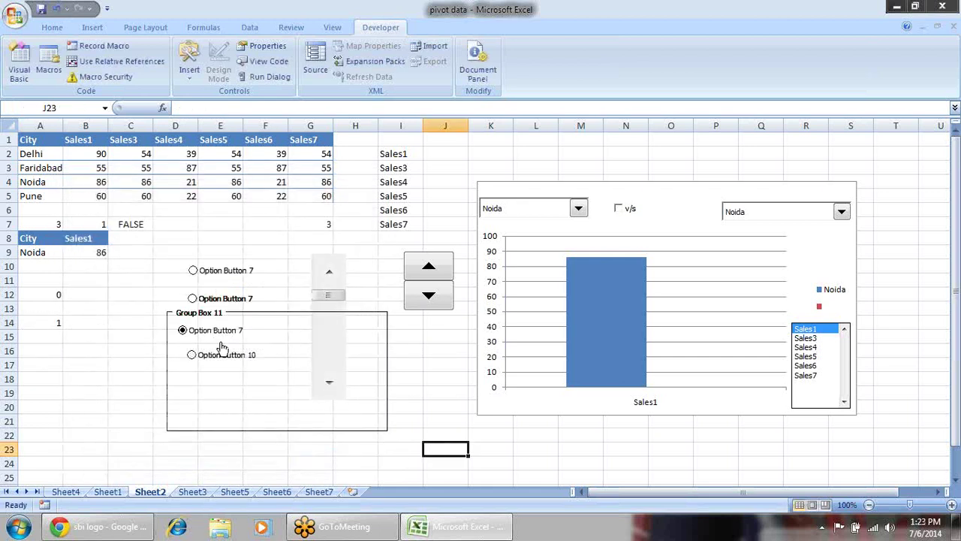
pyautogui.click(223, 355)
pyautogui.click(215, 333)
pyautogui.click(223, 355)
pyautogui.click(215, 271)
pyautogui.click(218, 298)
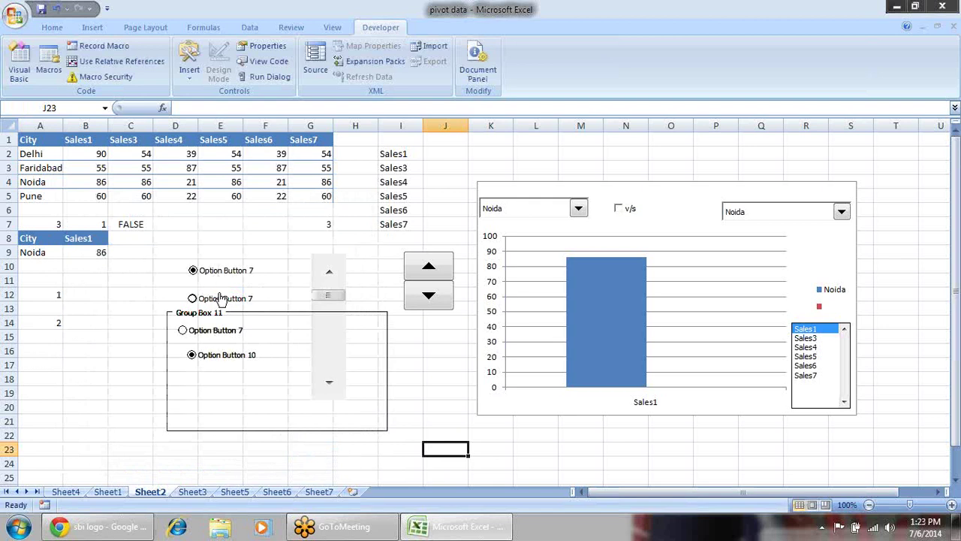
# - Drag the group box onto the chart and retest the buttons, A12 reaching 3 and 4
pyautogui.moveTo(273, 314); pyautogui.dragTo(636, 285)
pyautogui.click(211, 335)
pyautogui.click(217, 356)
pyautogui.click(215, 333)
pyautogui.click(221, 299)
pyautogui.click(232, 273)
pyautogui.click(222, 301)
pyautogui.click(216, 331)
pyautogui.click(215, 358)
# - Move the group box back around the lower two options and retest them
pyautogui.moveTo(174, 318)
pyautogui.mouseDown()
pyautogui.moveTo(182, 307)
pyautogui.moveTo(174, 315)
pyautogui.mouseUp()
pyautogui.click(207, 335)
pyautogui.click(216, 359)
pyautogui.click(210, 334)
pyautogui.keyDown('ctrl'); pyautogui.click(214, 356); pyautogui.keyUp('ctrl')
pyautogui.rightClick(214, 349)
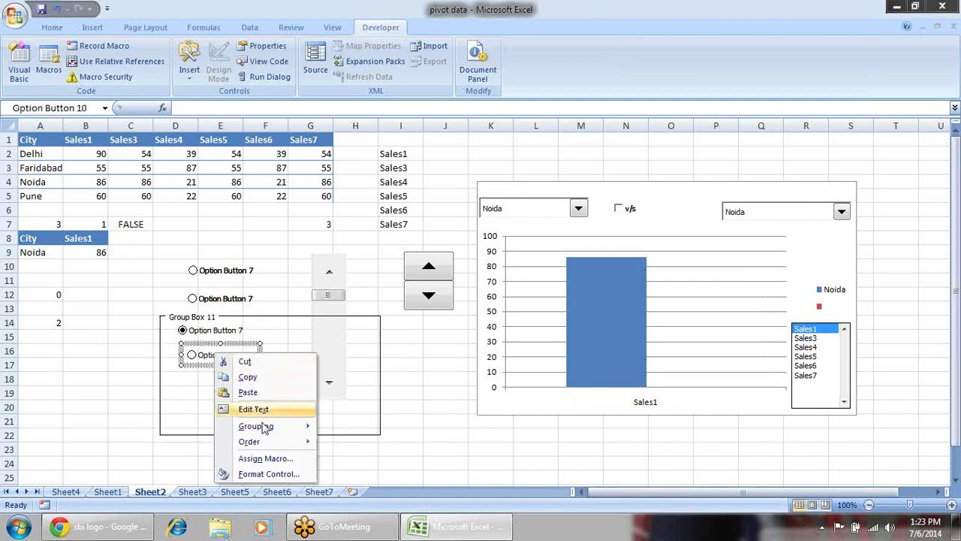
# - Set Option Button 10's cell link to $A$14
pyautogui.click(269, 474)
pyautogui.click(210, 312)
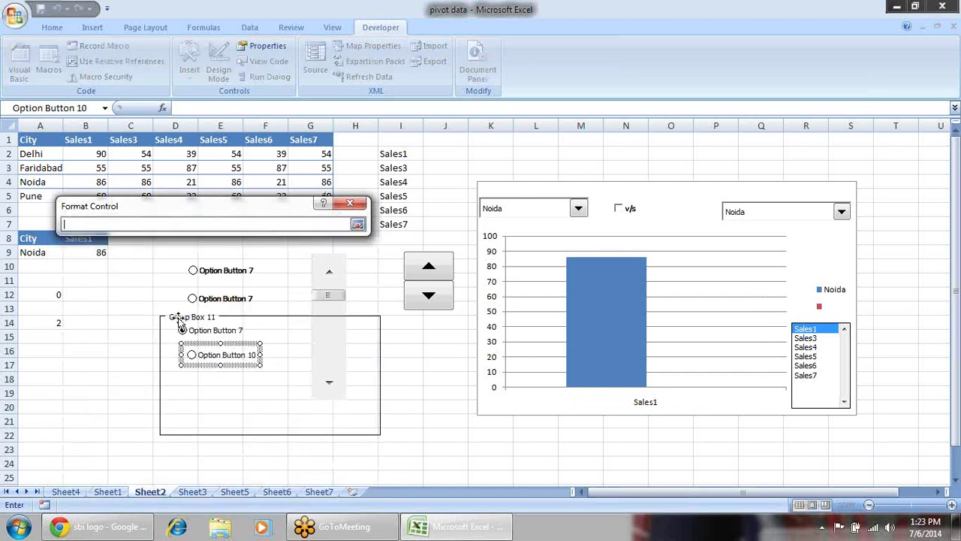
pyautogui.click(56, 324)
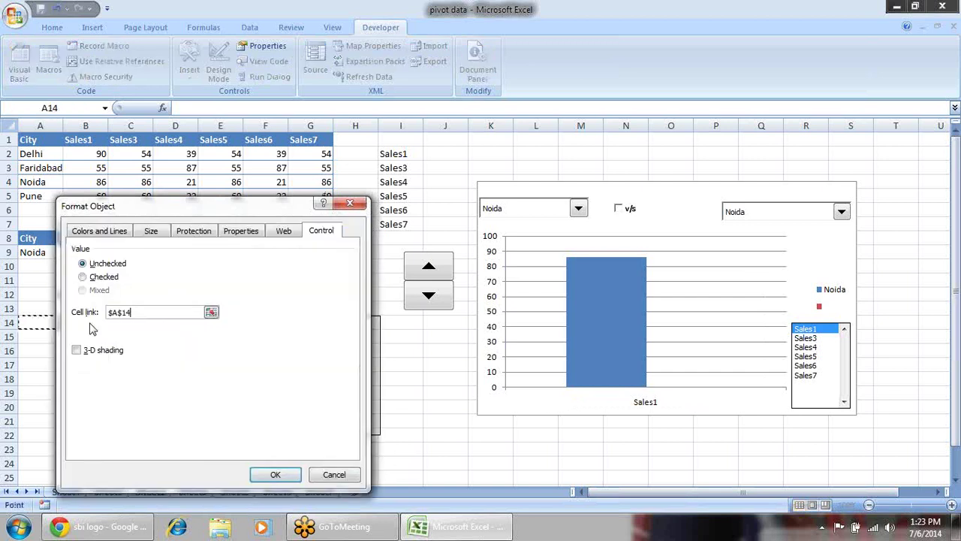
pyautogui.press('Return')
pyautogui.click(413, 418)
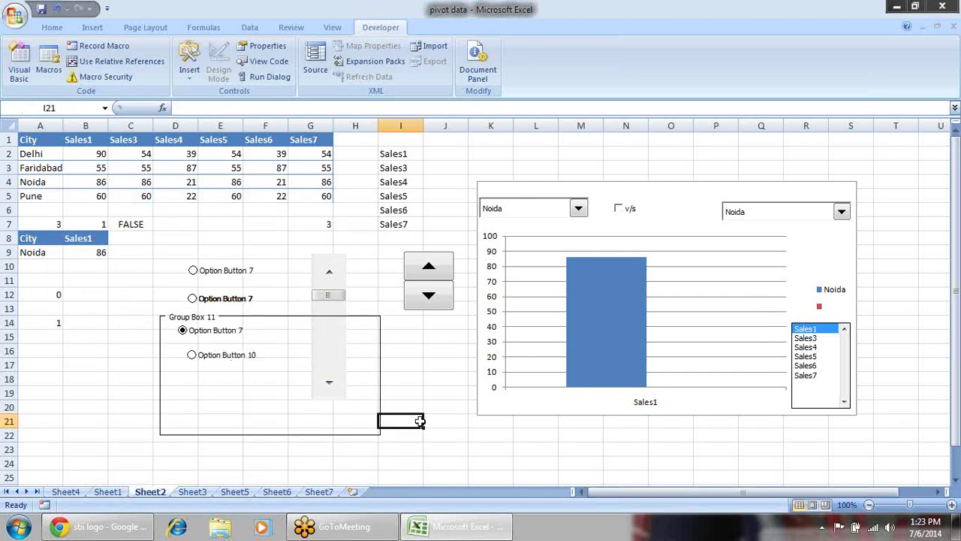
# - Test the buttons: Option Button 10 sets A14 to 2, upper options set A12 to 1 and 2
pyautogui.click(199, 355)
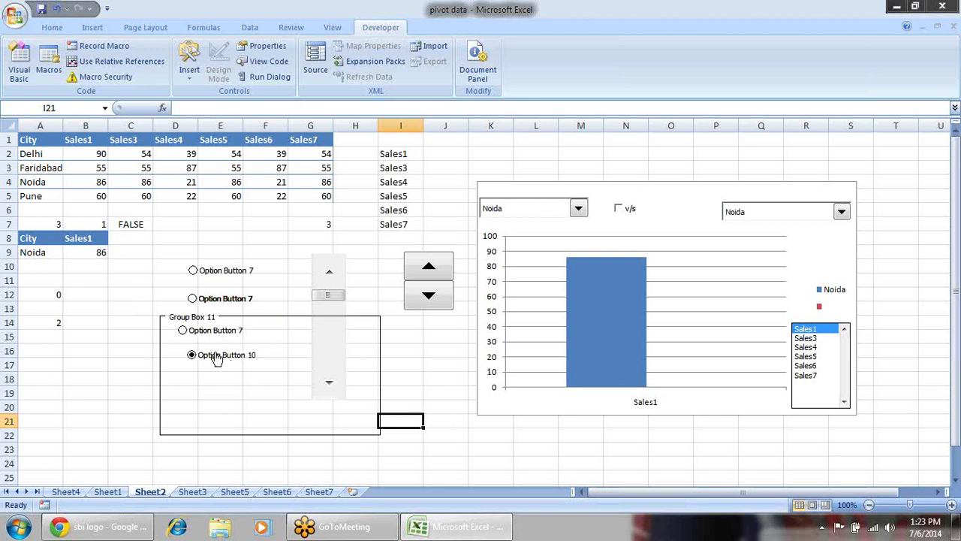
pyautogui.click(235, 271)
pyautogui.click(223, 299)
pyautogui.click(225, 271)
pyautogui.click(225, 299)
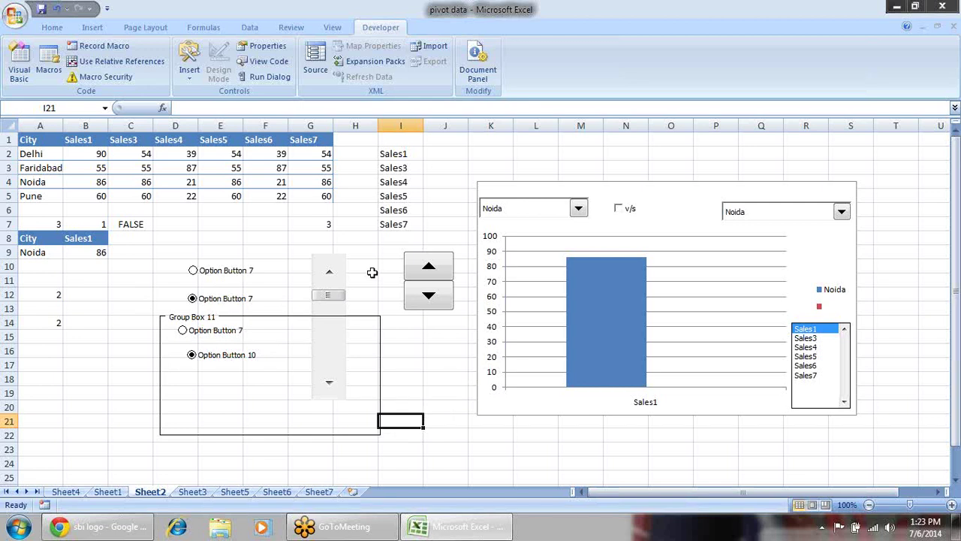
pyautogui.click(189, 64)
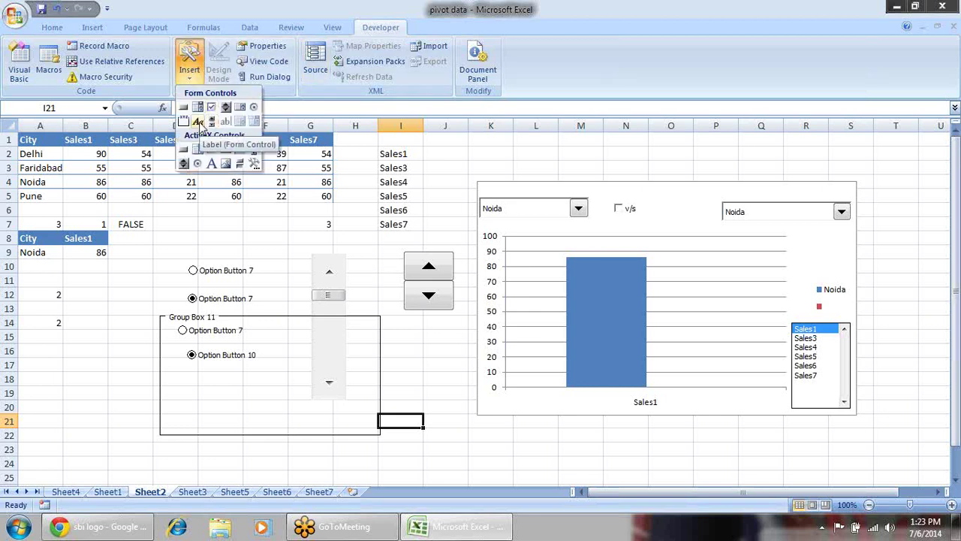
pyautogui.click(199, 122)
pyautogui.moveTo(212, 217)
pyautogui.mouseDown()
pyautogui.moveTo(263, 240)
pyautogui.moveTo(216, 225)
pyautogui.mouseUp()
pyautogui.click(252, 228)
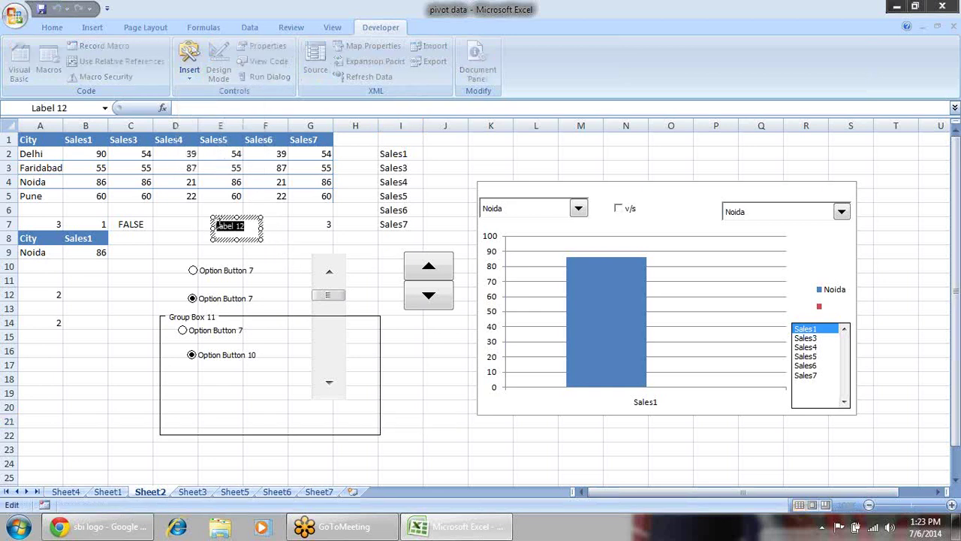
pyautogui.write('dgdfgd')
pyautogui.click(256, 221)
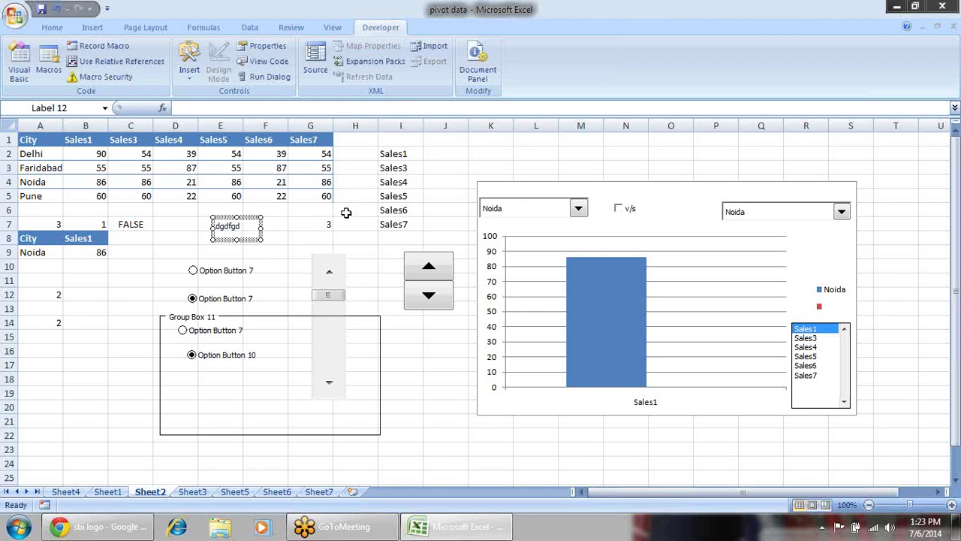
pyautogui.press('Escape')
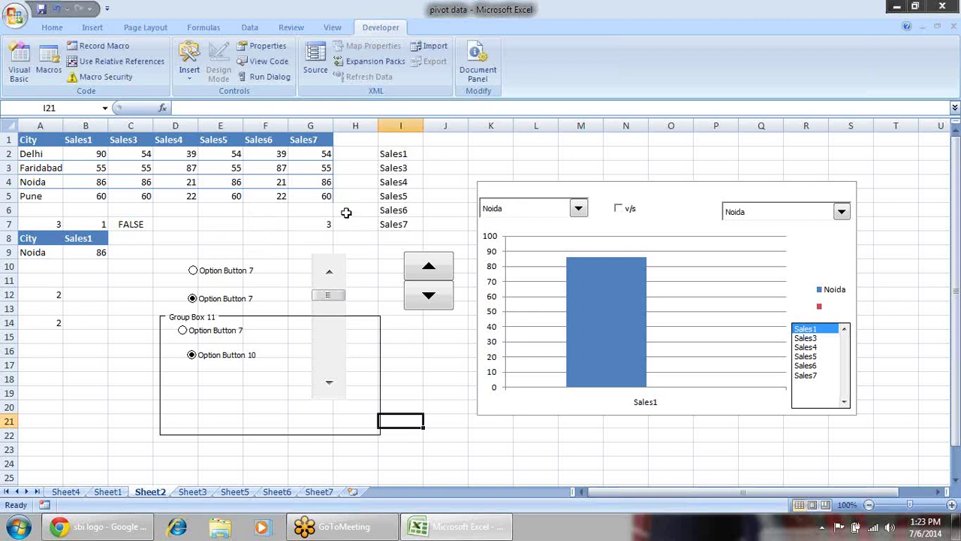